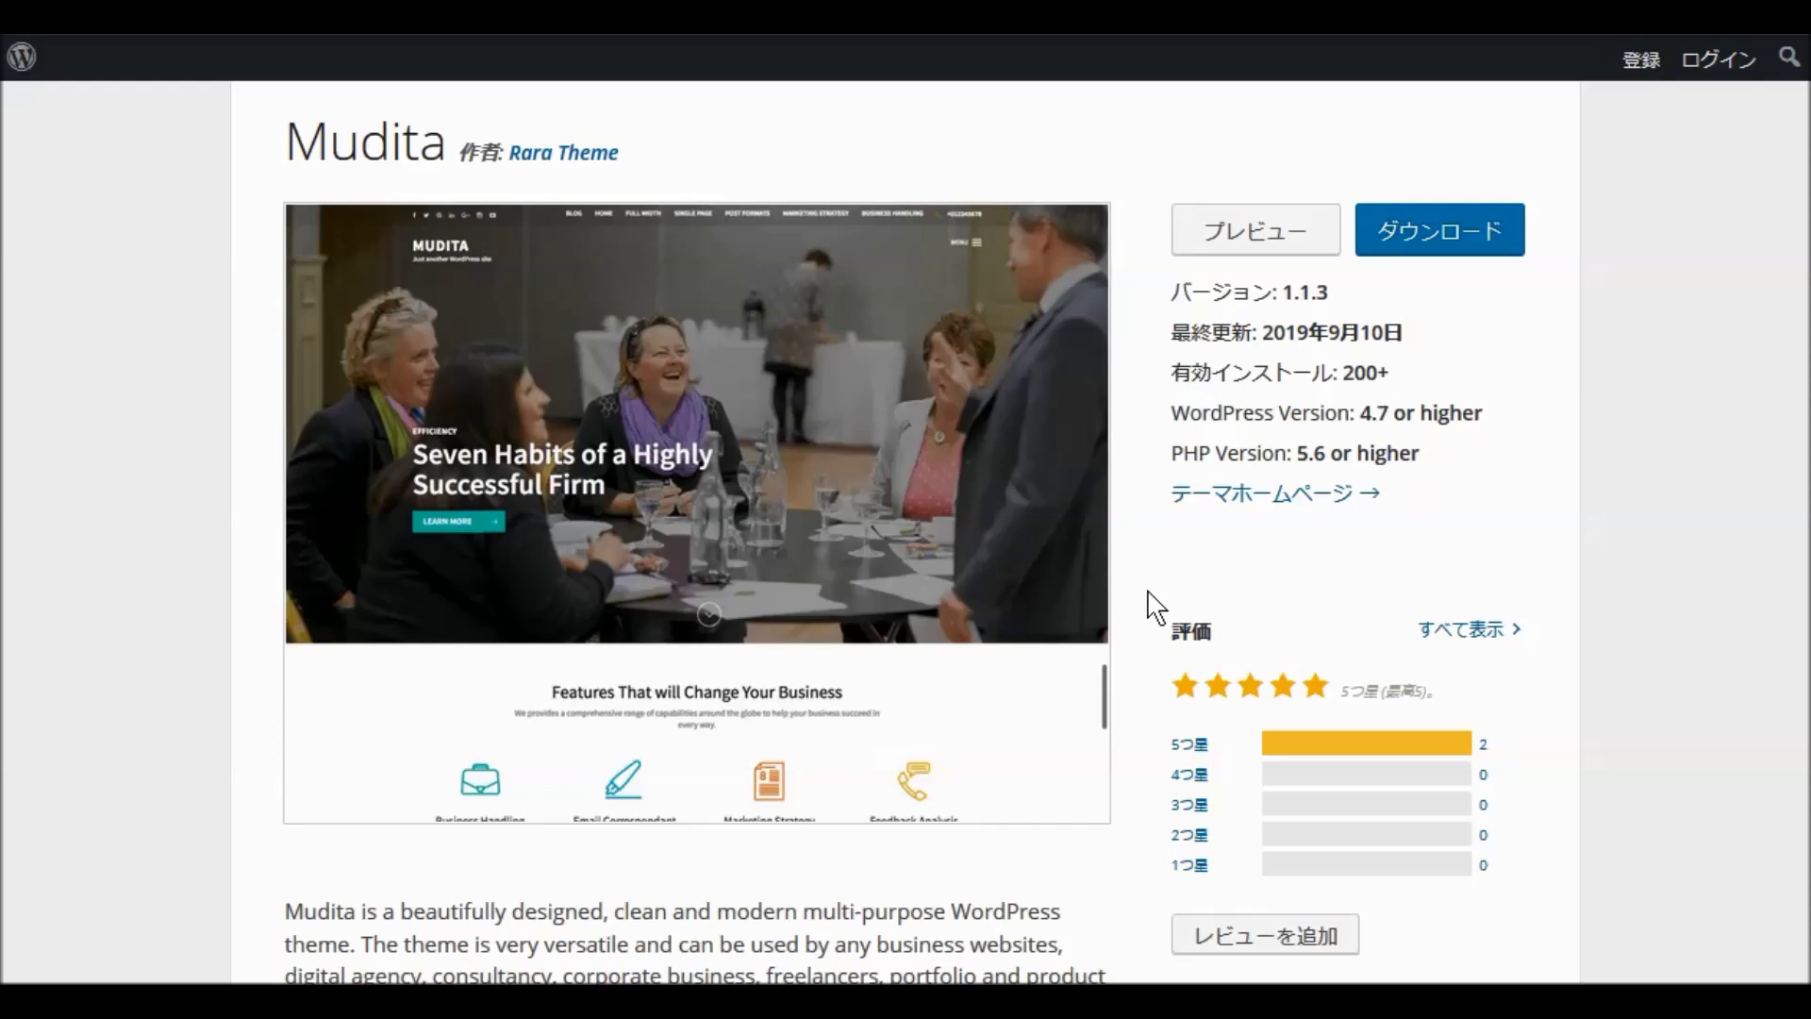
Step: Read through the Mudita theme's description on its WordPress theme directory page
{"action": "scroll", "coordinate": [1156, 605], "scroll_direction": "down", "scroll_amount": 6}
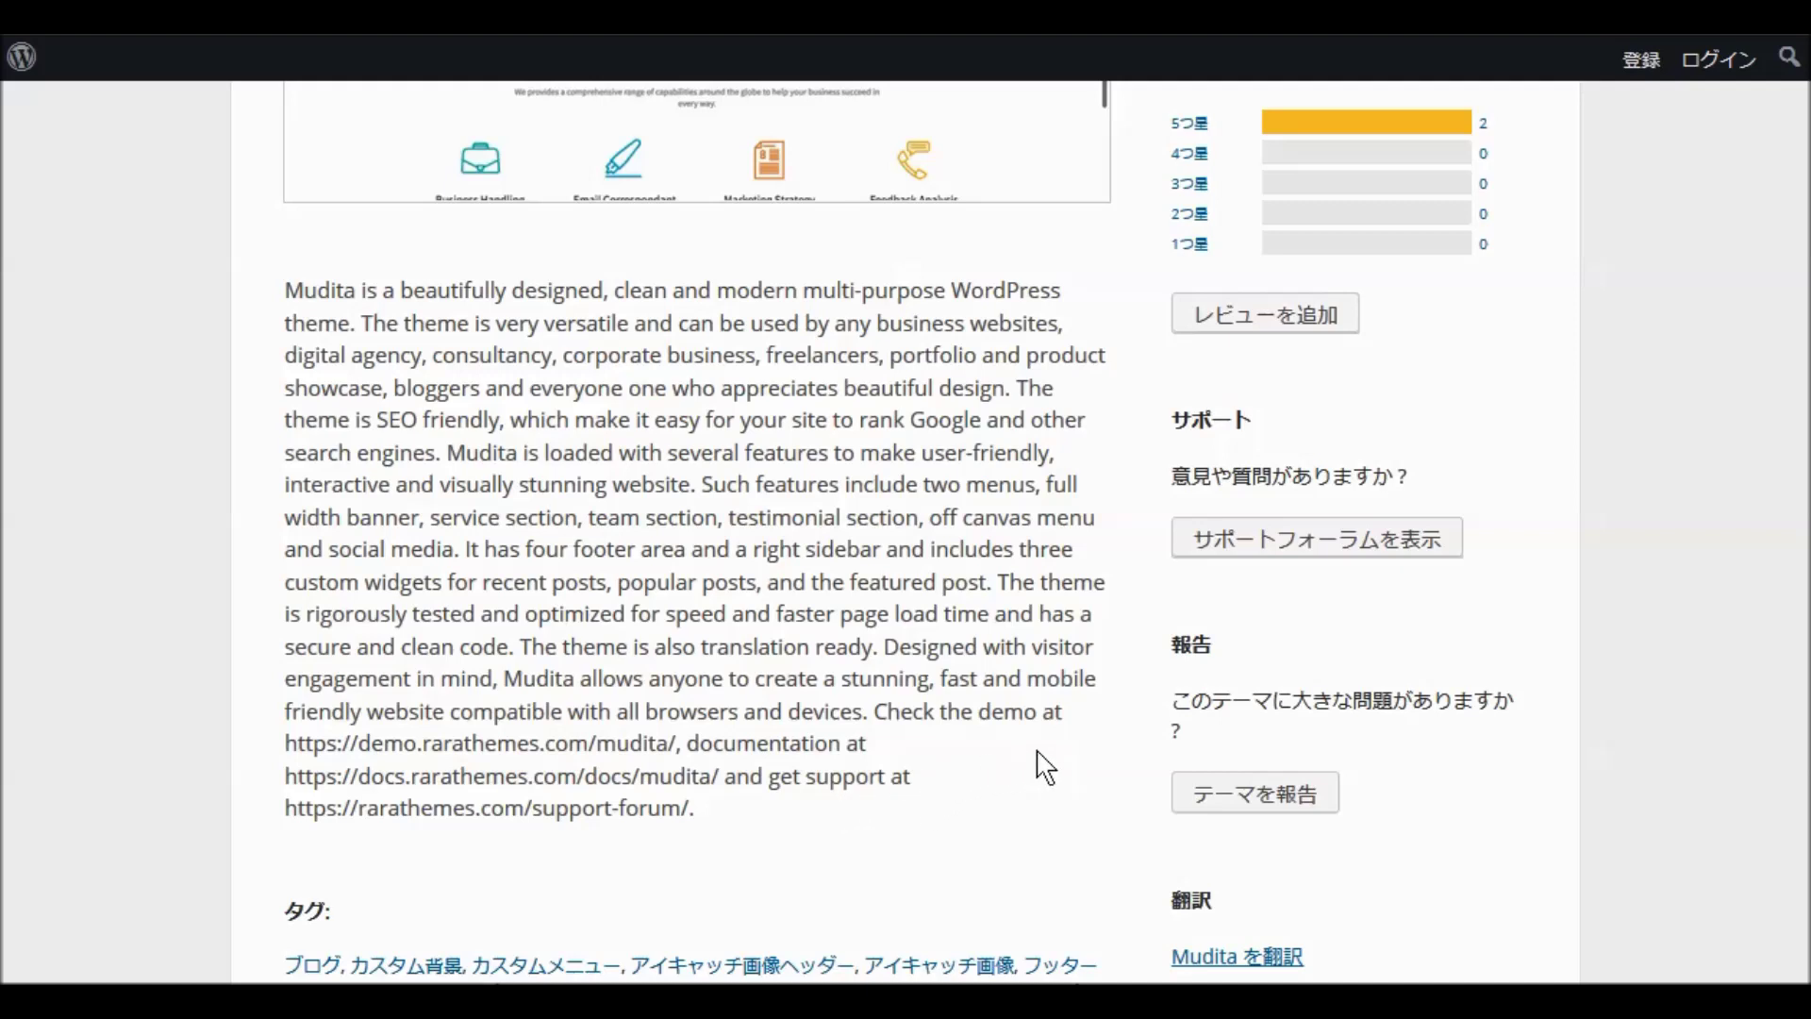
{"action": "scroll", "coordinate": [1045, 769], "scroll_direction": "up", "scroll_amount": 6}
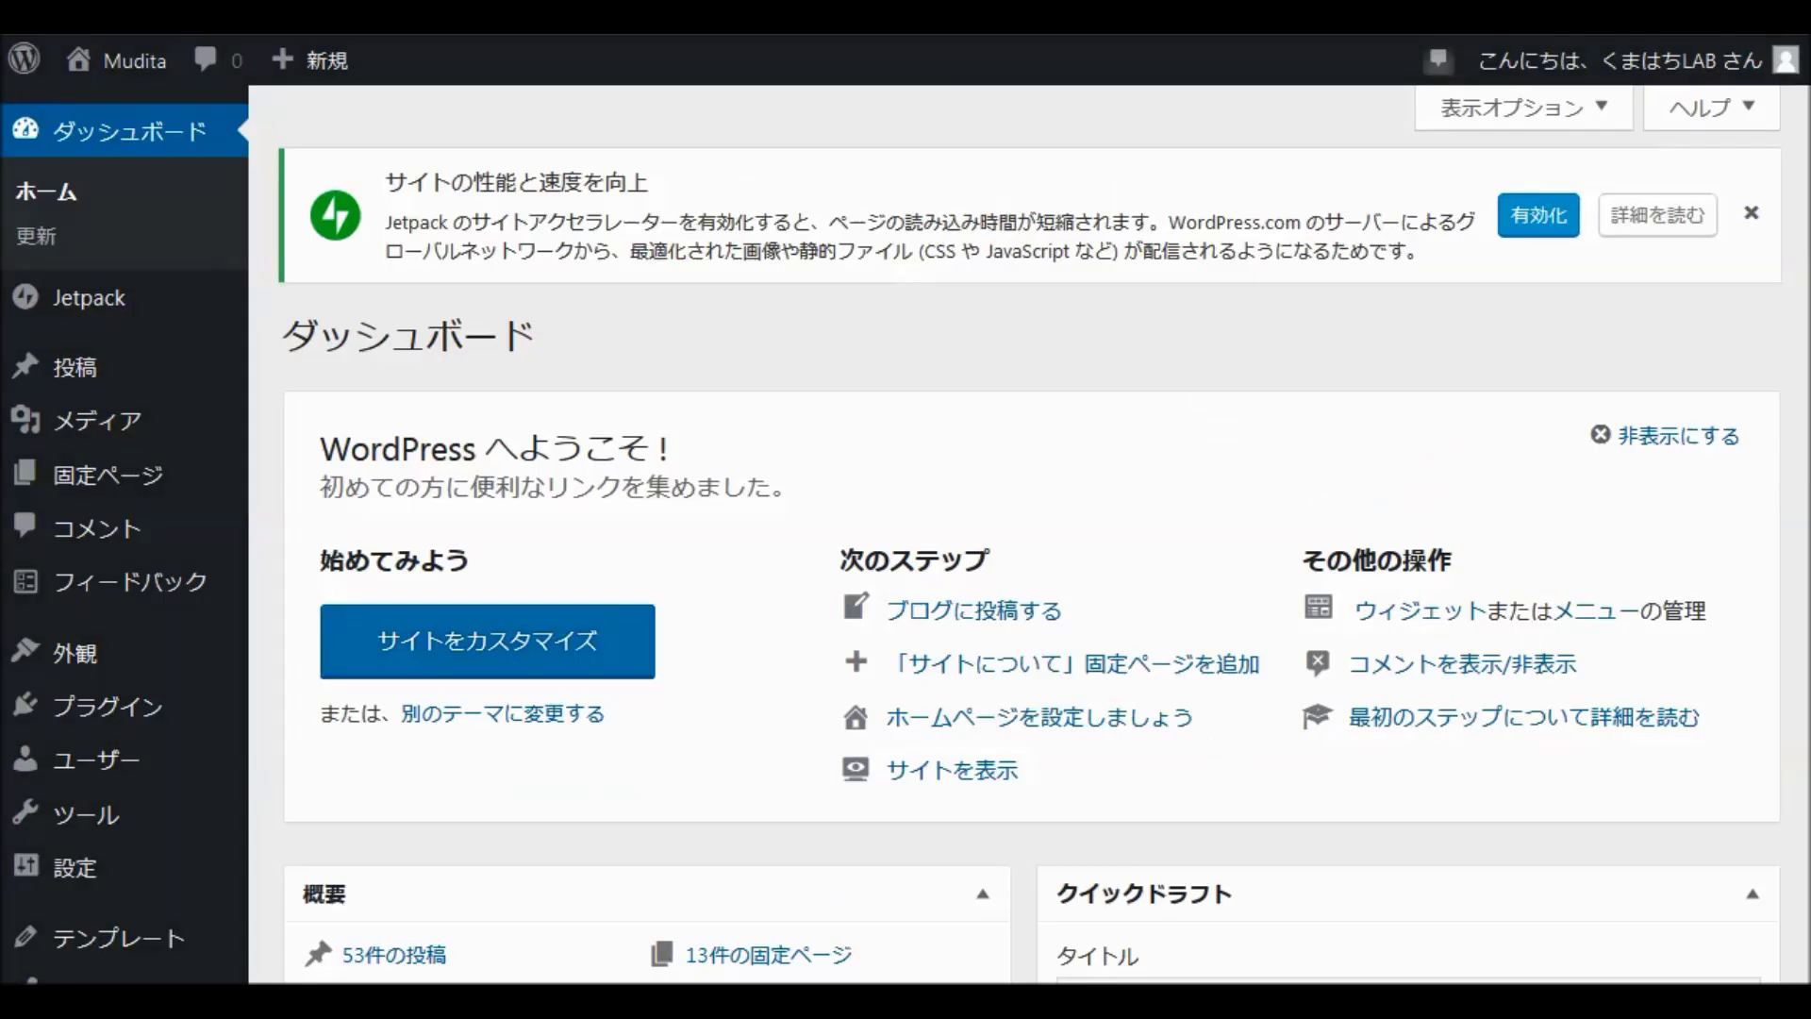
Step: Open the site's theme management from the dashboard and start adding a new theme
{"action": "scroll", "coordinate": [762, 539], "scroll_direction": "down", "scroll_amount": 3}
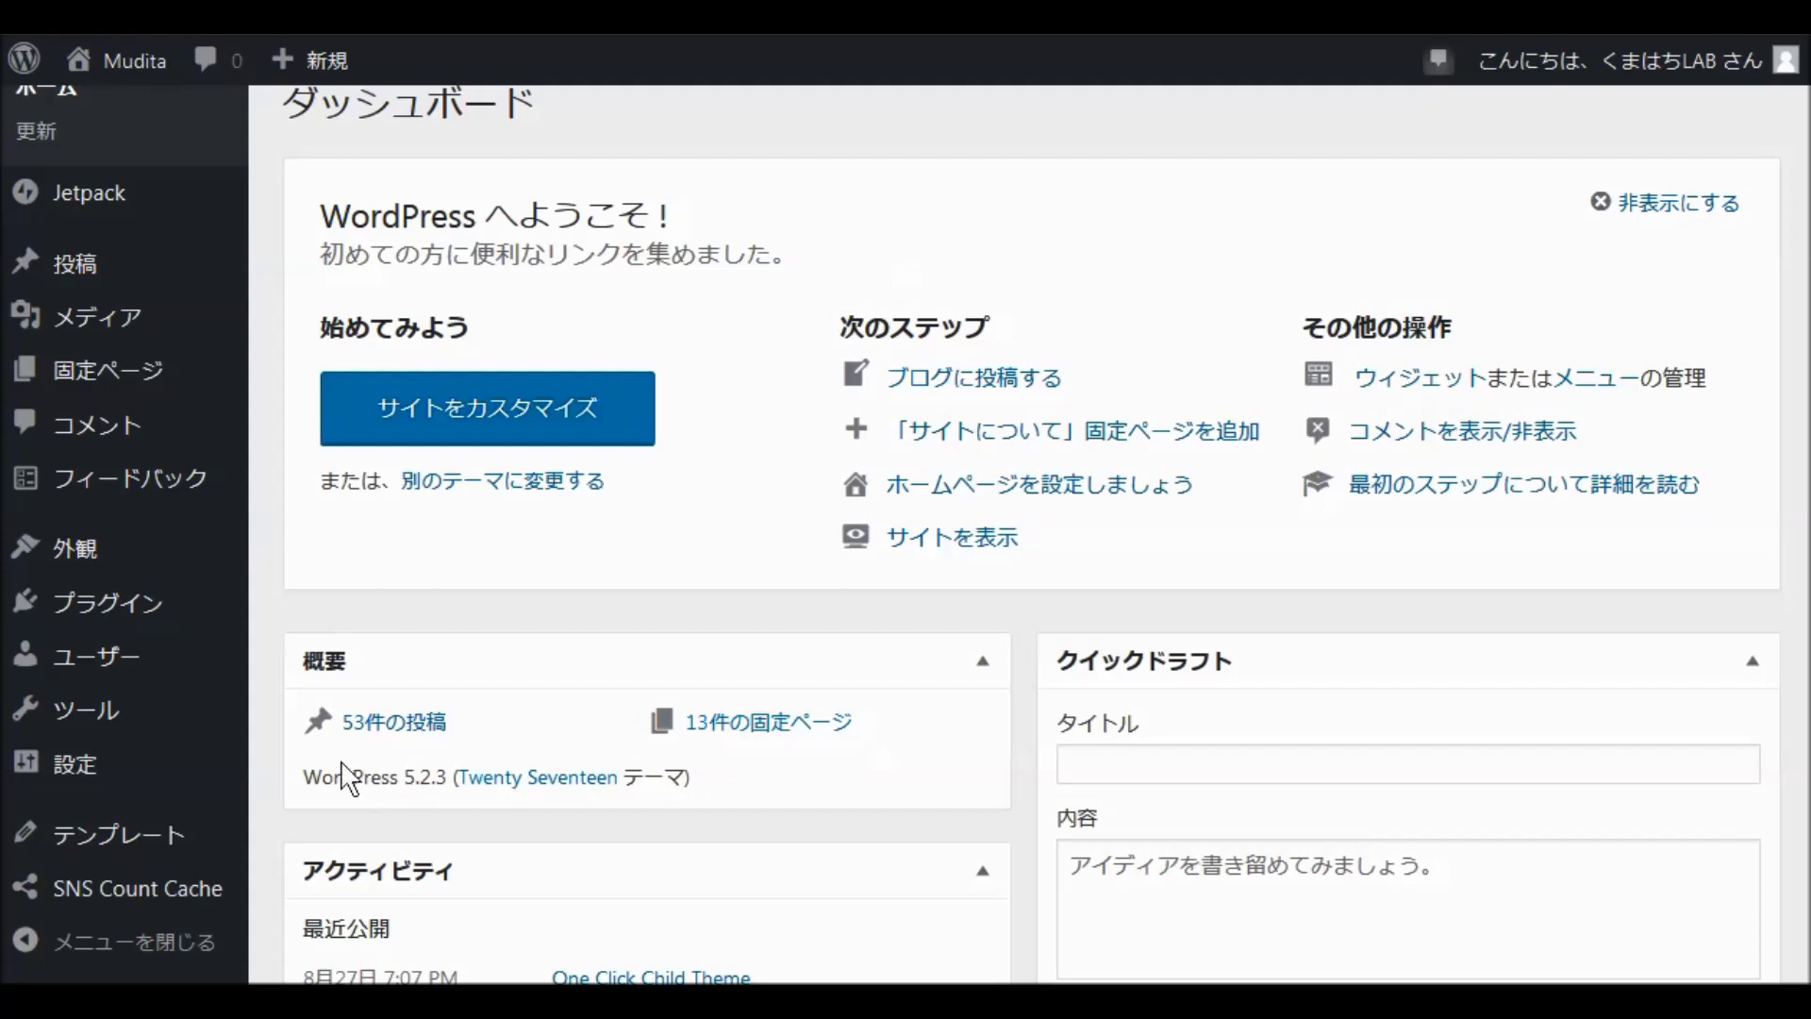
{"action": "mouse_move", "coordinate": [77, 556]}
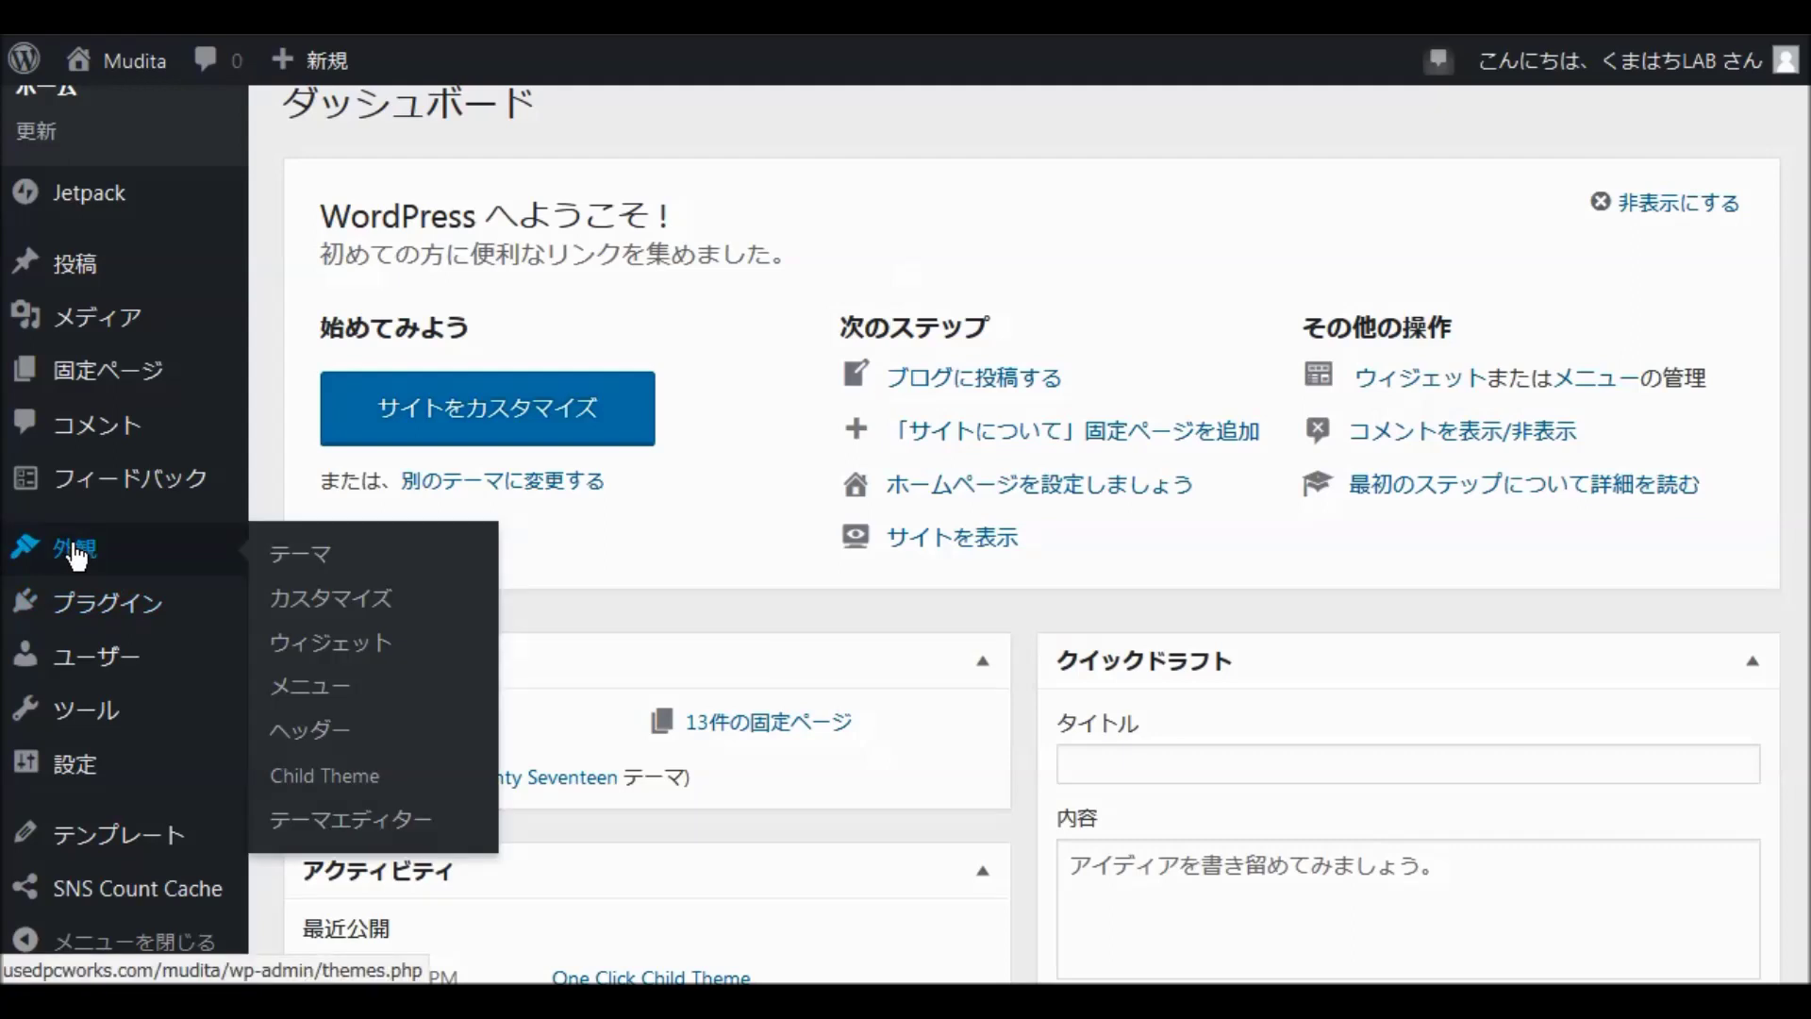
{"action": "left_click", "coordinate": [74, 557]}
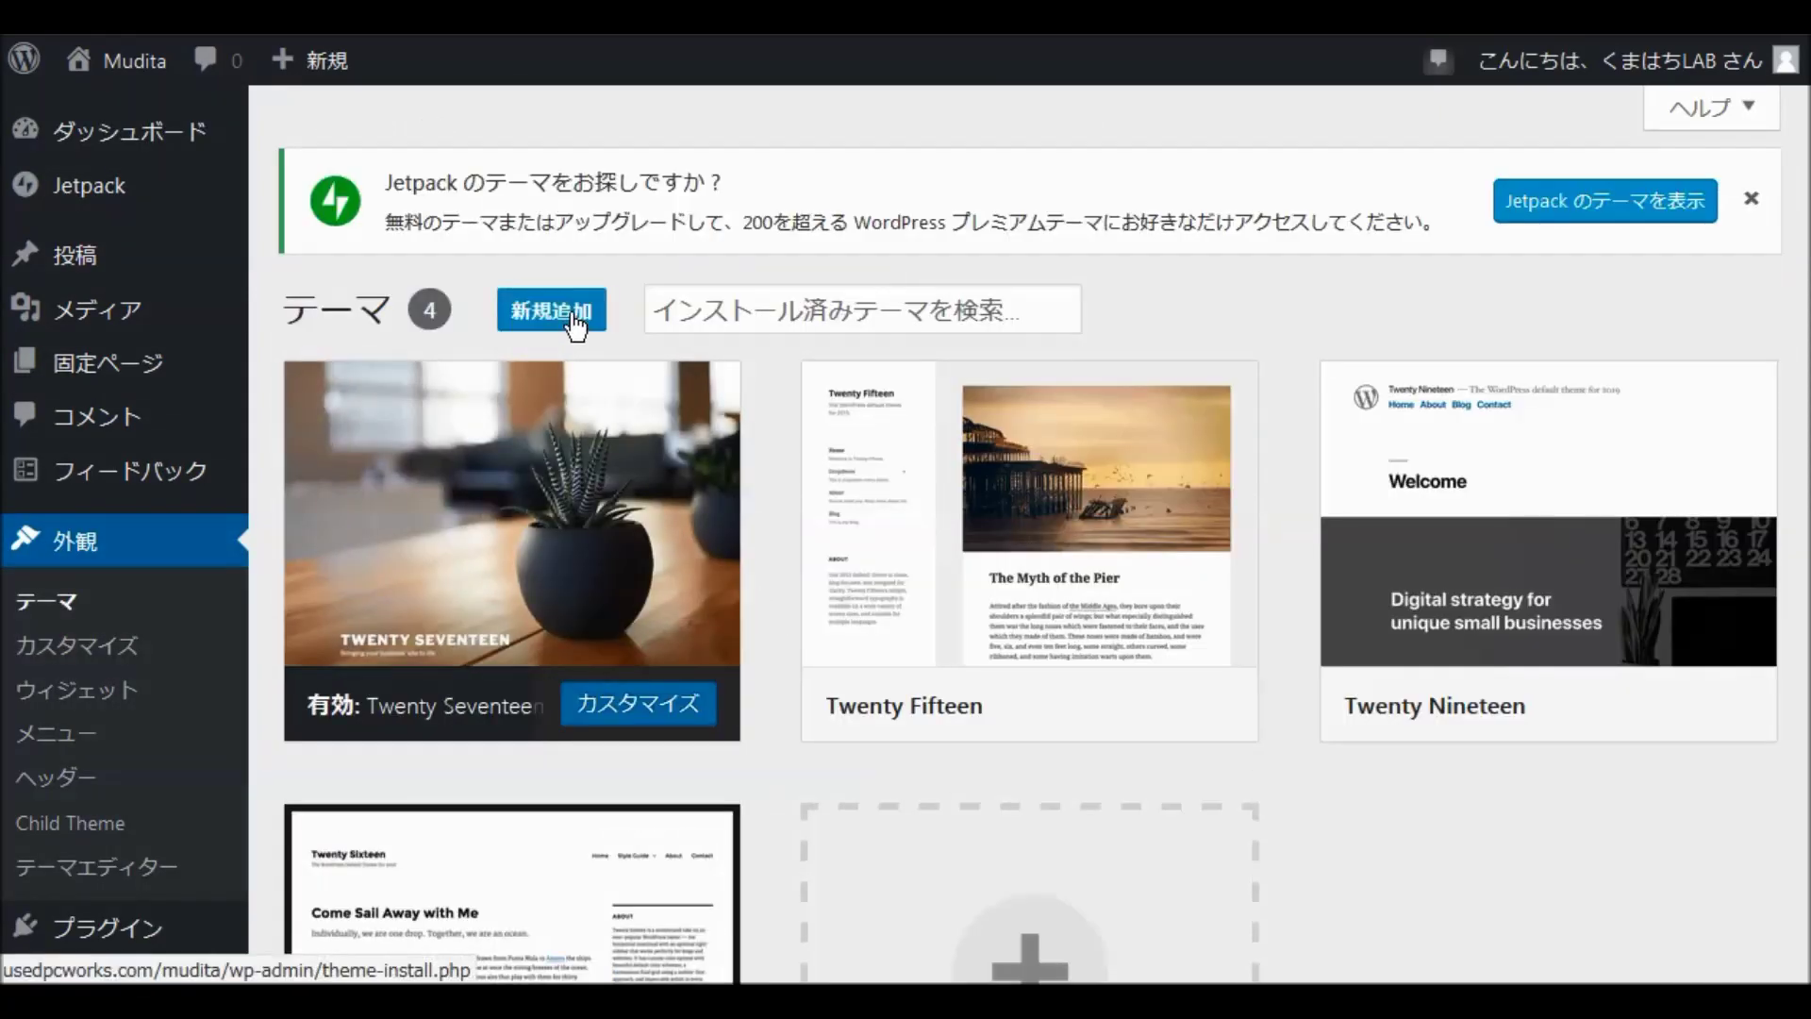
{"action": "left_click", "coordinate": [576, 323]}
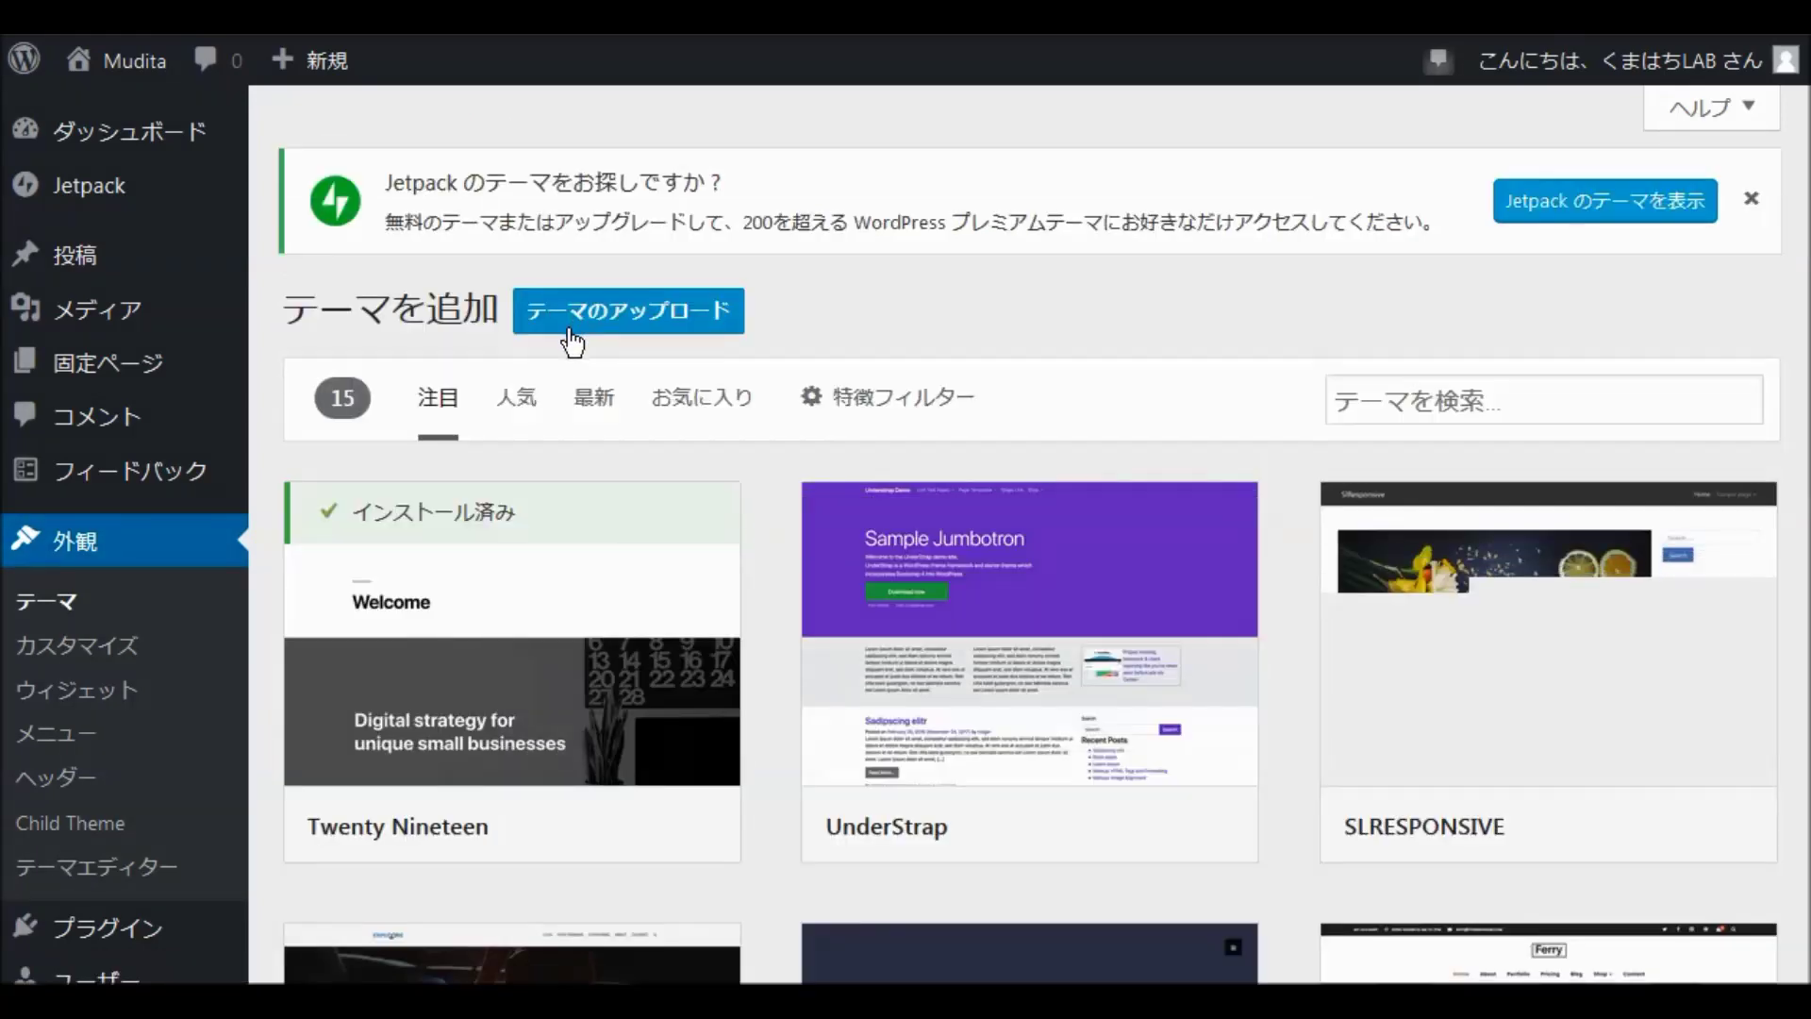
Step: Browse the popular themes and the featured themes available for installation
{"action": "left_click", "coordinate": [532, 407]}
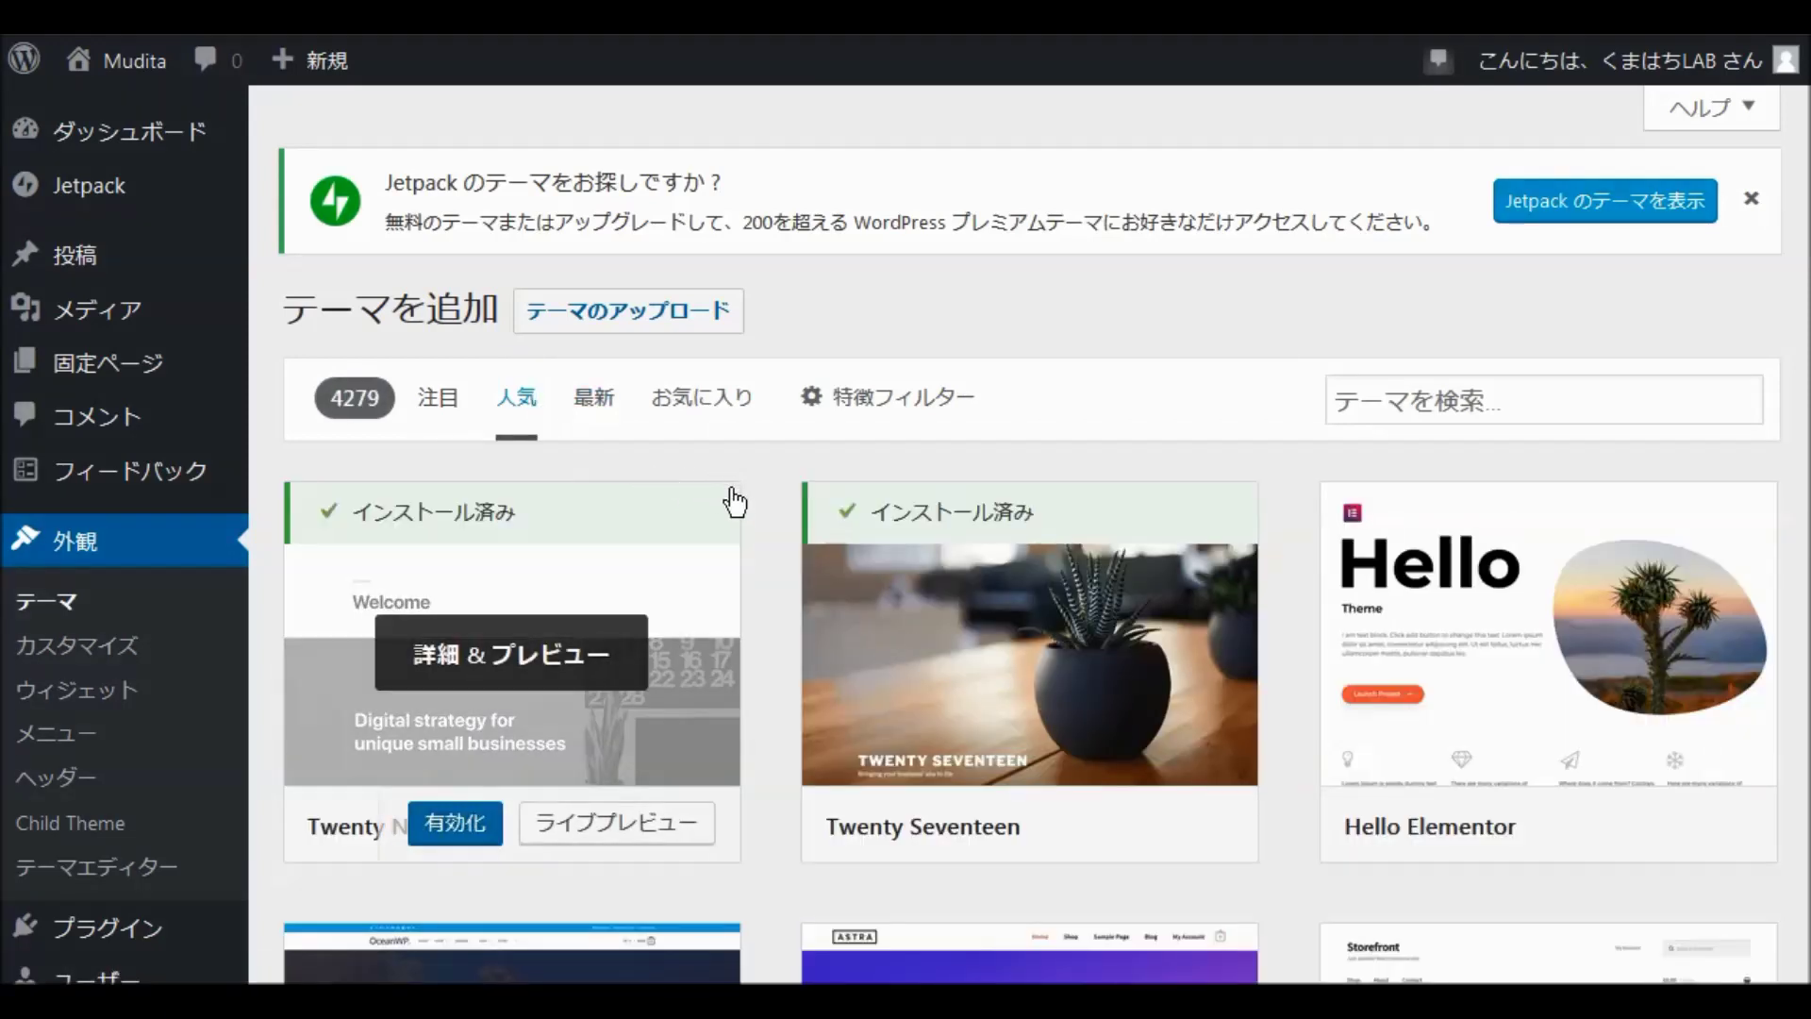
{"action": "scroll", "coordinate": [772, 538], "scroll_direction": "down", "scroll_amount": 5}
{"action": "scroll", "coordinate": [771, 545], "scroll_direction": "down", "scroll_amount": 8}
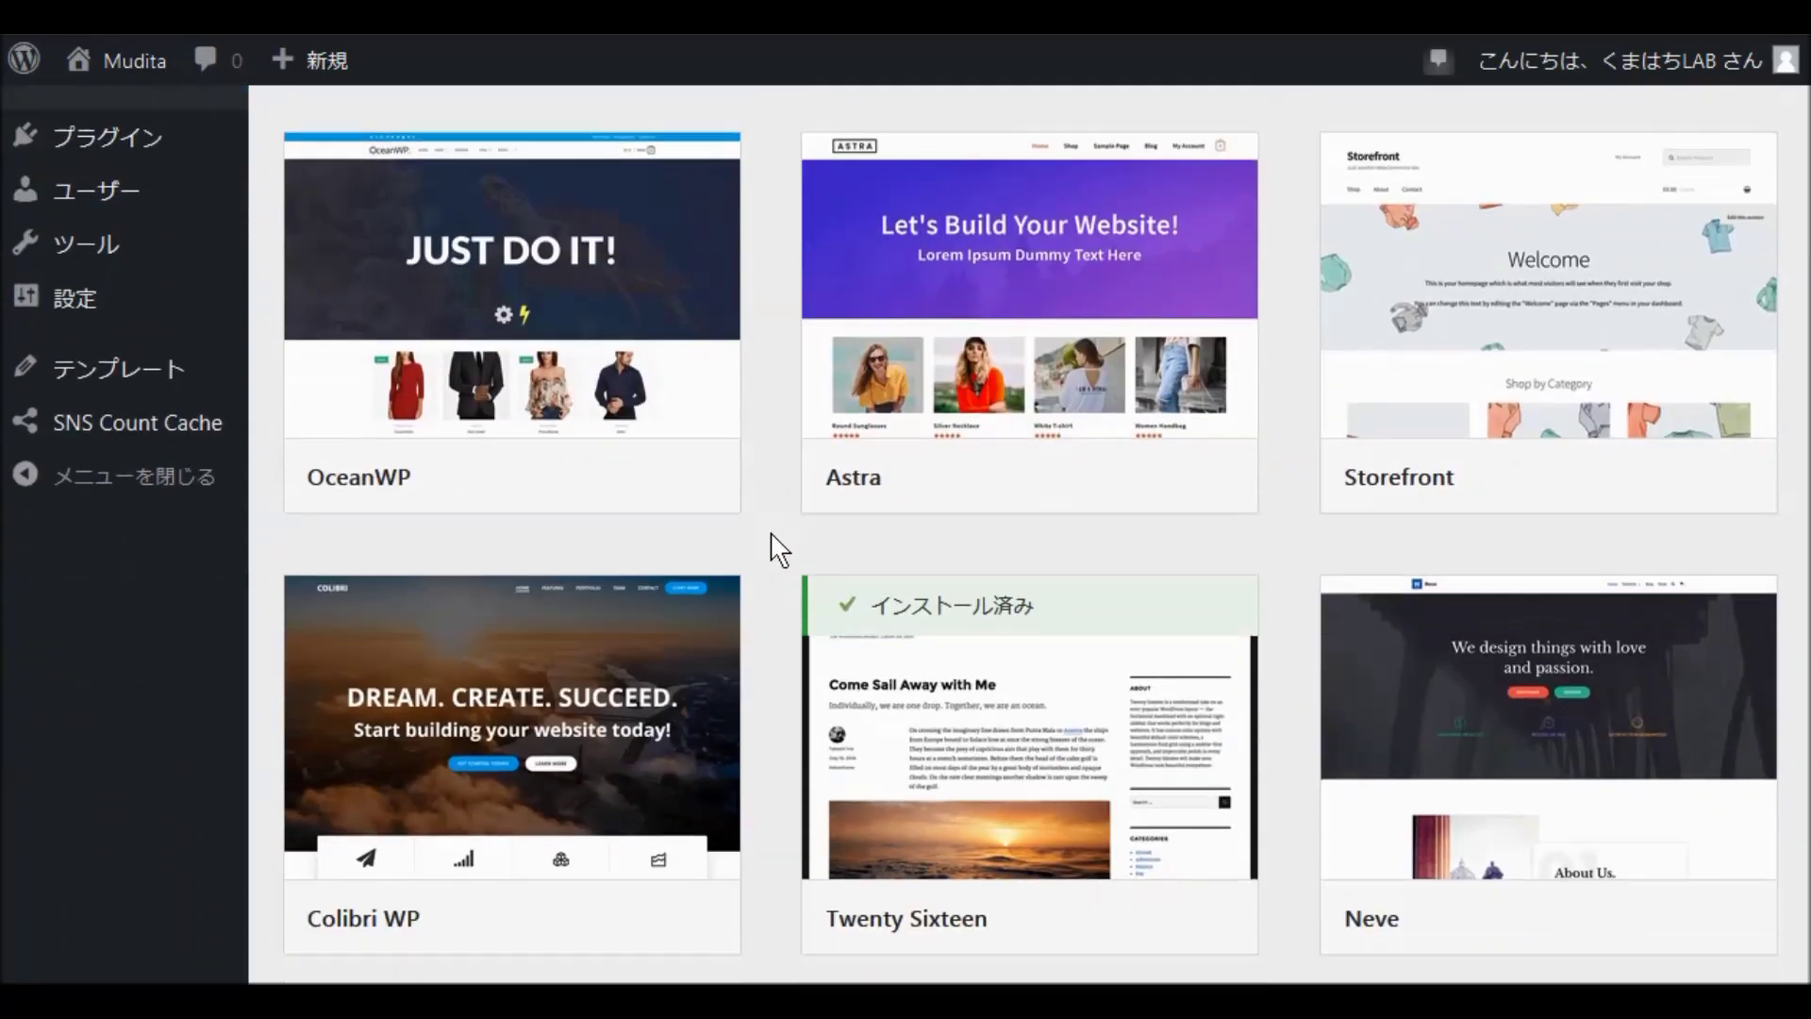
{"action": "scroll", "coordinate": [778, 547], "scroll_direction": "down", "scroll_amount": 9}
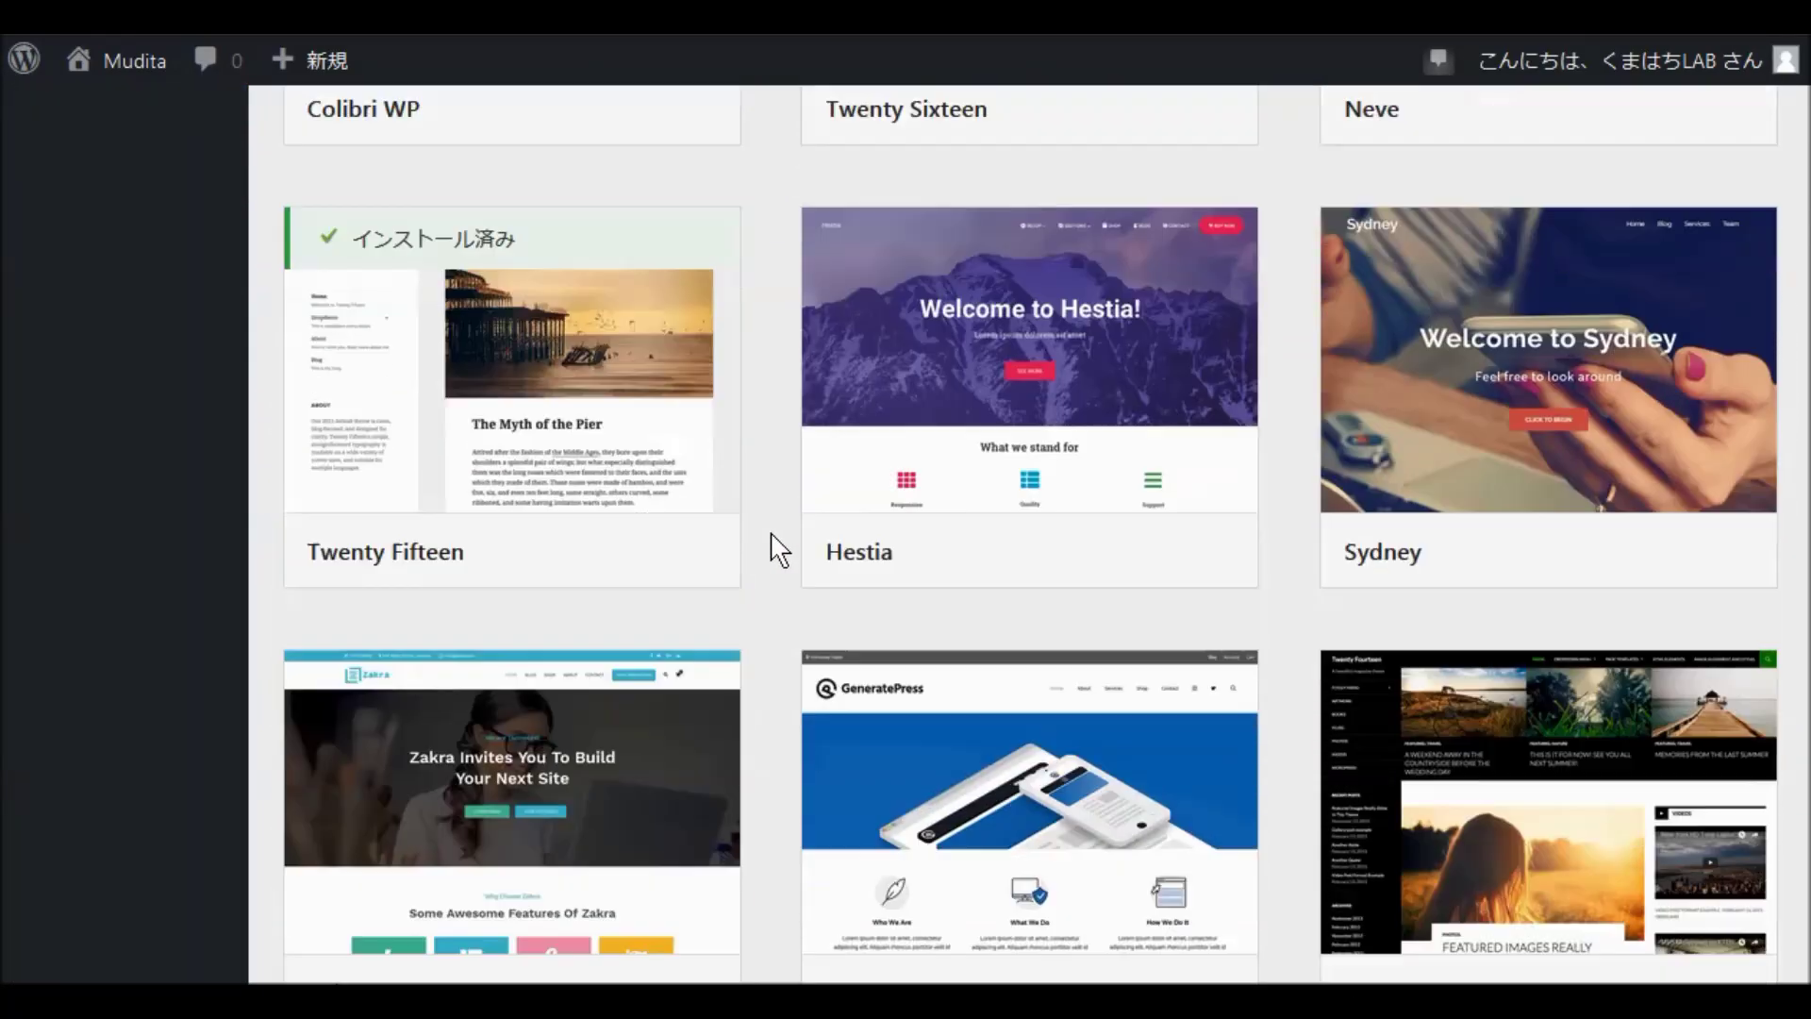
{"action": "scroll", "coordinate": [778, 549], "scroll_direction": "down", "scroll_amount": 10}
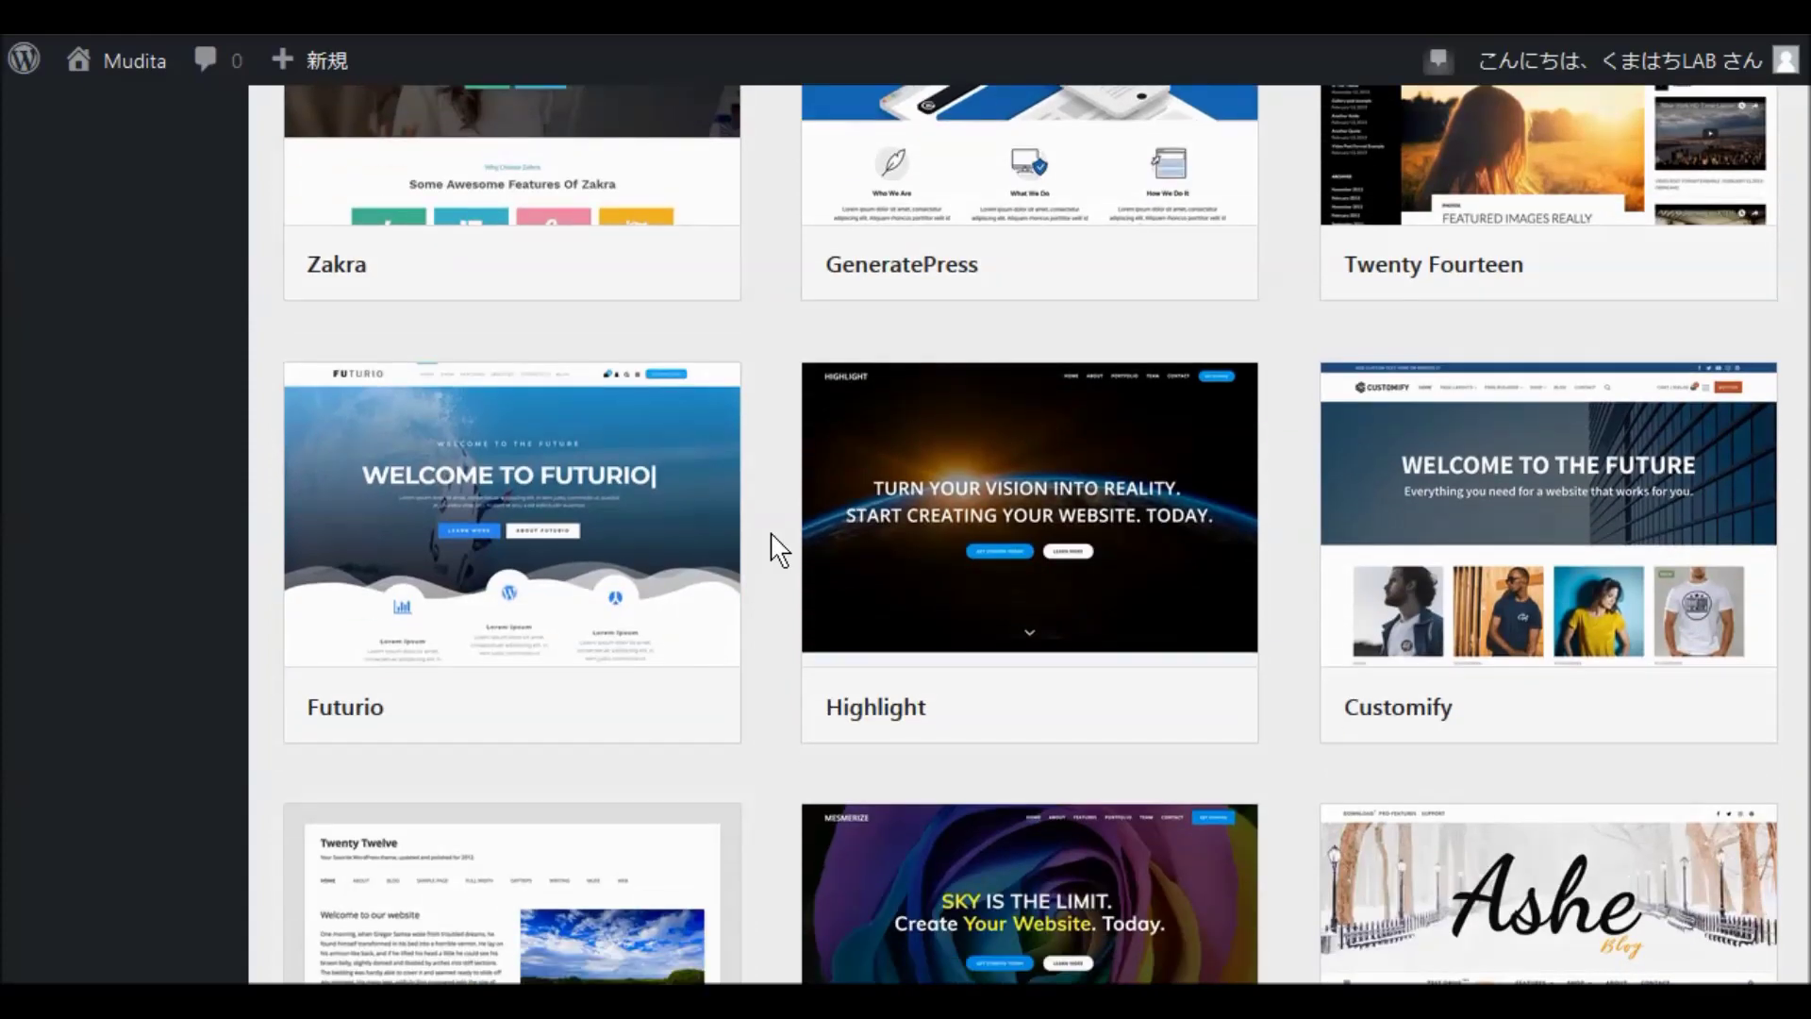
{"action": "scroll", "coordinate": [778, 549], "scroll_direction": "down", "scroll_amount": 9}
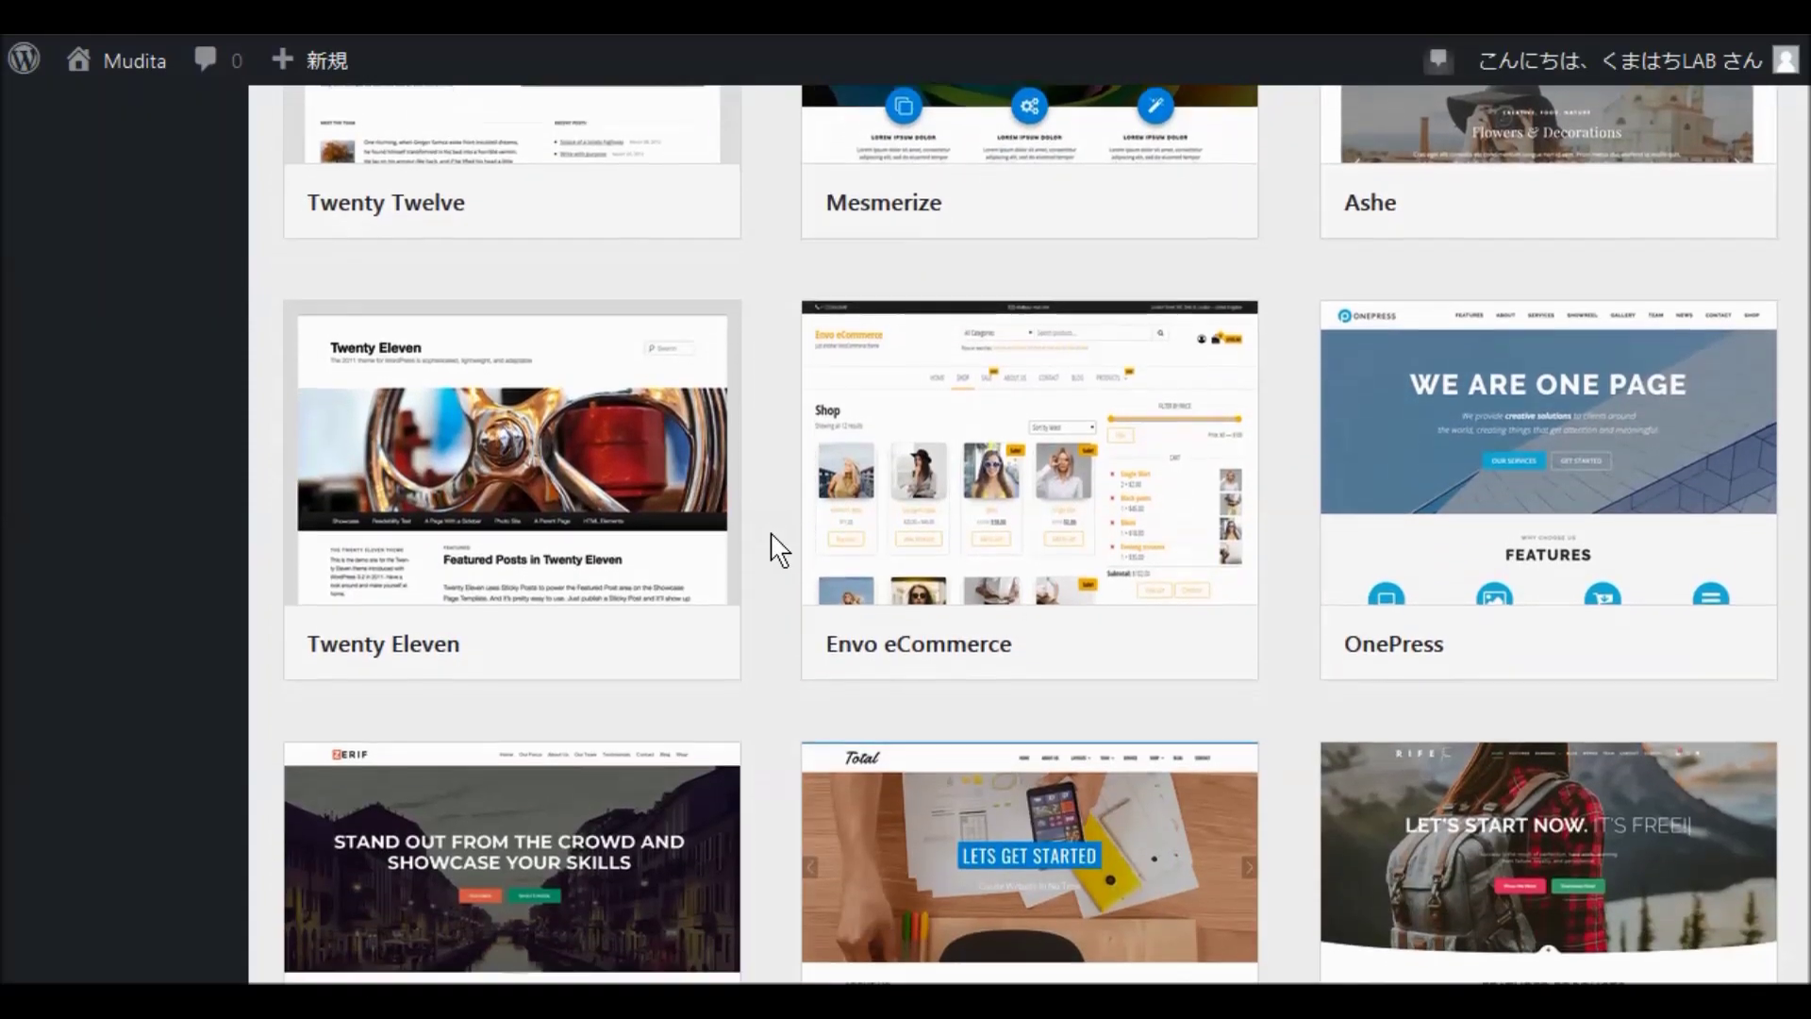
{"action": "scroll", "coordinate": [778, 549], "scroll_direction": "down", "scroll_amount": 3}
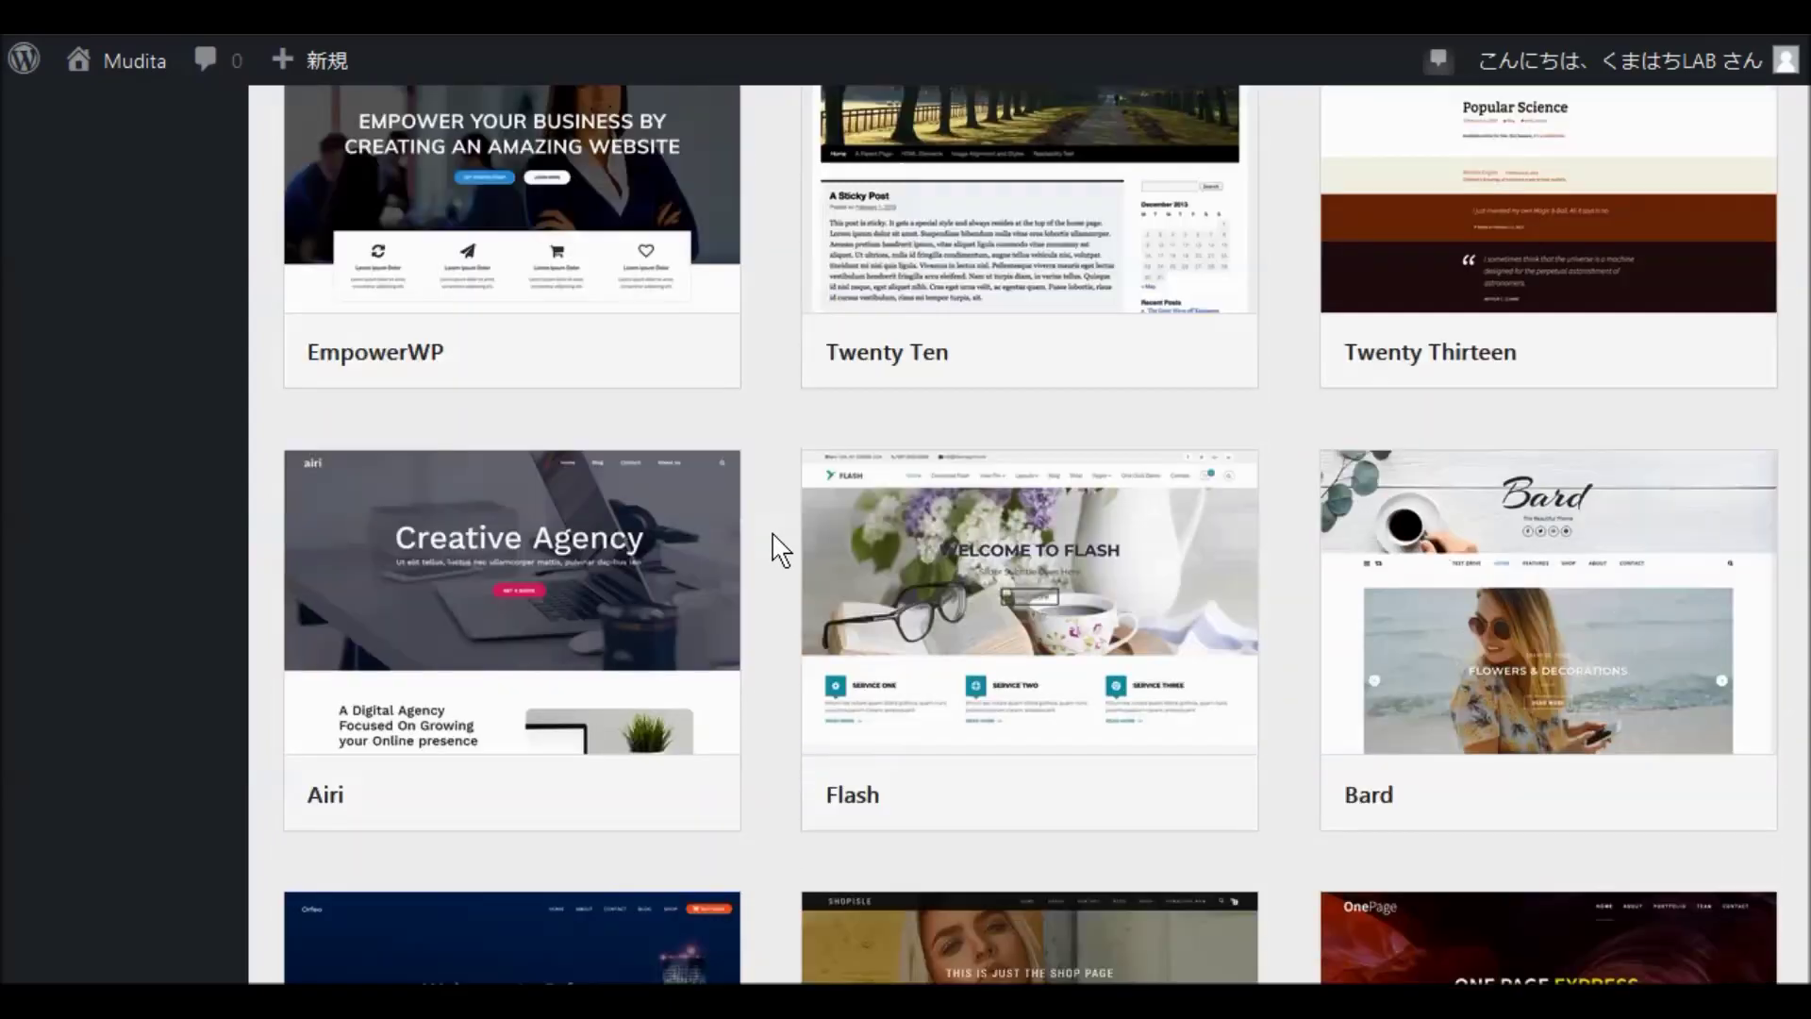
{"action": "scroll", "coordinate": [778, 549], "scroll_direction": "up", "scroll_amount": 15}
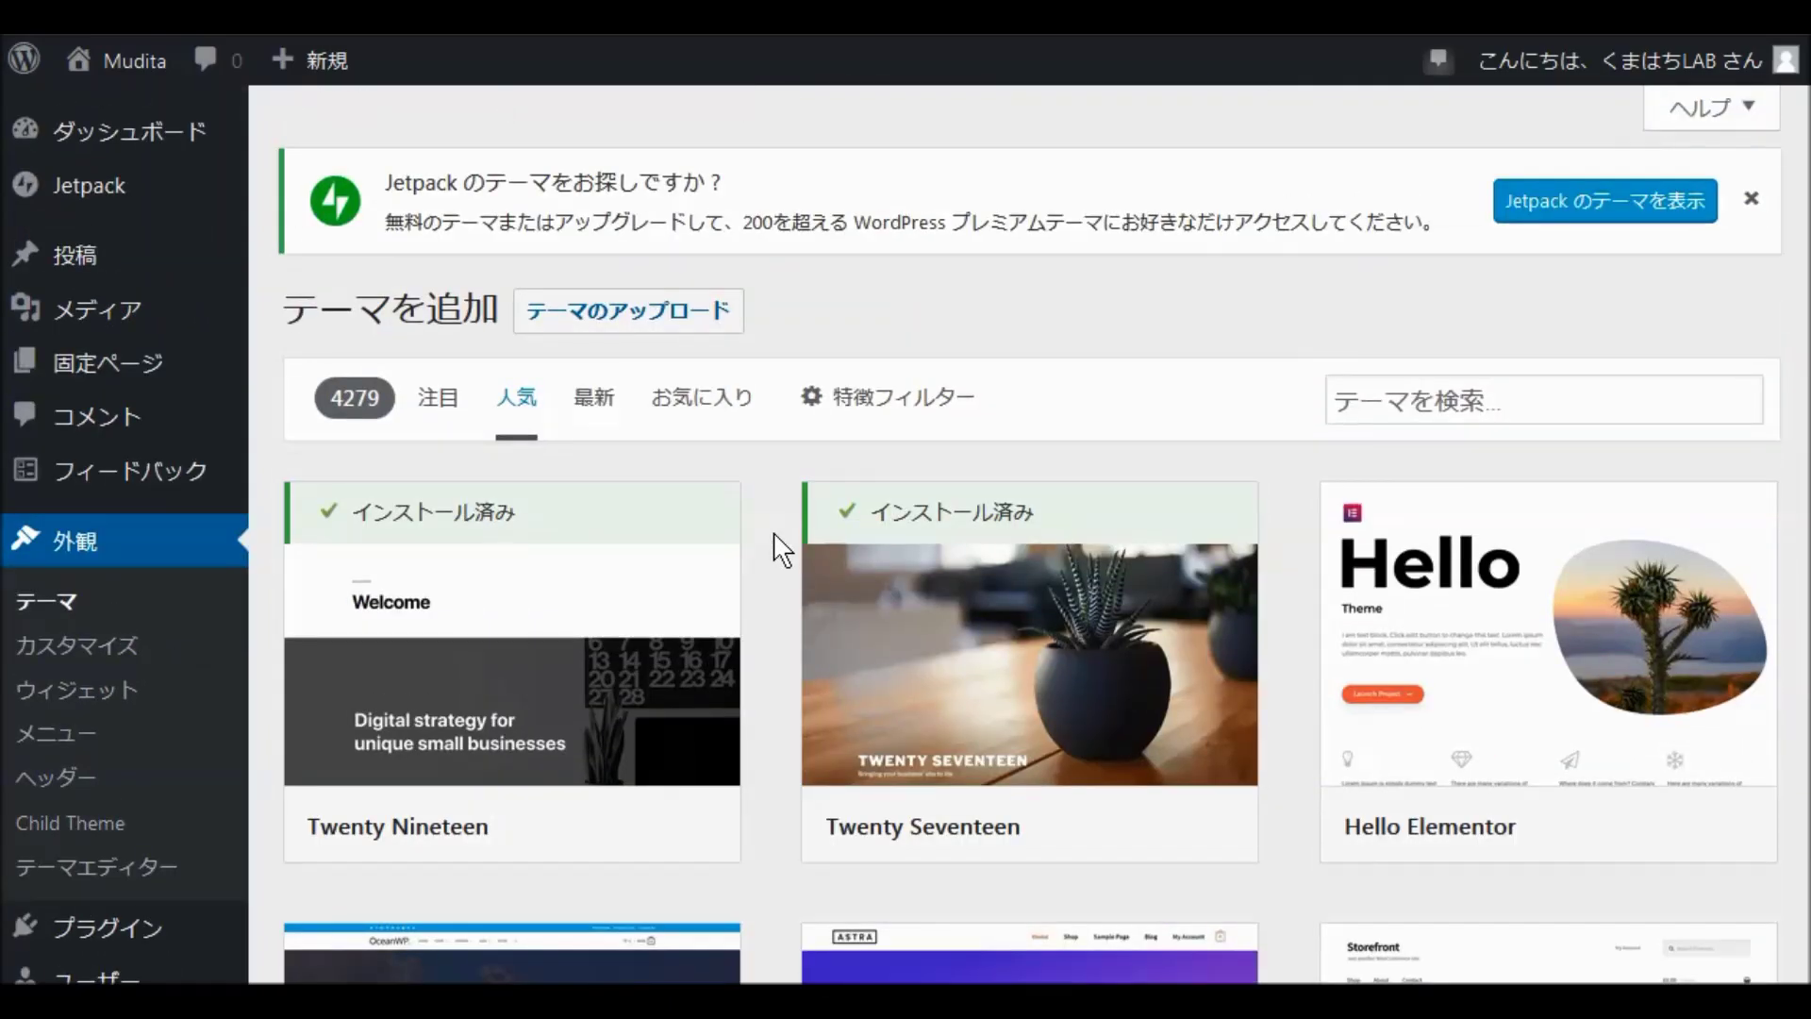
{"action": "left_click", "coordinate": [445, 410]}
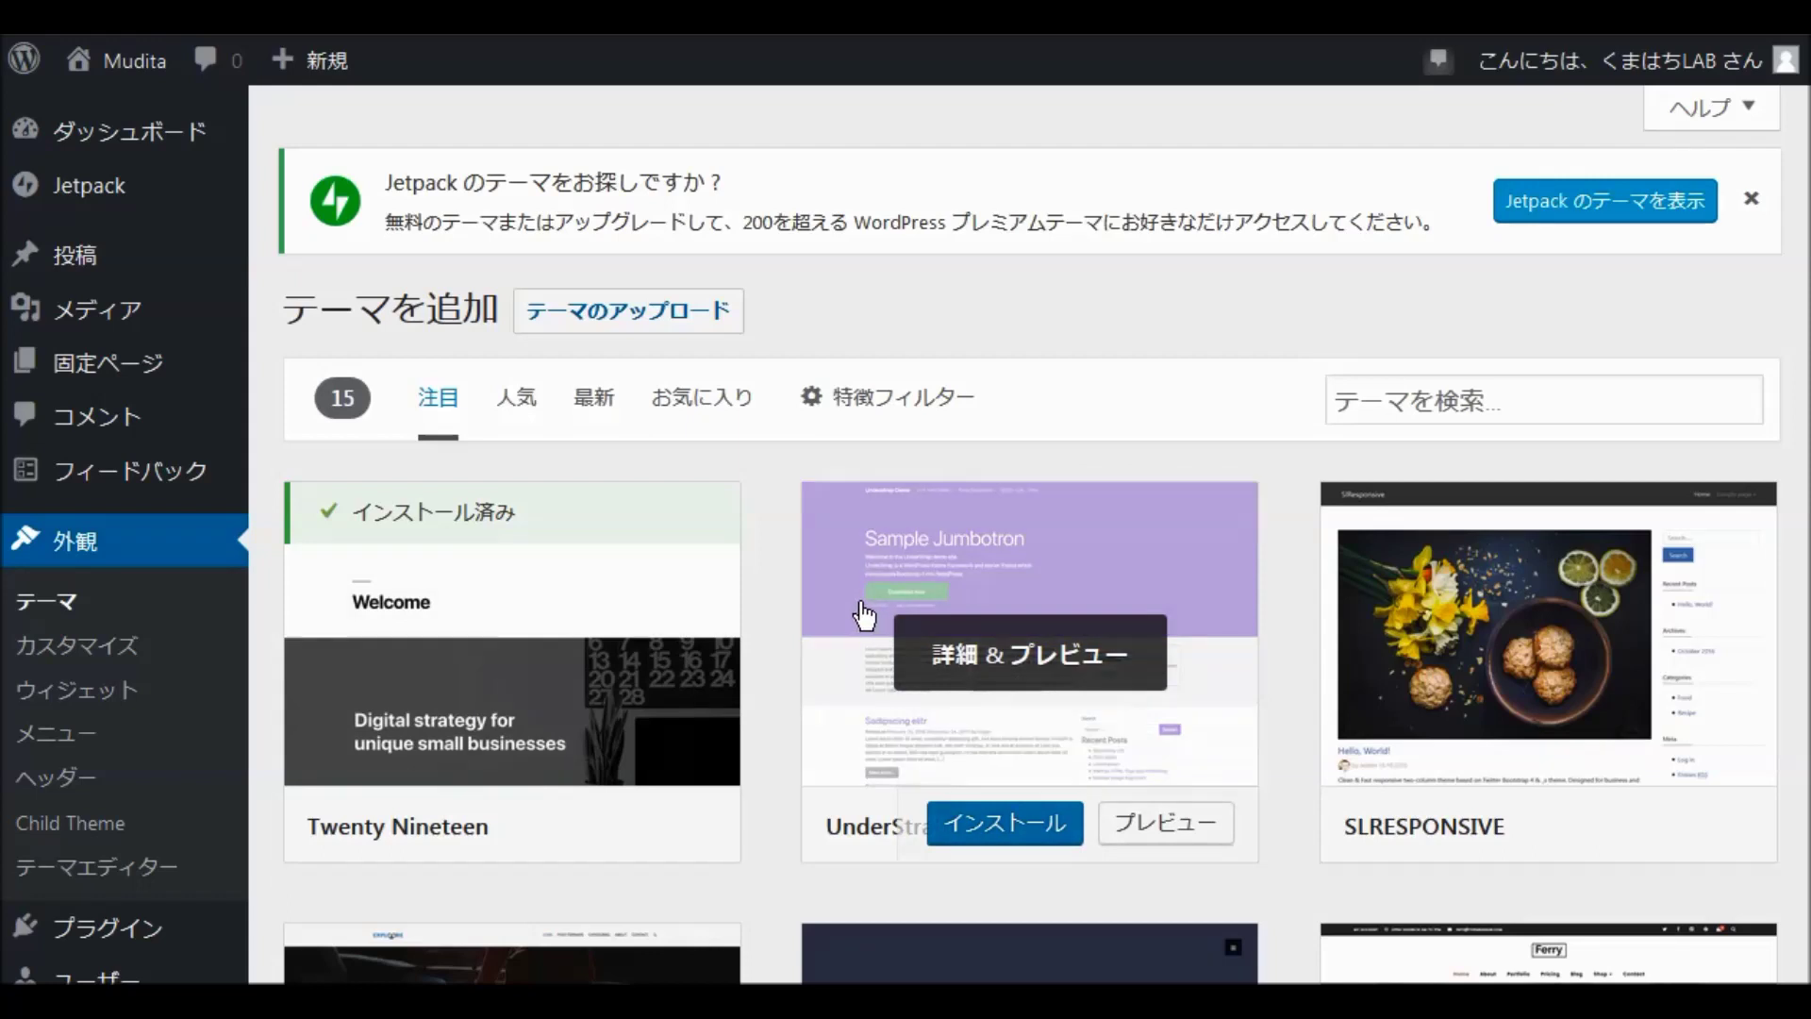
{"action": "scroll", "coordinate": [870, 622], "scroll_direction": "down", "scroll_amount": 10}
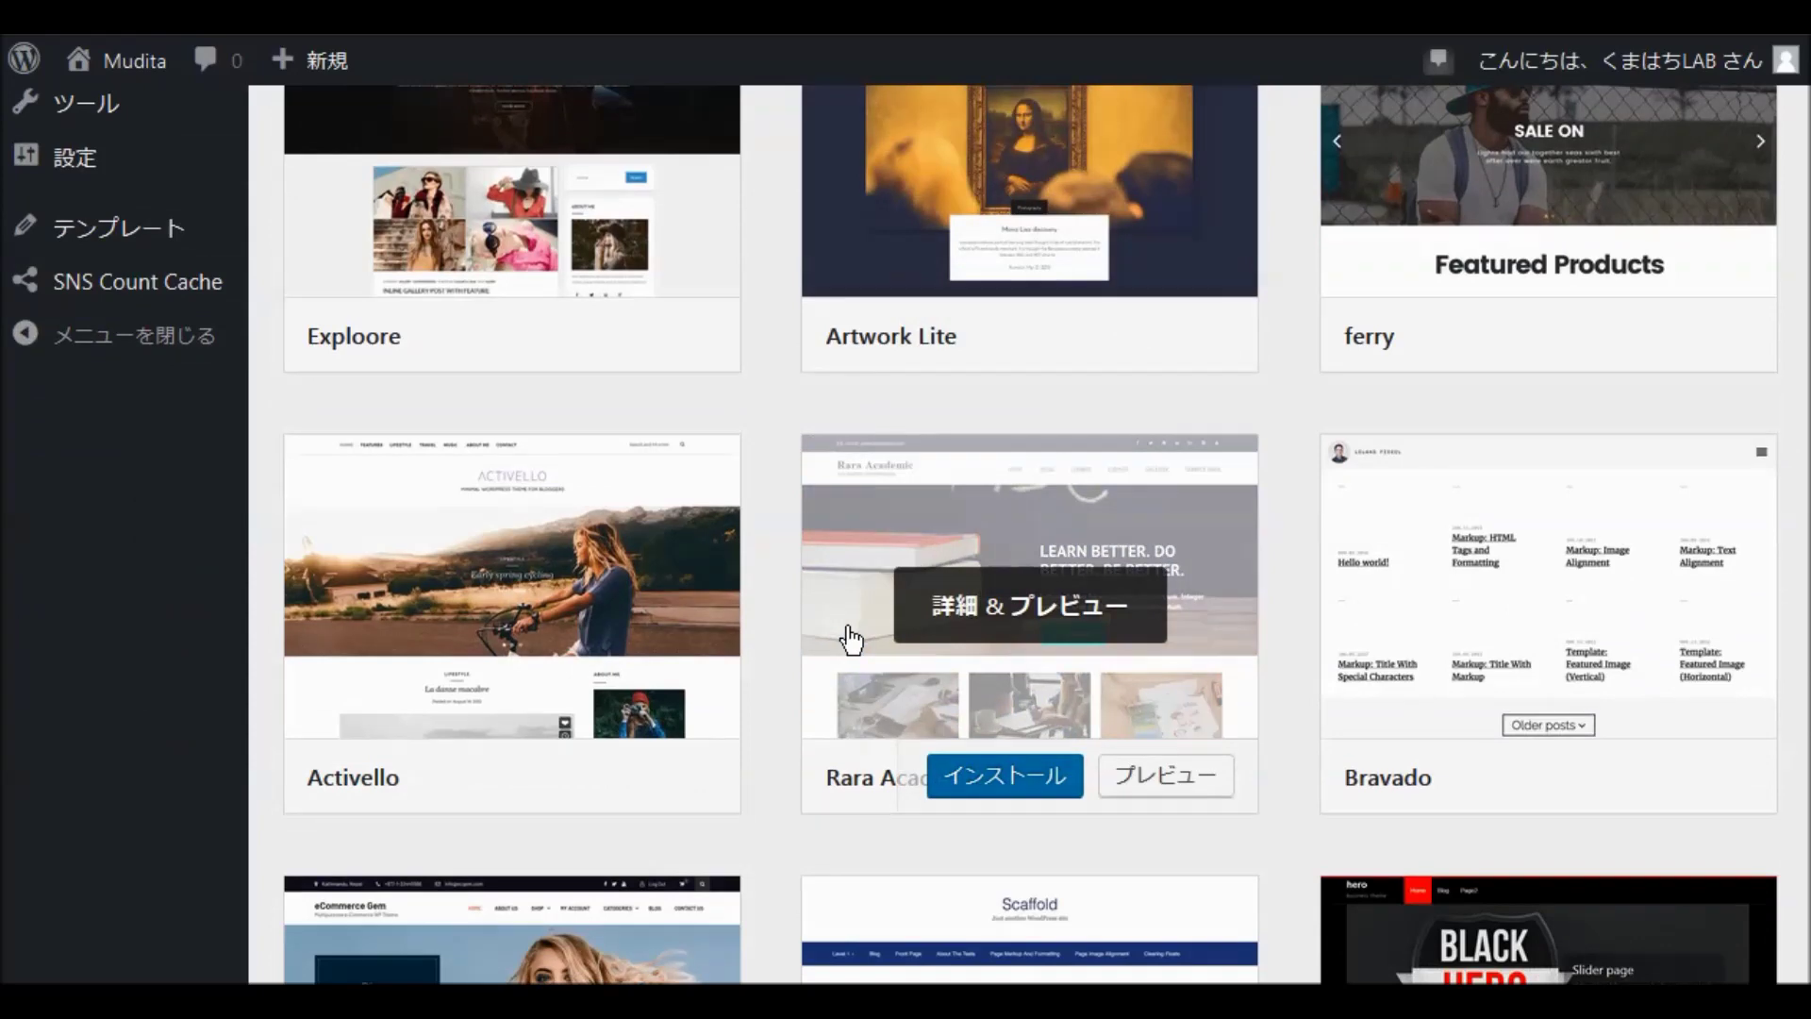
{"action": "scroll", "coordinate": [851, 642], "scroll_direction": "down", "scroll_amount": 3}
{"action": "scroll", "coordinate": [854, 644], "scroll_direction": "down", "scroll_amount": 8}
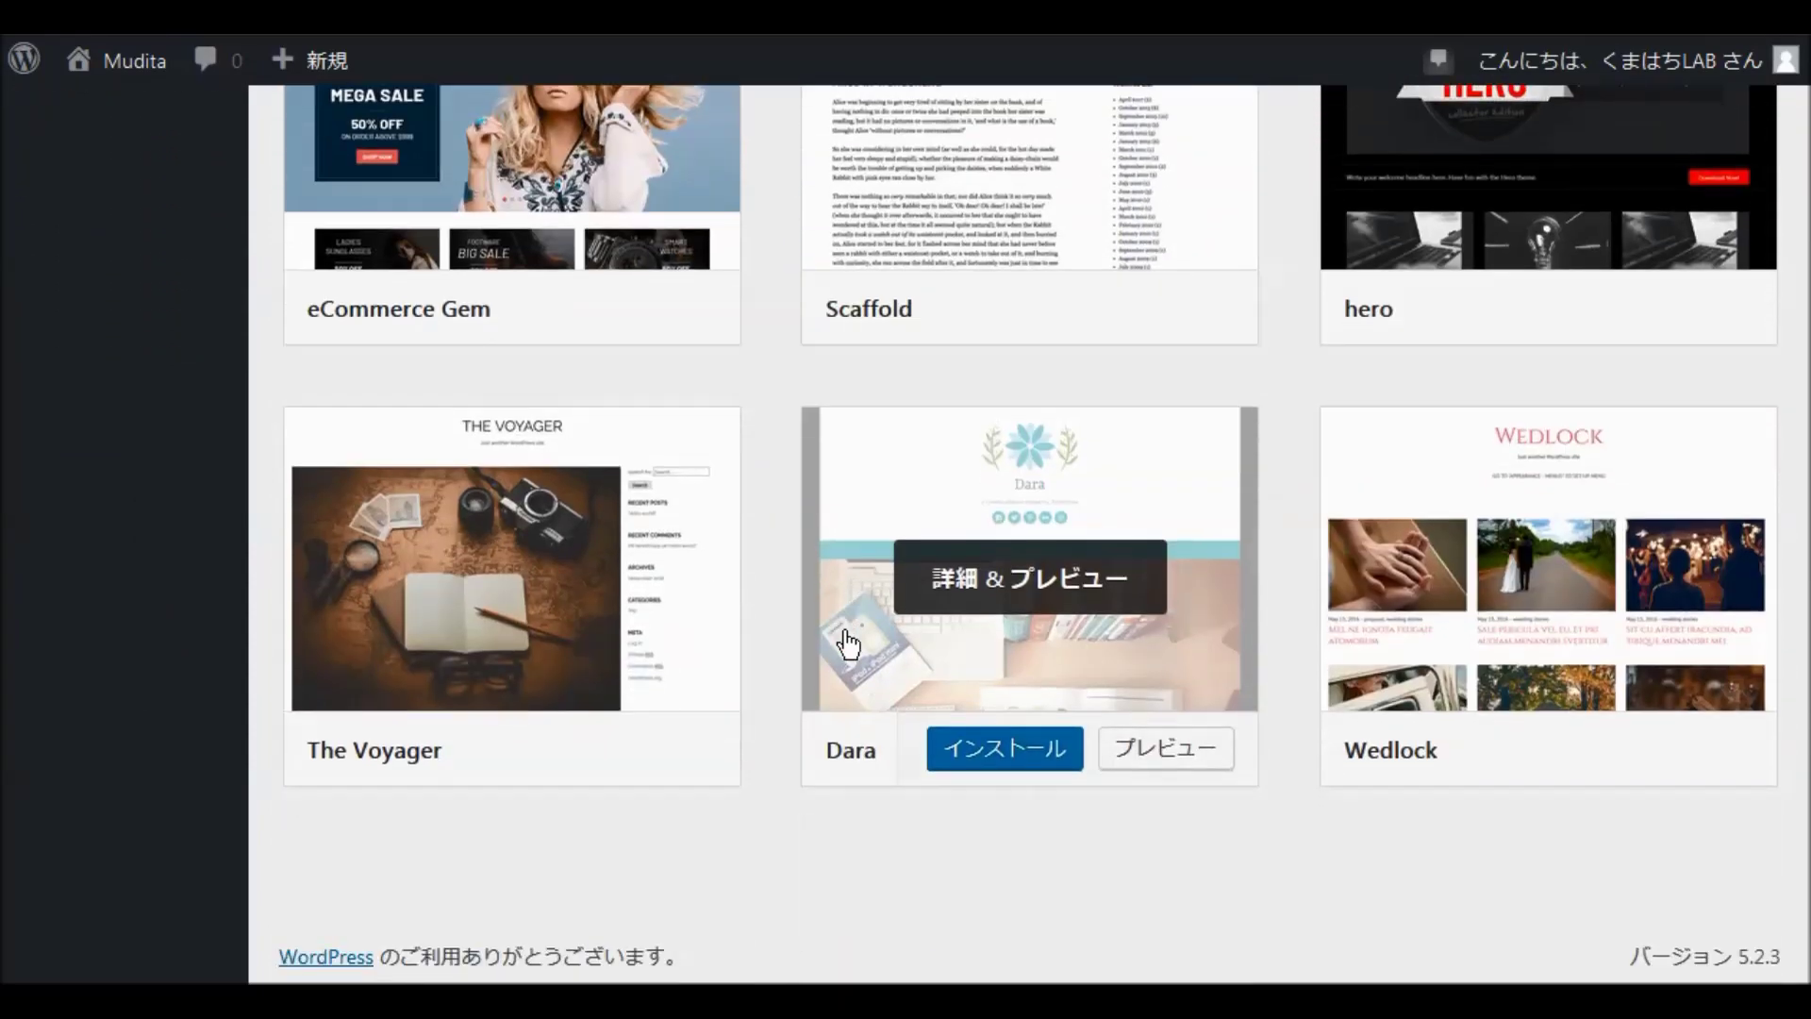
{"action": "scroll", "coordinate": [848, 645], "scroll_direction": "up", "scroll_amount": 20}
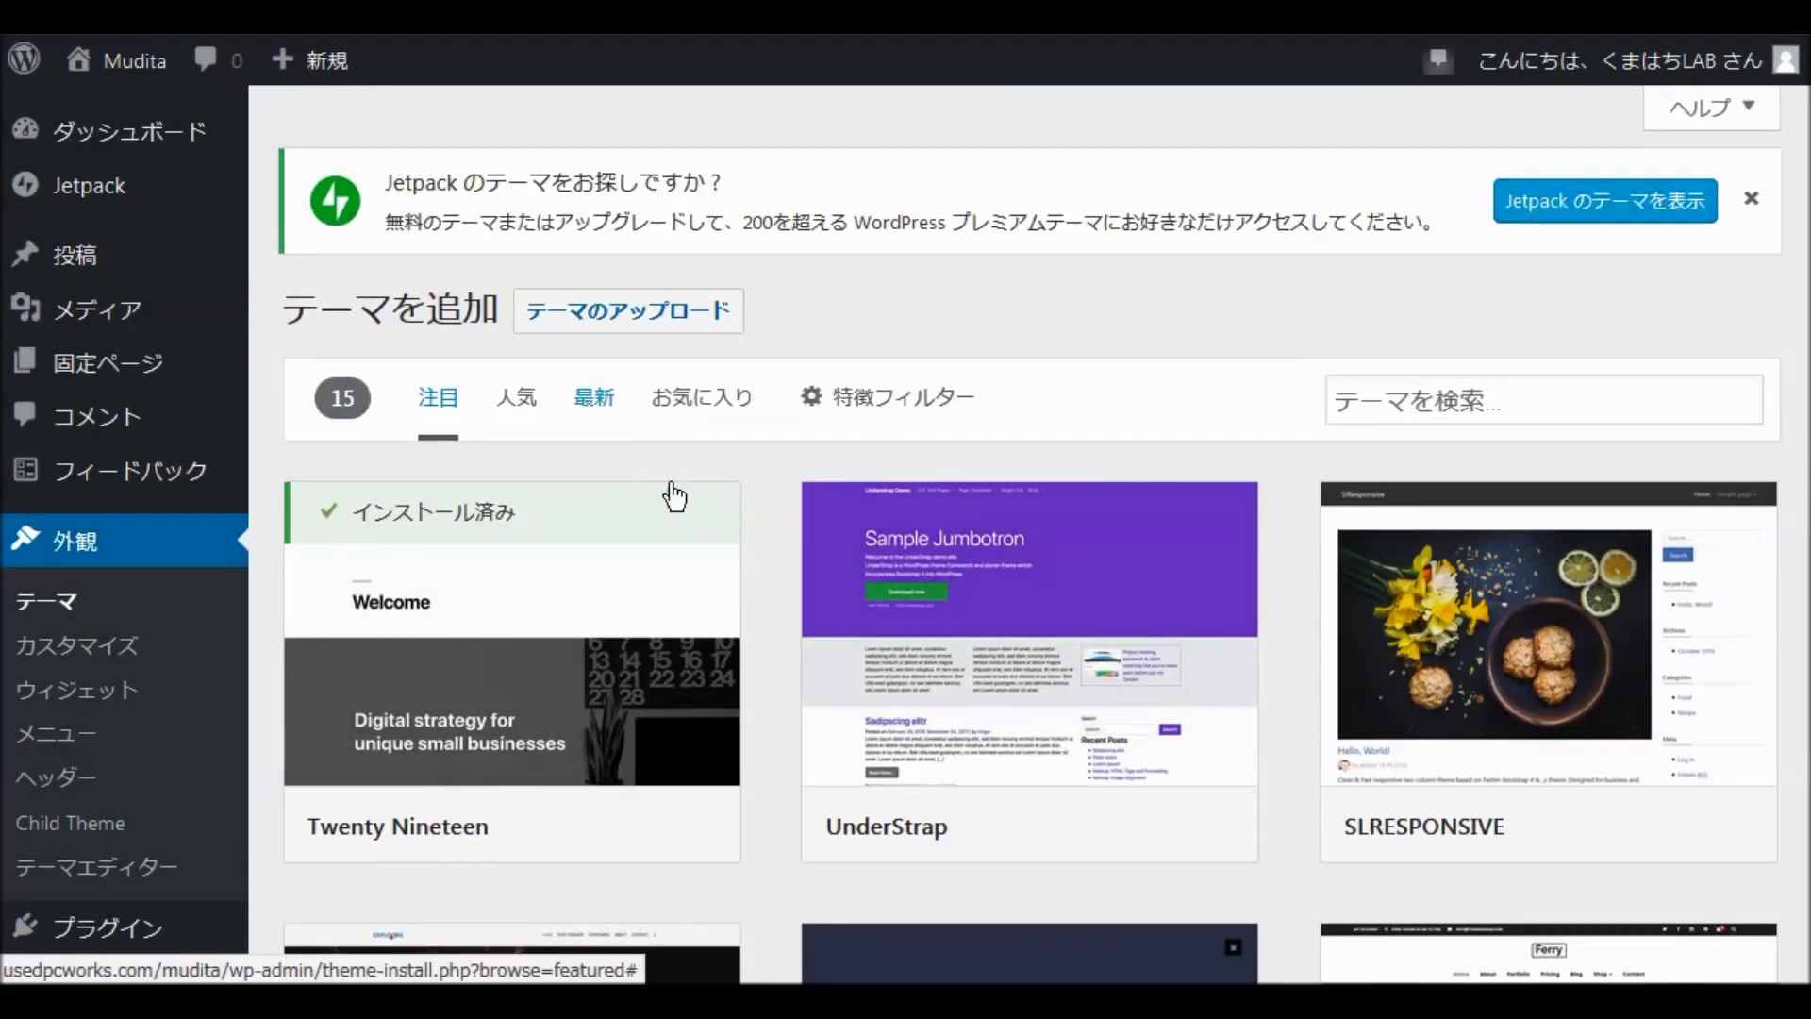
Step: Search the available themes for "mudita"
{"action": "left_click", "coordinate": [1349, 400]}
{"action": "mouse_move", "coordinate": [1373, 556]}
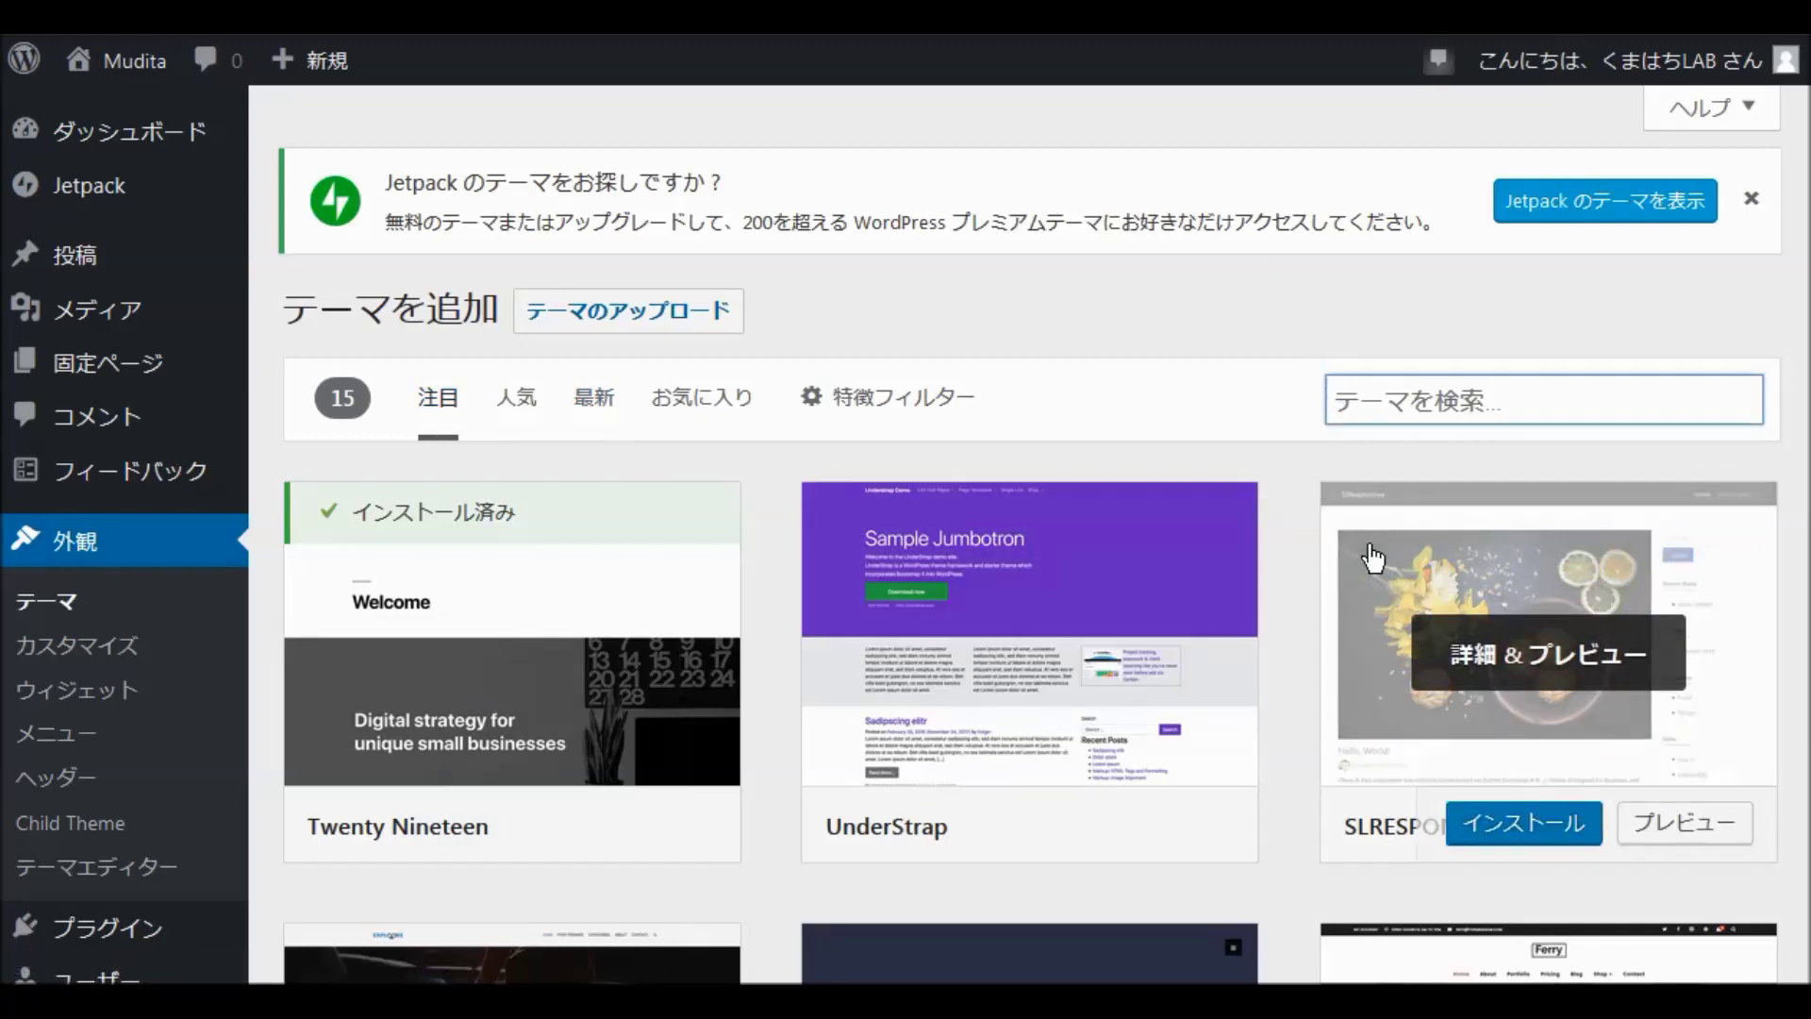
{"action": "type", "text": "mudita"}
{"action": "key", "text": "F10"}
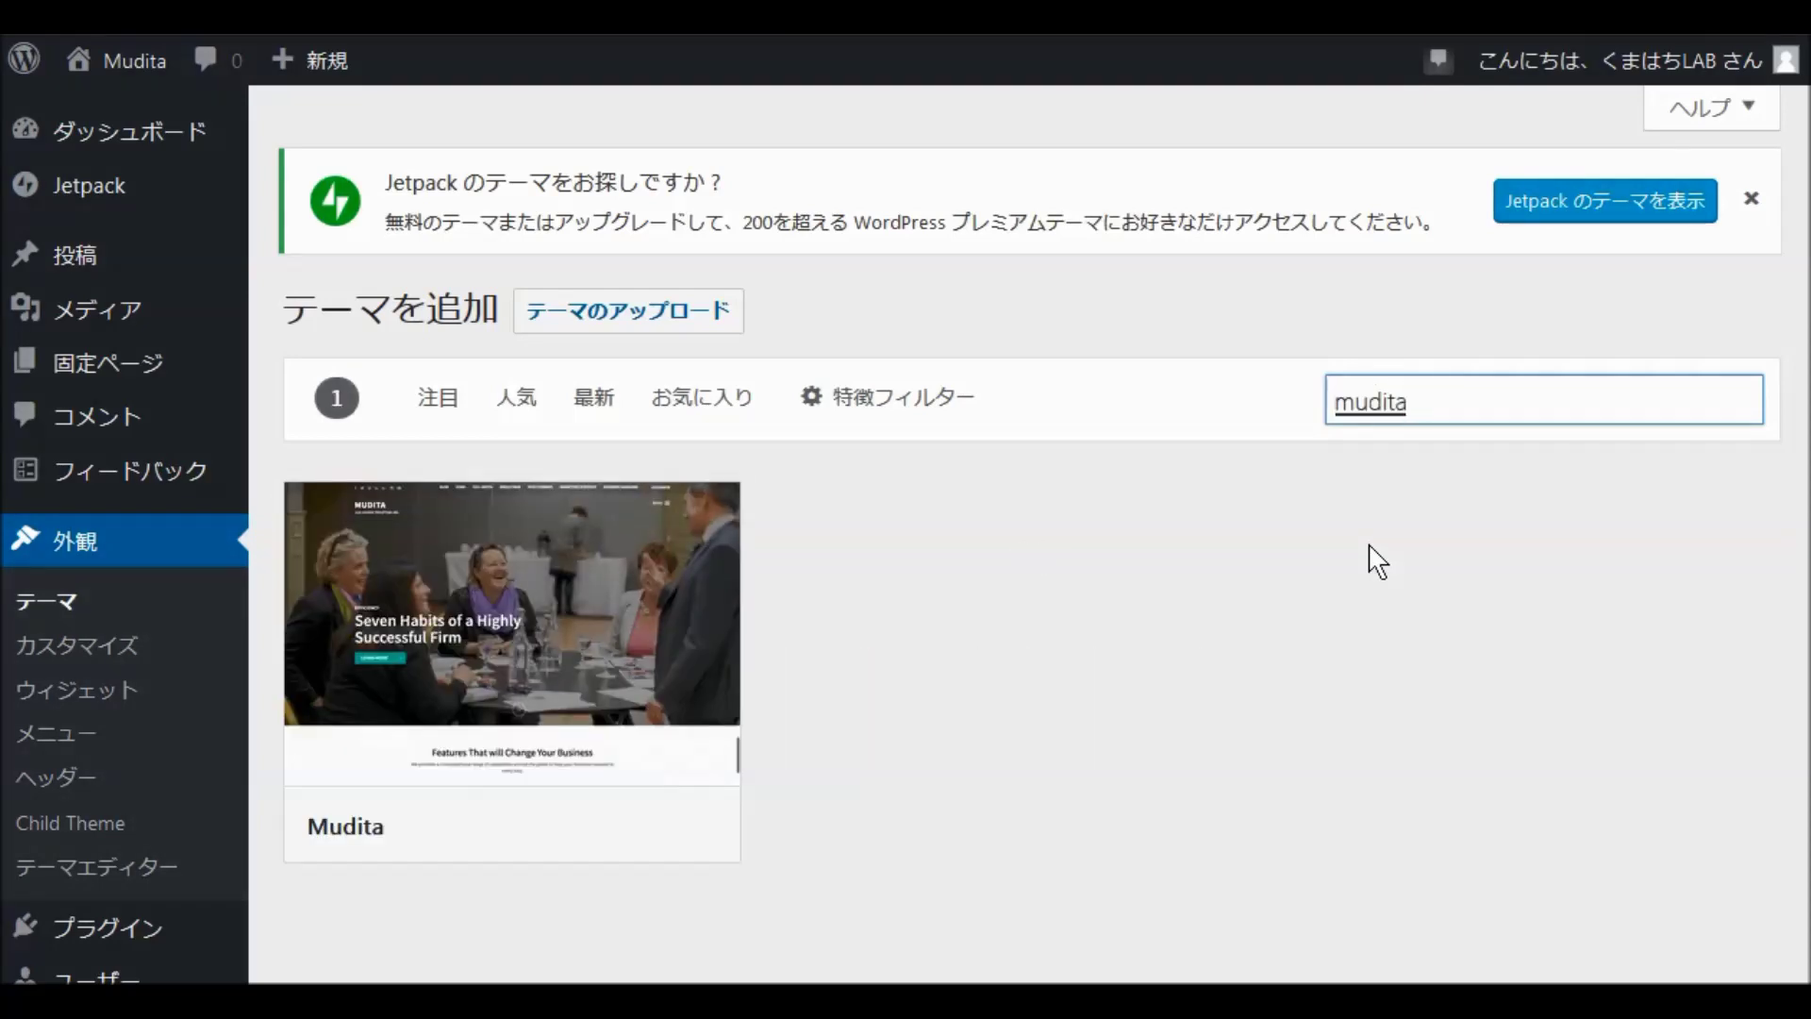
{"action": "key", "text": "Return"}
Step: Install the Mudita theme and activate it on the site
{"action": "mouse_move", "coordinate": [609, 857]}
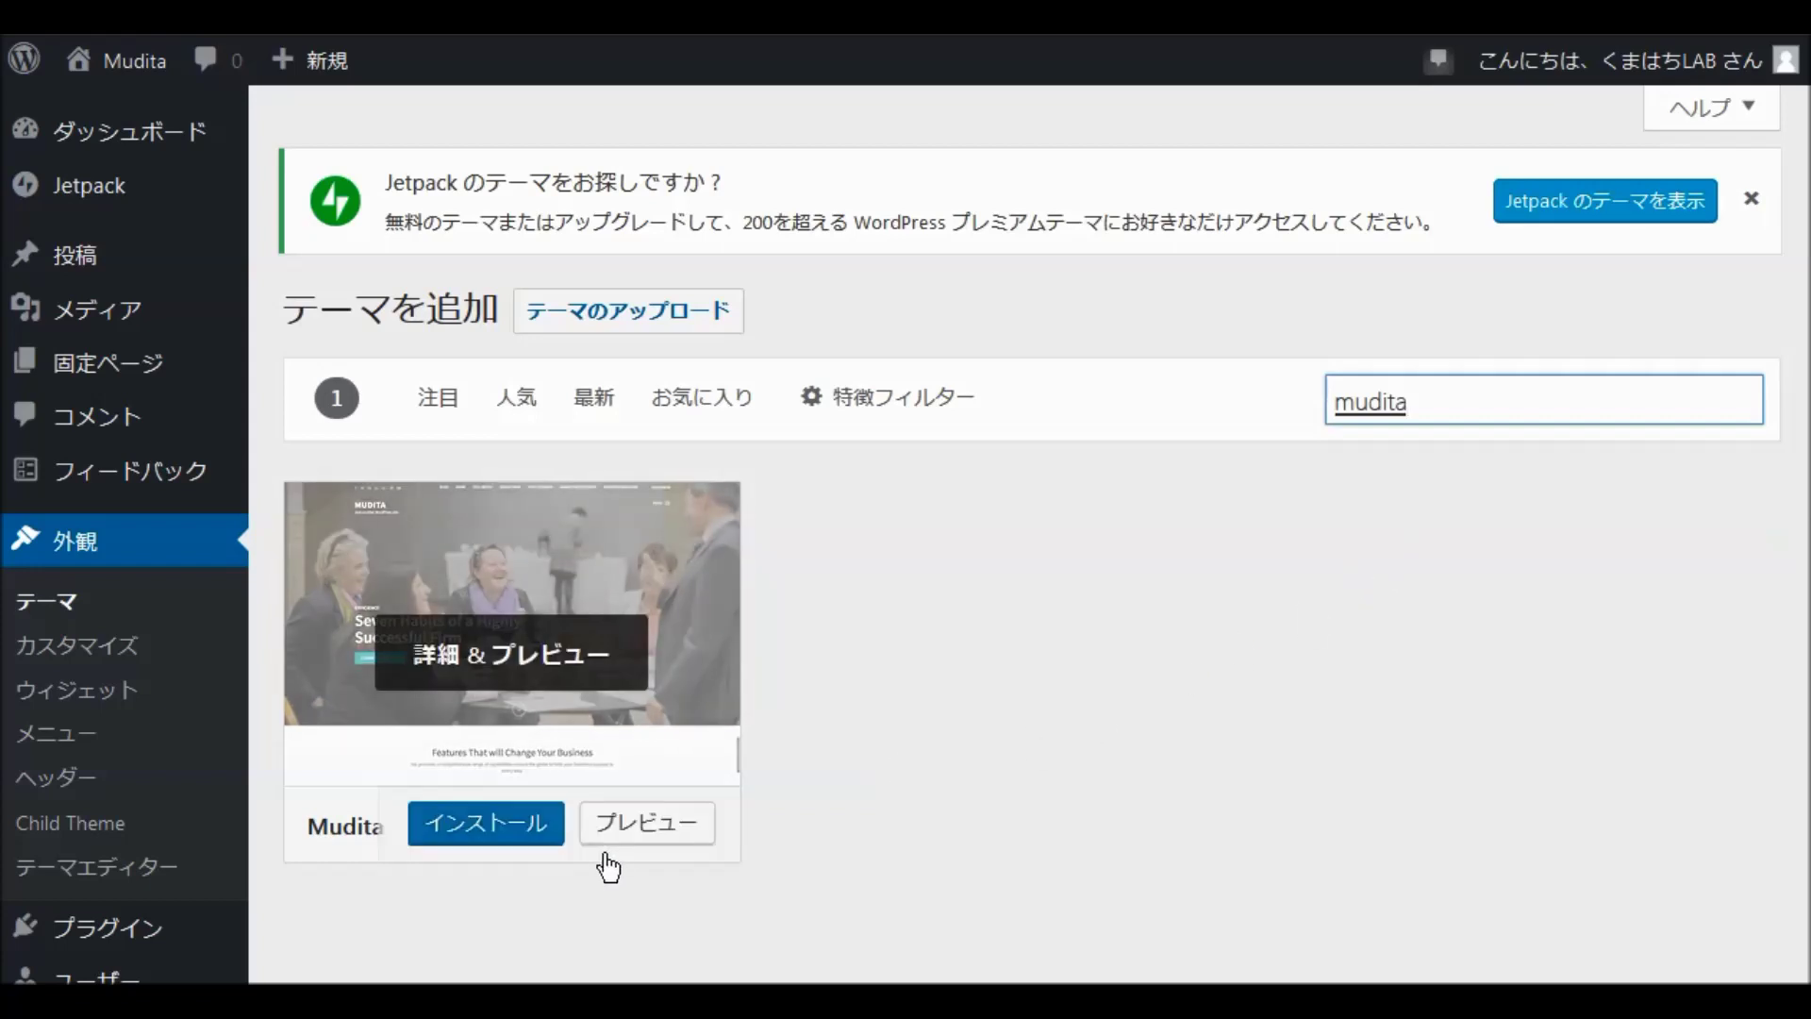
{"action": "left_click", "coordinate": [498, 831]}
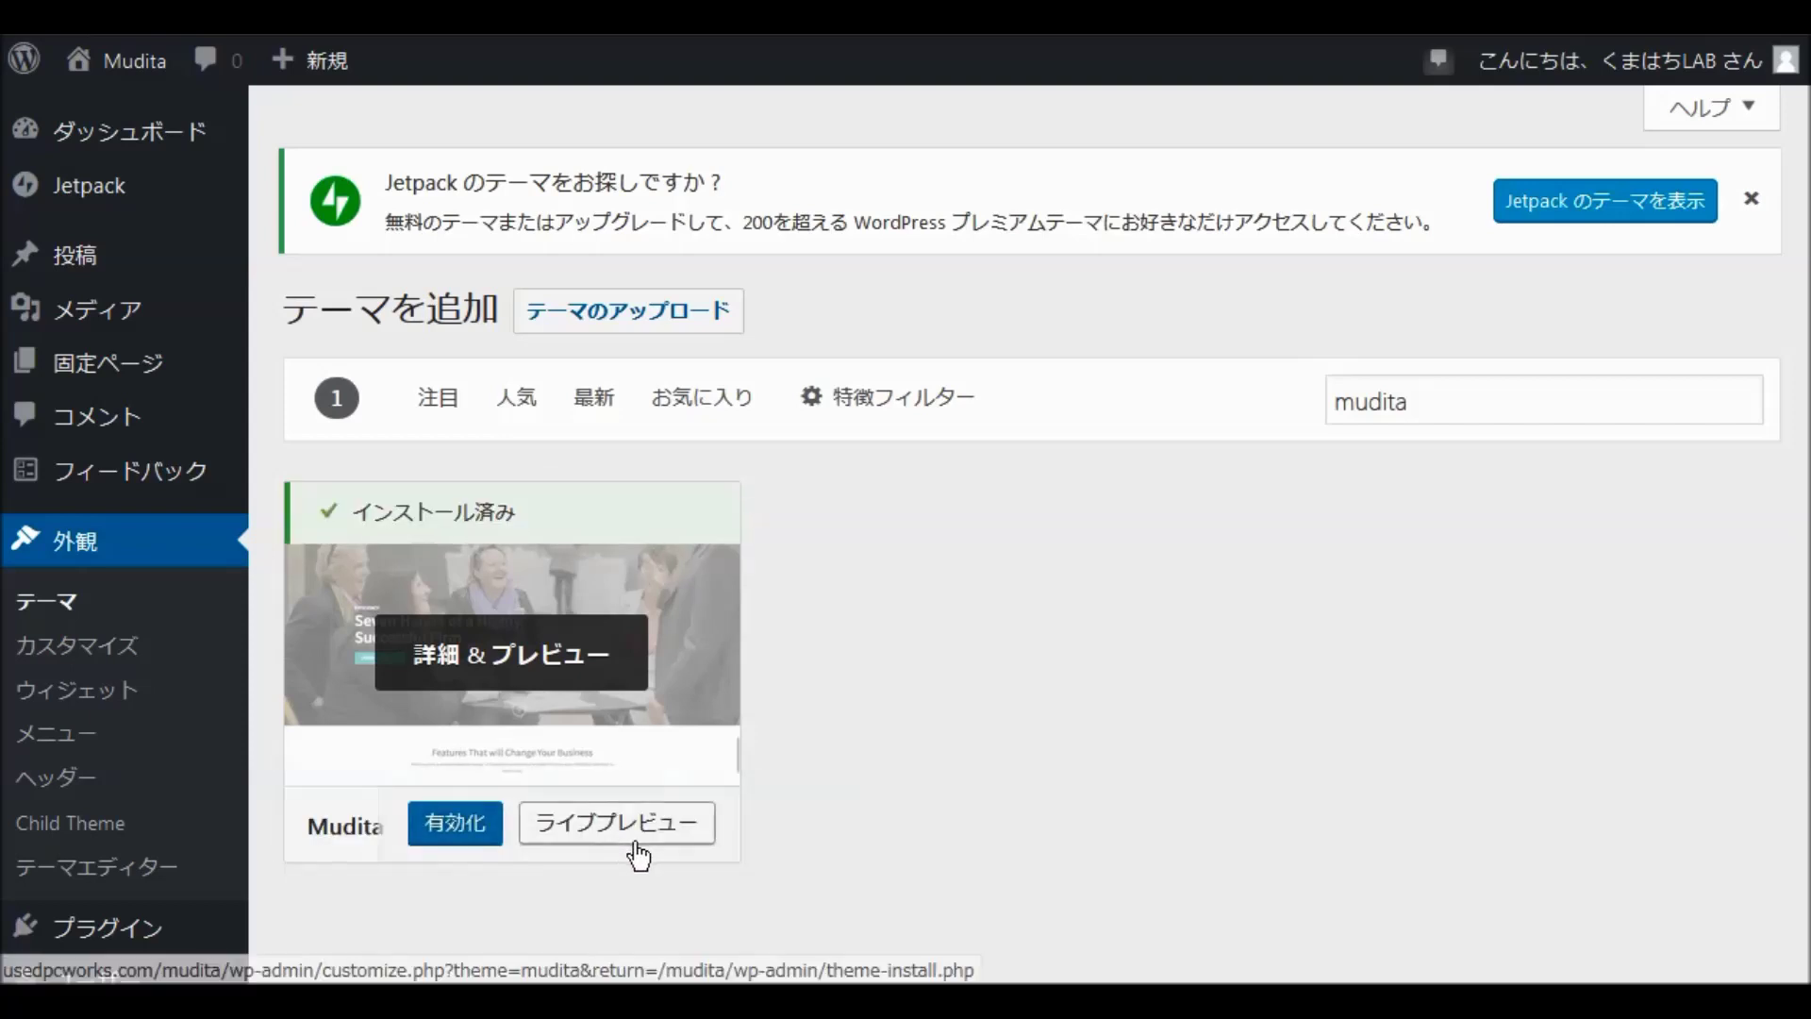
{"action": "left_click", "coordinate": [474, 836]}
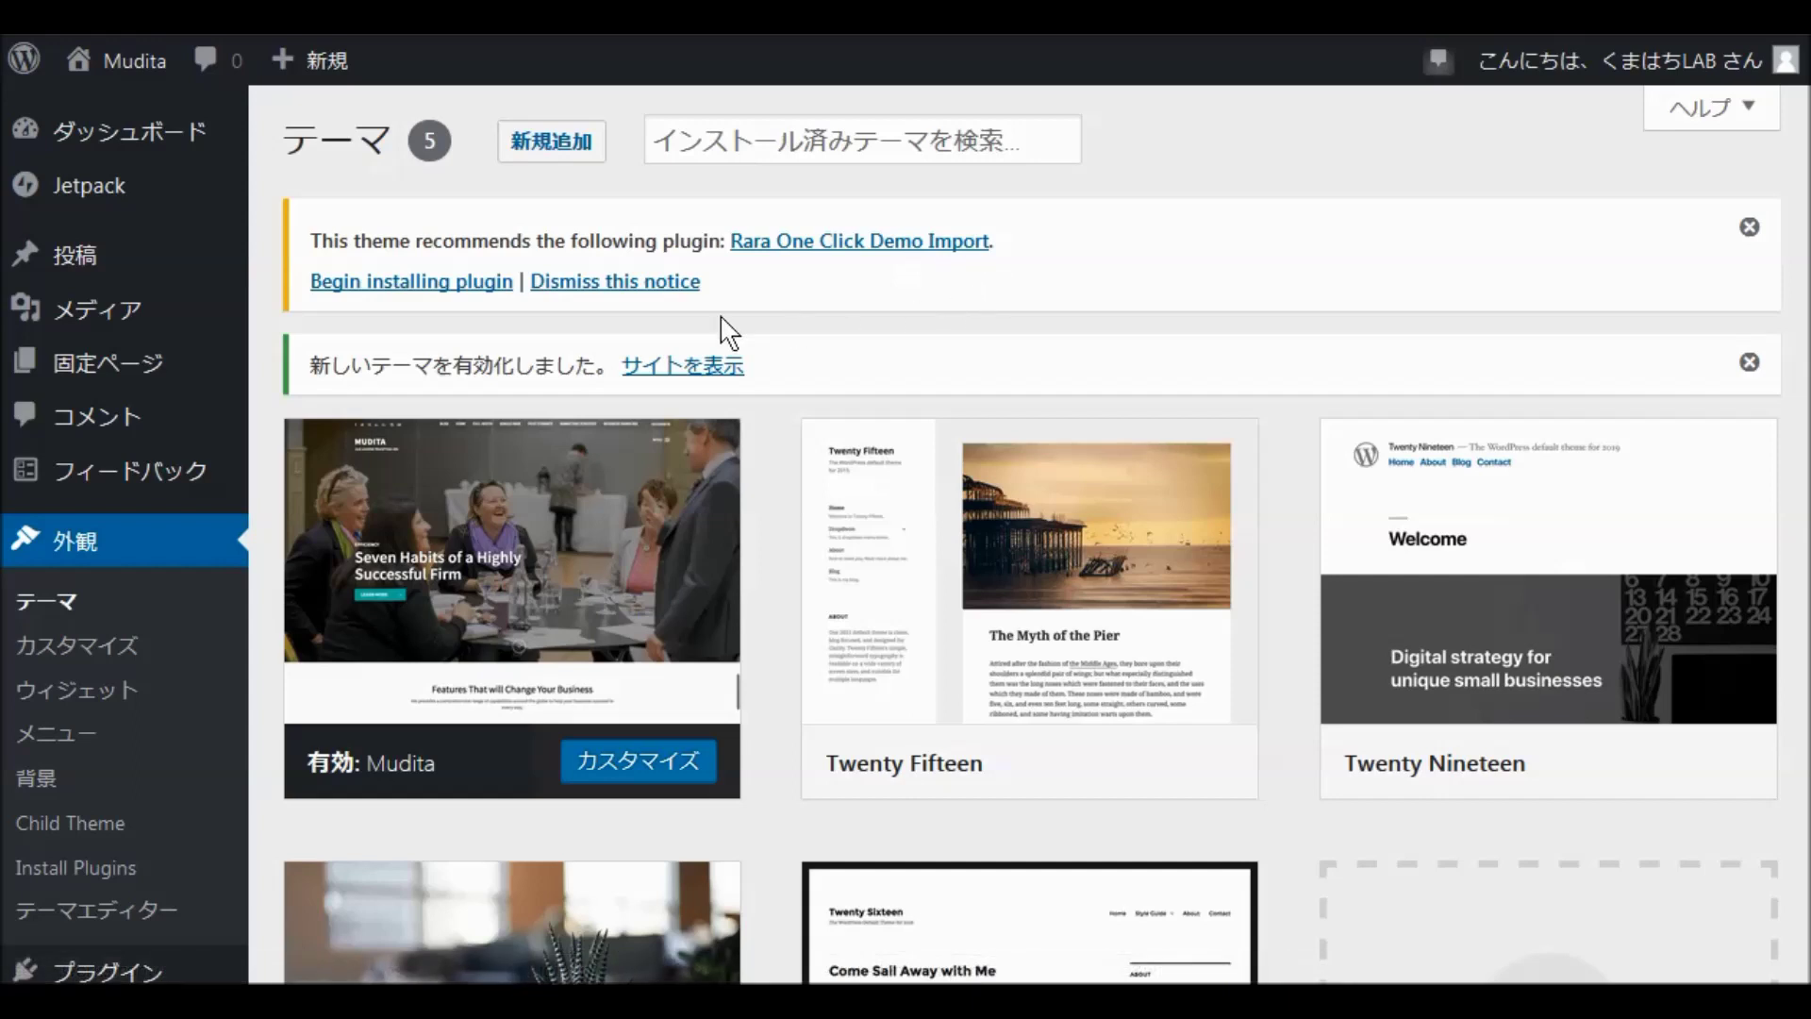
Step: Install and activate the theme's recommended plugin, Rara One Click Demo Import
{"action": "left_click", "coordinate": [415, 288]}
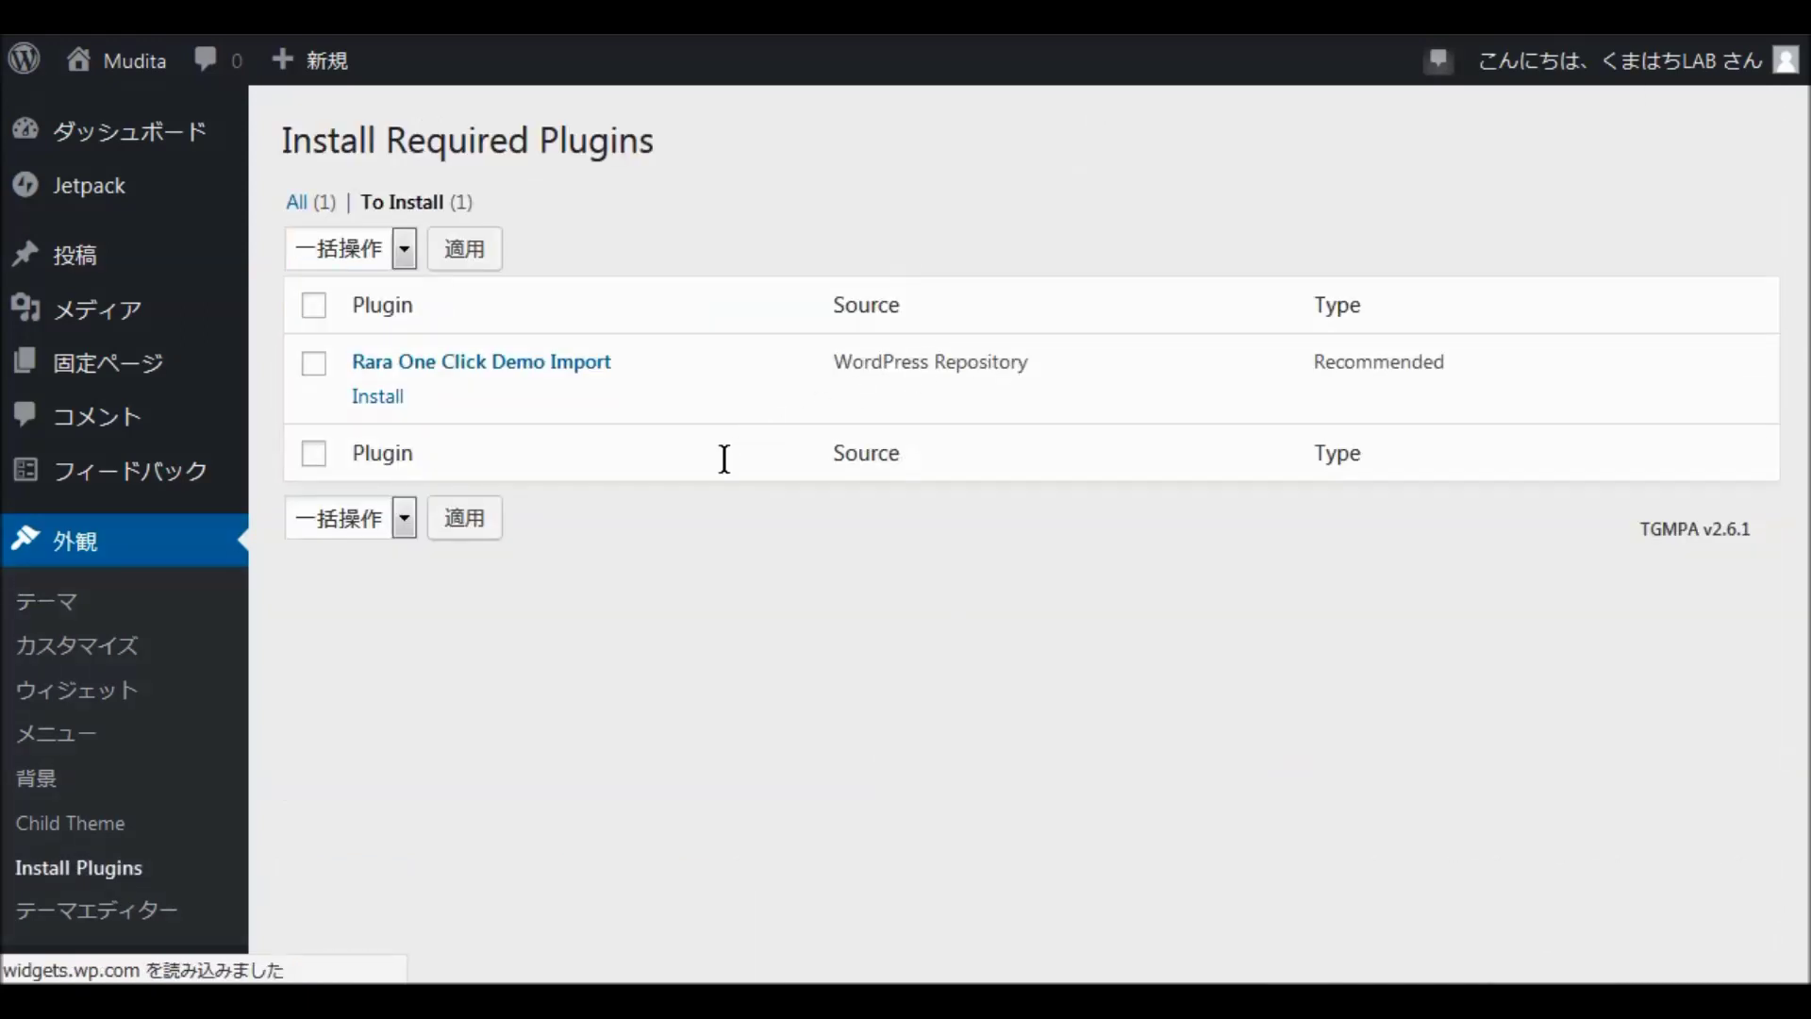
{"action": "left_click", "coordinate": [386, 397]}
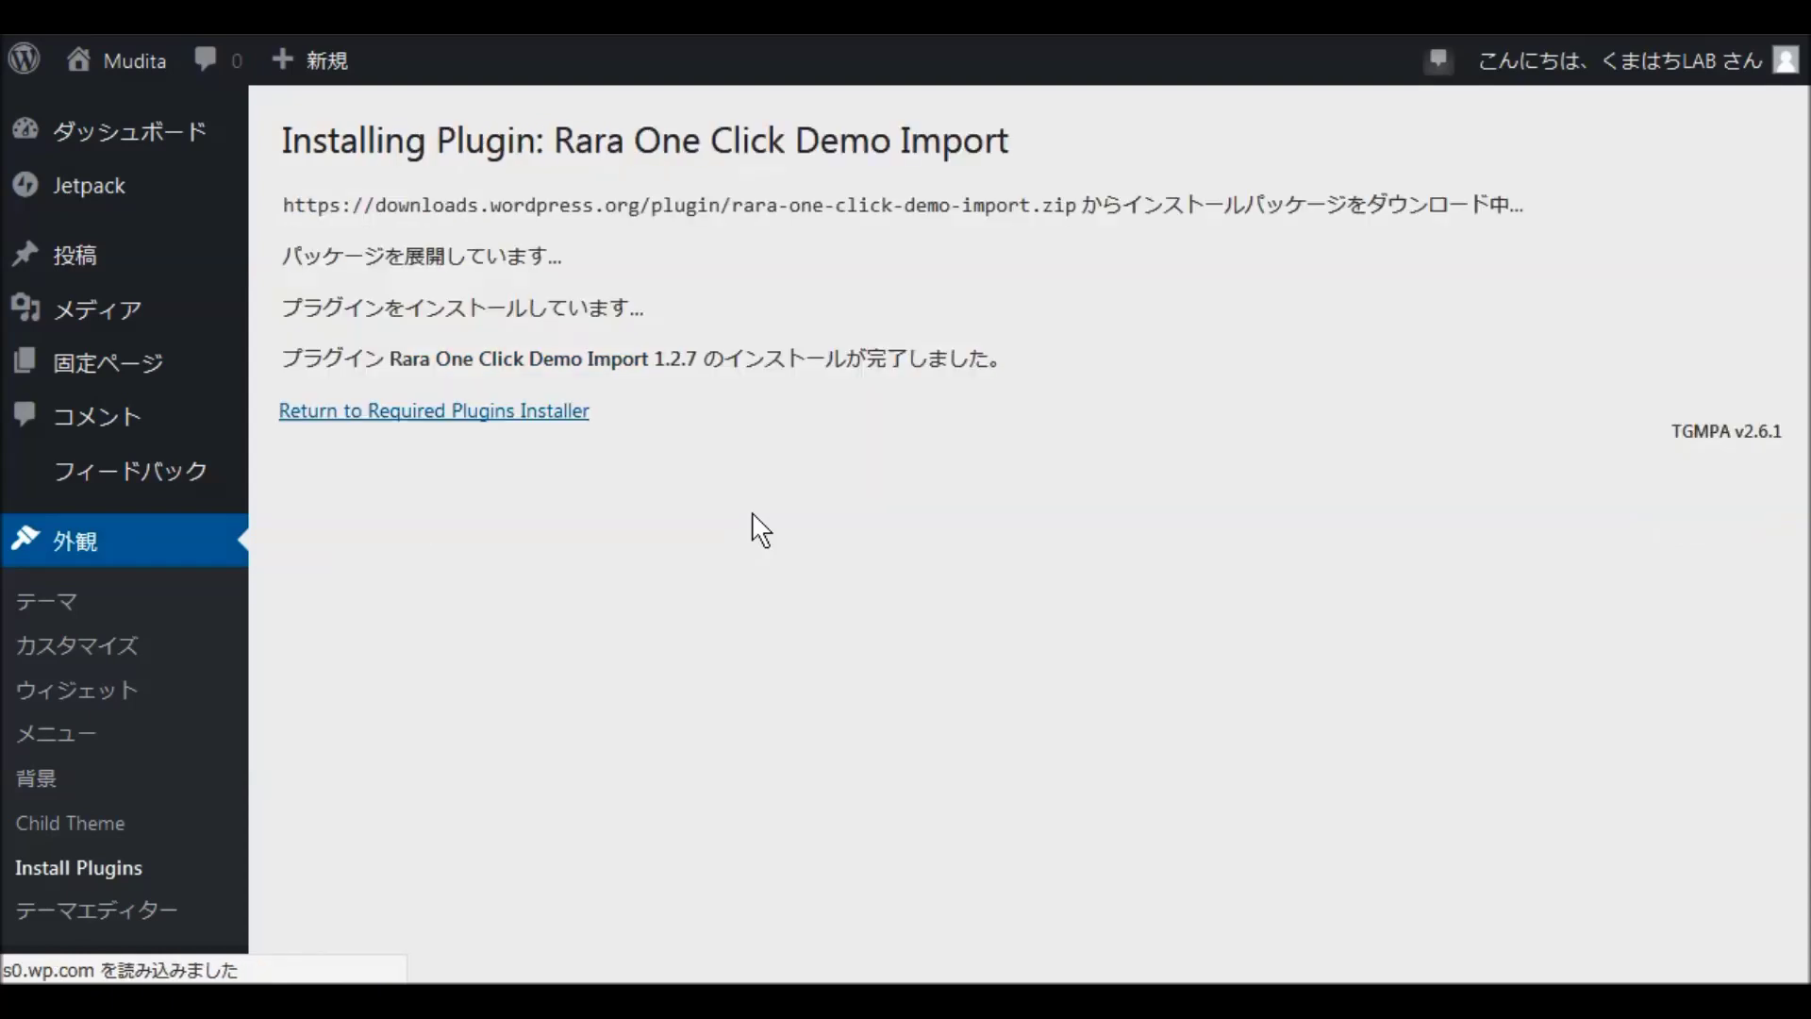
{"action": "left_click", "coordinate": [529, 412]}
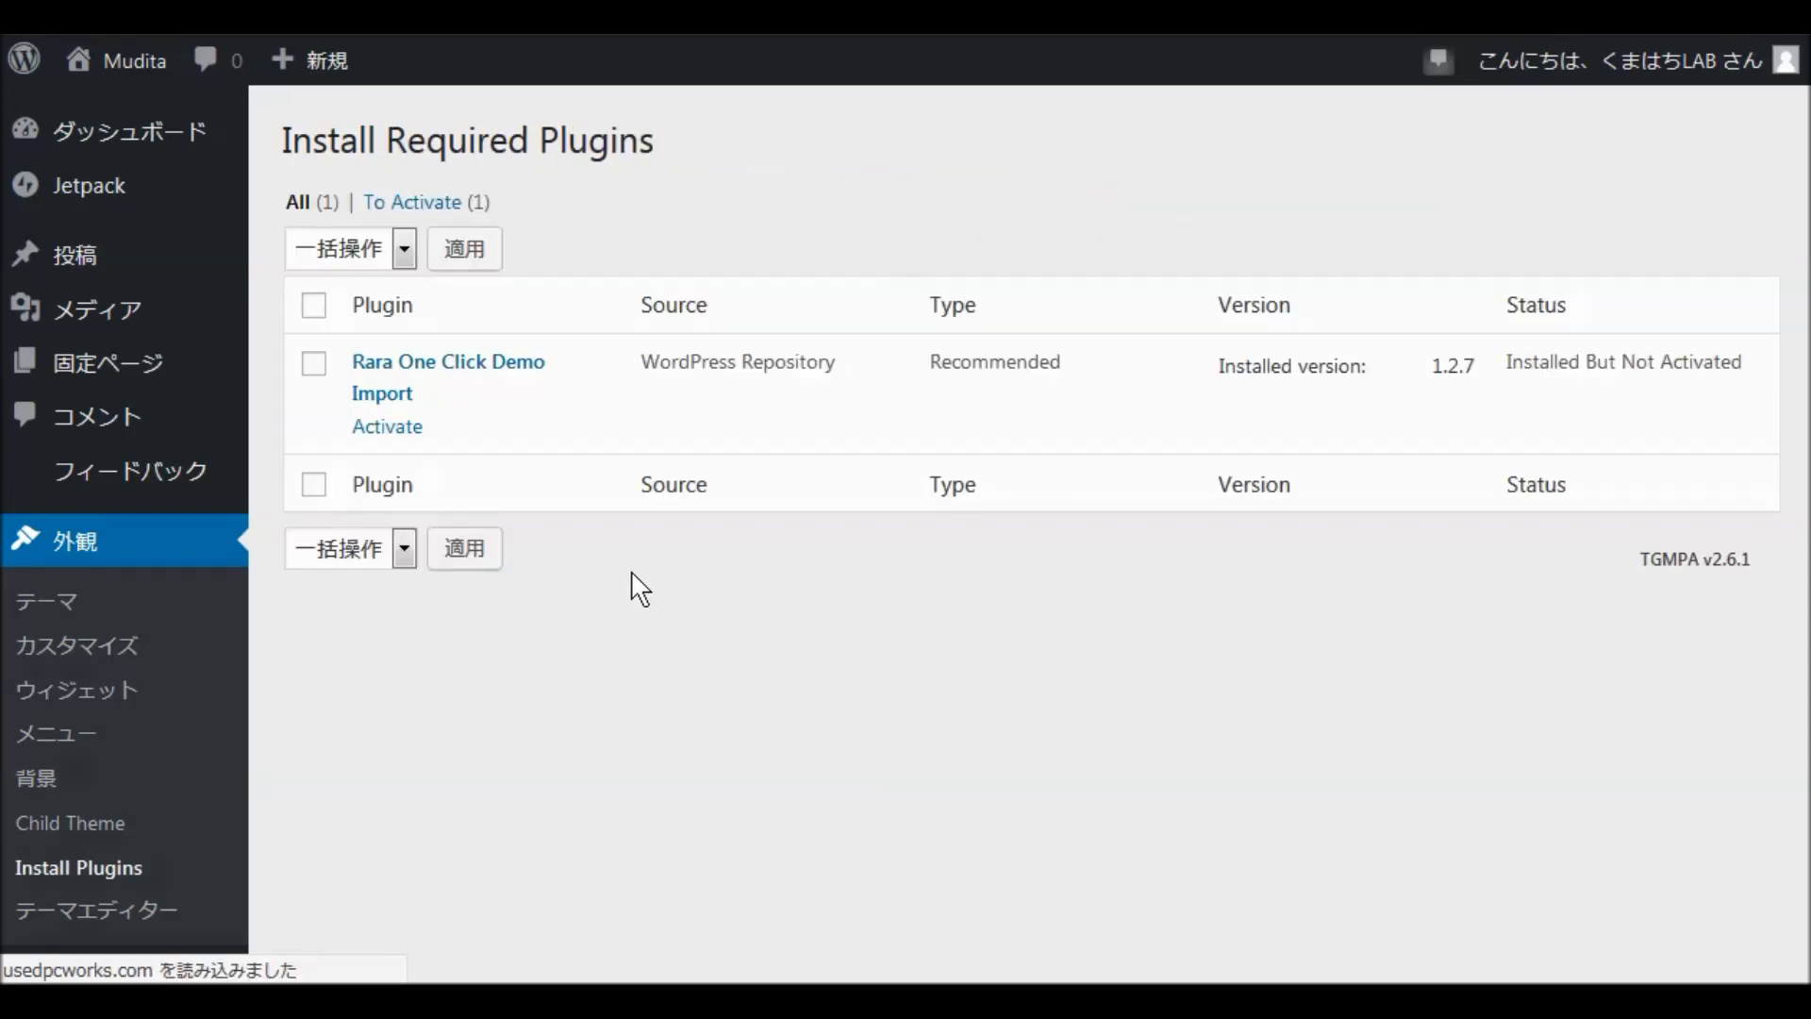
{"action": "left_click", "coordinate": [392, 429]}
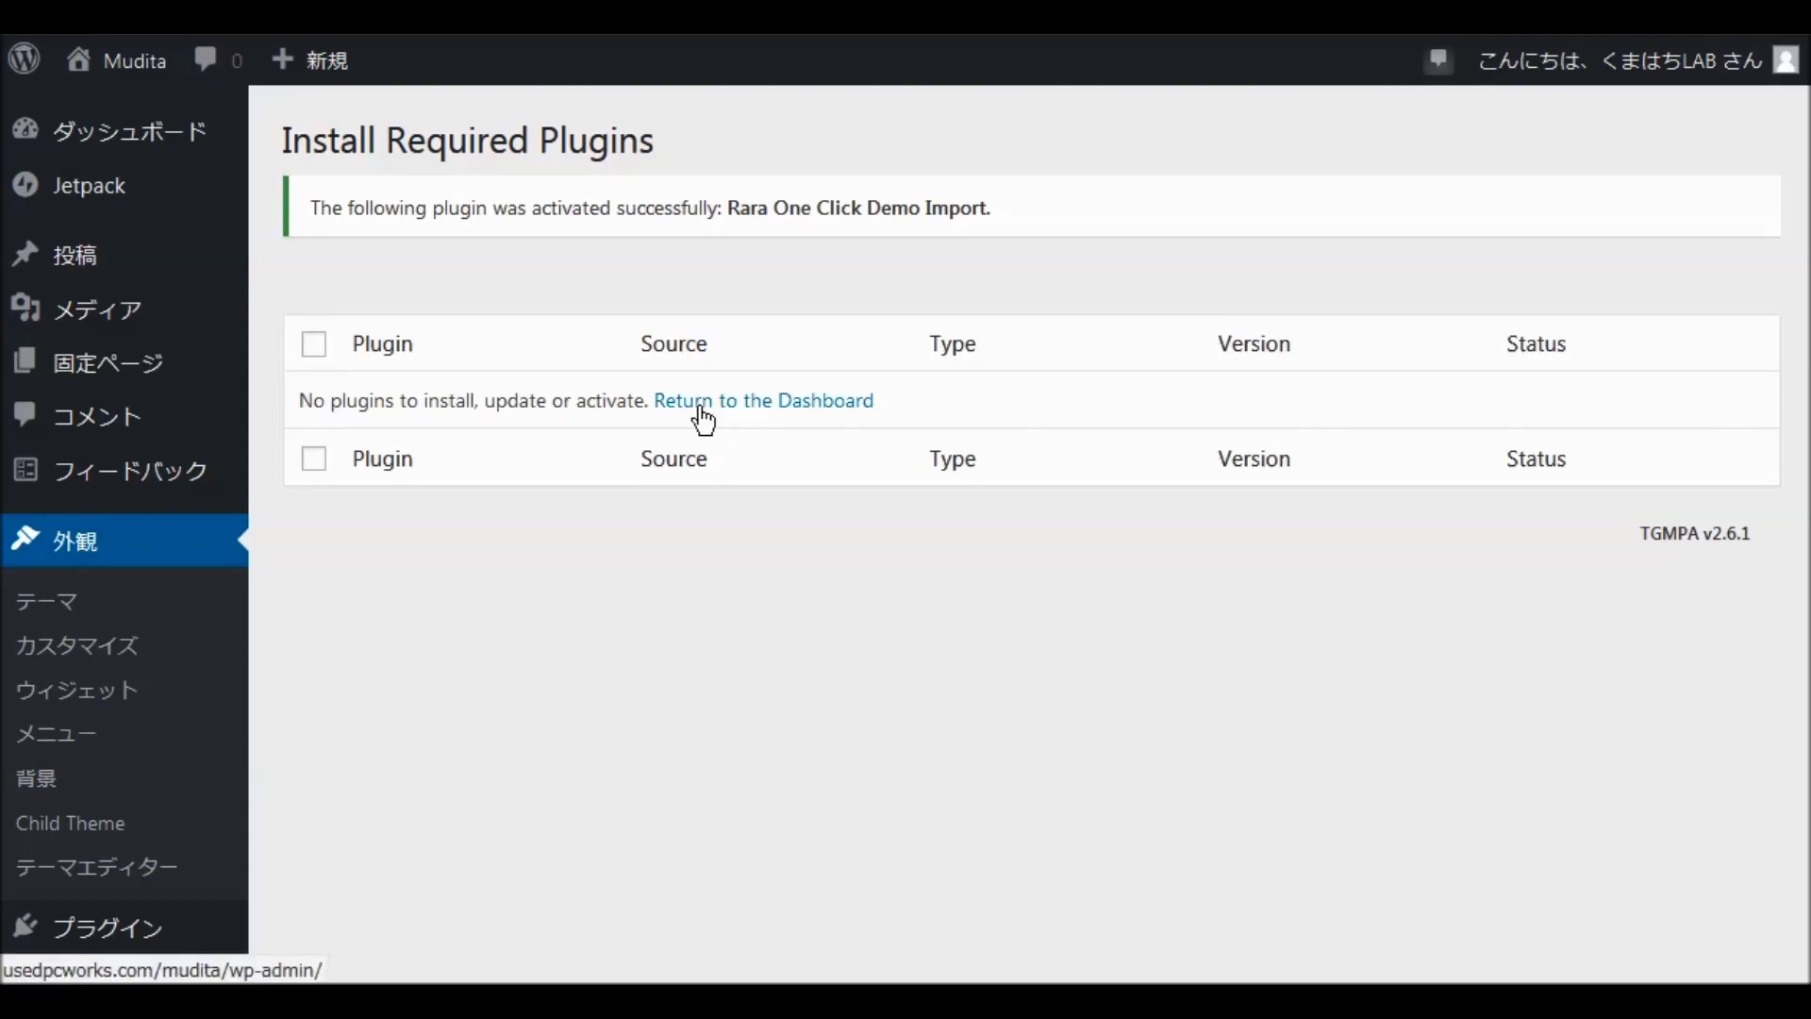
Step: Return to the installed themes and open the Rara Demo Import page
{"action": "scroll", "coordinate": [703, 426], "scroll_direction": "down", "scroll_amount": 2}
{"action": "scroll", "coordinate": [702, 427], "scroll_direction": "down", "scroll_amount": 1}
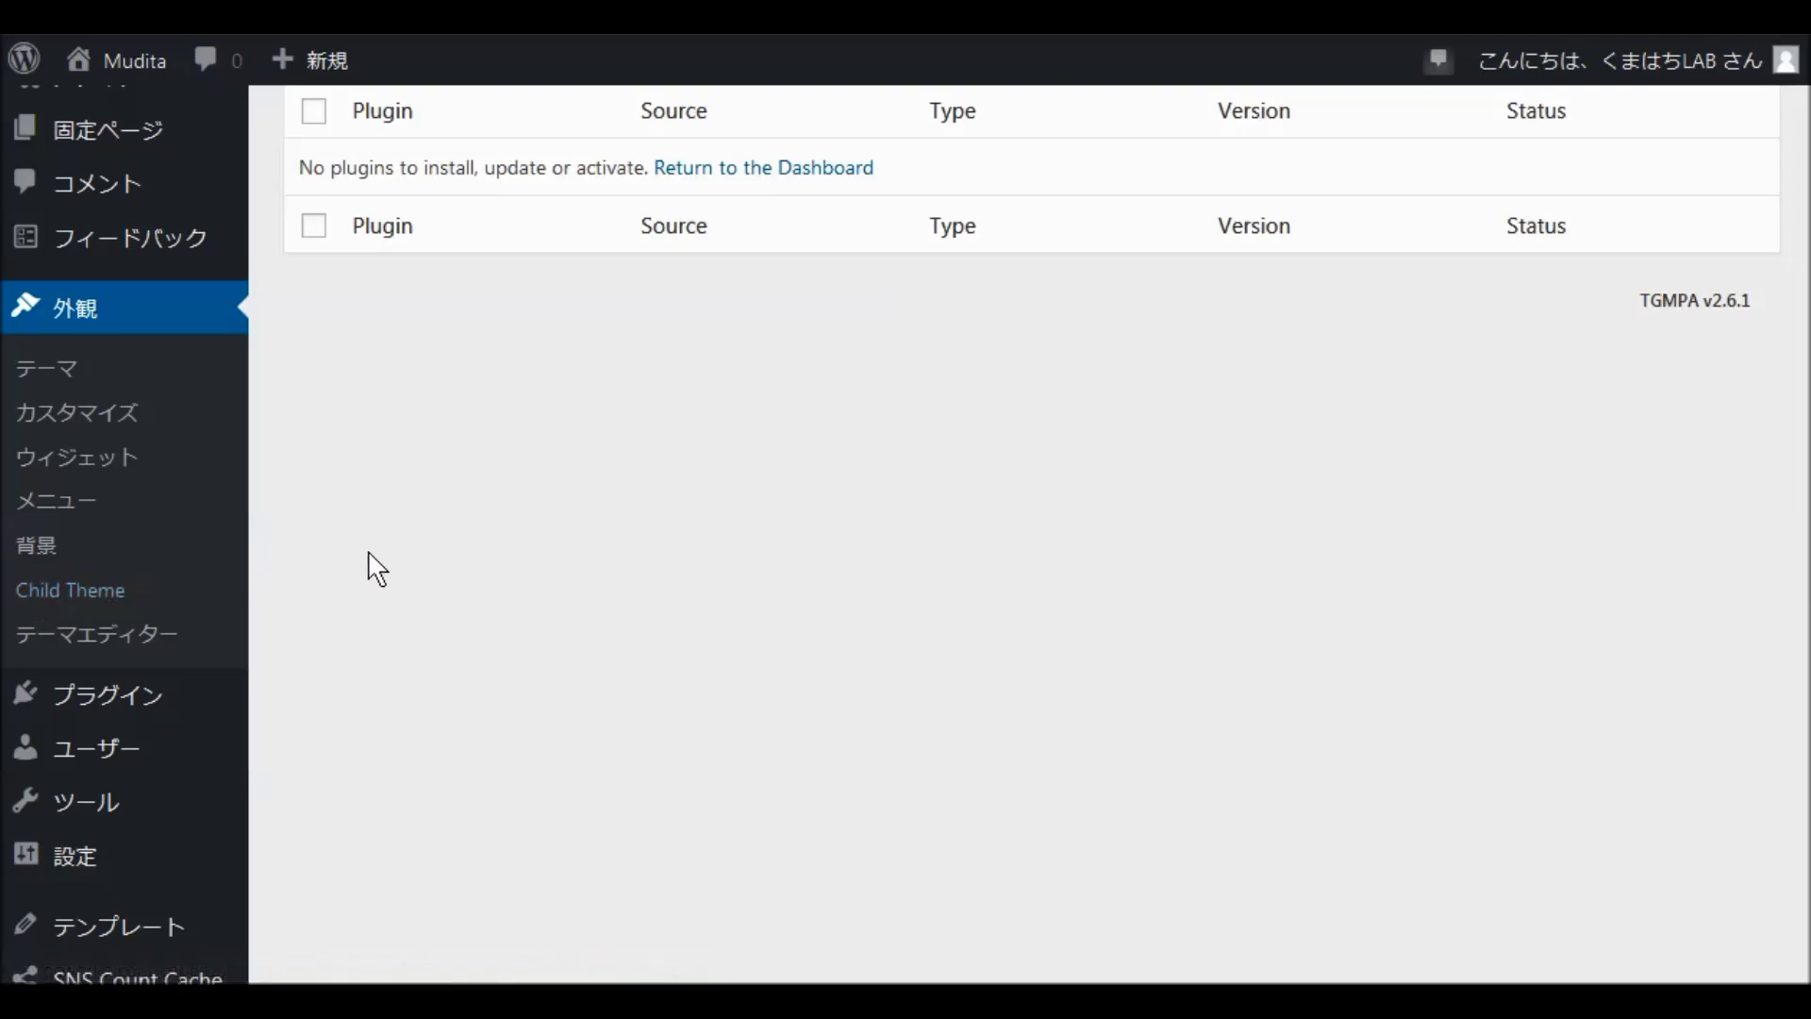
{"action": "scroll", "coordinate": [497, 535], "scroll_direction": "up", "scroll_amount": 3}
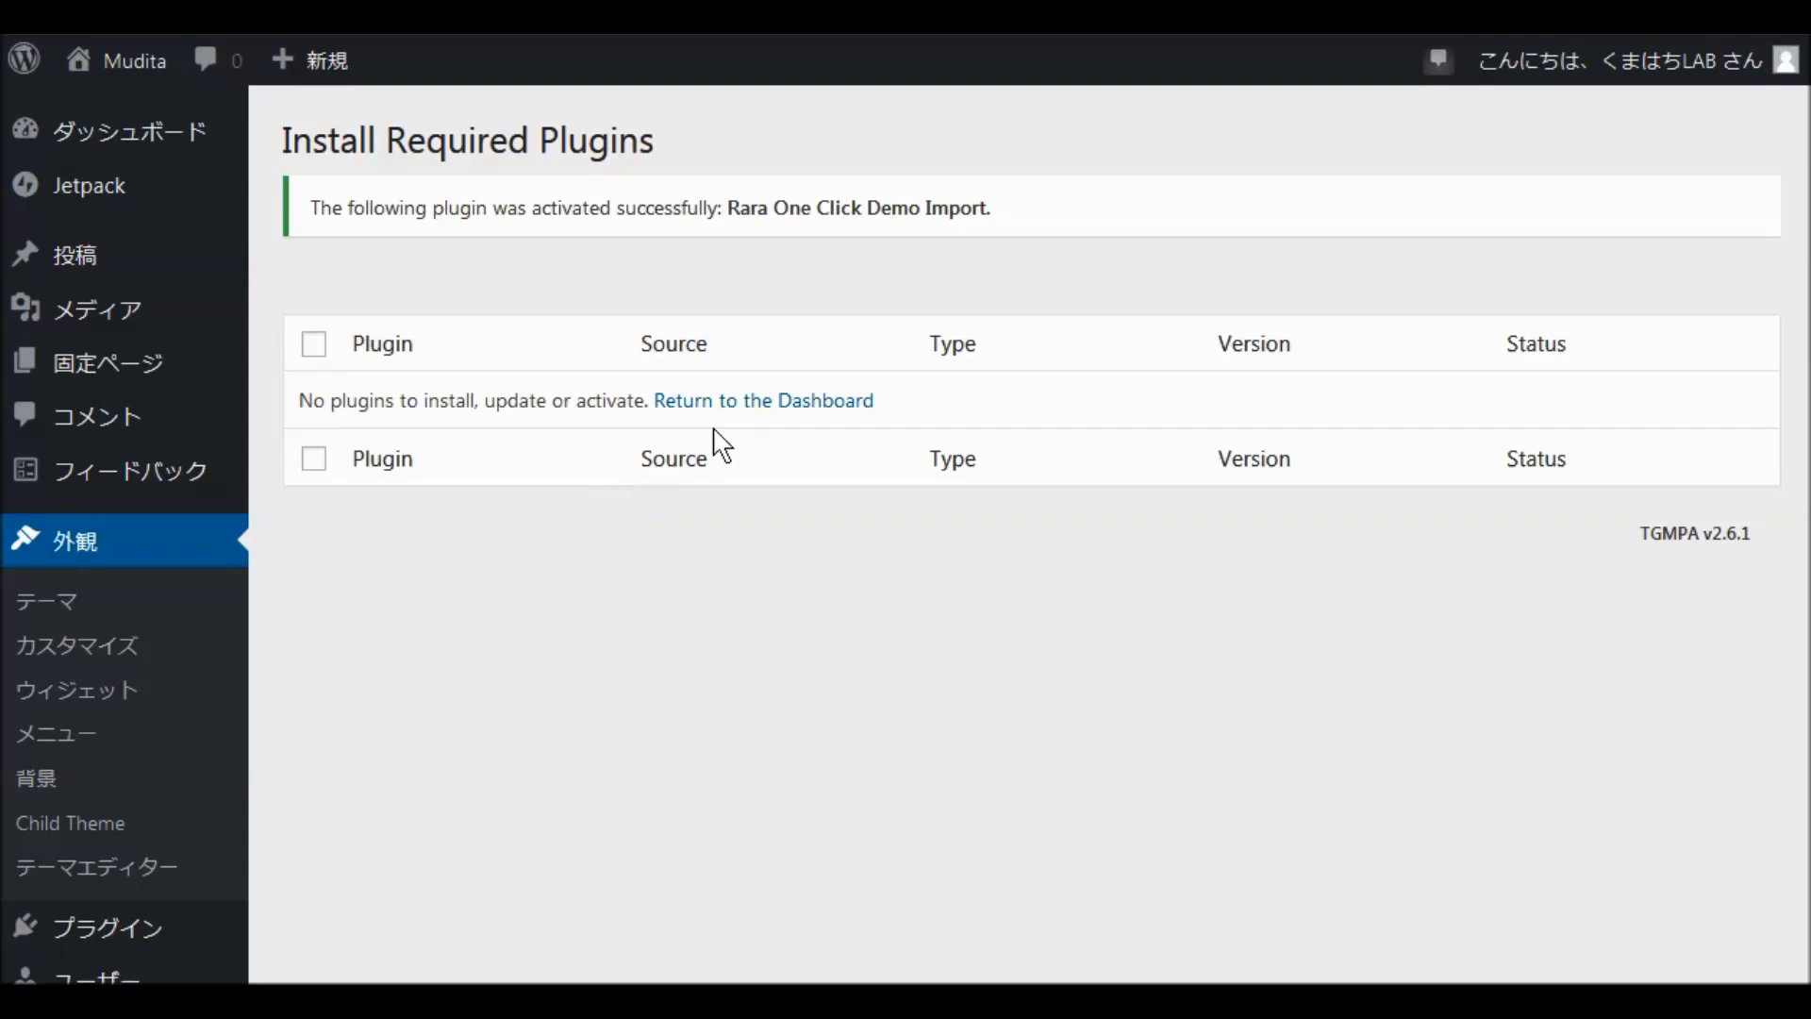
{"action": "scroll", "coordinate": [490, 587], "scroll_direction": "down", "scroll_amount": 3}
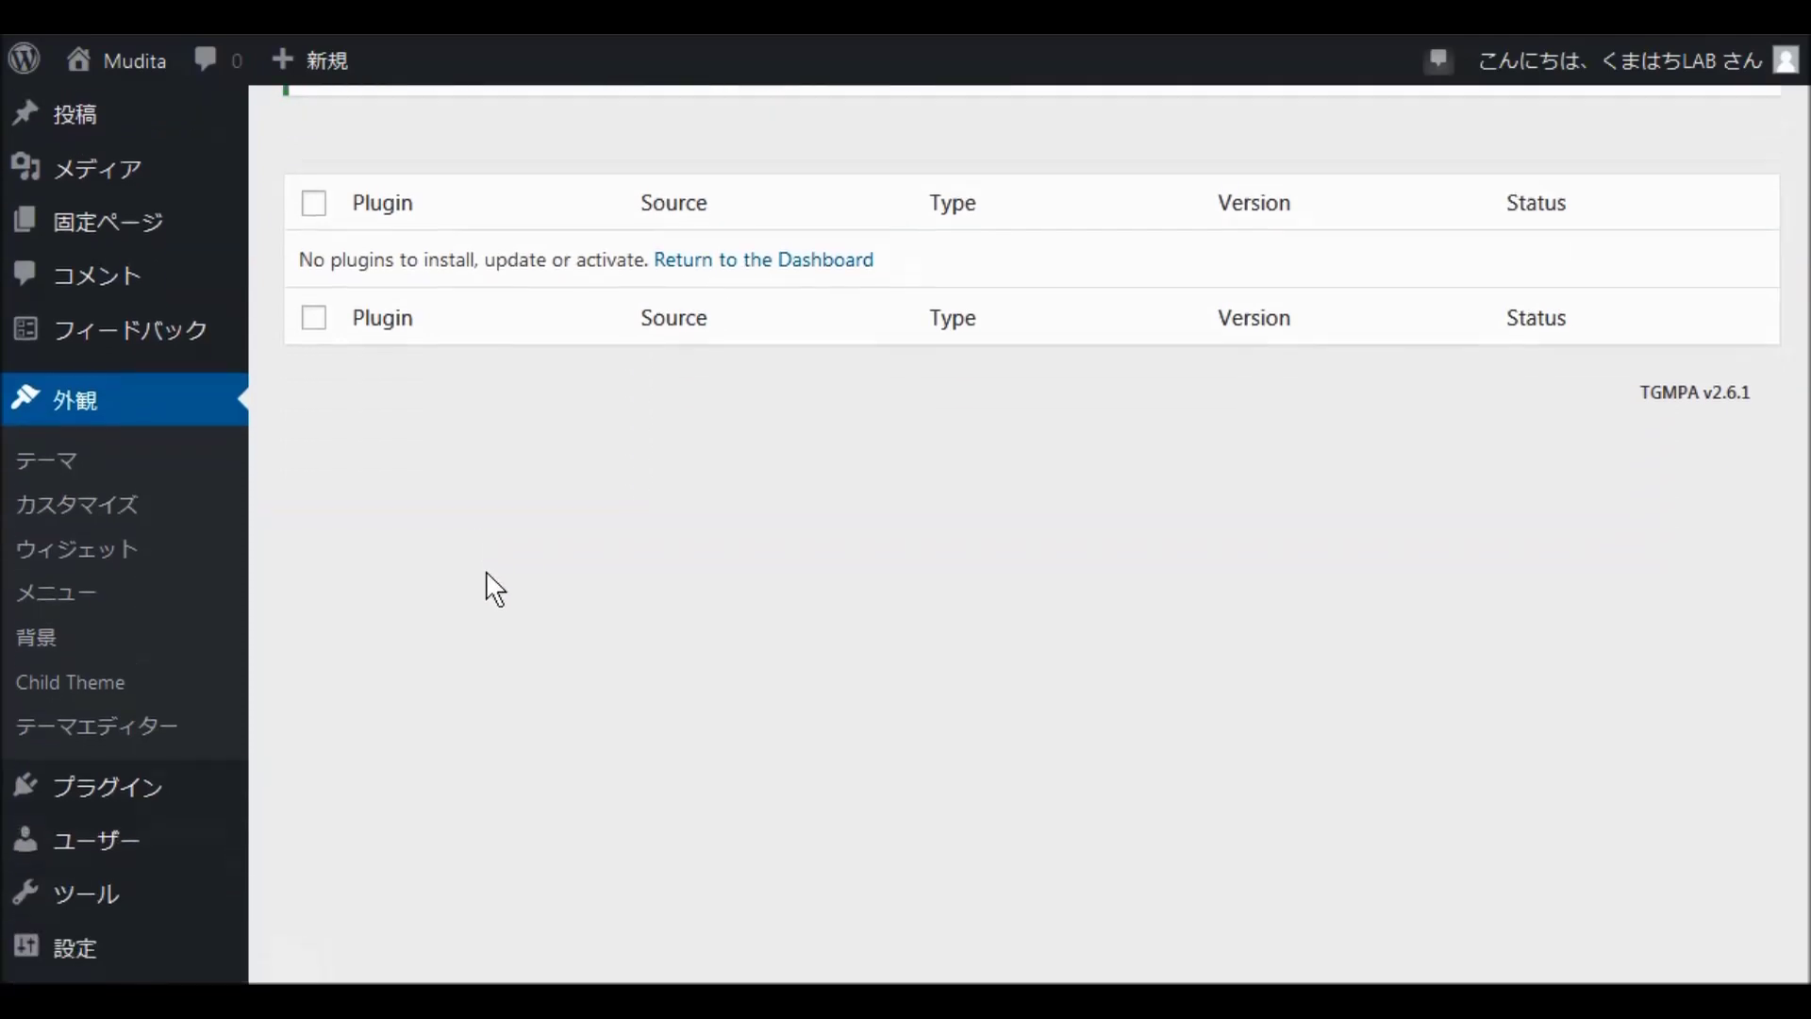
{"action": "left_click", "coordinate": [69, 377]}
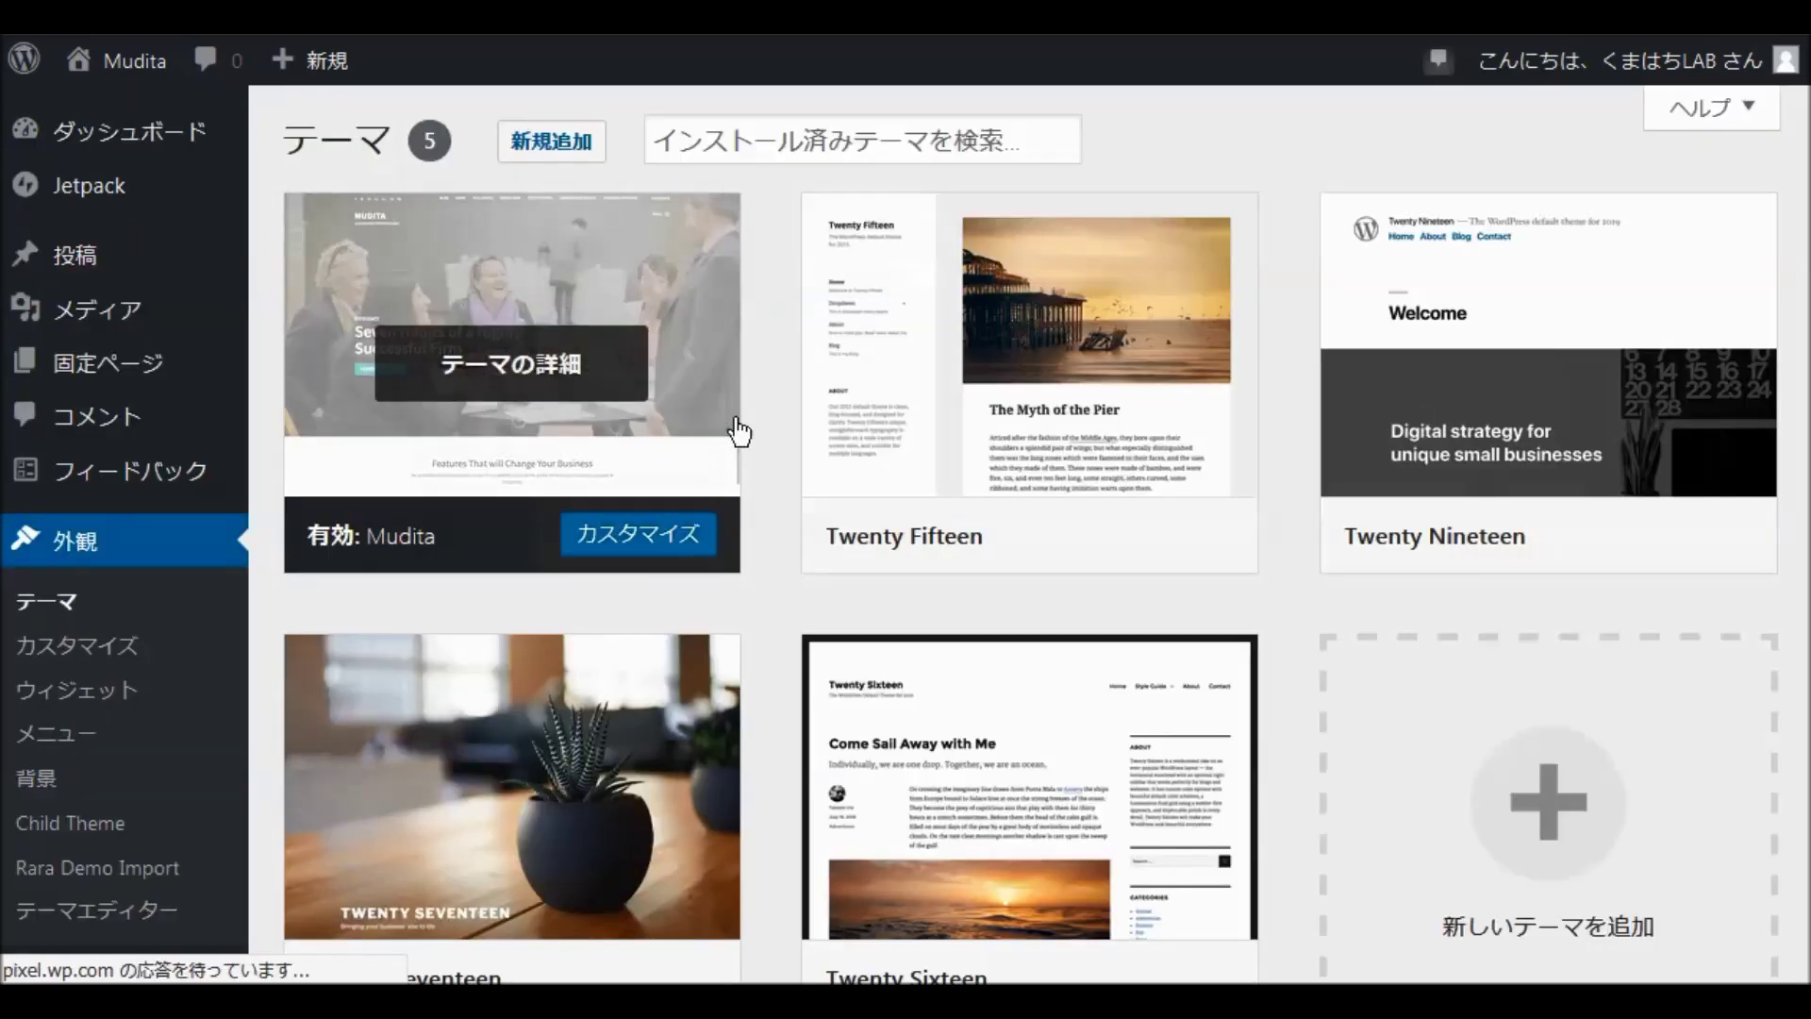
{"action": "scroll", "coordinate": [736, 432], "scroll_direction": "down", "scroll_amount": 3}
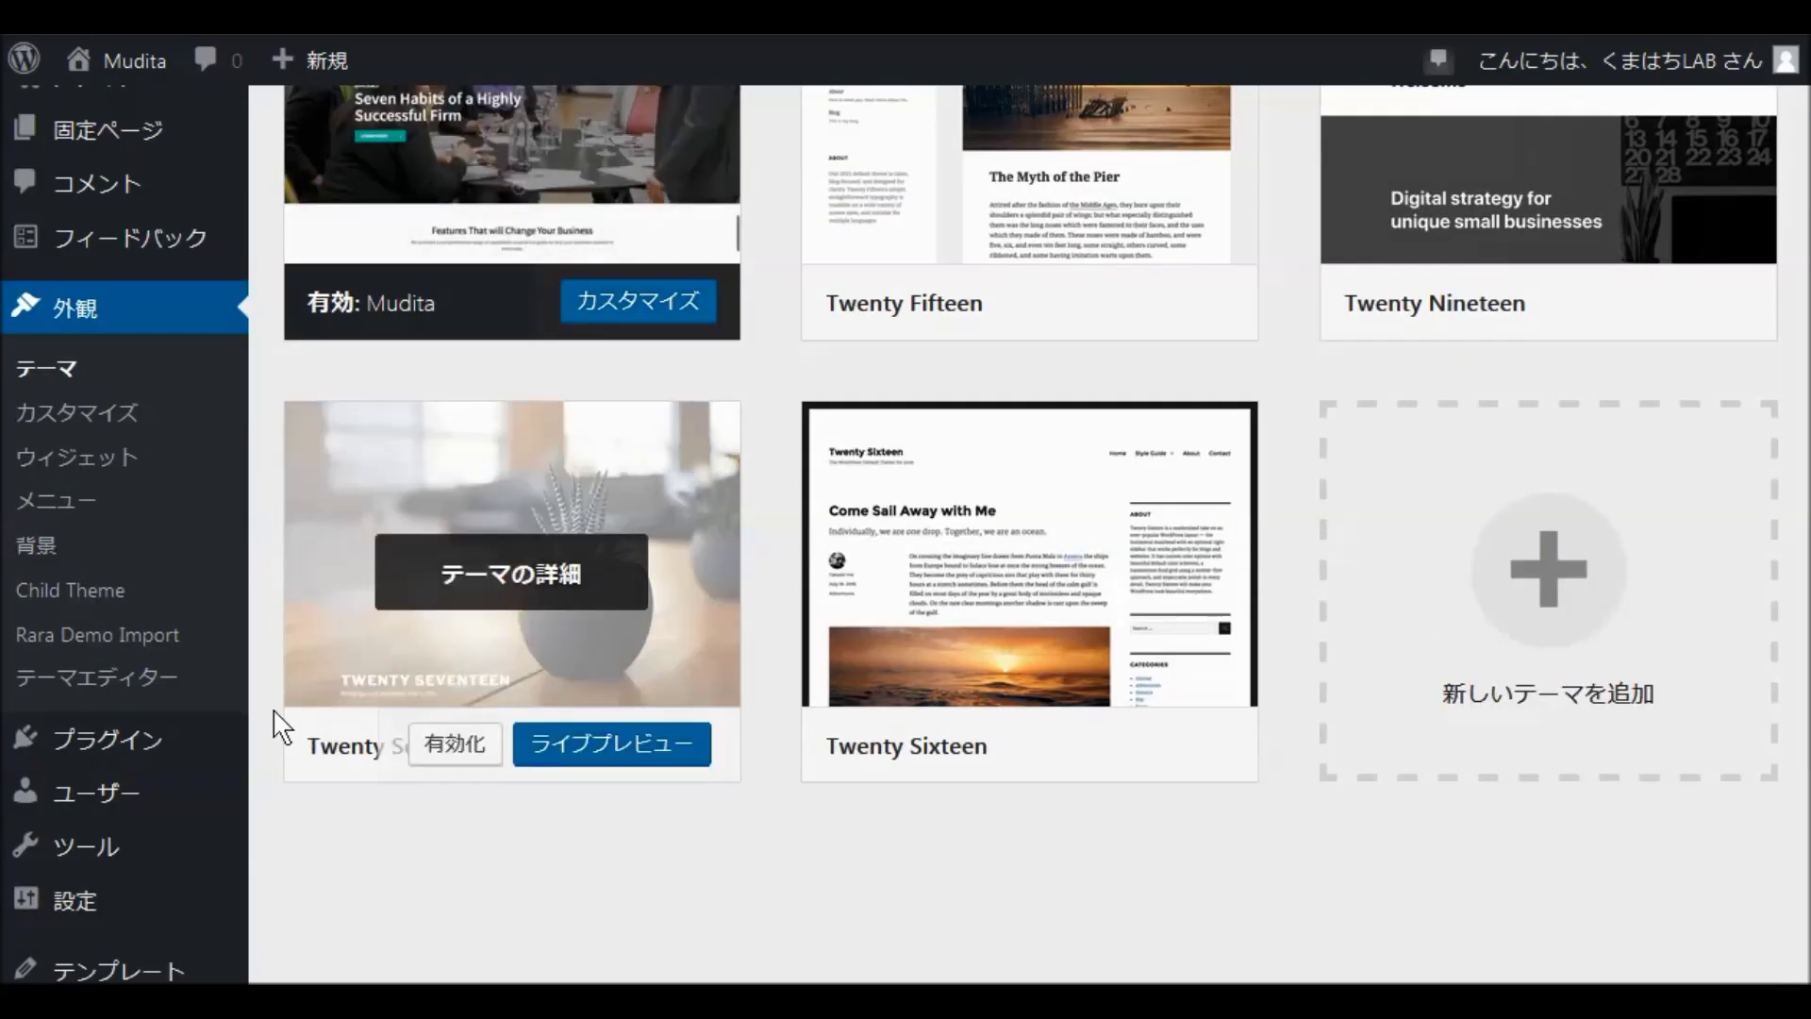
{"action": "left_click", "coordinate": [98, 635]}
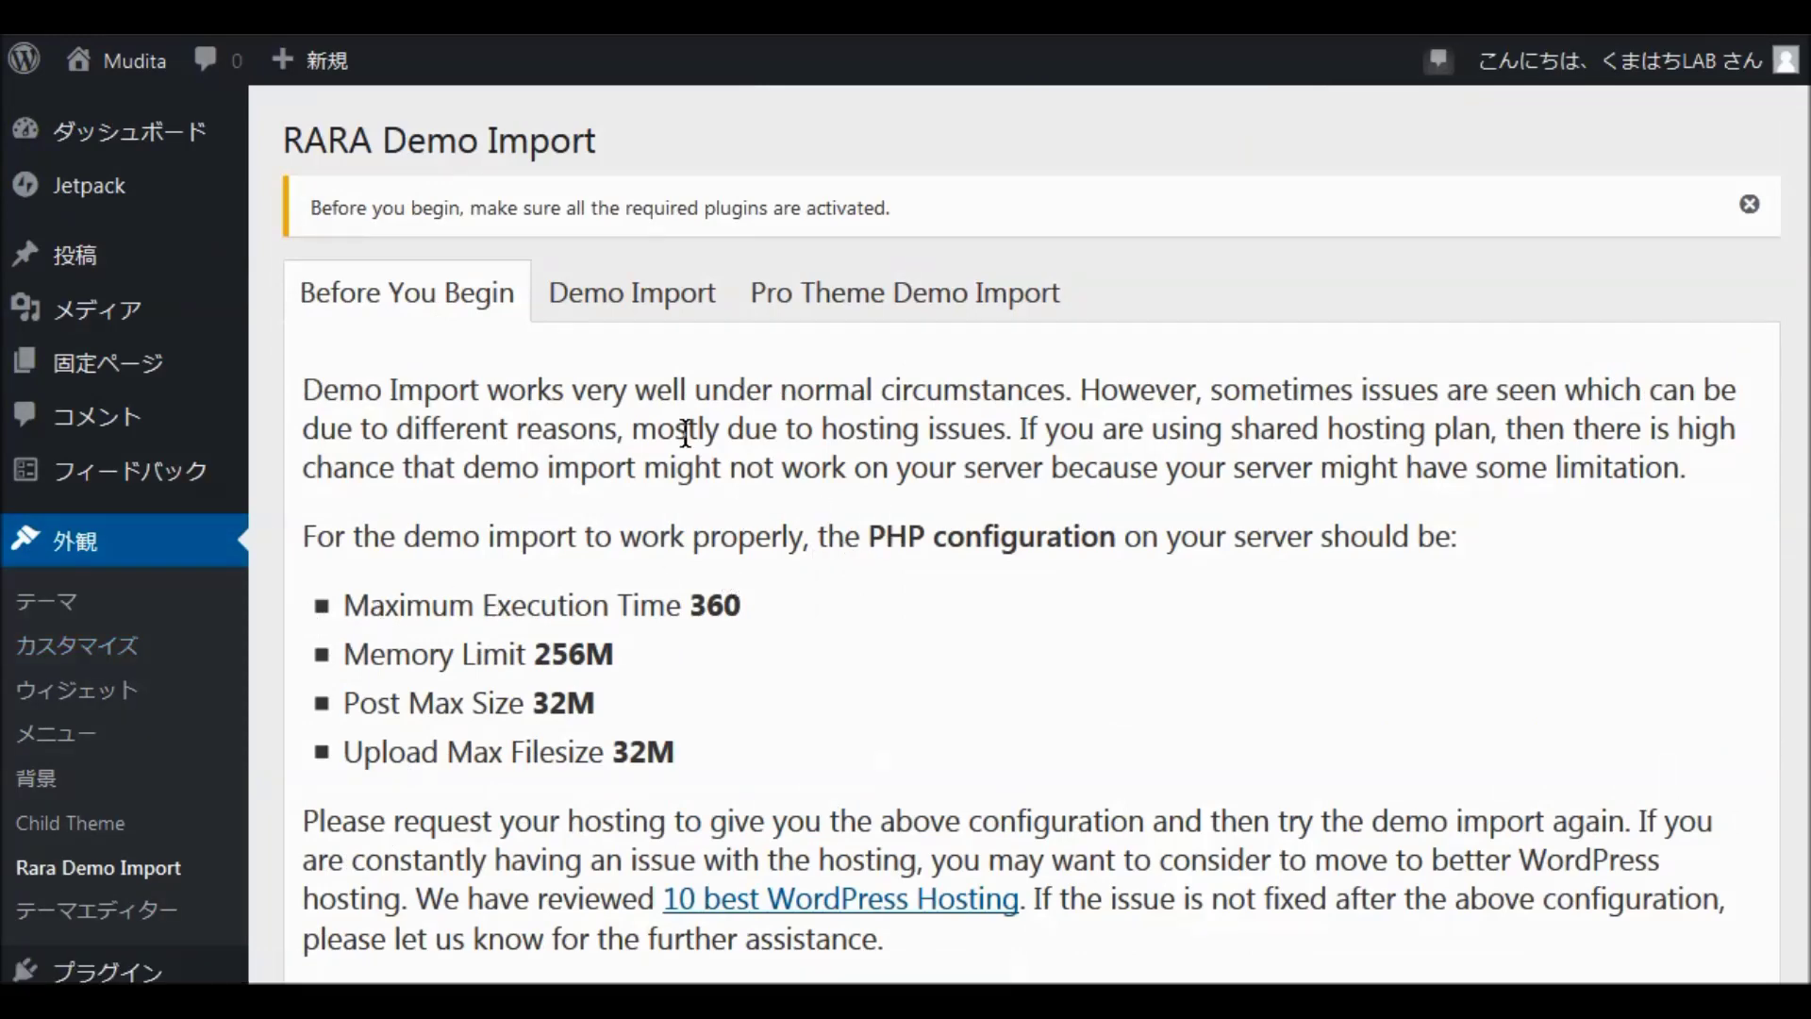
Step: Read the step-by-step demo import guide and the server requirements to check before importing
{"action": "left_click", "coordinate": [660, 303]}
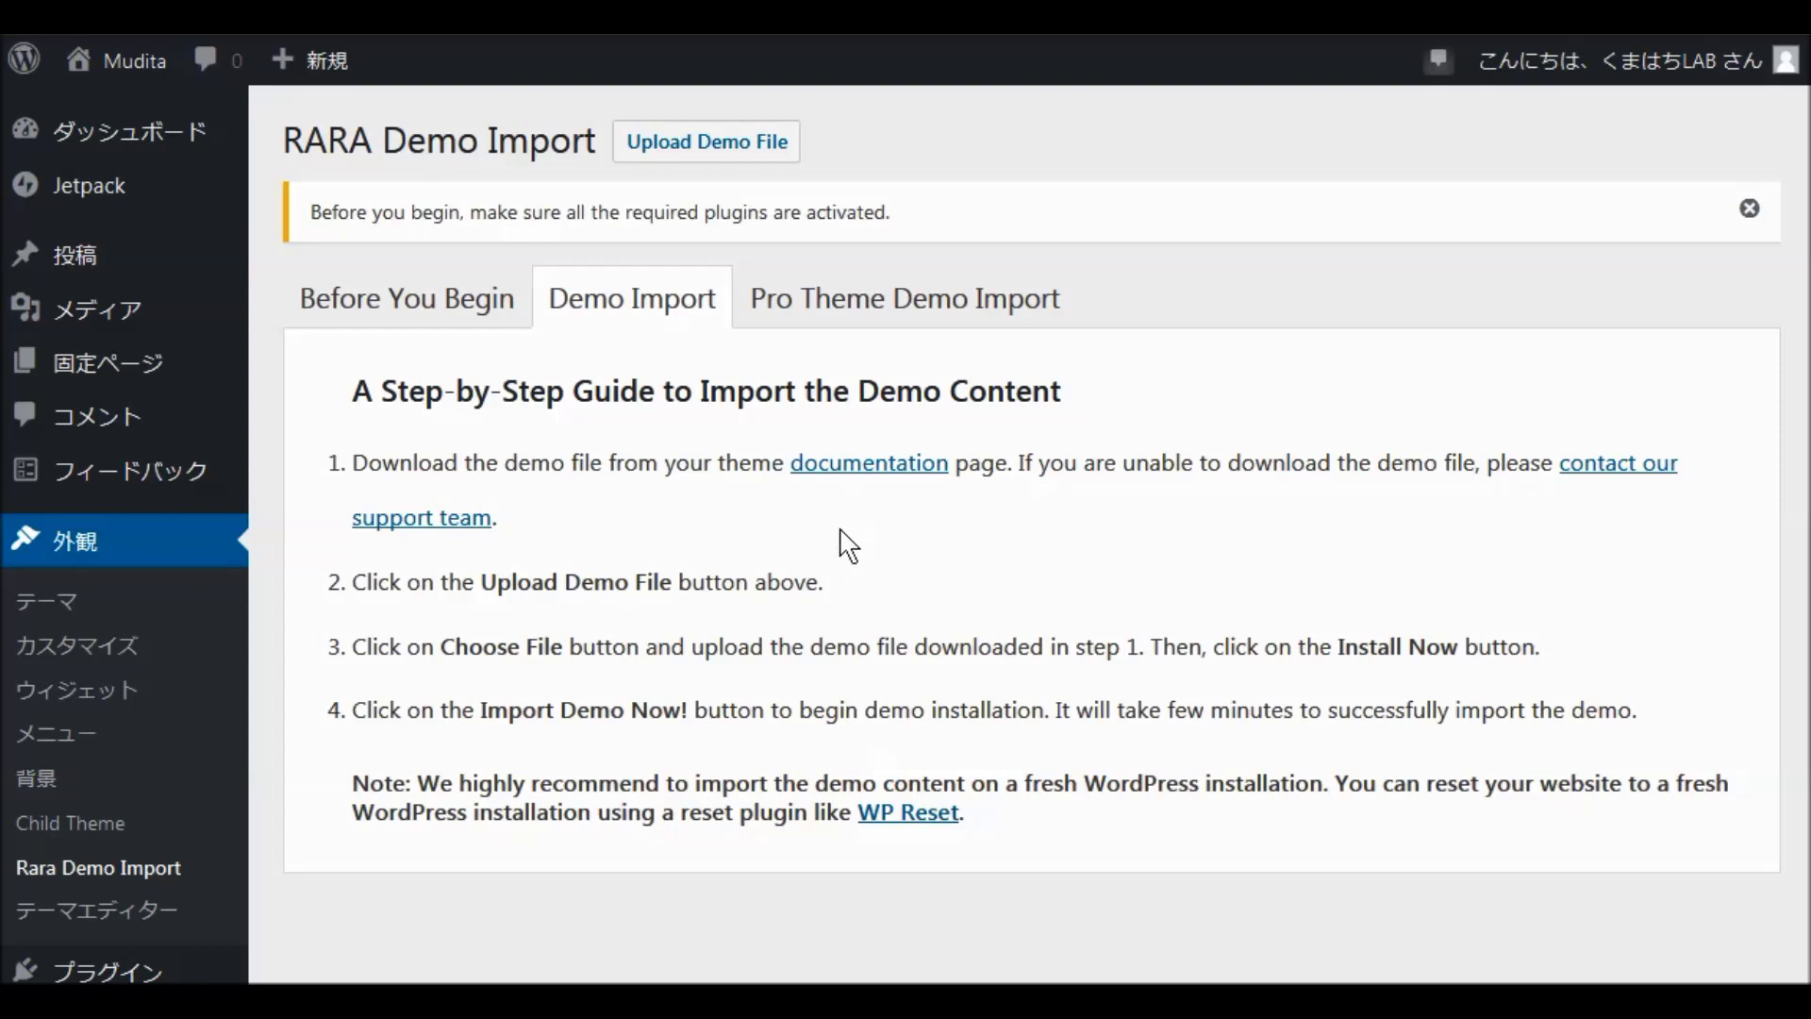
{"action": "scroll", "coordinate": [850, 573], "scroll_direction": "down", "scroll_amount": 1}
{"action": "scroll", "coordinate": [844, 571], "scroll_direction": "down", "scroll_amount": 3}
{"action": "scroll", "coordinate": [840, 573], "scroll_direction": "up", "scroll_amount": 4}
{"action": "left_click", "coordinate": [444, 312]}
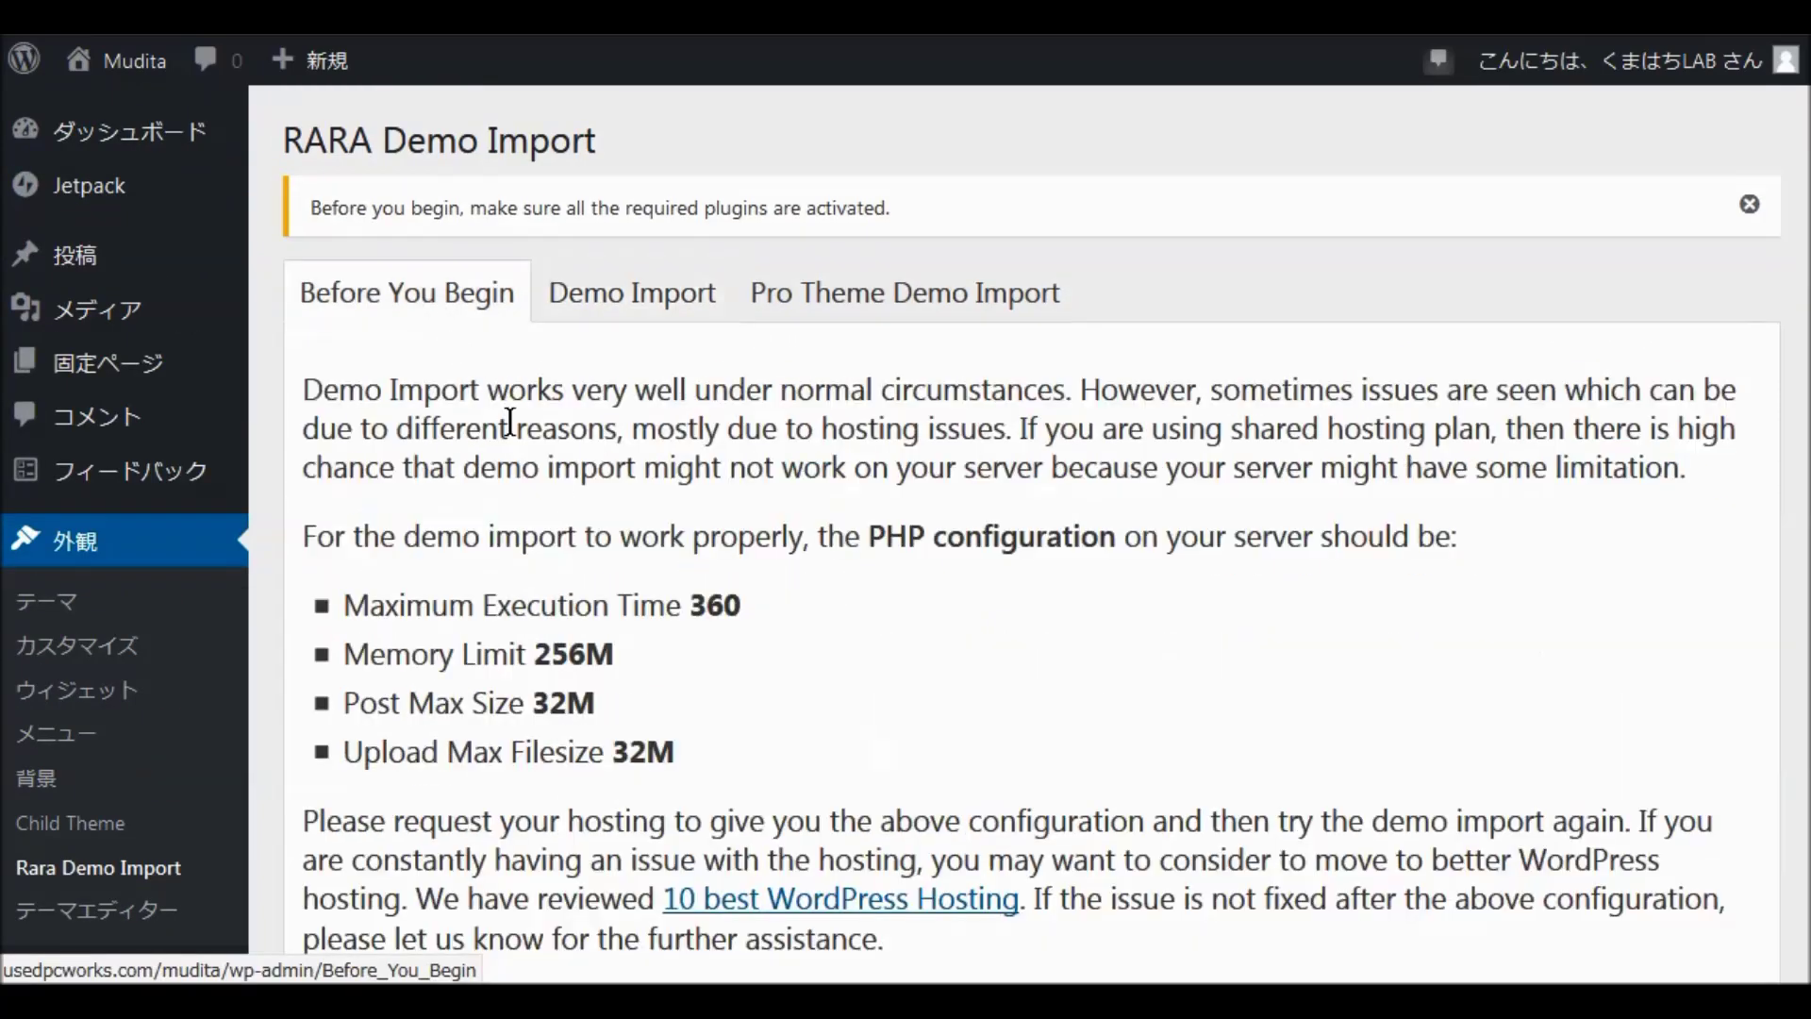
{"action": "scroll", "coordinate": [840, 532], "scroll_direction": "down", "scroll_amount": 4}
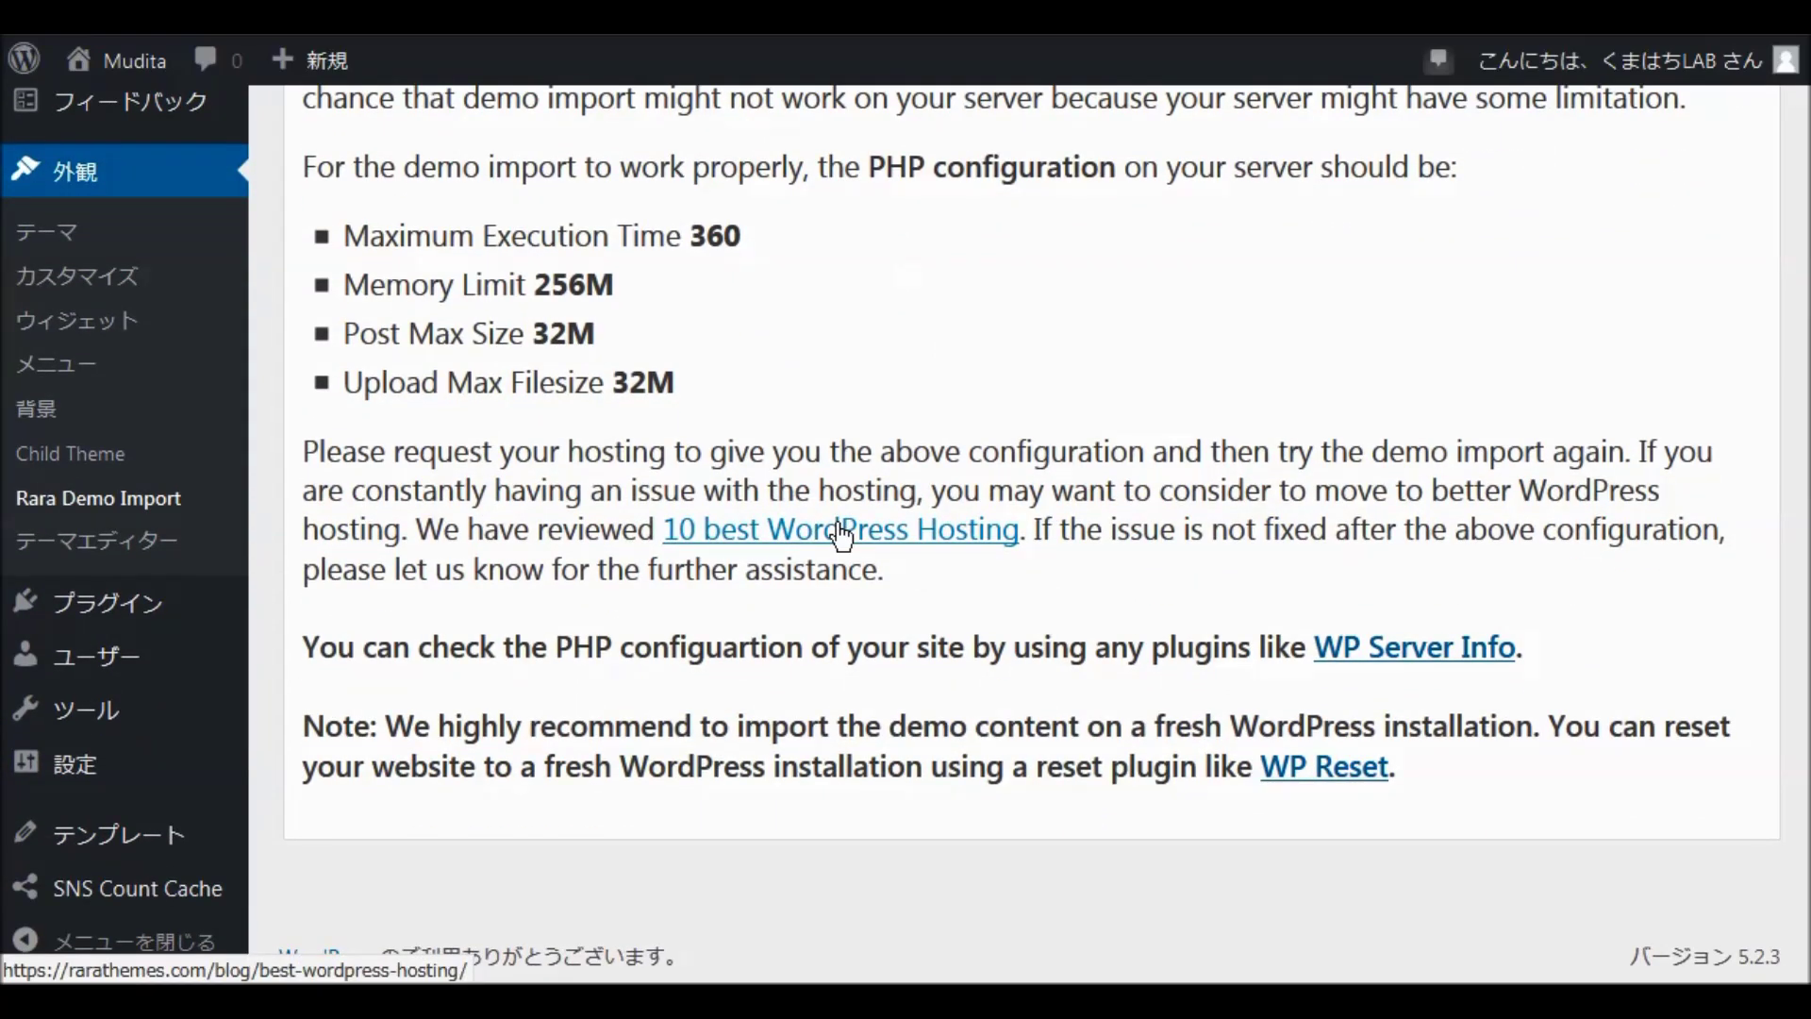
Step: Review the Demo Import instructions again and return to the Before You Begin requirements
{"action": "scroll", "coordinate": [843, 536], "scroll_direction": "up", "scroll_amount": 4}
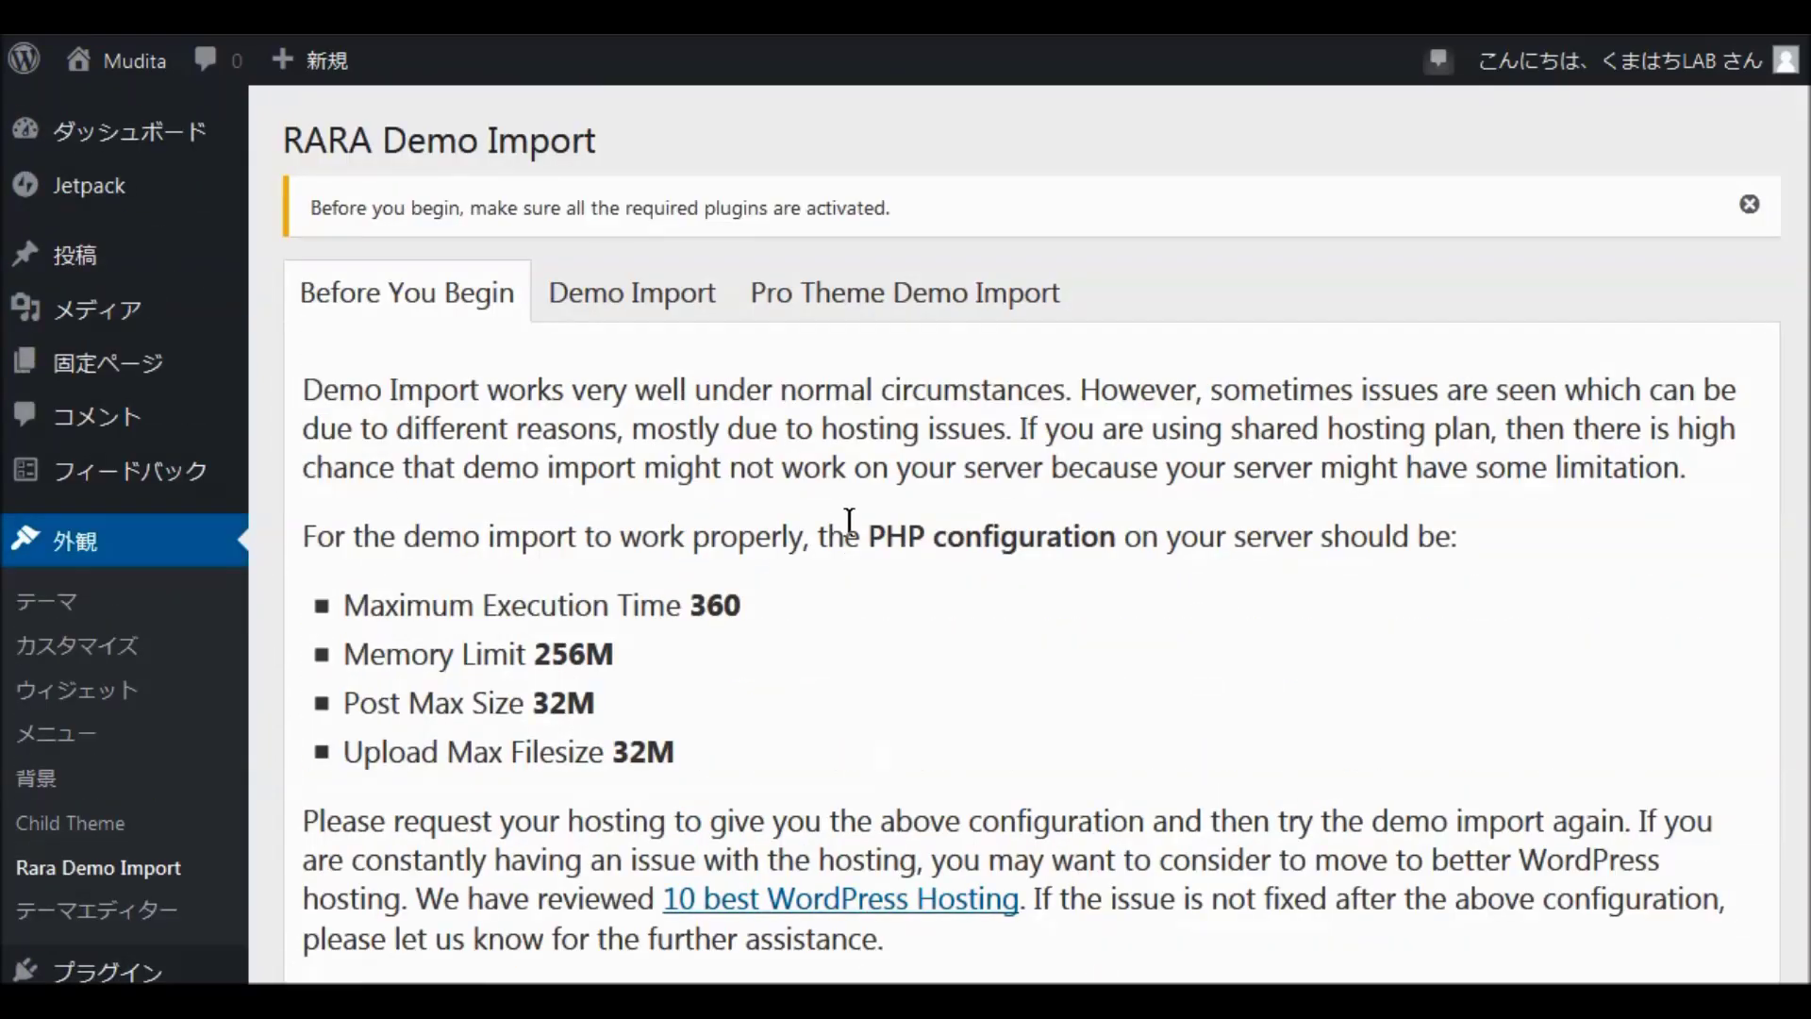
{"action": "left_click", "coordinate": [655, 318]}
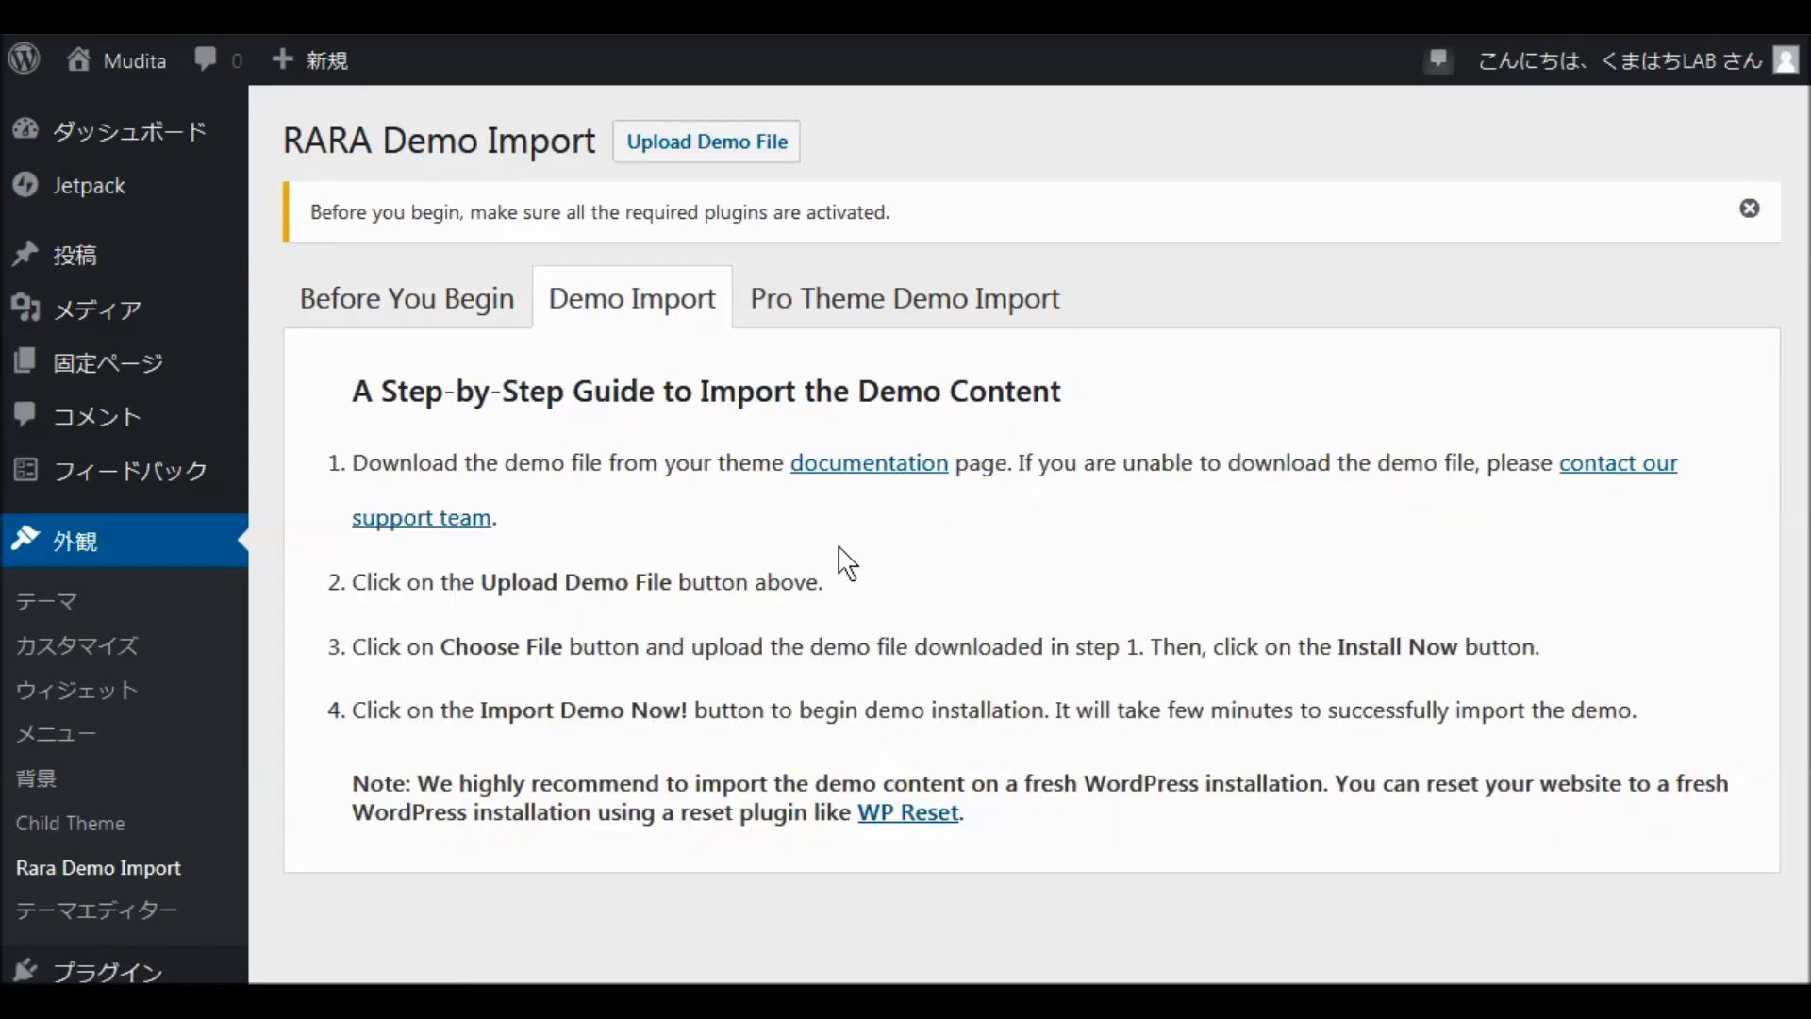
{"action": "scroll", "coordinate": [832, 577], "scroll_direction": "down", "scroll_amount": 3}
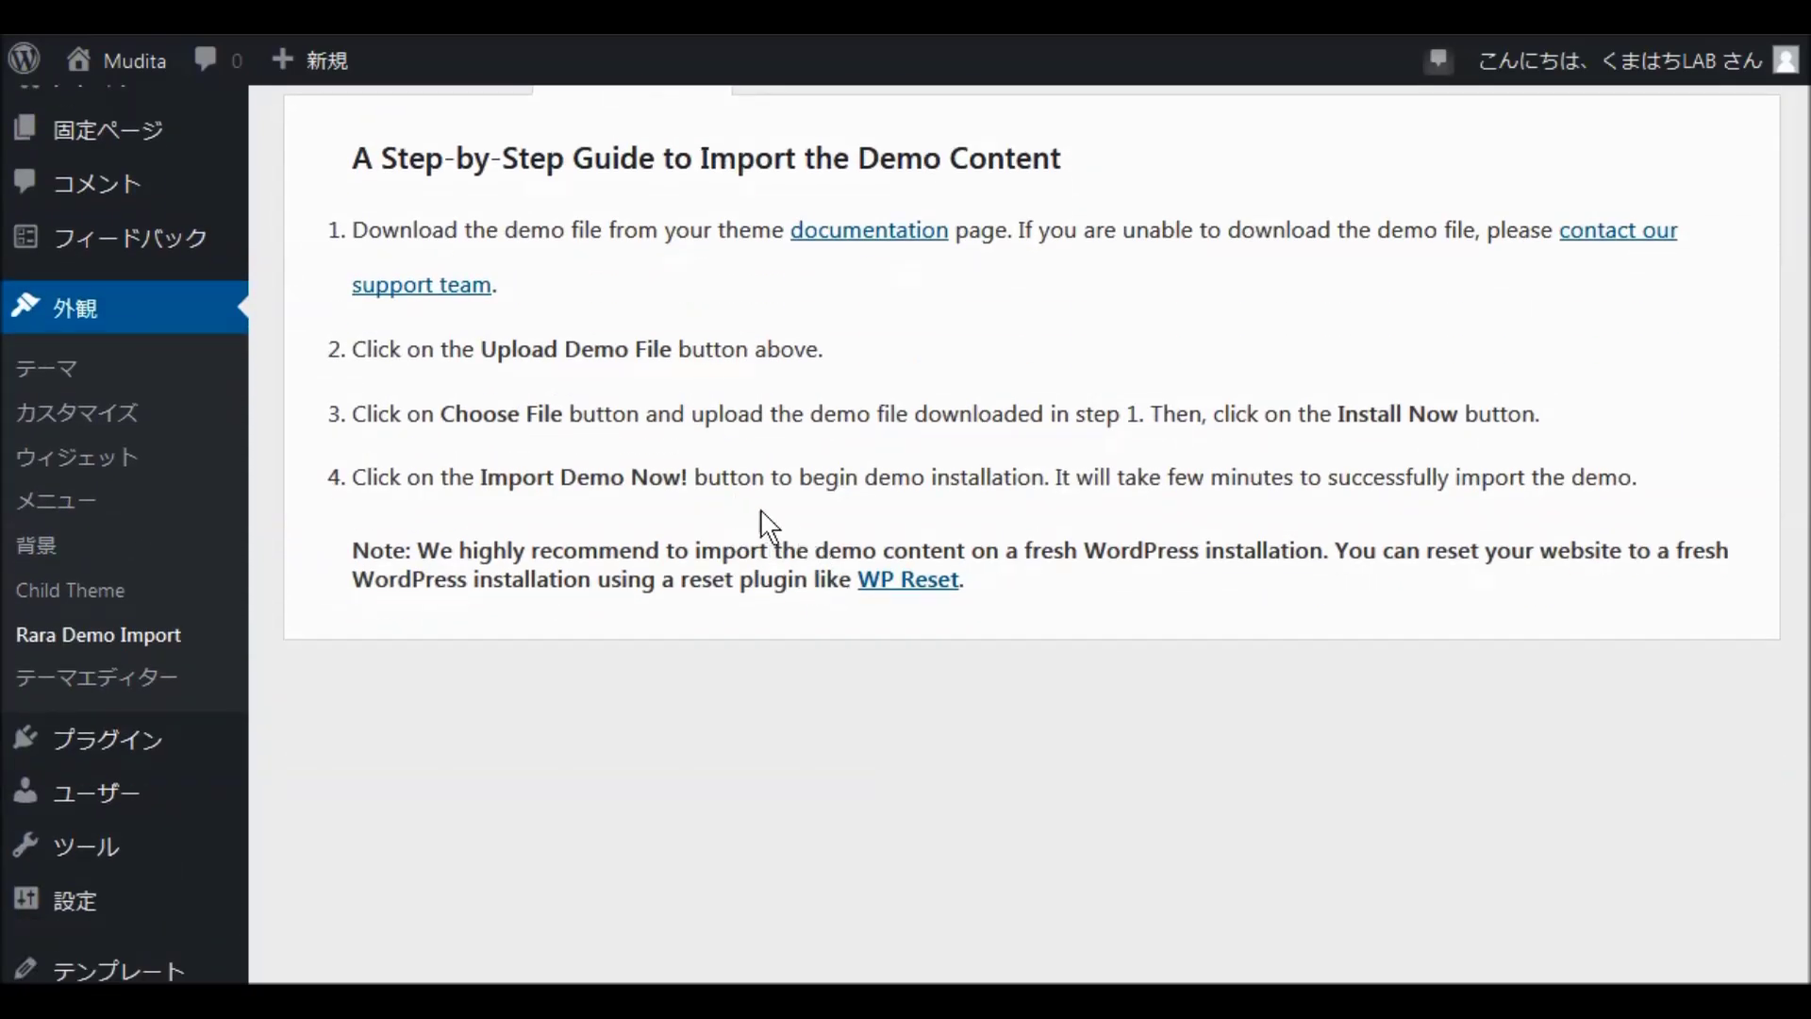
{"action": "scroll", "coordinate": [800, 472], "scroll_direction": "up", "scroll_amount": 1}
{"action": "scroll", "coordinate": [806, 467], "scroll_direction": "up", "scroll_amount": 3}
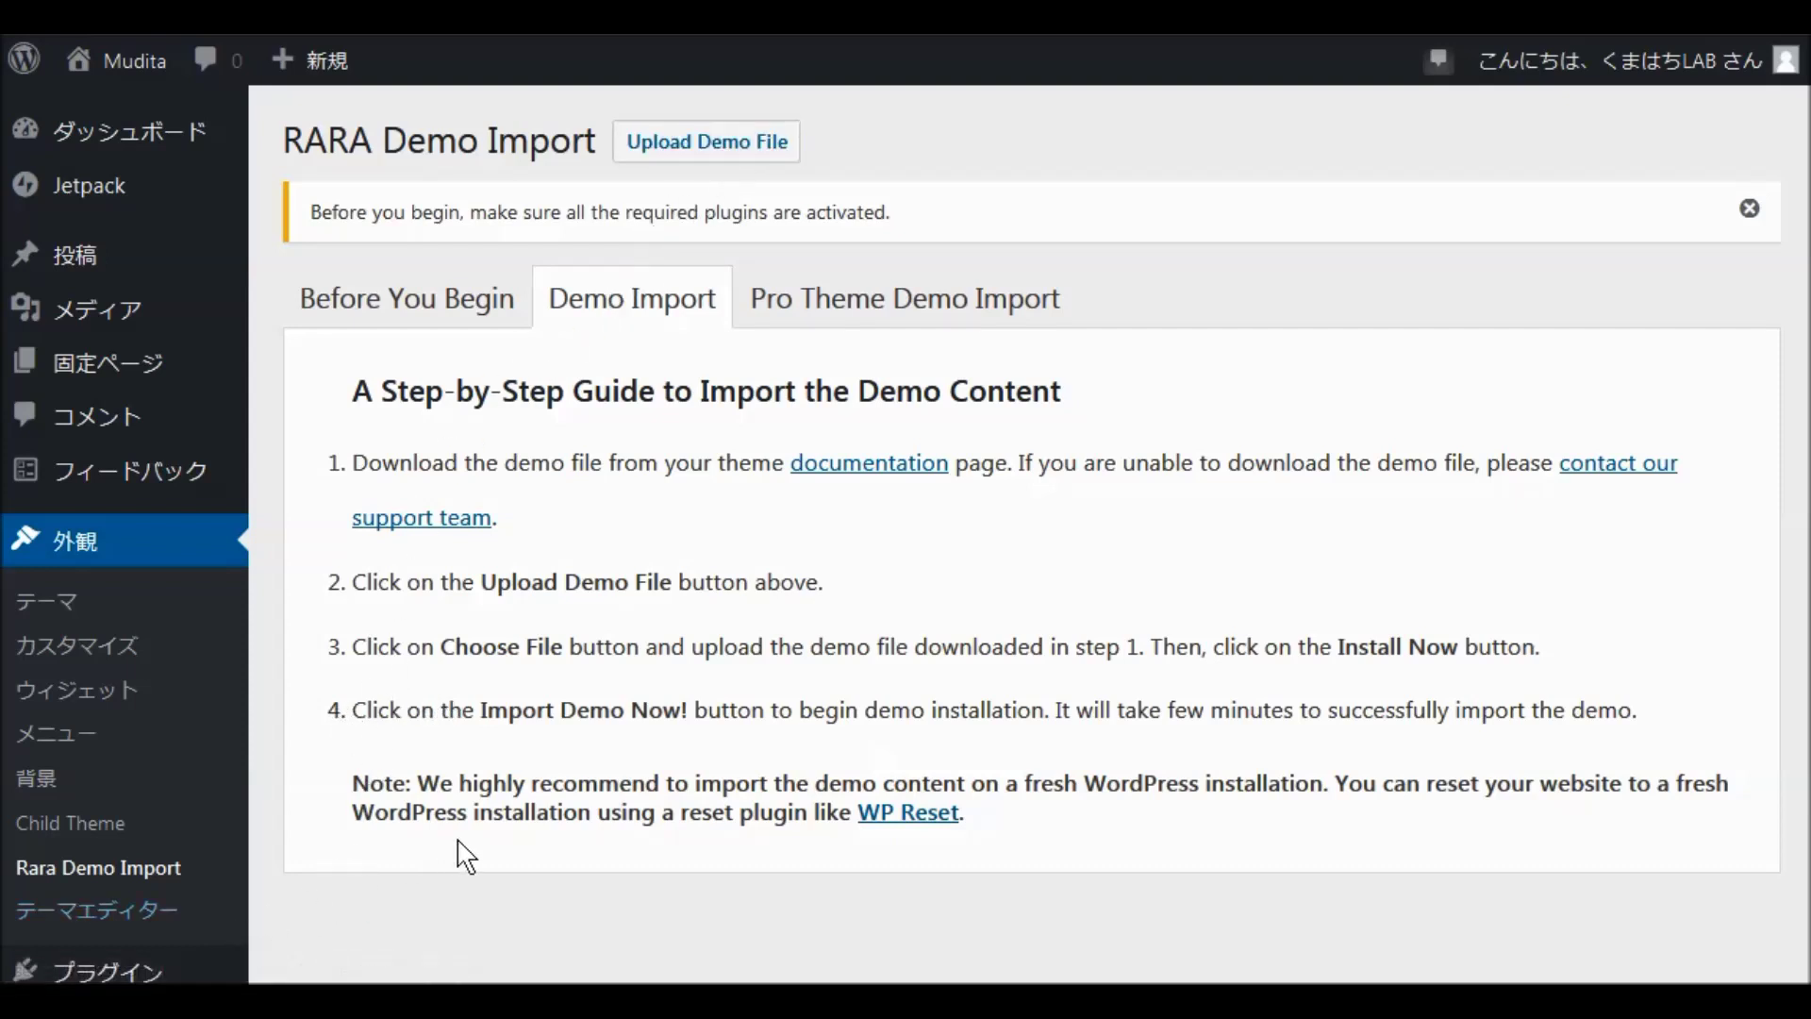
{"action": "left_click", "coordinate": [403, 314]}
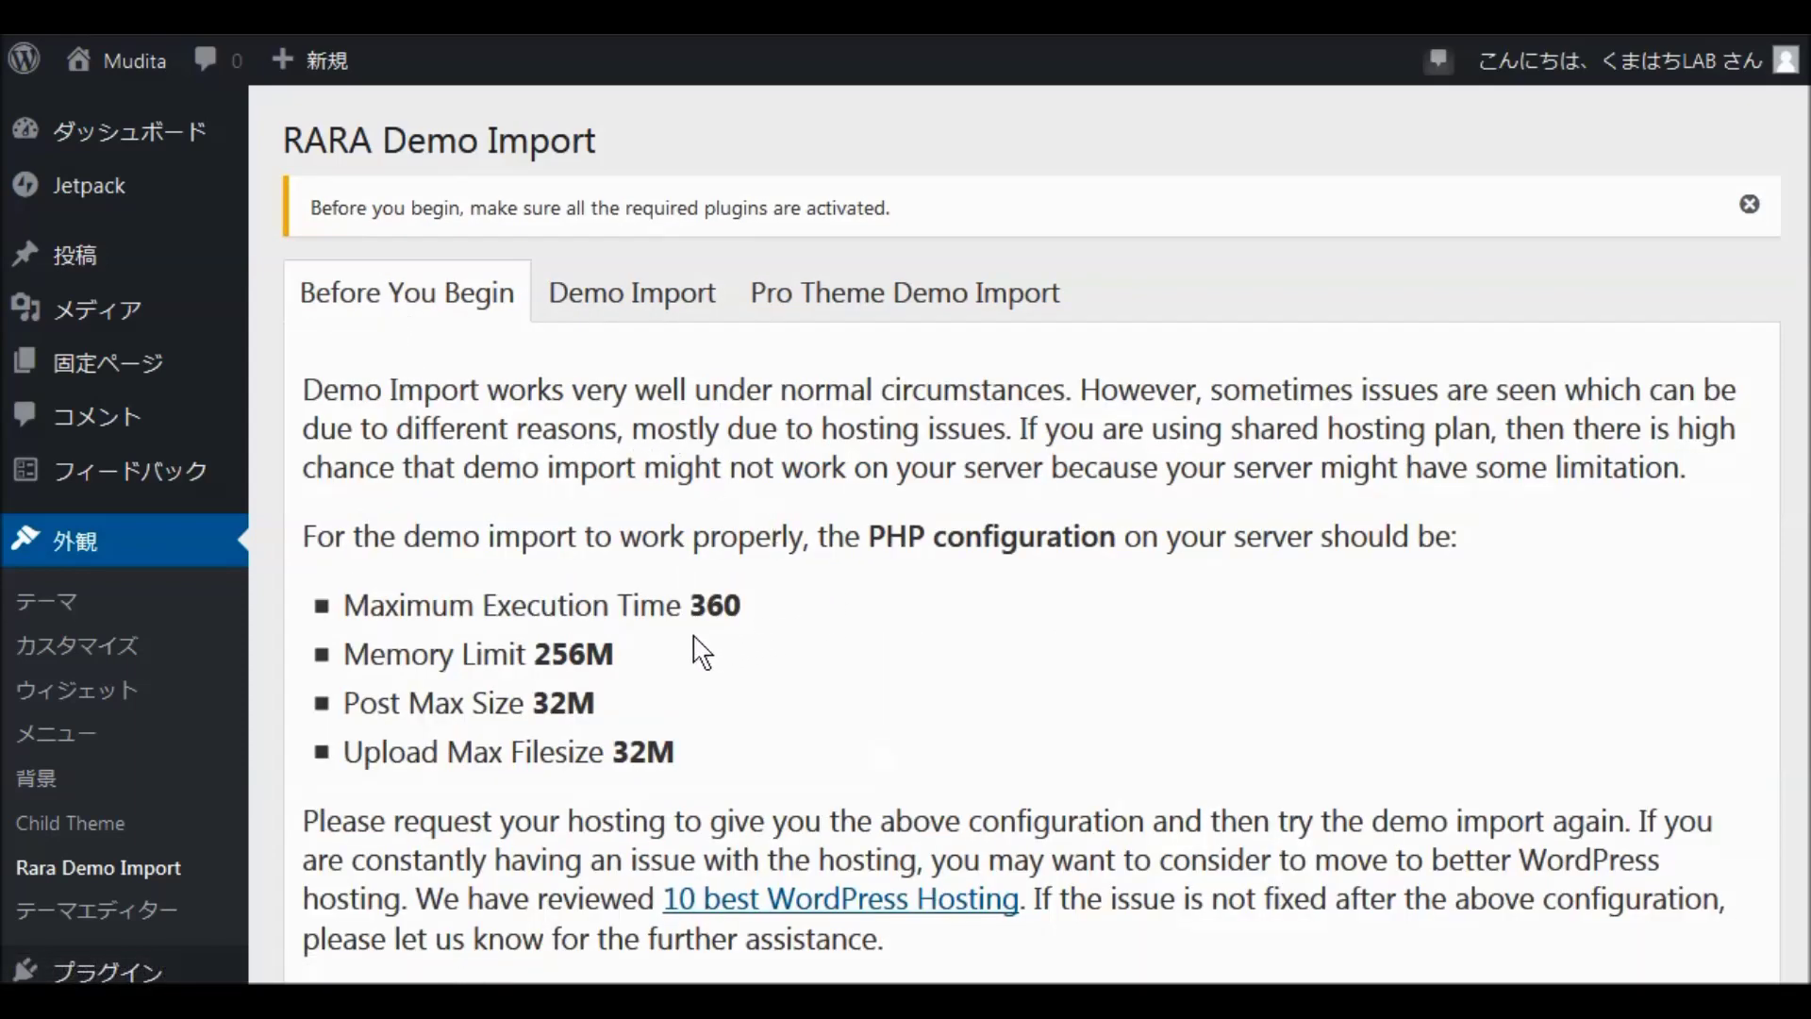
Step: Open the linked 10 best WordPress Hosting article separately, skim its introduction, and close it to return to the requirements
{"action": "scroll", "coordinate": [585, 698], "scroll_direction": "down", "scroll_amount": 3}
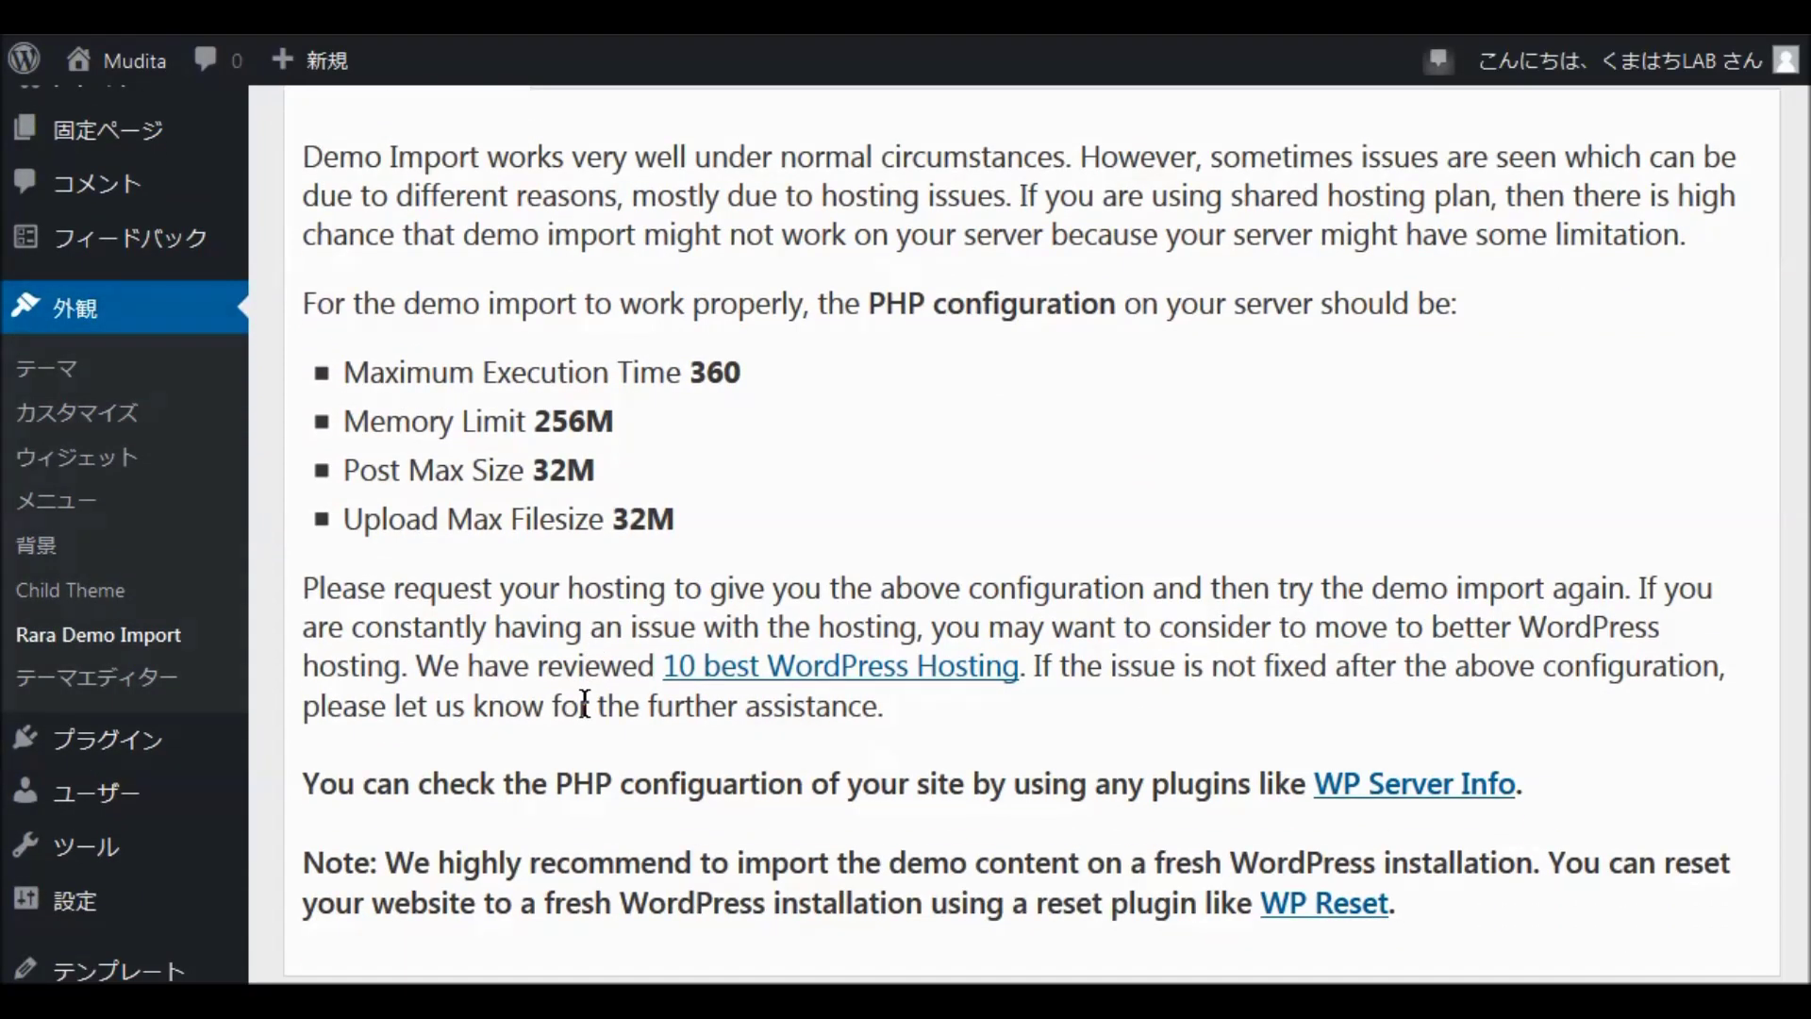
{"action": "right_click", "coordinate": [776, 665]}
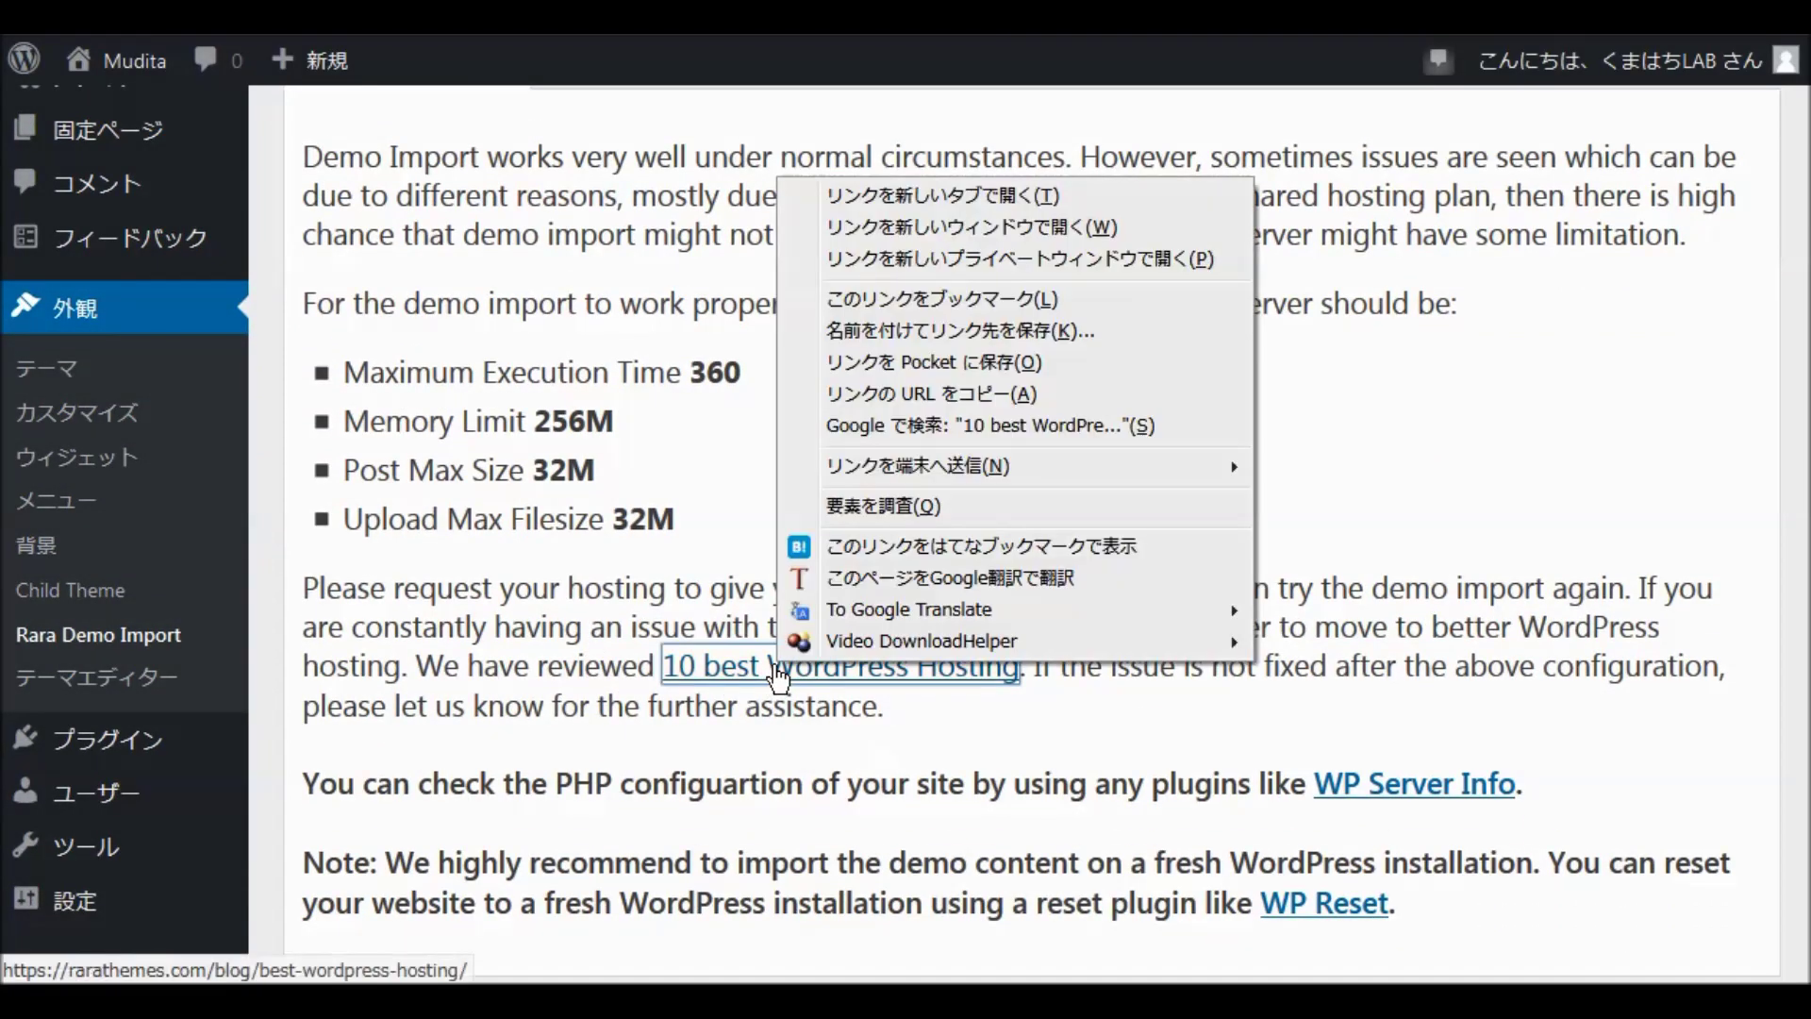
{"action": "left_click", "coordinate": [943, 196]}
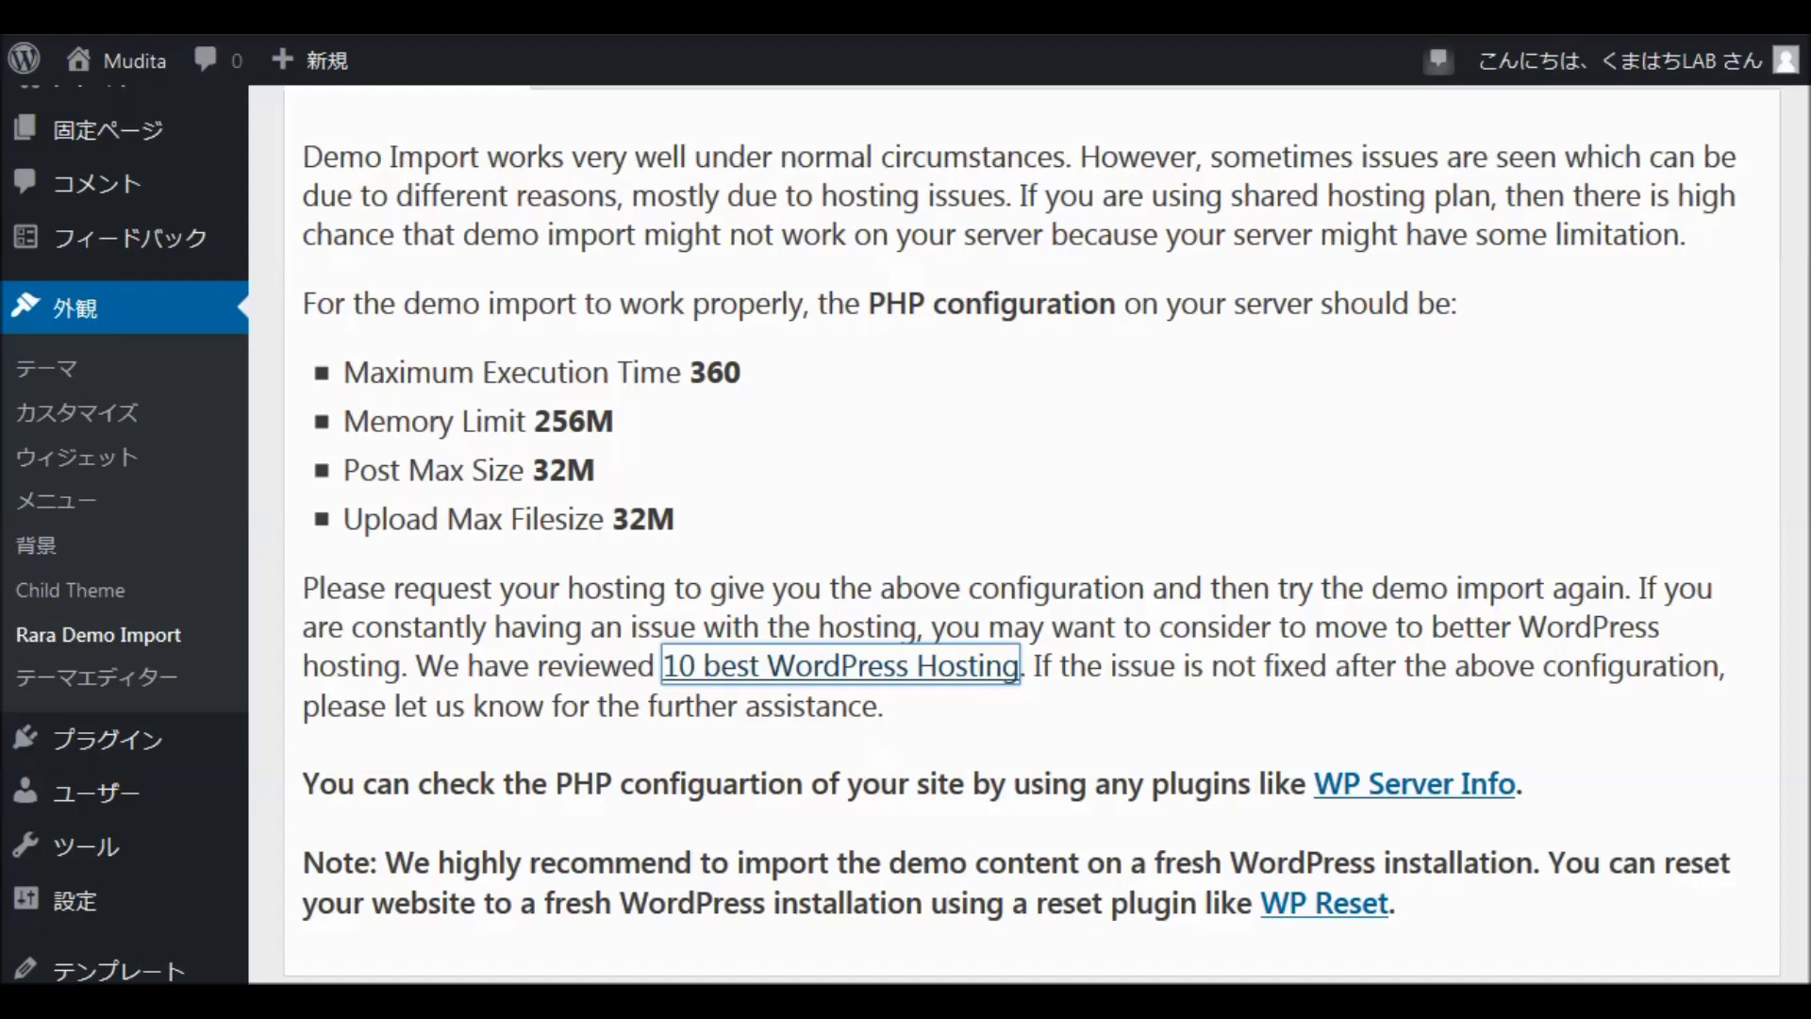
{"action": "key", "text": "ctrl+Tab"}
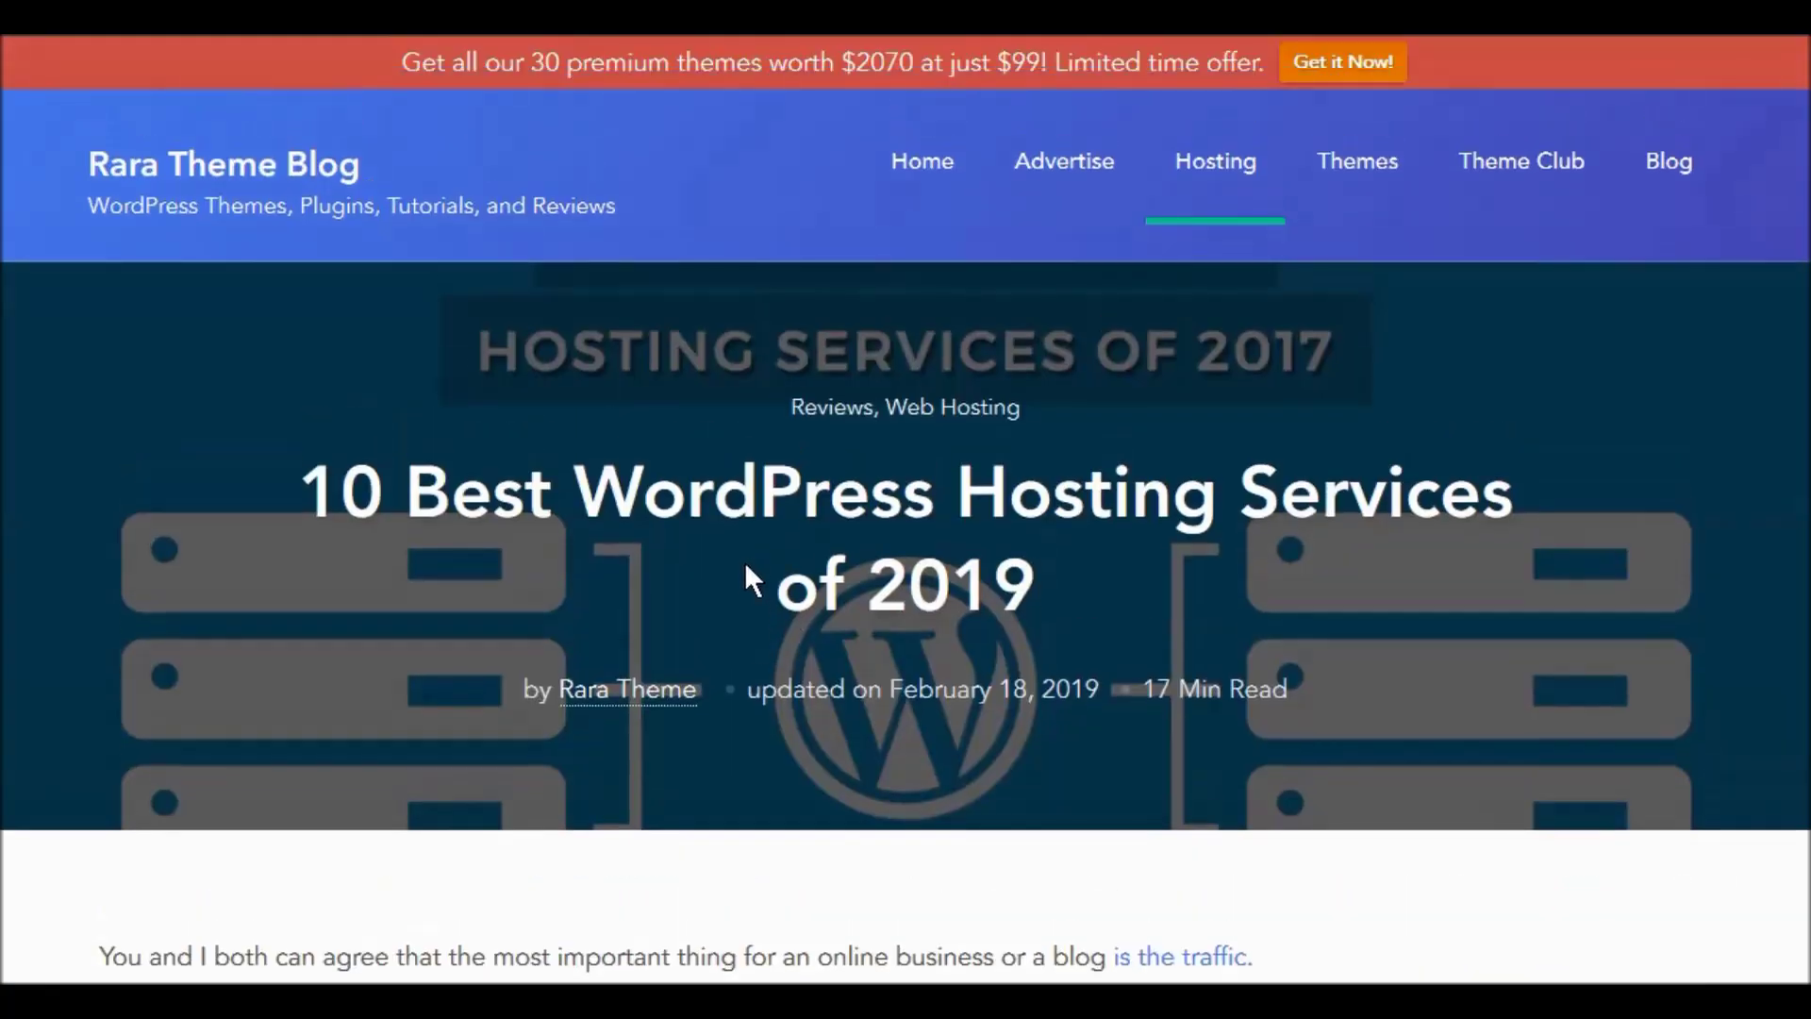
{"action": "scroll", "coordinate": [737, 565], "scroll_direction": "down", "scroll_amount": 3}
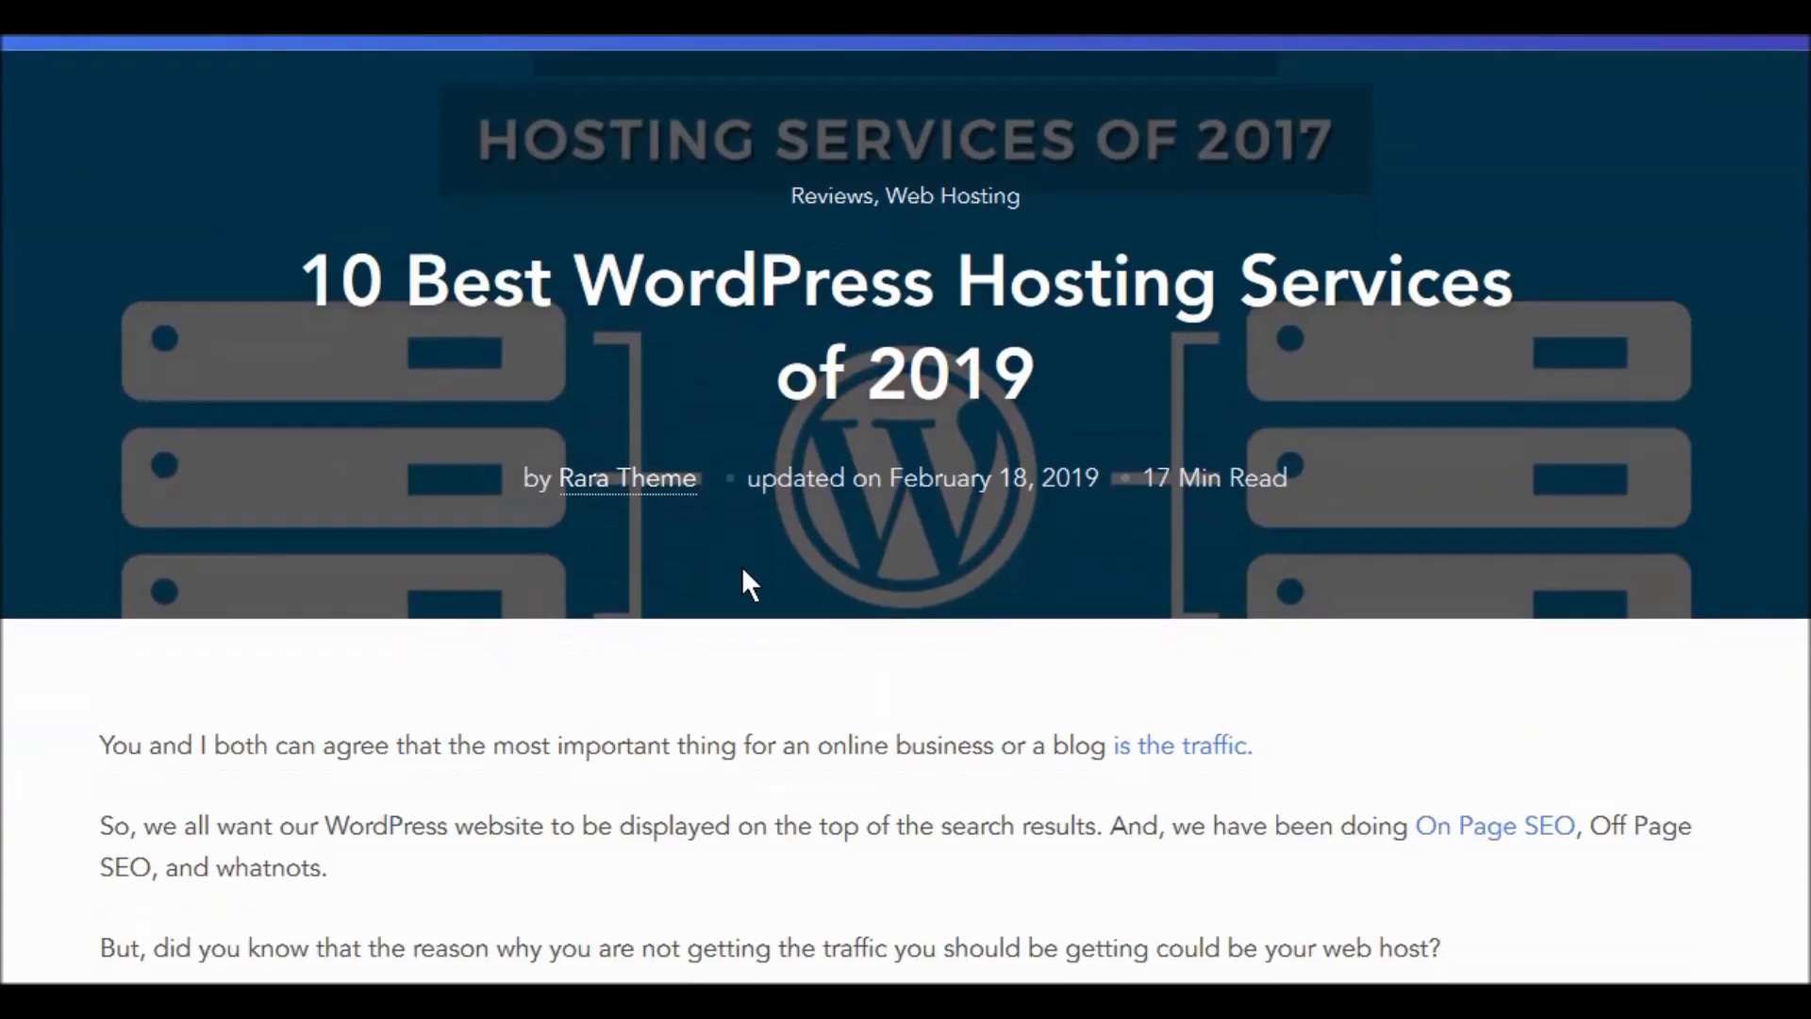
{"action": "scroll", "coordinate": [742, 568], "scroll_direction": "down", "scroll_amount": 6}
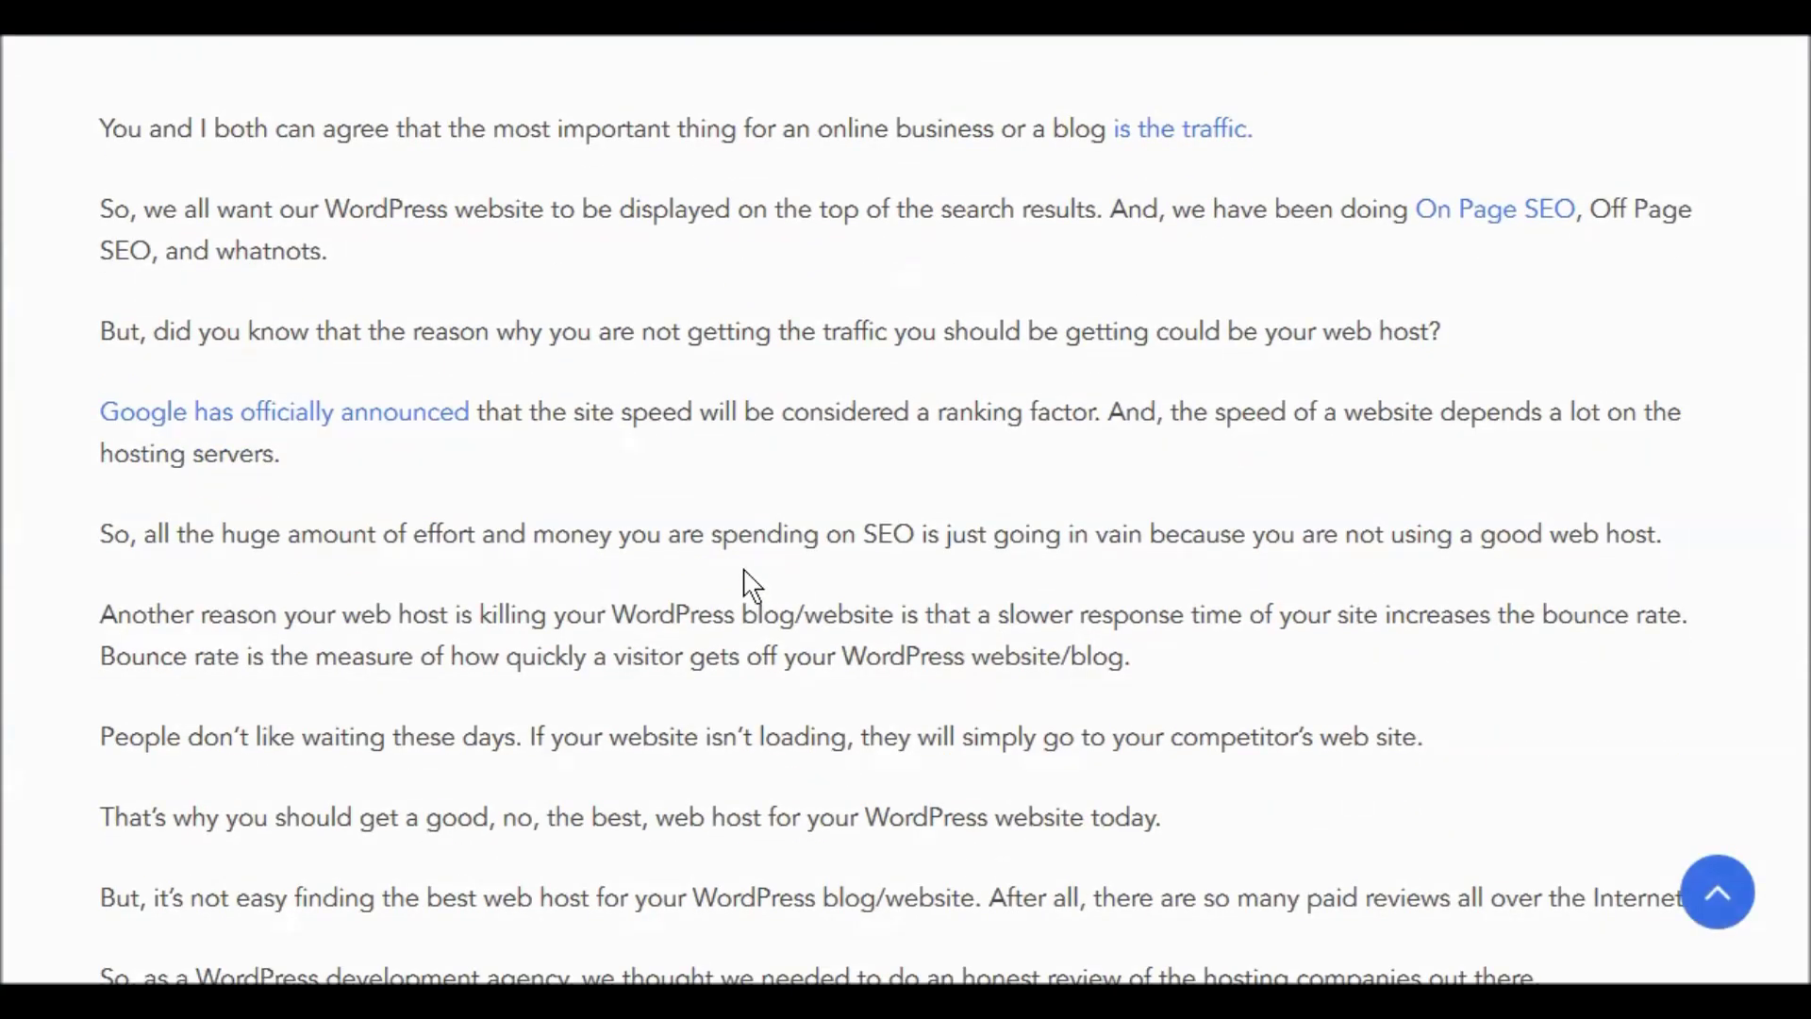
{"action": "scroll", "coordinate": [754, 585], "scroll_direction": "up", "scroll_amount": 4}
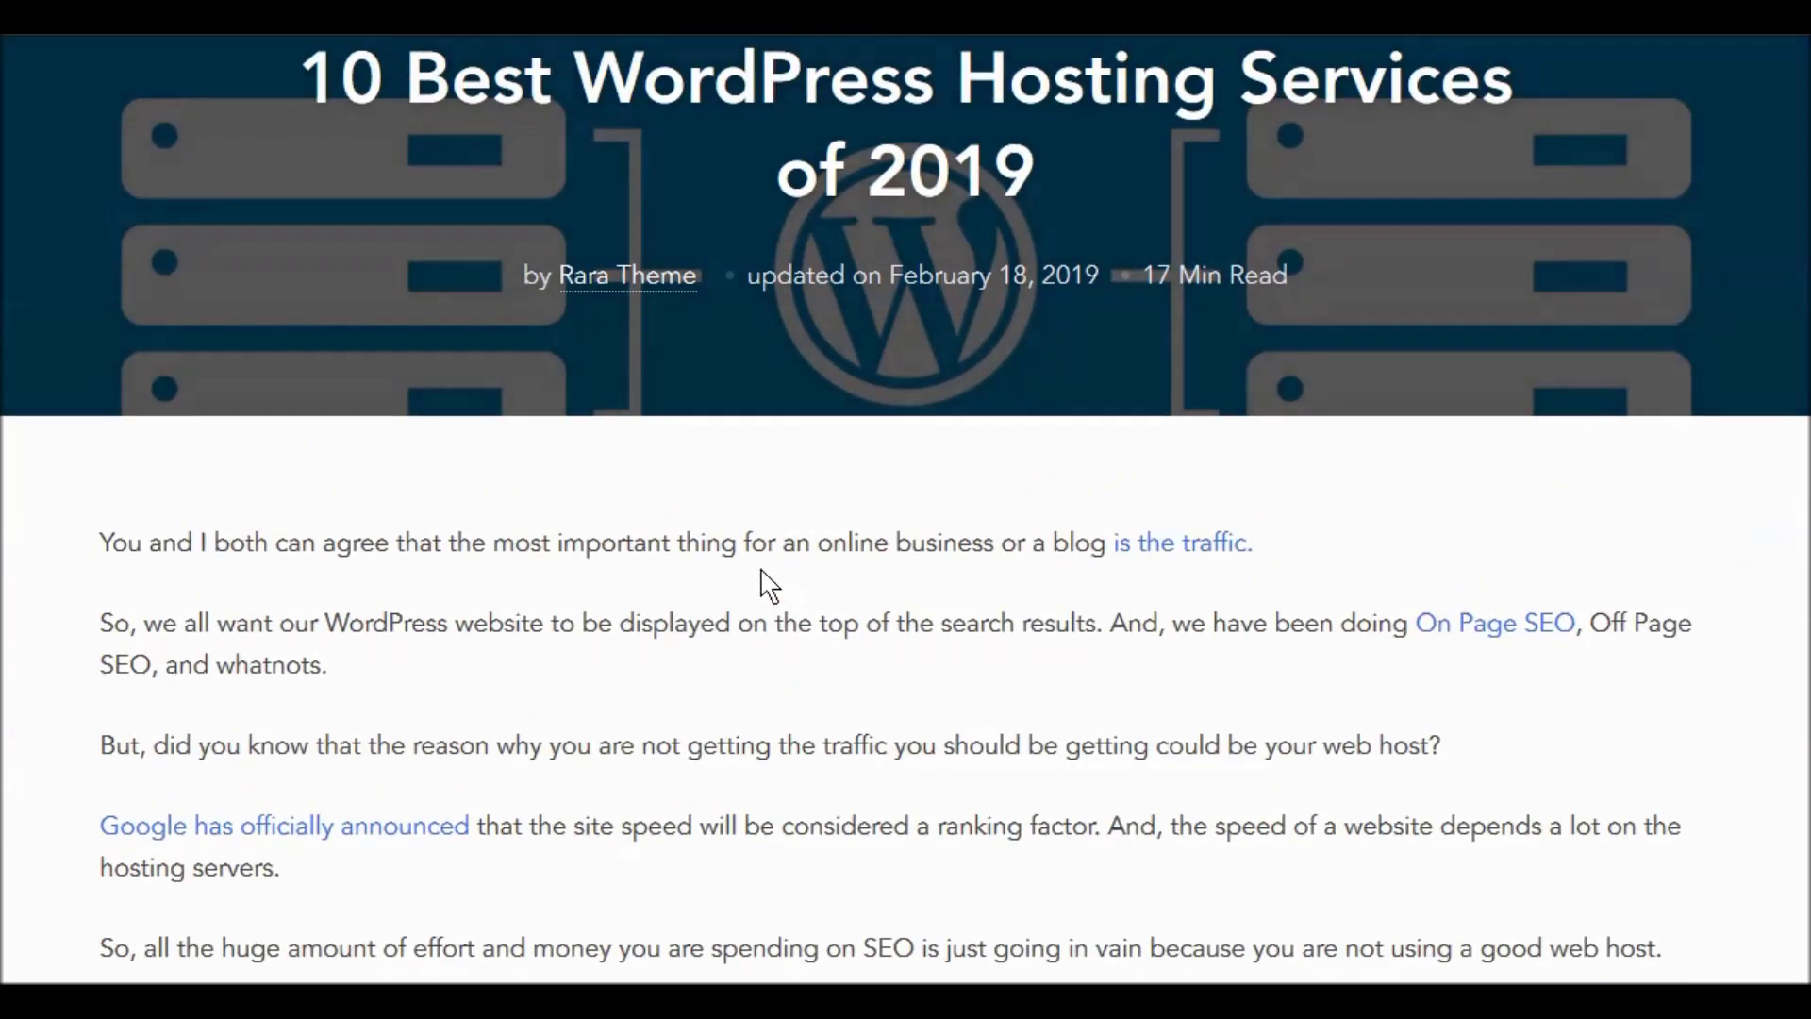
{"action": "scroll", "coordinate": [766, 583], "scroll_direction": "up", "scroll_amount": 4}
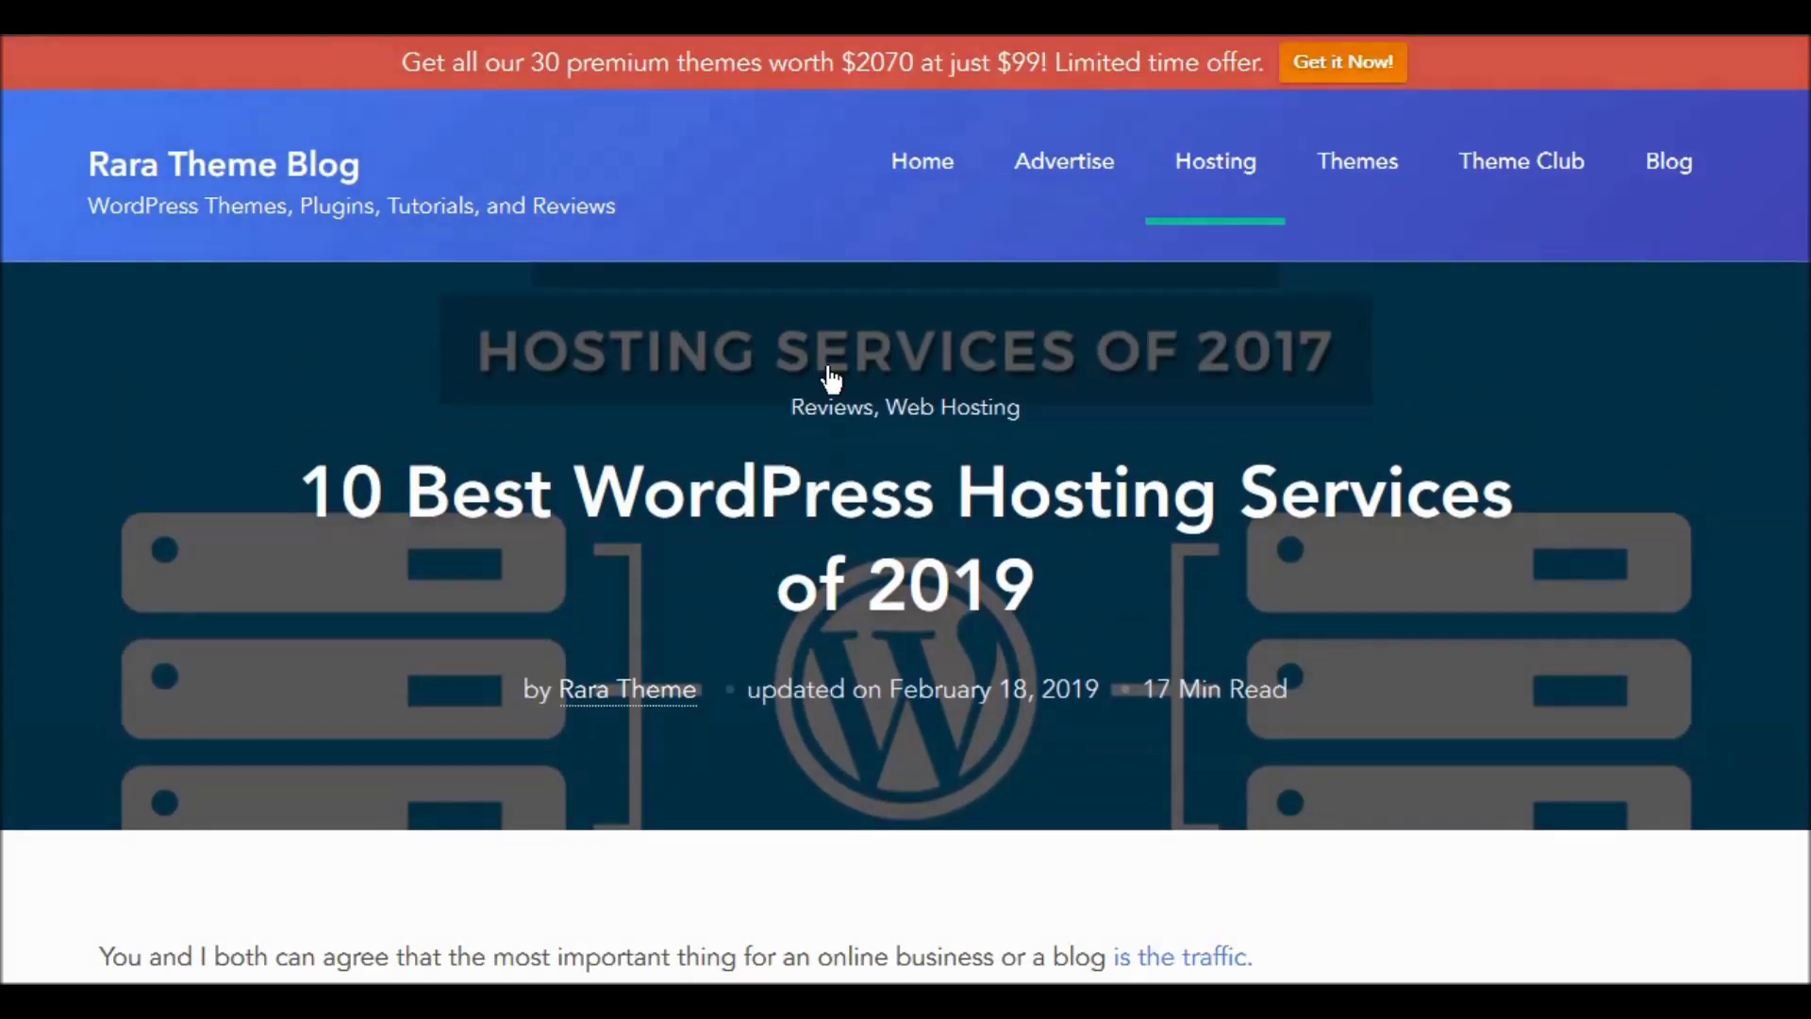
{"action": "key", "text": "ctrl+w"}
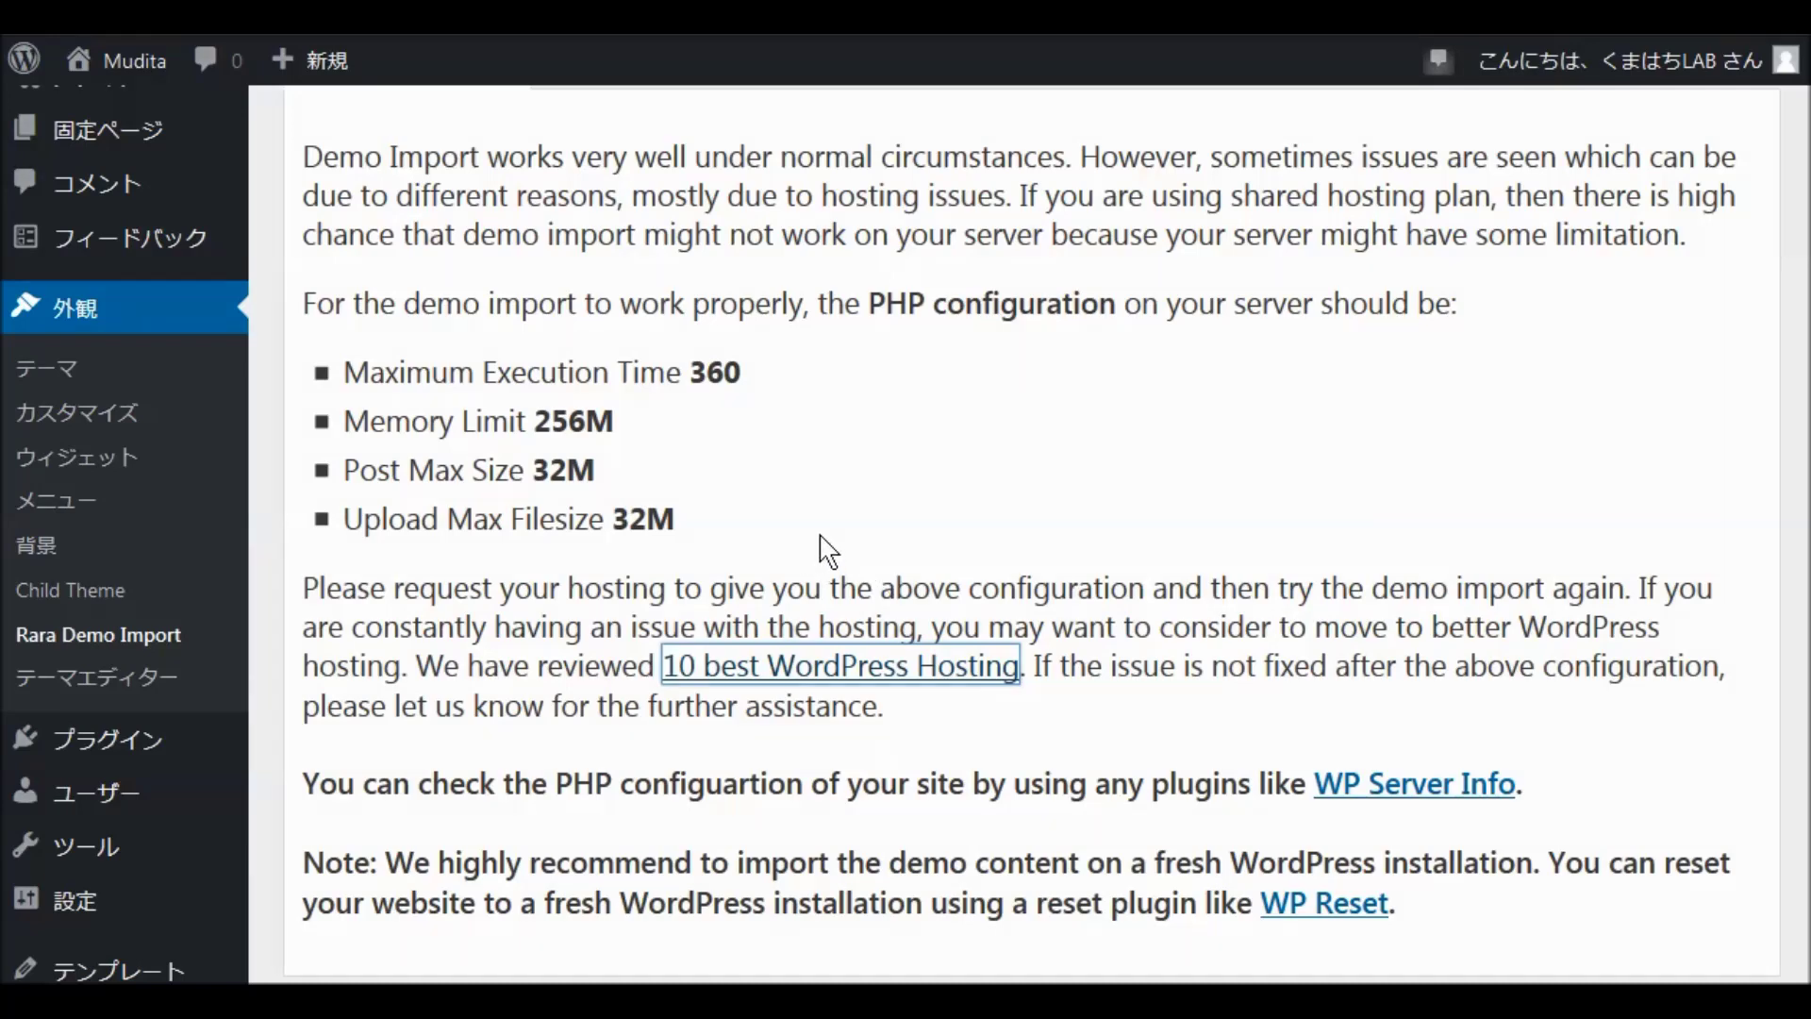
{"action": "scroll", "coordinate": [827, 547], "scroll_direction": "up", "scroll_amount": 3}
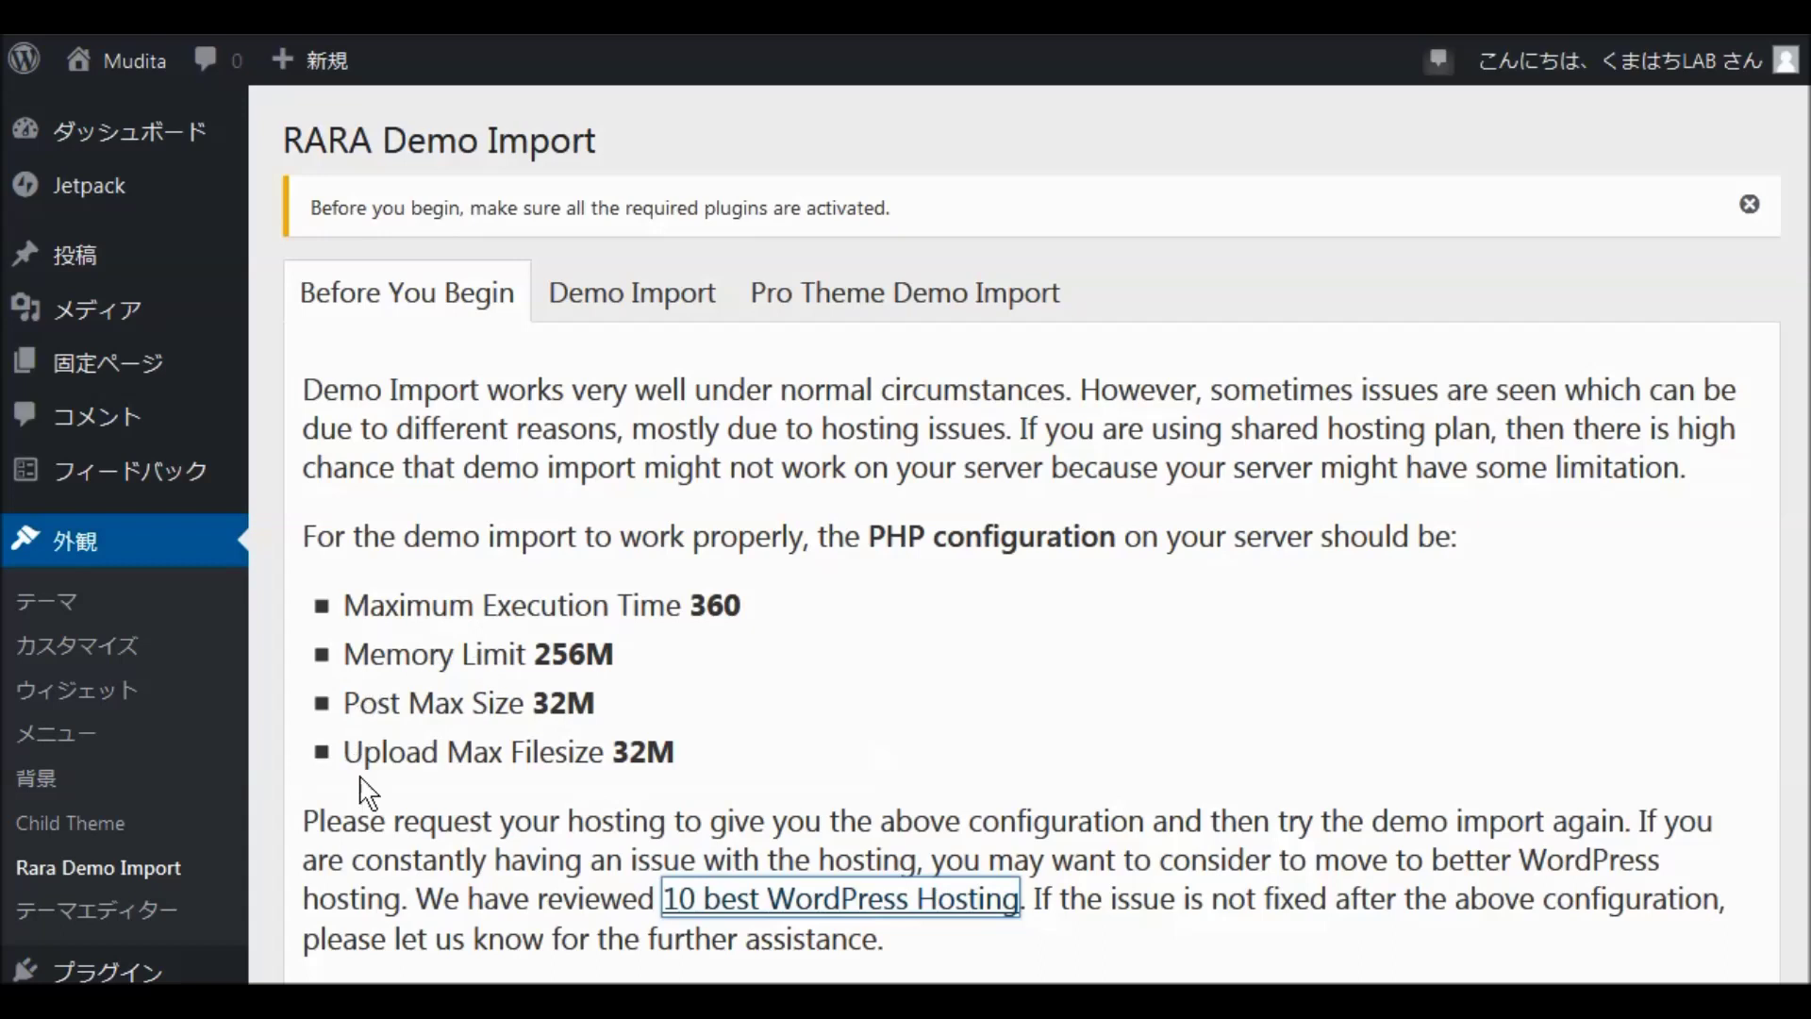
Step: Create a child theme named Mudita Child with a Japanese description identifying it as Mudita's child theme, keeping the prefilled author
{"action": "left_click", "coordinate": [87, 830]}
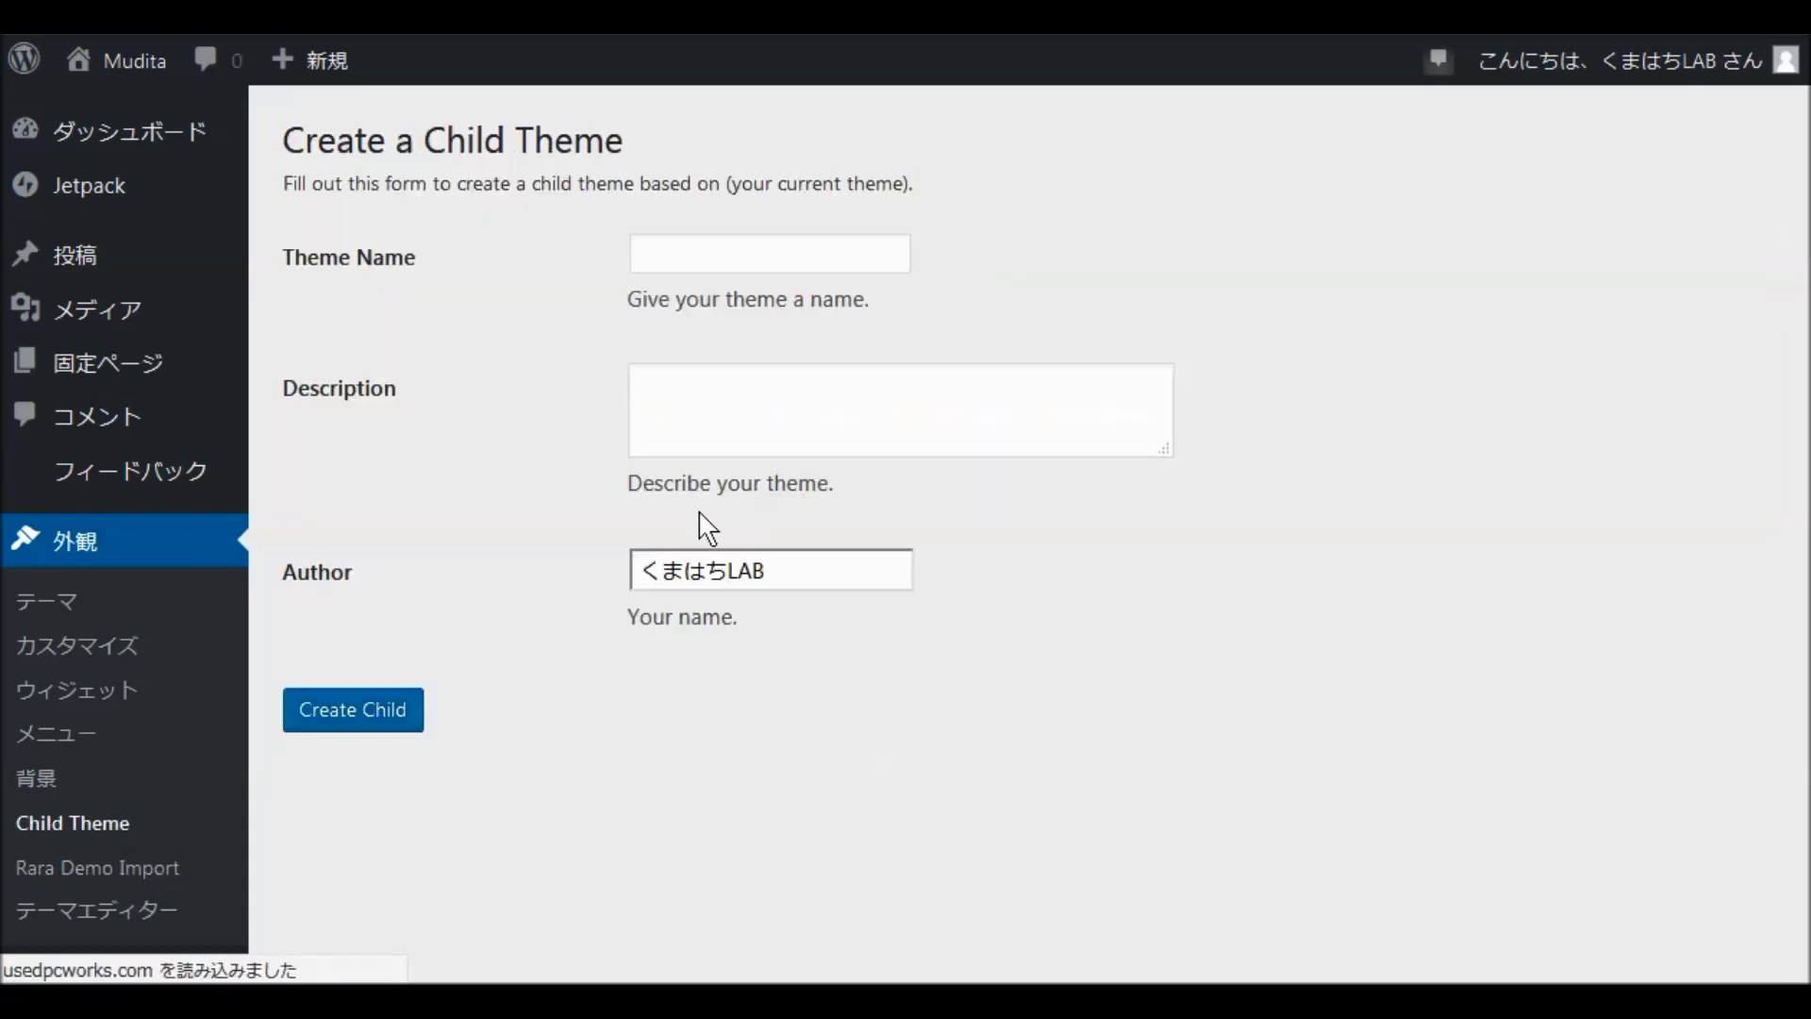
{"action": "left_click", "coordinate": [705, 256]}
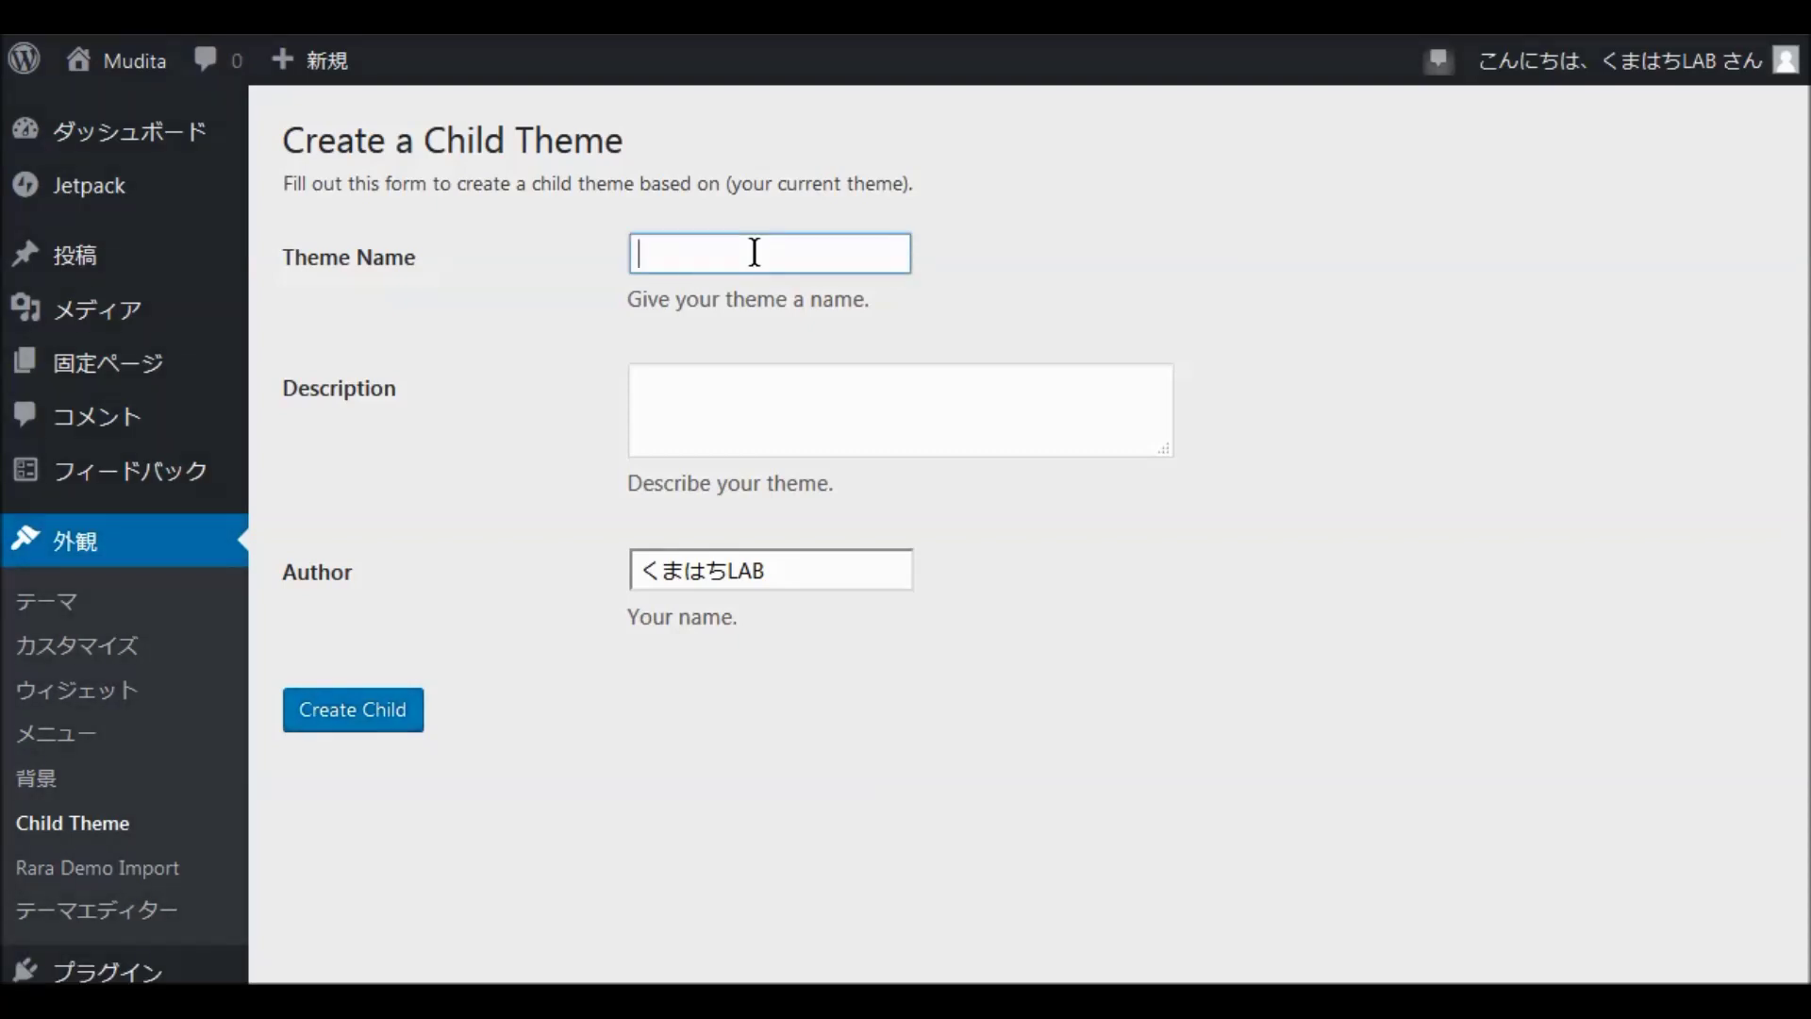
{"action": "type", "text": "M"}
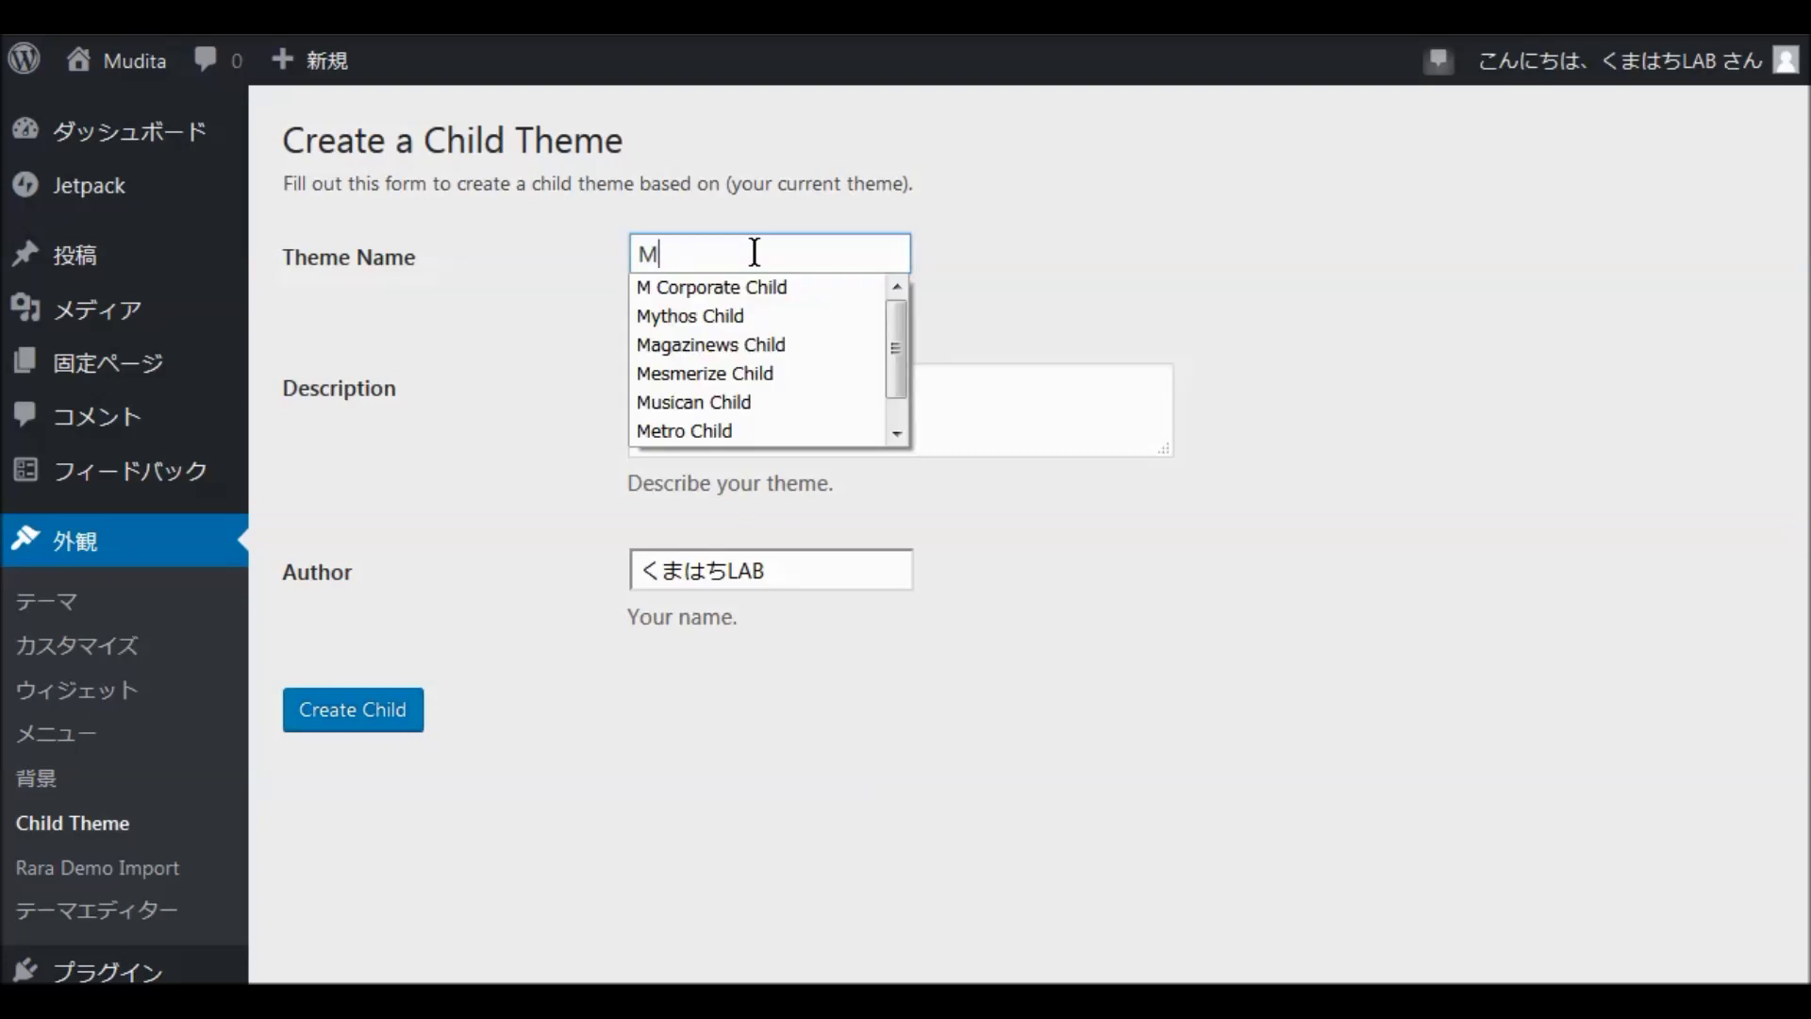
{"action": "type", "text": "udita Child"}
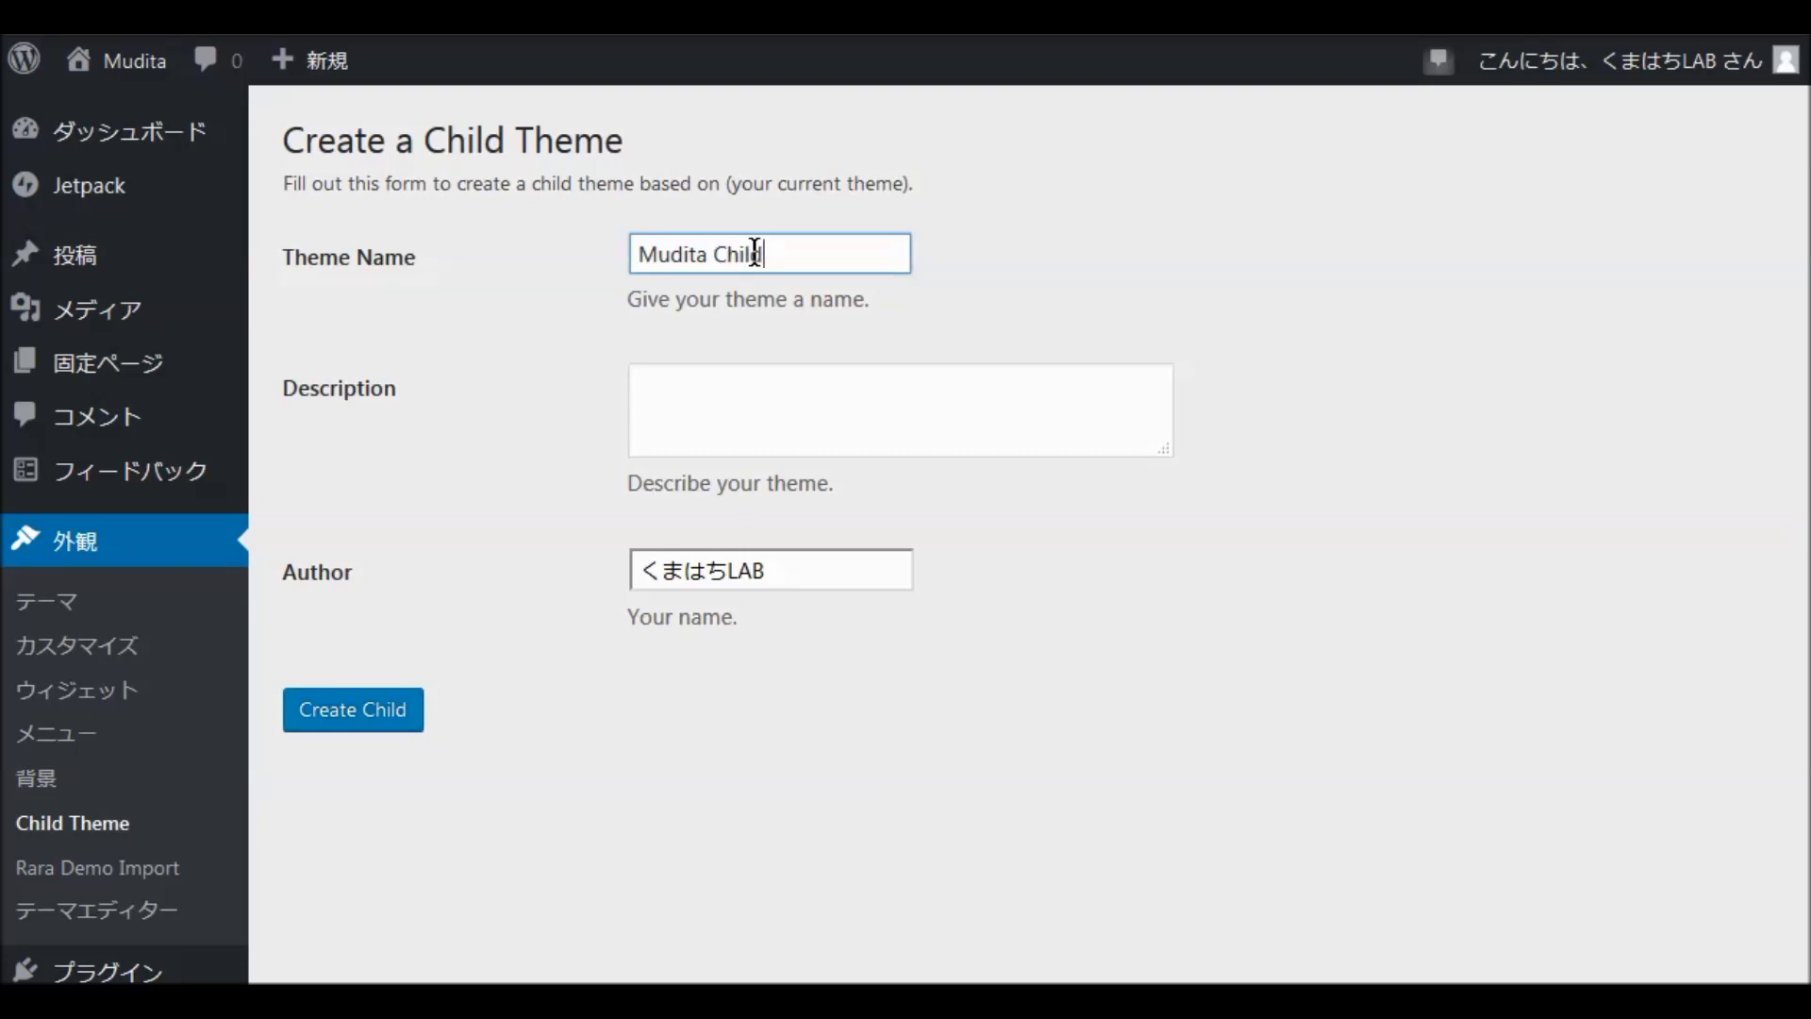
{"action": "key", "text": "Tab"}
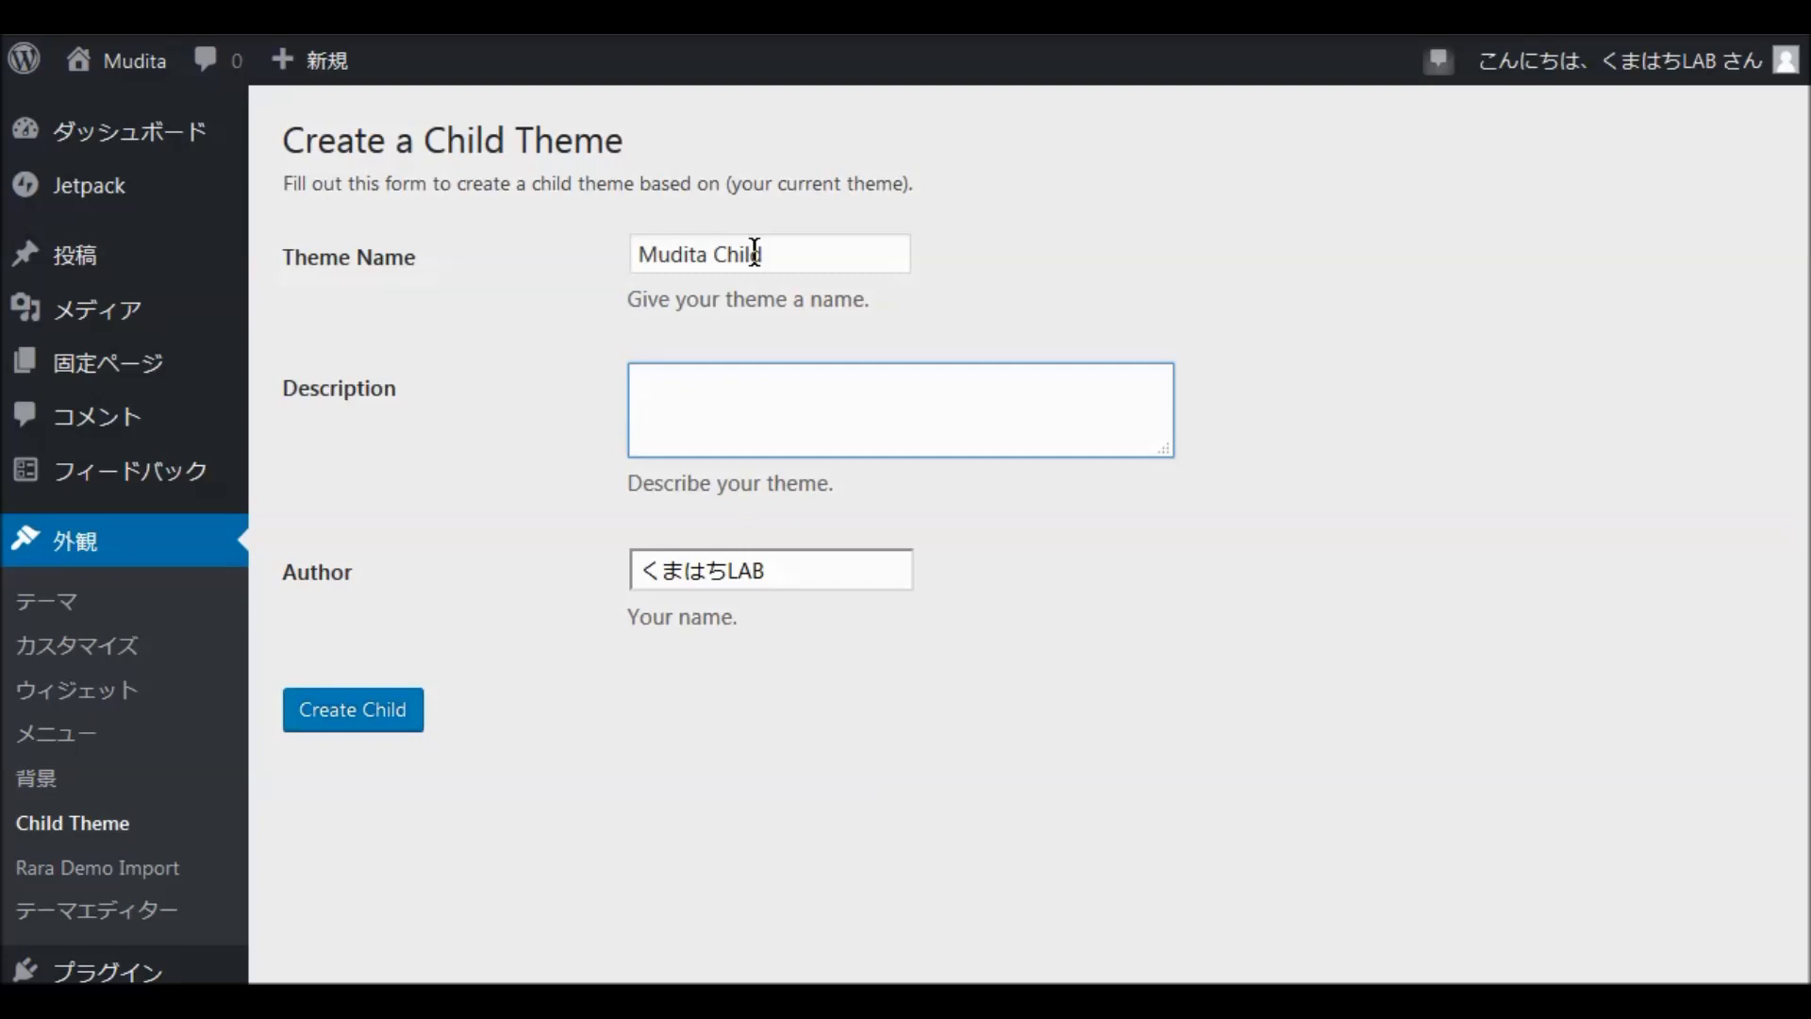
{"action": "type", "text": "Muditaのこて"}
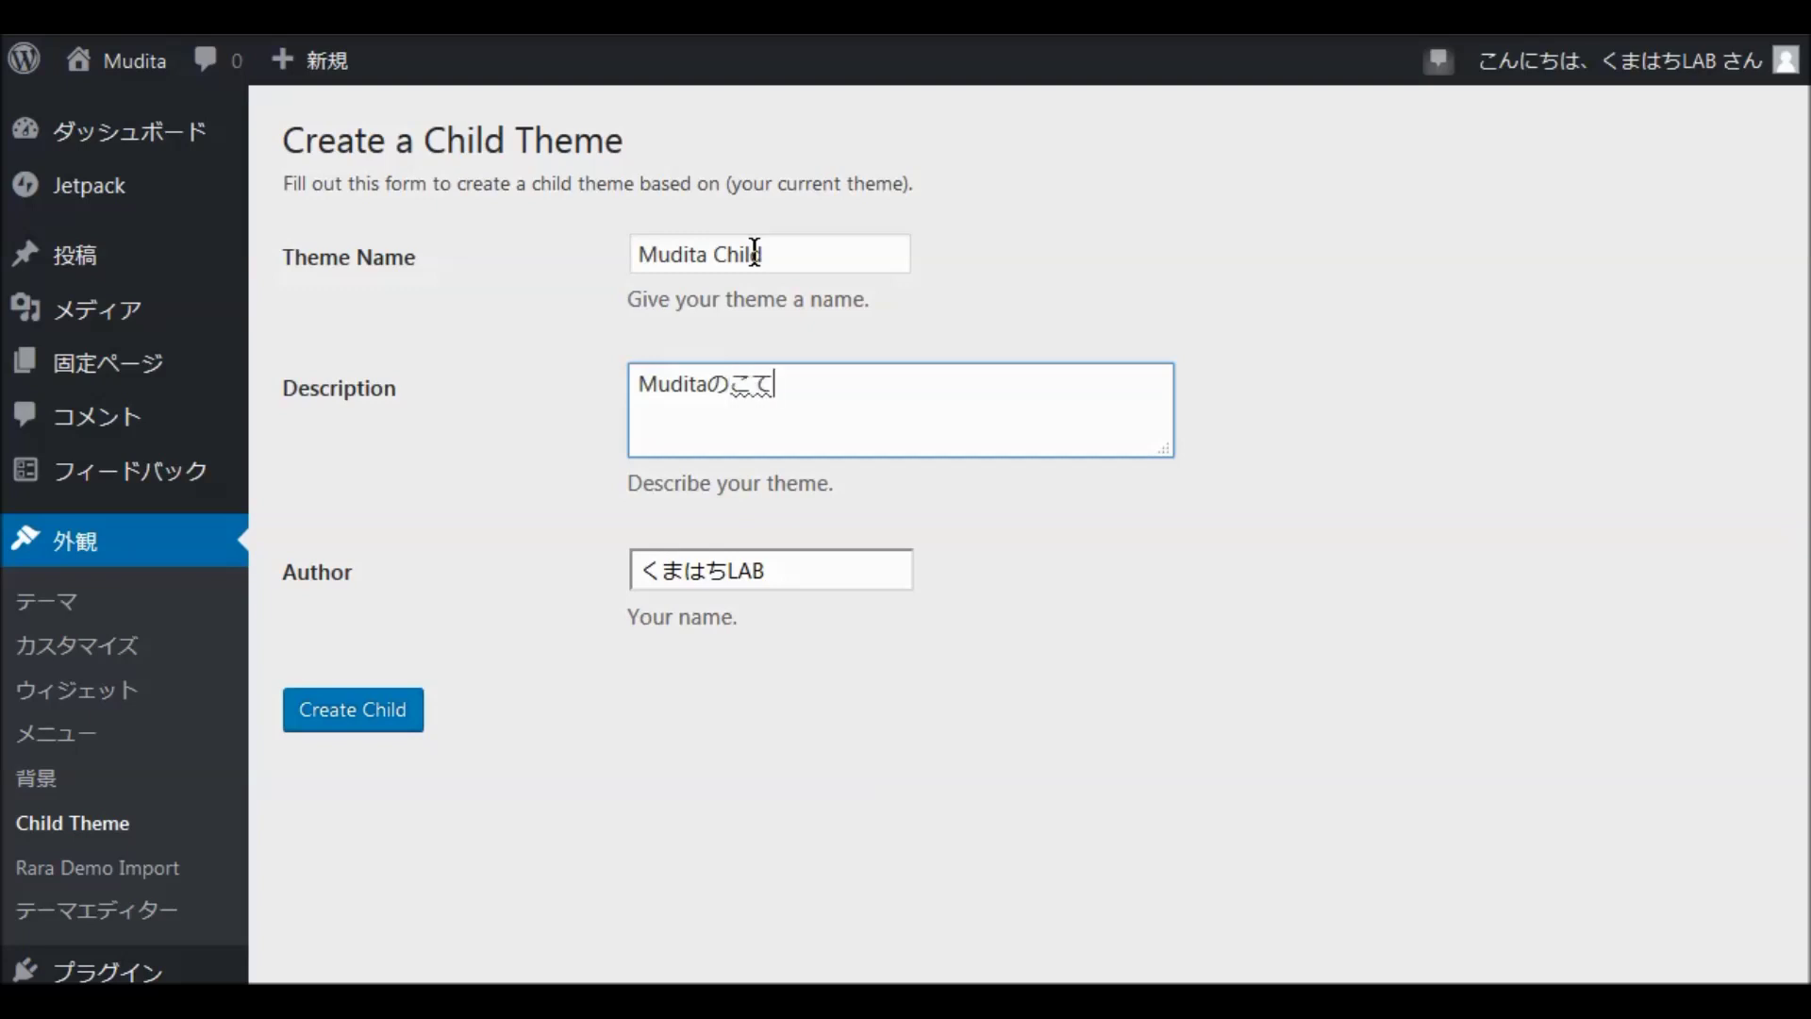
{"action": "type", "text": "ーm"}
{"action": "key", "text": "space"}
{"action": "left_click", "coordinate": [373, 726]}
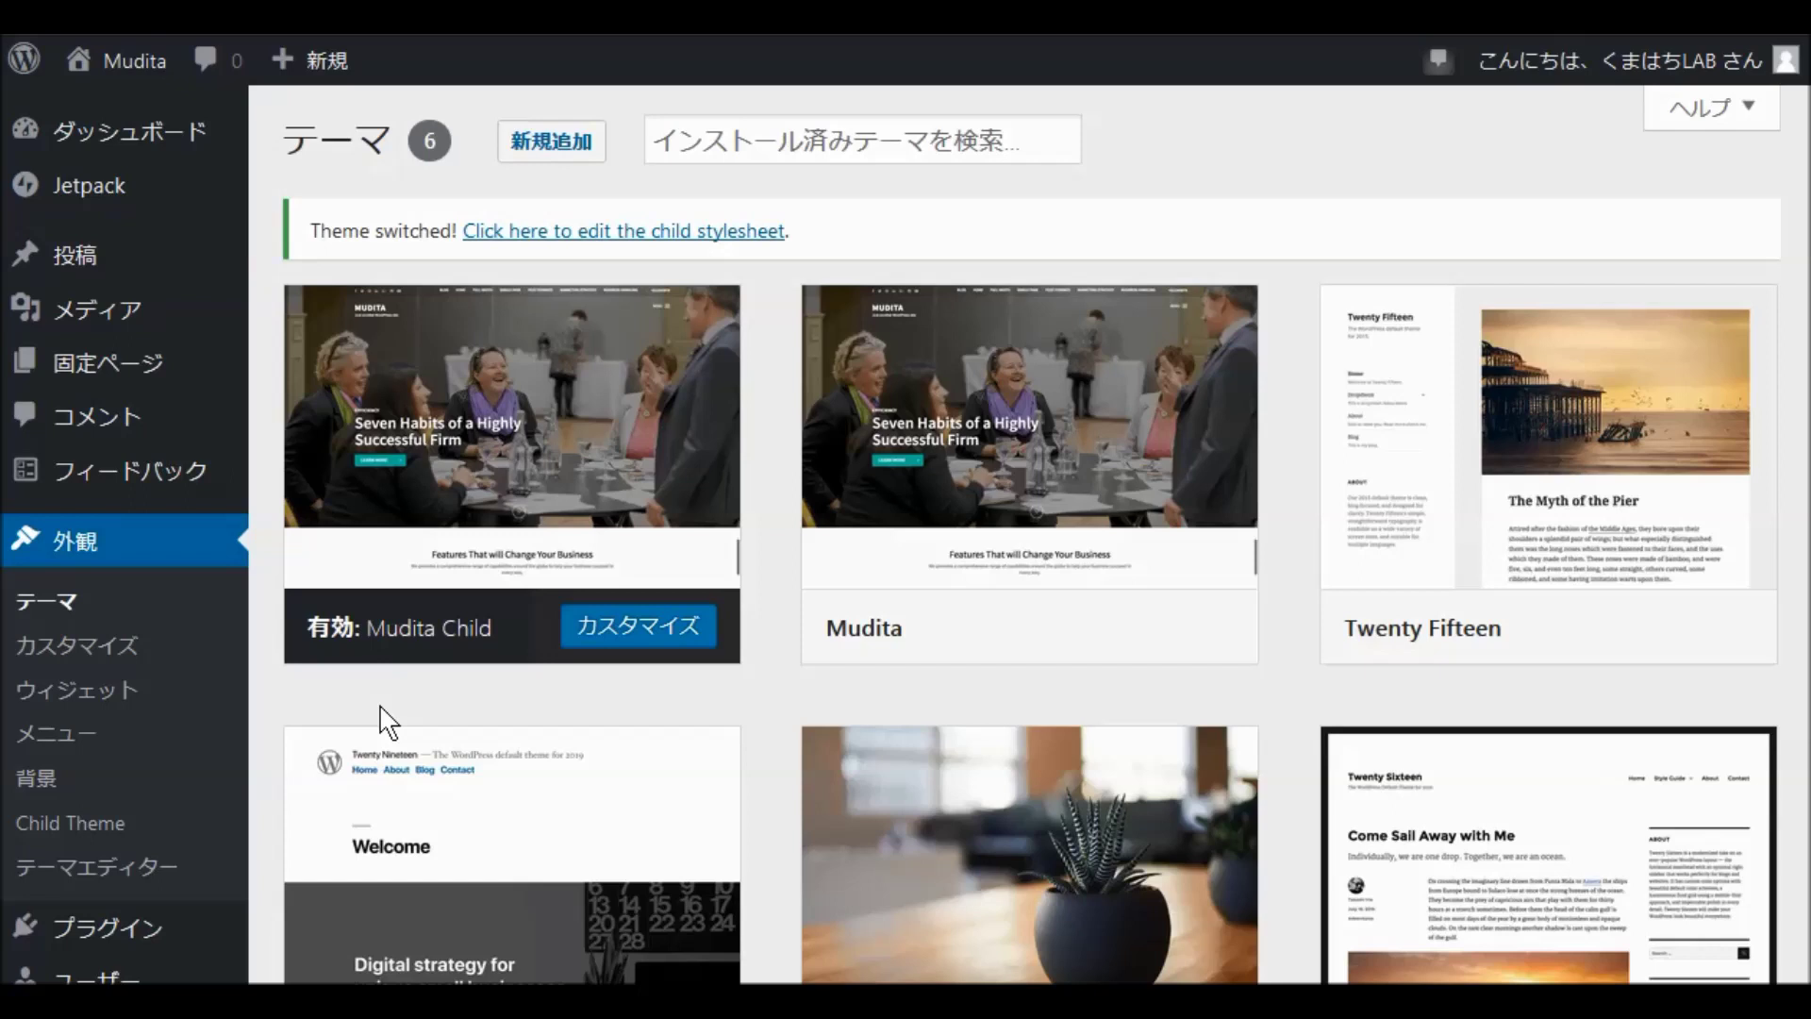
Step: Open the Mudita Child theme for customization and look over its available settings sections
{"action": "mouse_move", "coordinate": [462, 656]}
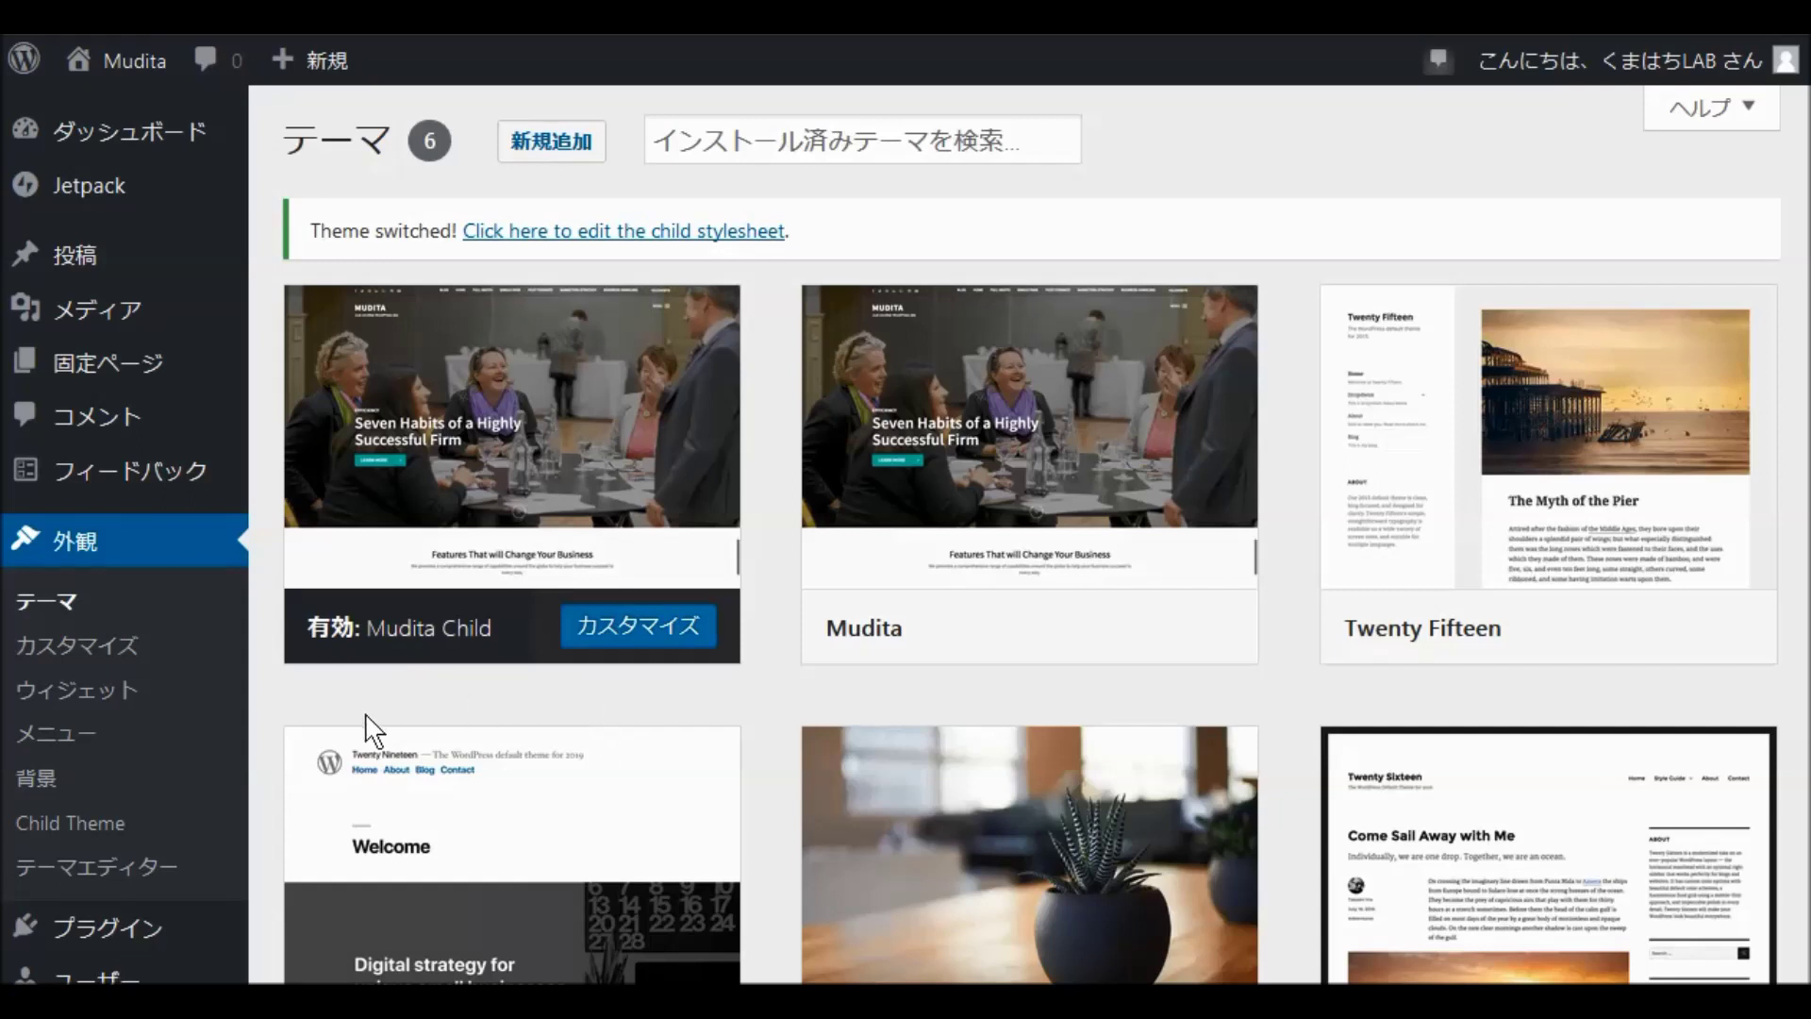
{"action": "mouse_move", "coordinate": [556, 608]}
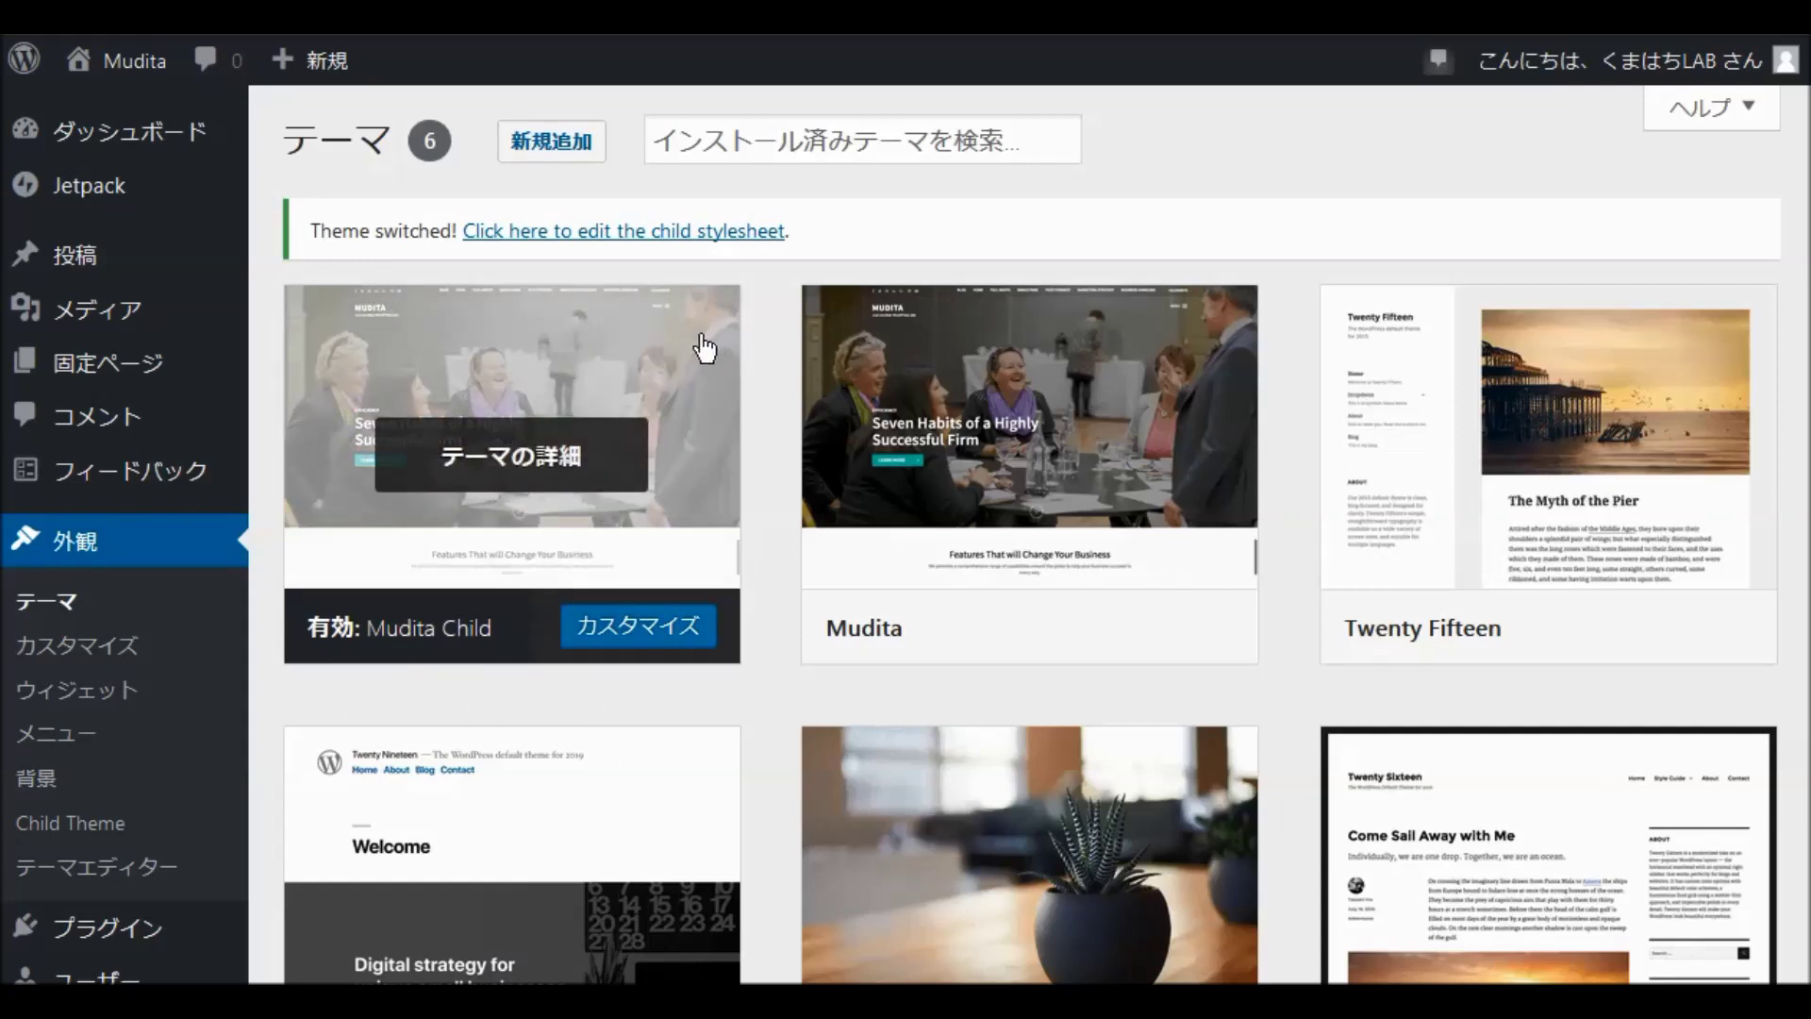
{"action": "left_click", "coordinate": [66, 658]}
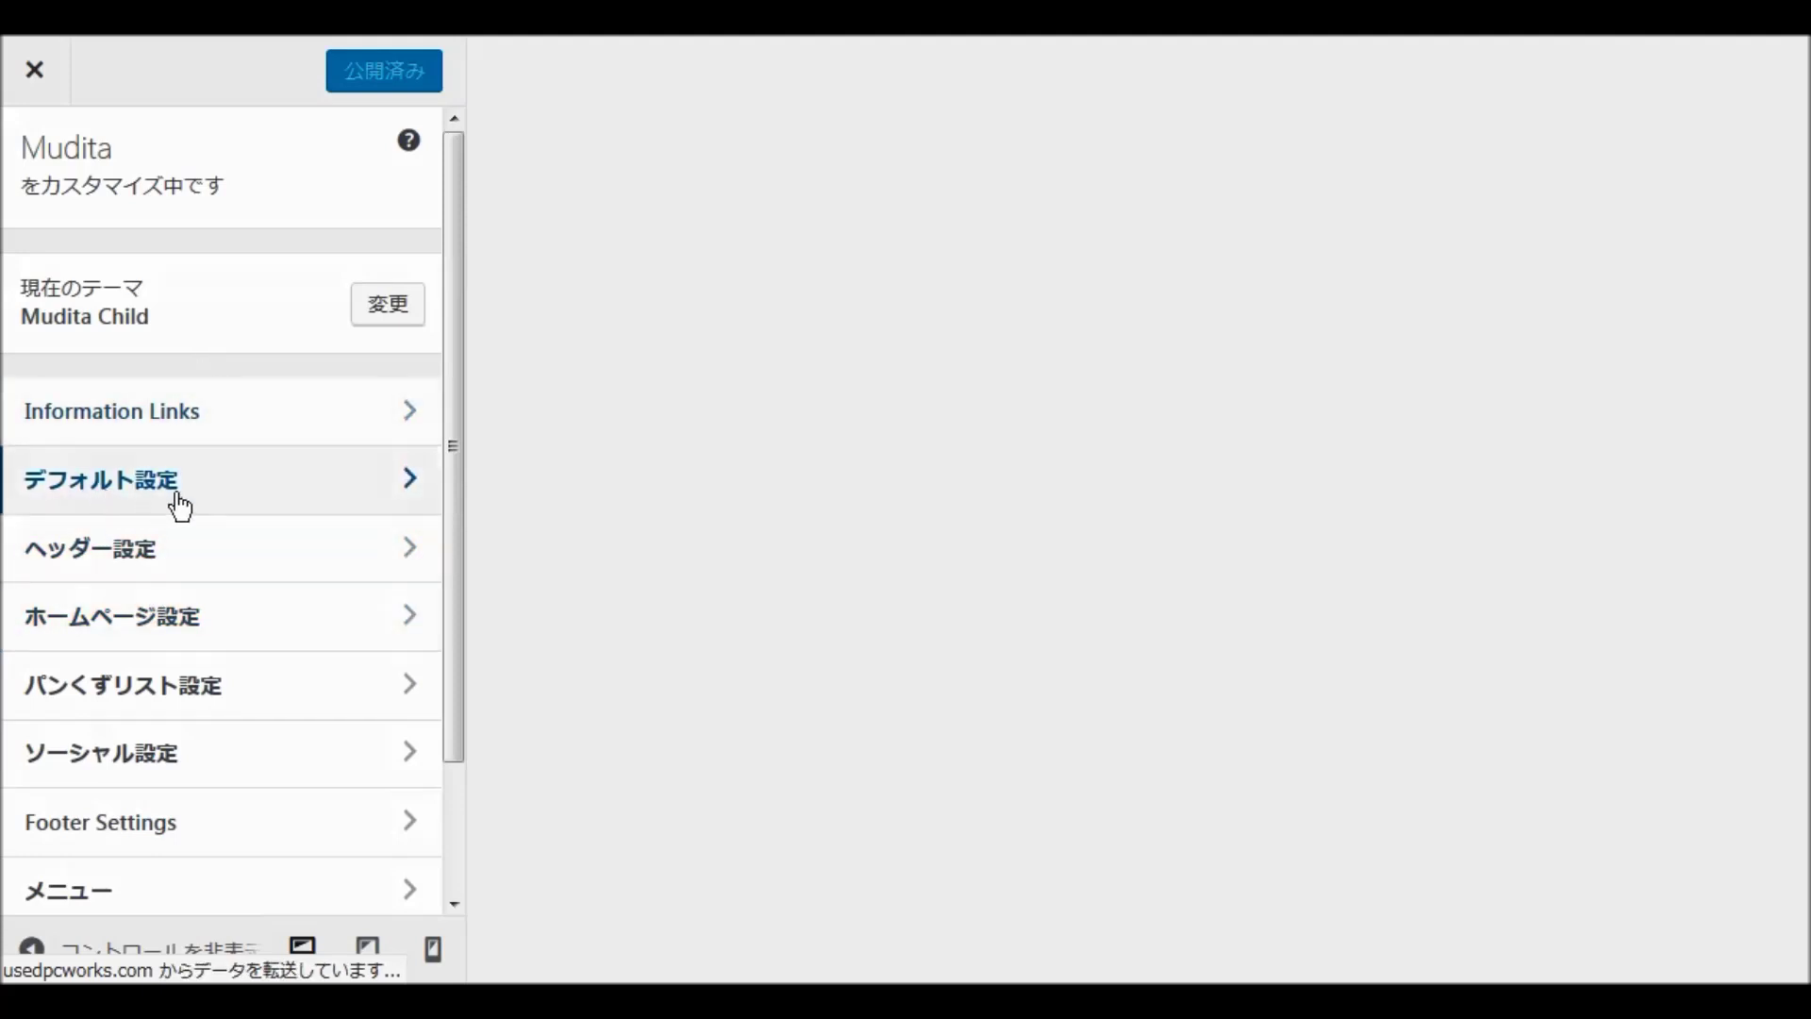
{"action": "scroll", "coordinate": [243, 497], "scroll_direction": "down", "scroll_amount": 2}
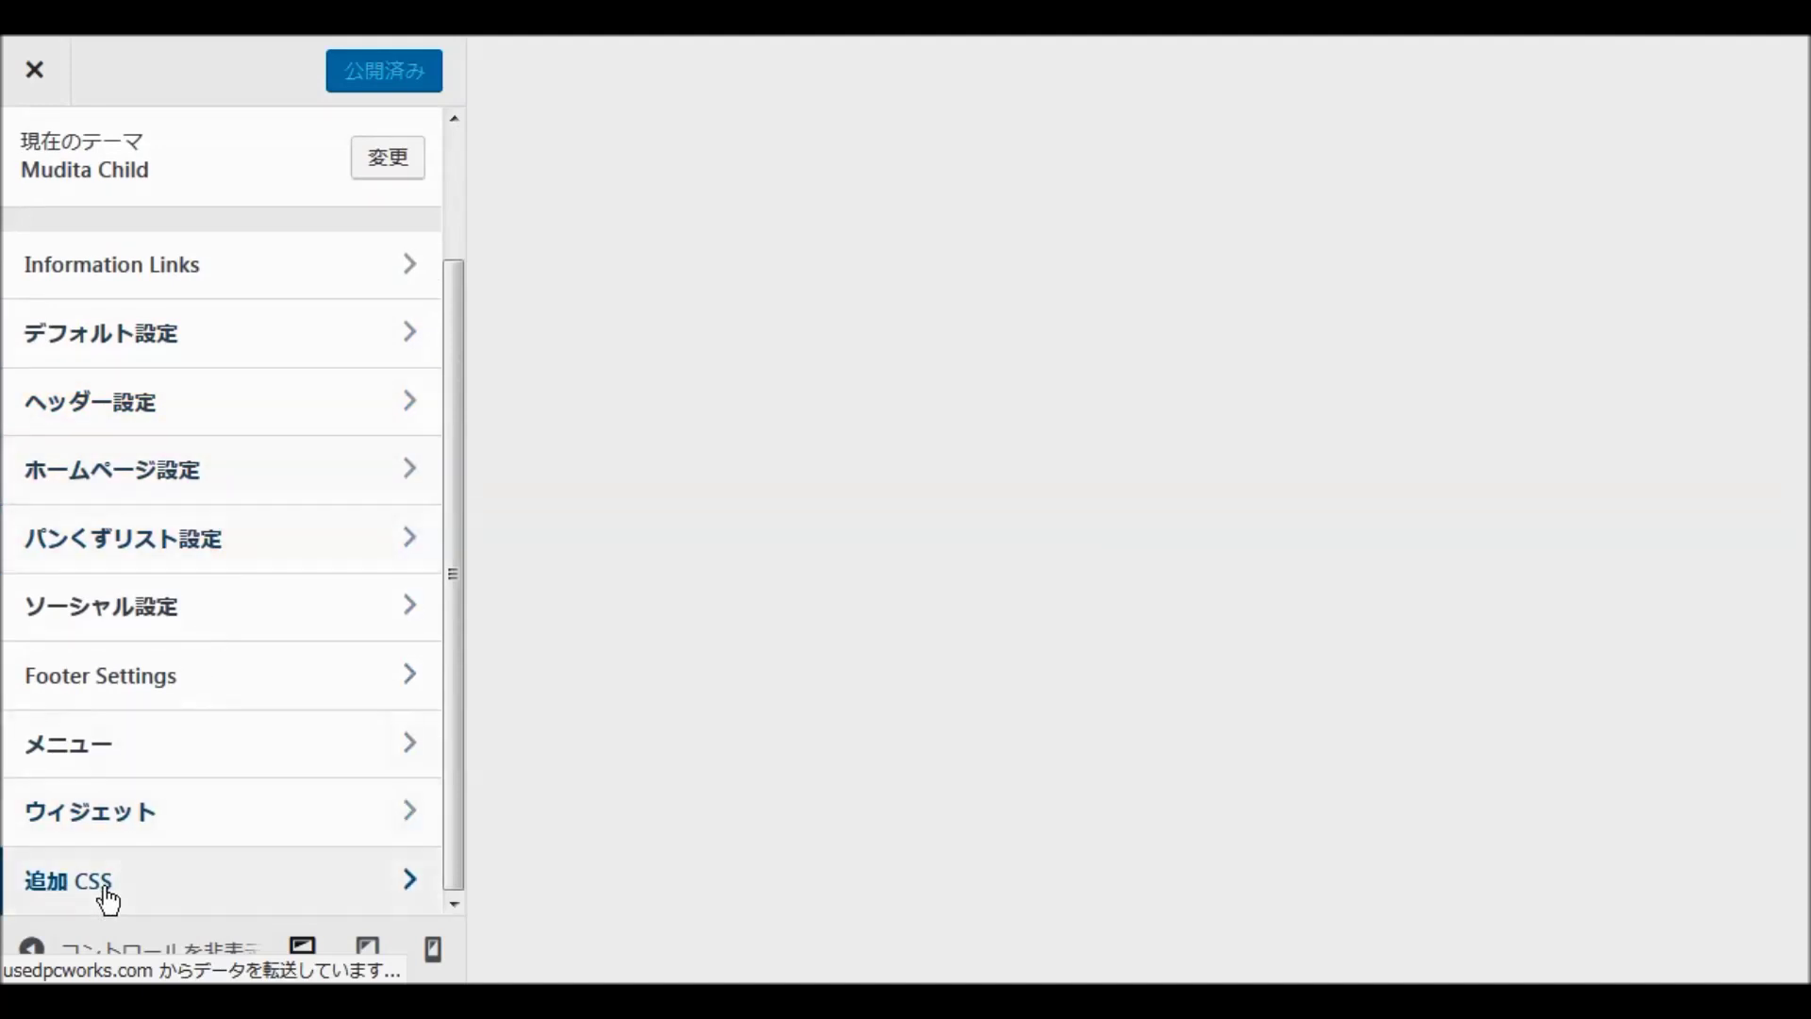
{"action": "scroll", "coordinate": [295, 537], "scroll_direction": "up", "scroll_amount": 2}
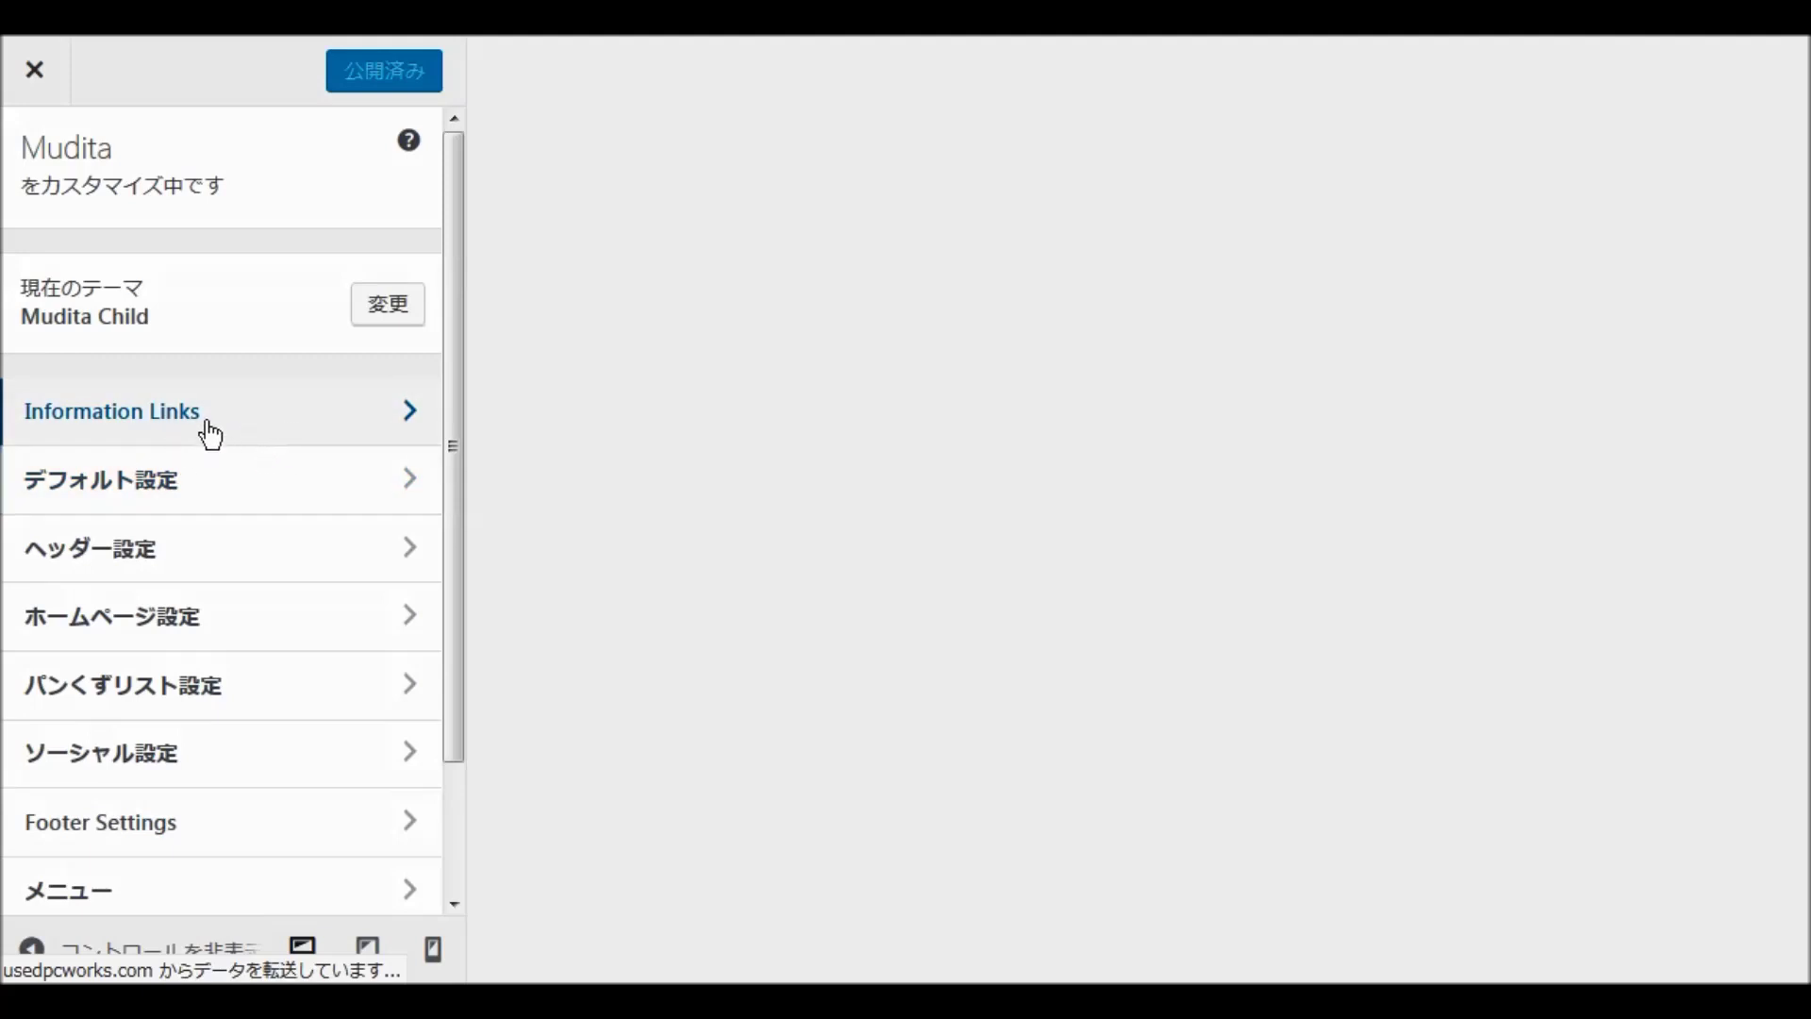
{"action": "scroll", "coordinate": [202, 467], "scroll_direction": "down", "scroll_amount": 2}
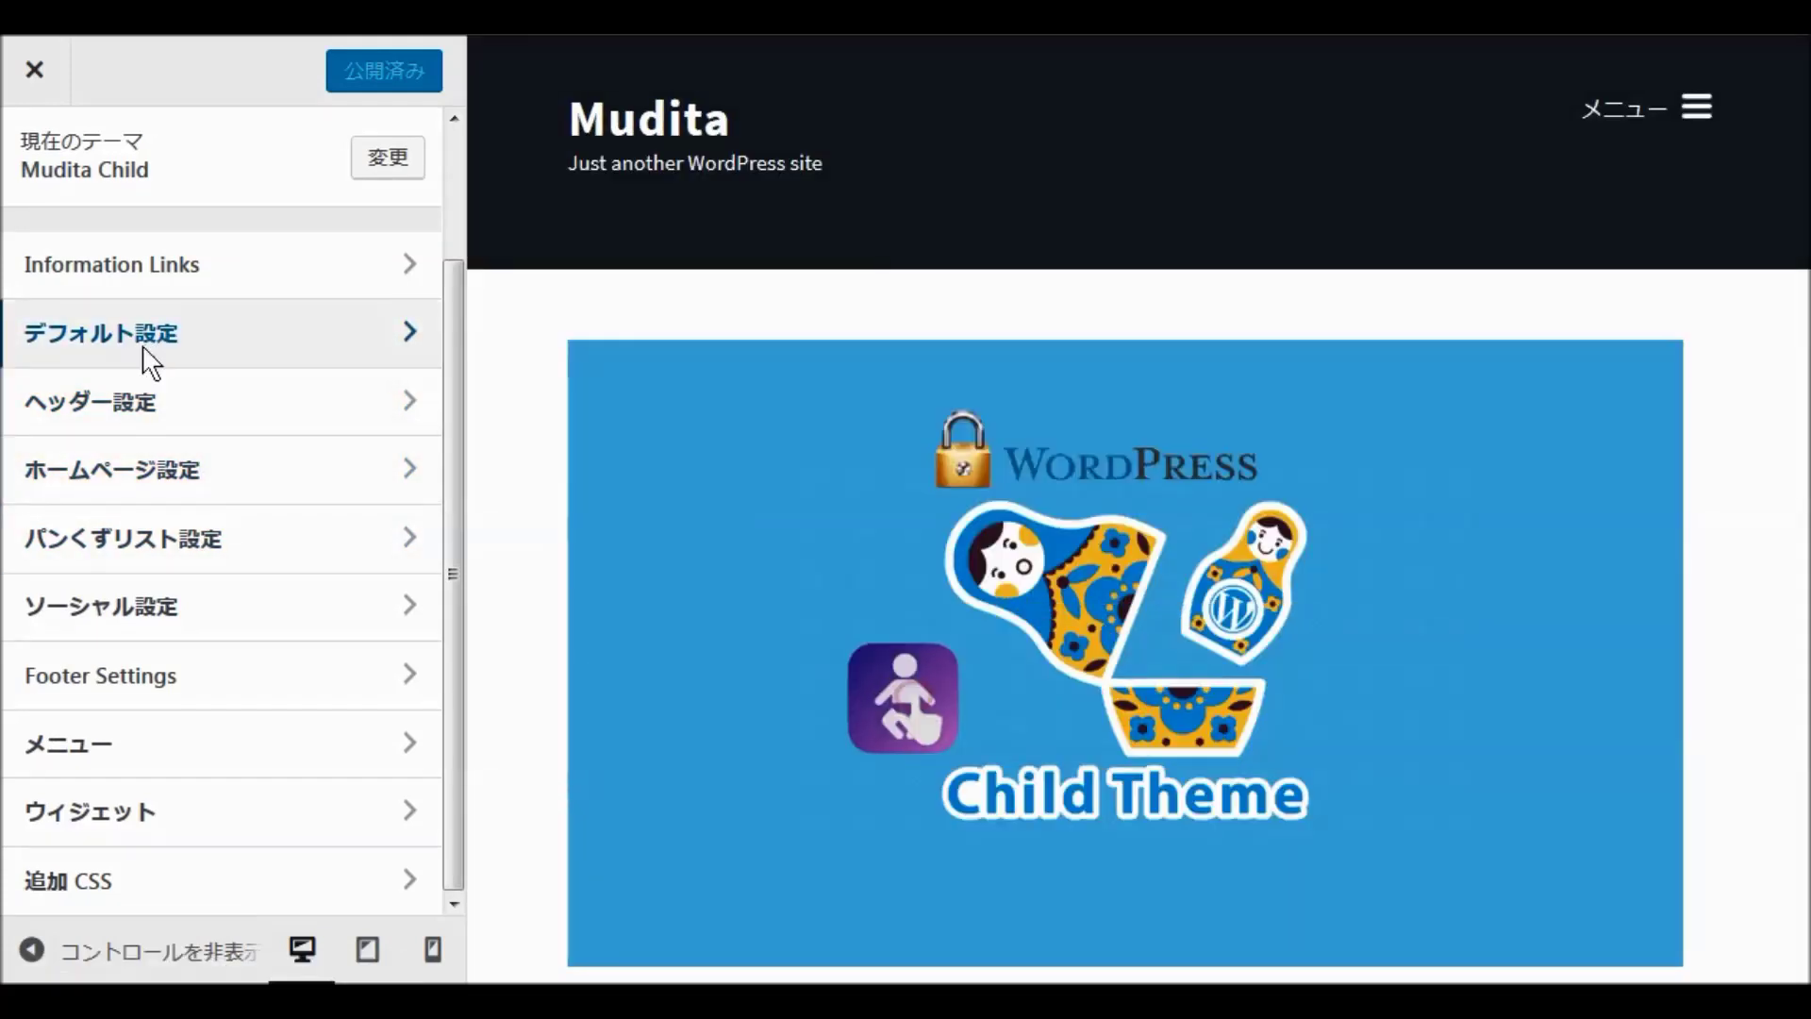
Step: In the default settings' Static Front Page options, set the homepage display to 固定ページ and choose ブログ as the posts page
{"action": "left_click", "coordinate": [144, 357]}
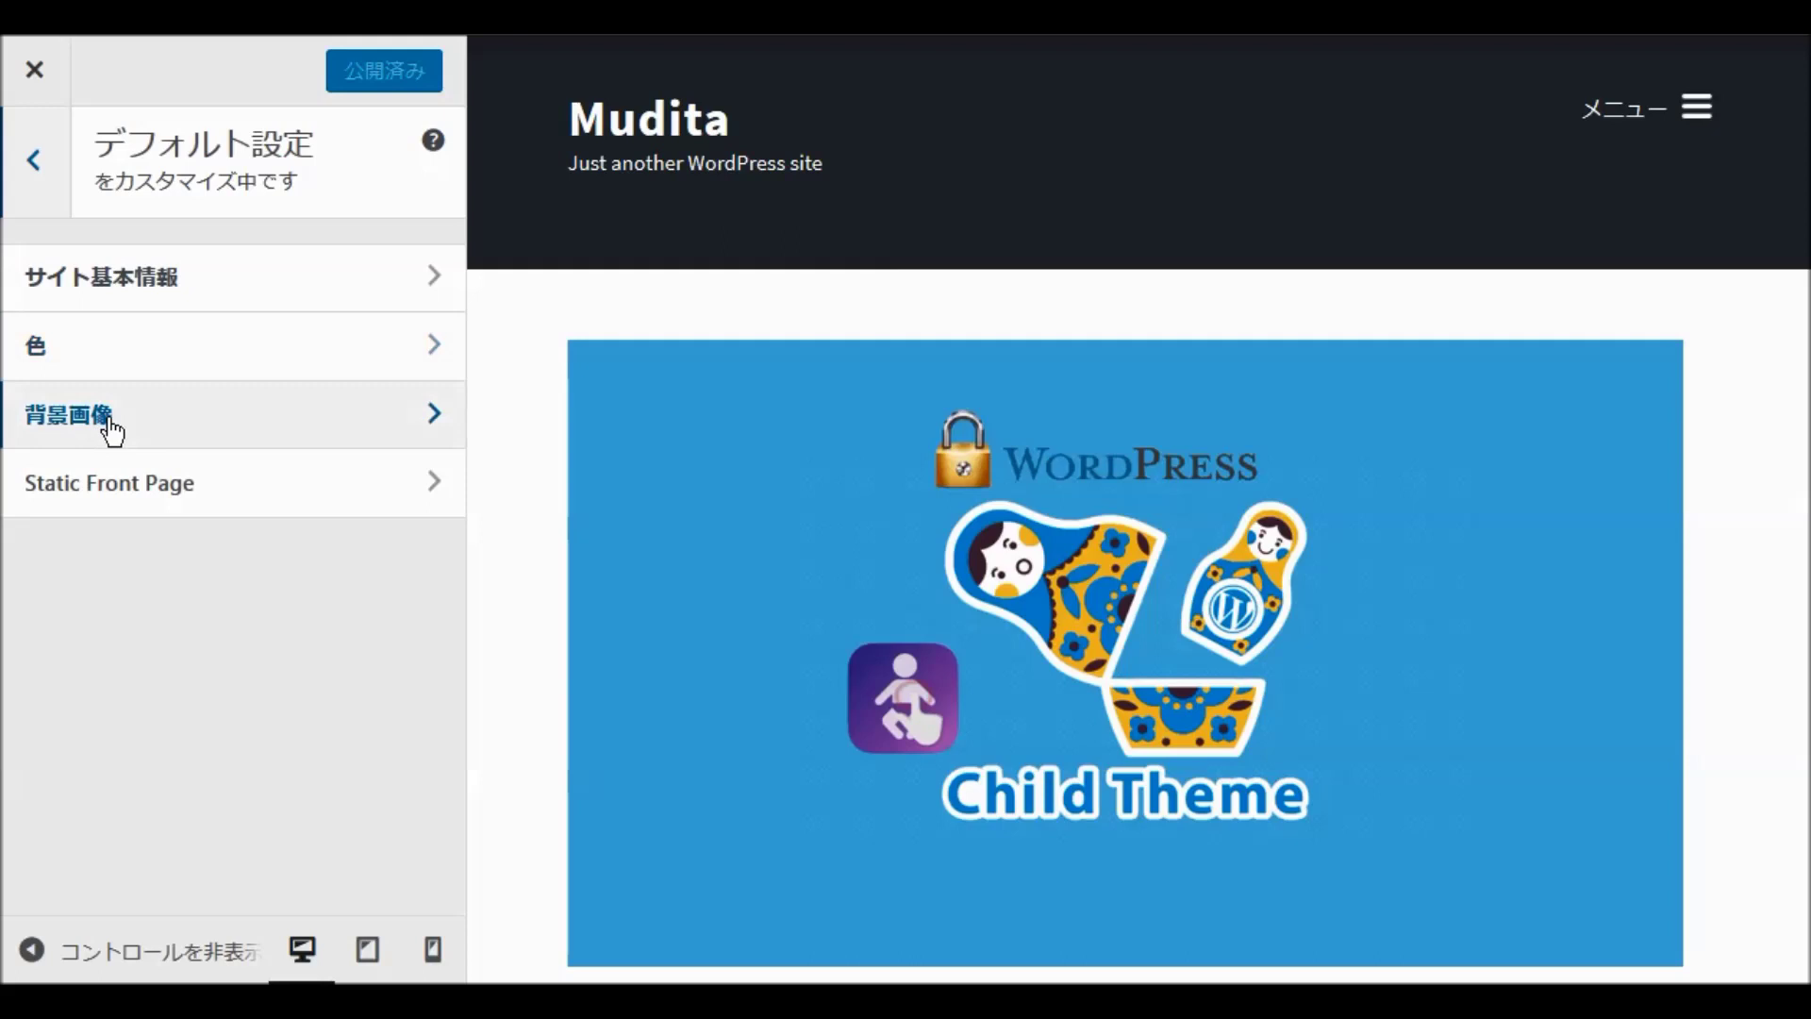
{"action": "left_click", "coordinate": [132, 495]}
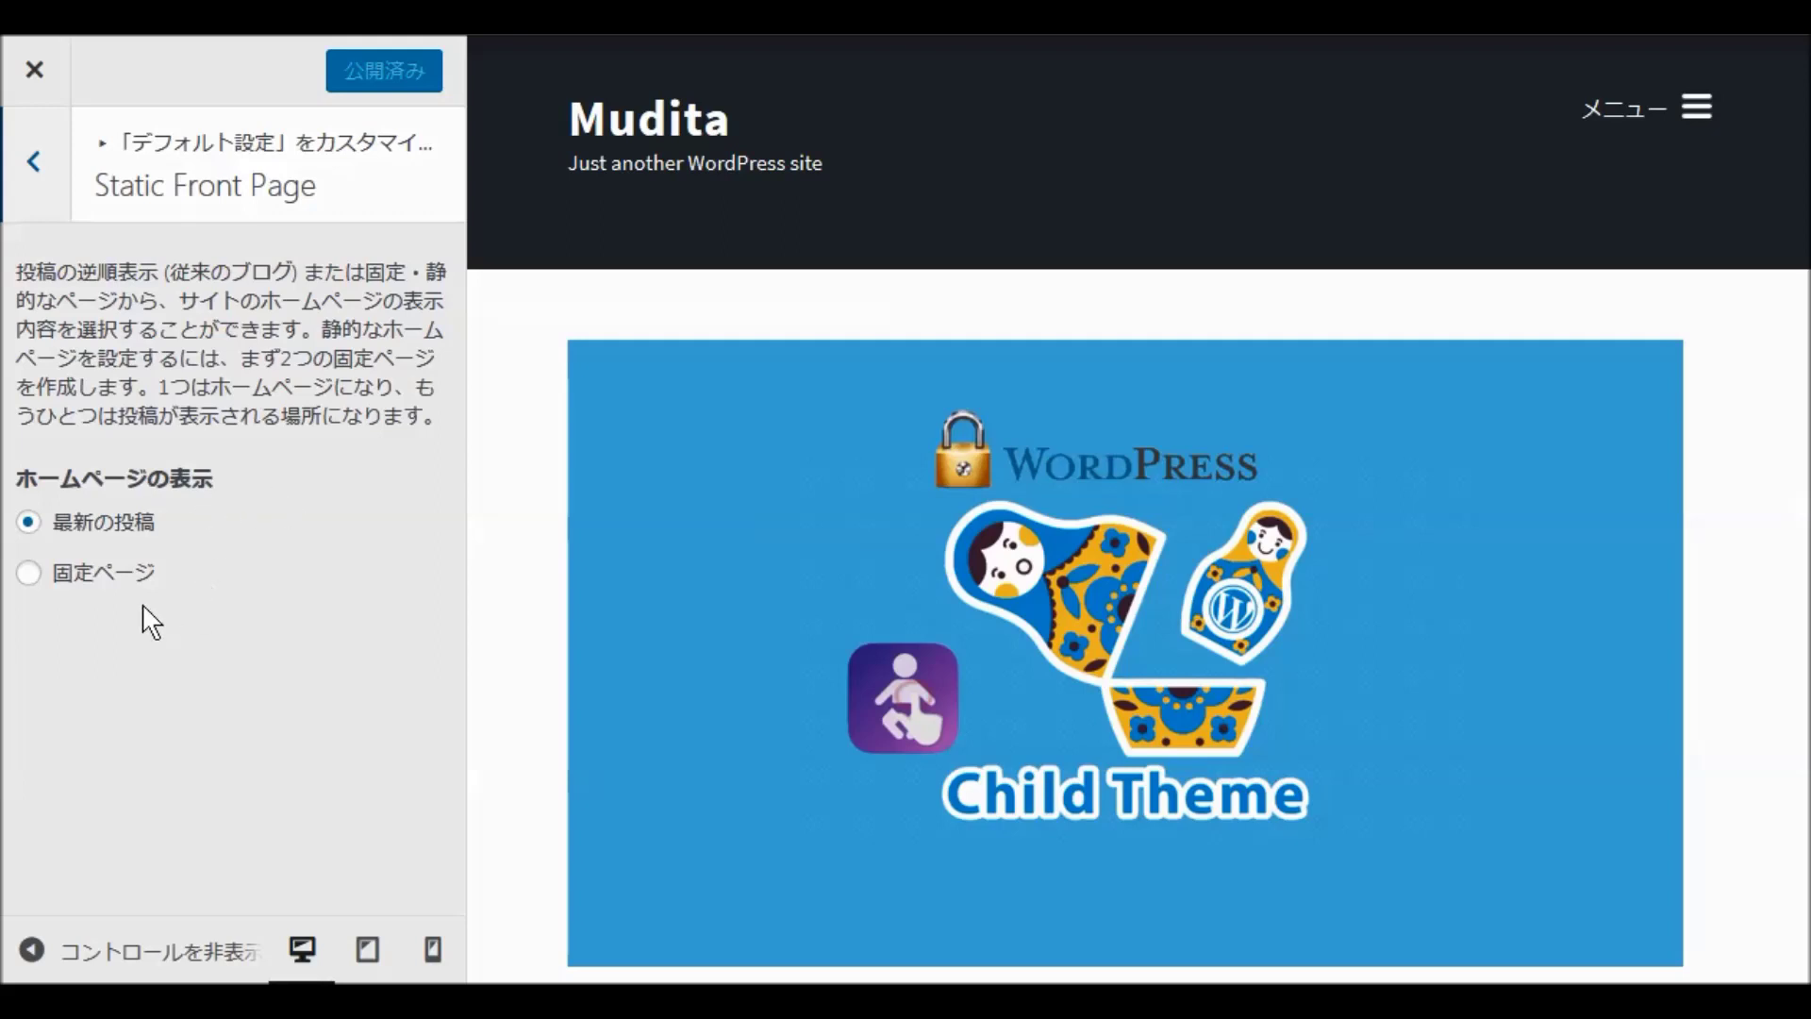
{"action": "left_click", "coordinate": [31, 575]}
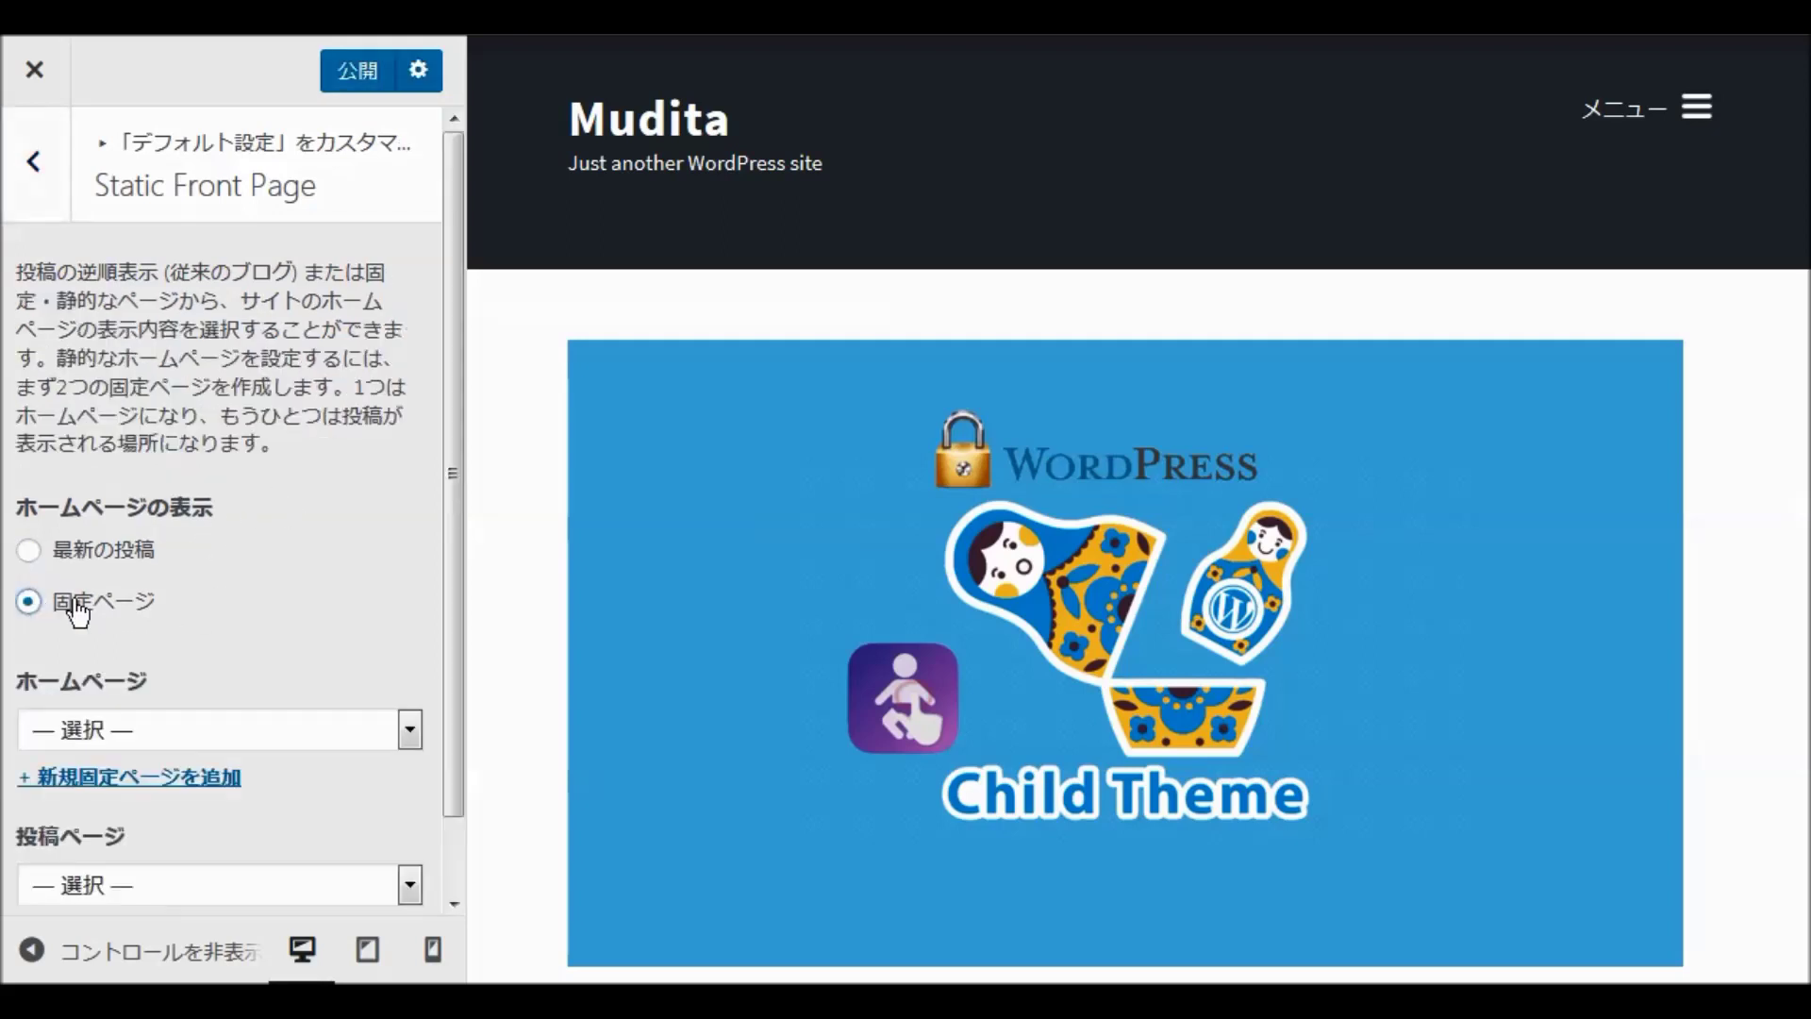
{"action": "scroll", "coordinate": [283, 660], "scroll_direction": "down", "scroll_amount": 1}
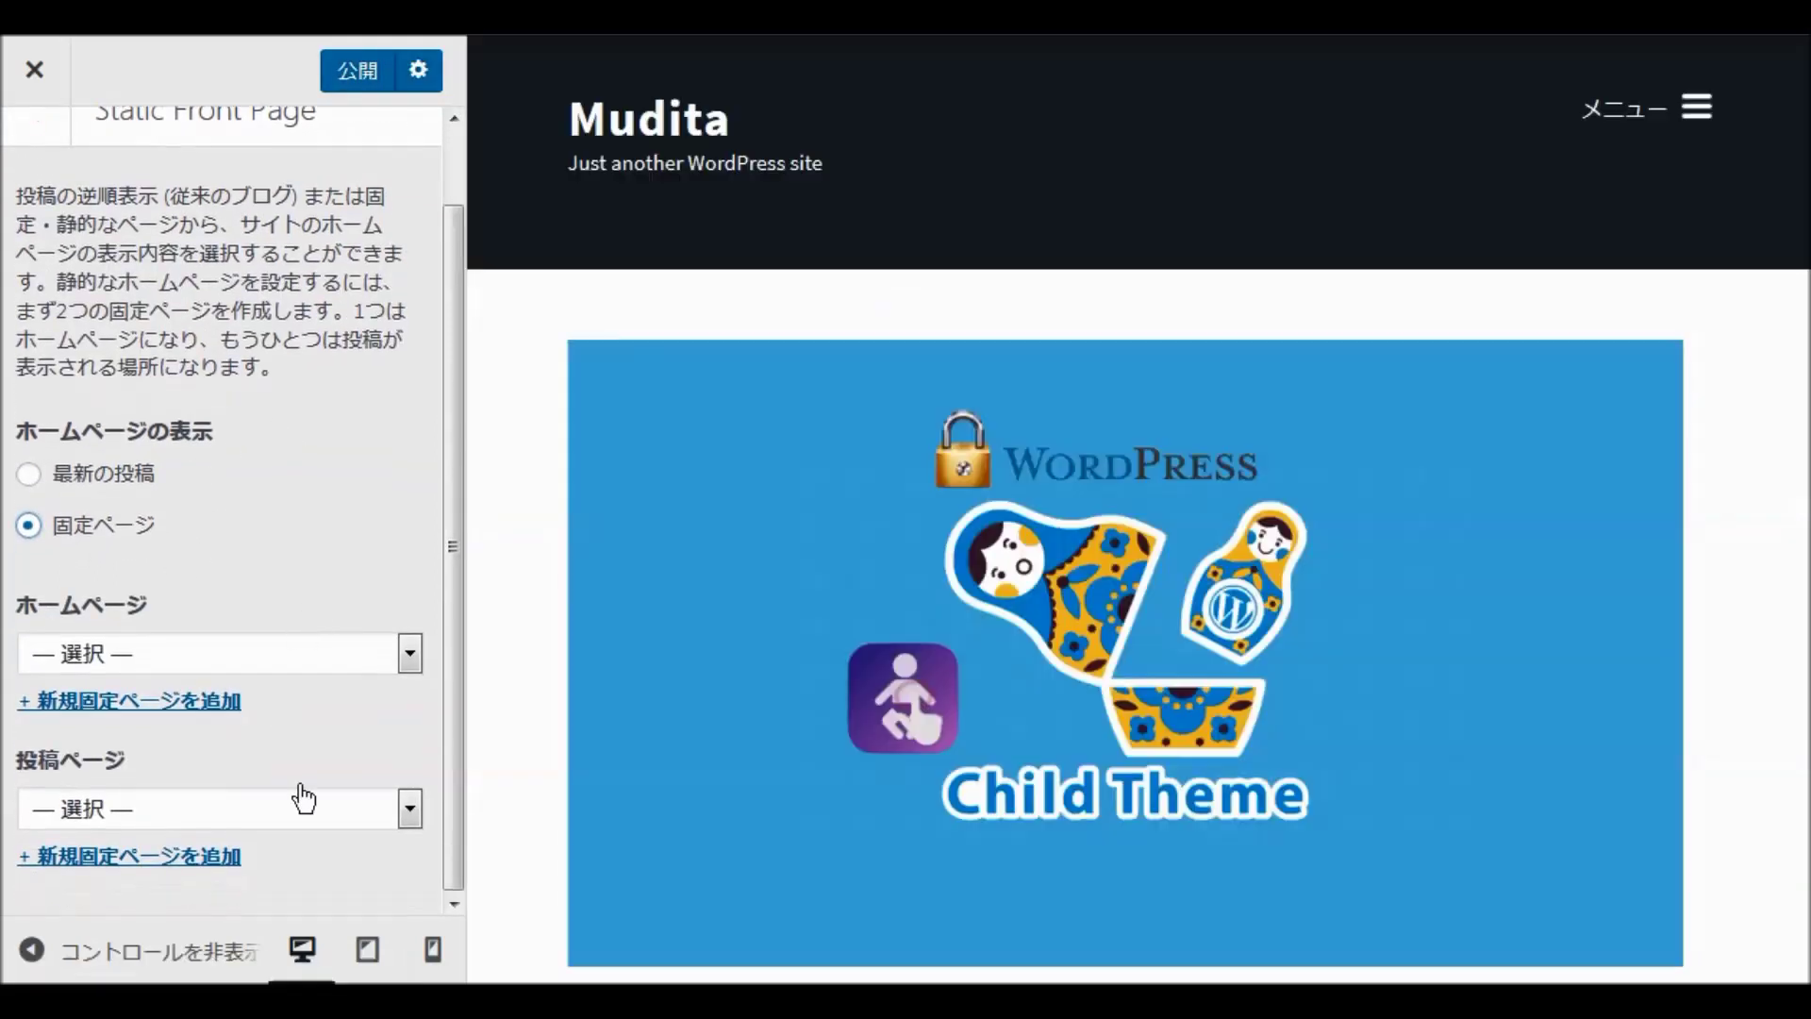
{"action": "left_click", "coordinate": [407, 804]}
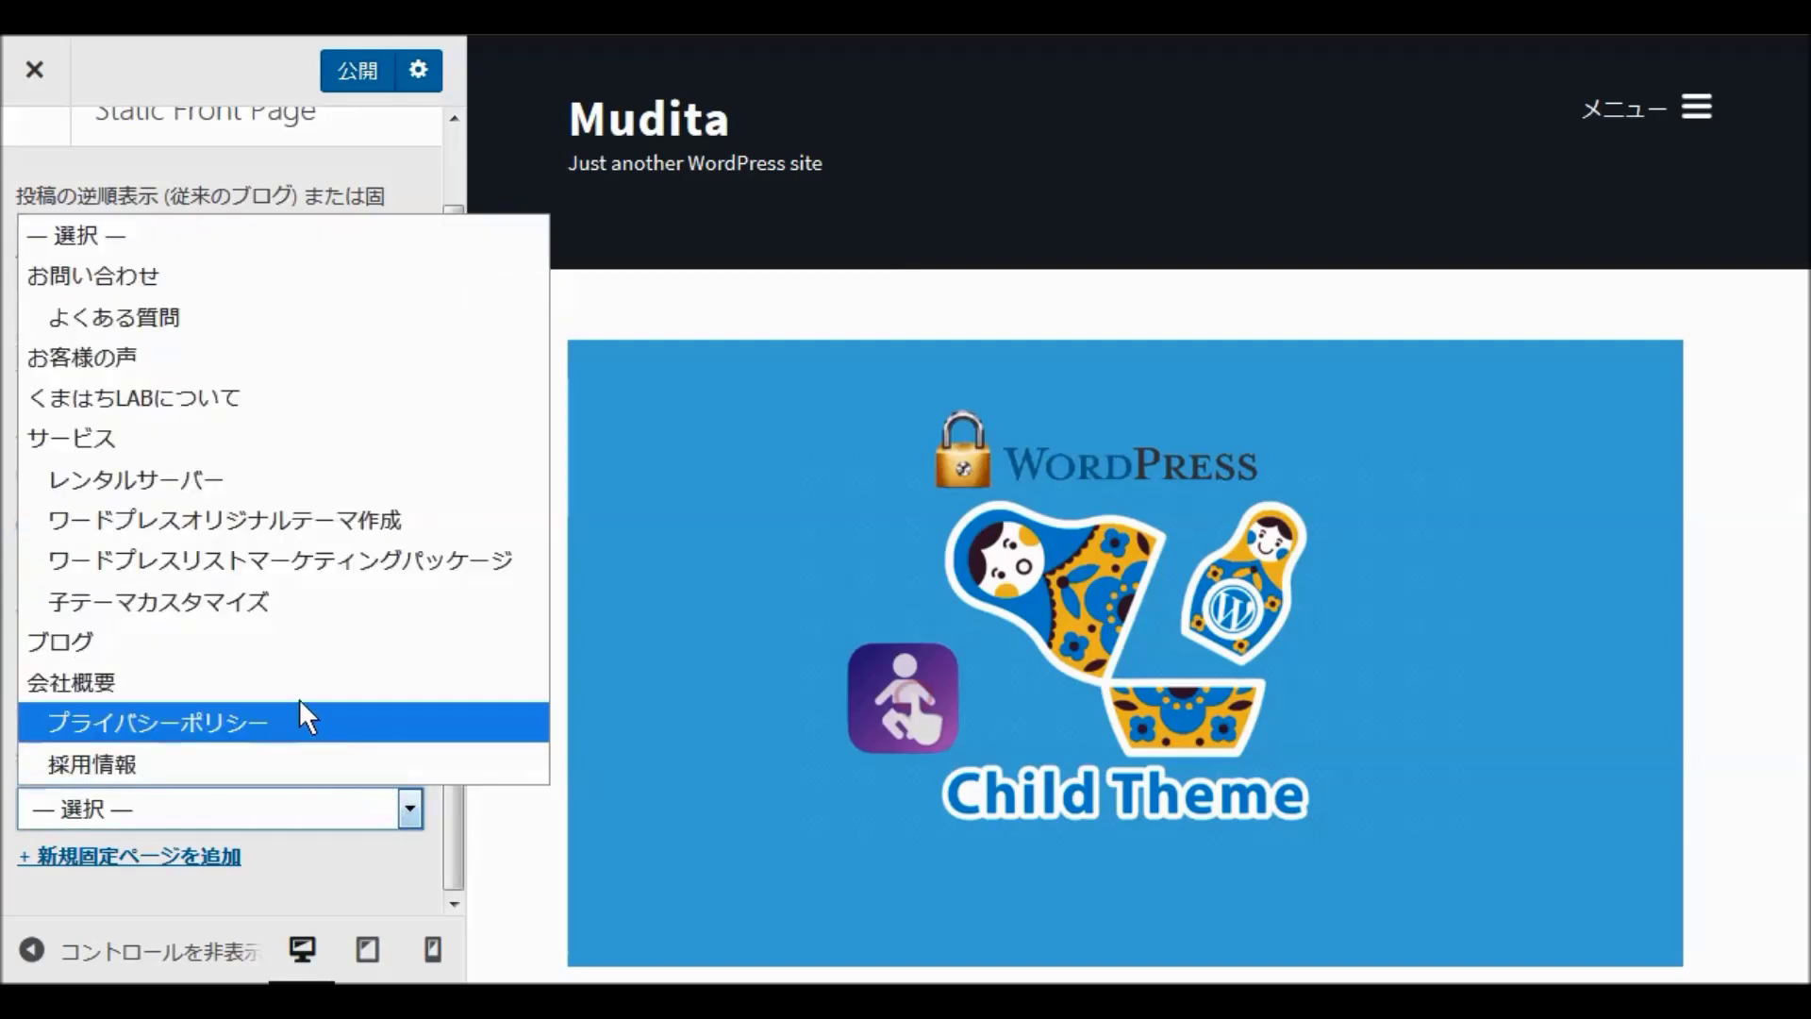
{"action": "left_click", "coordinate": [310, 643]}
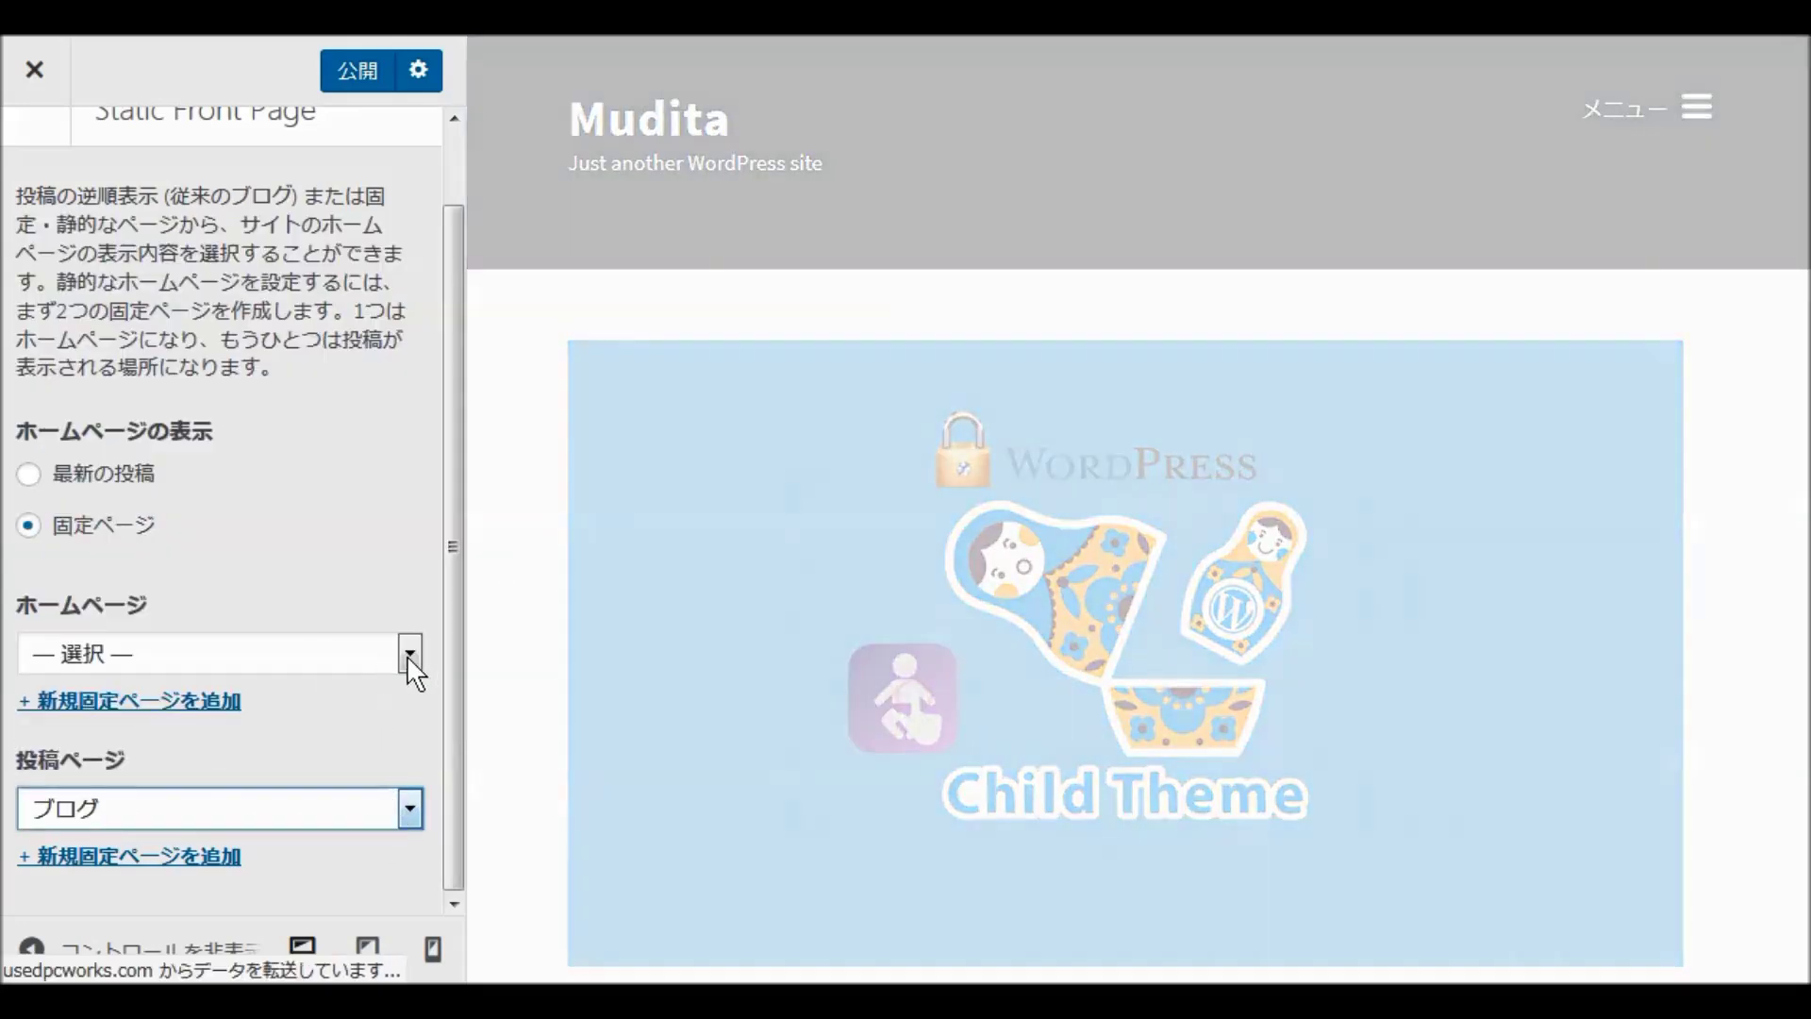
Step: Assign くまはちLABについて as the static homepage, publish the change, and exit the theme customizer
{"action": "left_click", "coordinate": [407, 655]}
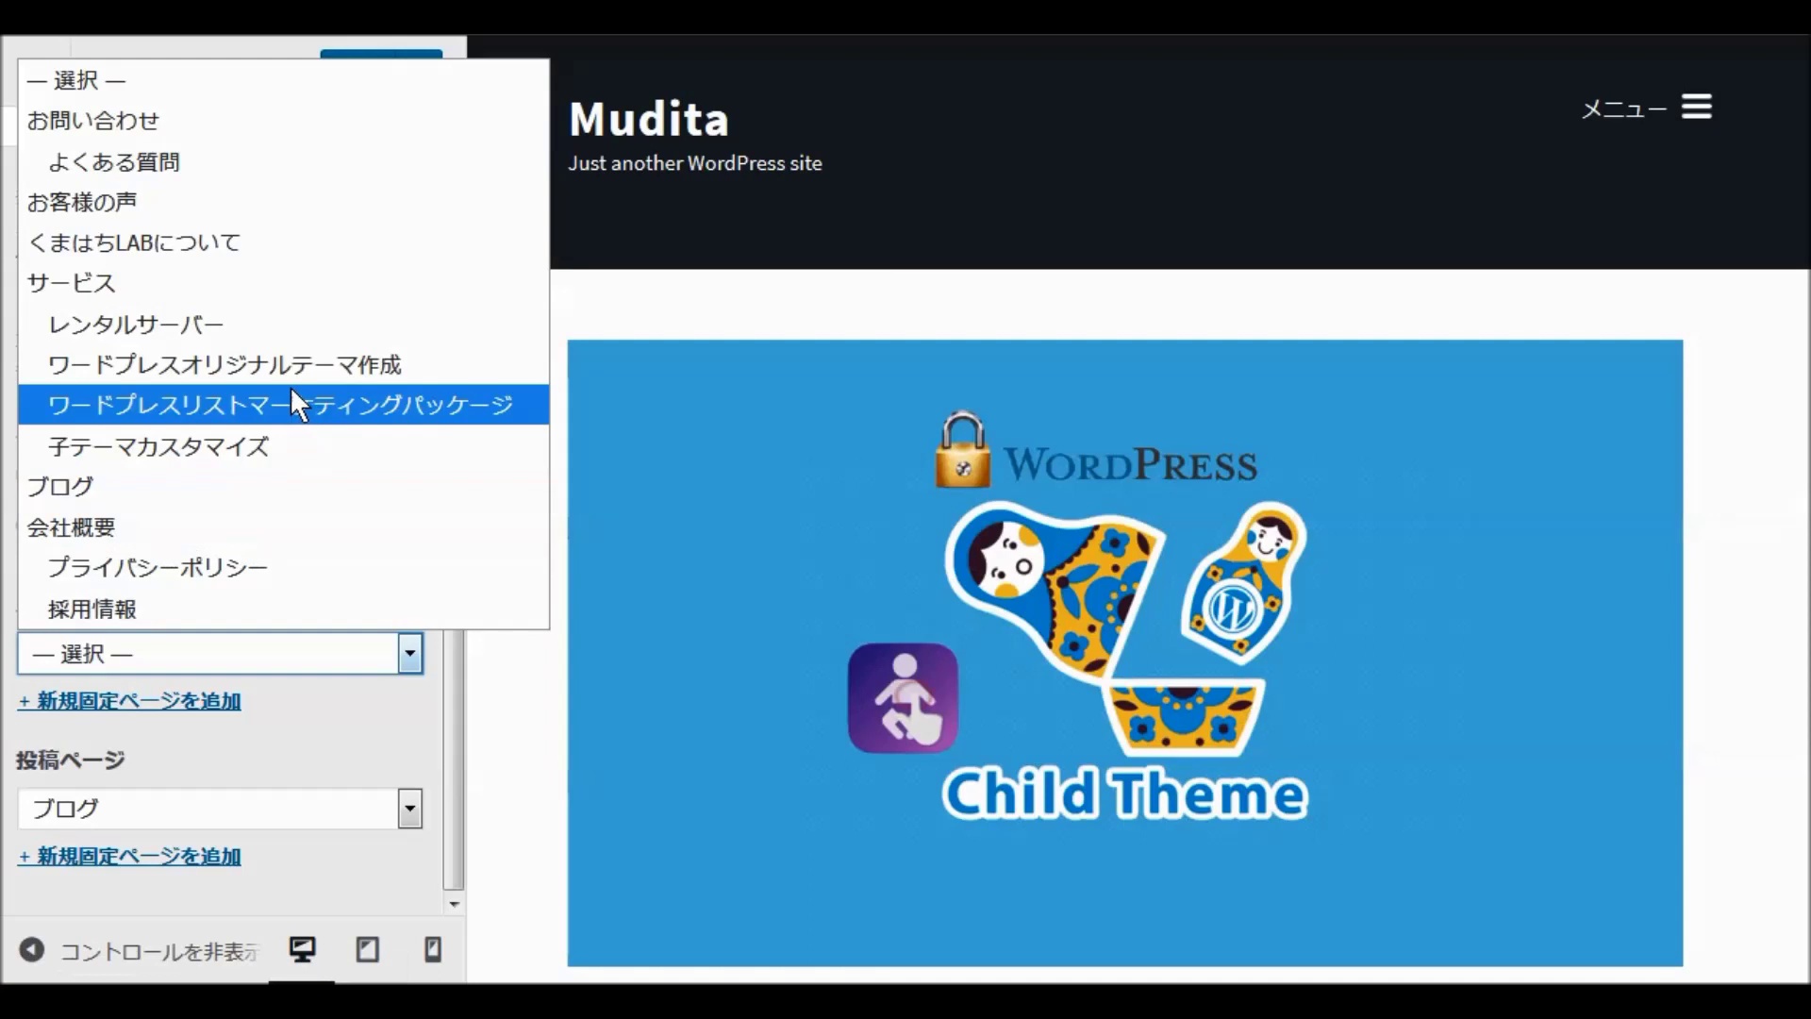
{"action": "left_click", "coordinate": [264, 270]}
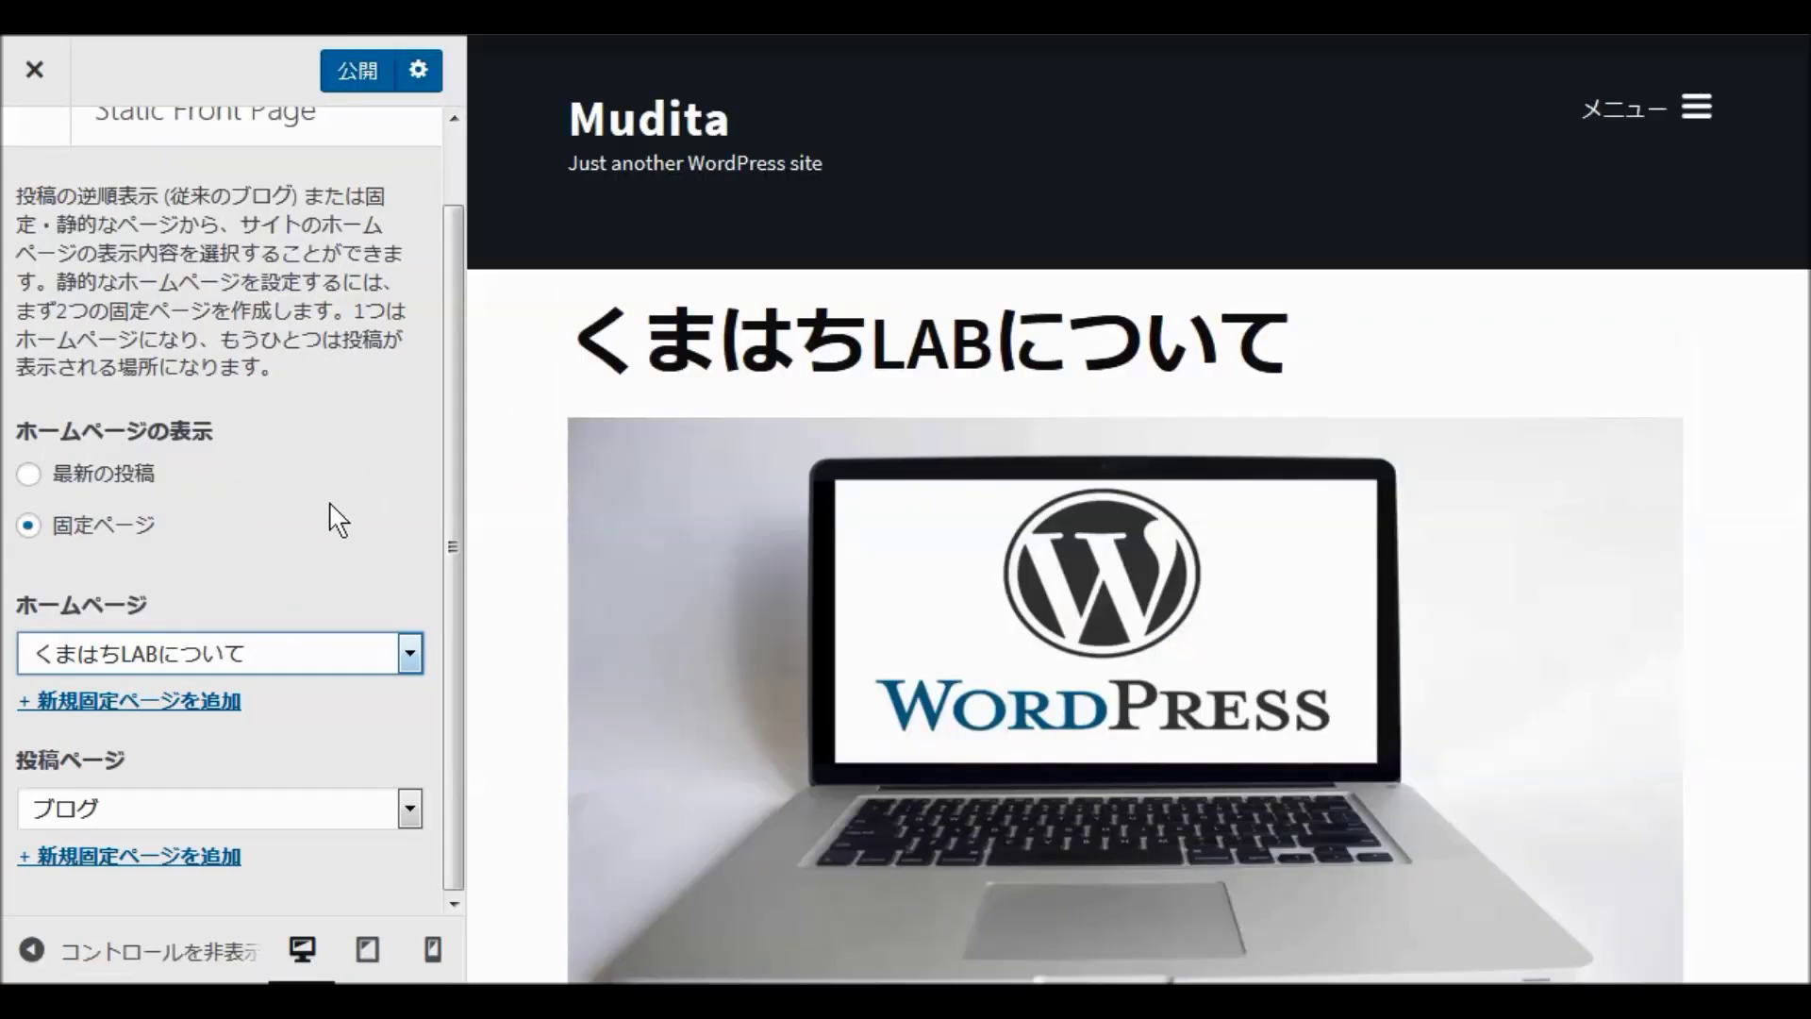
{"action": "left_click", "coordinate": [364, 74]}
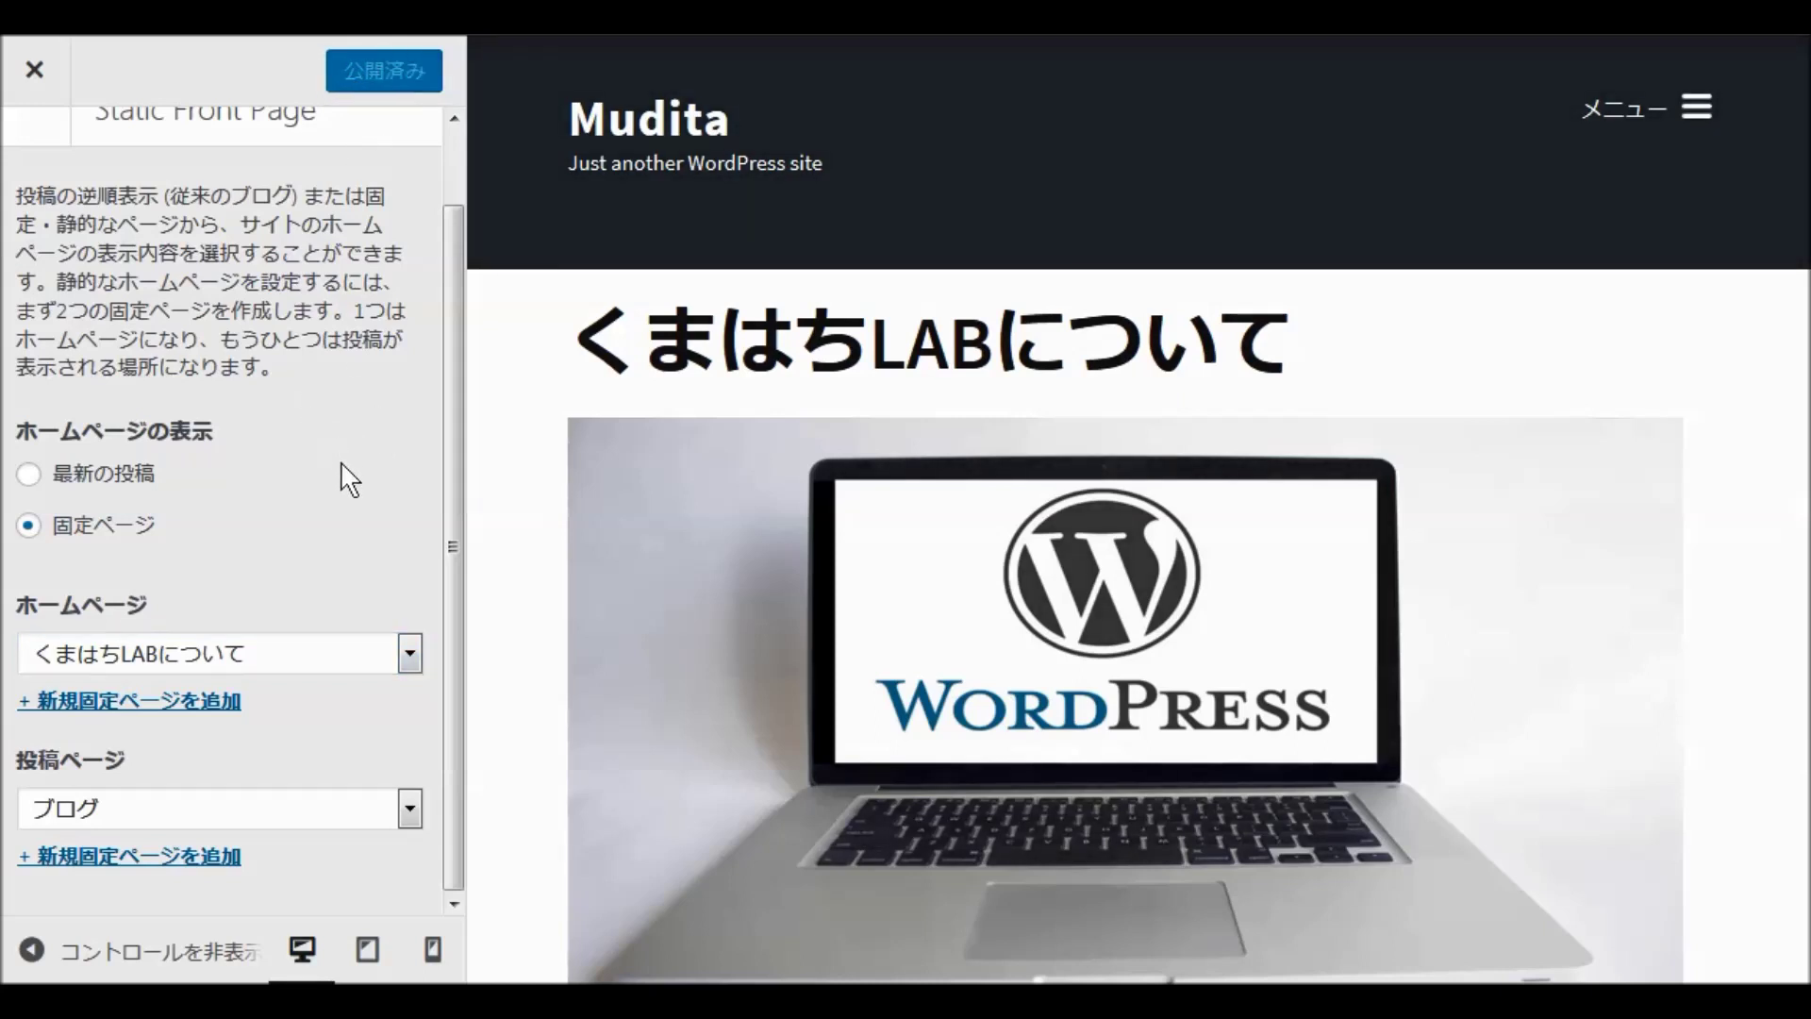
{"action": "scroll", "coordinate": [344, 513], "scroll_direction": "up", "scroll_amount": 1}
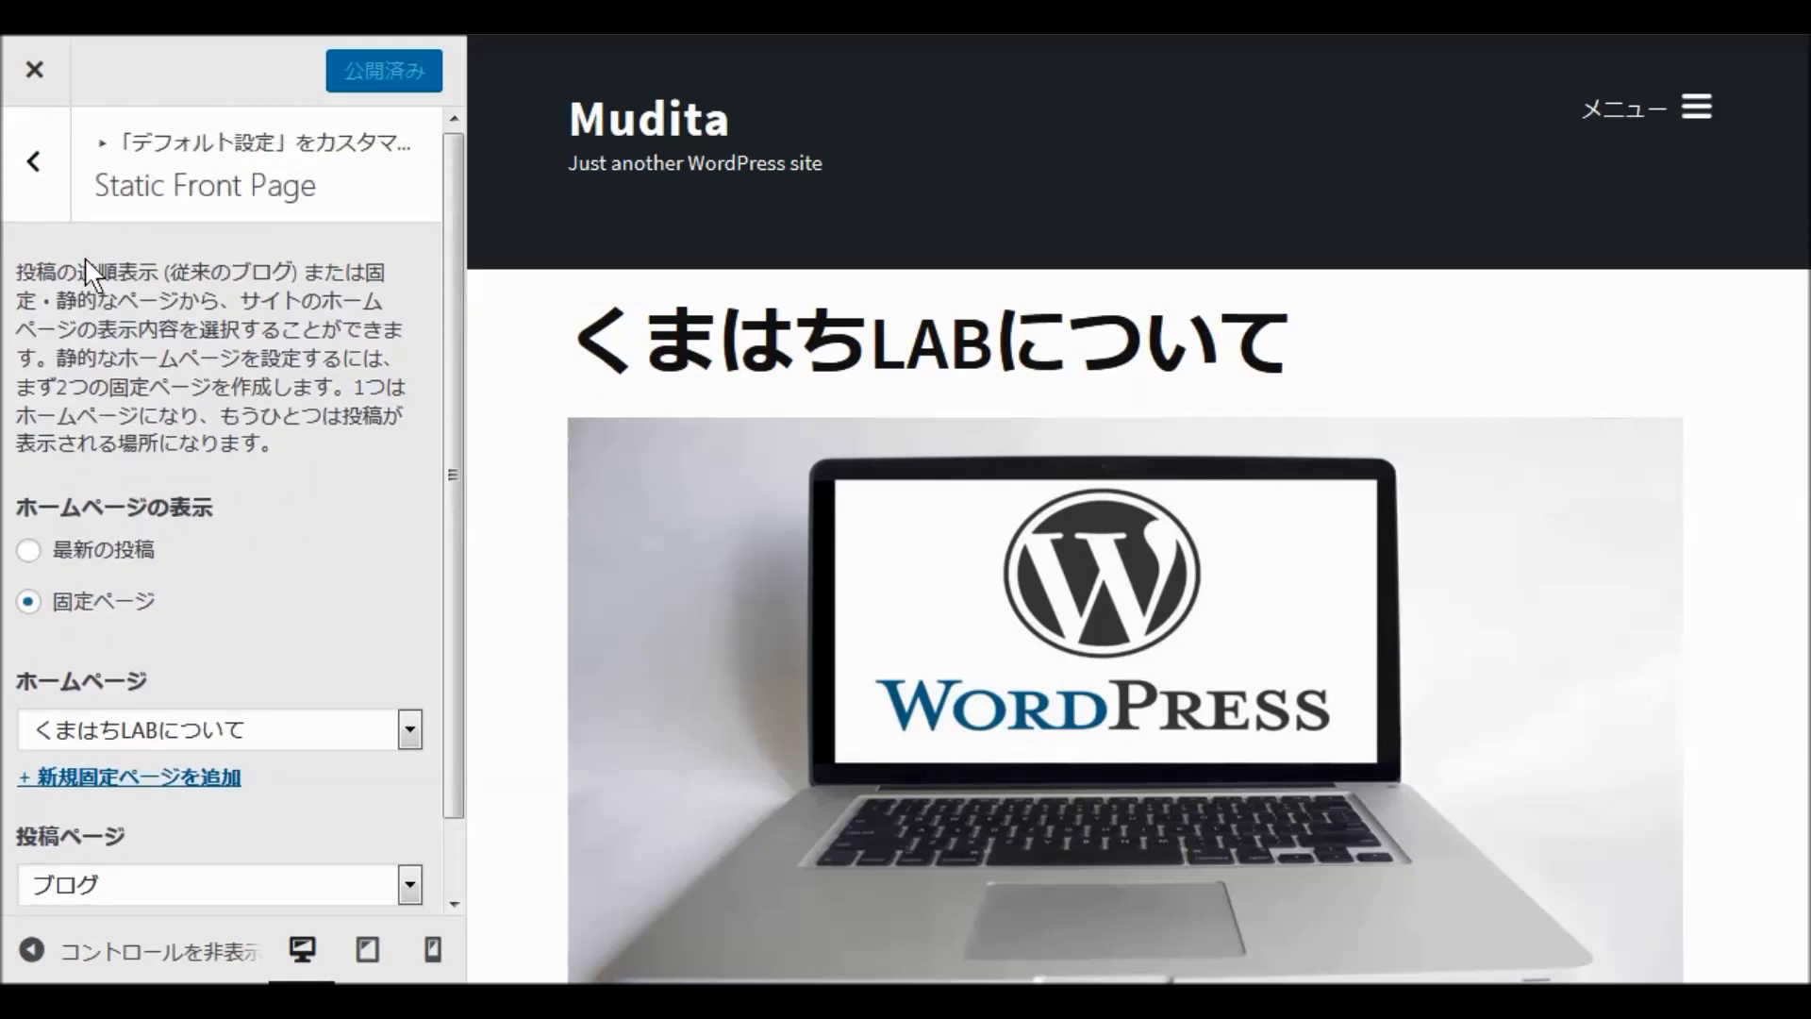
{"action": "left_click", "coordinate": [33, 162]}
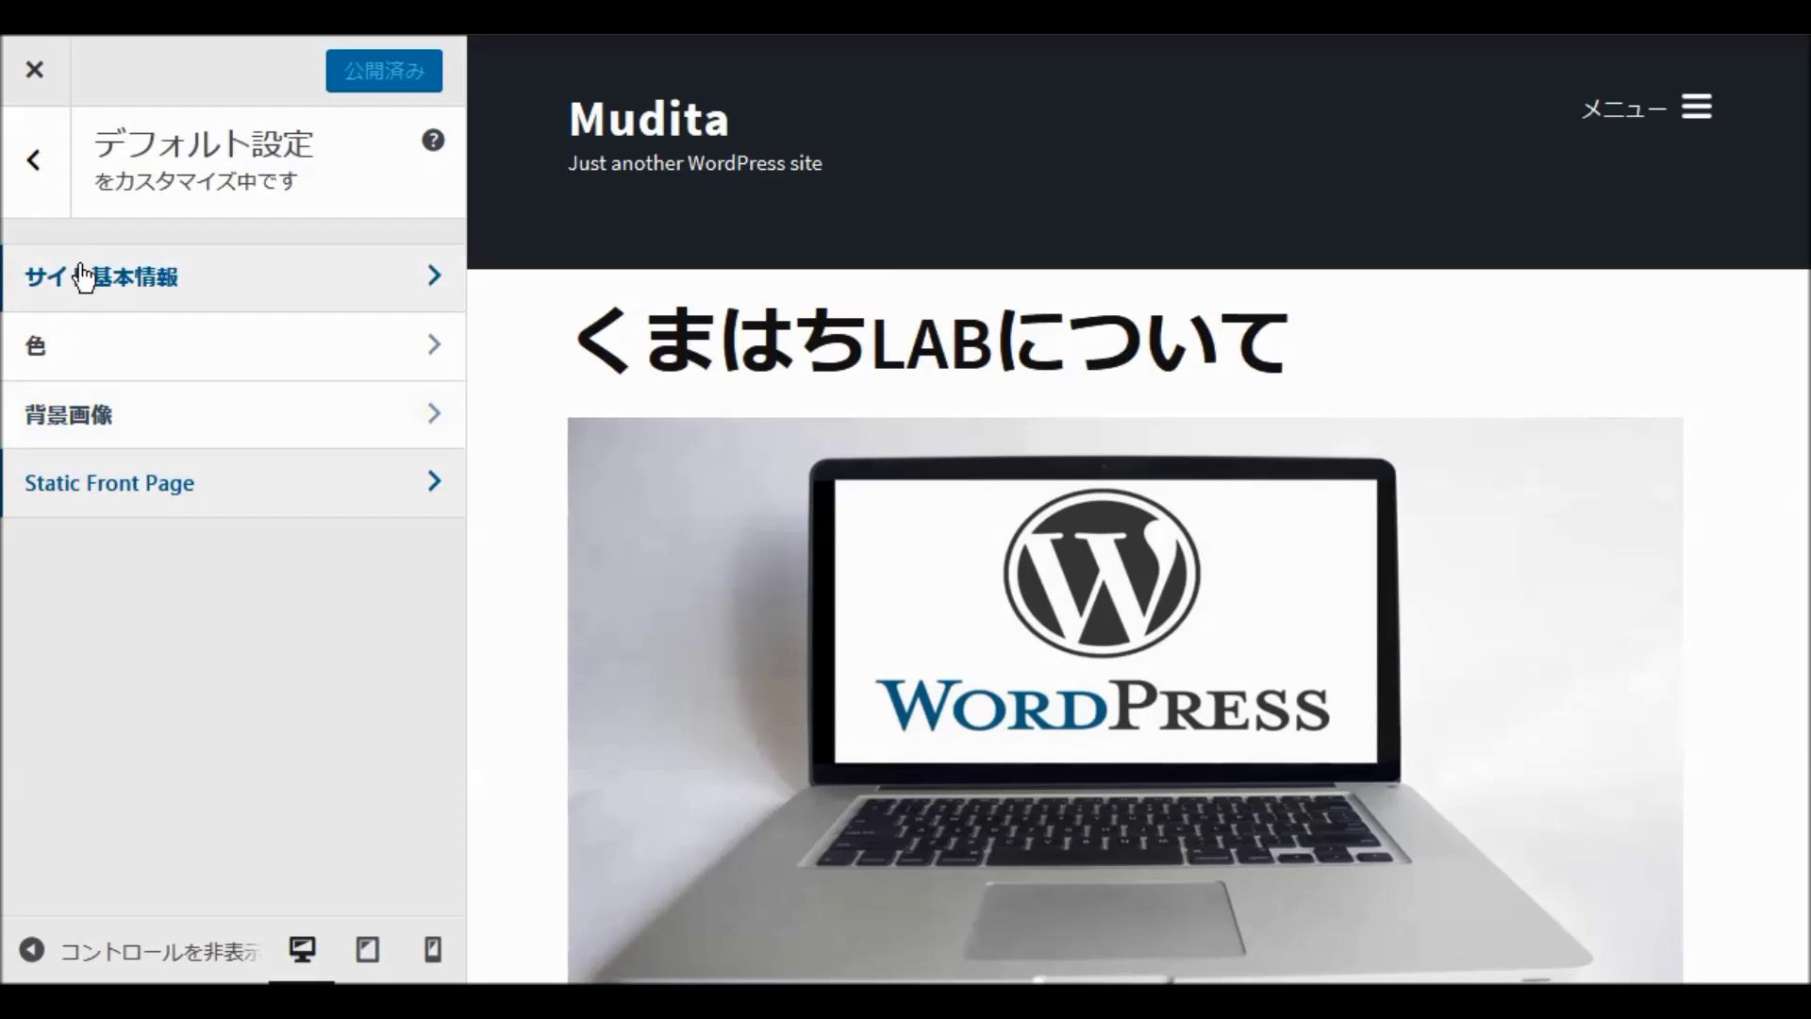
{"action": "left_click", "coordinate": [35, 167]}
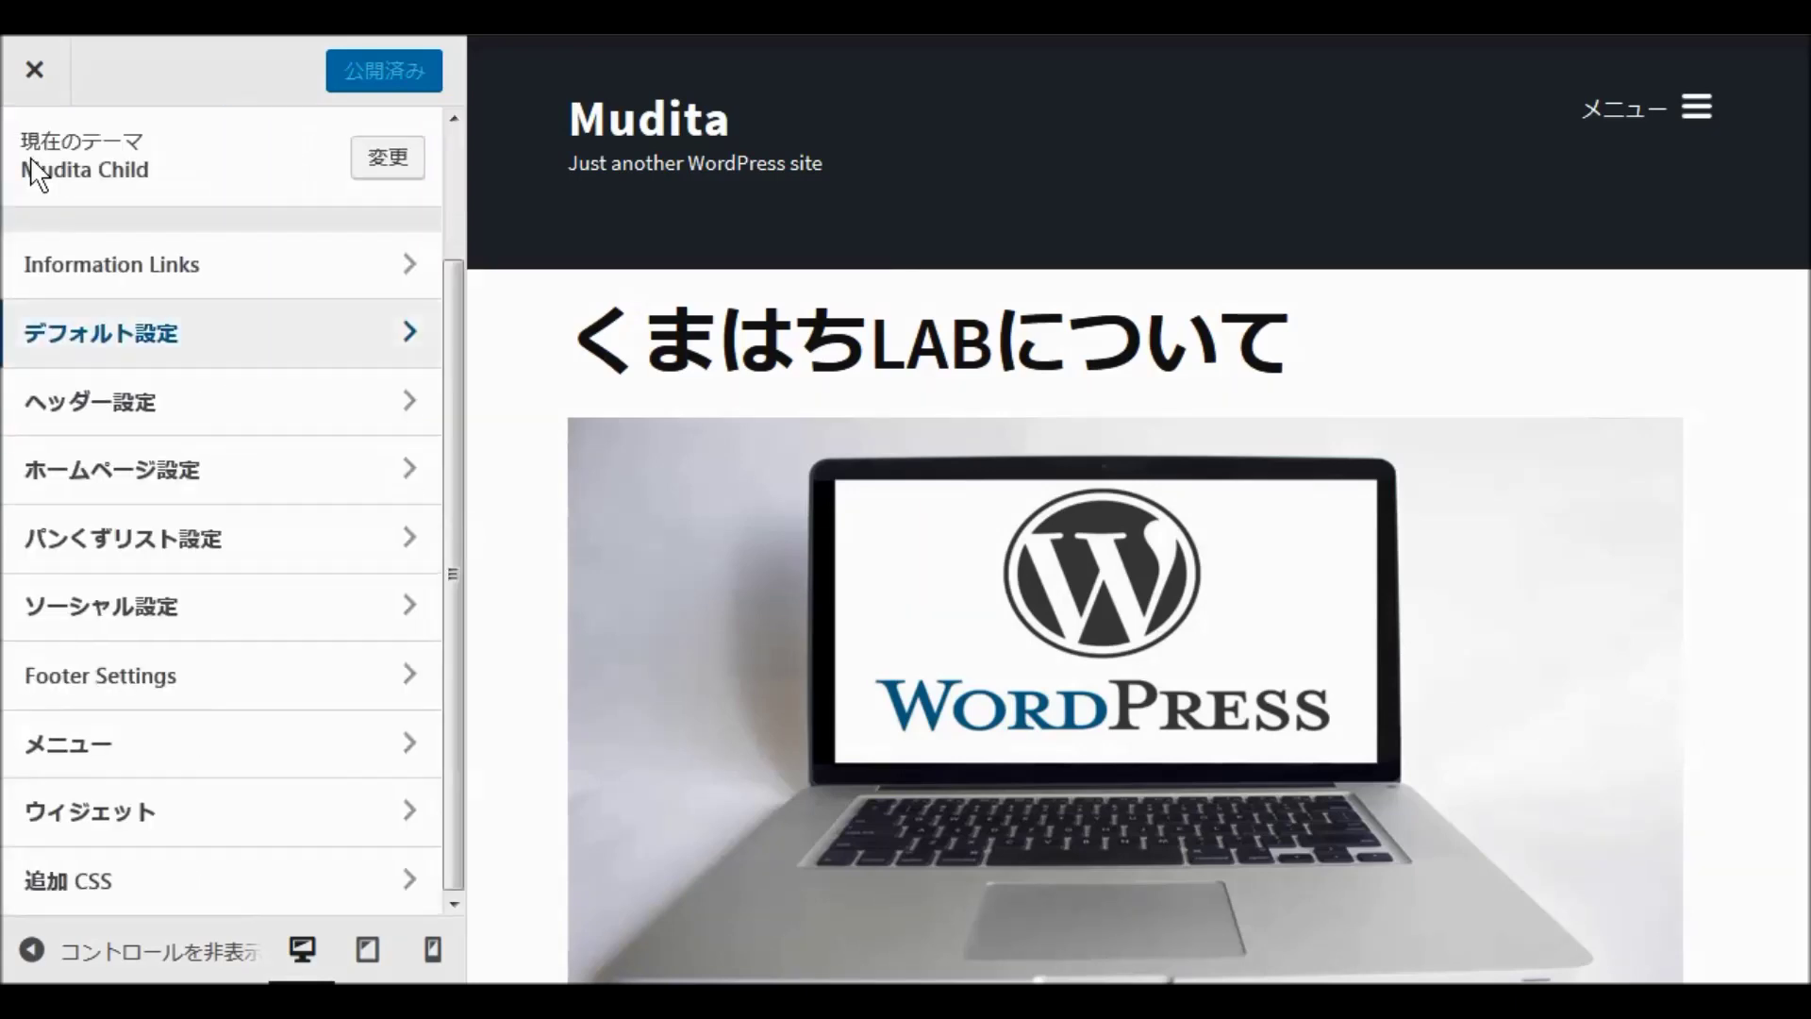
{"action": "left_click", "coordinate": [36, 77]}
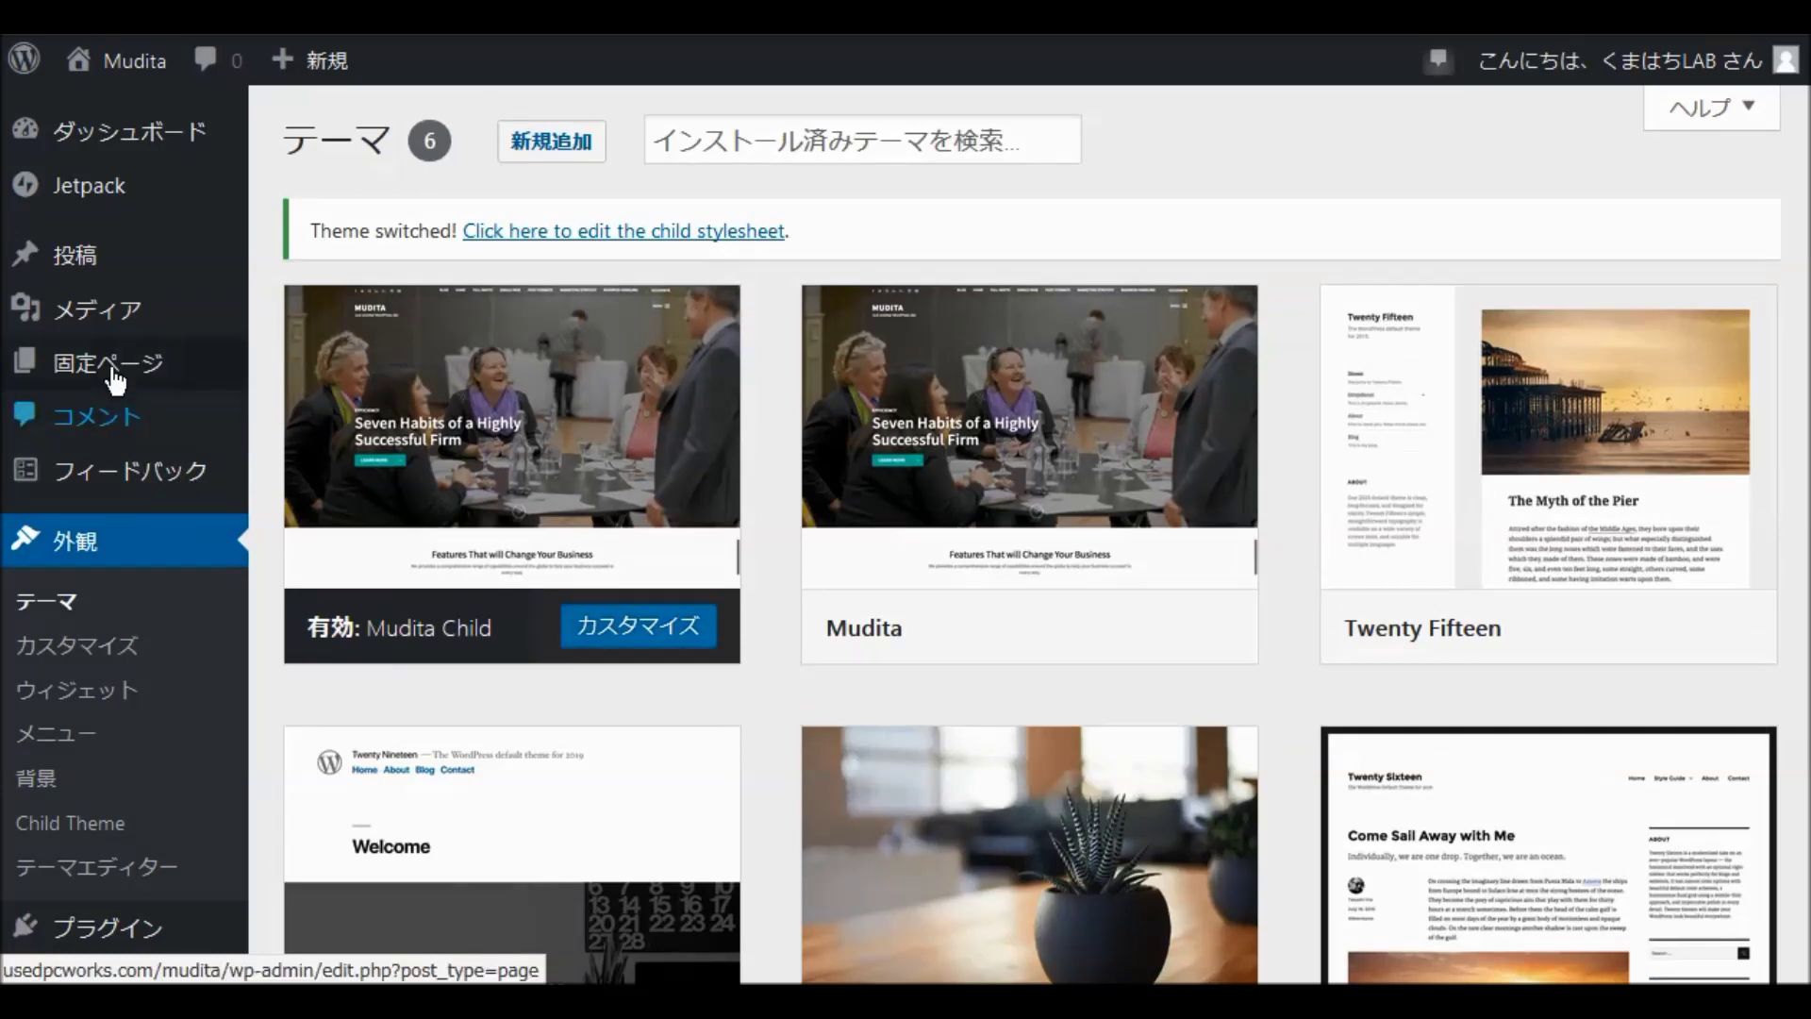
Step: Edit the くまはちLABについて page to use the Home Page template, and update the page
{"action": "mouse_move", "coordinate": [113, 381]}
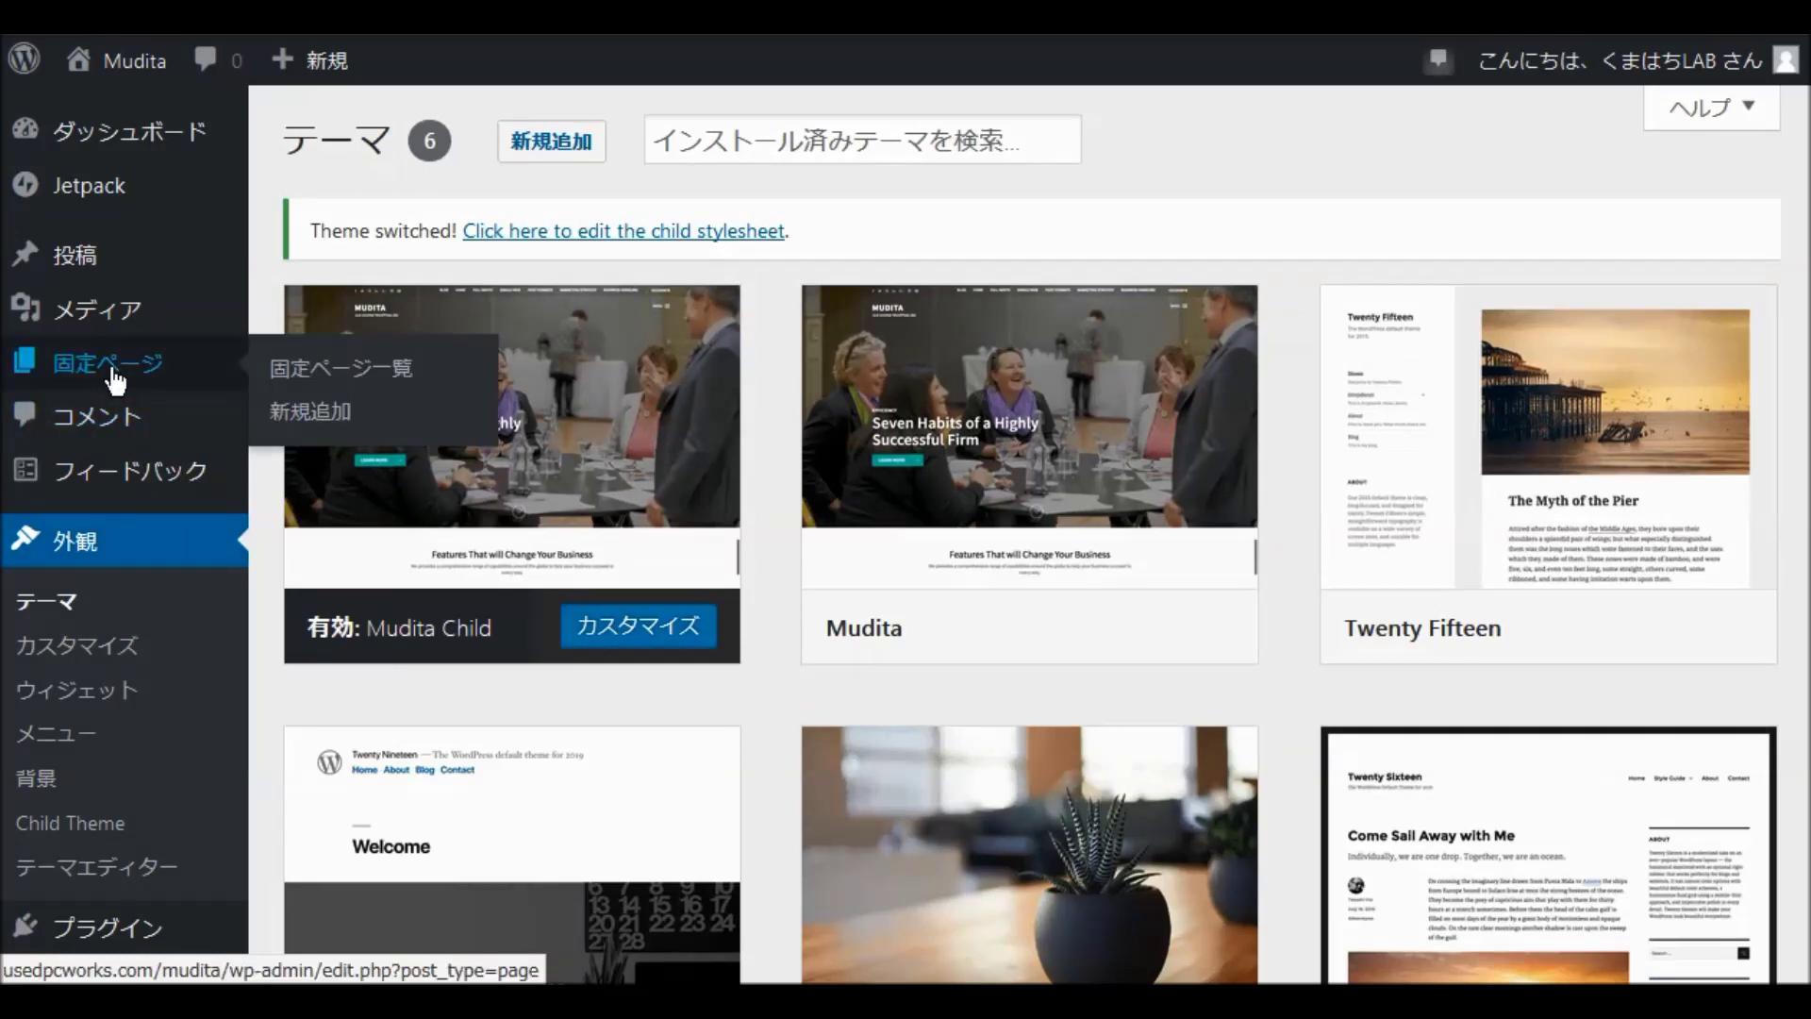
{"action": "left_click", "coordinate": [113, 380]}
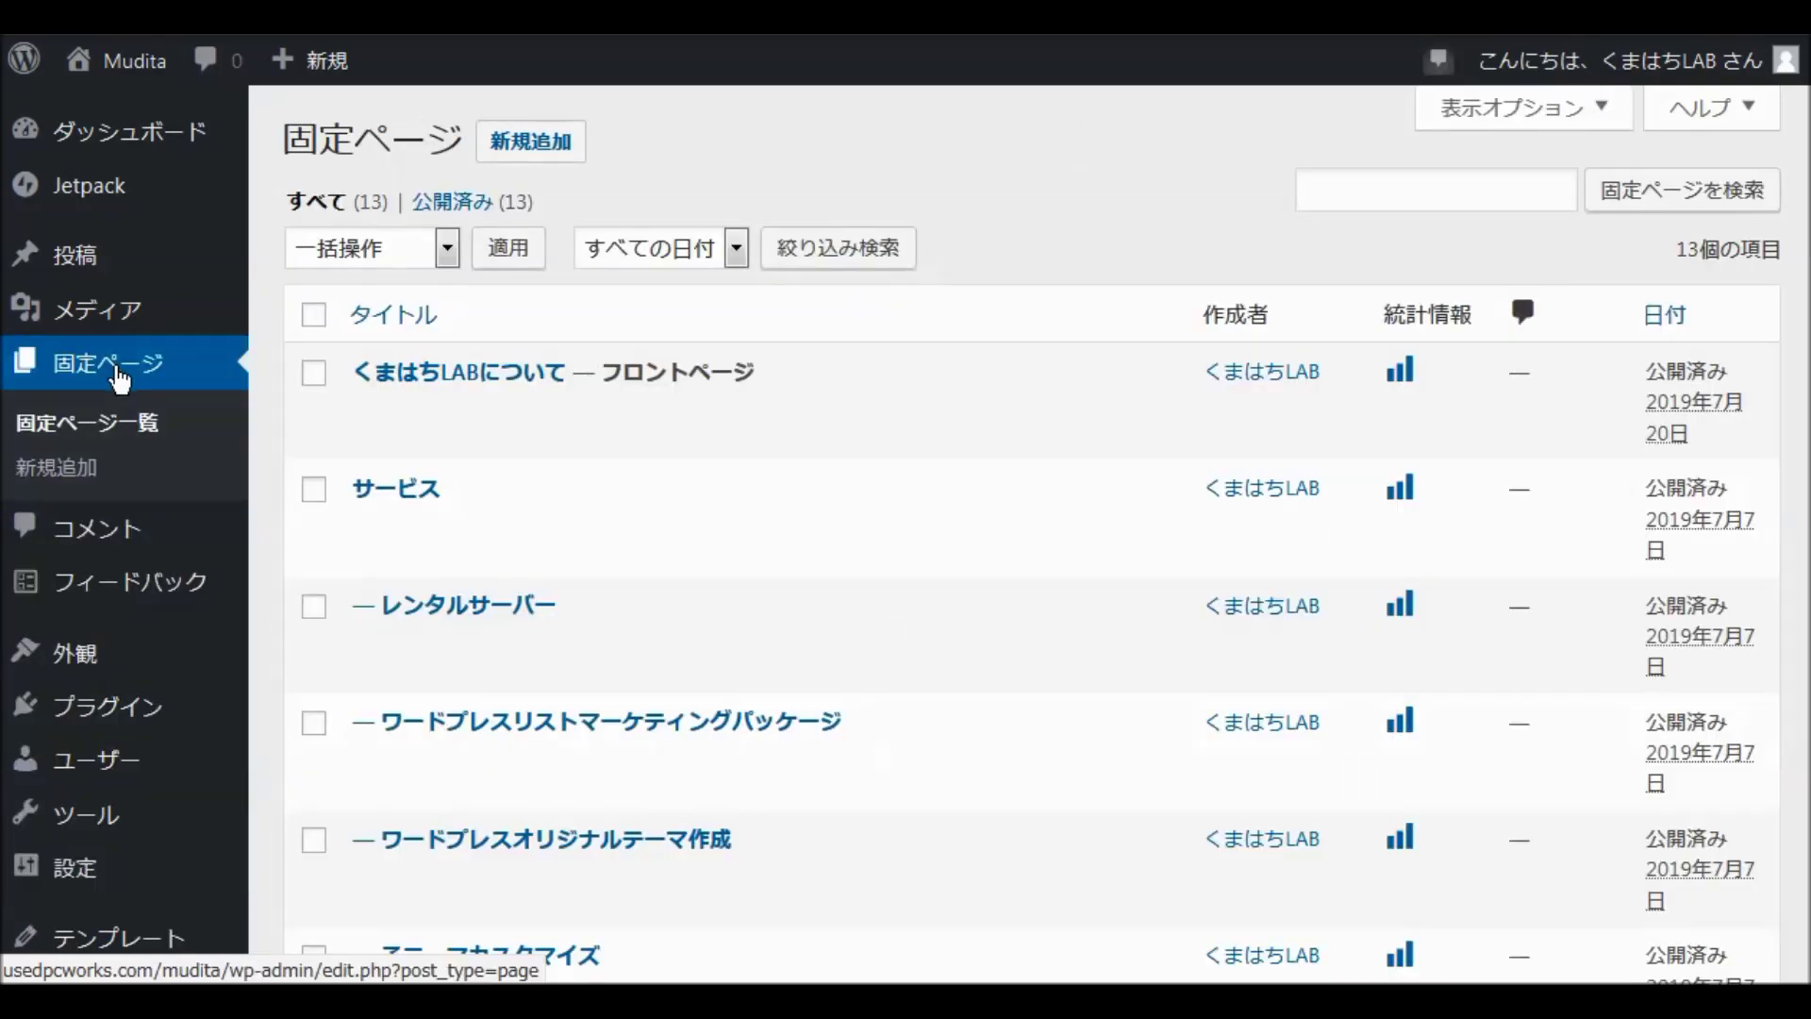
{"action": "mouse_move", "coordinate": [461, 379]}
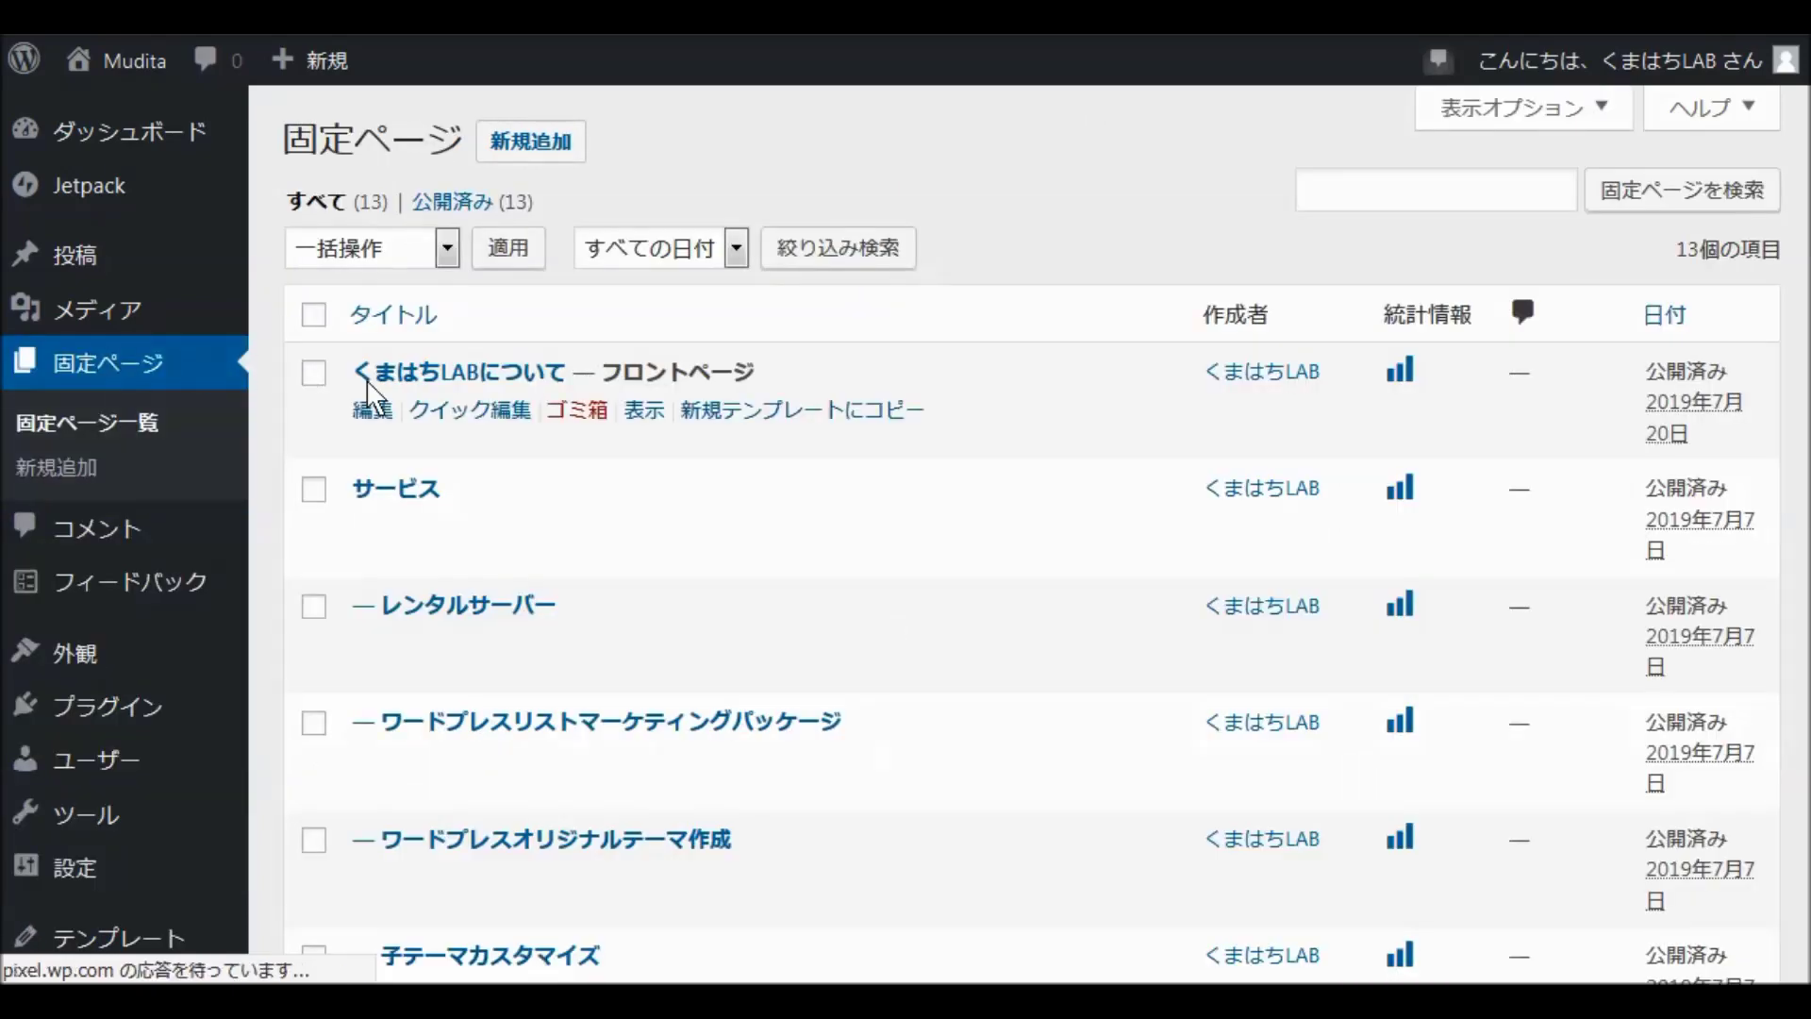
{"action": "left_click", "coordinate": [459, 378]}
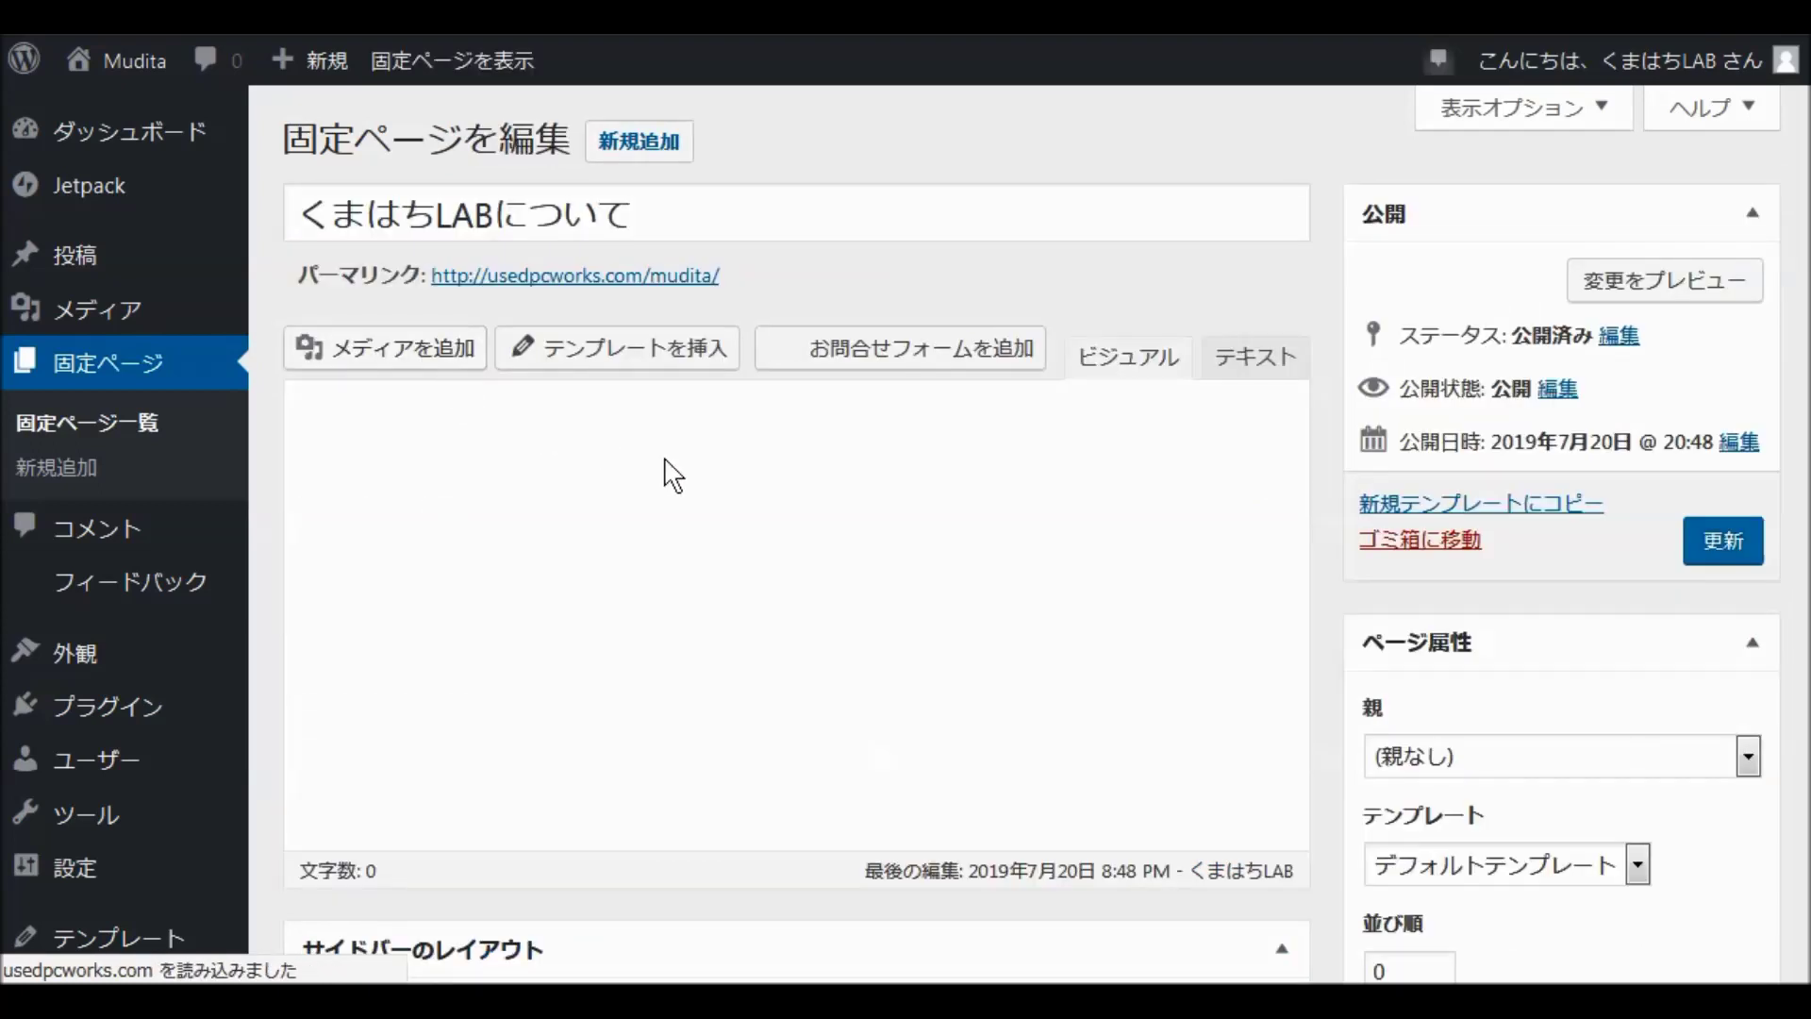
{"action": "scroll", "coordinate": [1160, 553], "scroll_direction": "down", "scroll_amount": 2}
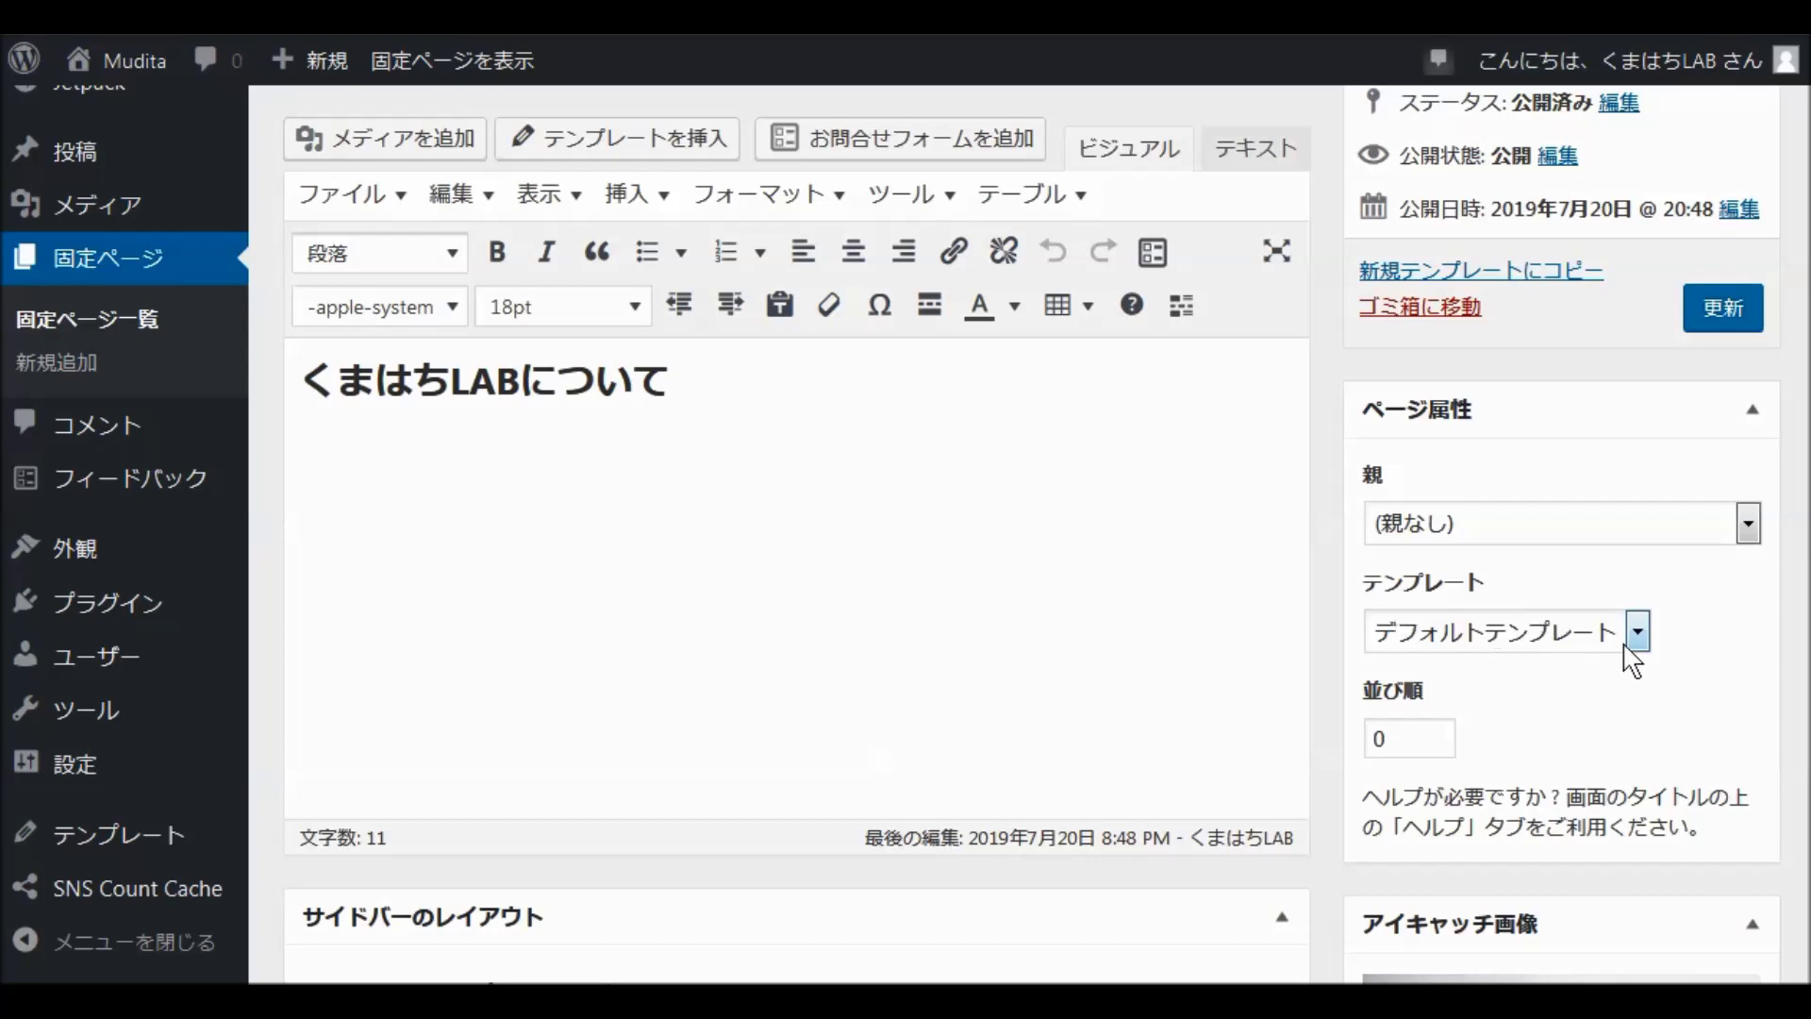
{"action": "left_click", "coordinate": [1638, 634]}
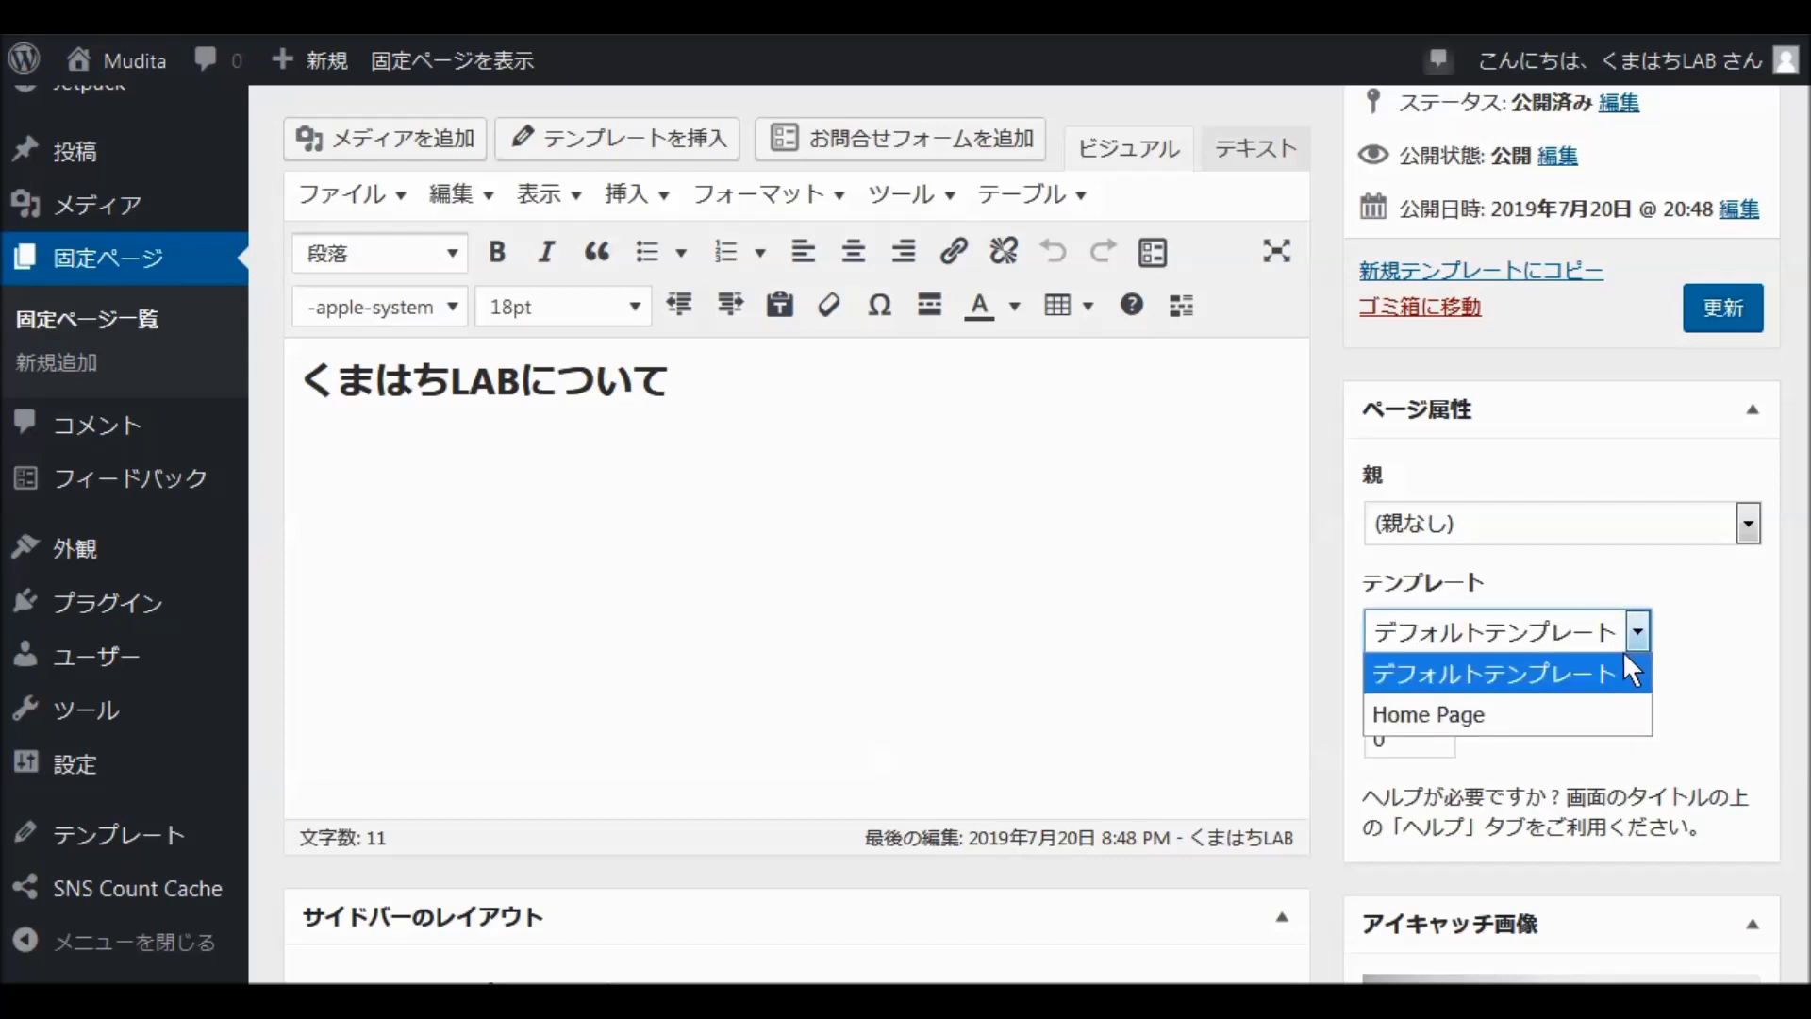
{"action": "left_click", "coordinate": [1502, 722]}
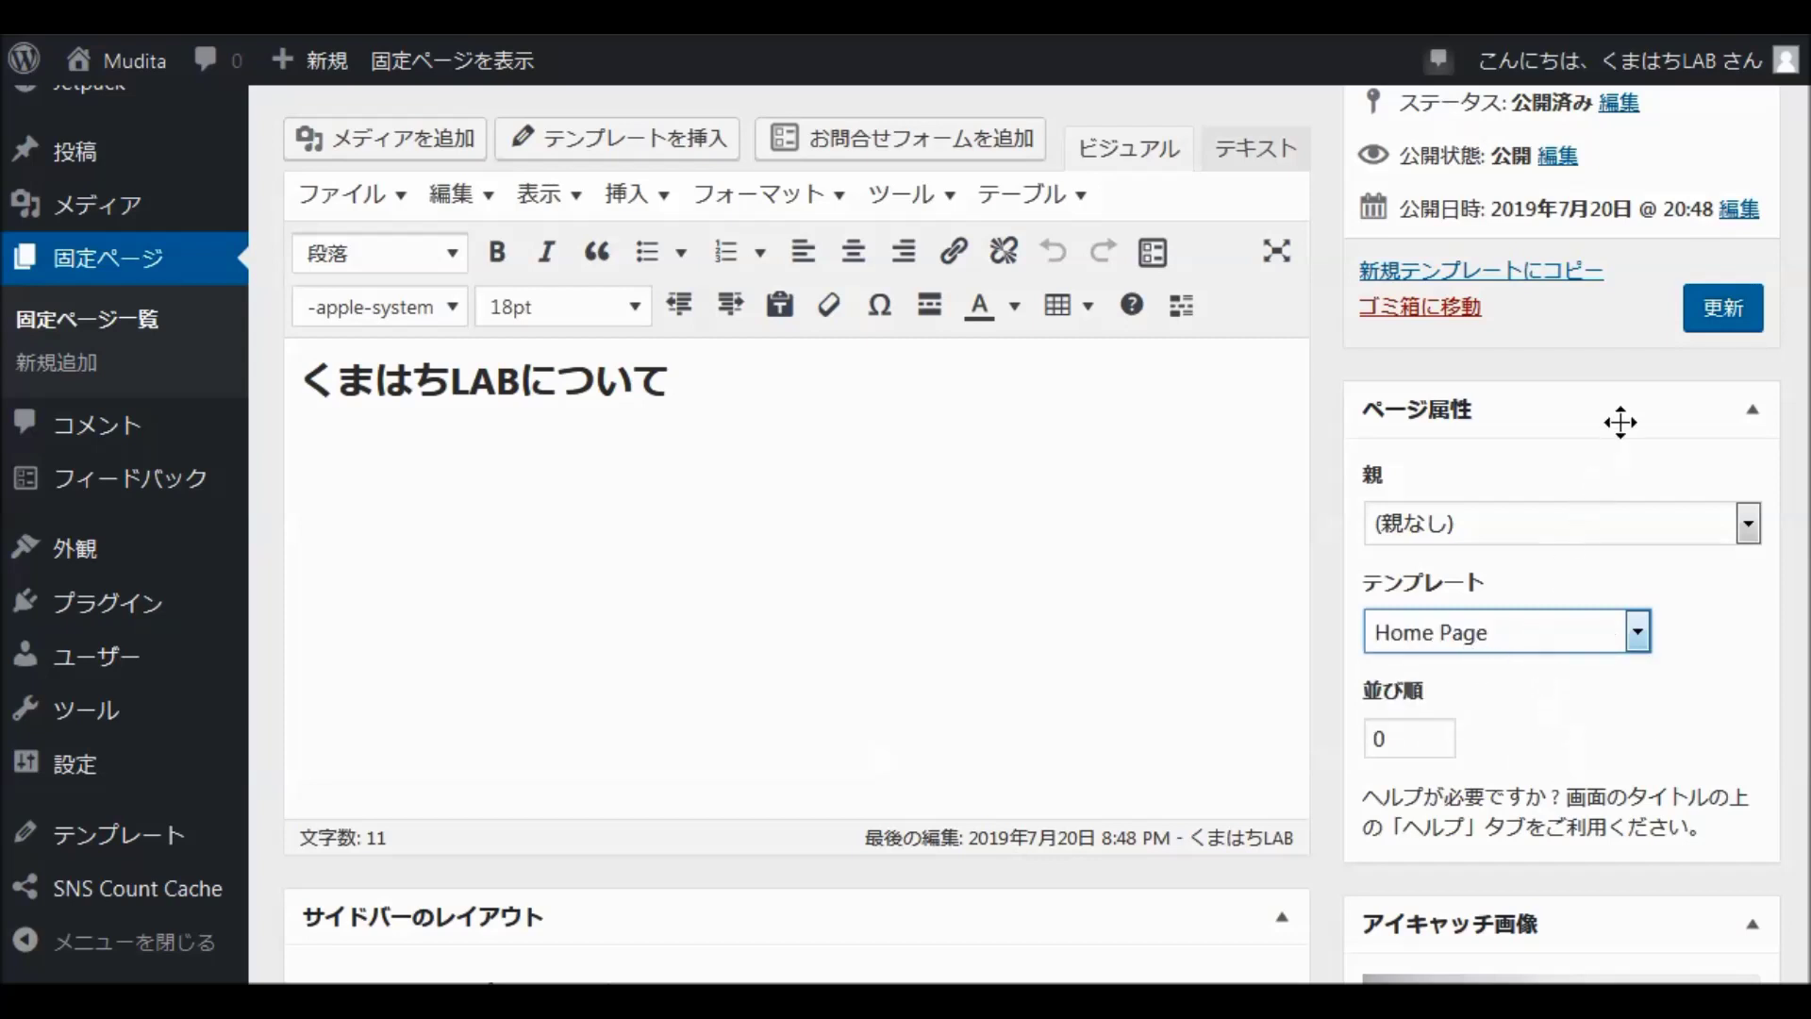
{"action": "left_click", "coordinate": [1726, 311]}
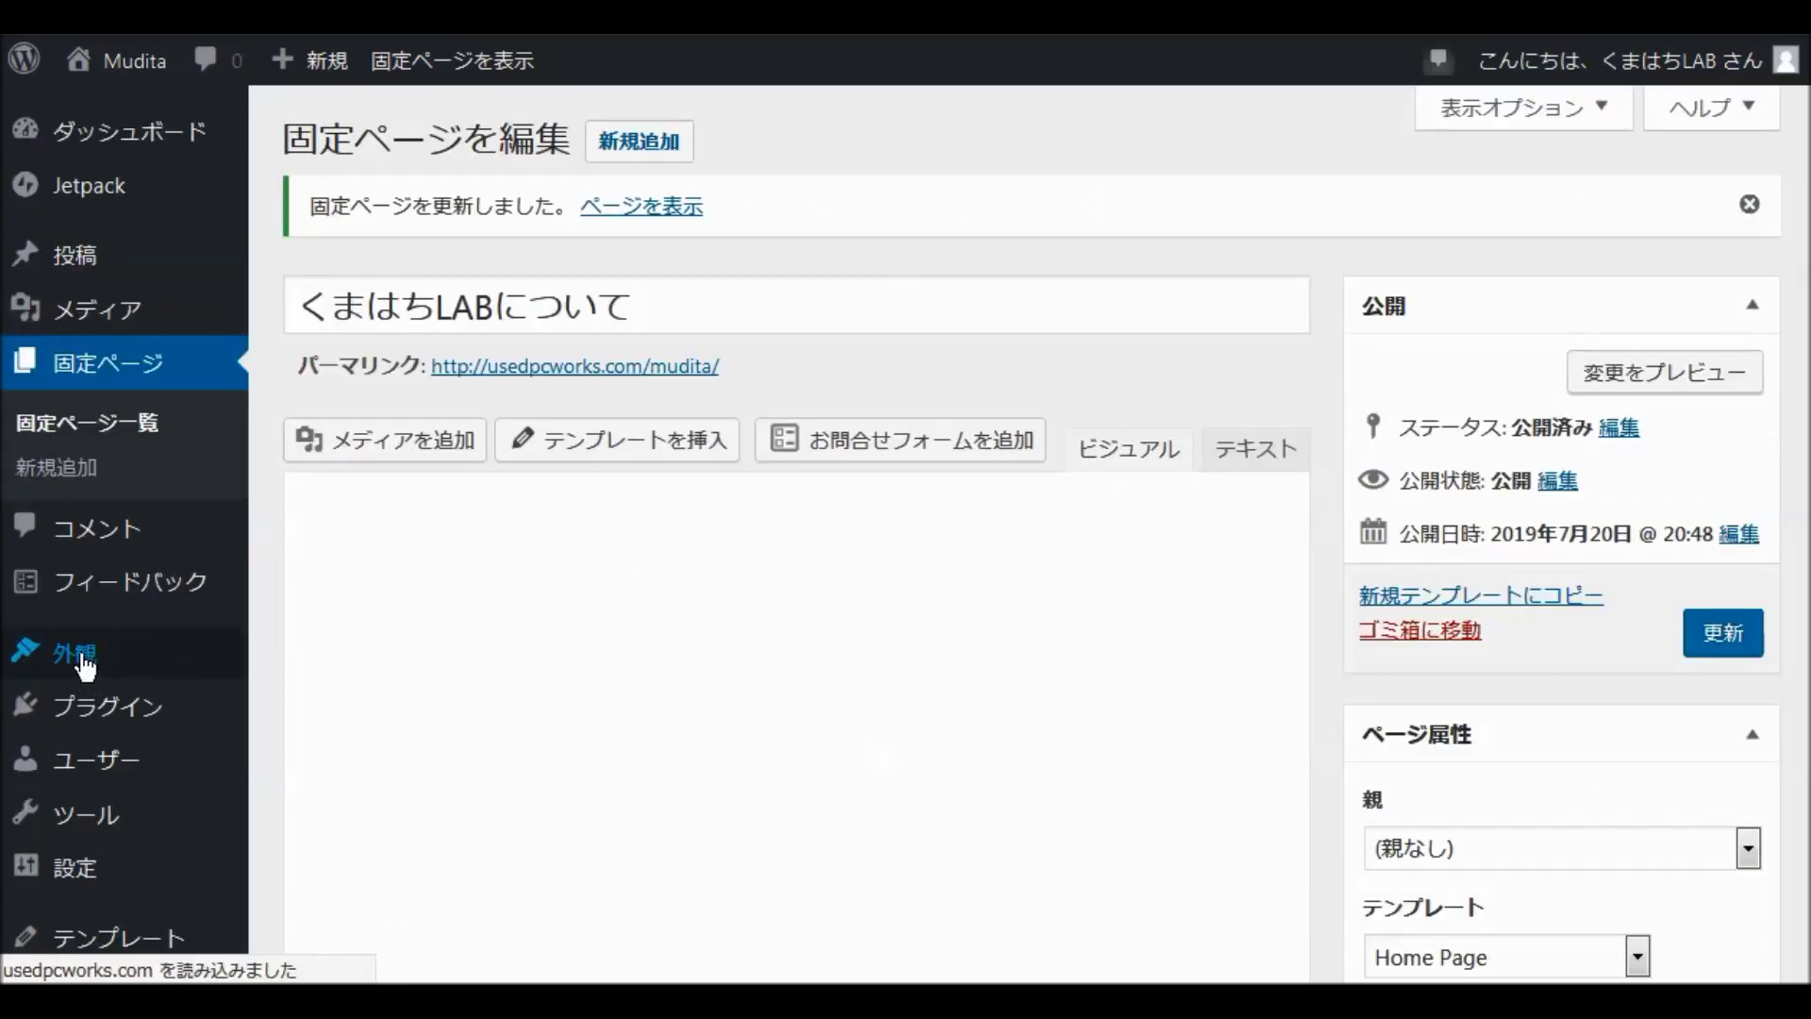
Step: Reopen the theme customizer and go to the サイト基本情報 section of the default settings
{"action": "mouse_move", "coordinate": [83, 667]}
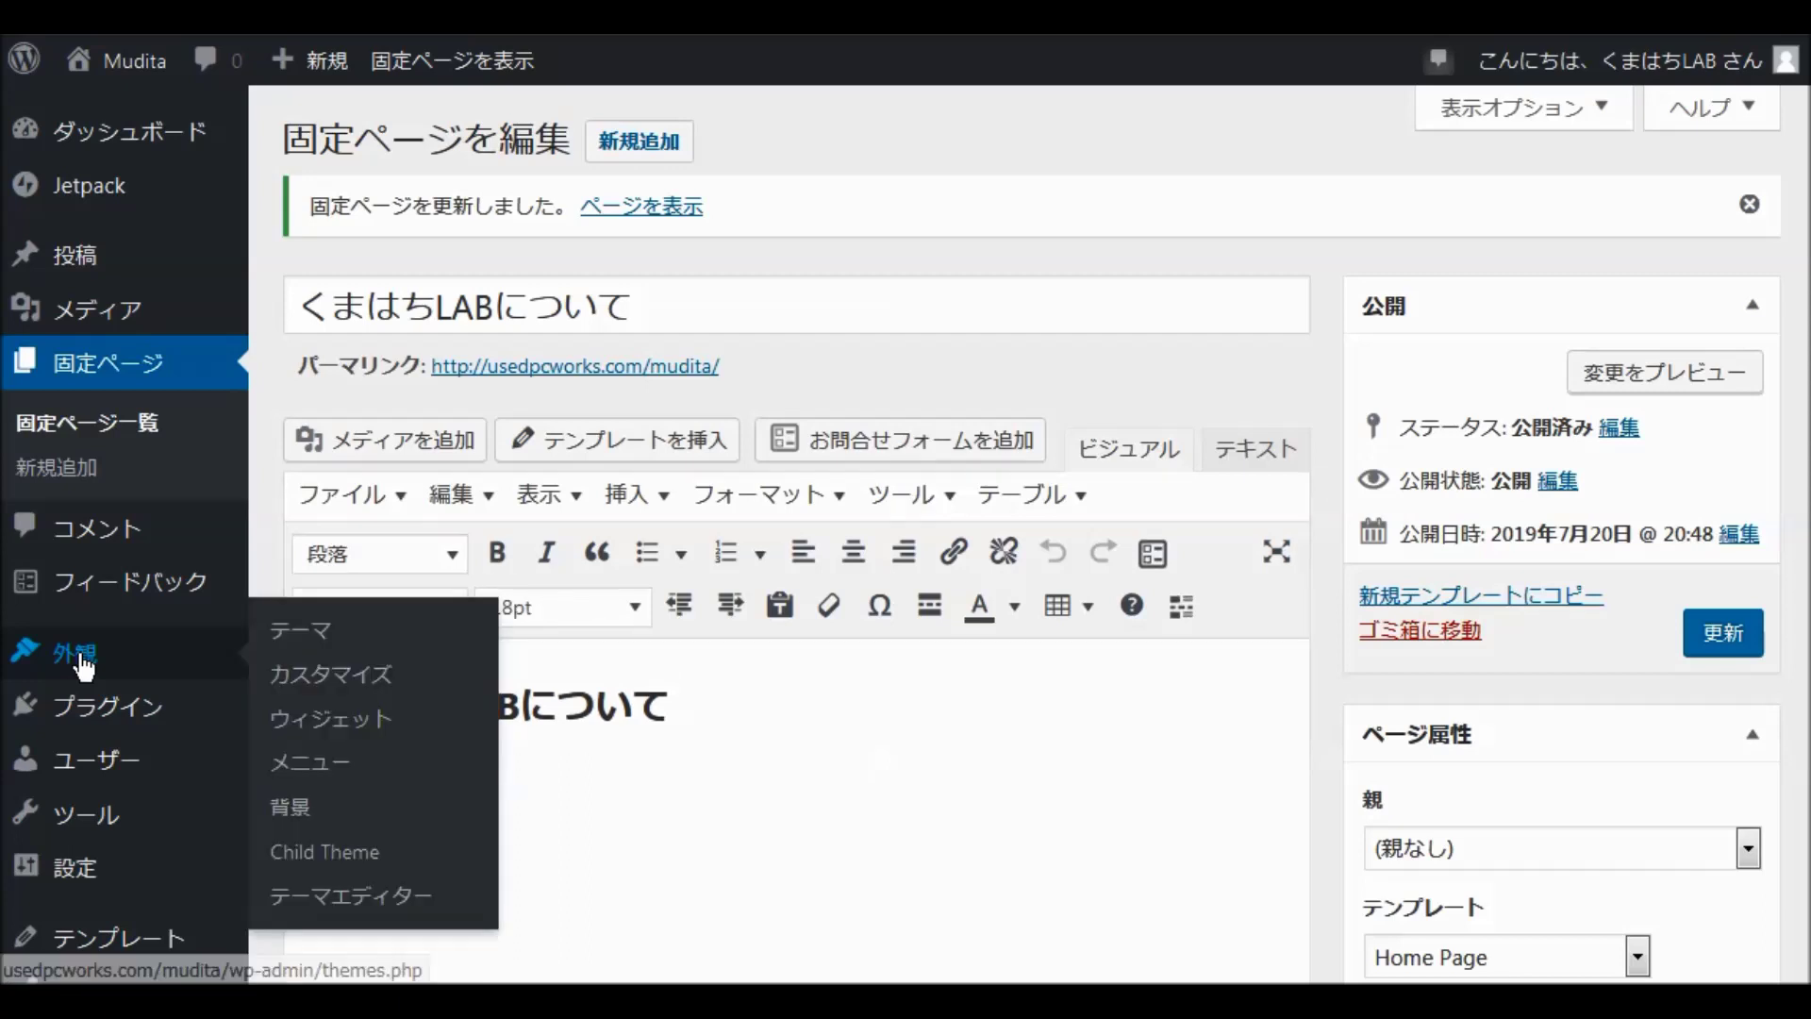
{"action": "left_click", "coordinate": [83, 667]}
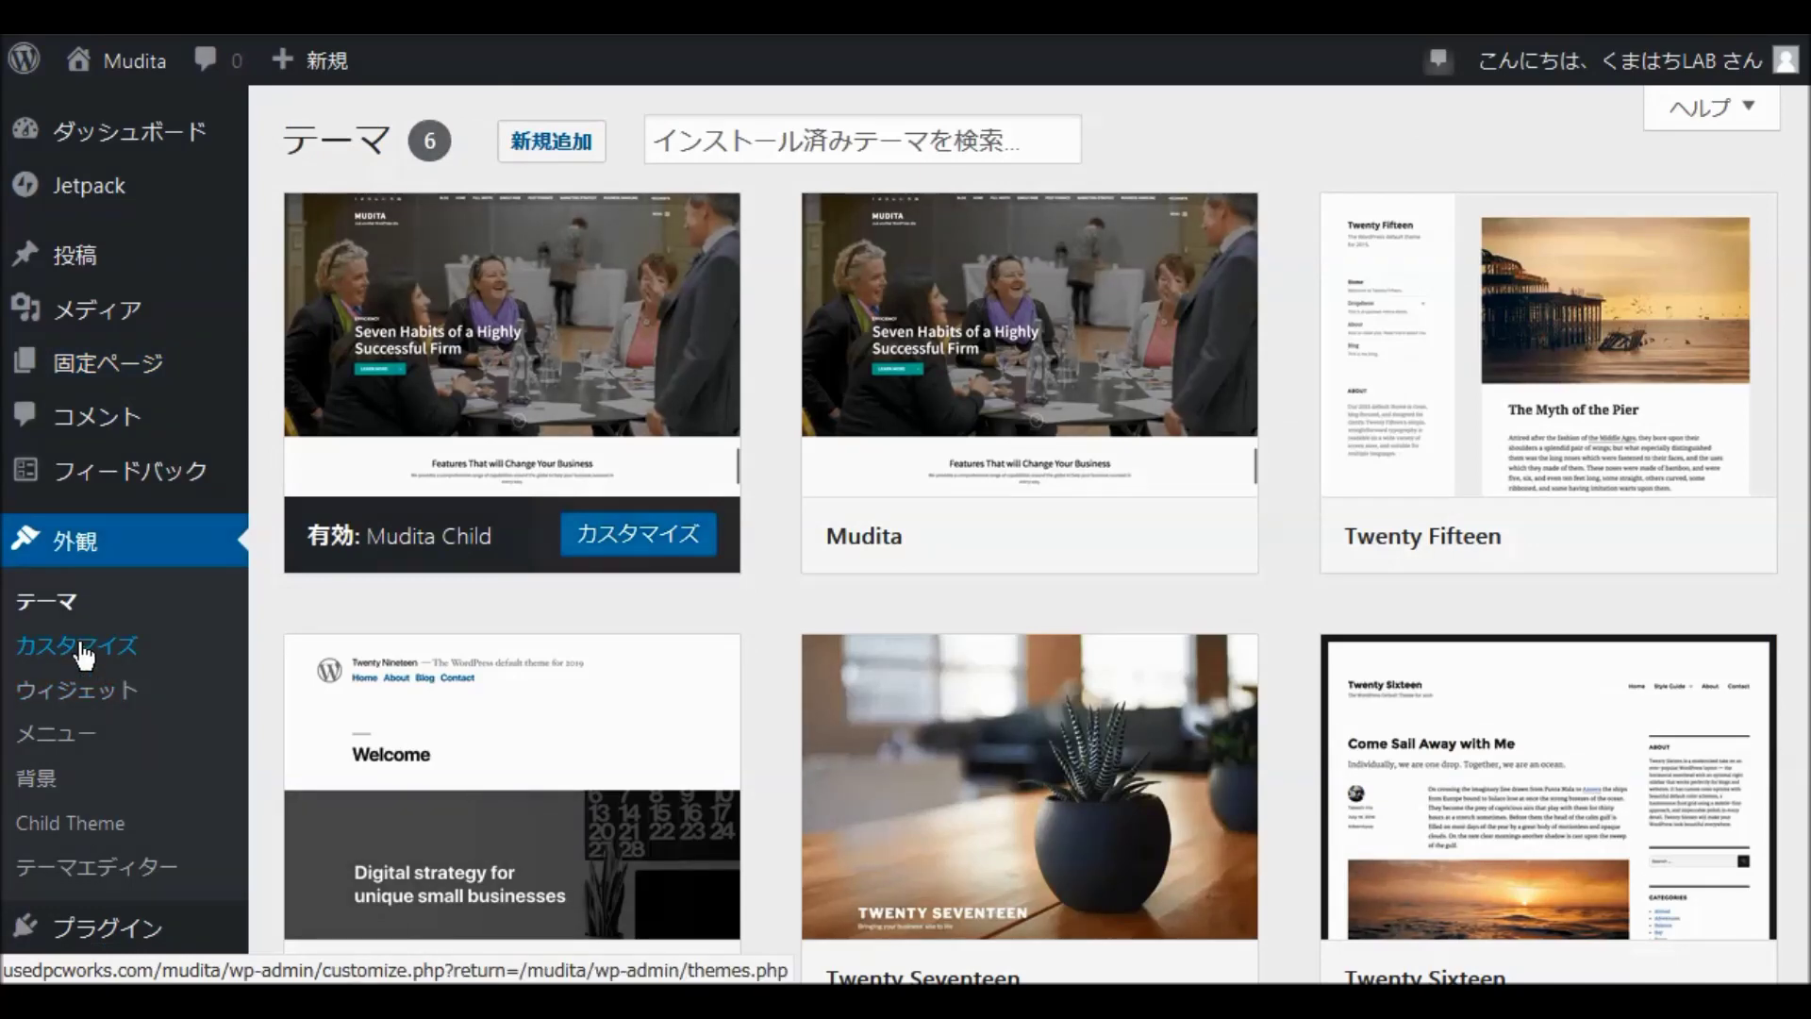
{"action": "left_click", "coordinate": [83, 651]}
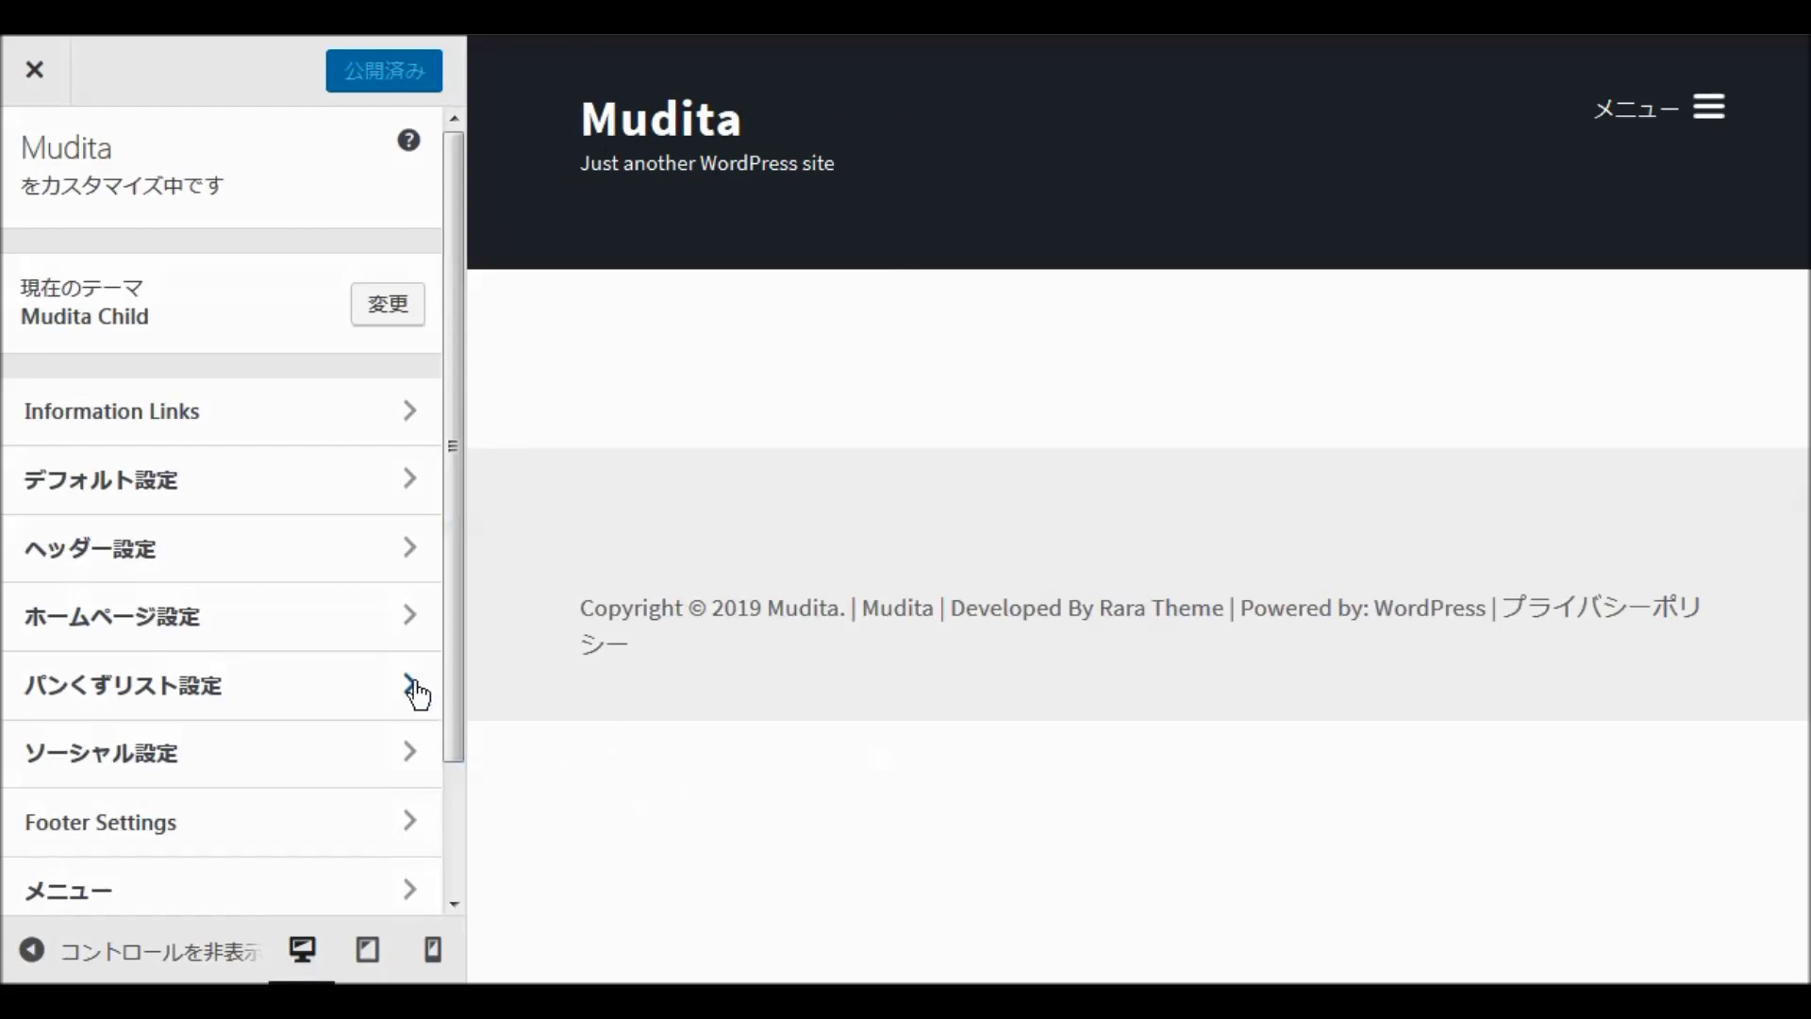
{"action": "left_click", "coordinate": [117, 493]}
{"action": "left_click", "coordinate": [145, 287]}
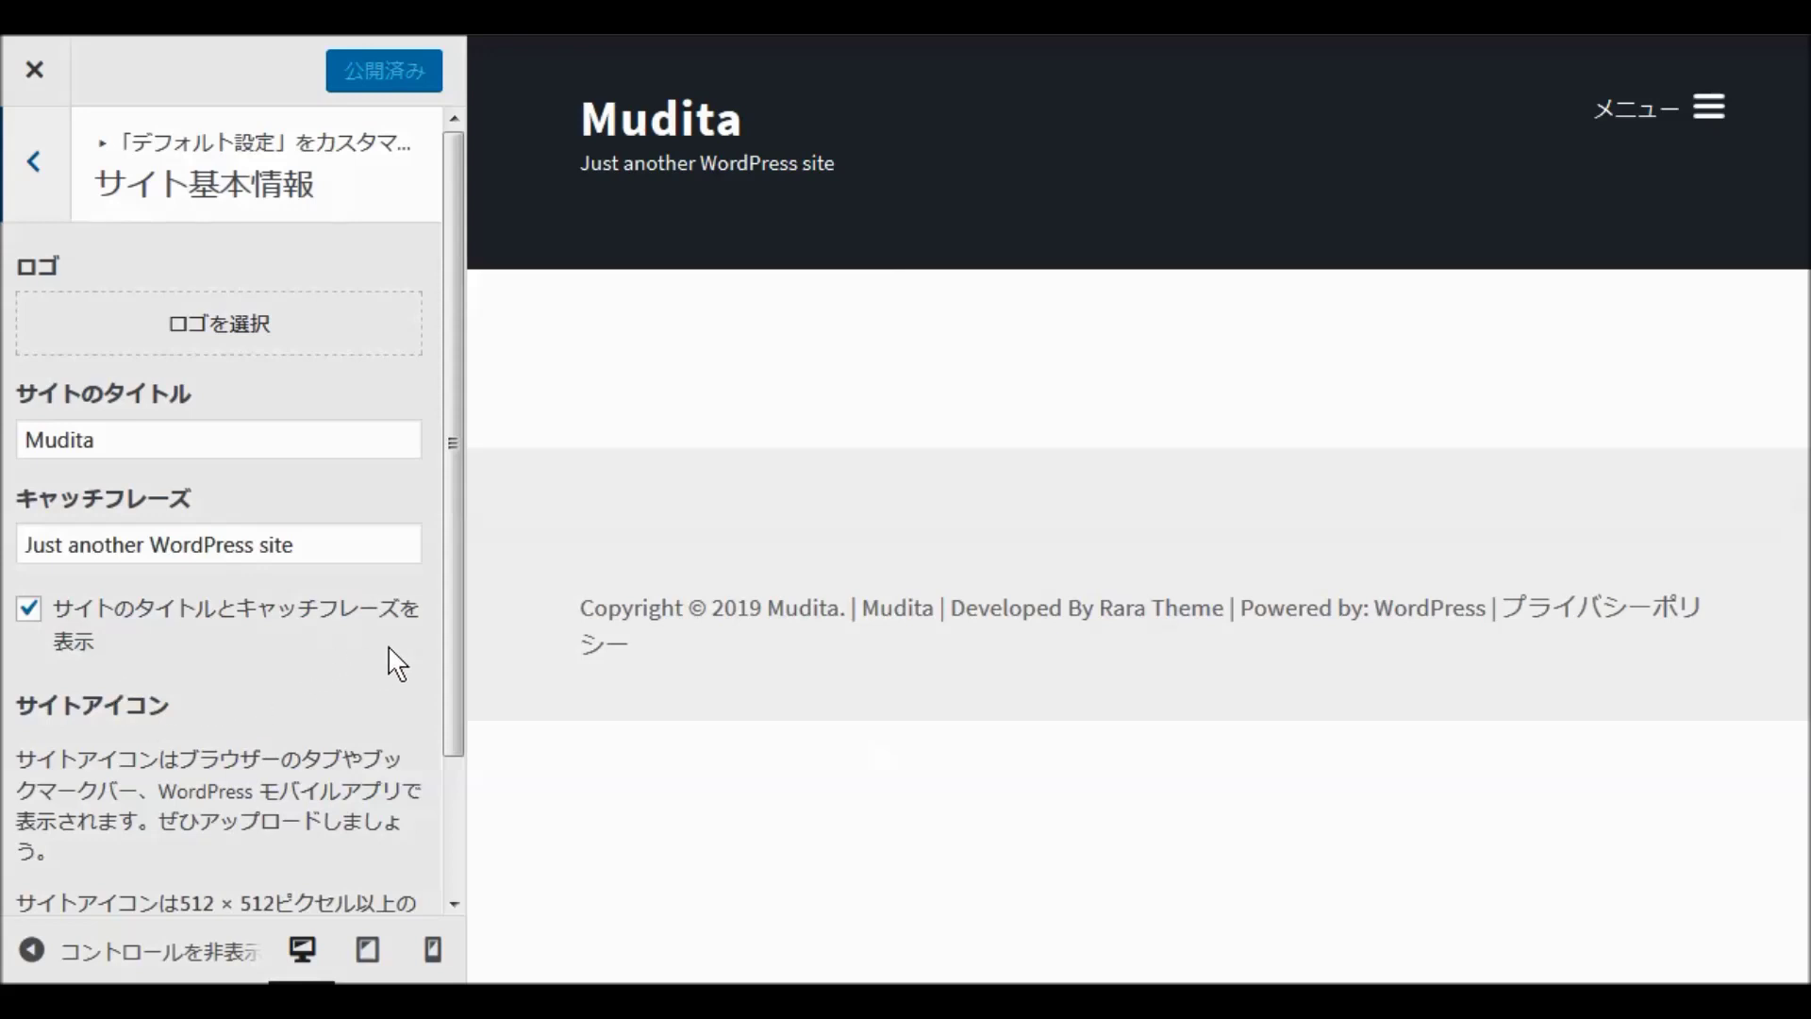
Step: Set the media library image 908lab_d.png as the site logo without cropping, and turn off display of the site title and tagline
{"action": "left_click", "coordinate": [256, 337]}
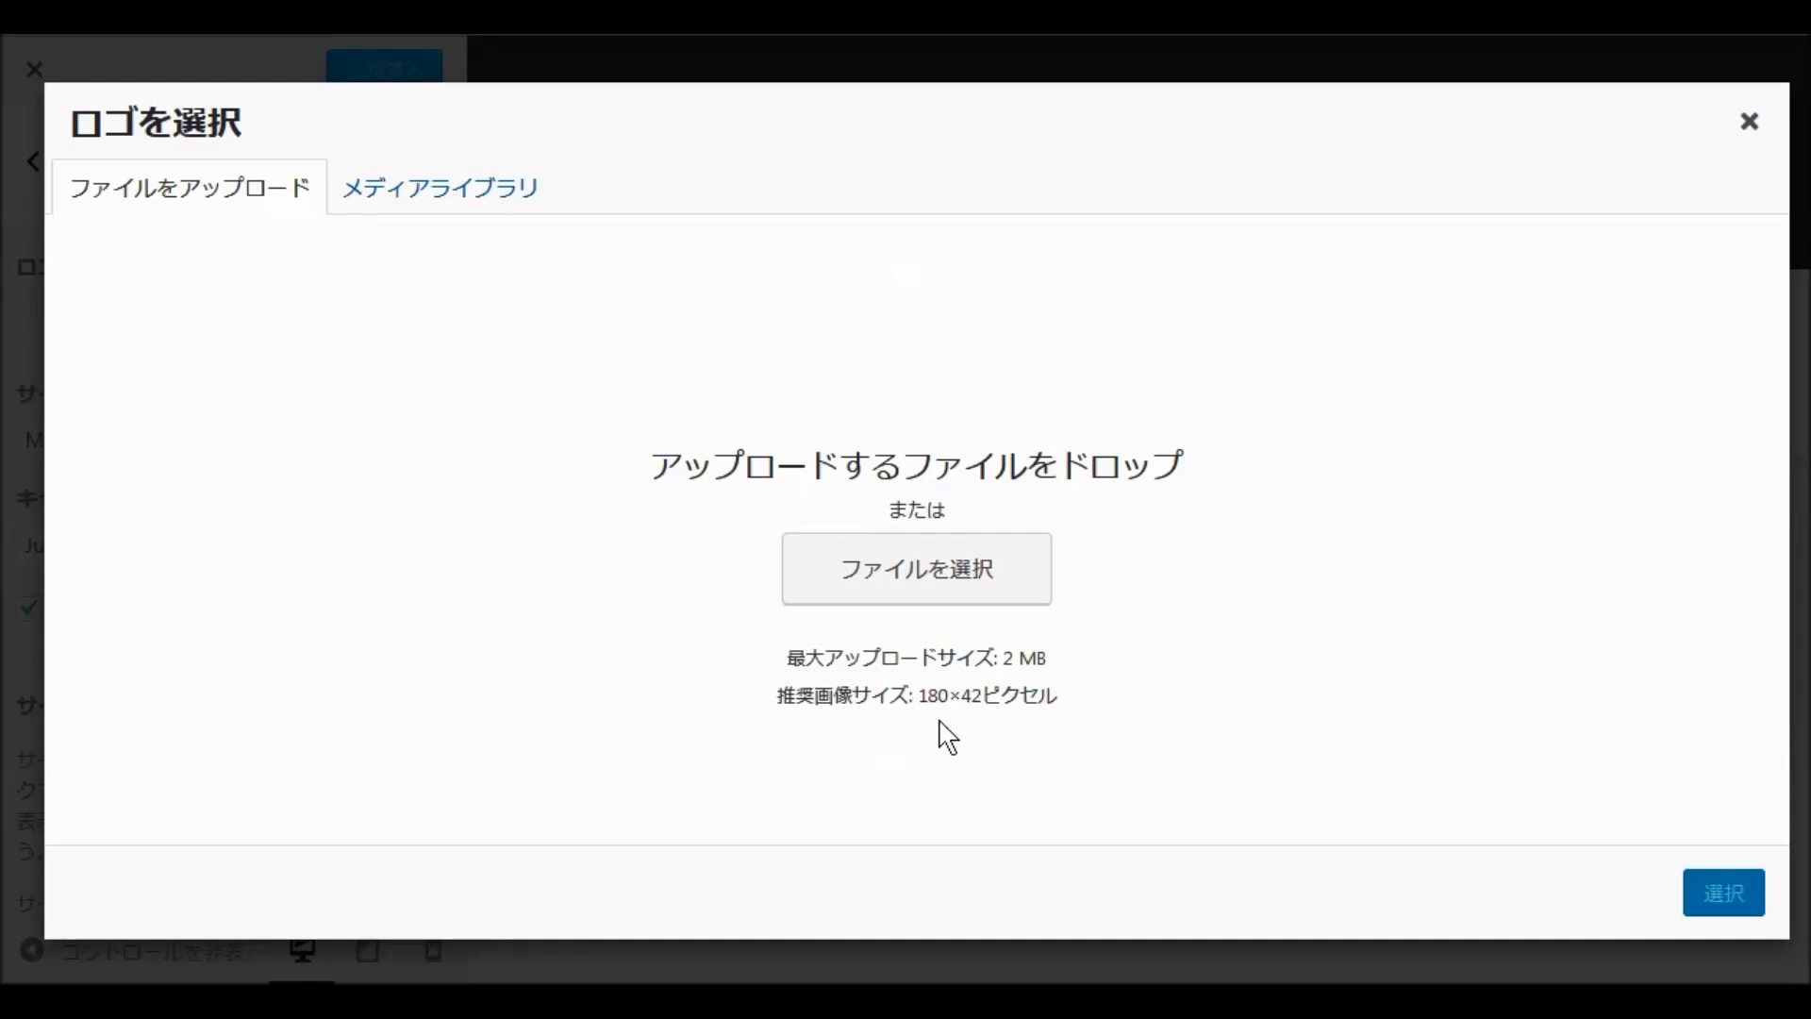
{"action": "left_click", "coordinate": [964, 571]}
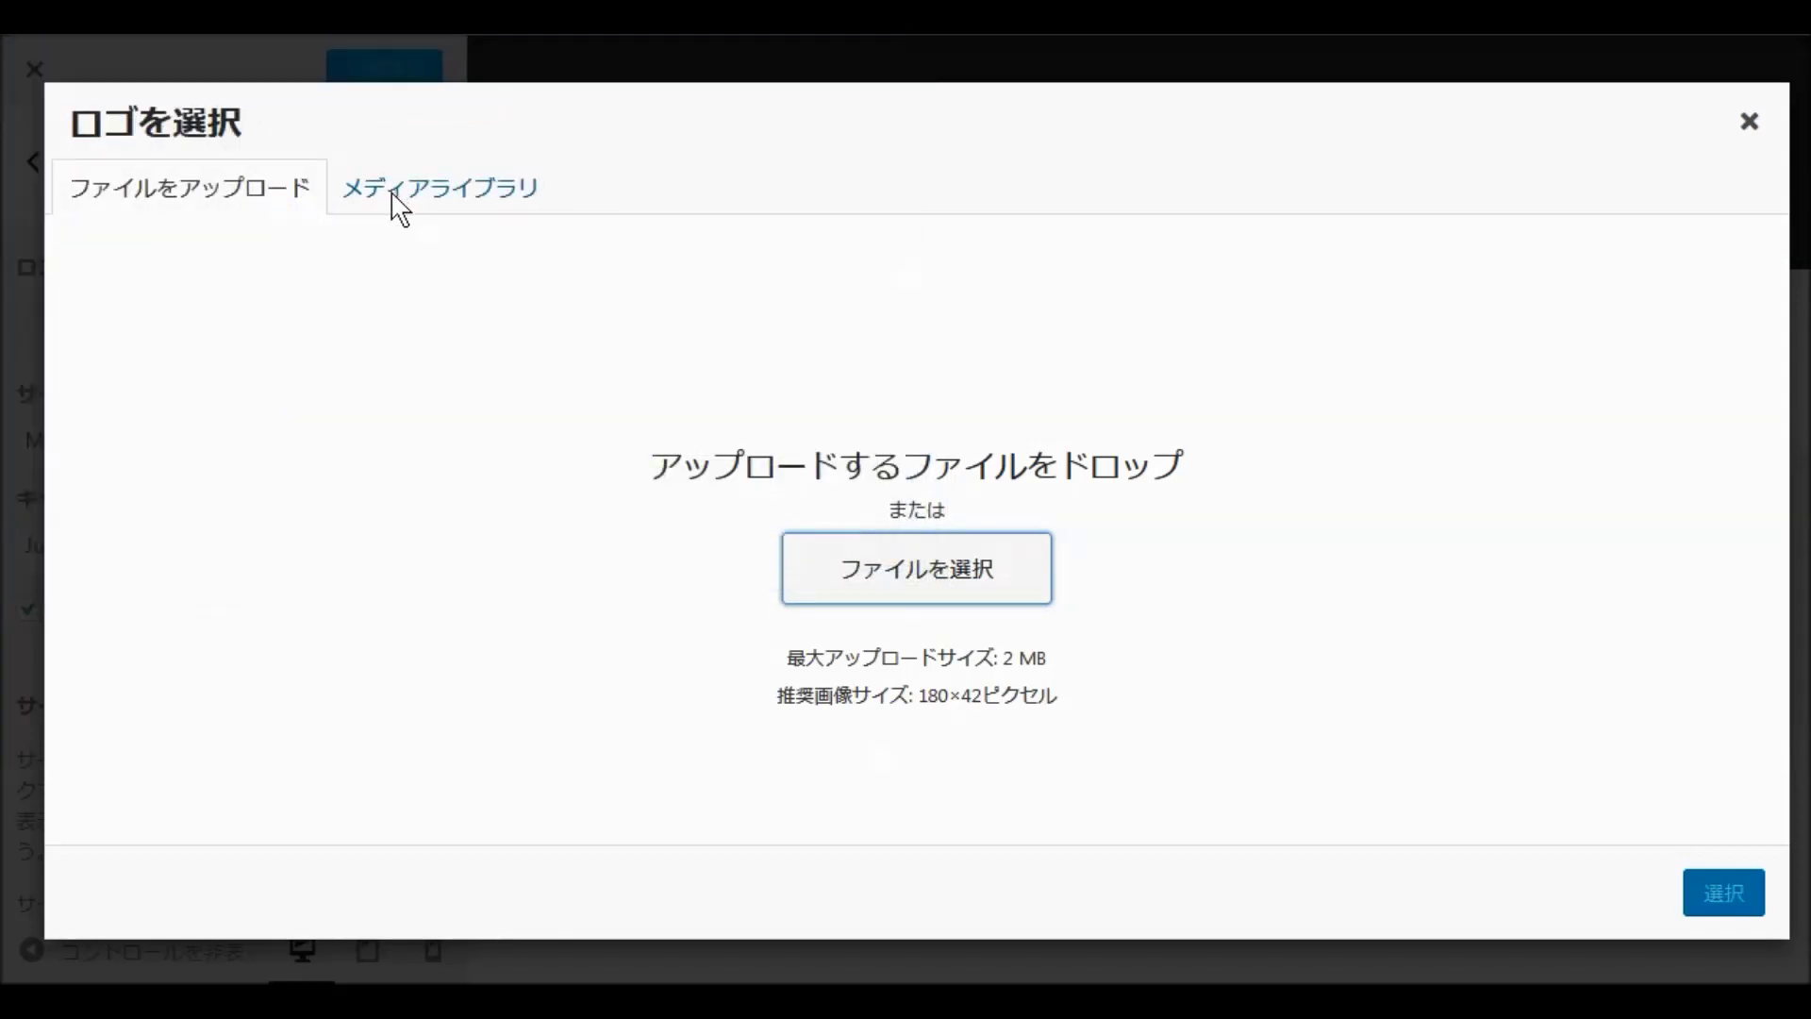
{"action": "left_click", "coordinate": [429, 193]}
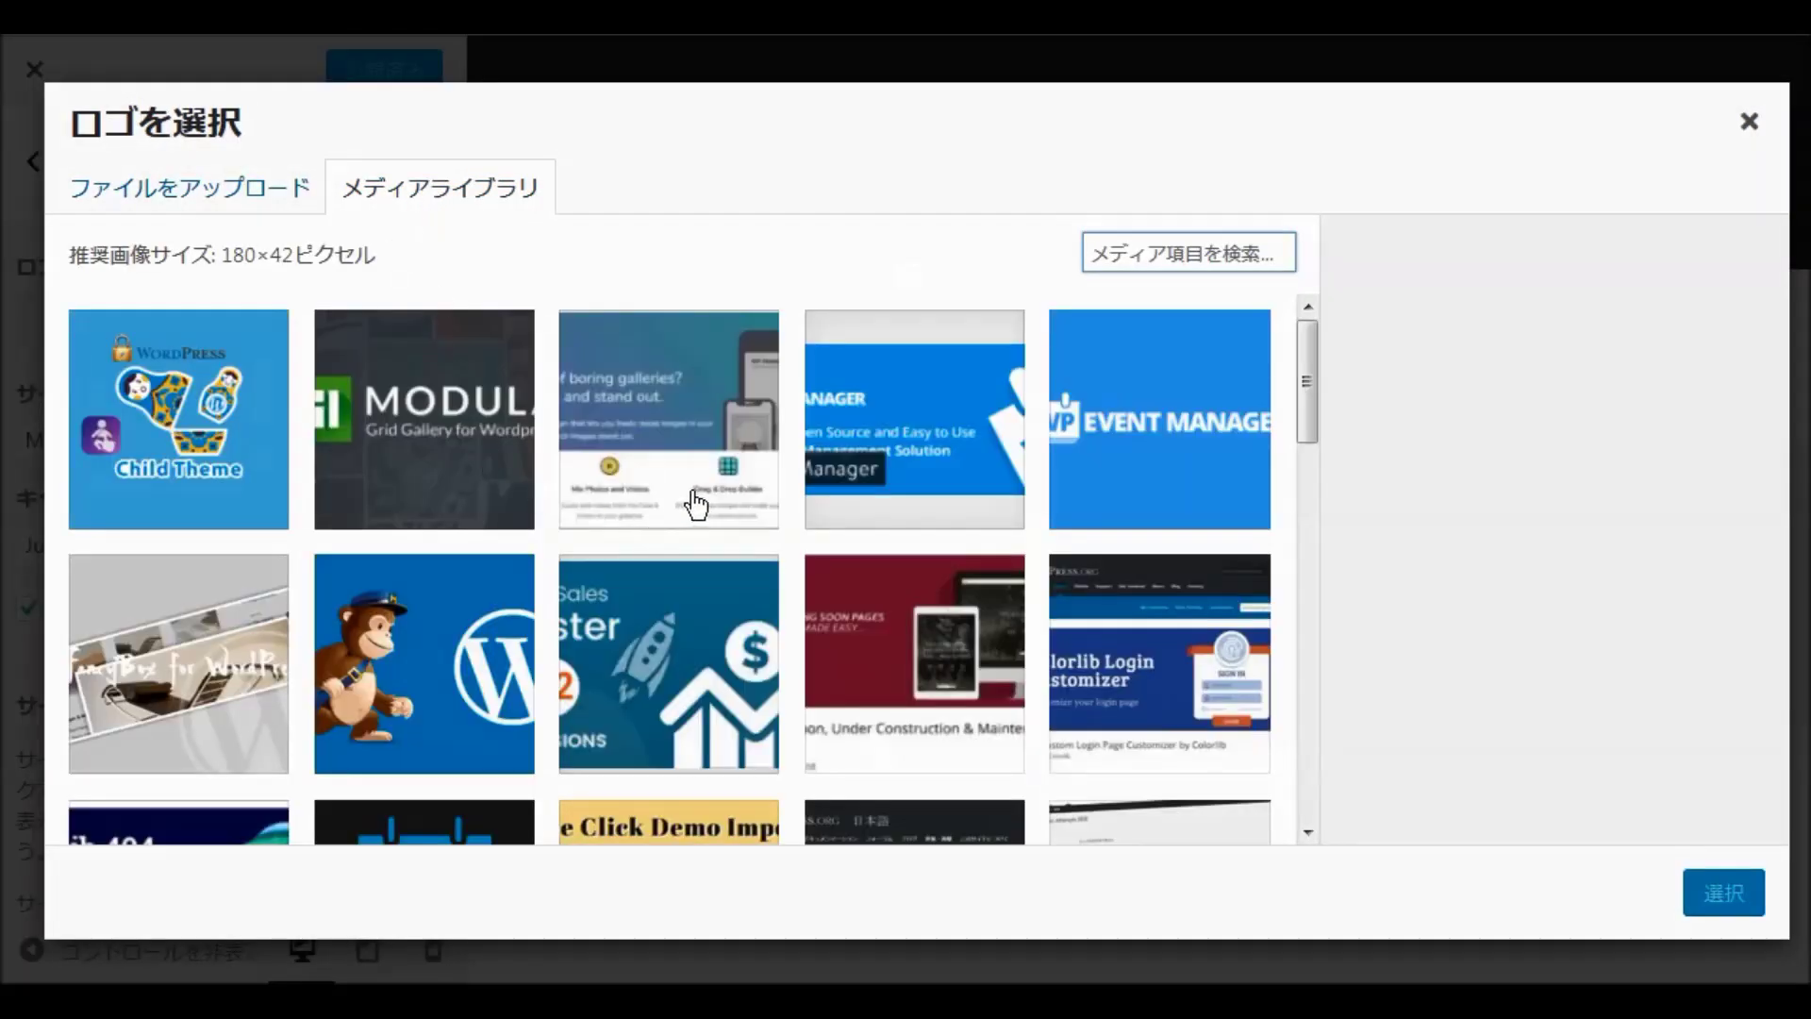
{"action": "scroll", "coordinate": [695, 509], "scroll_direction": "down", "scroll_amount": 3}
{"action": "scroll", "coordinate": [695, 519], "scroll_direction": "down", "scroll_amount": 10}
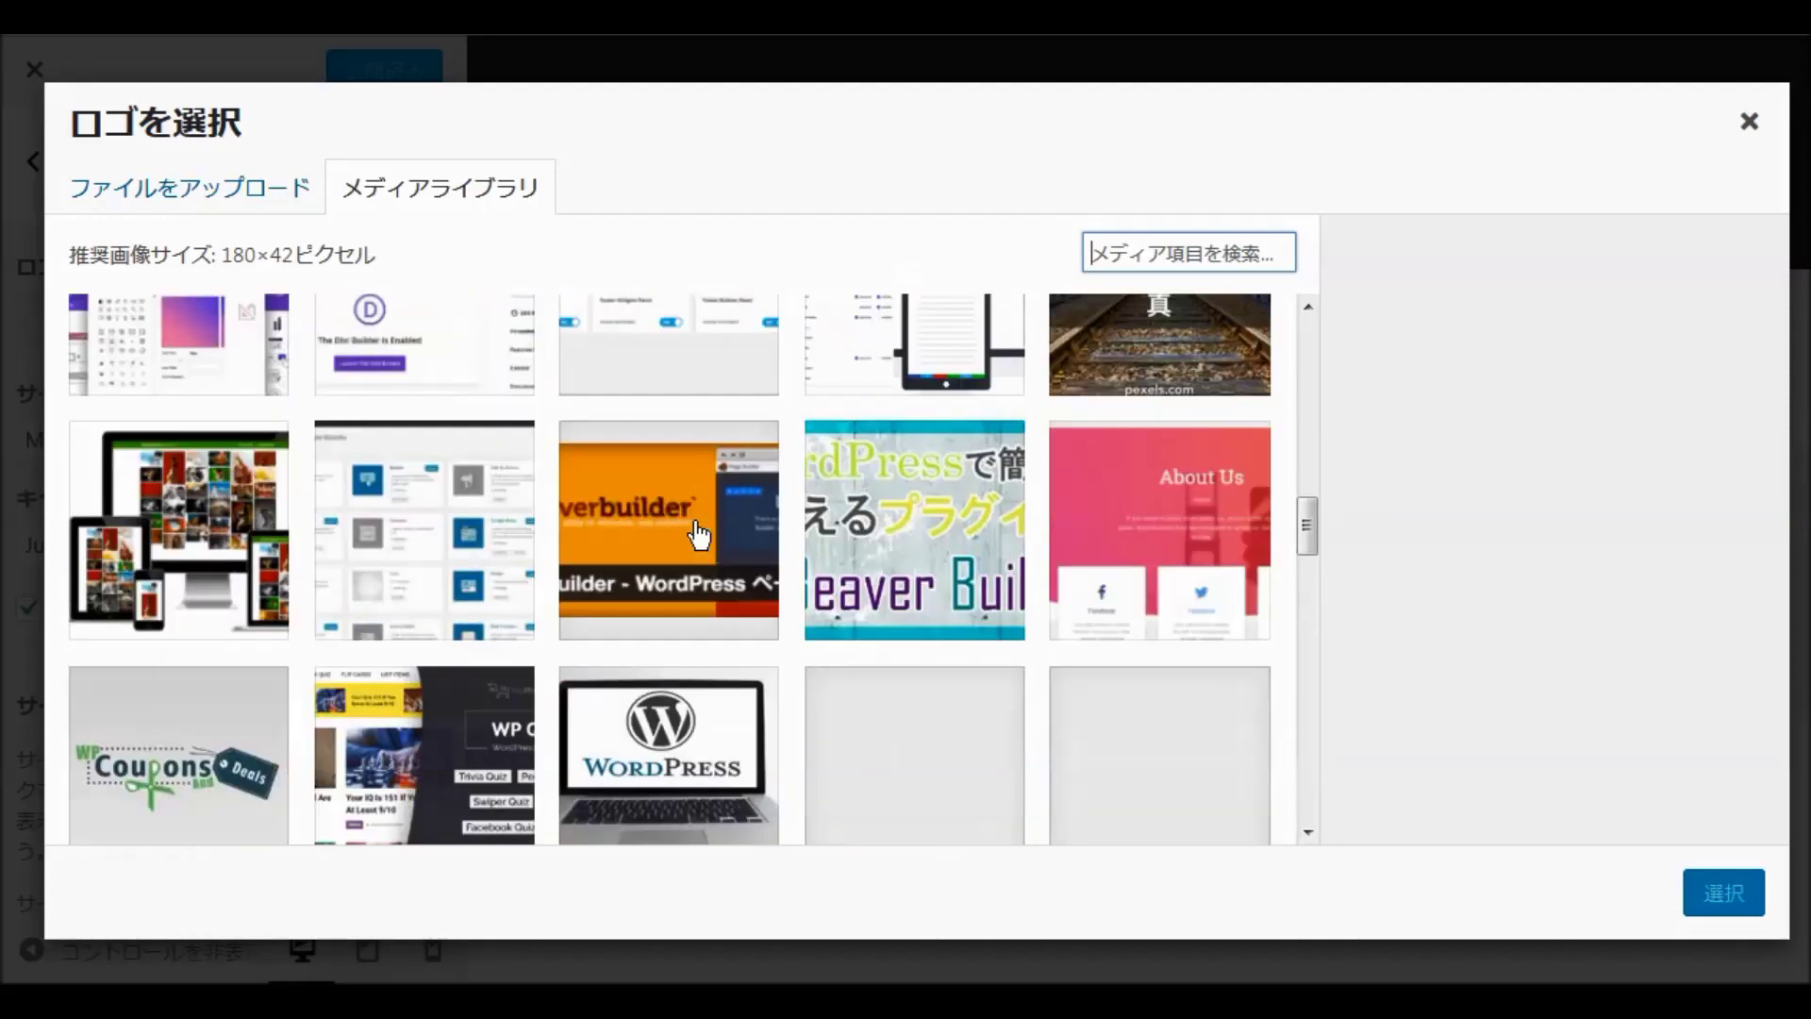
{"action": "scroll", "coordinate": [701, 535], "scroll_direction": "down", "scroll_amount": 12}
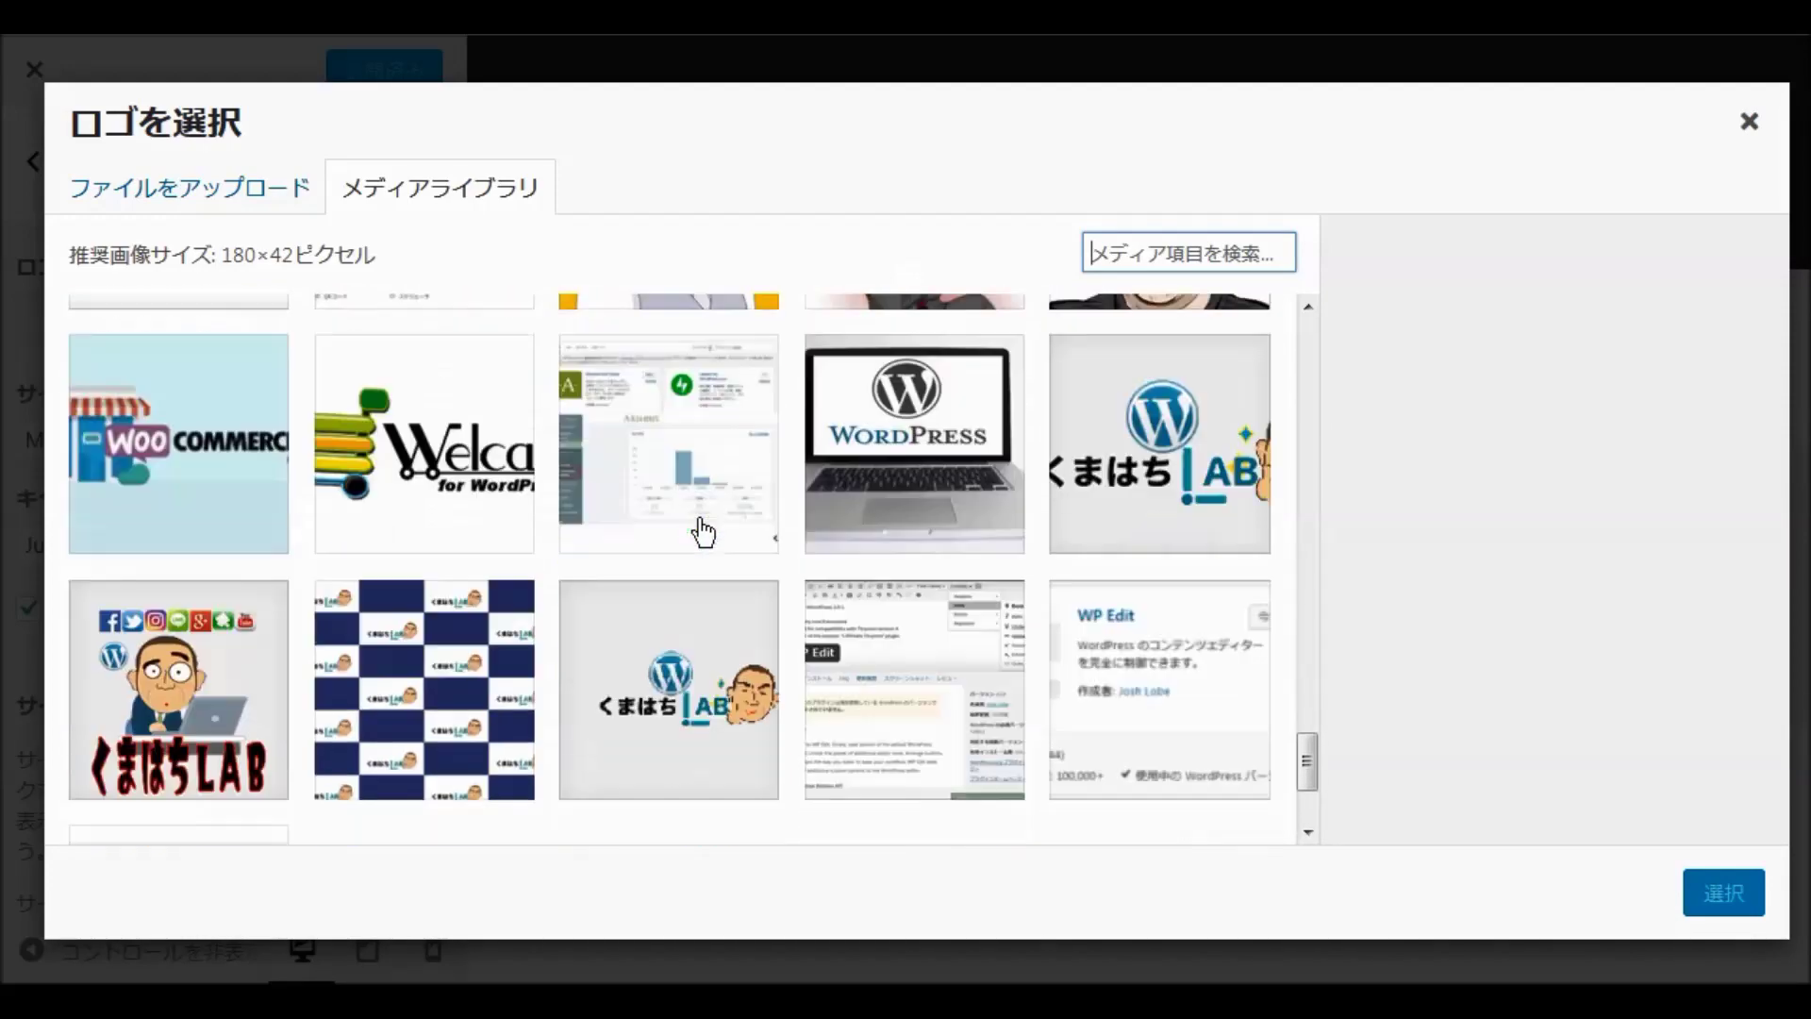
{"action": "left_click", "coordinate": [681, 703]}
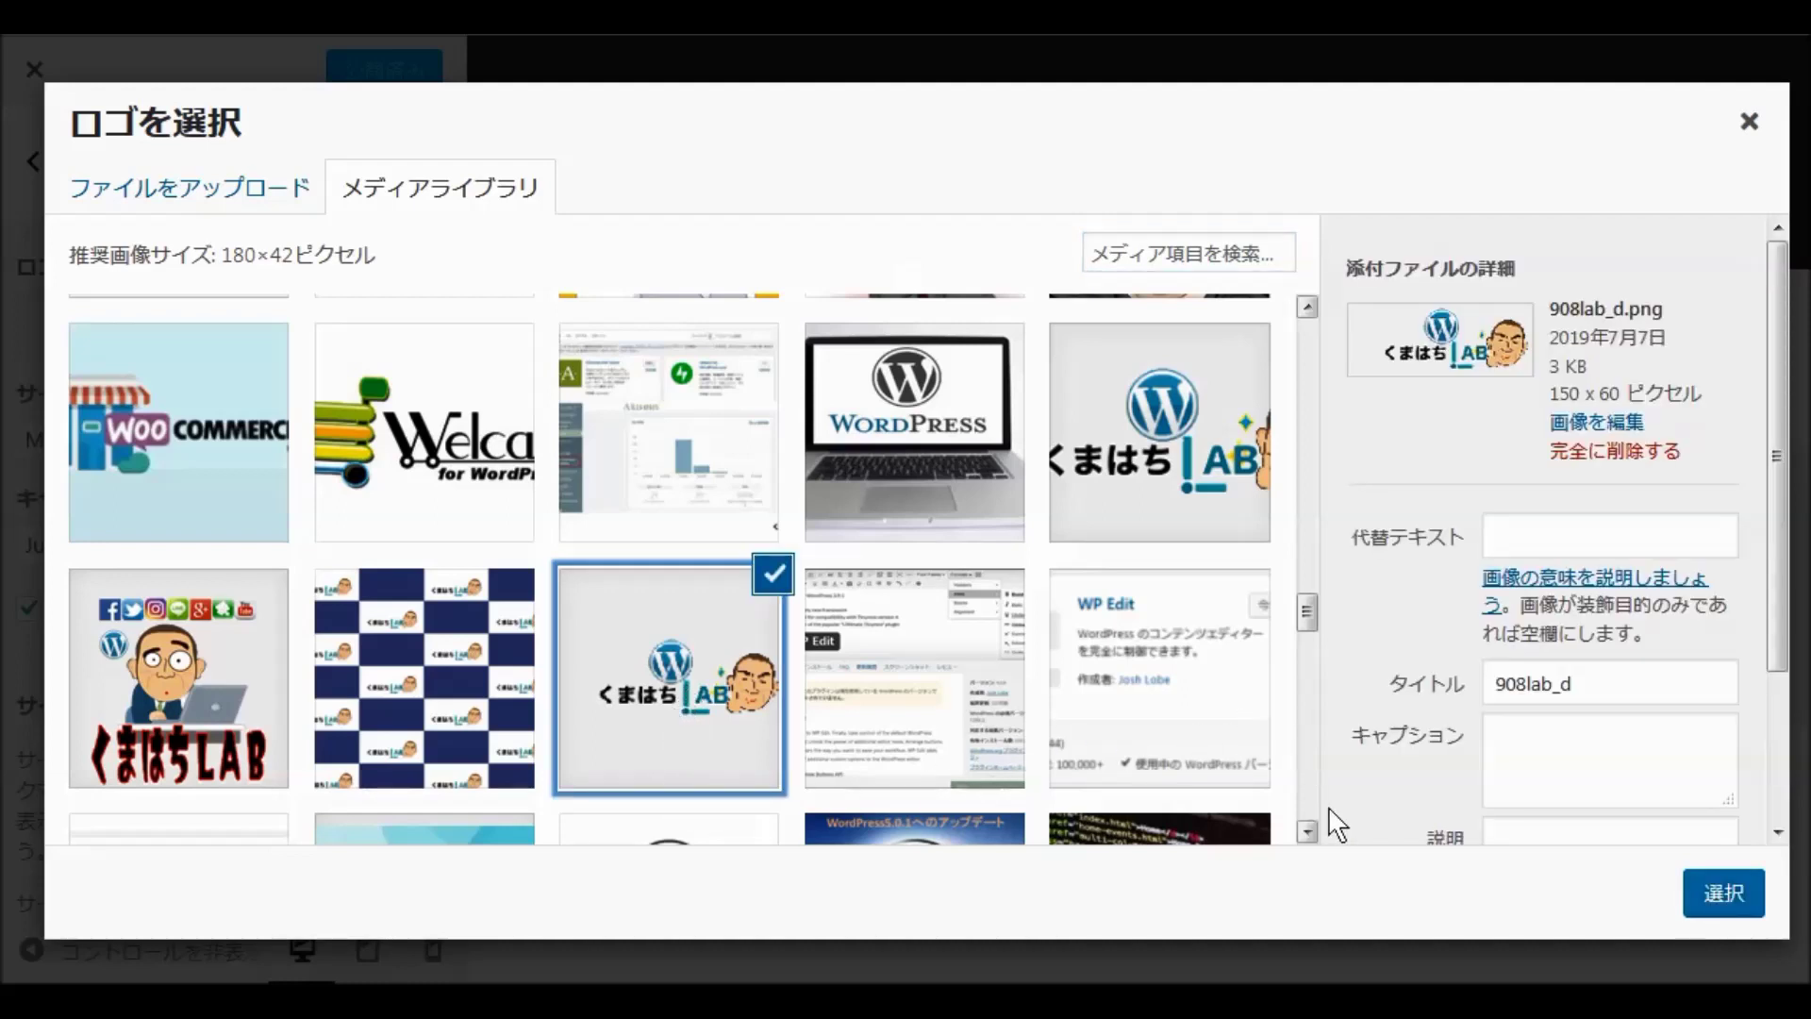
{"action": "left_click", "coordinate": [1722, 896]}
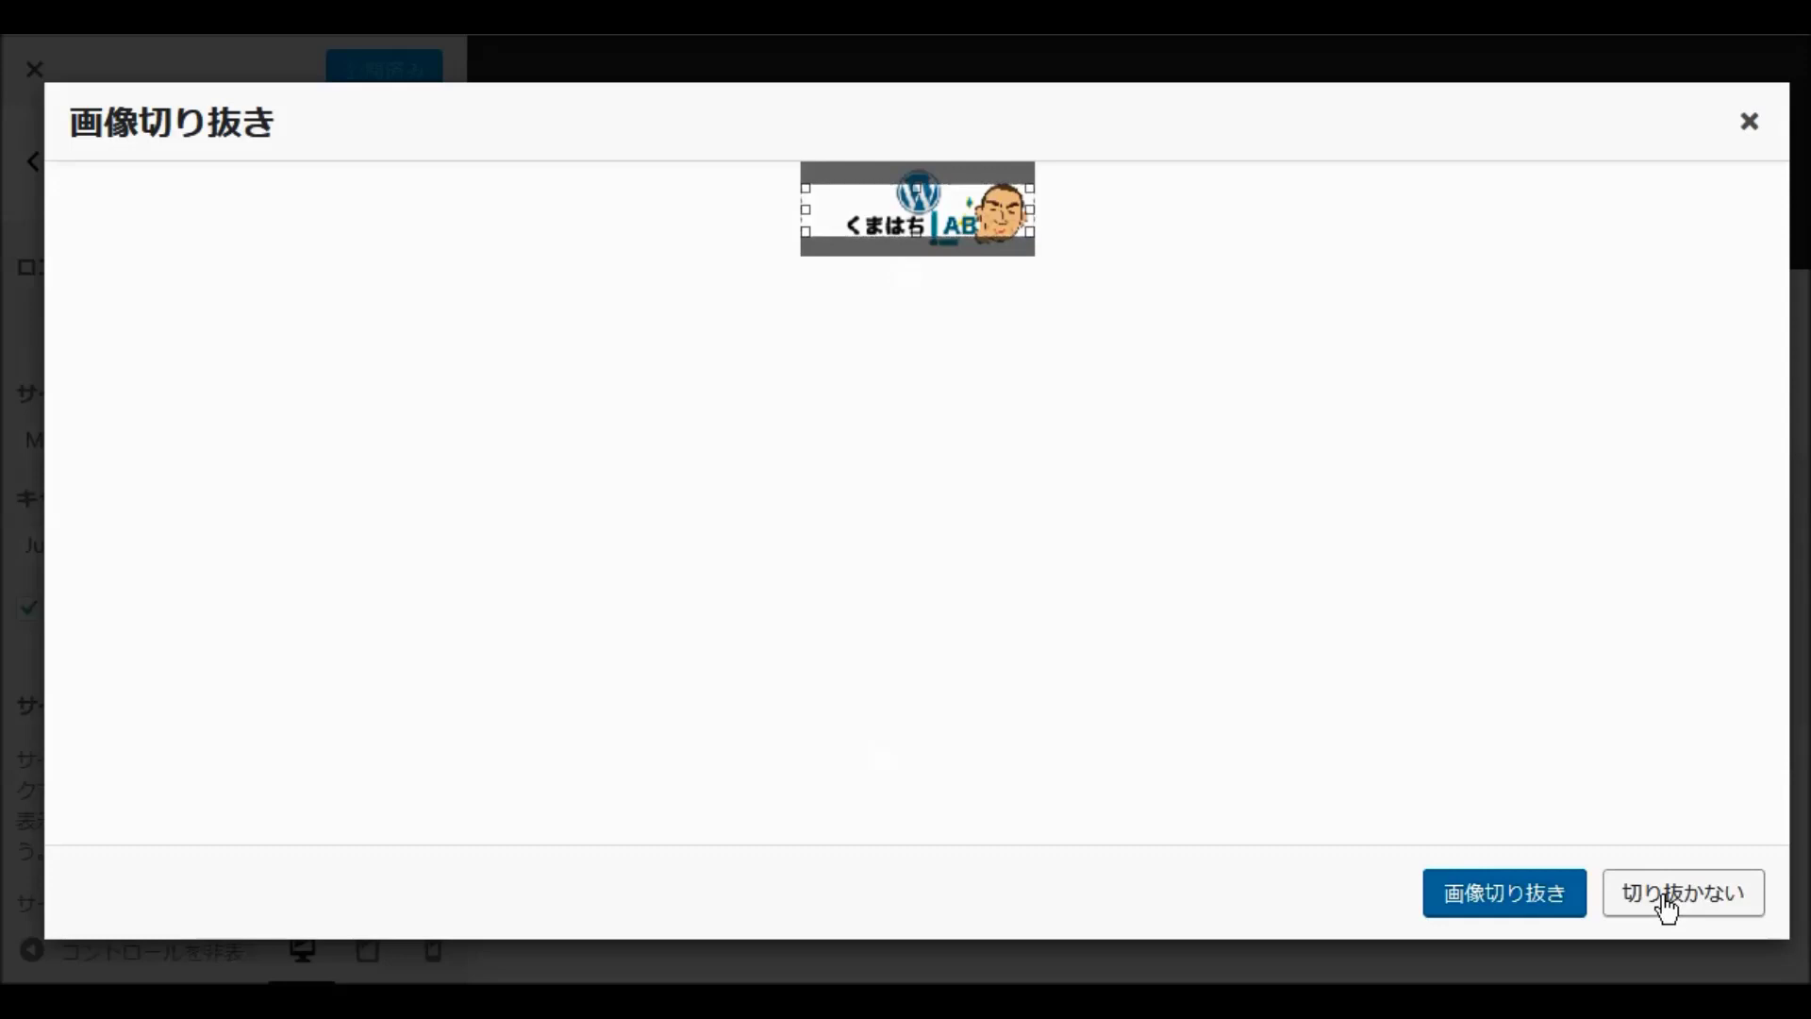
{"action": "left_click", "coordinate": [1662, 901]}
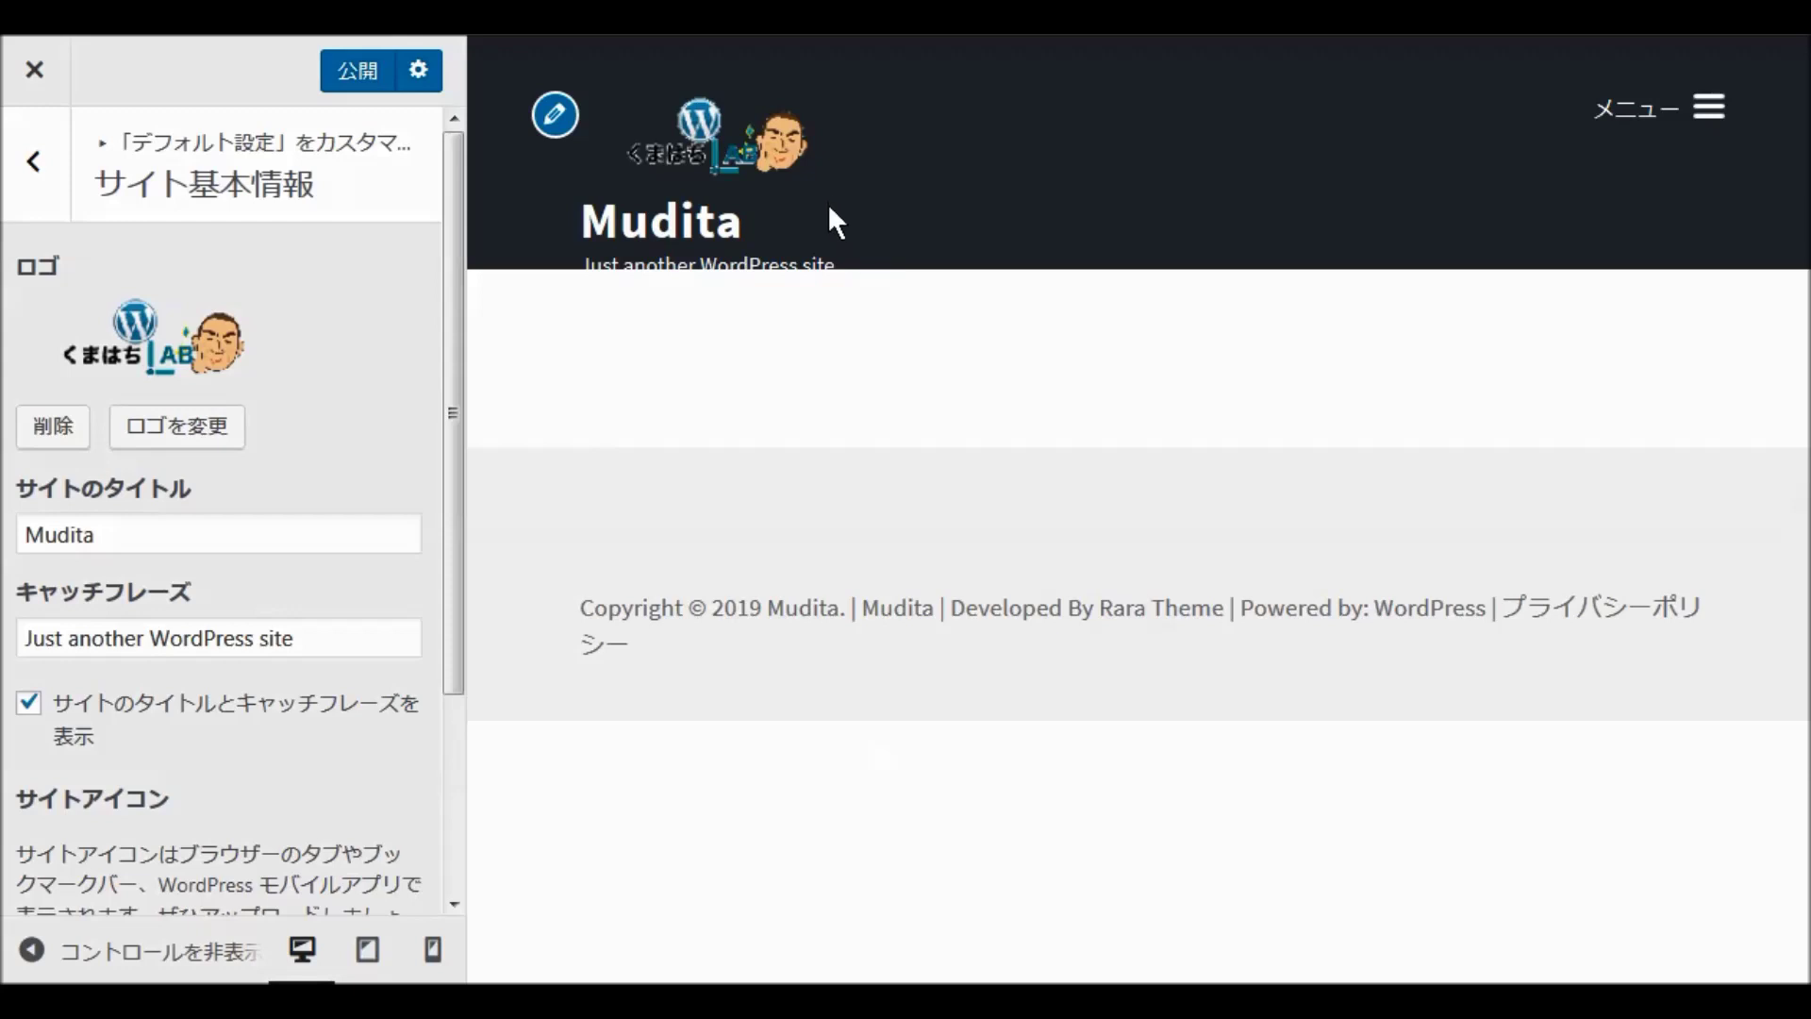
{"action": "scroll", "coordinate": [381, 585], "scroll_direction": "down", "scroll_amount": 3}
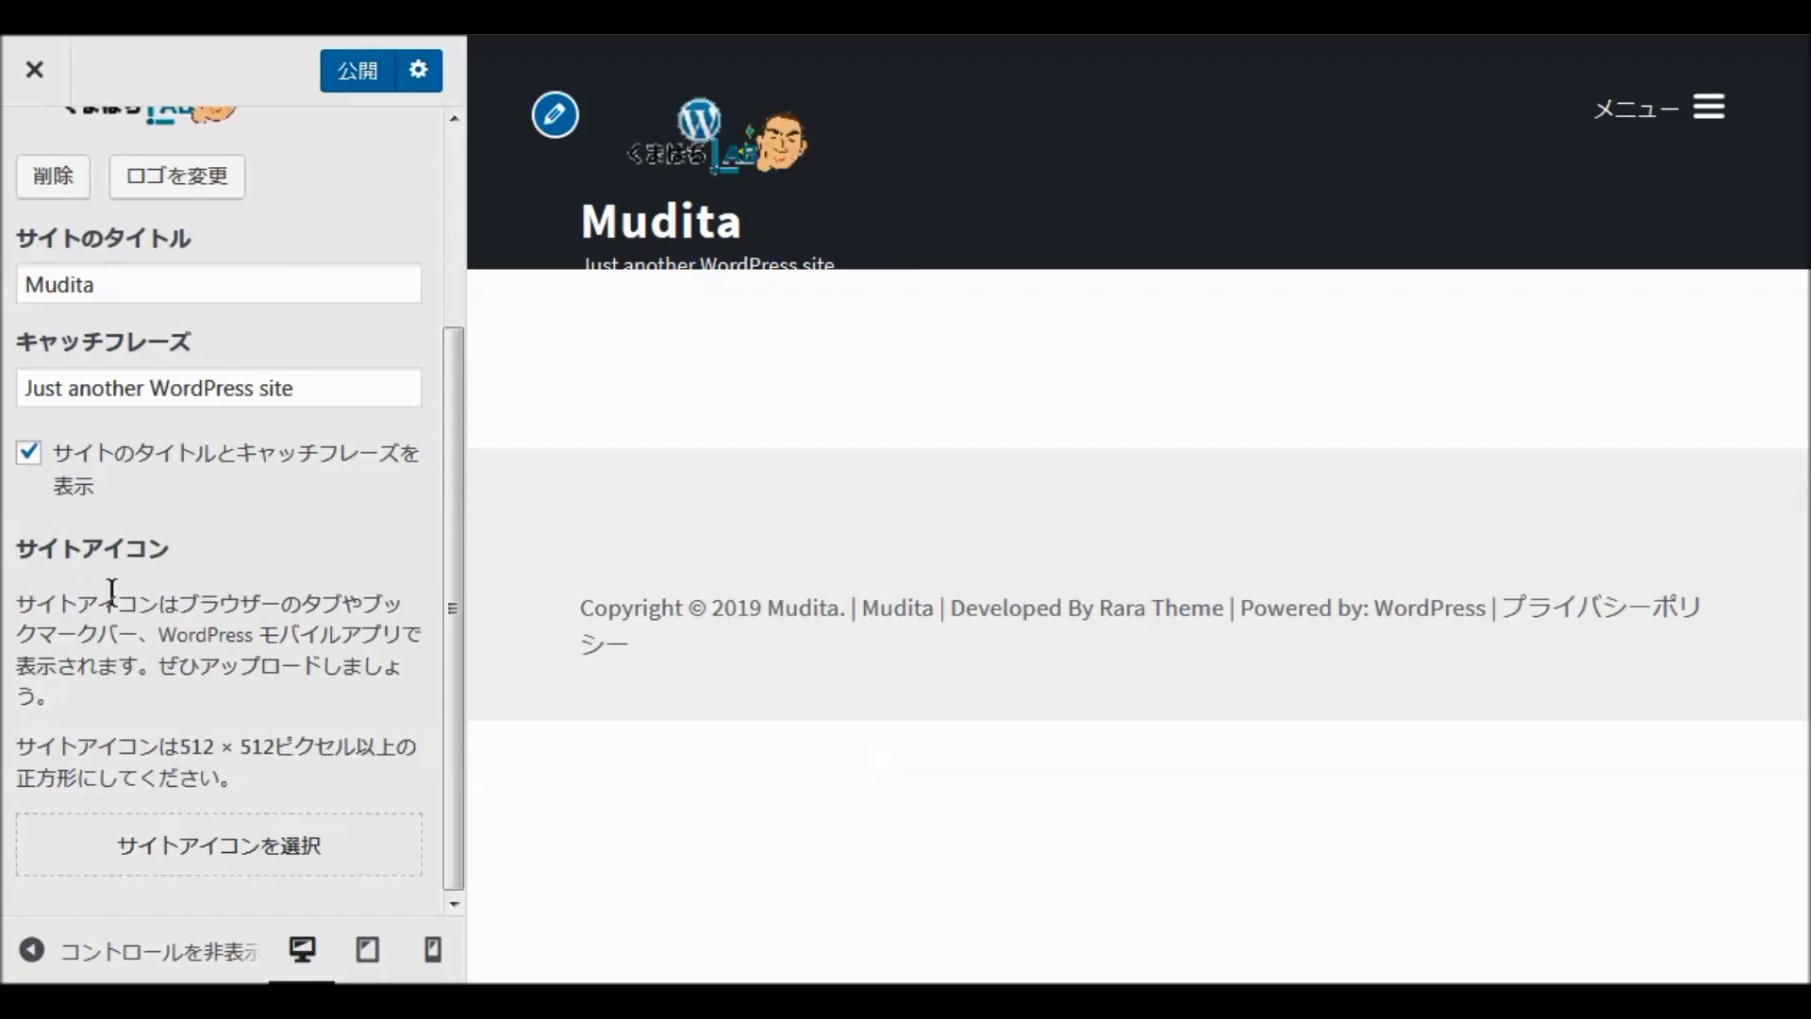
{"action": "left_click", "coordinate": [29, 457]}
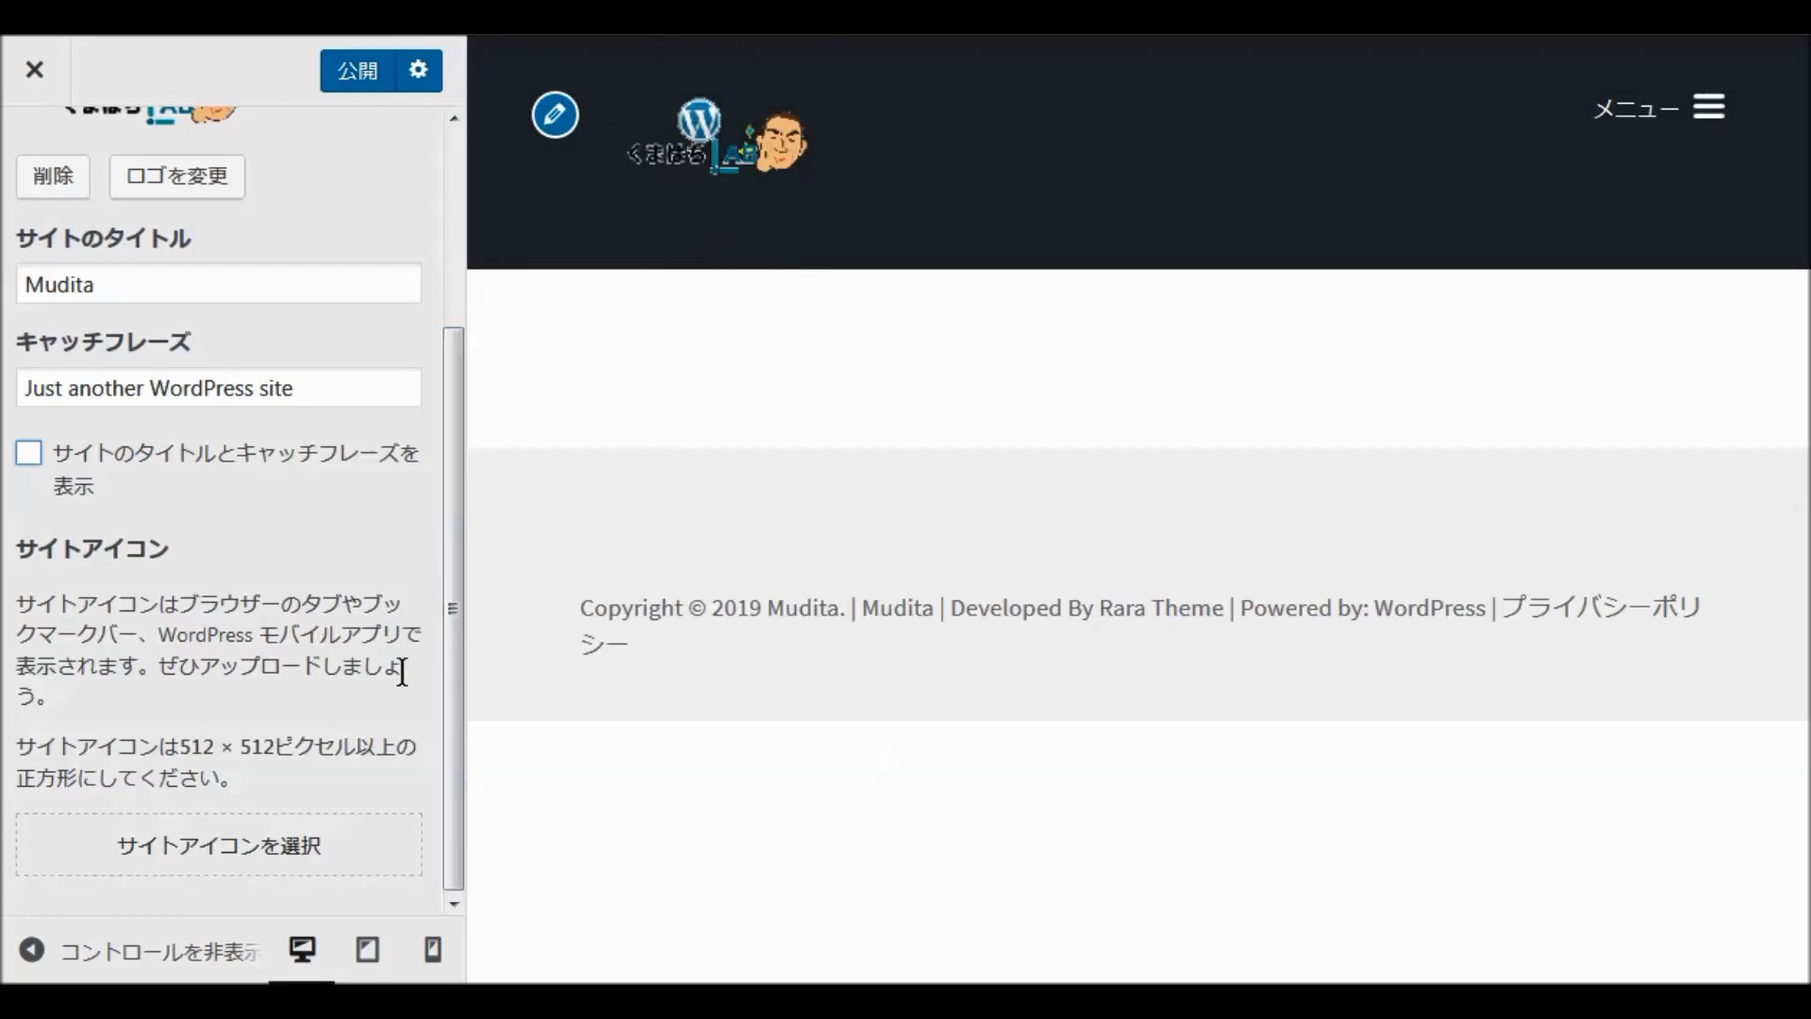
Step: Set the media library image 908icon.png as the site icon
{"action": "left_click", "coordinate": [188, 861]}
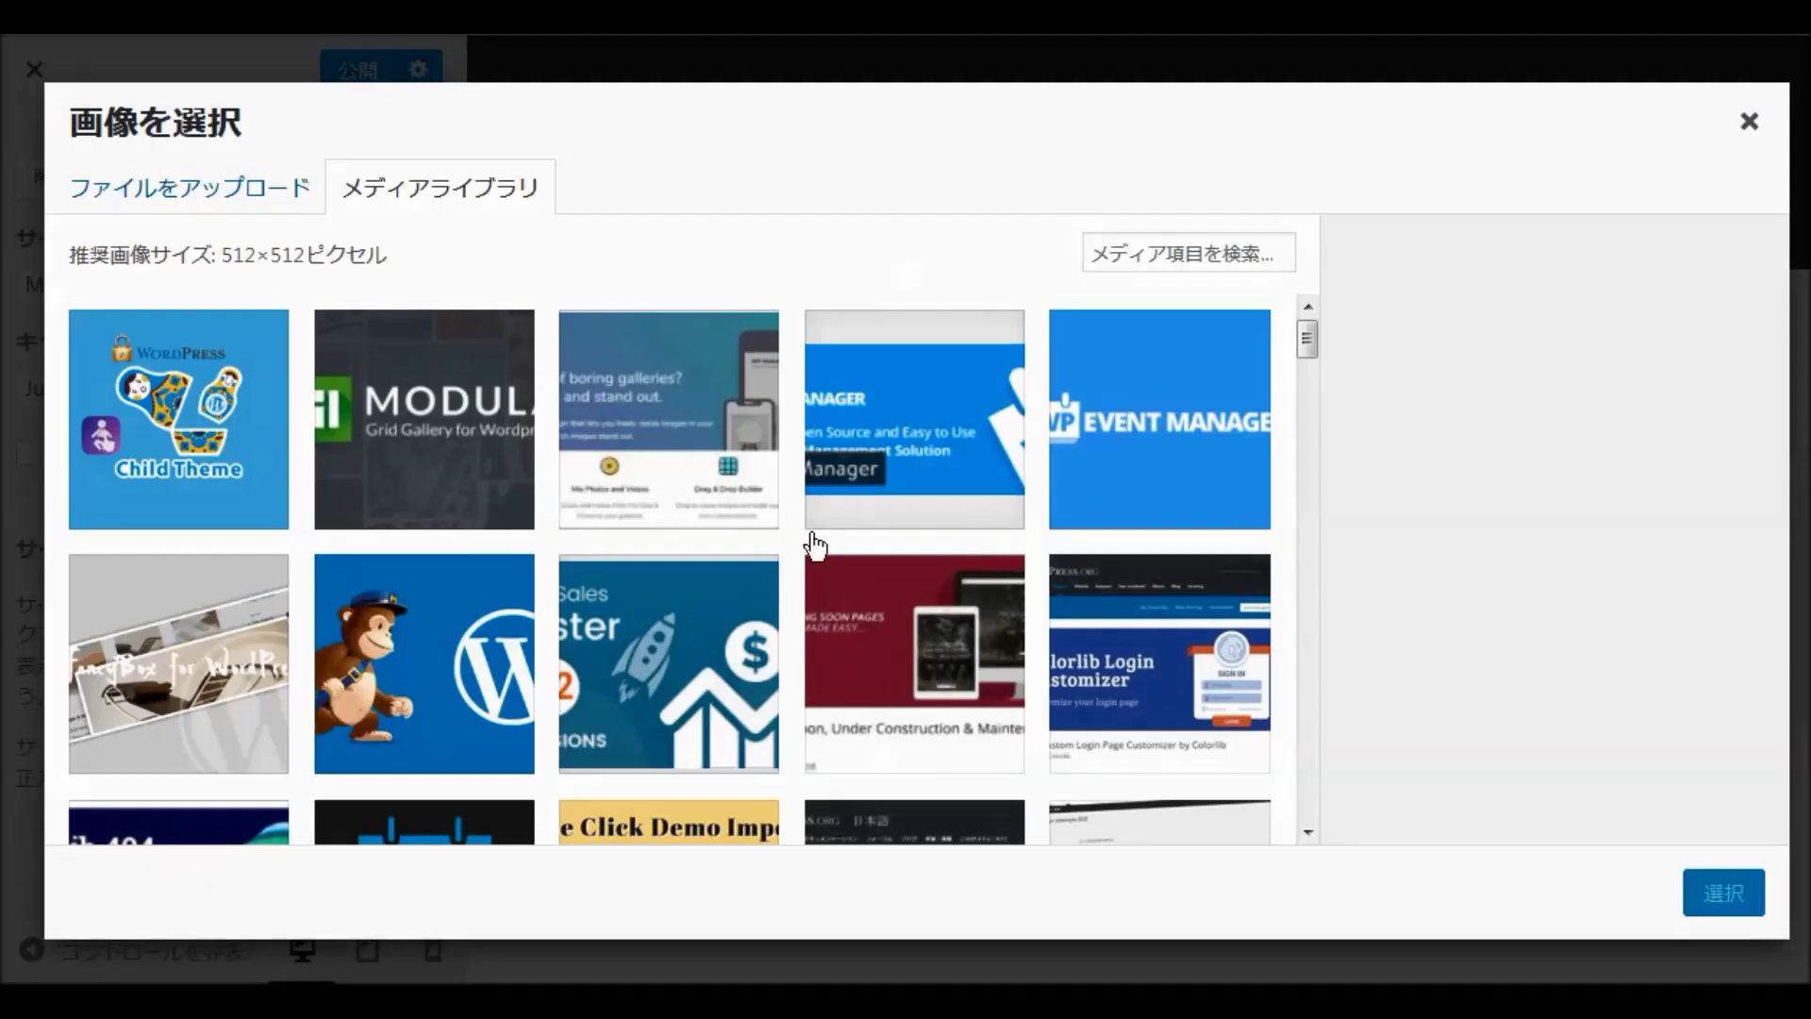
{"action": "scroll", "coordinate": [814, 545], "scroll_direction": "down", "scroll_amount": 15}
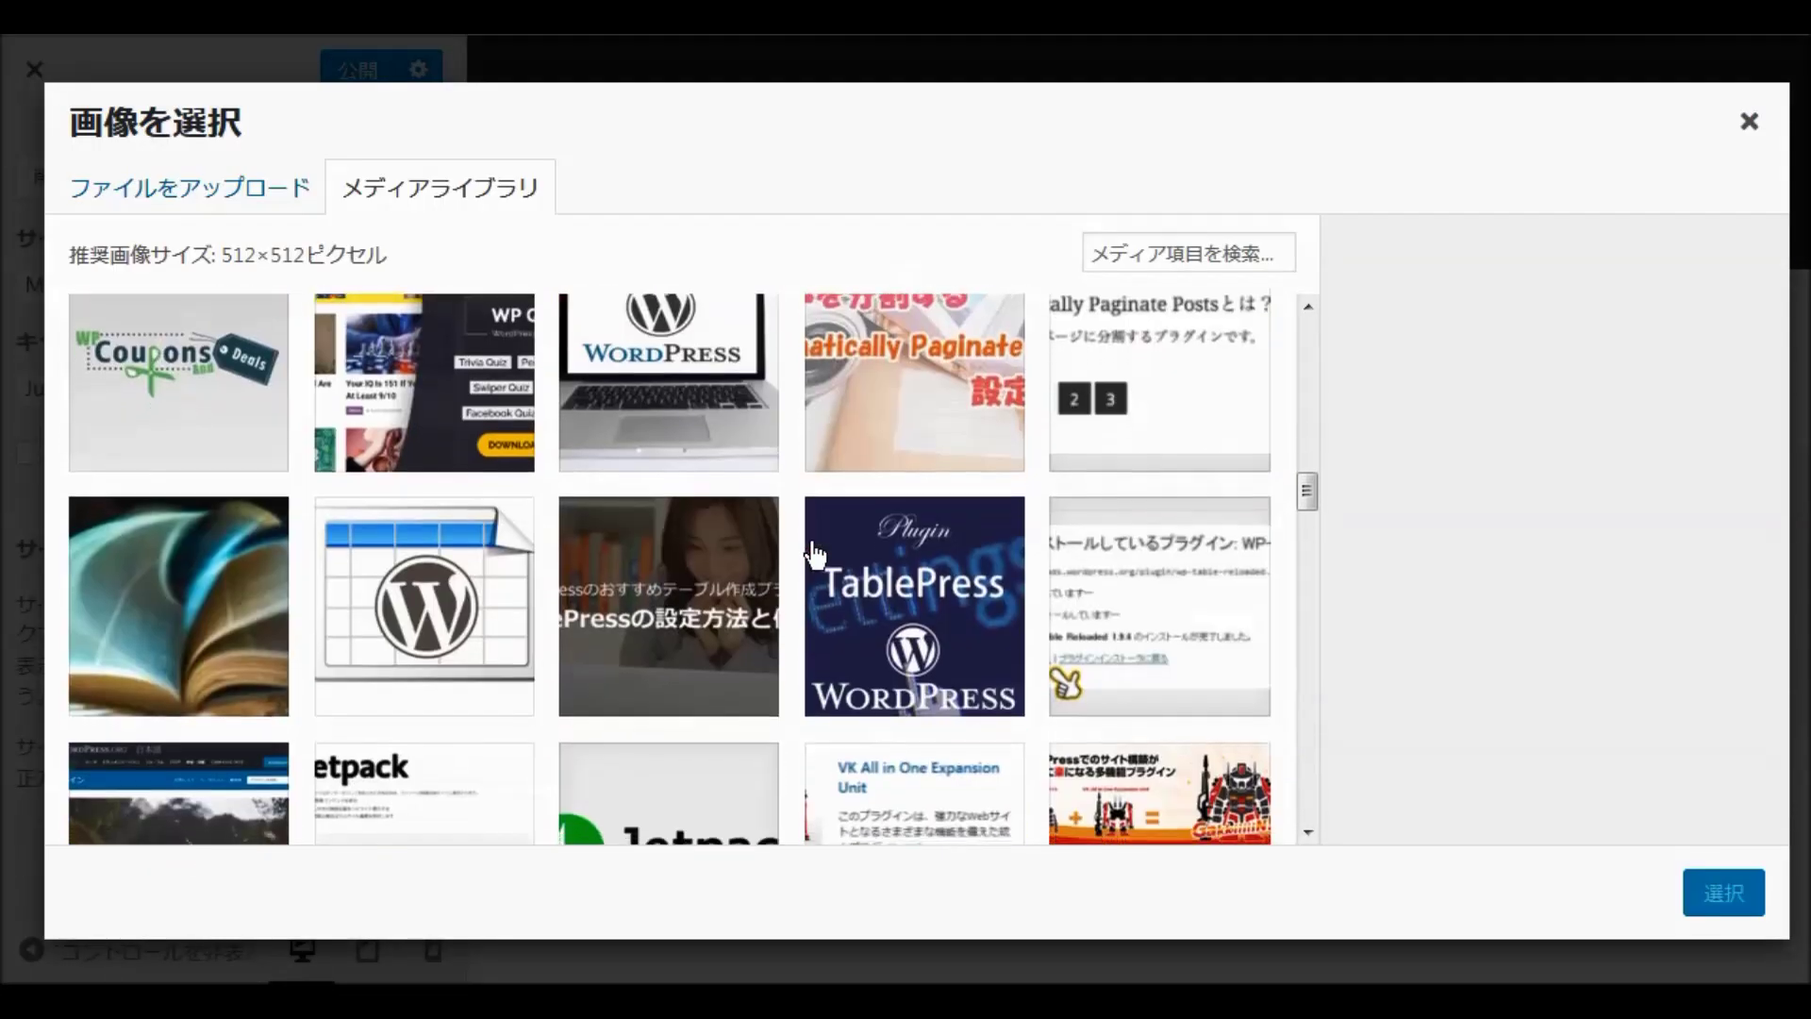
{"action": "scroll", "coordinate": [814, 555], "scroll_direction": "down", "scroll_amount": 15}
{"action": "scroll", "coordinate": [815, 555], "scroll_direction": "down", "scroll_amount": 2}
{"action": "left_click", "coordinate": [179, 510]}
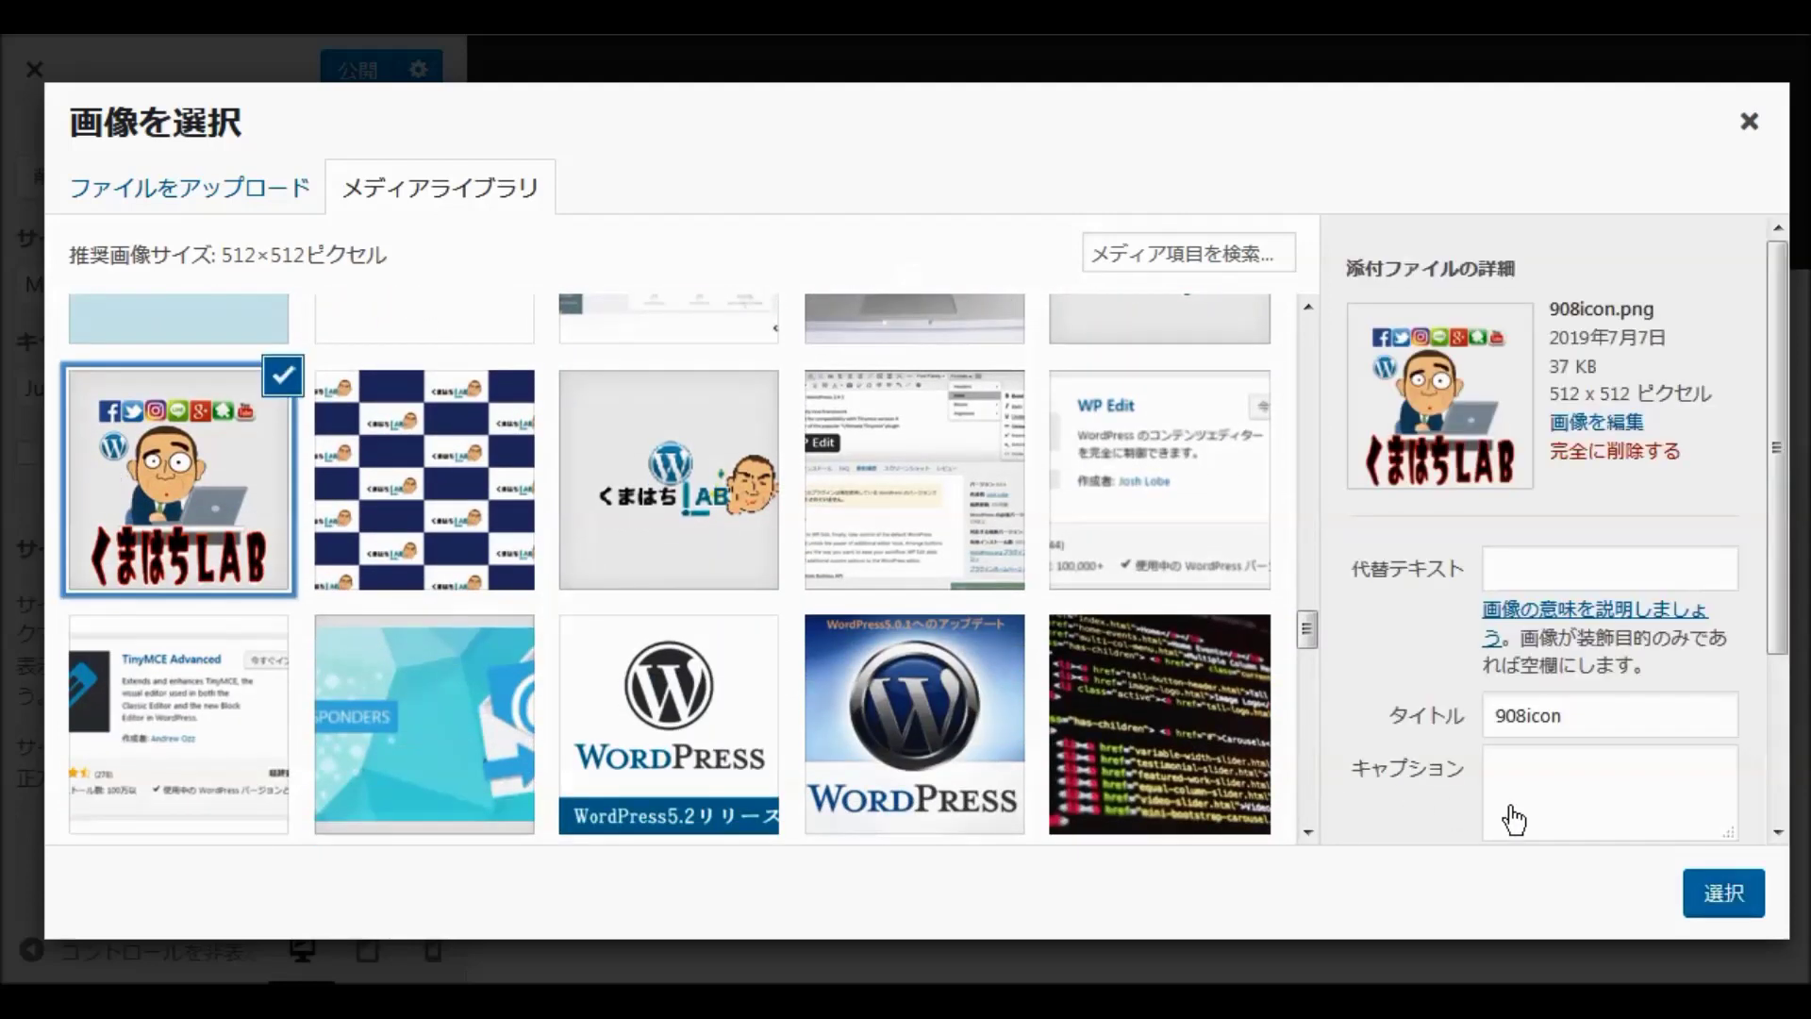
{"action": "left_click", "coordinate": [1720, 894]}
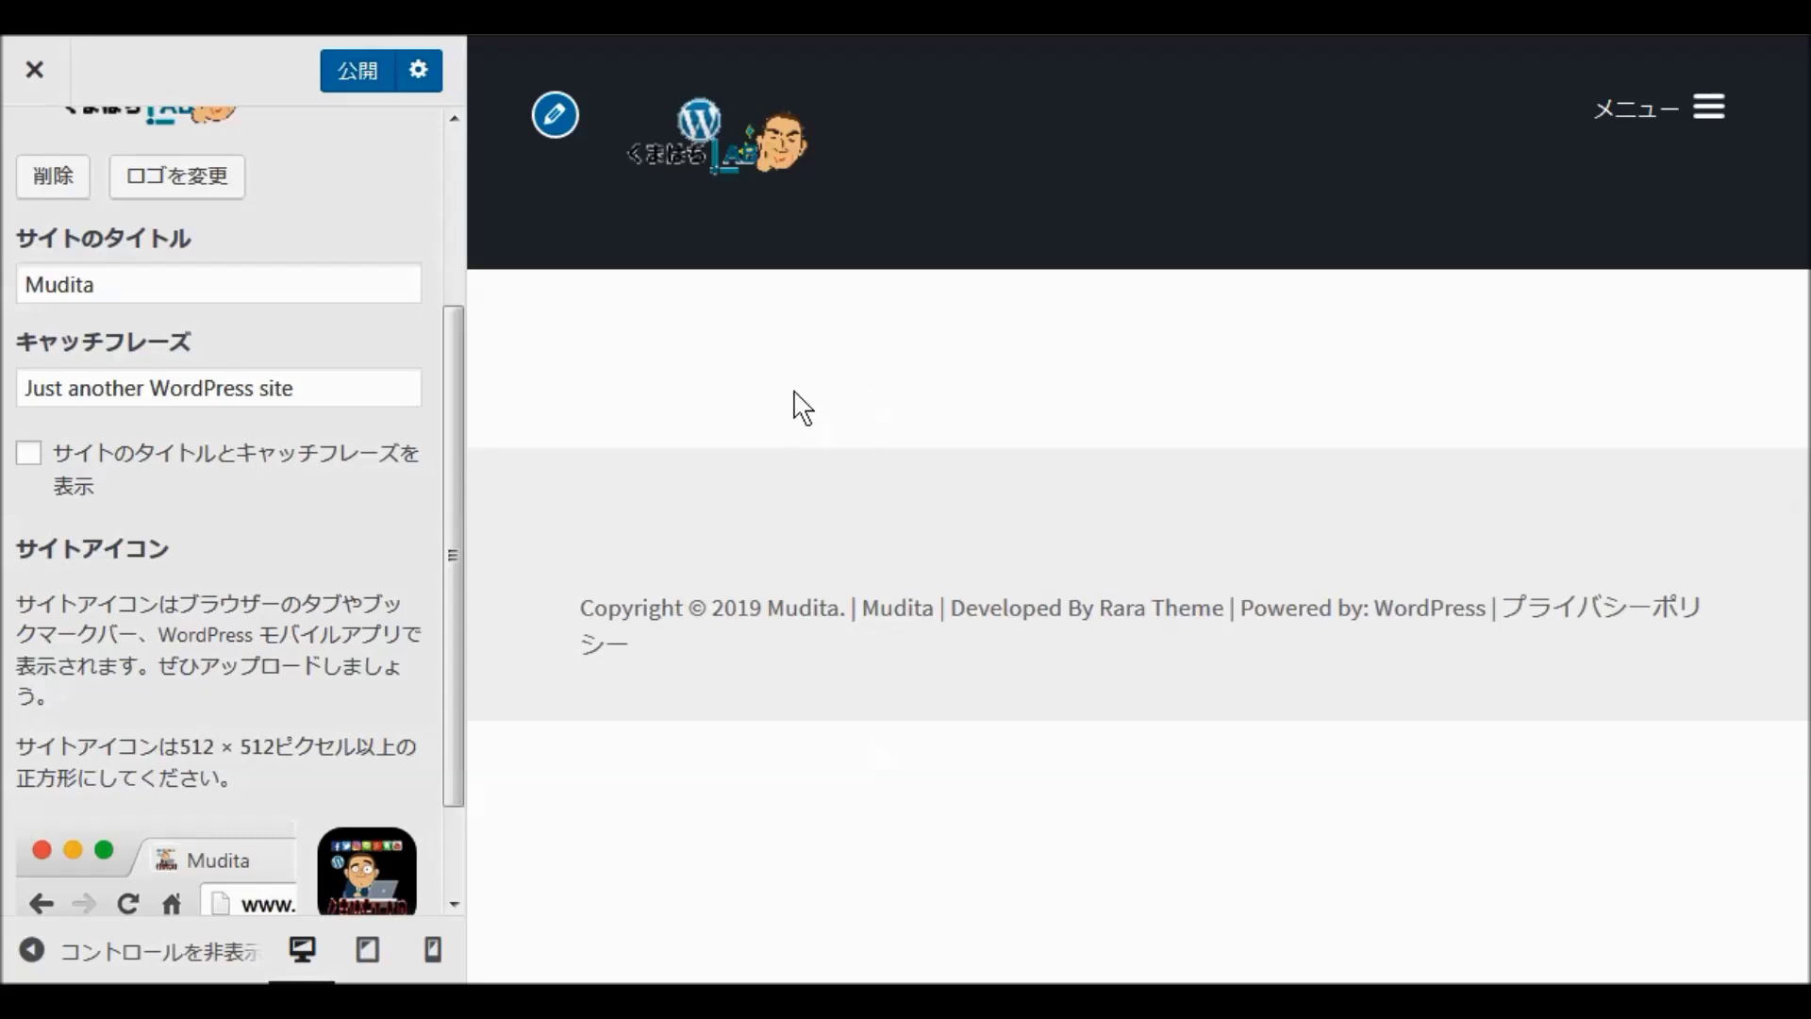
Step: Publish the site identity changes and return to the customizer's main list of settings
{"action": "scroll", "coordinate": [358, 556], "scroll_direction": "up", "scroll_amount": 3}
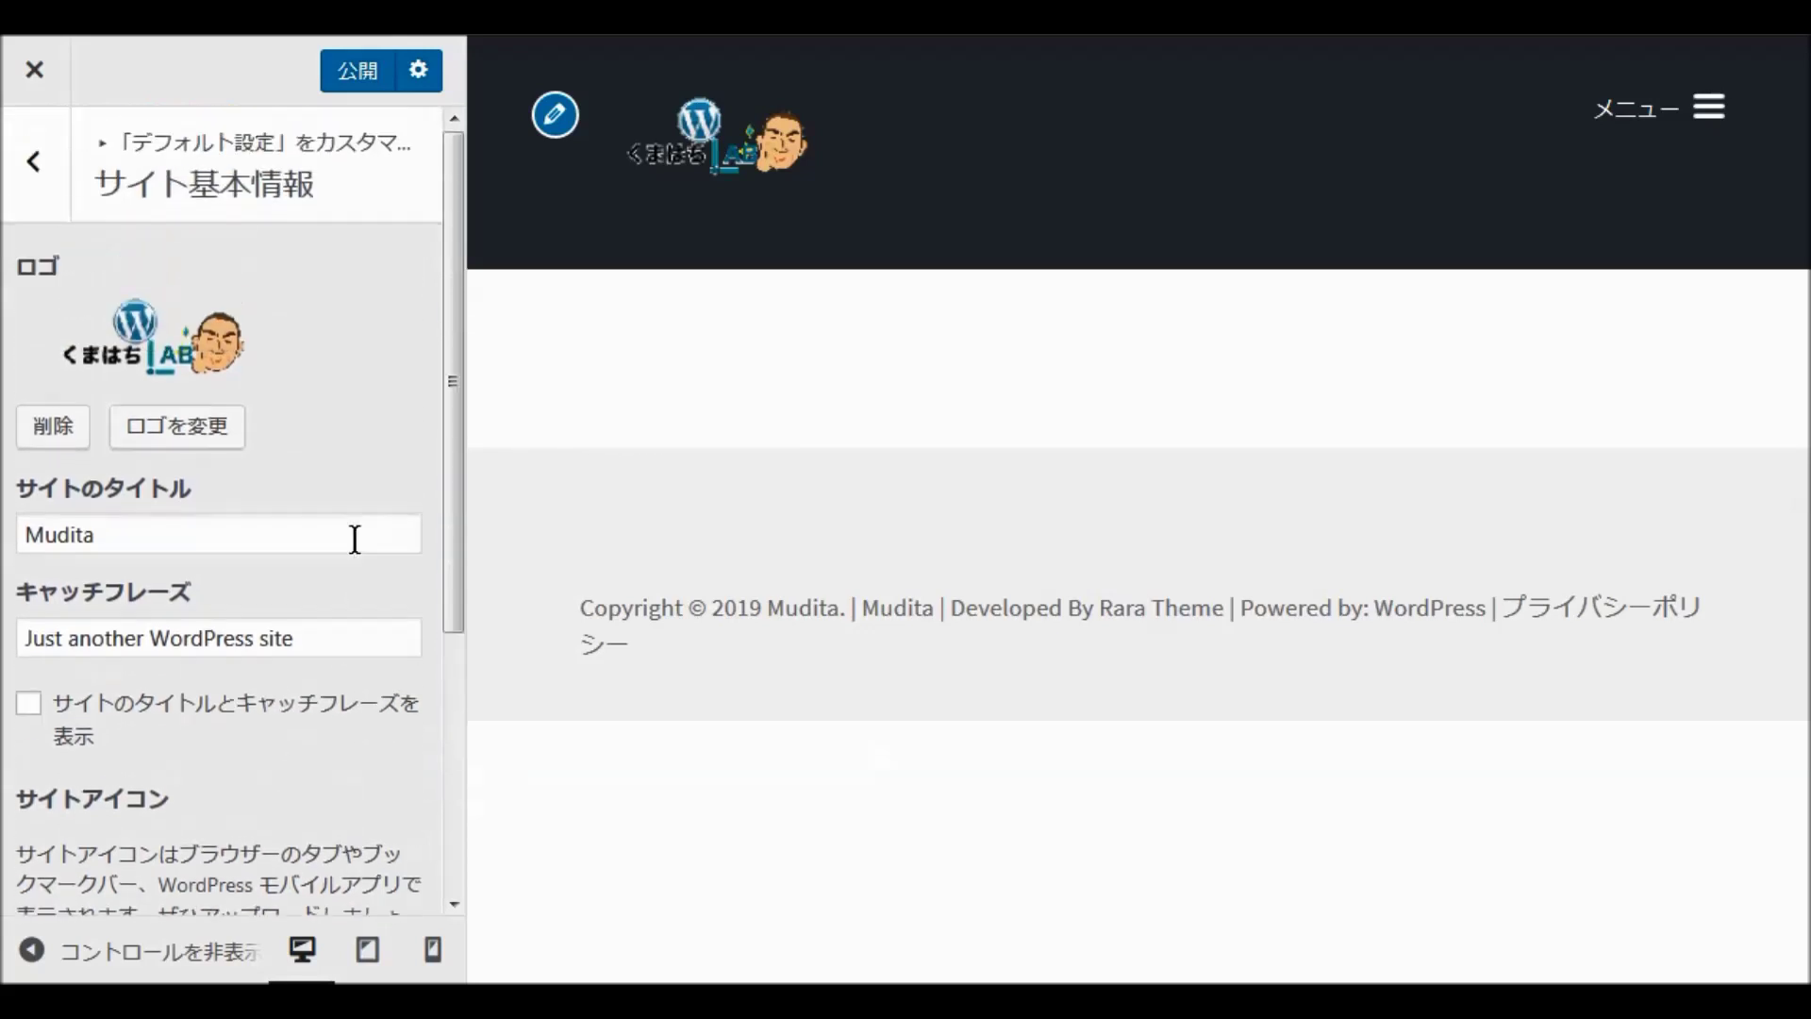
{"action": "left_click", "coordinate": [359, 76]}
{"action": "left_click", "coordinate": [39, 170]}
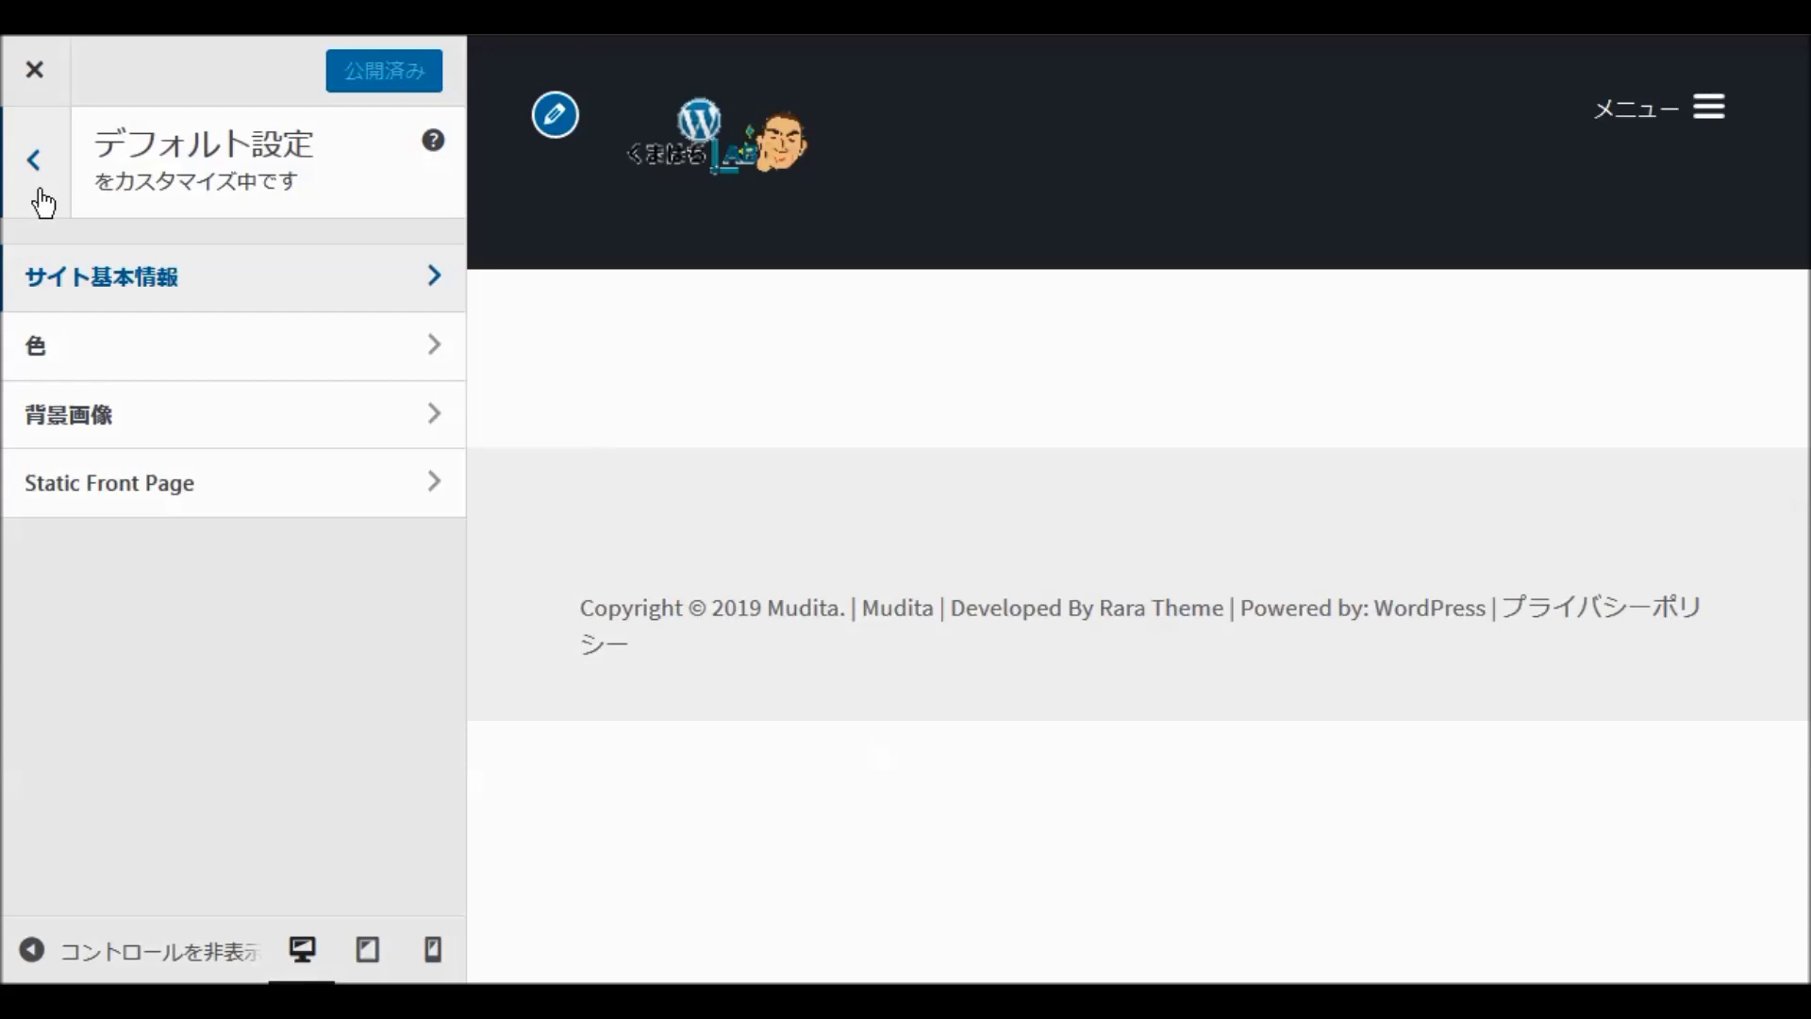
{"action": "left_click", "coordinate": [32, 168]}
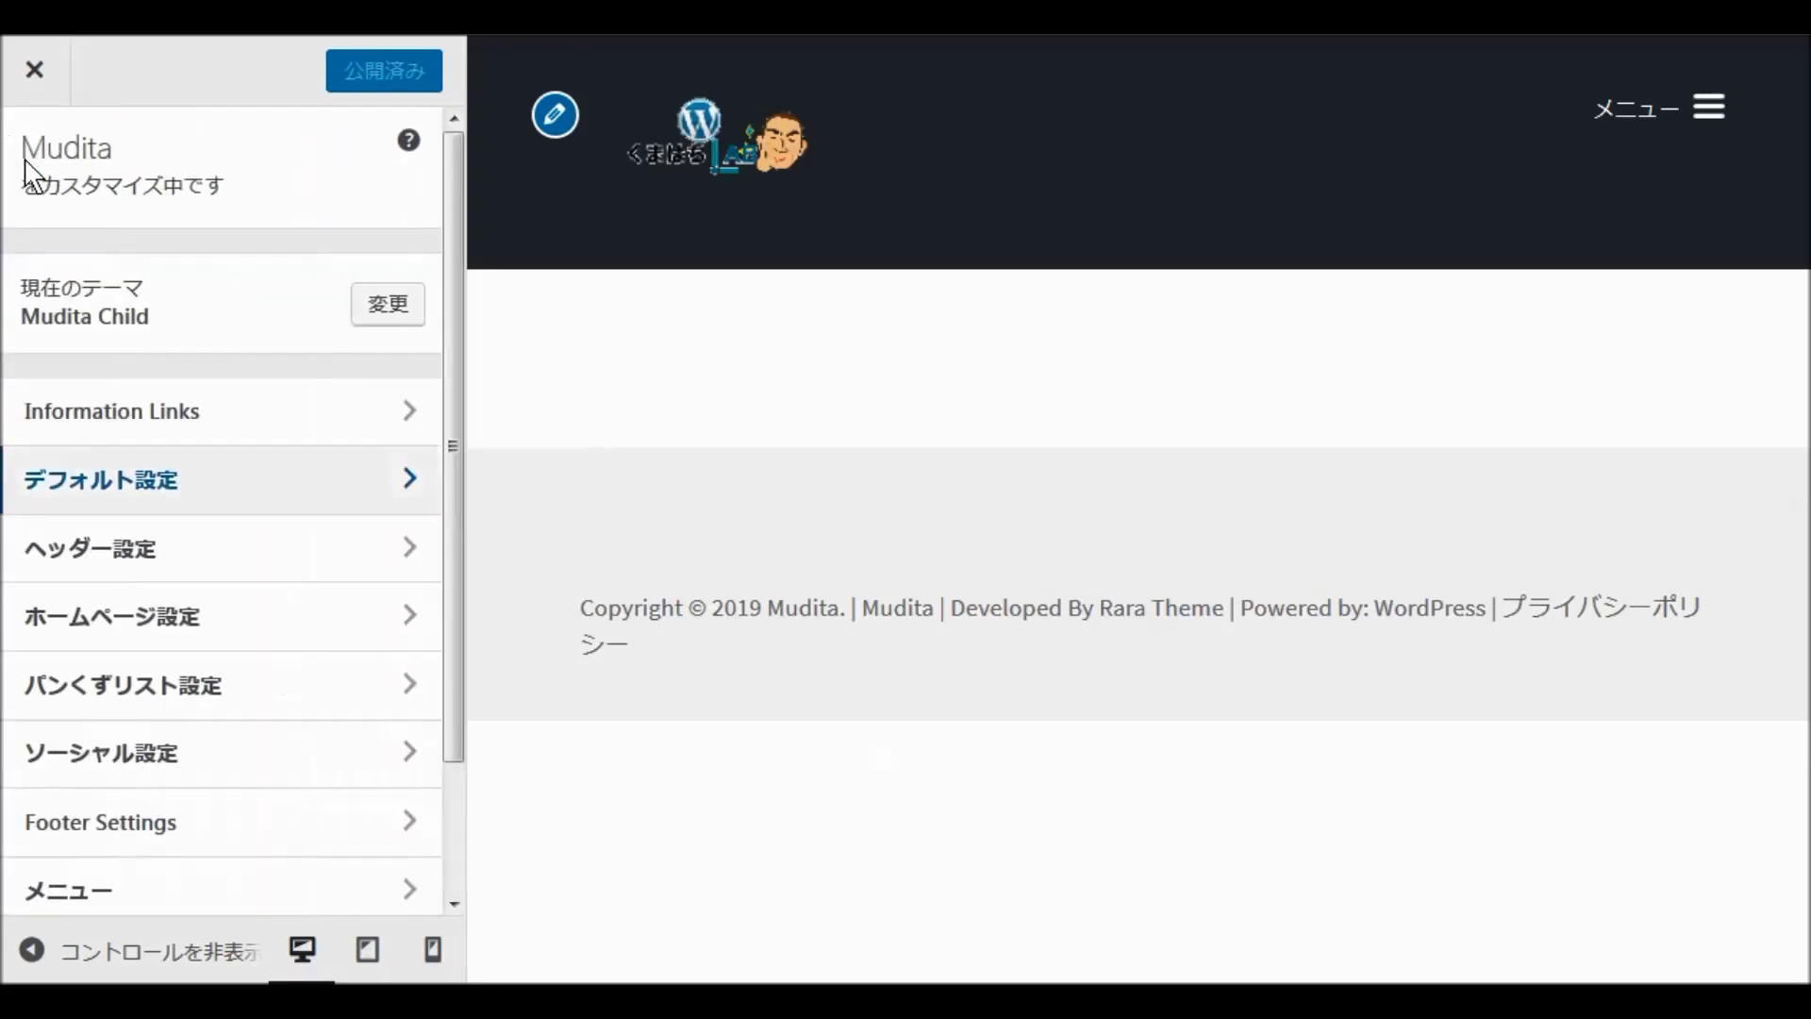
Step: In ヘッダー設定, enable the header information, enter the header phone number, and publish the change
{"action": "left_click", "coordinate": [136, 558]}
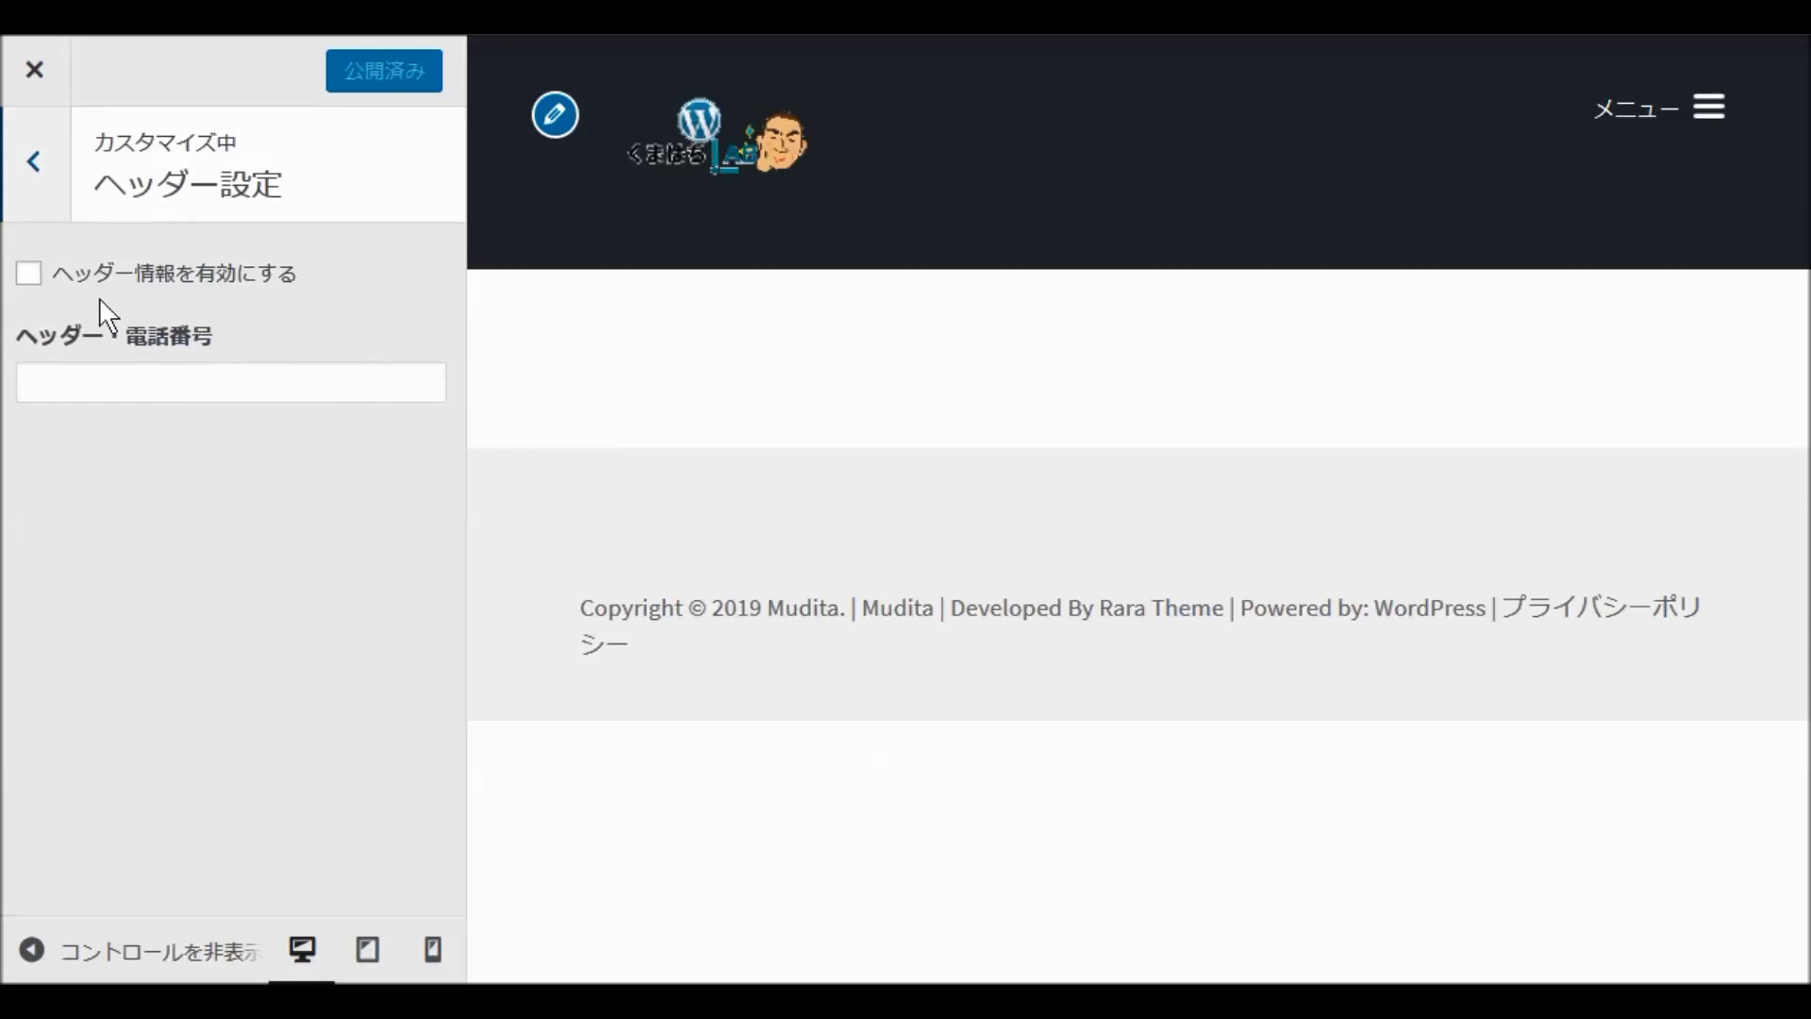
{"action": "left_click", "coordinate": [31, 274]}
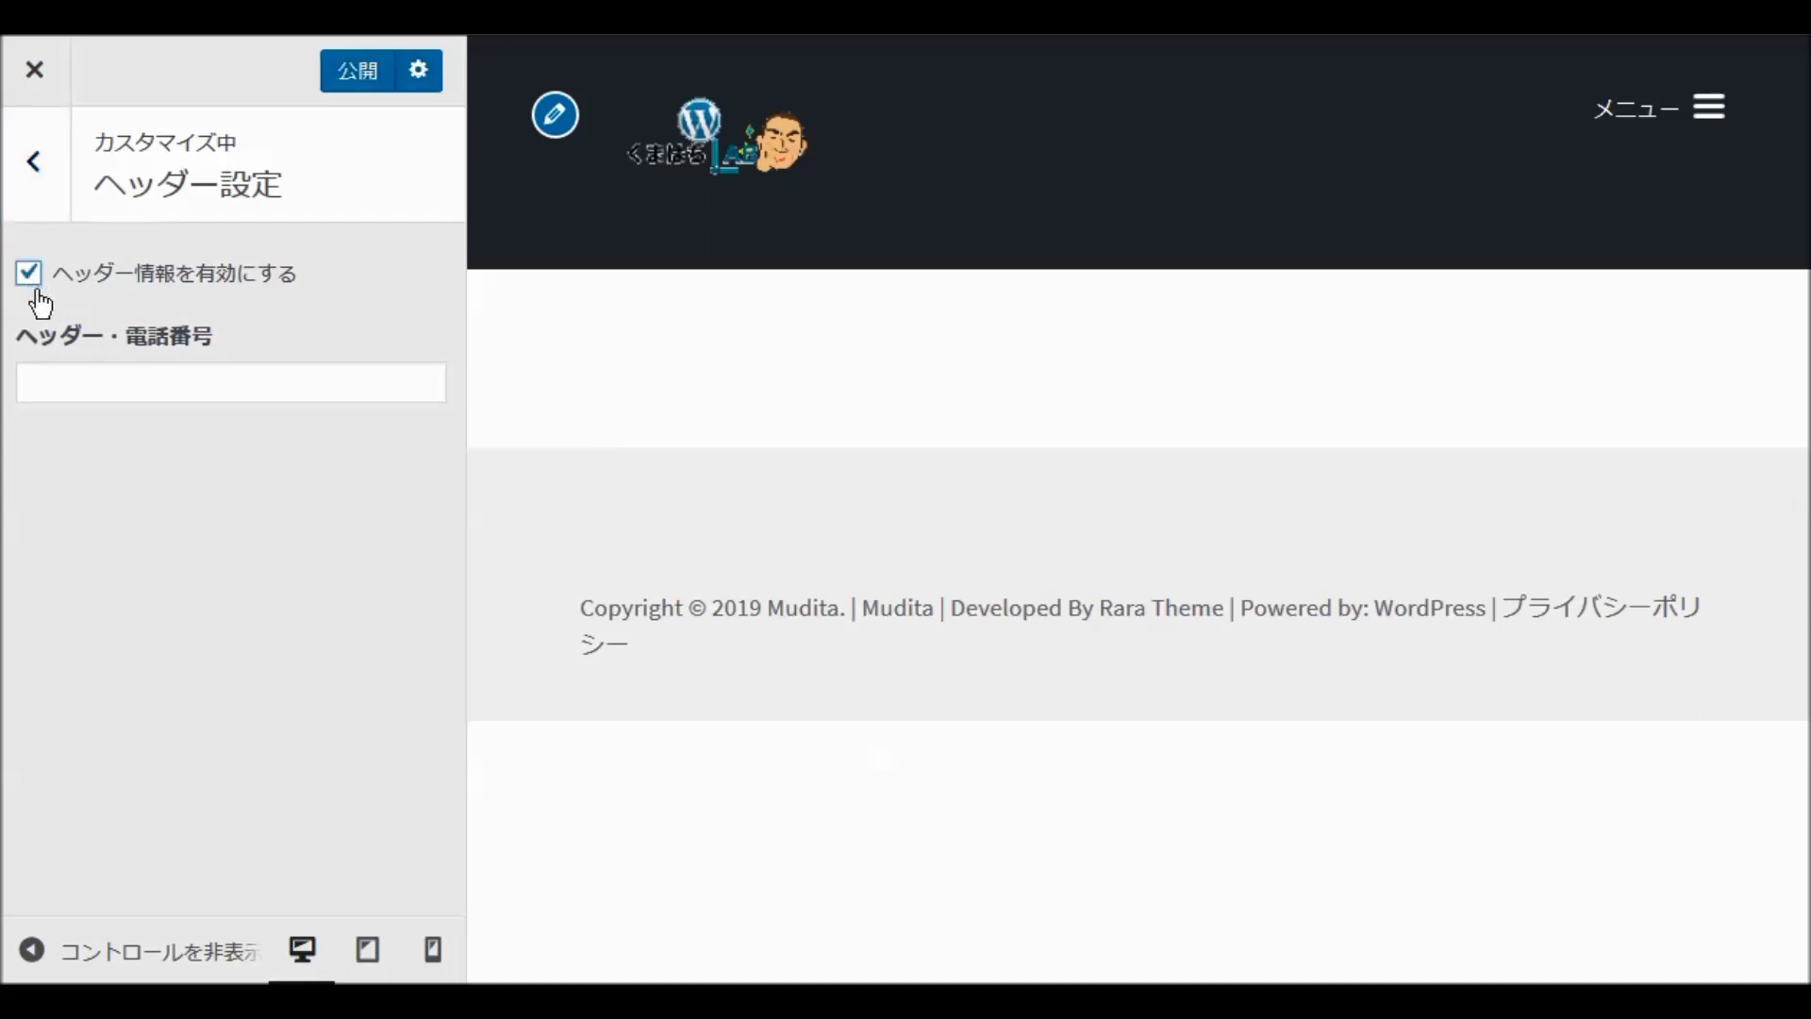
{"action": "left_click", "coordinate": [93, 382]}
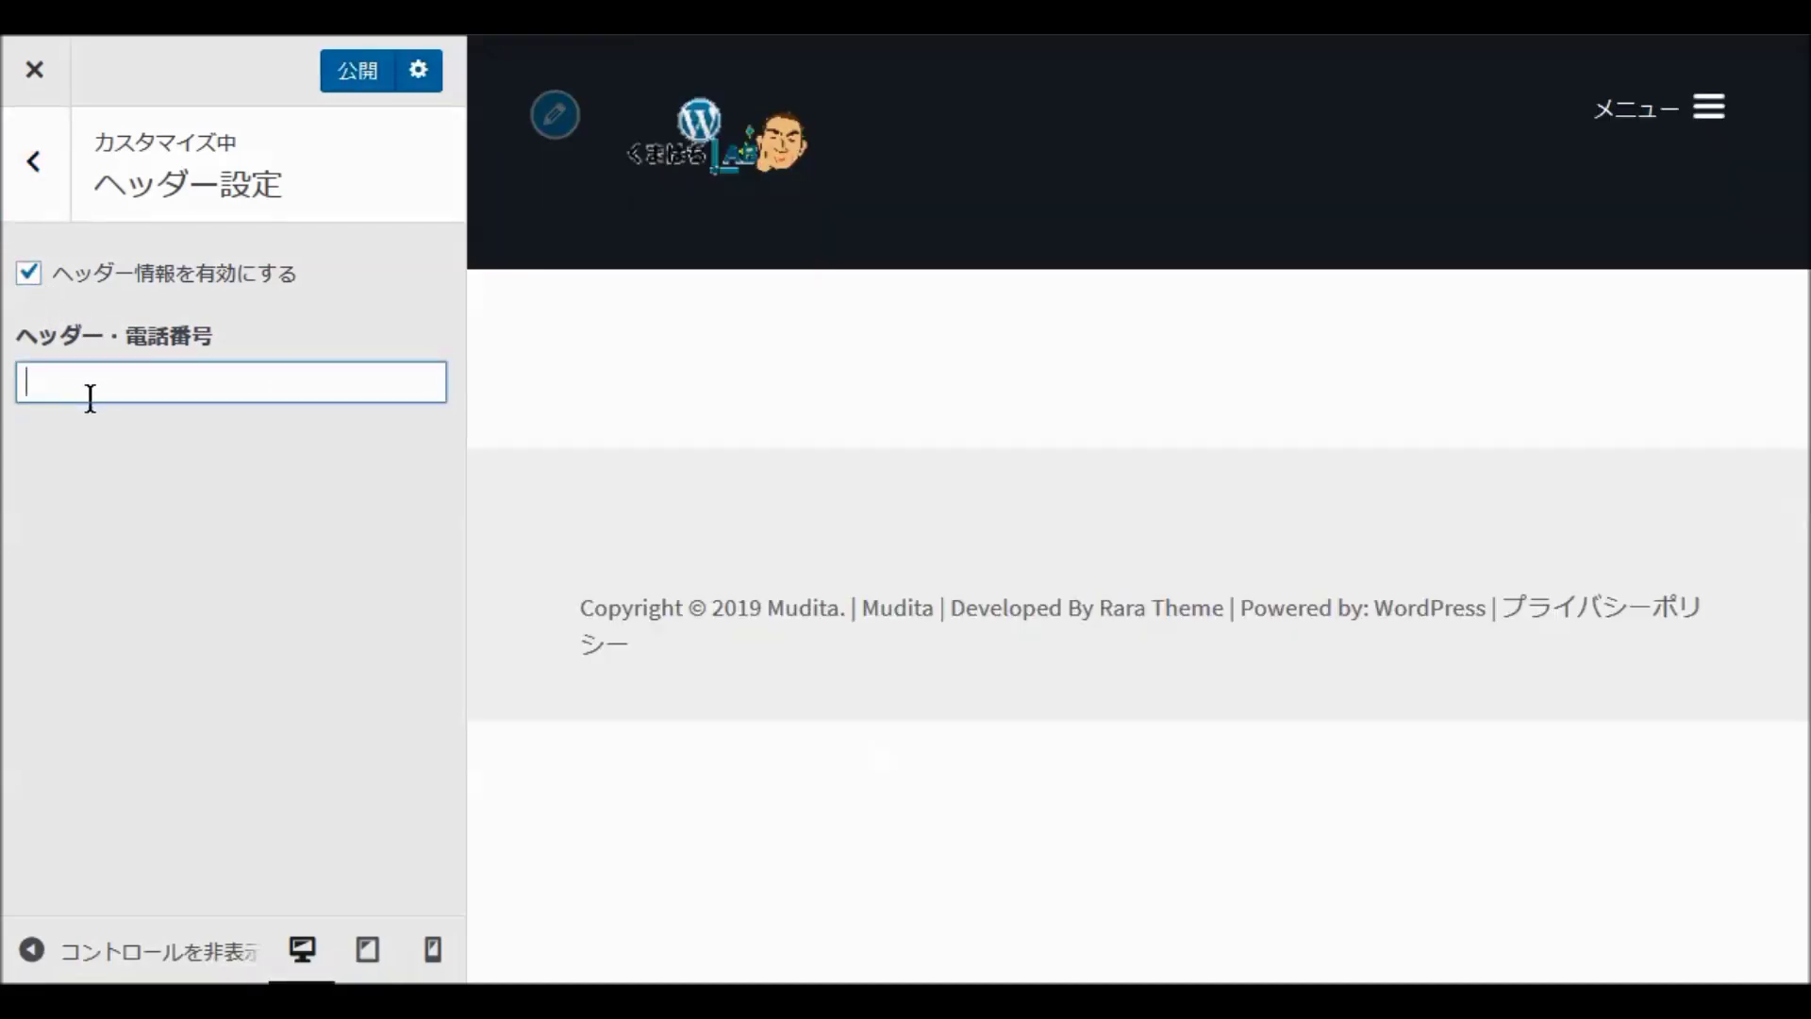
{"action": "type", "text": "012"}
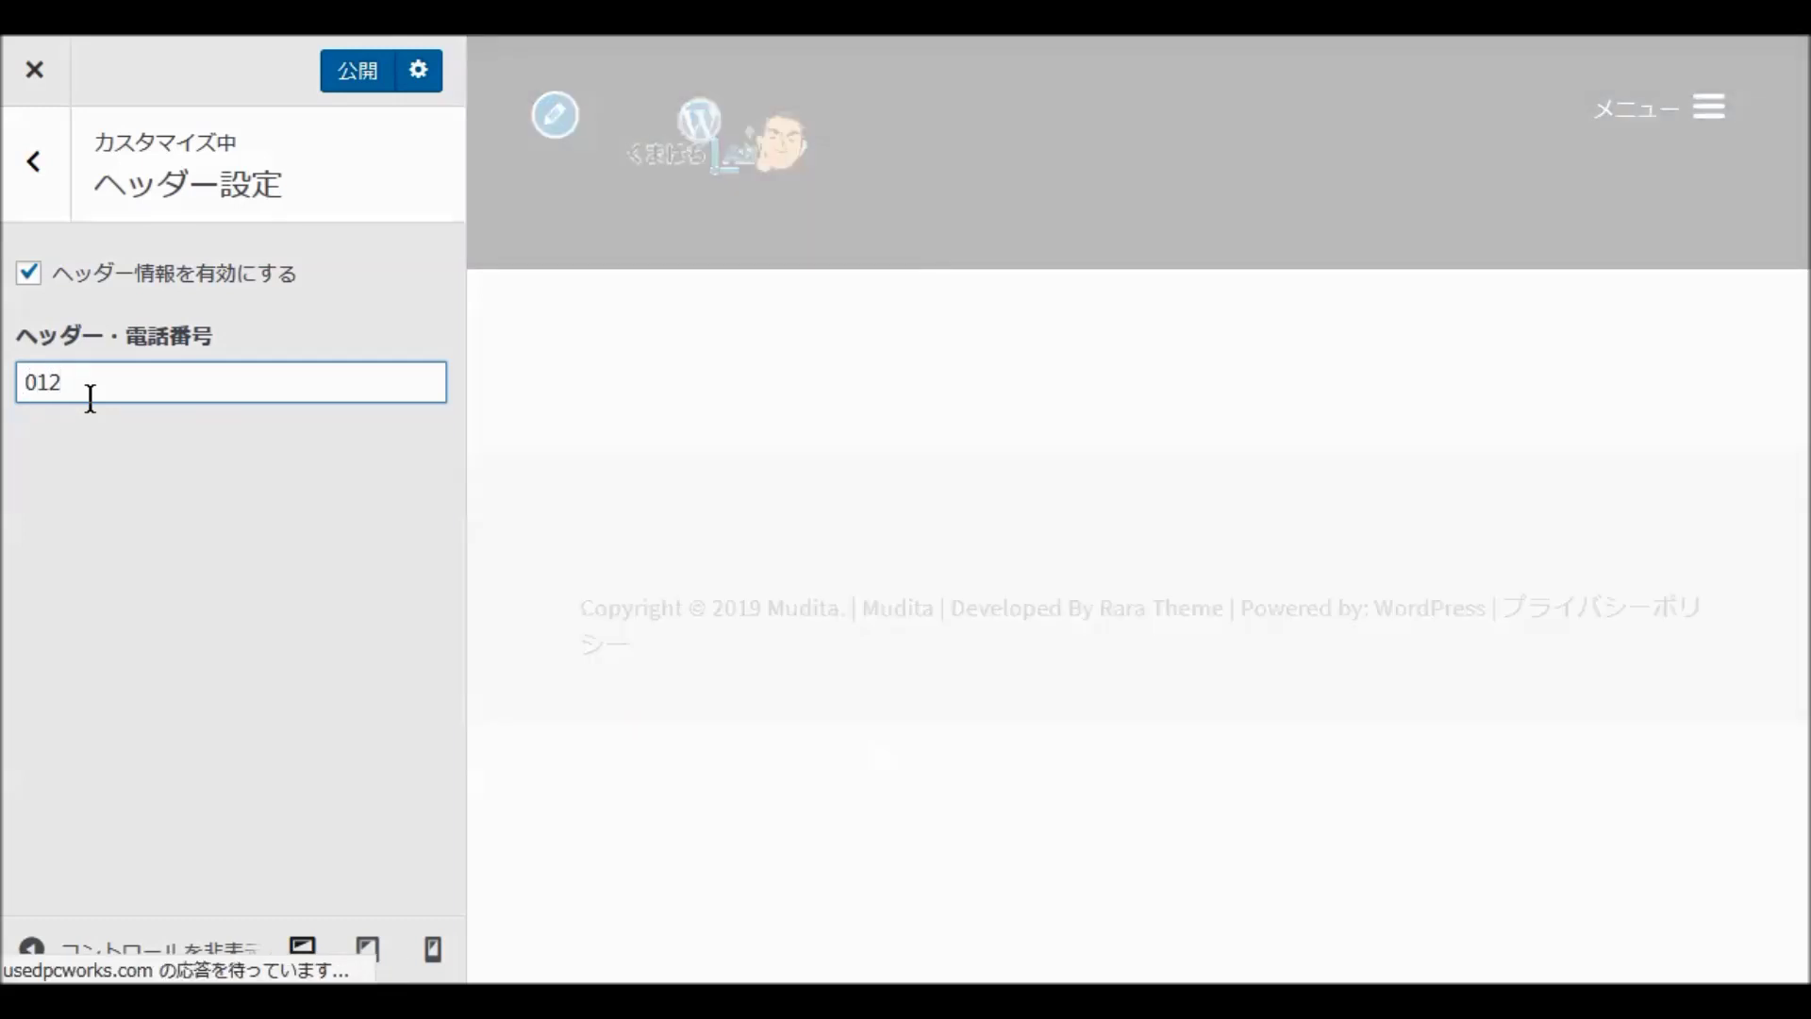
{"action": "type", "text": "0-00-"}
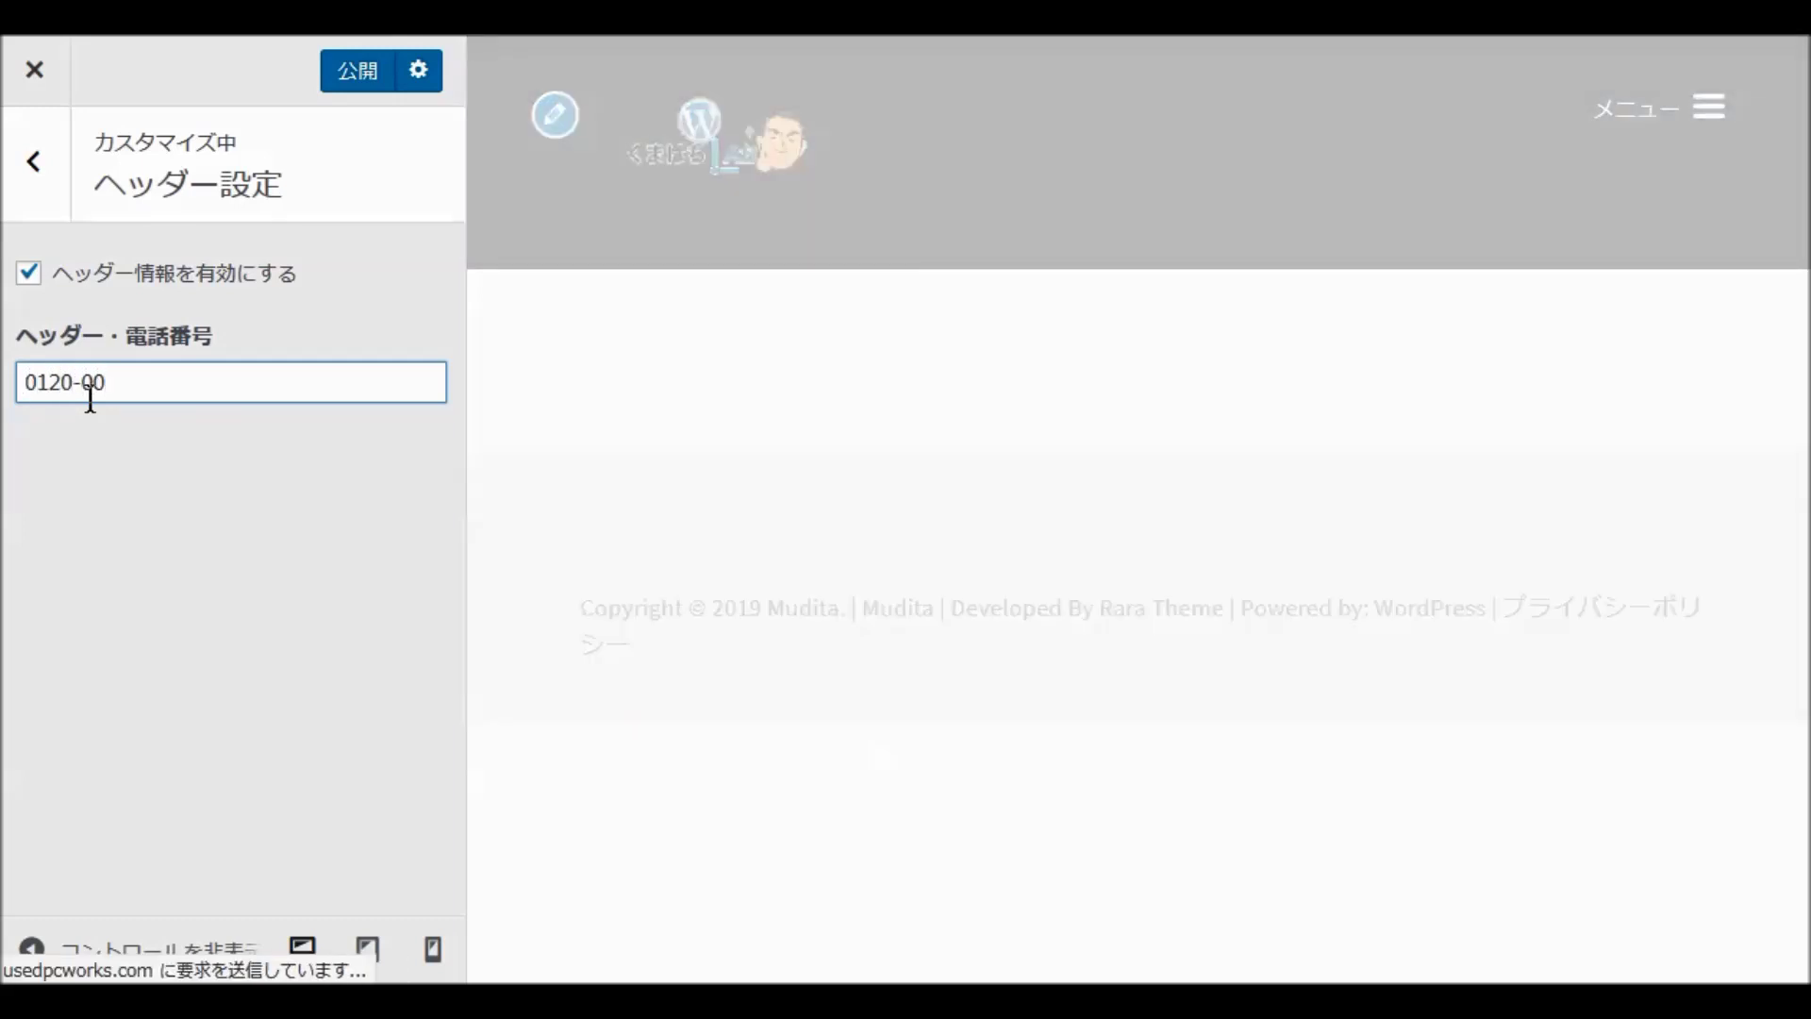
{"action": "type", "text": "000"}
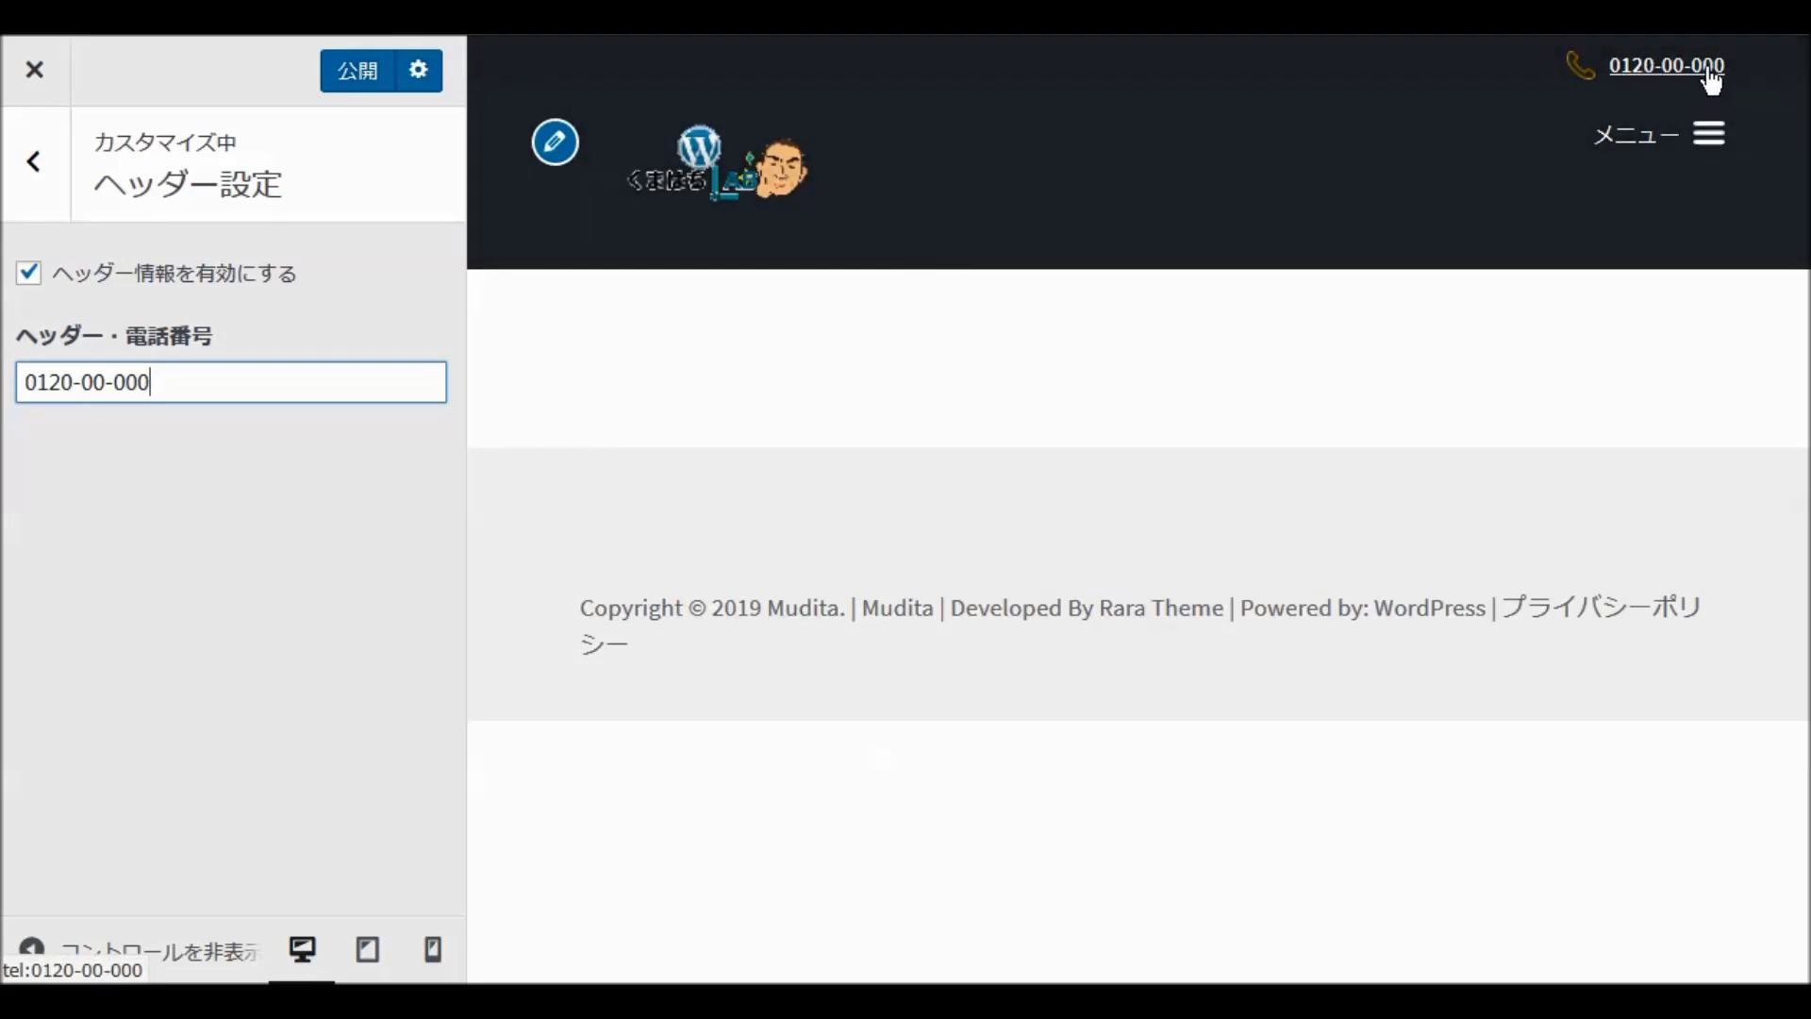
{"action": "left_click", "coordinate": [354, 87]}
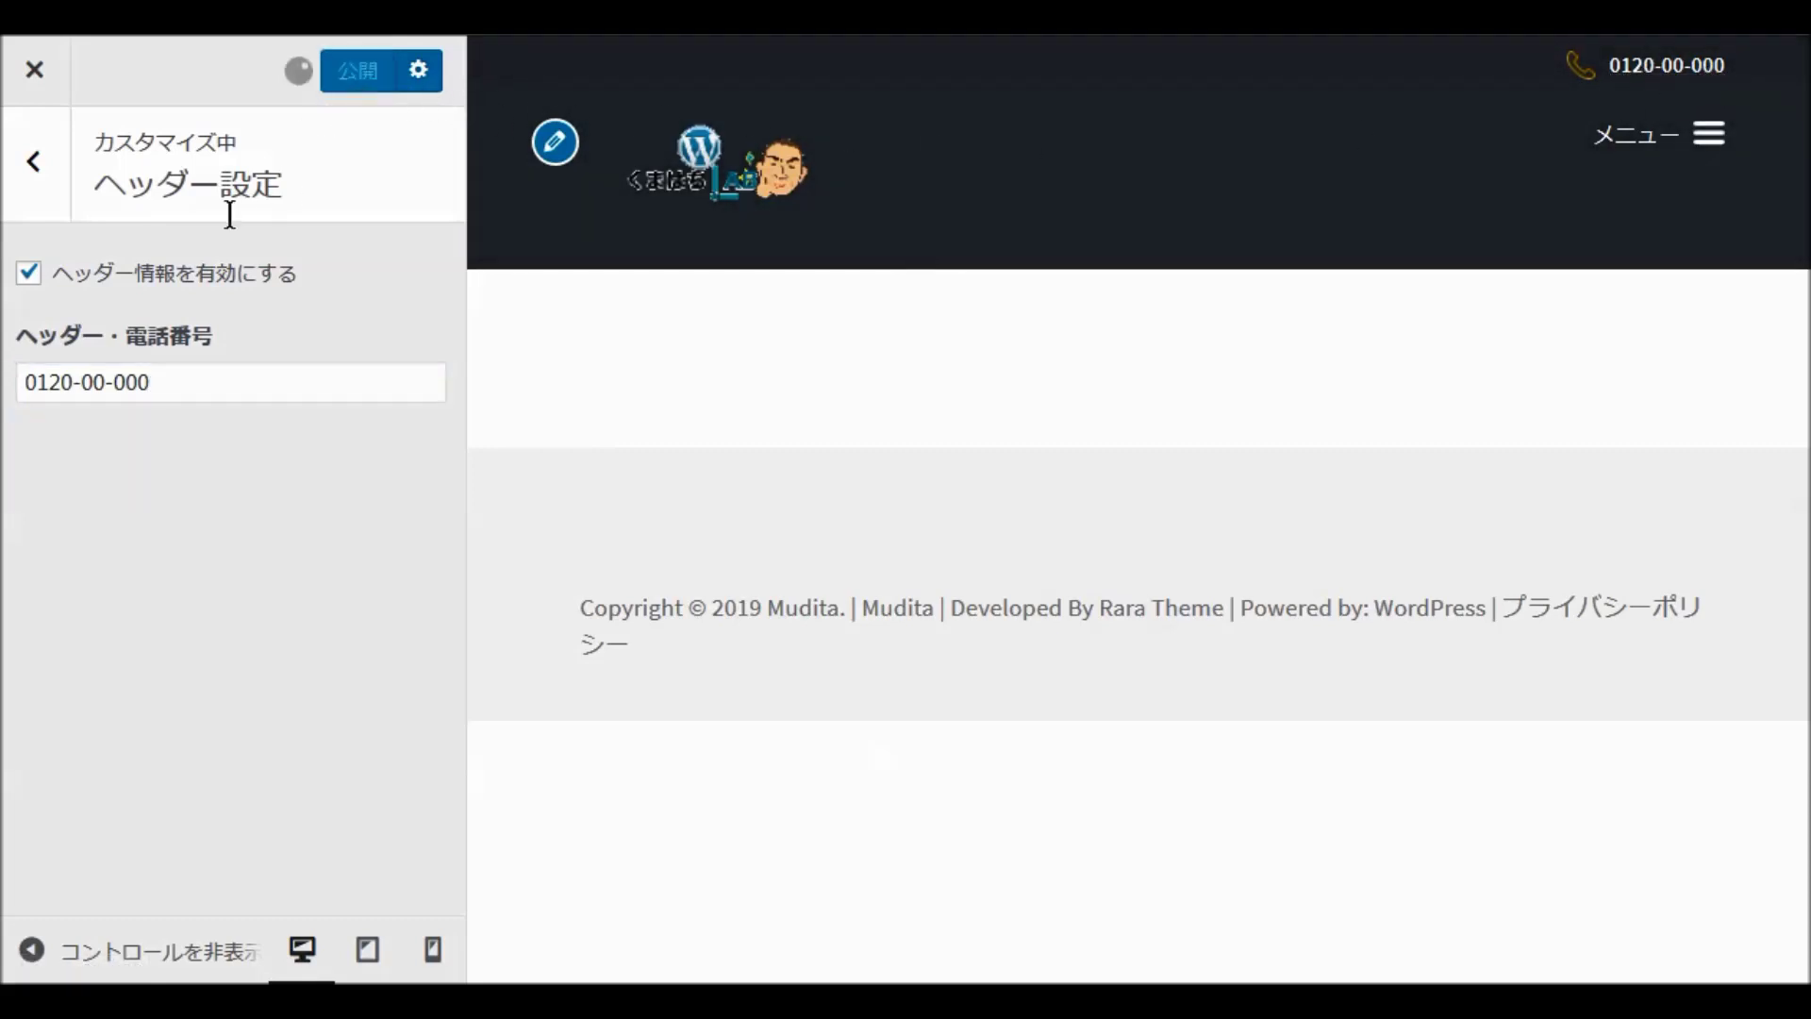
{"action": "left_click", "coordinate": [33, 170]}
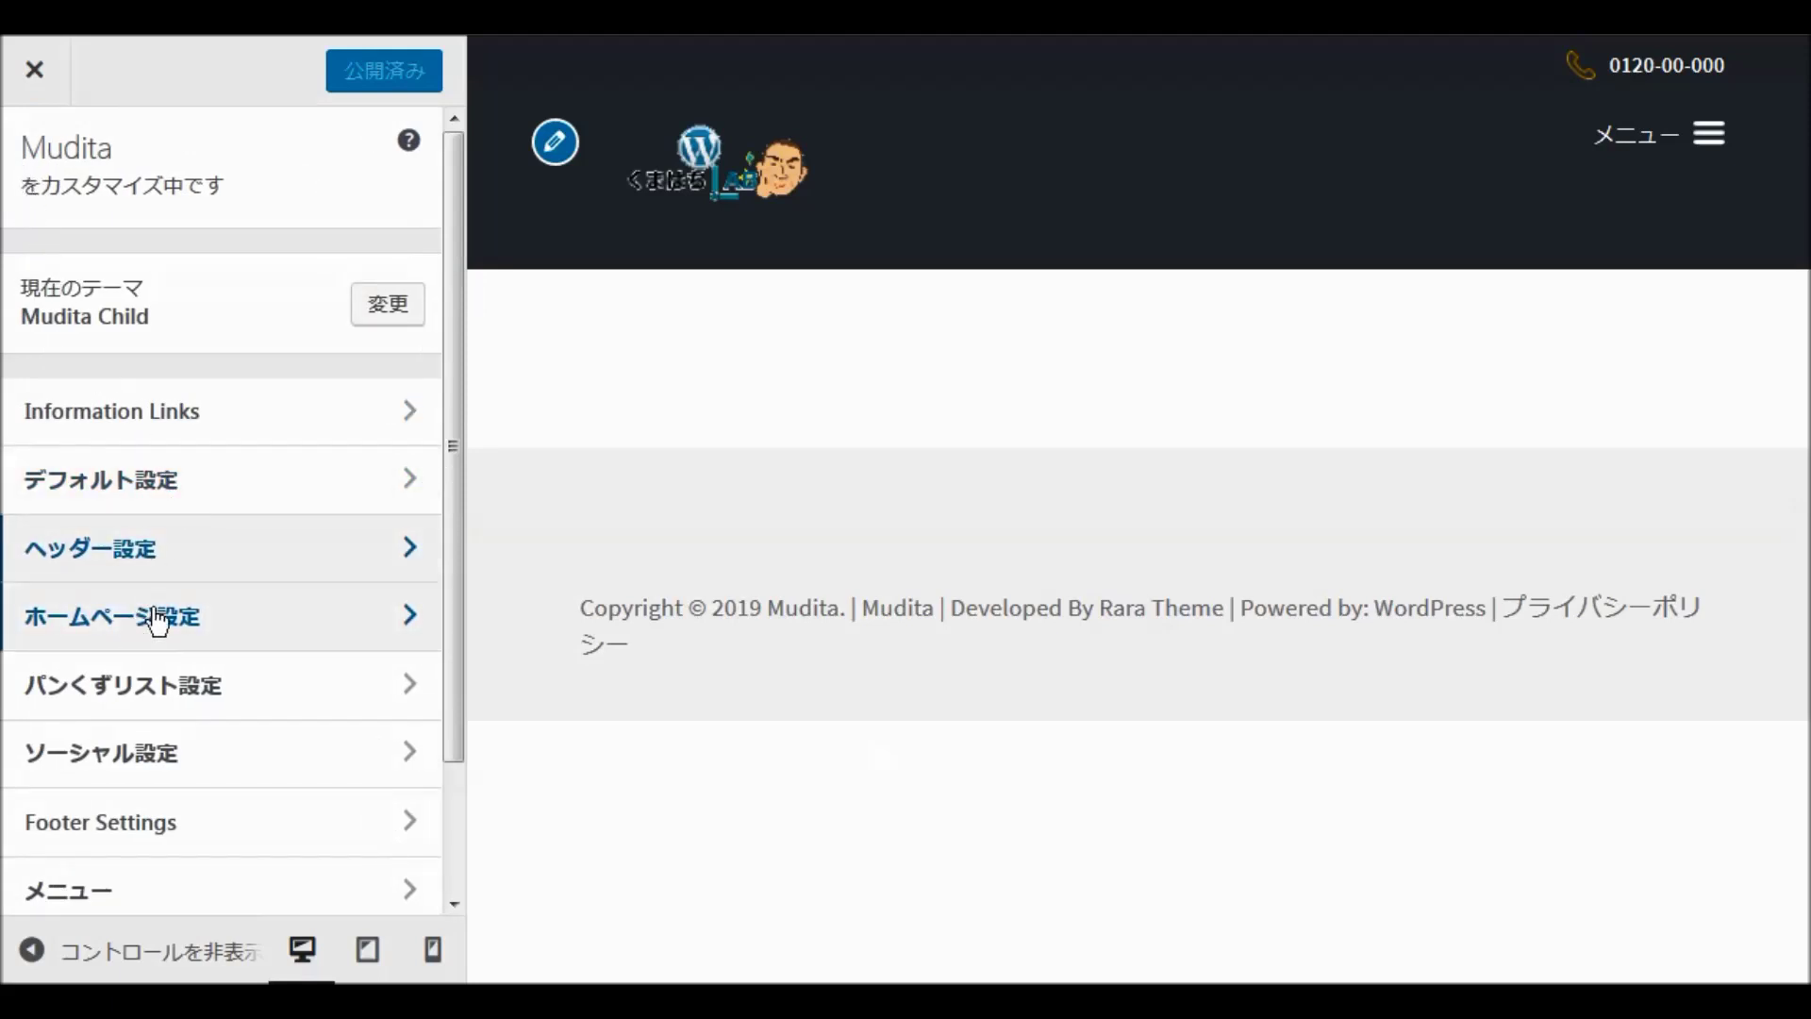
Step: Examine which sections ホームページ設定 offers, and return to the main list of settings
{"action": "scroll", "coordinate": [158, 613], "scroll_direction": "down", "scroll_amount": 2}
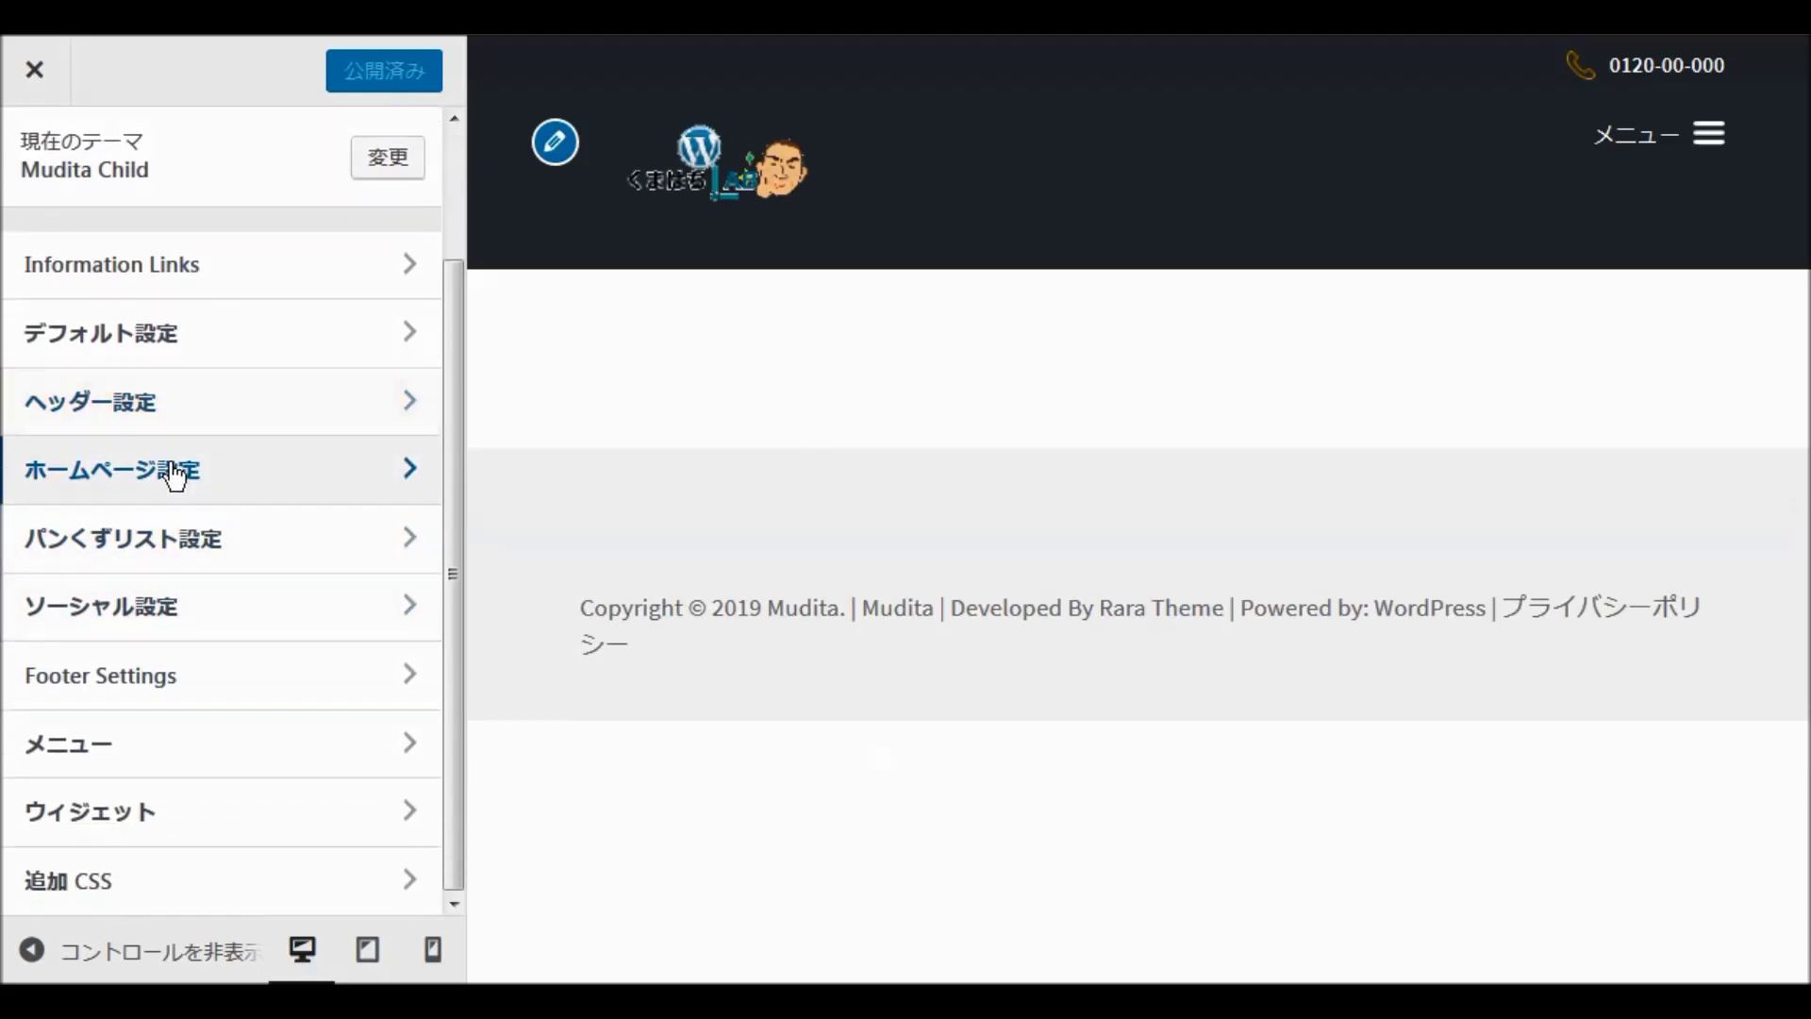
{"action": "left_click", "coordinate": [170, 469]}
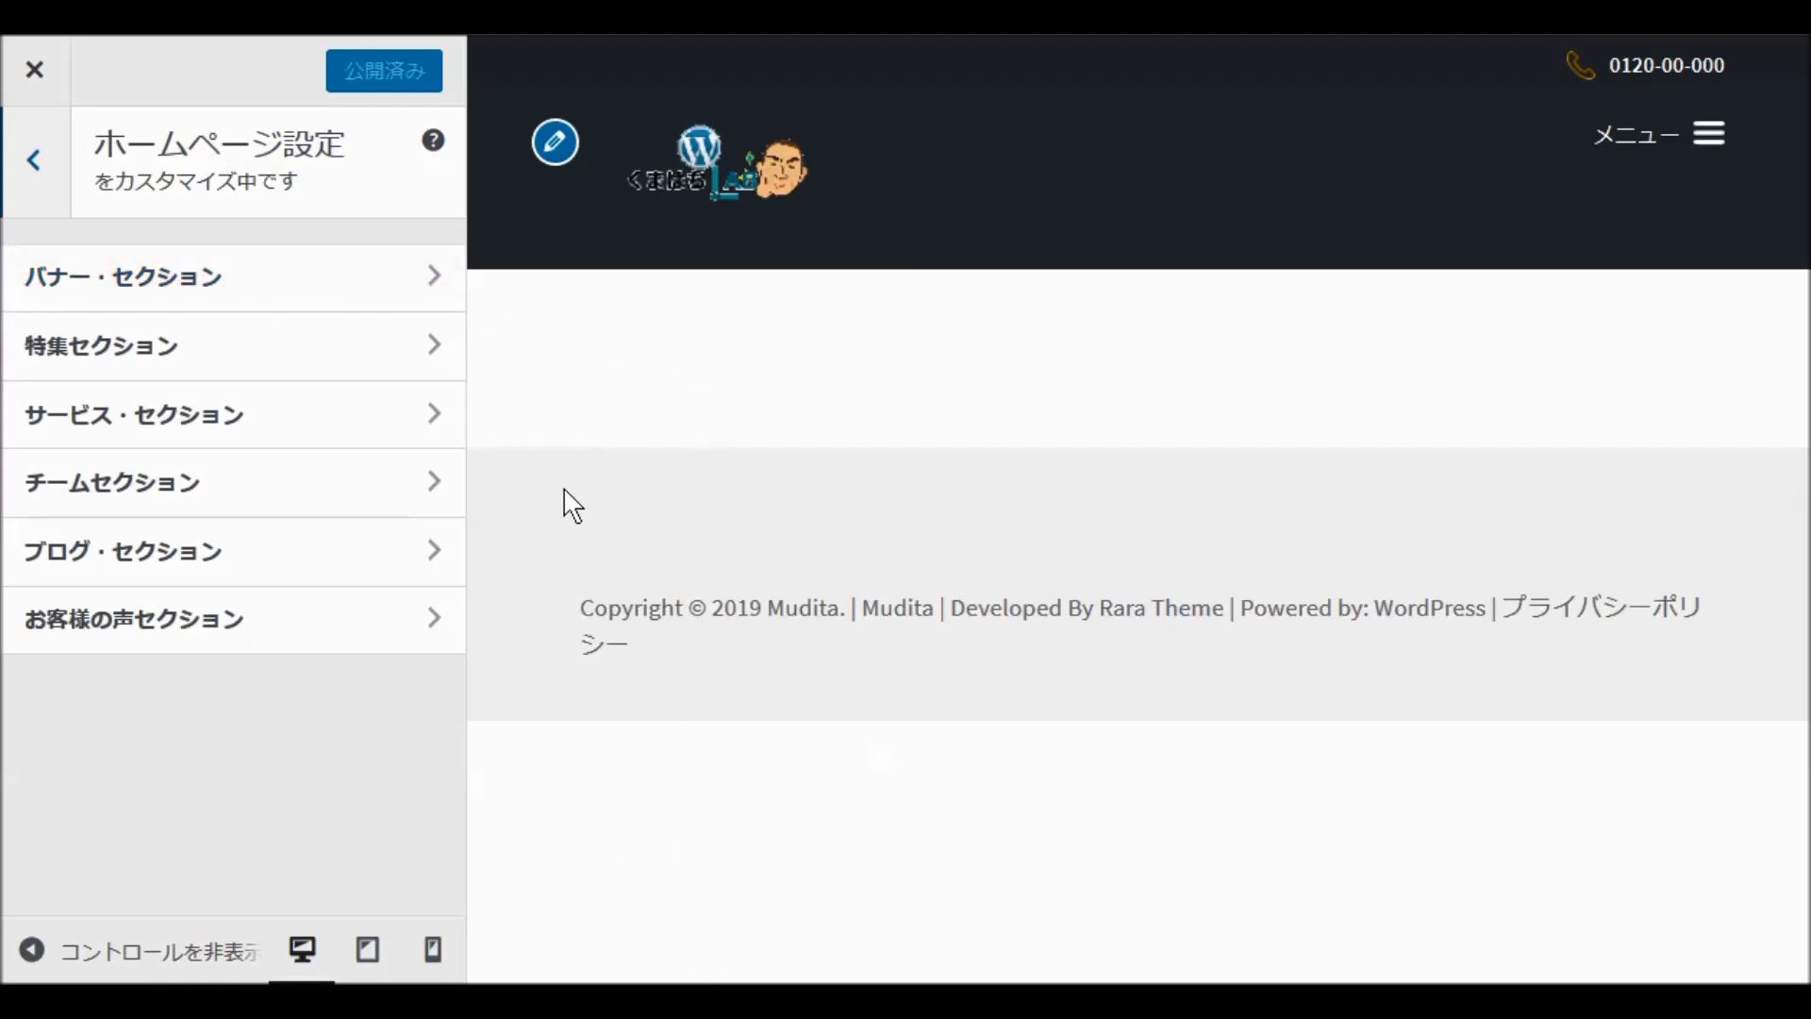
{"action": "left_click", "coordinate": [31, 167]}
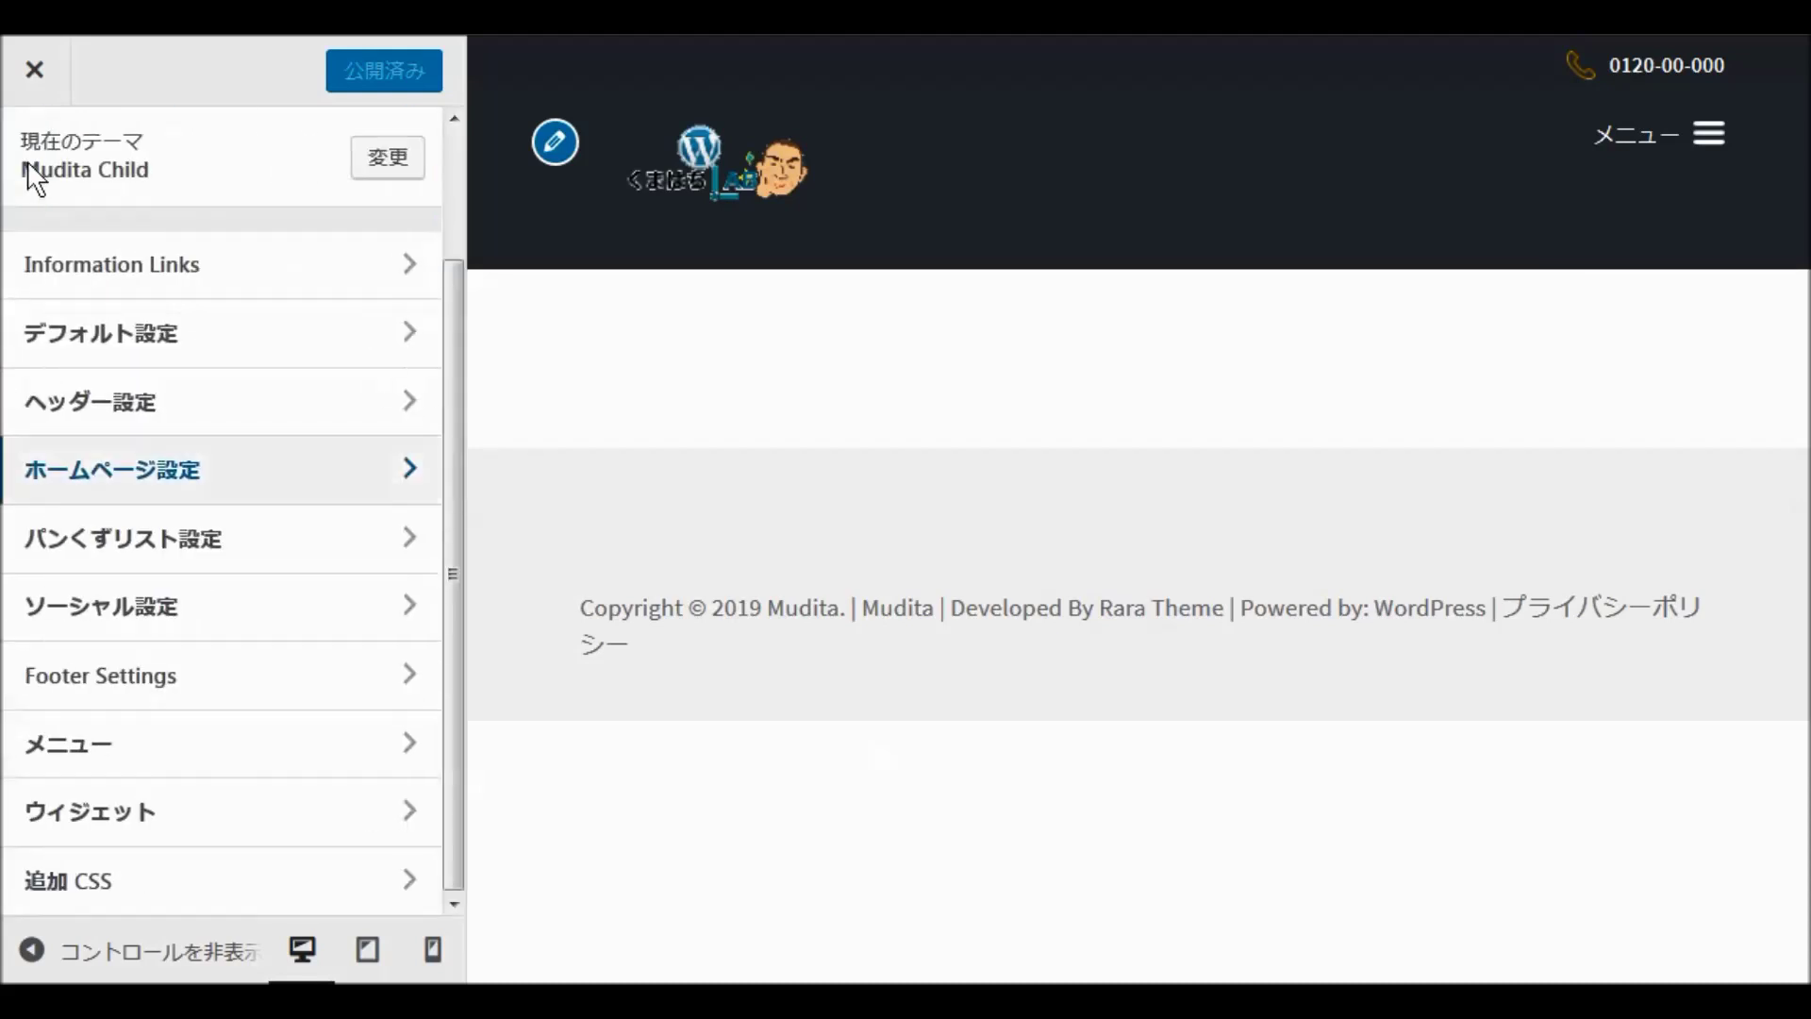
Step: Enable breadcrumbs in パンくずリスト設定, publish the change, and return to the main list of settings
{"action": "left_click", "coordinate": [118, 540]}
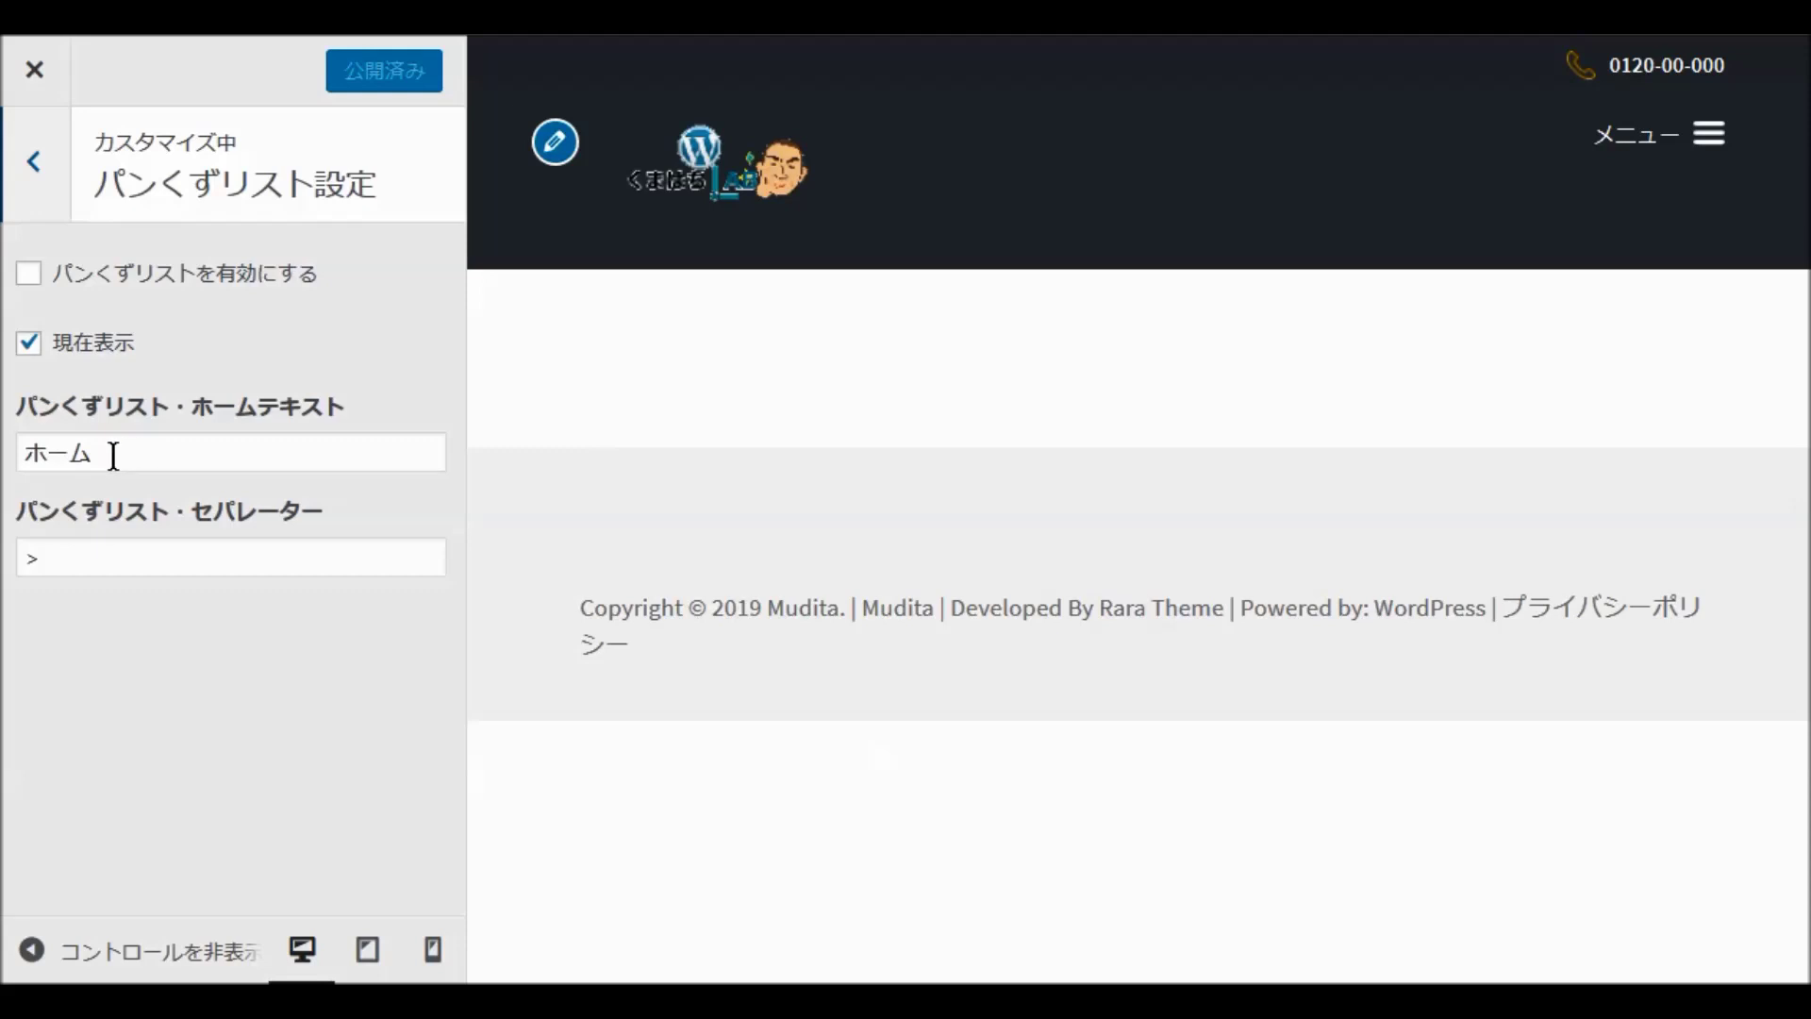
{"action": "left_click", "coordinate": [29, 276]}
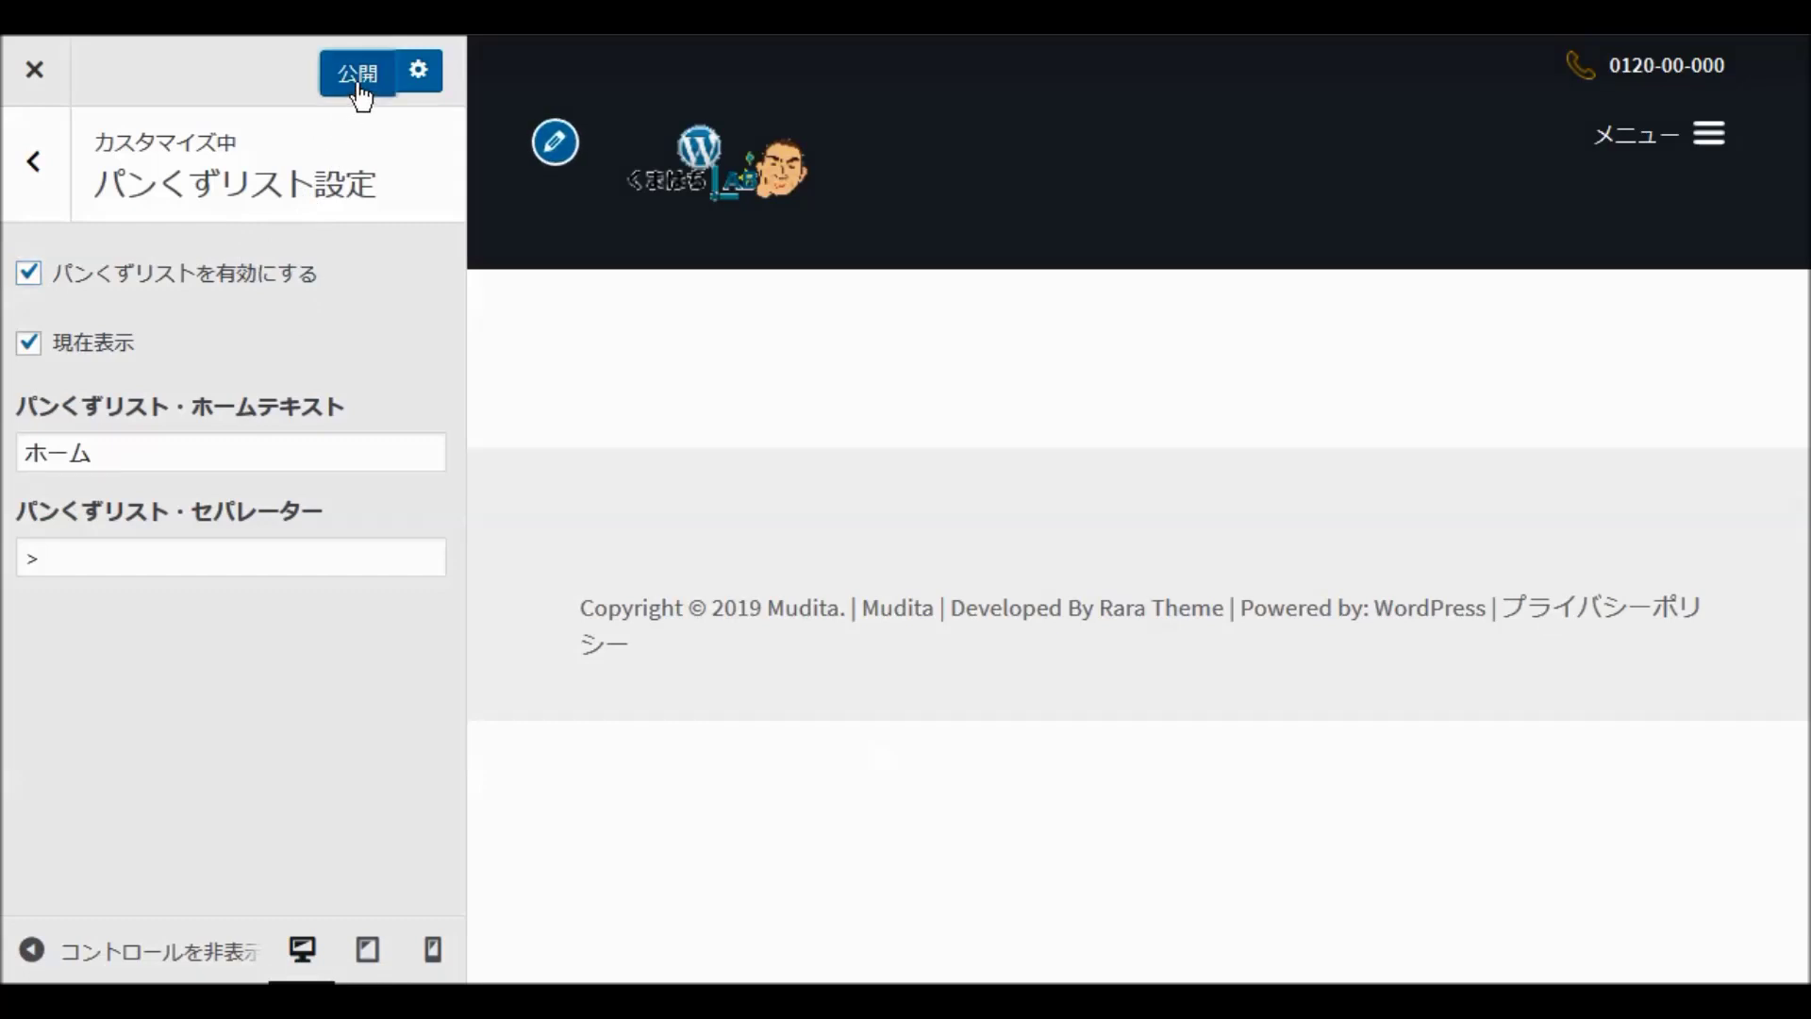
{"action": "left_click", "coordinate": [355, 80]}
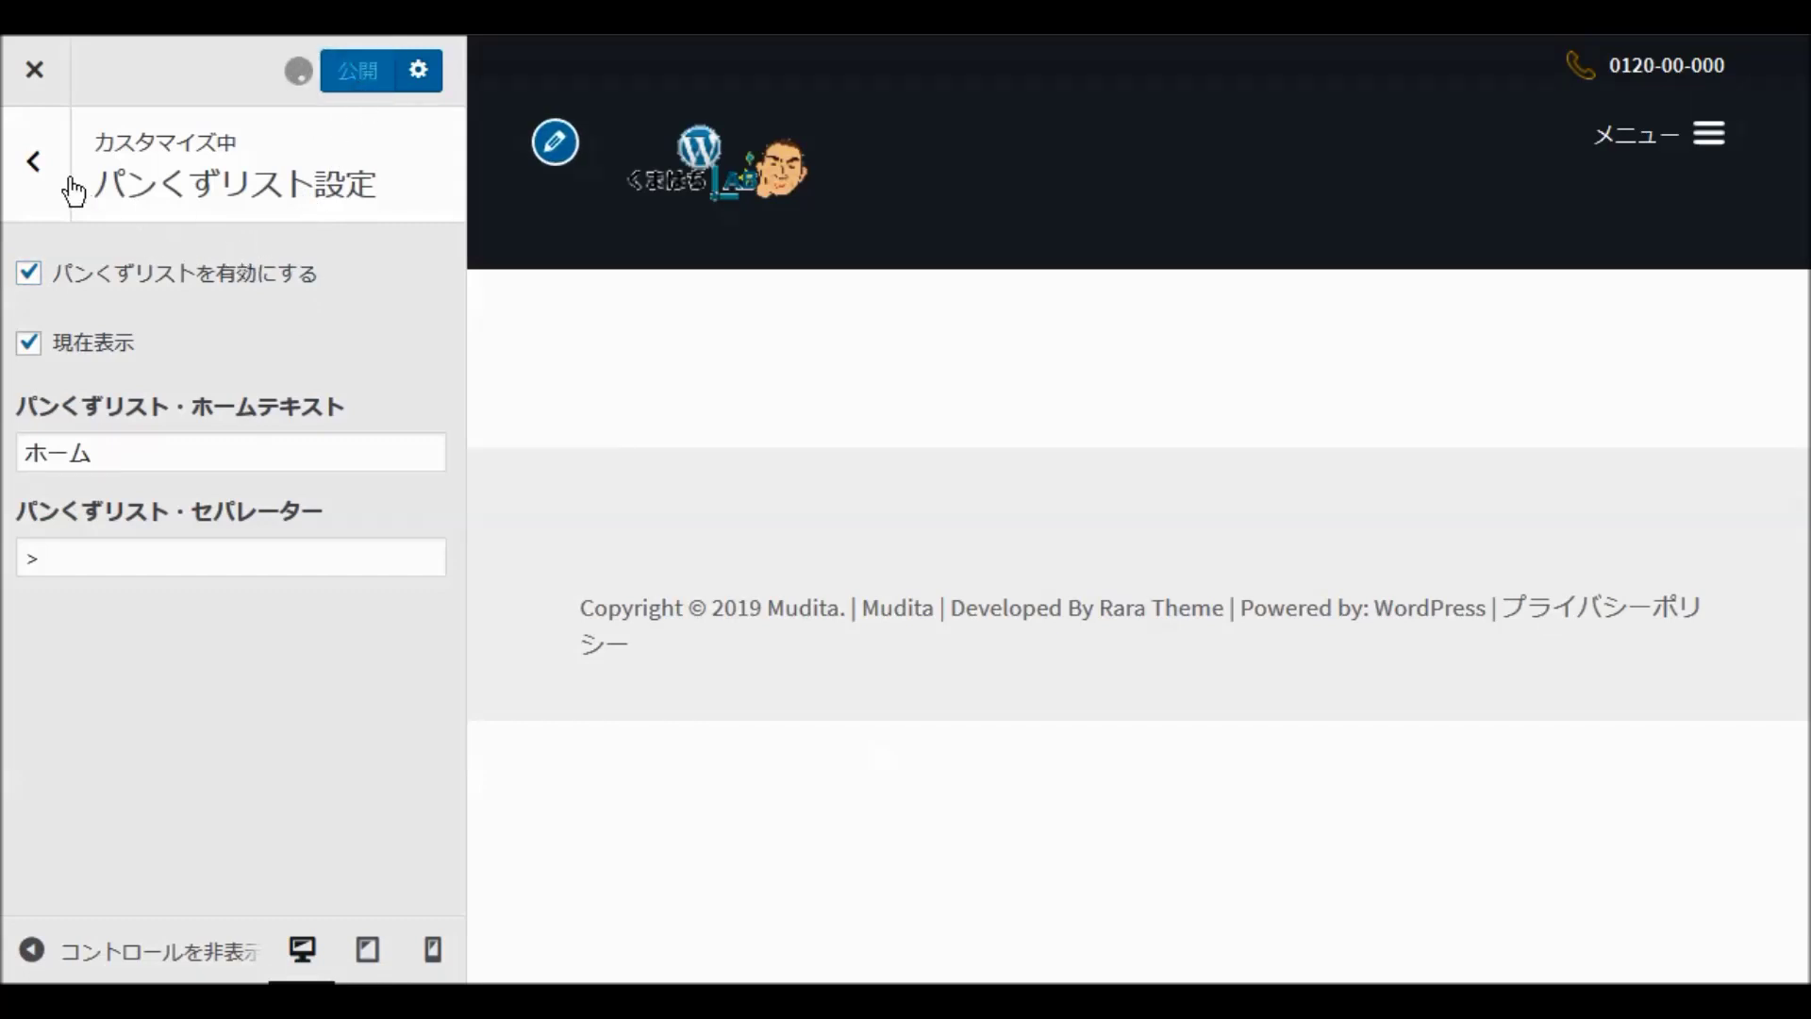
{"action": "left_click", "coordinate": [36, 167]}
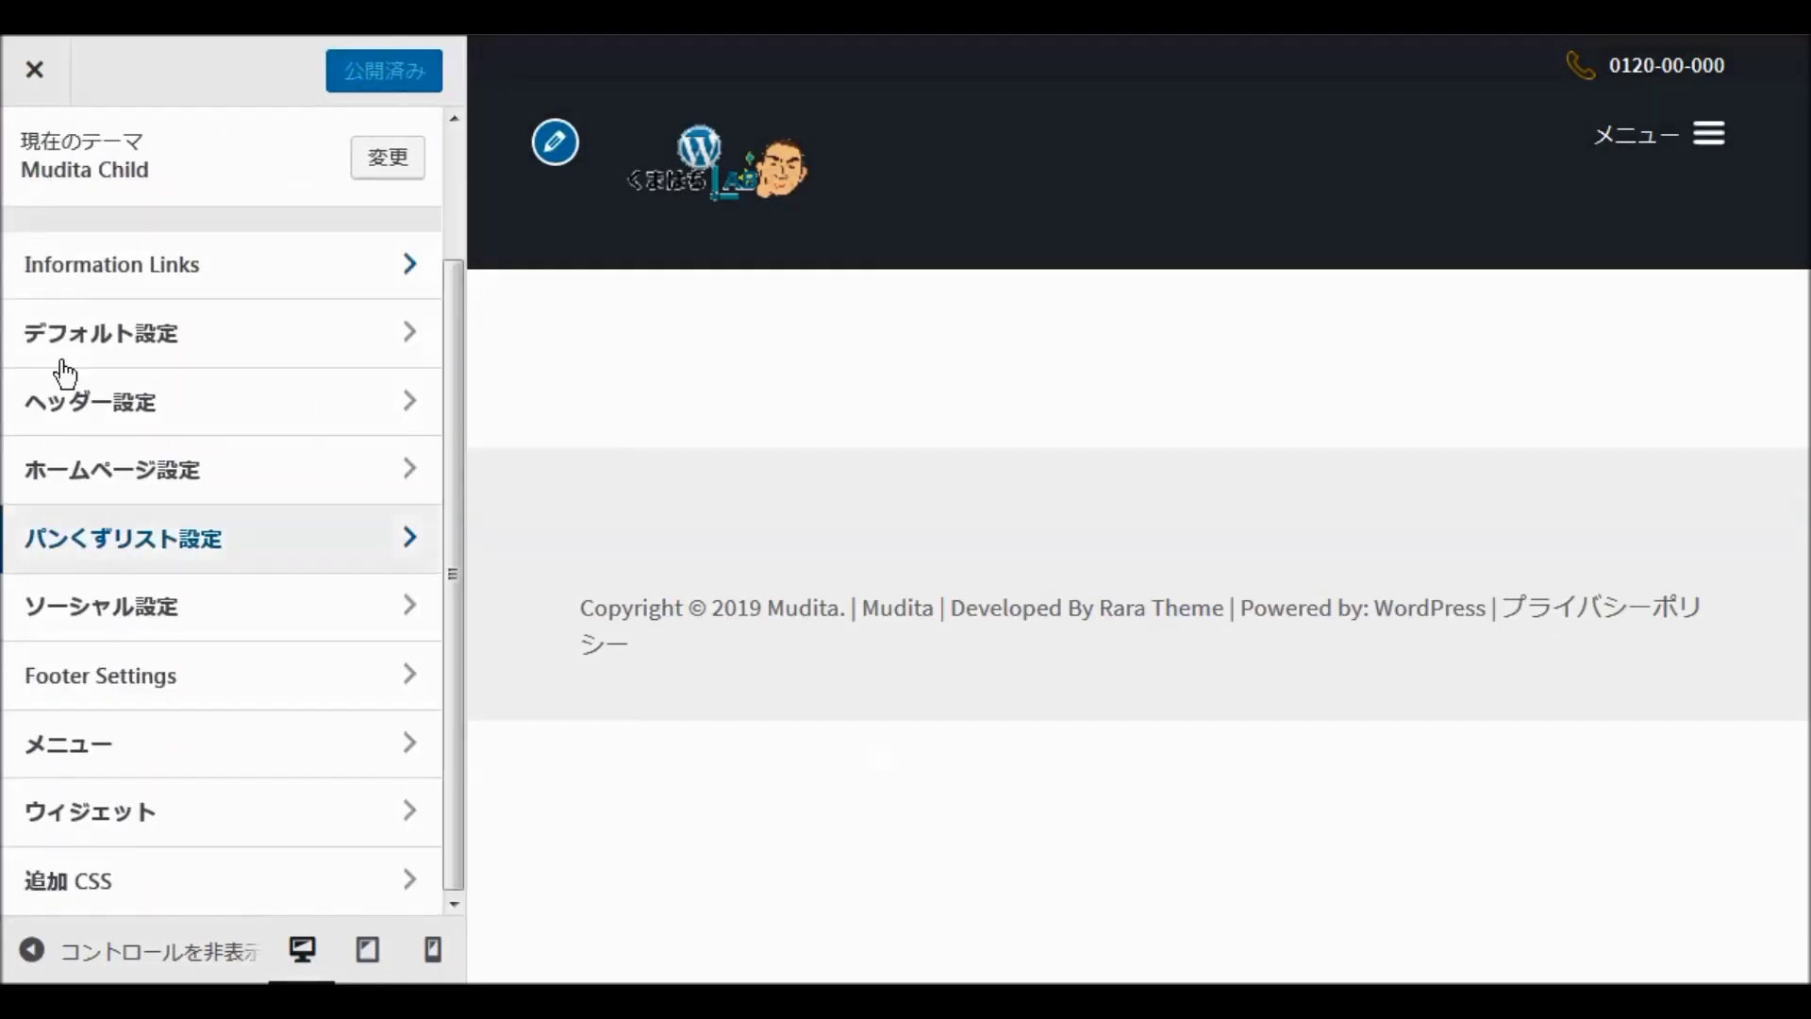
Step: In ソーシャル設定, enable both the header social icons and the social section
{"action": "left_click", "coordinate": [132, 618]}
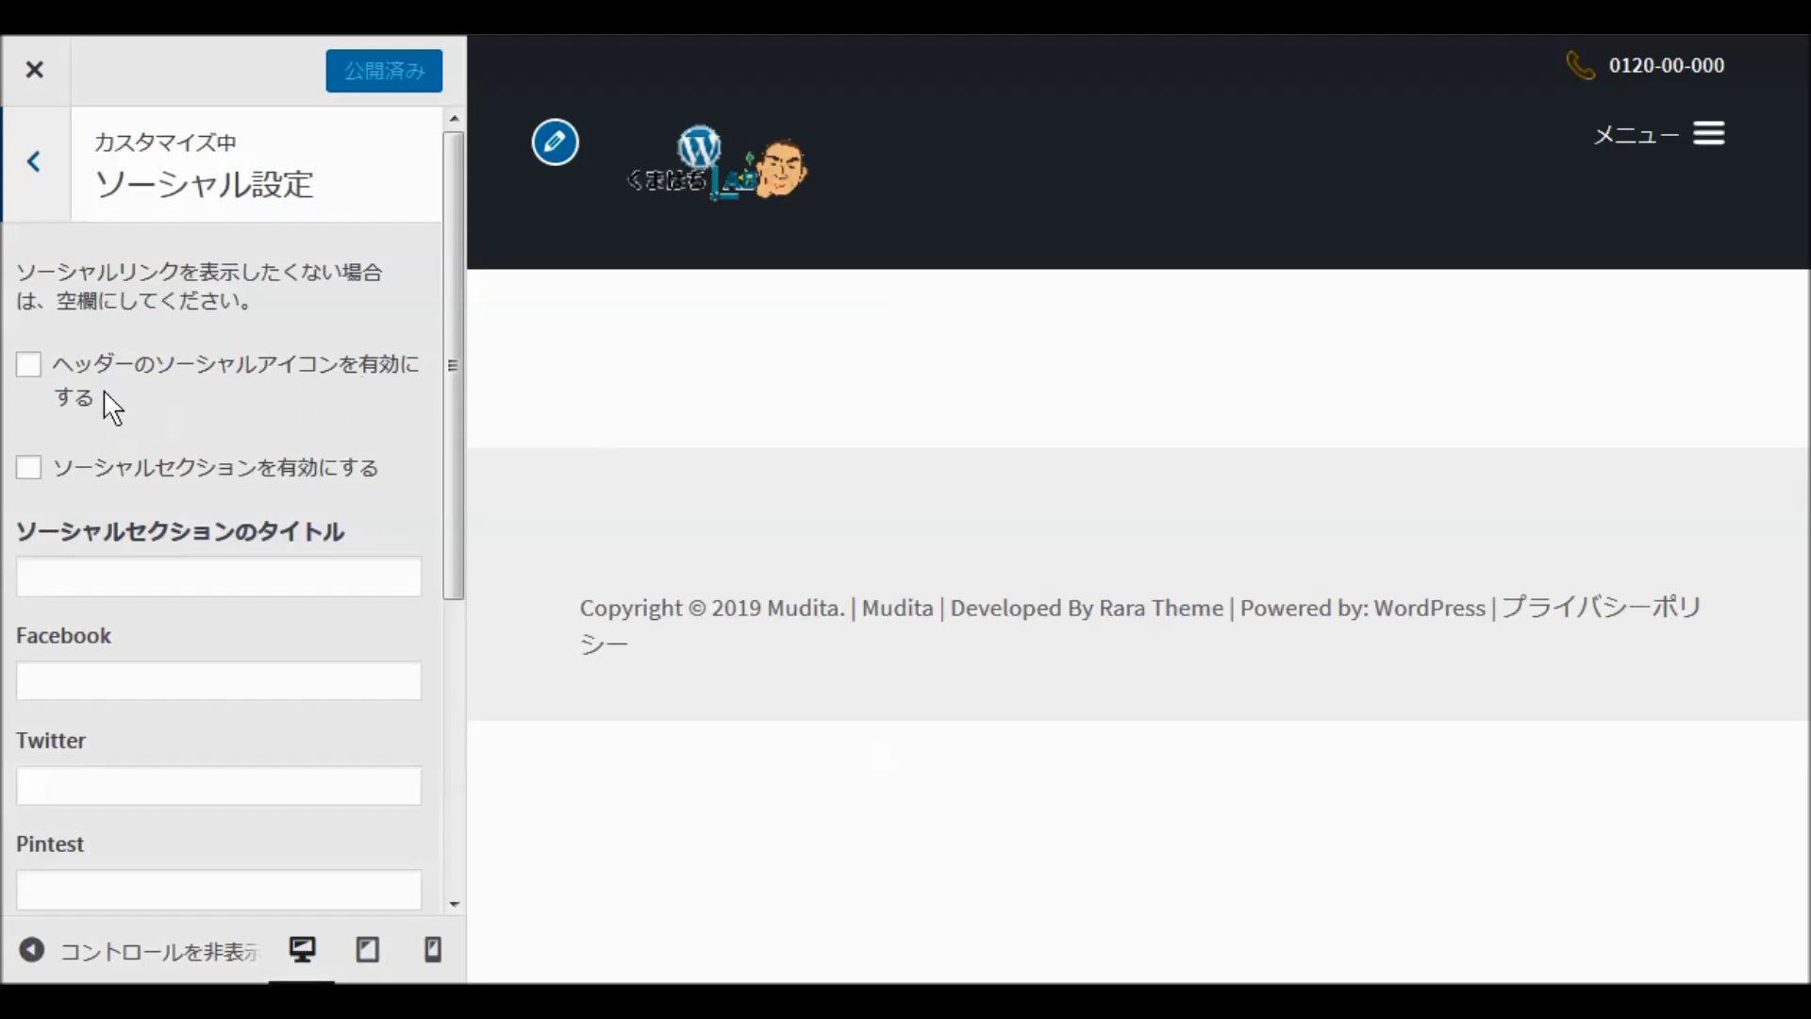
{"action": "left_click", "coordinate": [29, 365]}
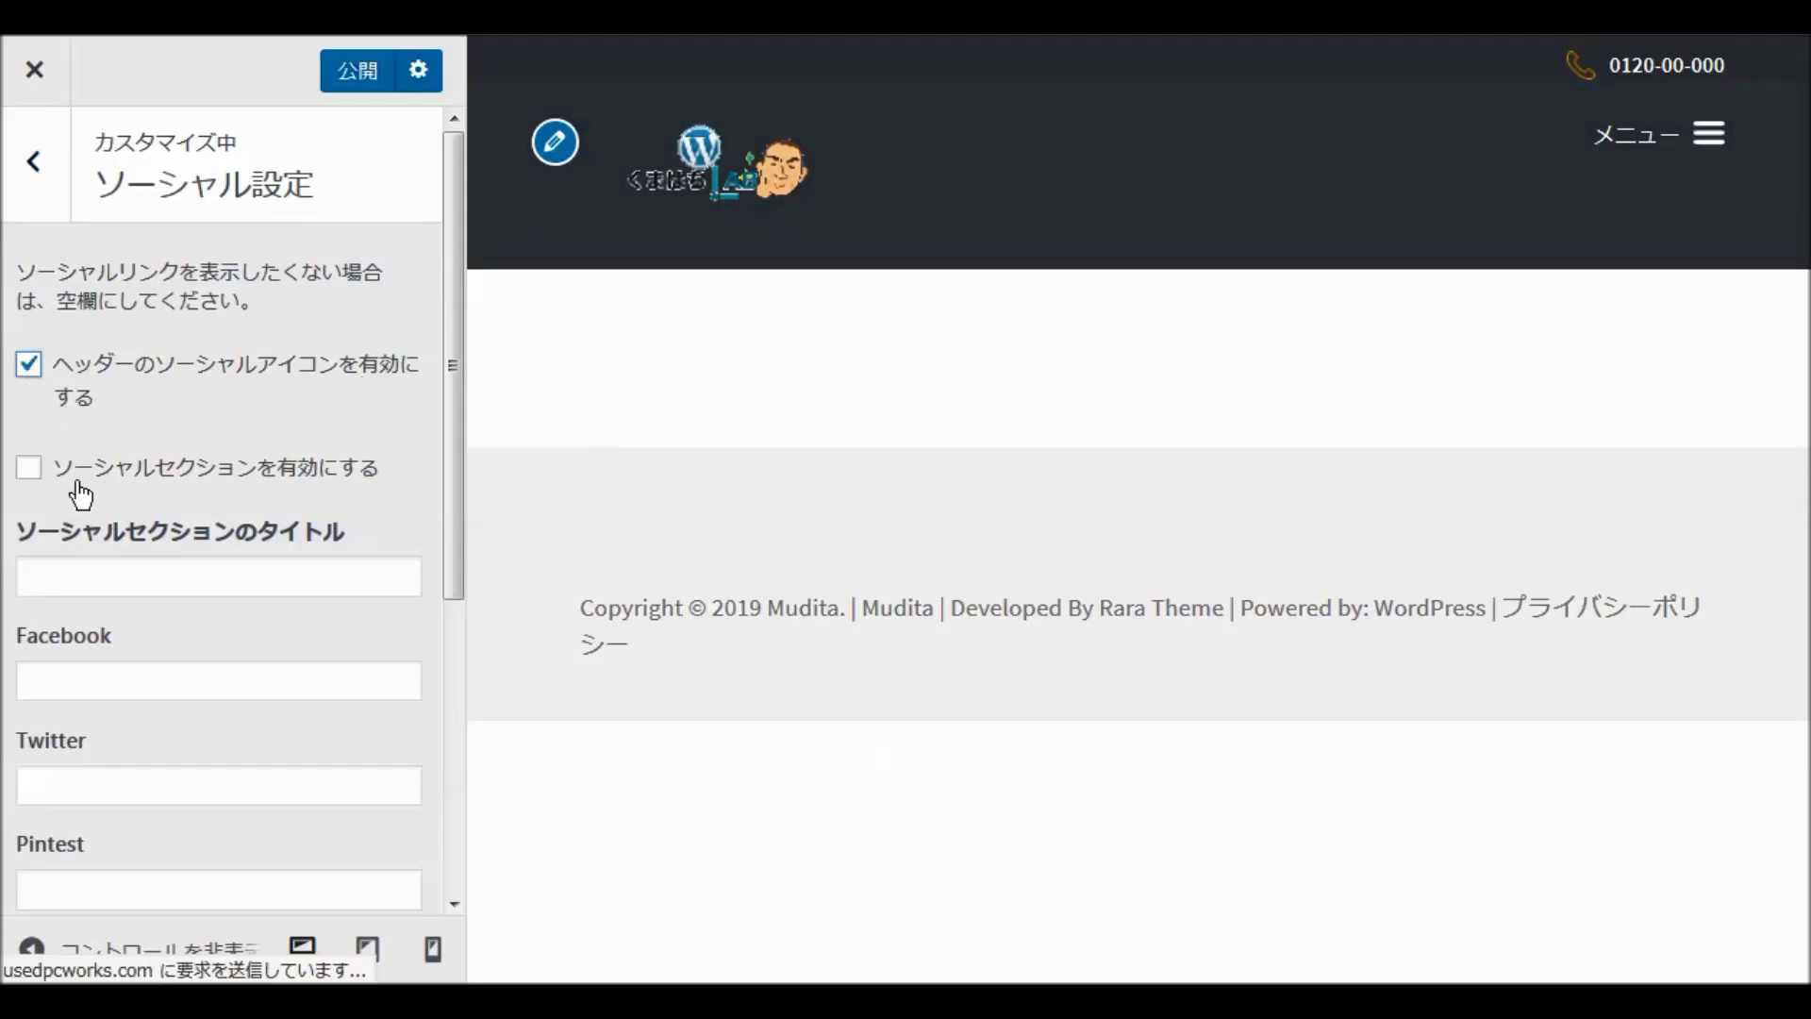
{"action": "left_click", "coordinate": [28, 474]}
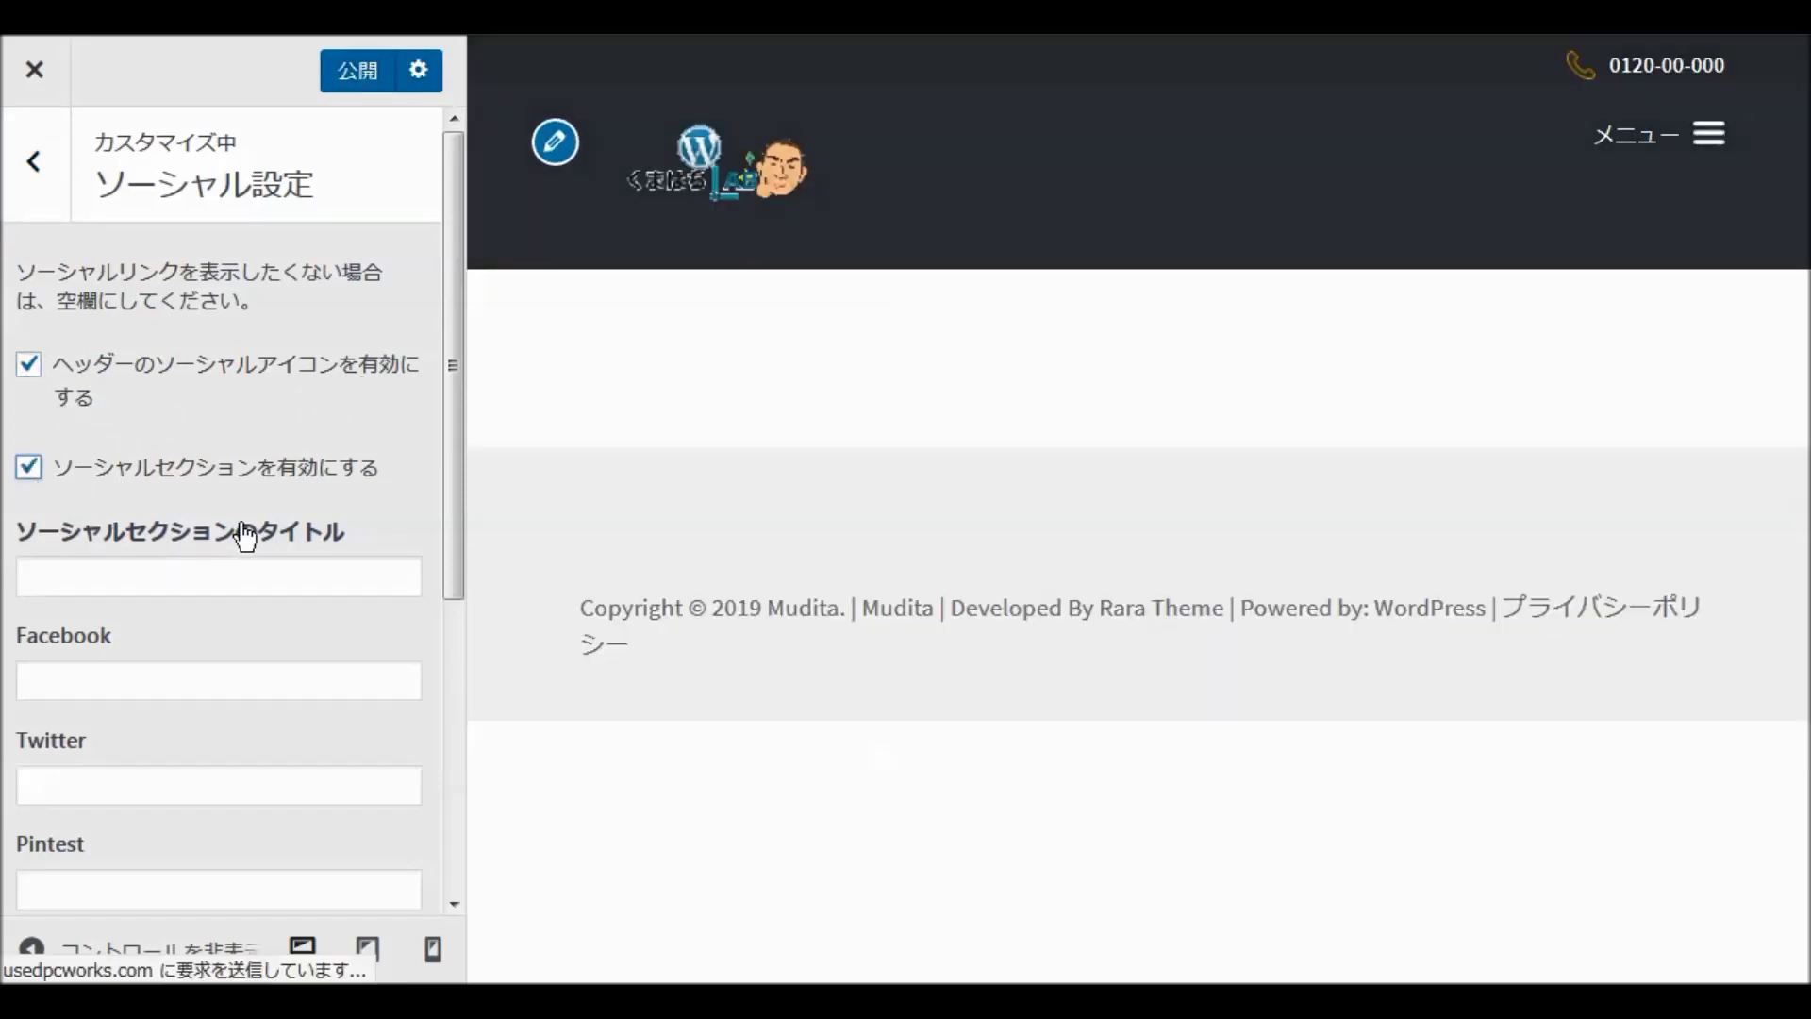
{"action": "scroll", "coordinate": [349, 434], "scroll_direction": "down", "scroll_amount": 2}
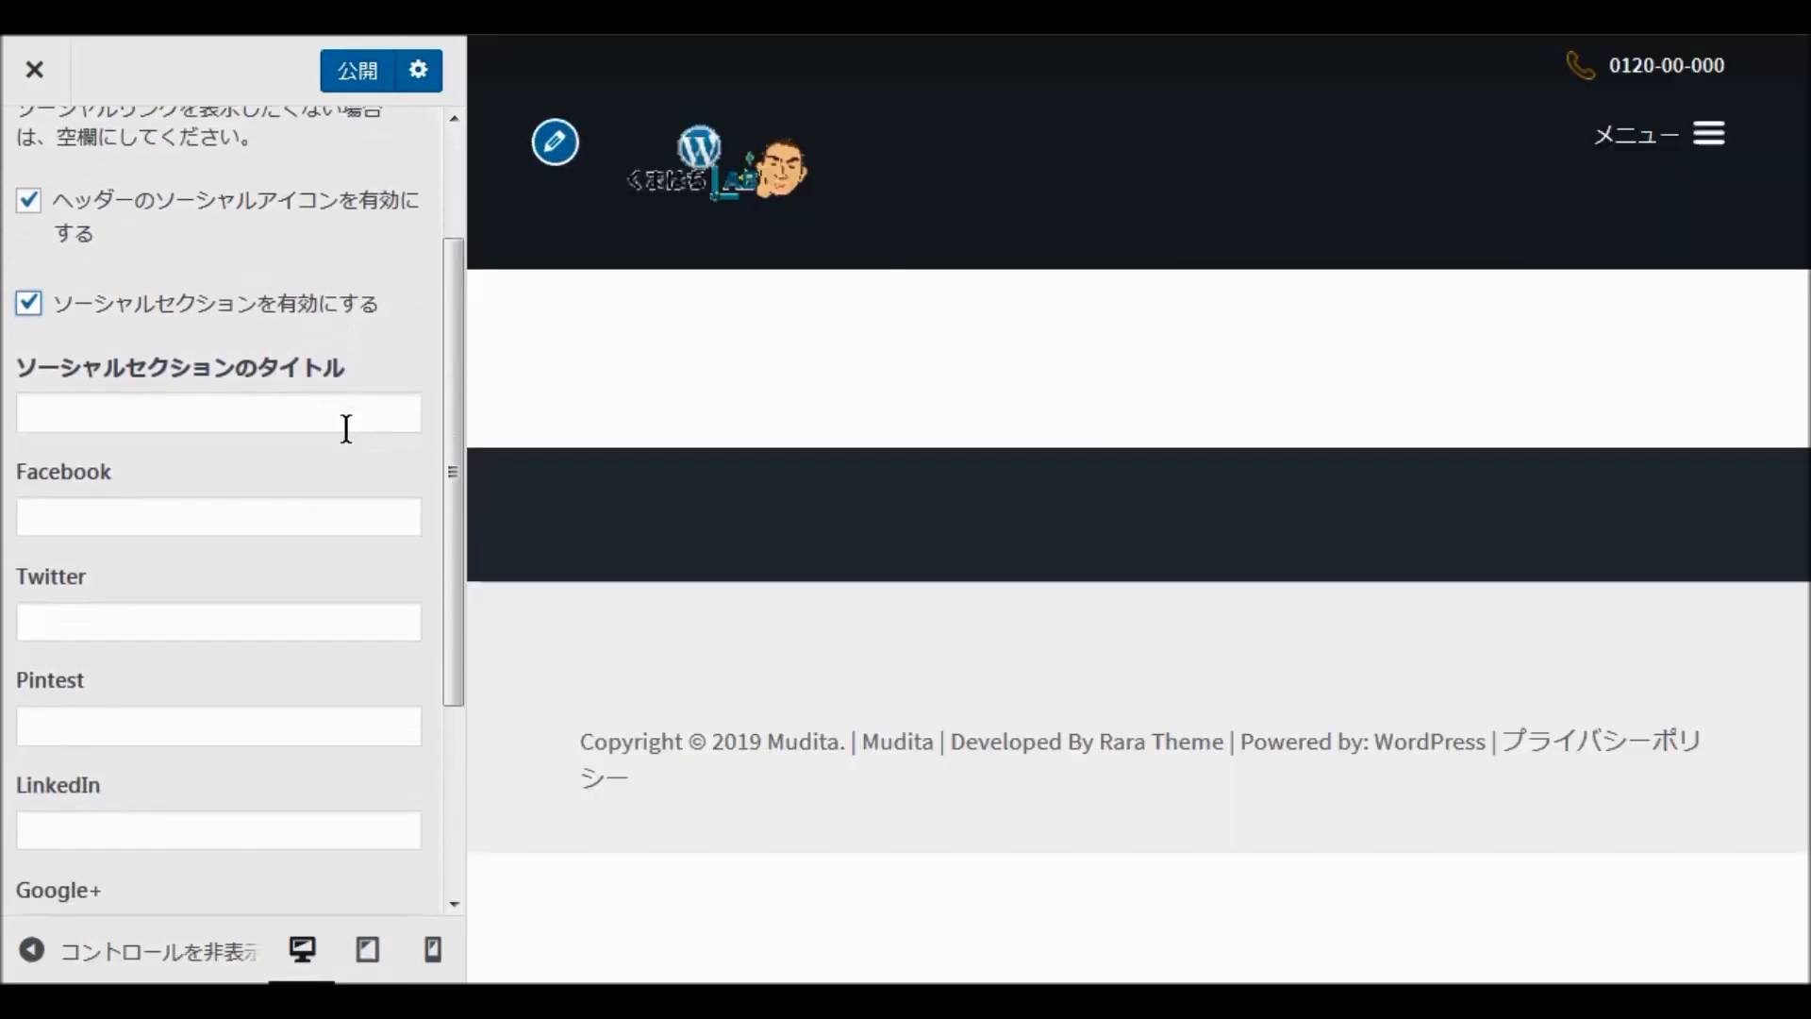
Step: Set the social section's title to フォローお願いします！
{"action": "left_click", "coordinate": [126, 433]}
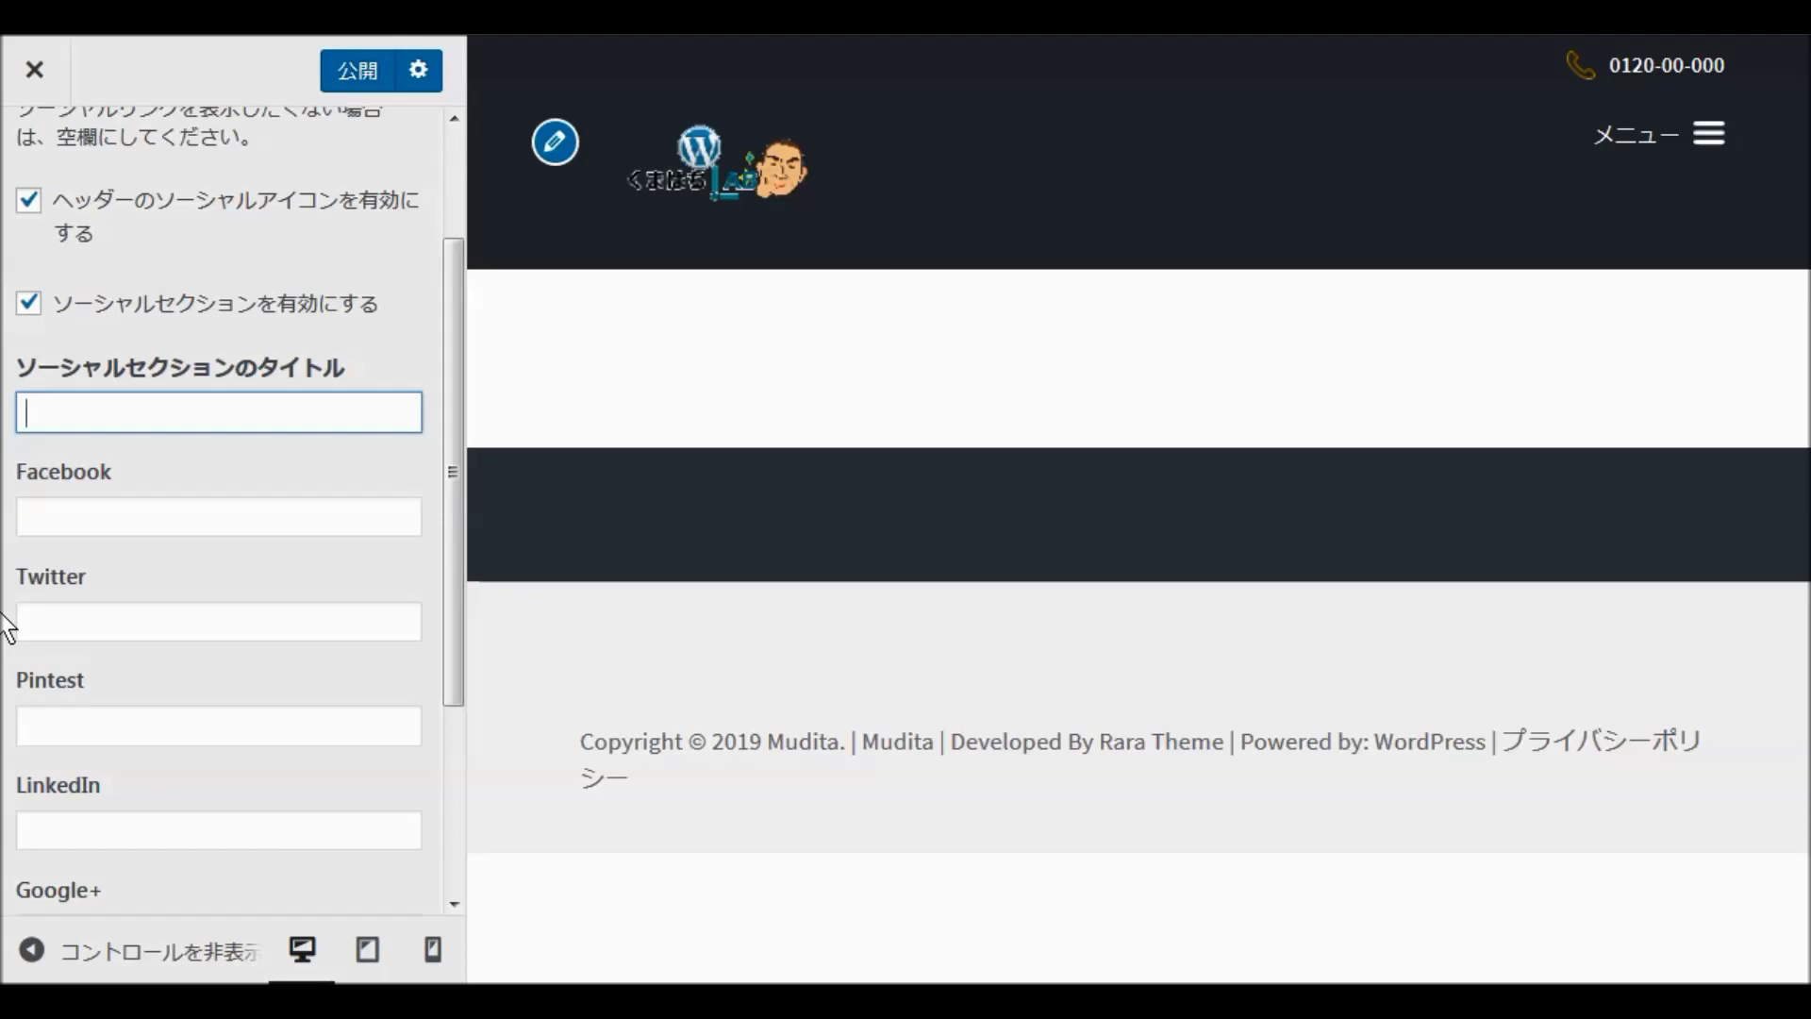
{"action": "type", "text": "oro"}
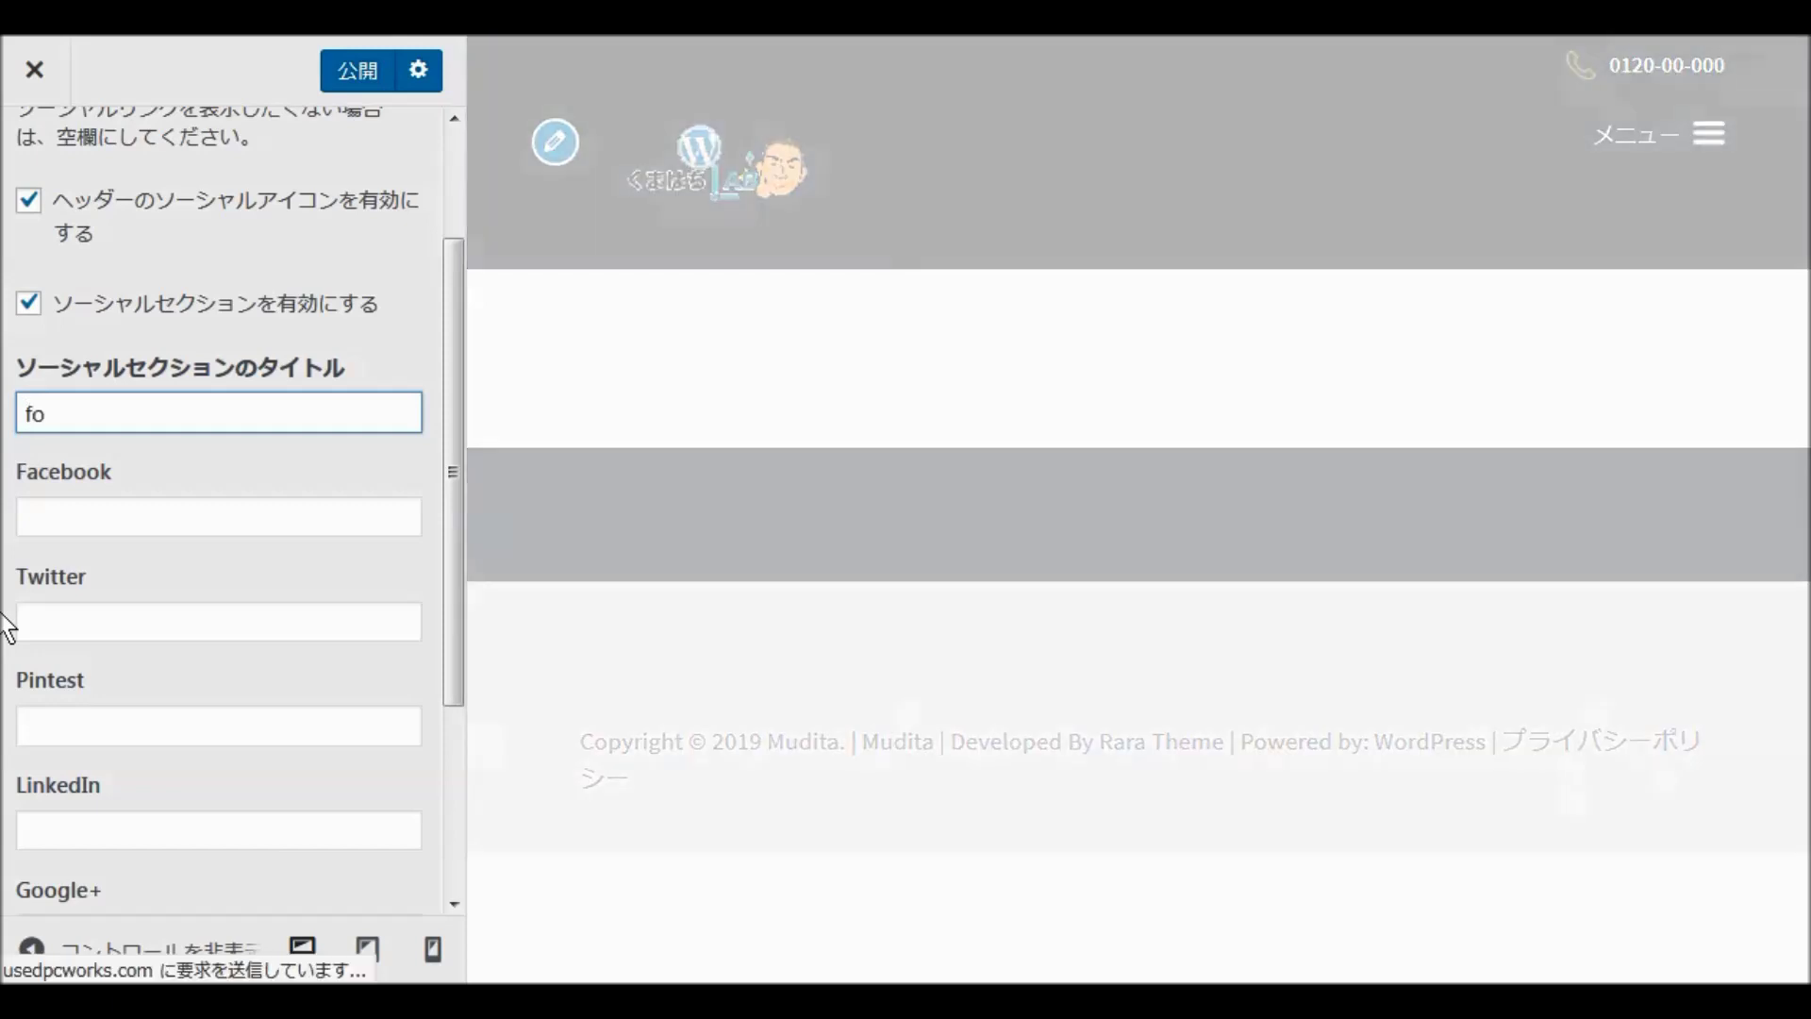
{"action": "key", "text": "BackSpace"}
{"action": "key", "text": "BackSpace"}
{"action": "key", "text": "BackSpace"}
{"action": "key", "text": "BackSpace"}
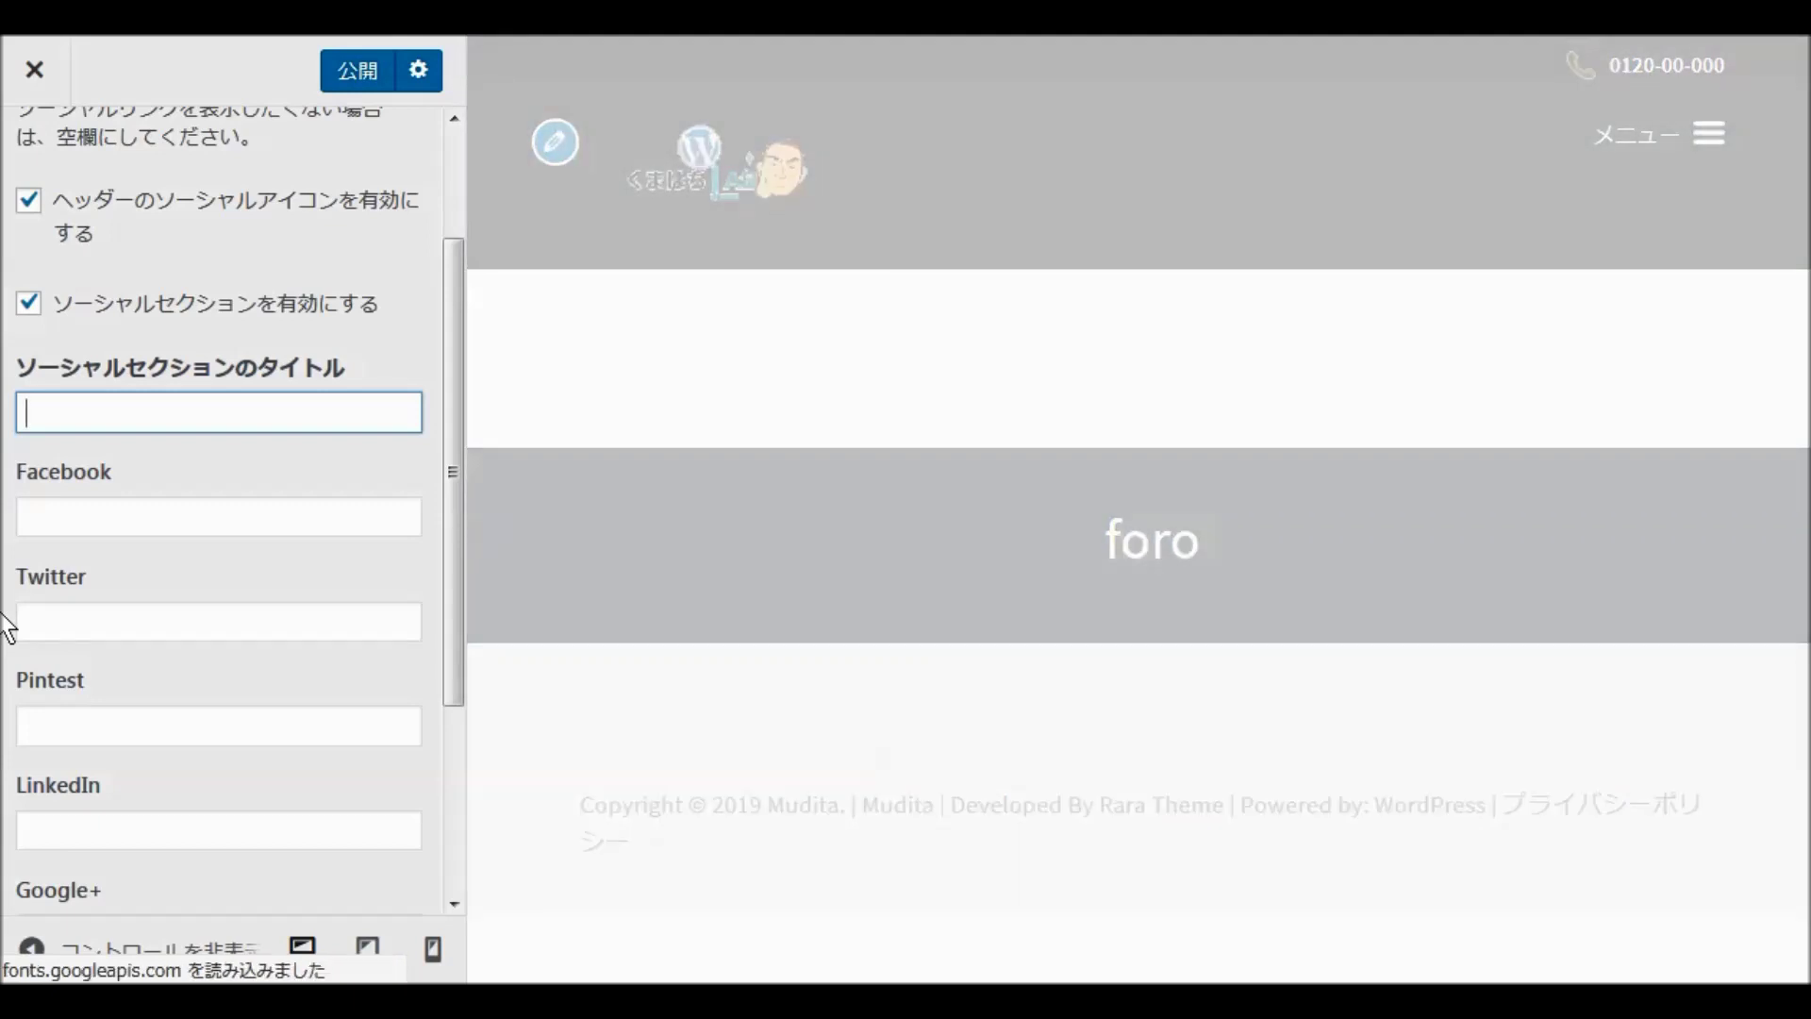
{"action": "type", "text": "ふおろー"}
{"action": "key", "text": "space"}
{"action": "type", "text": "ね"}
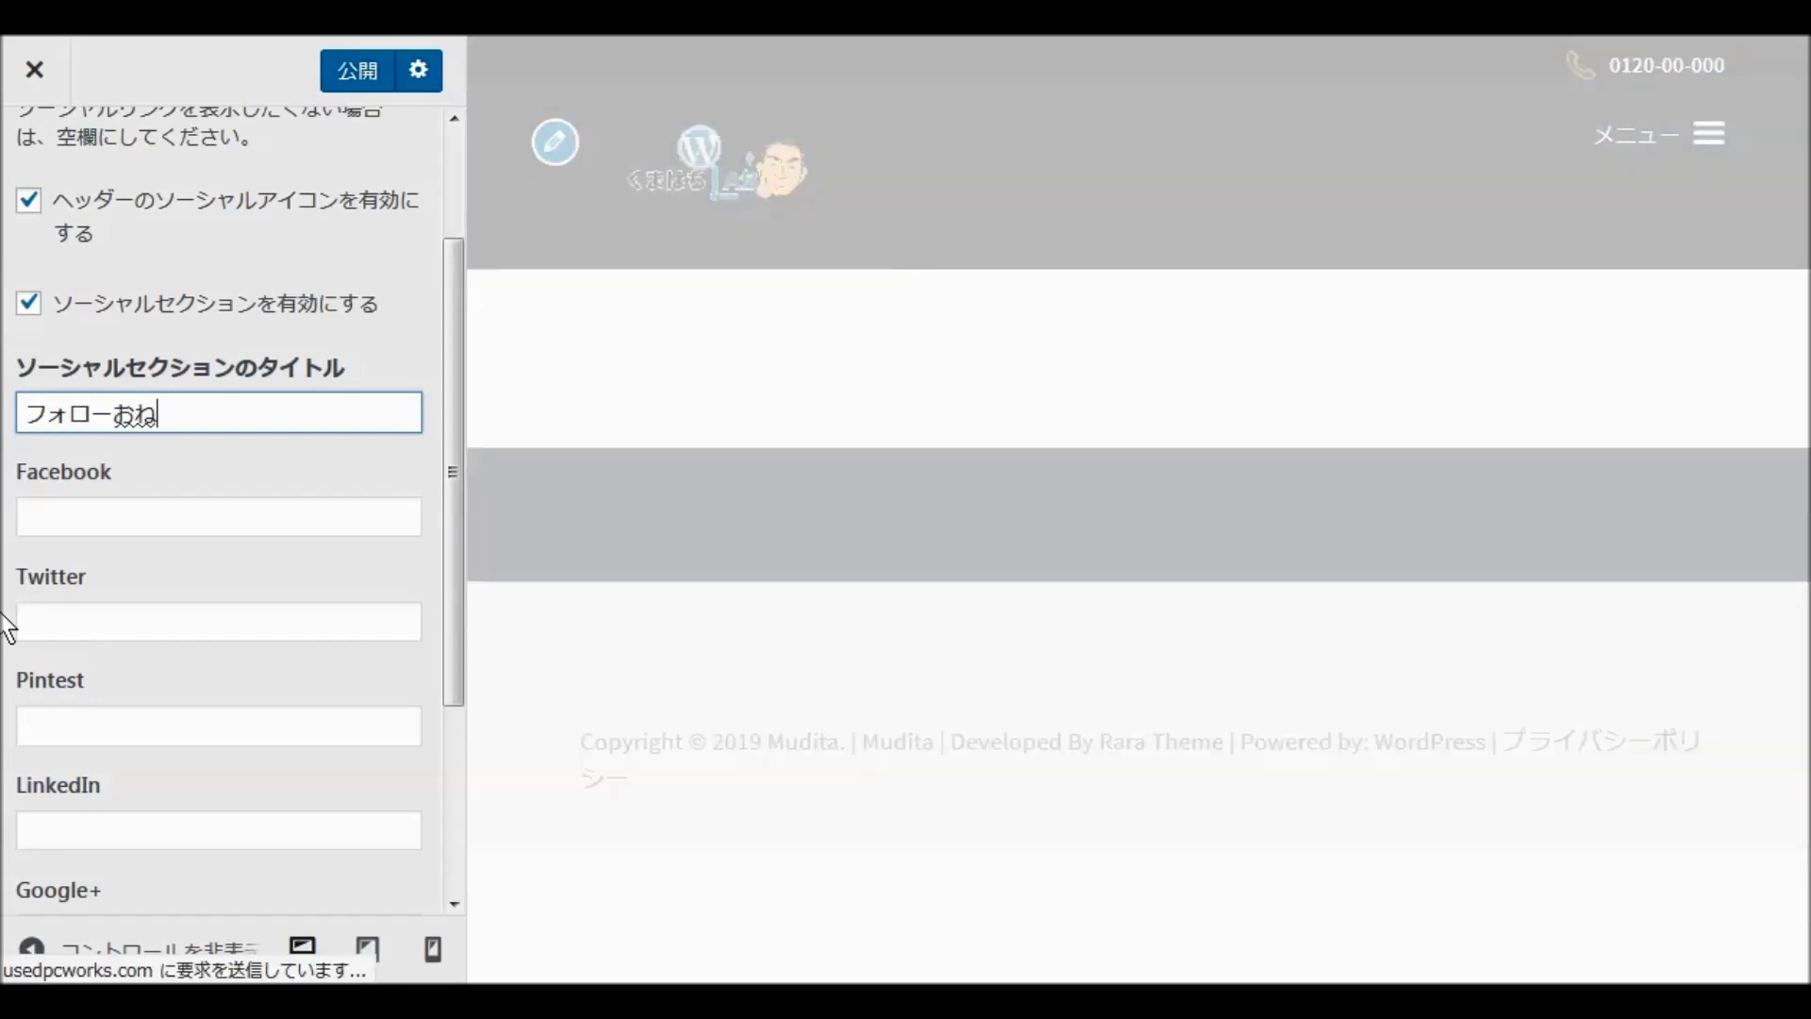
{"action": "type", "text": "がいしまs"}
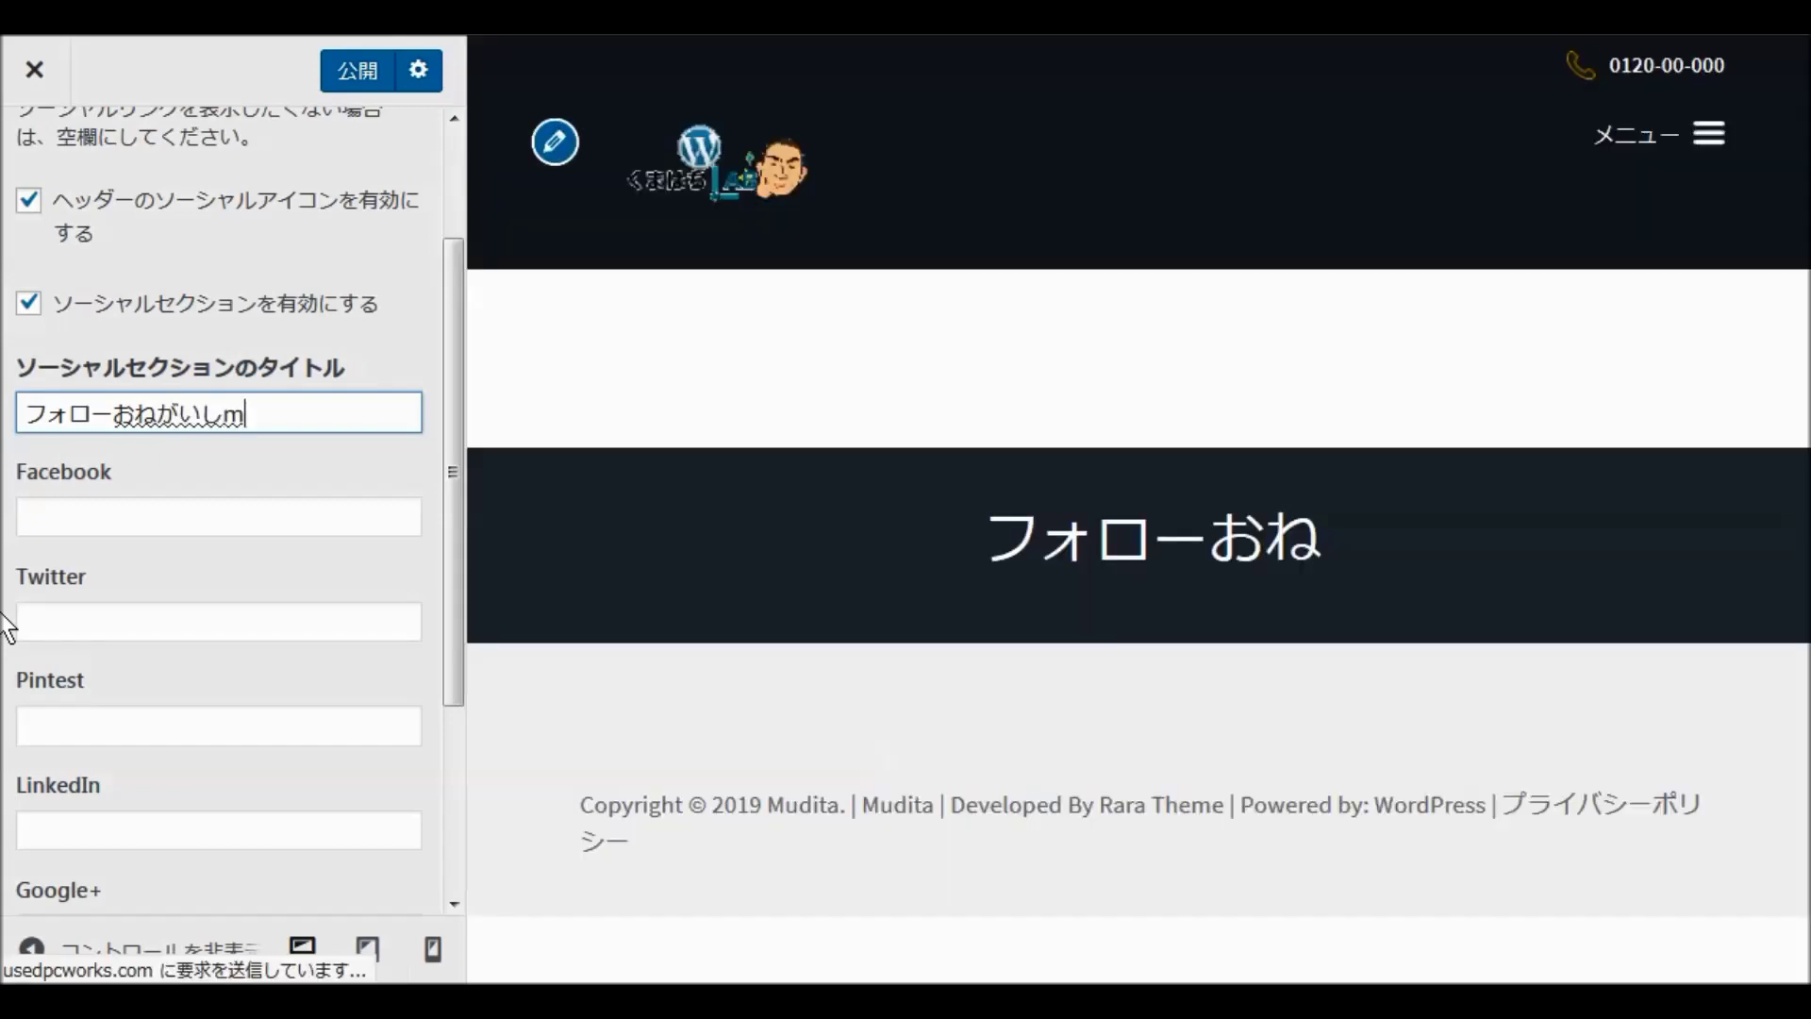
{"action": "type", "text": "u"}
{"action": "key", "text": "space"}
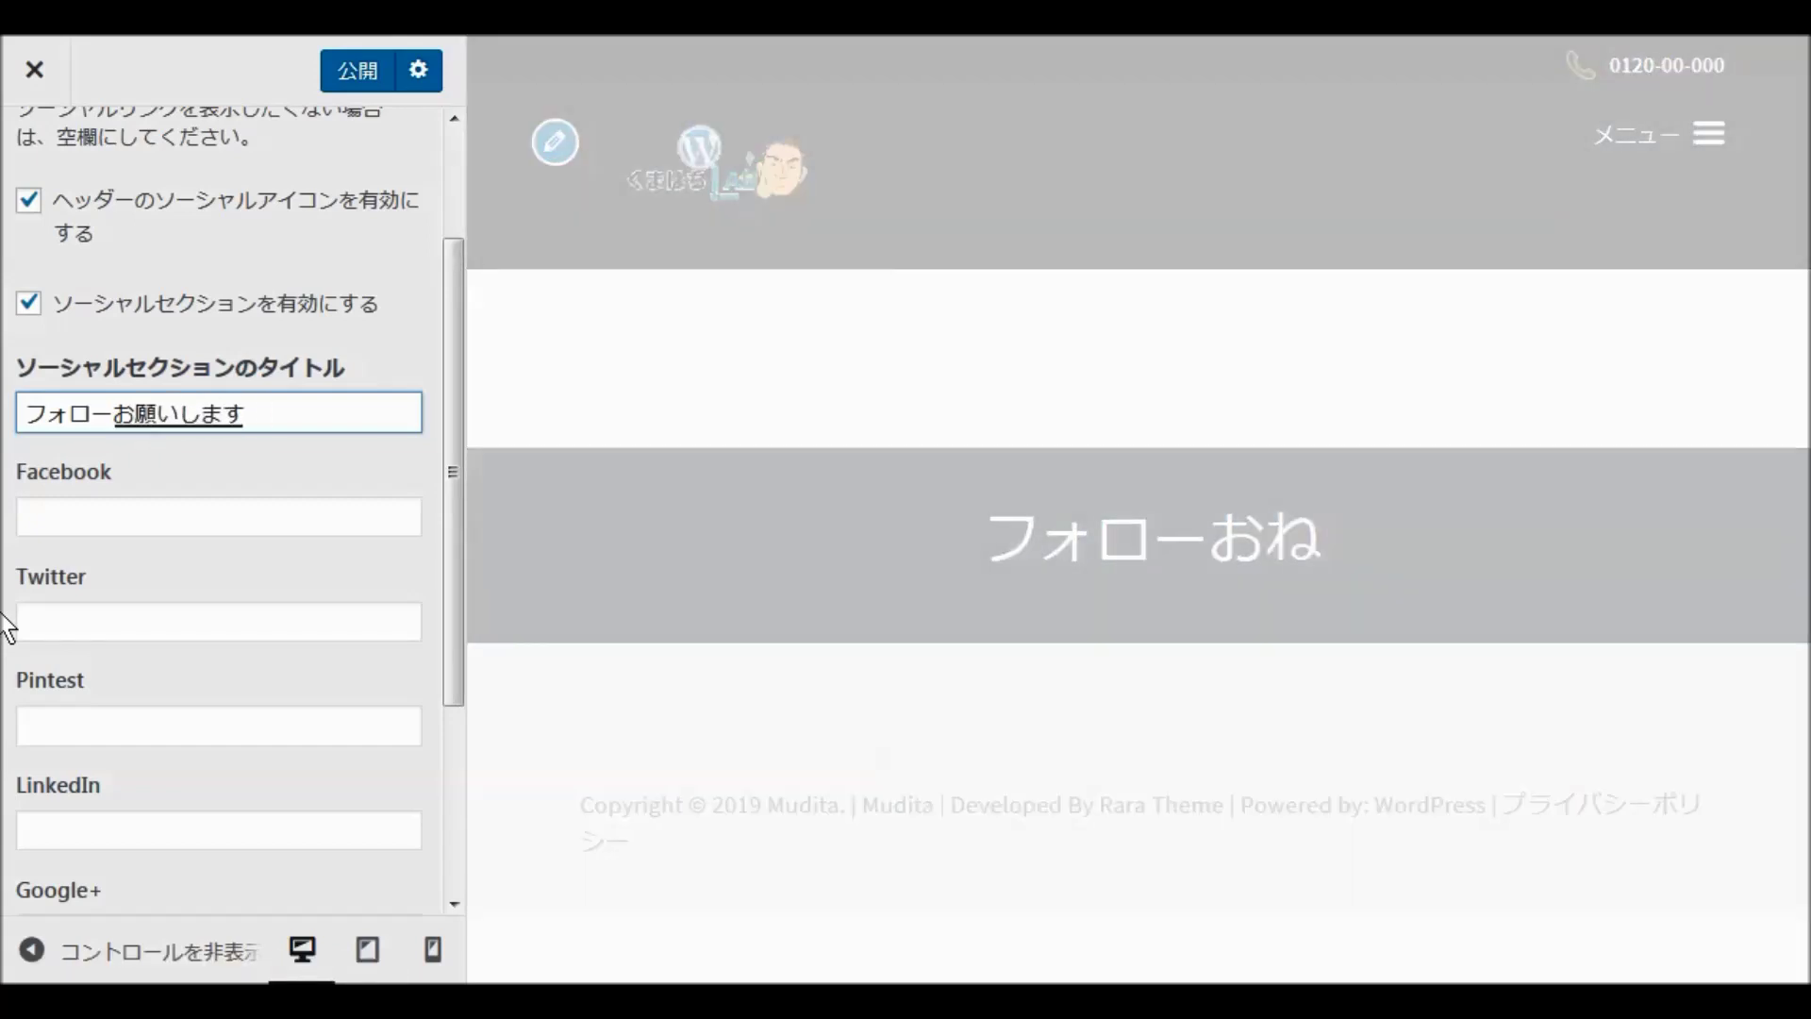
{"action": "type", "text": "!"}
{"action": "key", "text": "Return"}
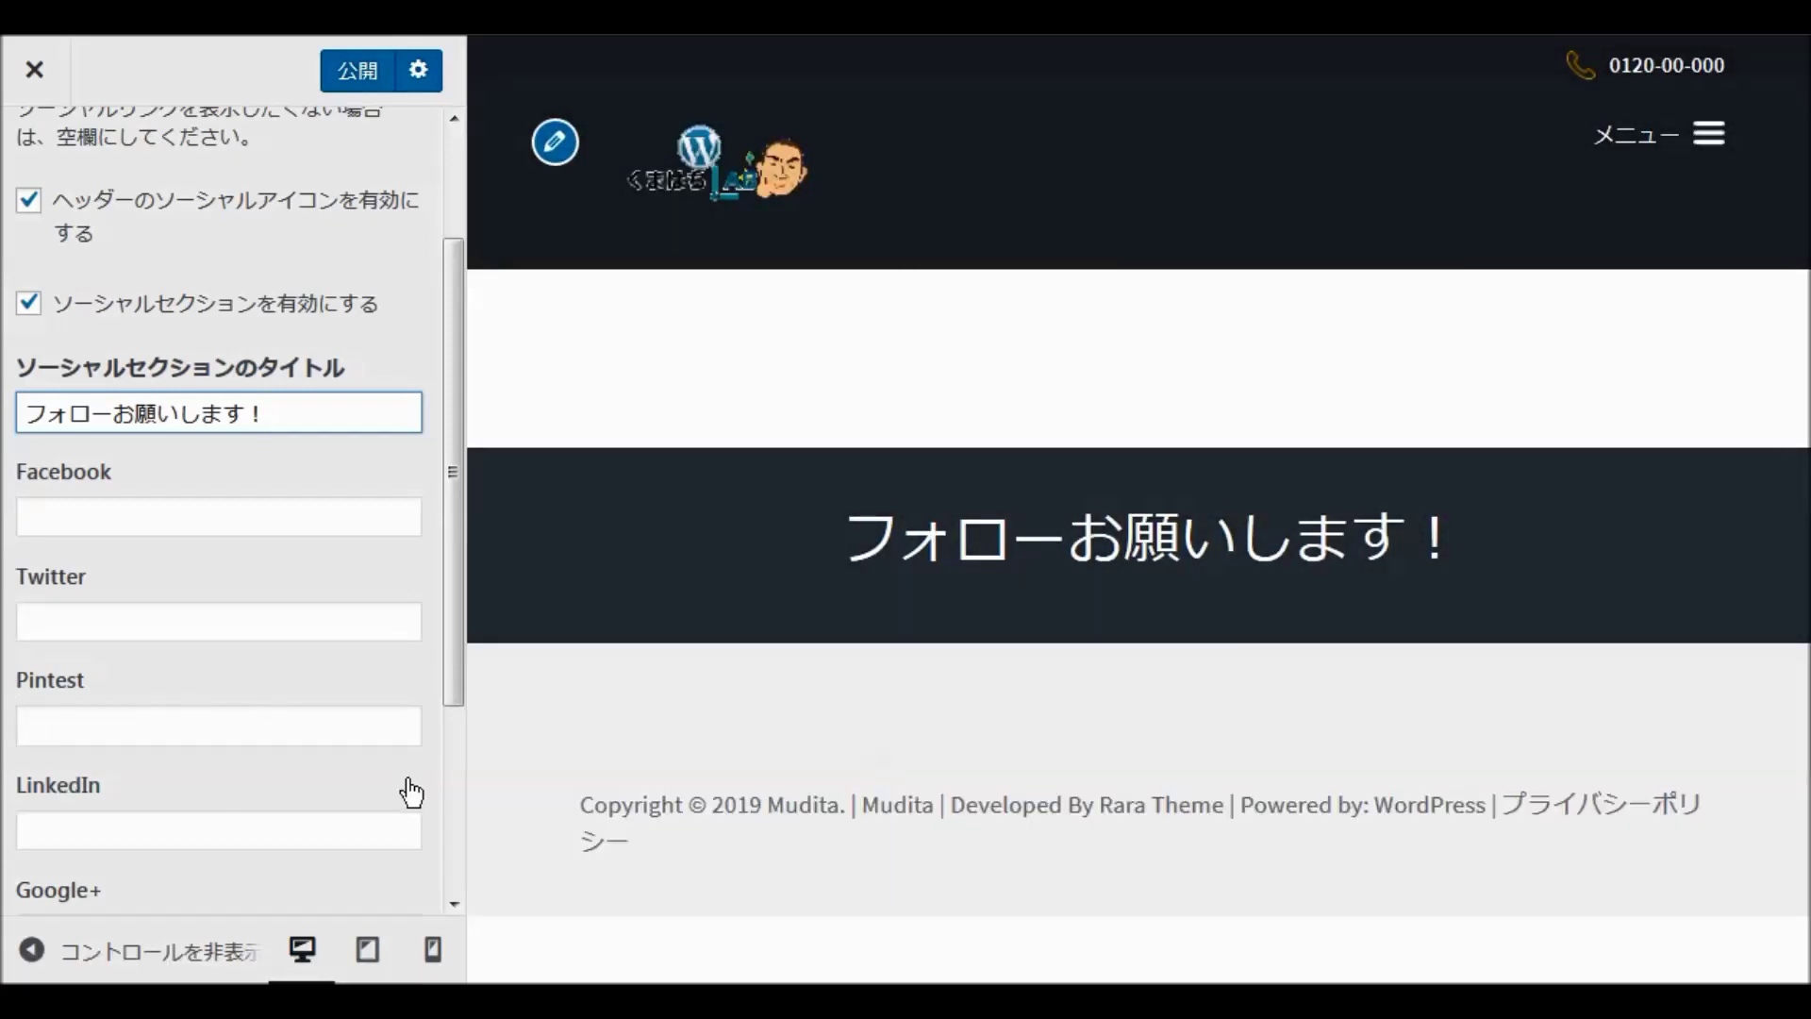
Step: Copy the Instagram address from sns_adress.txt in Notepad and paste it as the Instagram link in the WordPress social settings
{"action": "scroll", "coordinate": [270, 538], "scroll_direction": "down", "scroll_amount": 3}
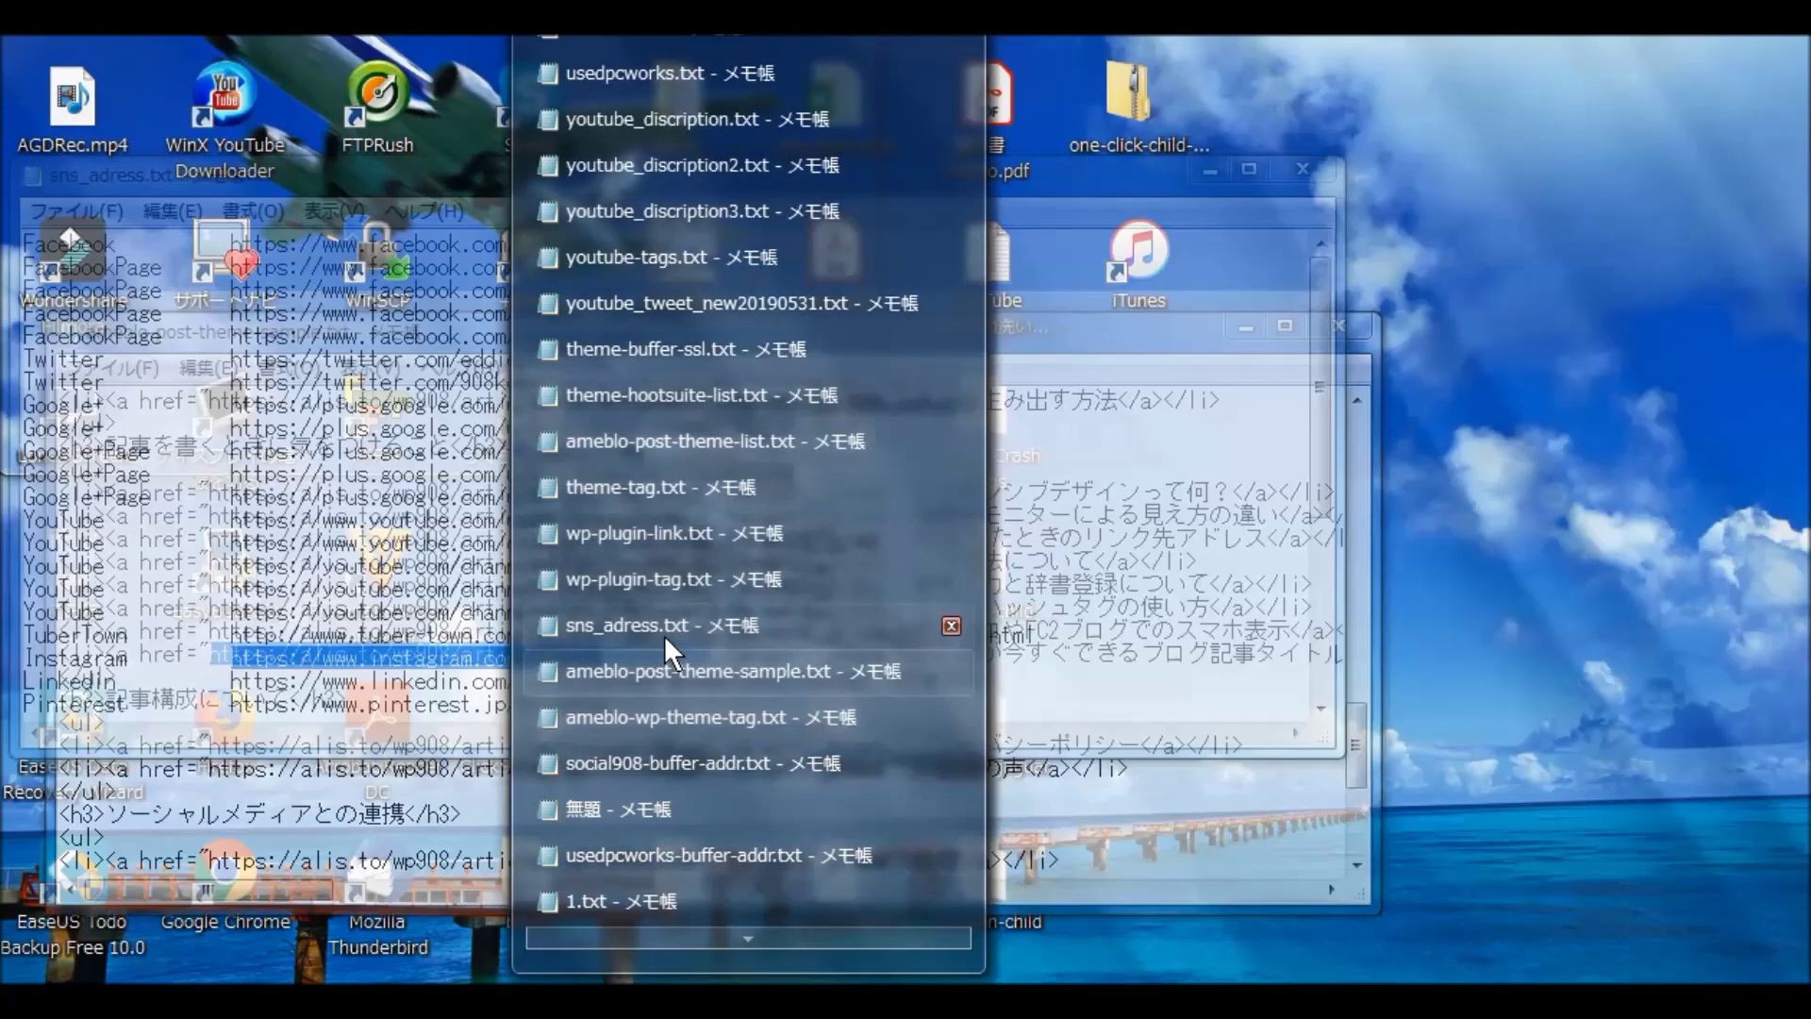
{"action": "left_click", "coordinate": [664, 627]}
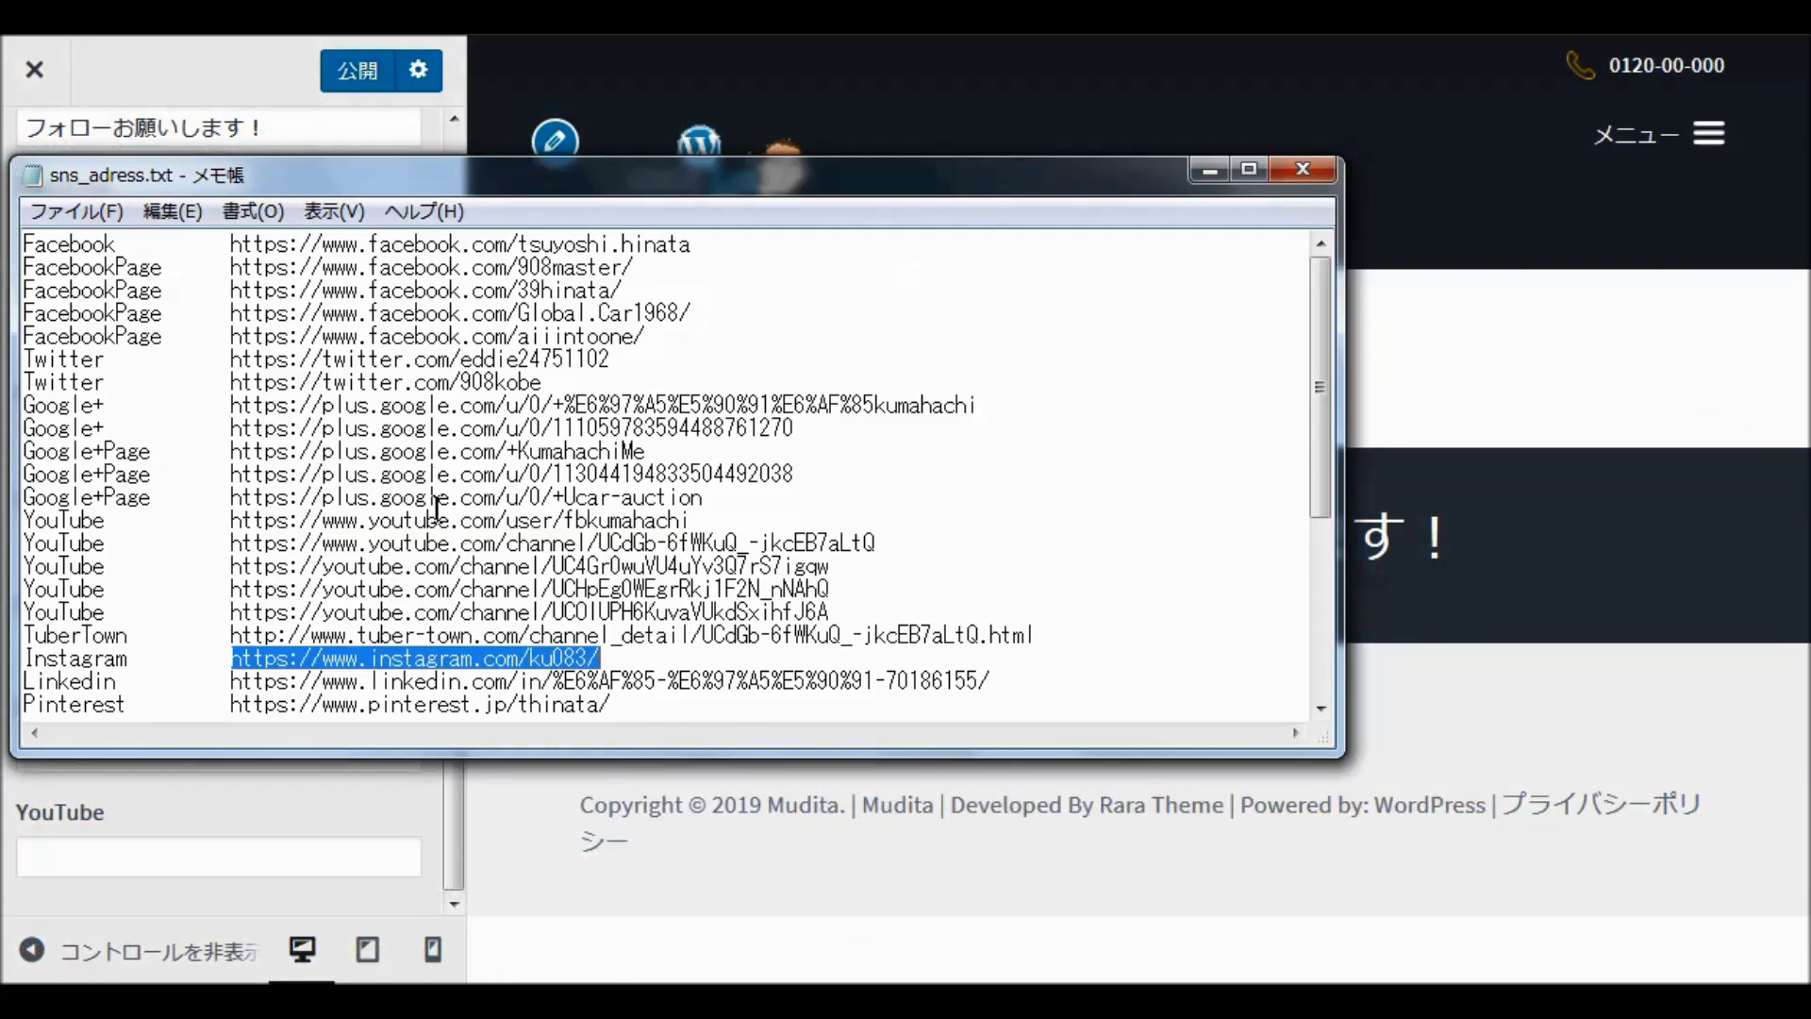
{"action": "right_click", "coordinate": [377, 657]}
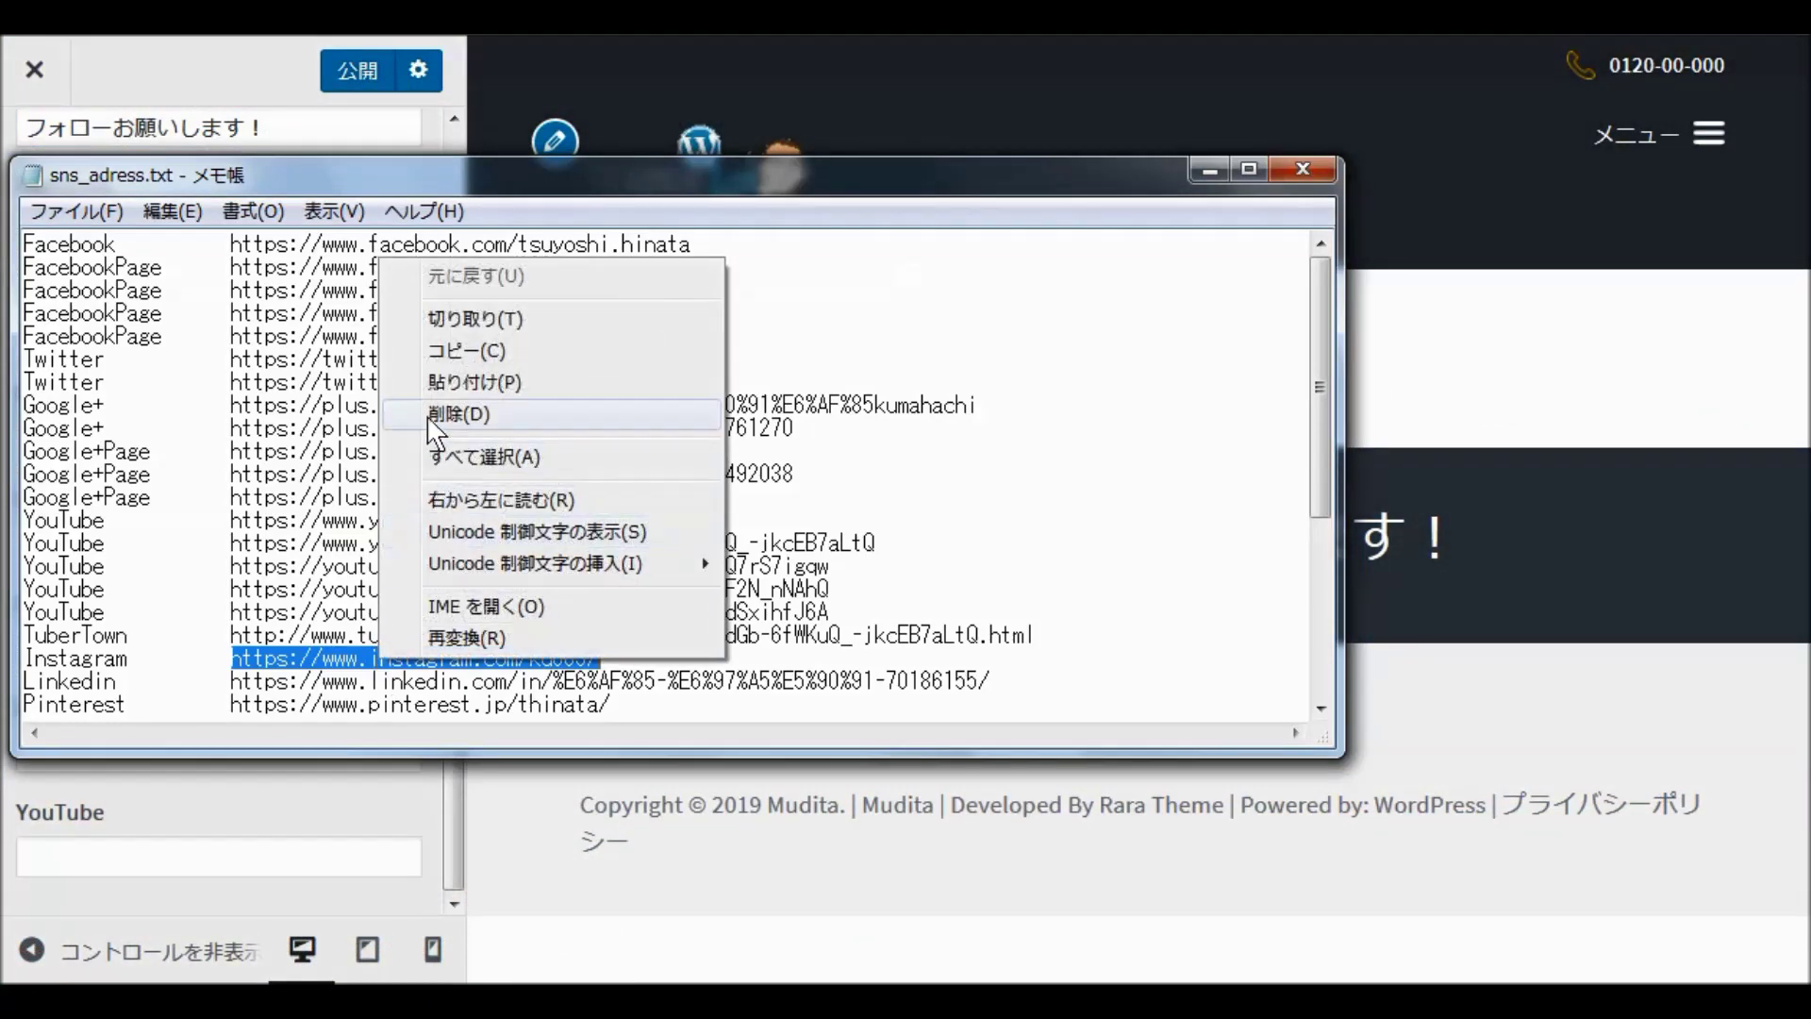
{"action": "left_click", "coordinate": [443, 354]}
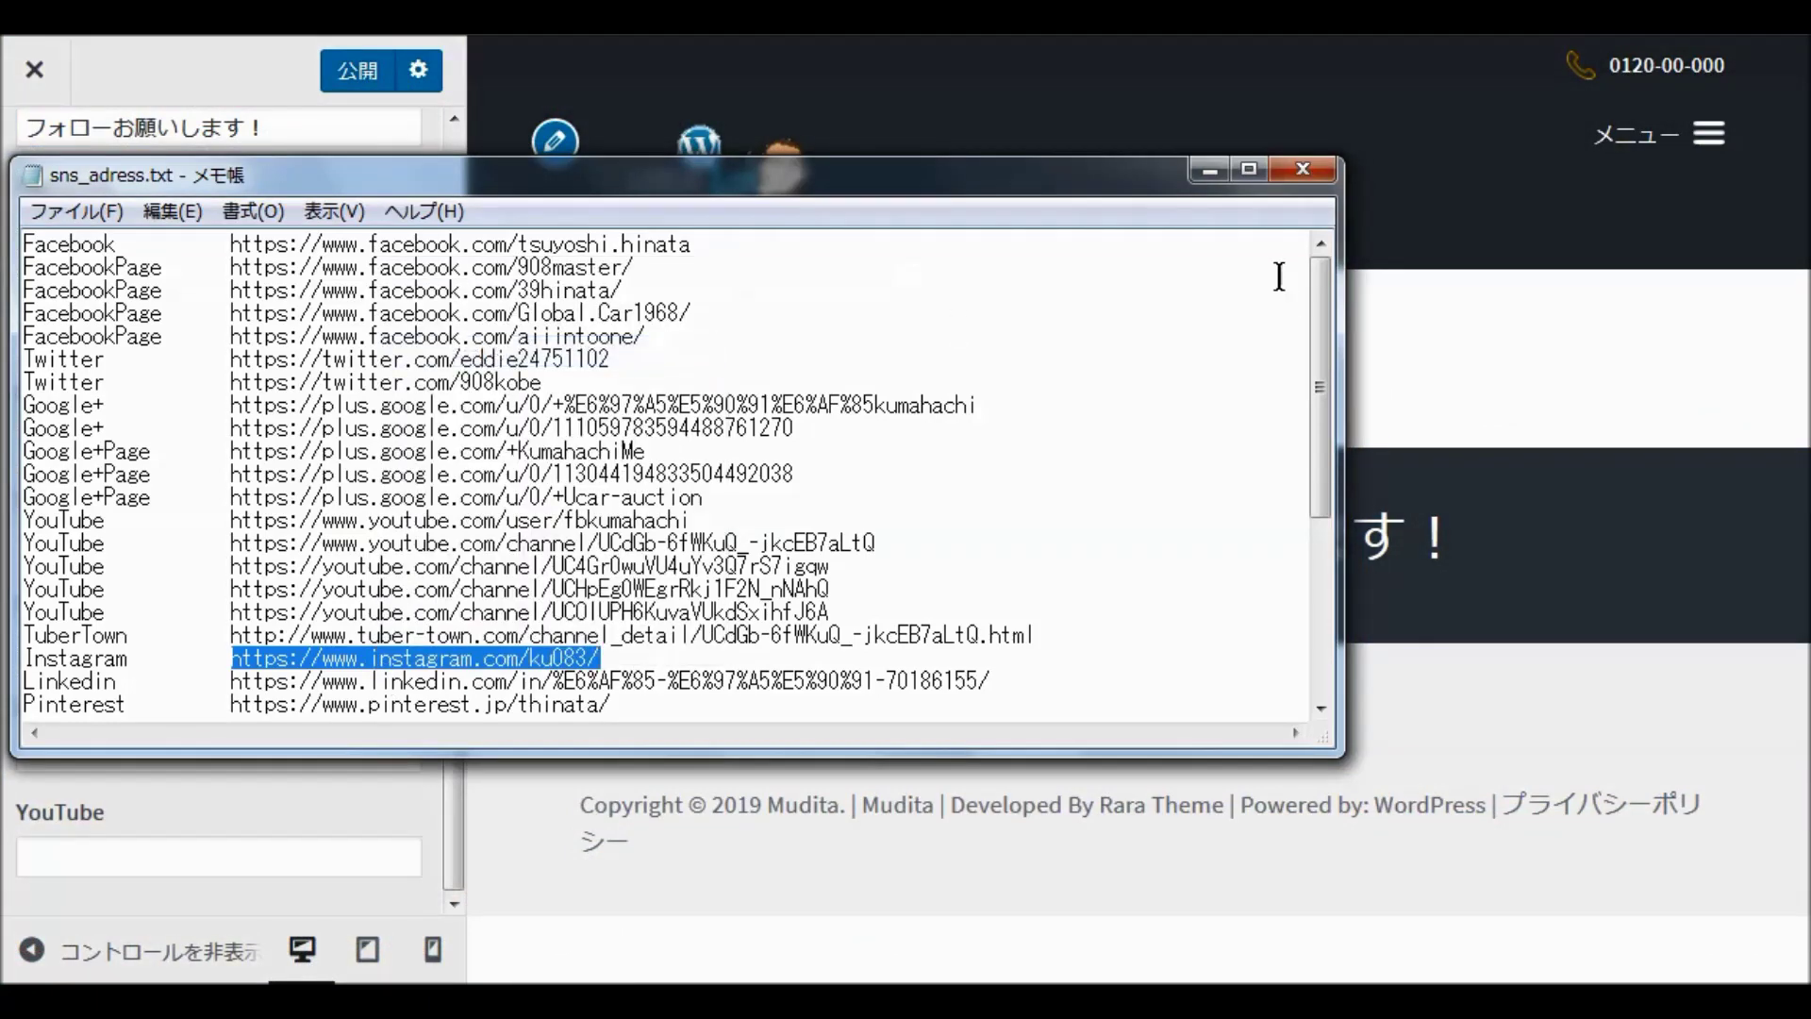
{"action": "left_click", "coordinate": [1208, 169]}
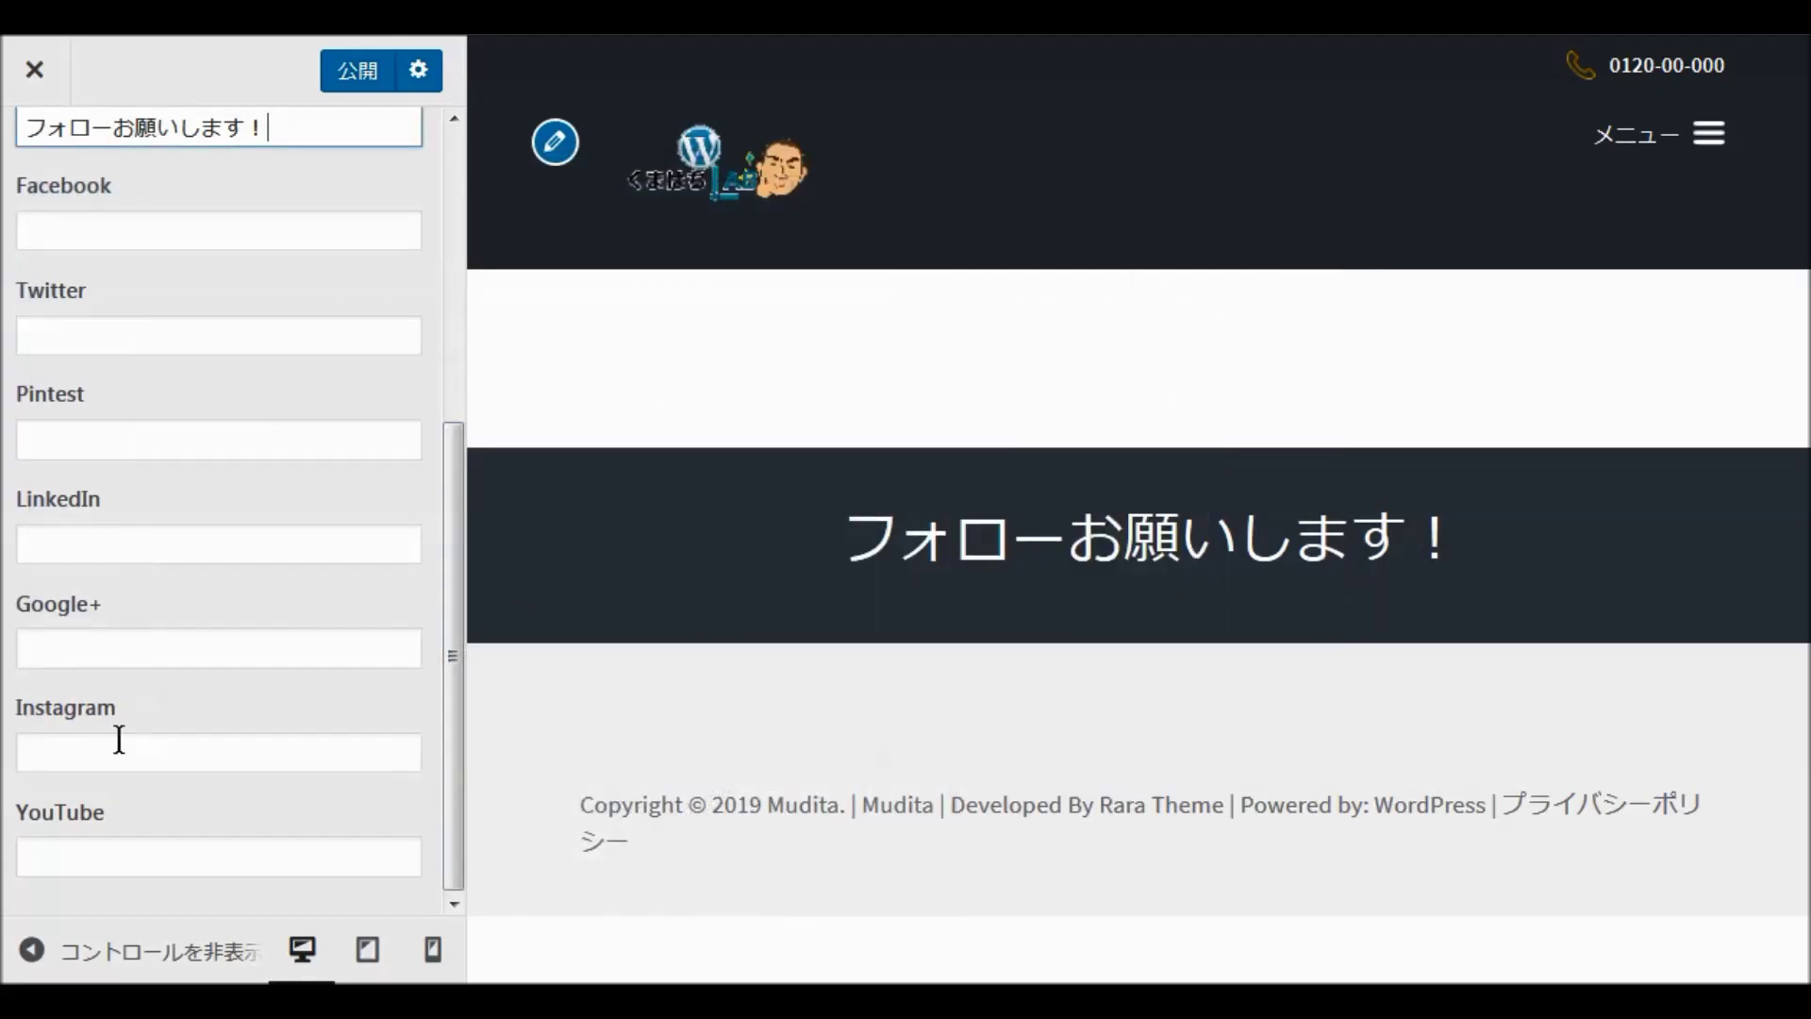
{"action": "left_click", "coordinate": [52, 748]}
{"action": "right_click", "coordinate": [53, 748]}
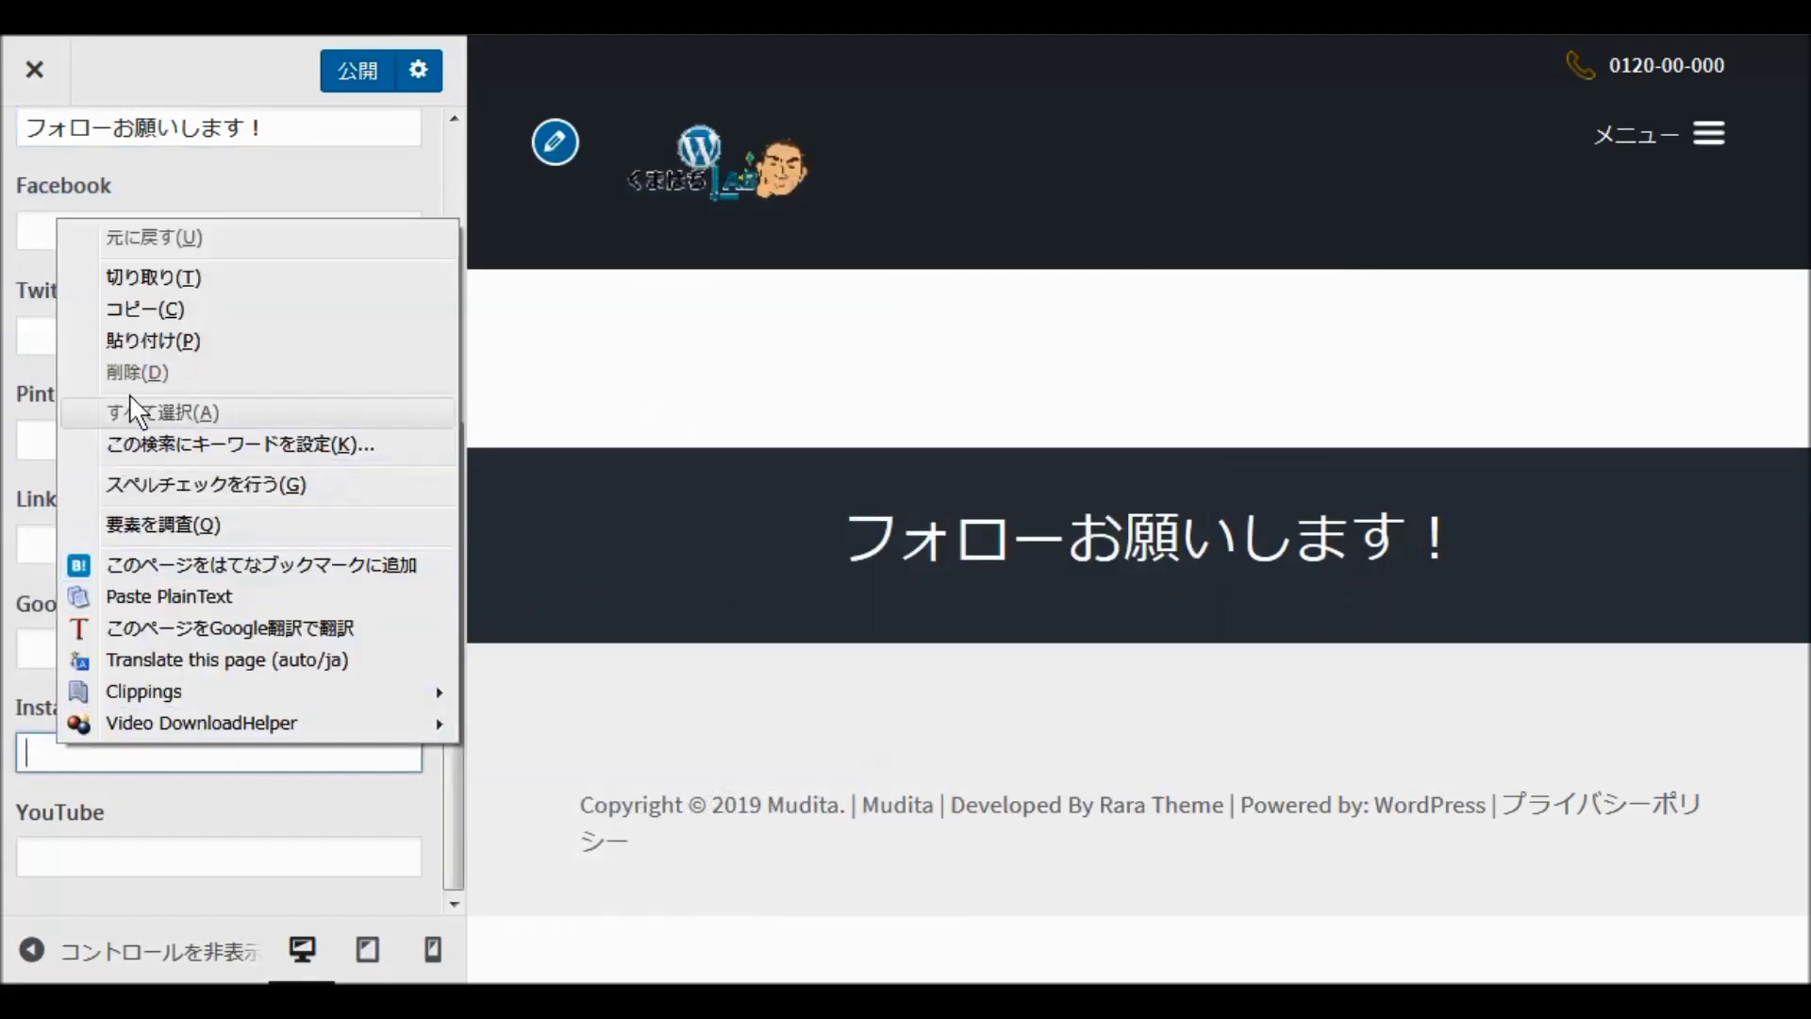
{"action": "left_click", "coordinate": [151, 340]}
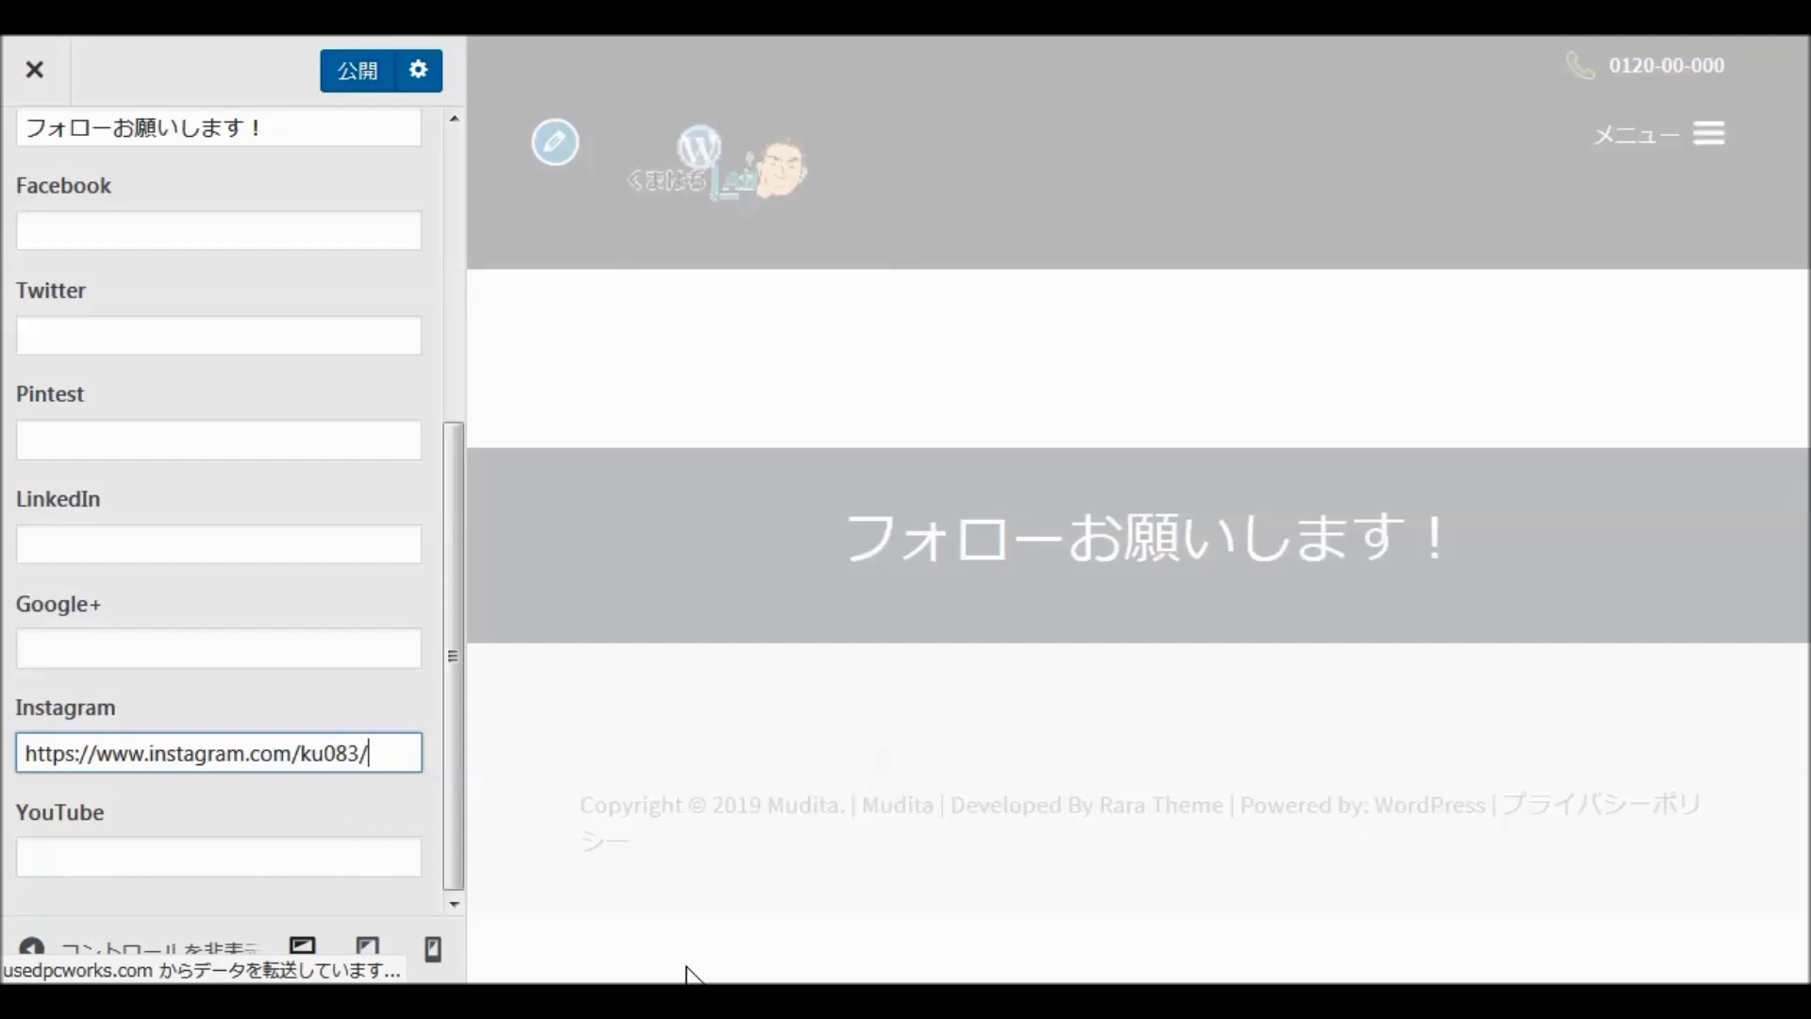
Step: Copy the channel address under チャンネル登録はこちら in youtube_discription3.txt and paste it as the YouTube link in the social settings
{"action": "left_click", "coordinate": [748, 981]}
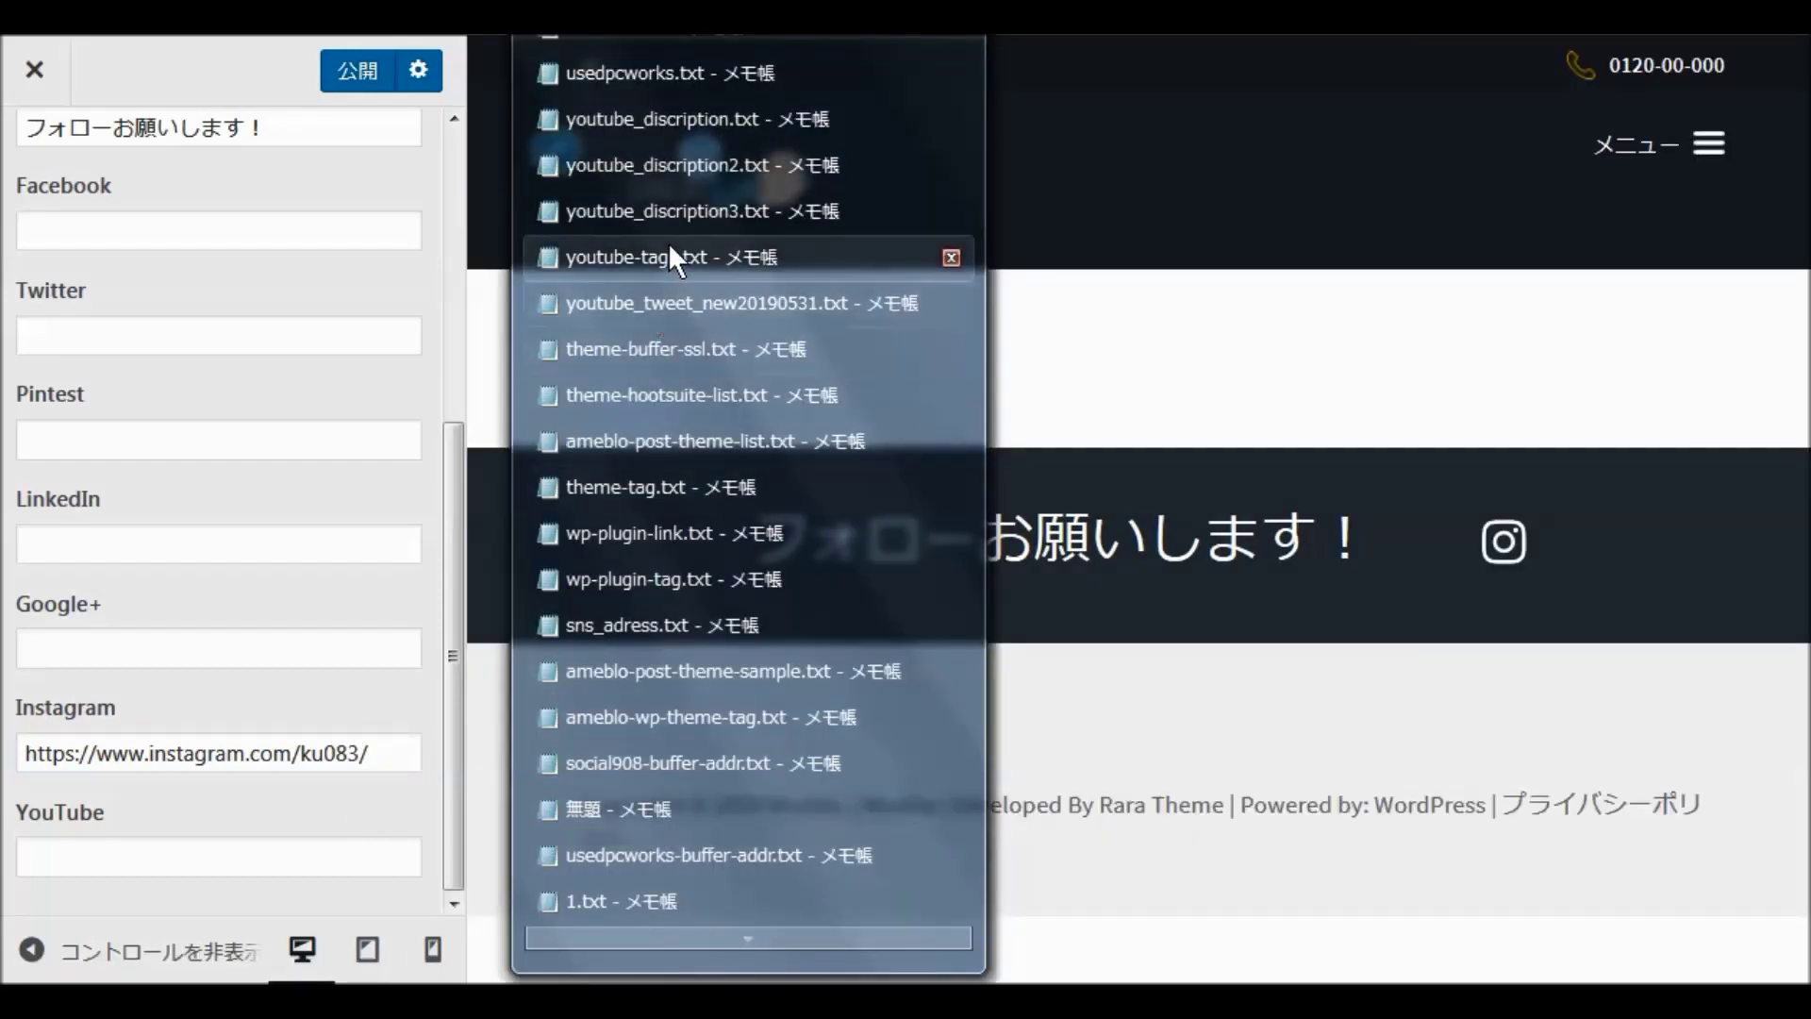
{"action": "left_click", "coordinate": [671, 211]}
{"action": "scroll", "coordinate": [585, 472], "scroll_direction": "down", "scroll_amount": 4}
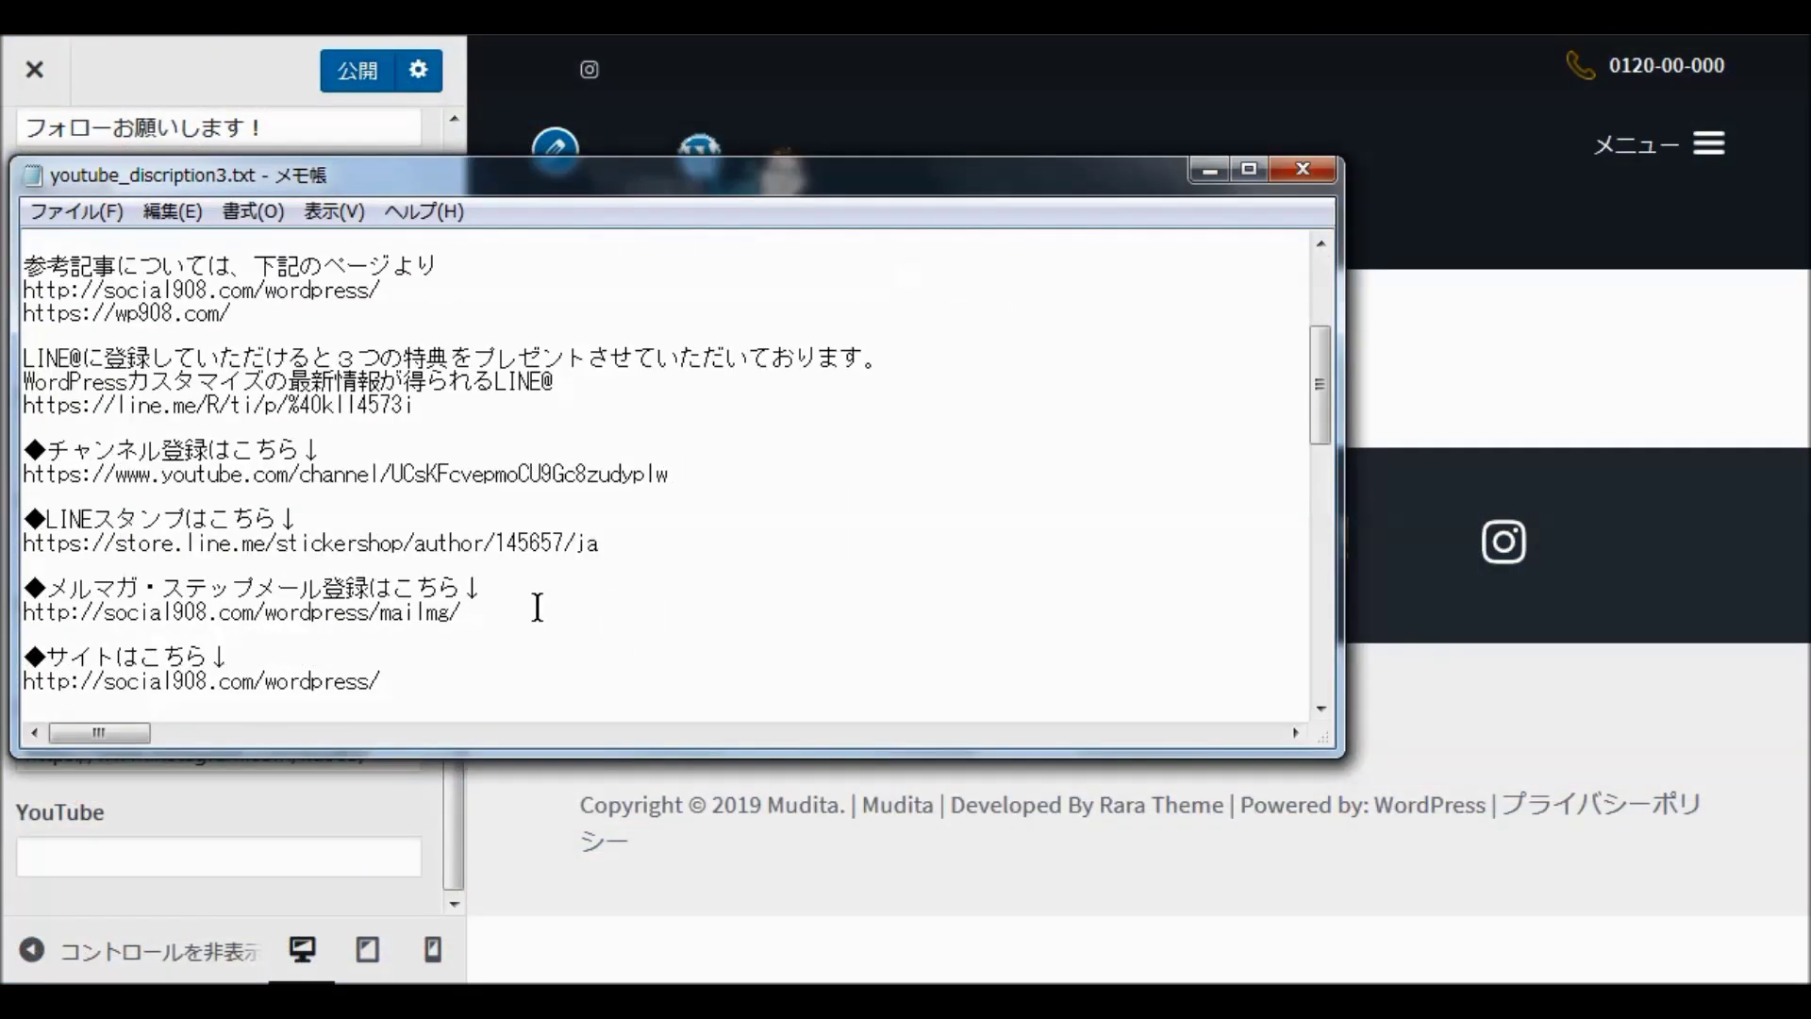
{"action": "left_click_drag", "start_coordinate": [25, 474], "coordinate": [674, 487]}
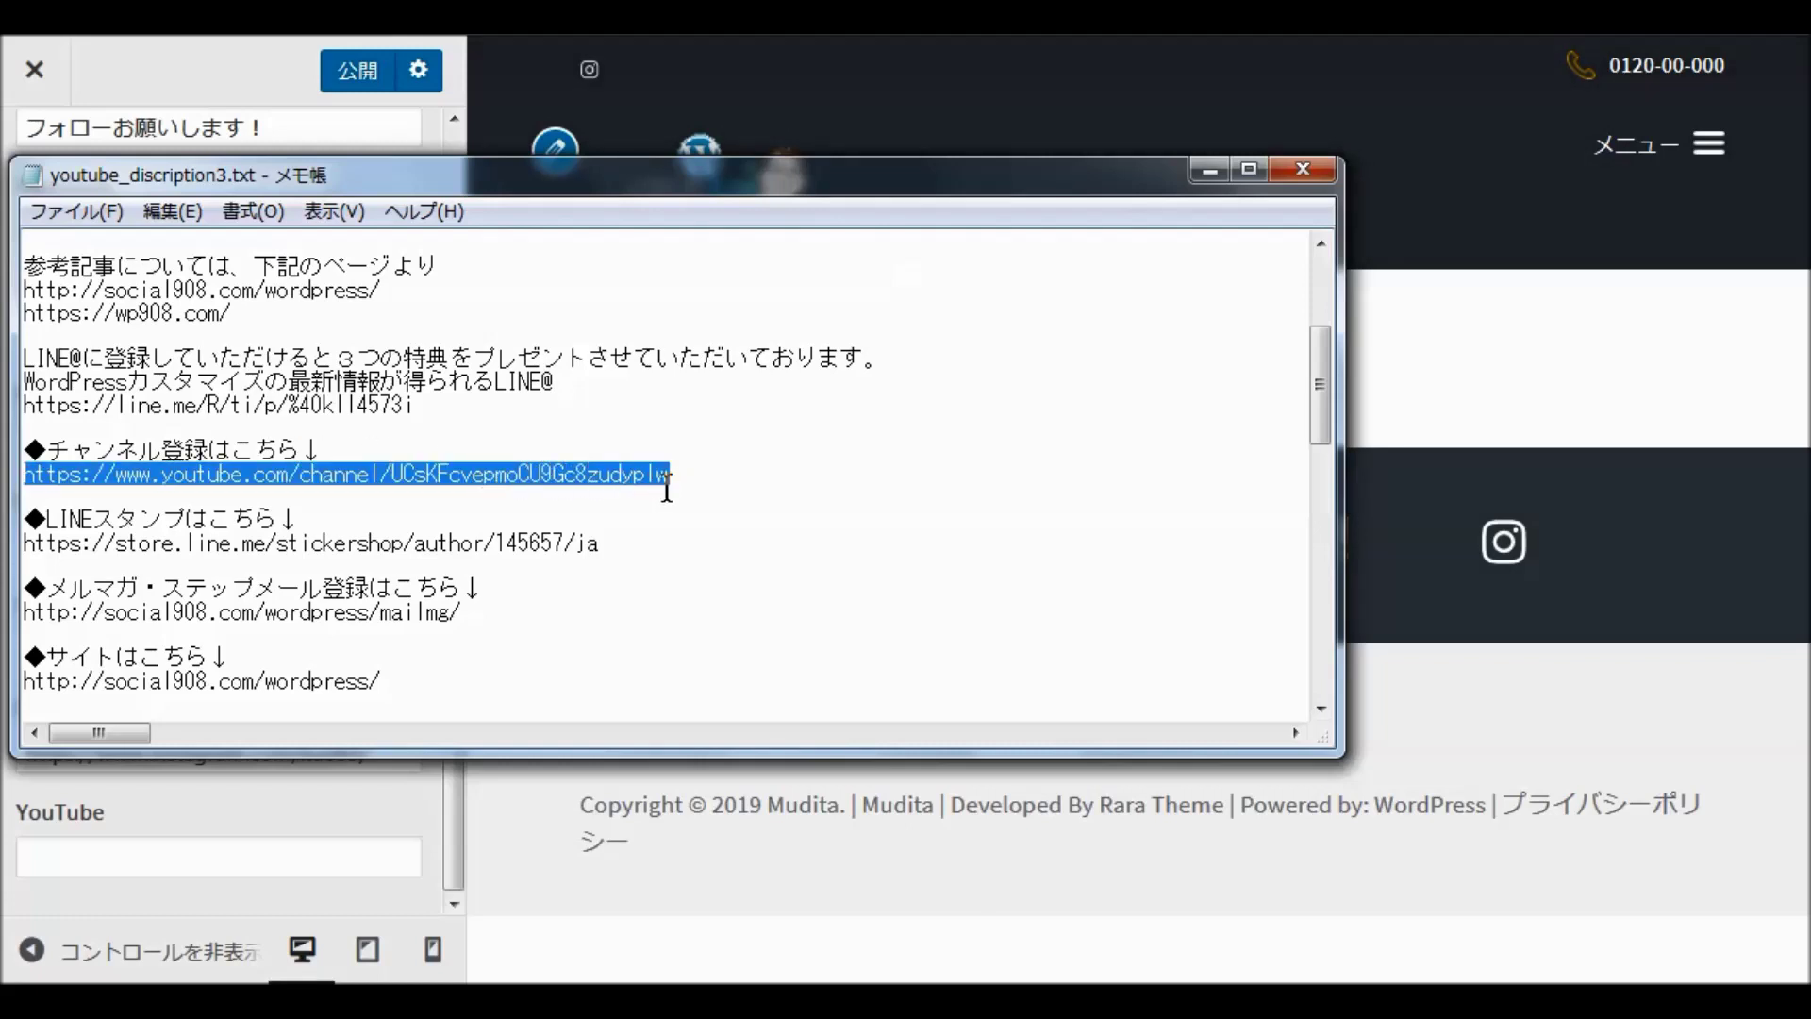
{"action": "right_click", "coordinate": [615, 486]}
{"action": "left_click", "coordinate": [674, 578]}
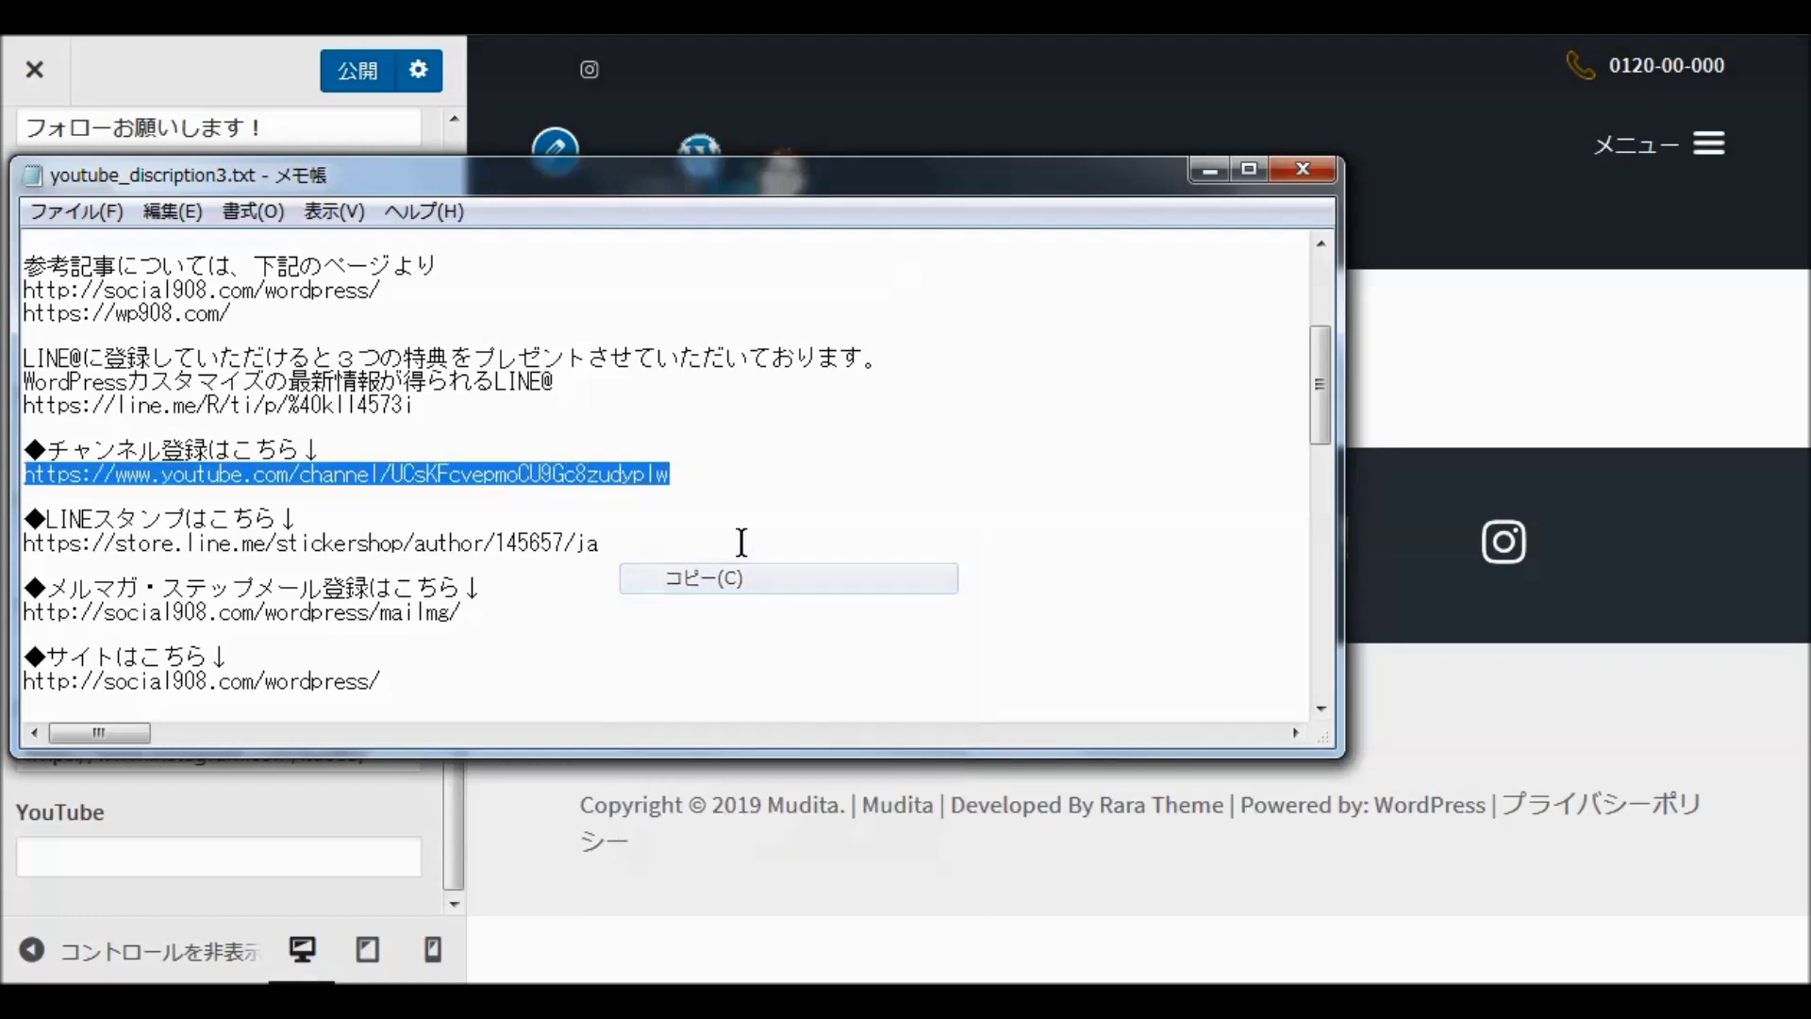
{"action": "left_click", "coordinate": [1207, 172]}
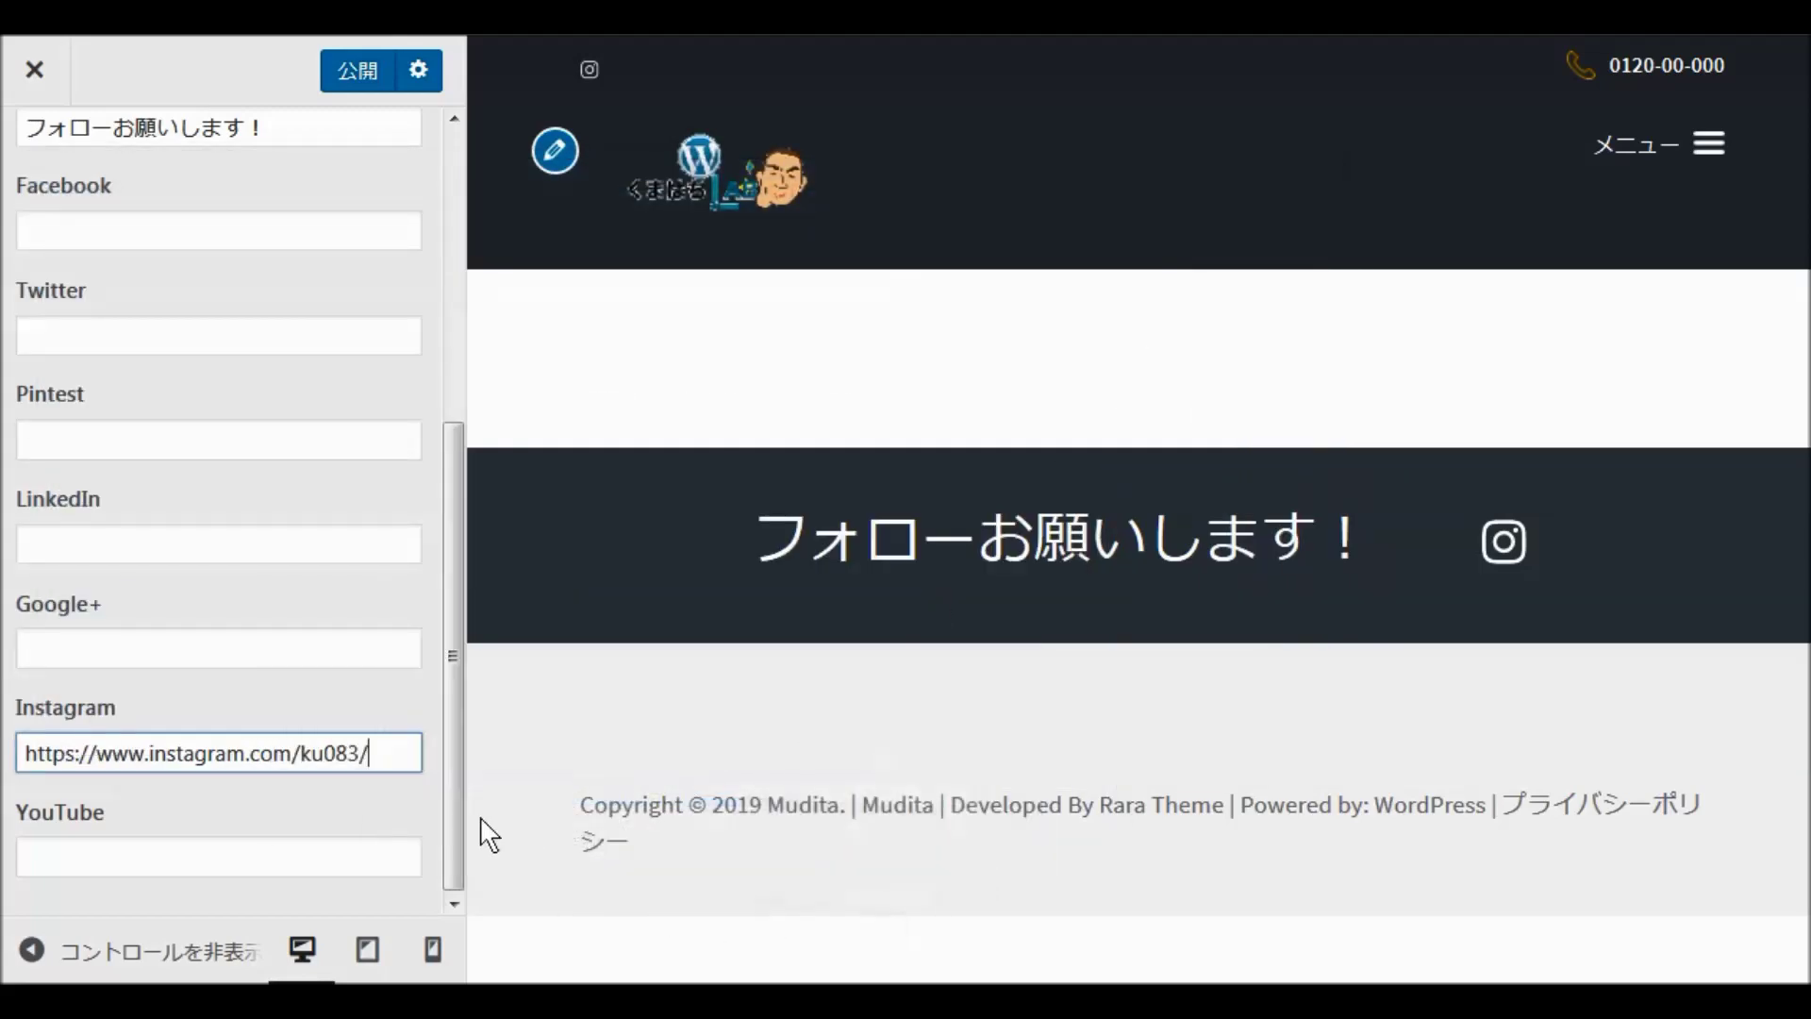
{"action": "left_click", "coordinate": [65, 858]}
{"action": "right_click", "coordinate": [66, 858]}
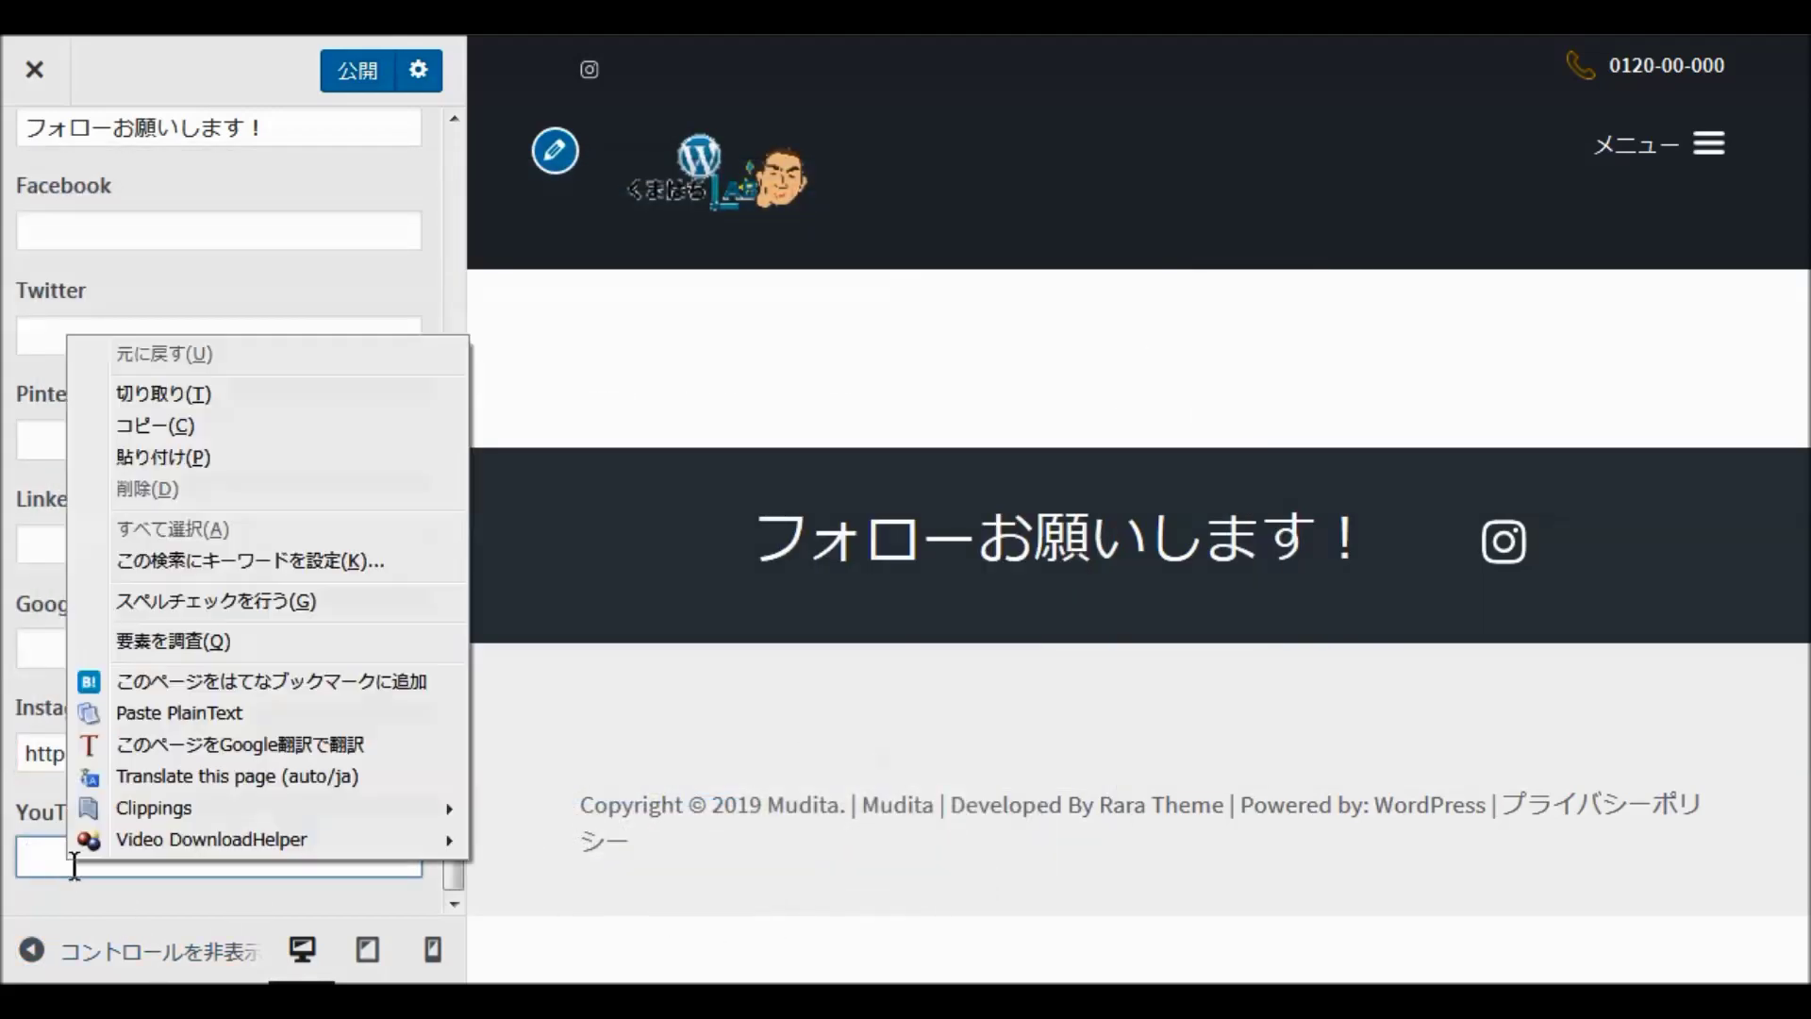
{"action": "left_click", "coordinate": [173, 456]}
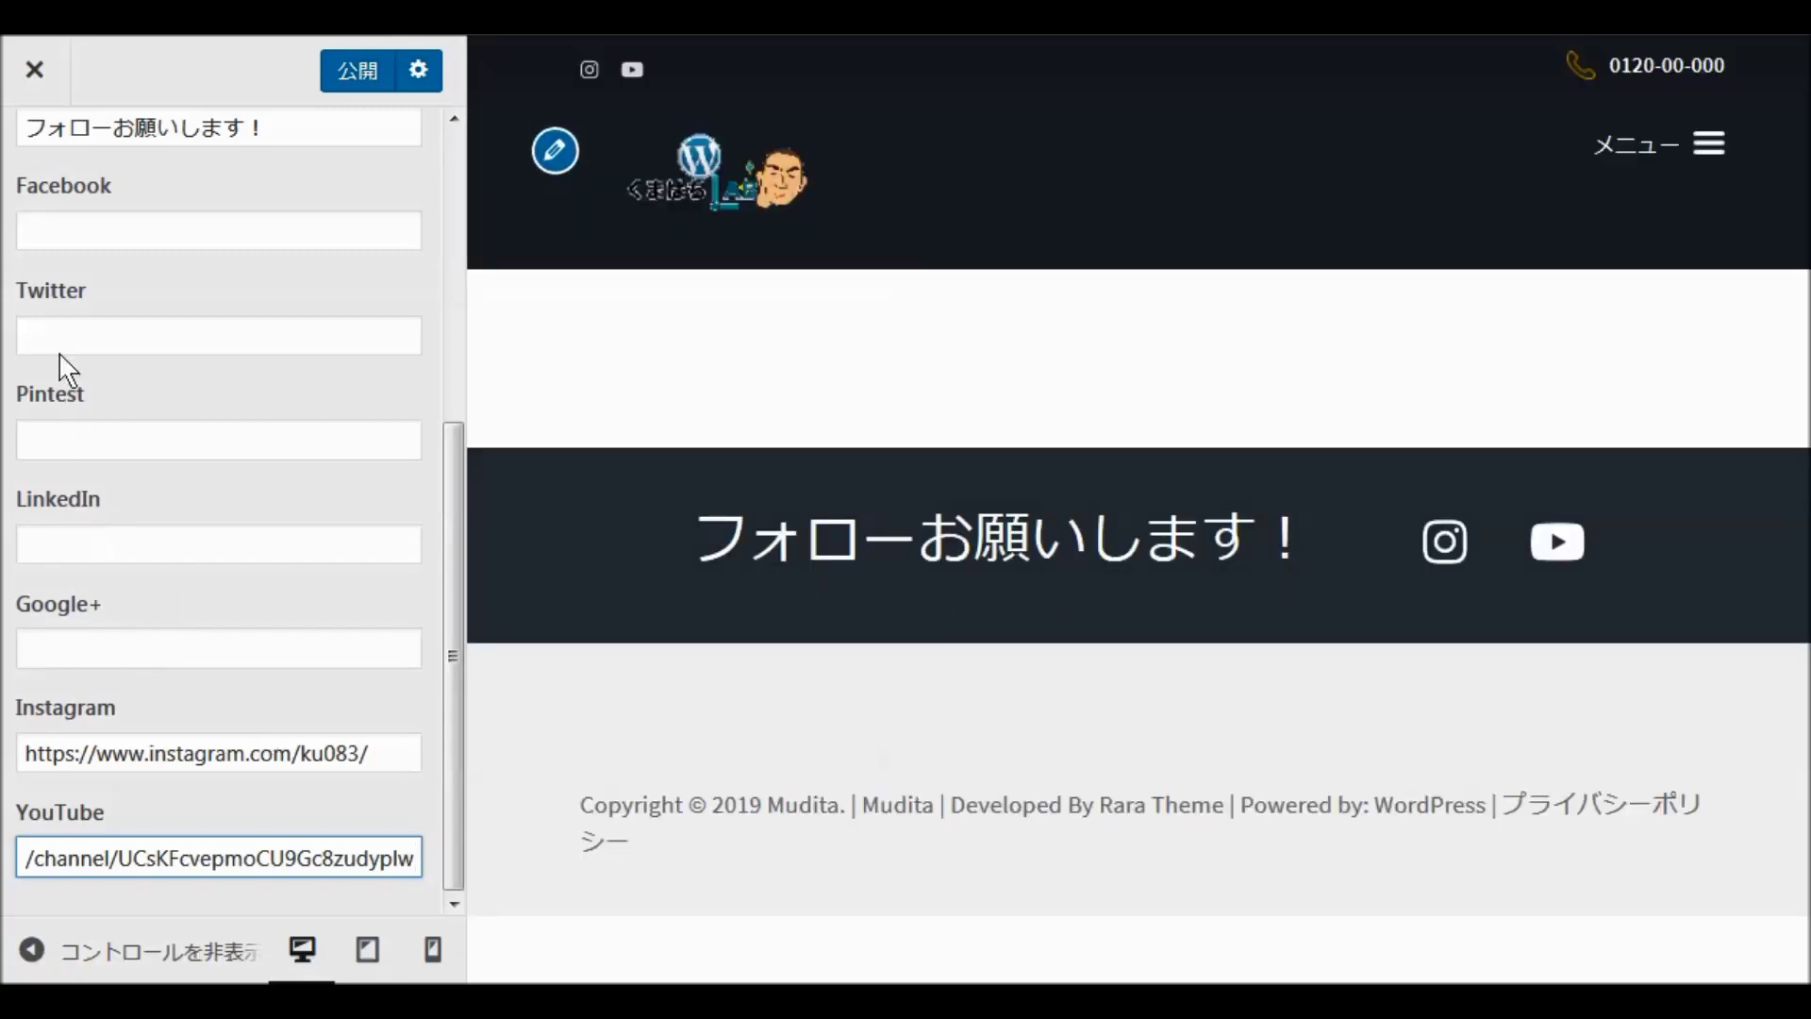
Step: Set the Facebook link to the first FacebookPage address listed in sns_adress.txt, copying it from Notepad into the social settings
{"action": "left_click", "coordinate": [63, 248]}
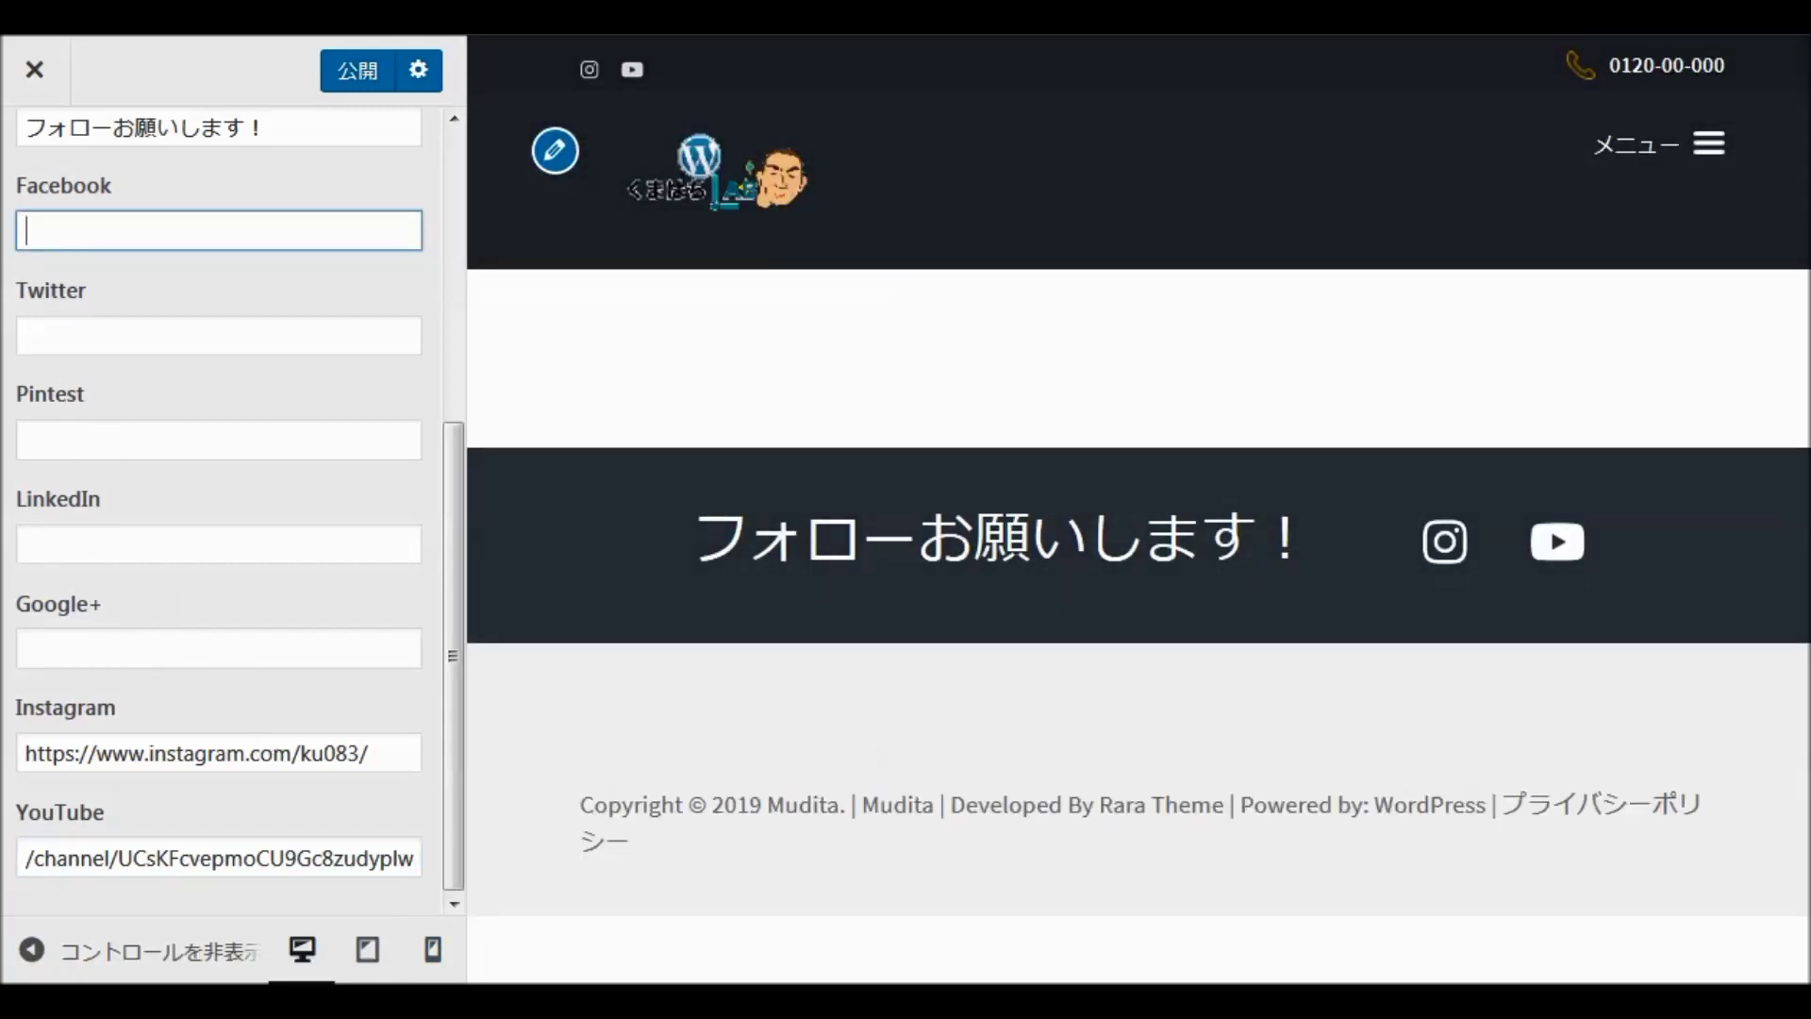
{"action": "left_click", "coordinate": [748, 1002]}
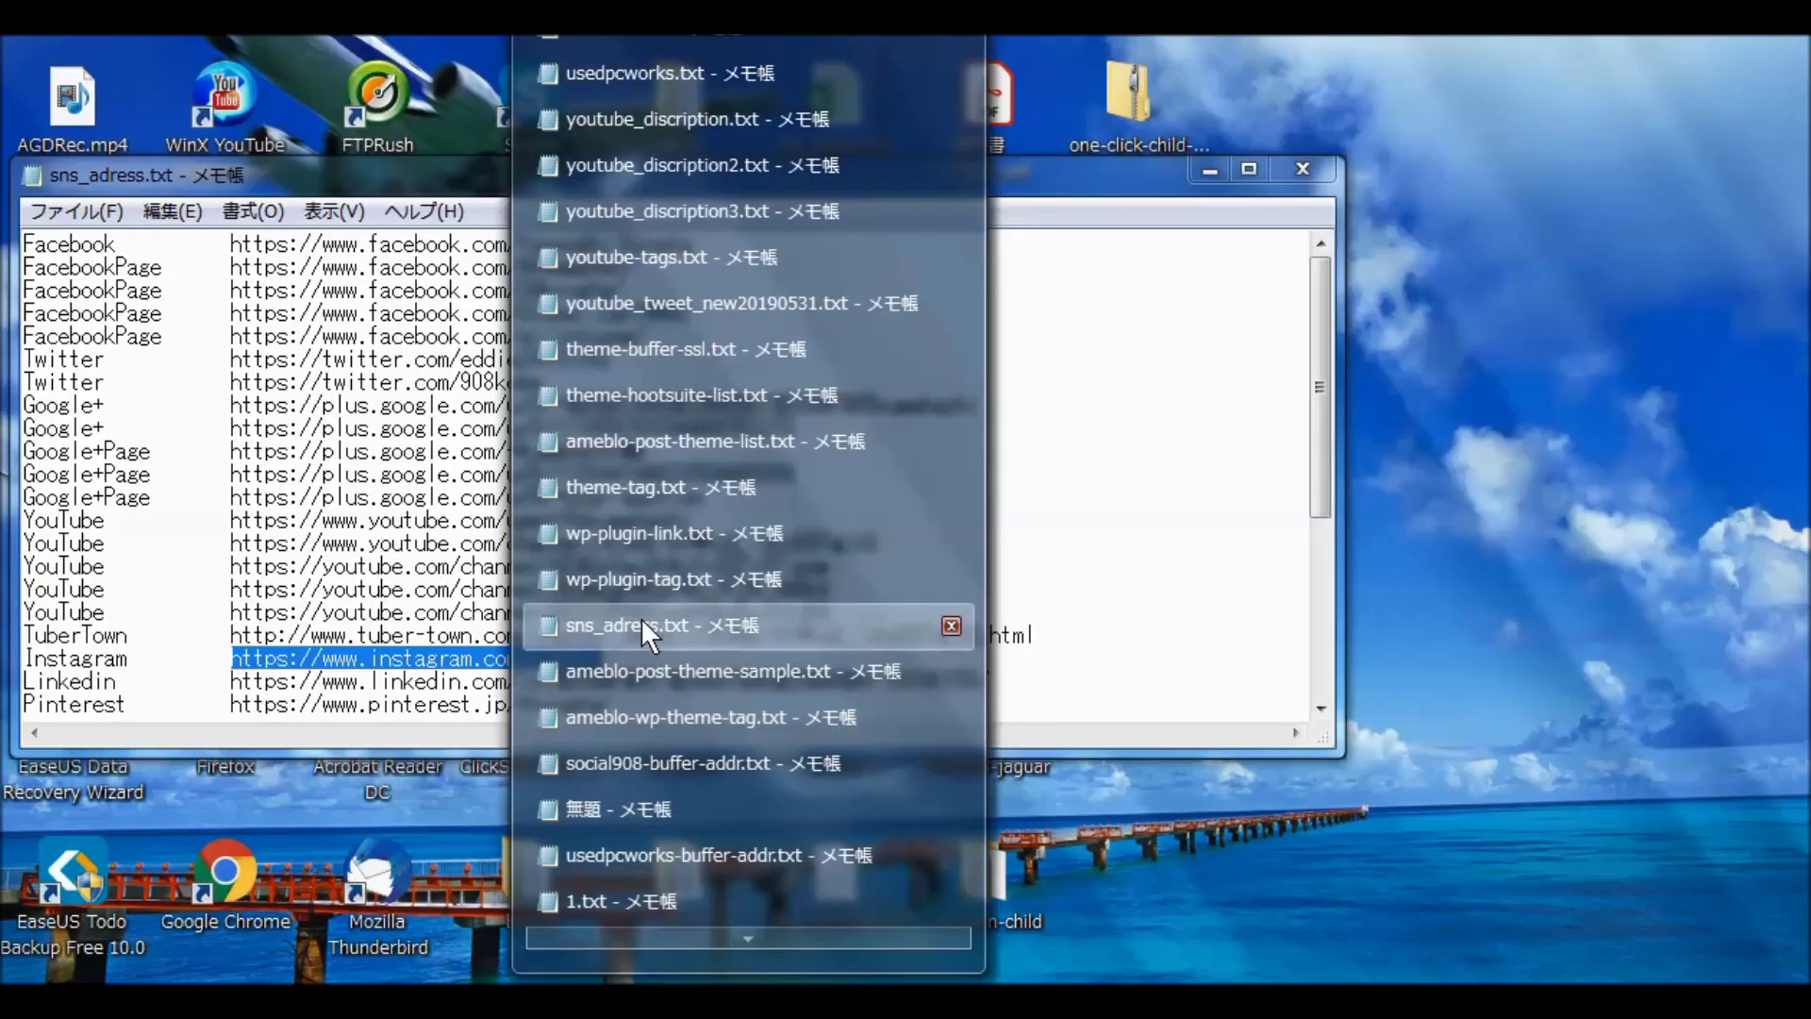
{"action": "left_click", "coordinate": [645, 626]}
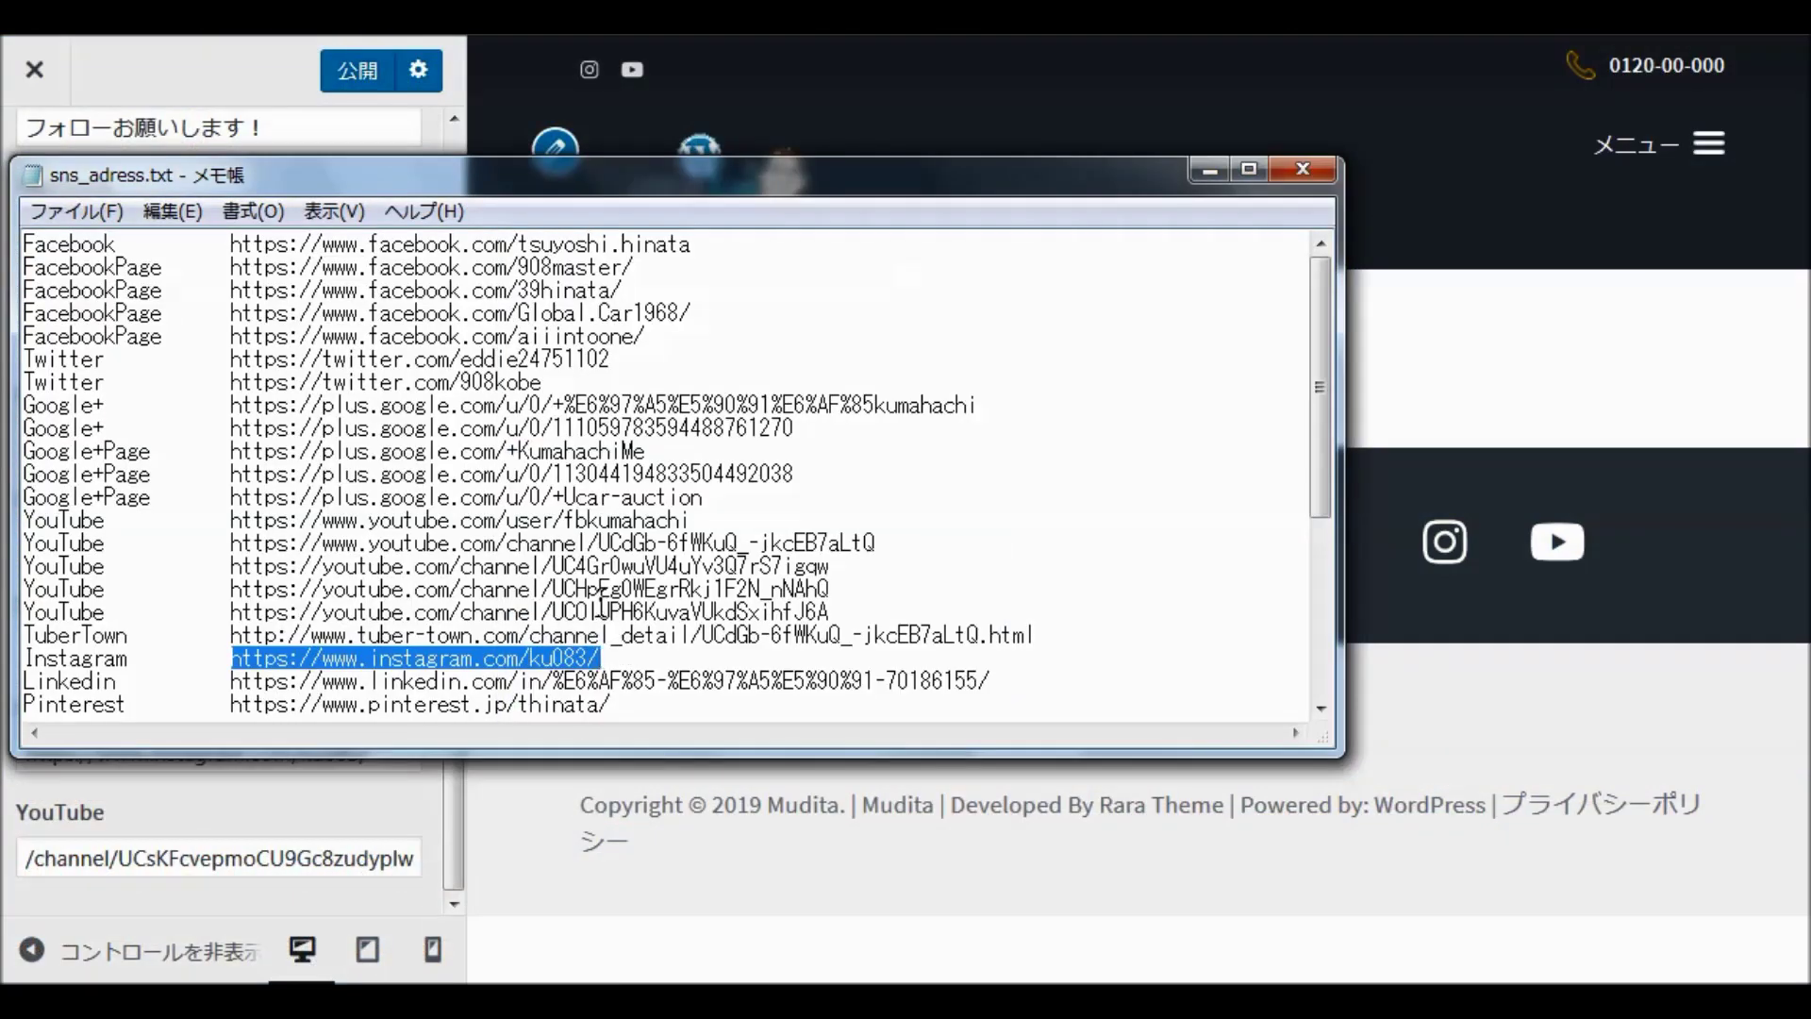
{"action": "left_click_drag", "start_coordinate": [230, 271], "coordinate": [625, 272]}
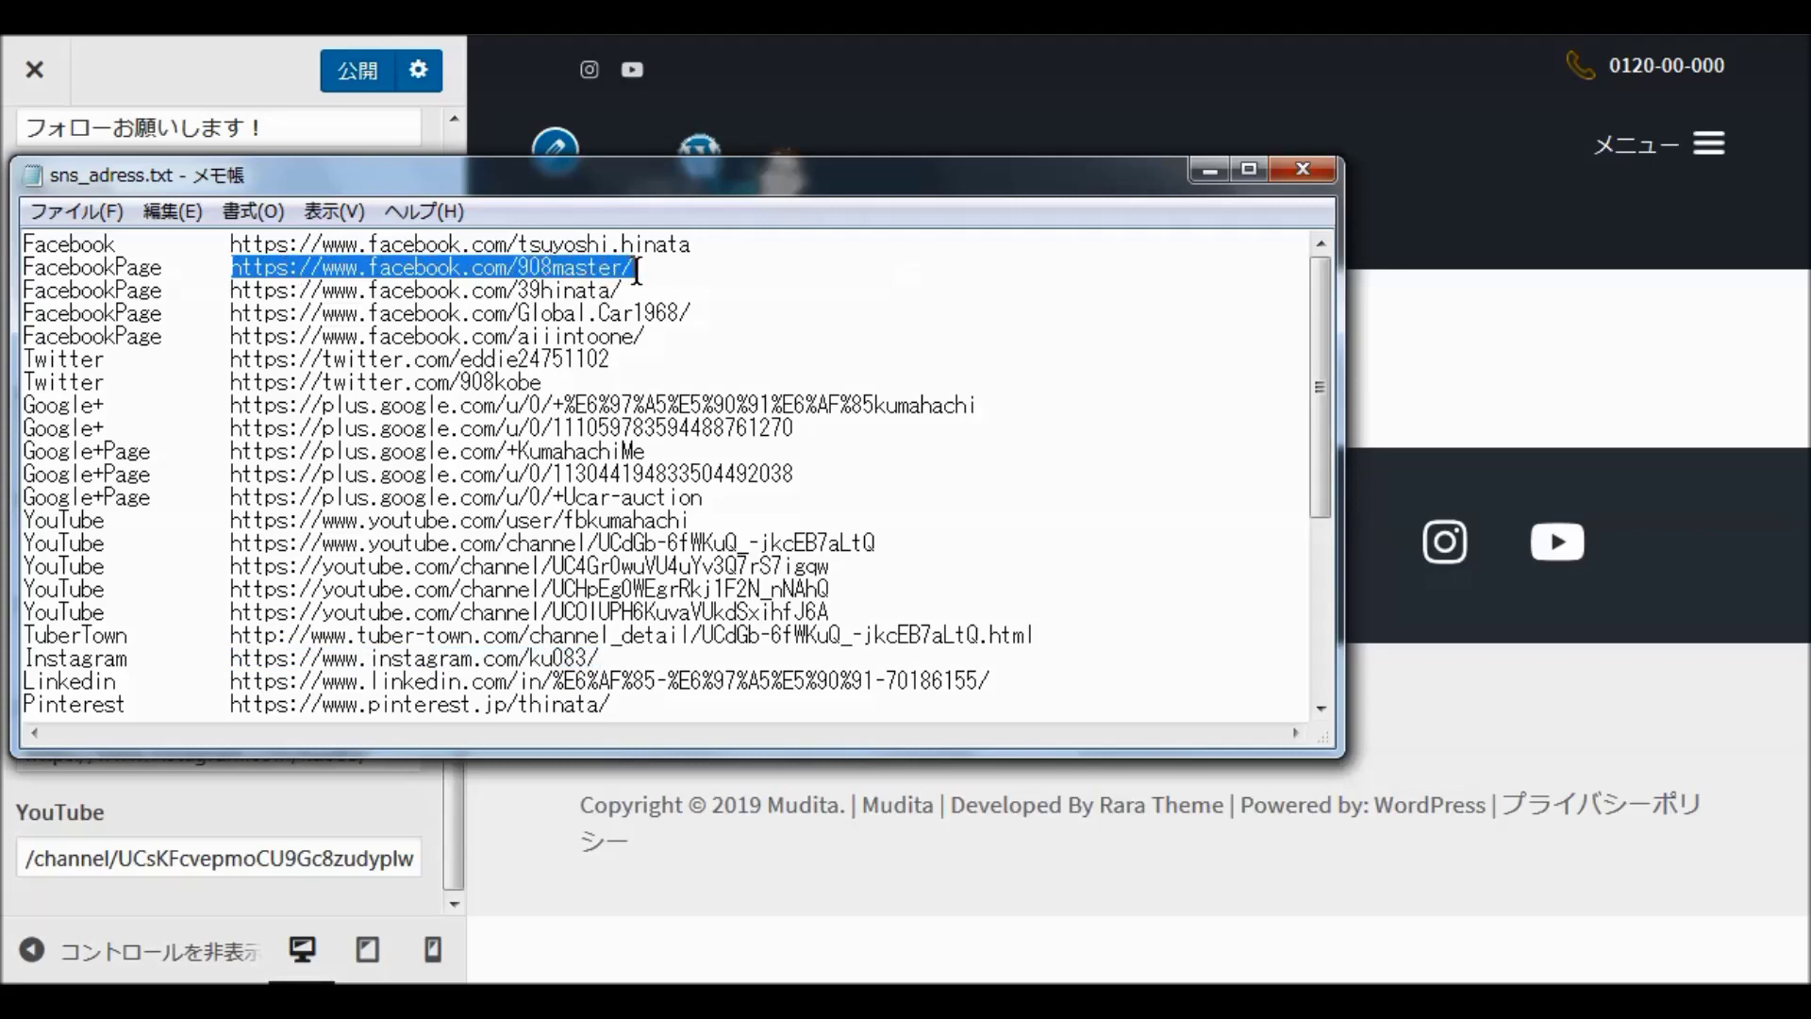
{"action": "right_click", "coordinate": [580, 271]}
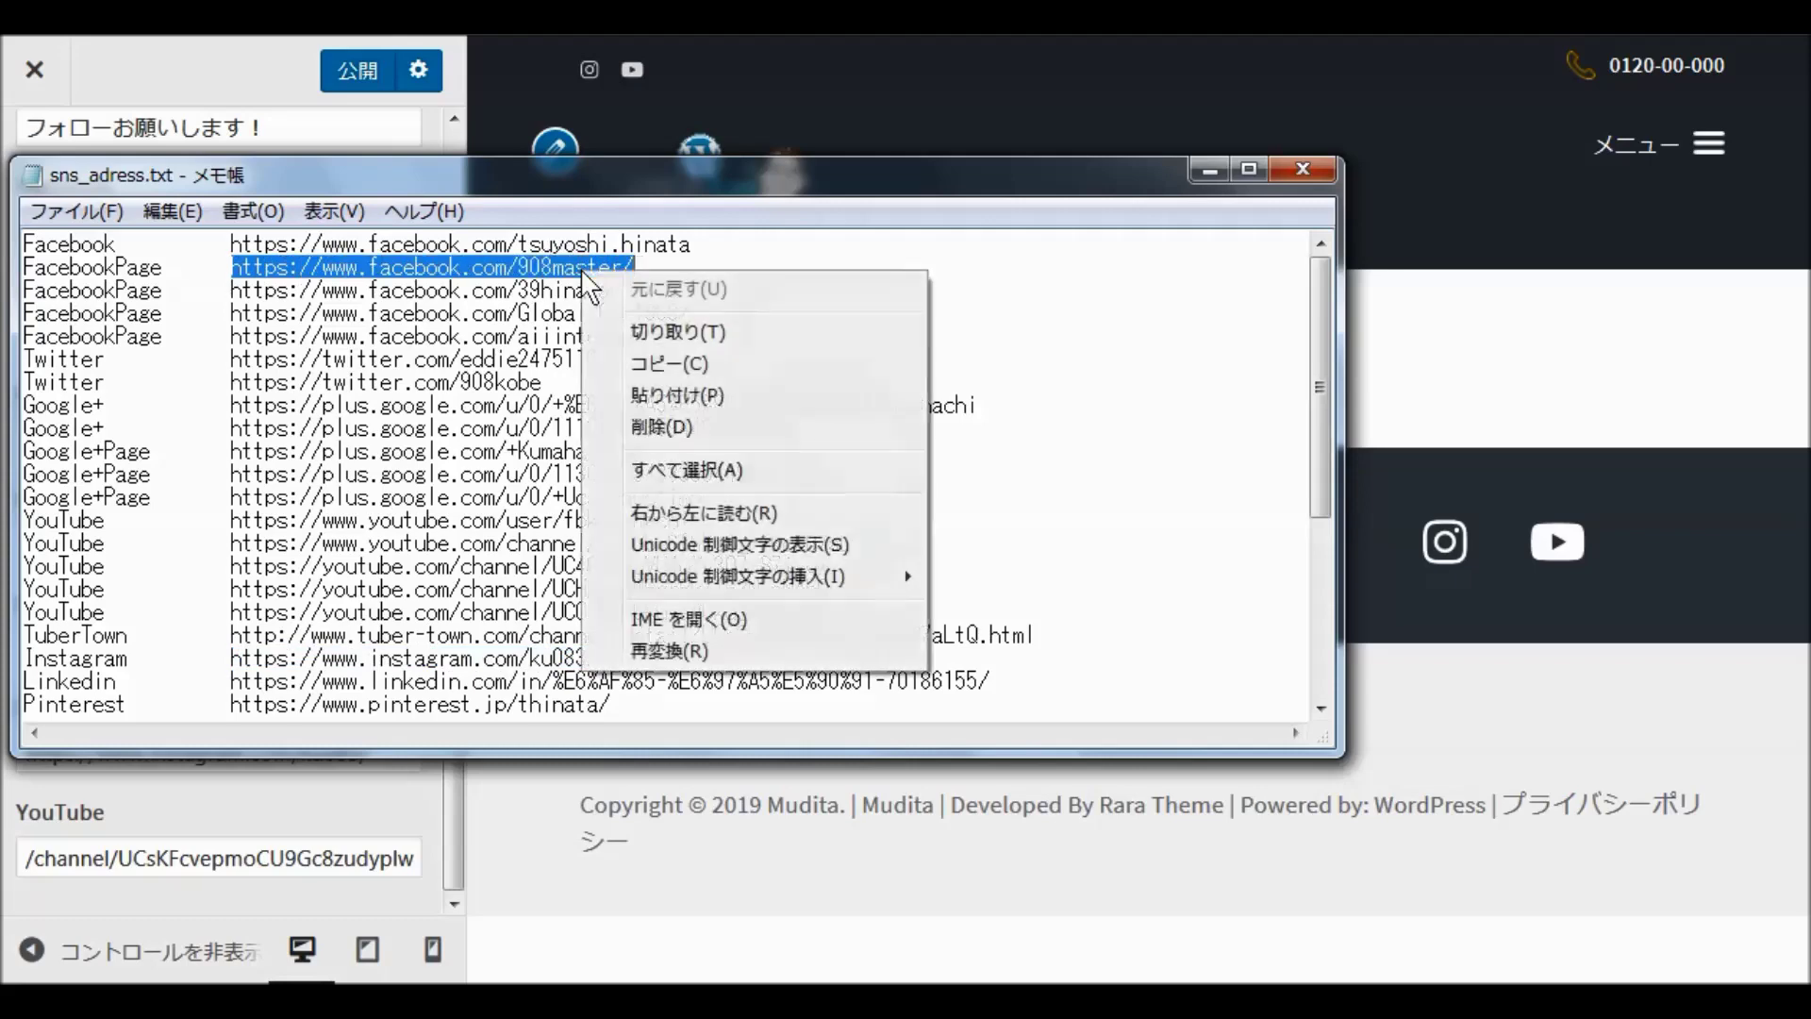
{"action": "left_click", "coordinate": [644, 362]}
{"action": "left_click", "coordinate": [1210, 172]}
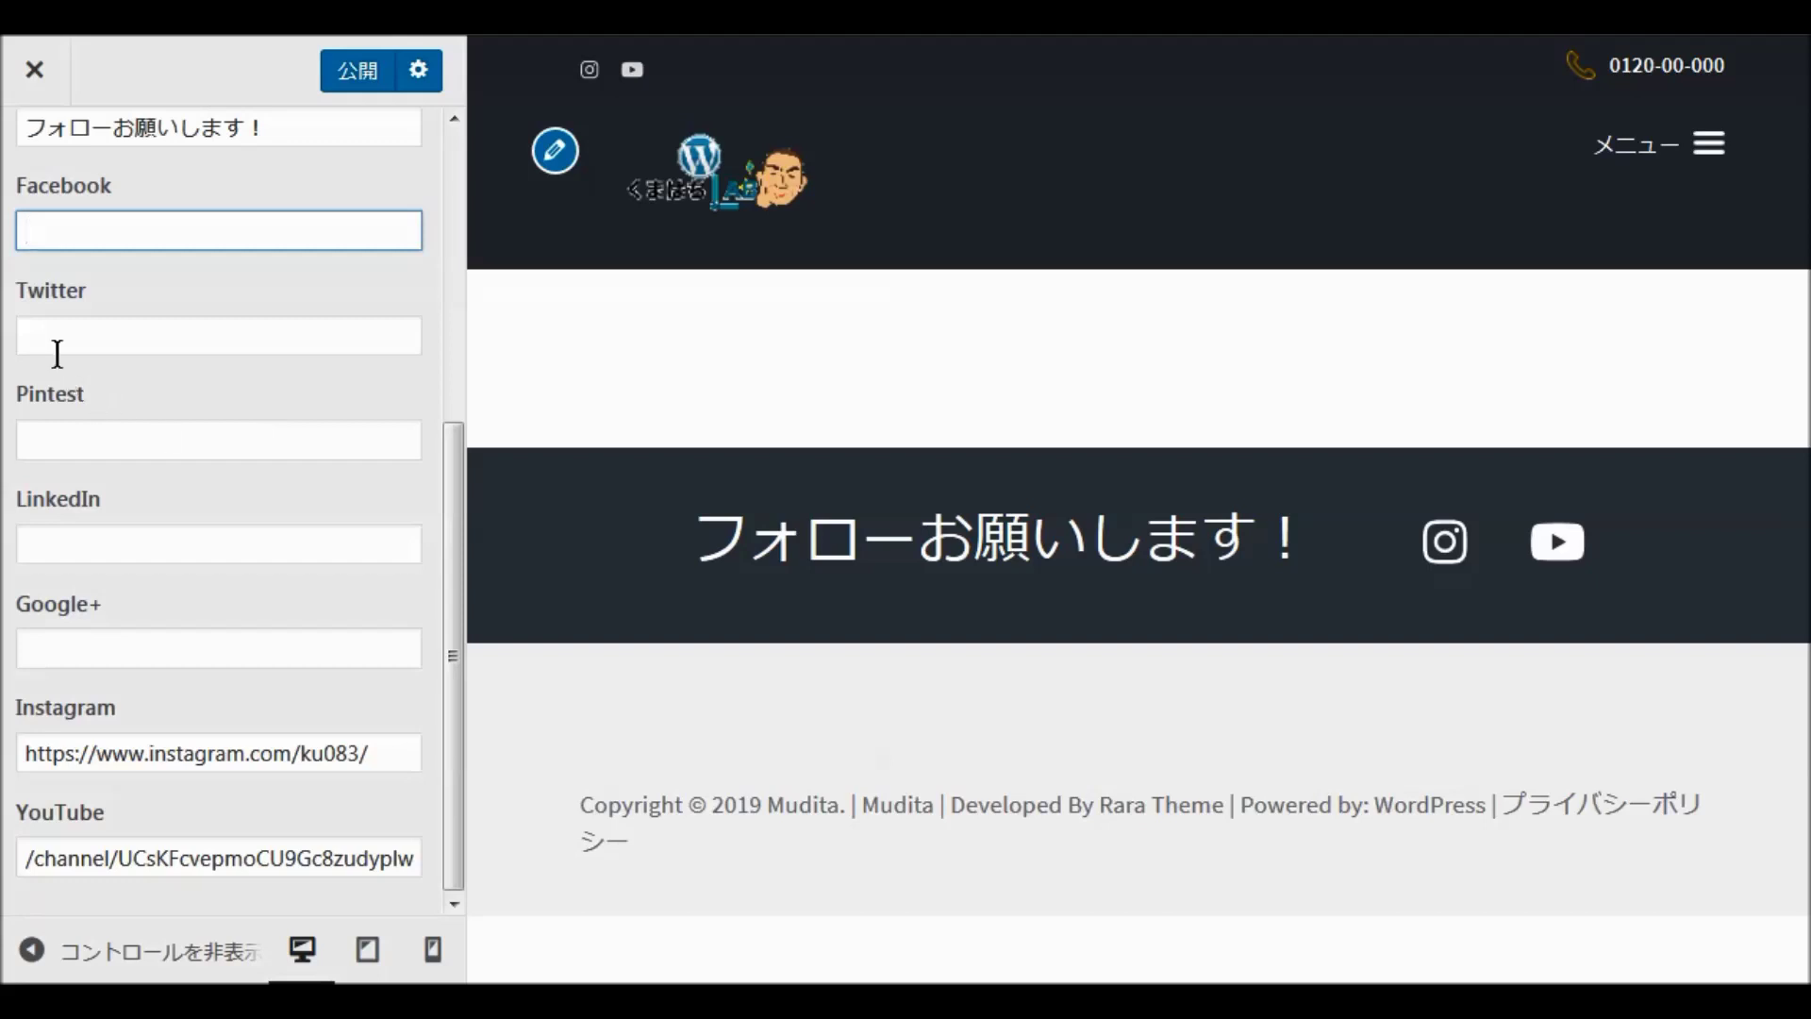
{"action": "right_click", "coordinate": [45, 231]}
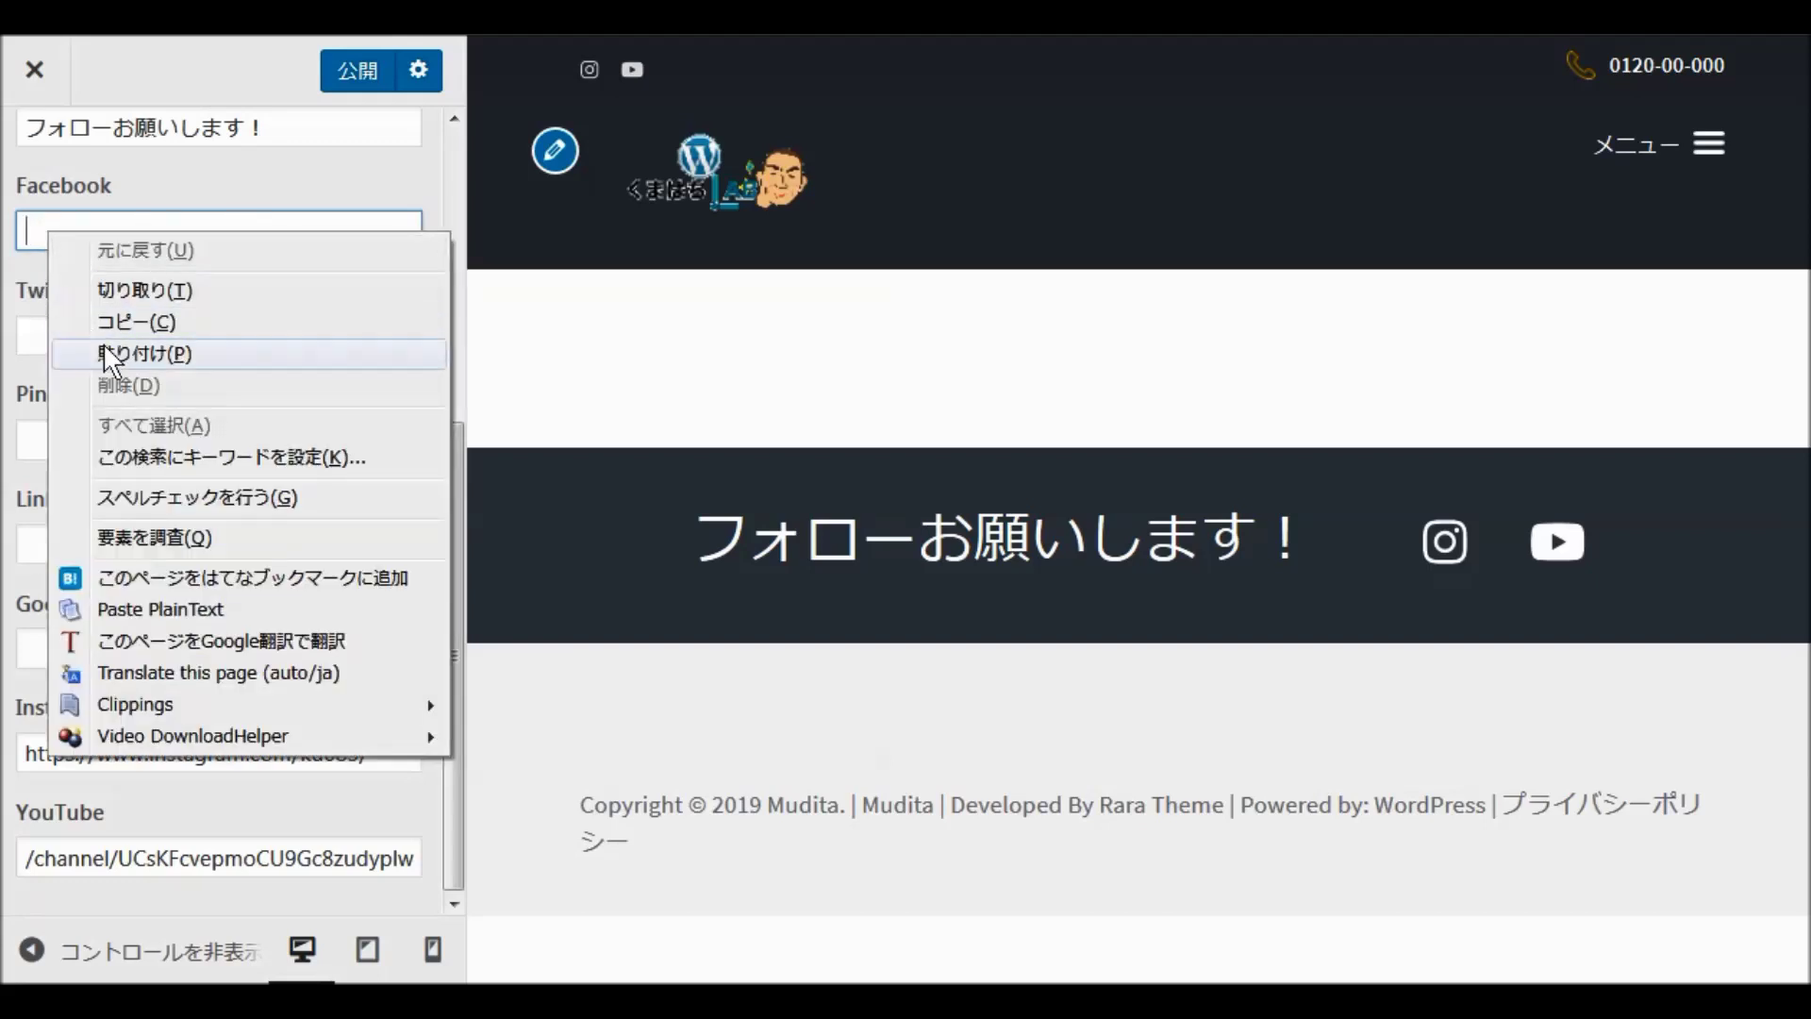
{"action": "left_click", "coordinate": [104, 344]}
Step: Set the Twitter link to the first Twitter address listed in sns_adress.txt, copying it from Notepad into the social settings
{"action": "left_click", "coordinate": [44, 334]}
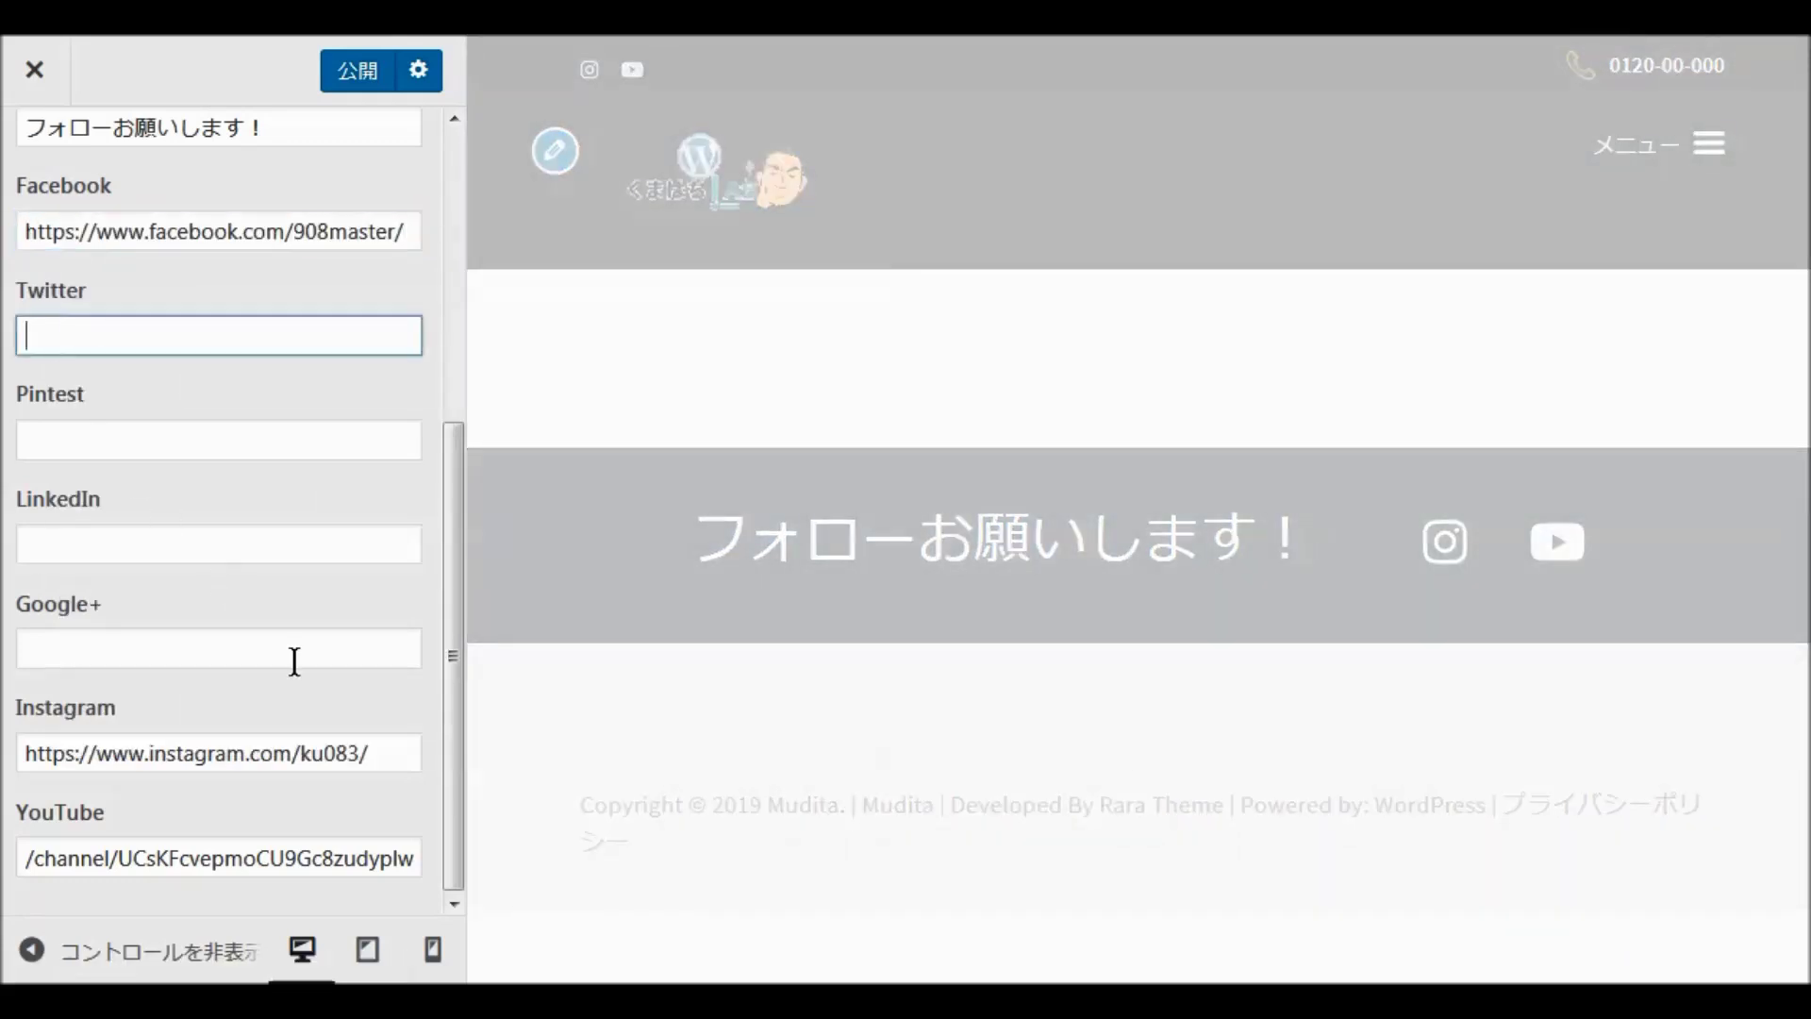
{"action": "left_click", "coordinate": [748, 1000]}
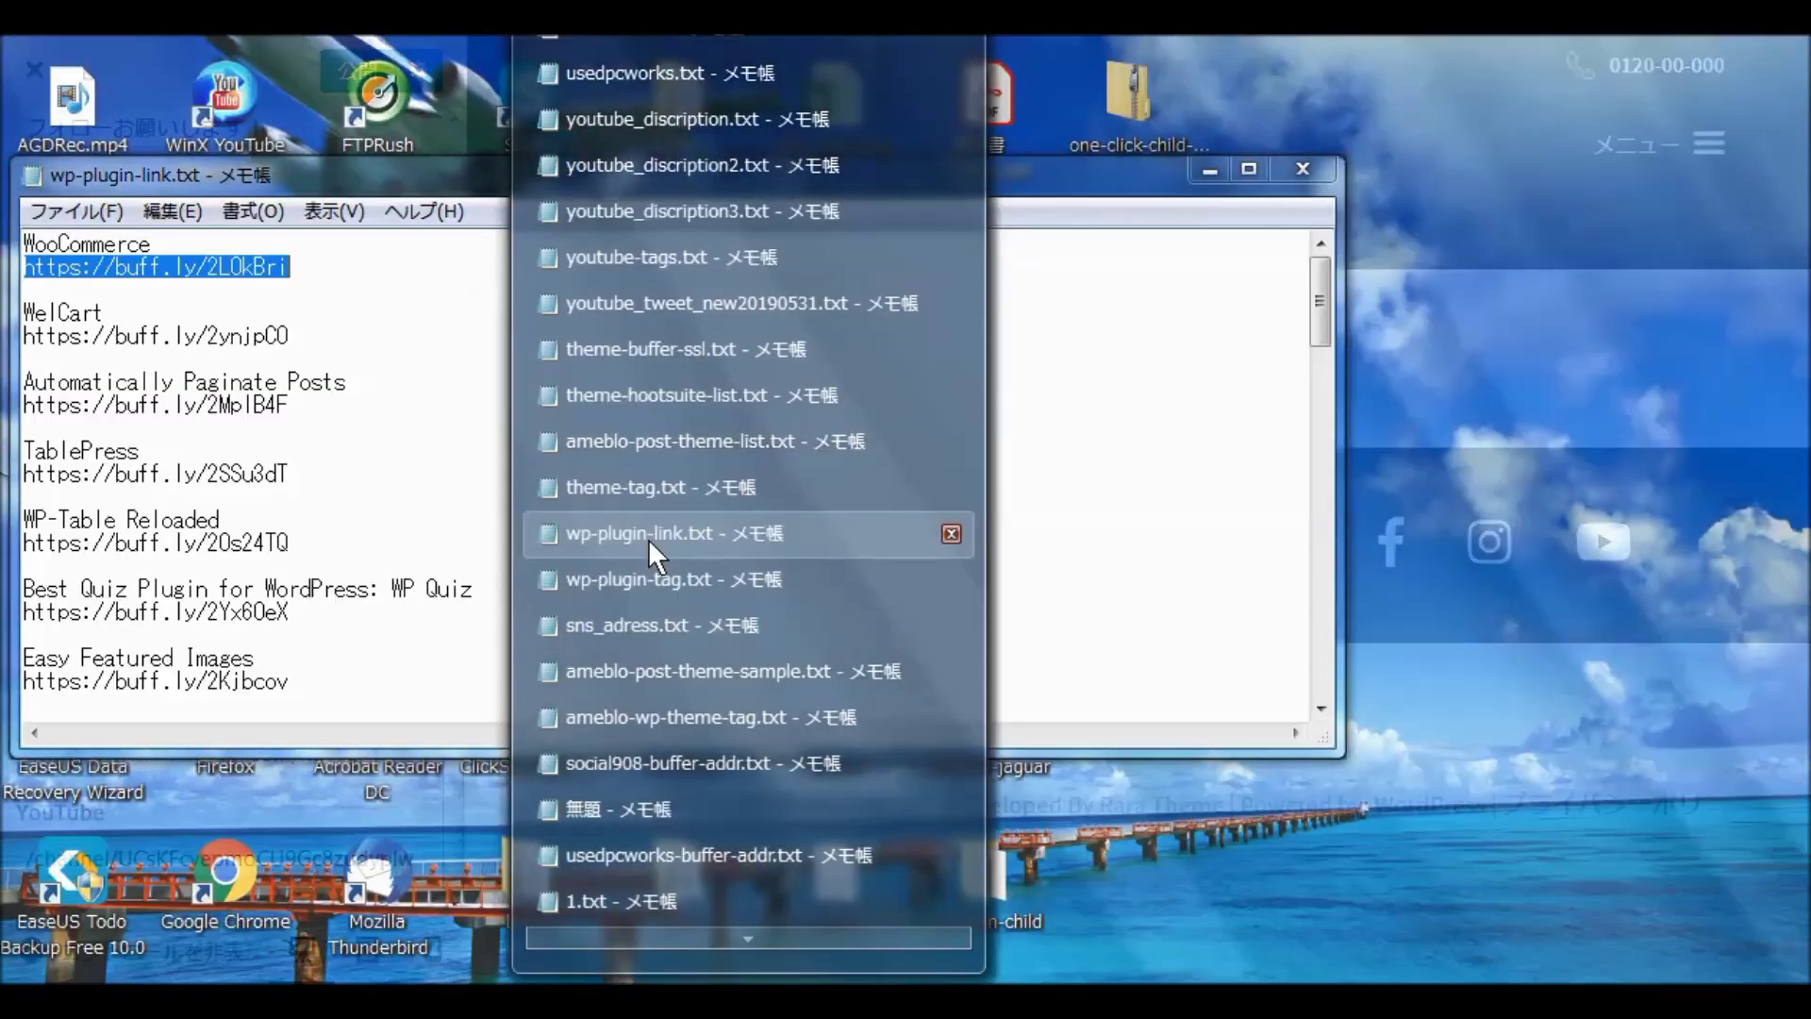
{"action": "mouse_move", "coordinate": [683, 501]}
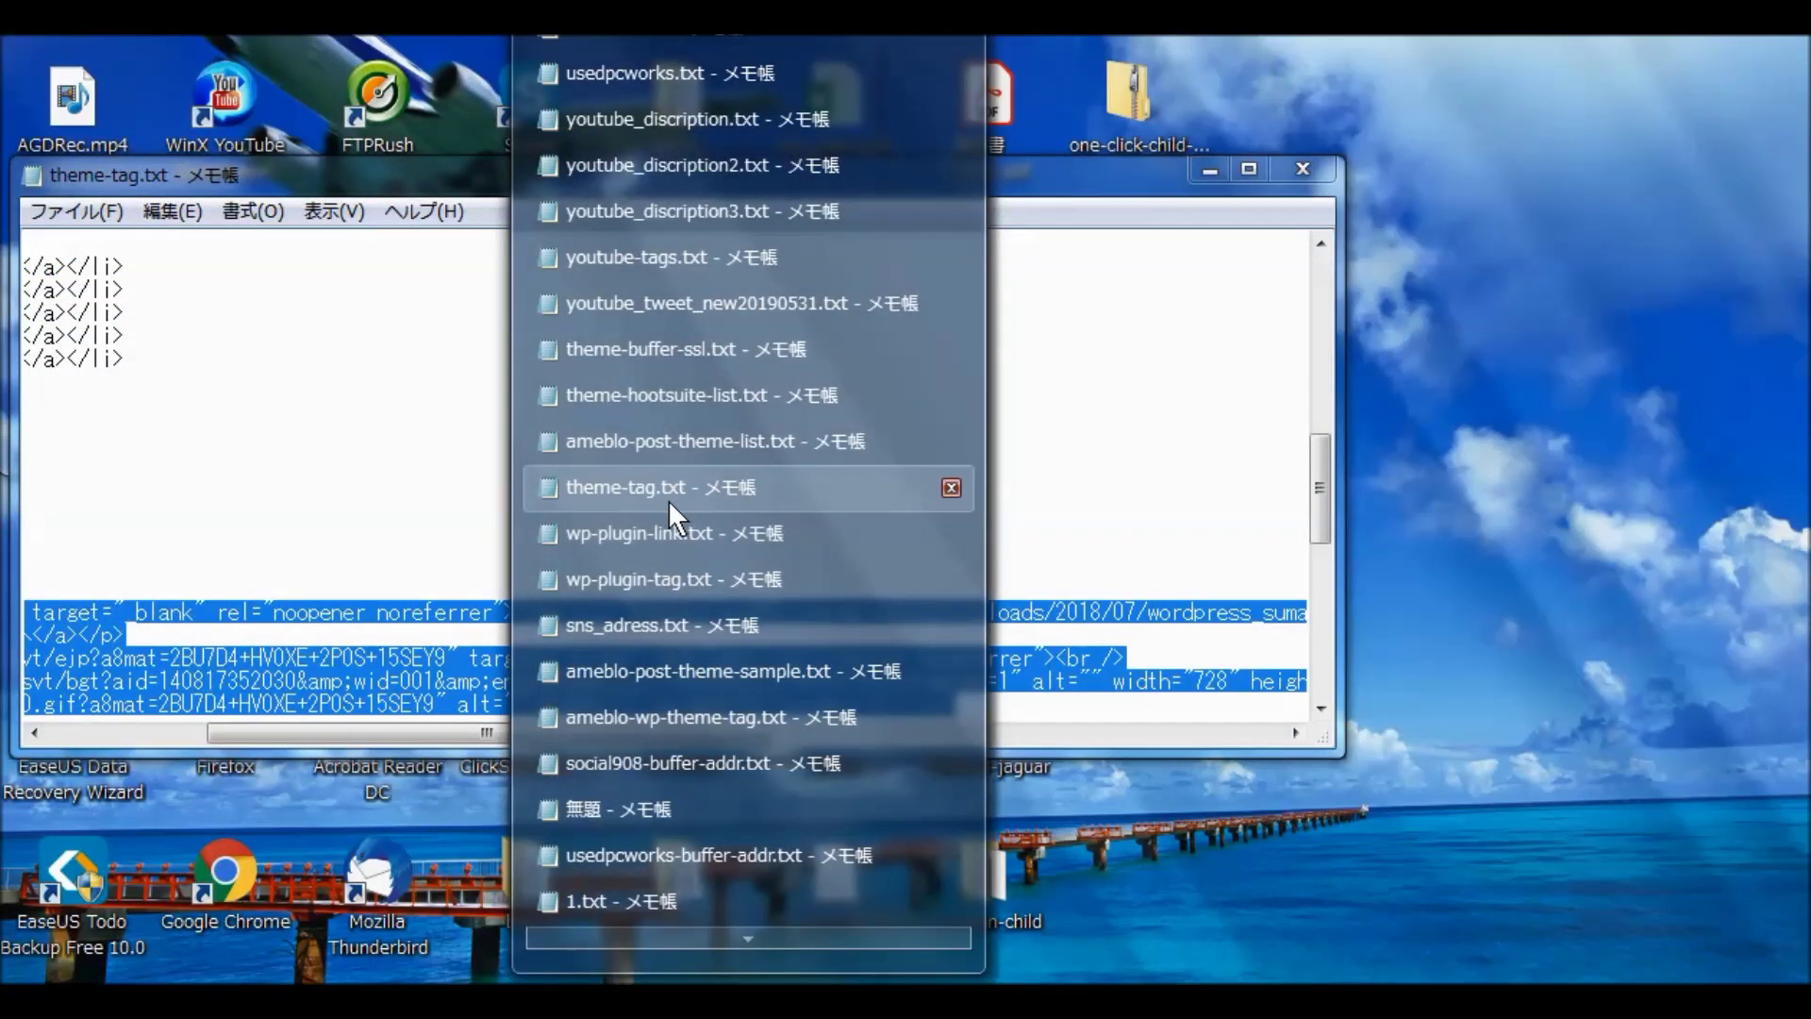
{"action": "mouse_move", "coordinate": [655, 581]}
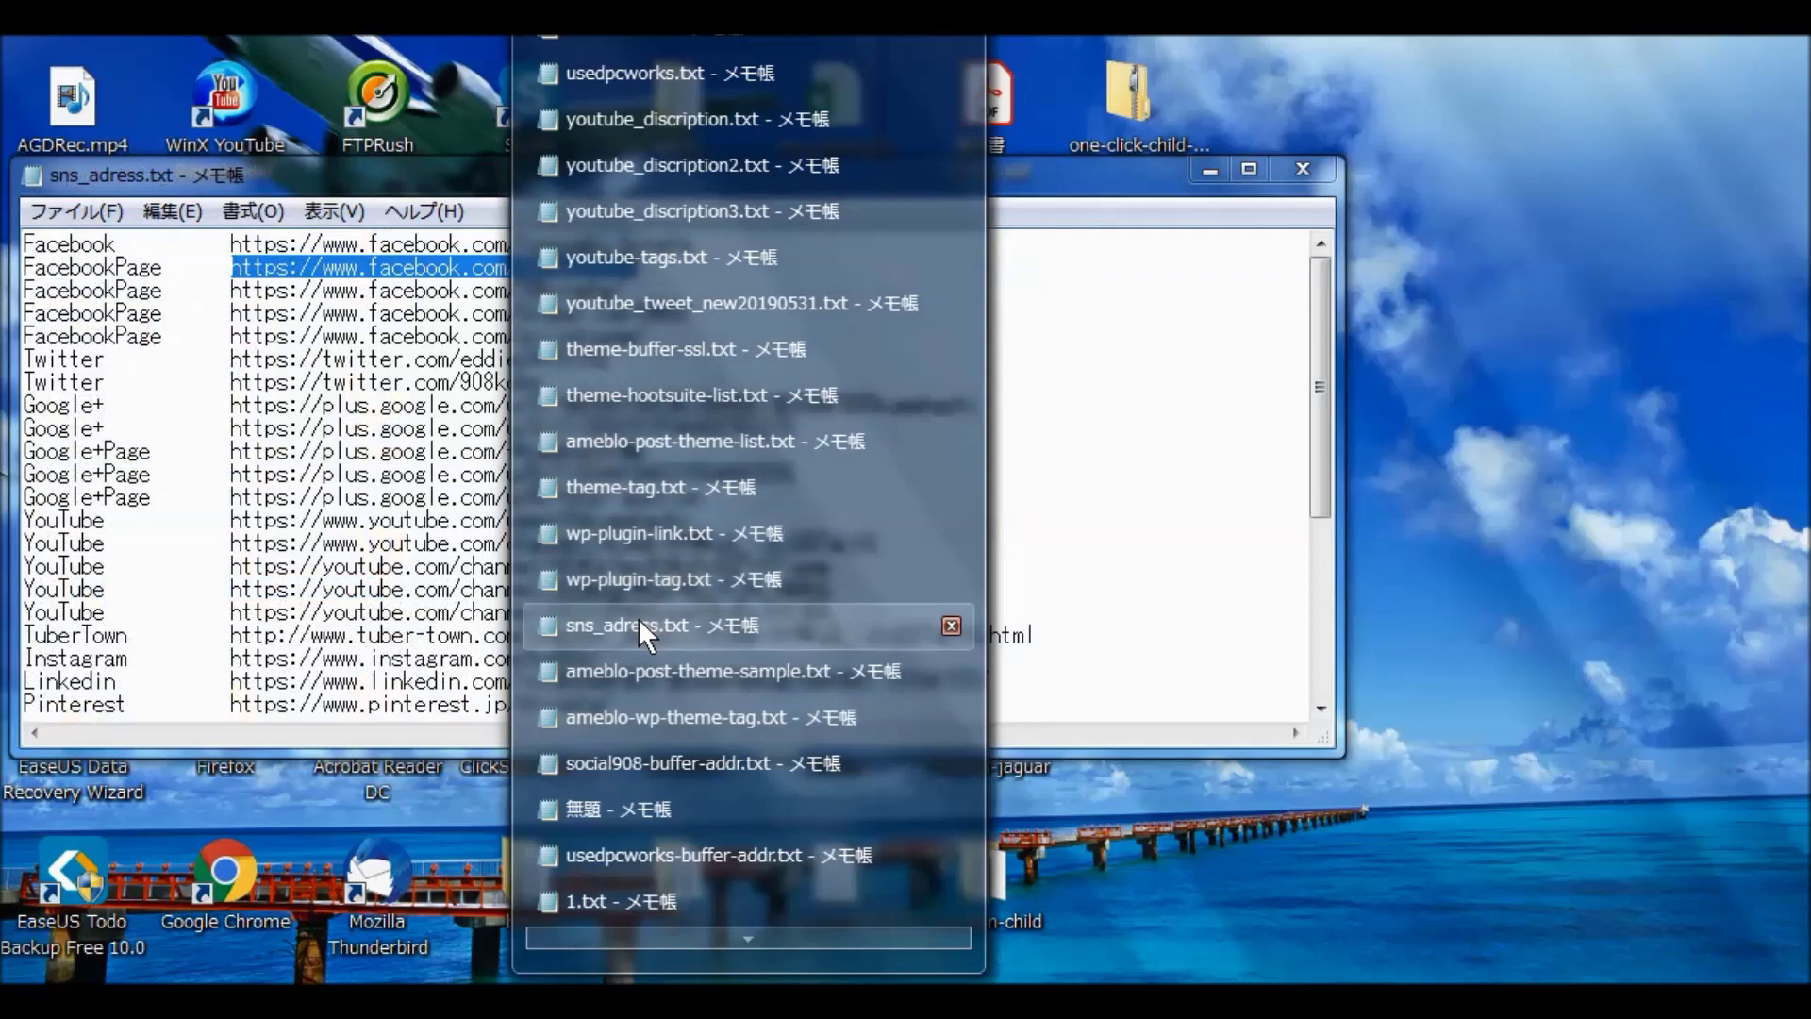
{"action": "left_click", "coordinate": [638, 619]}
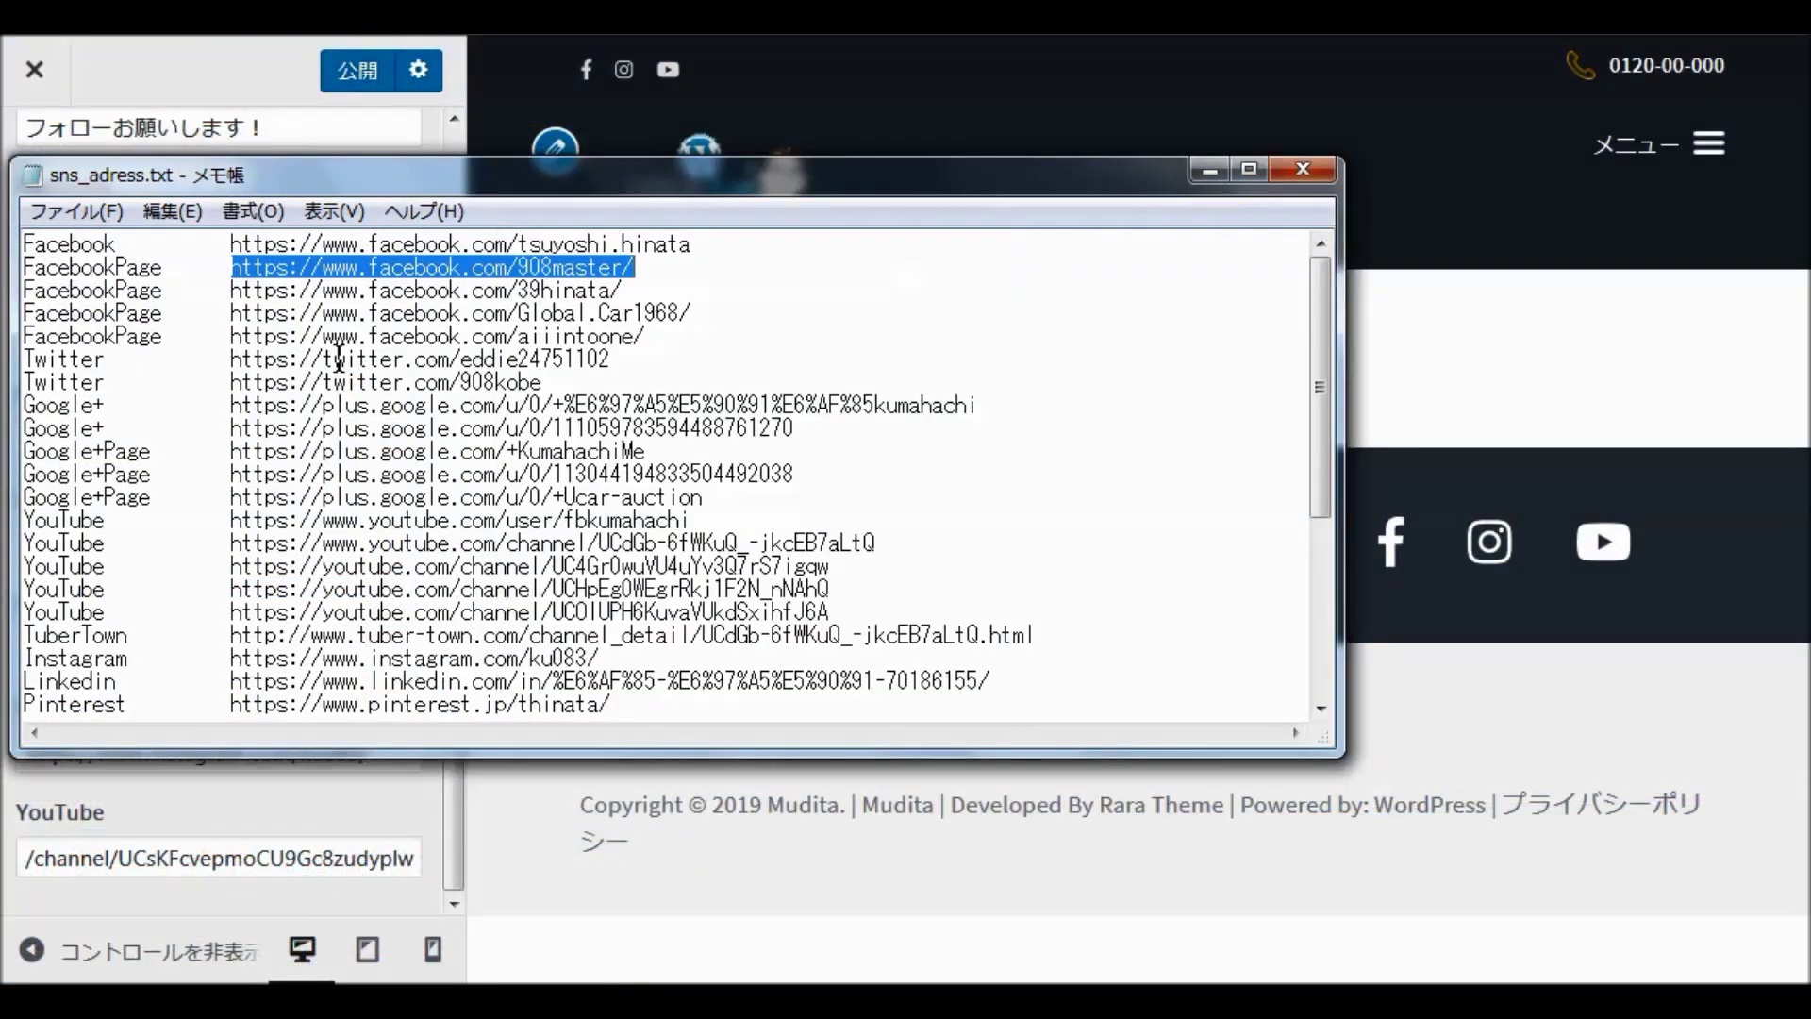
{"action": "left_click_drag", "start_coordinate": [228, 357], "coordinate": [602, 359]}
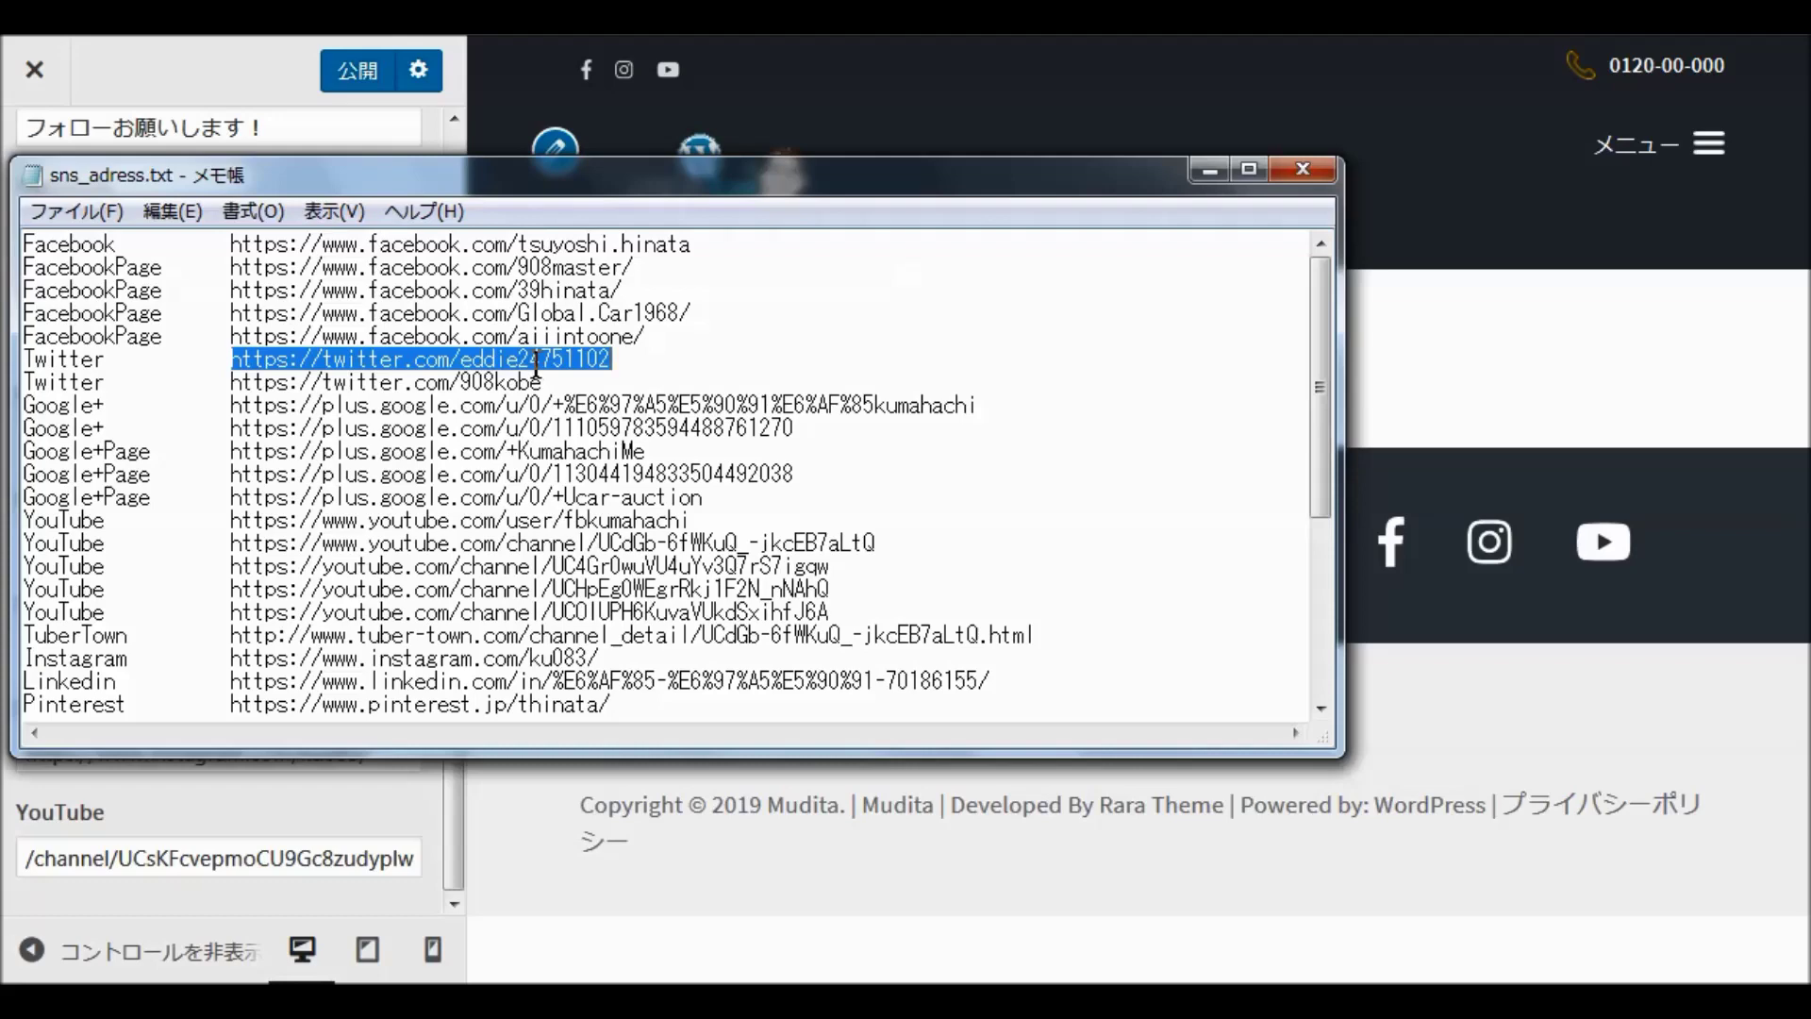
{"action": "right_click", "coordinate": [536, 363]}
{"action": "left_click", "coordinate": [601, 456]}
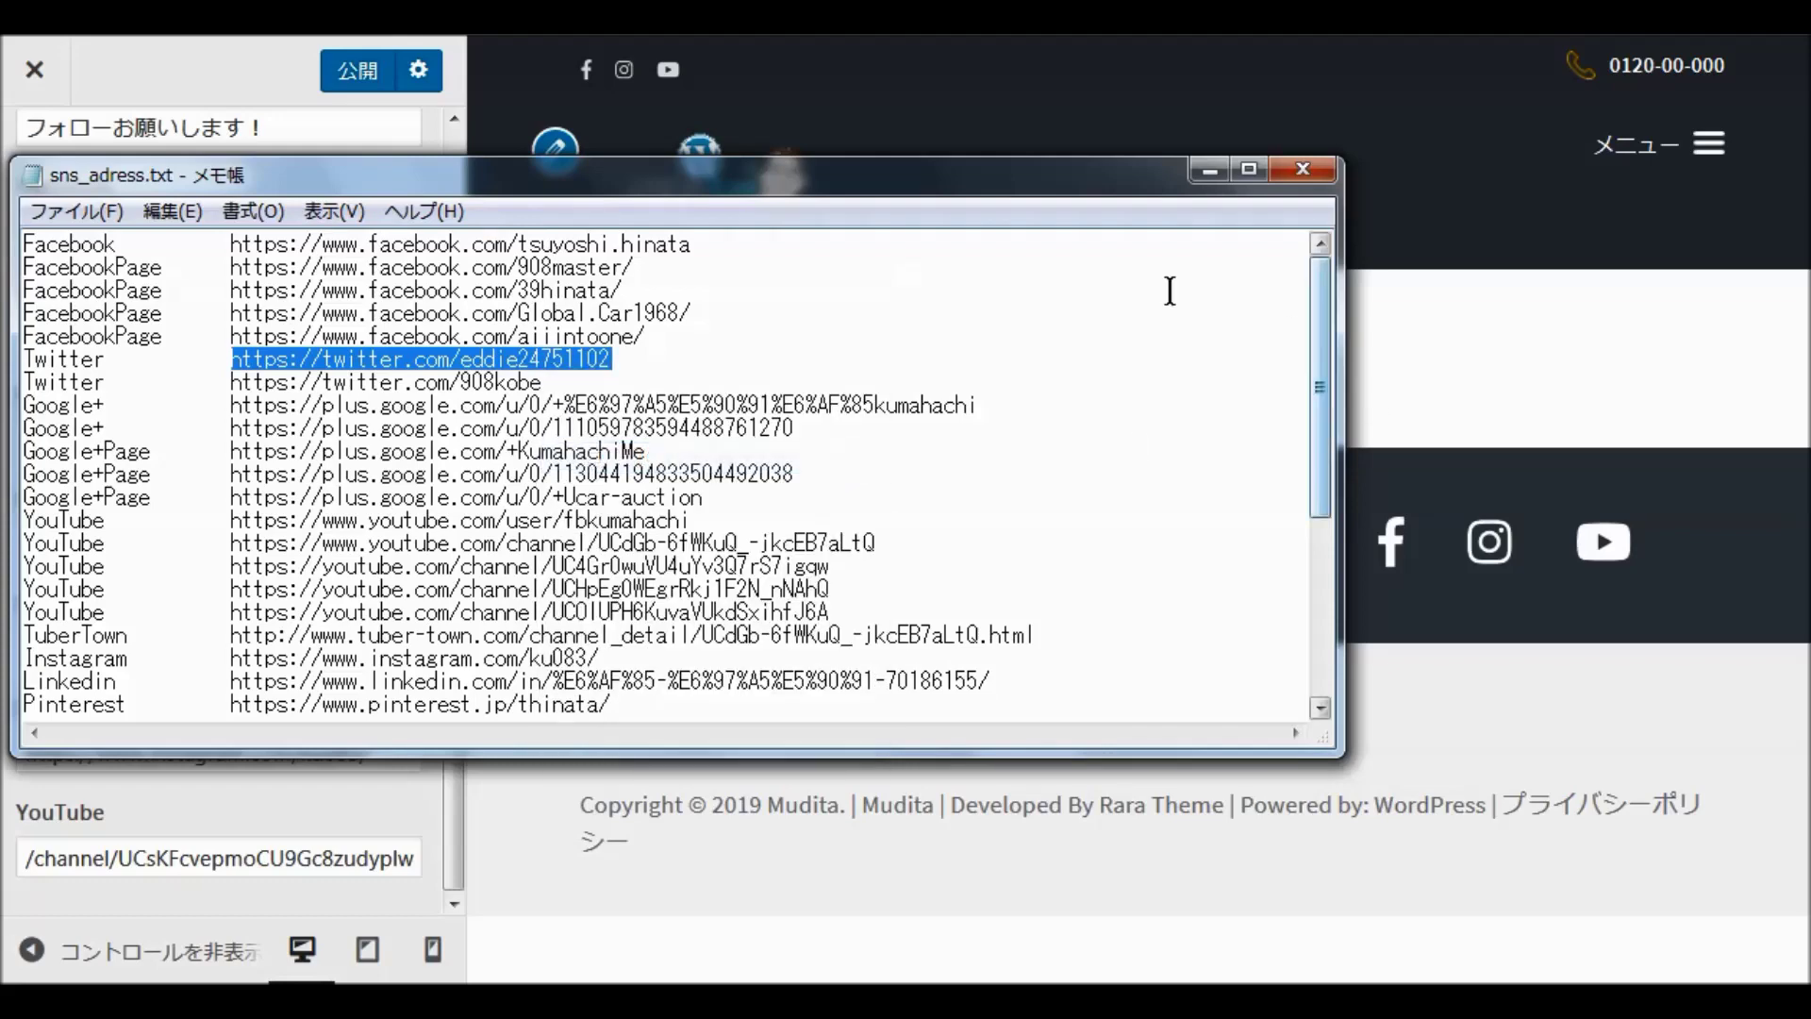
{"action": "left_click", "coordinate": [1207, 170]}
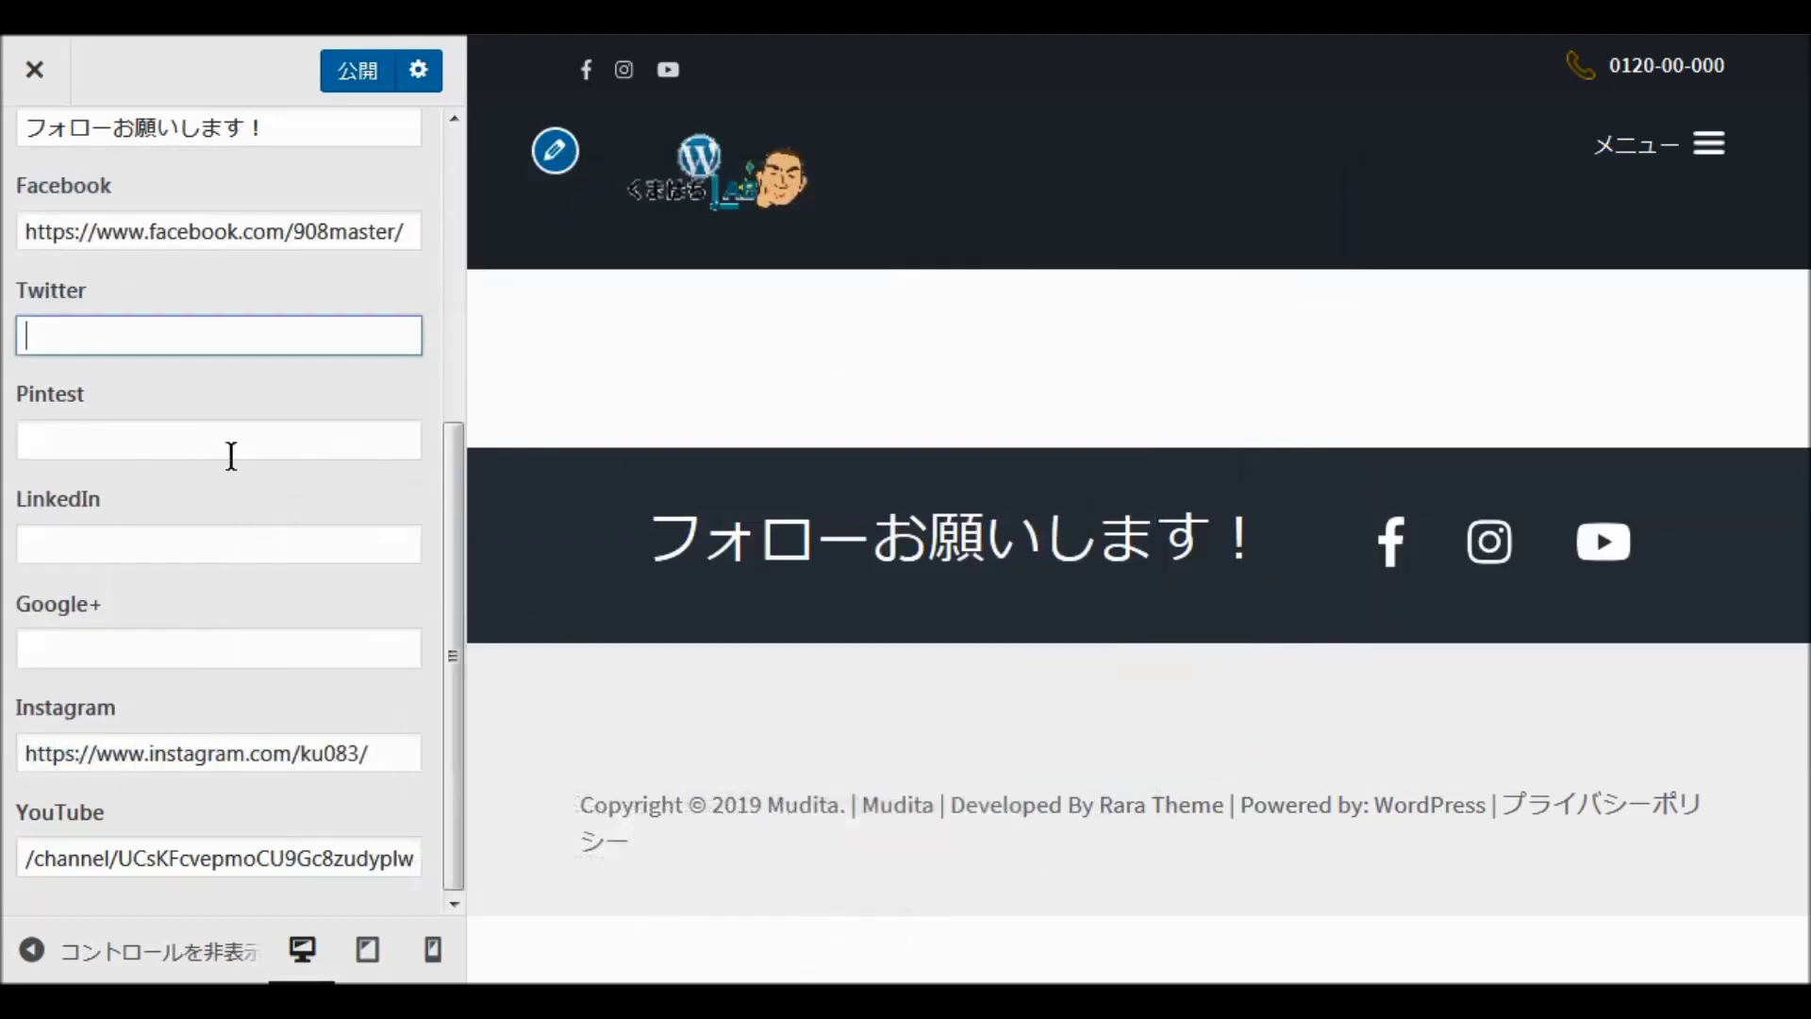
{"action": "right_click", "coordinate": [34, 337]}
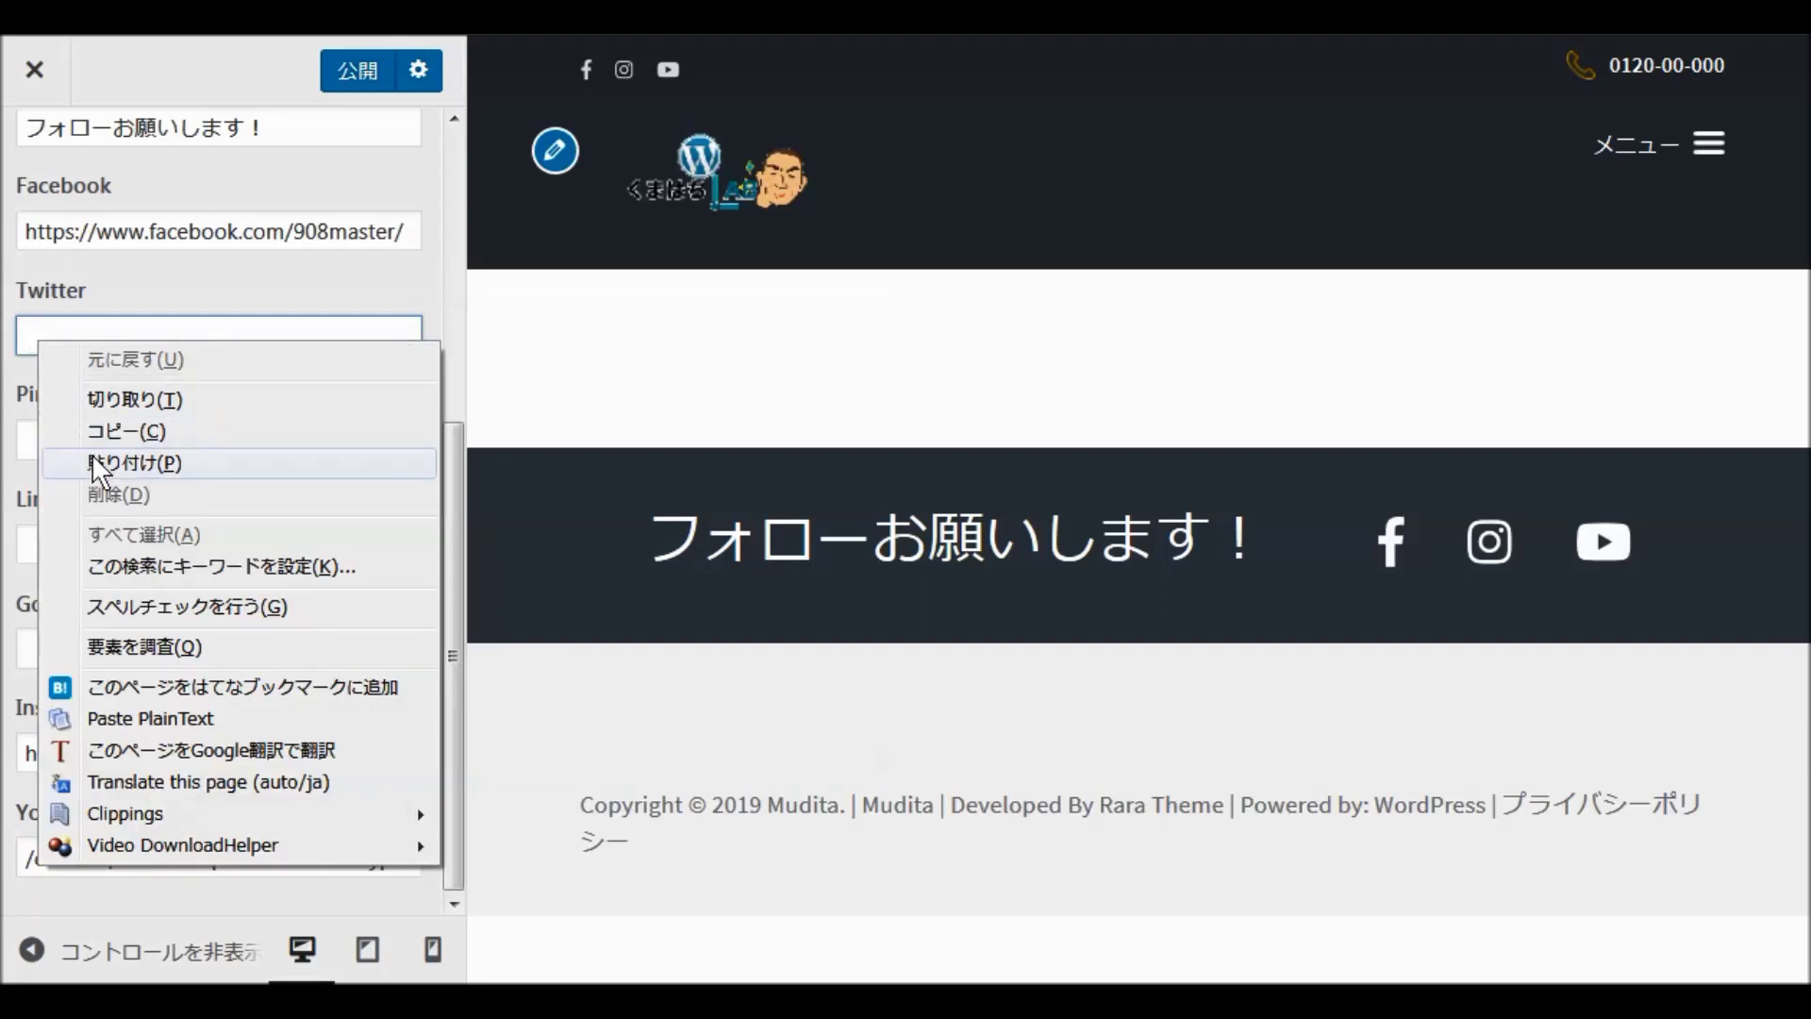
{"action": "left_click", "coordinate": [99, 460]}
Step: Copy the Pinterest address from sns_adress.txt in Notepad and paste it as the Pintest link in the WordPress social settings
{"action": "left_click", "coordinate": [52, 446]}
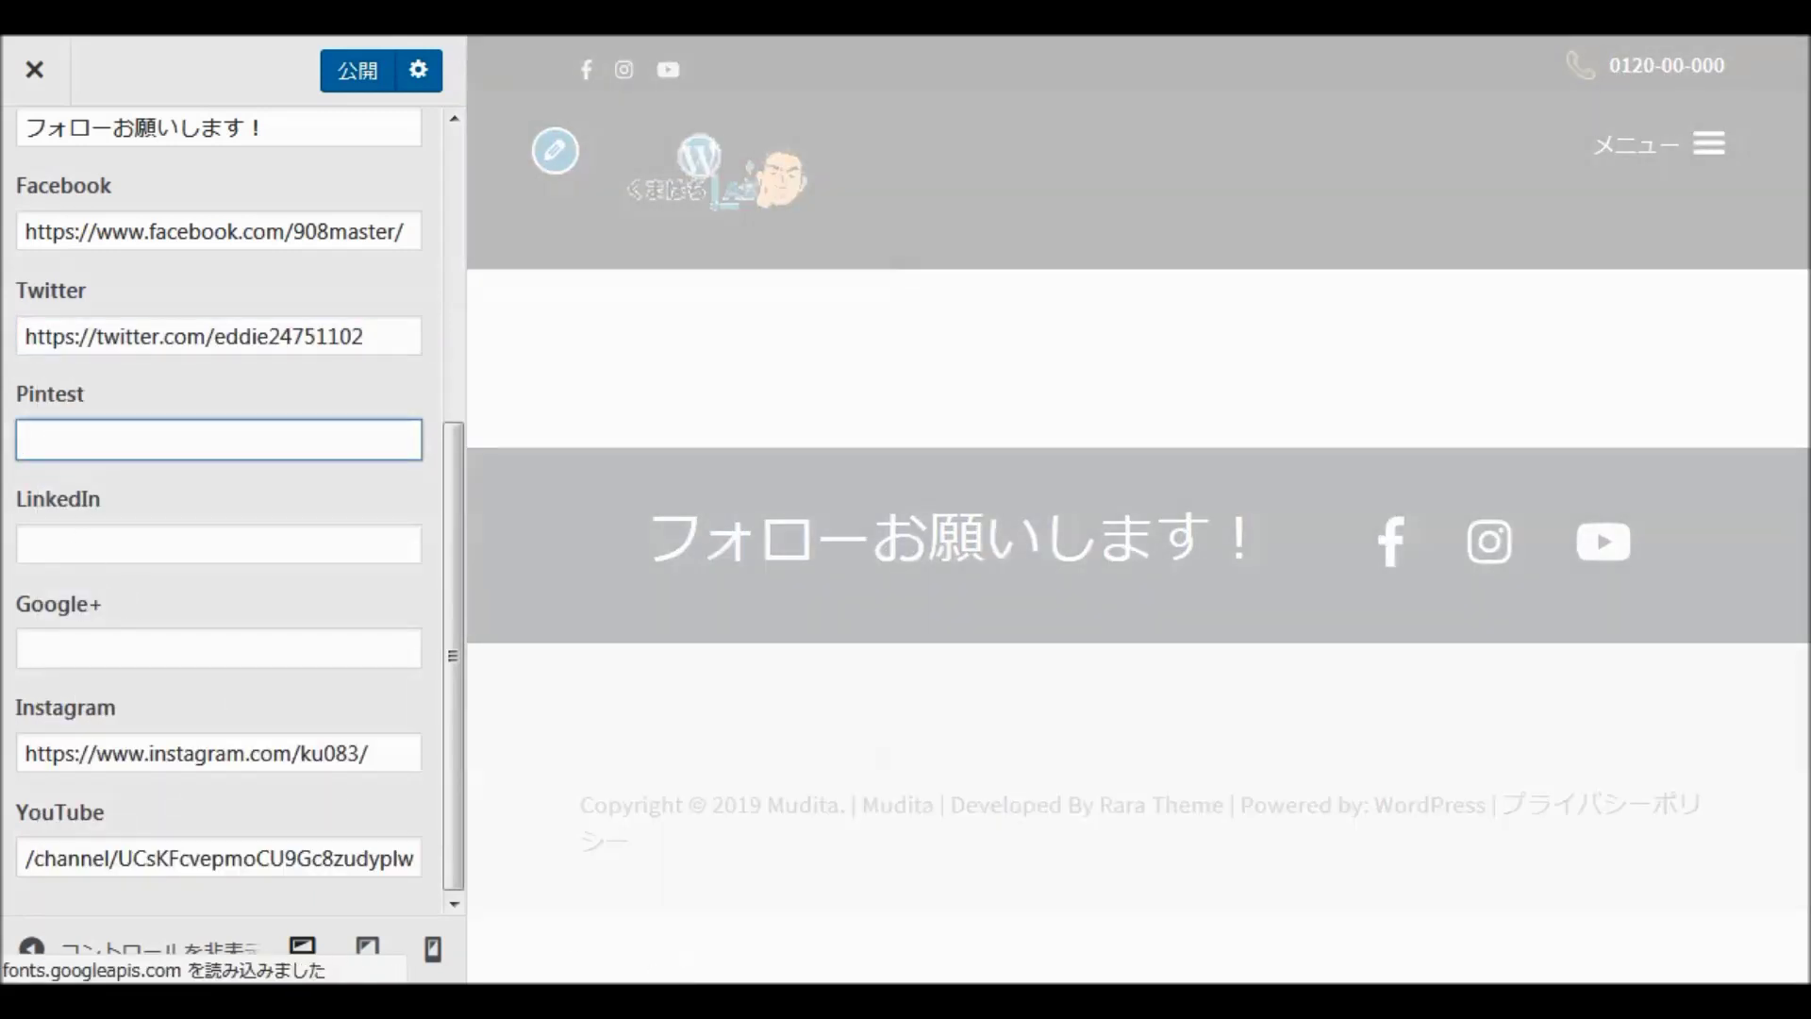
{"action": "mouse_move", "coordinate": [748, 1000]}
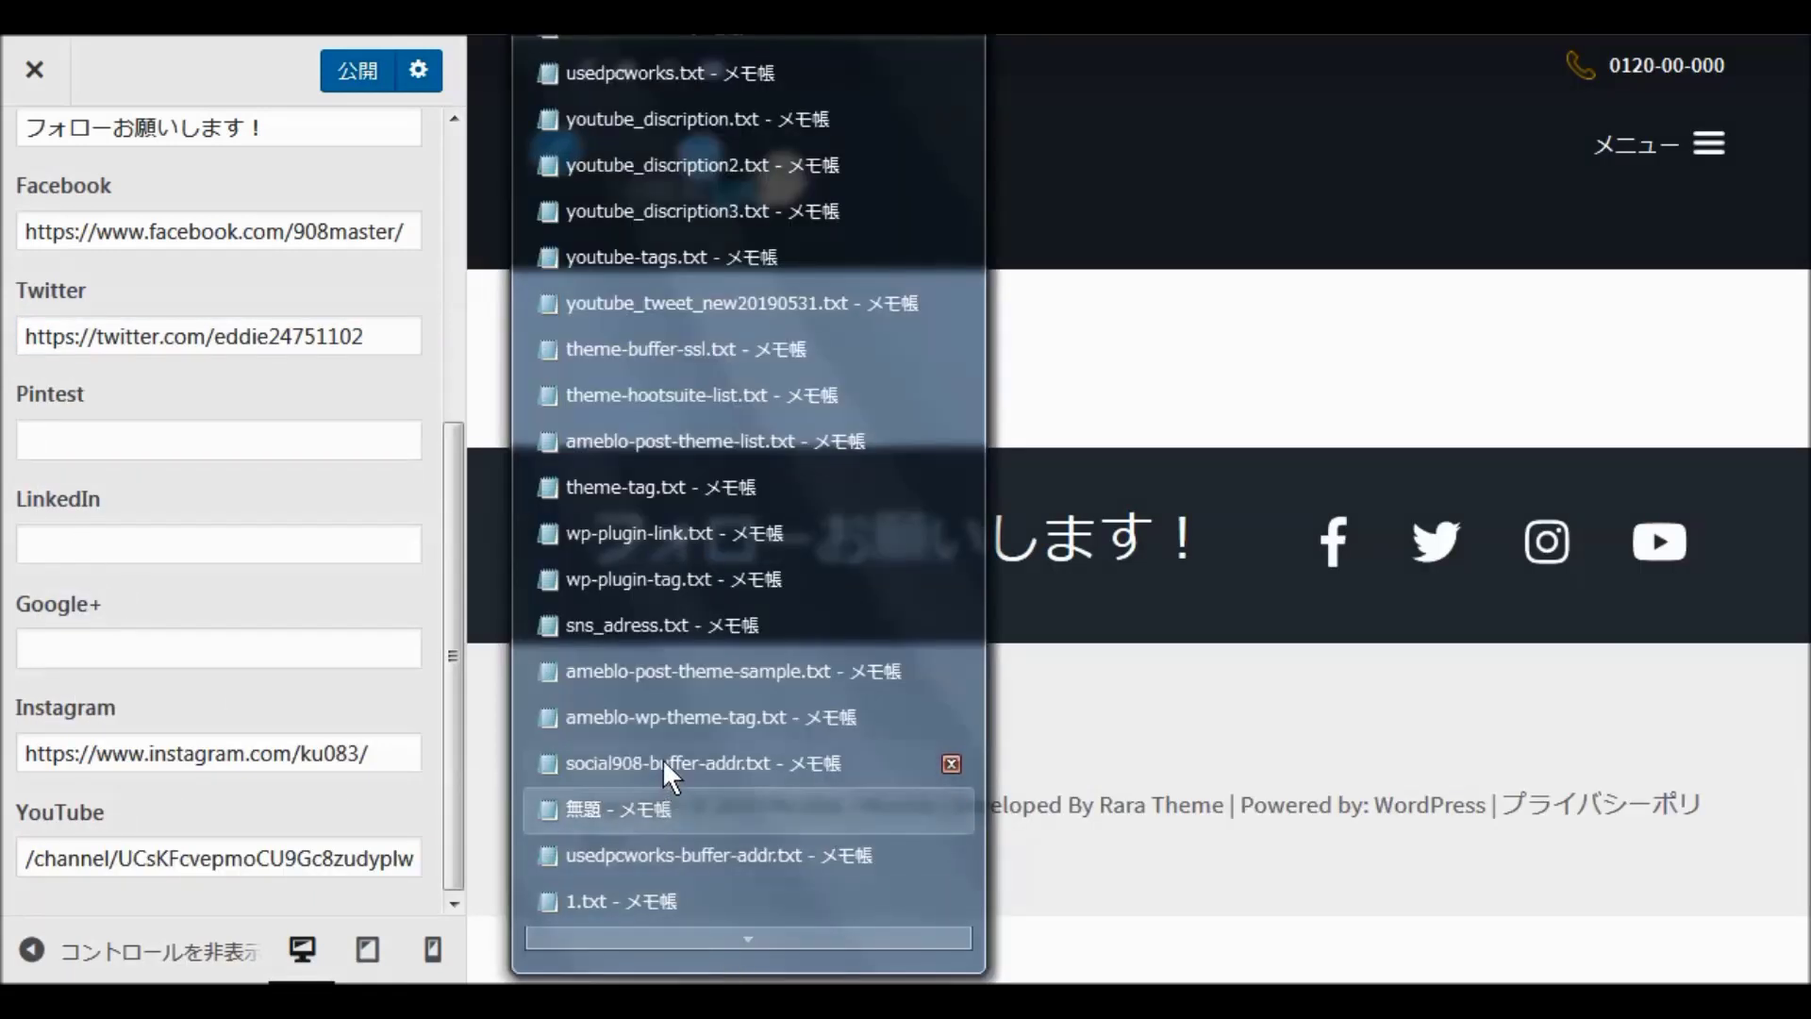
{"action": "mouse_move", "coordinate": [664, 698]}
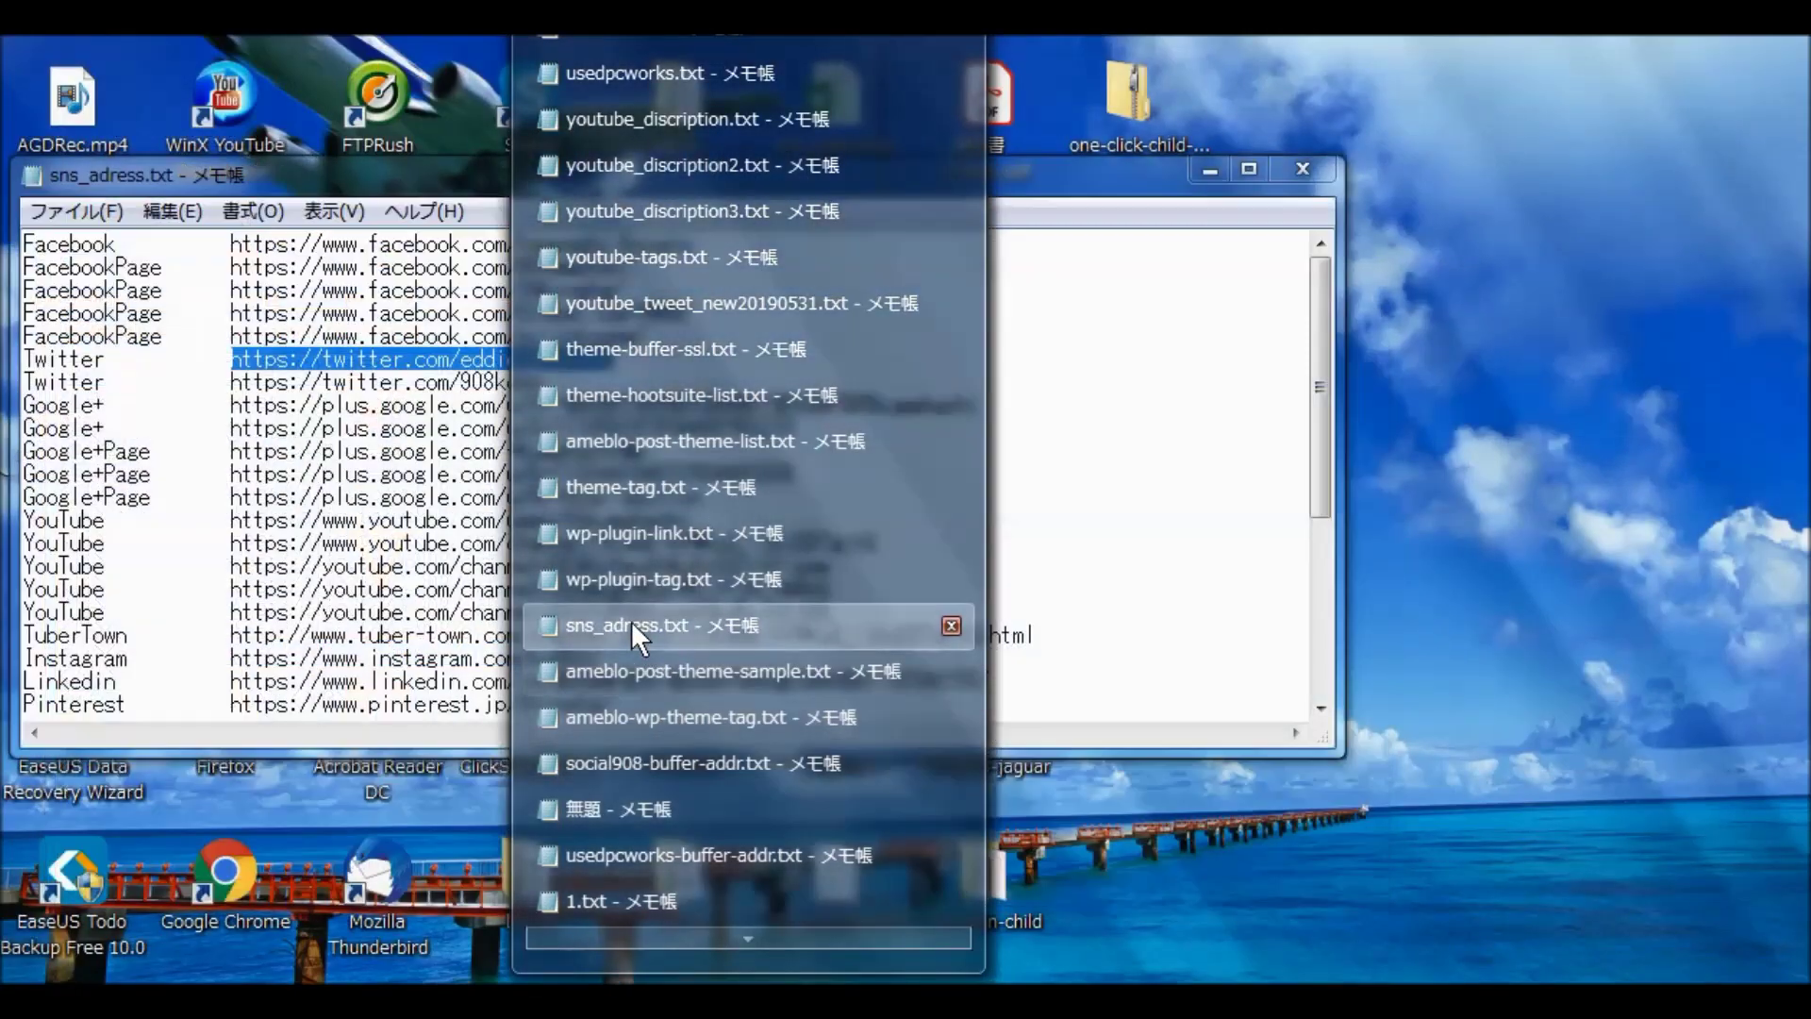
{"action": "left_click", "coordinate": [631, 623]}
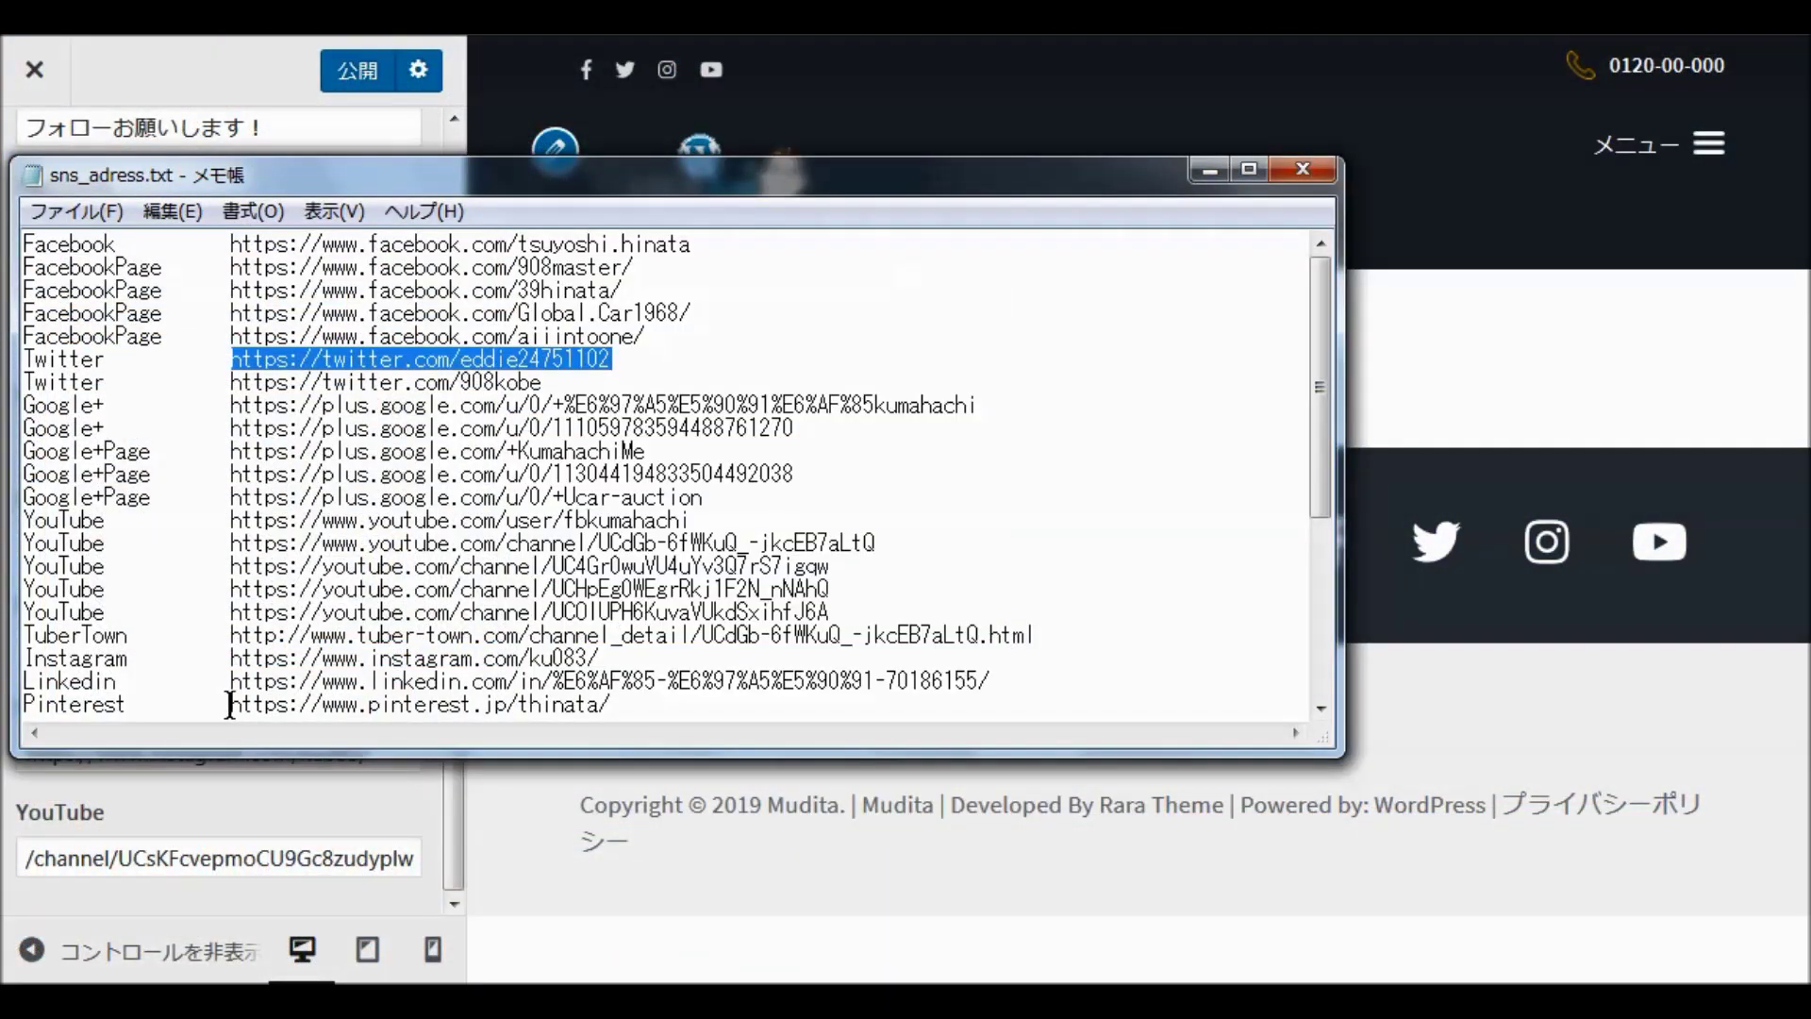
{"action": "left_click_drag", "start_coordinate": [230, 704], "coordinate": [616, 383]}
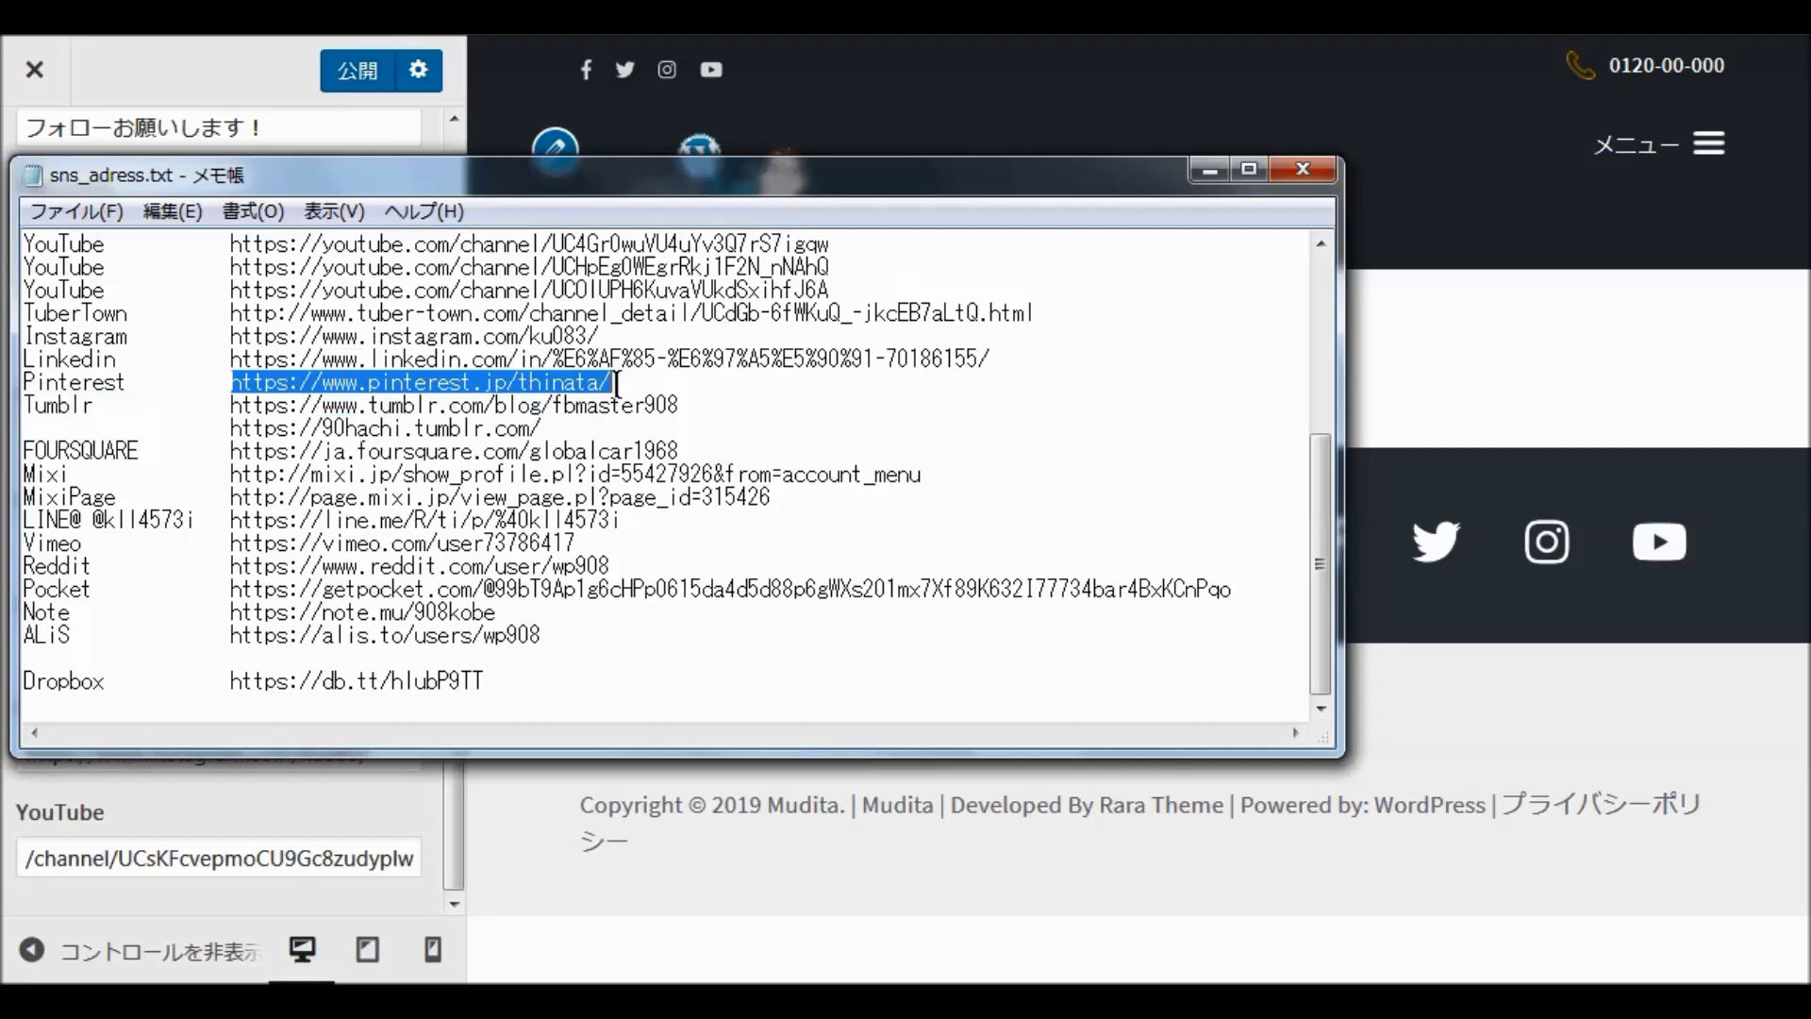
{"action": "right_click", "coordinate": [563, 381]}
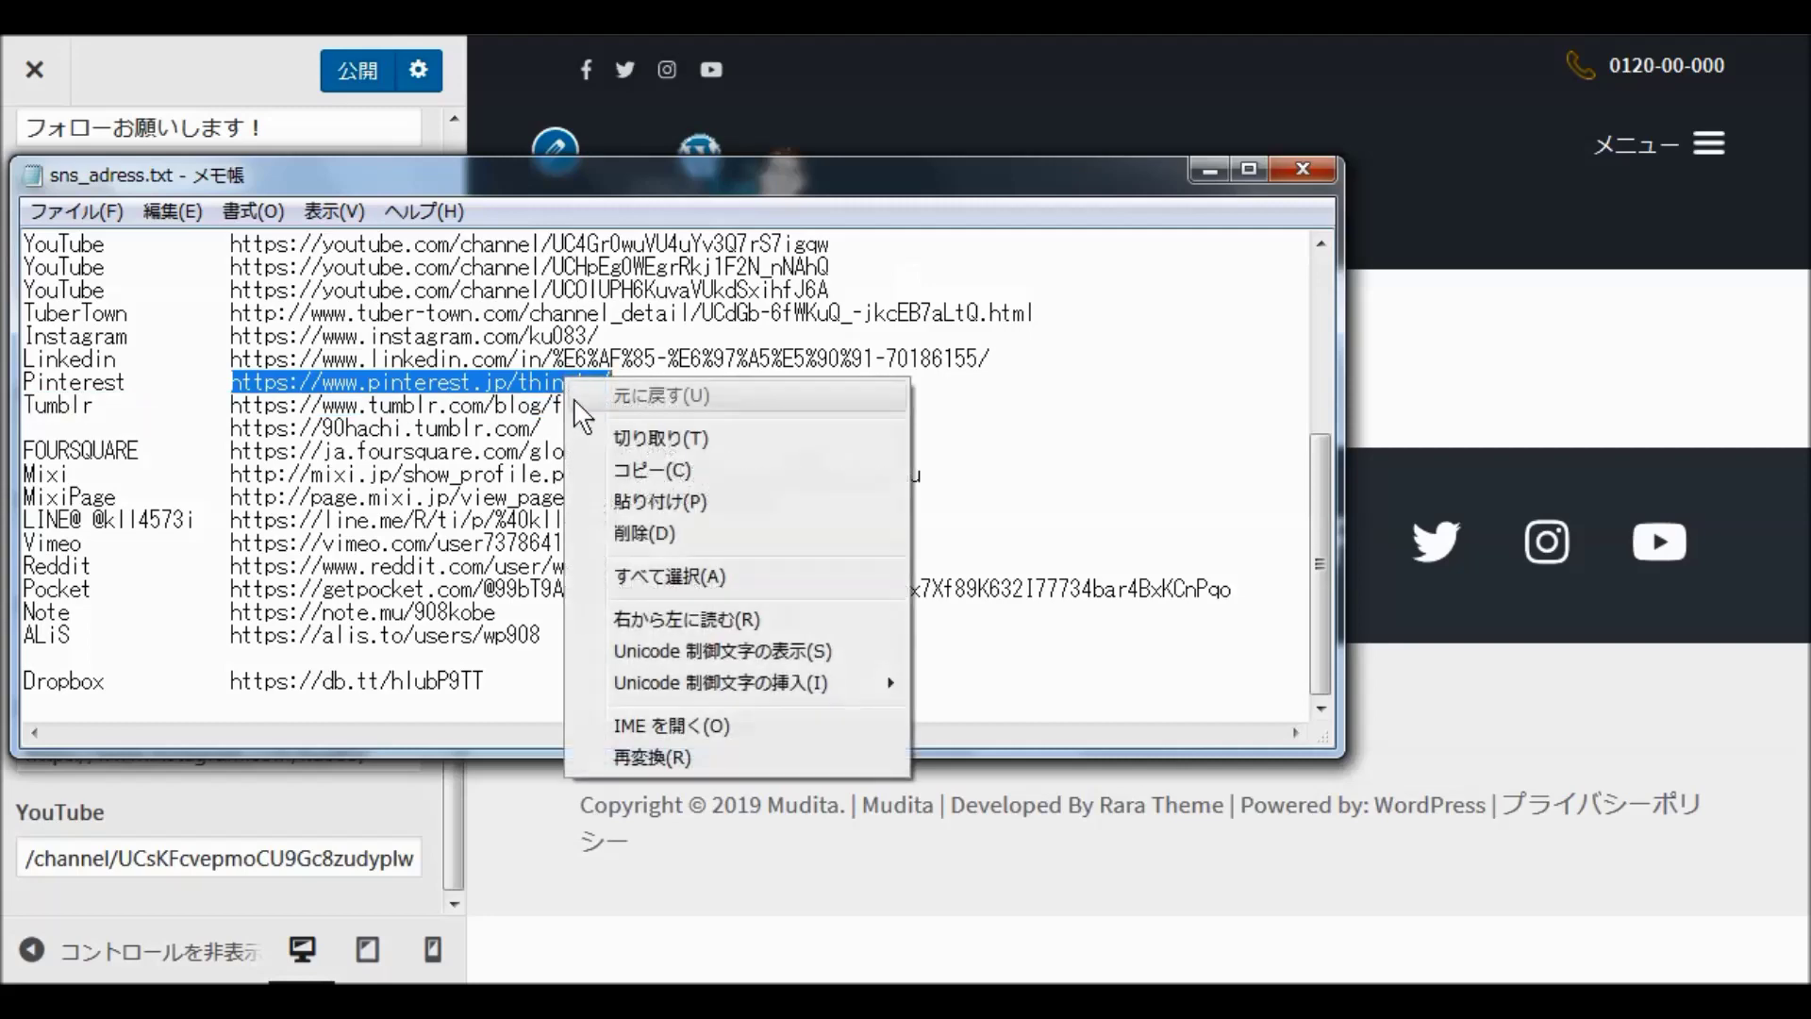
{"action": "left_click", "coordinate": [621, 473]}
{"action": "left_click", "coordinate": [1206, 173]}
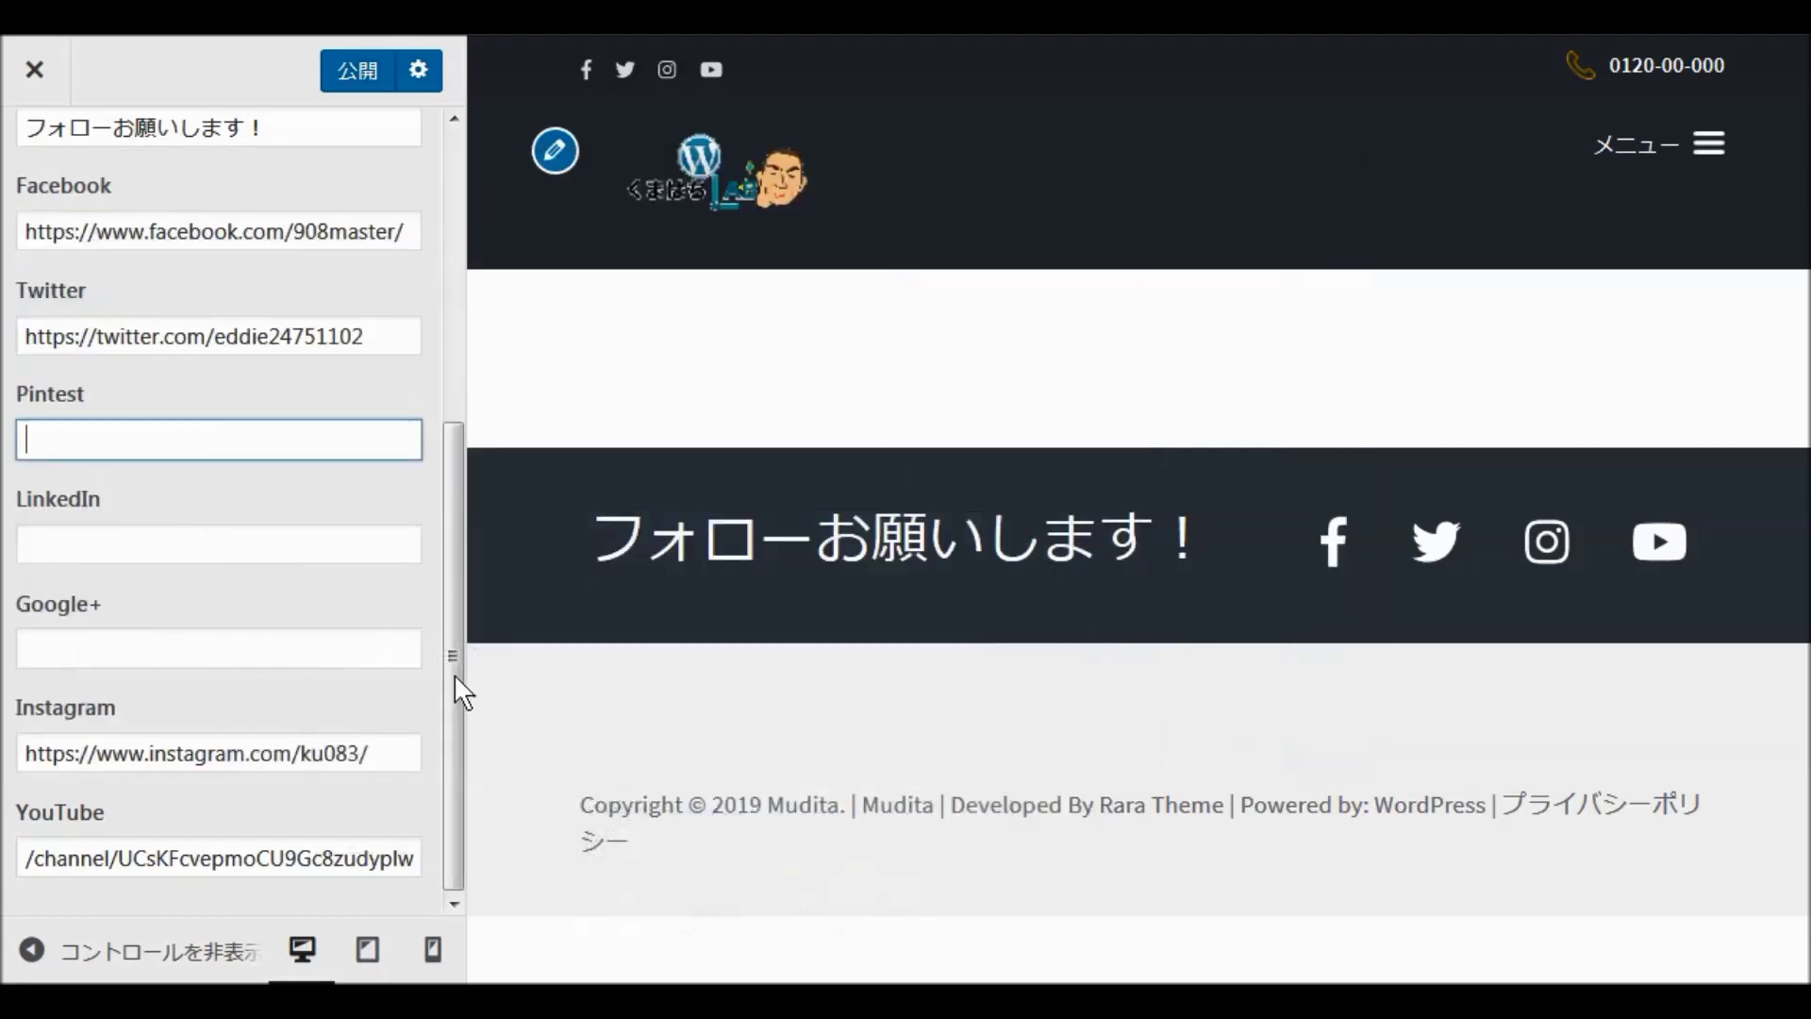
{"action": "left_click", "coordinate": [45, 443]}
{"action": "right_click", "coordinate": [44, 439]}
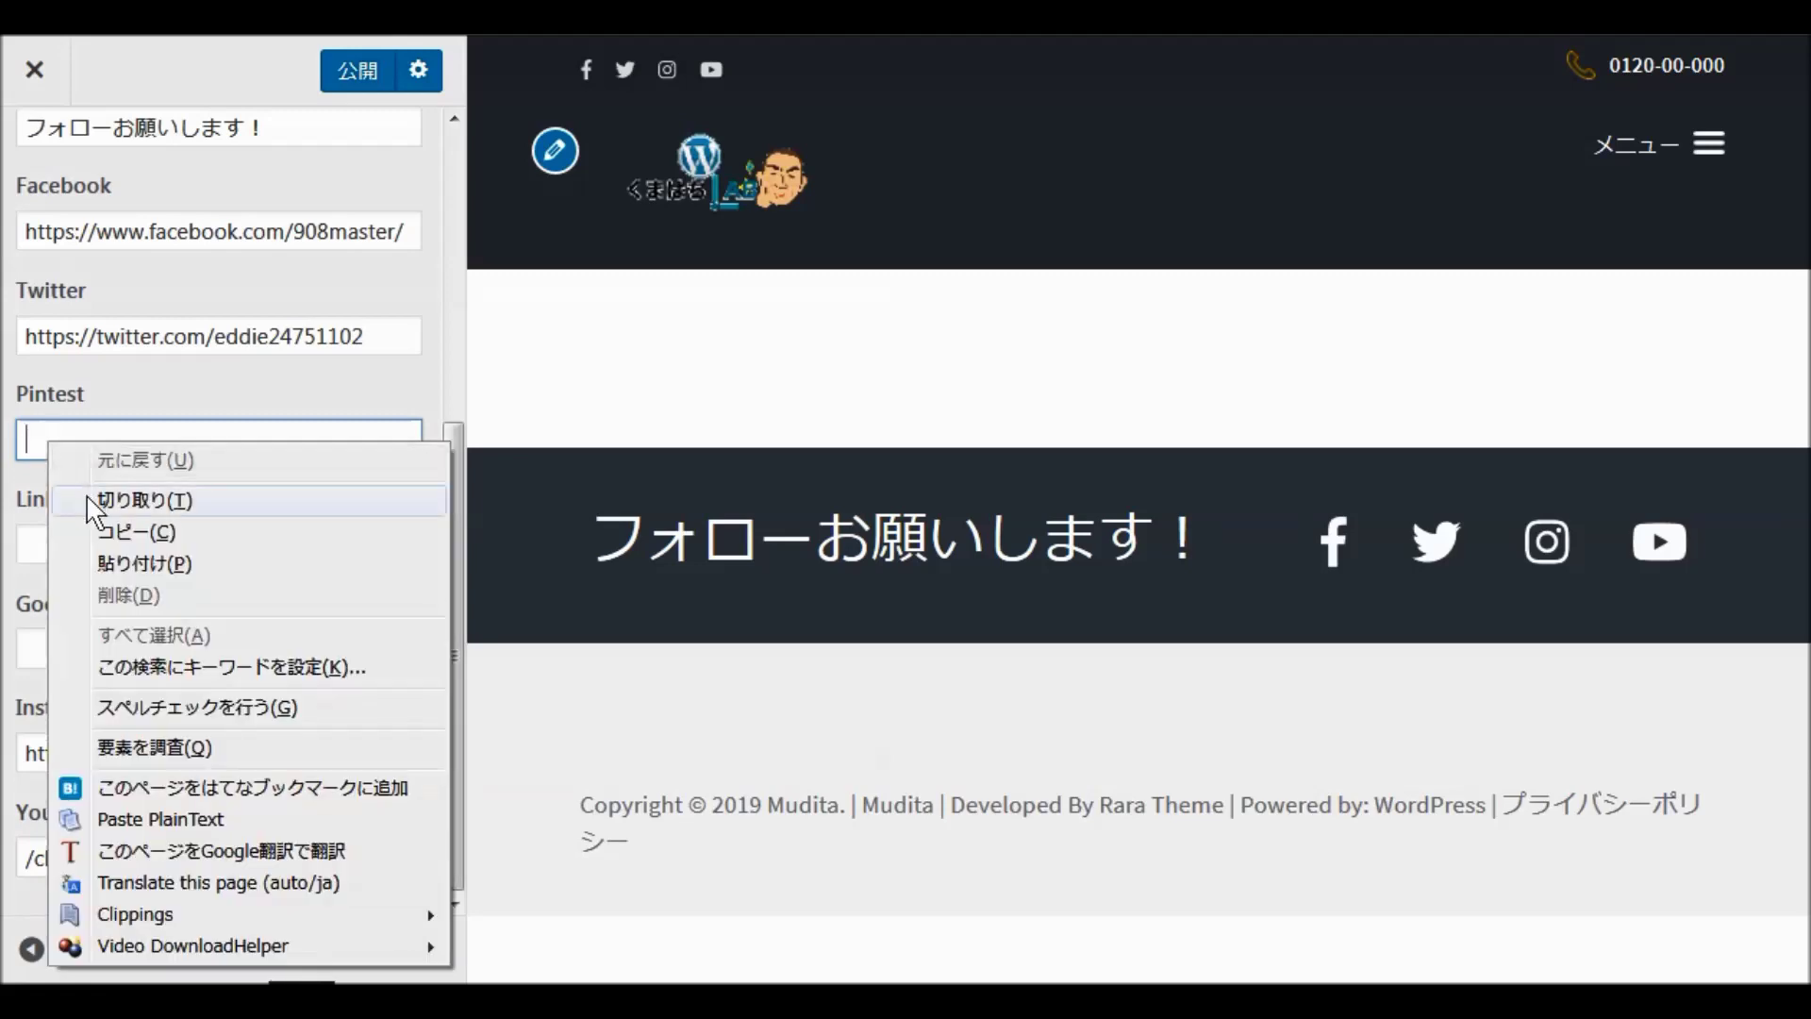
{"action": "left_click", "coordinate": [113, 564]}
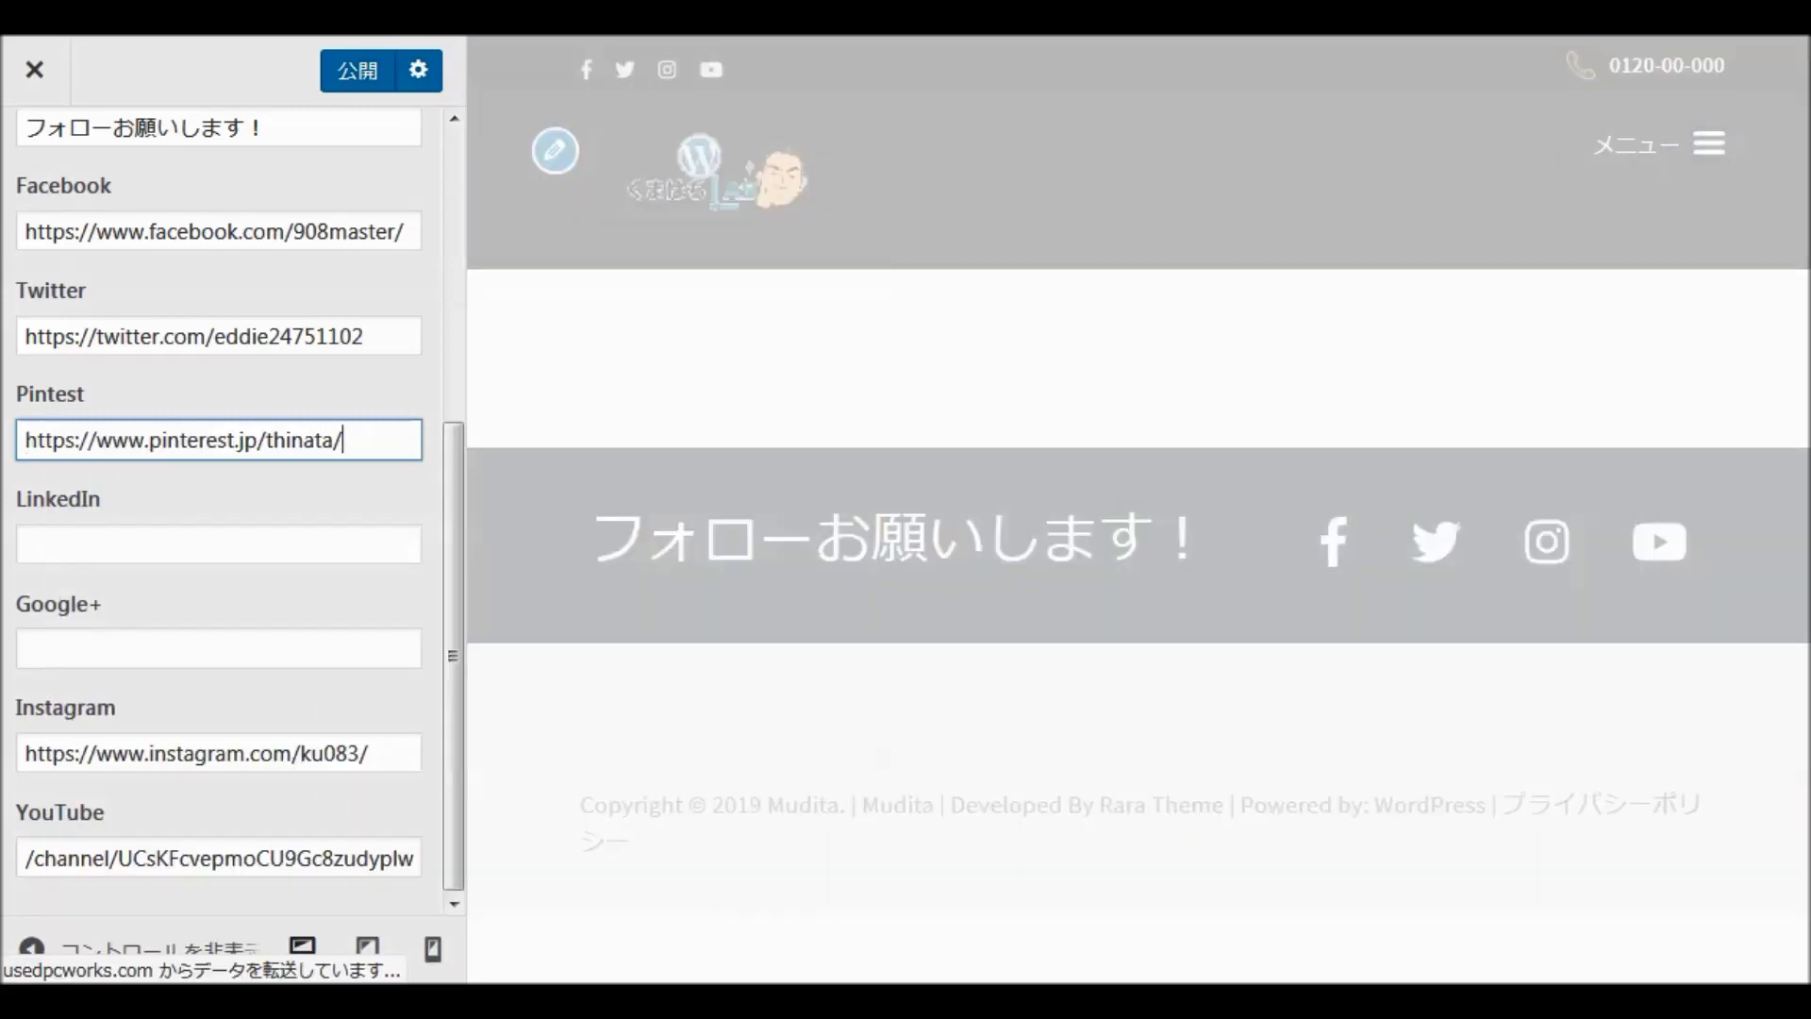
Step: Set the LinkedIn link to the Linkedin address listed in sns_adress.txt, copying it from Notepad into the WordPress social settings
{"action": "left_click", "coordinate": [748, 1000]}
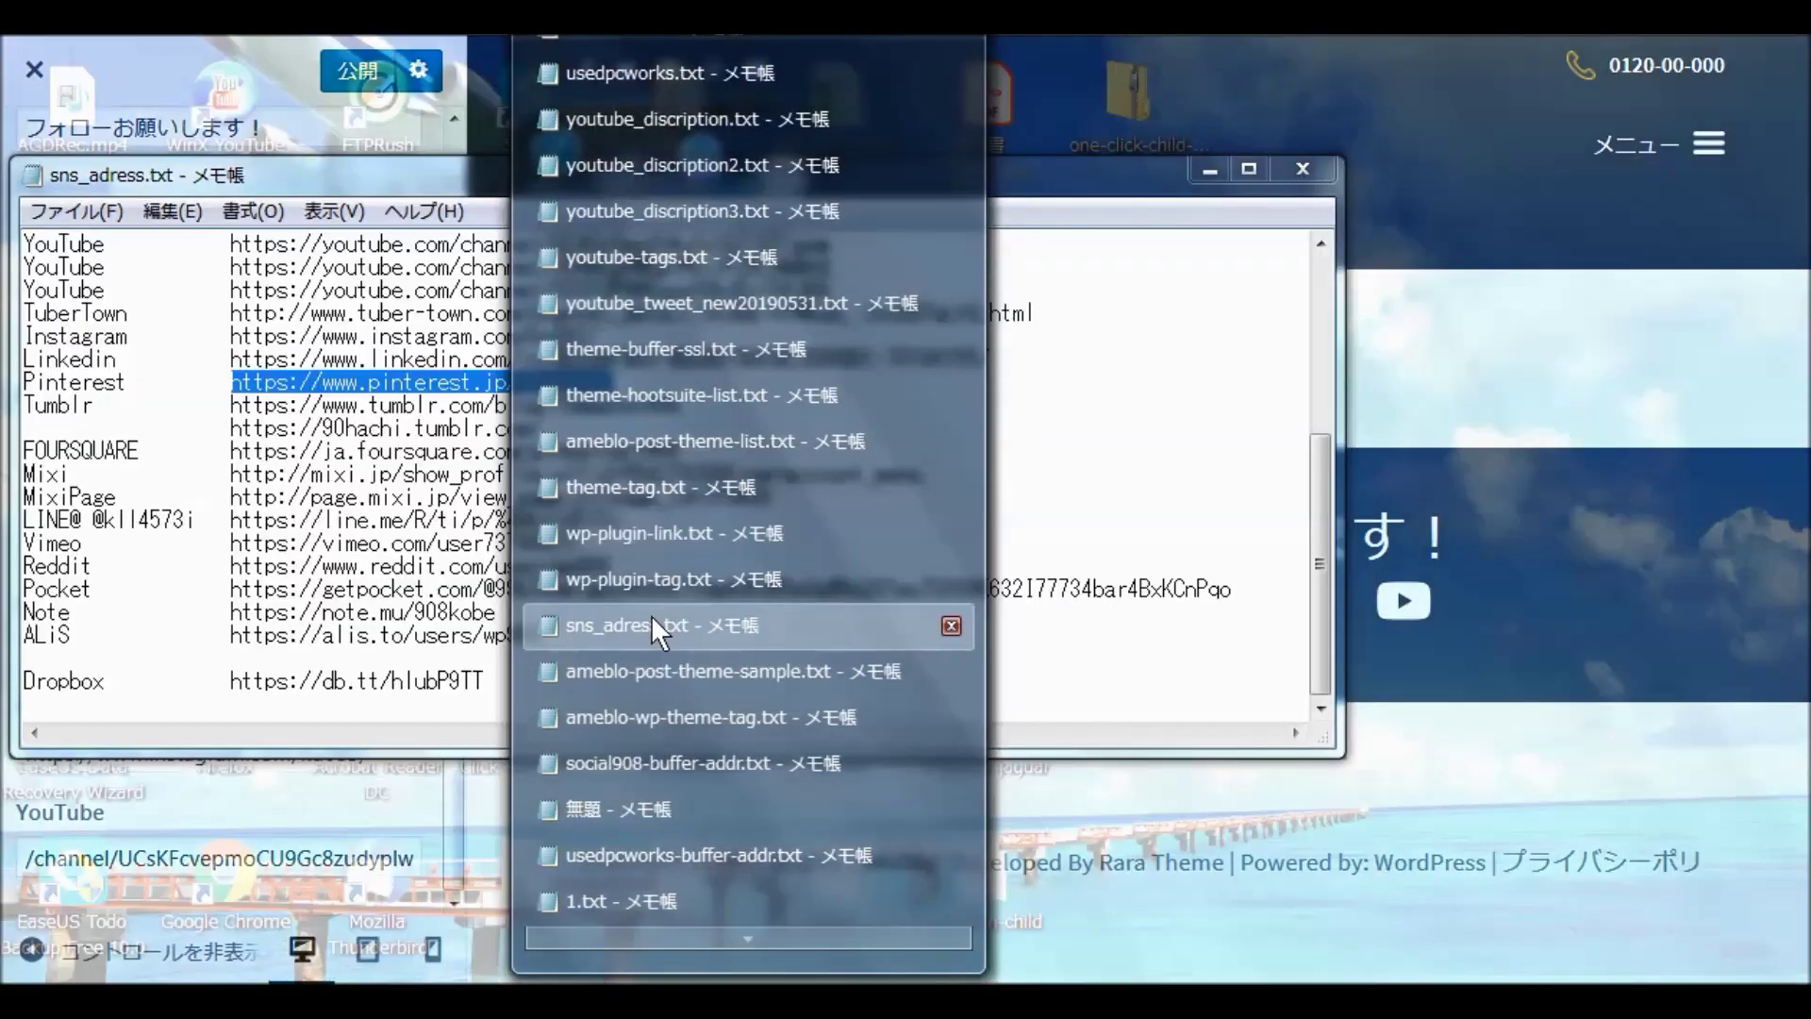
{"action": "left_click", "coordinate": [650, 622]}
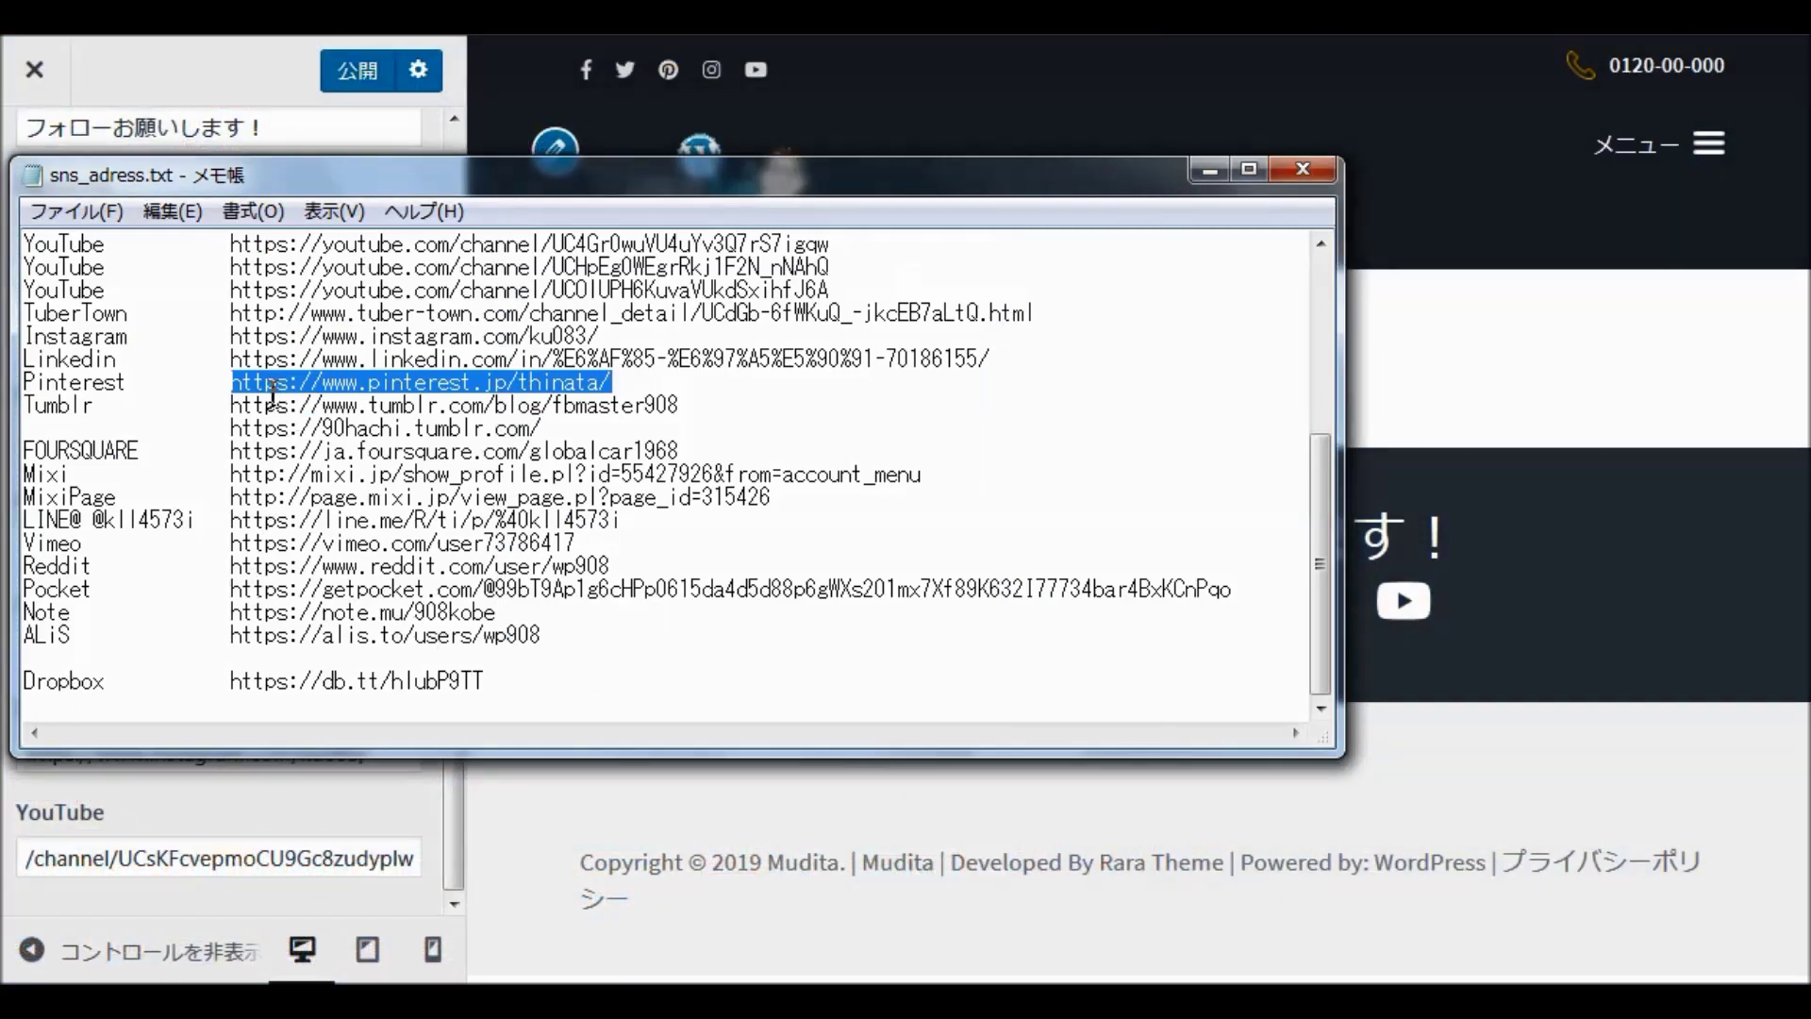
{"action": "left_click_drag", "start_coordinate": [233, 359], "coordinate": [999, 360]}
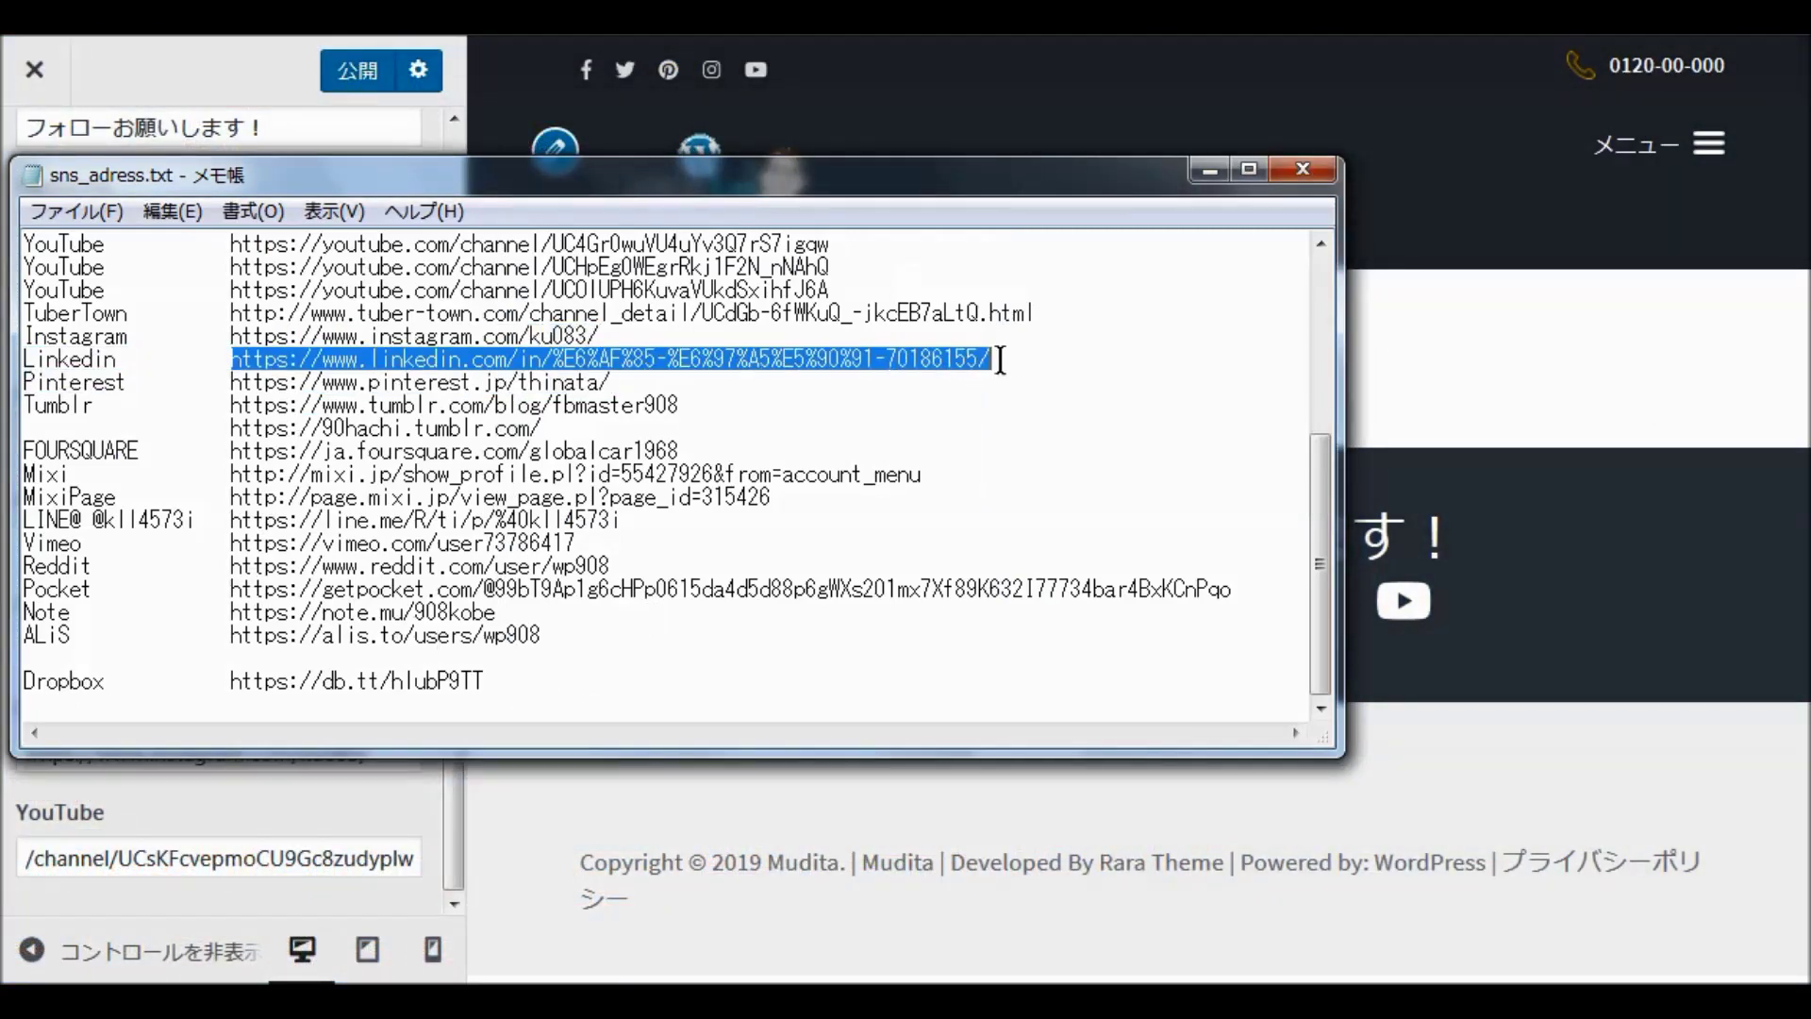
{"action": "right_click", "coordinate": [908, 368]}
{"action": "left_click", "coordinate": [957, 457]}
{"action": "left_click", "coordinate": [1195, 168]}
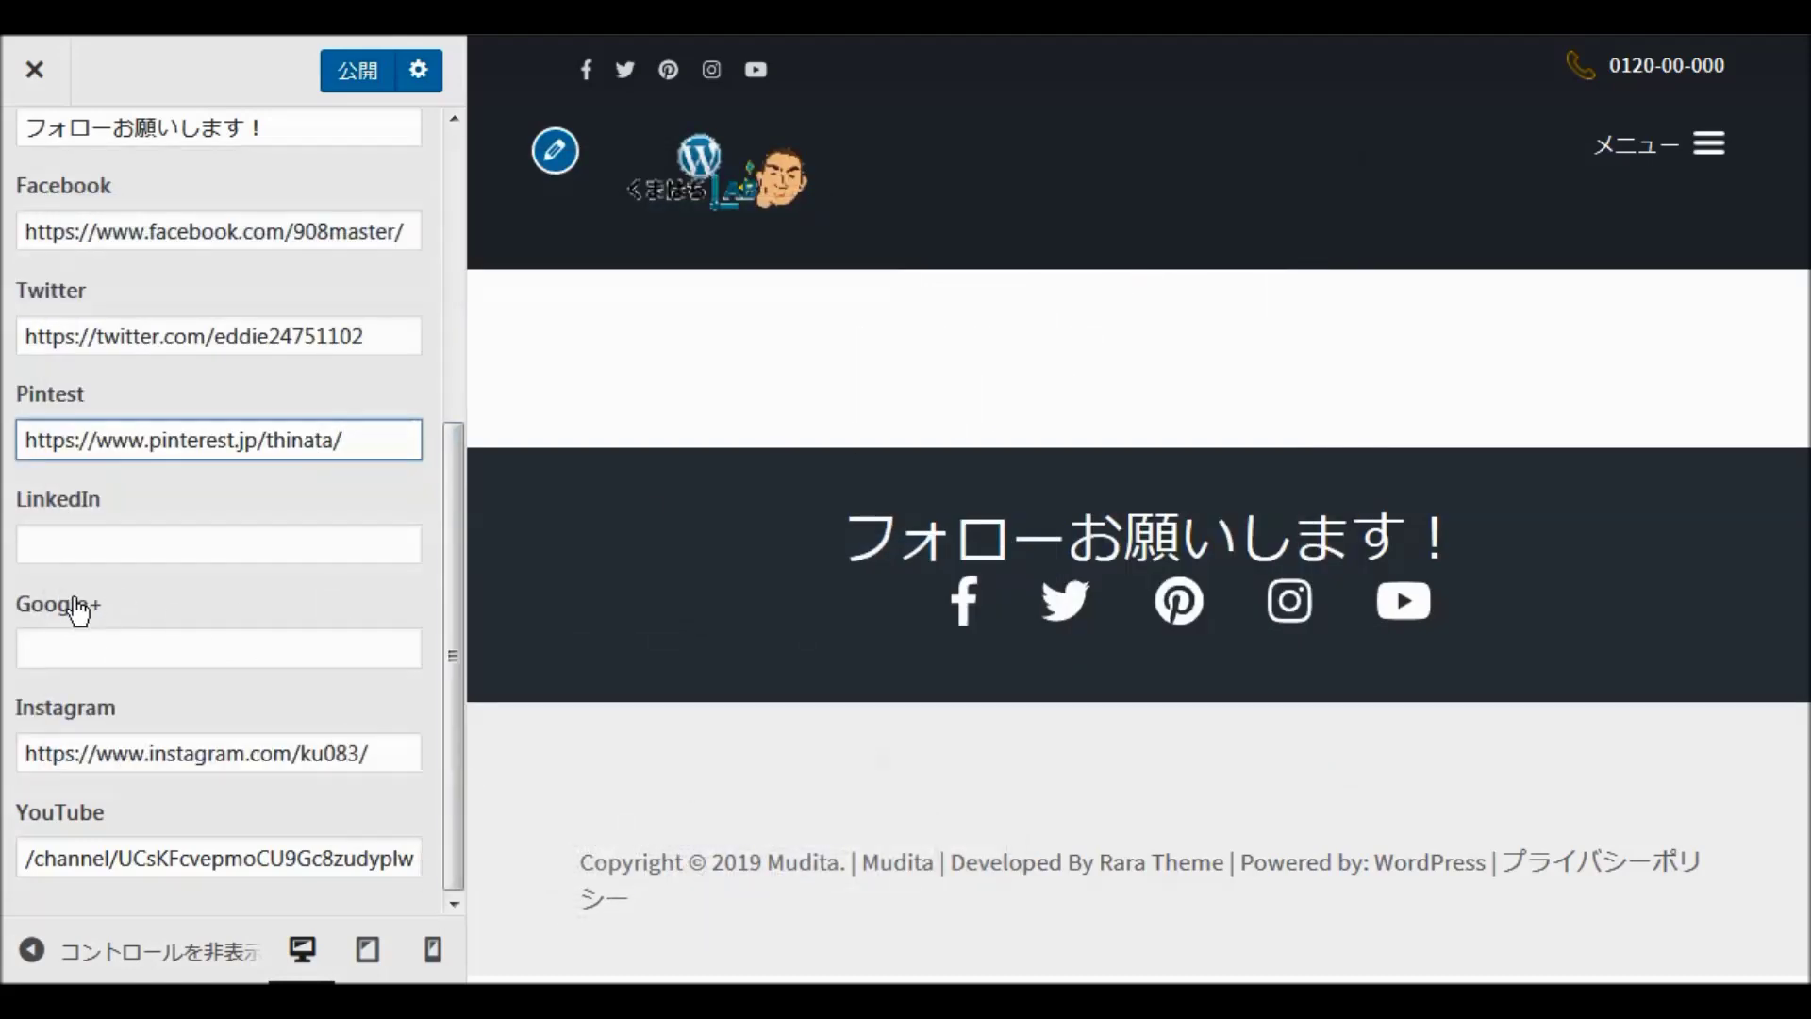
{"action": "left_click", "coordinate": [50, 545]}
{"action": "right_click", "coordinate": [50, 545]}
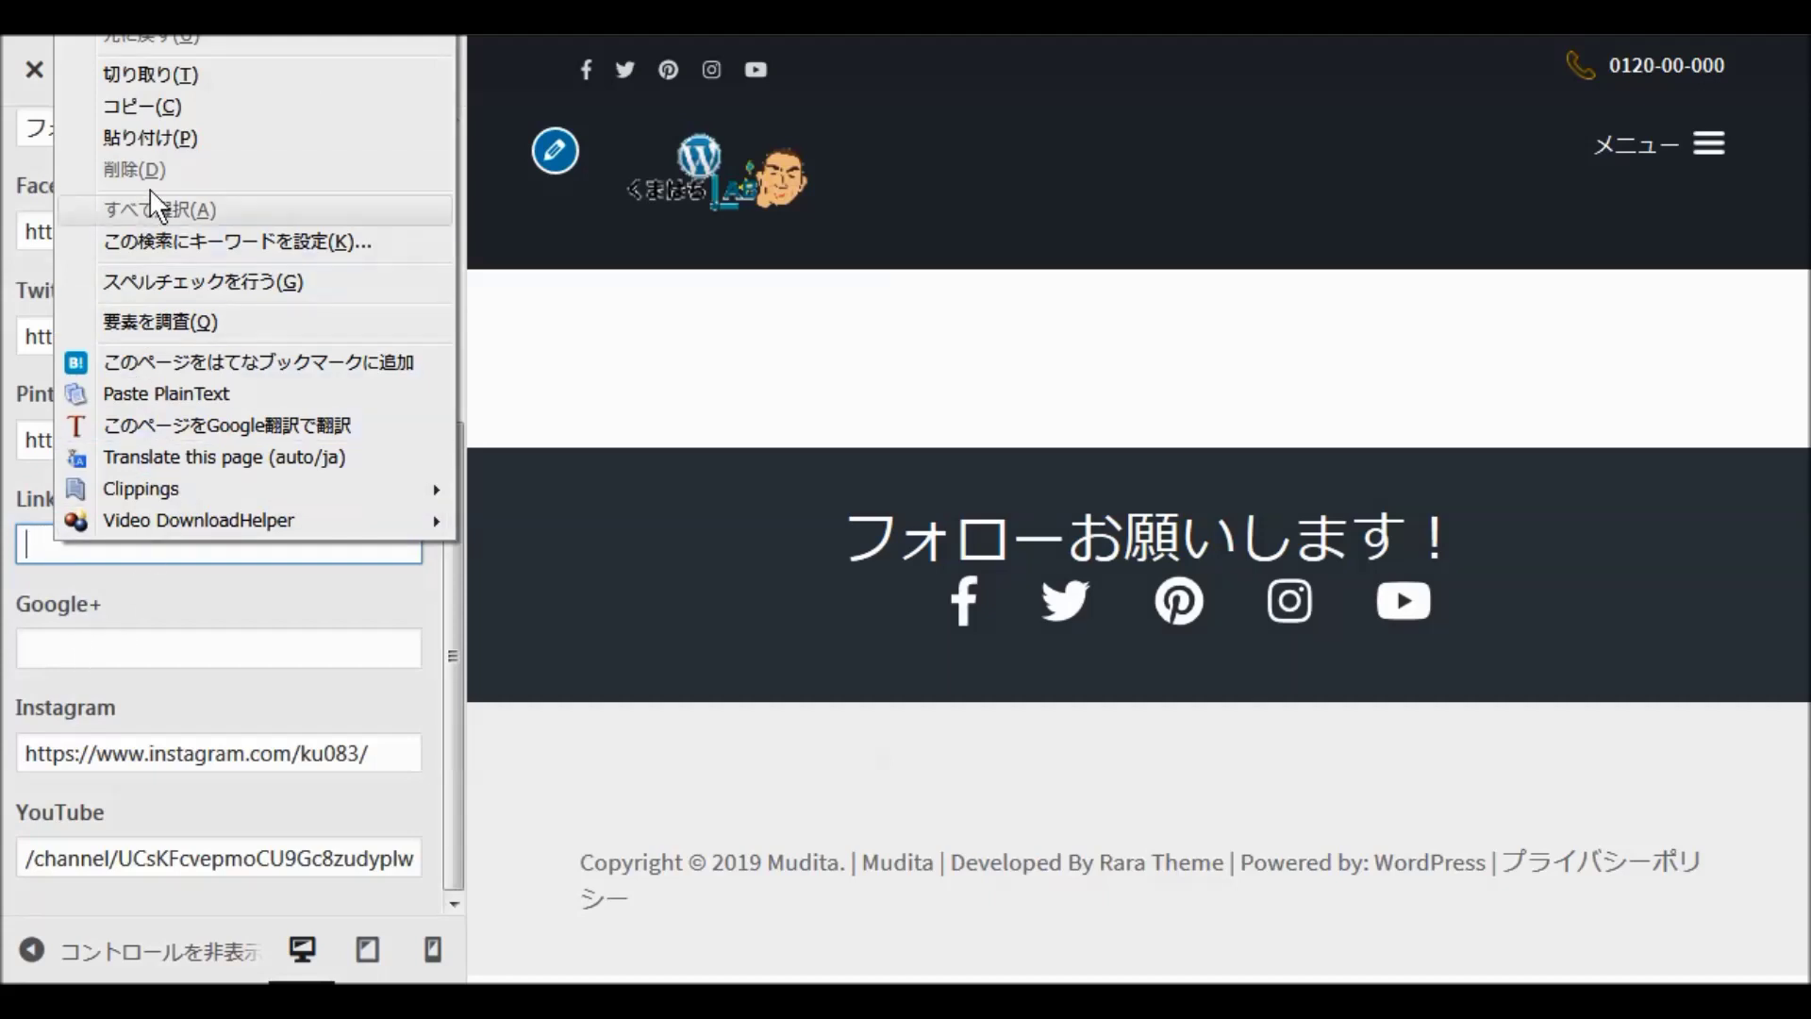
{"action": "left_click", "coordinate": [186, 140]}
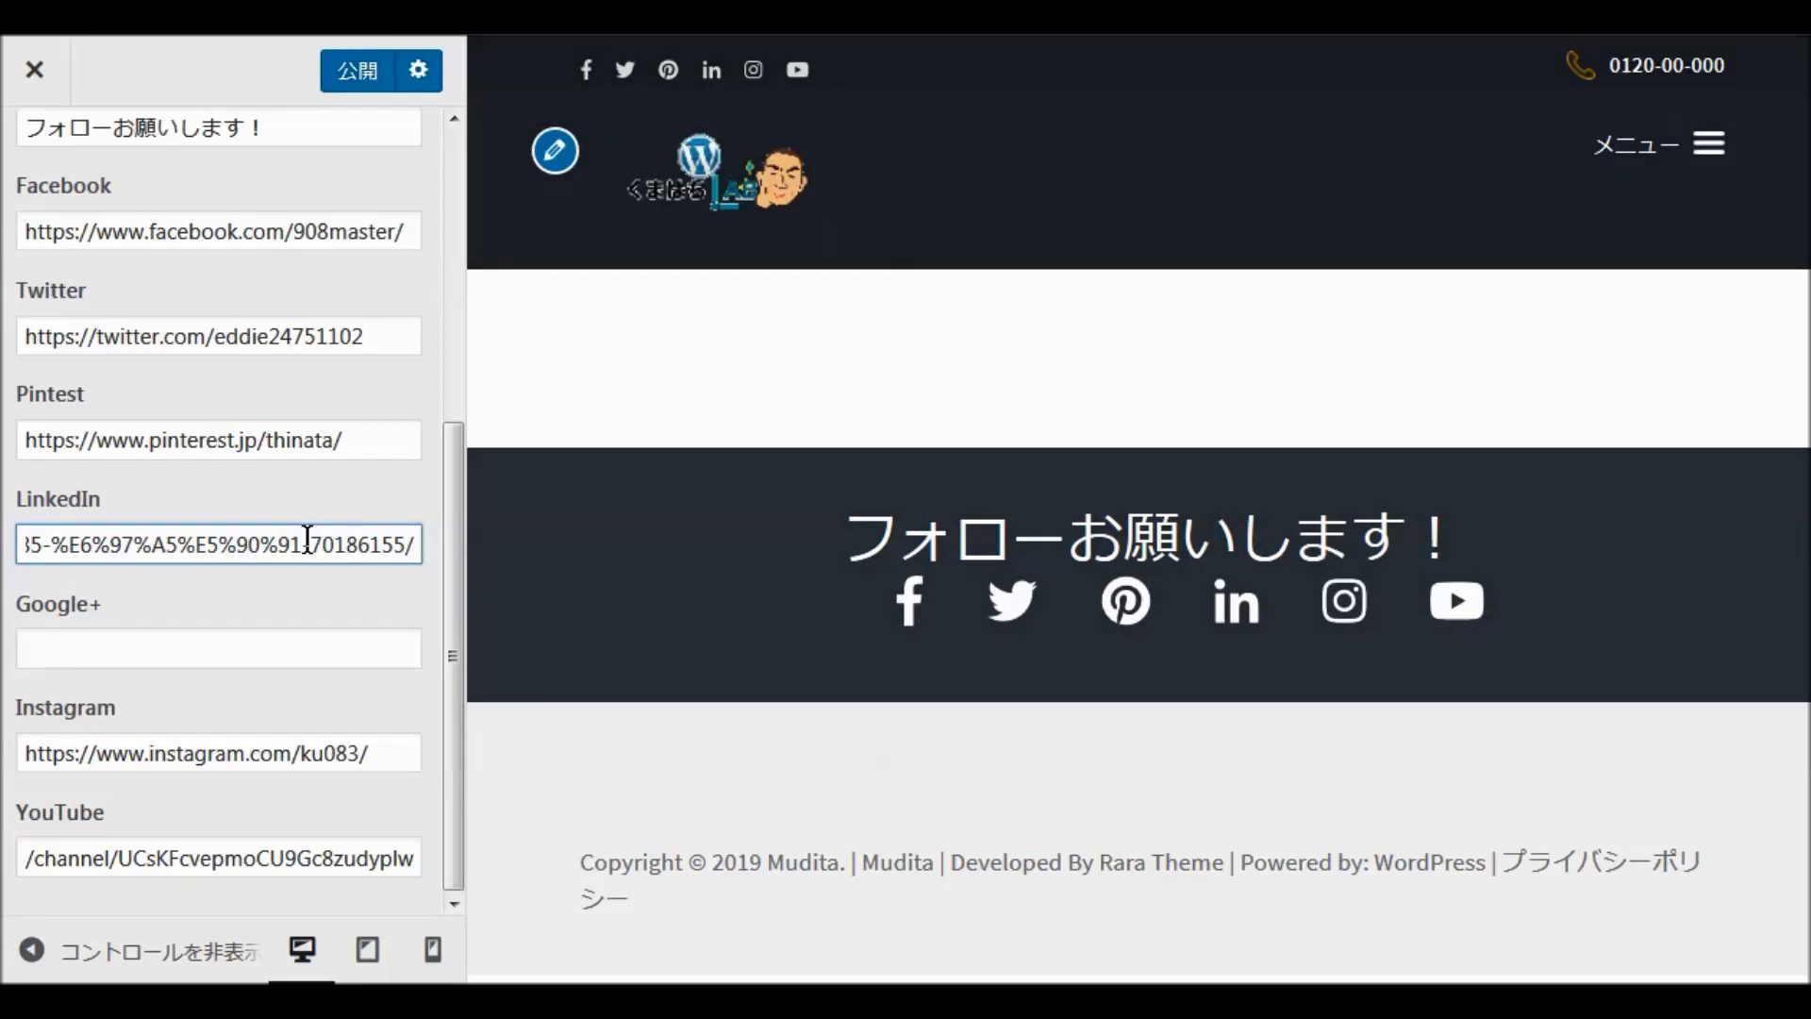
Step: Publish the social settings changes and look at the Copyright Info option in Footer Settings
{"action": "scroll", "coordinate": [296, 563], "scroll_direction": "up", "scroll_amount": 5}
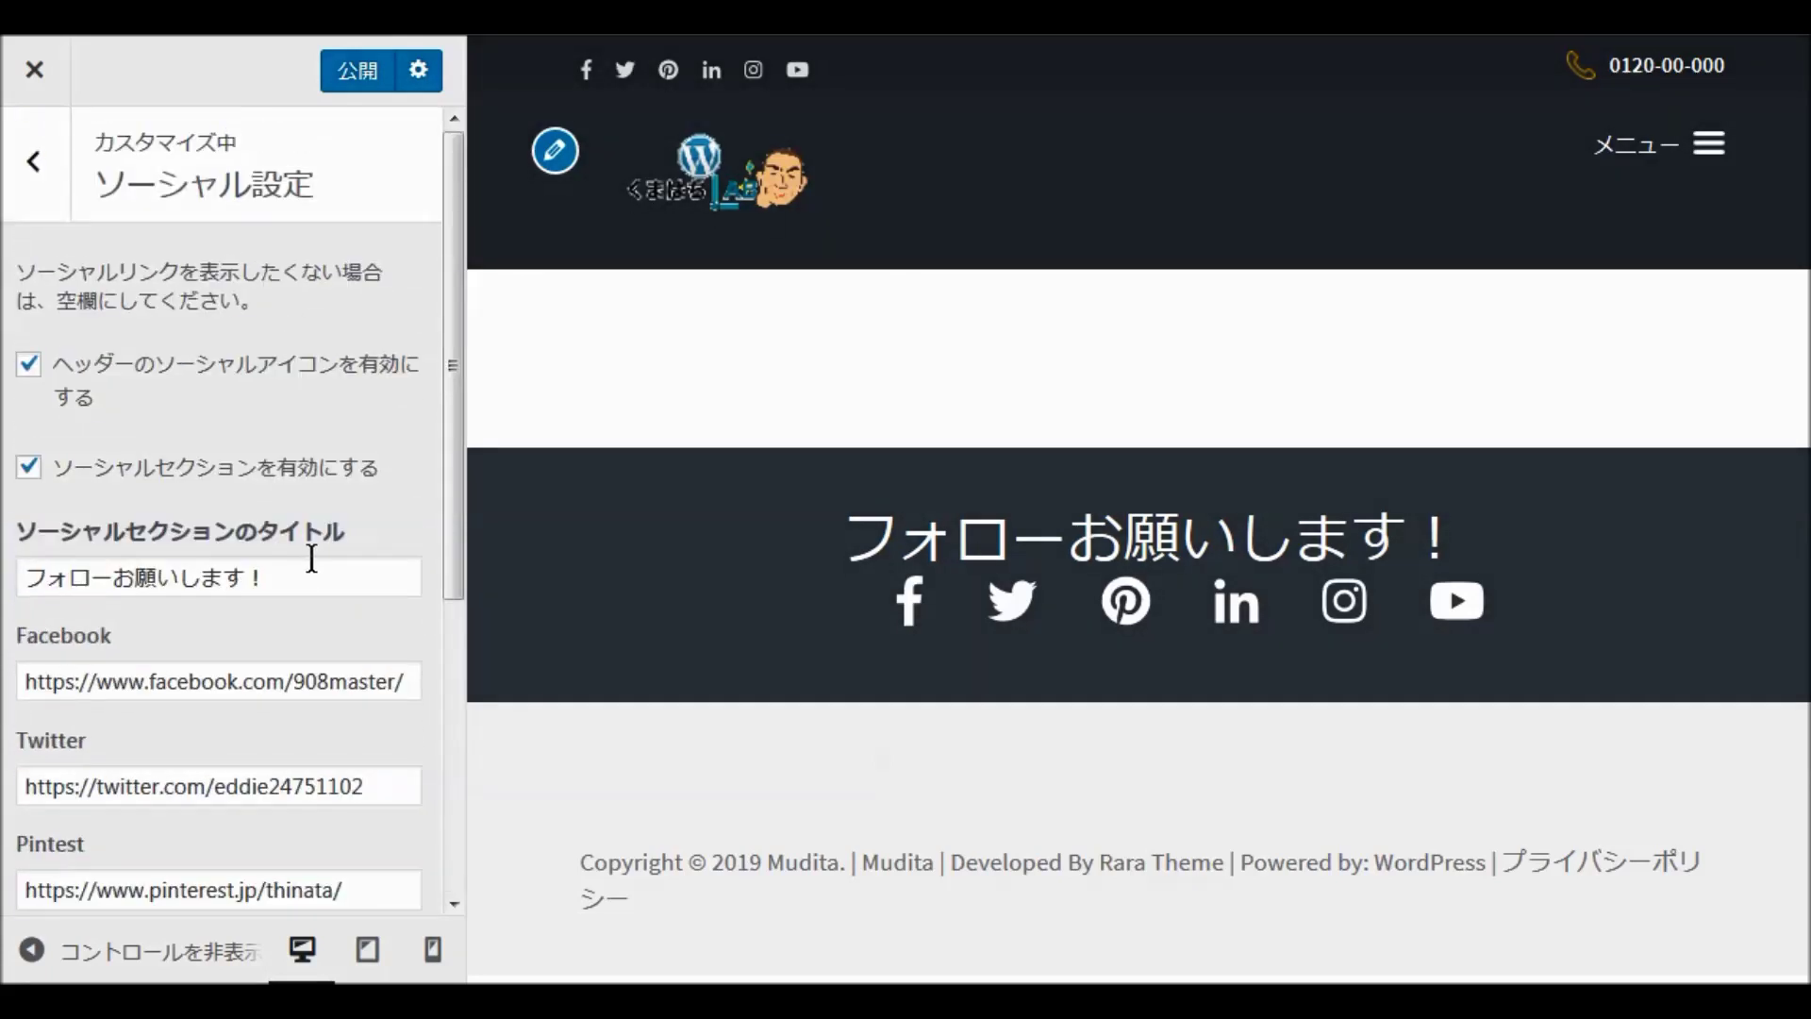
{"action": "left_click", "coordinate": [355, 85]}
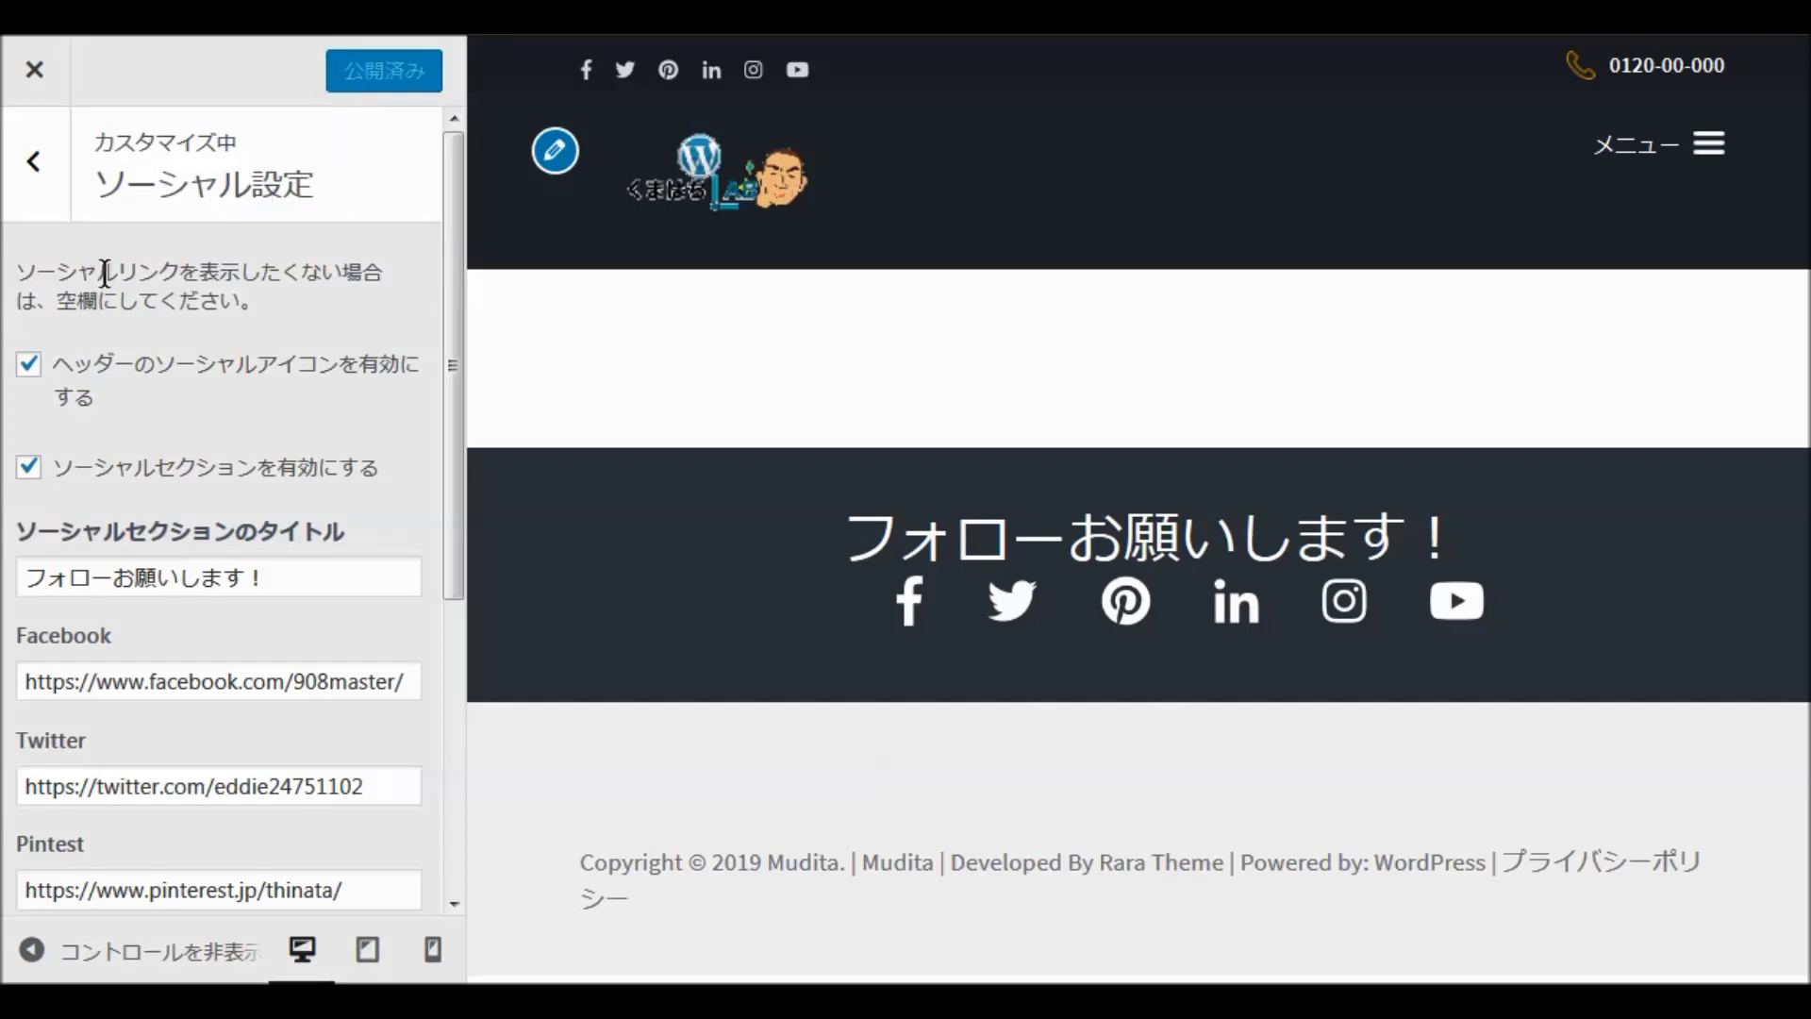
{"action": "left_click", "coordinate": [35, 169]}
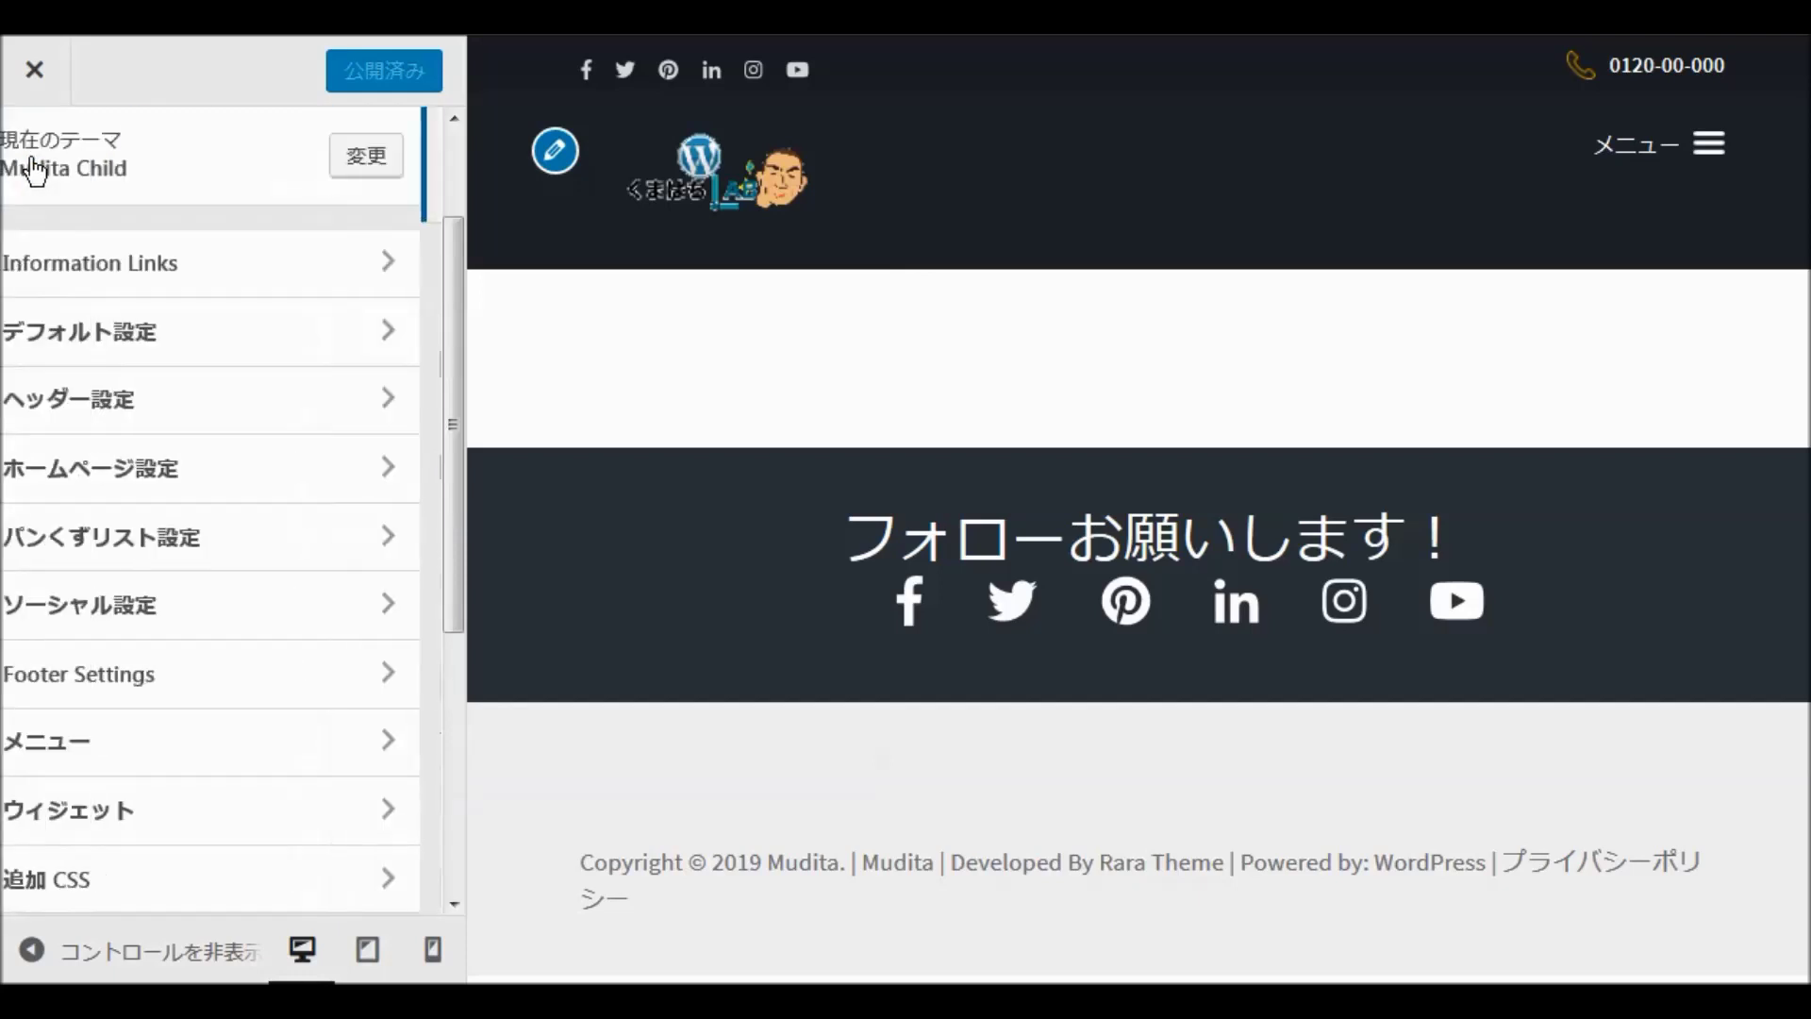
{"action": "left_click", "coordinate": [163, 691]}
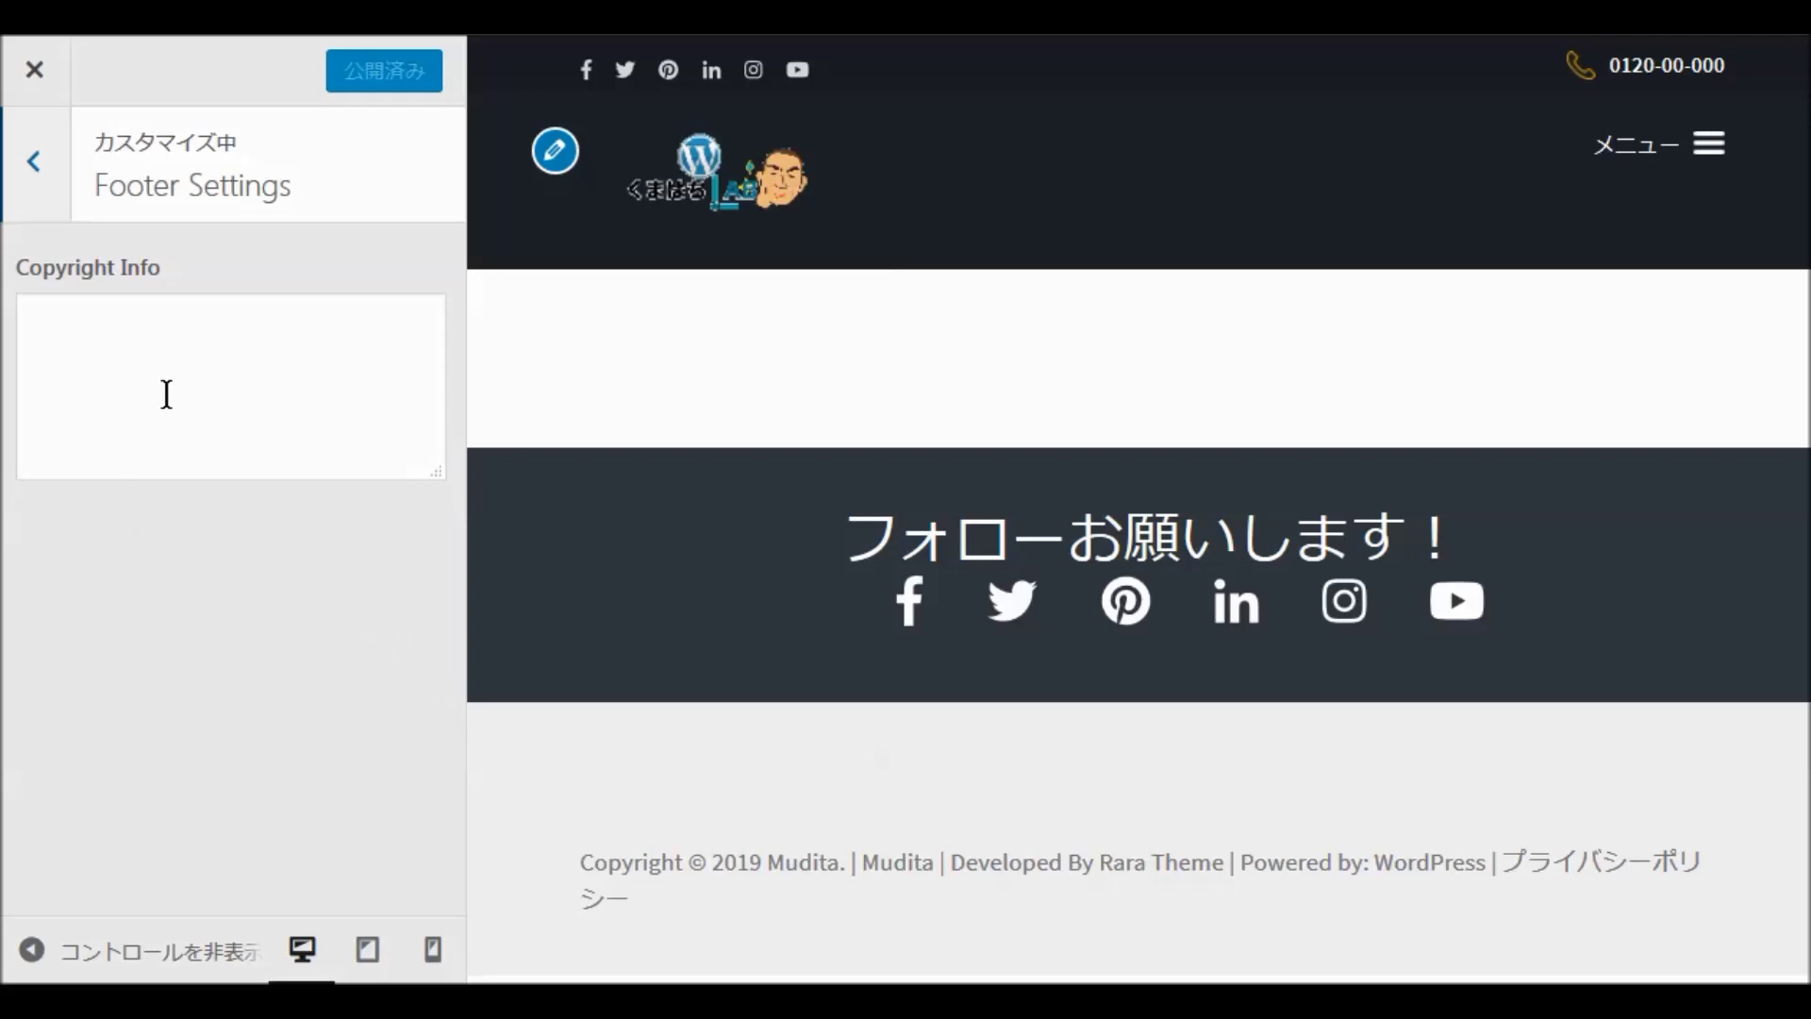
{"action": "left_click", "coordinate": [36, 170]}
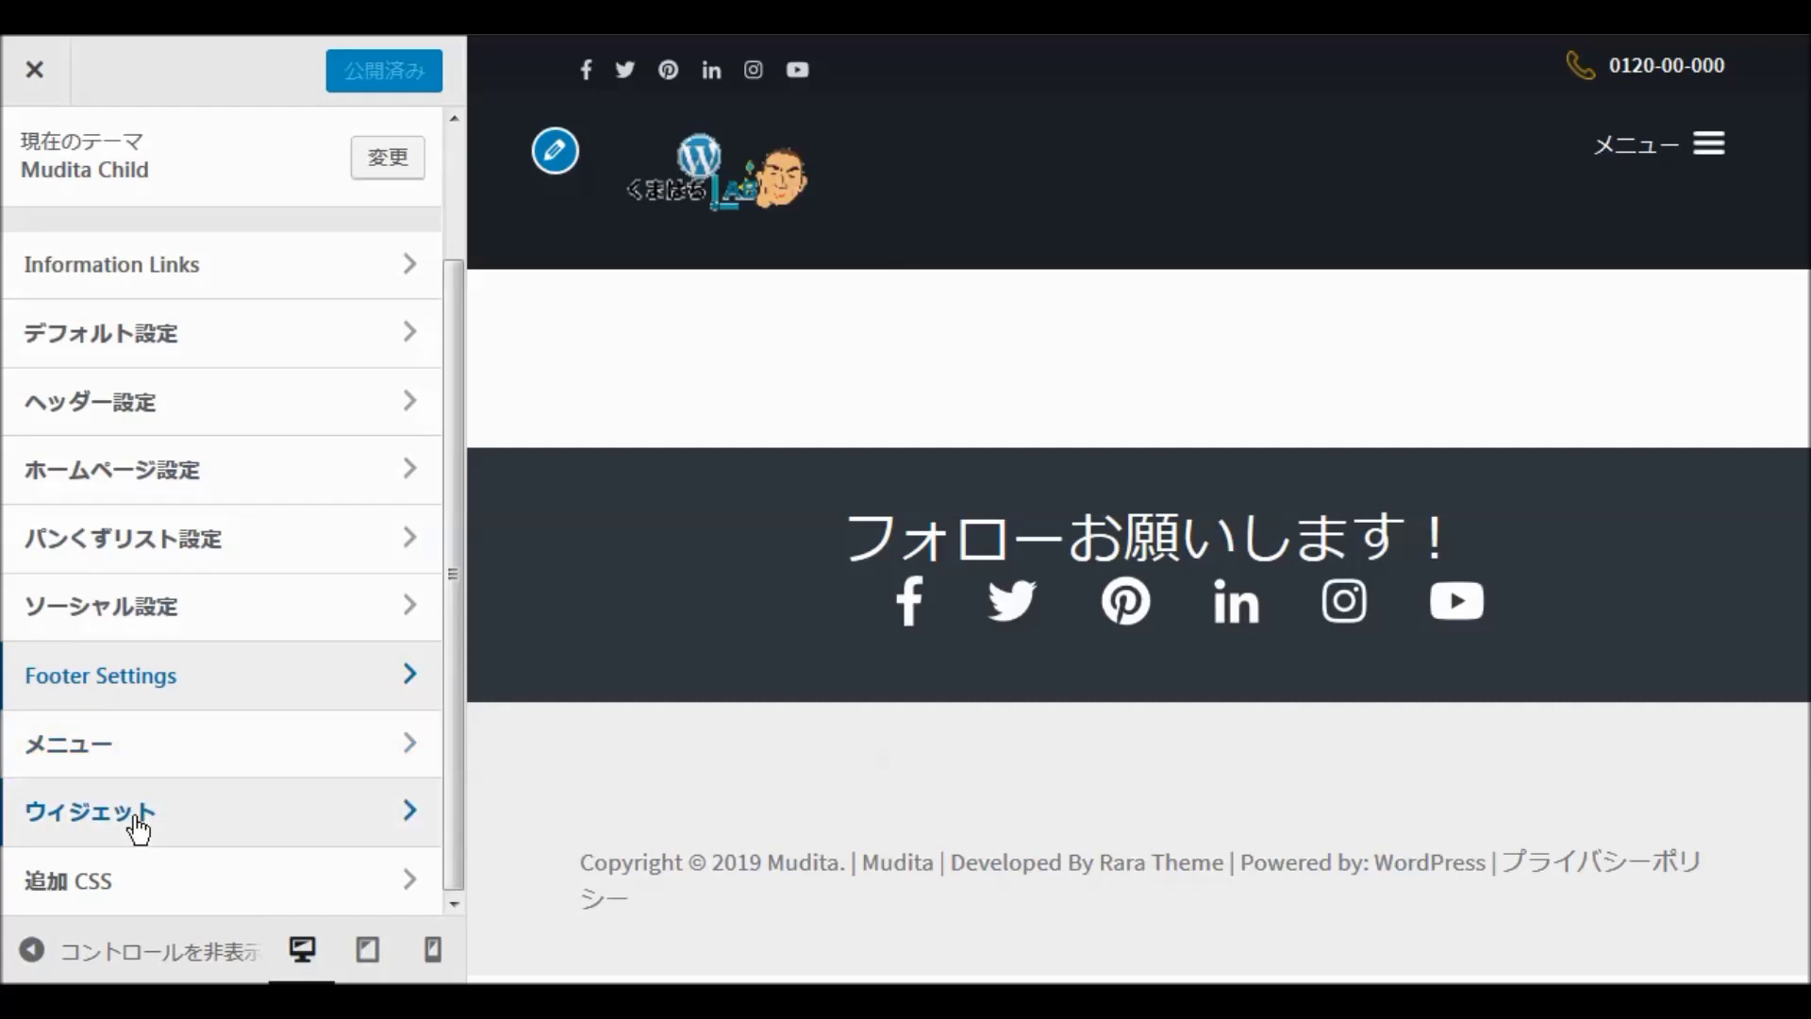
Step: Enable the banner section (バナー・セクション) in the homepage settings (ホームページ設定)
{"action": "left_click", "coordinate": [156, 488]}
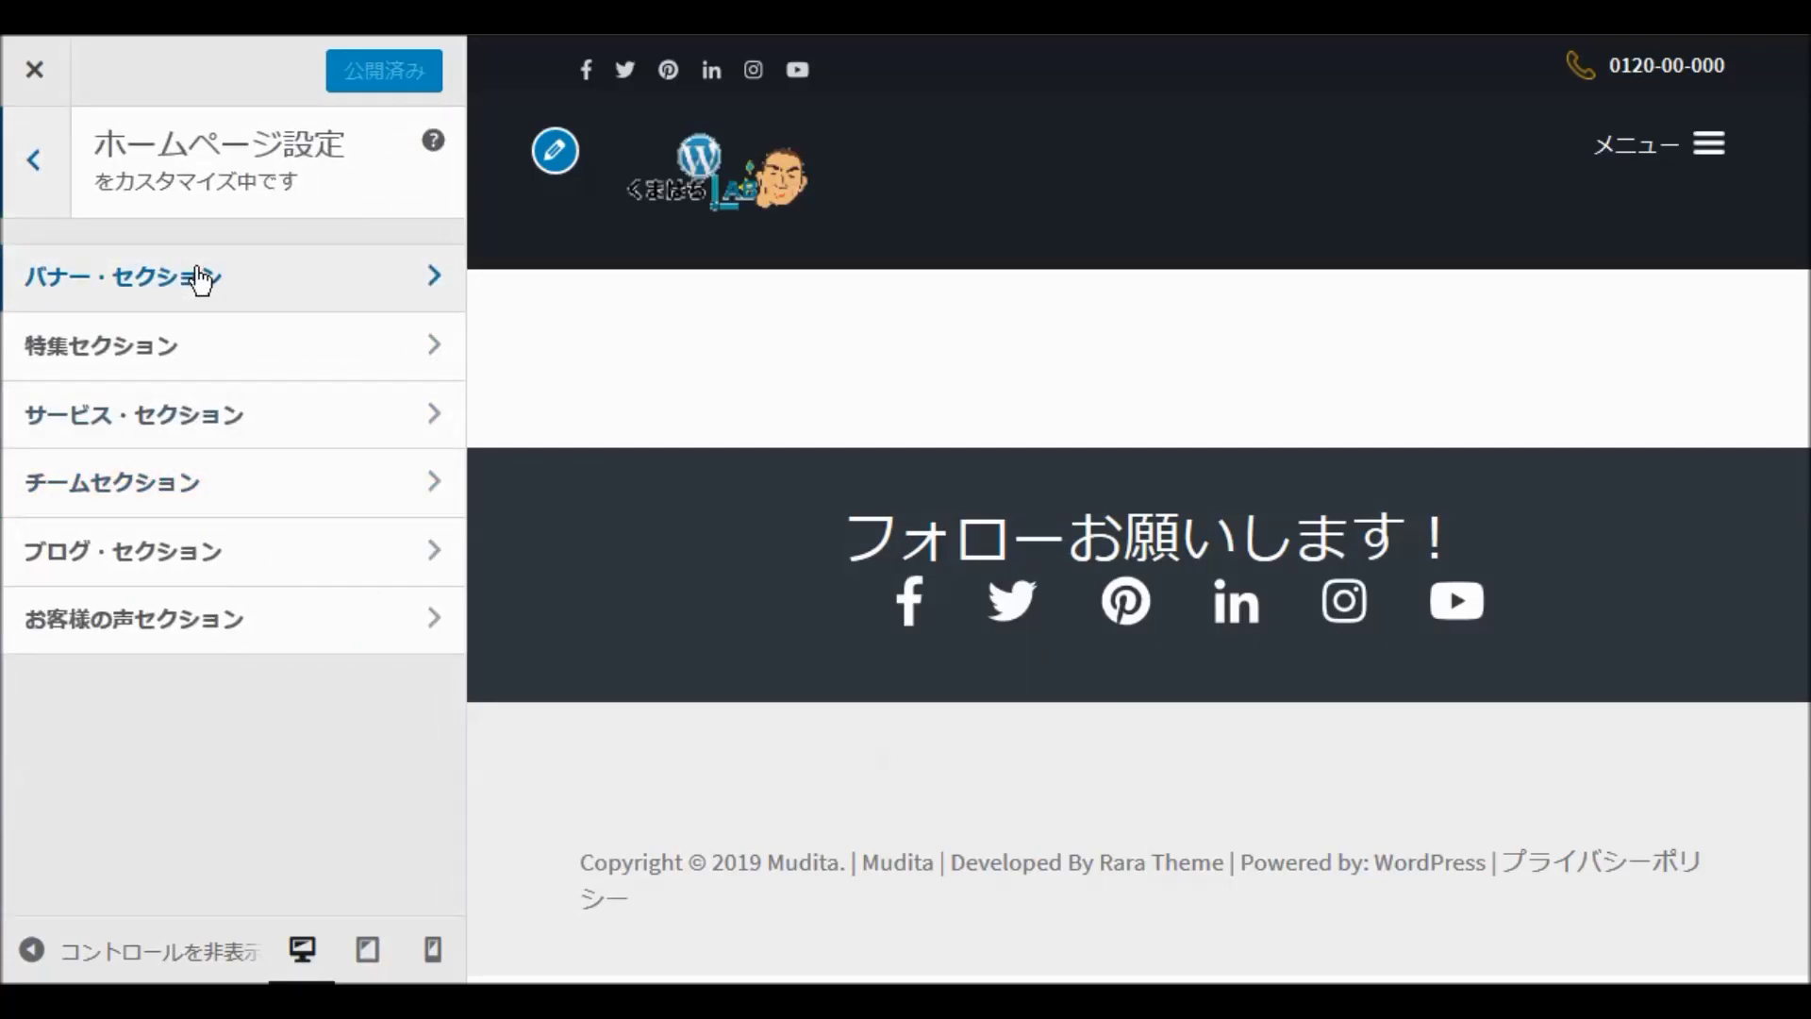
{"action": "left_click", "coordinate": [200, 279]}
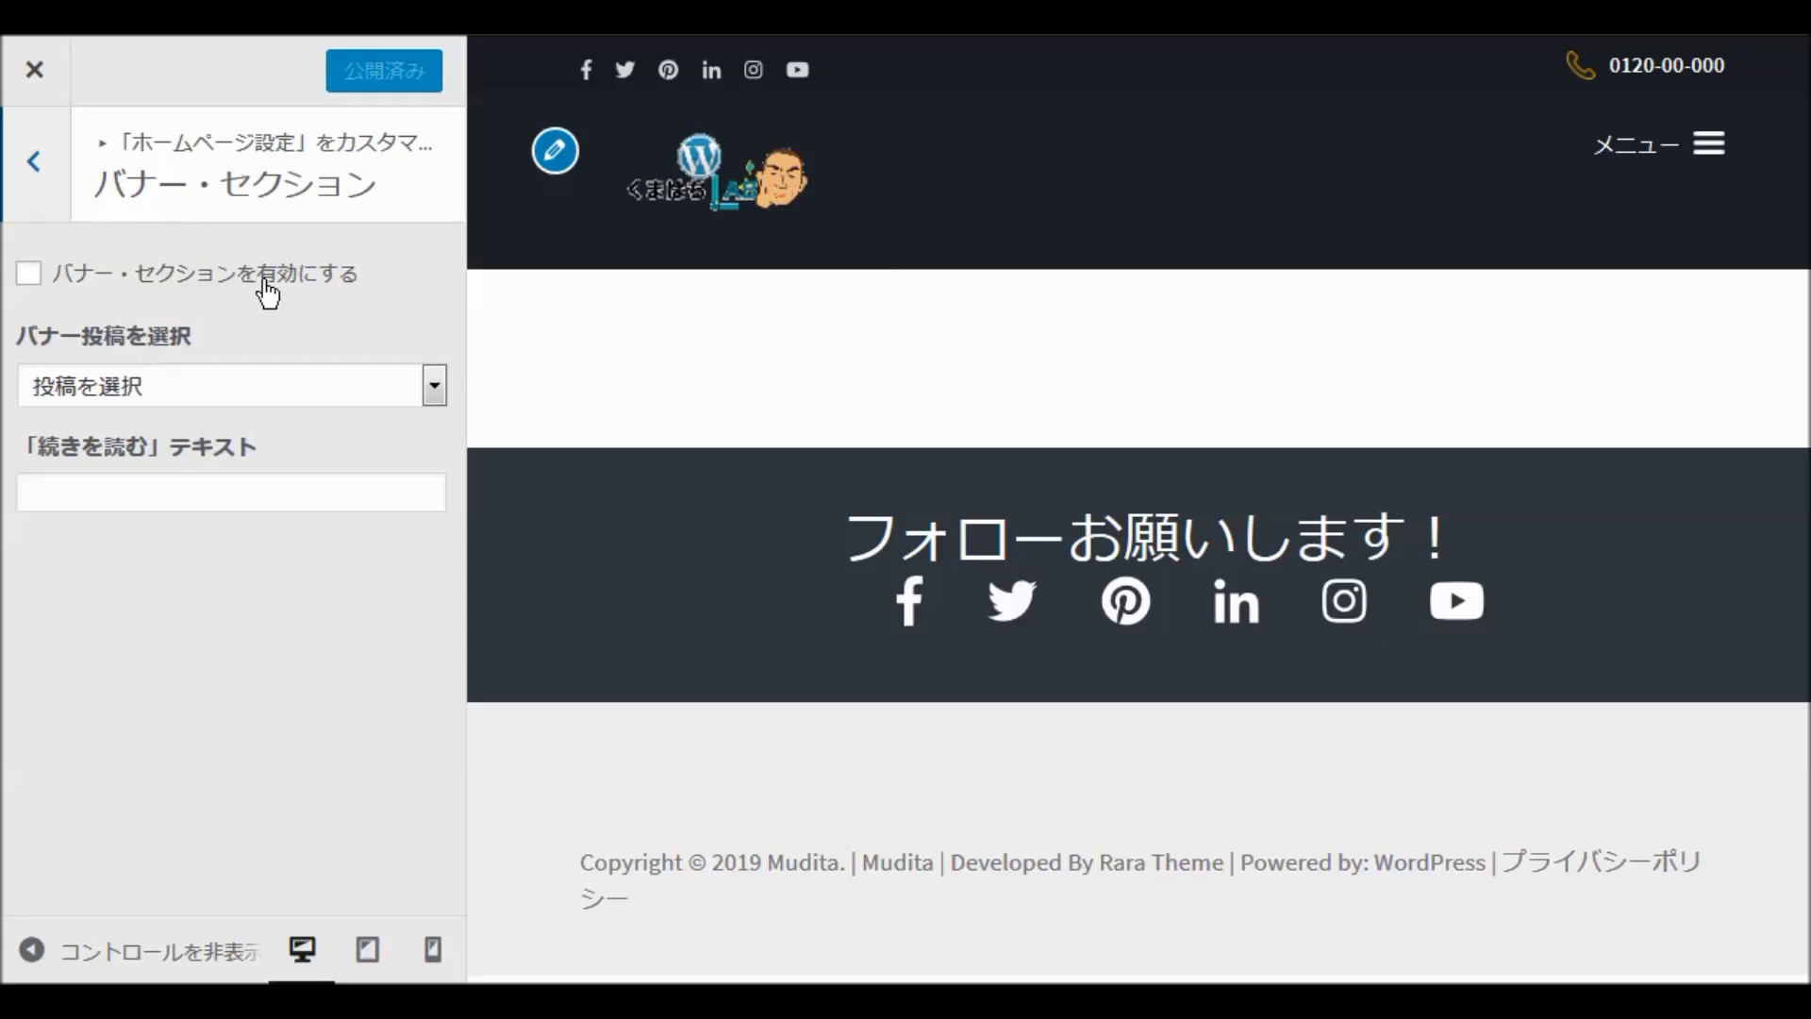
{"action": "left_click", "coordinate": [30, 275]}
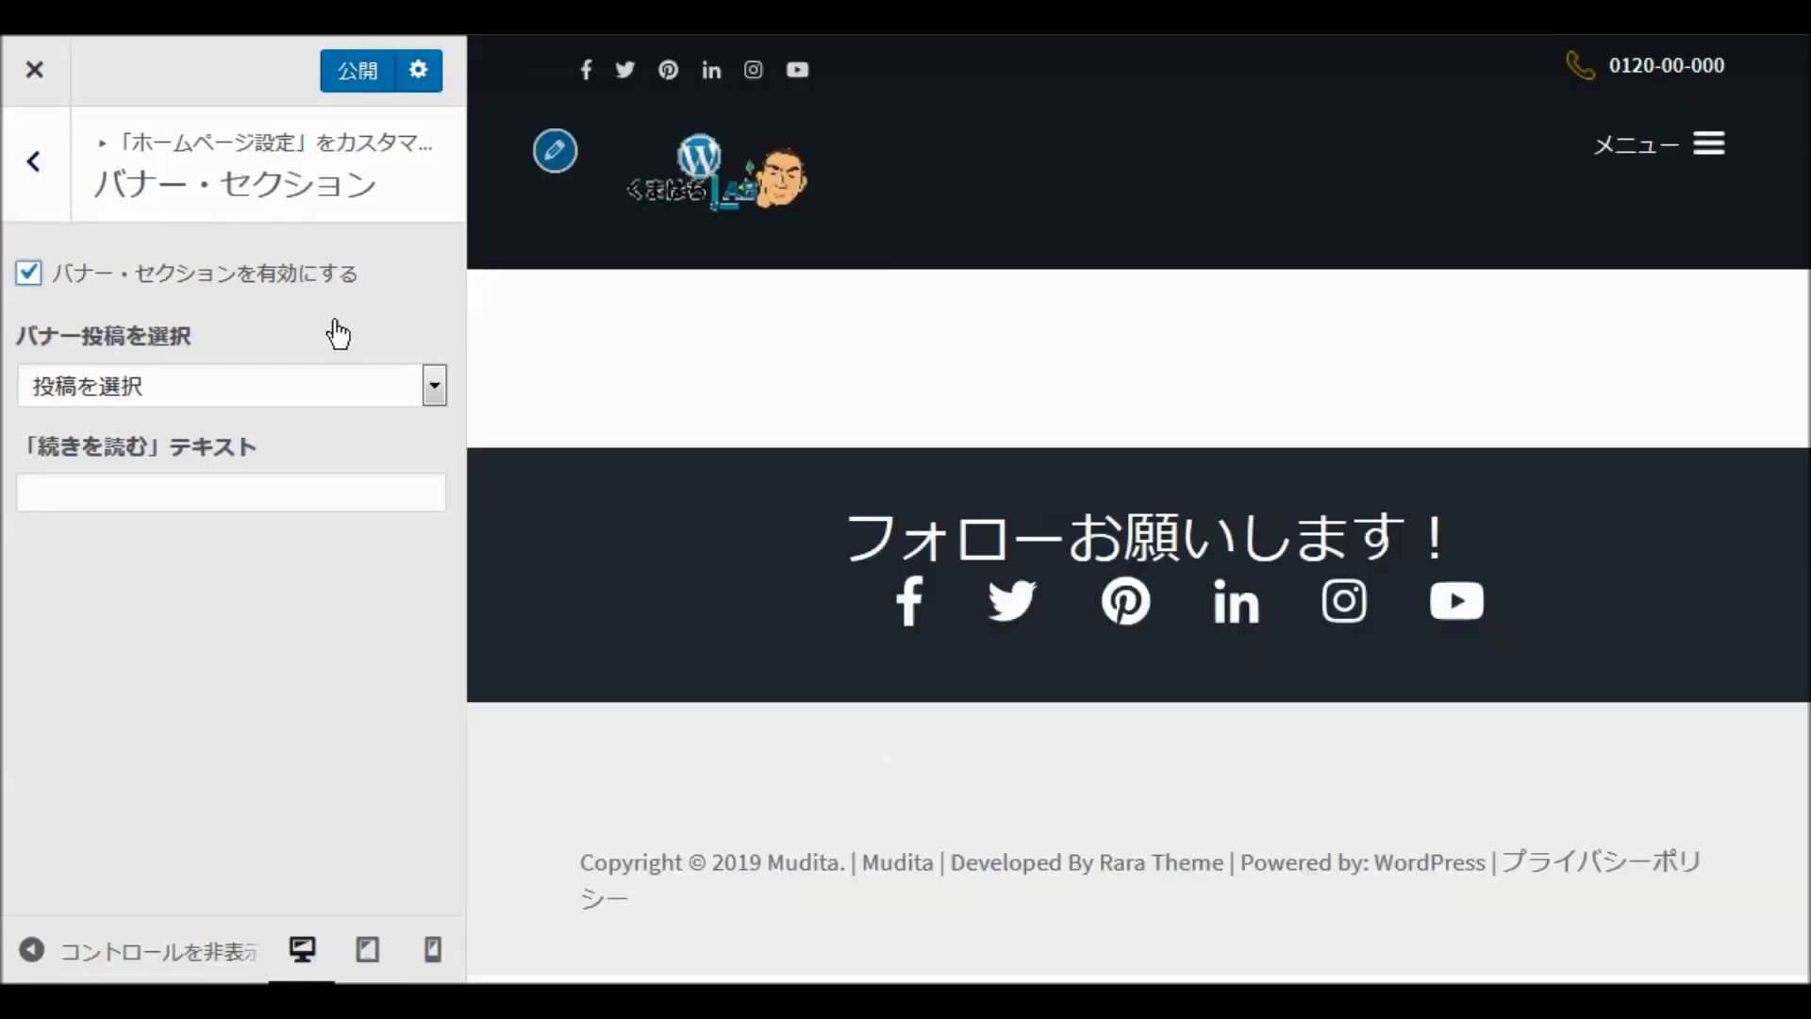
Step: Choose the post VK All in One Expansion Unit as the banner post
{"action": "left_click", "coordinate": [434, 385]}
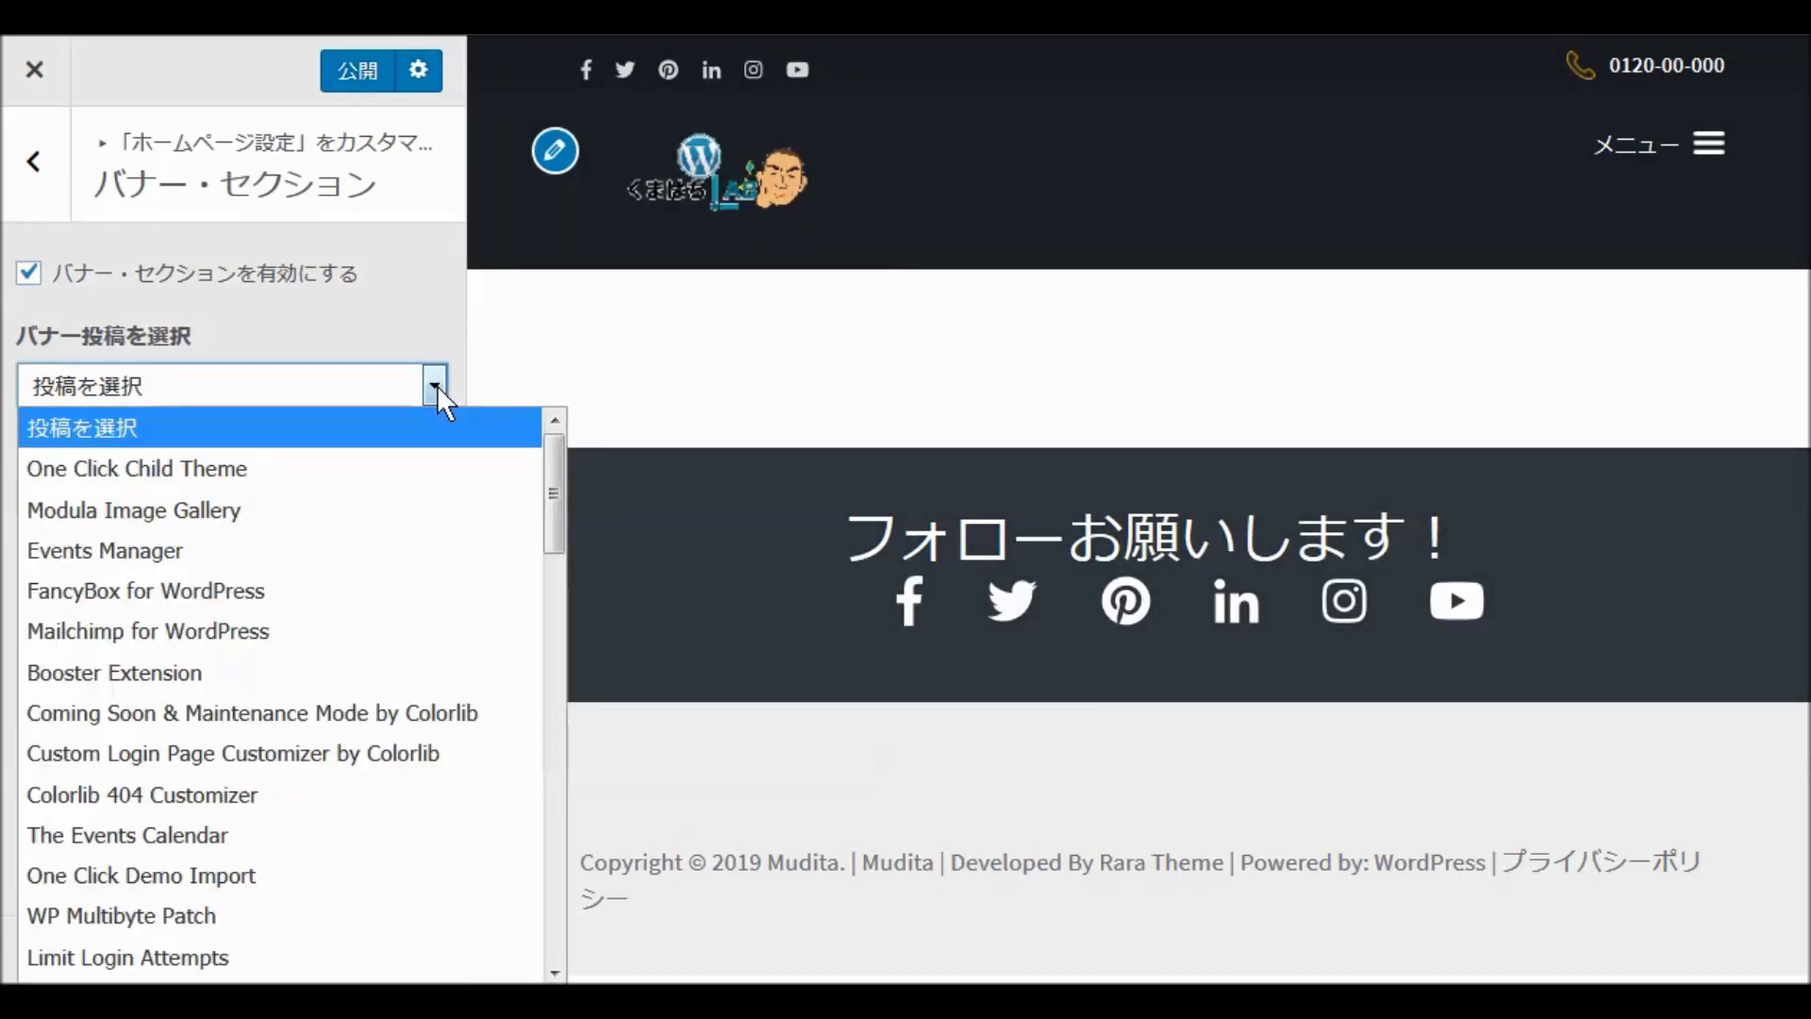
{"action": "scroll", "coordinate": [324, 509], "scroll_direction": "down", "scroll_amount": 7}
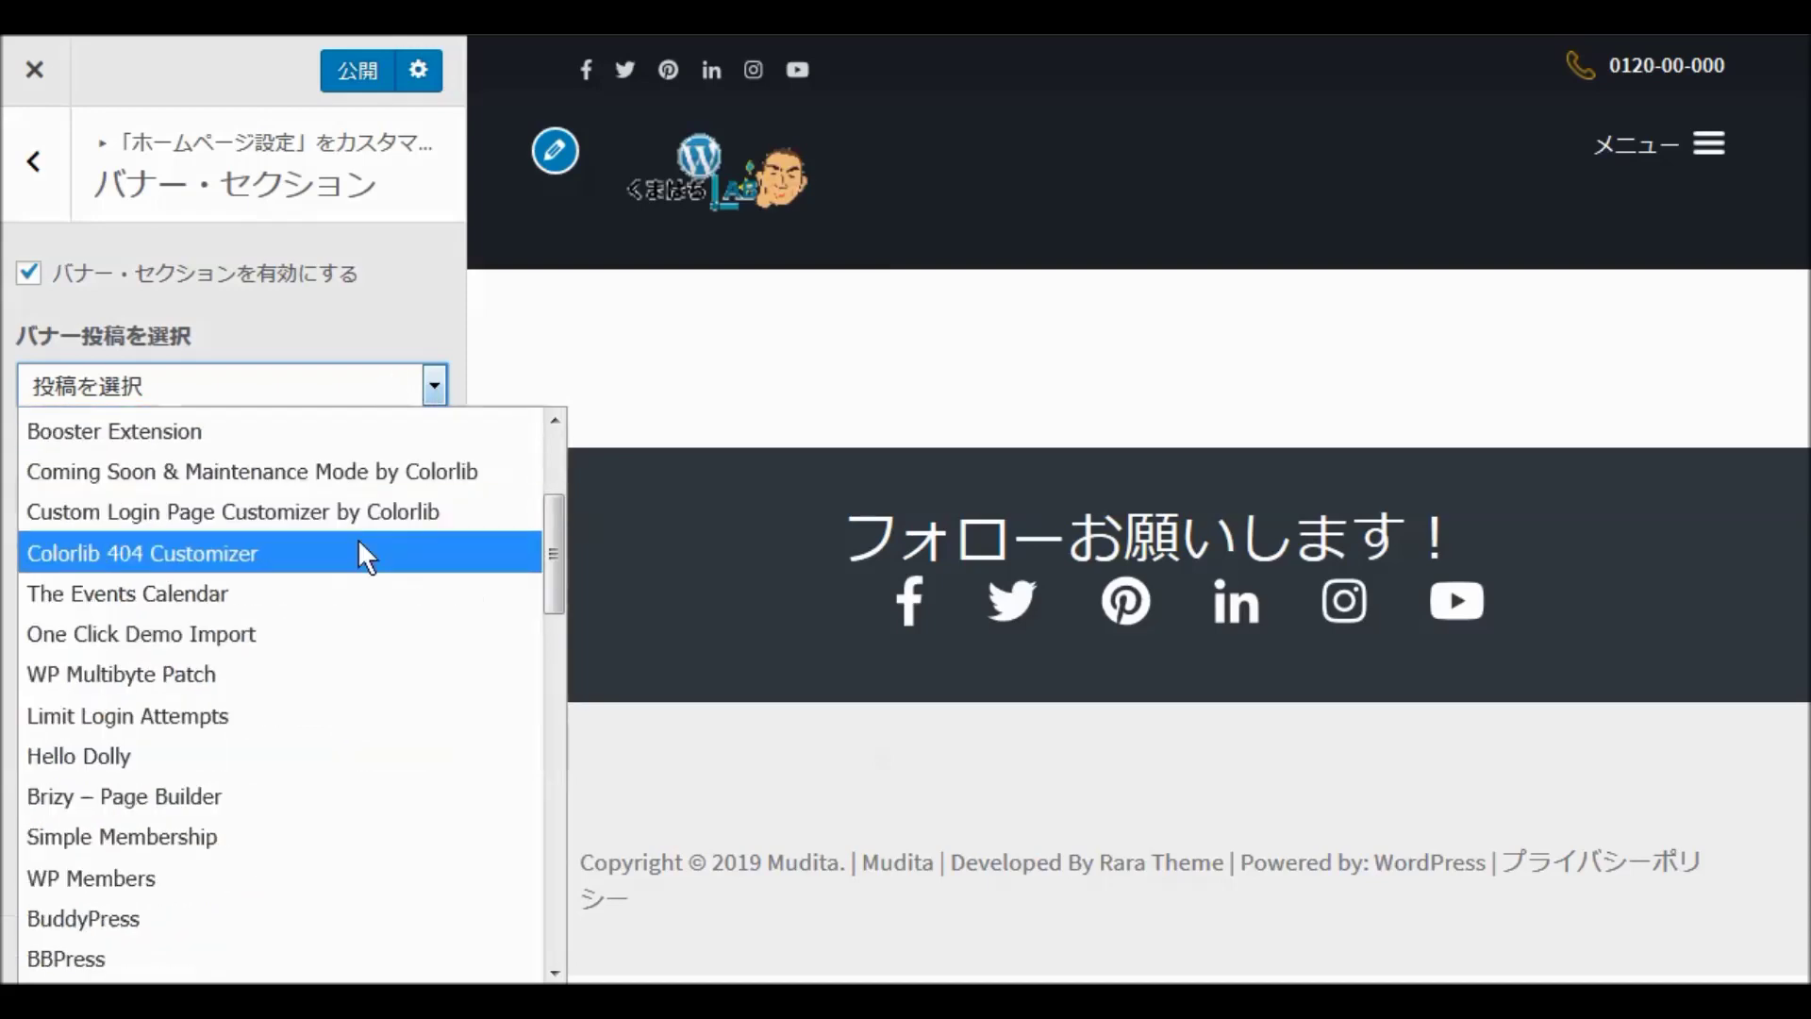
{"action": "scroll", "coordinate": [321, 570], "scroll_direction": "down", "scroll_amount": 6}
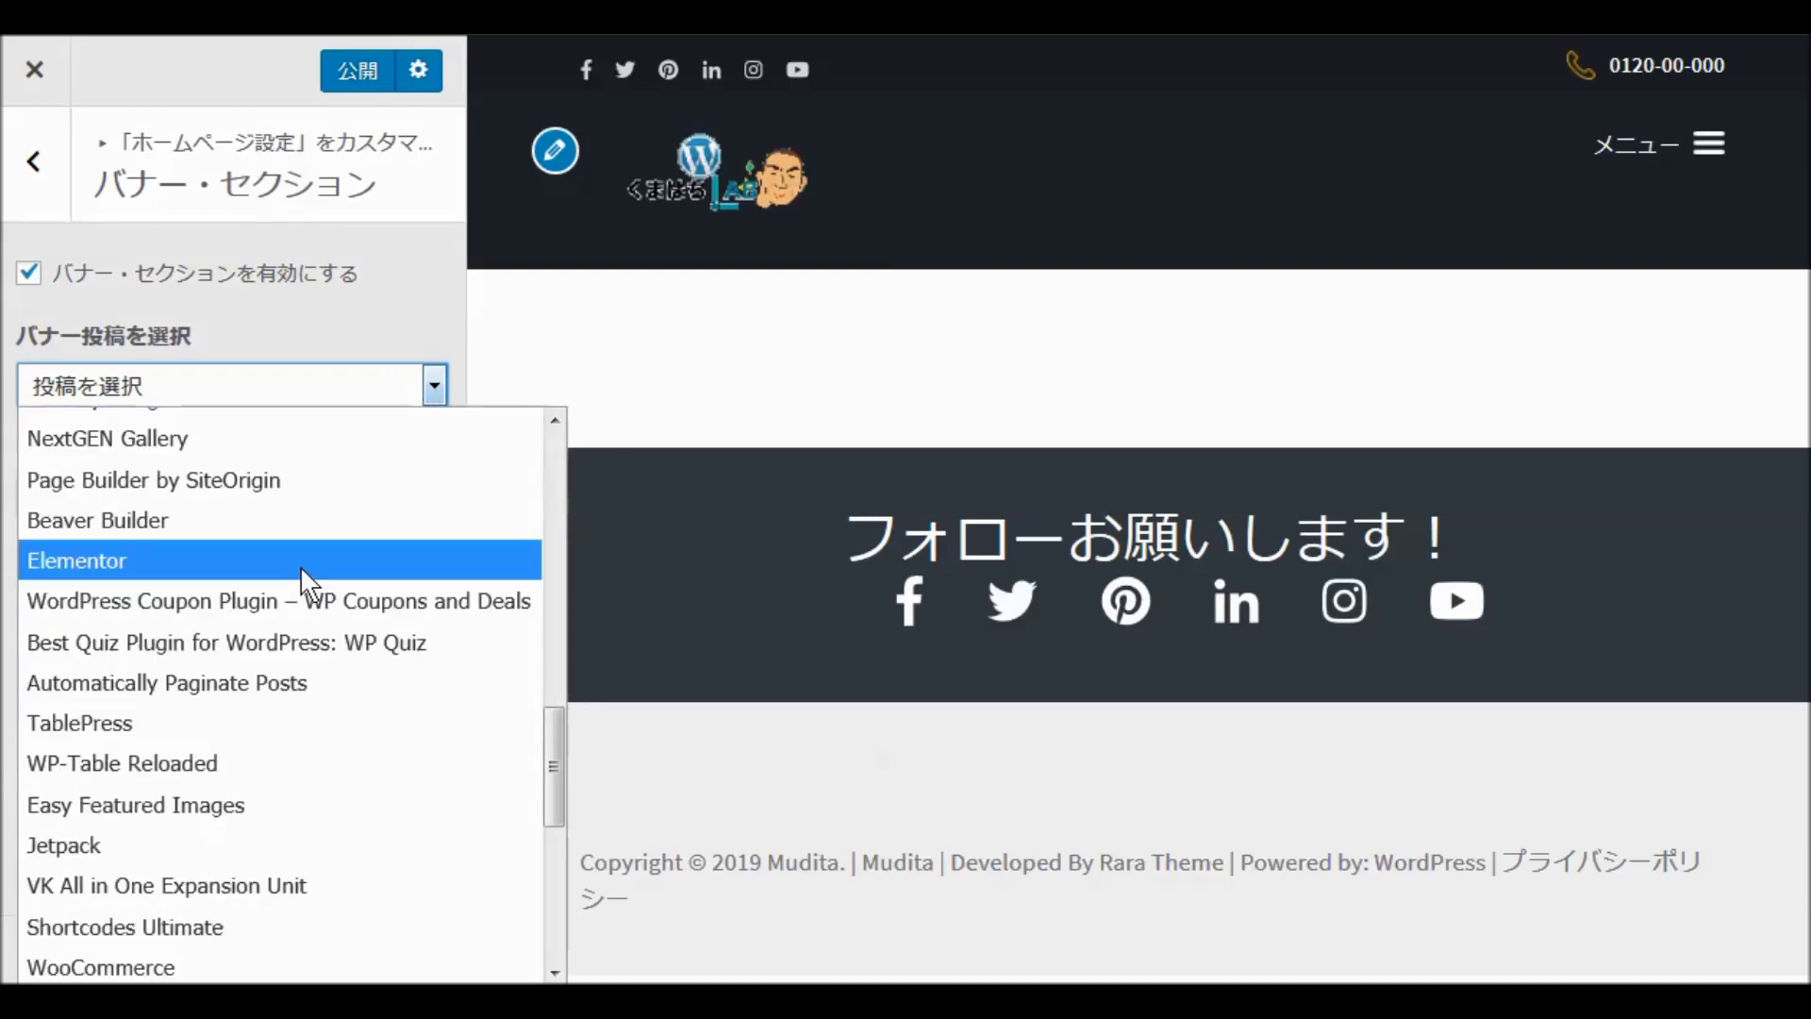
{"action": "scroll", "coordinate": [273, 596], "scroll_direction": "down", "scroll_amount": 1}
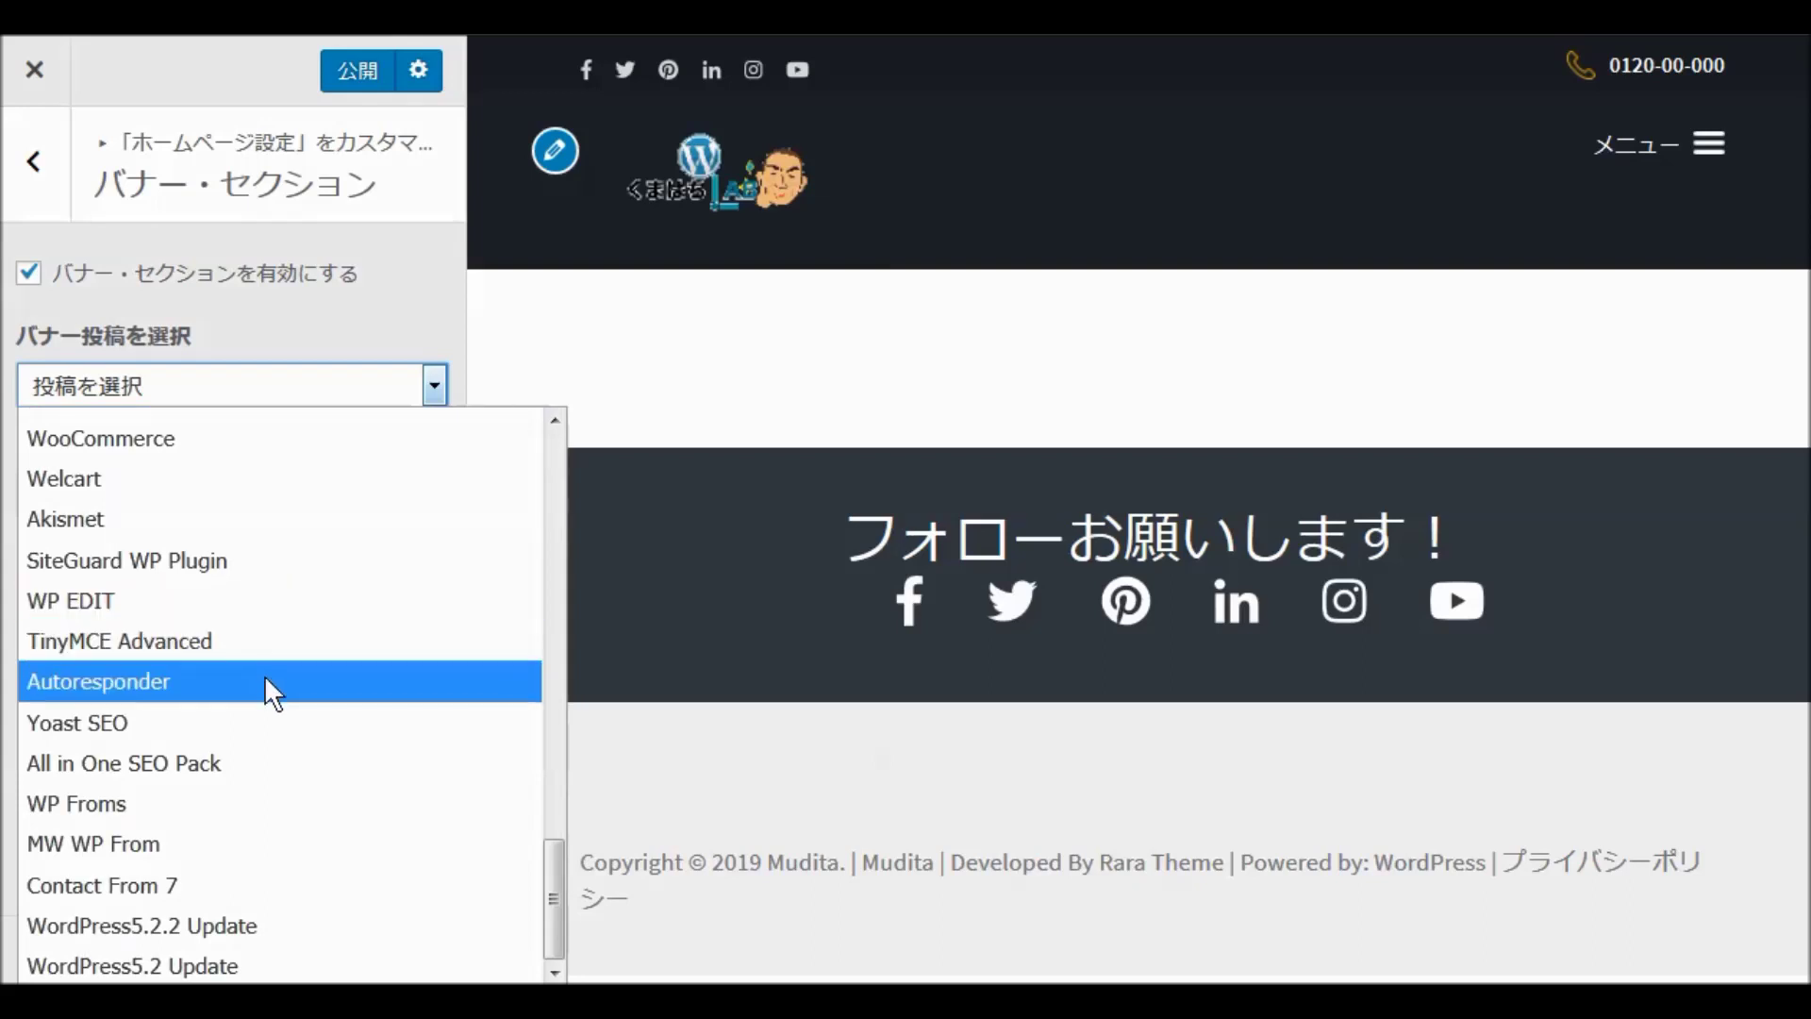
{"action": "scroll", "coordinate": [241, 700], "scroll_direction": "up", "scroll_amount": 9}
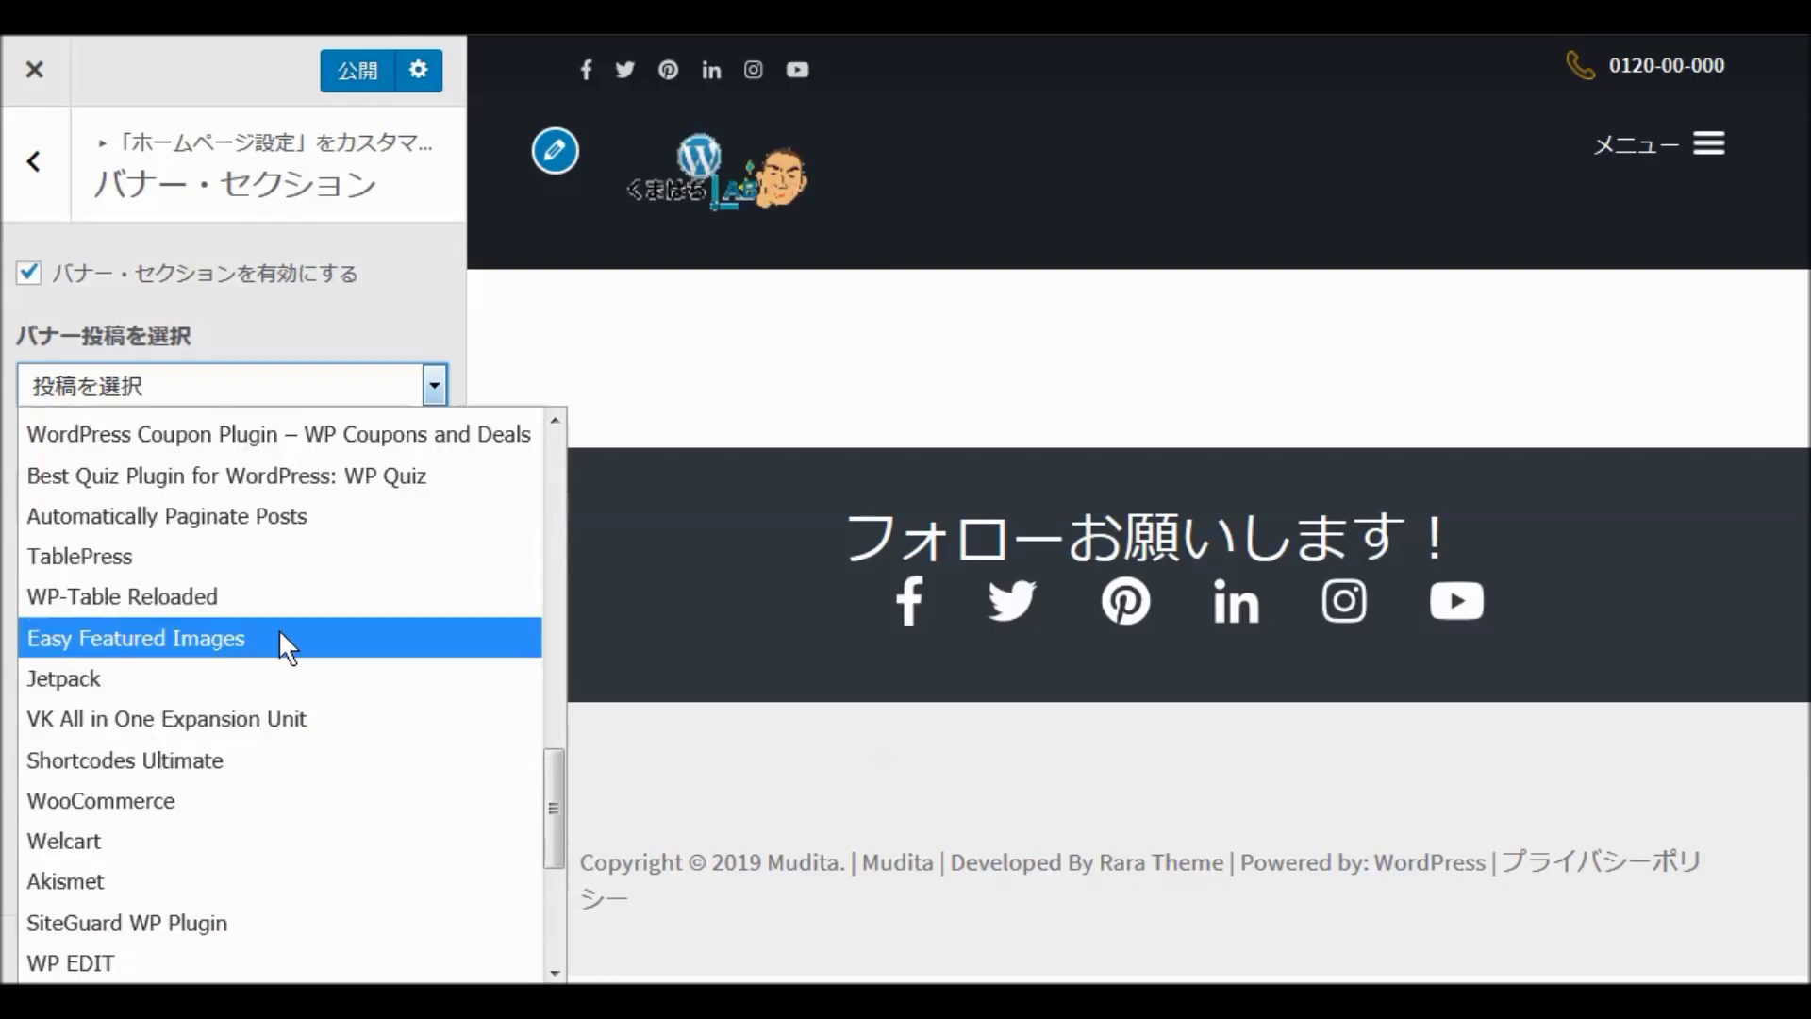
{"action": "scroll", "coordinate": [286, 628], "scroll_direction": "up", "scroll_amount": 1}
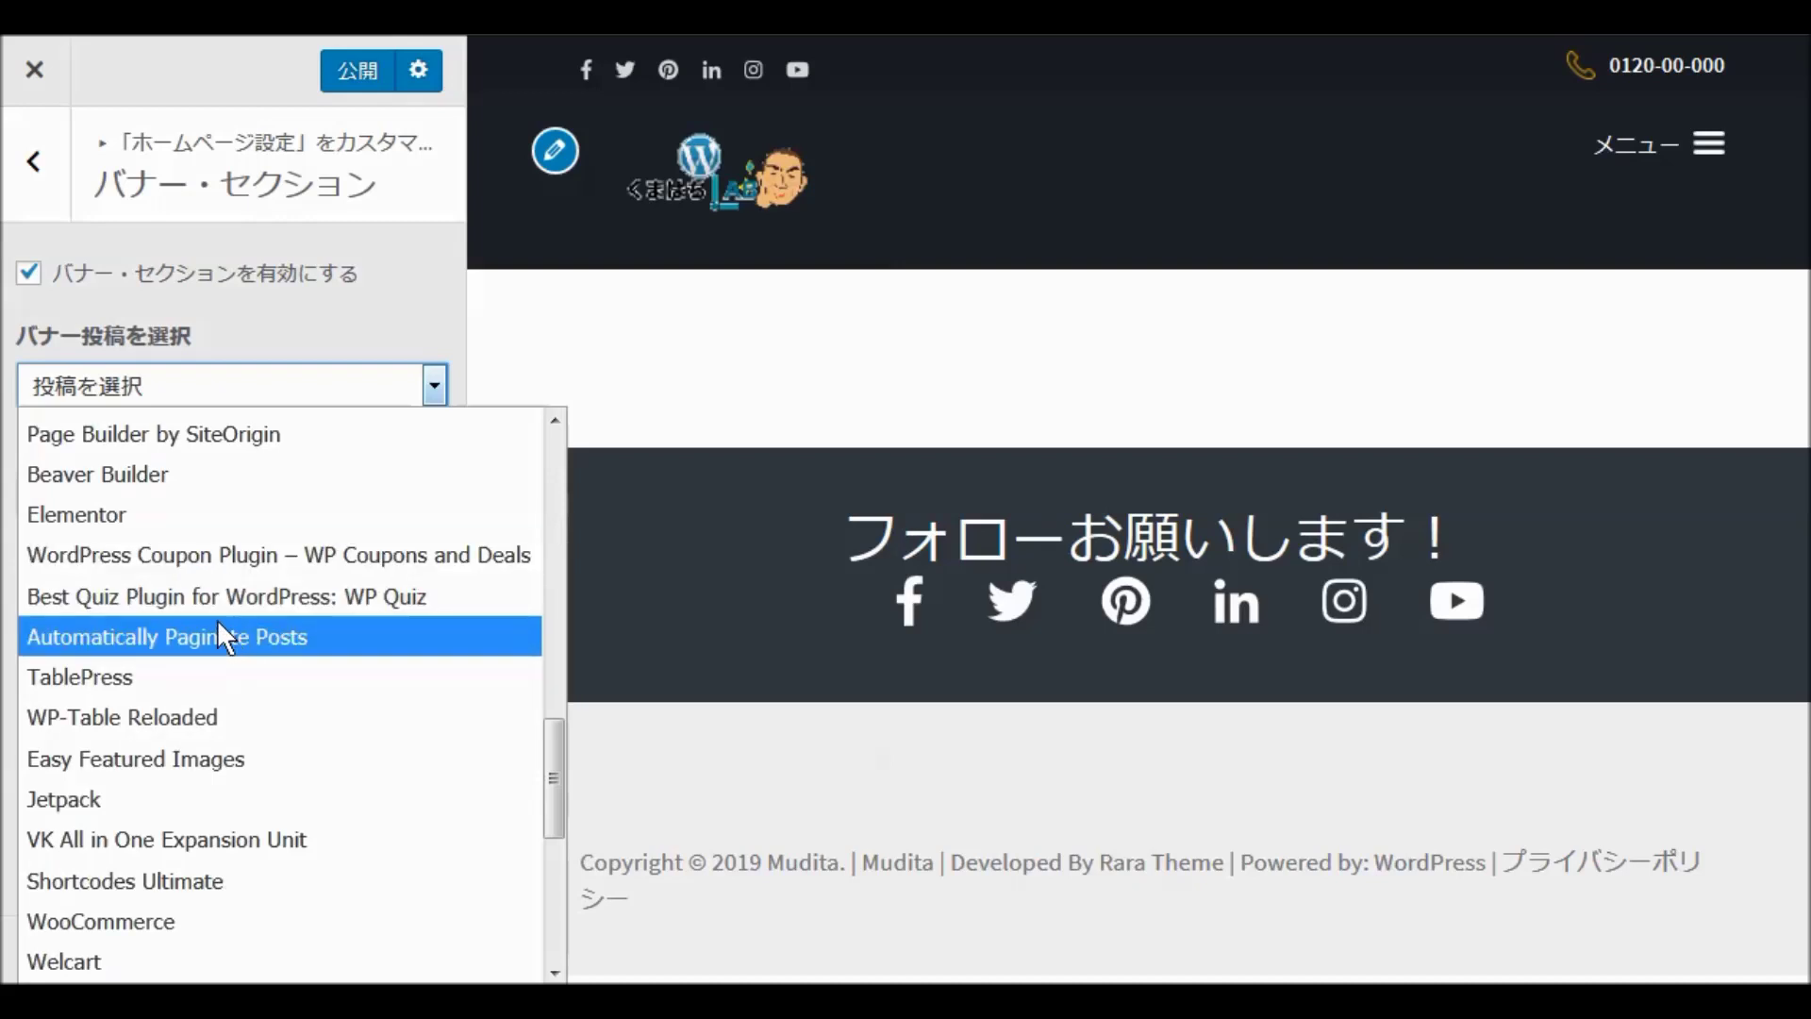
{"action": "scroll", "coordinate": [217, 619], "scroll_direction": "down", "scroll_amount": 1}
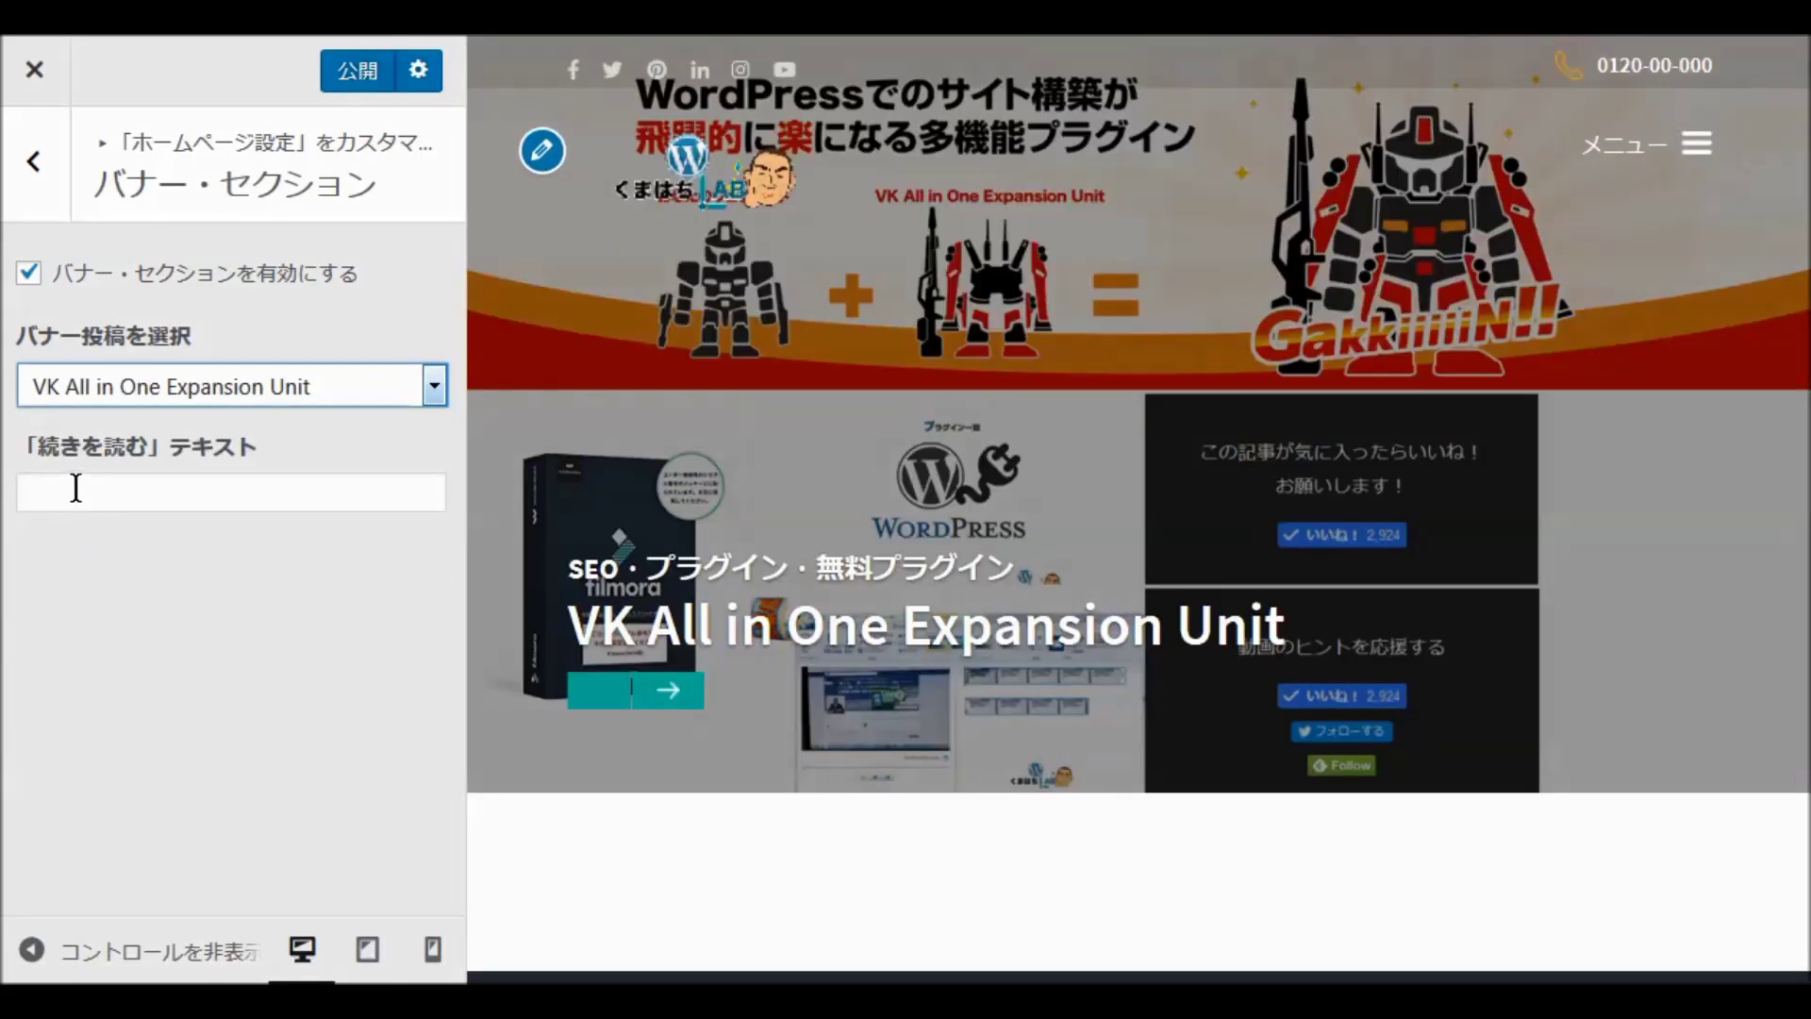
Step: Set the banner's read-more text (「続きを読む」テキスト) to 続きを読む and return to the homepage settings list
{"action": "left_click", "coordinate": [76, 487]}
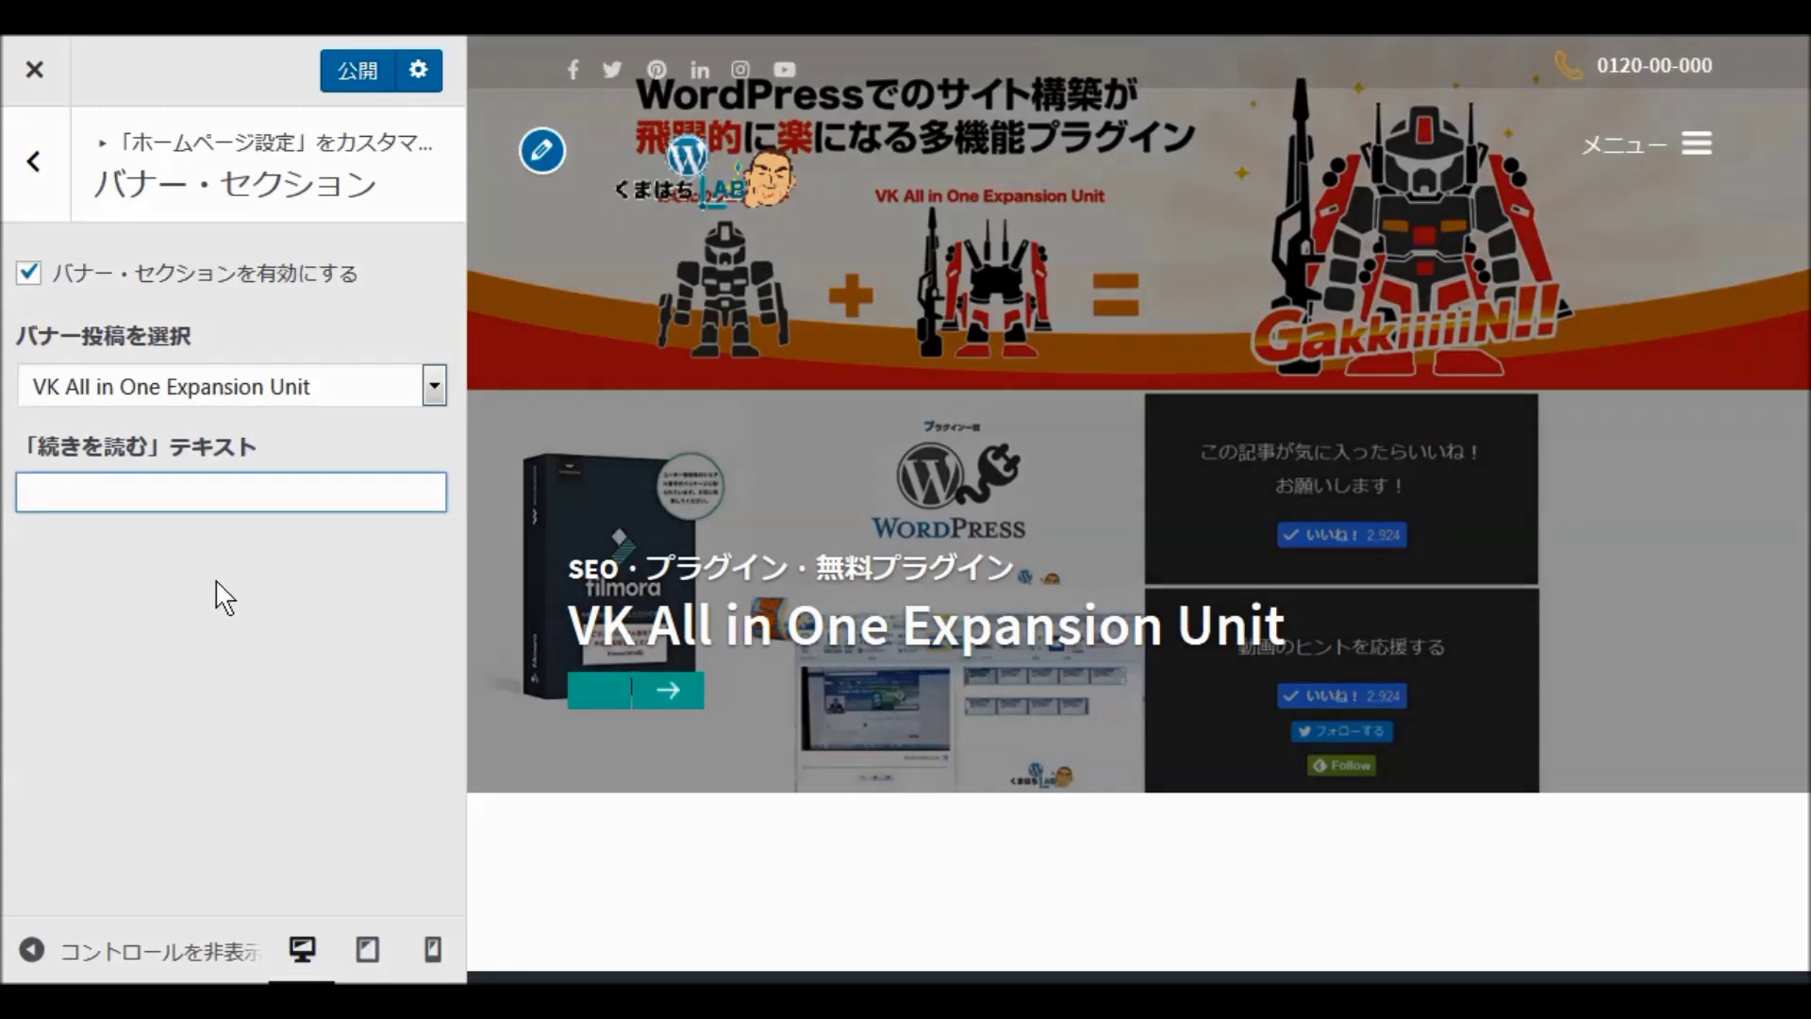
{"action": "type", "text": "つづき"}
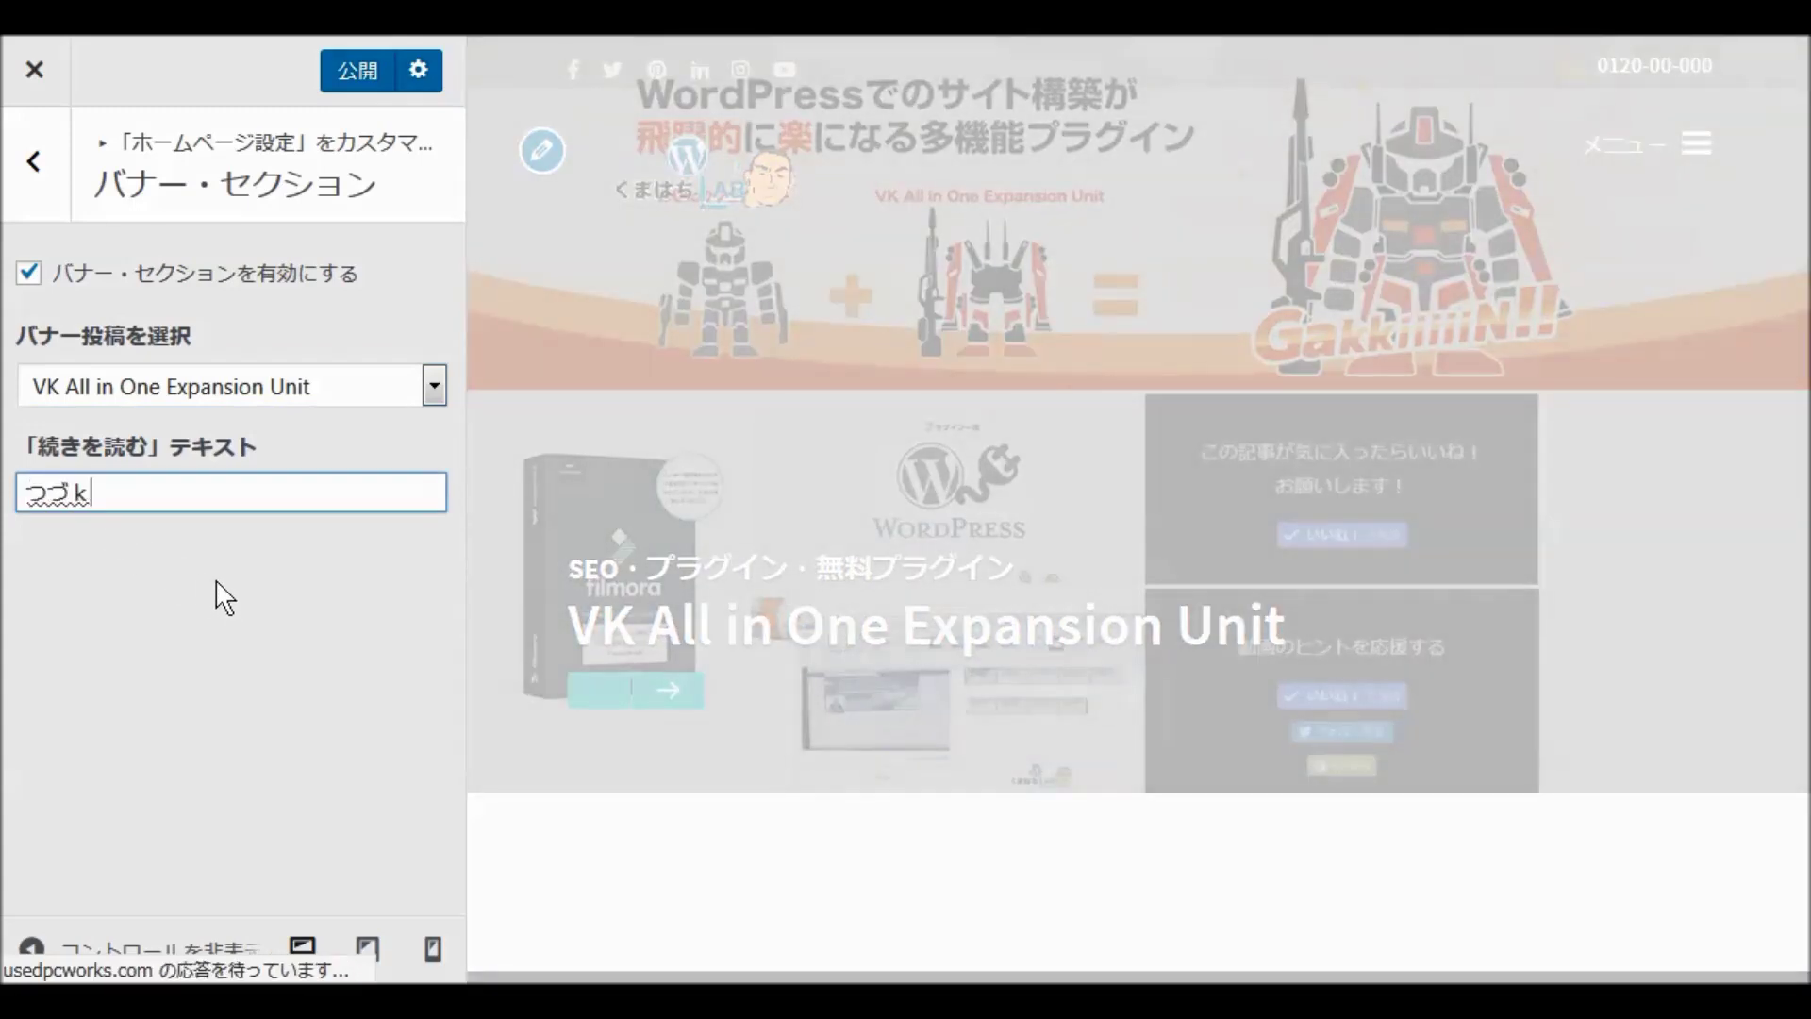
{"action": "type", "text": "を"}
{"action": "key", "text": "space"}
{"action": "type", "text": "よ"}
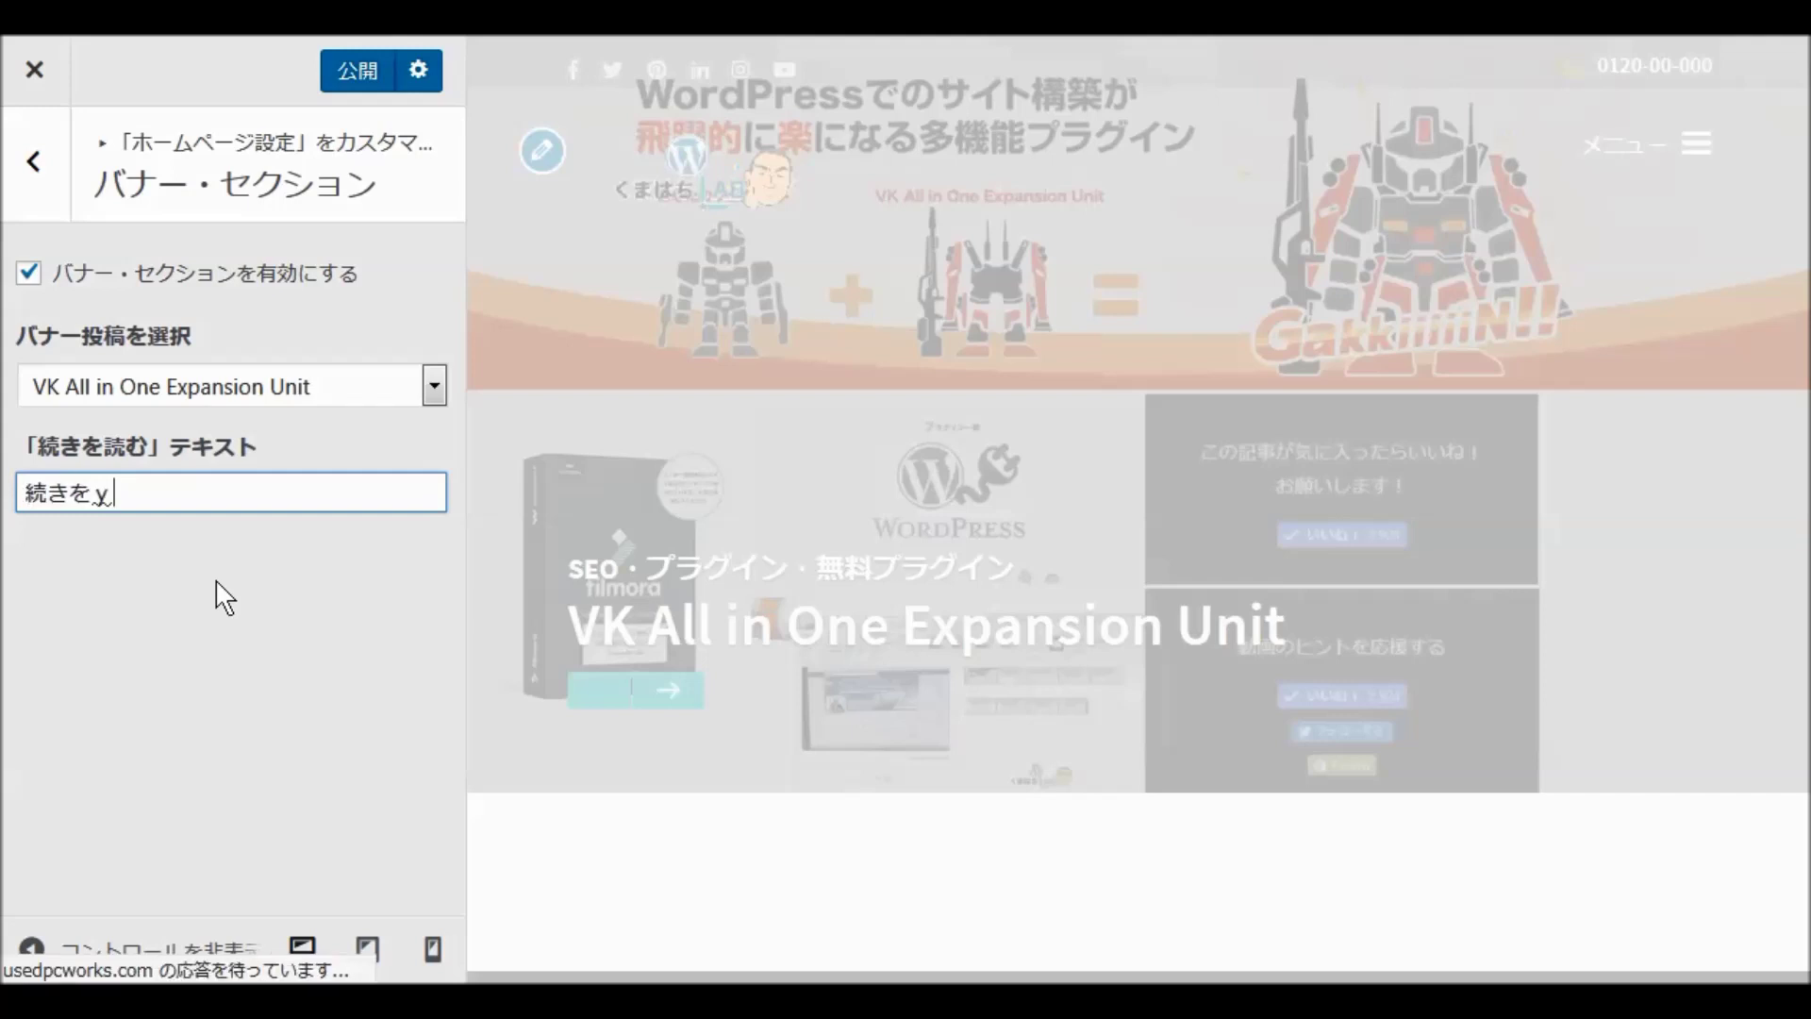
{"action": "type", "text": "む"}
{"action": "key", "text": "space"}
{"action": "key", "text": "Return"}
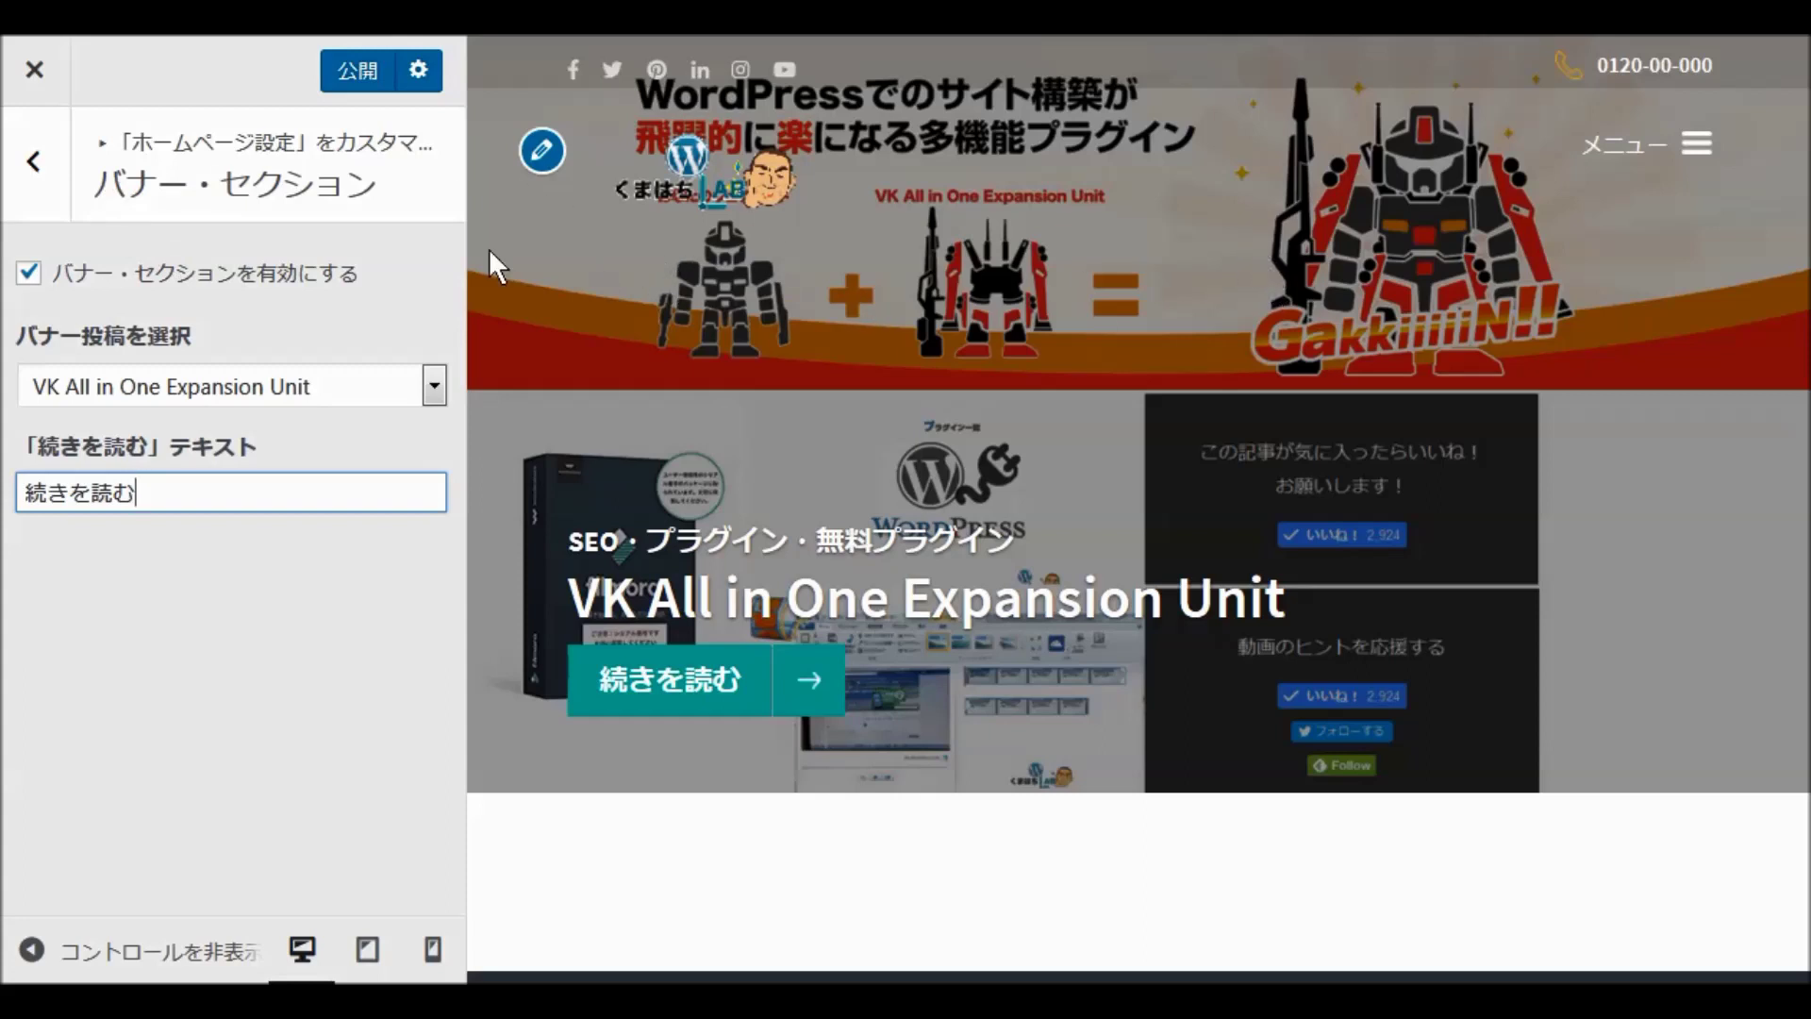
{"action": "left_click", "coordinate": [26, 161]}
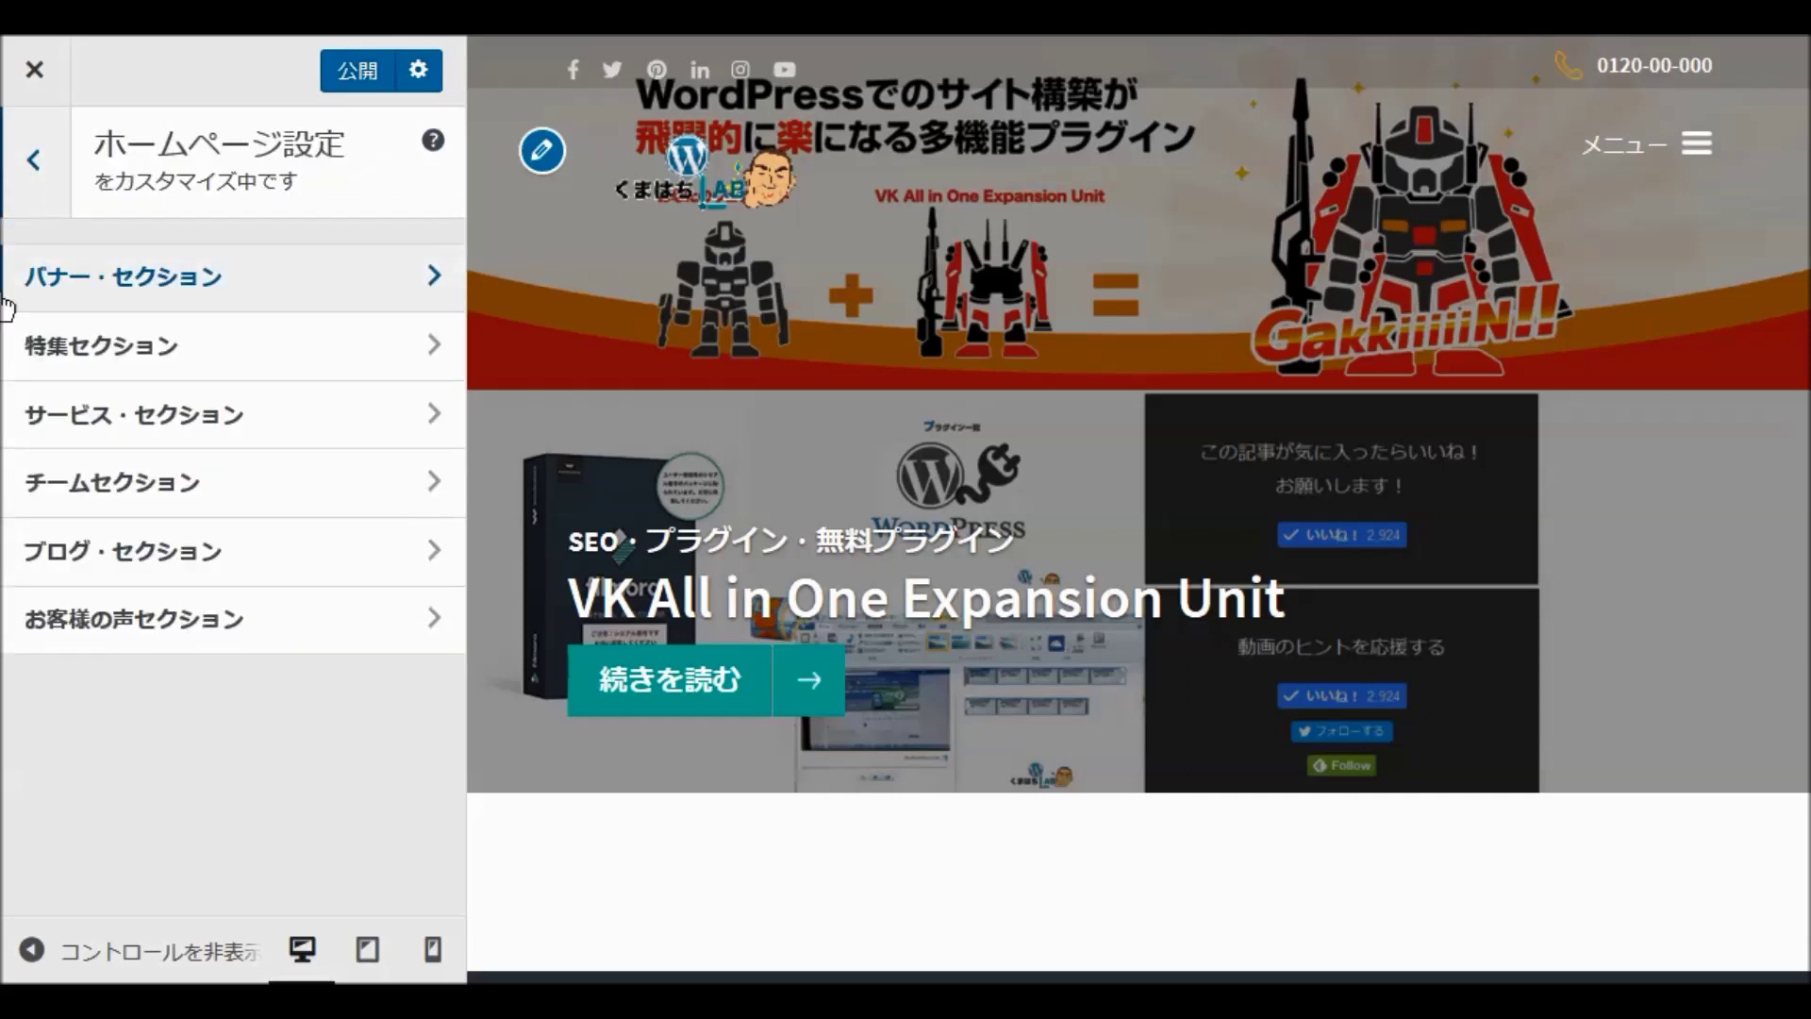
Step: Enable the featured section (特集セクション) in the homepage settings
{"action": "left_click", "coordinate": [102, 349]}
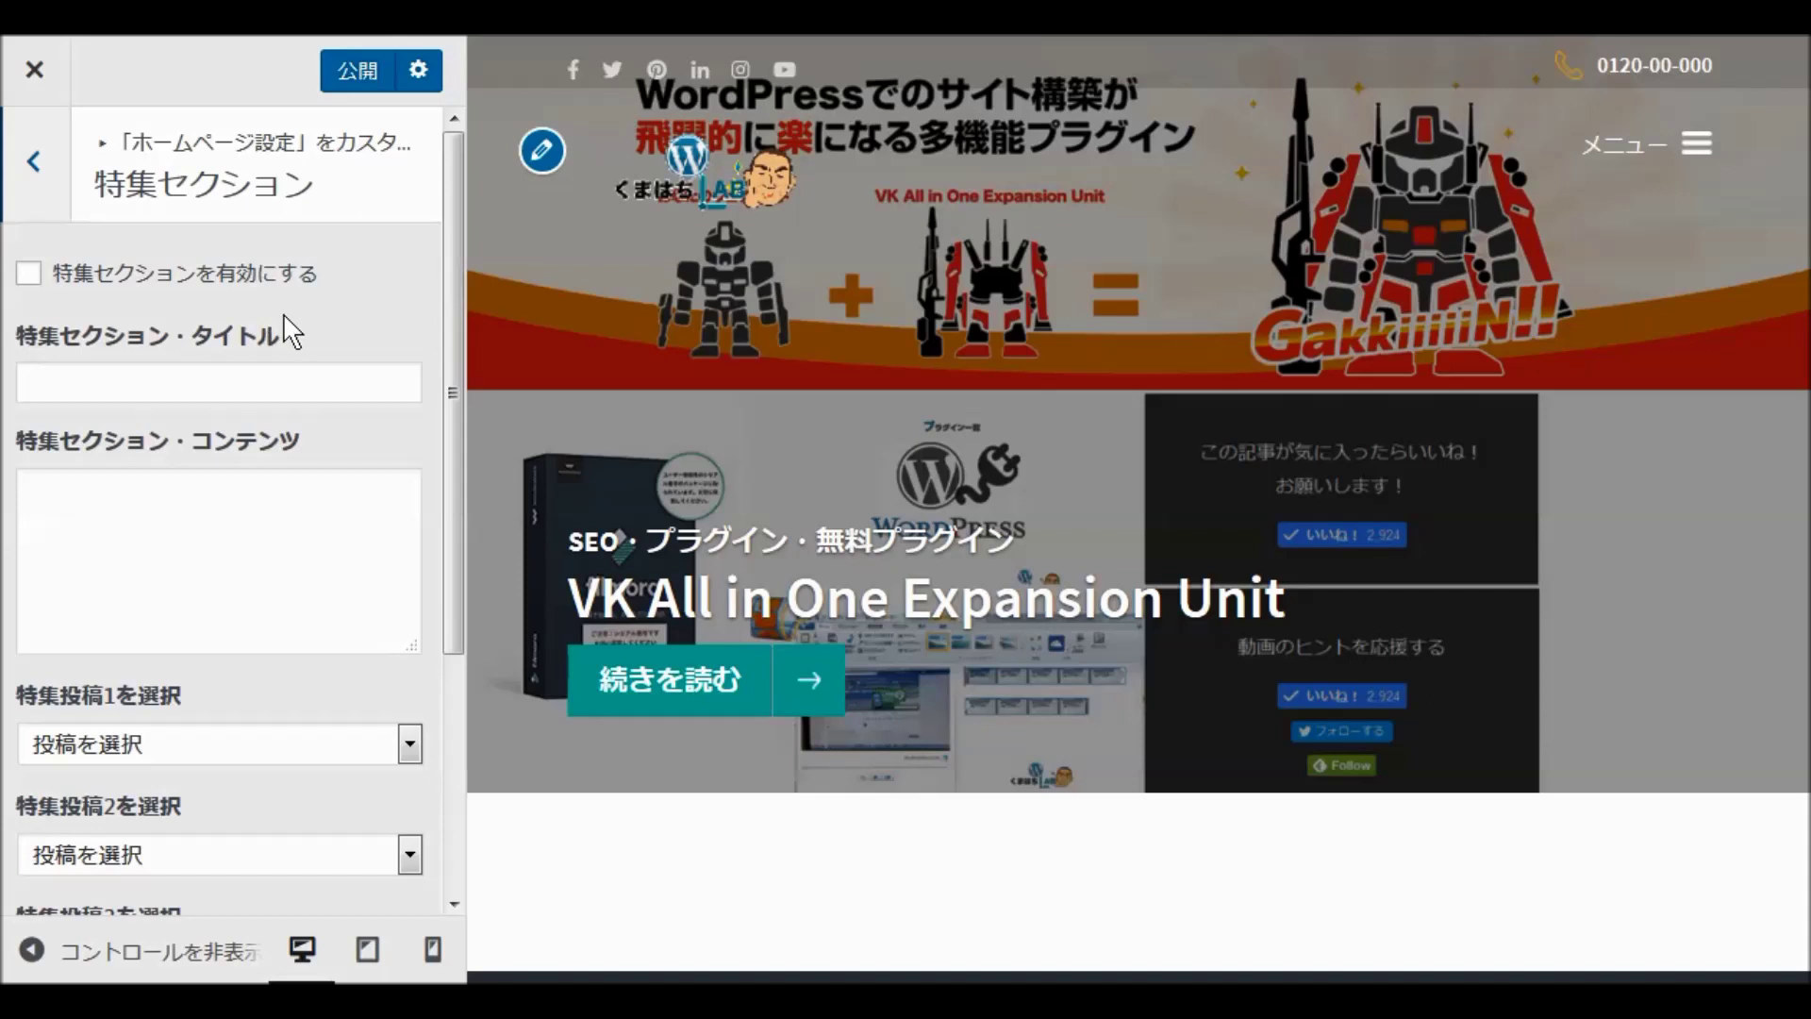
{"action": "scroll", "coordinate": [273, 386], "scroll_direction": "down", "scroll_amount": 3}
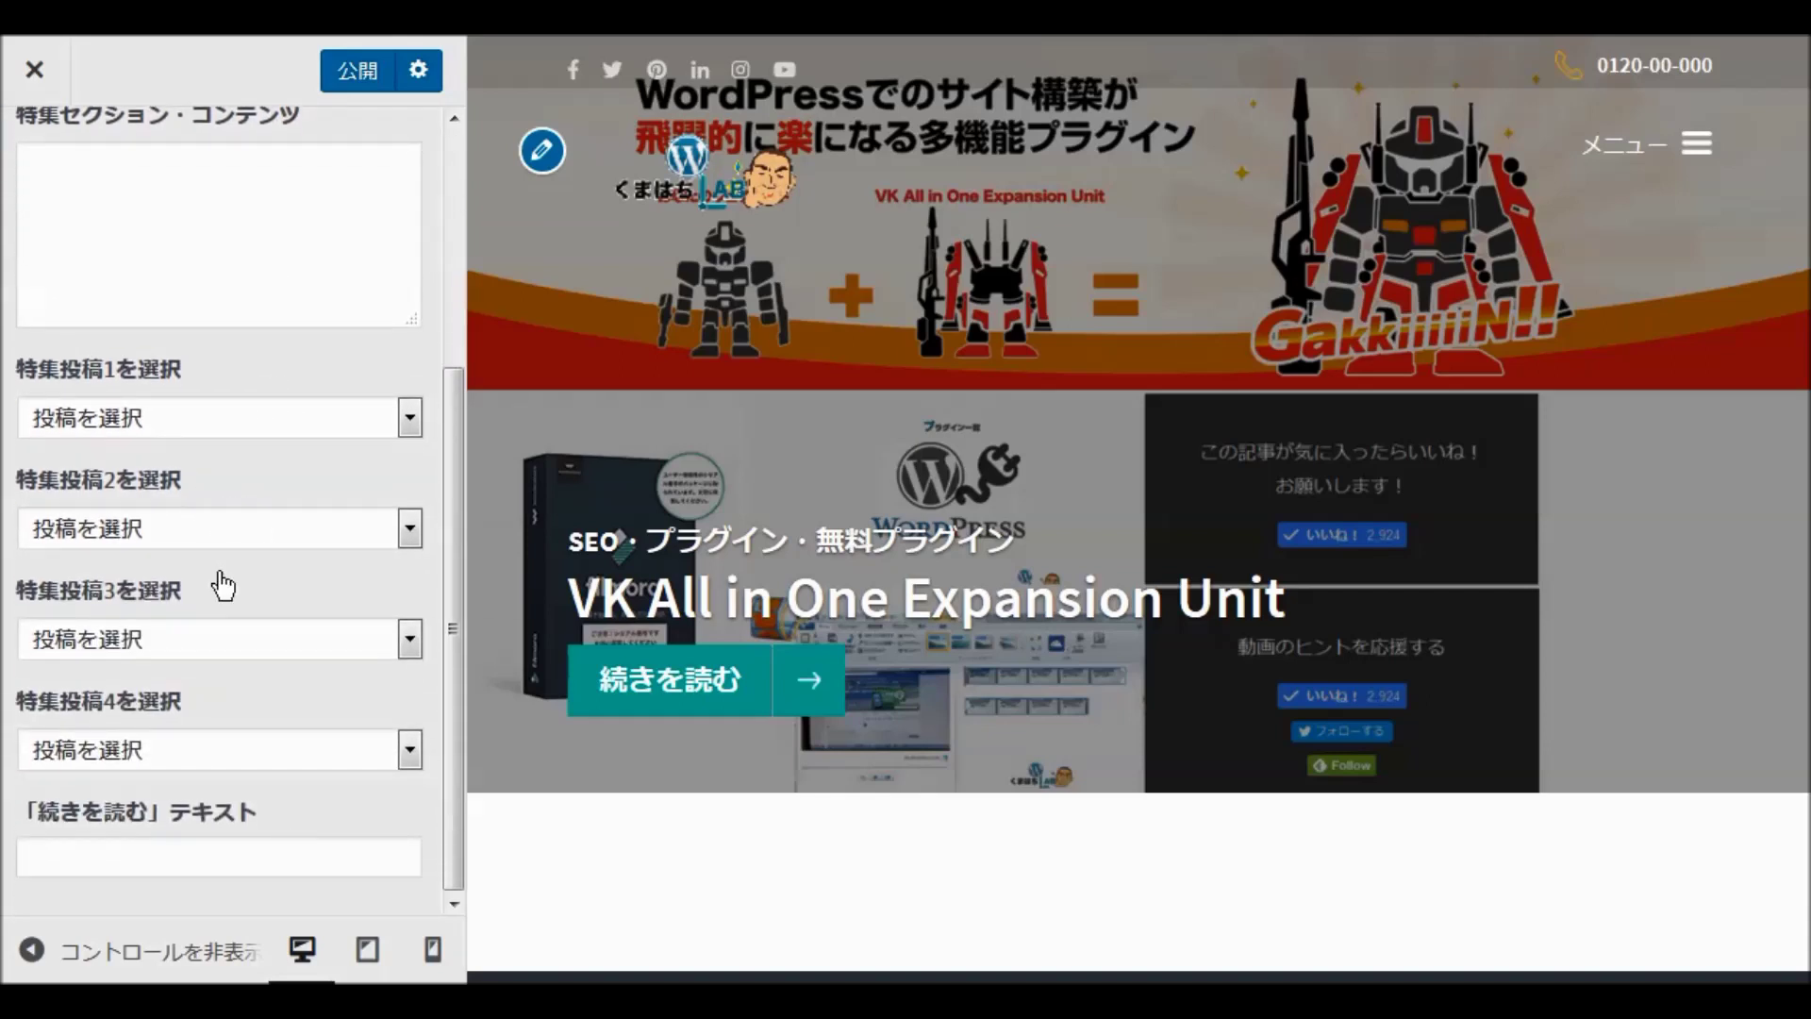
{"action": "scroll", "coordinate": [239, 504], "scroll_direction": "up", "scroll_amount": 3}
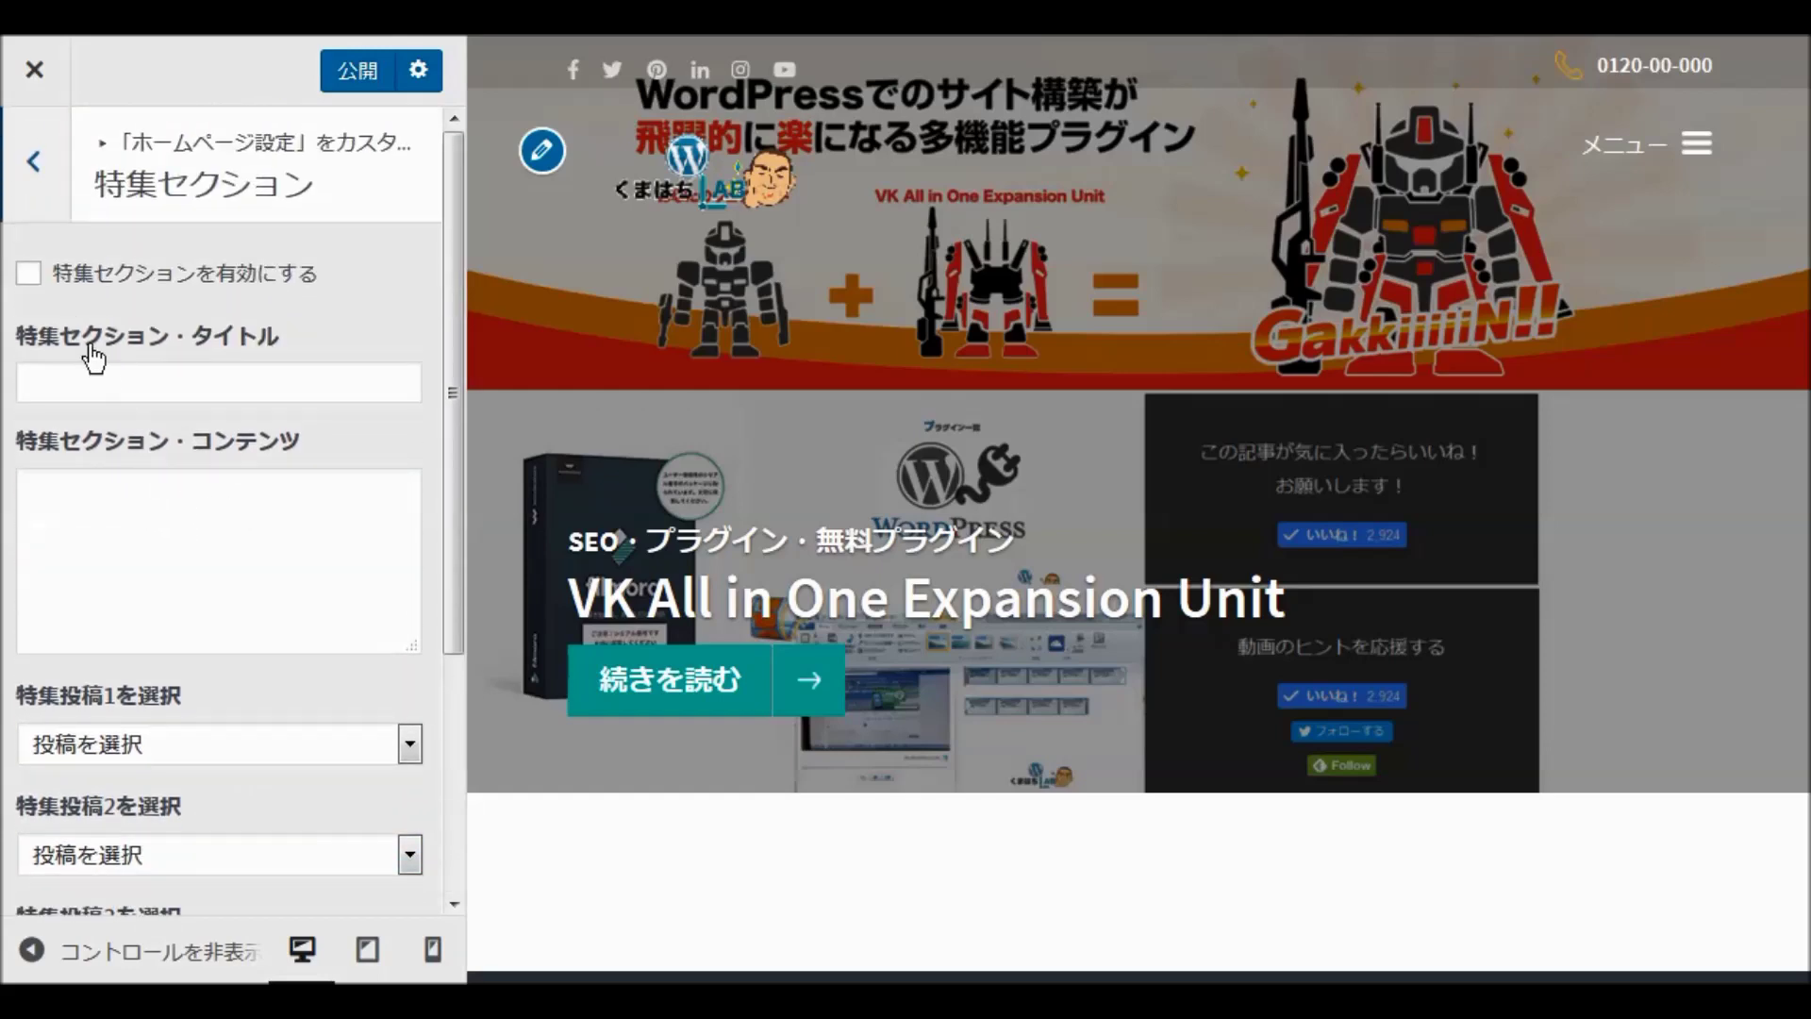
{"action": "left_click", "coordinate": [28, 274]}
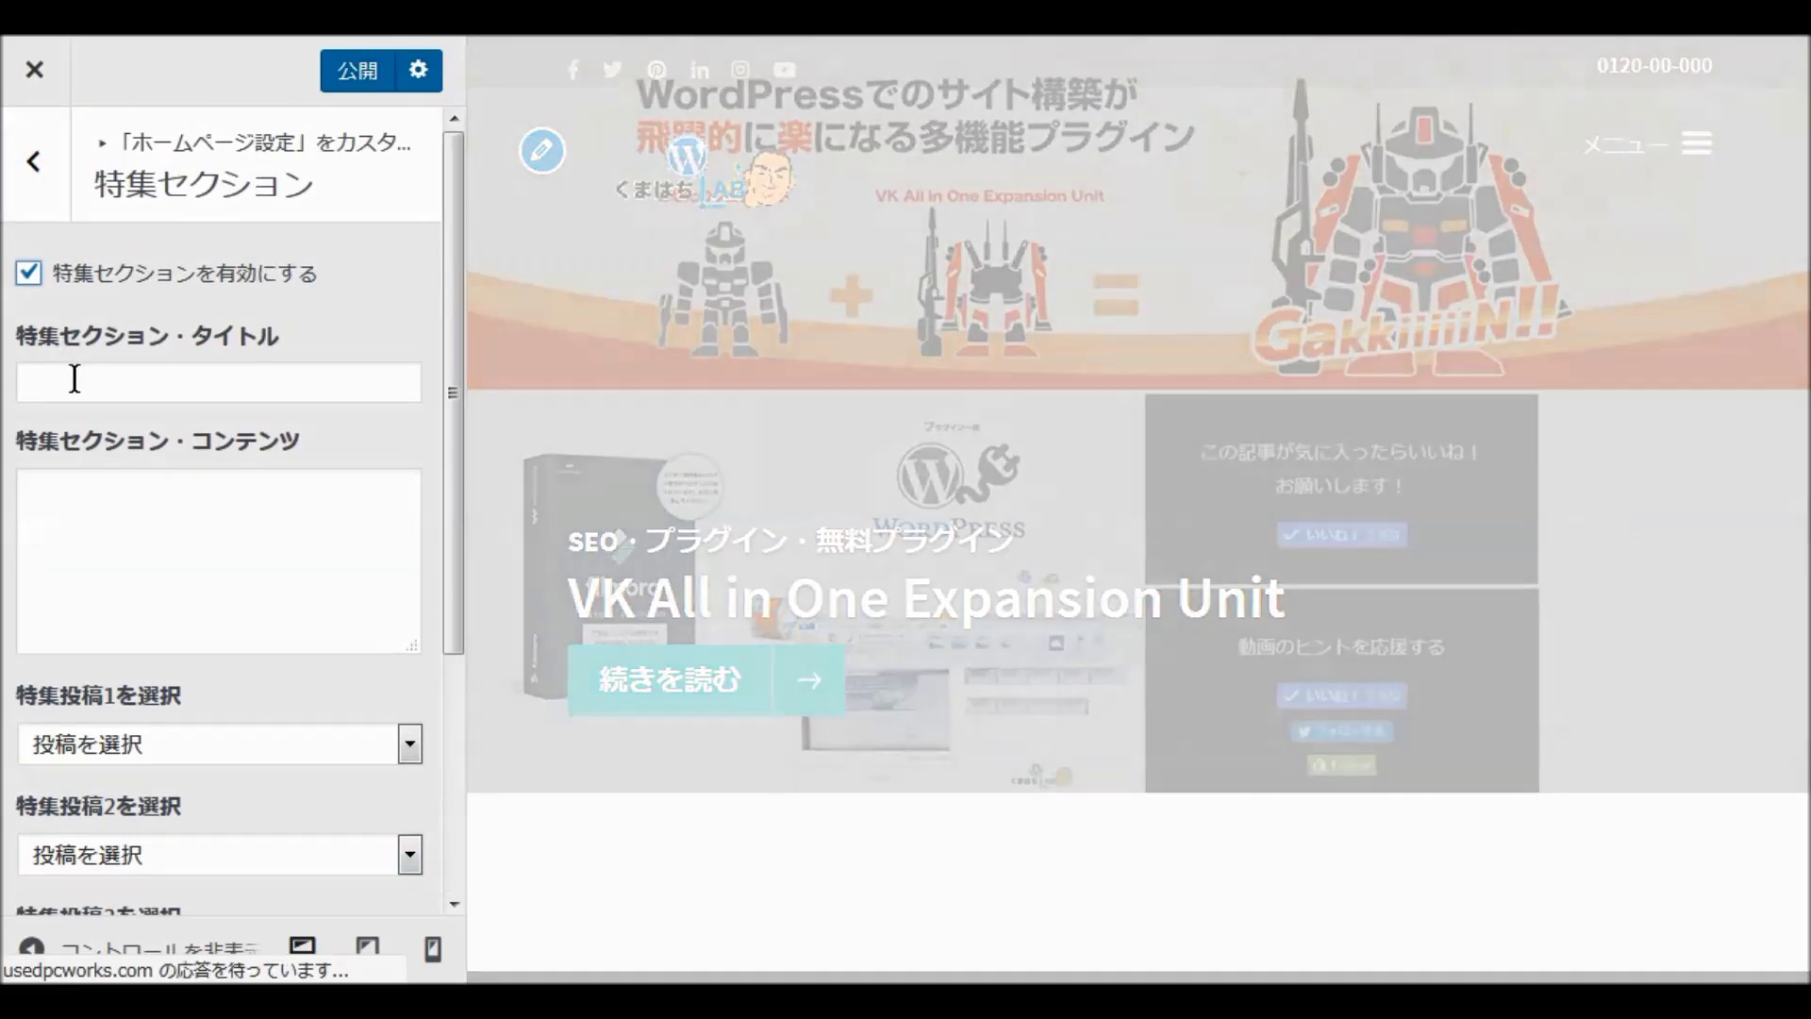
Step: Set the featured section's title (特集セクション・タイトル) to 注目記事
{"action": "left_click", "coordinate": [74, 377]}
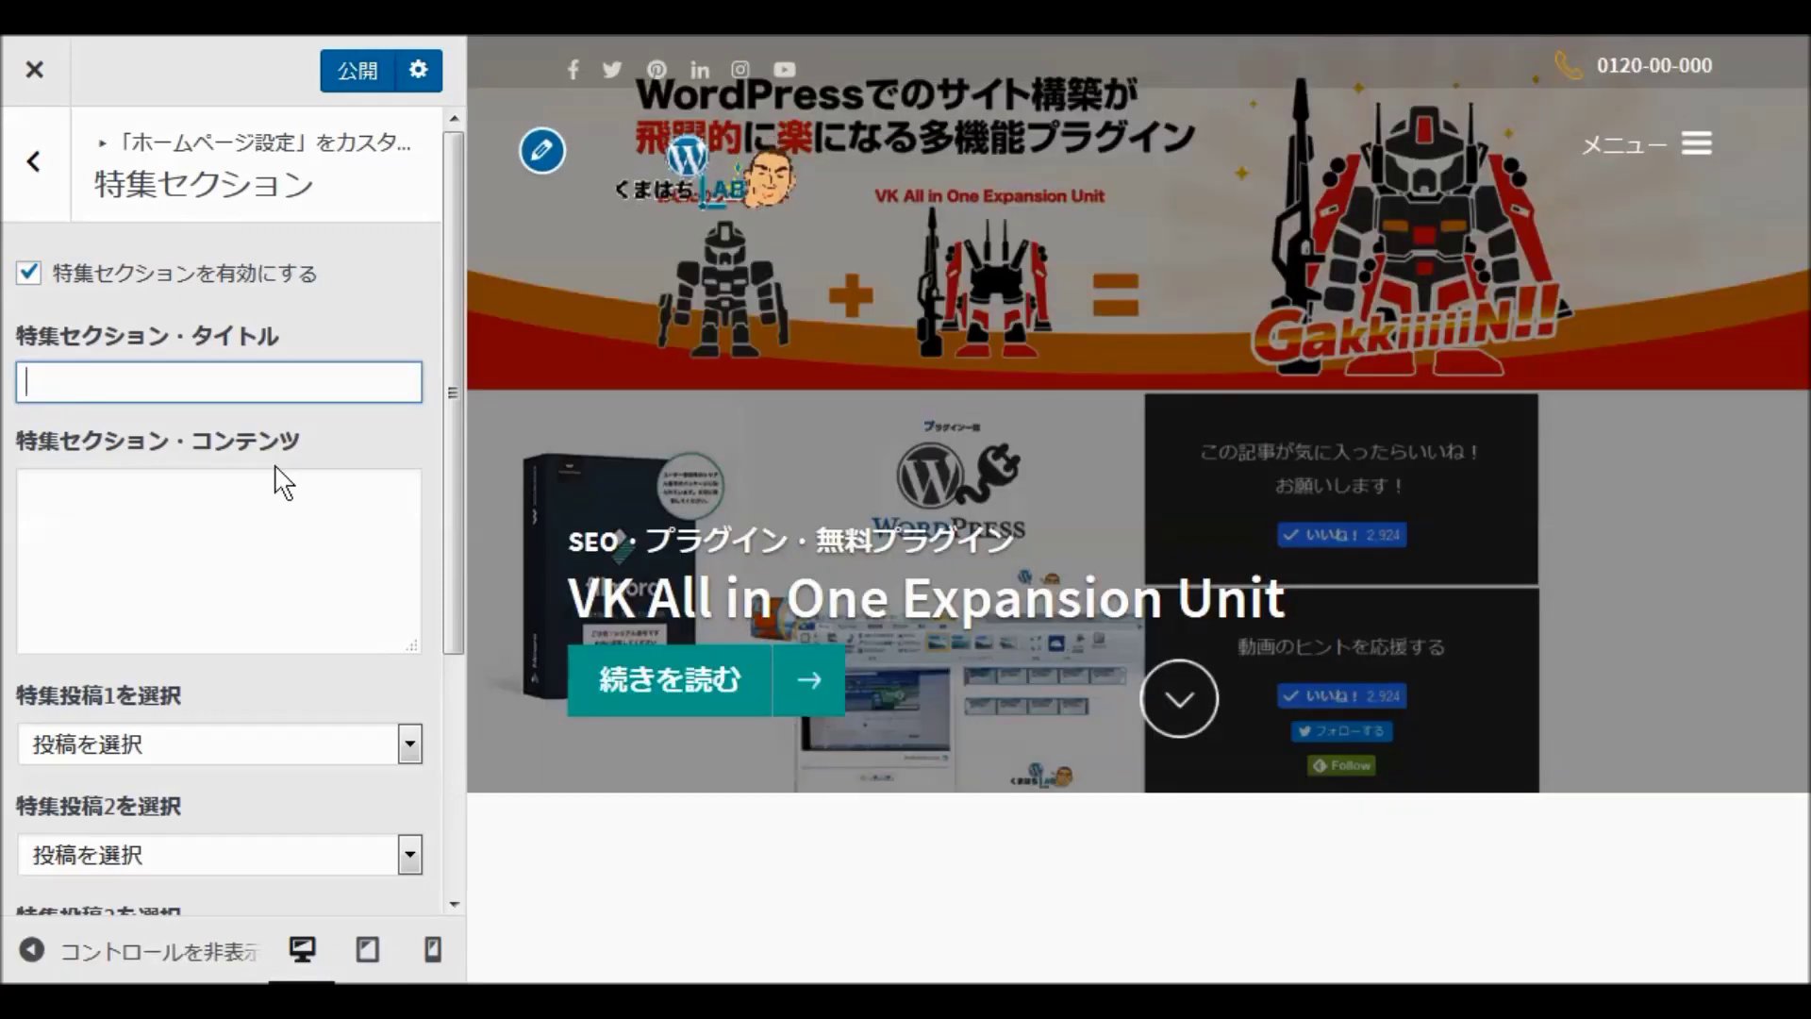
{"action": "type", "text": "chuumok"}
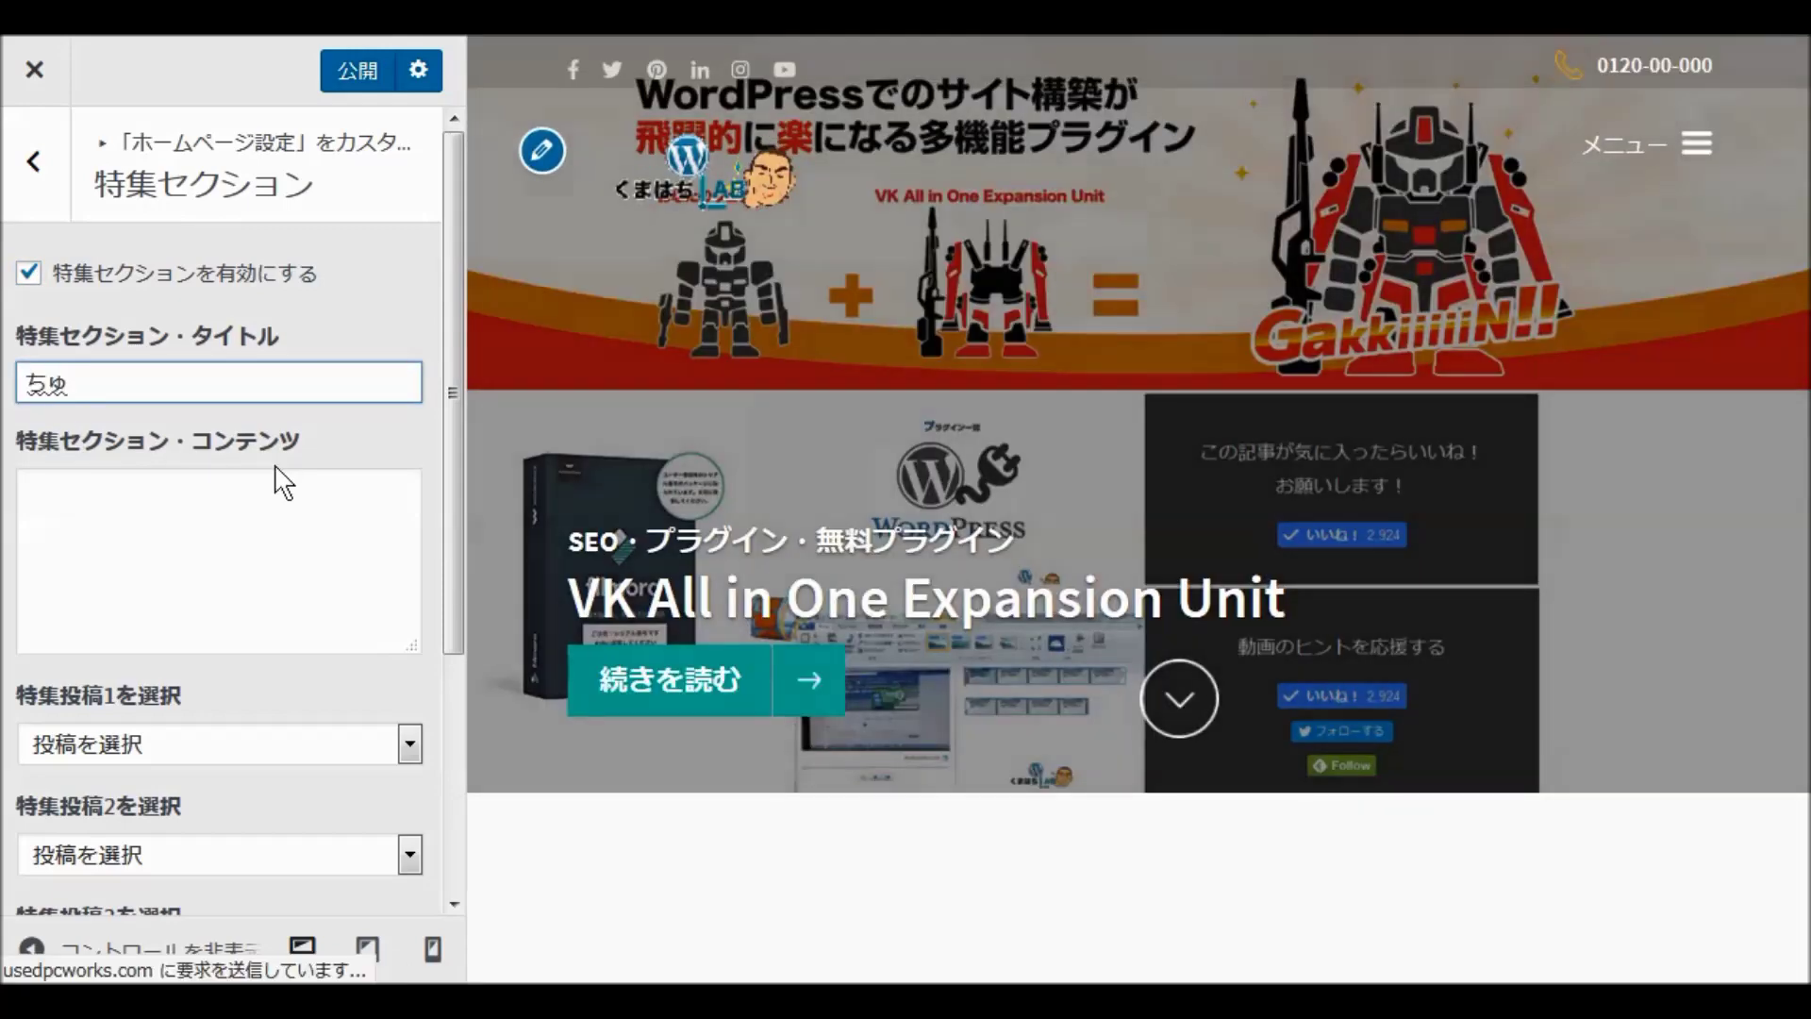
{"action": "type", "text": "u"}
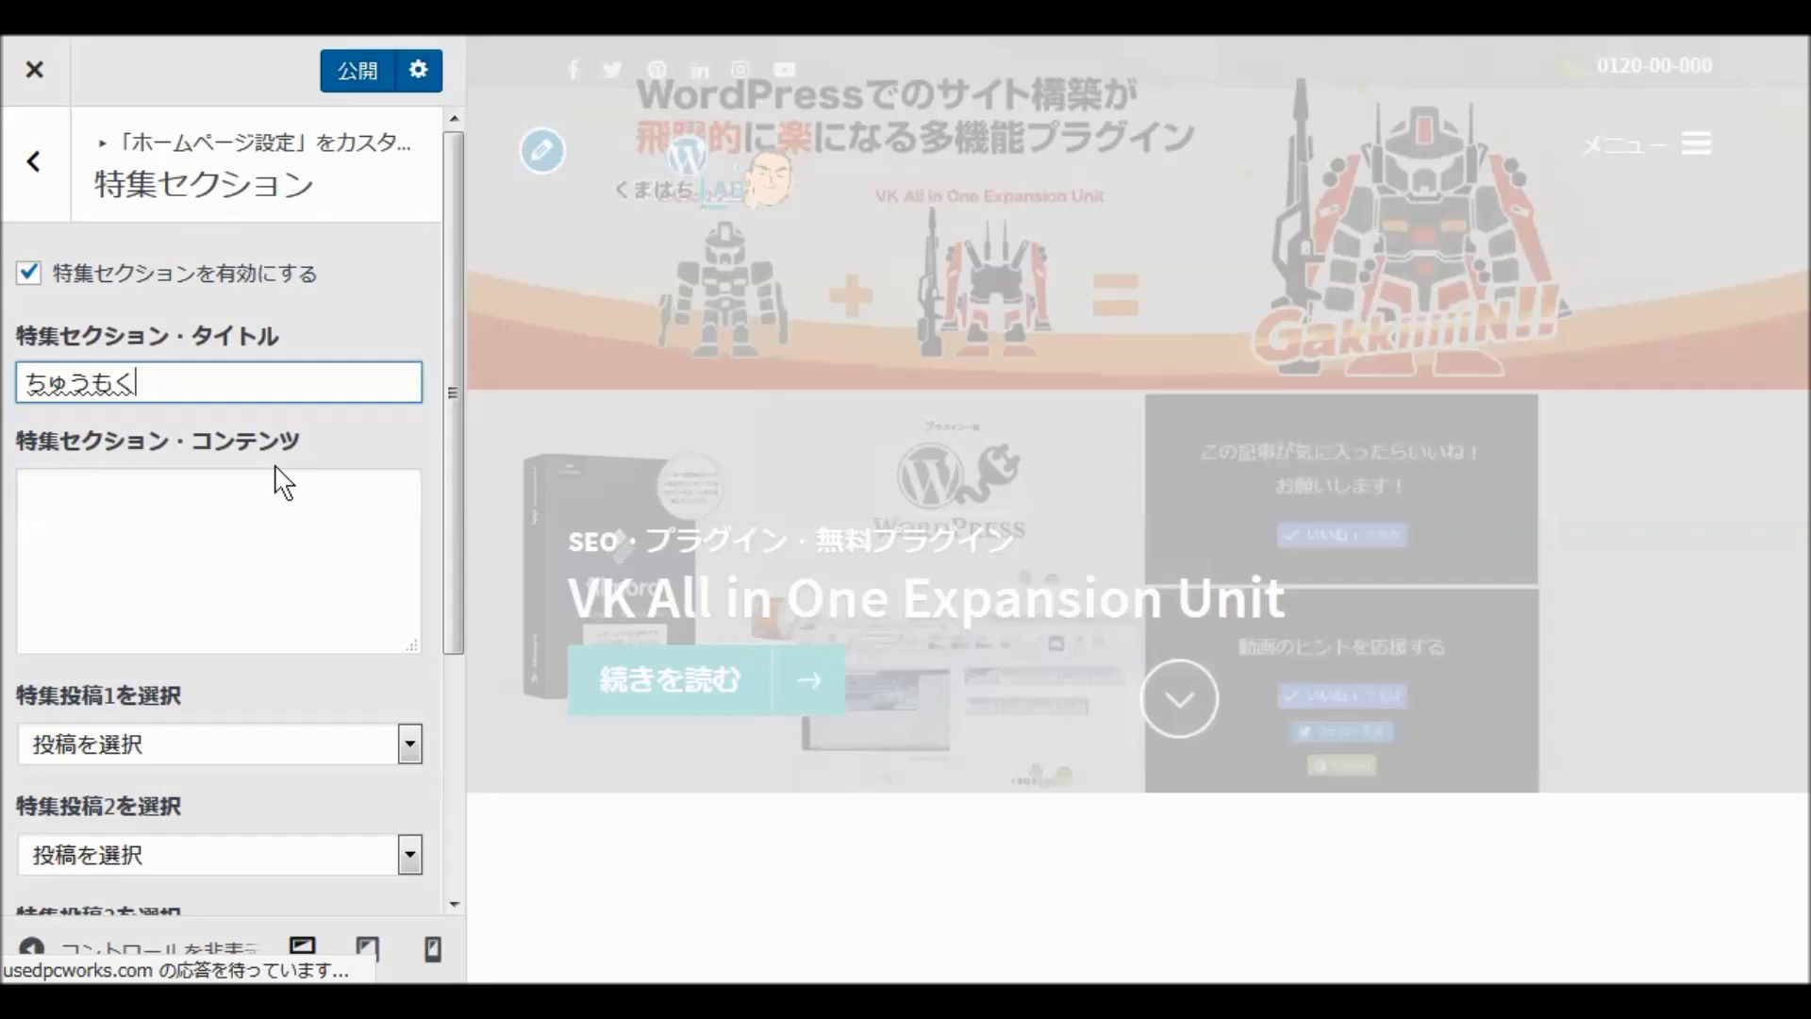
{"action": "key", "text": "space"}
{"action": "key", "text": "Return"}
{"action": "type", "text": "kiji"}
{"action": "key", "text": "space"}
{"action": "key", "text": "Return"}
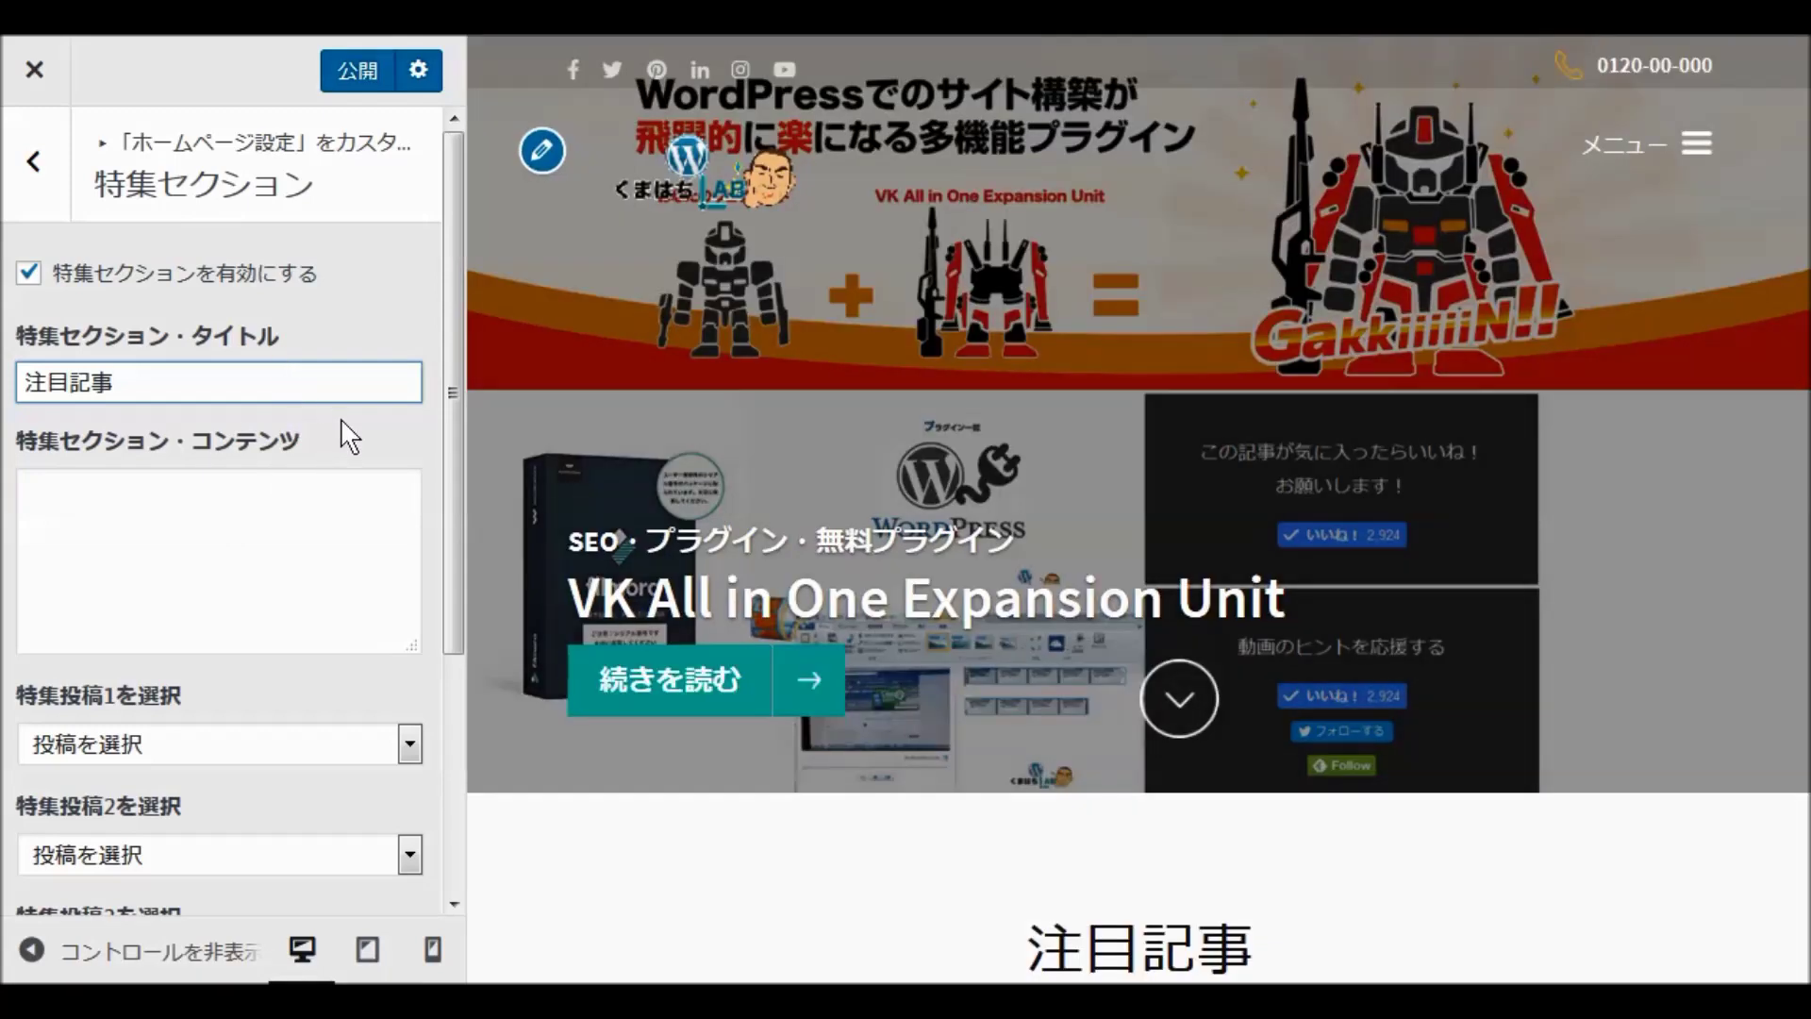
Step: Choose the post Elementor as featured post 1 (特集投稿1)
{"action": "scroll", "coordinate": [315, 471], "scroll_direction": "down", "scroll_amount": 2}
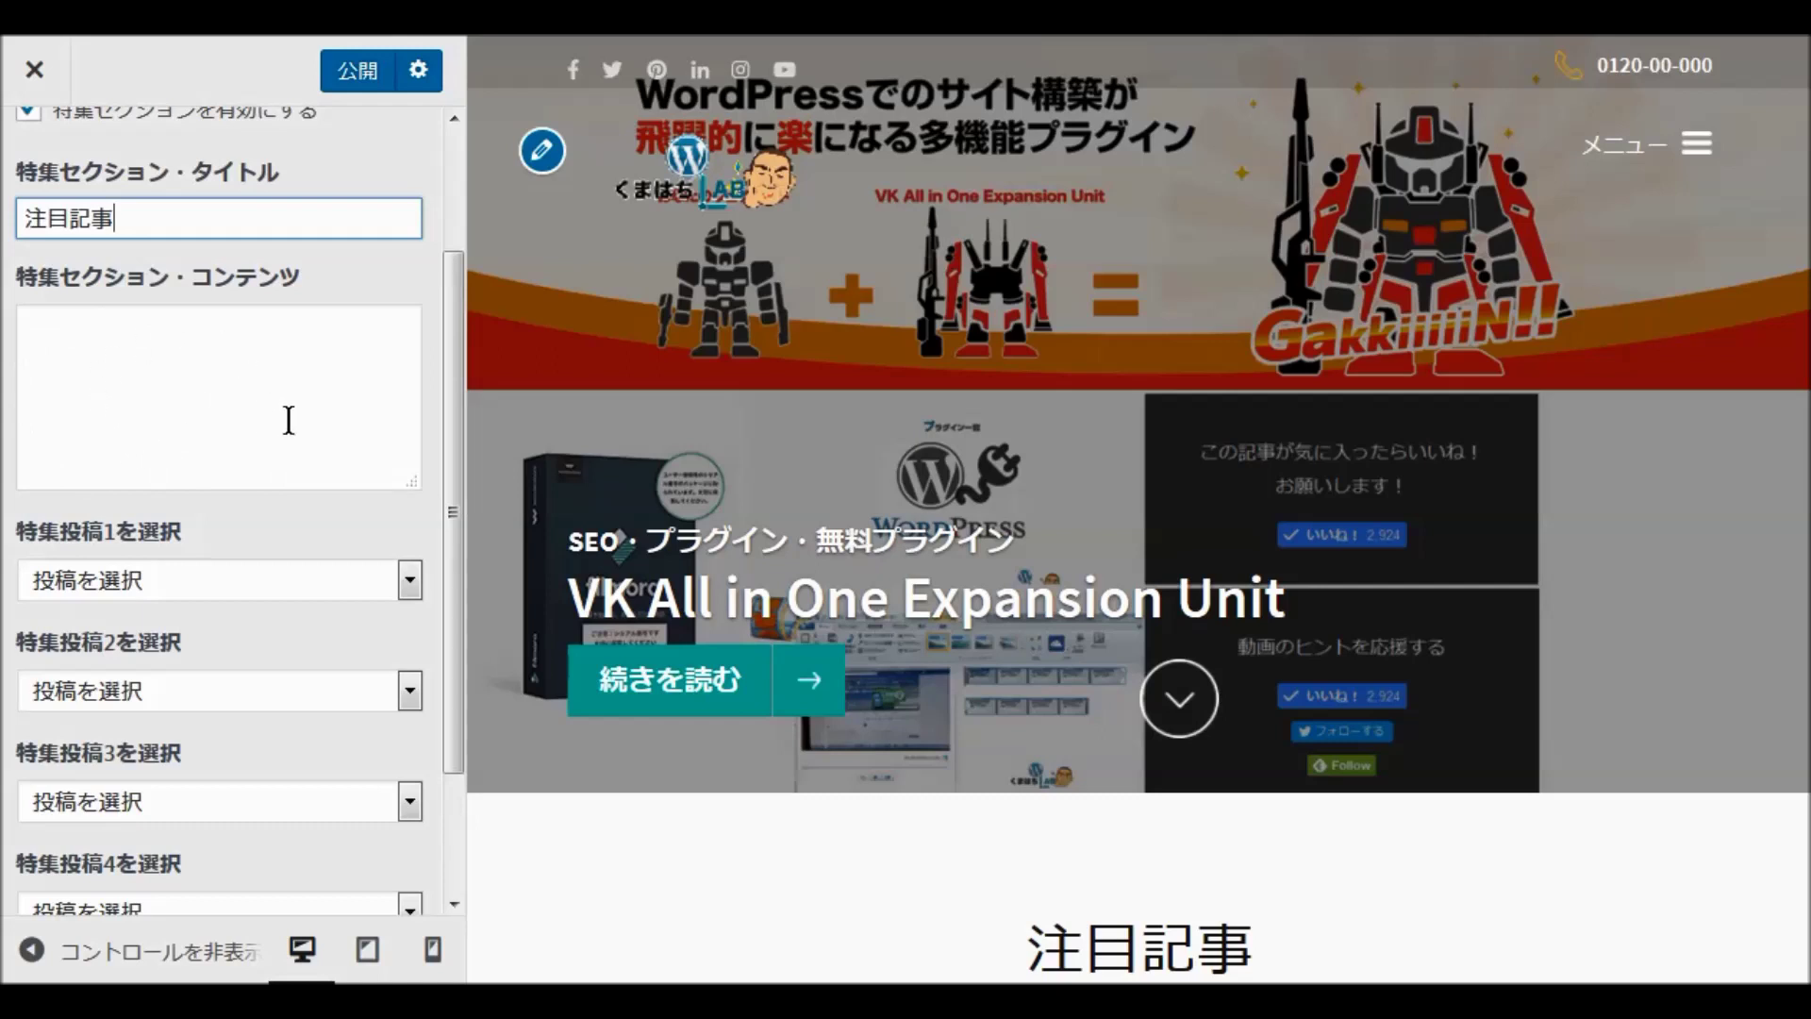
{"action": "scroll", "coordinate": [289, 415], "scroll_direction": "down", "scroll_amount": 2}
{"action": "left_click", "coordinate": [410, 420]}
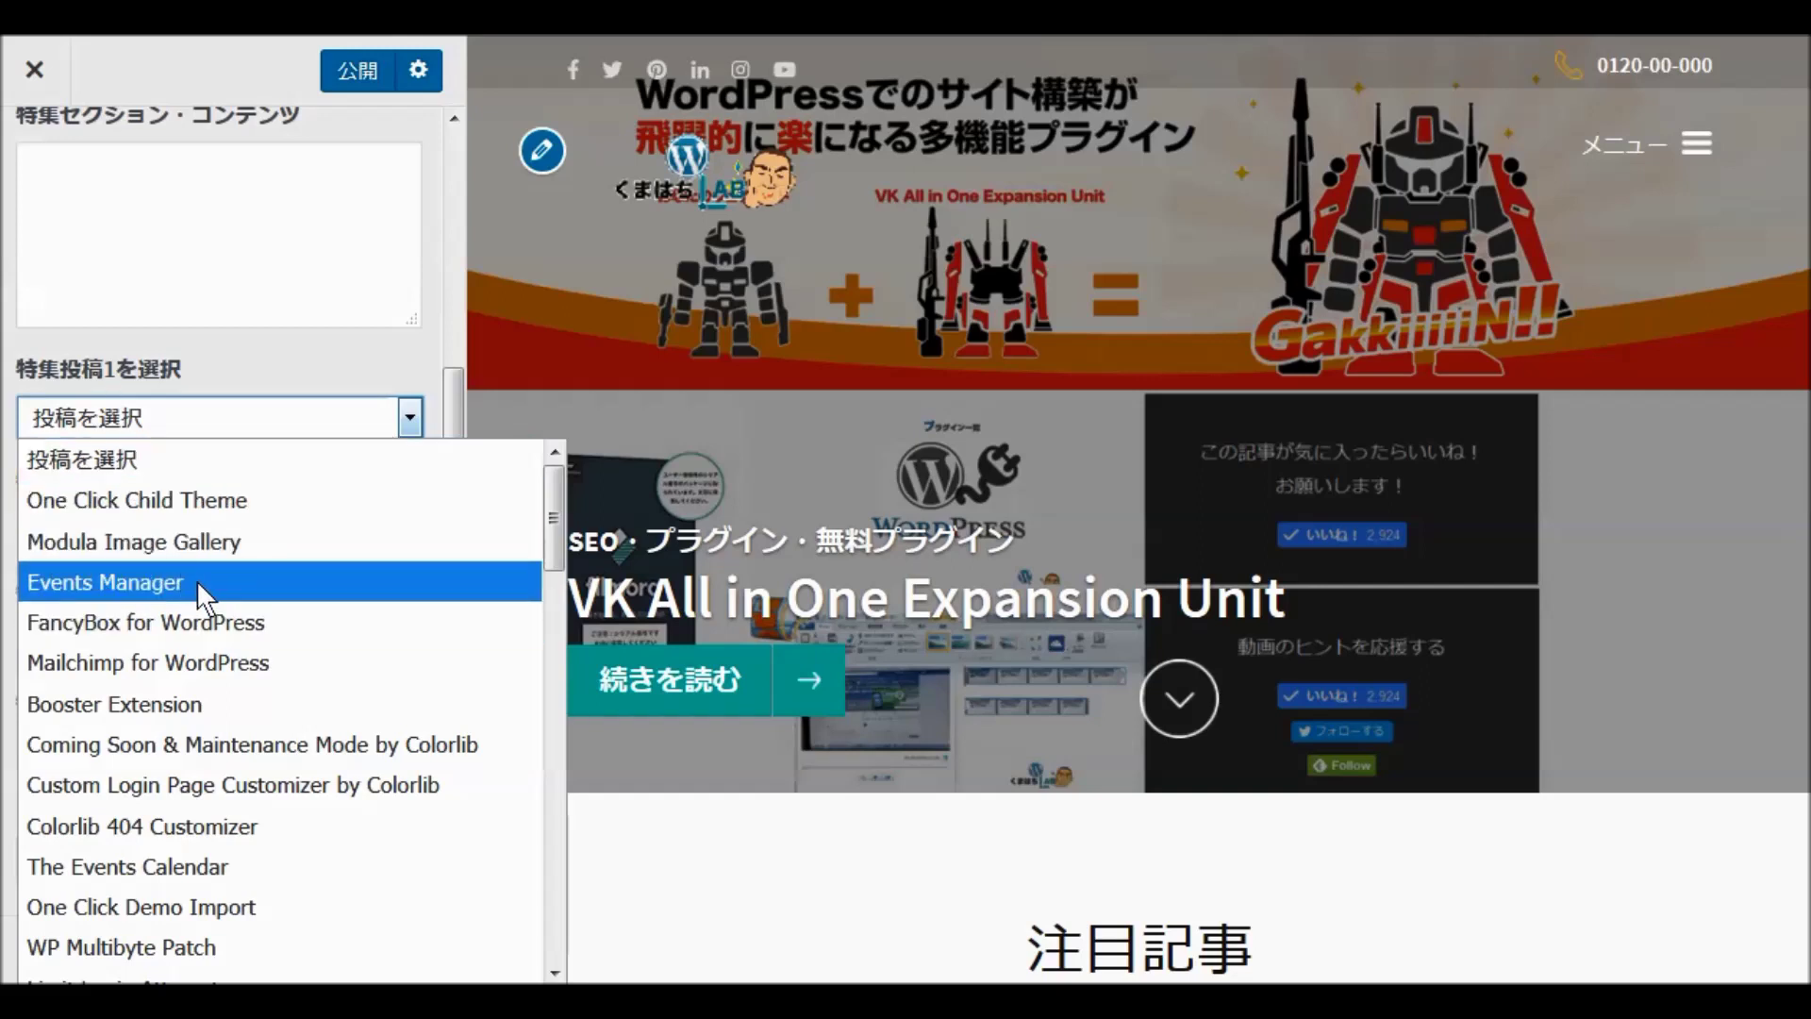
{"action": "scroll", "coordinate": [201, 580], "scroll_direction": "down", "scroll_amount": 1}
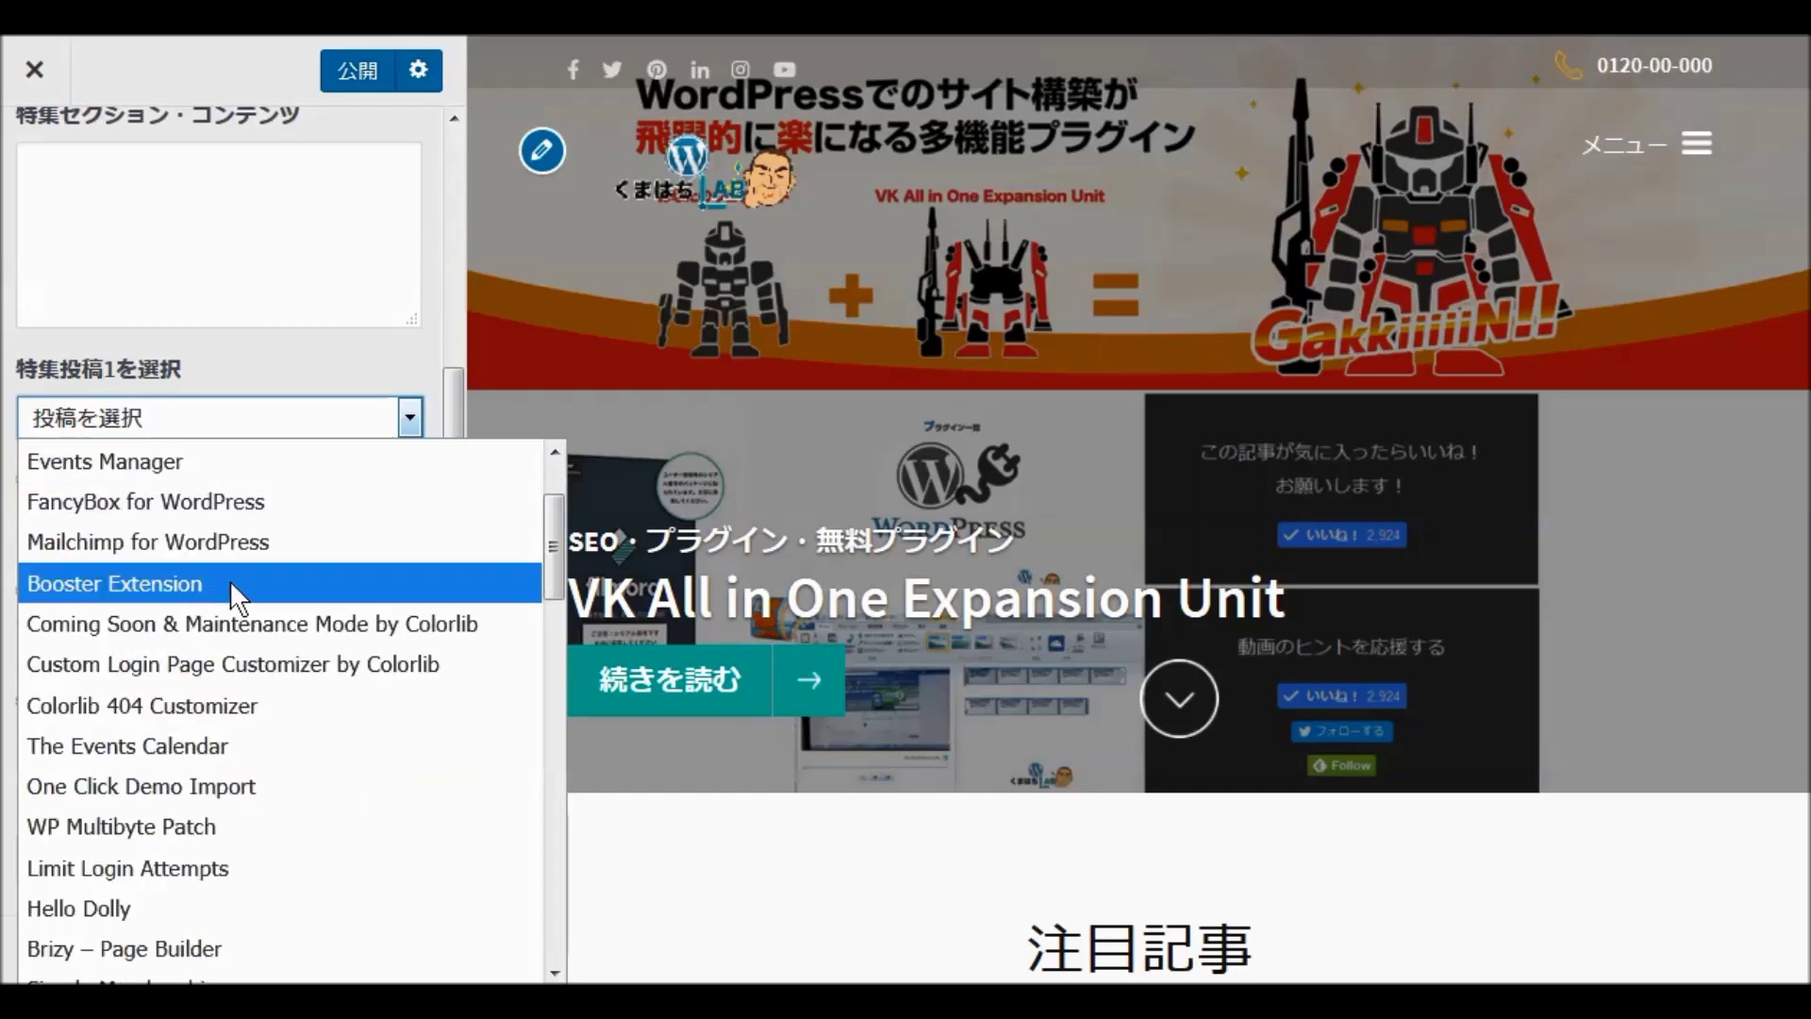
{"action": "scroll", "coordinate": [240, 577], "scroll_direction": "up", "scroll_amount": 1}
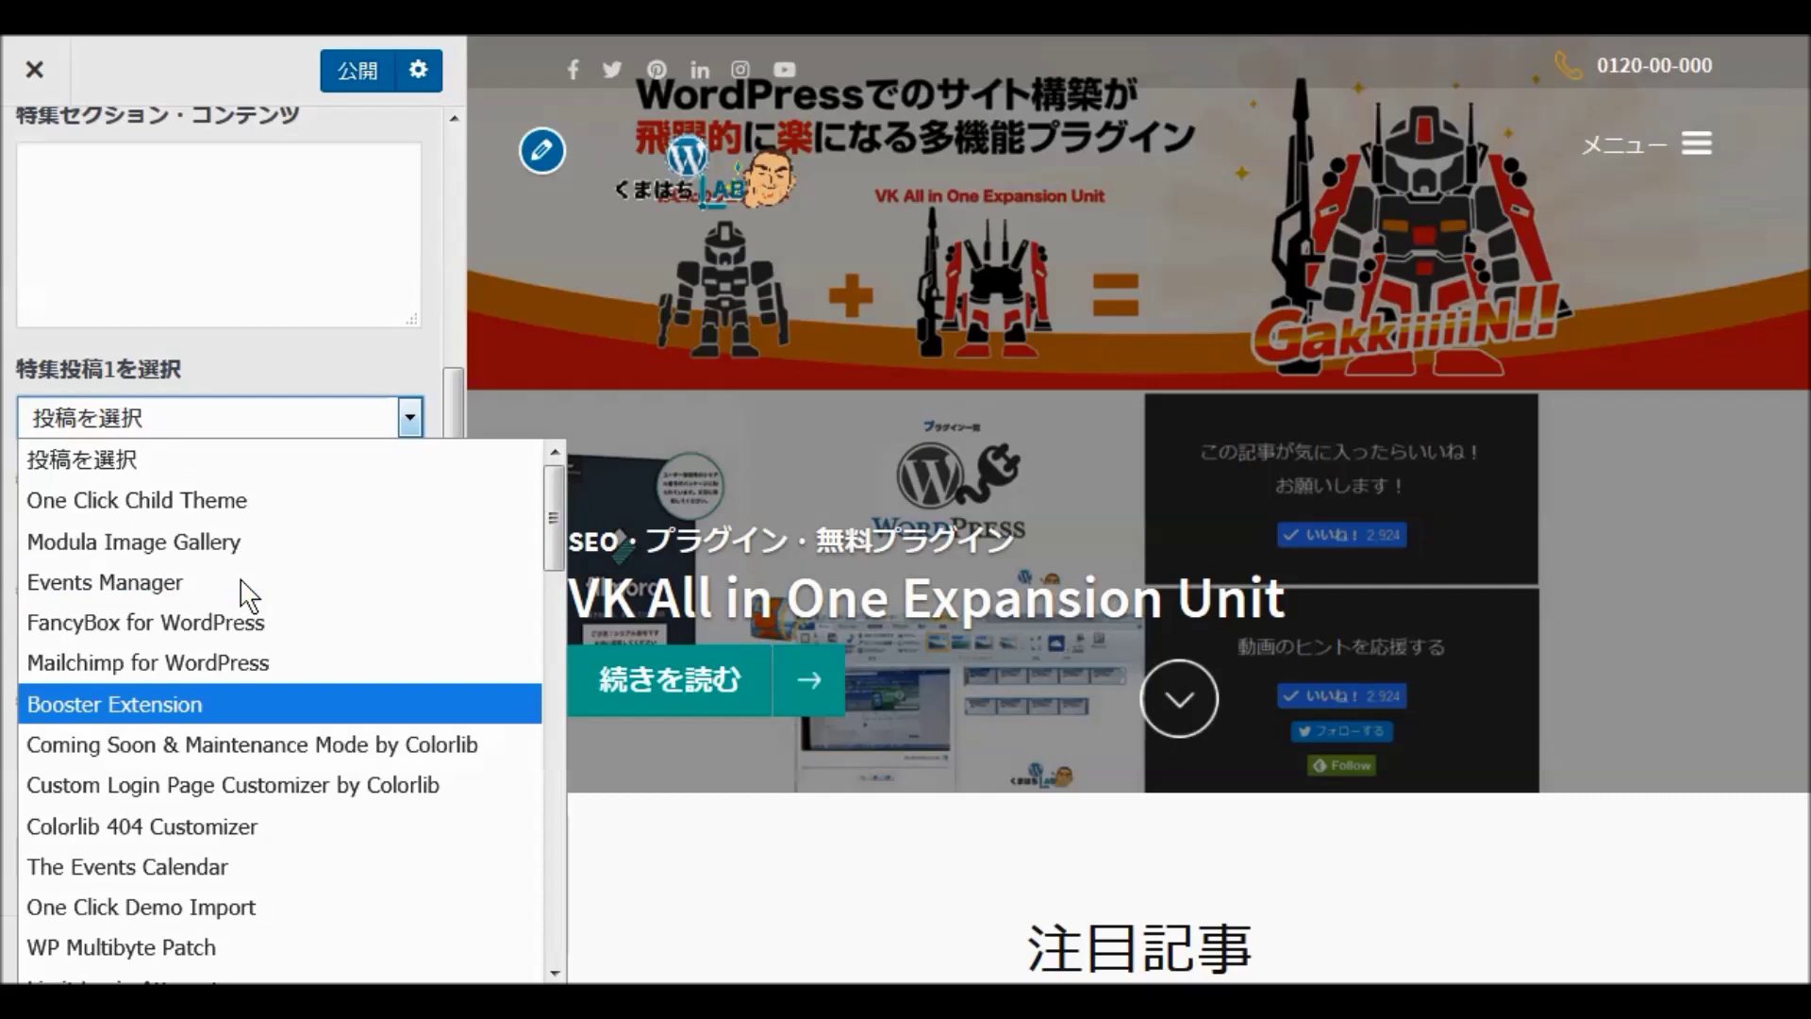
{"action": "scroll", "coordinate": [238, 580], "scroll_direction": "down", "scroll_amount": 2}
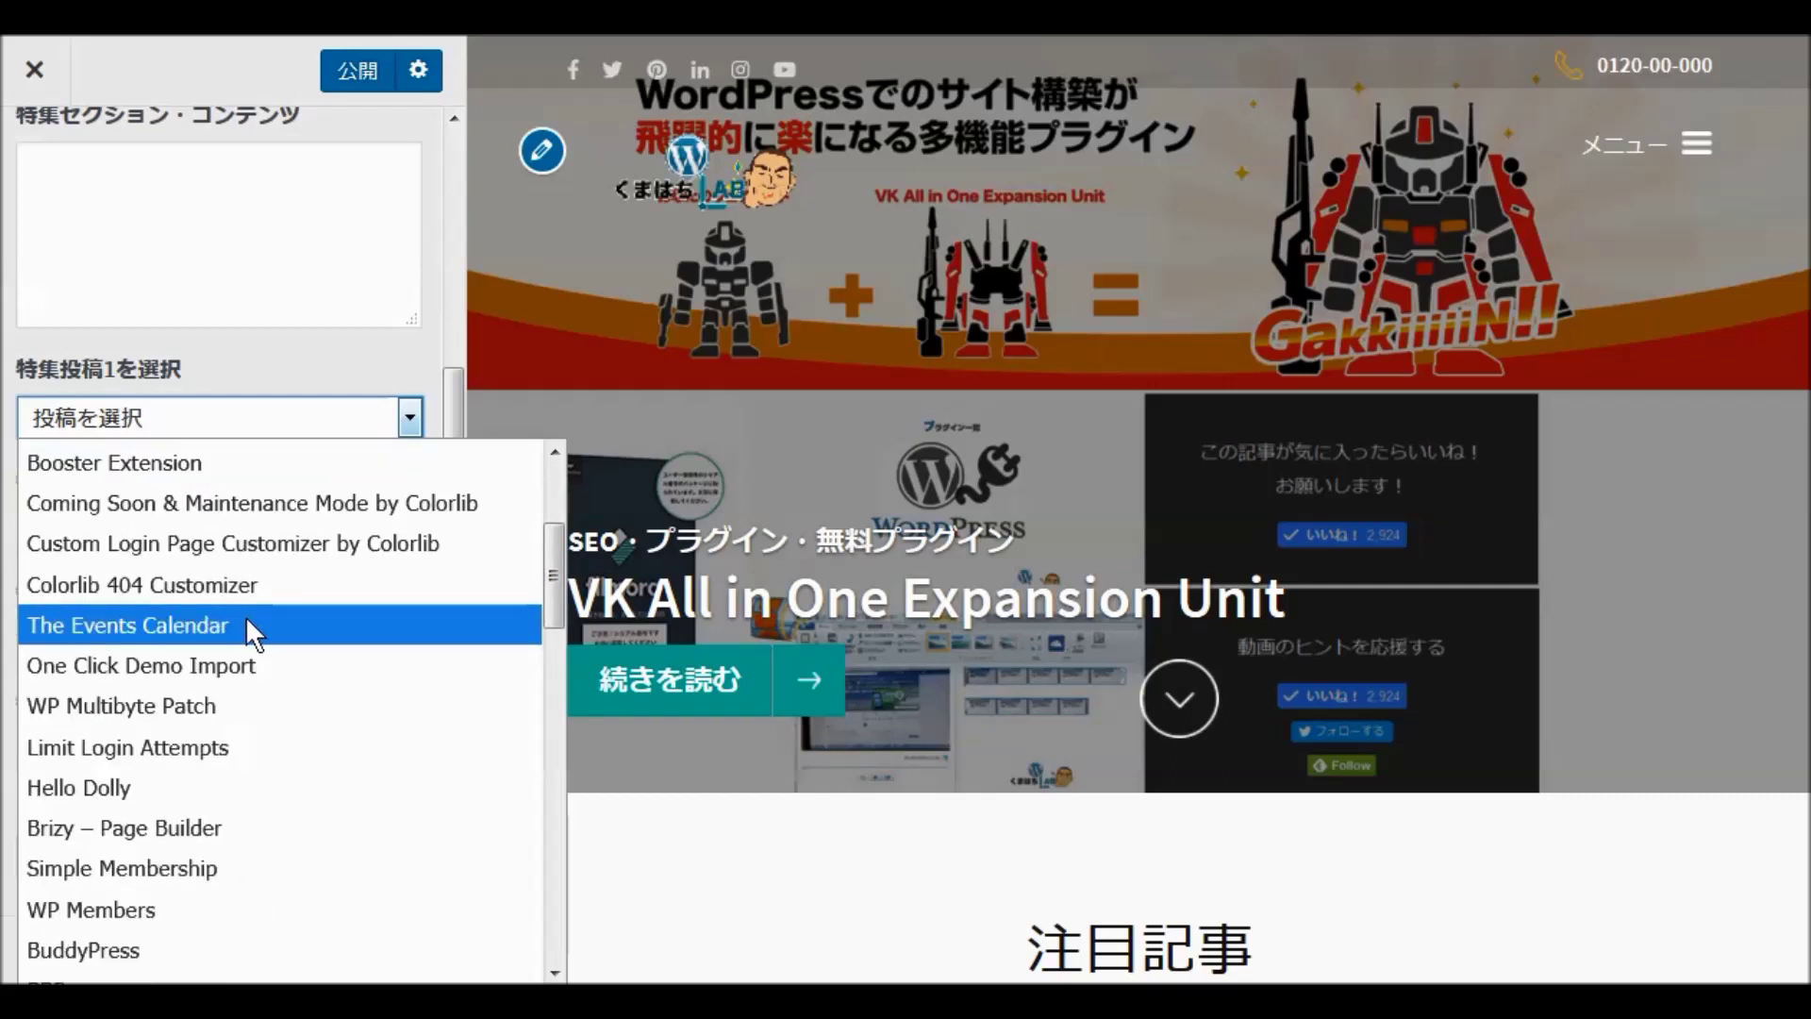
{"action": "scroll", "coordinate": [256, 660], "scroll_direction": "down", "scroll_amount": 1}
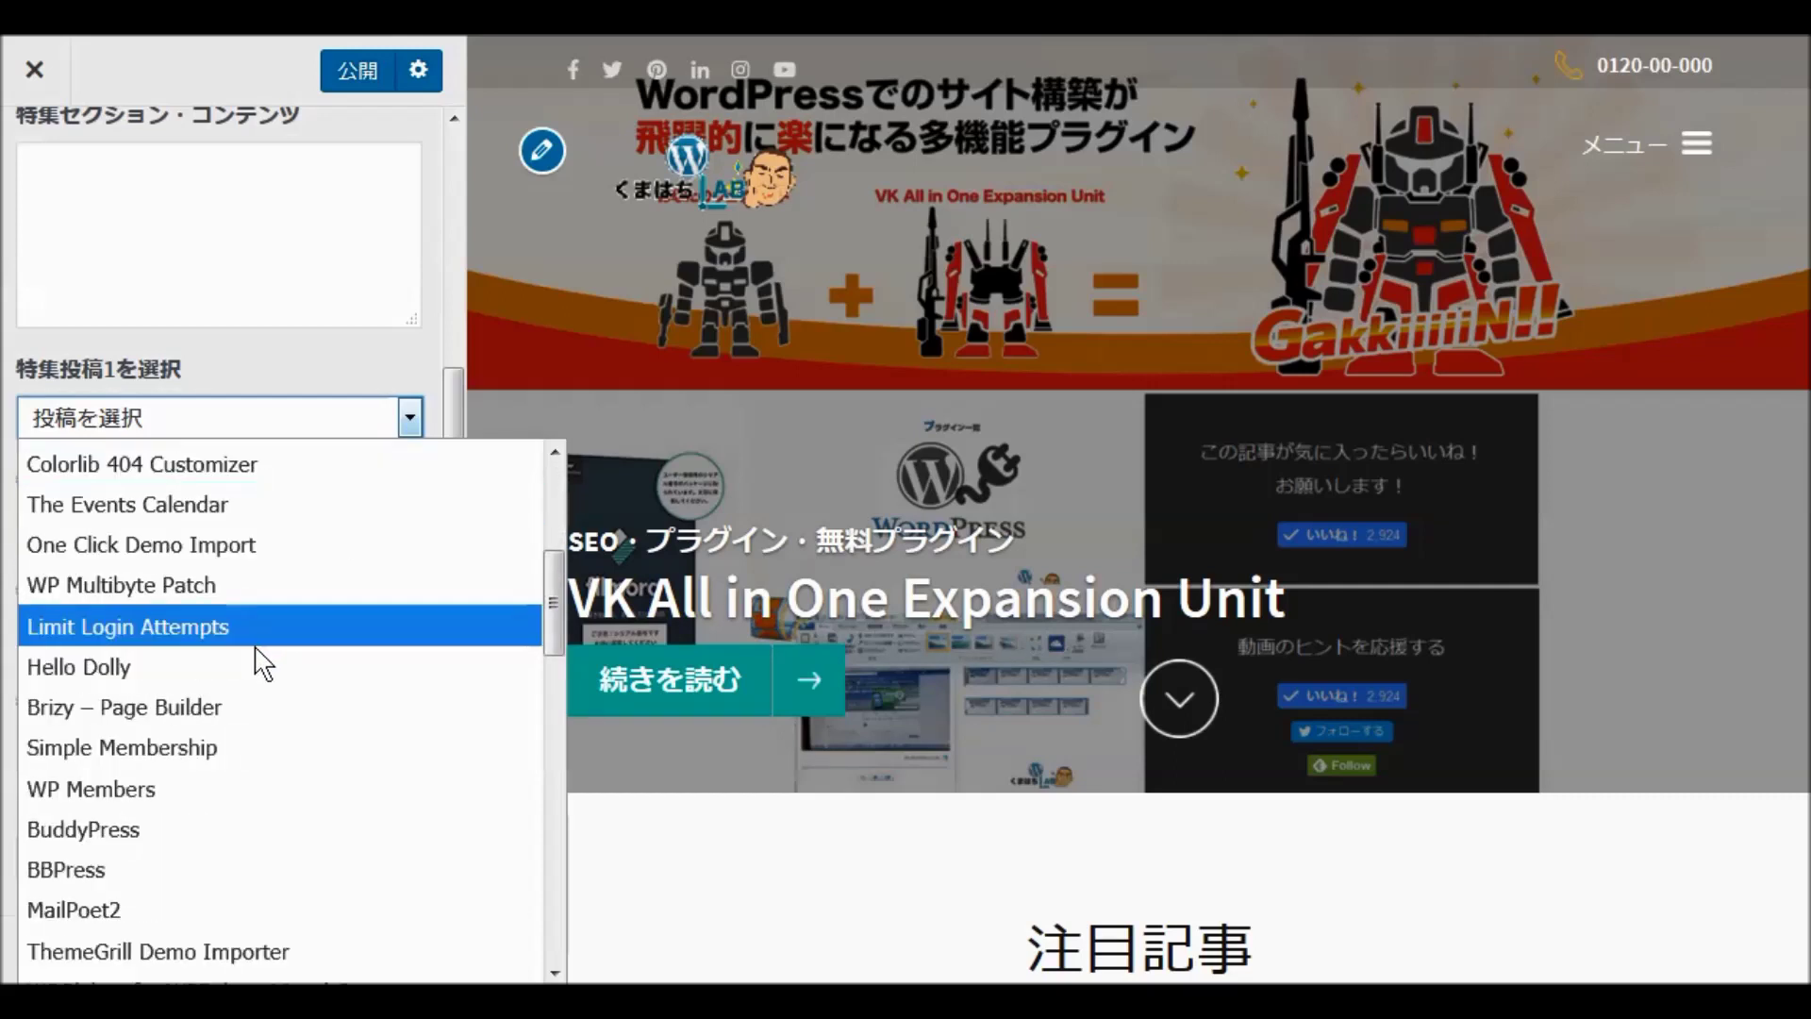
{"action": "scroll", "coordinate": [256, 665], "scroll_direction": "down", "scroll_amount": 1}
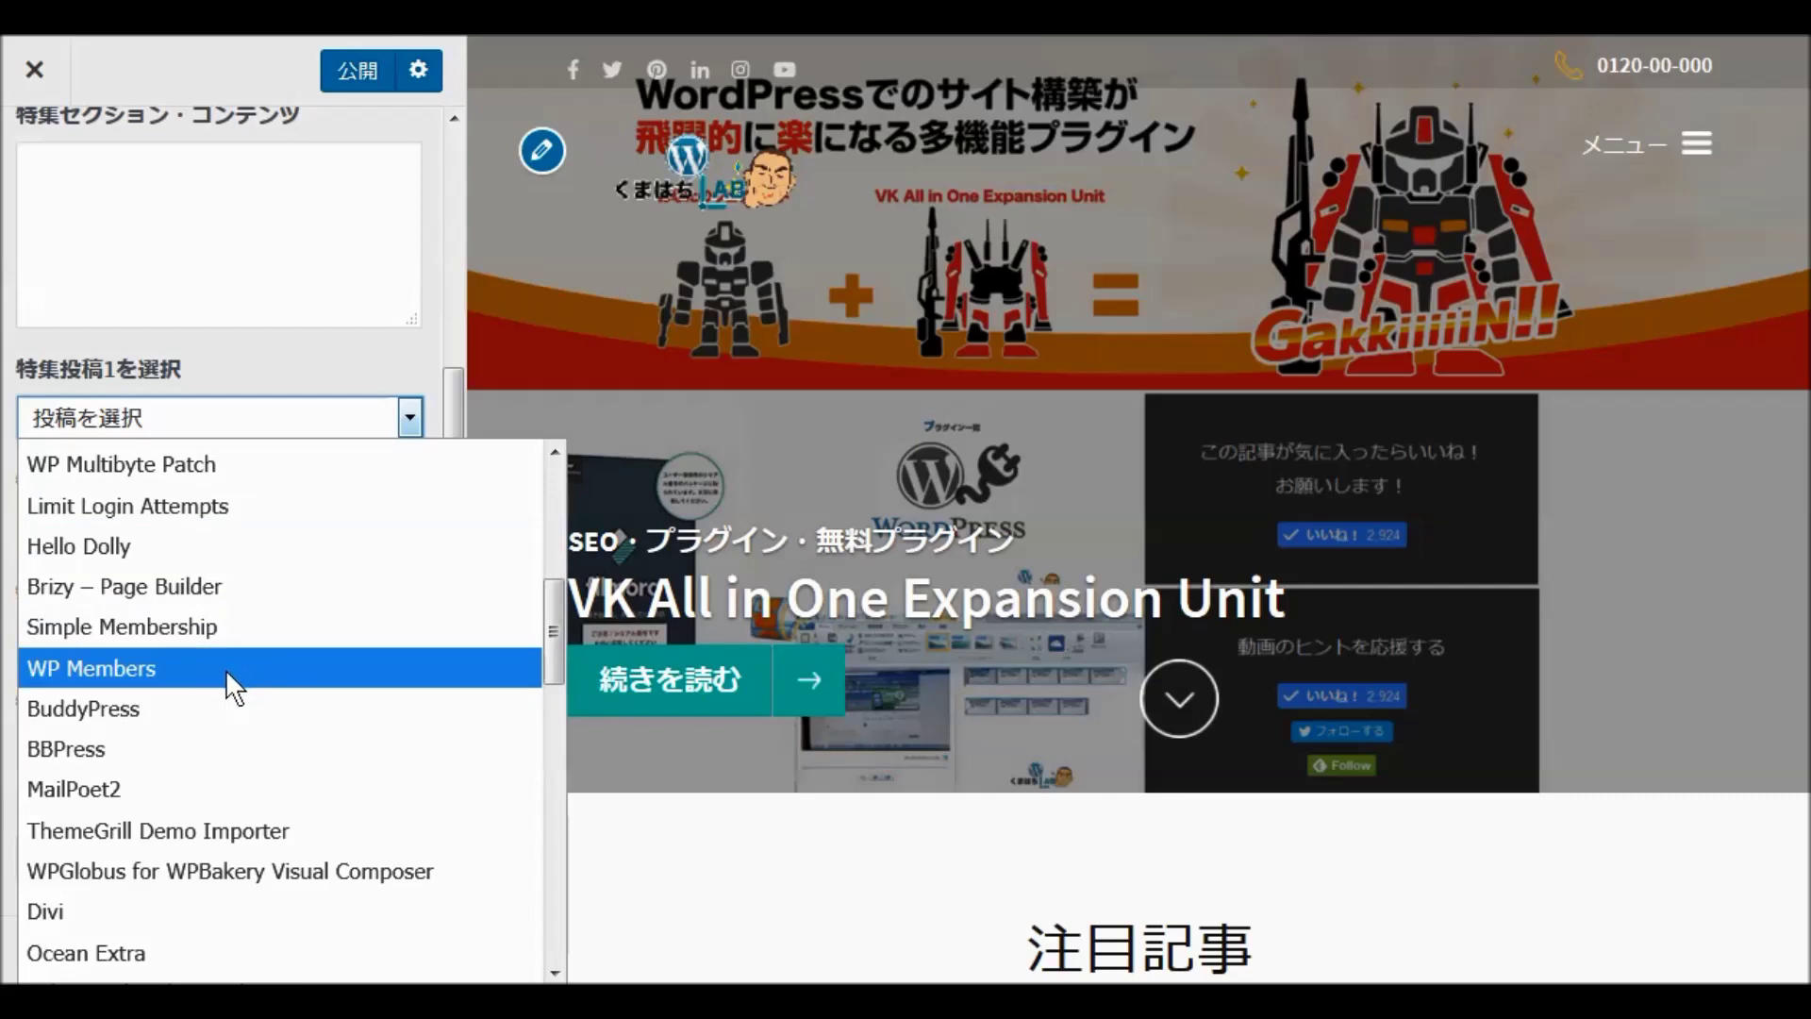
{"action": "scroll", "coordinate": [224, 696], "scroll_direction": "down", "scroll_amount": 1}
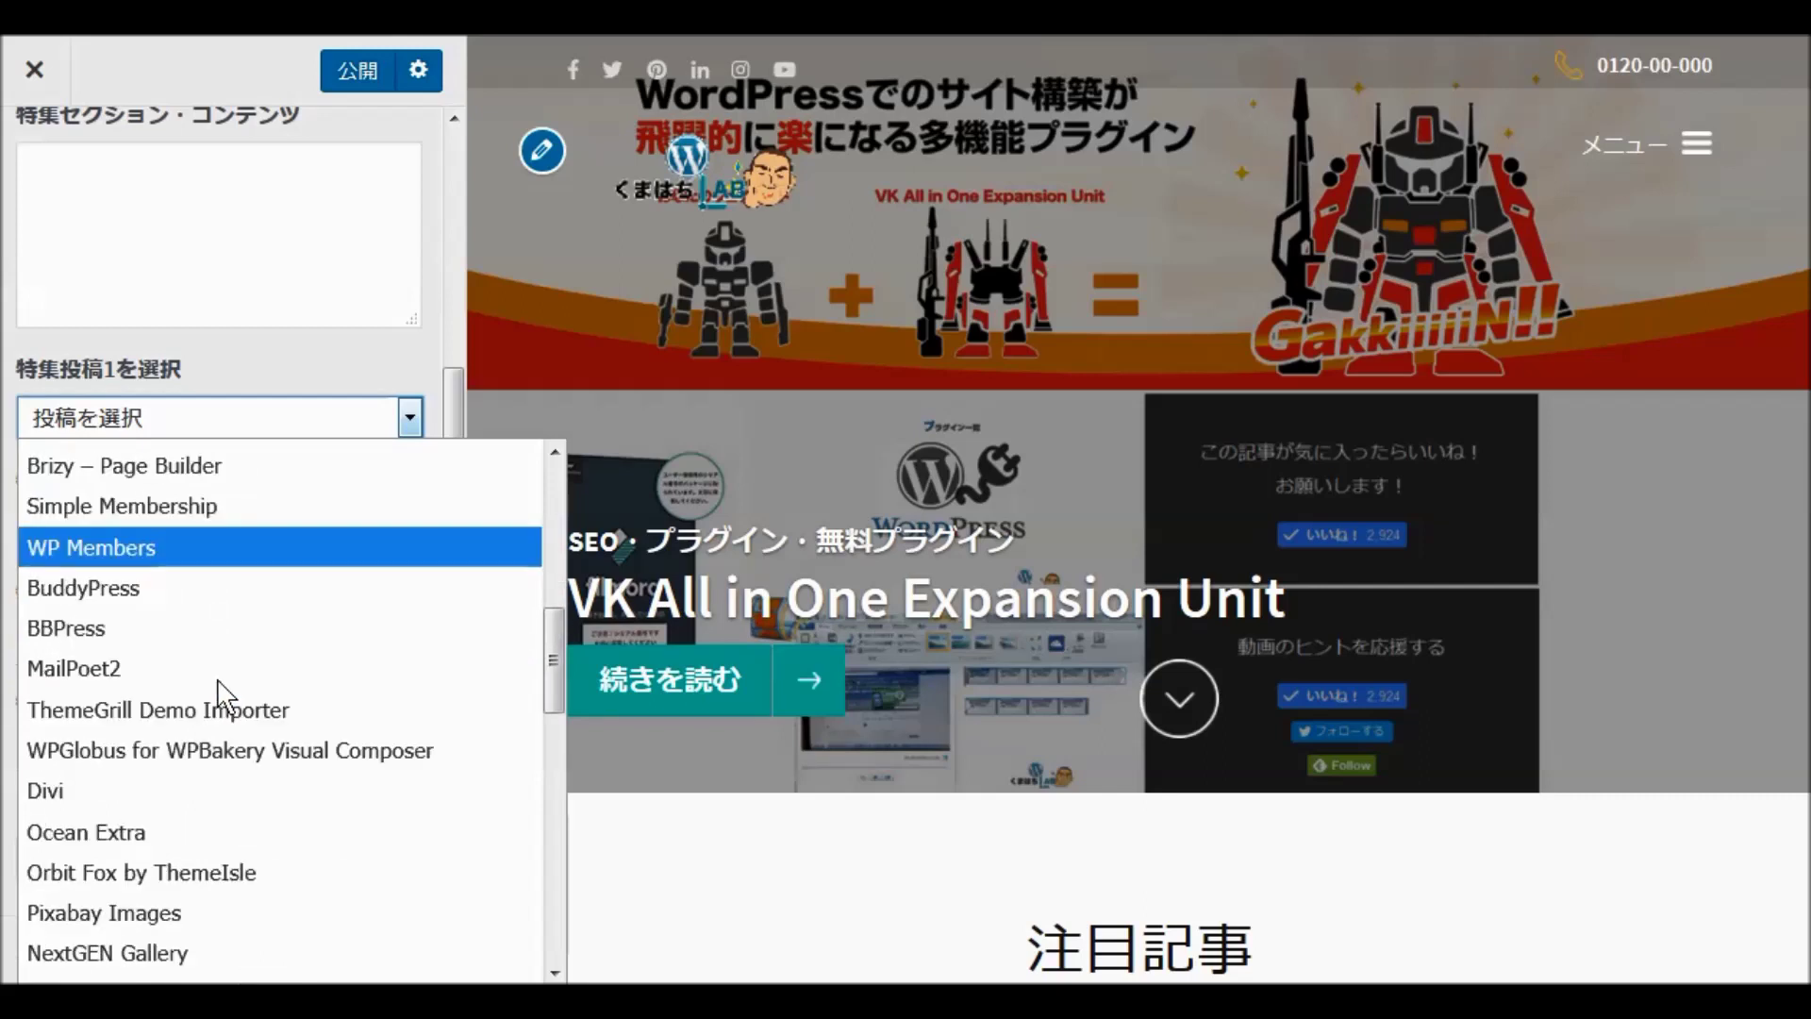
{"action": "scroll", "coordinate": [227, 698], "scroll_direction": "down", "scroll_amount": 2}
{"action": "scroll", "coordinate": [226, 698], "scroll_direction": "down", "scroll_amount": 1}
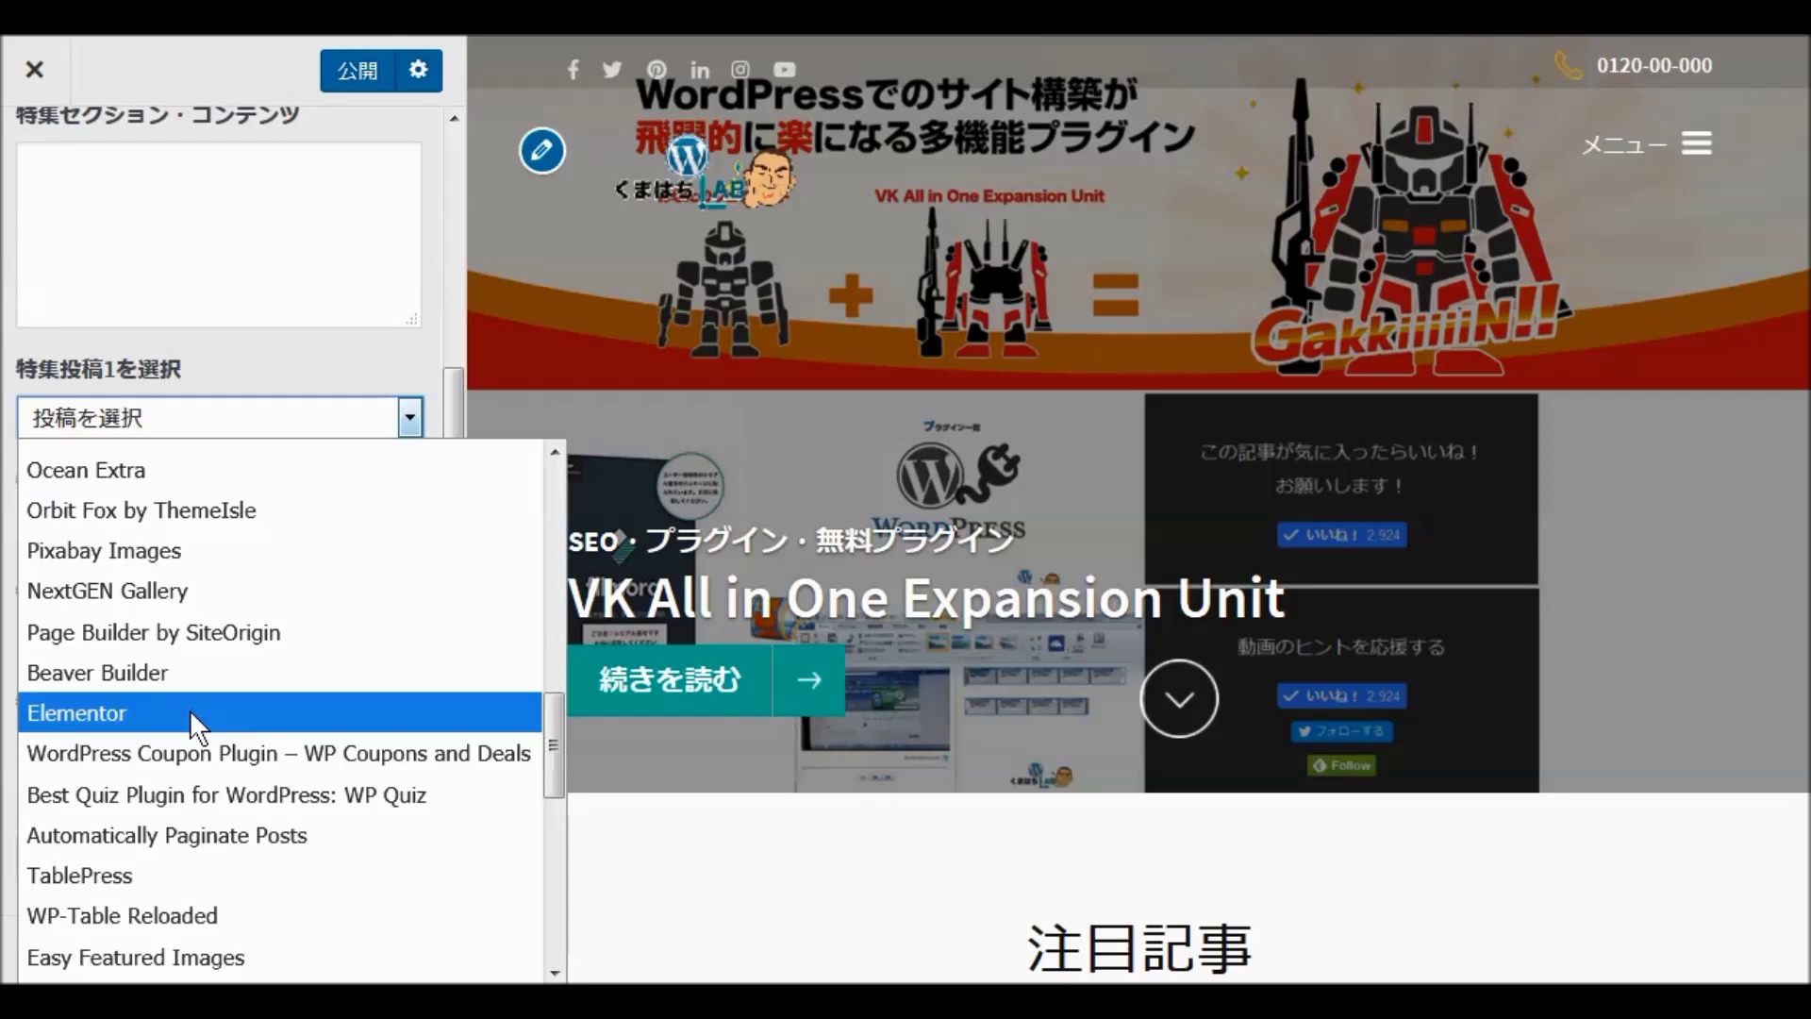
{"action": "left_click", "coordinate": [190, 709]}
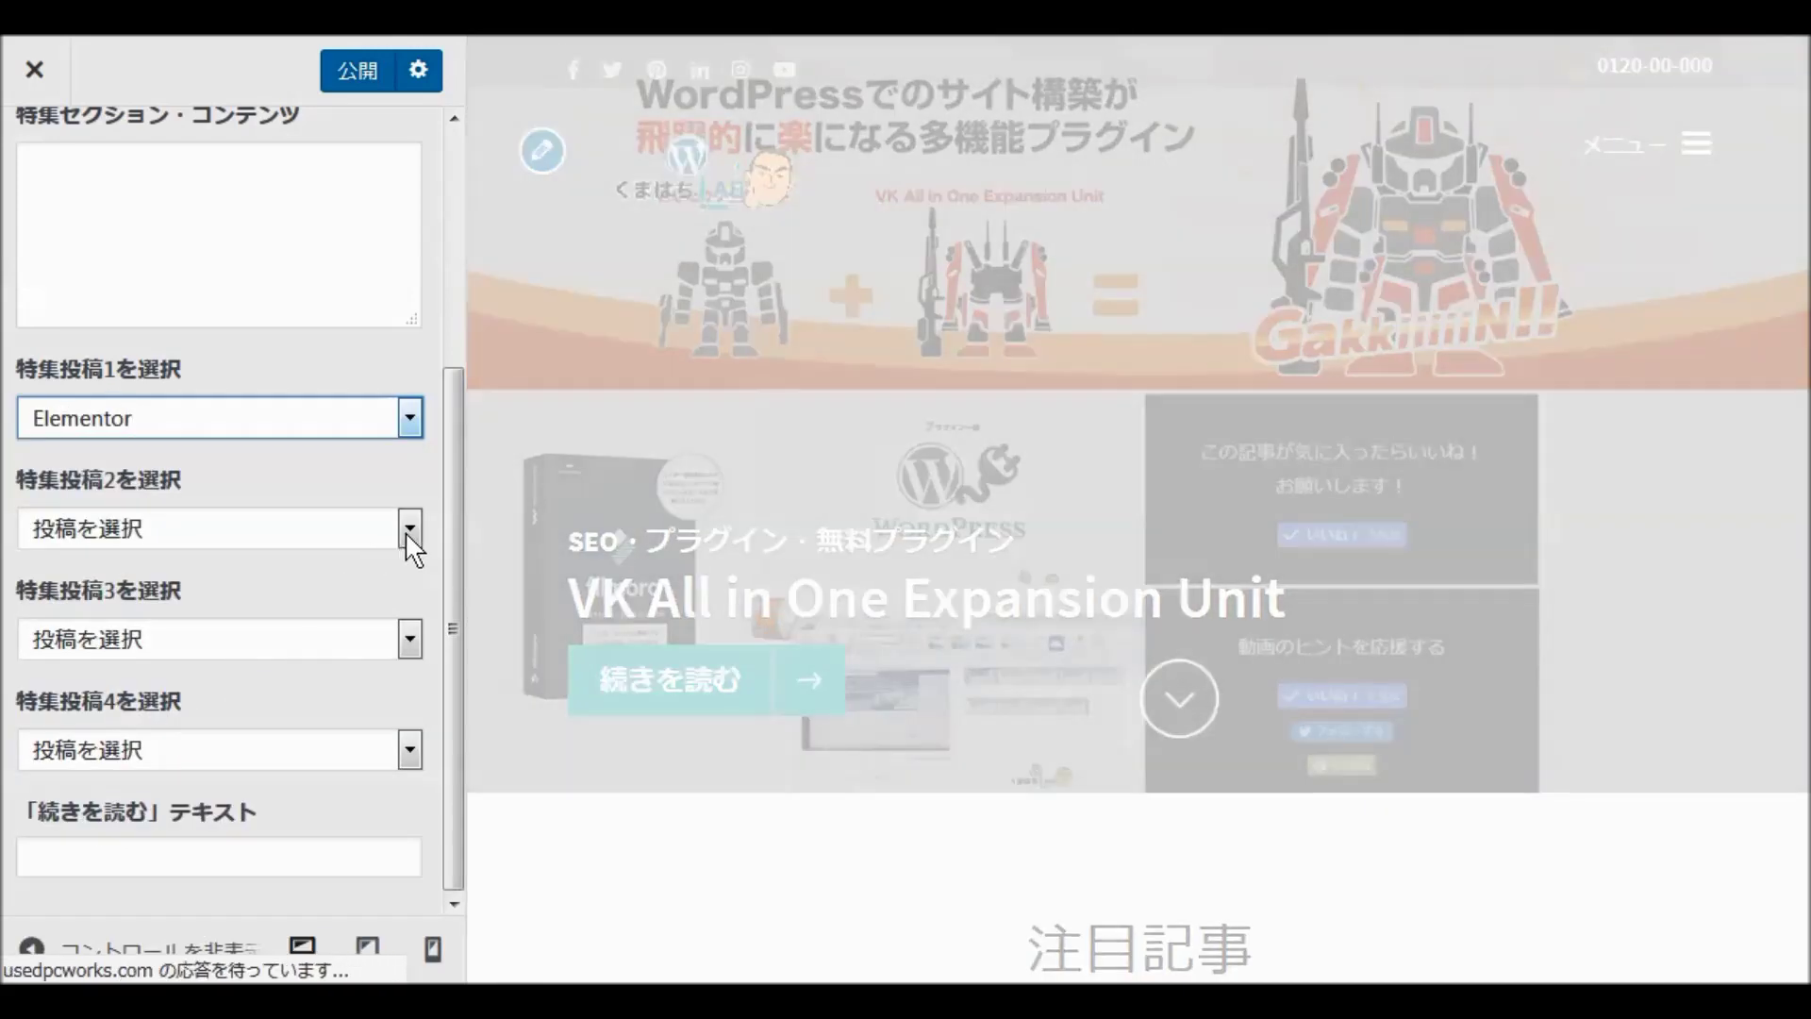
Step: Choose the post Beaver Builder as featured post 2 (特集投稿2)
{"action": "left_click", "coordinate": [408, 528]}
{"action": "scroll", "coordinate": [298, 360], "scroll_direction": "down", "scroll_amount": 1}
{"action": "scroll", "coordinate": [300, 350], "scroll_direction": "down", "scroll_amount": 8}
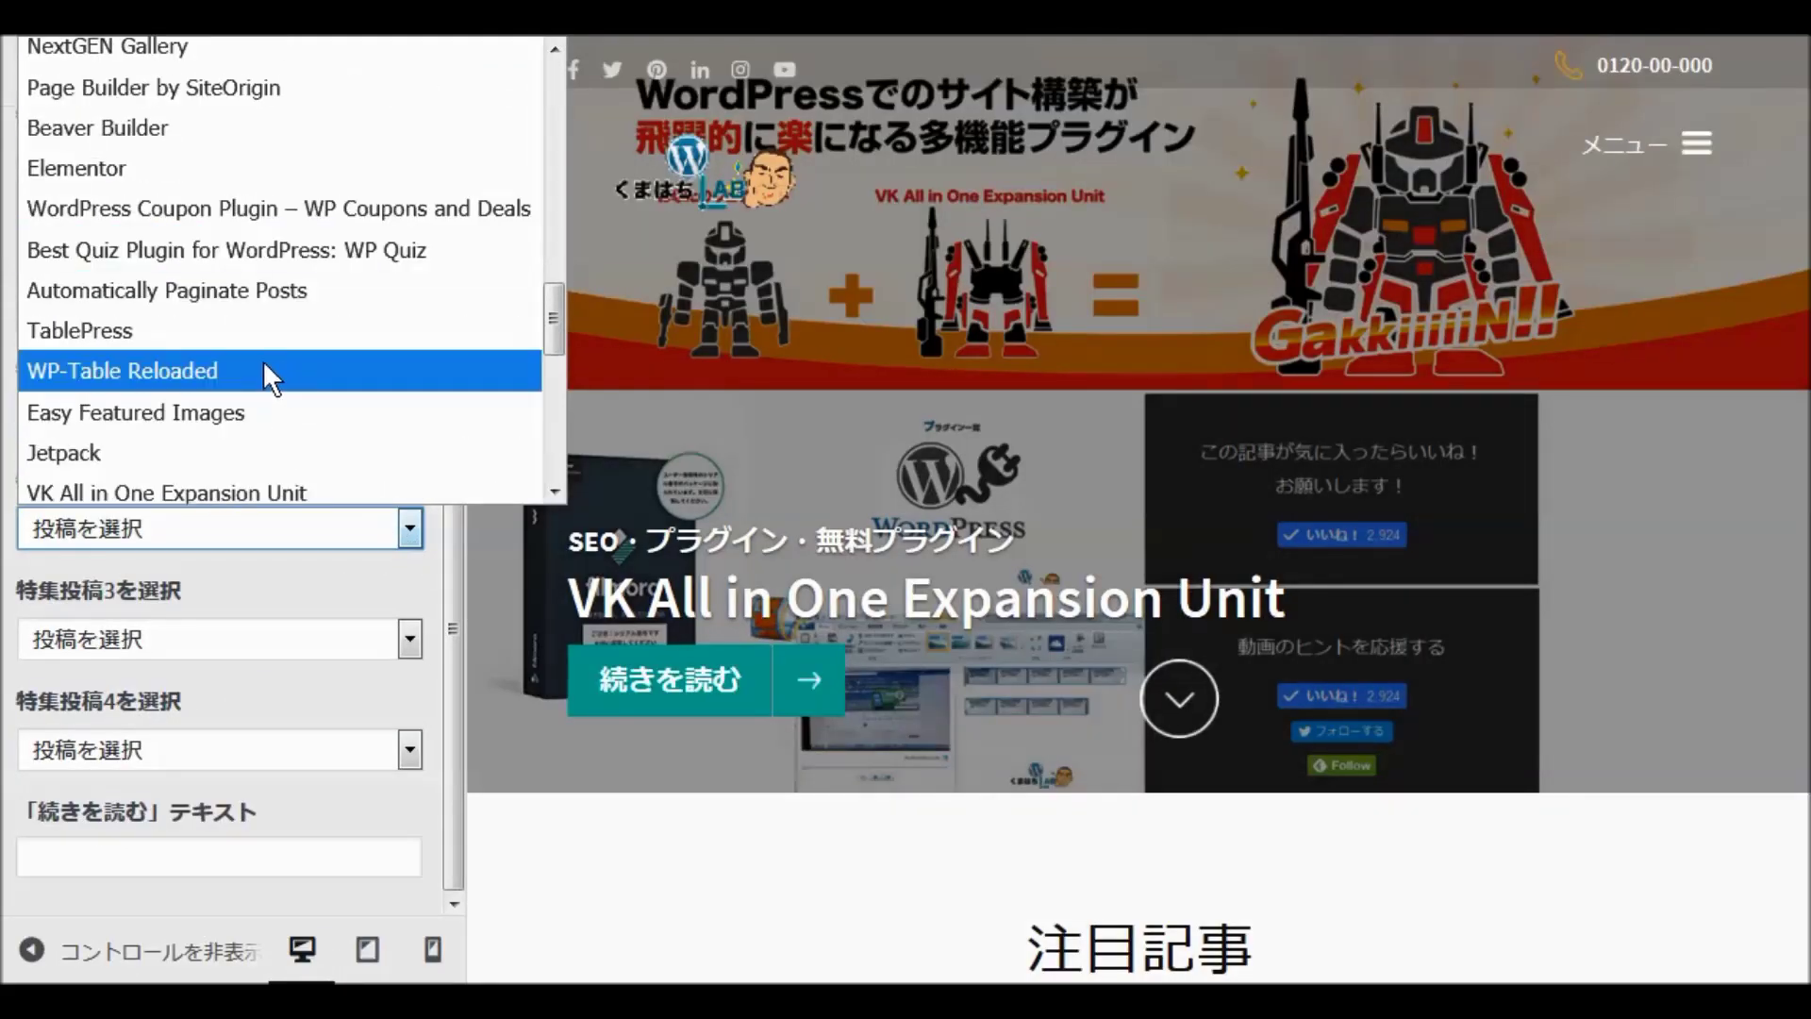
{"action": "left_click", "coordinate": [163, 123]}
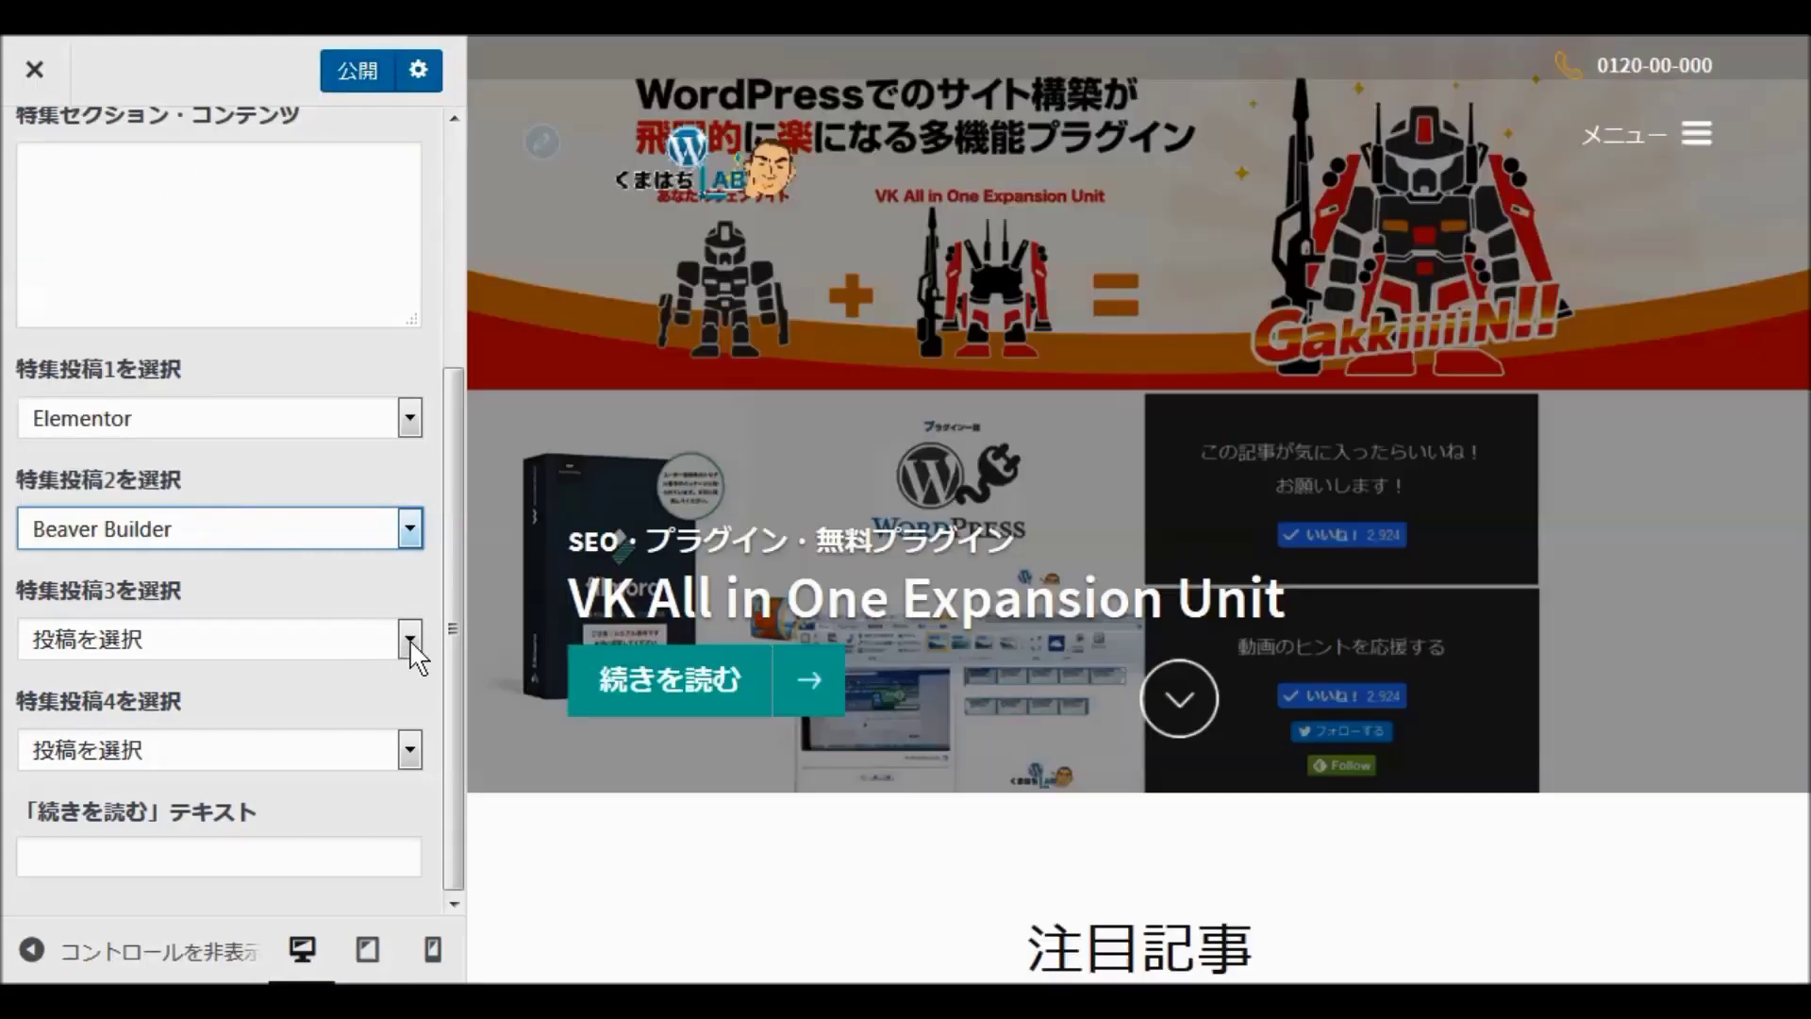
Step: Choose the post Brizy – Page Builder as featured post 3 (特集投稿3)
{"action": "left_click", "coordinate": [409, 639]}
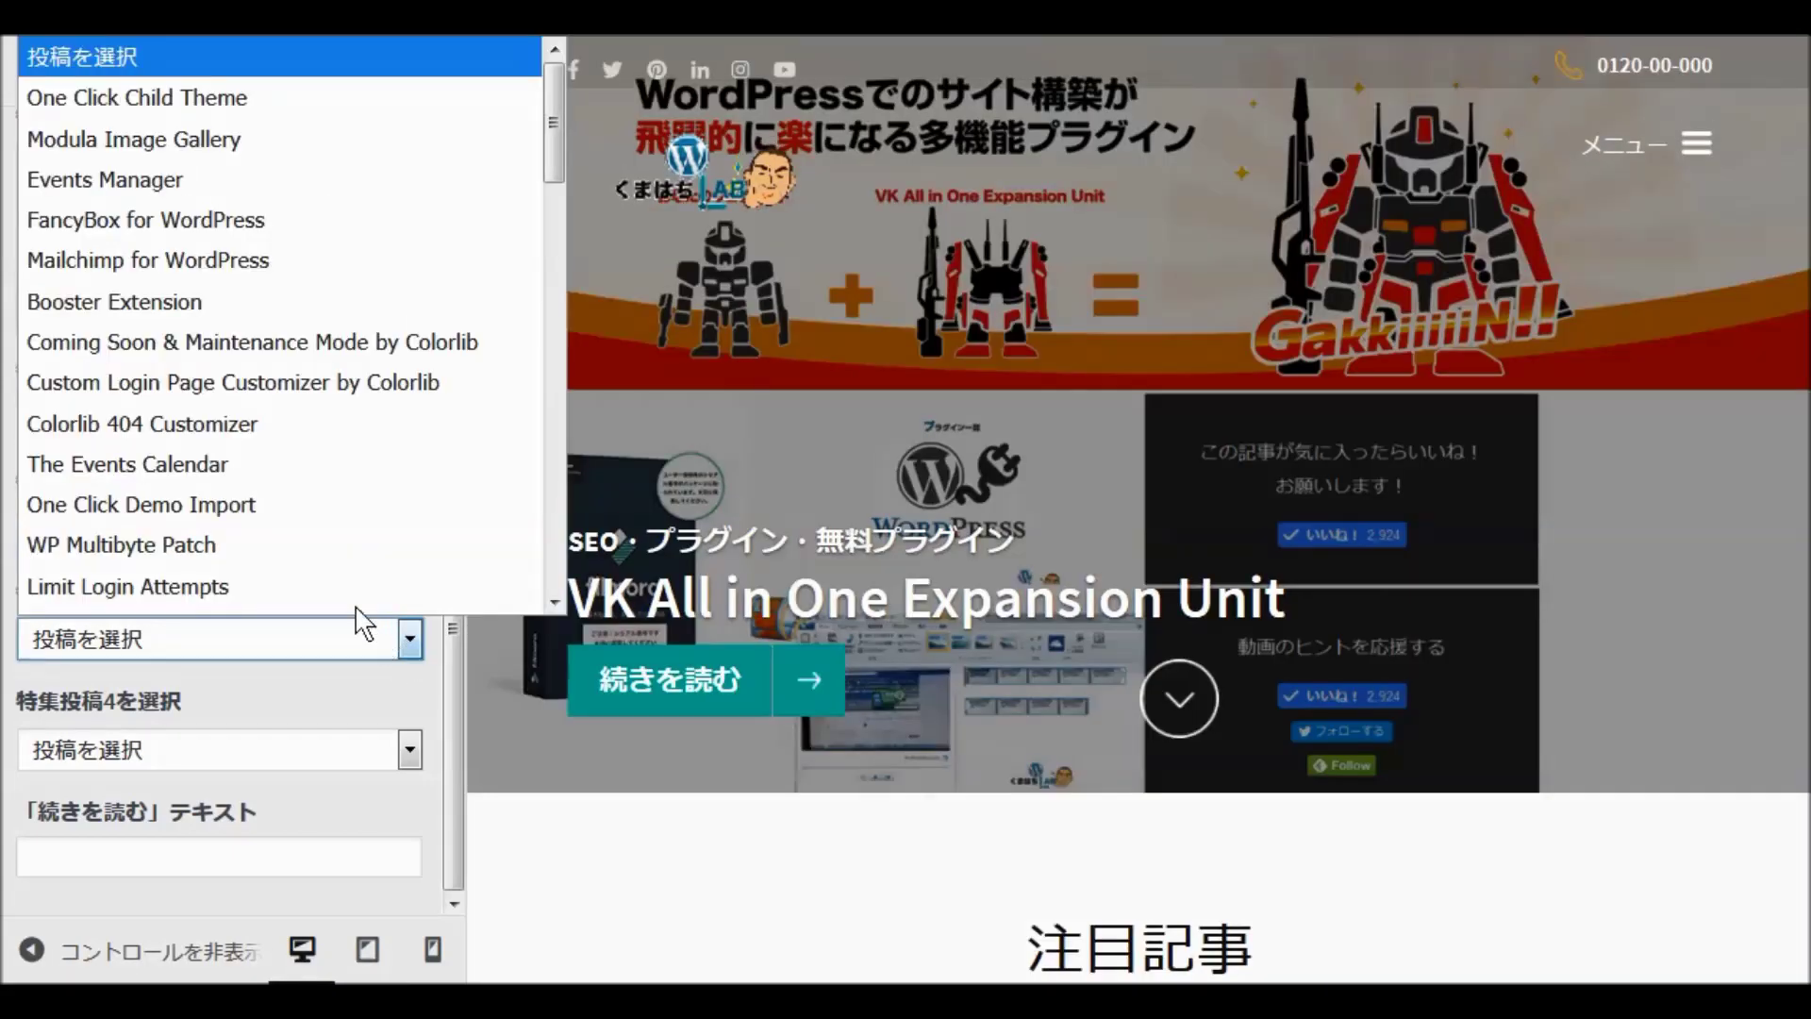
{"action": "scroll", "coordinate": [297, 489], "scroll_direction": "down", "scroll_amount": 1}
{"action": "scroll", "coordinate": [296, 464], "scroll_direction": "down", "scroll_amount": 4}
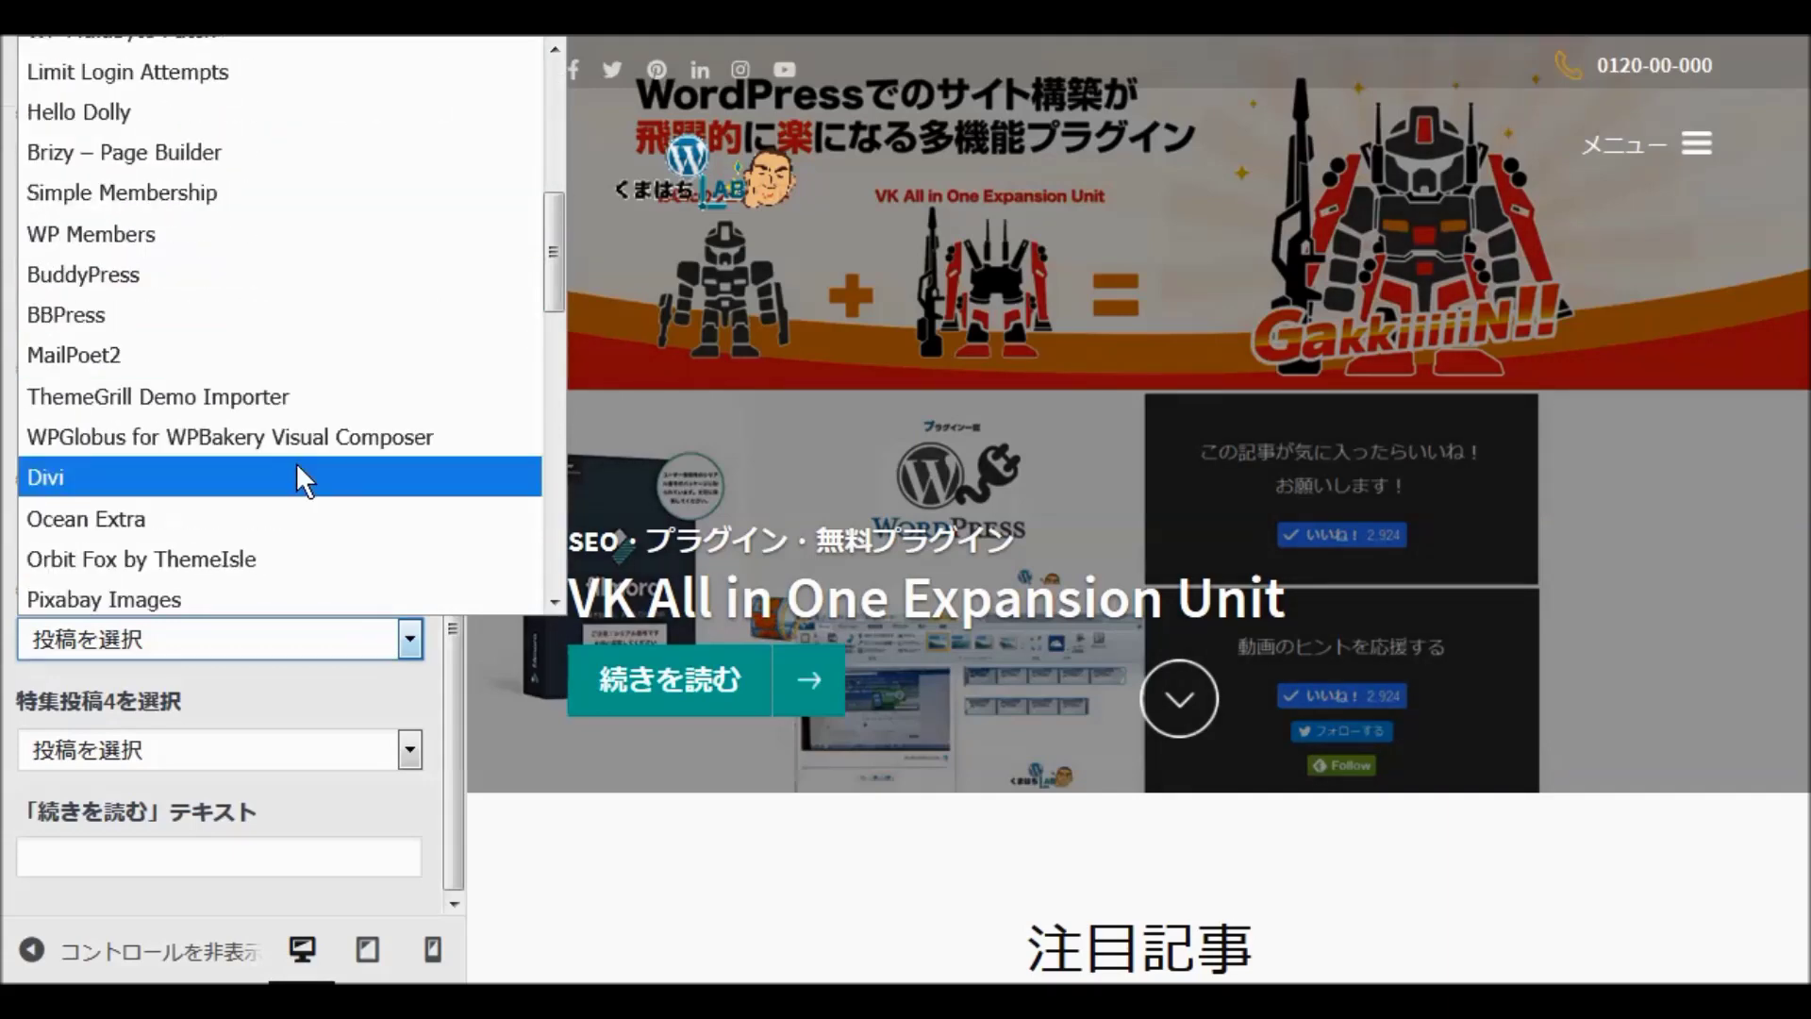
{"action": "scroll", "coordinate": [297, 463], "scroll_direction": "up", "scroll_amount": 4}
{"action": "scroll", "coordinate": [298, 464], "scroll_direction": "up", "scroll_amount": 1}
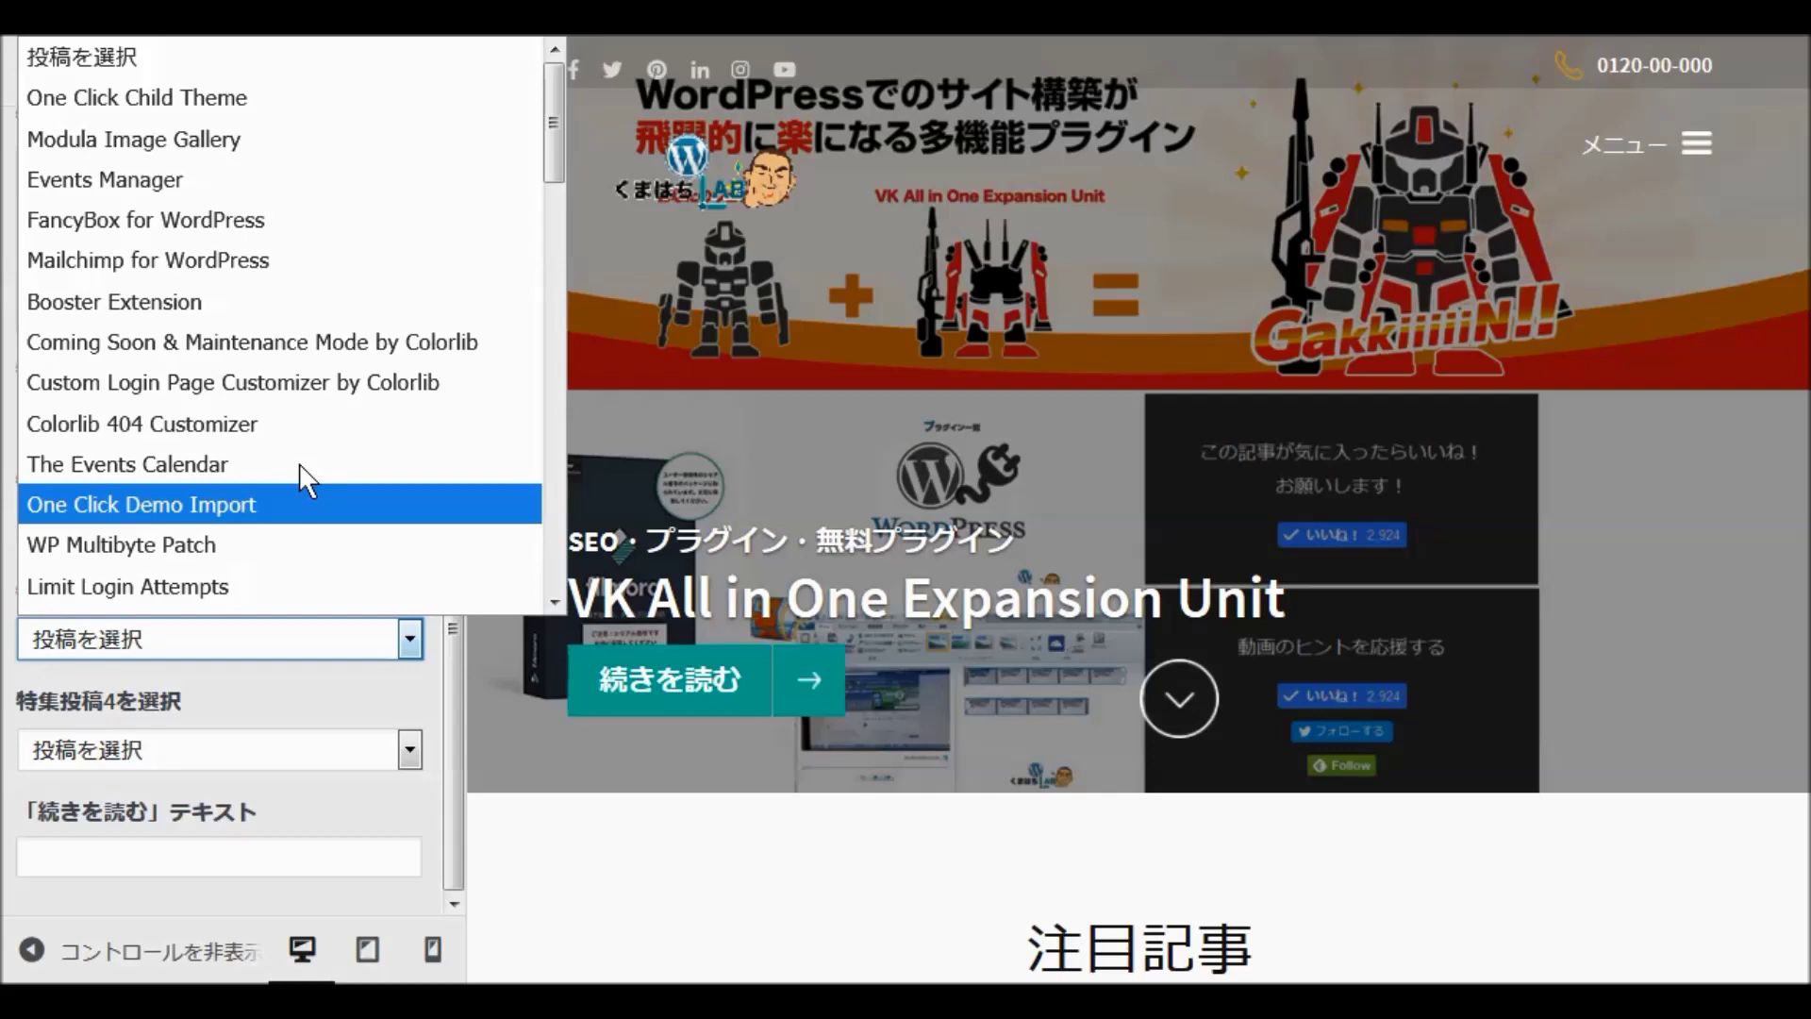
{"action": "scroll", "coordinate": [308, 468], "scroll_direction": "down", "scroll_amount": 2}
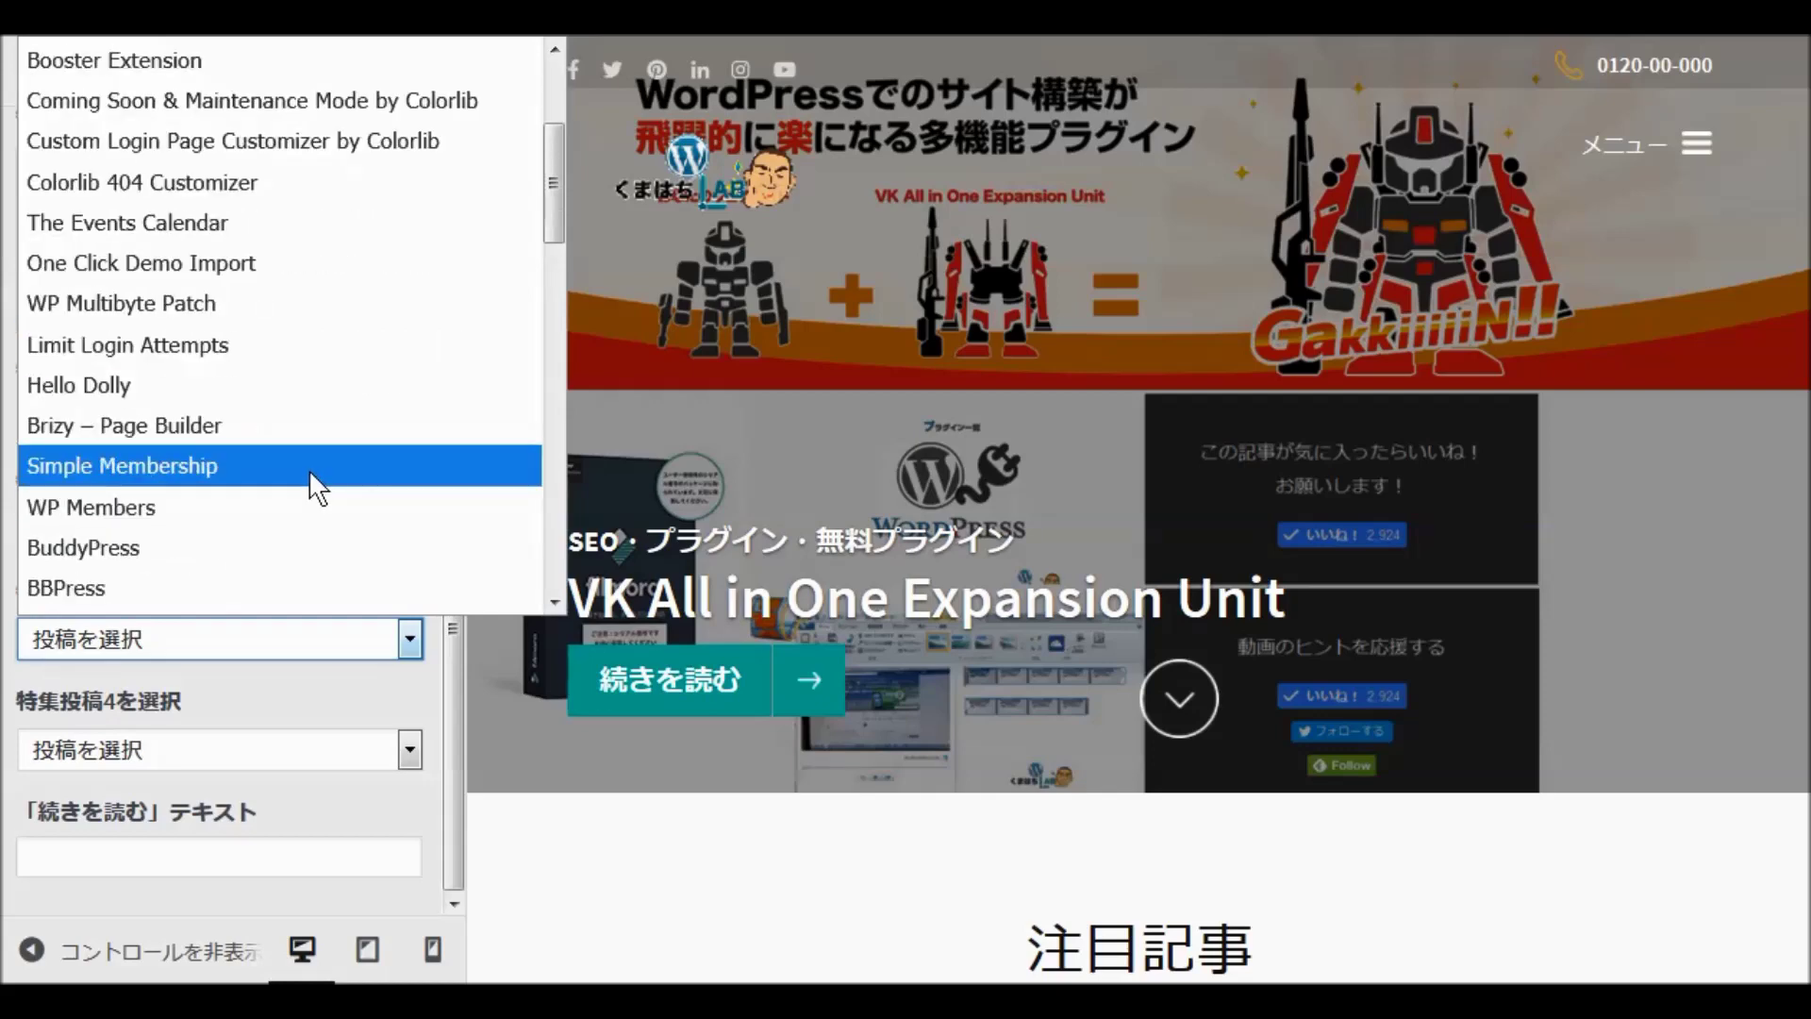
{"action": "left_click", "coordinate": [281, 424]}
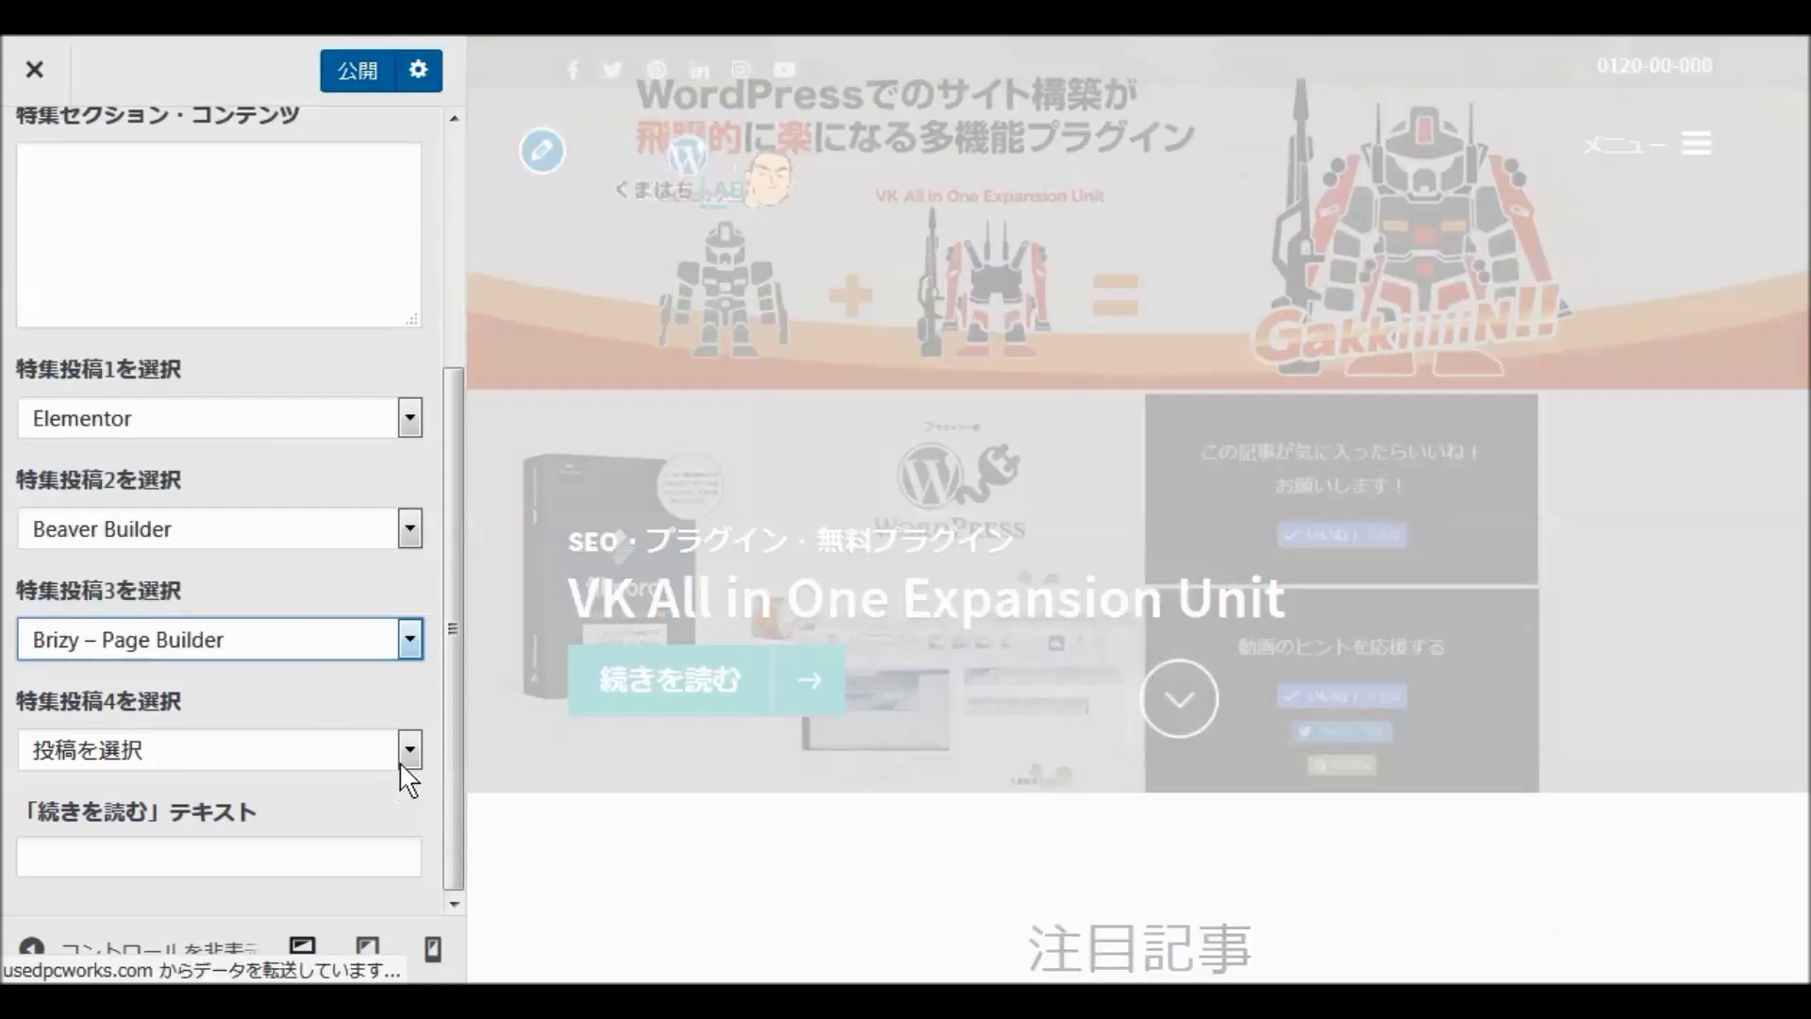
Step: Choose the post Divi as featured post 4 (特集投稿4)
{"action": "left_click", "coordinate": [400, 745]}
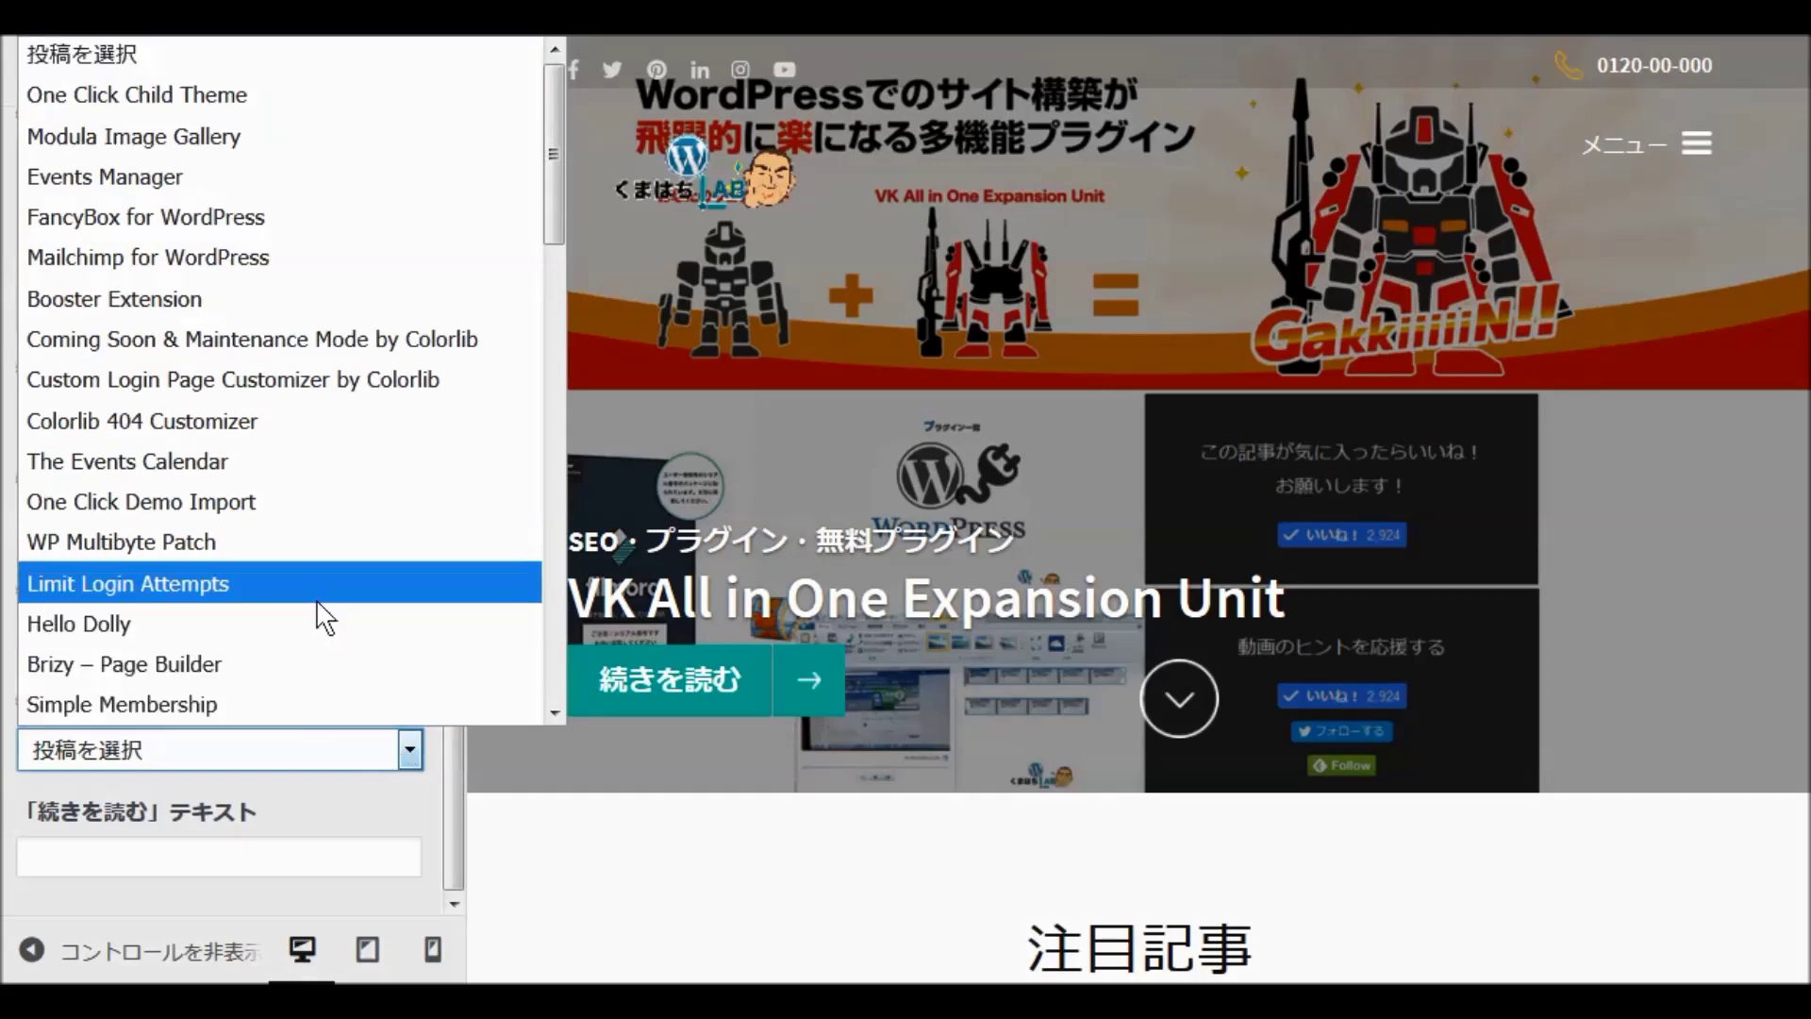
{"action": "scroll", "coordinate": [325, 618], "scroll_direction": "down", "scroll_amount": 3}
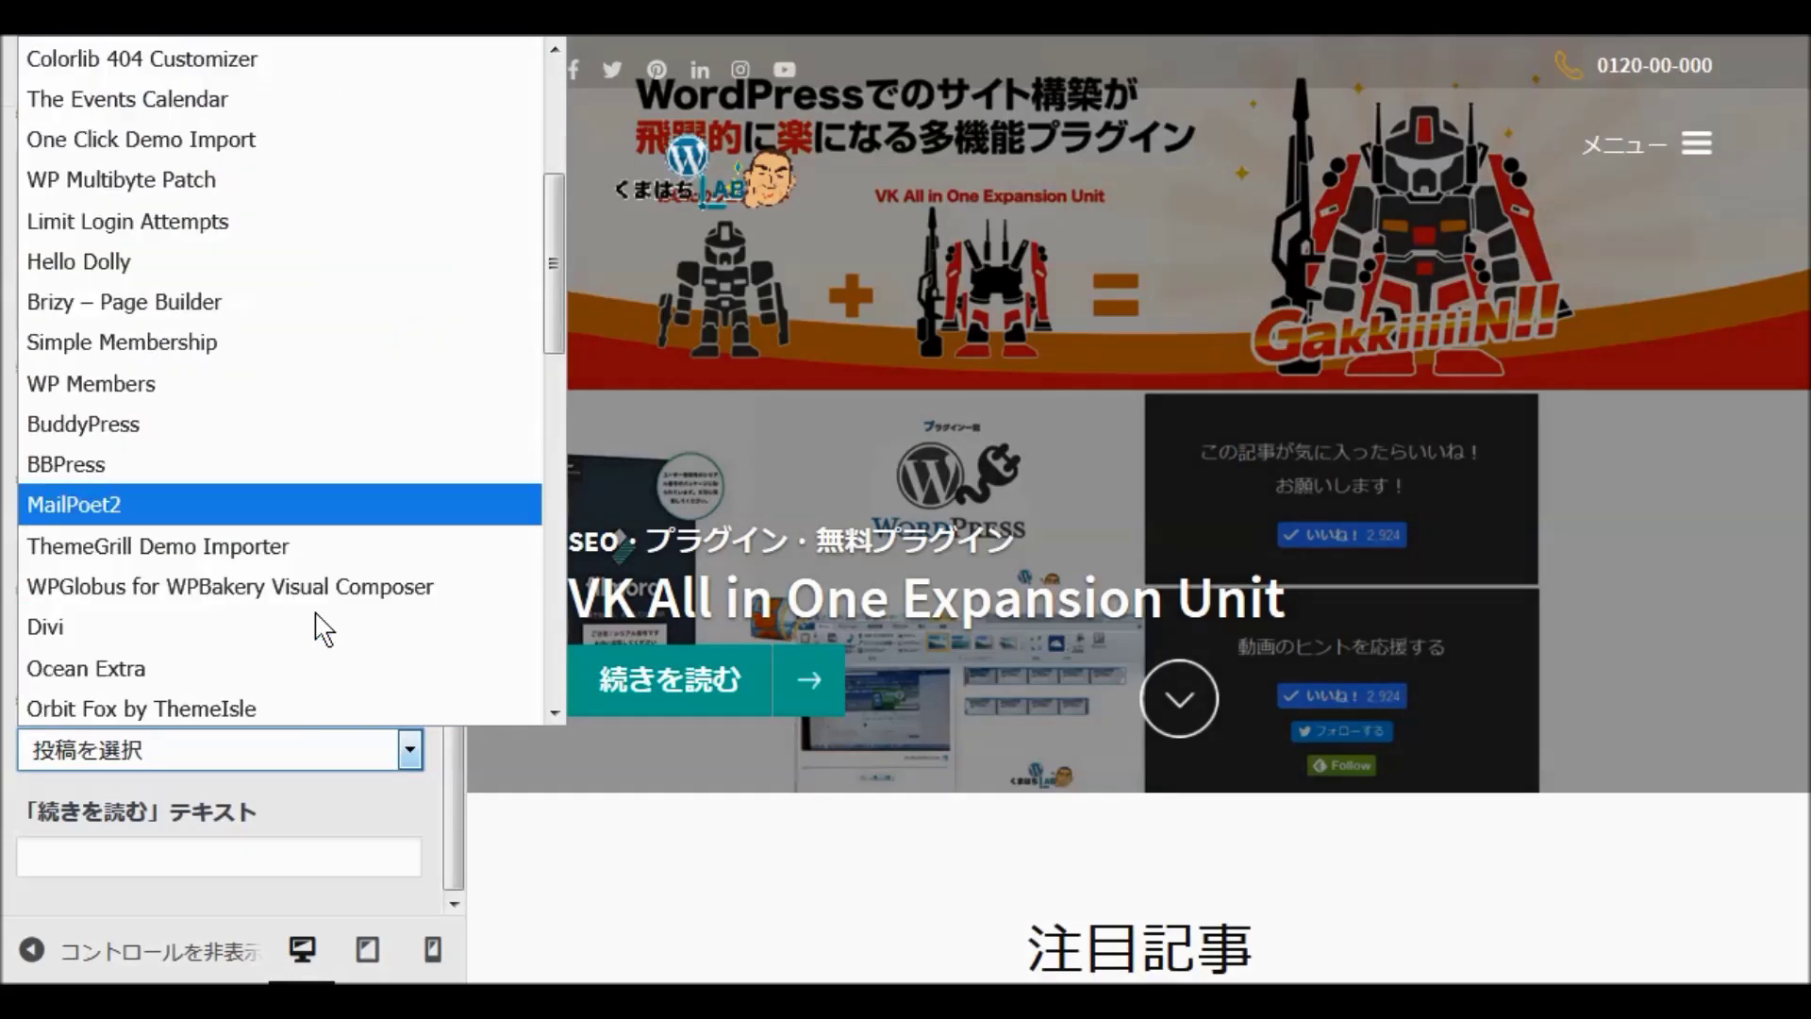
{"action": "left_click", "coordinate": [247, 626]}
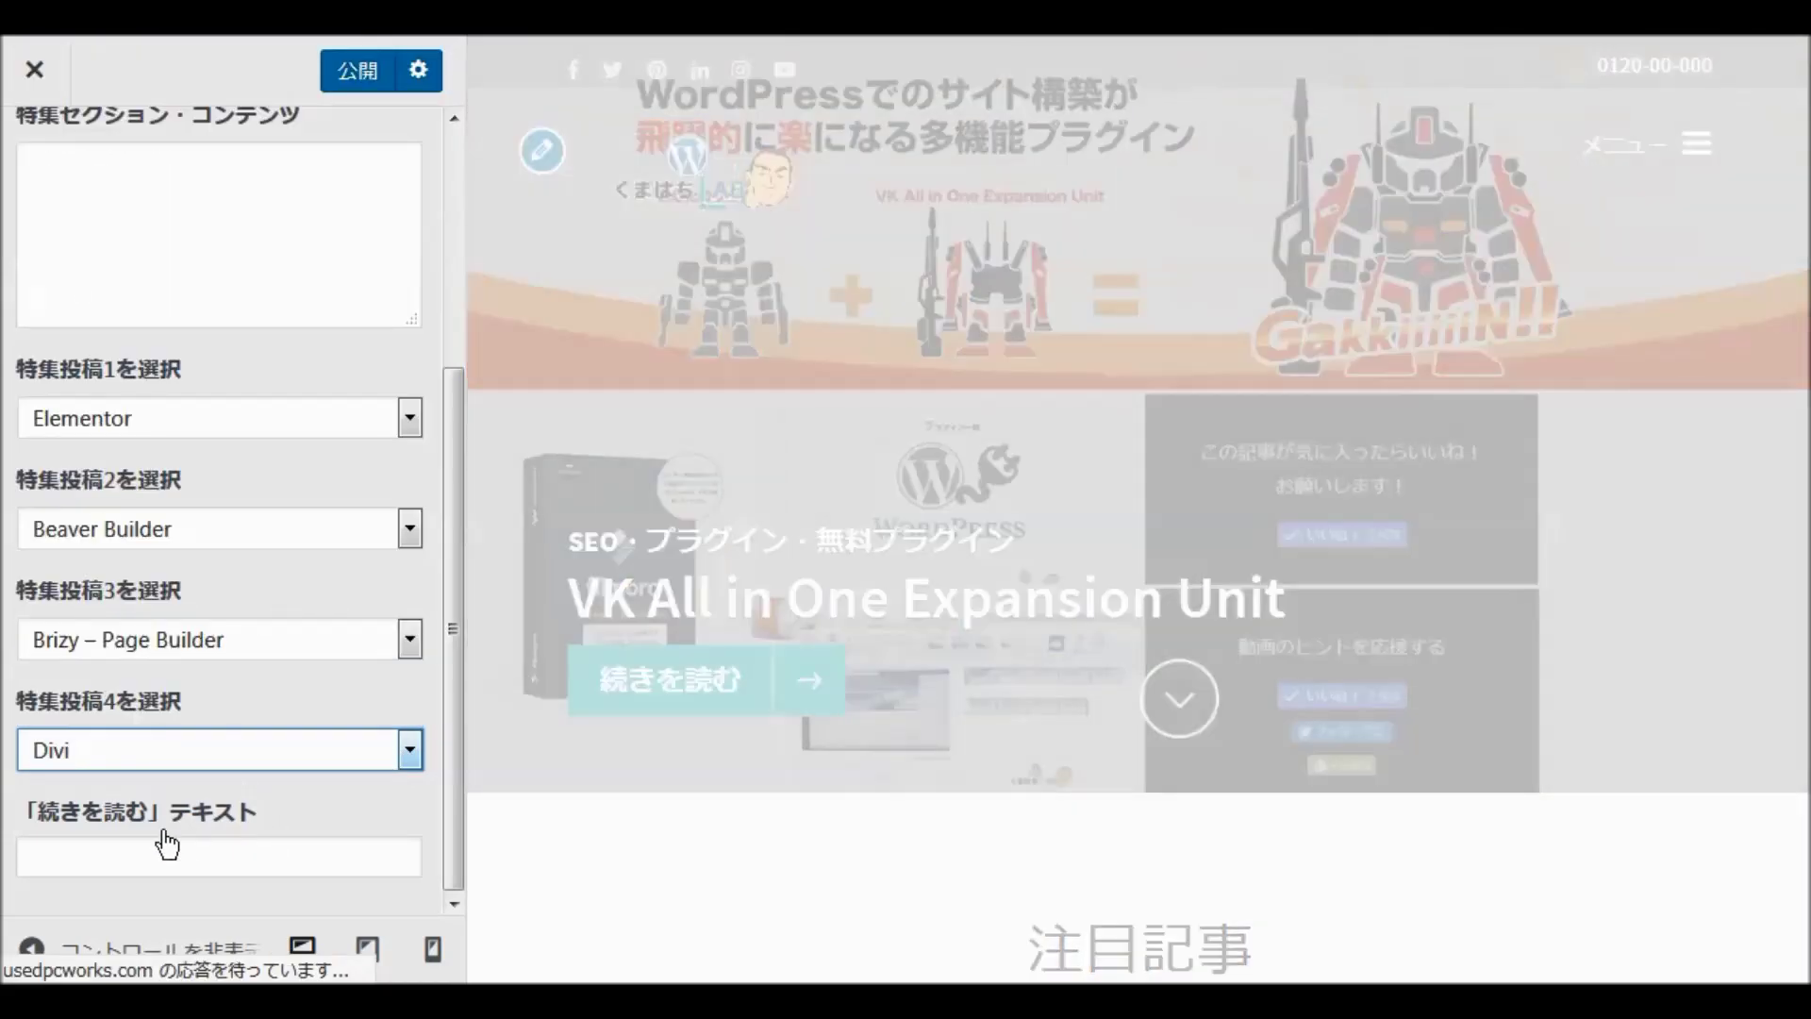
Step: Set the featured section's read-more text (「続きを読む」テキスト) to 続きを読む and check the section in the preview
{"action": "left_click", "coordinate": [123, 841]}
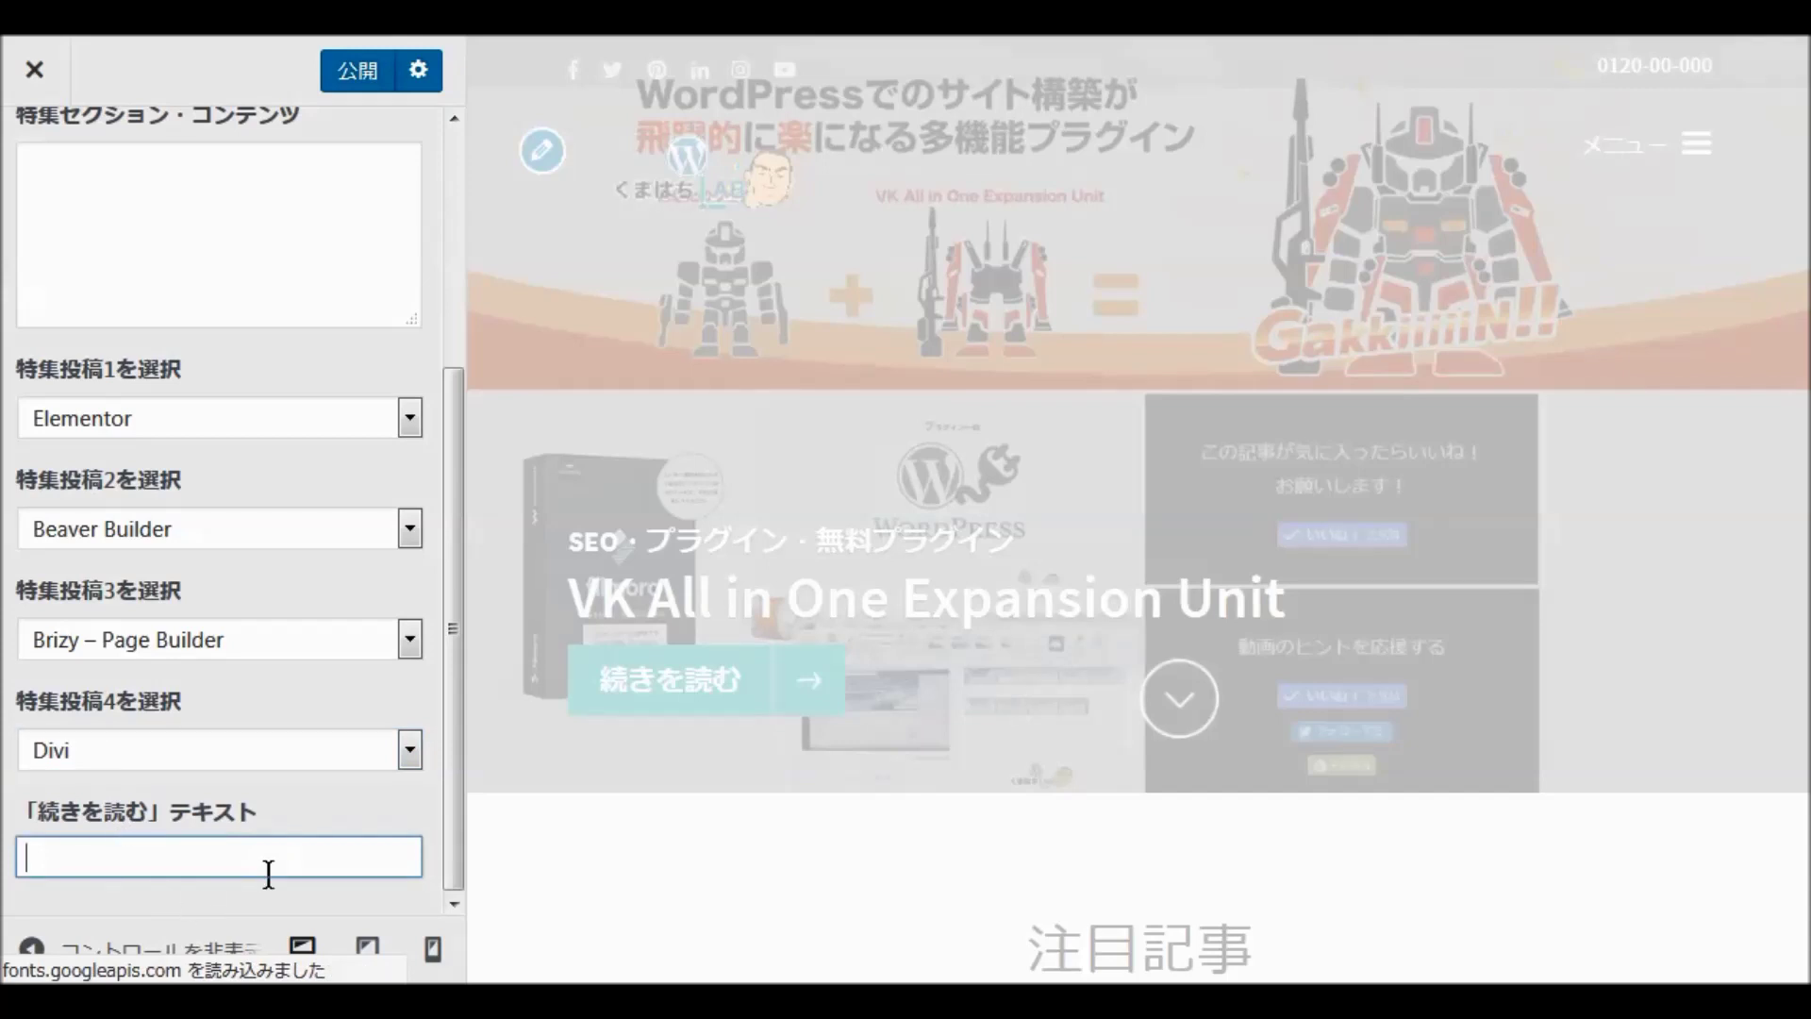
{"action": "type", "text": "つづき"}
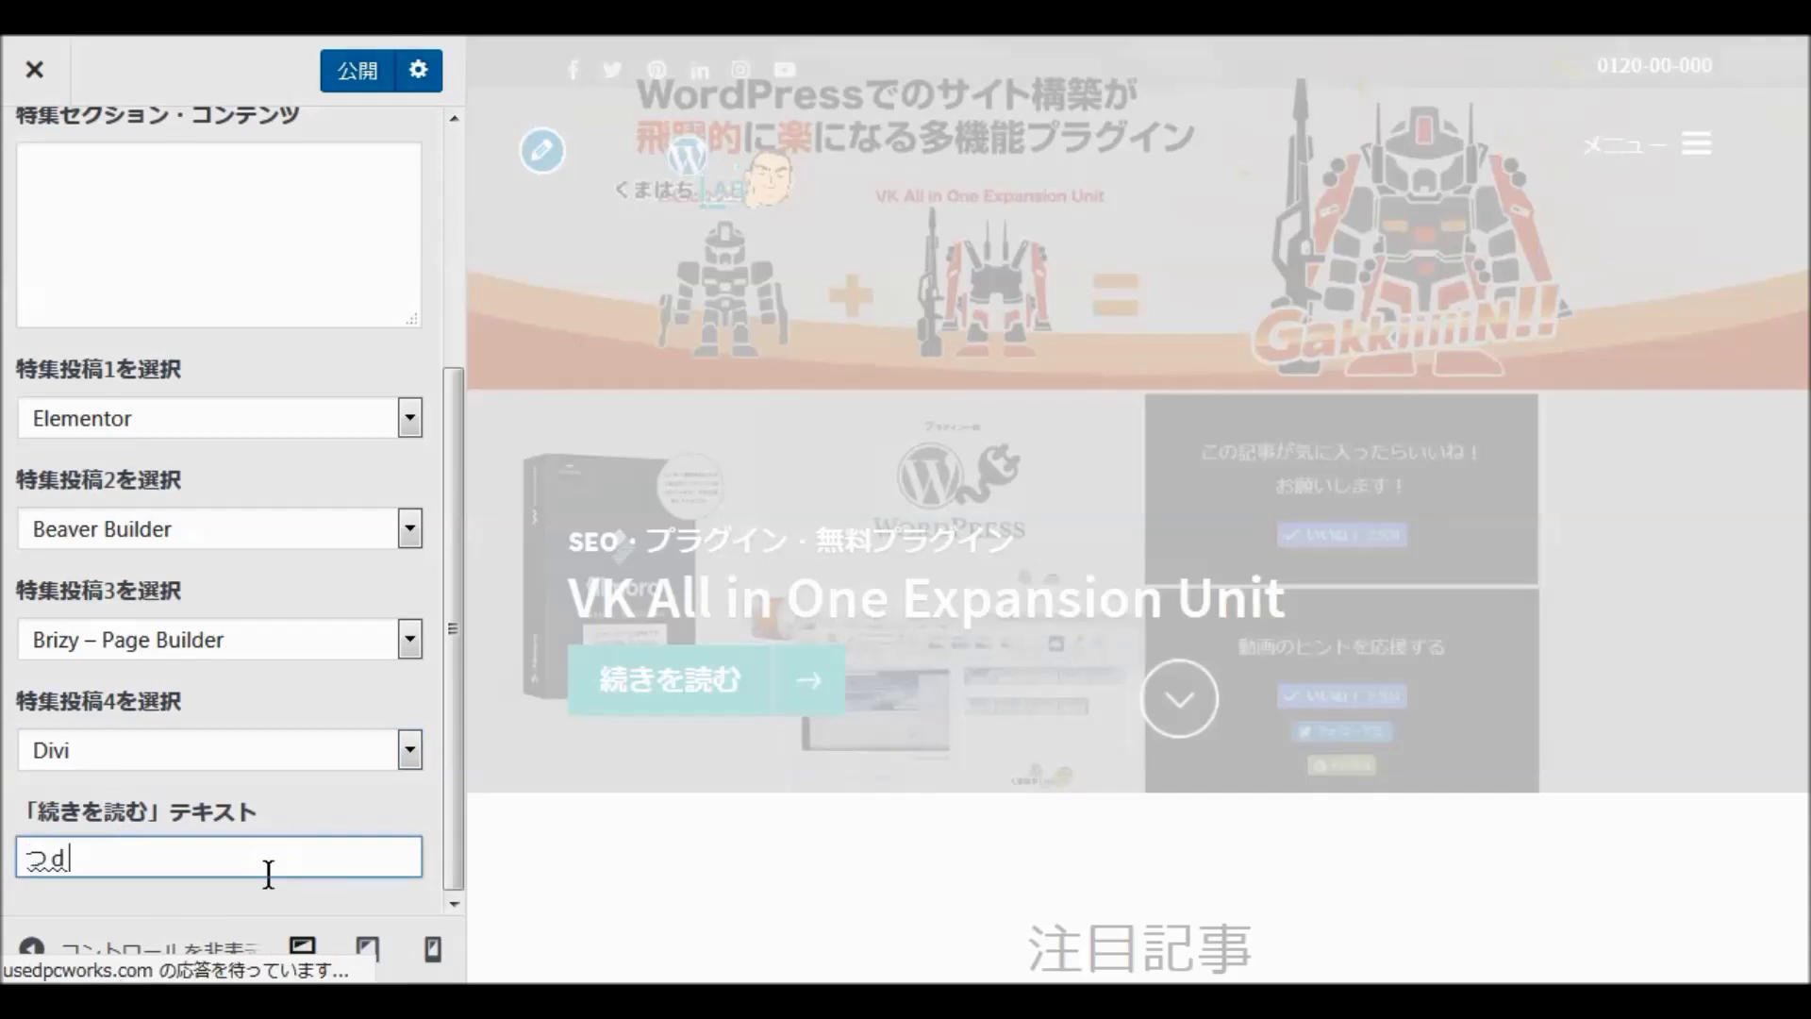
{"action": "type", "text": "を"}
{"action": "key", "text": "space"}
{"action": "type", "text": "よmu"}
{"action": "key", "text": "space"}
{"action": "key", "text": "Return"}
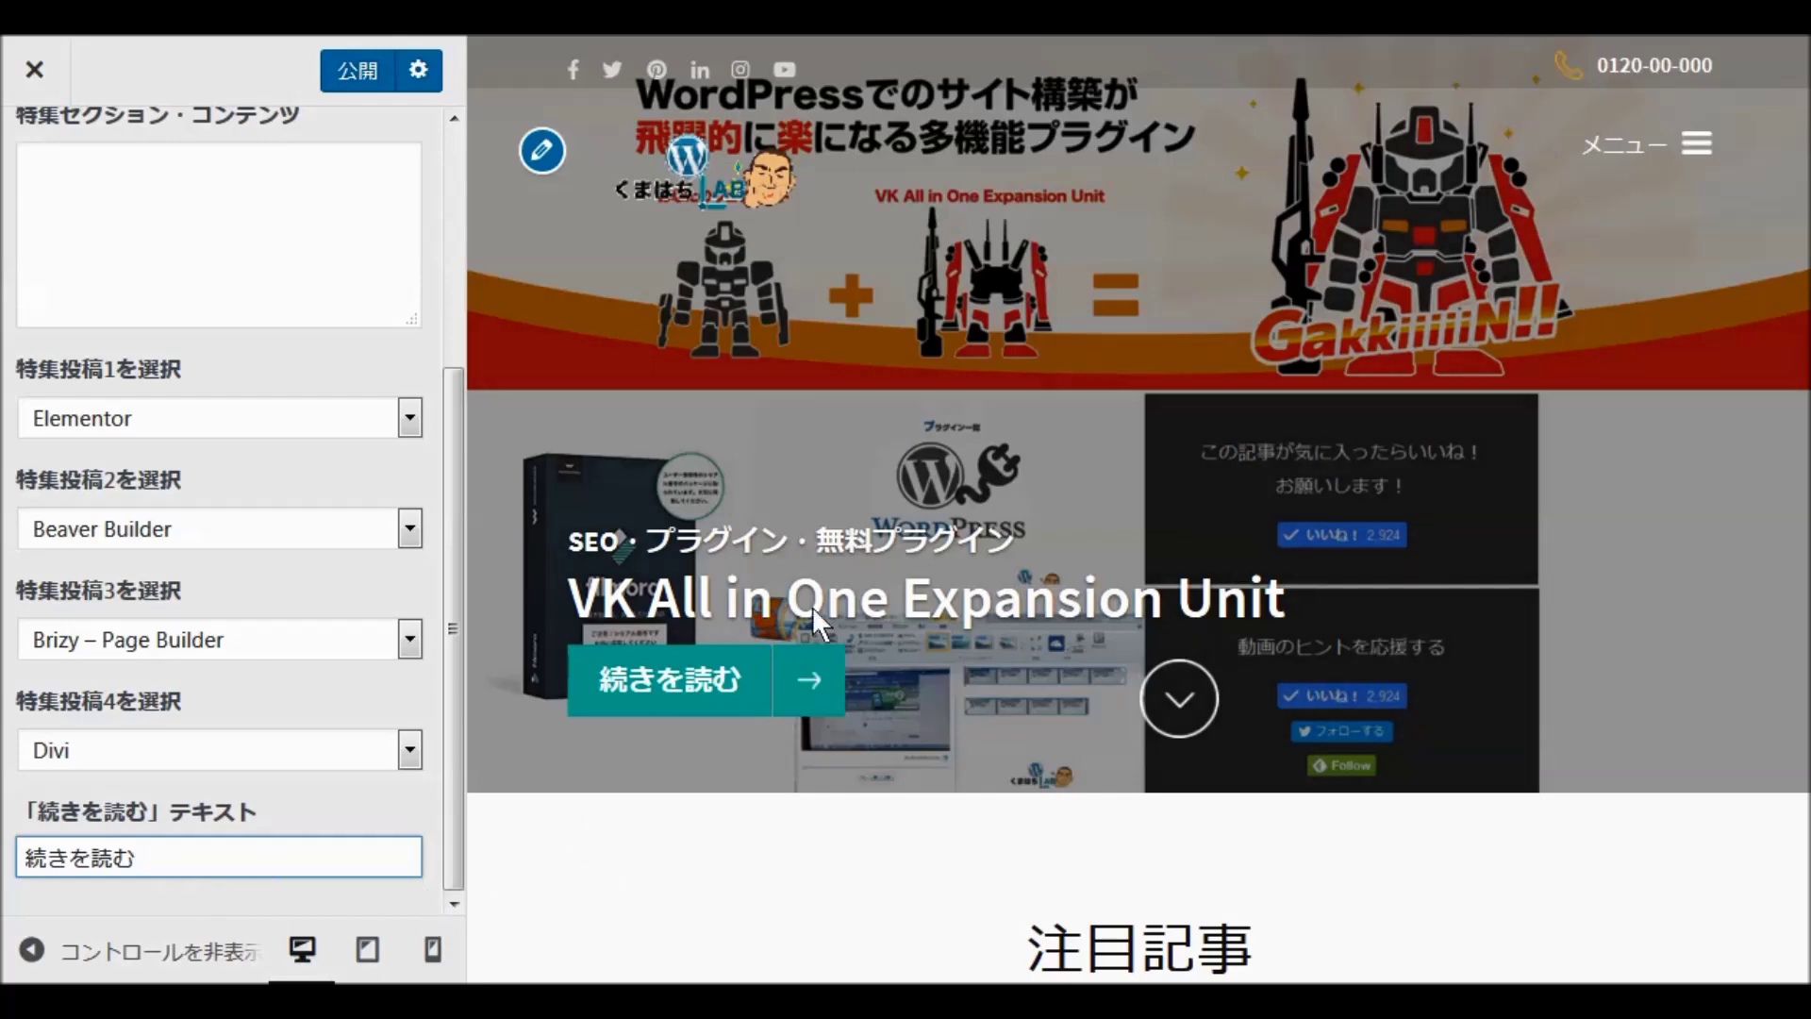
{"action": "scroll", "coordinate": [857, 552], "scroll_direction": "down", "scroll_amount": 10}
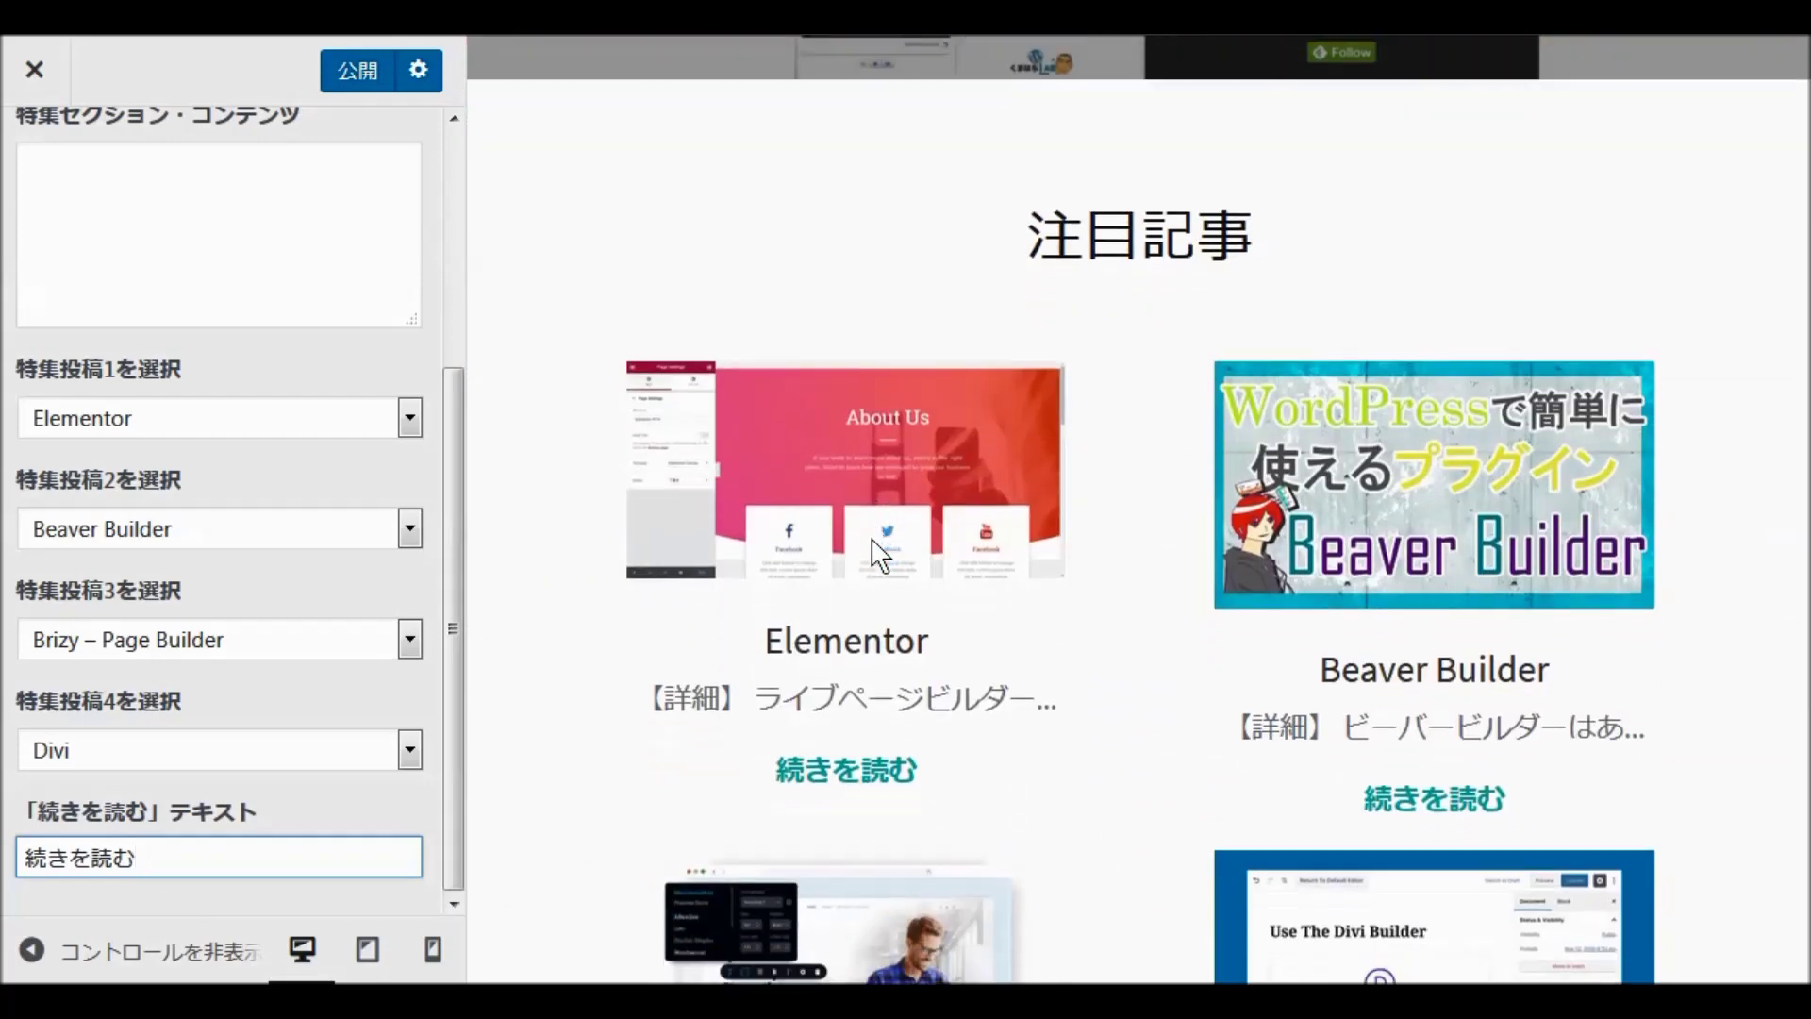
Step: Review the four featured posts in the site preview and publish the 特集セクション settings
{"action": "scroll", "coordinate": [875, 550], "scroll_direction": "down", "scroll_amount": 2}
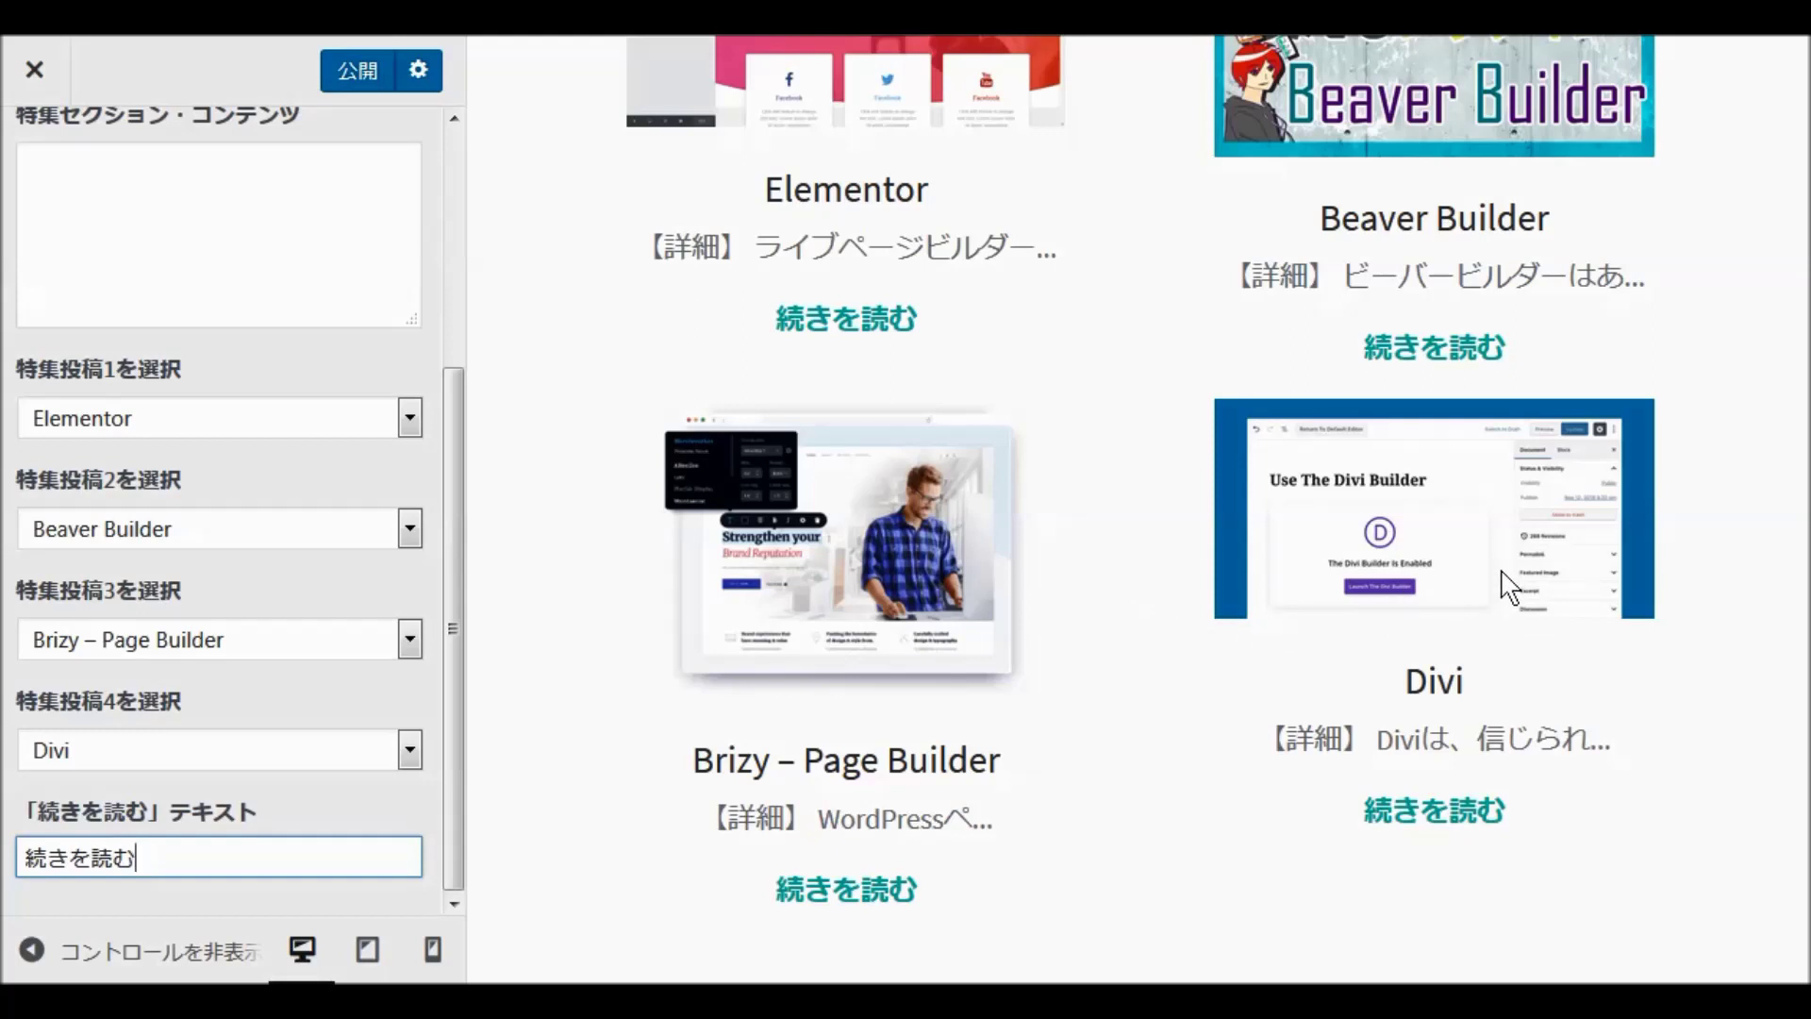
{"action": "scroll", "coordinate": [913, 571], "scroll_direction": "up", "scroll_amount": 4}
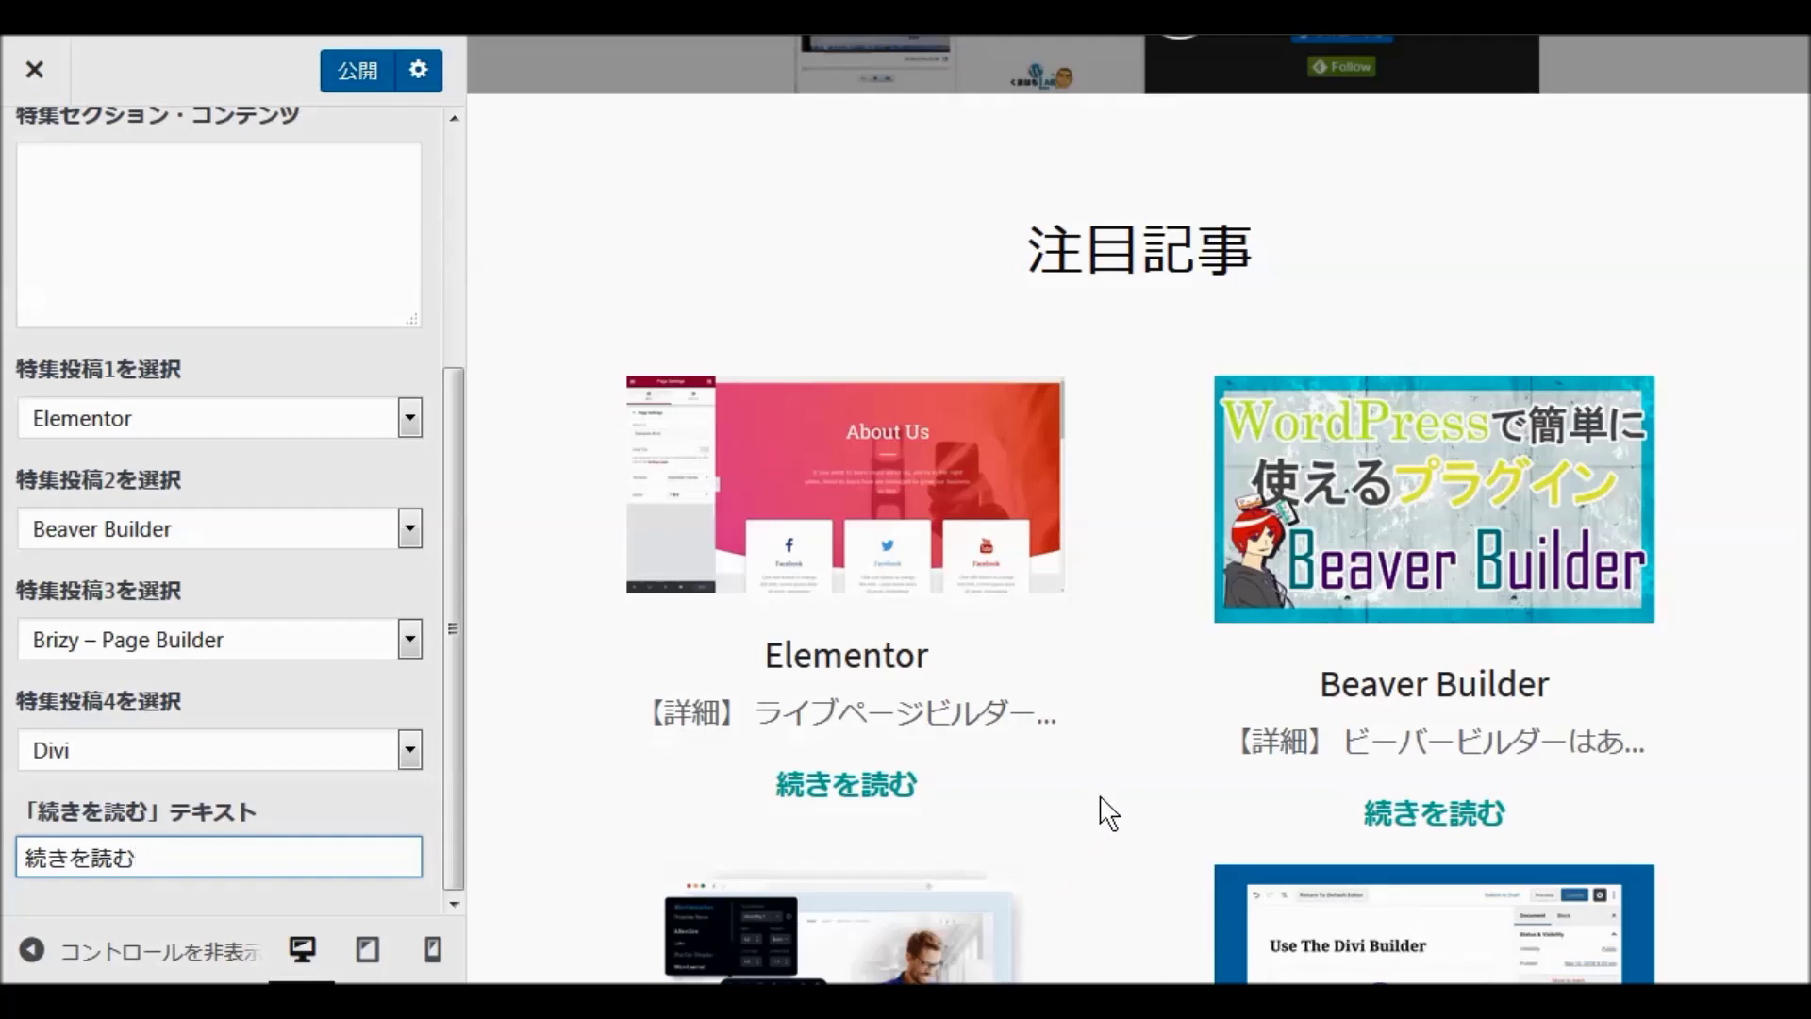
{"action": "scroll", "coordinate": [1103, 813], "scroll_direction": "down", "scroll_amount": 2}
{"action": "scroll", "coordinate": [1114, 813], "scroll_direction": "down", "scroll_amount": 4}
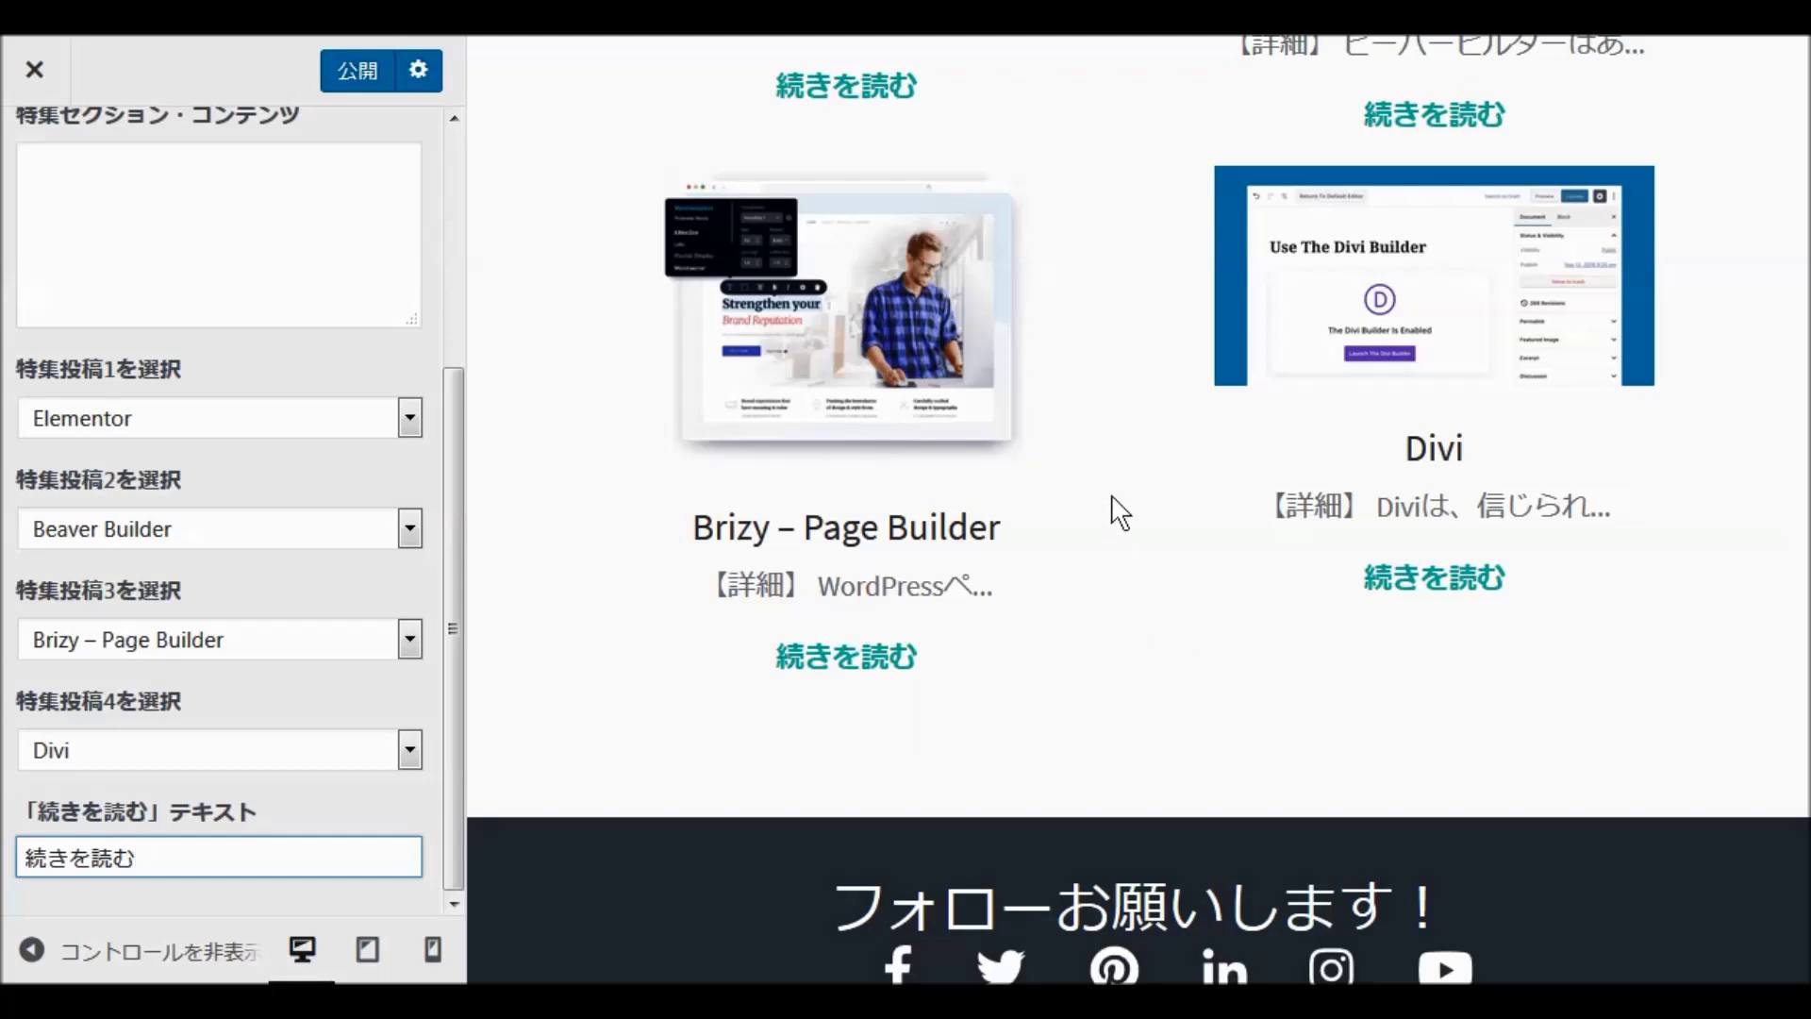
{"action": "scroll", "coordinate": [1167, 471], "scroll_direction": "up", "scroll_amount": 6}
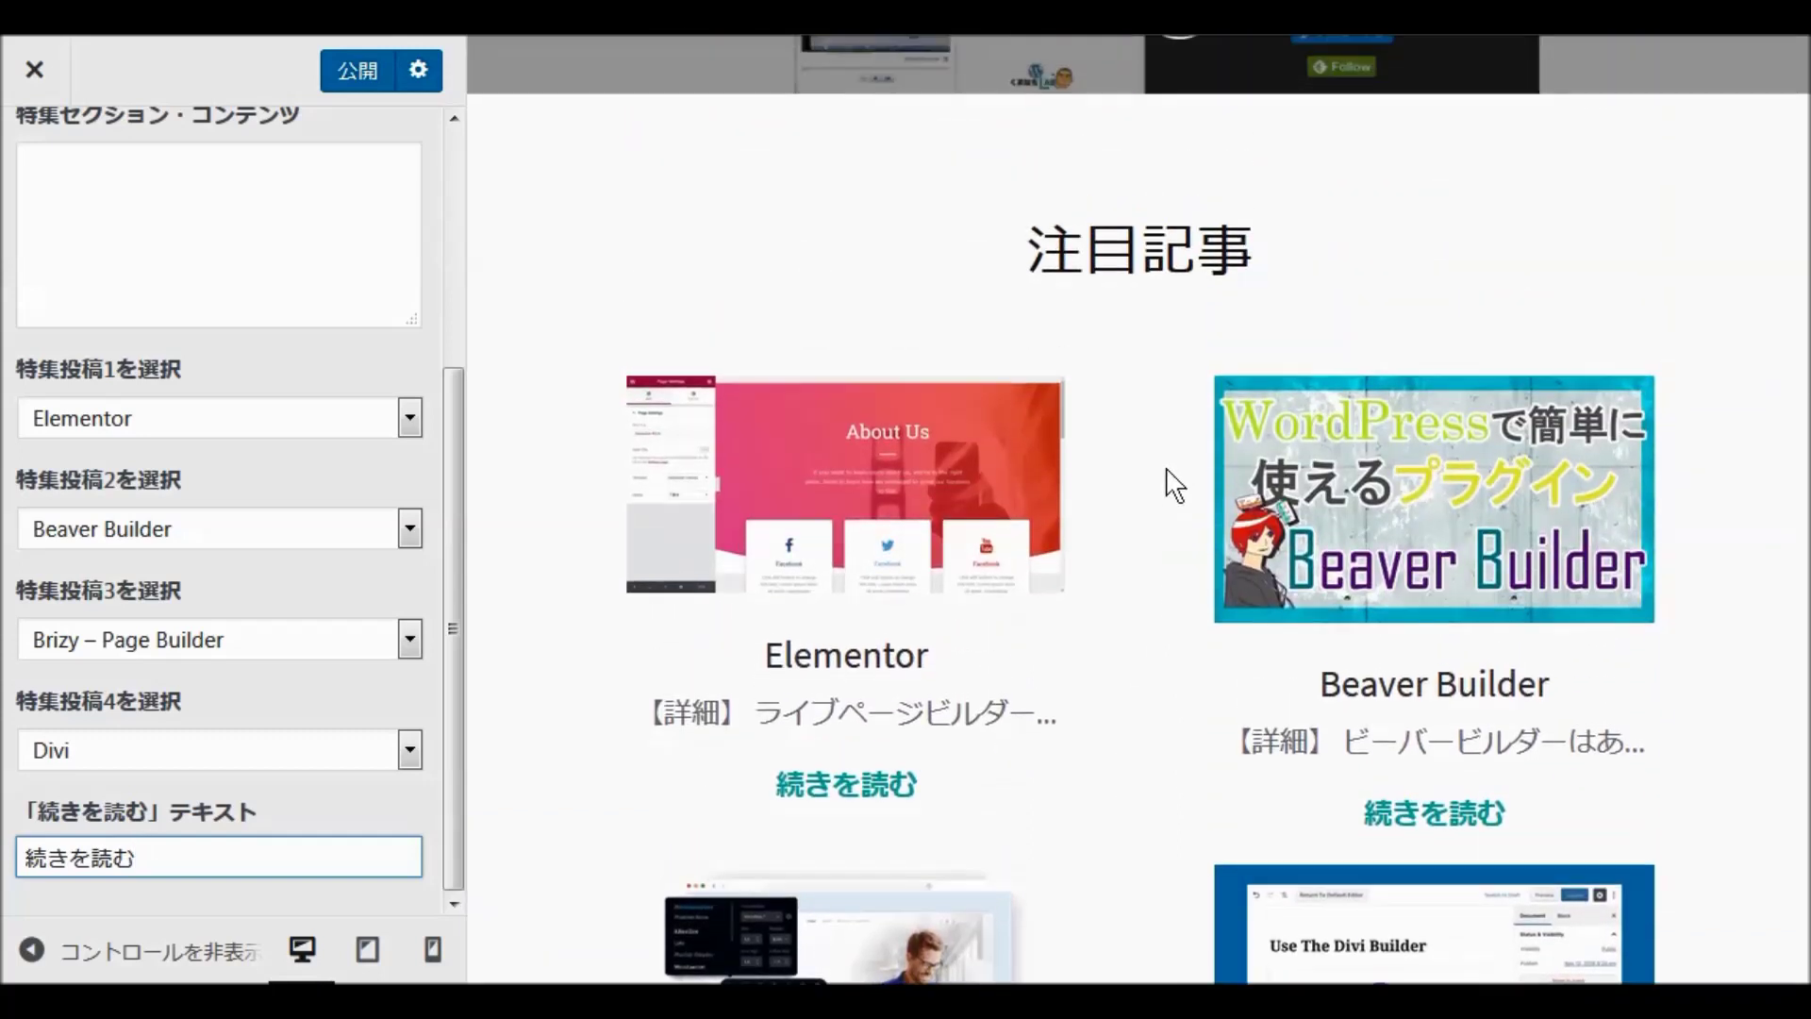
{"action": "scroll", "coordinate": [283, 509], "scroll_direction": "up", "scroll_amount": 3}
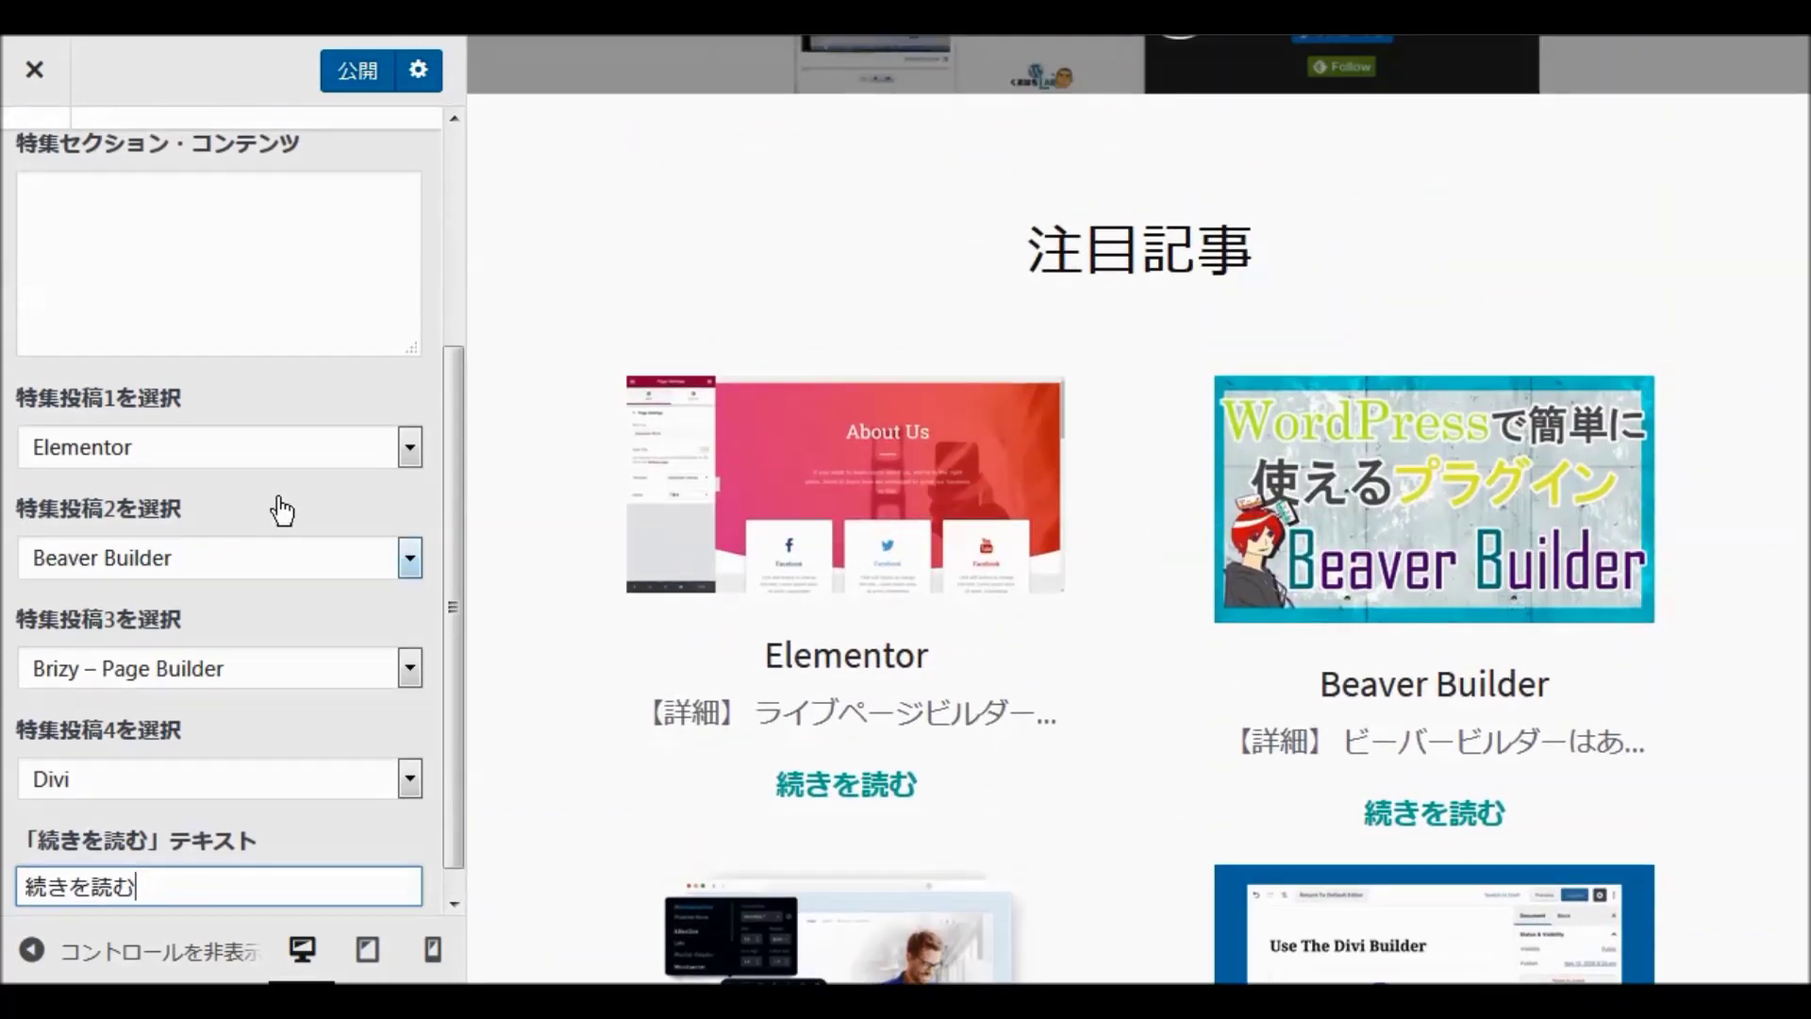
{"action": "left_click", "coordinate": [358, 83]}
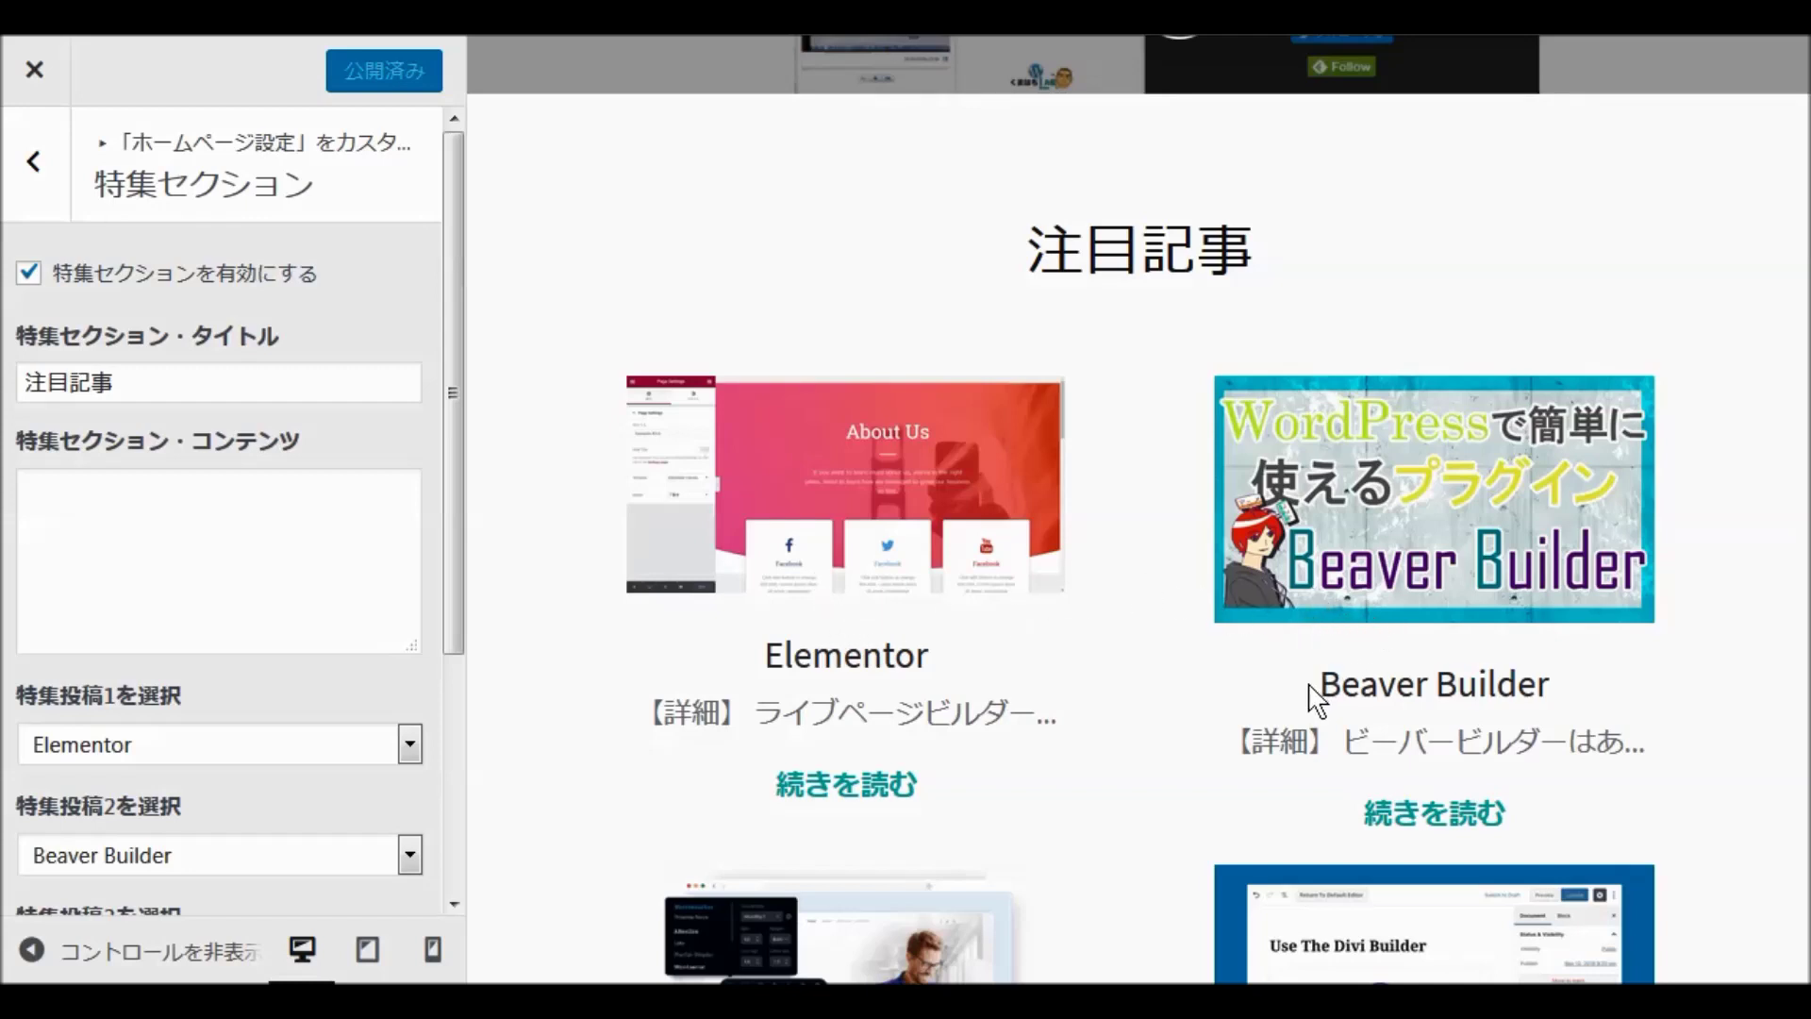
{"action": "scroll", "coordinate": [1295, 687], "scroll_direction": "down", "scroll_amount": 5}
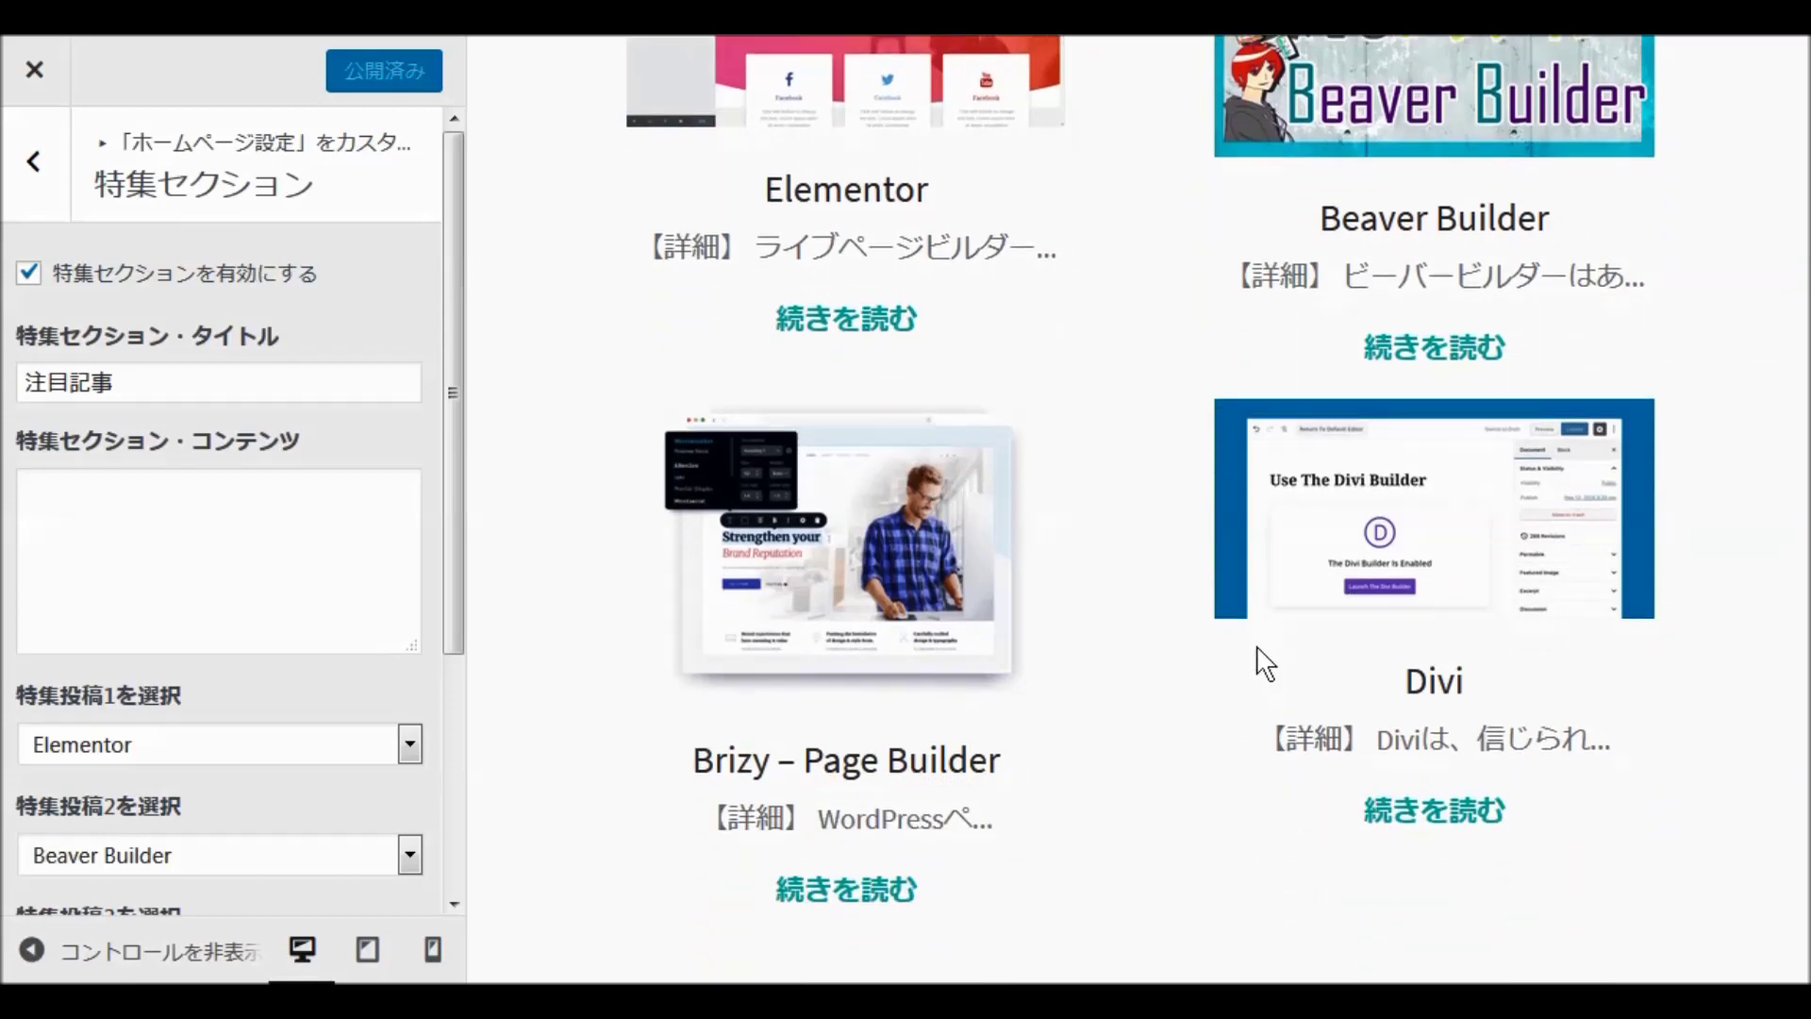
Step: Enable the homepage's サービス・セクション and choose Contact From 7 as its first service post
{"action": "left_click", "coordinate": [31, 166]}
{"action": "left_click", "coordinate": [176, 413]}
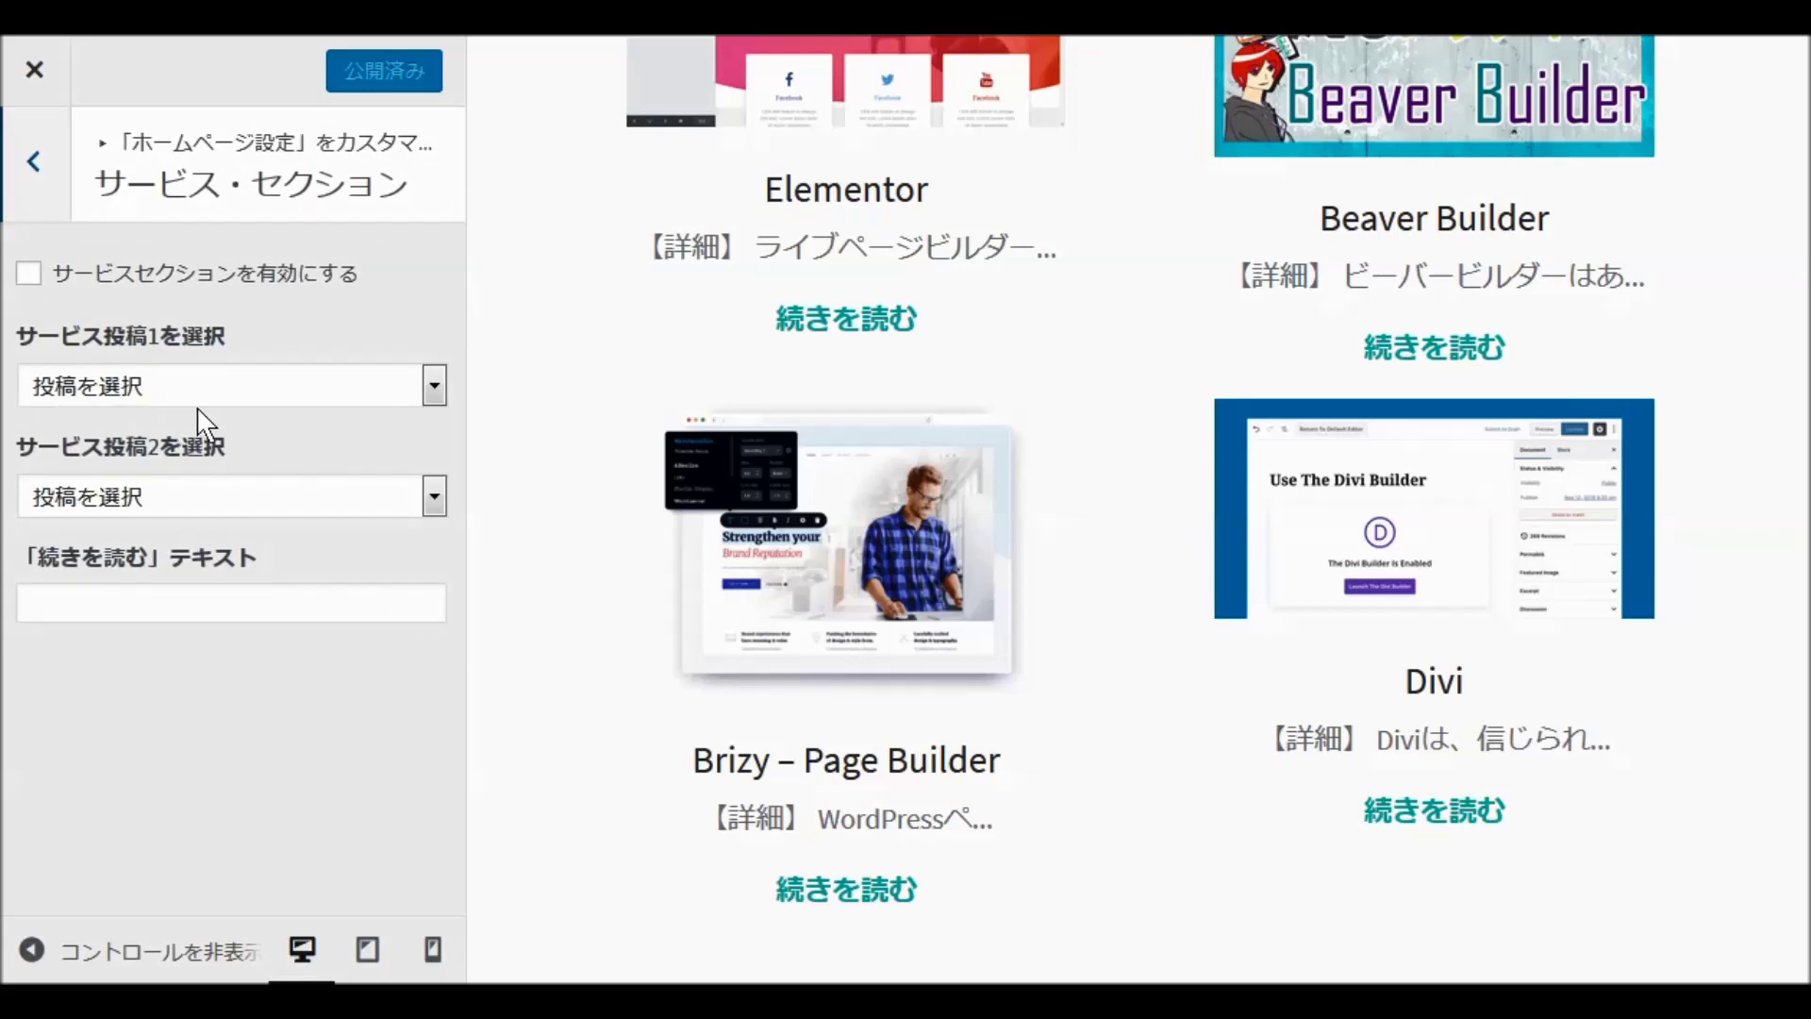
{"action": "left_click", "coordinate": [30, 275]}
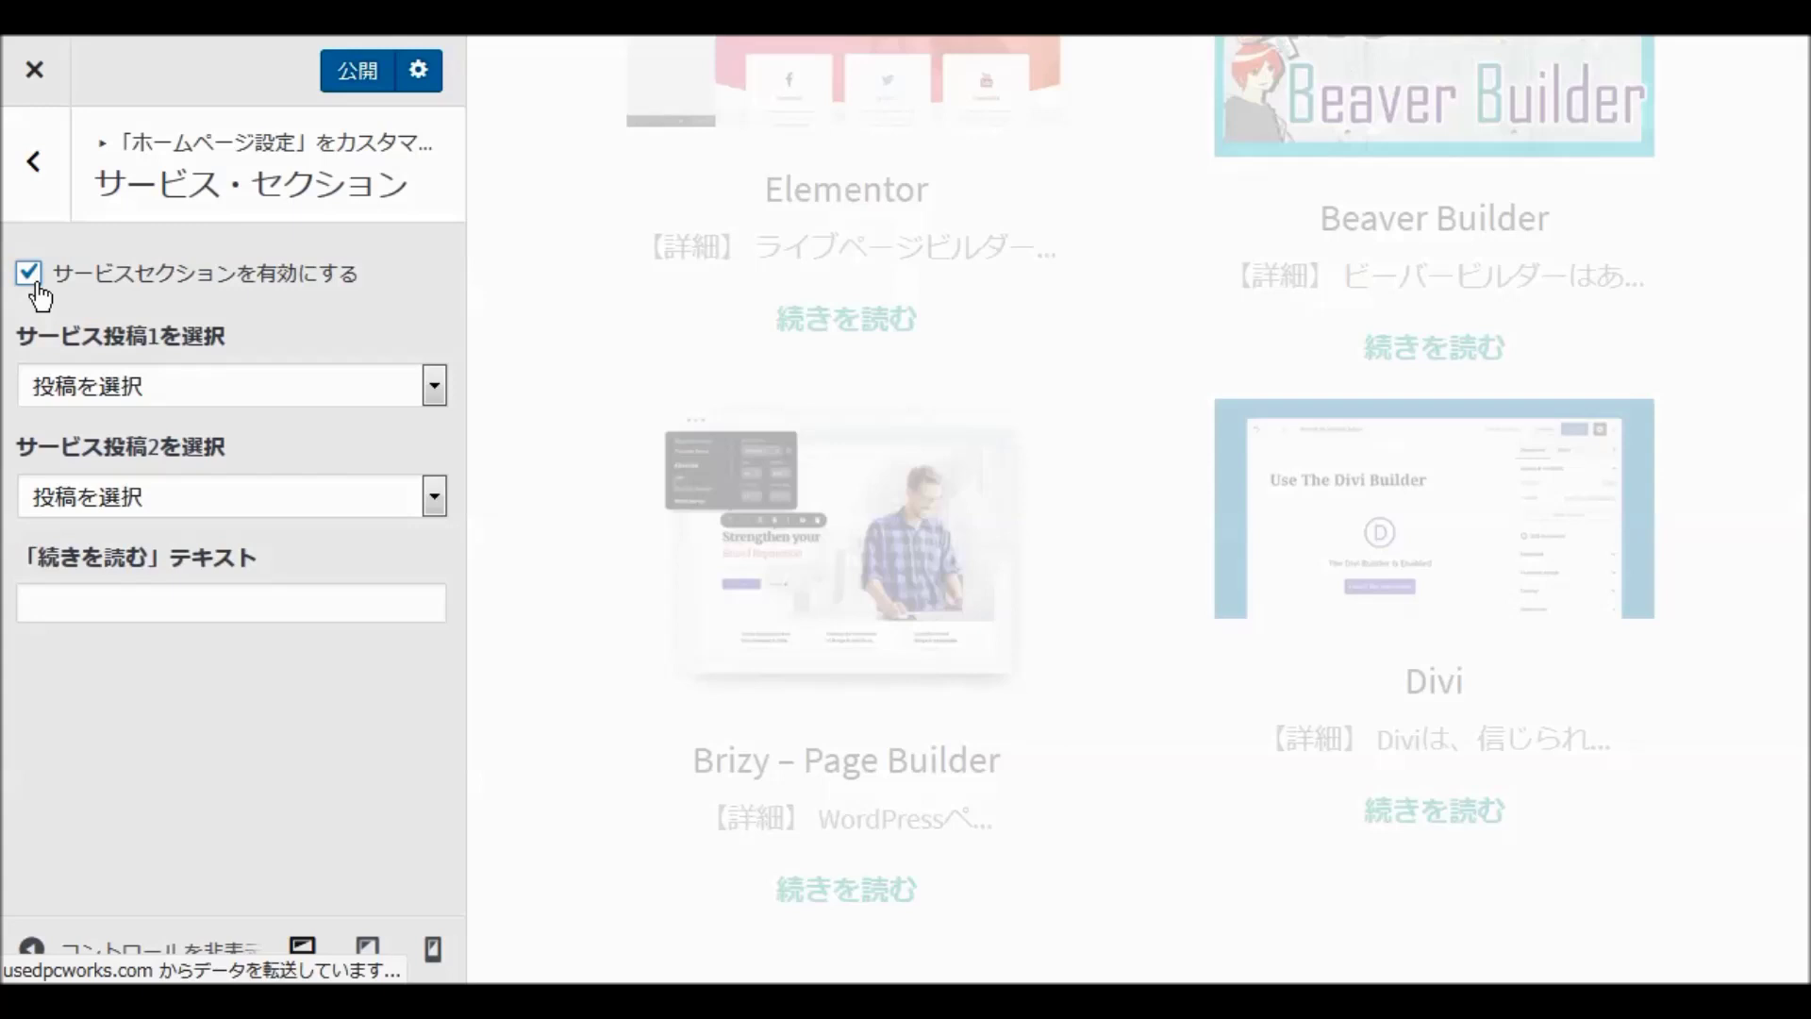
{"action": "left_click", "coordinate": [434, 387]}
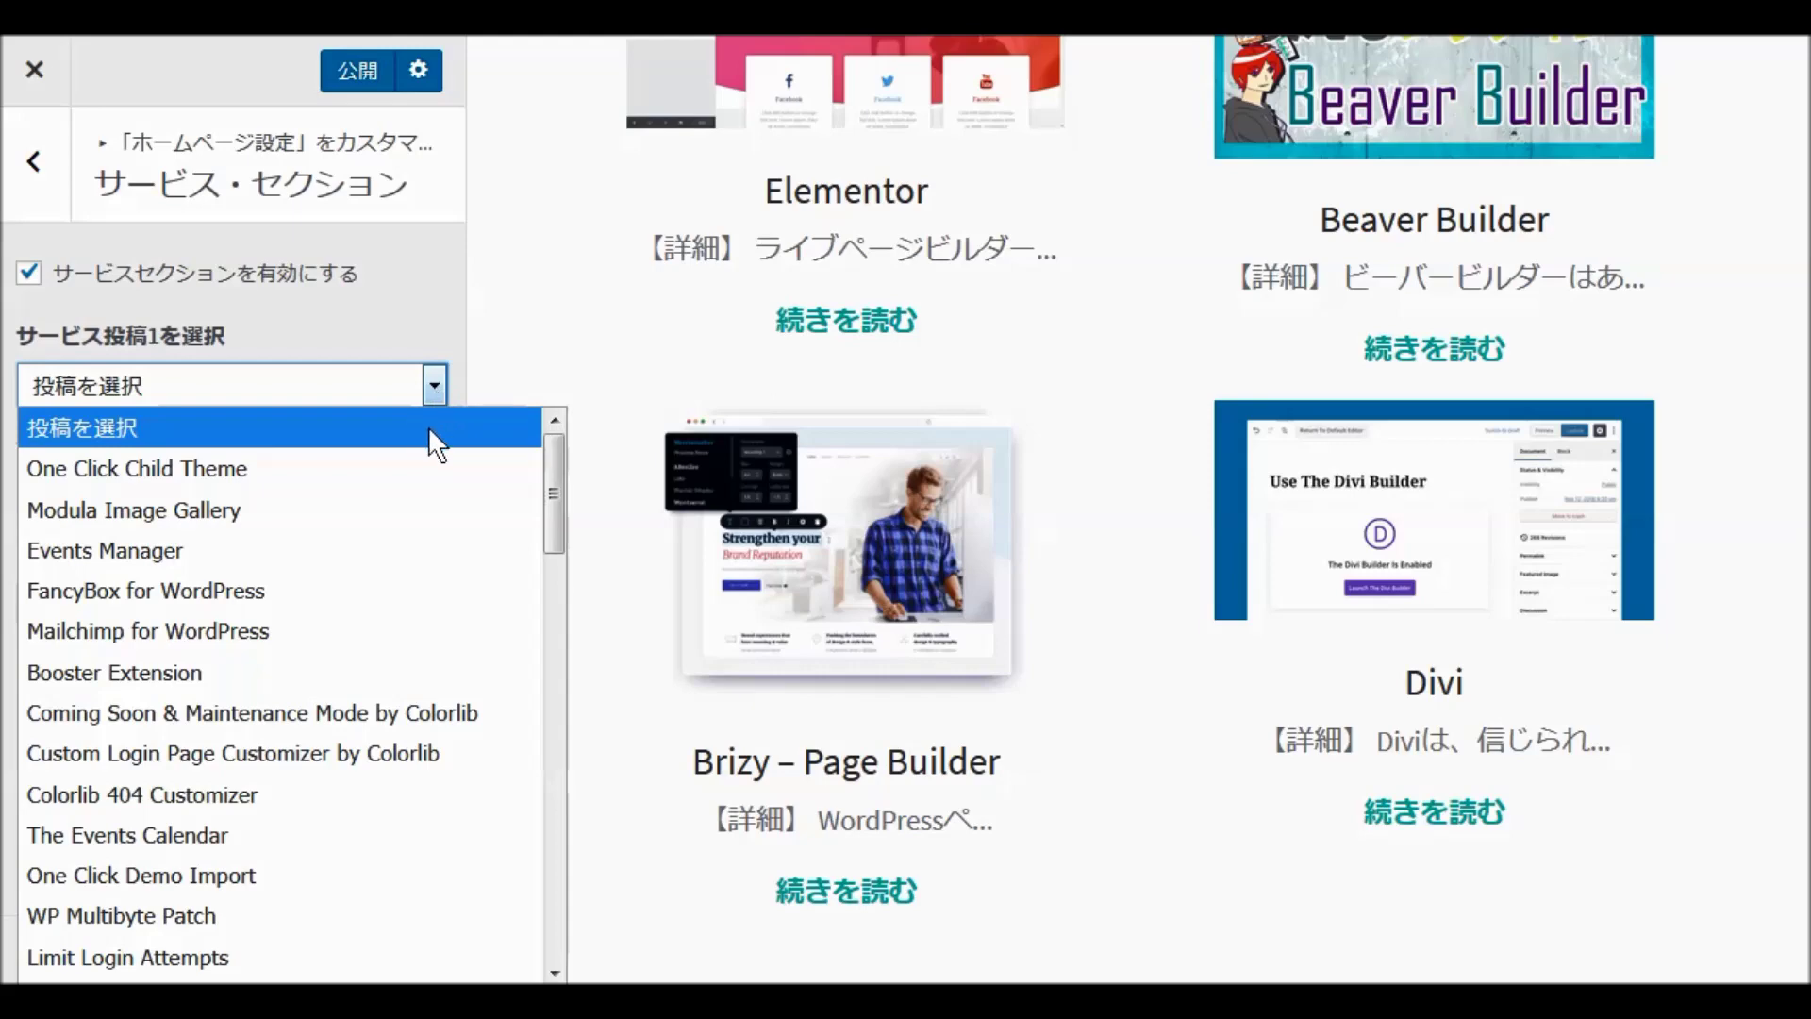
{"action": "scroll", "coordinate": [437, 602], "scroll_direction": "down", "scroll_amount": 6}
{"action": "scroll", "coordinate": [451, 630], "scroll_direction": "down", "scroll_amount": 7}
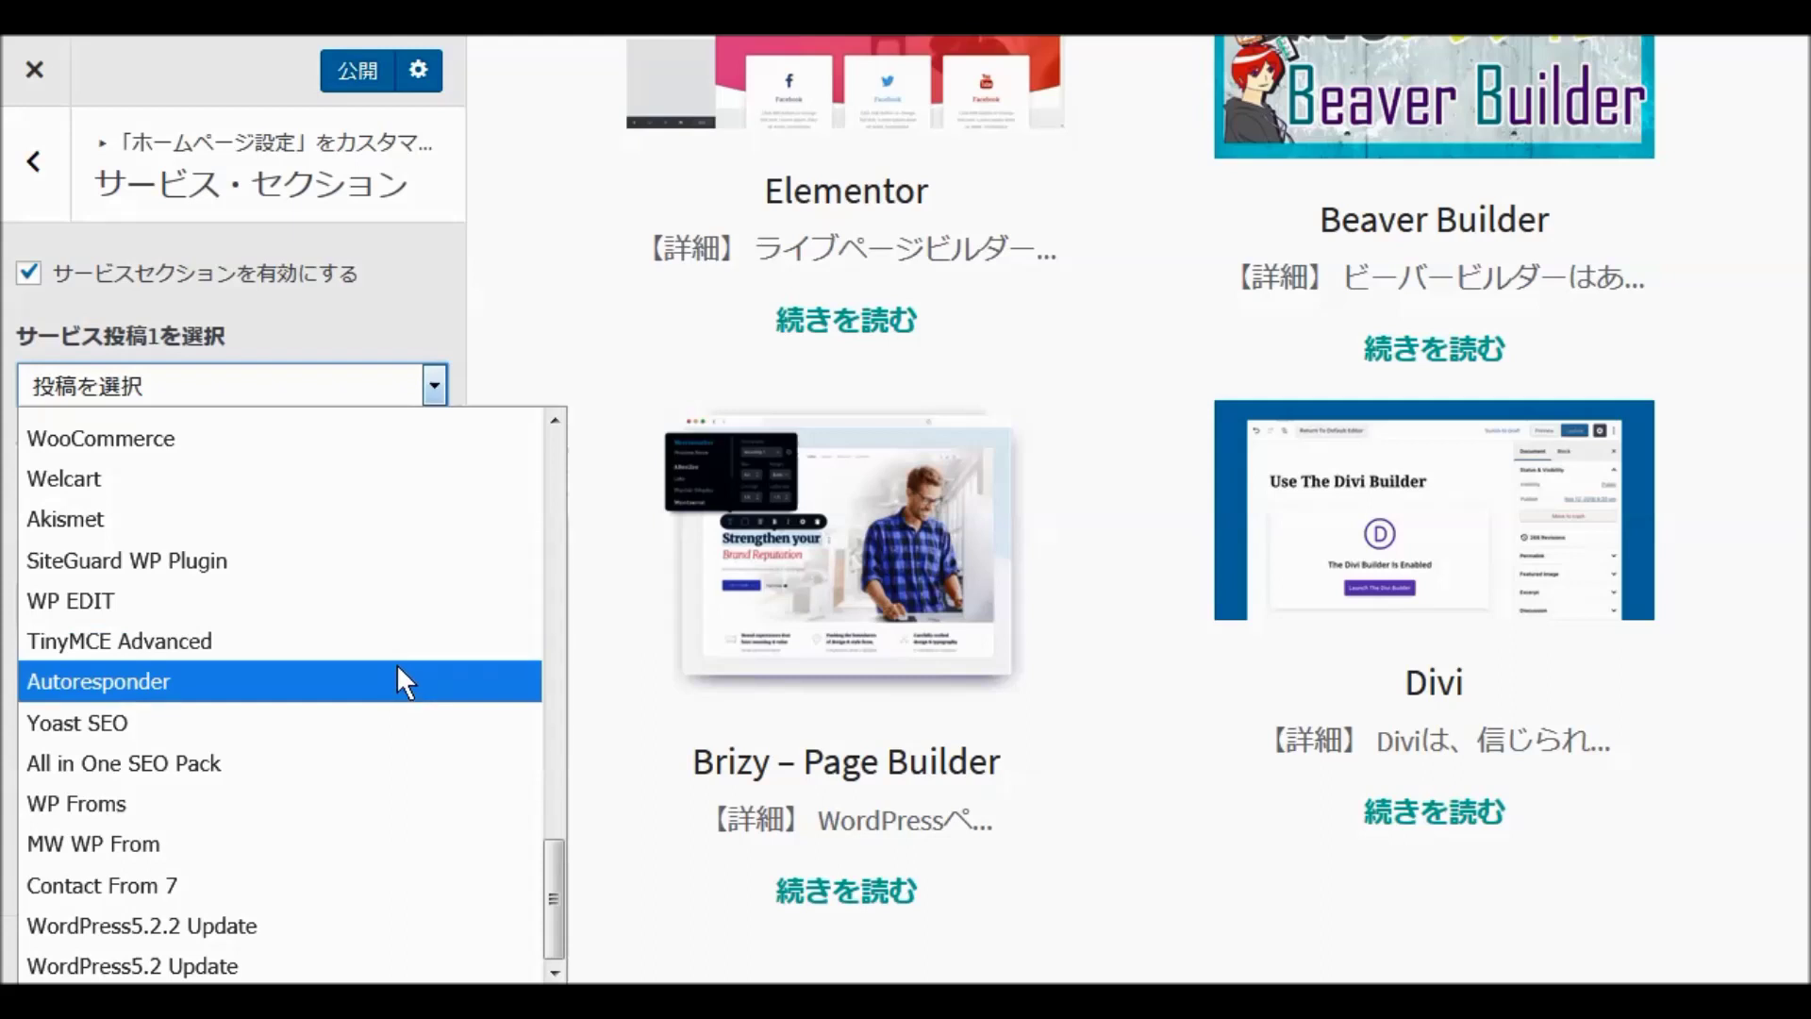
{"action": "left_click", "coordinate": [223, 885]}
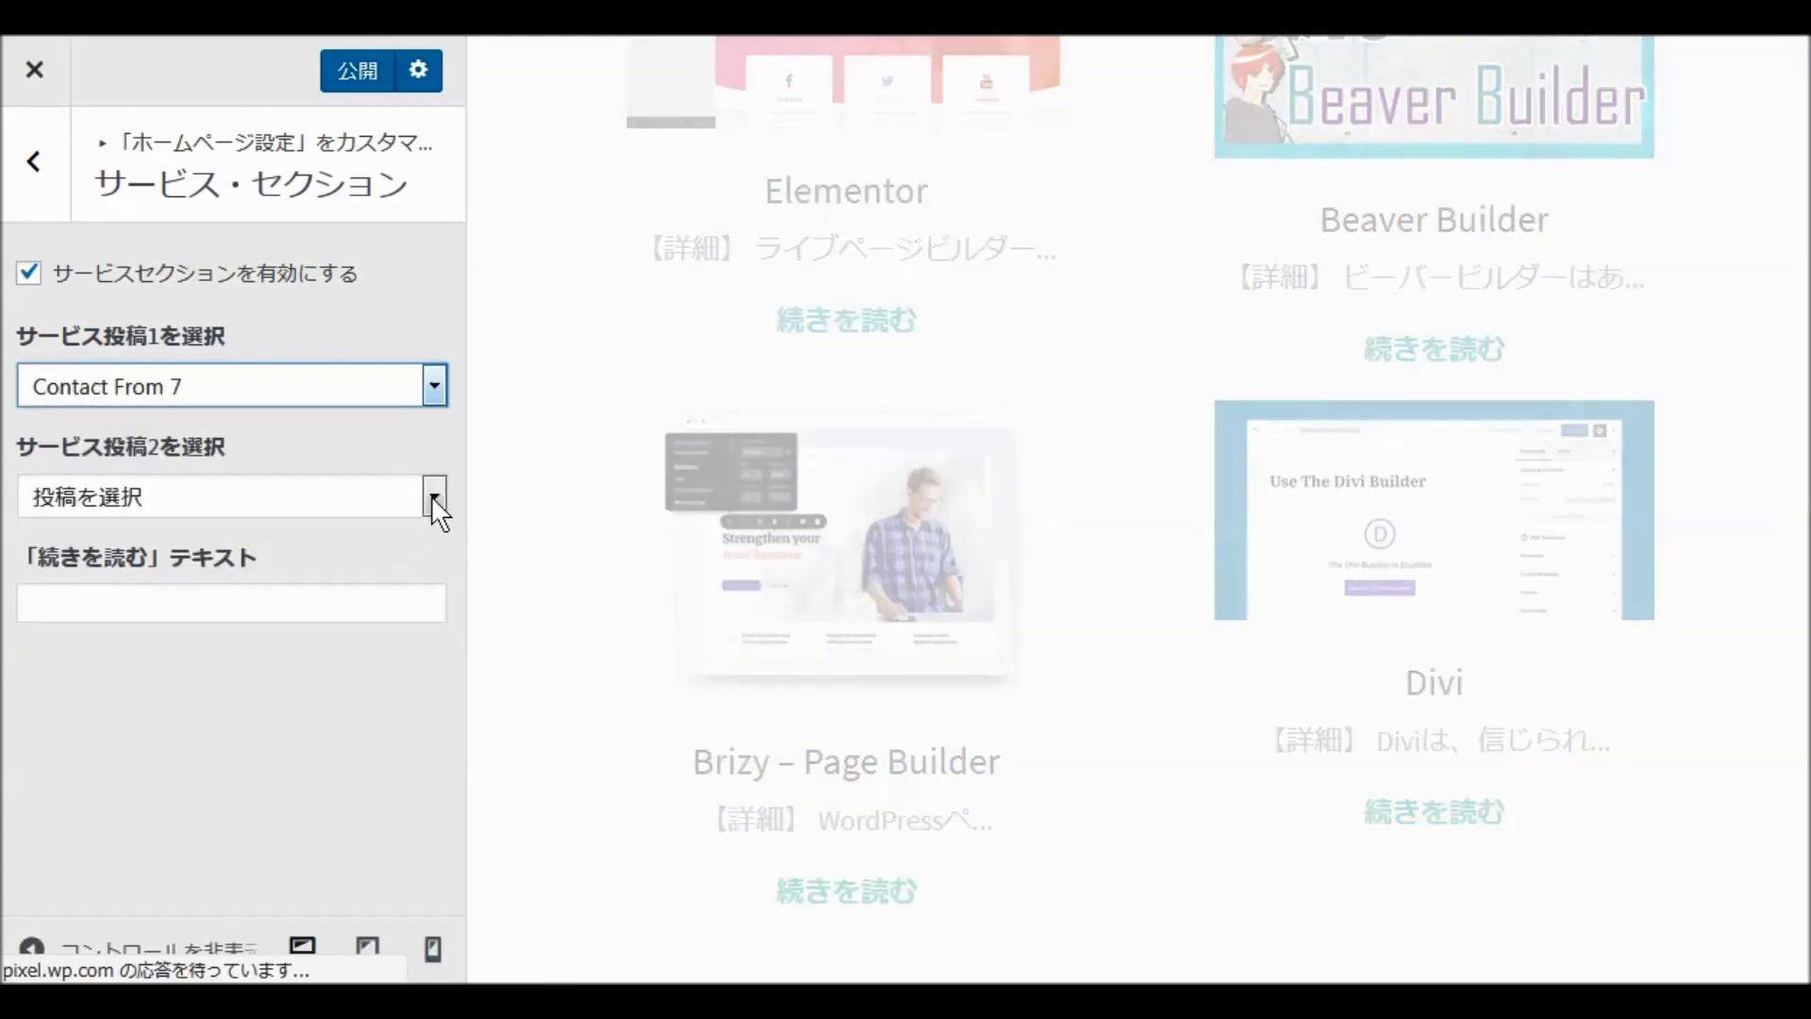
Step: Choose WP Froms as the second service post
{"action": "left_click", "coordinate": [435, 495]}
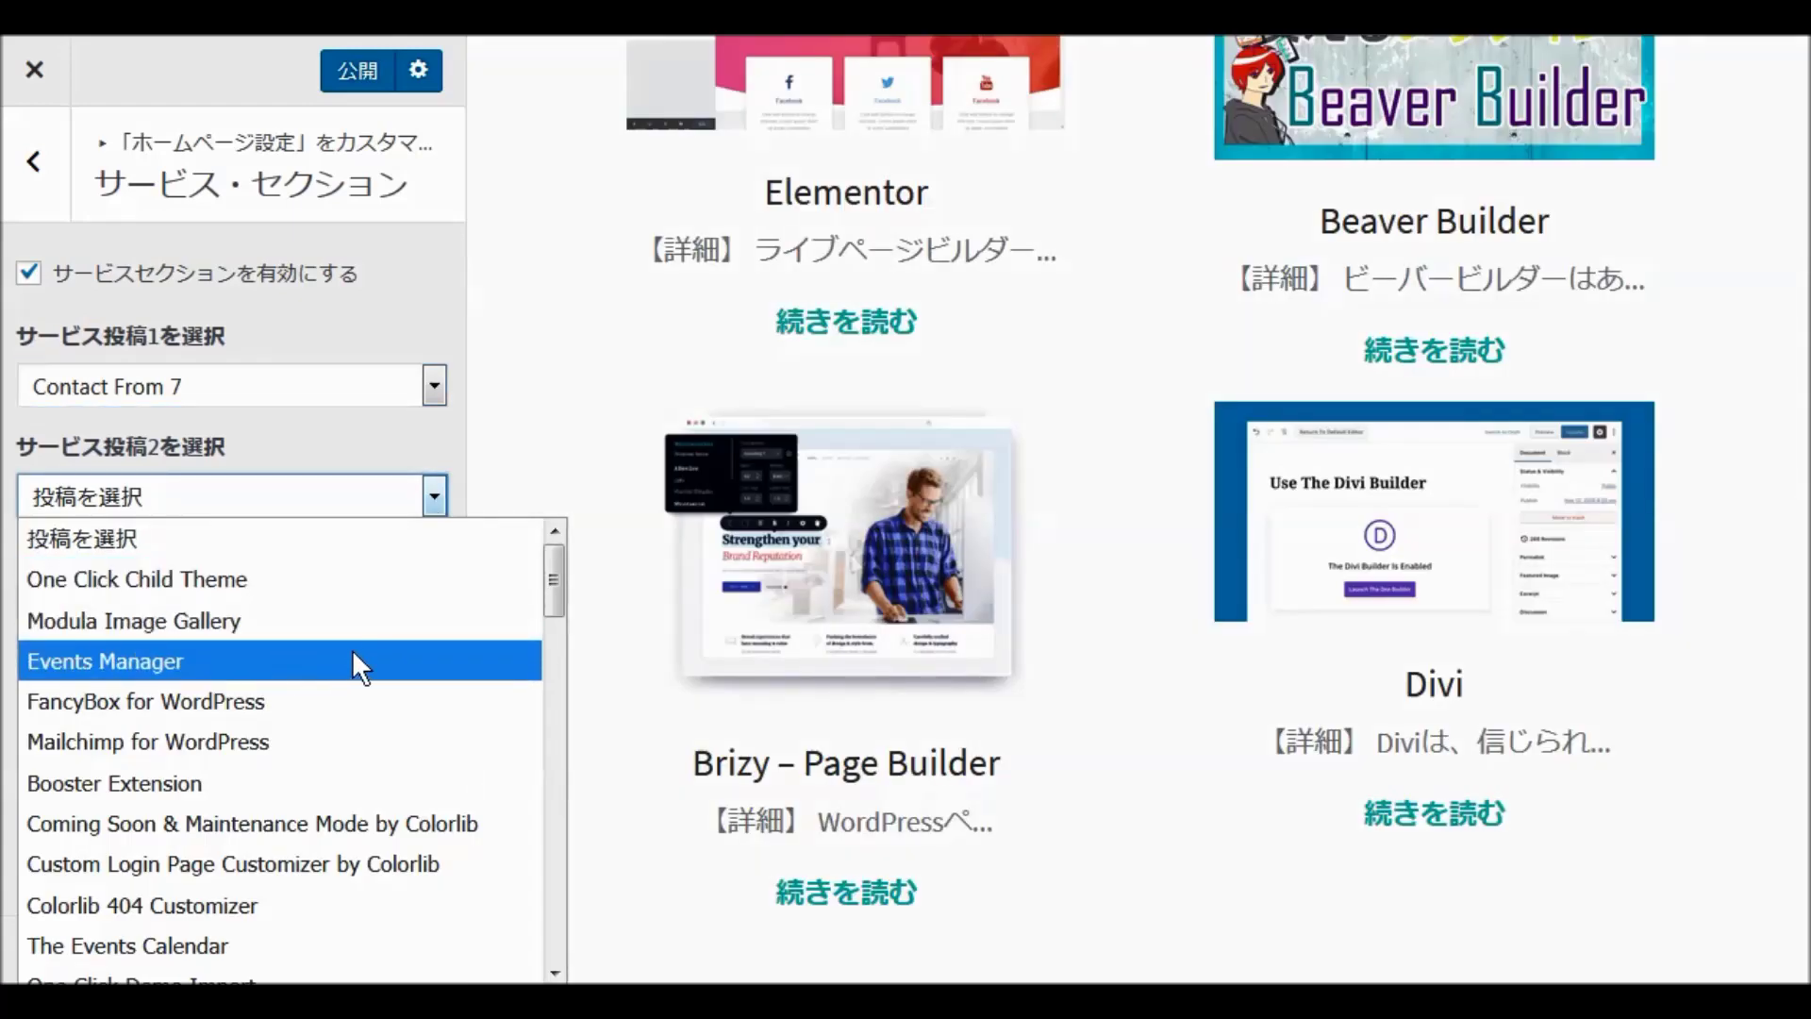
{"action": "scroll", "coordinate": [377, 637], "scroll_direction": "down", "scroll_amount": 1}
{"action": "scroll", "coordinate": [365, 648], "scroll_direction": "down", "scroll_amount": 5}
{"action": "scroll", "coordinate": [350, 666], "scroll_direction": "down", "scroll_amount": 10}
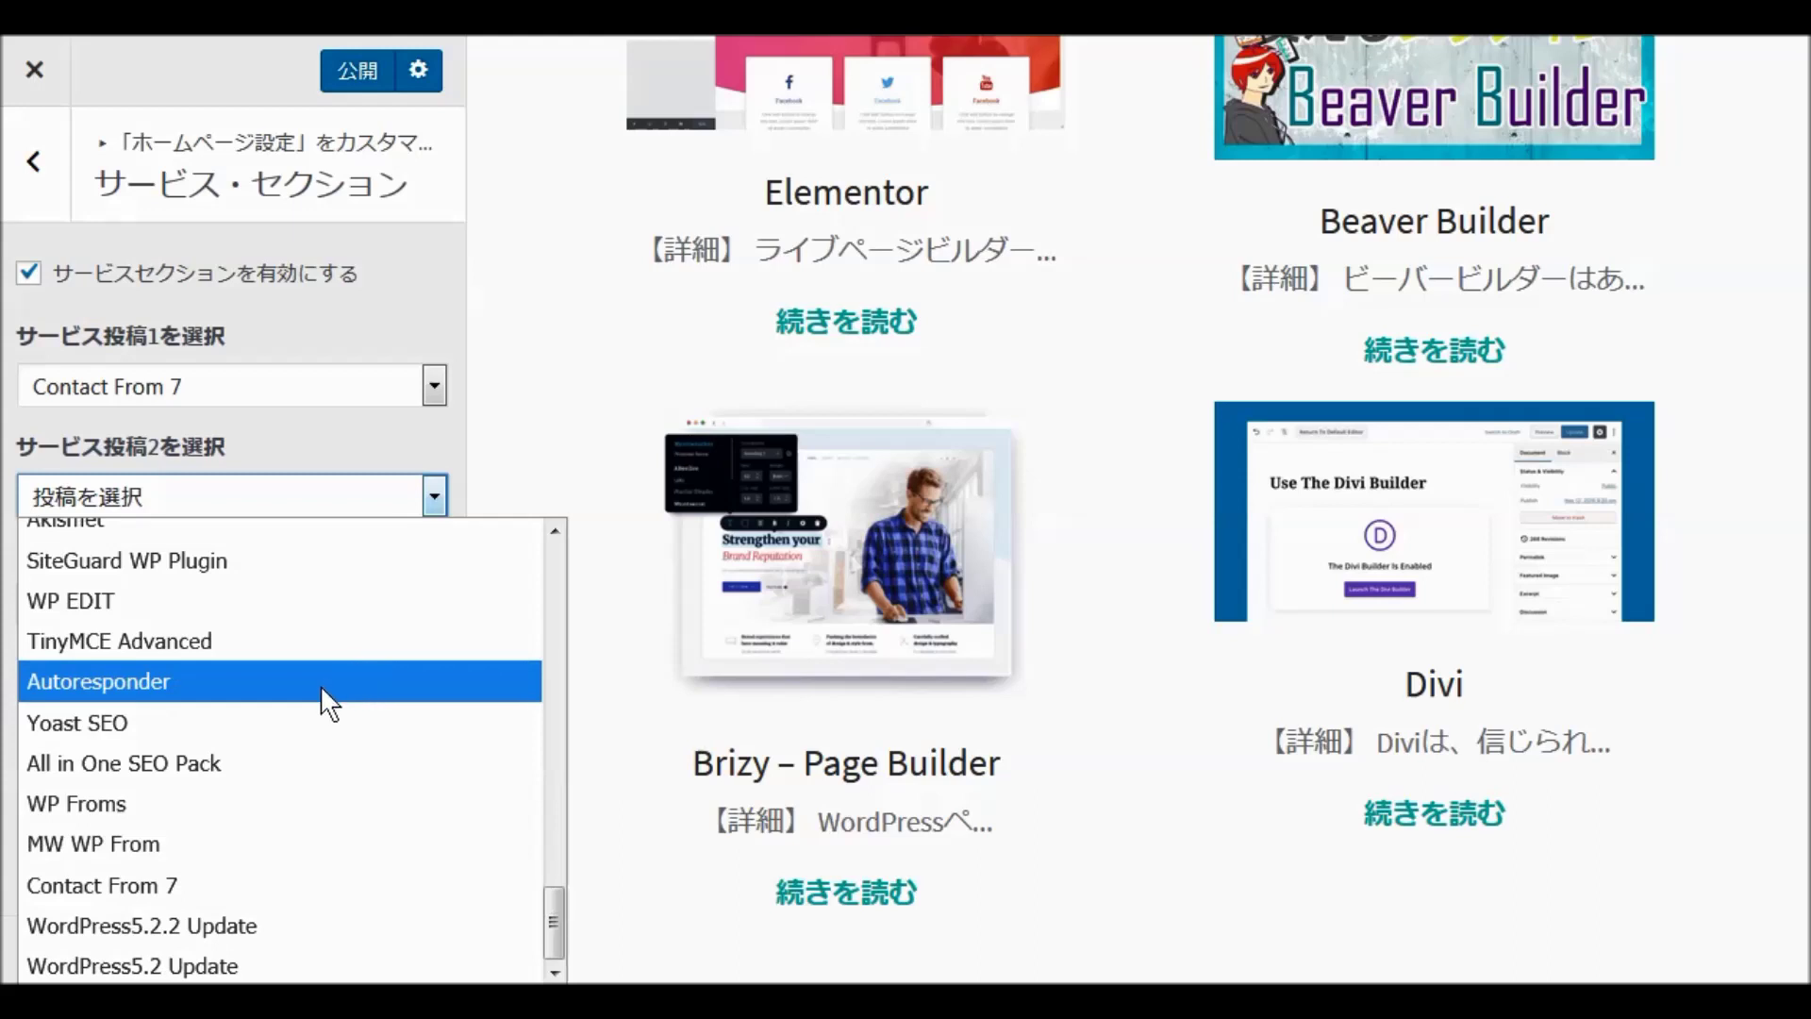
{"action": "left_click", "coordinate": [264, 807]}
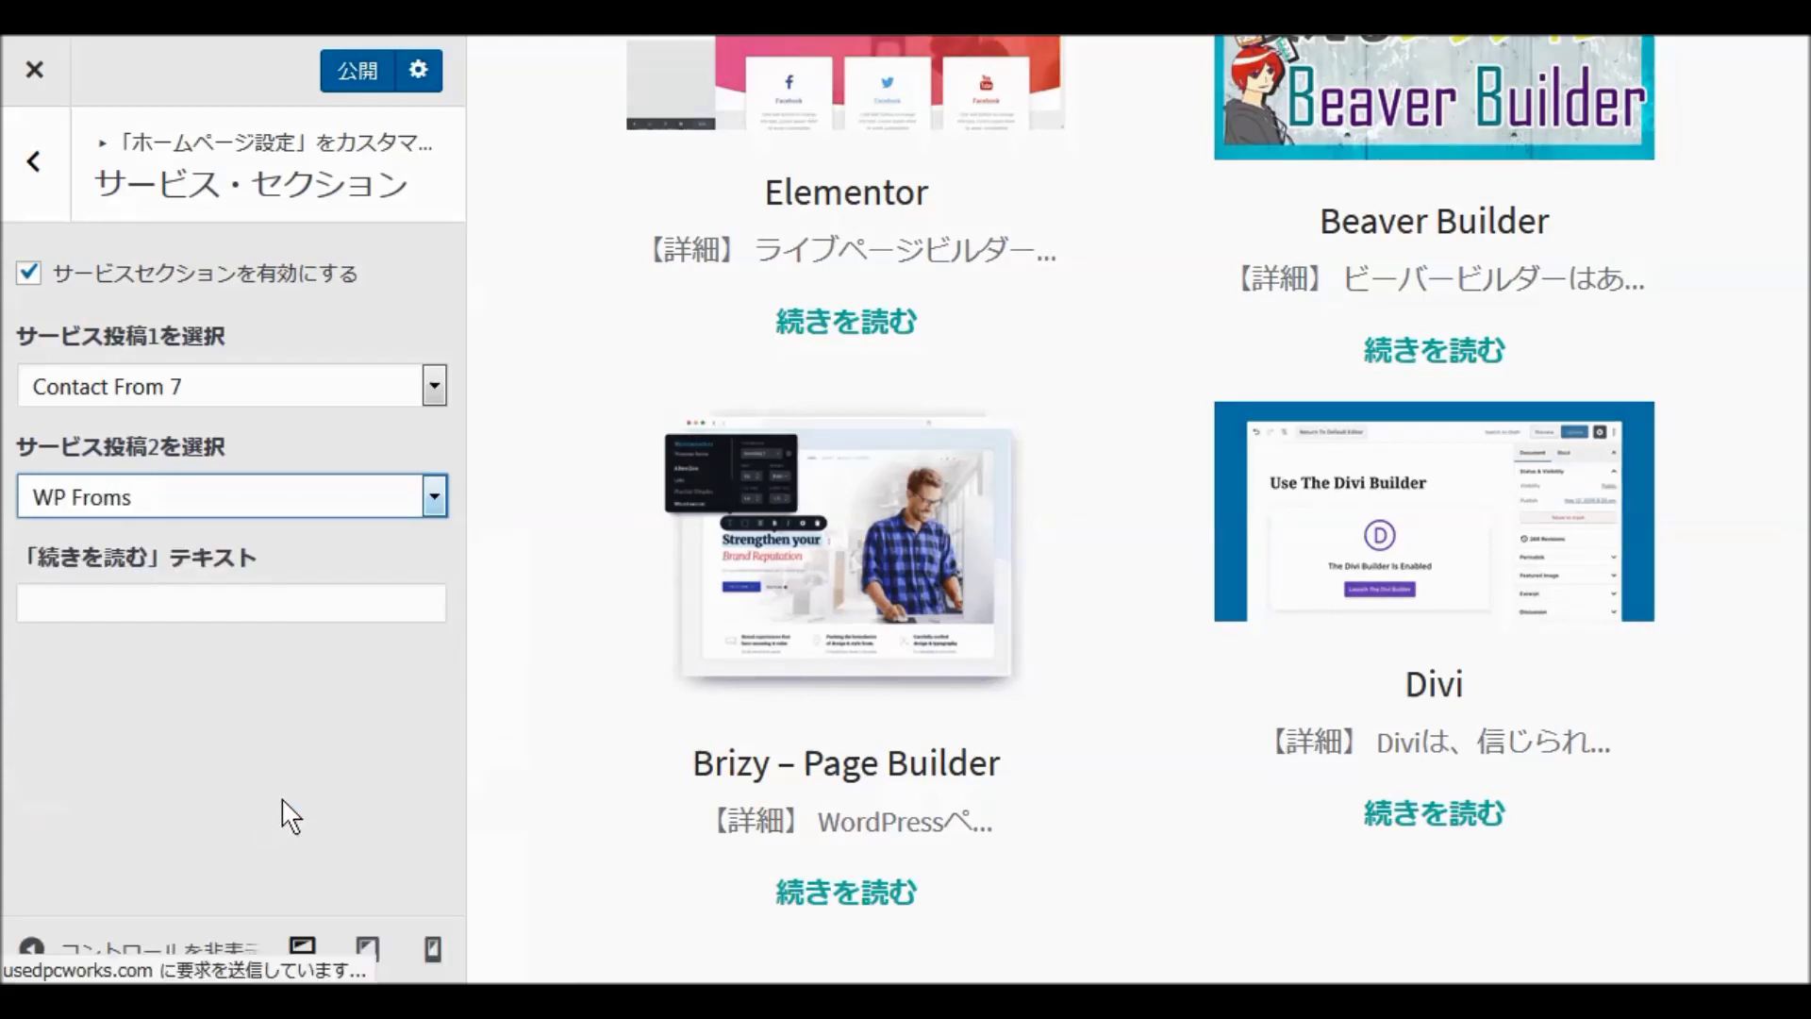
Step: Set the service section's read-more text to 続きを読む and check both service posts in the preview
{"action": "left_click", "coordinate": [113, 602]}
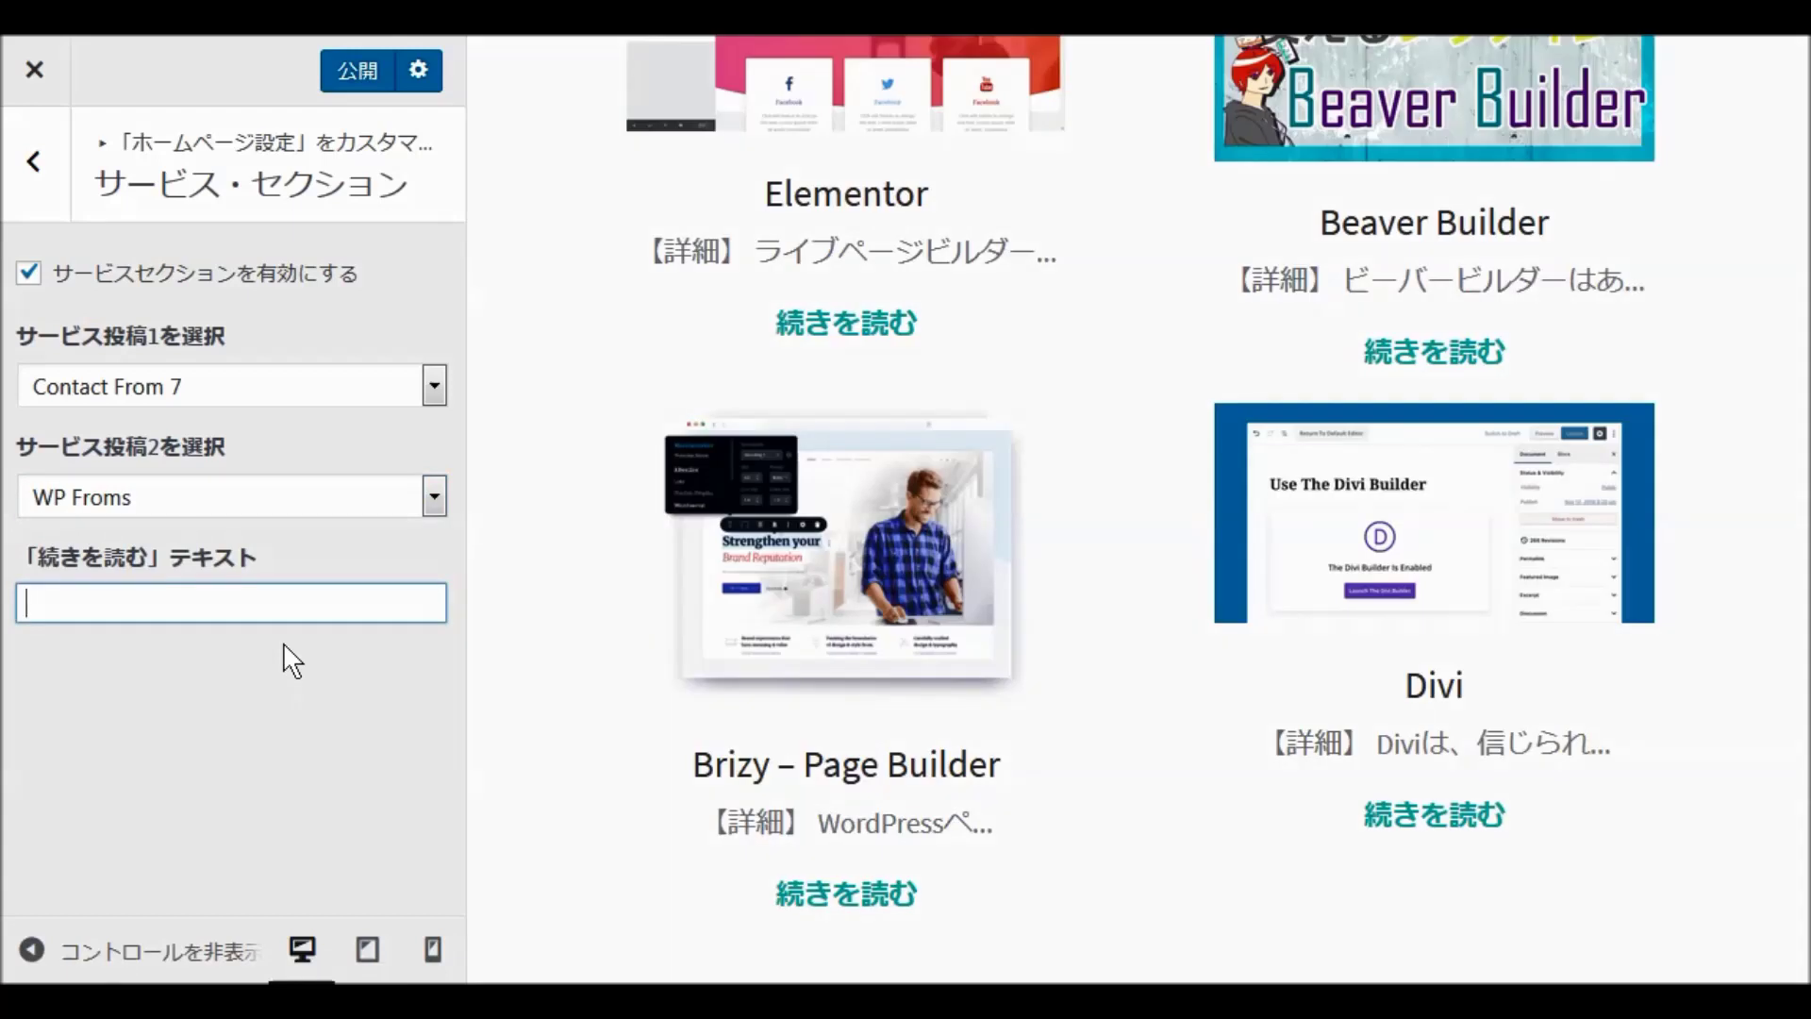
{"action": "type", "text": "tudukiwo"}
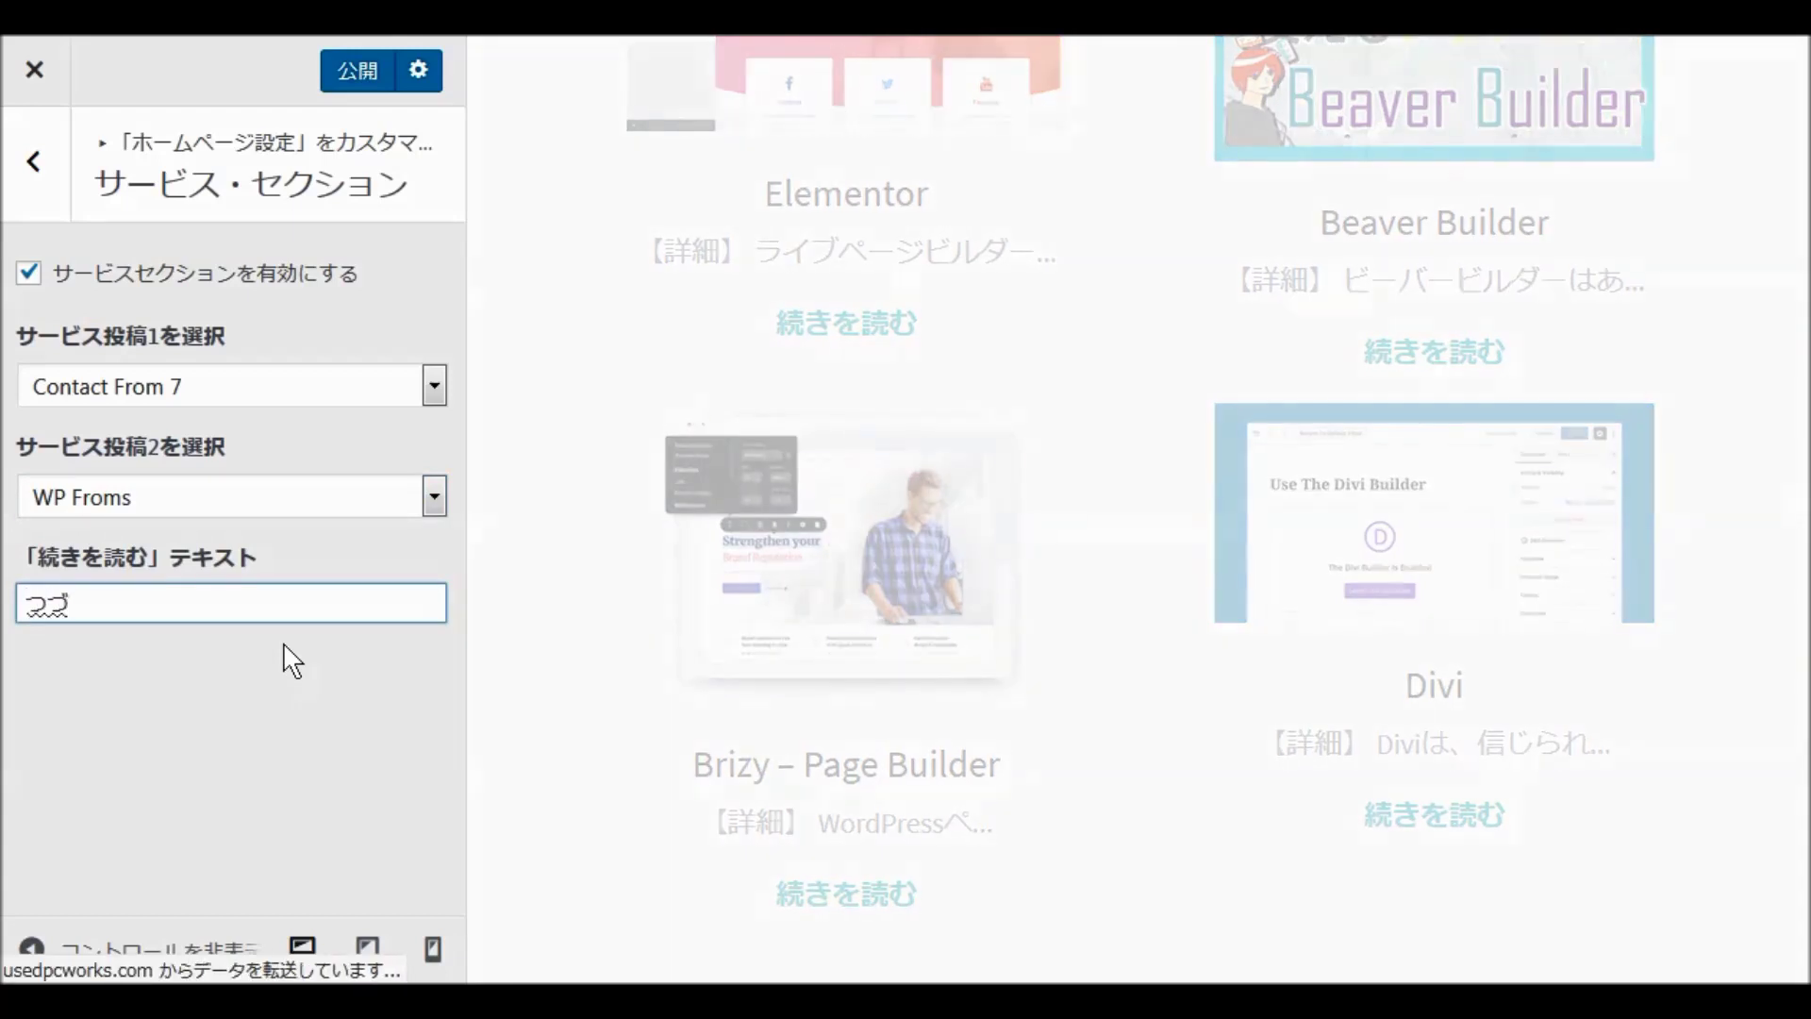
{"action": "key", "text": "space"}
{"action": "type", "text": "yomu"}
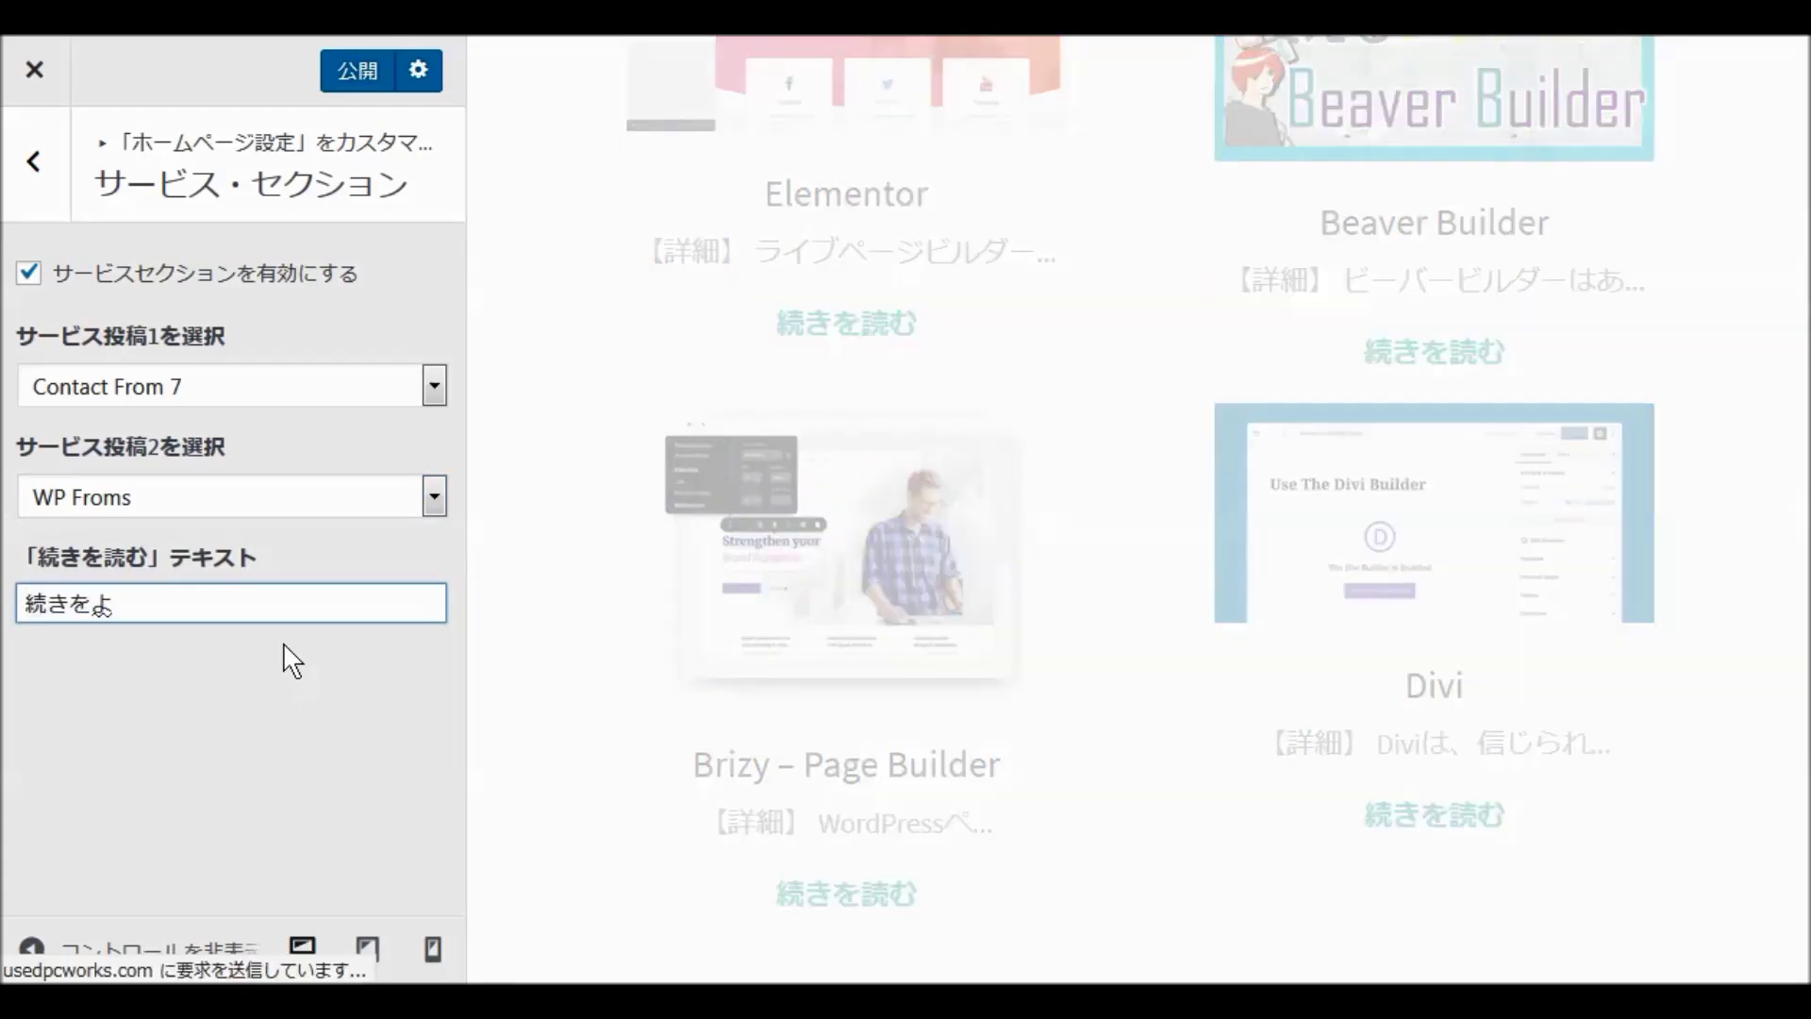
{"action": "key", "text": "space"}
{"action": "key", "text": "Return"}
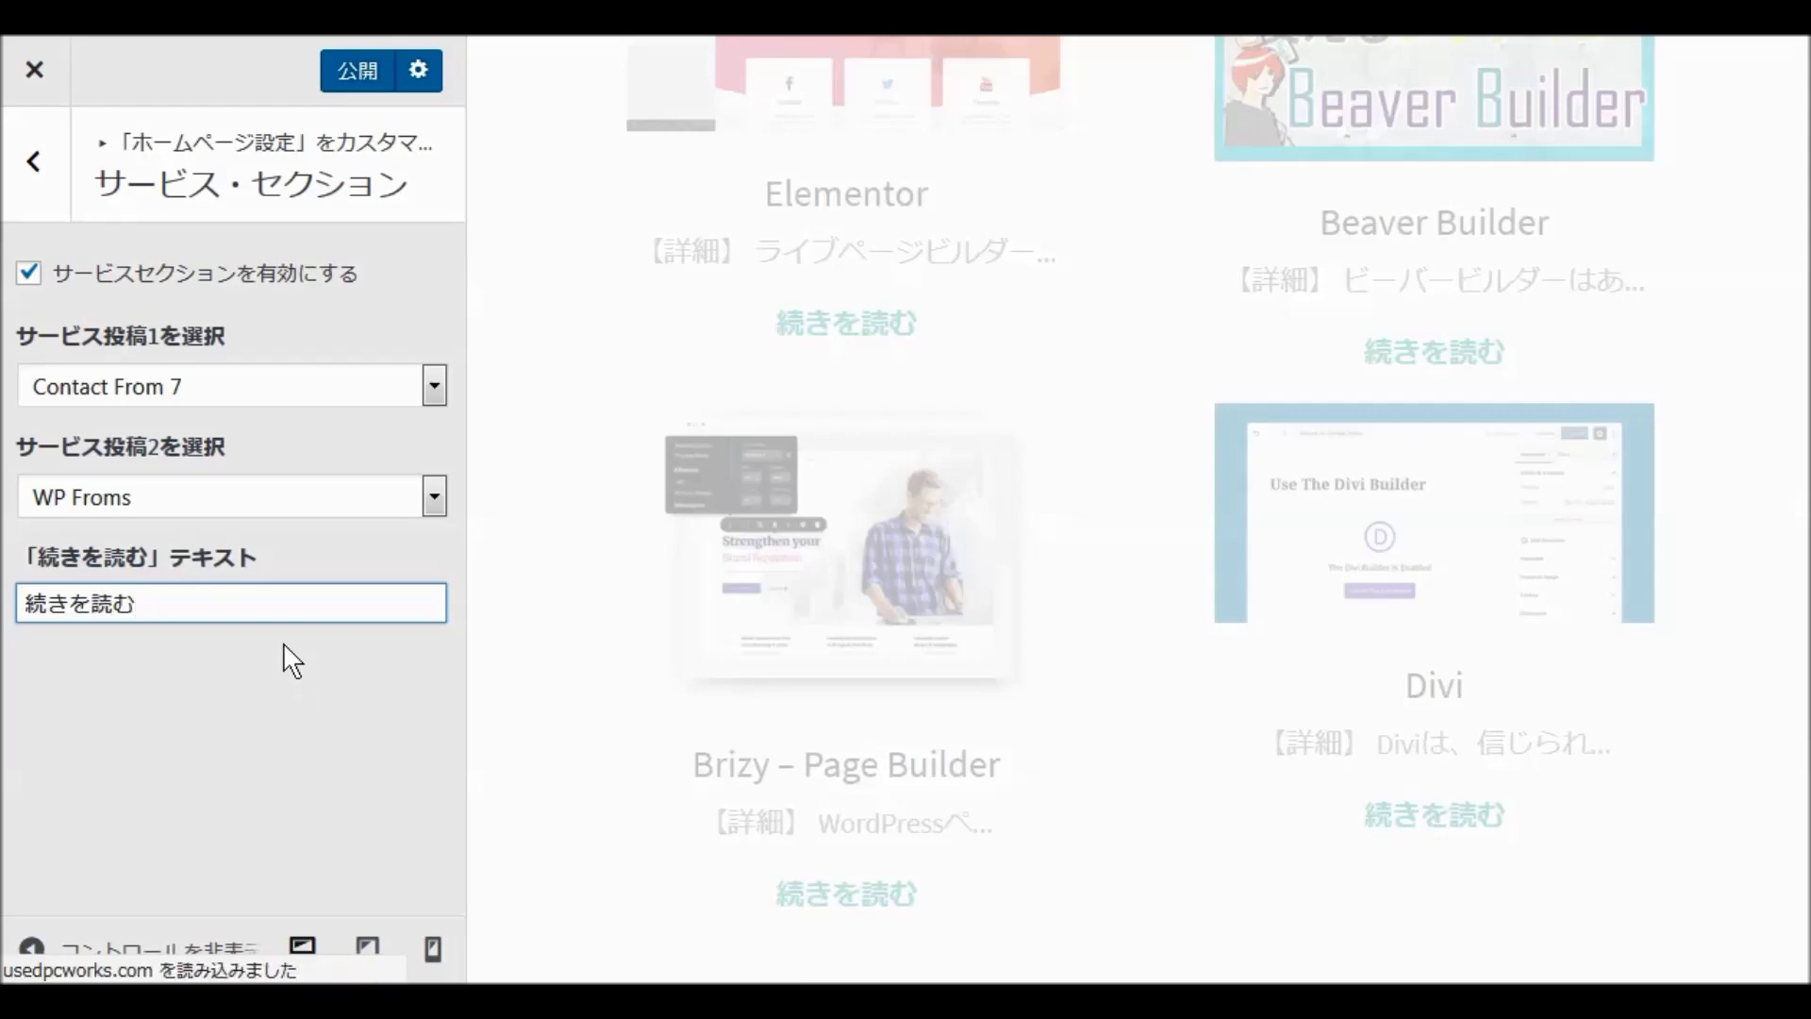
{"action": "scroll", "coordinate": [728, 558], "scroll_direction": "down", "scroll_amount": 6}
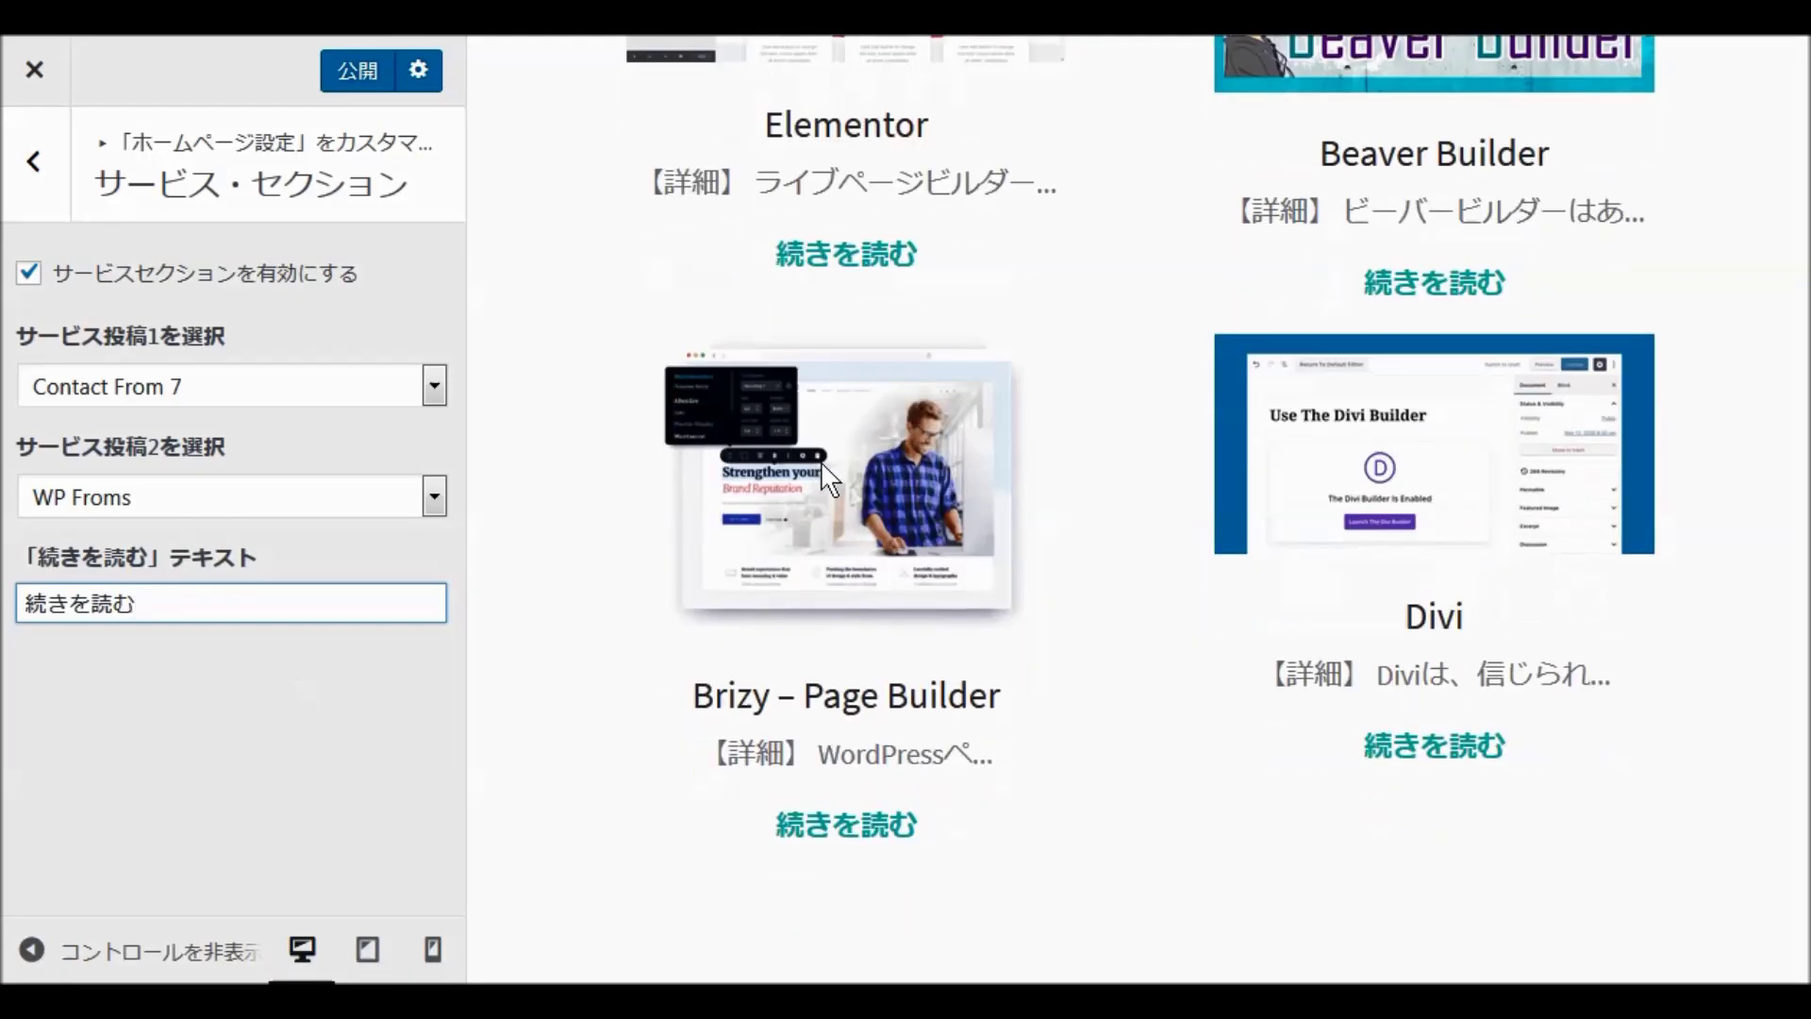
{"action": "scroll", "coordinate": [853, 436], "scroll_direction": "down", "scroll_amount": 2}
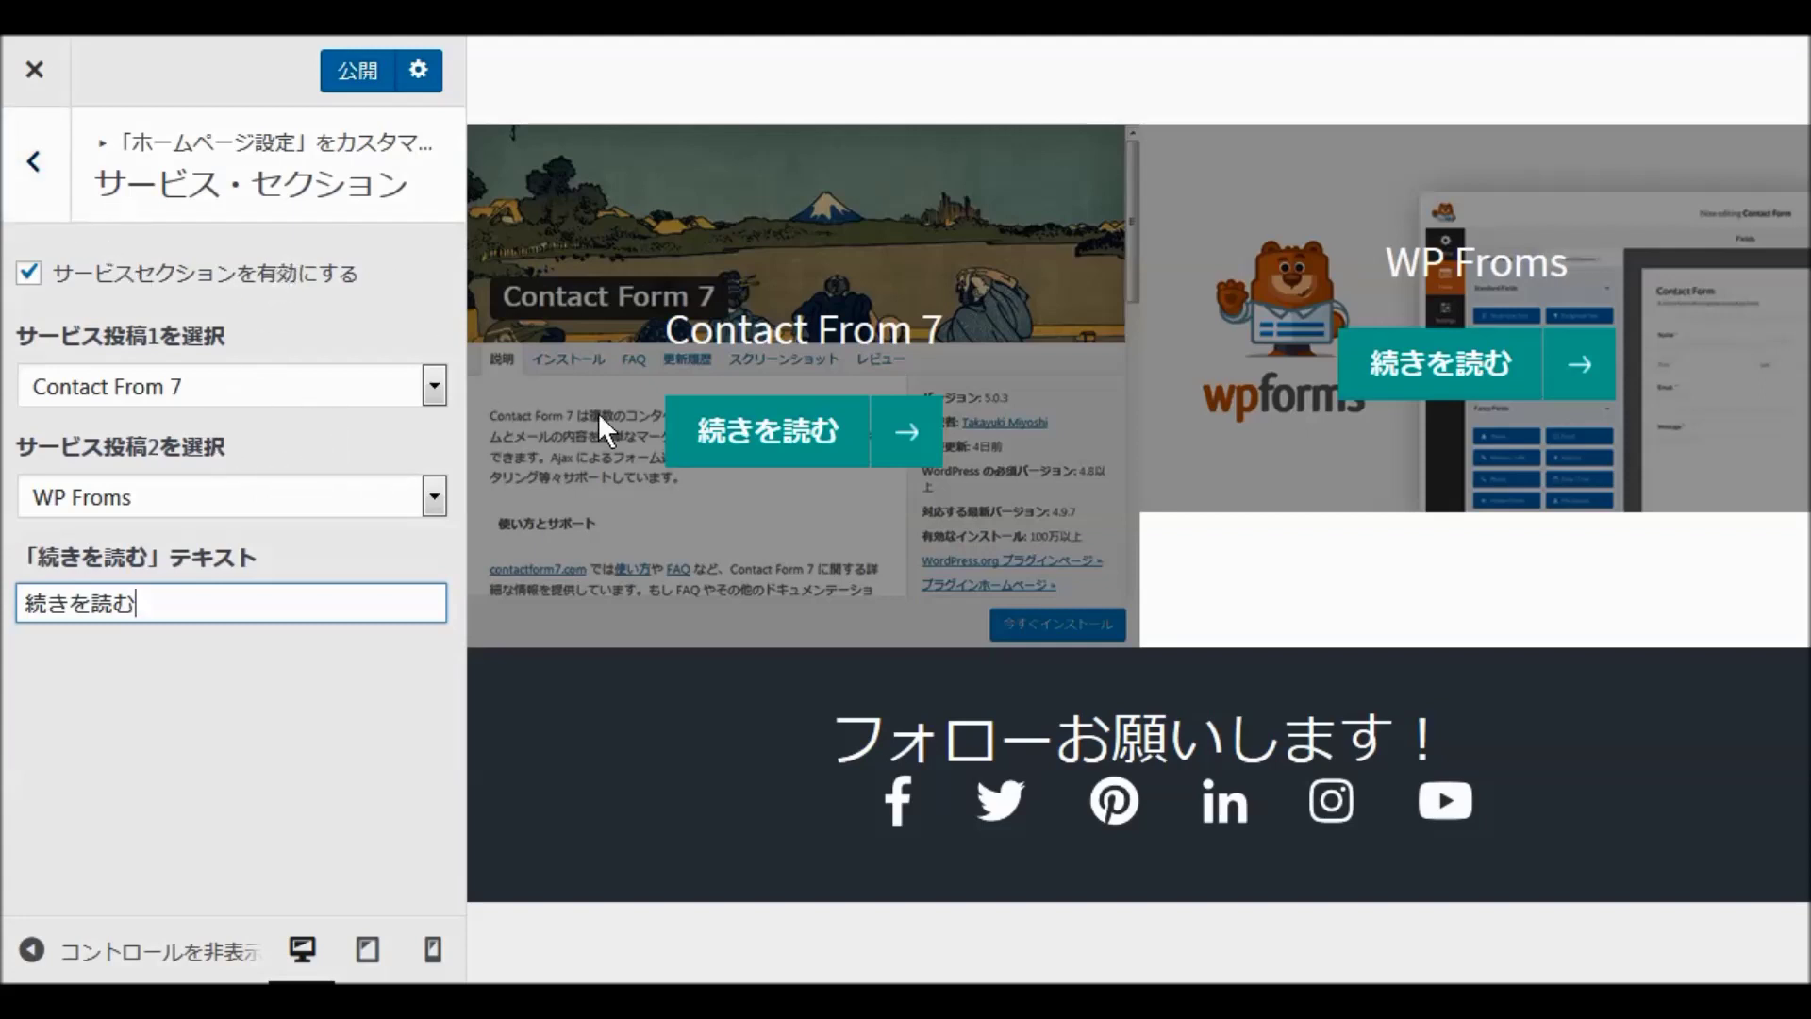
{"action": "scroll", "coordinate": [604, 424], "scroll_direction": "up", "scroll_amount": 8}
{"action": "scroll", "coordinate": [609, 427], "scroll_direction": "down", "scroll_amount": 4}
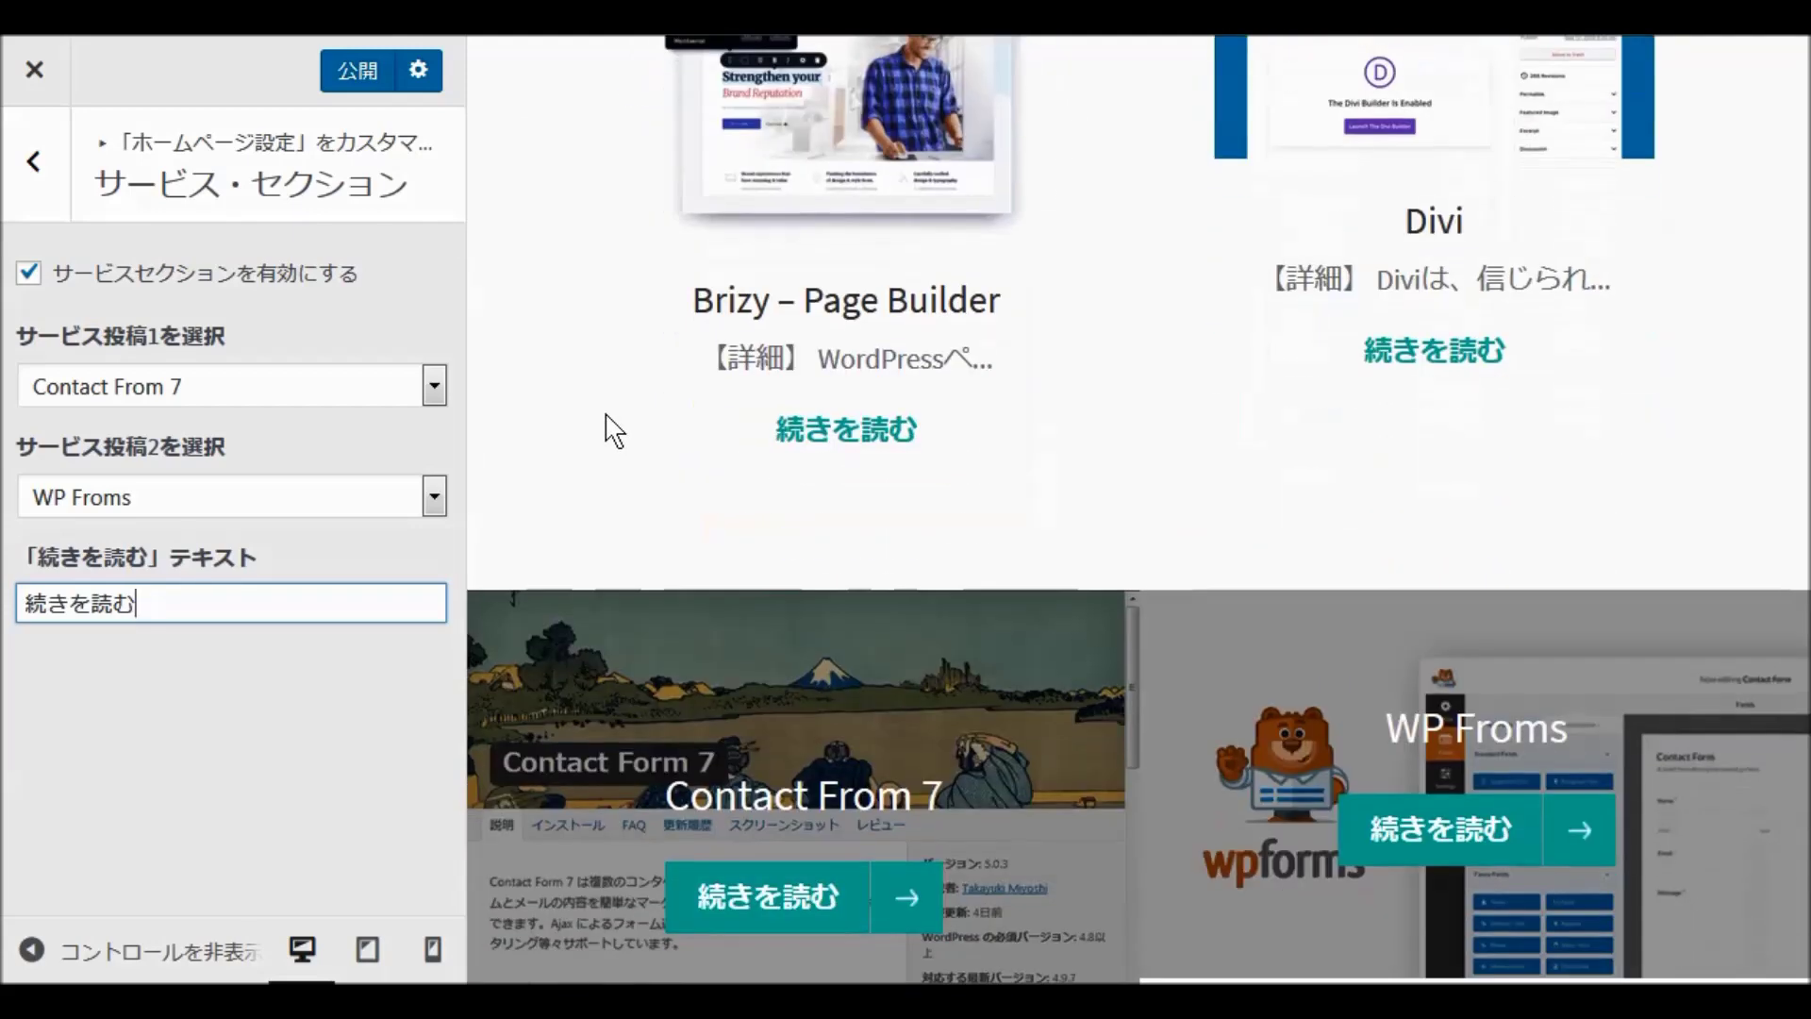
Step: Enable the homepage's チームセクション and set its category to メルマガ
{"action": "left_click", "coordinate": [24, 161]}
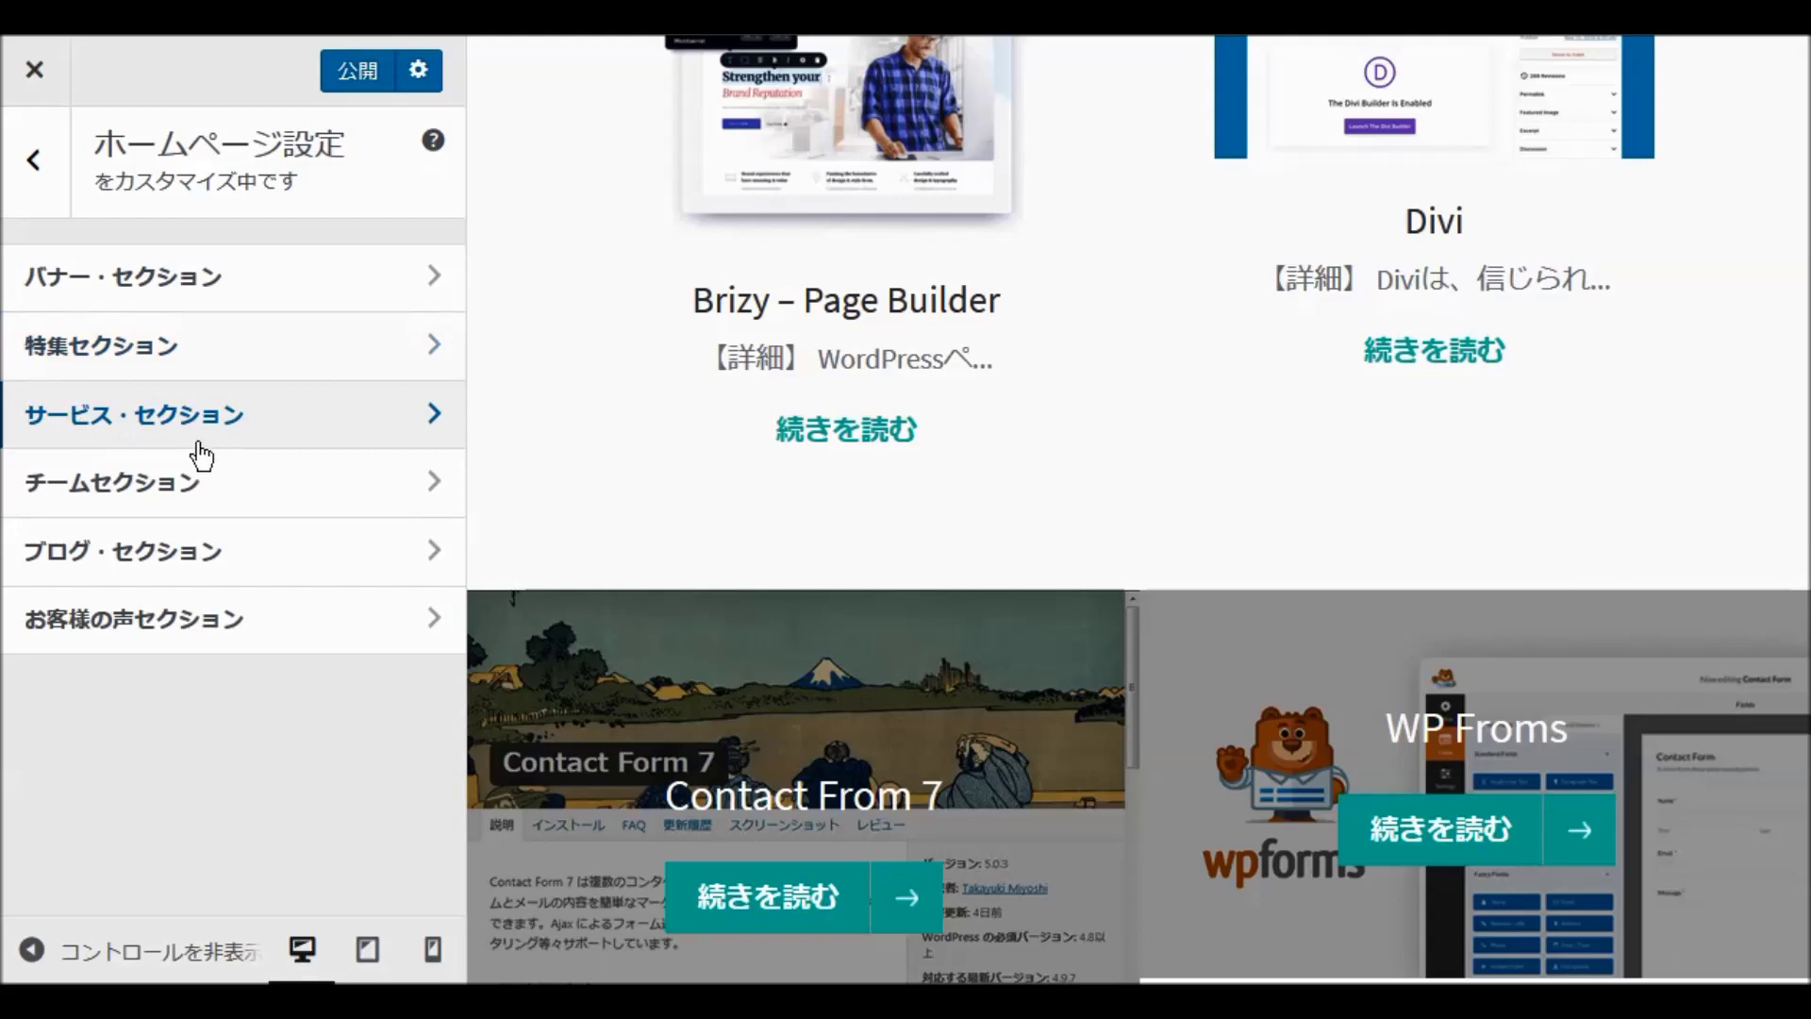
{"action": "left_click", "coordinate": [138, 481]}
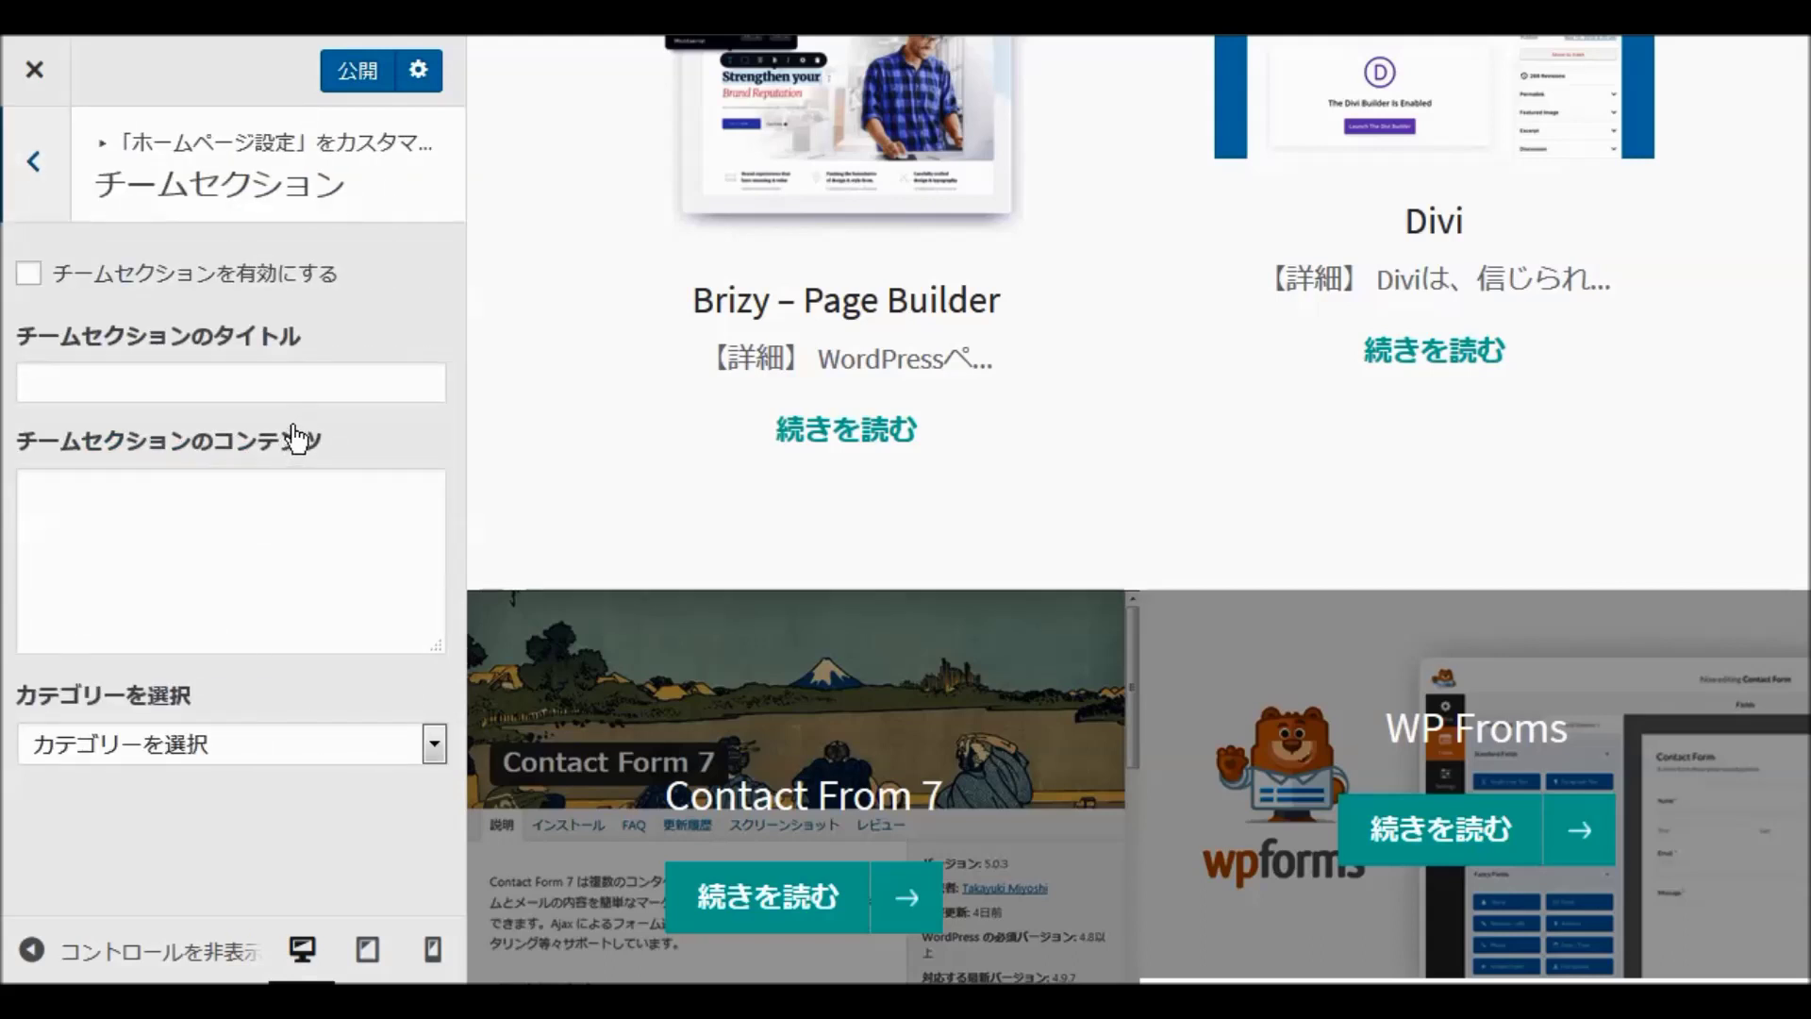
{"action": "left_click", "coordinate": [30, 274]}
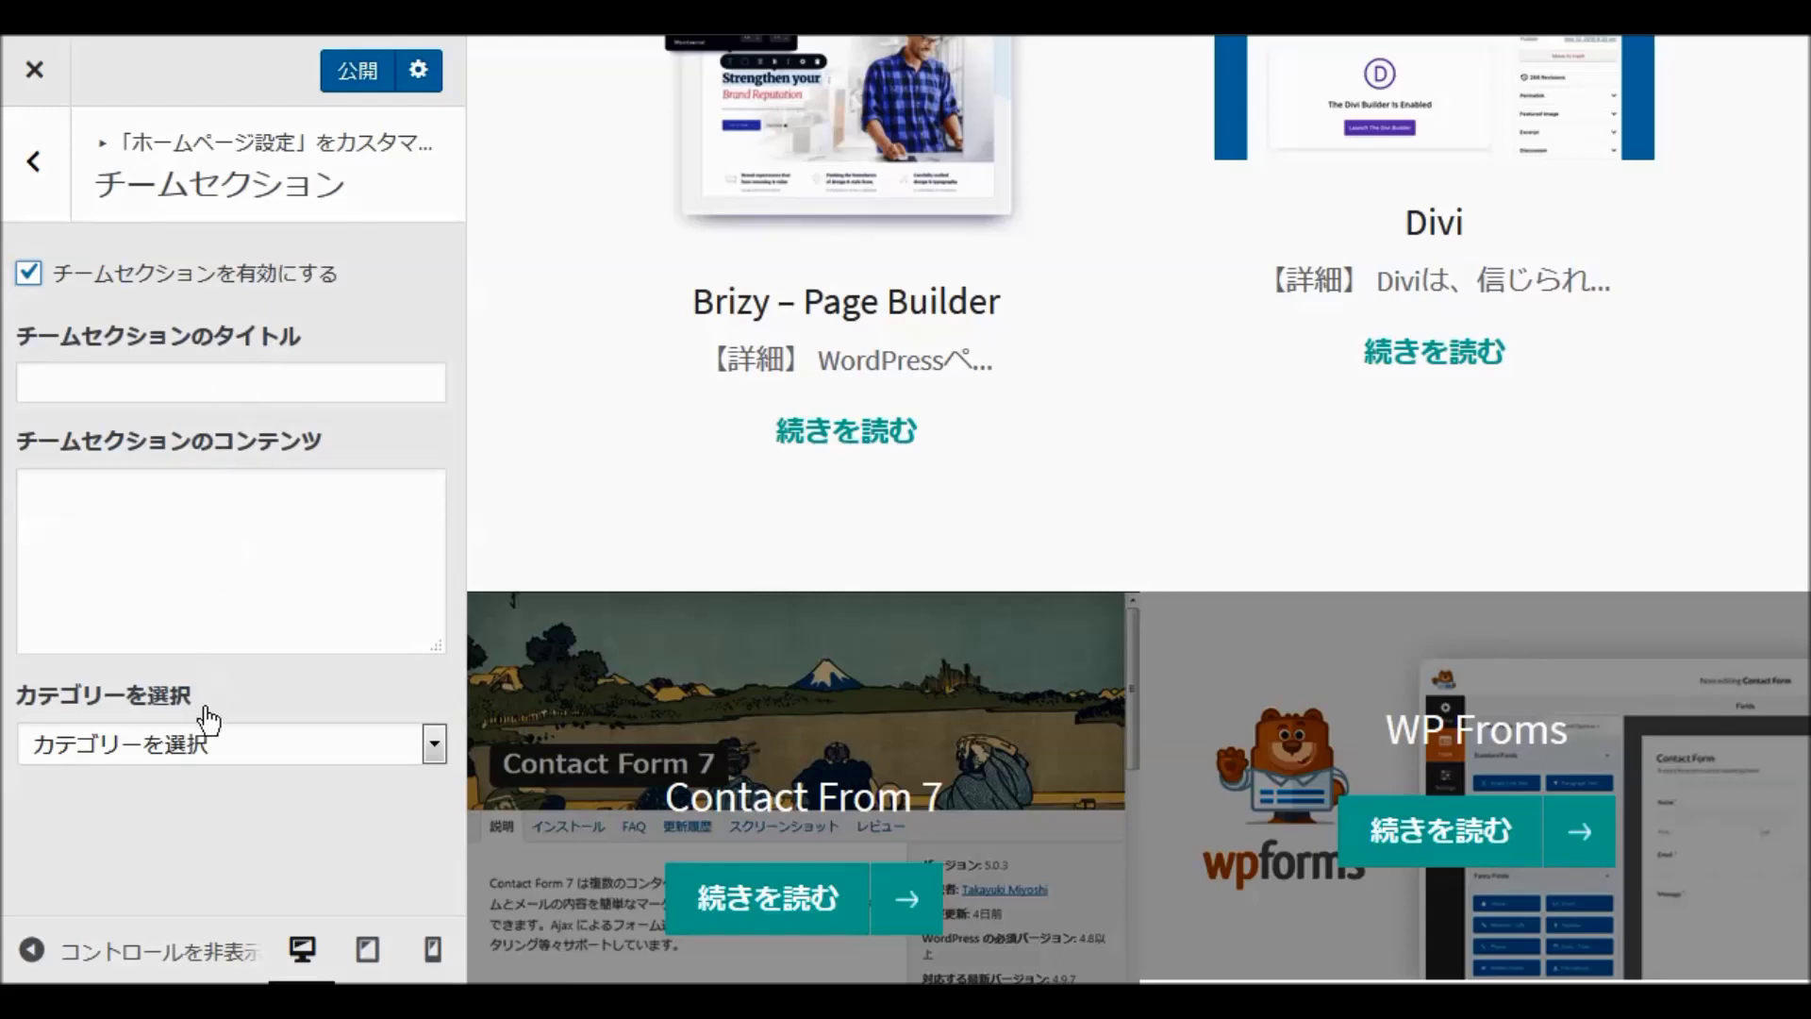
{"action": "left_click", "coordinate": [433, 745]}
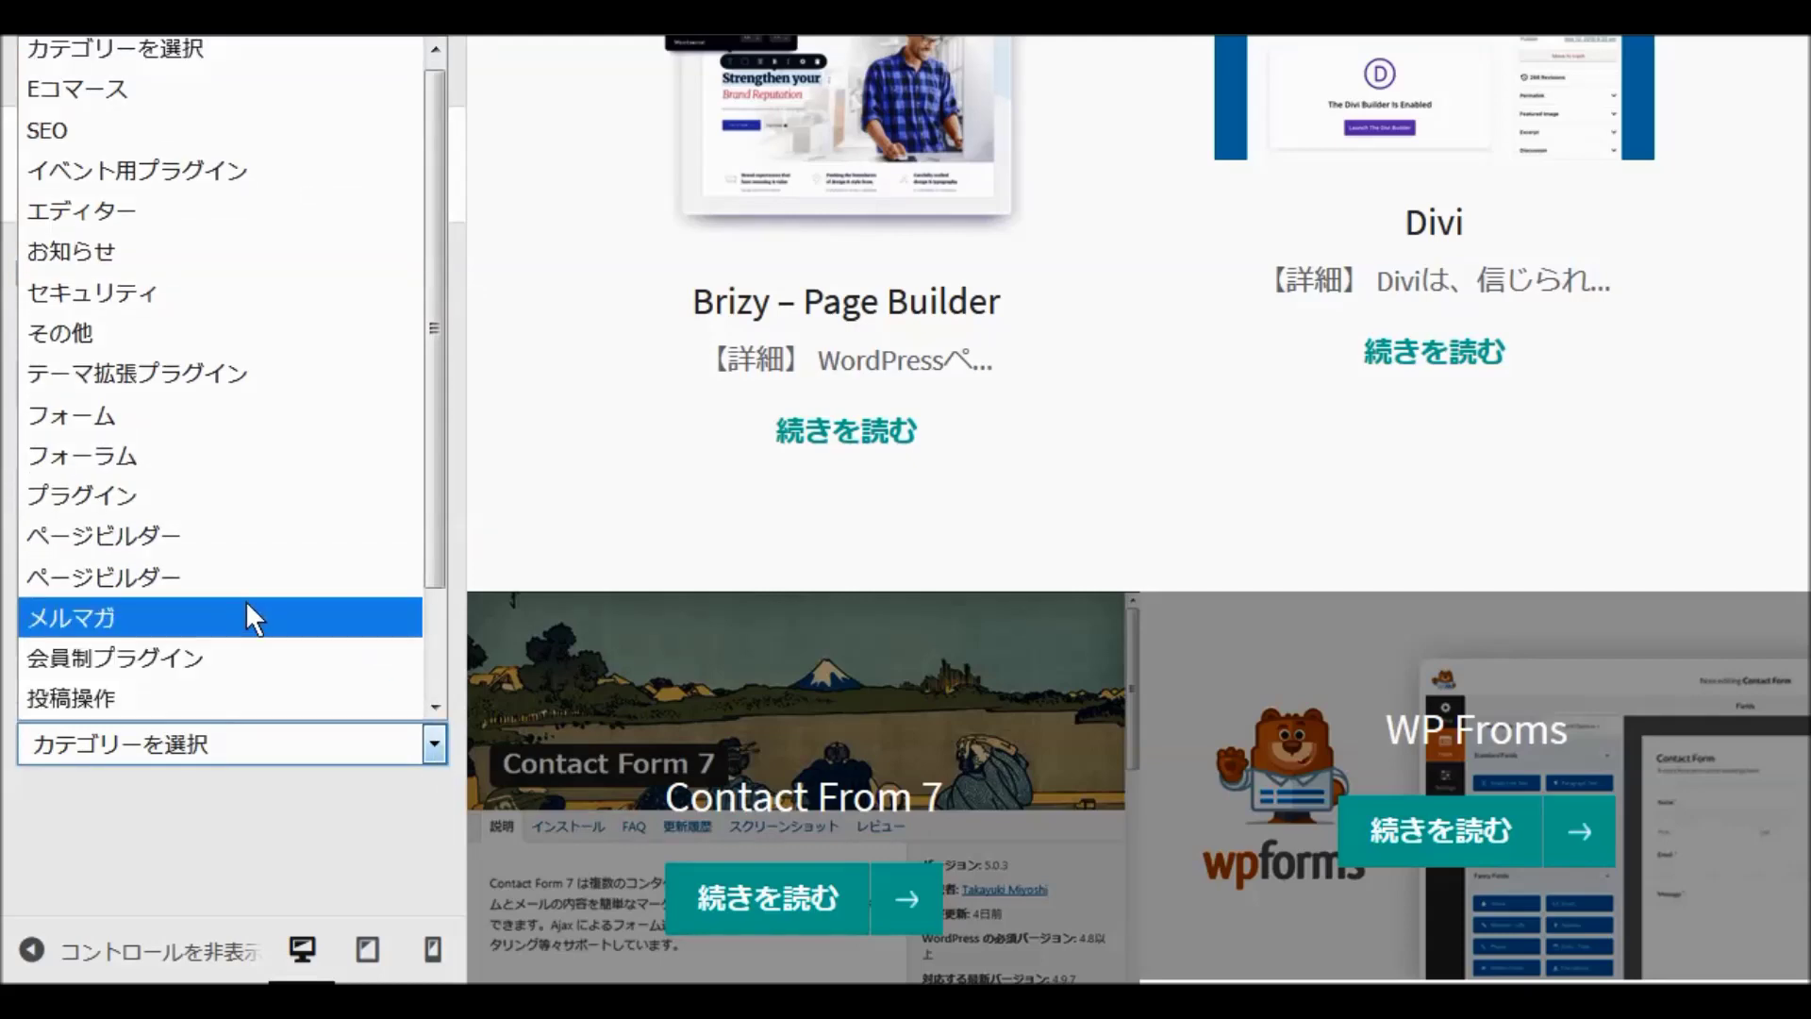
{"action": "left_click", "coordinate": [228, 617]}
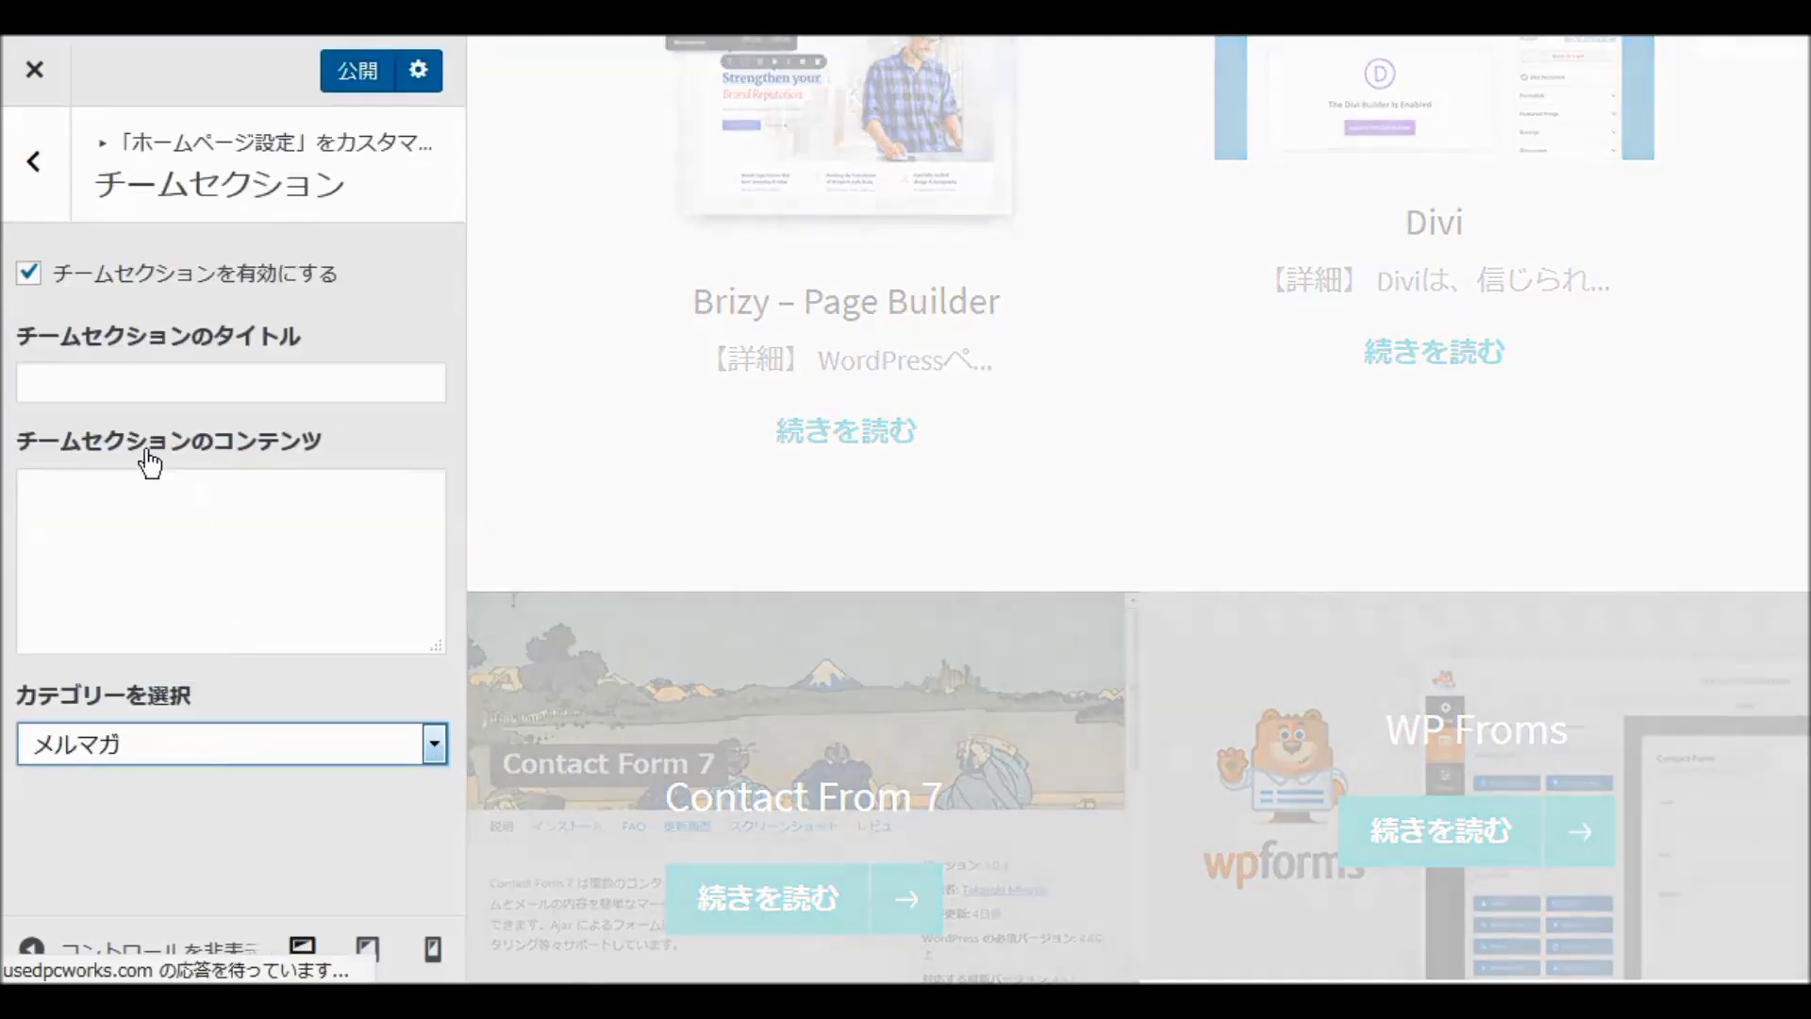
Step: Give the team section the title メールマガジン
{"action": "left_click", "coordinate": [99, 383]}
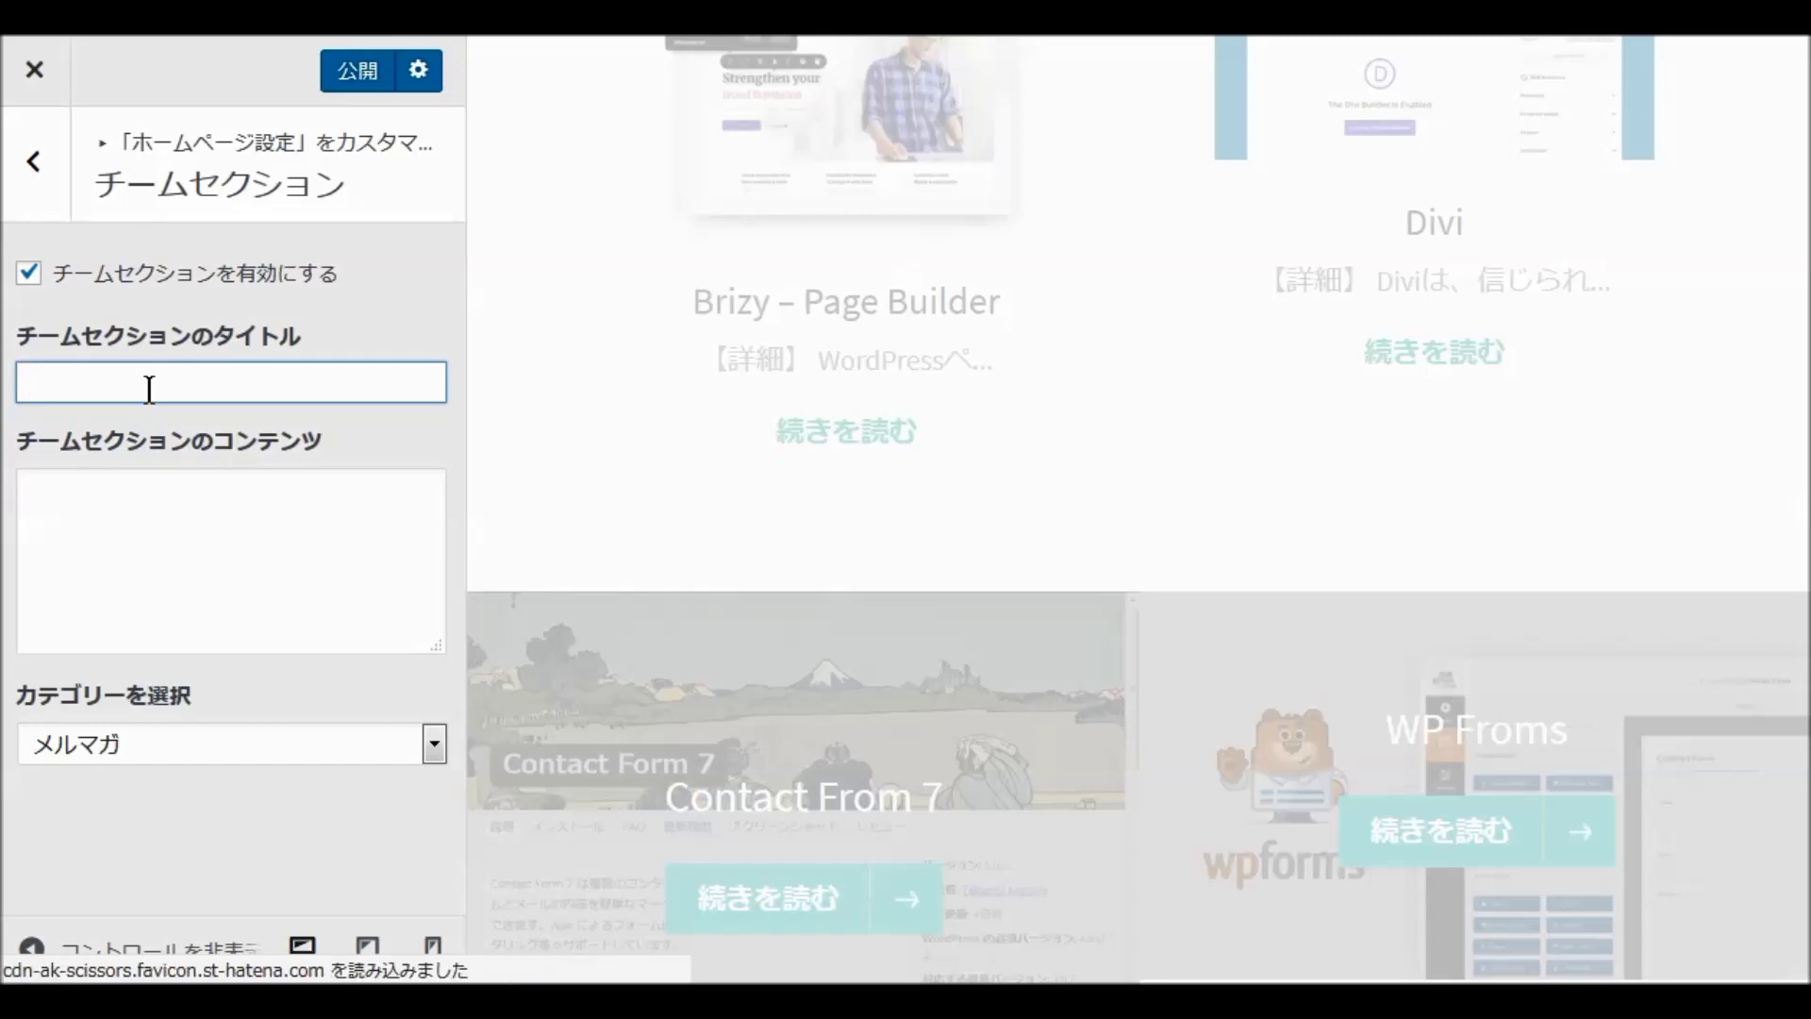
{"action": "type", "text": "e-ru"}
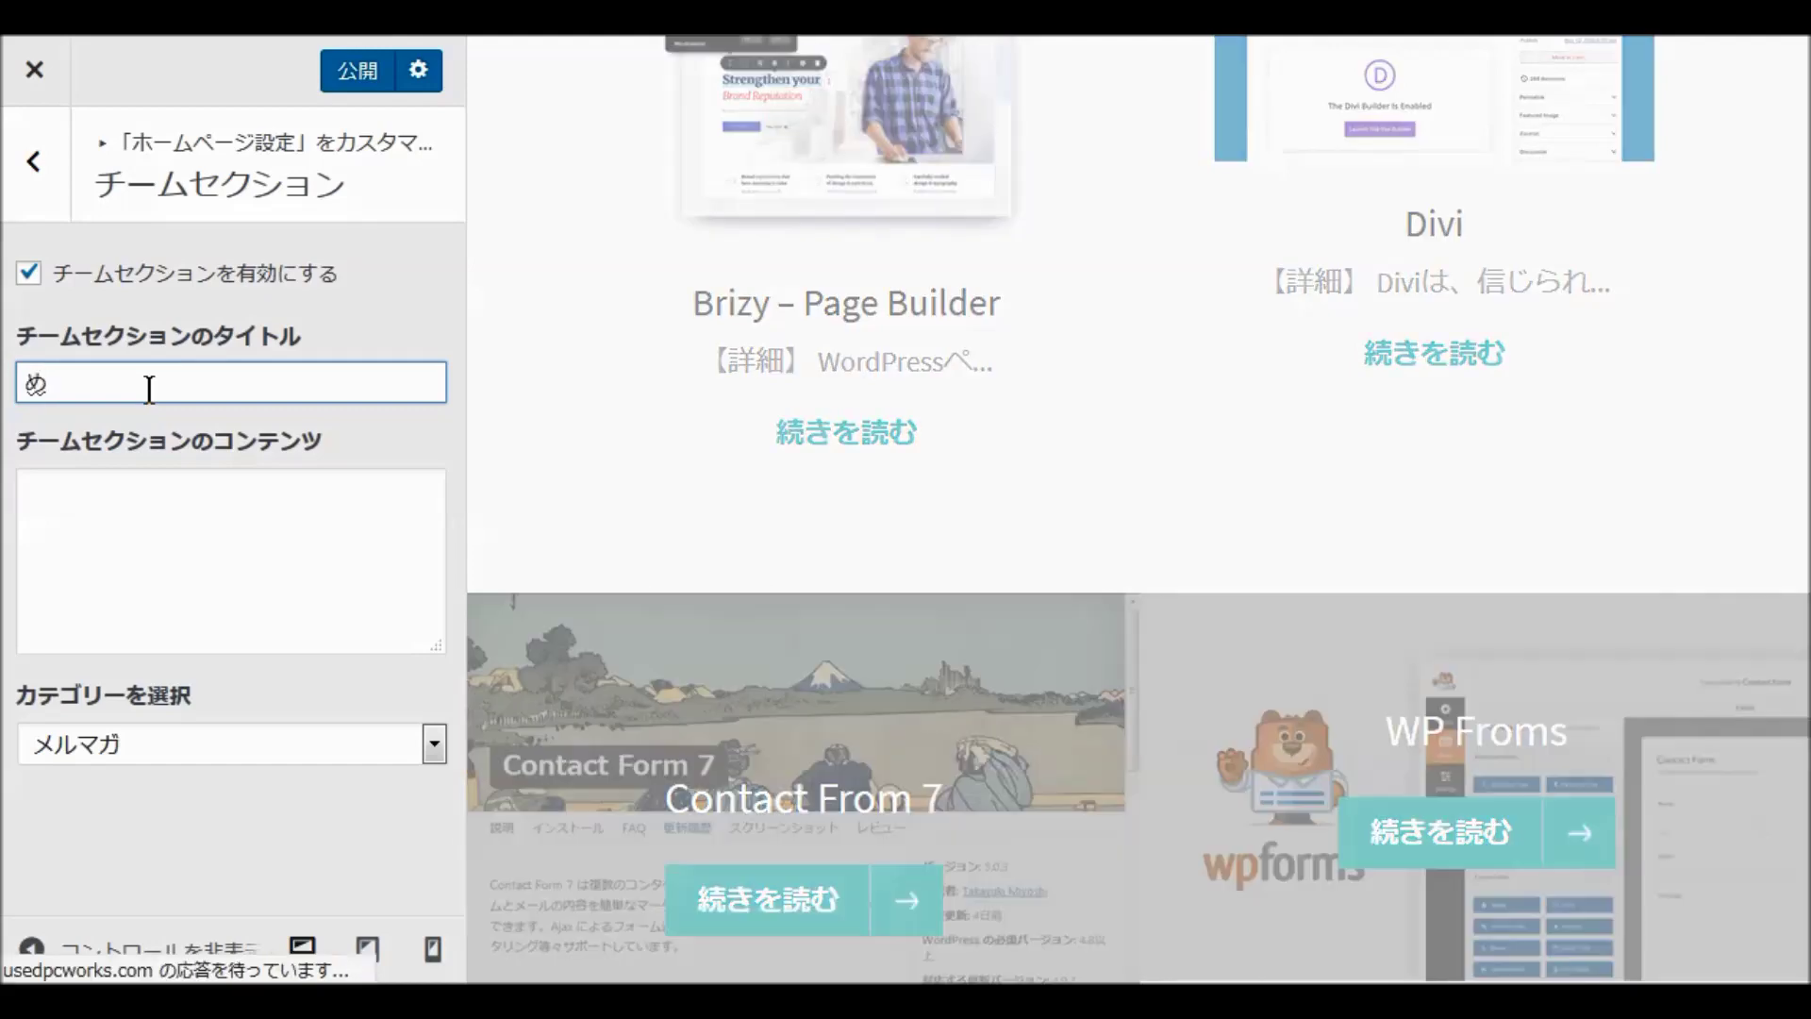
{"action": "type", "text": "magajinn"}
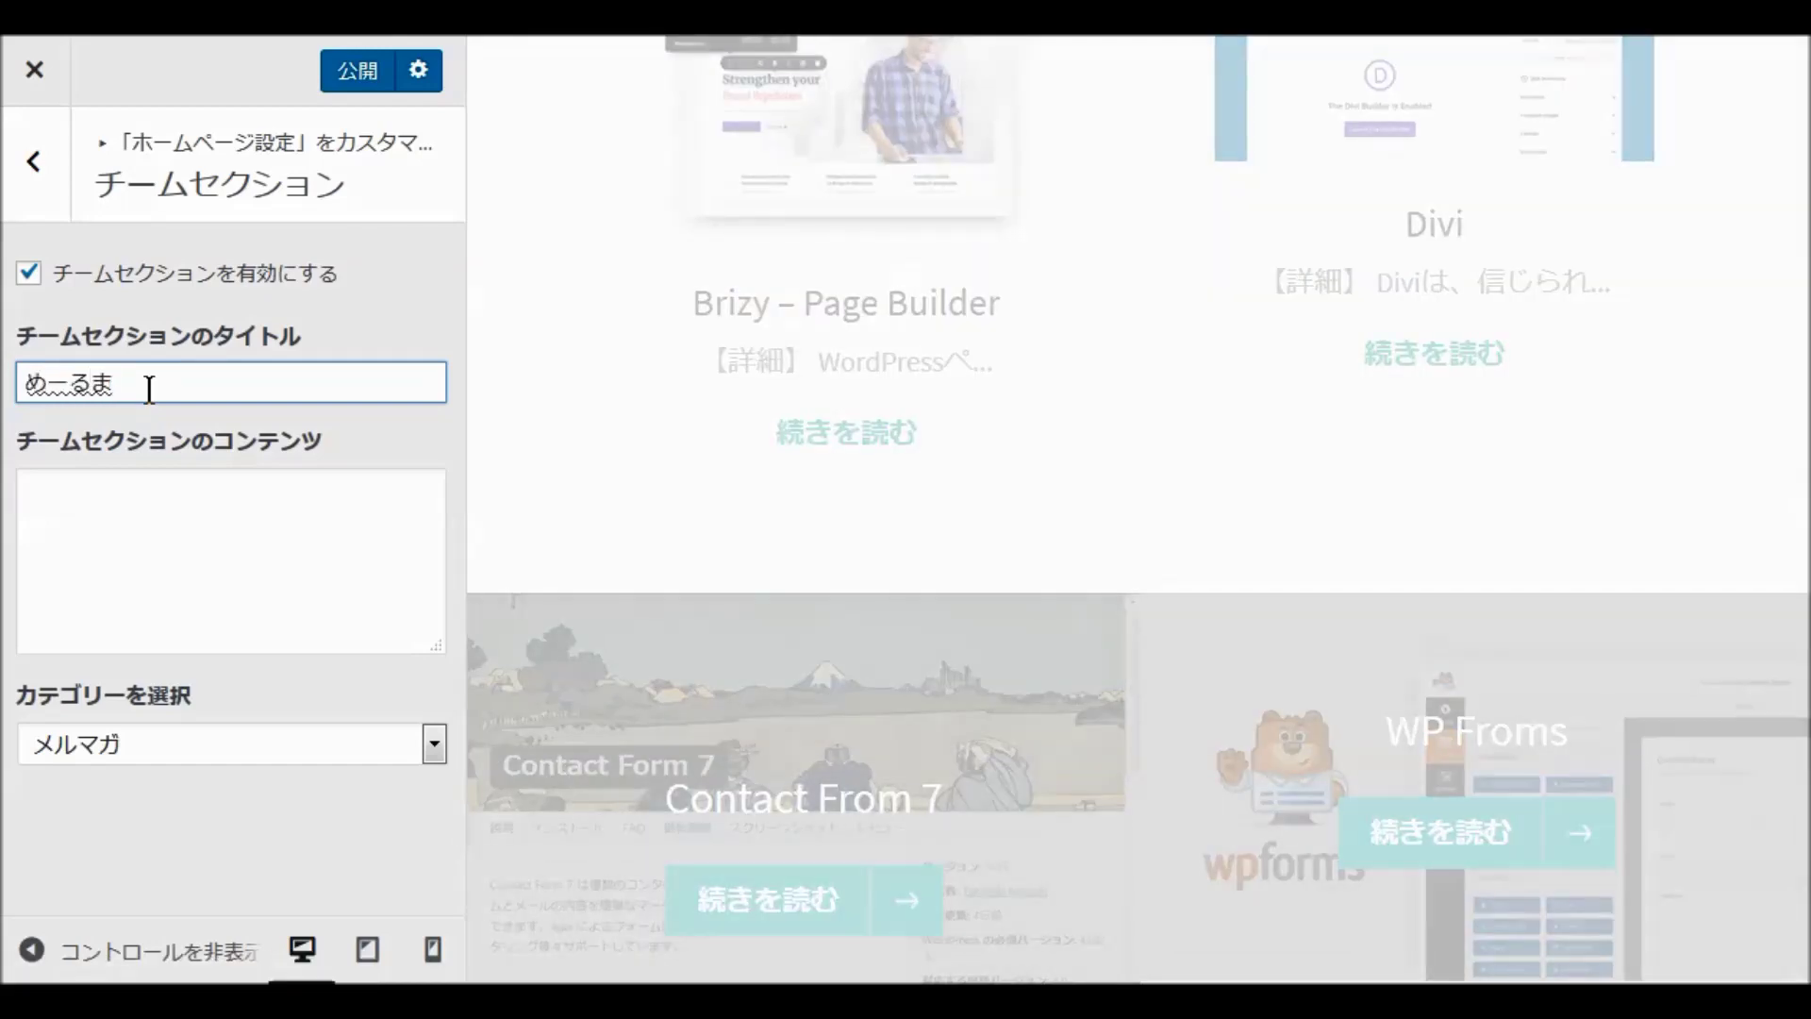
{"action": "key", "text": "space"}
{"action": "key", "text": "Return"}
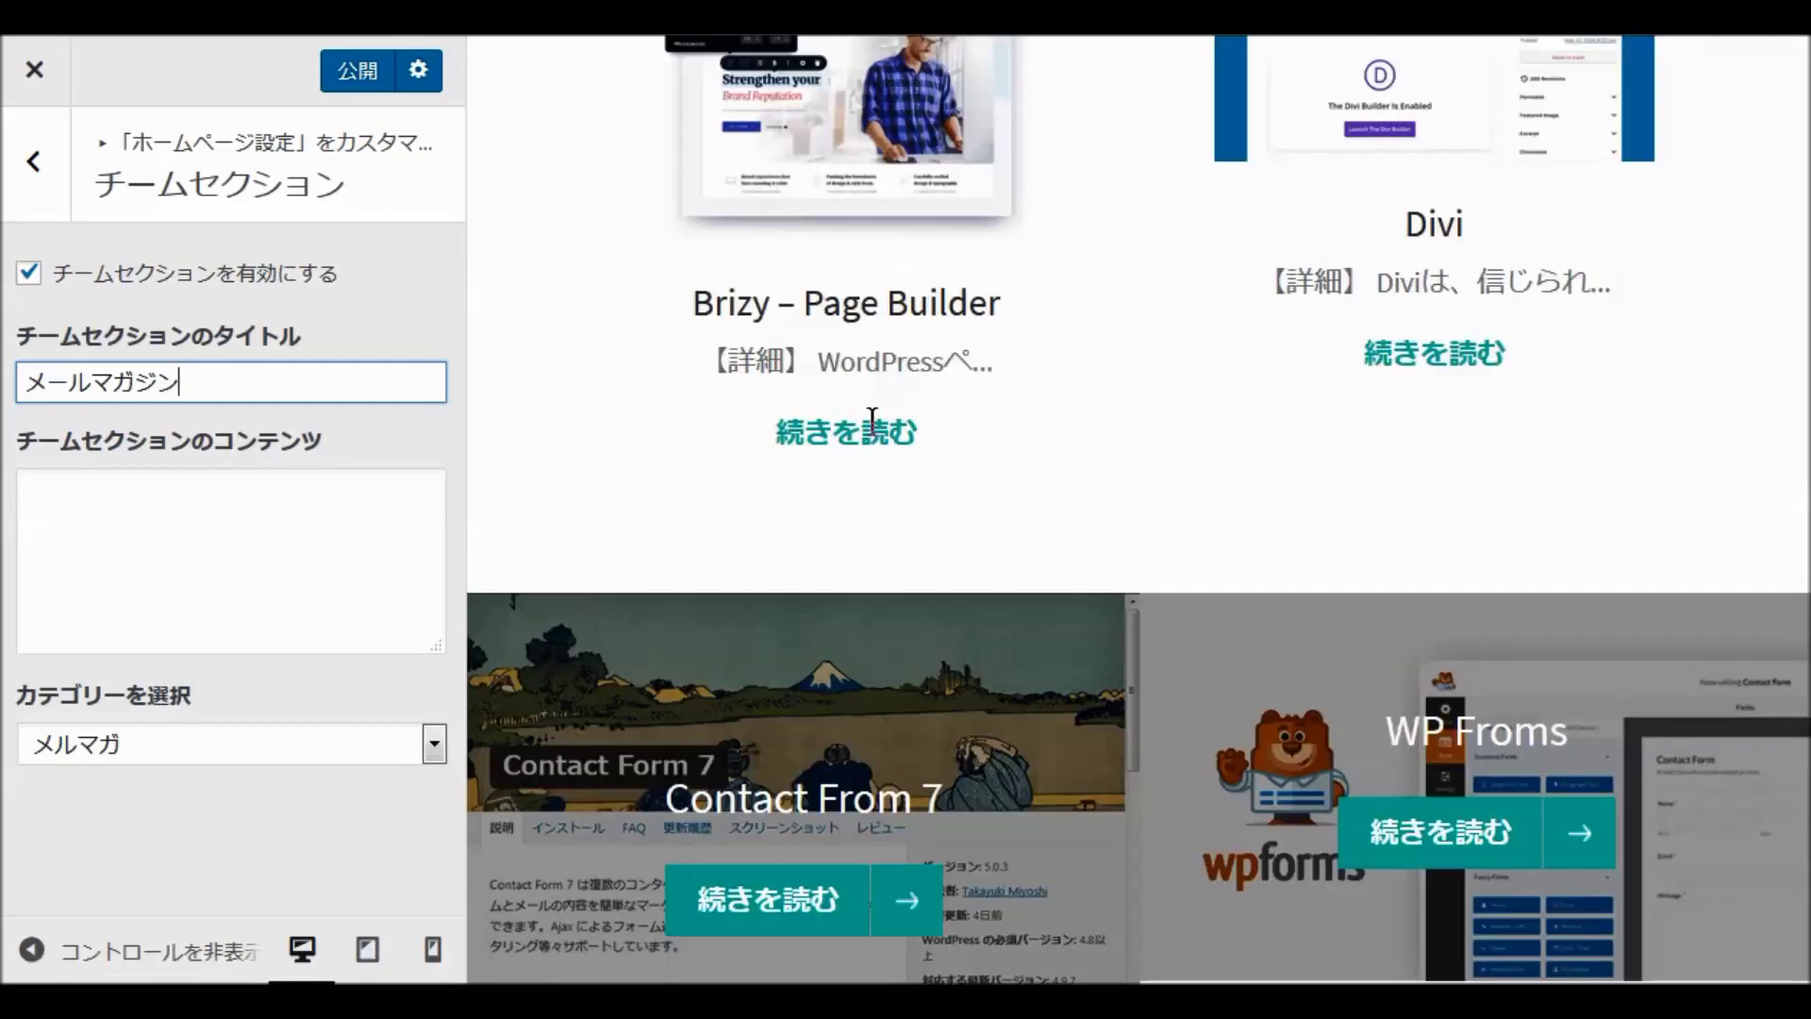
Step: Check the team section's post slider in the preview and publish the customization changes
{"action": "scroll", "coordinate": [874, 425], "scroll_direction": "down", "scroll_amount": 10}
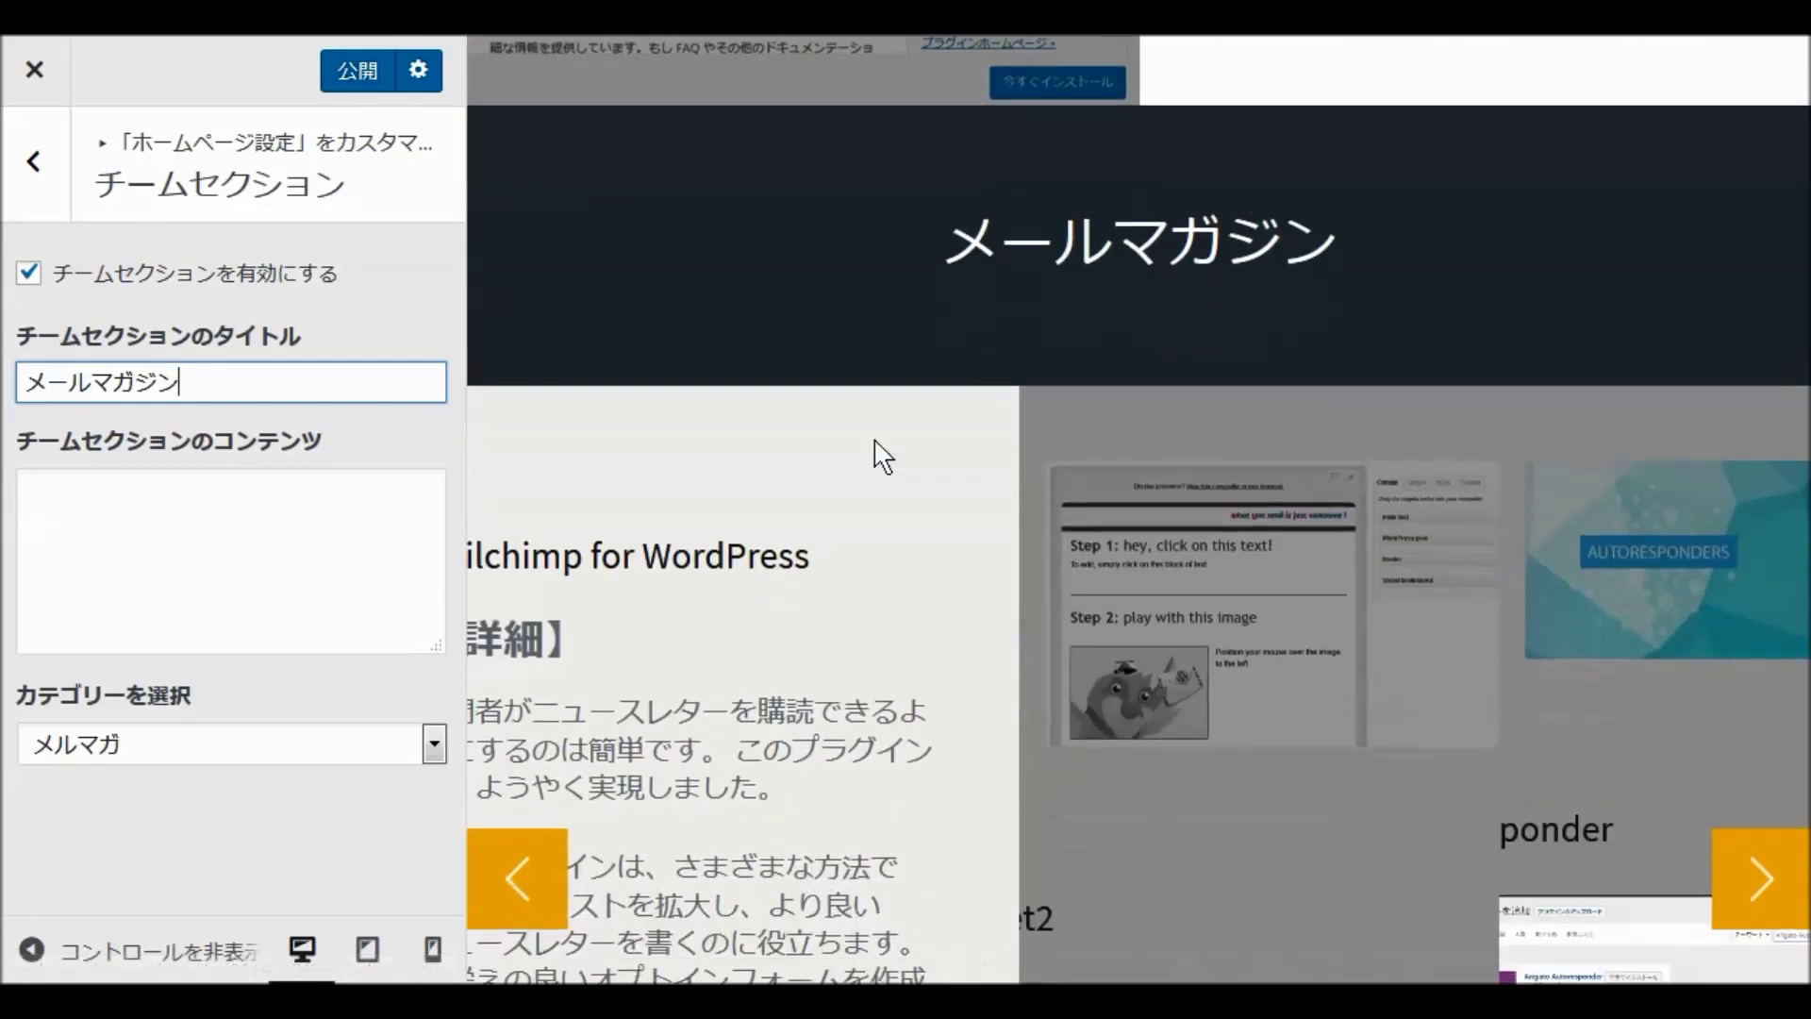
{"action": "scroll", "coordinate": [874, 440], "scroll_direction": "down", "scroll_amount": 4}
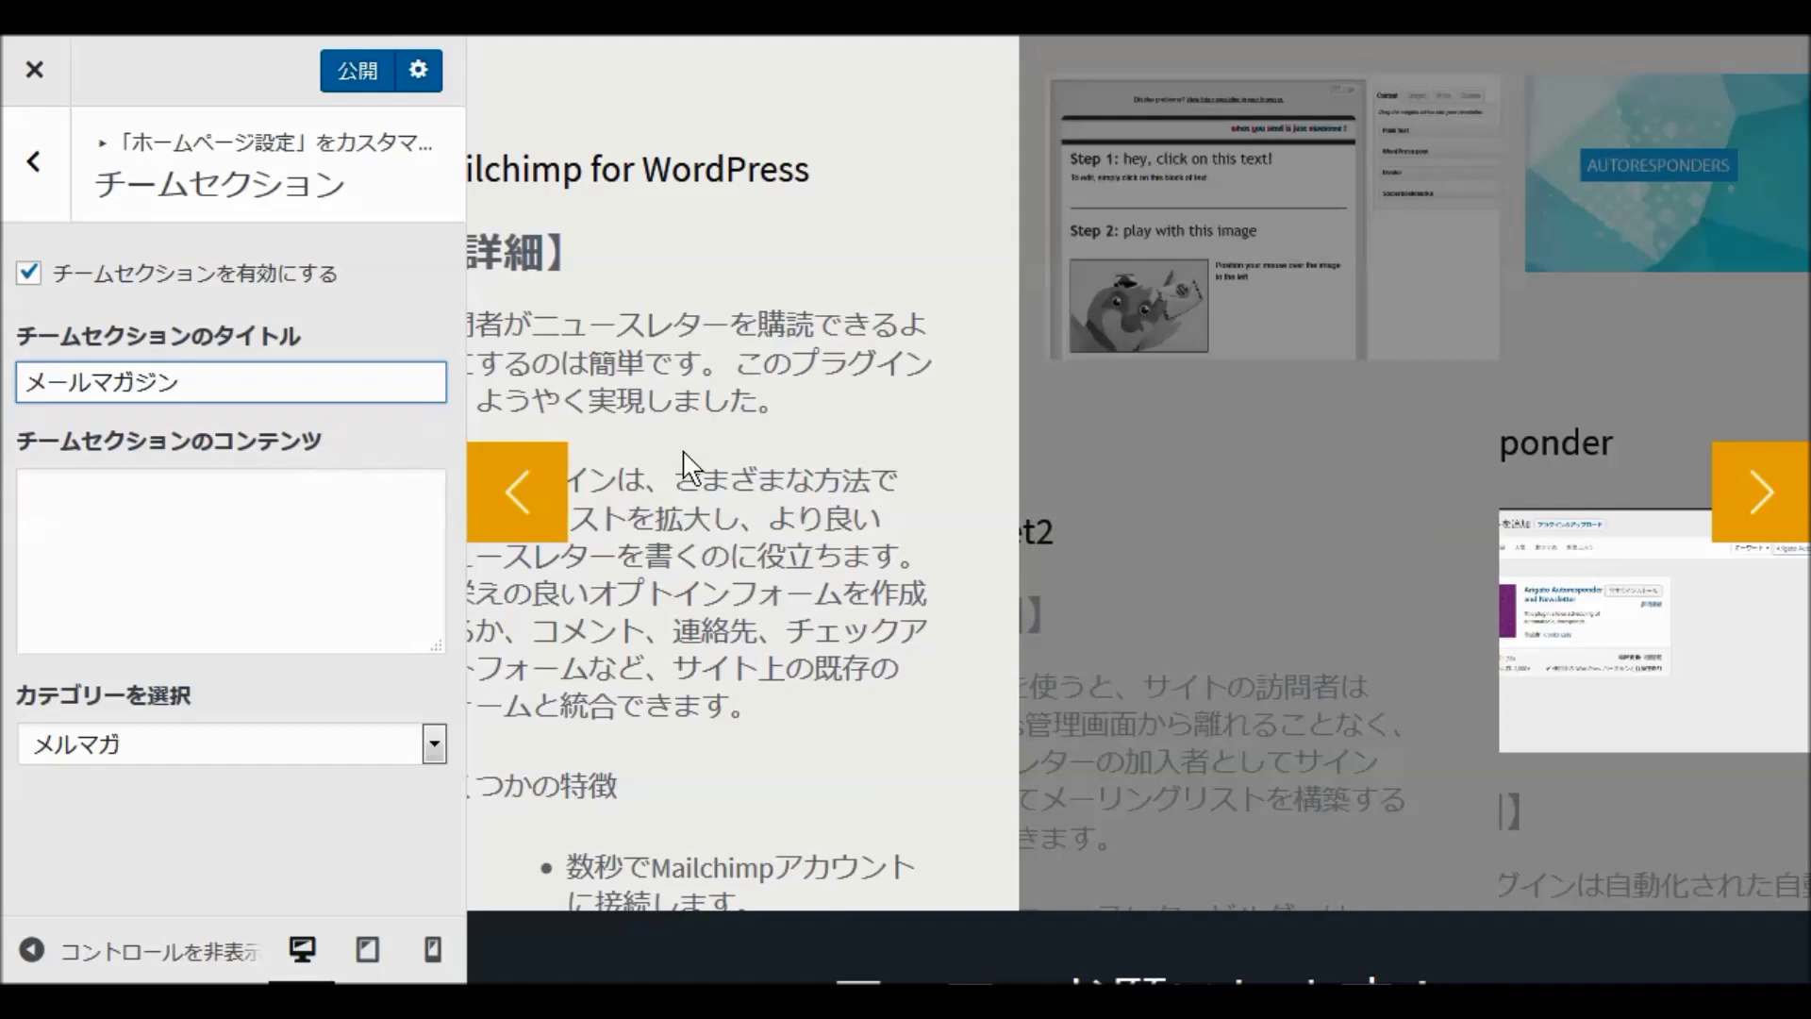
{"action": "scroll", "coordinate": [683, 457], "scroll_direction": "down", "scroll_amount": 2}
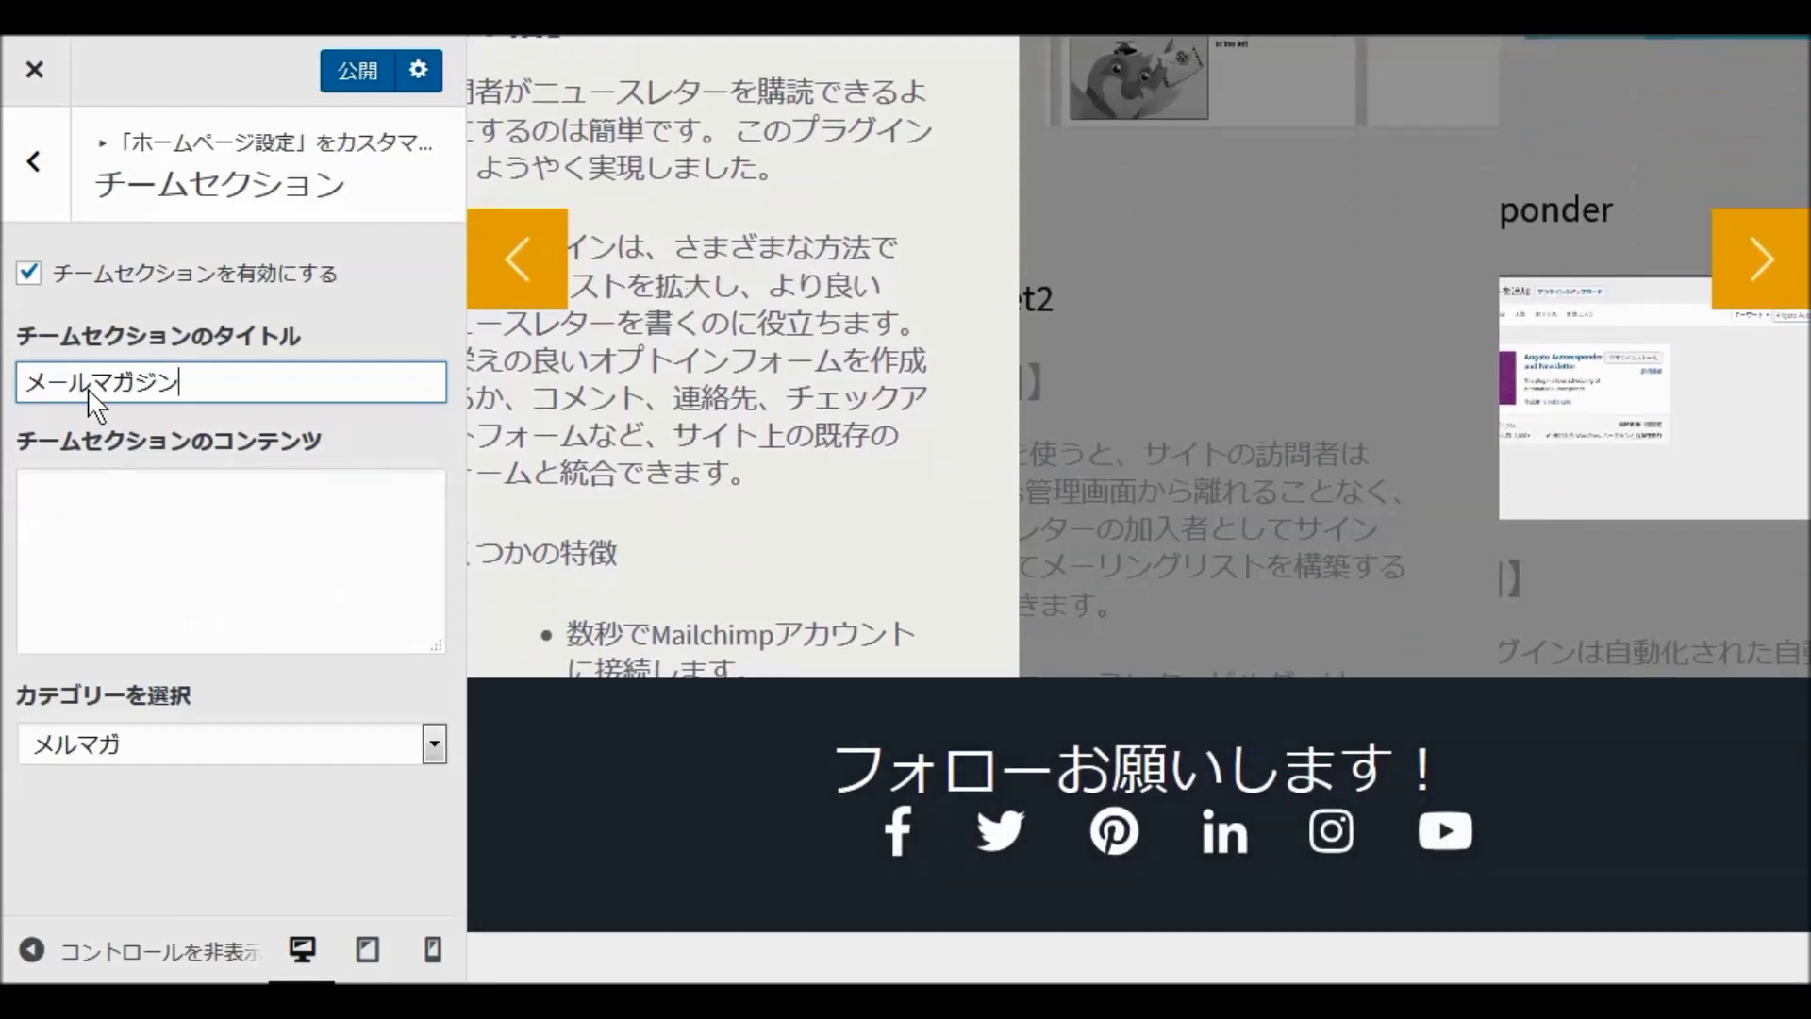
{"action": "left_click", "coordinate": [351, 78]}
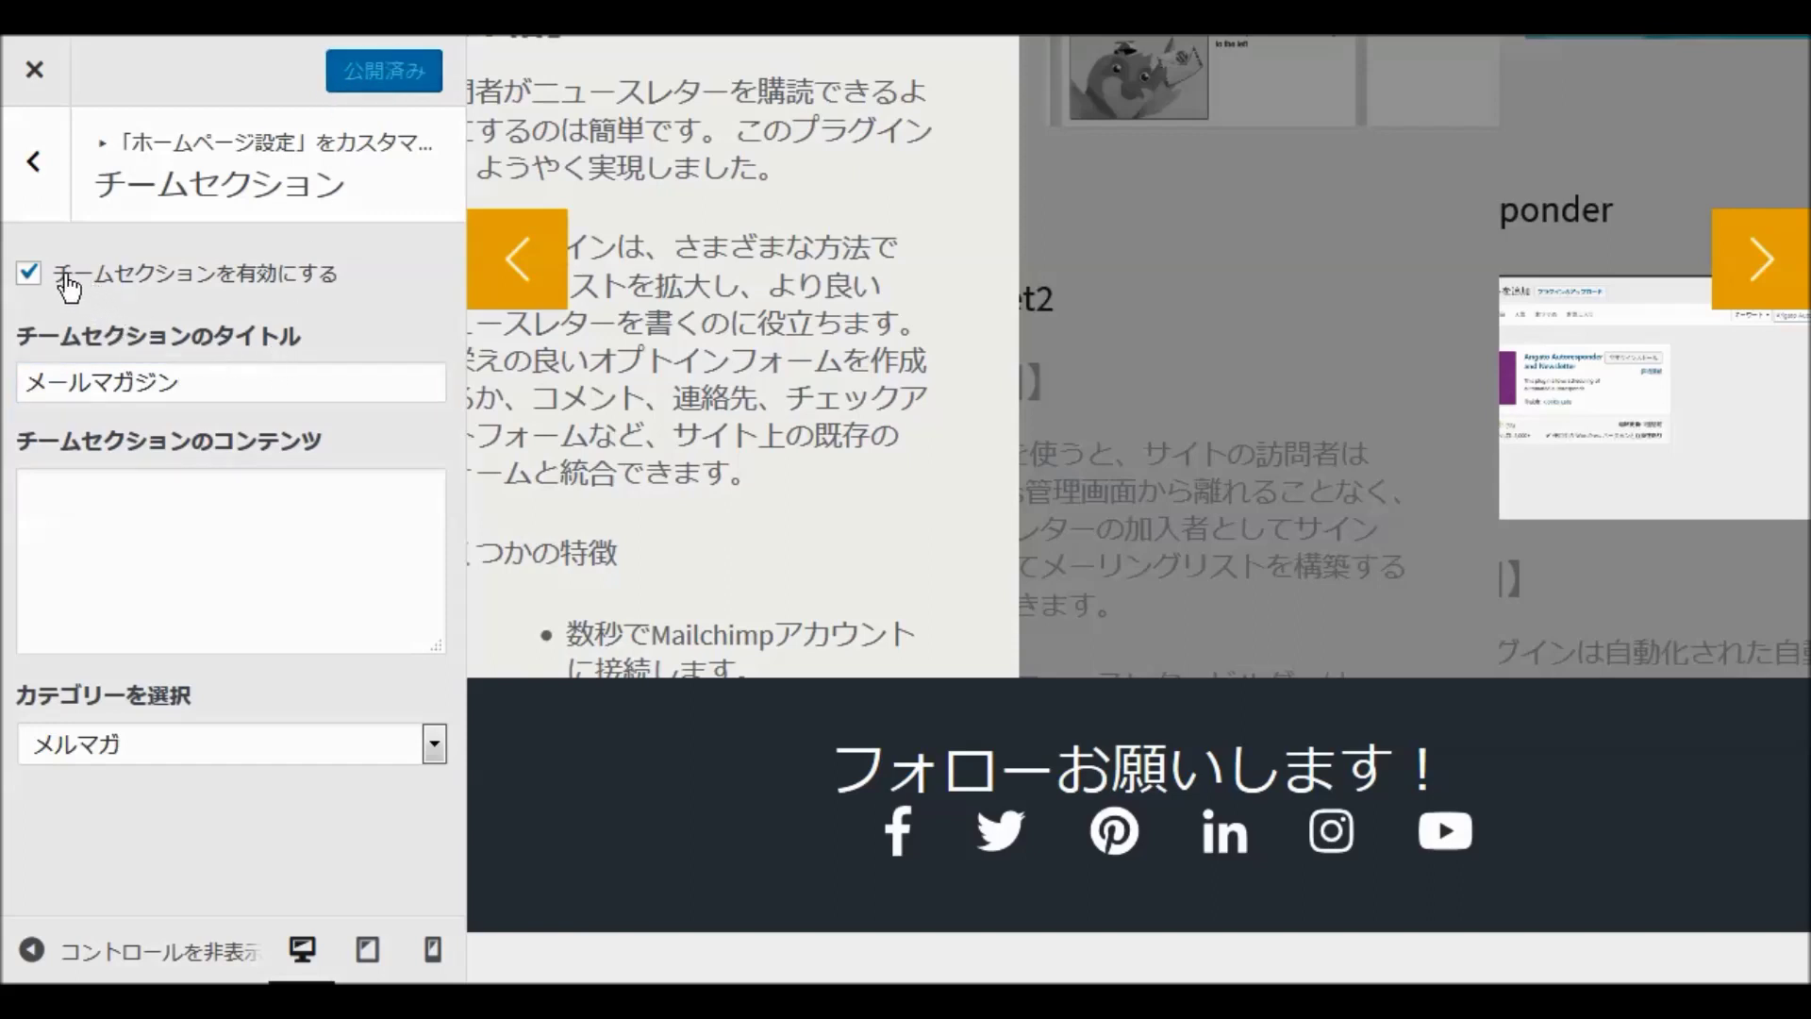
Step: Enable the homepage's ブログ・セクション in the homepage settings
{"action": "left_click", "coordinate": [33, 162]}
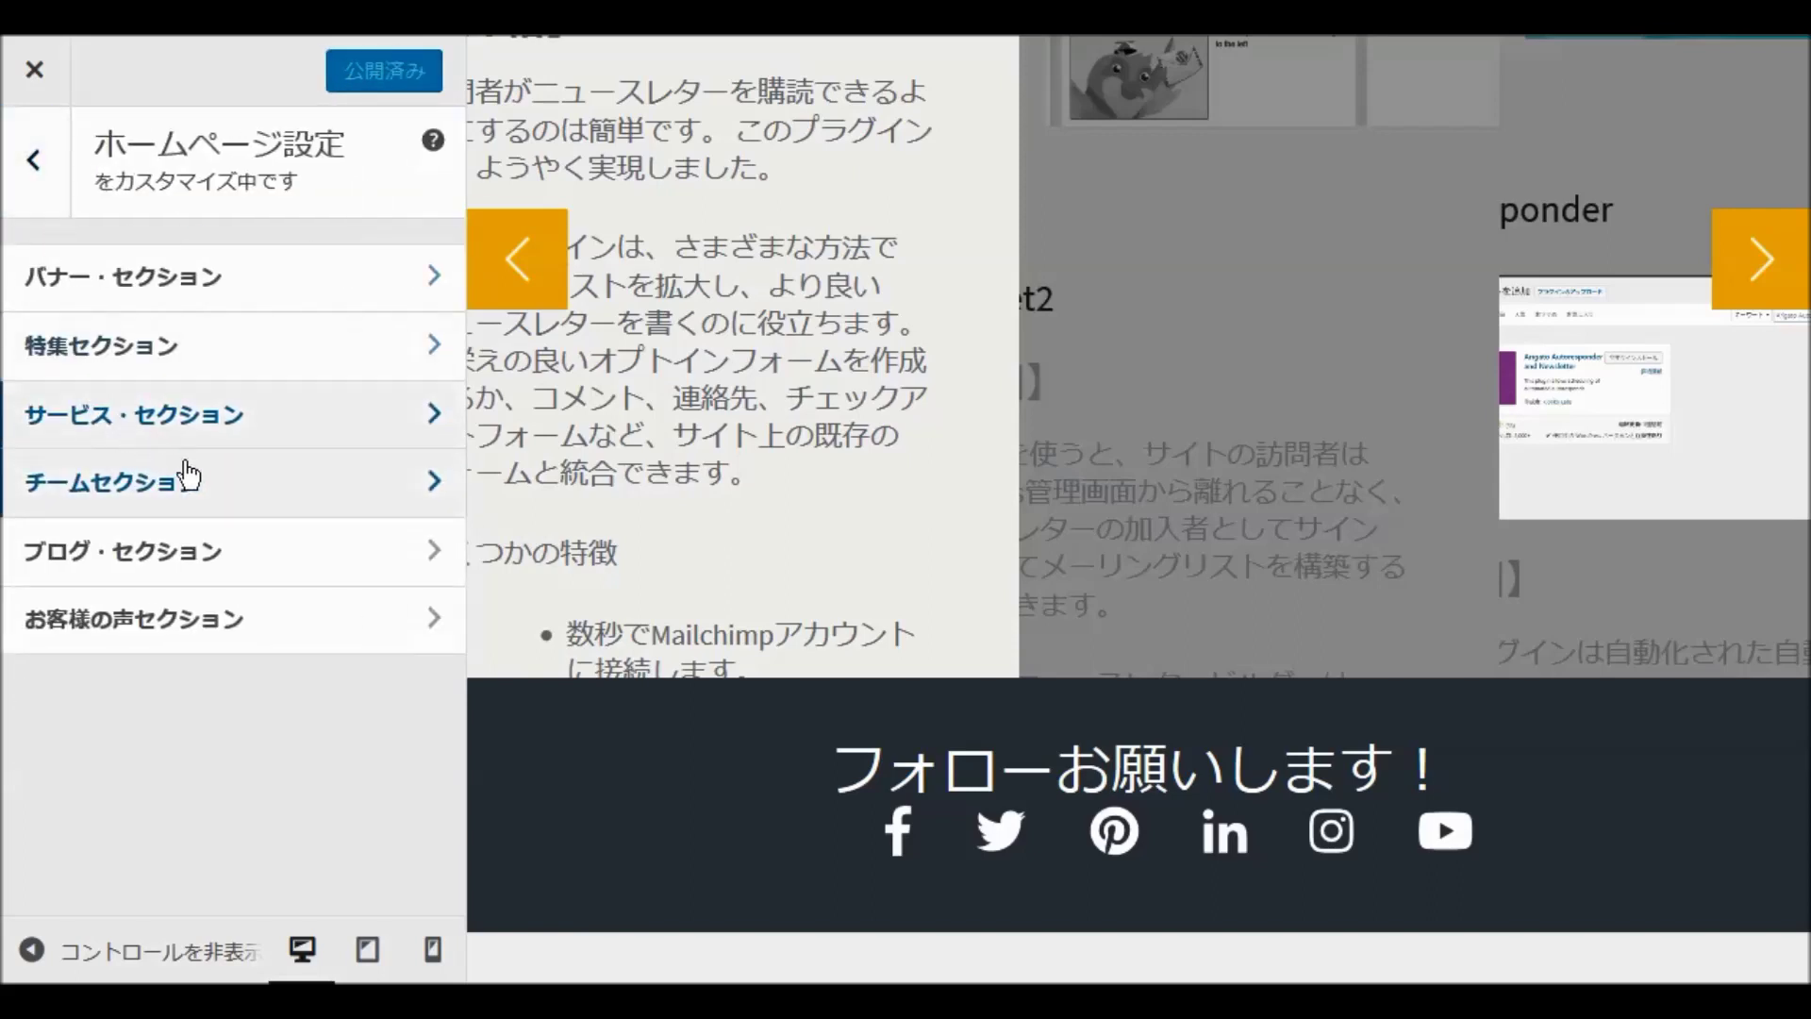
{"action": "left_click", "coordinate": [173, 554]}
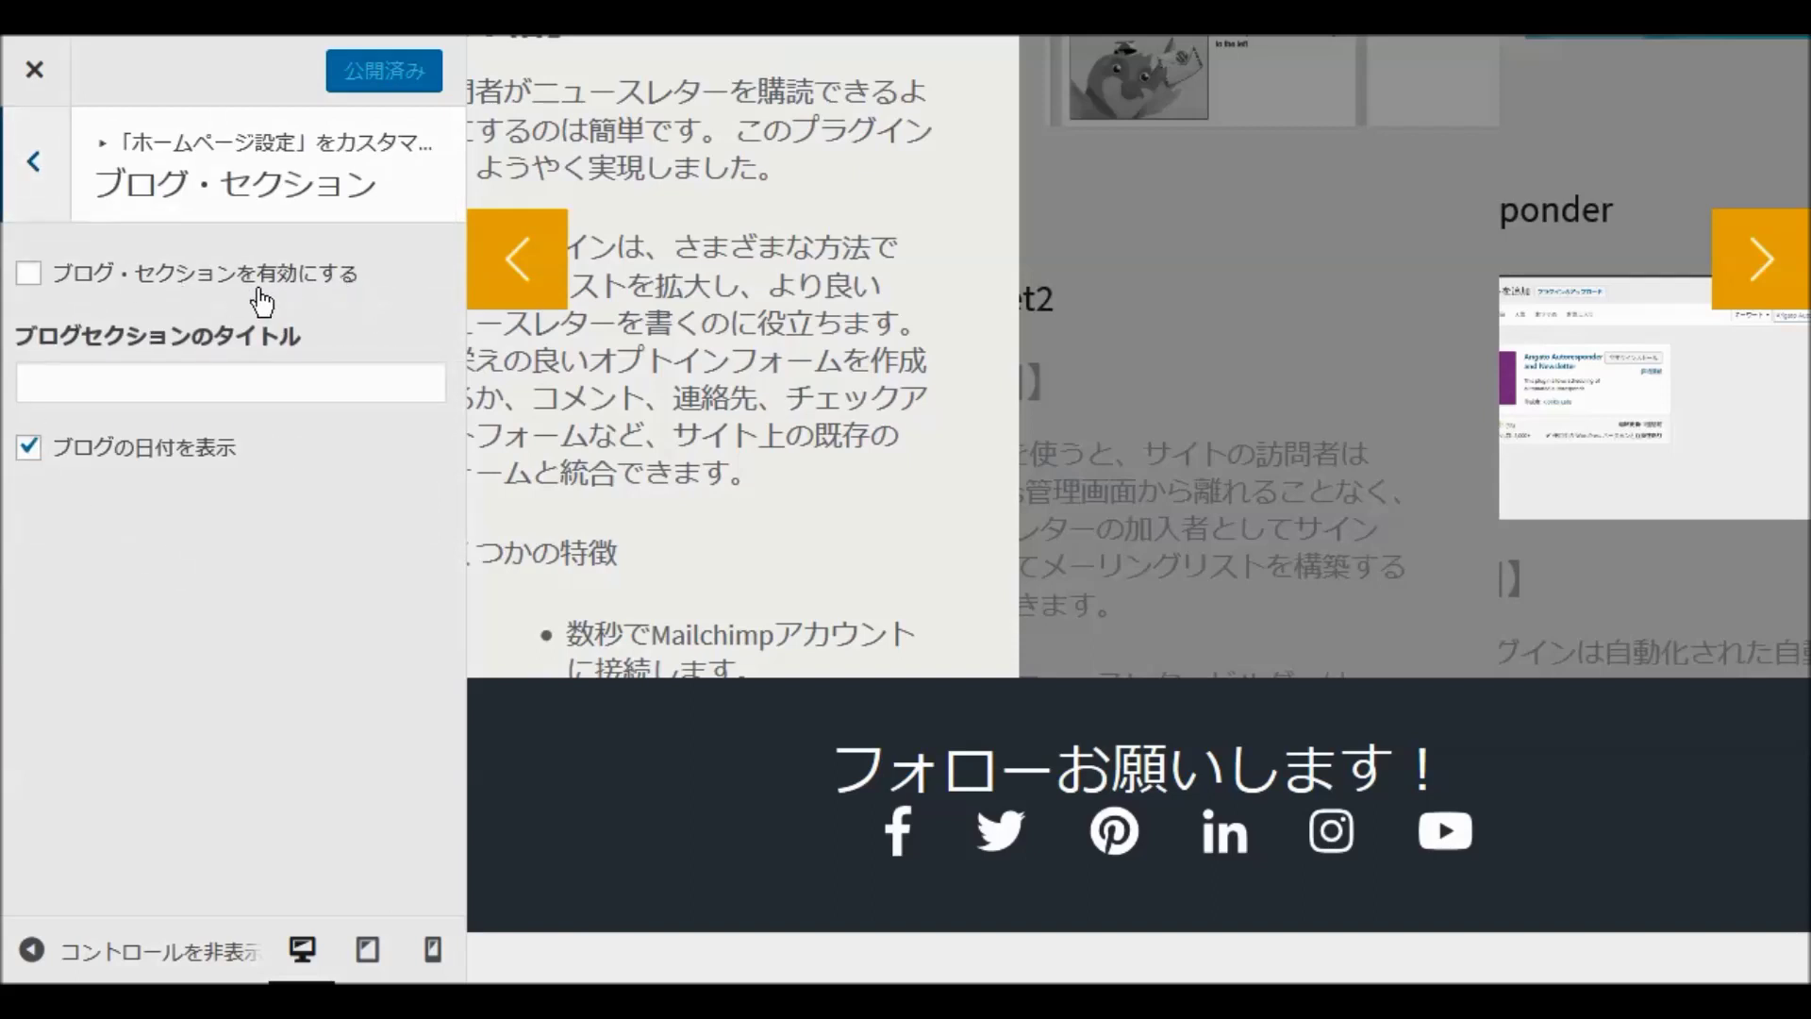
{"action": "left_click", "coordinate": [29, 274]}
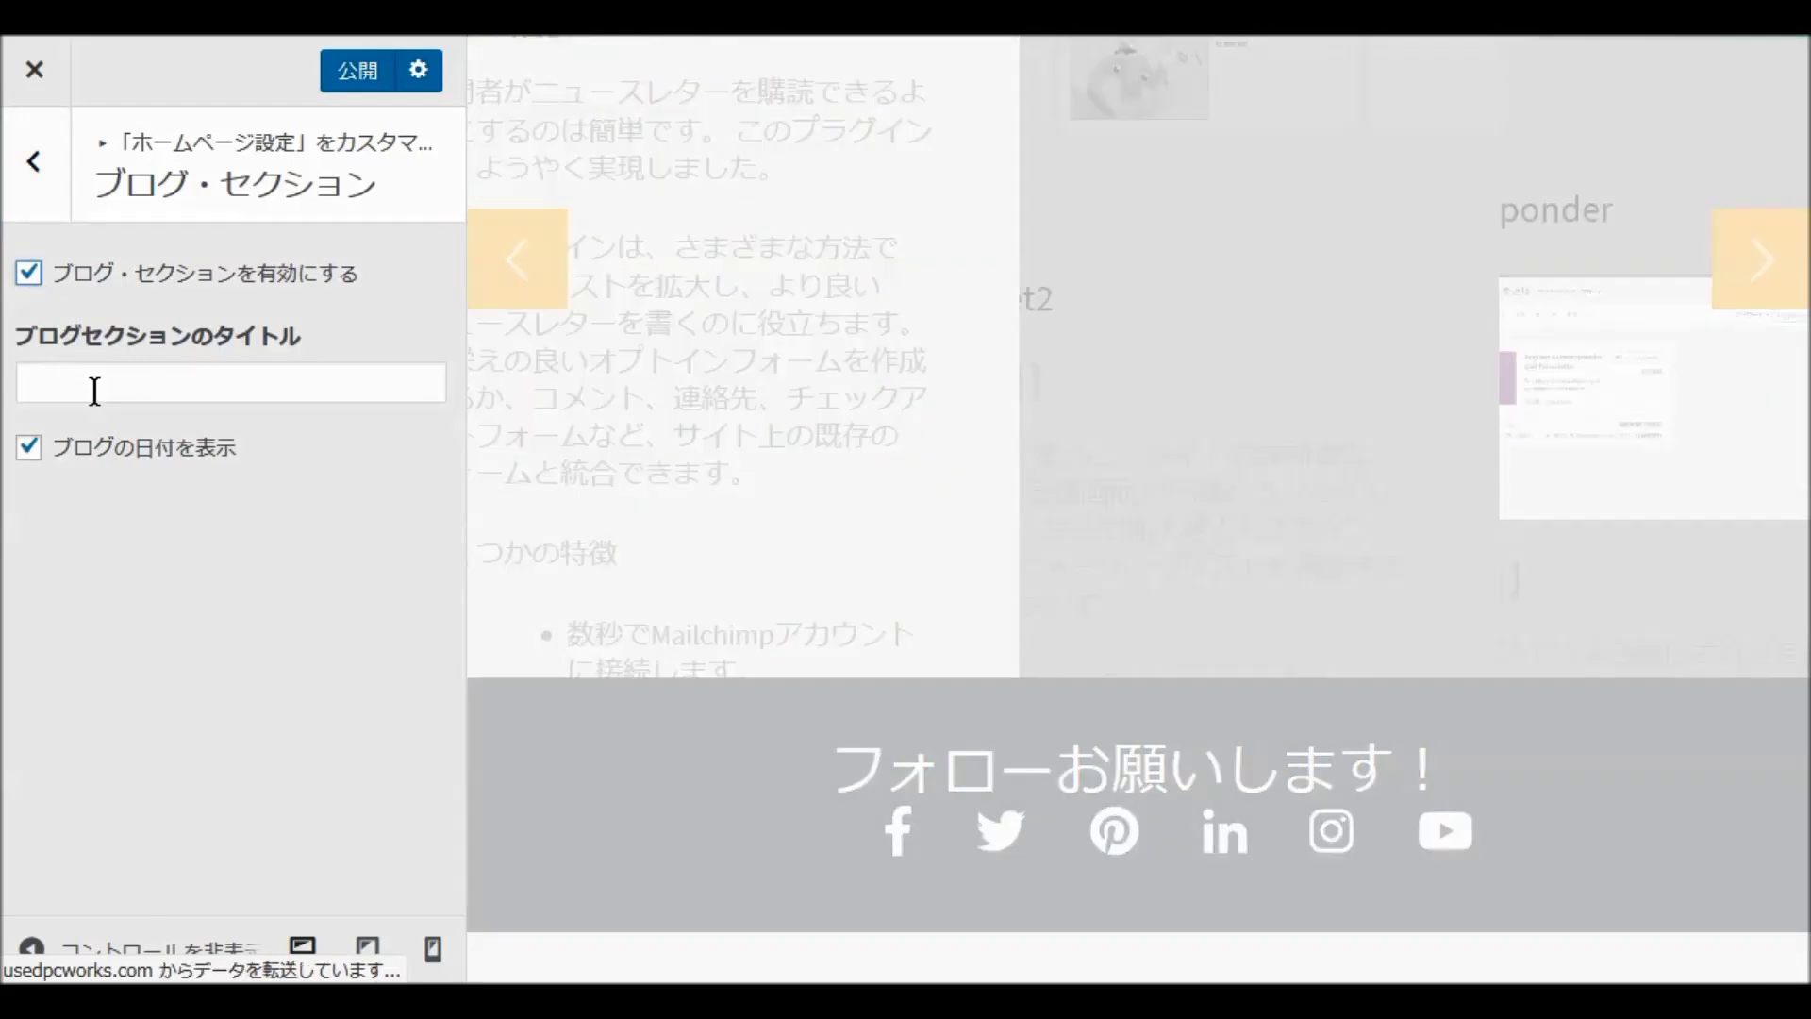
Step: Give the blog section the title ブログ一覧 and publish the customization changes
{"action": "left_click", "coordinate": [88, 387]}
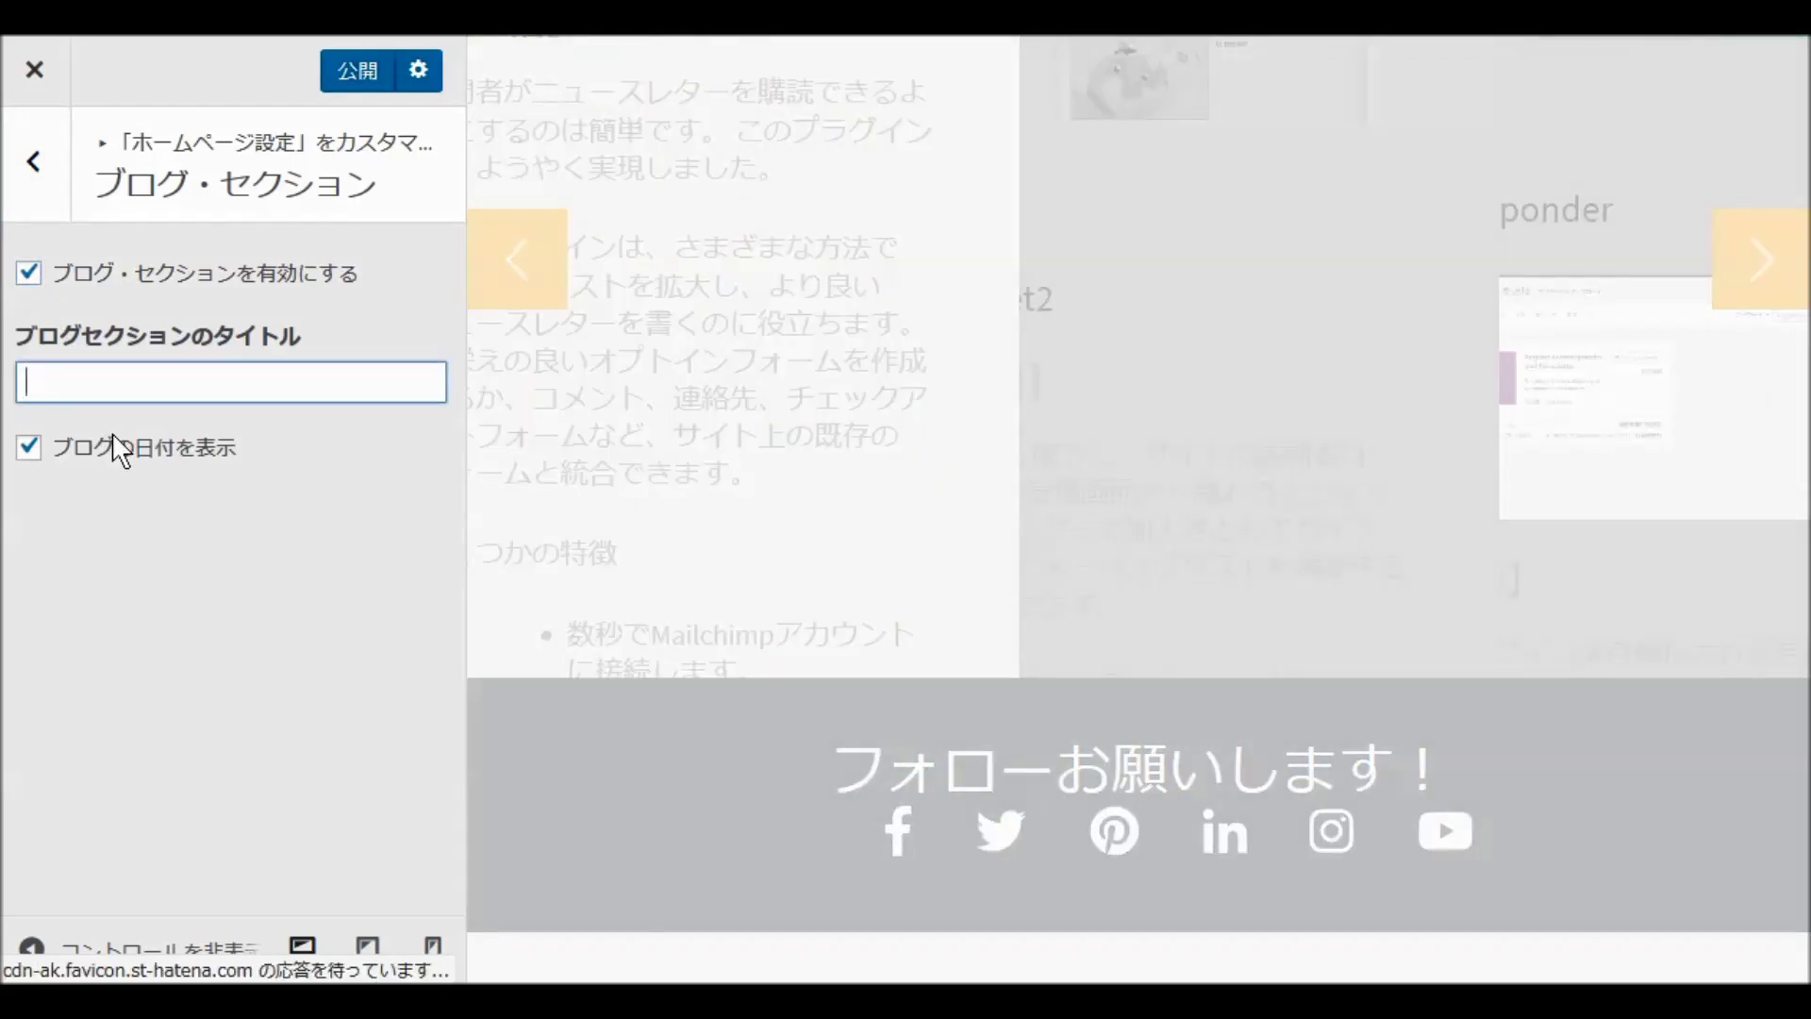
{"action": "type", "text": "ぶろぐ"}
{"action": "key", "text": "space"}
{"action": "key", "text": "Return"}
{"action": "type", "text": "いち"}
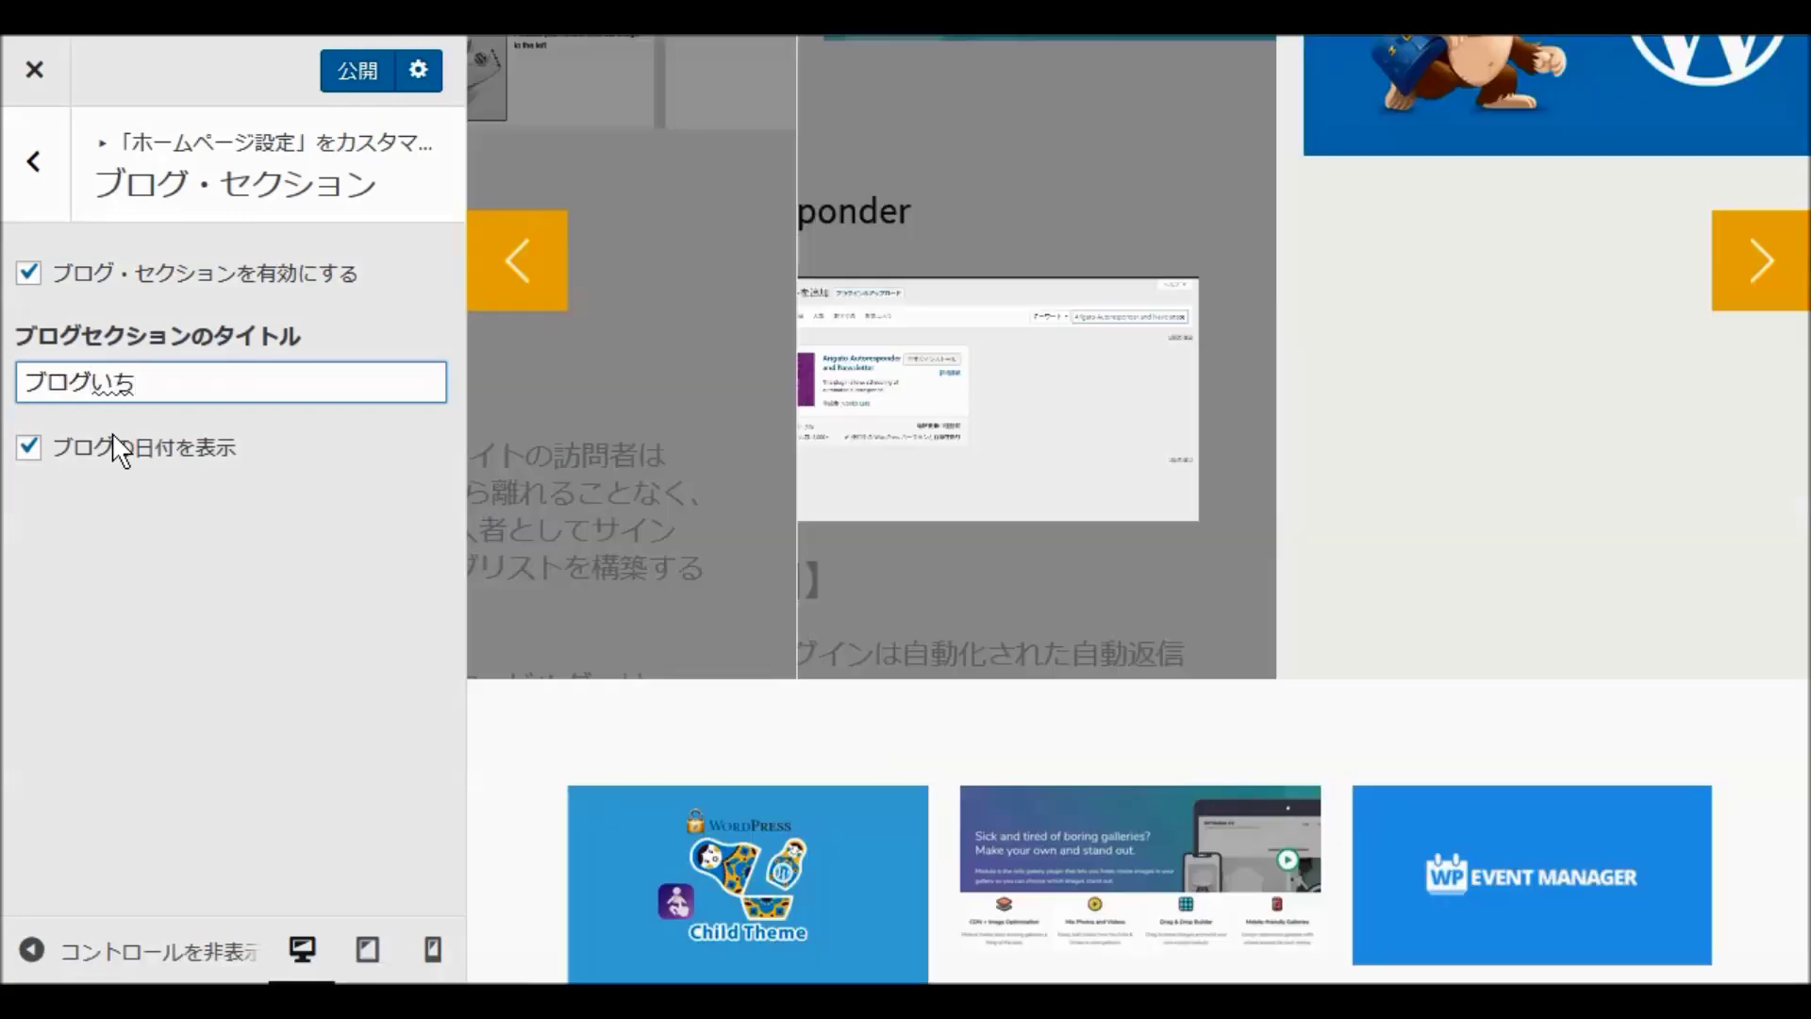
{"action": "type", "text": "らん"}
{"action": "key", "text": "space"}
{"action": "key", "text": "Return"}
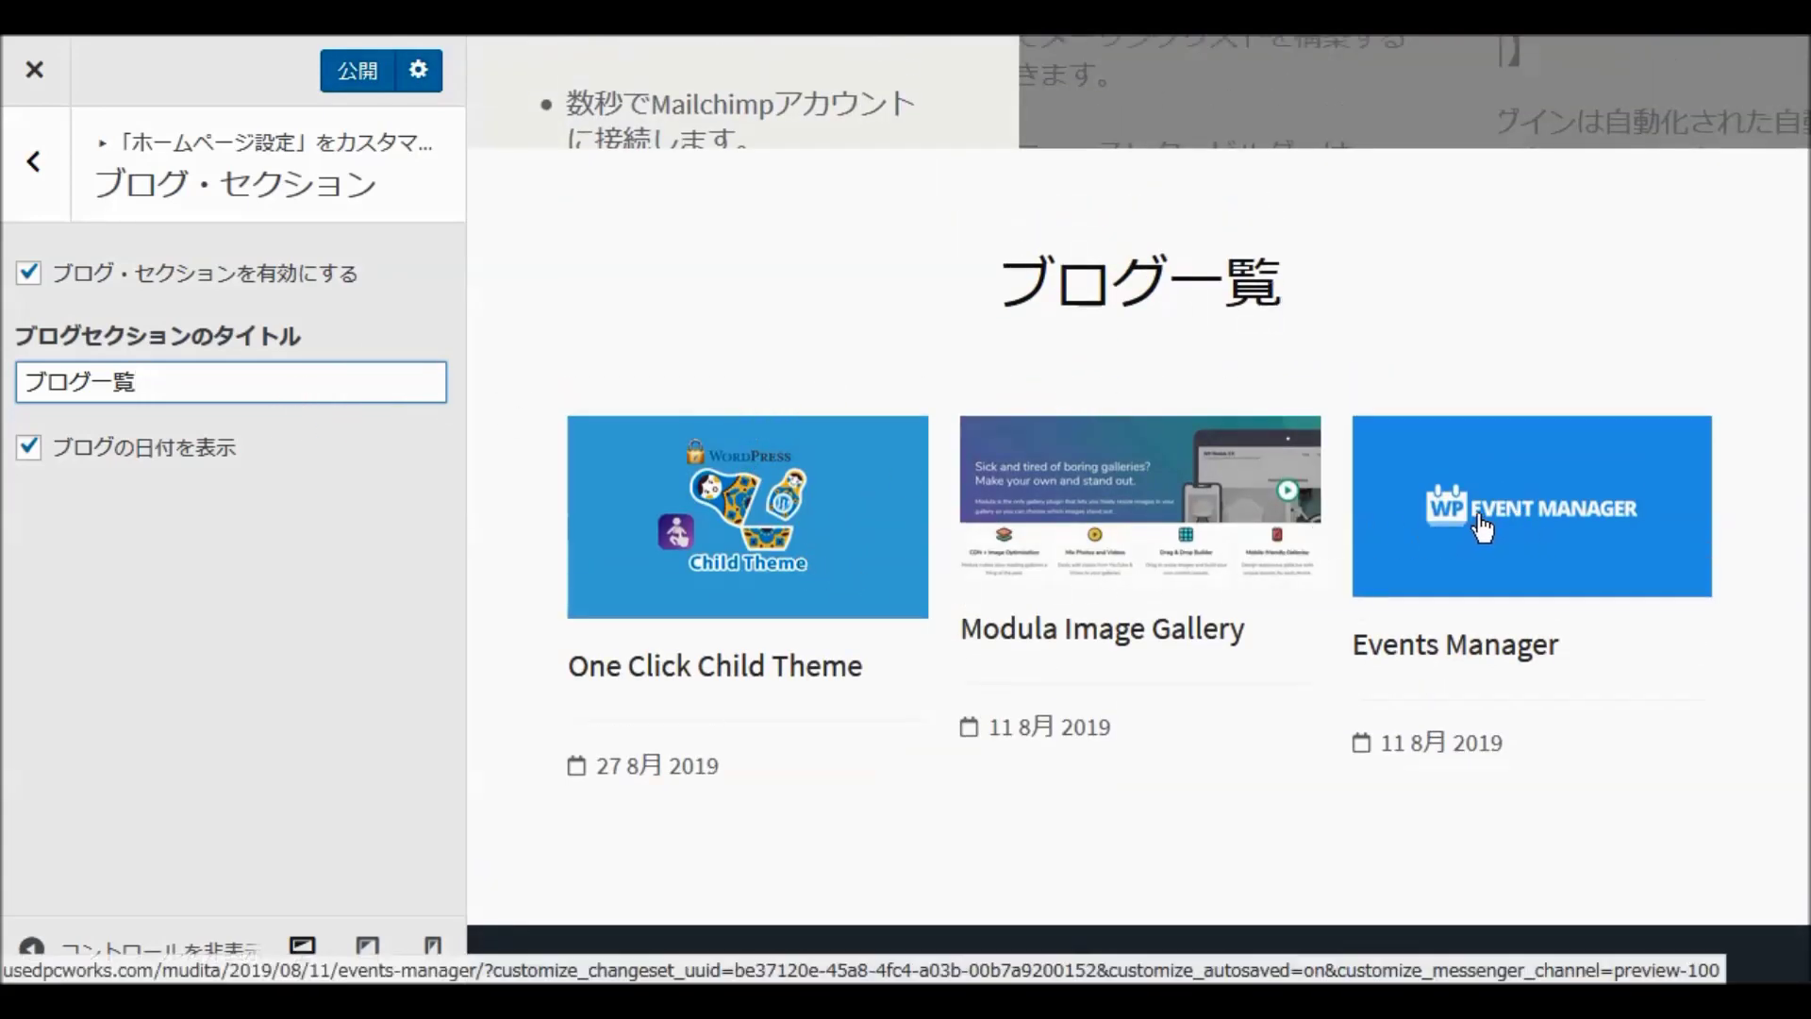
{"action": "left_click", "coordinate": [349, 71]}
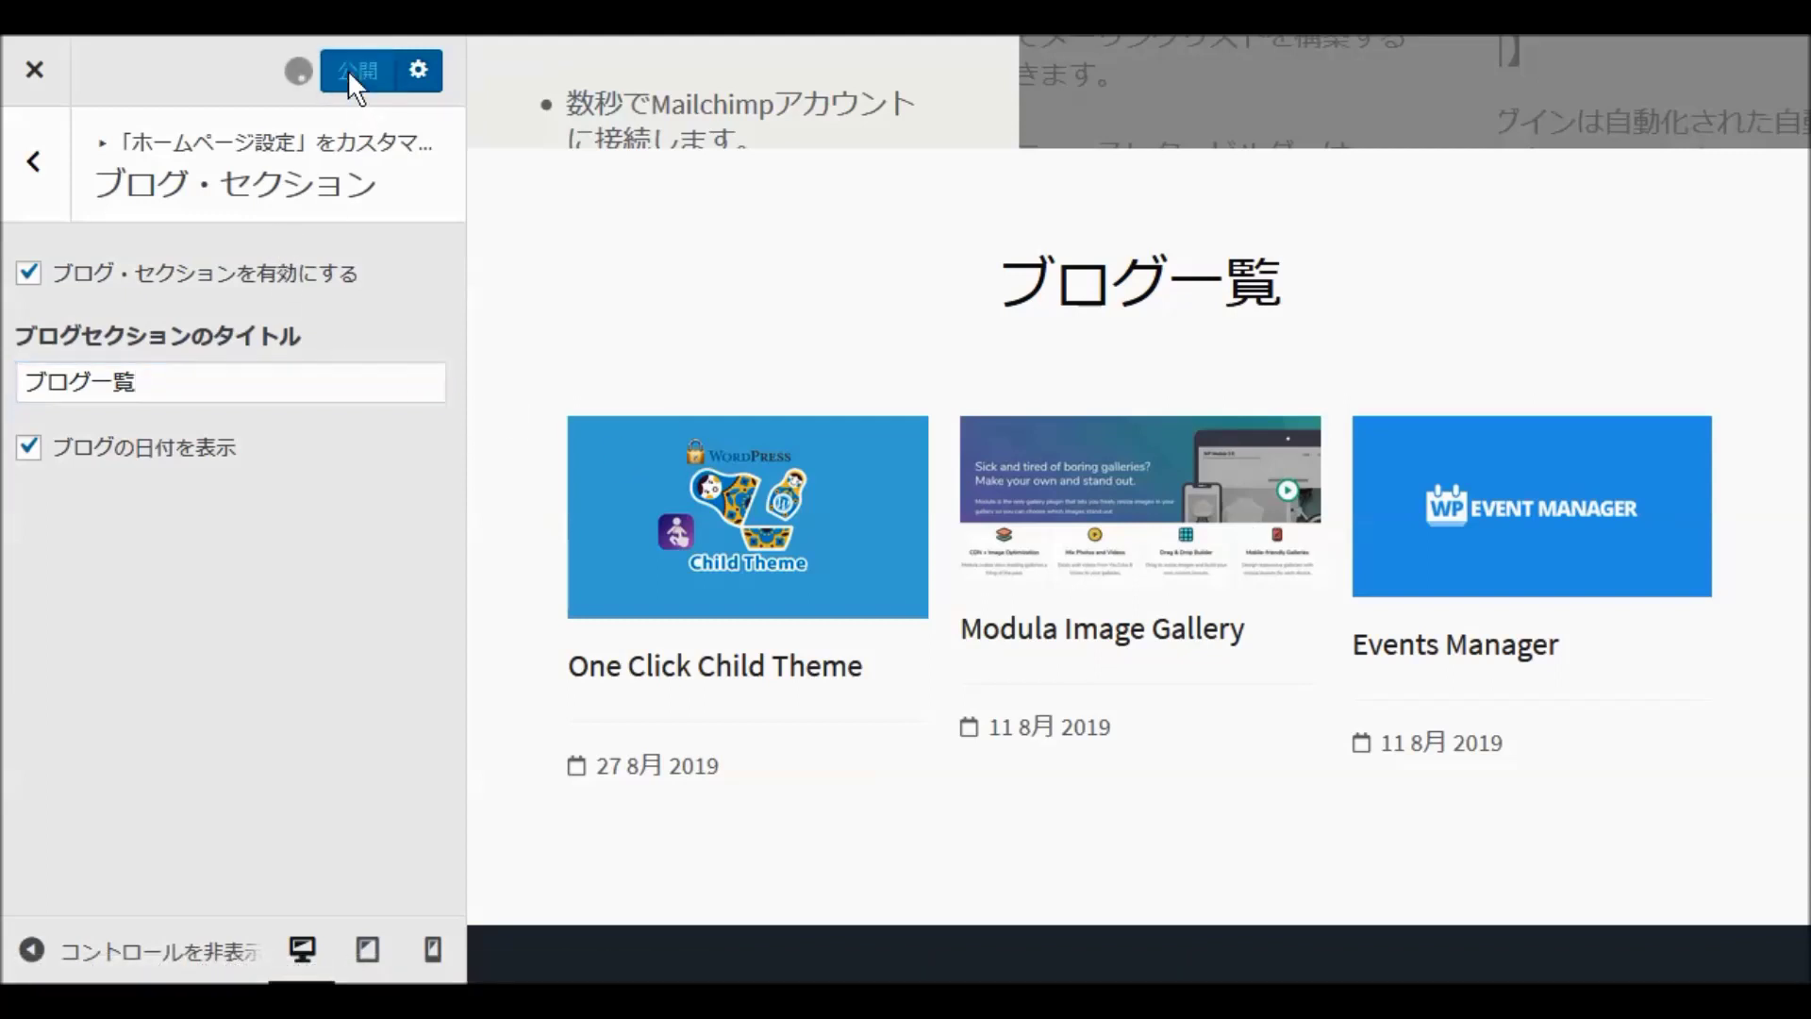
Step: Review the options of the お客様の声セクション, return to the main customizer list and view the top of the homepage preview
{"action": "left_click", "coordinate": [33, 162]}
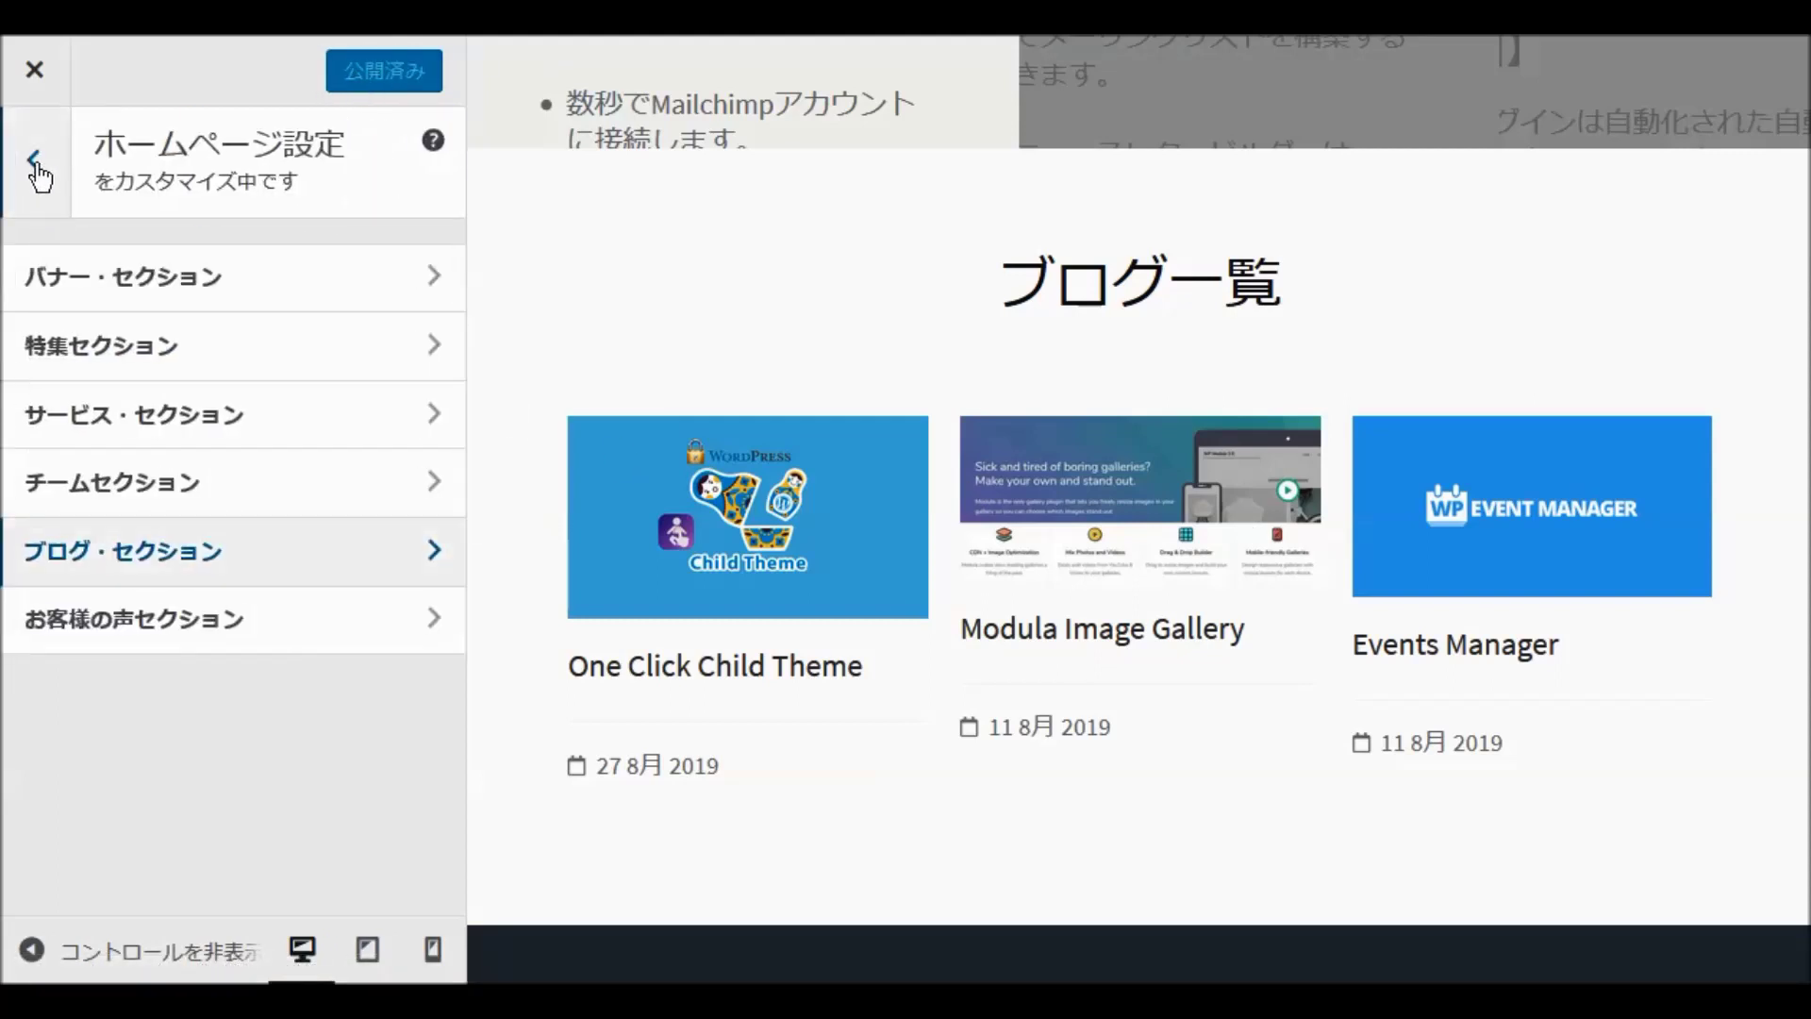
{"action": "left_click", "coordinate": [195, 621]}
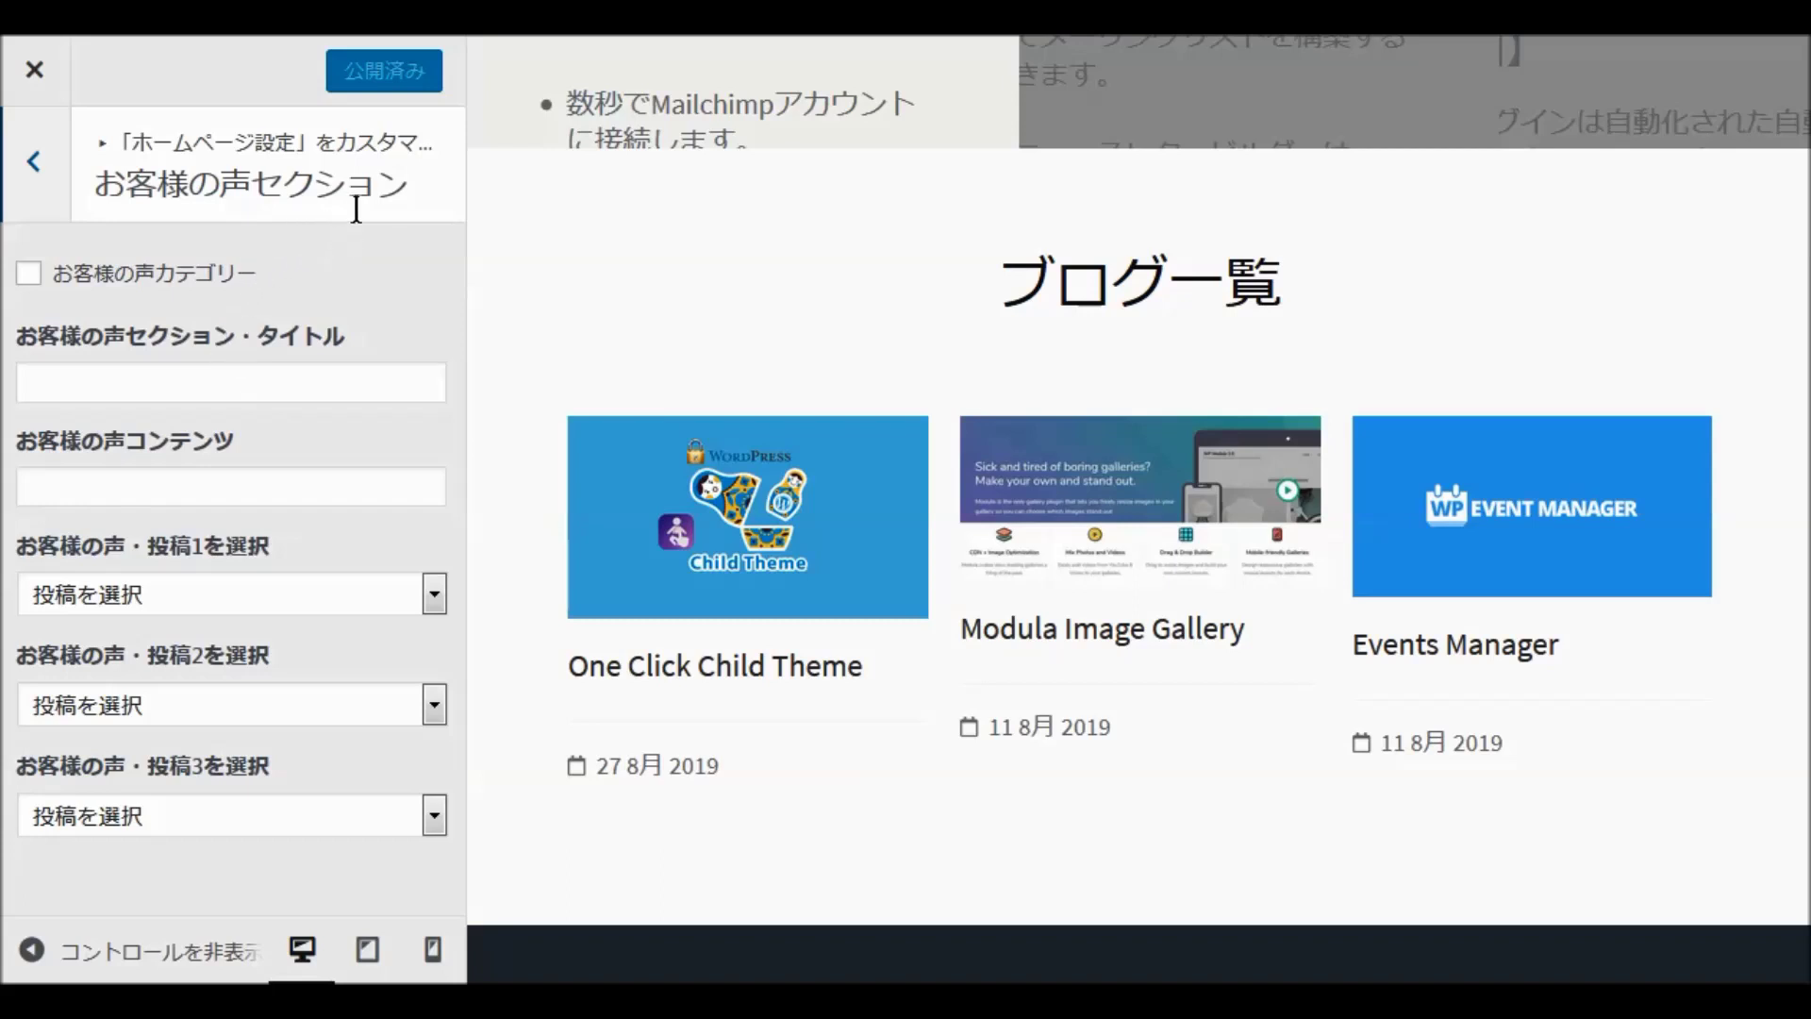
{"action": "left_click", "coordinate": [34, 170]}
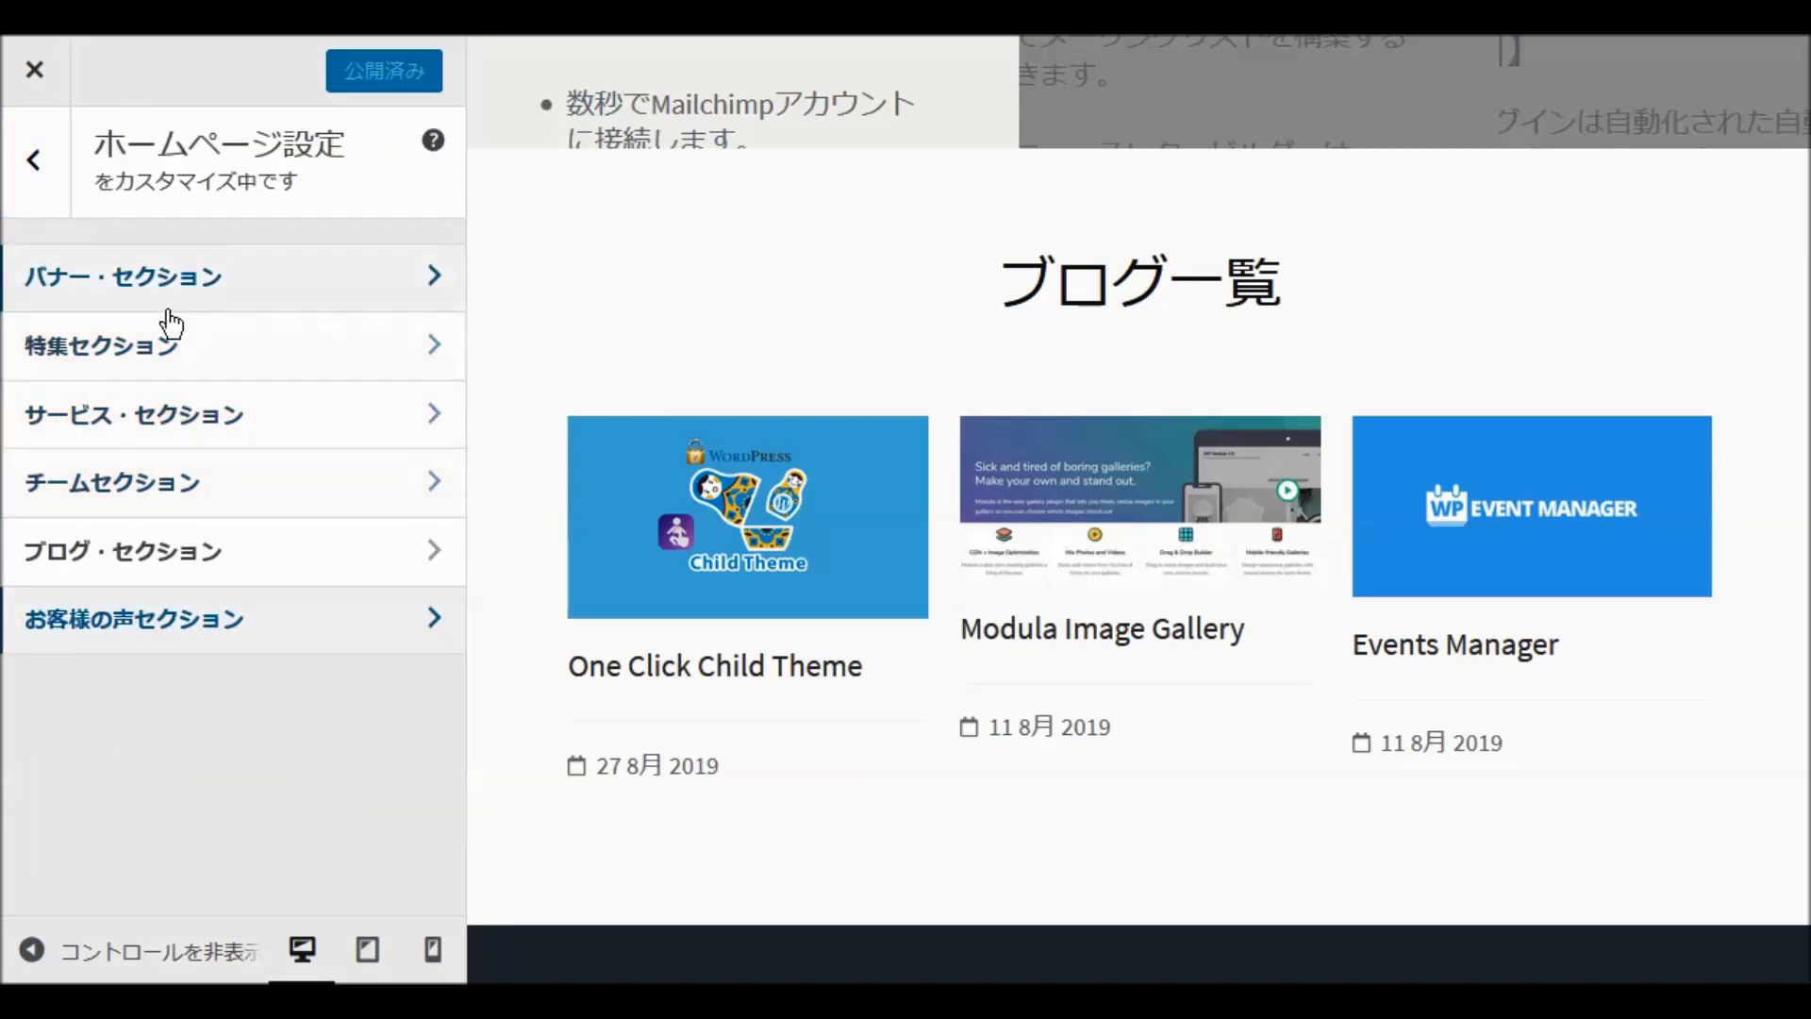
{"action": "left_click", "coordinate": [34, 170]}
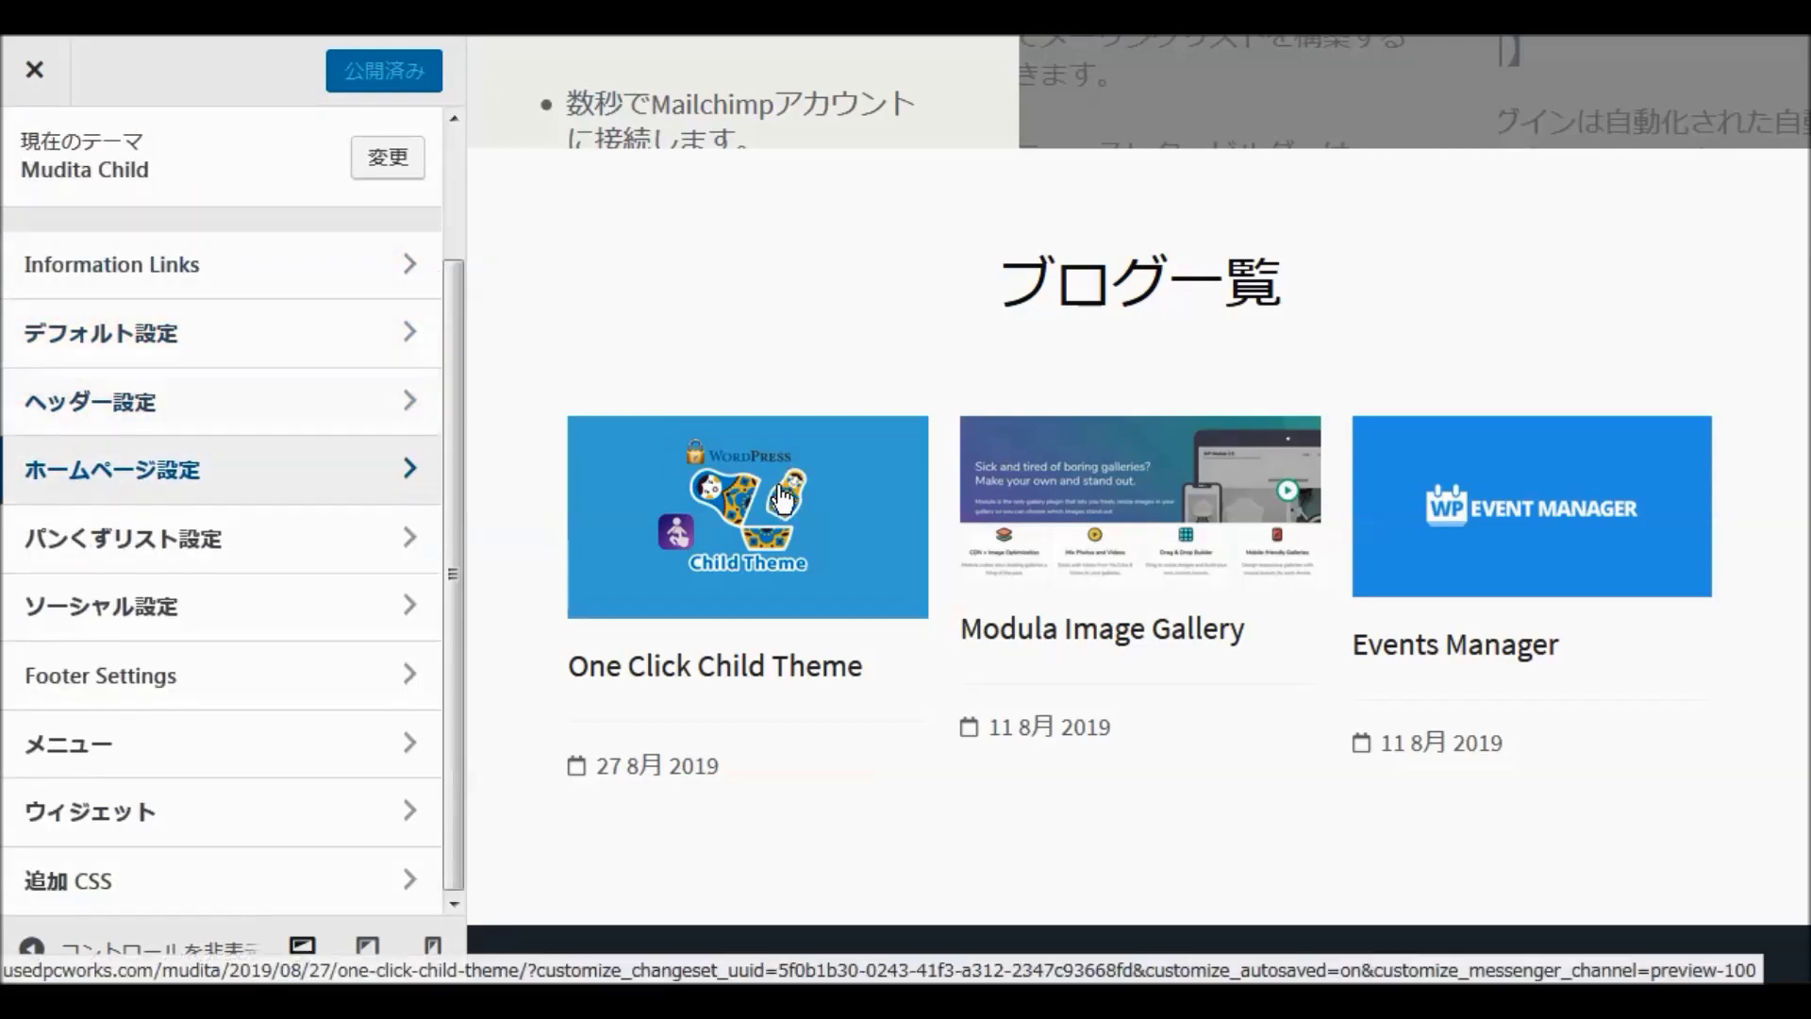
{"action": "scroll", "coordinate": [792, 500], "scroll_direction": "up", "scroll_amount": 10}
{"action": "scroll", "coordinate": [790, 500], "scroll_direction": "up", "scroll_amount": 10}
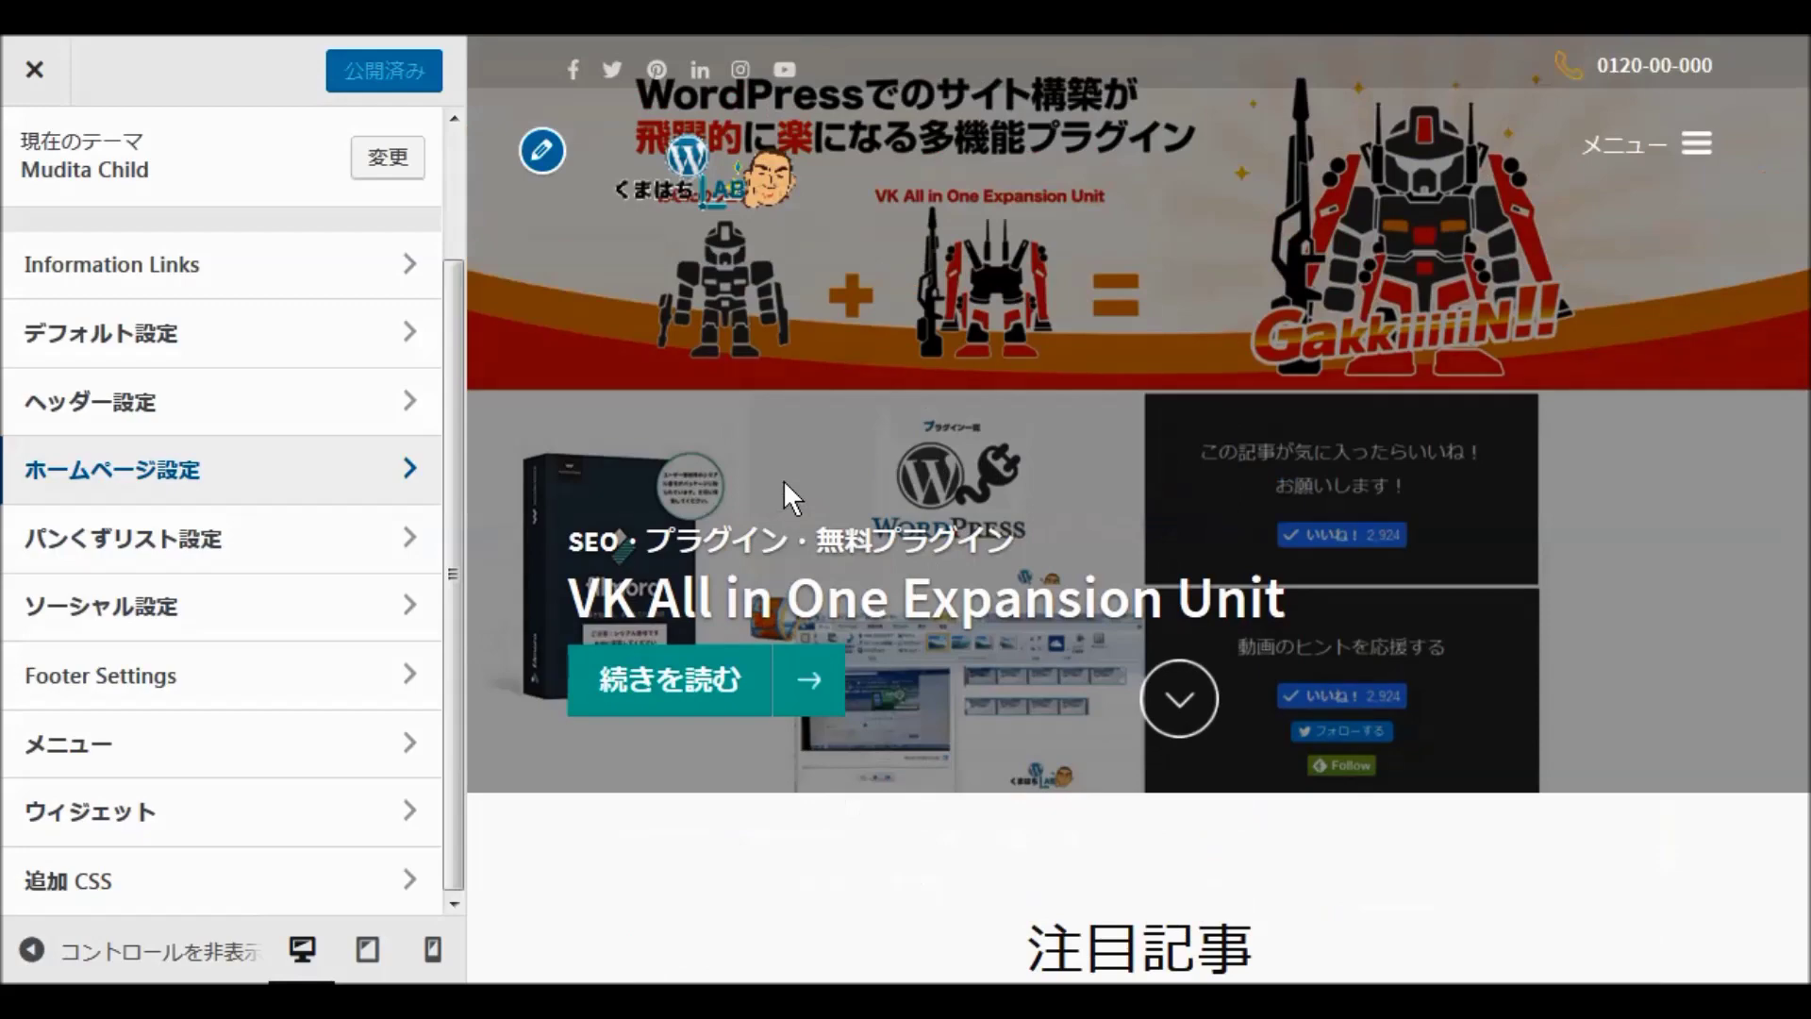
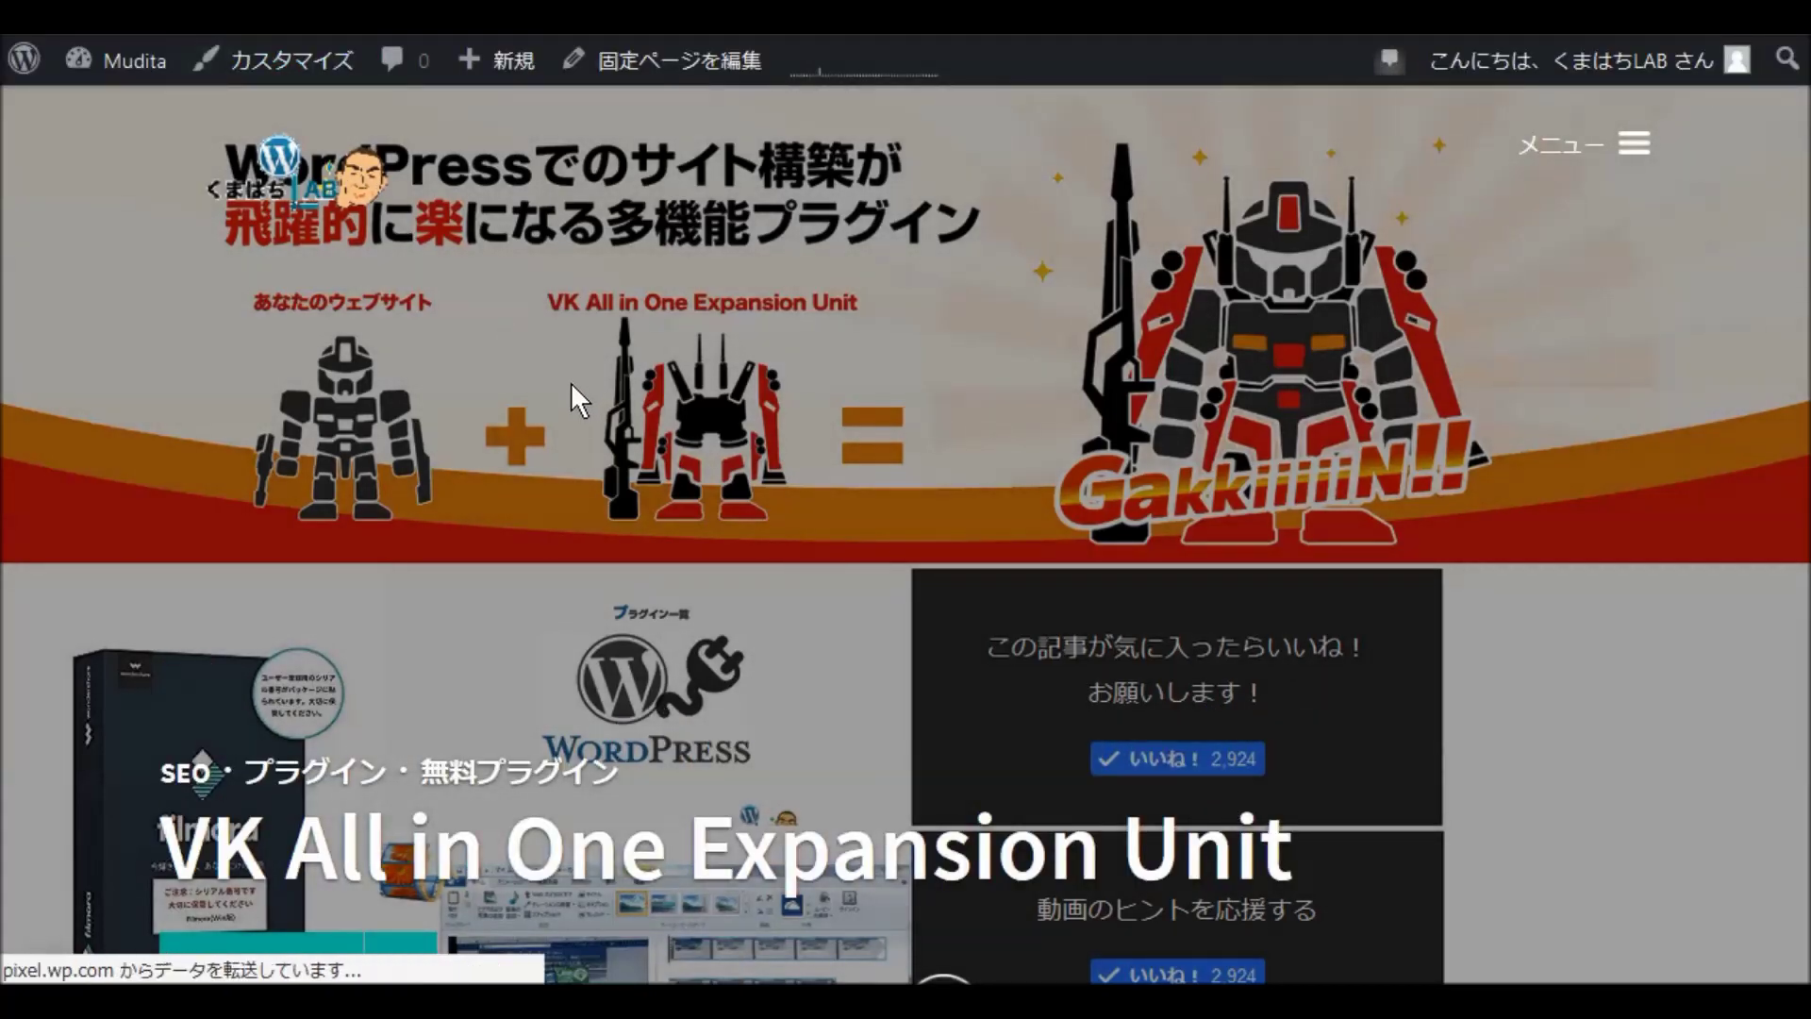
Step: Inspect the live site's navigation menu with the サービス, 会社概要 and お問い合わせ submenus expanded, and close the menu
{"action": "scroll", "coordinate": [575, 377], "scroll_direction": "down", "scroll_amount": 5}
{"action": "scroll", "coordinate": [585, 382], "scroll_direction": "up", "scroll_amount": 5}
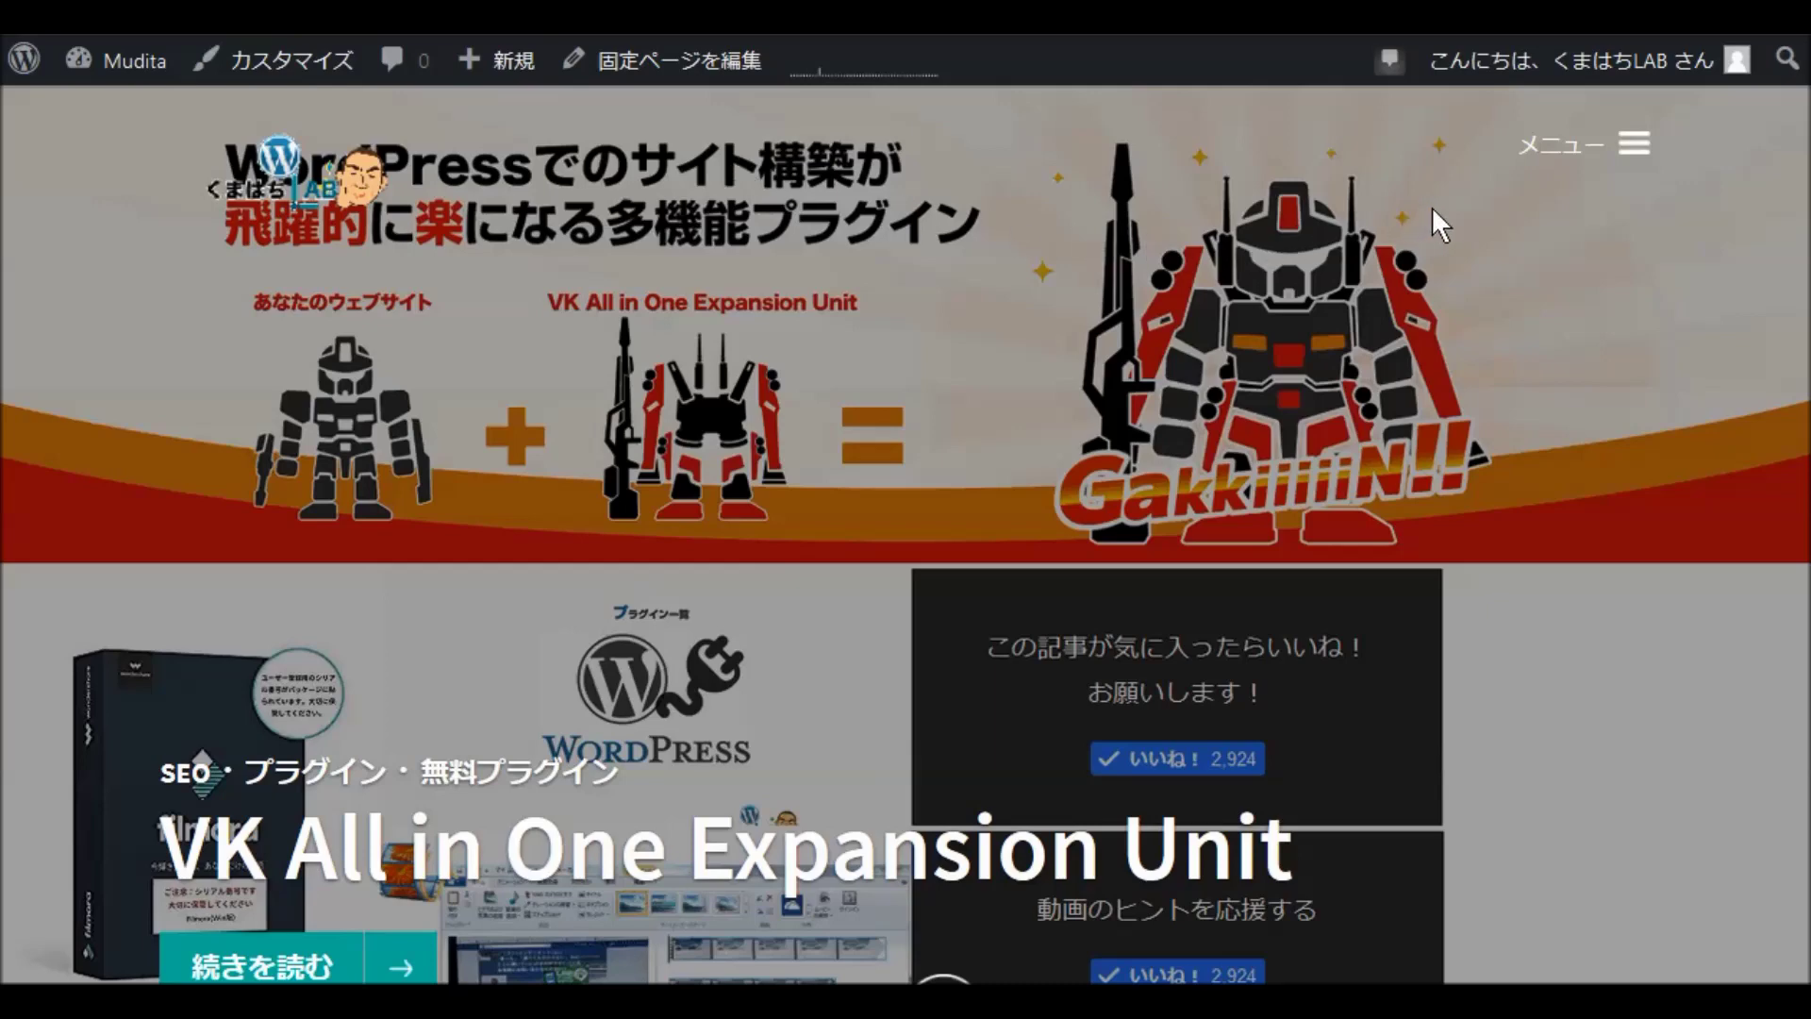
{"action": "left_click", "coordinate": [1630, 147]}
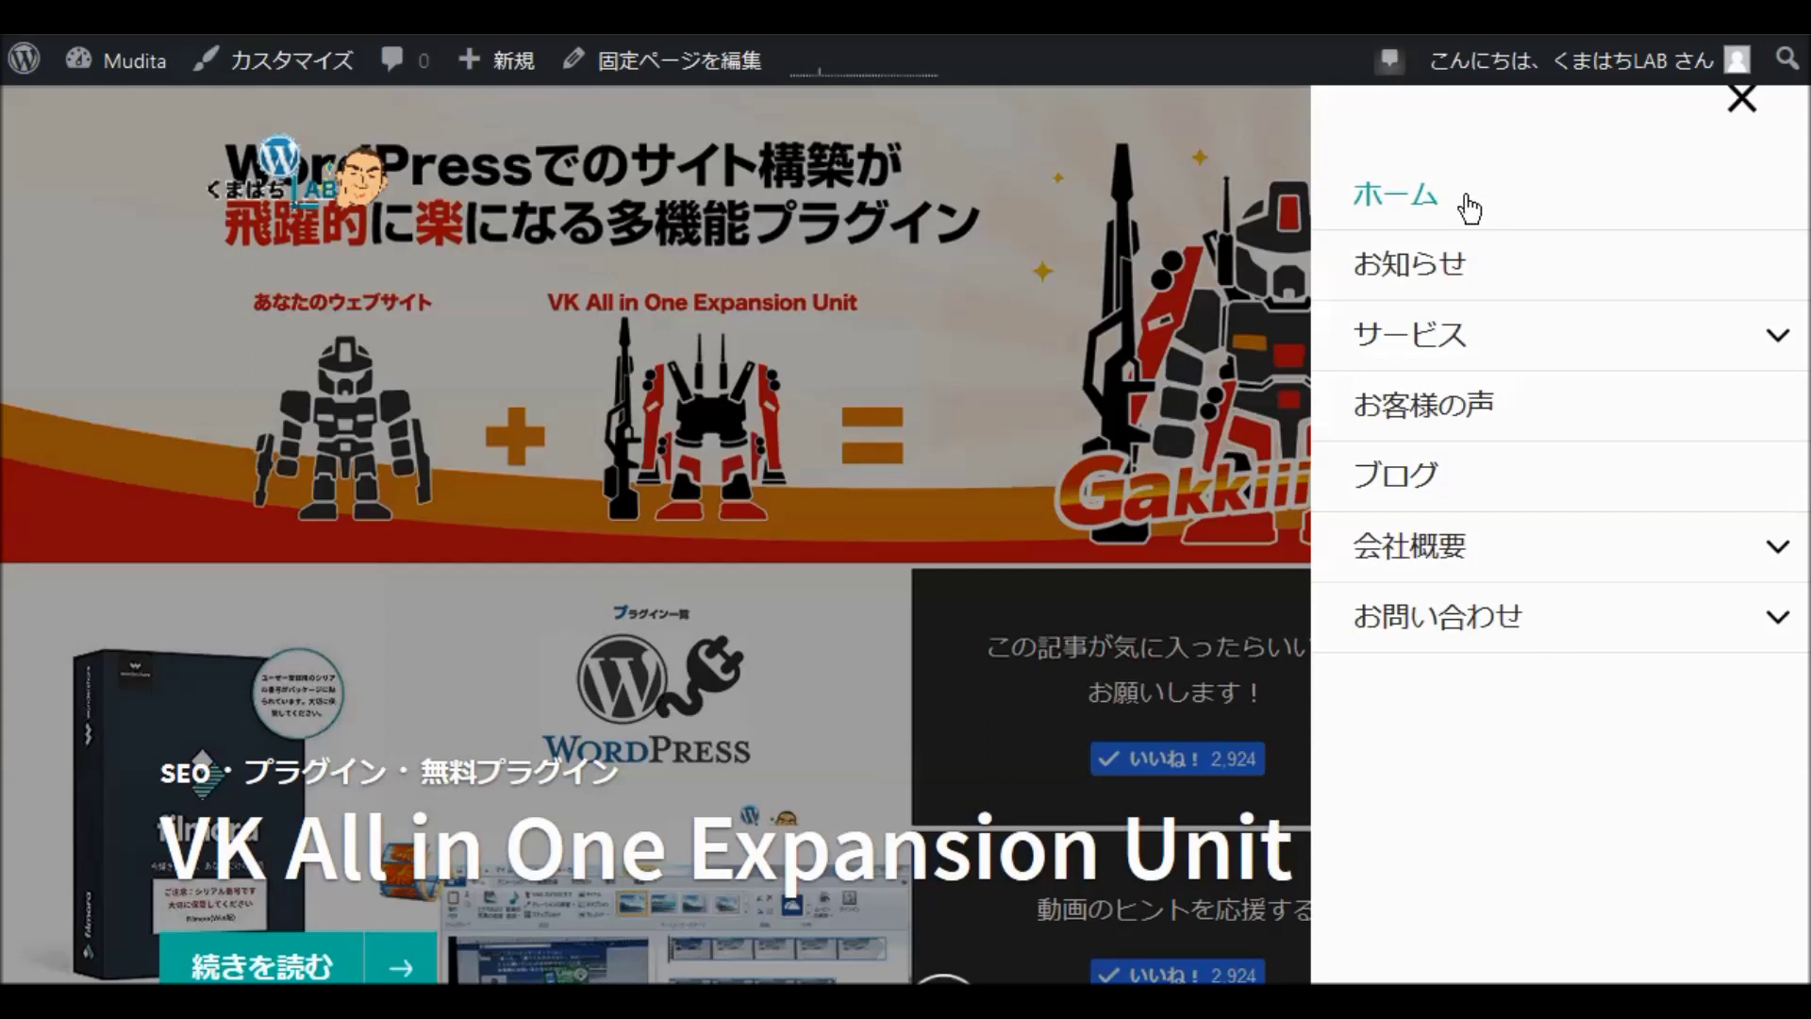
{"action": "left_click", "coordinate": [1770, 342]}
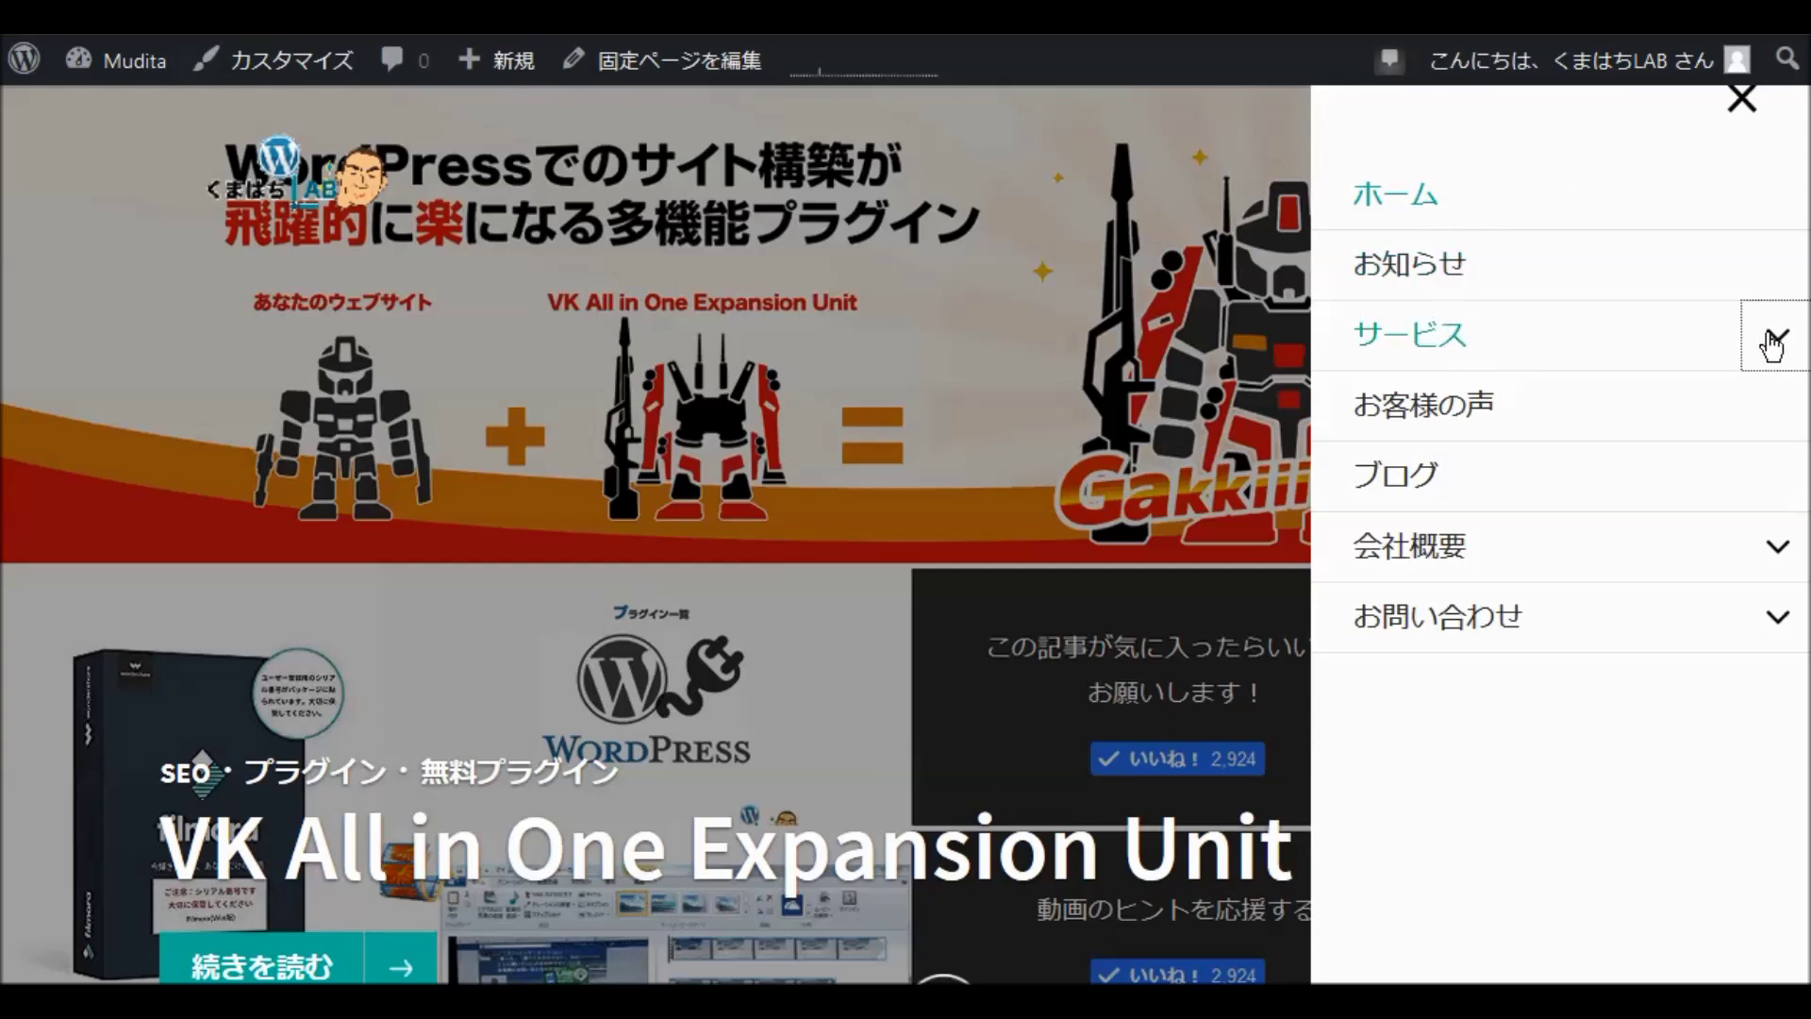
{"action": "scroll", "coordinate": [1507, 373], "scroll_direction": "down", "scroll_amount": 3}
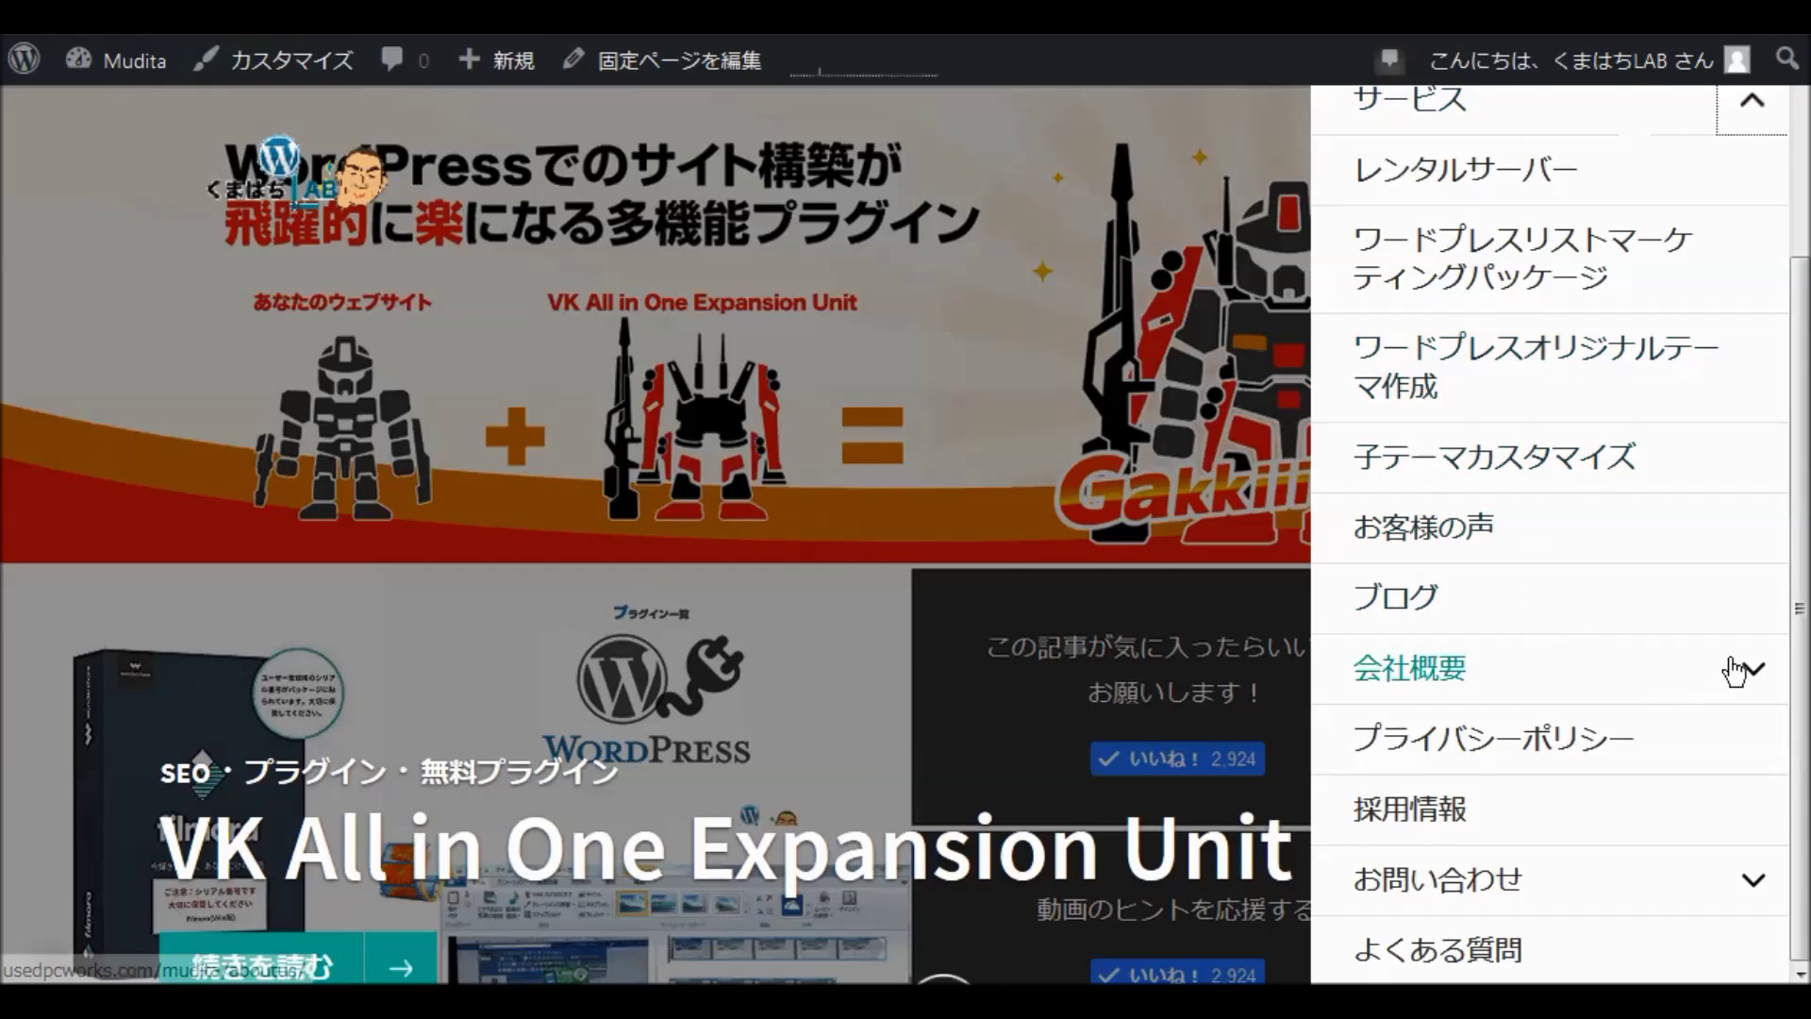
{"action": "left_click", "coordinate": [1746, 666]}
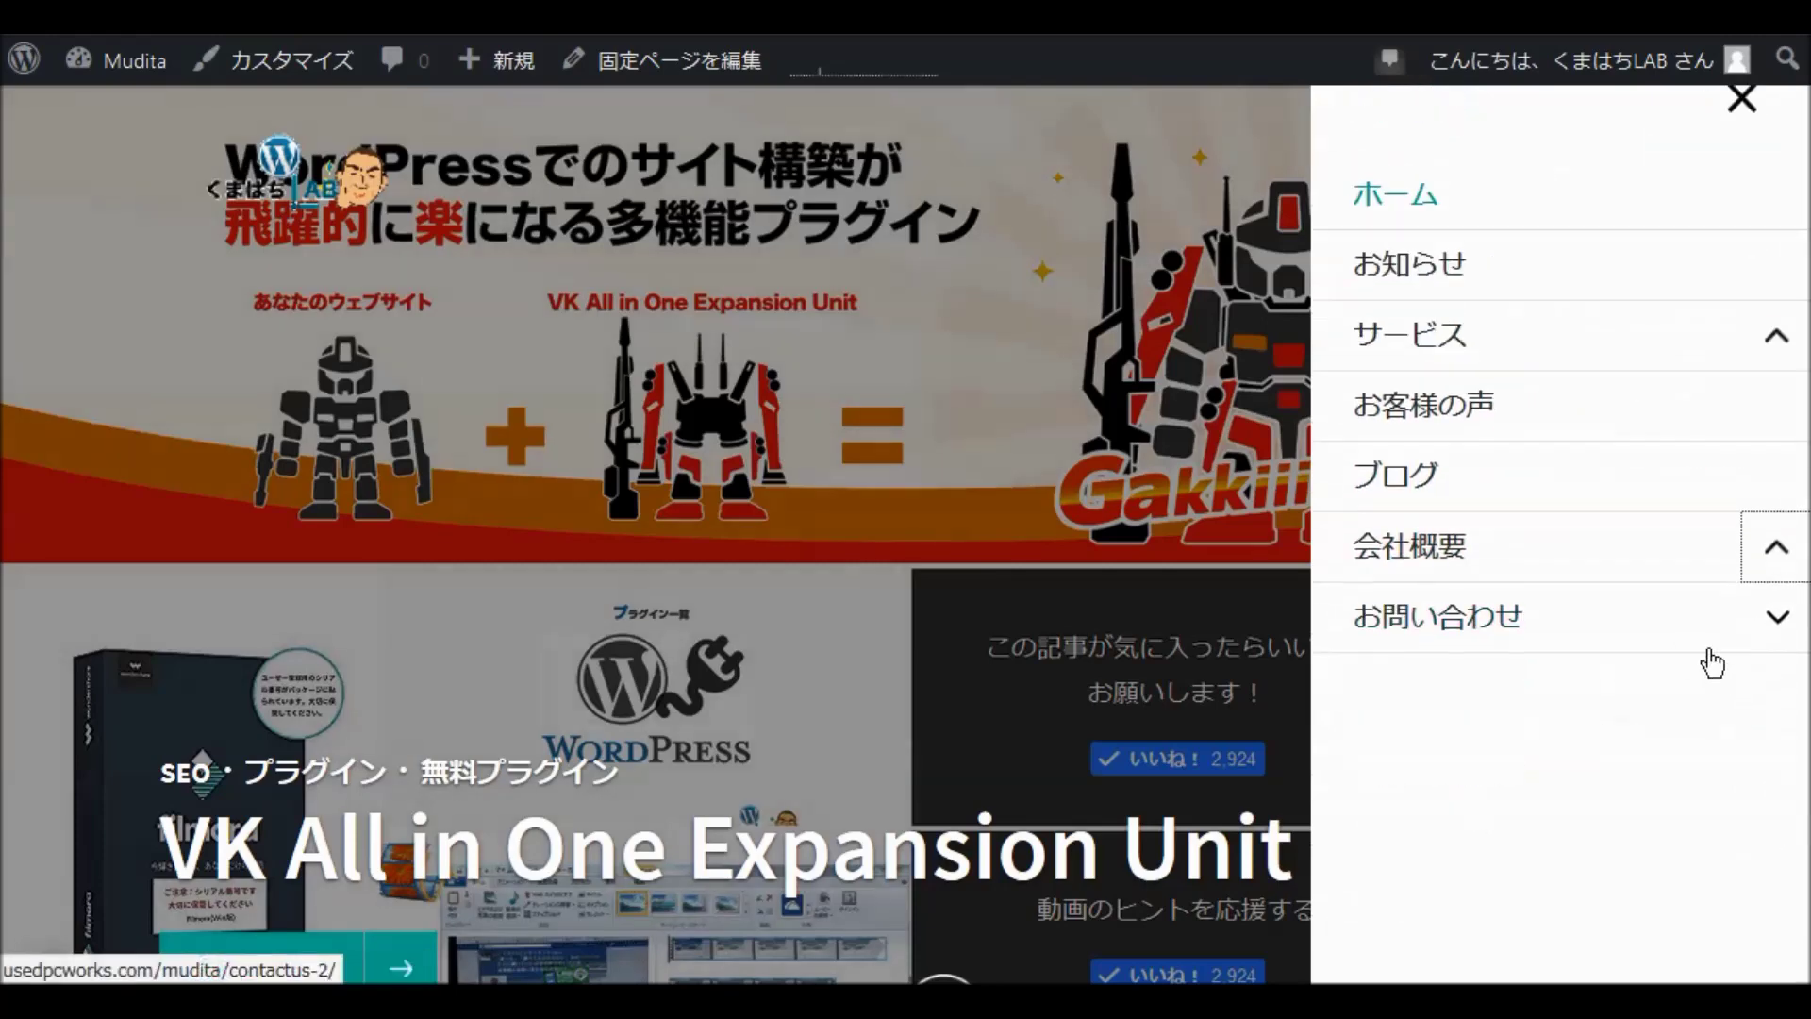
{"action": "left_click", "coordinate": [1780, 630]}
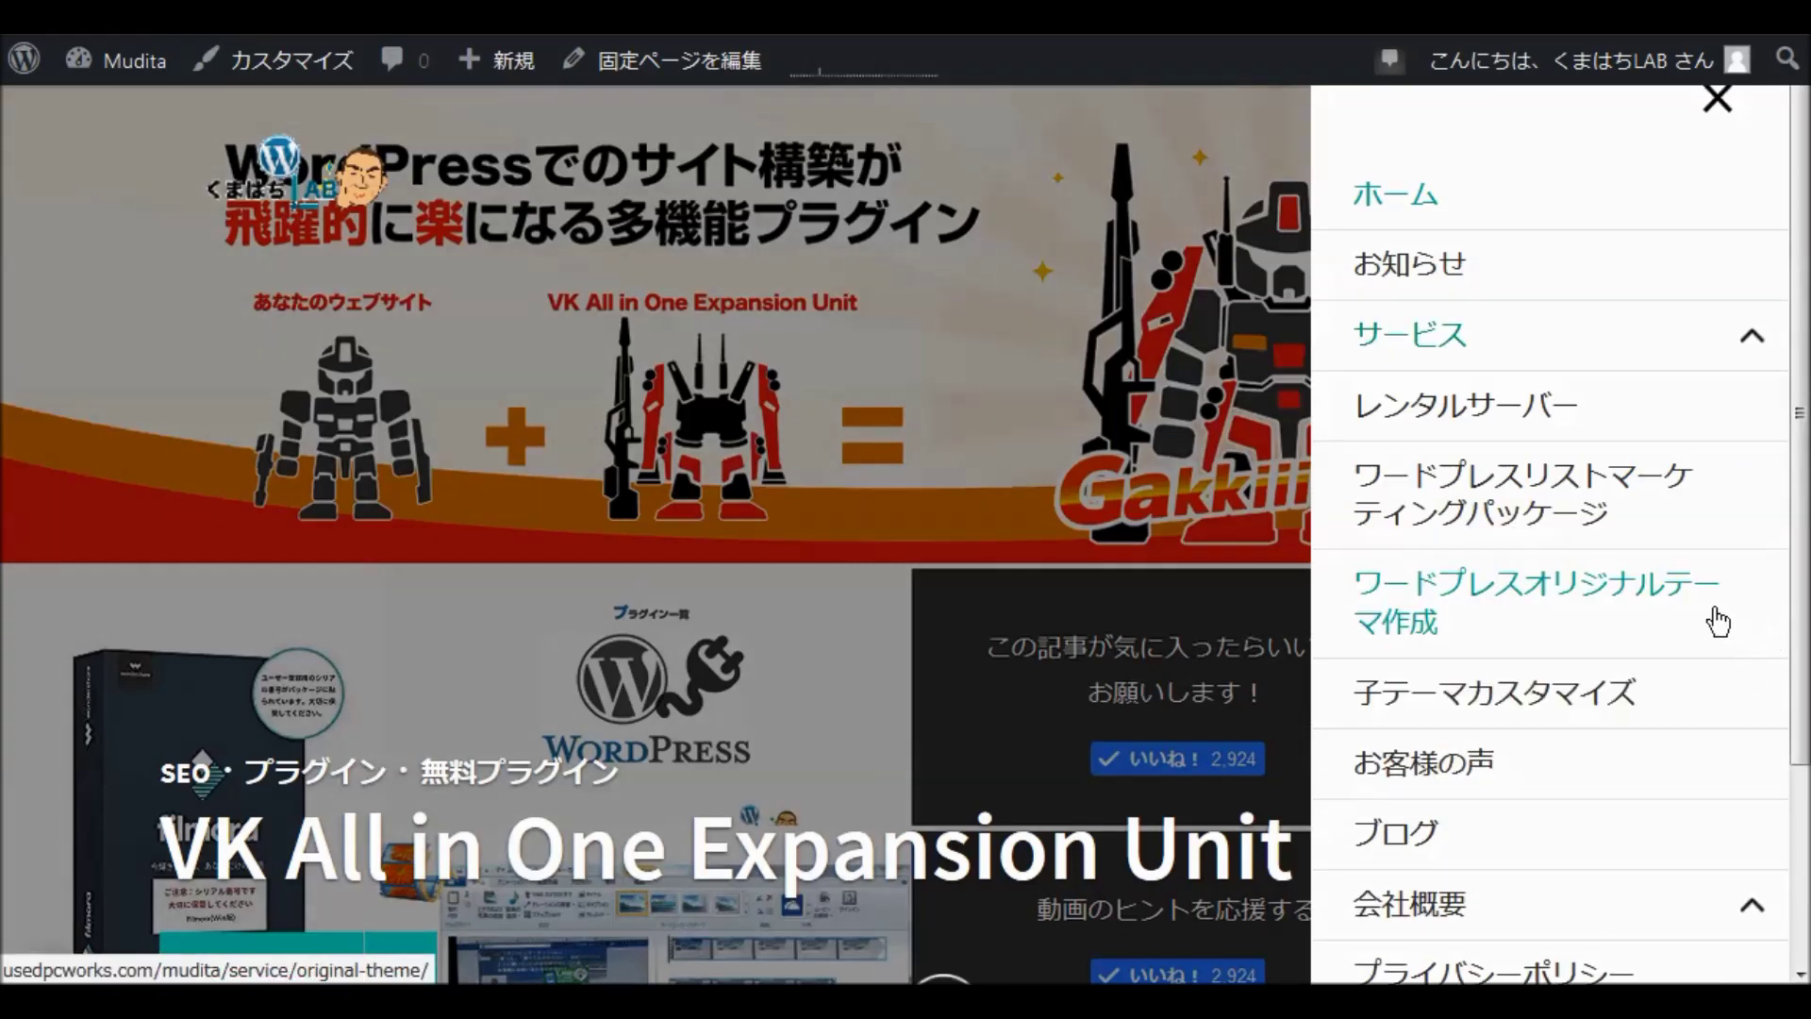
{"action": "scroll", "coordinate": [1706, 626], "scroll_direction": "down", "scroll_amount": 6}
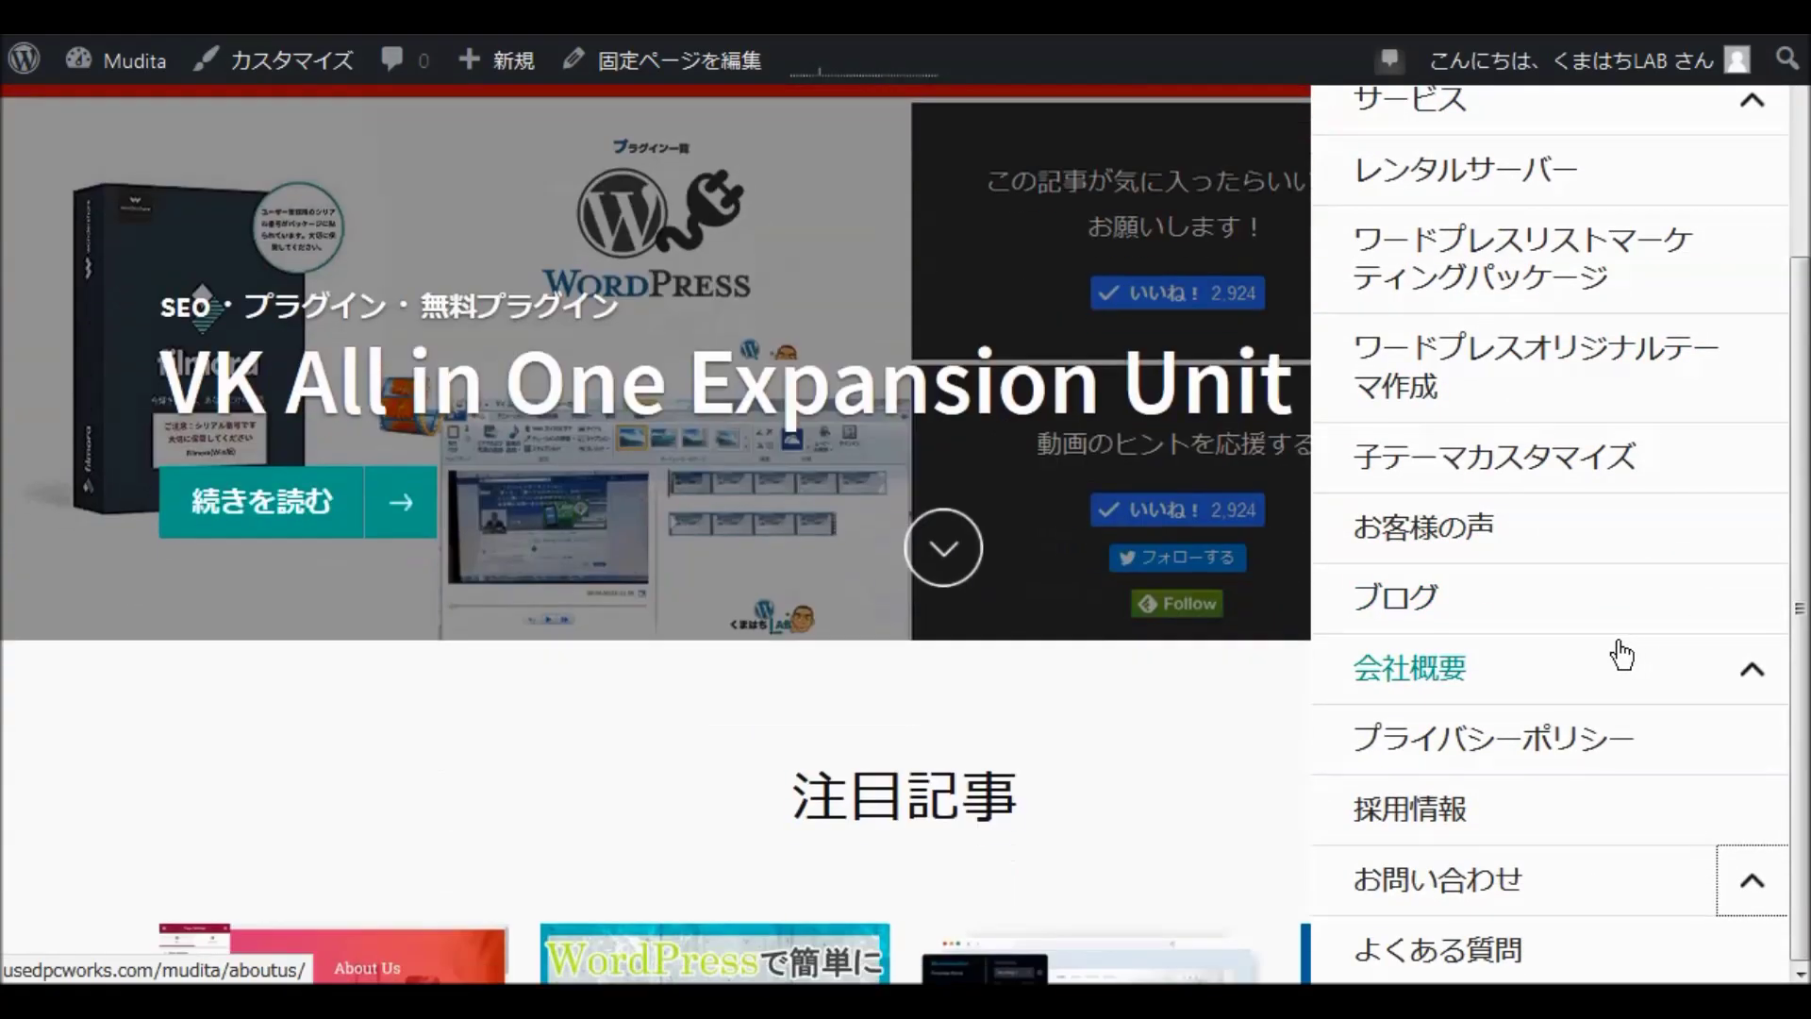
{"action": "scroll", "coordinate": [1584, 443], "scroll_direction": "up", "scroll_amount": 2}
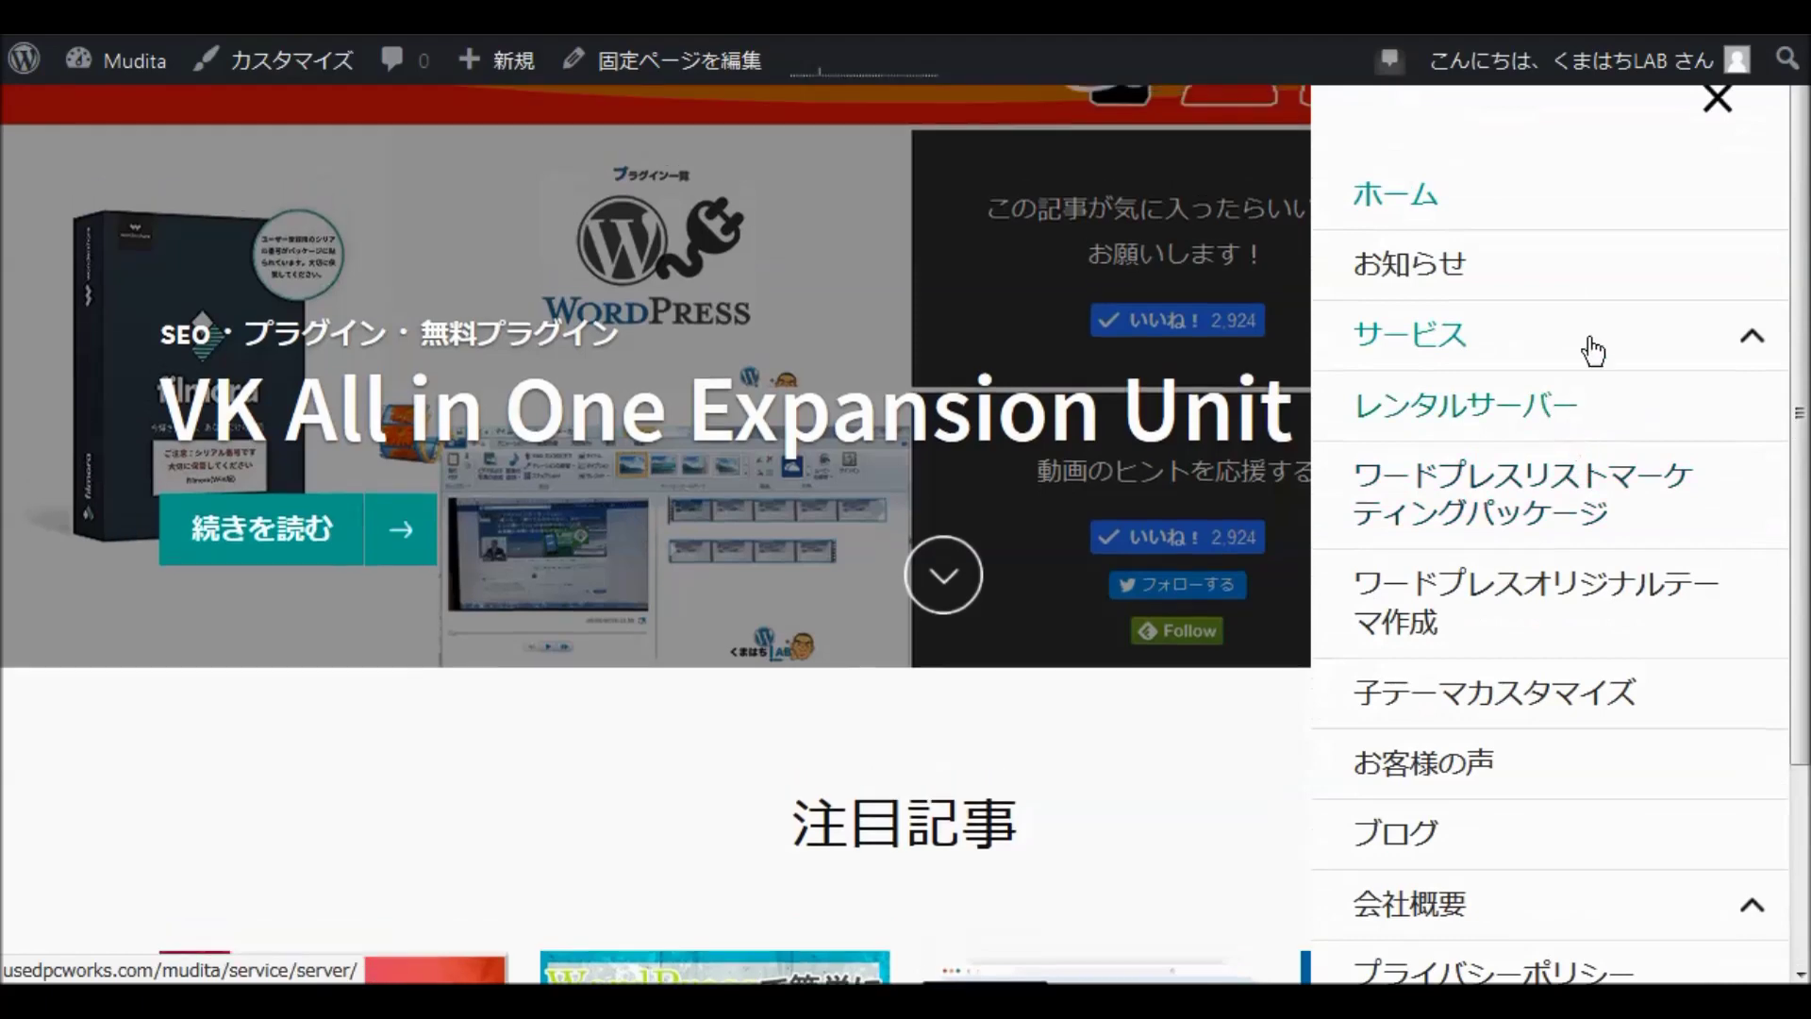
{"action": "scroll", "coordinate": [1565, 283], "scroll_direction": "up", "scroll_amount": 3}
{"action": "left_click", "coordinate": [1716, 98]}
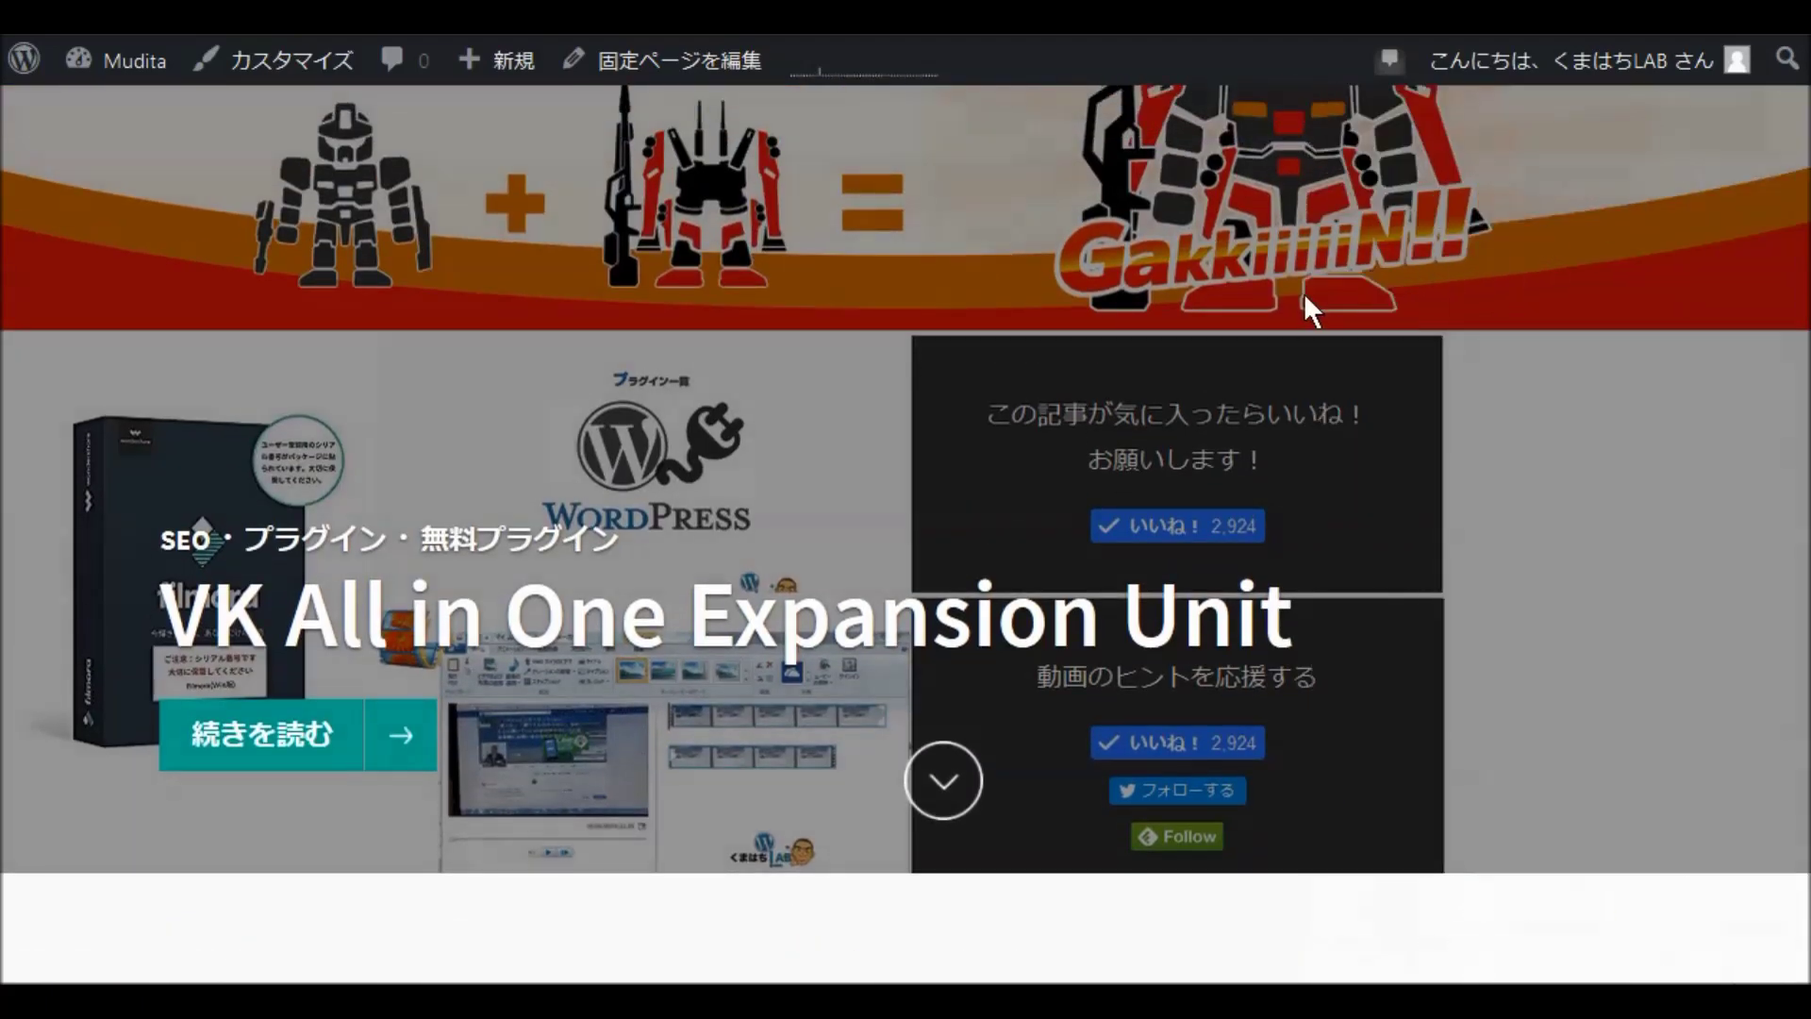
Step: Examine the published homepage from the banner through the featured, service, newsletter and blog sections to the footer
{"action": "scroll", "coordinate": [1173, 409], "scroll_direction": "up", "scroll_amount": 3}
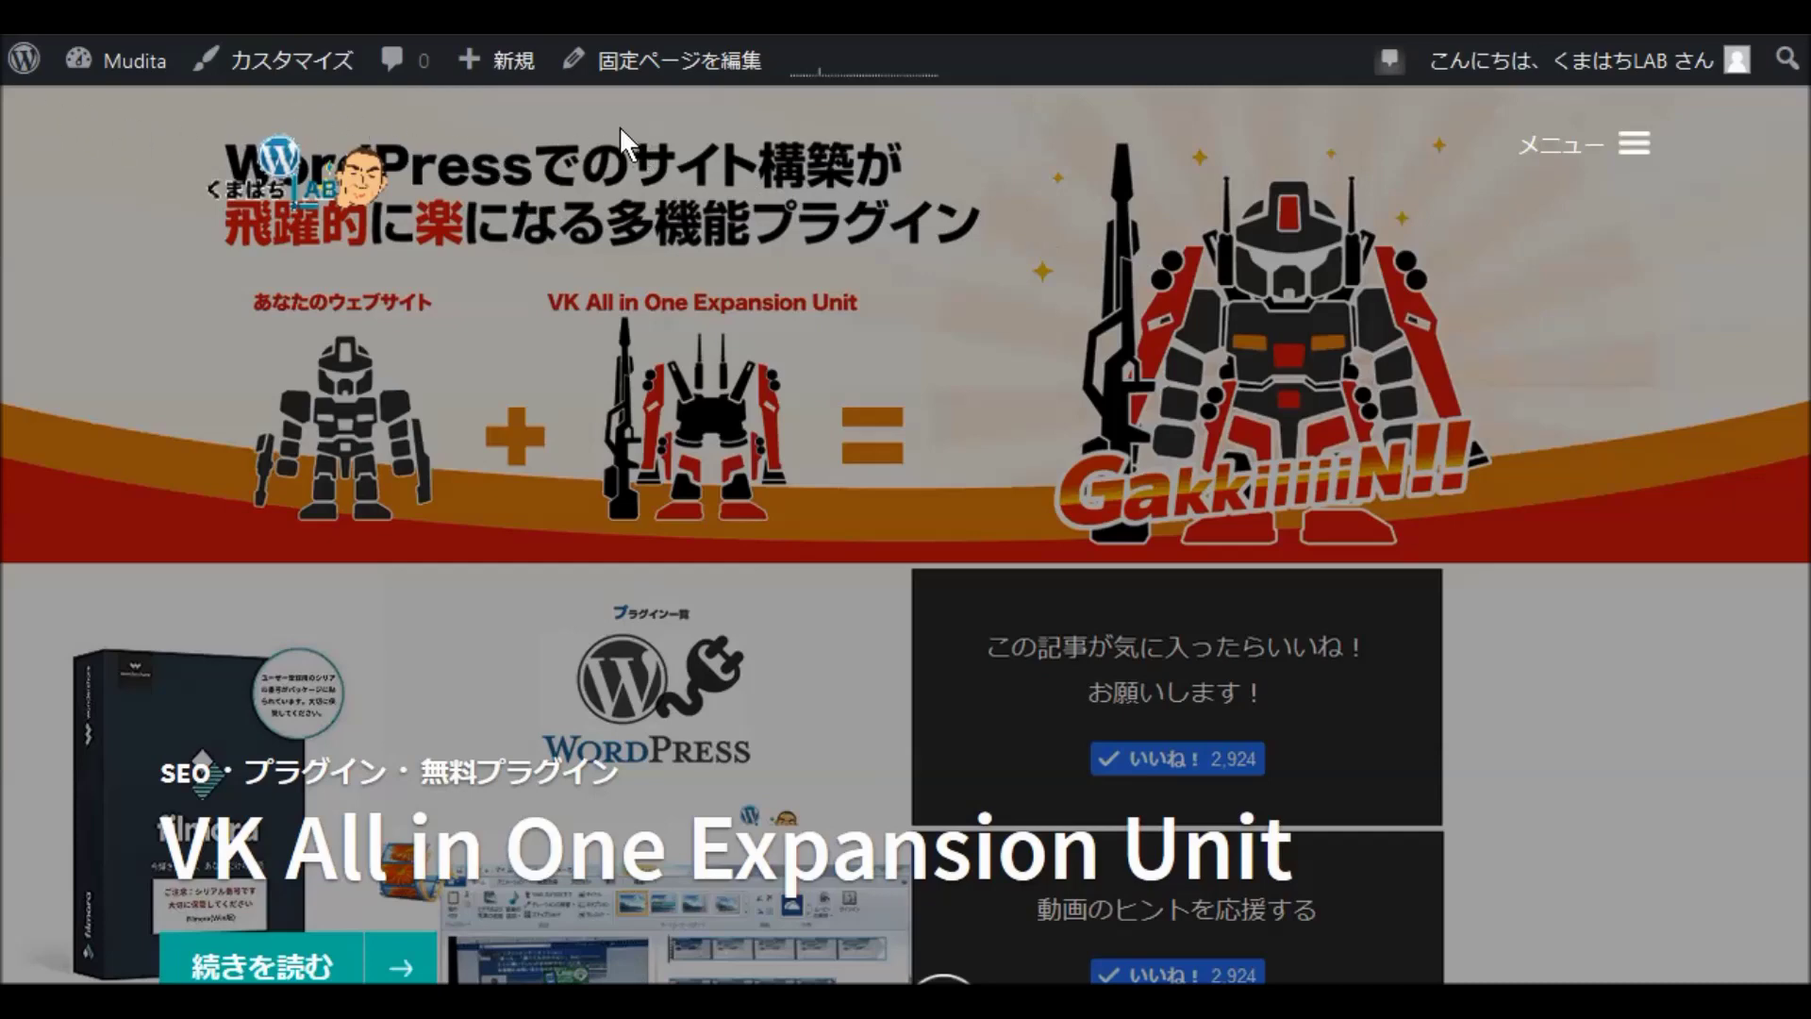
{"action": "scroll", "coordinate": [815, 451], "scroll_direction": "down", "scroll_amount": 3}
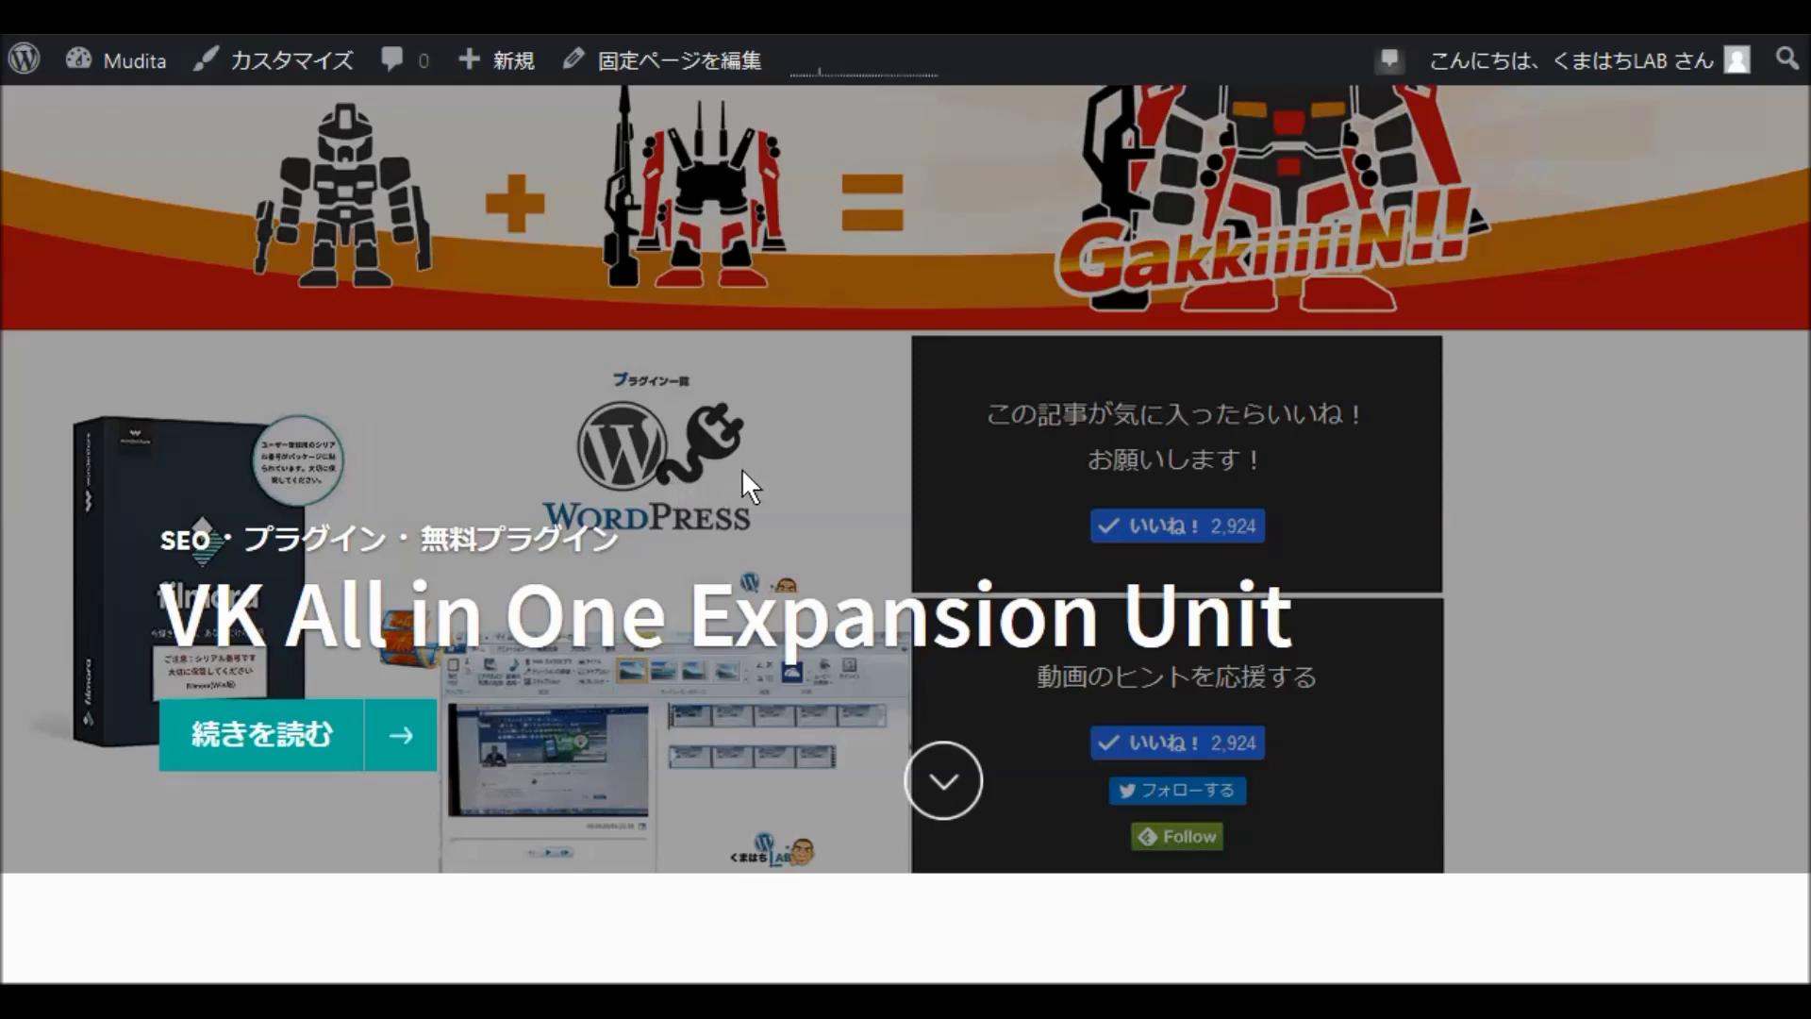
{"action": "scroll", "coordinate": [749, 472], "scroll_direction": "down", "scroll_amount": 9}
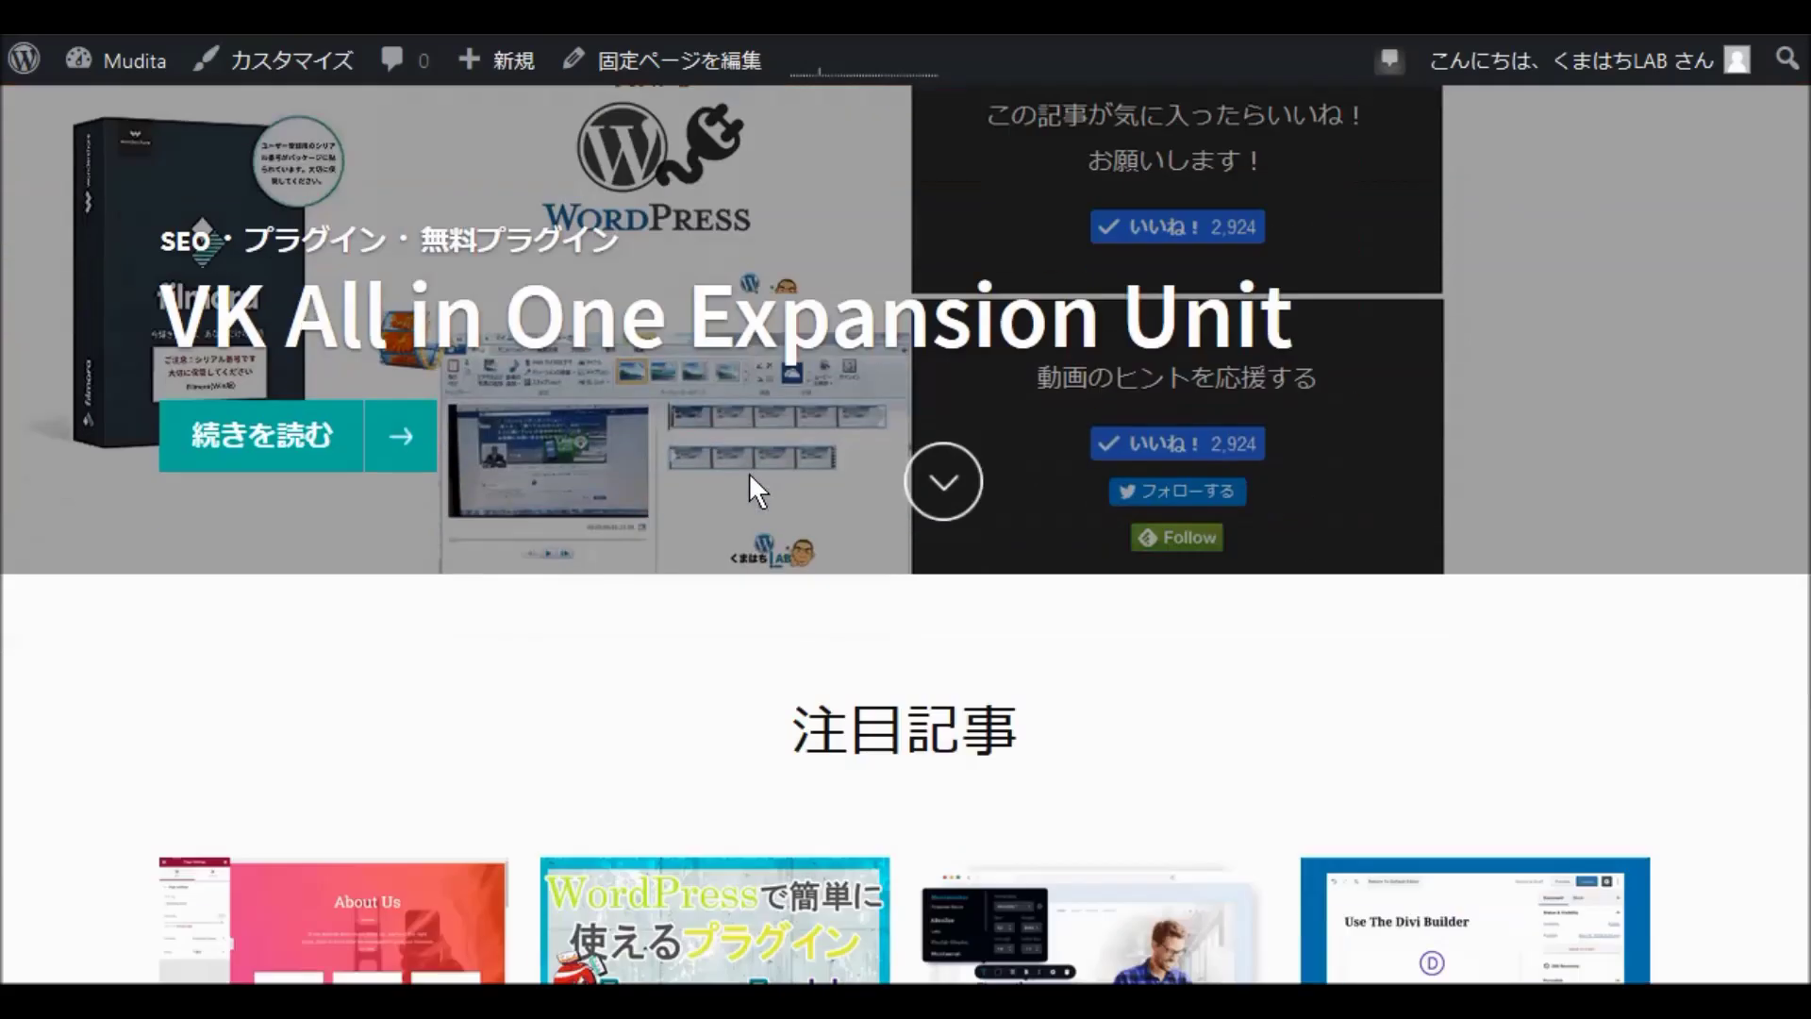
{"action": "scroll", "coordinate": [753, 474], "scroll_direction": "down", "scroll_amount": 10}
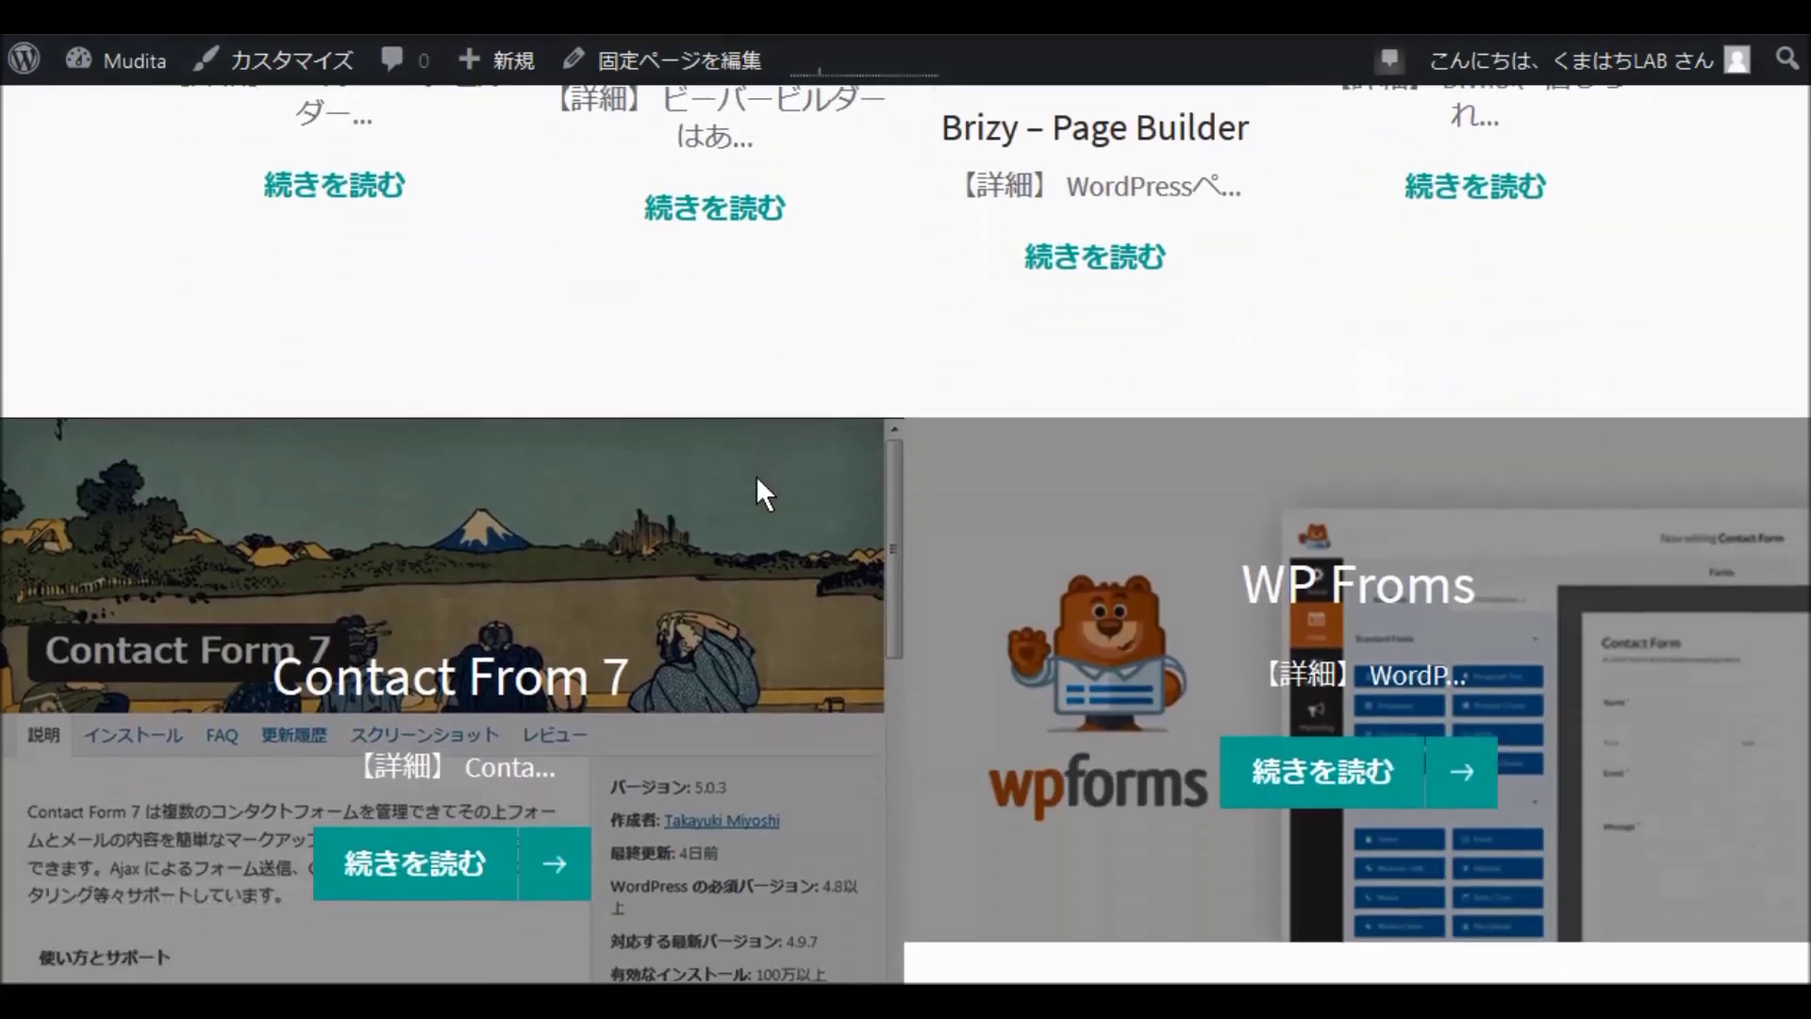
{"action": "scroll", "coordinate": [757, 476], "scroll_direction": "down", "scroll_amount": 12}
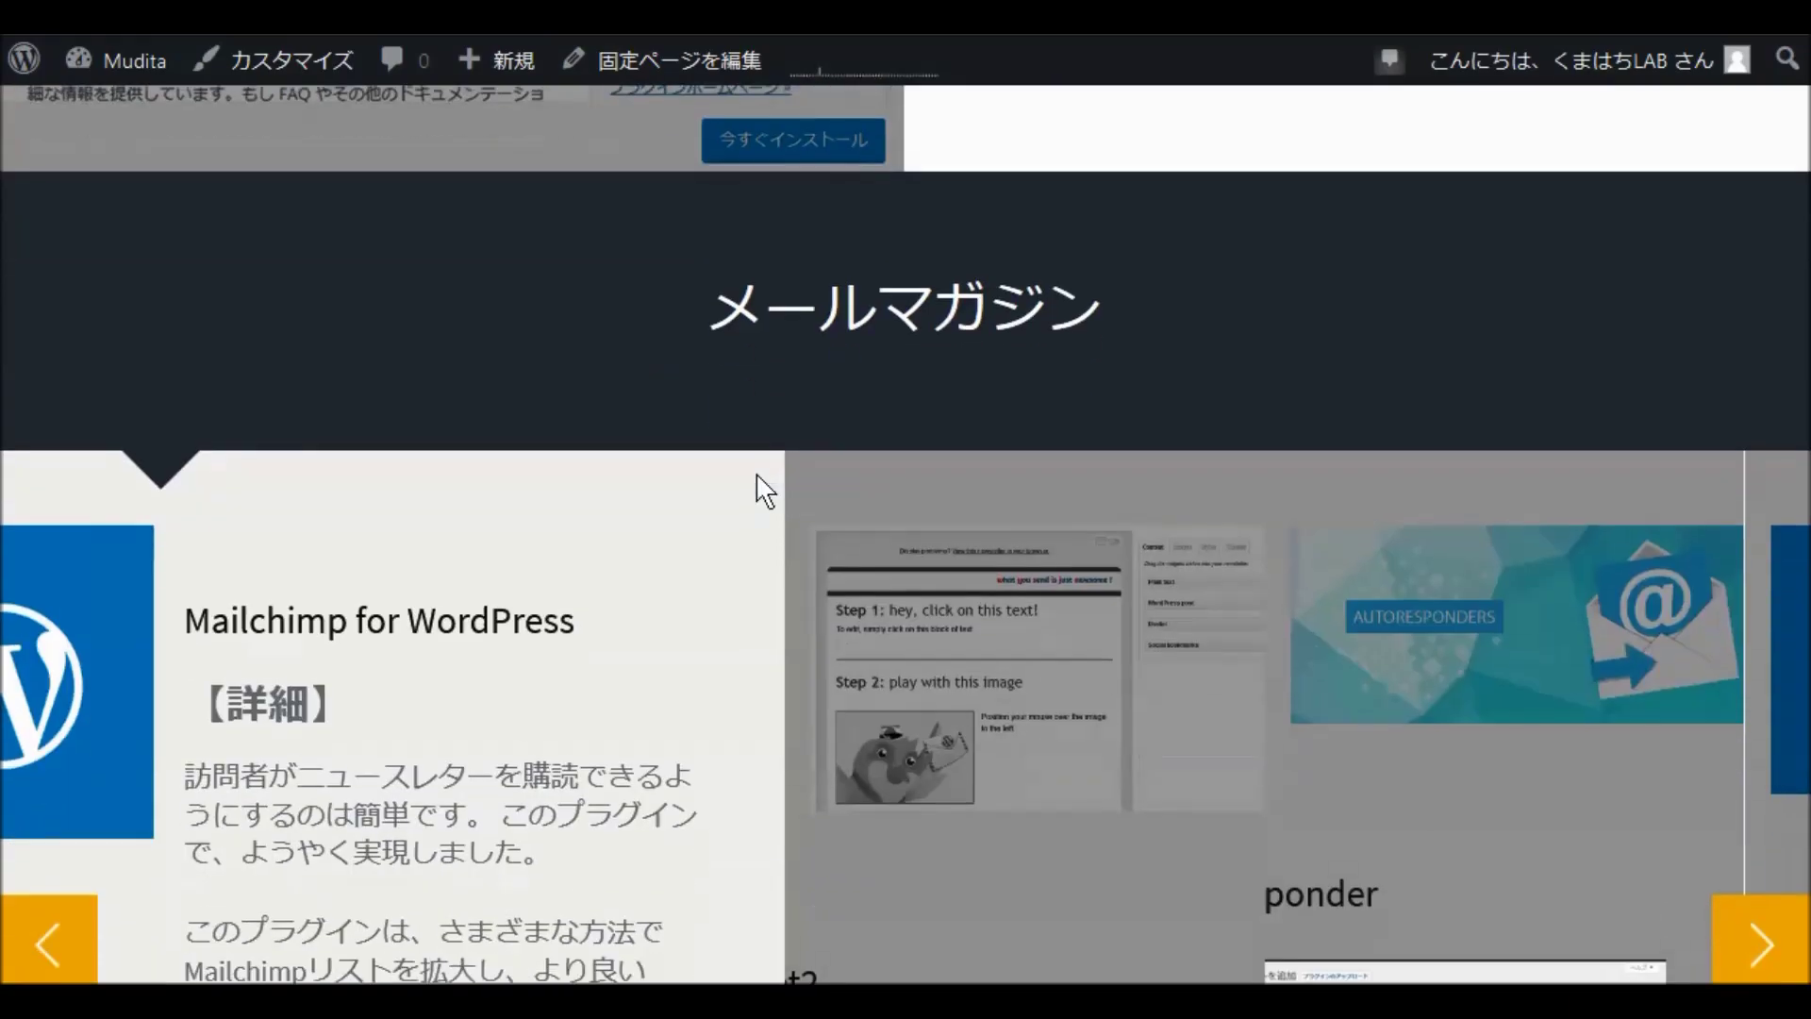
{"action": "scroll", "coordinate": [764, 488], "scroll_direction": "down", "scroll_amount": 17}
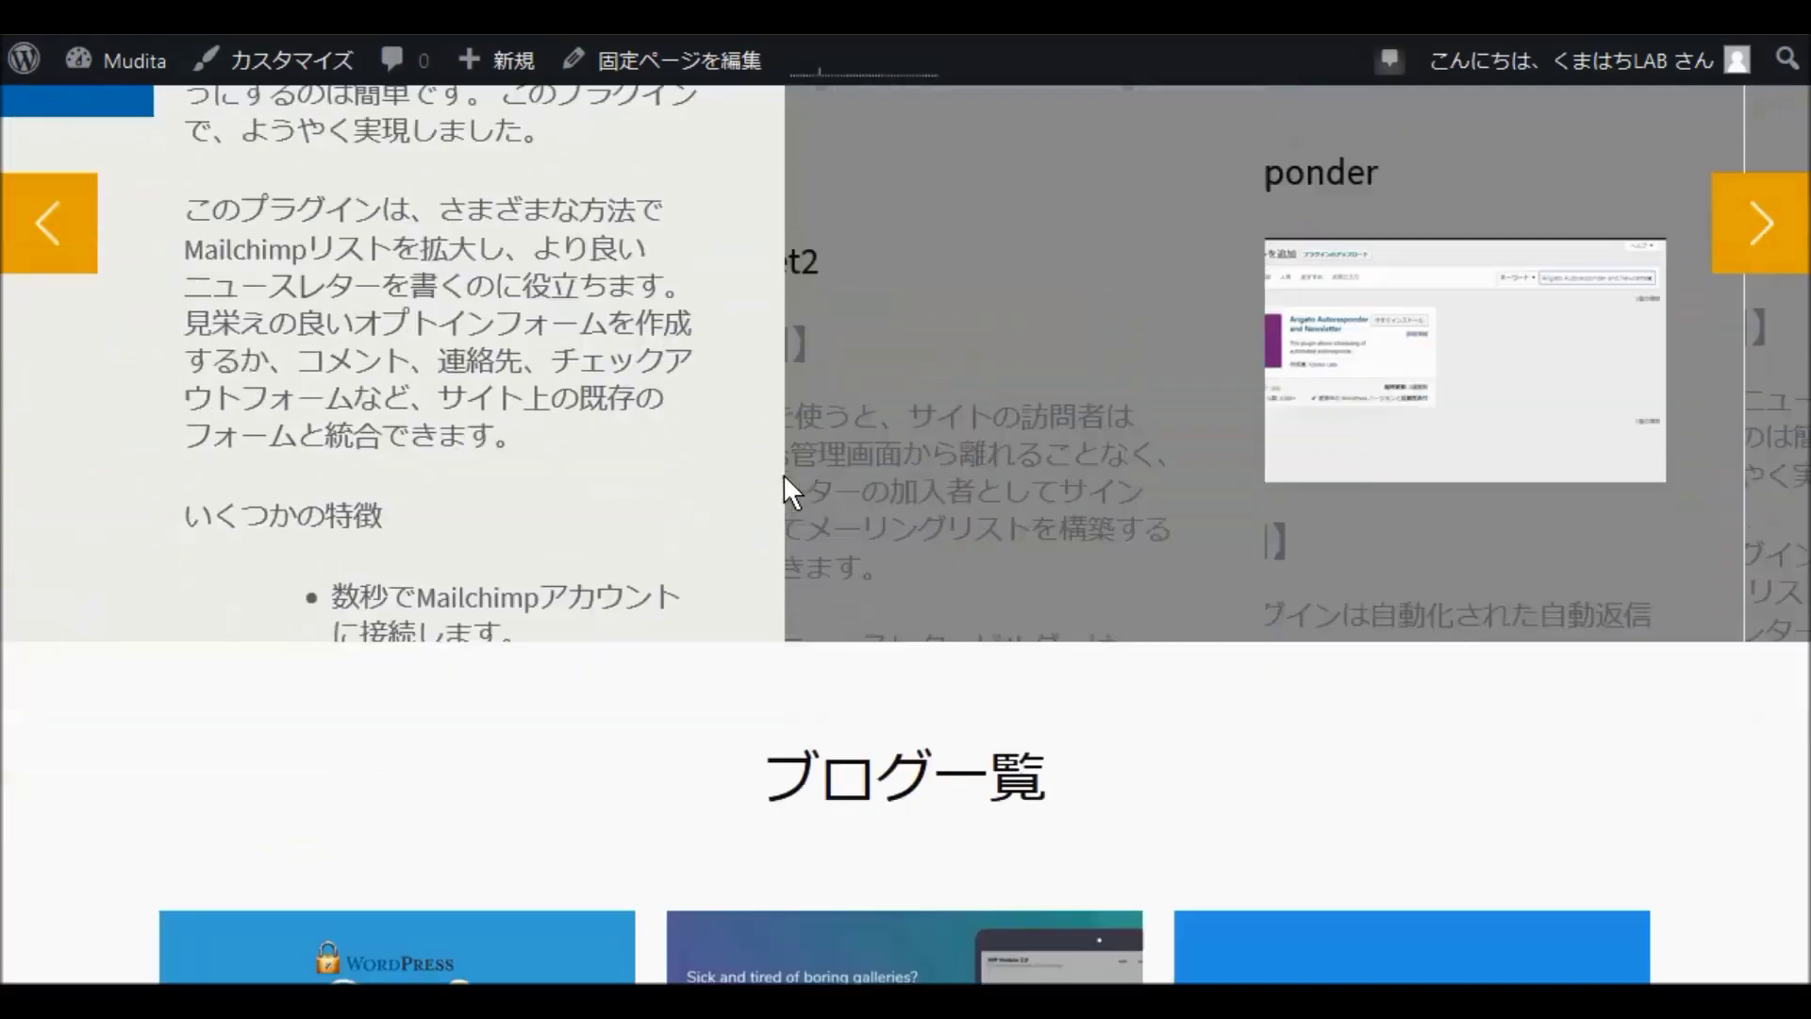
{"action": "scroll", "coordinate": [790, 491], "scroll_direction": "down", "scroll_amount": 2}
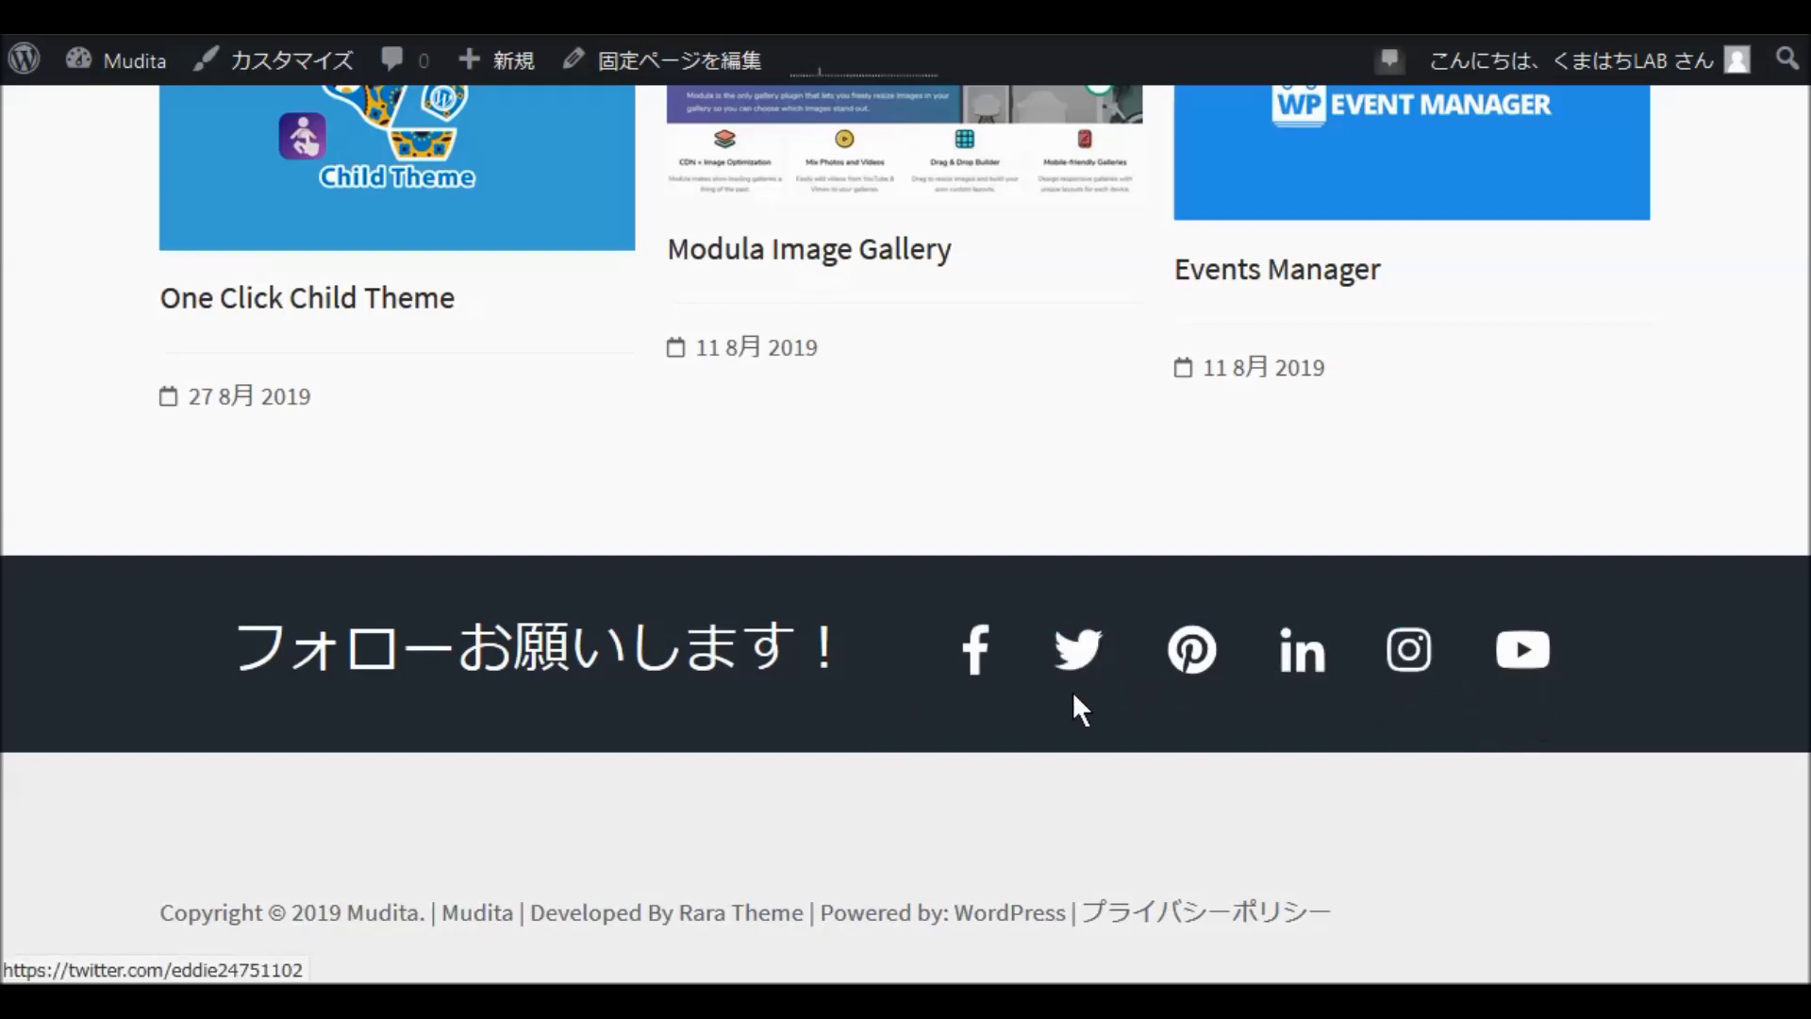
{"action": "scroll", "coordinate": [524, 528], "scroll_direction": "up", "scroll_amount": 6}
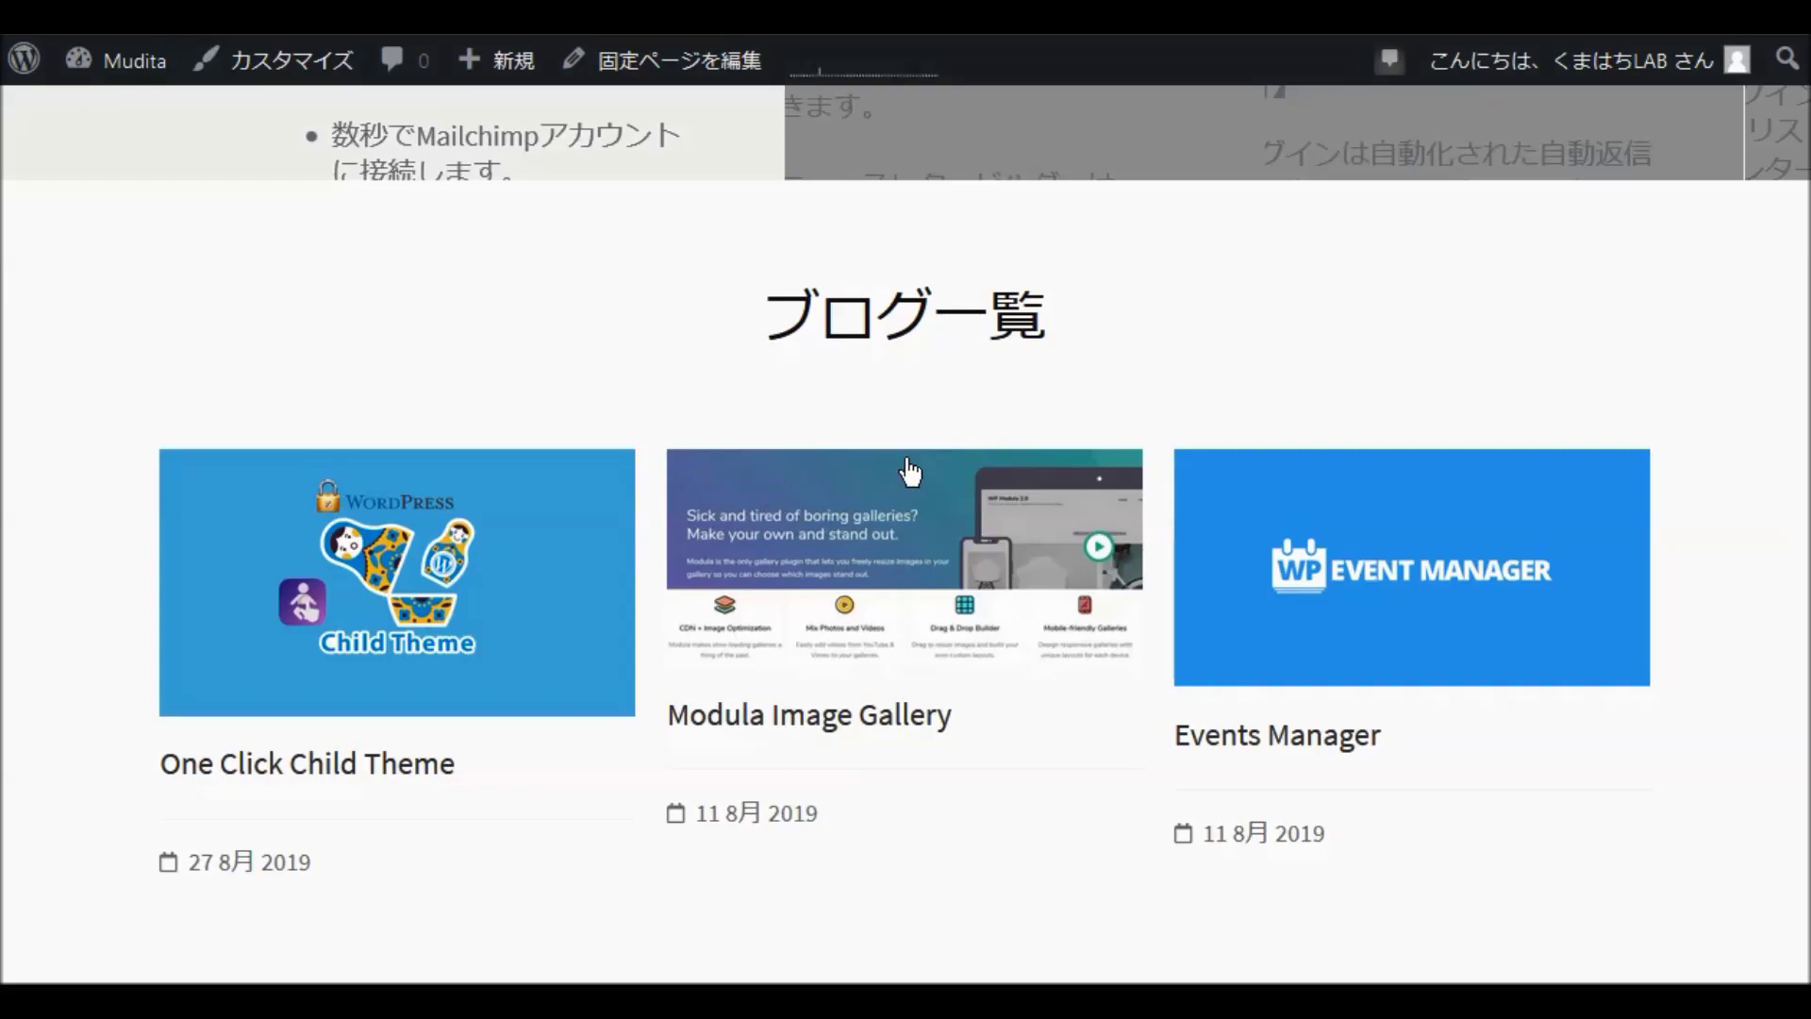
{"action": "scroll", "coordinate": [721, 553], "scroll_direction": "up", "scroll_amount": 20}
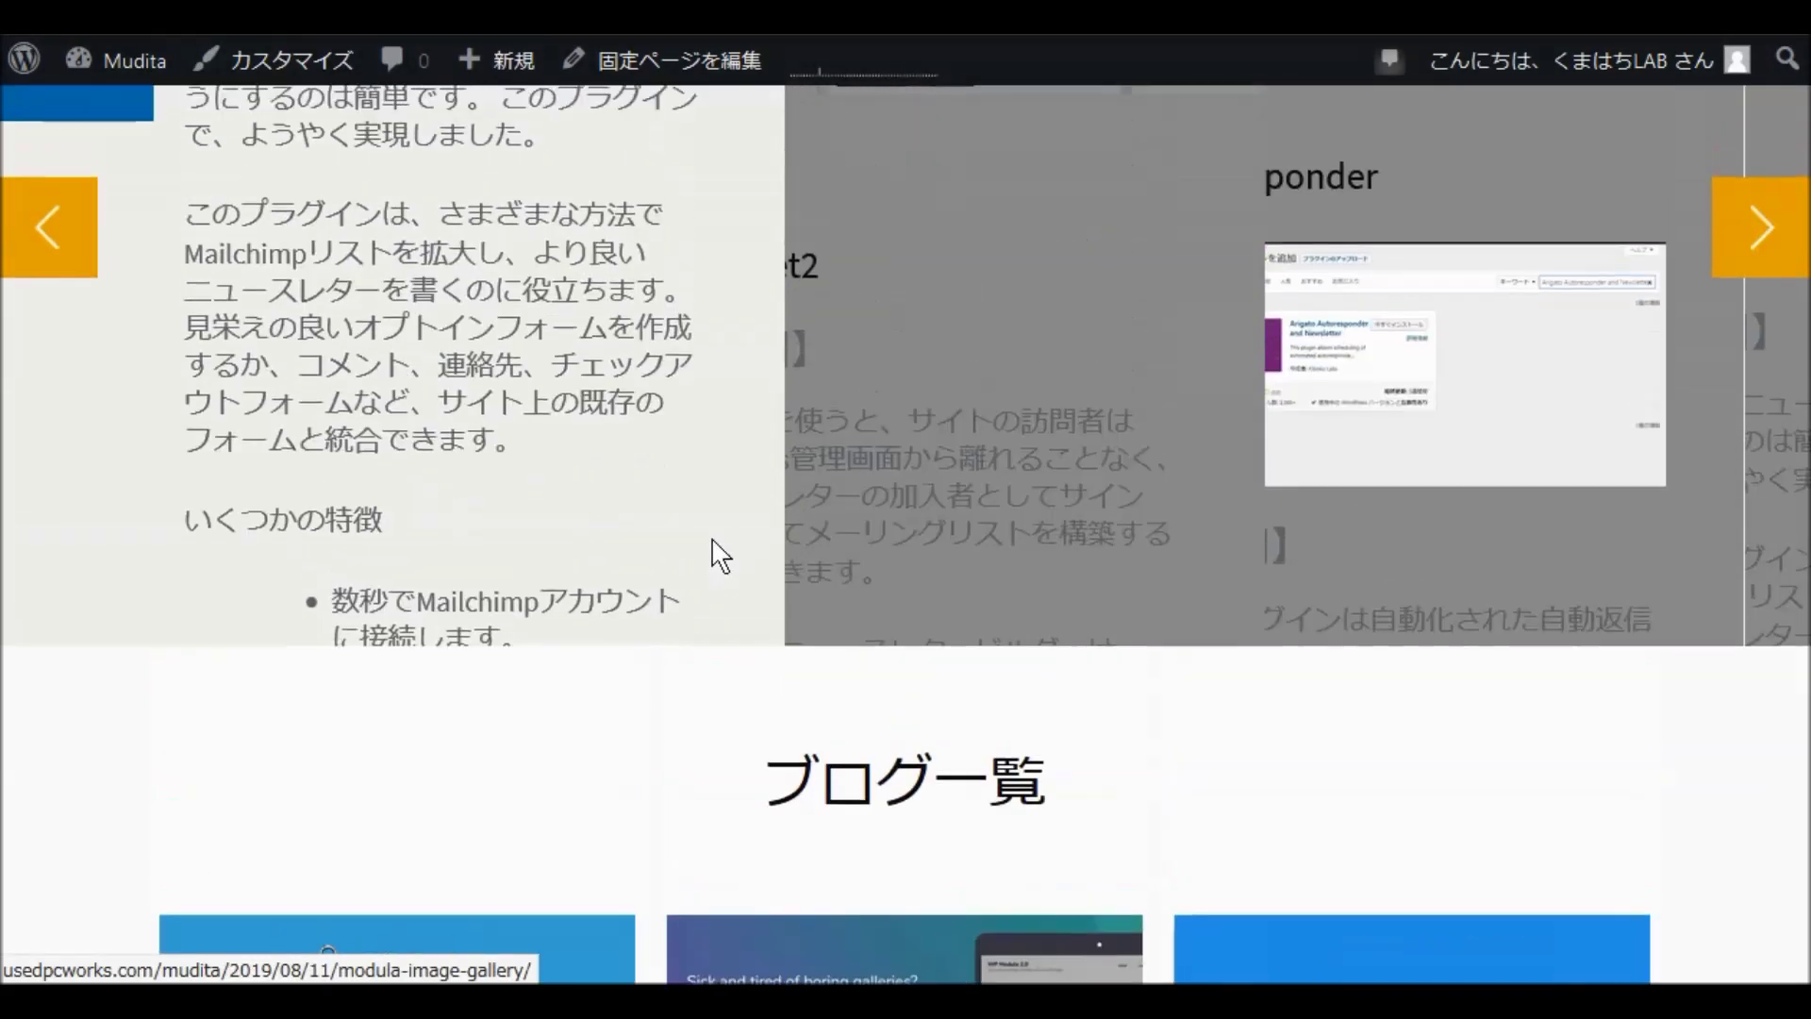
{"action": "scroll", "coordinate": [721, 543], "scroll_direction": "up", "scroll_amount": 15}
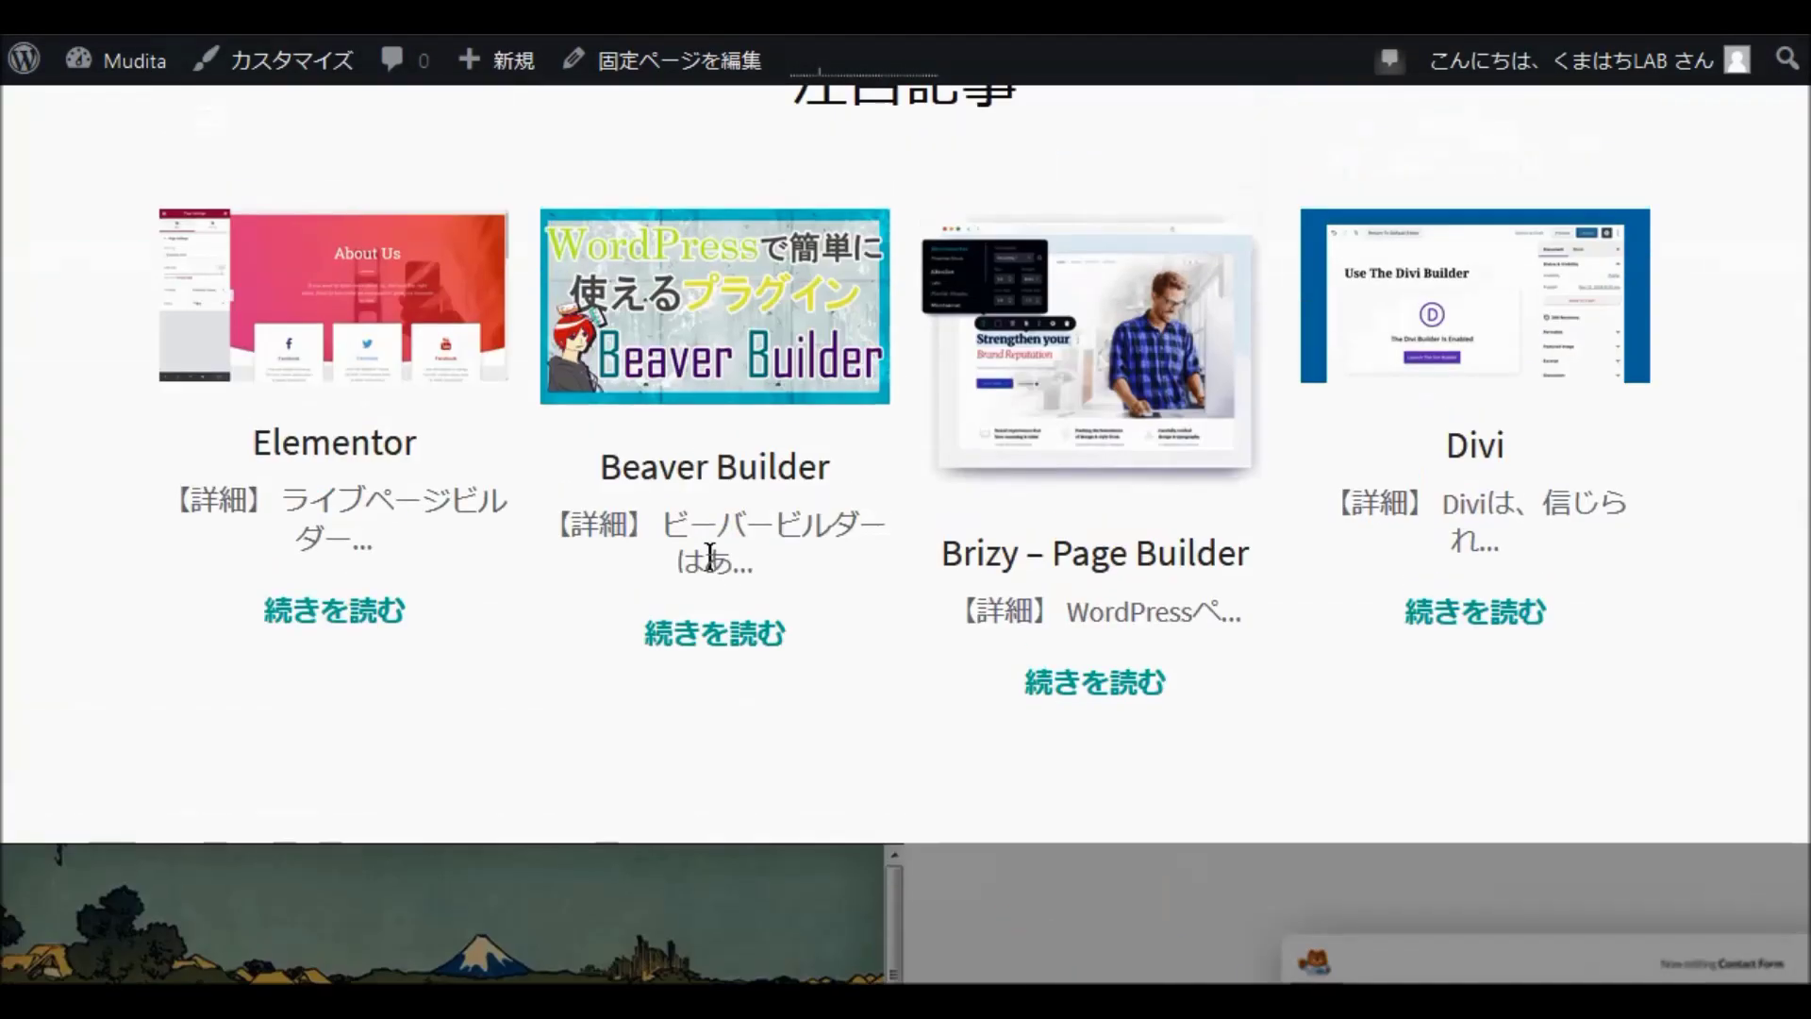
{"action": "scroll", "coordinate": [706, 558], "scroll_direction": "up", "scroll_amount": 4}
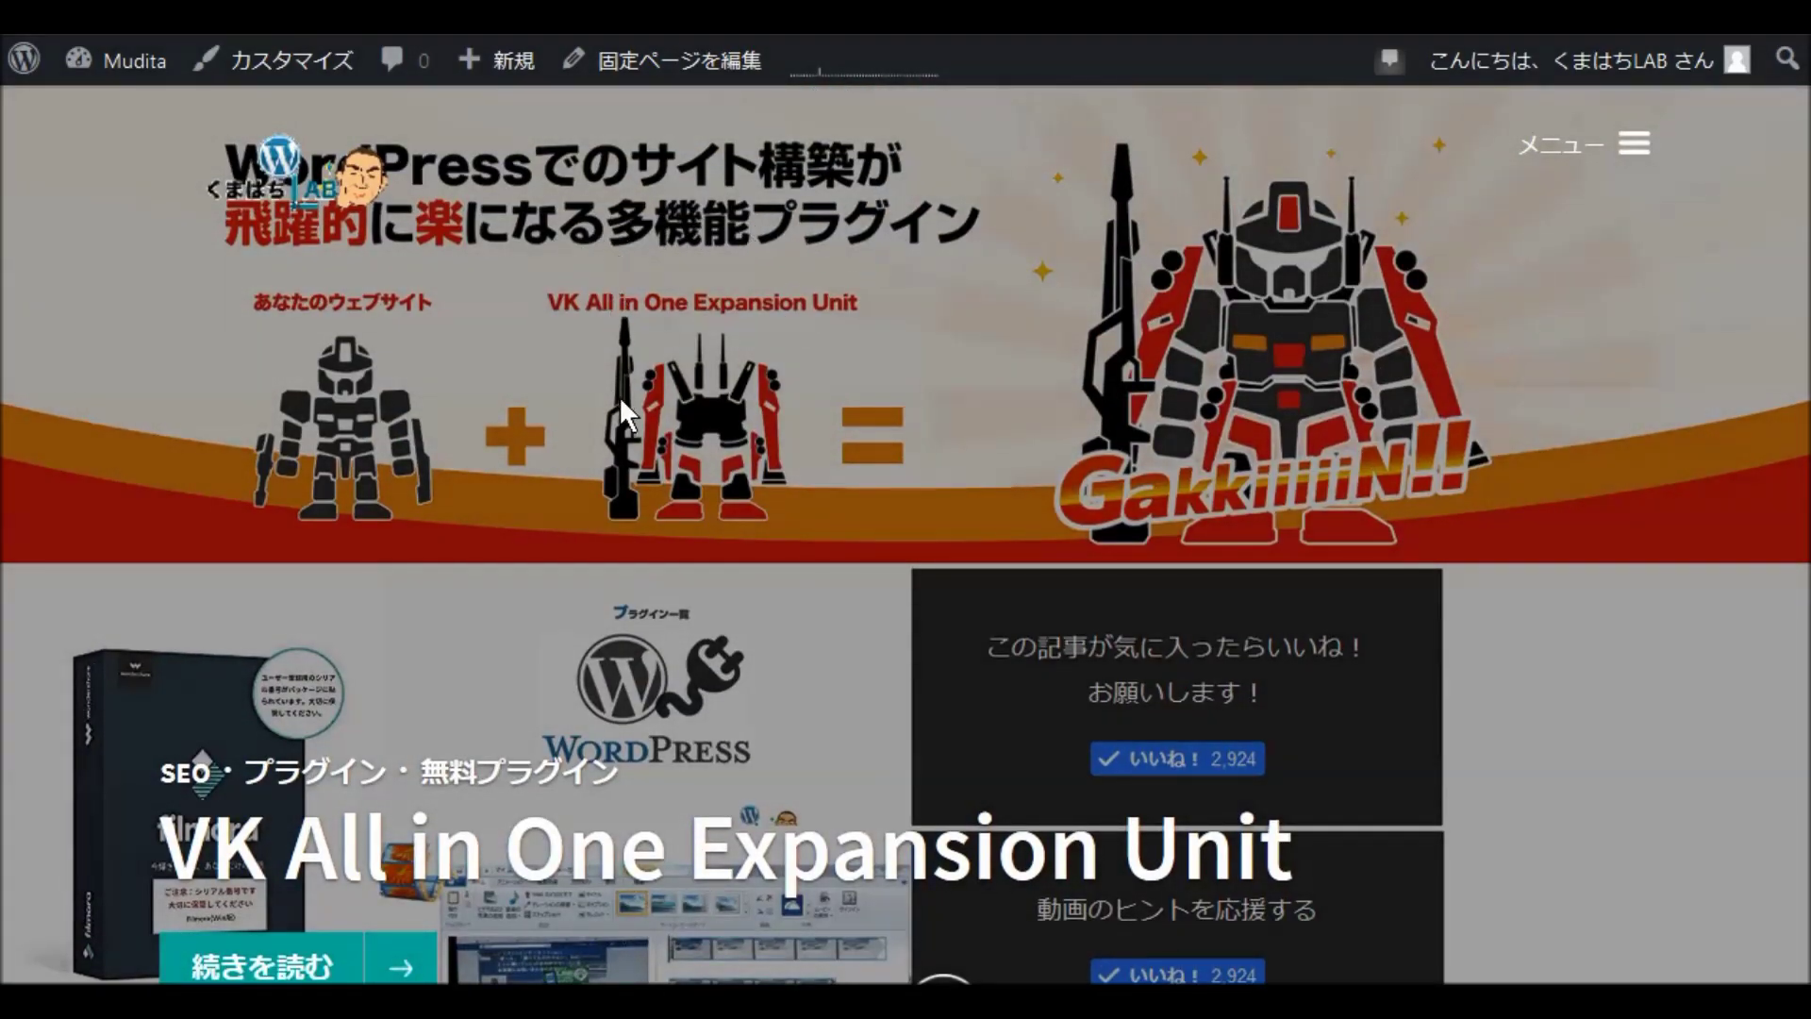
{"action": "scroll", "coordinate": [801, 449], "scroll_direction": "down", "scroll_amount": 10}
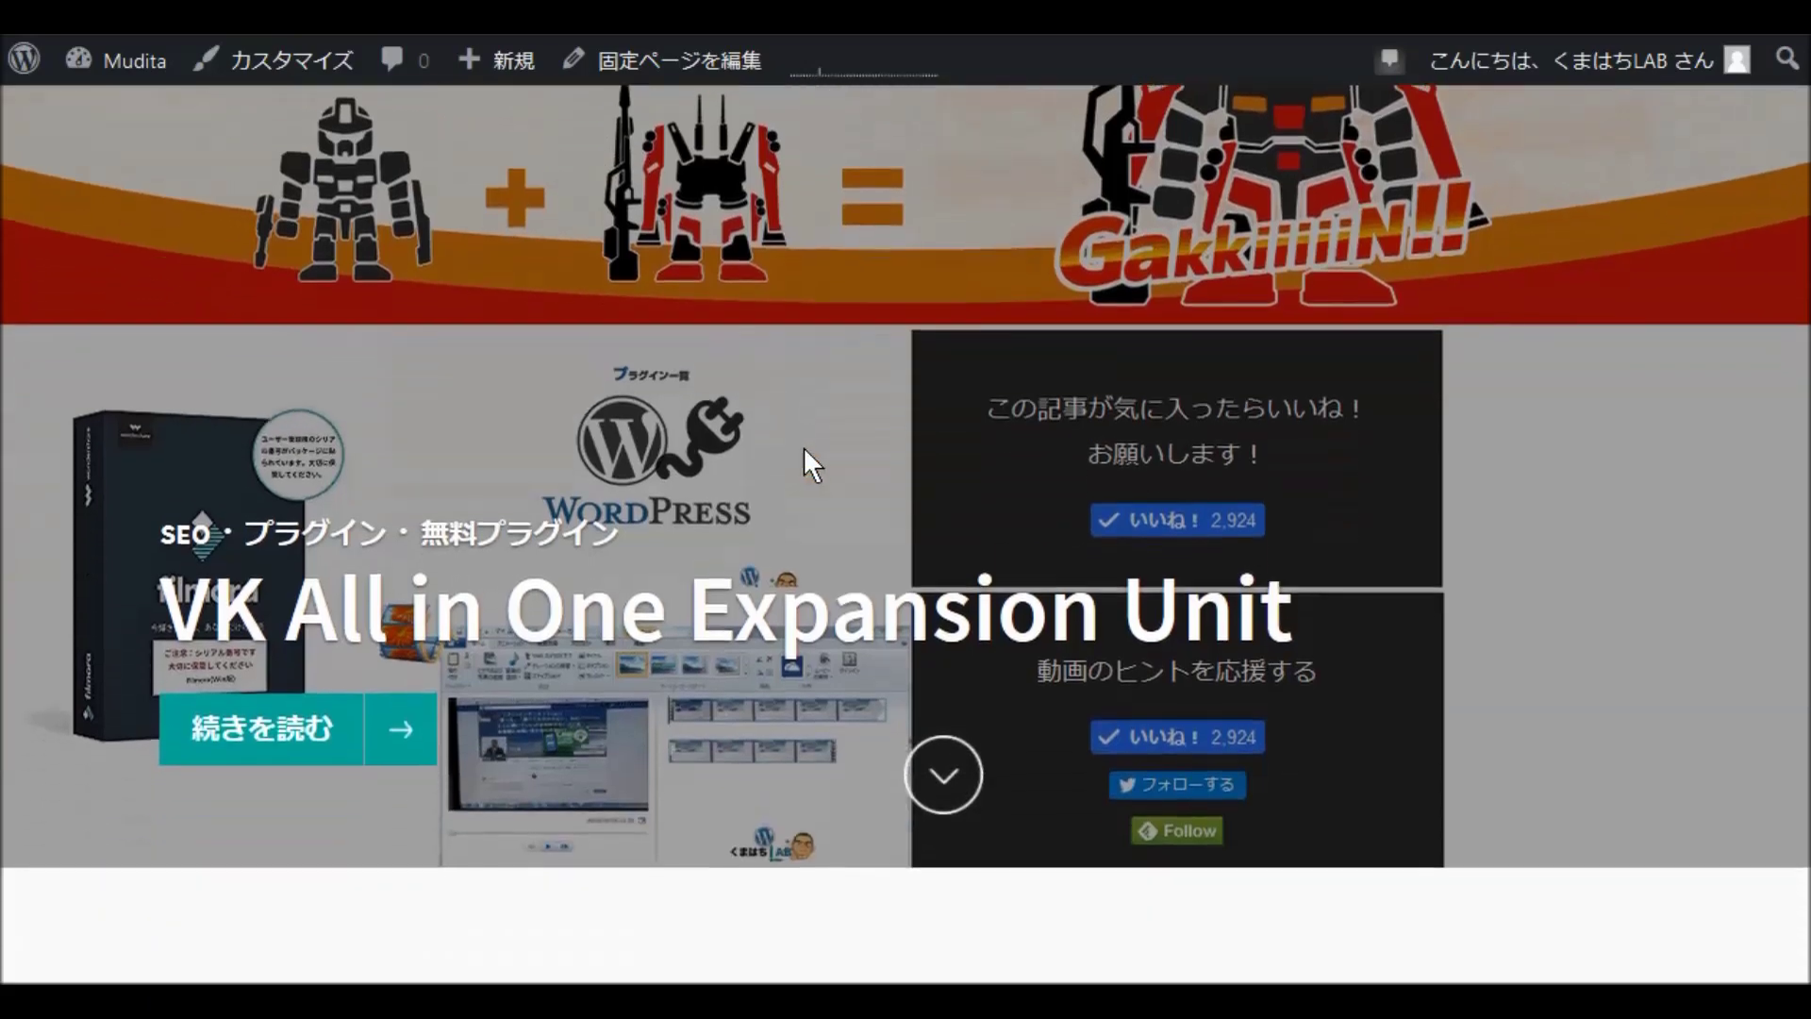
{"action": "scroll", "coordinate": [805, 449], "scroll_direction": "down", "scroll_amount": 8}
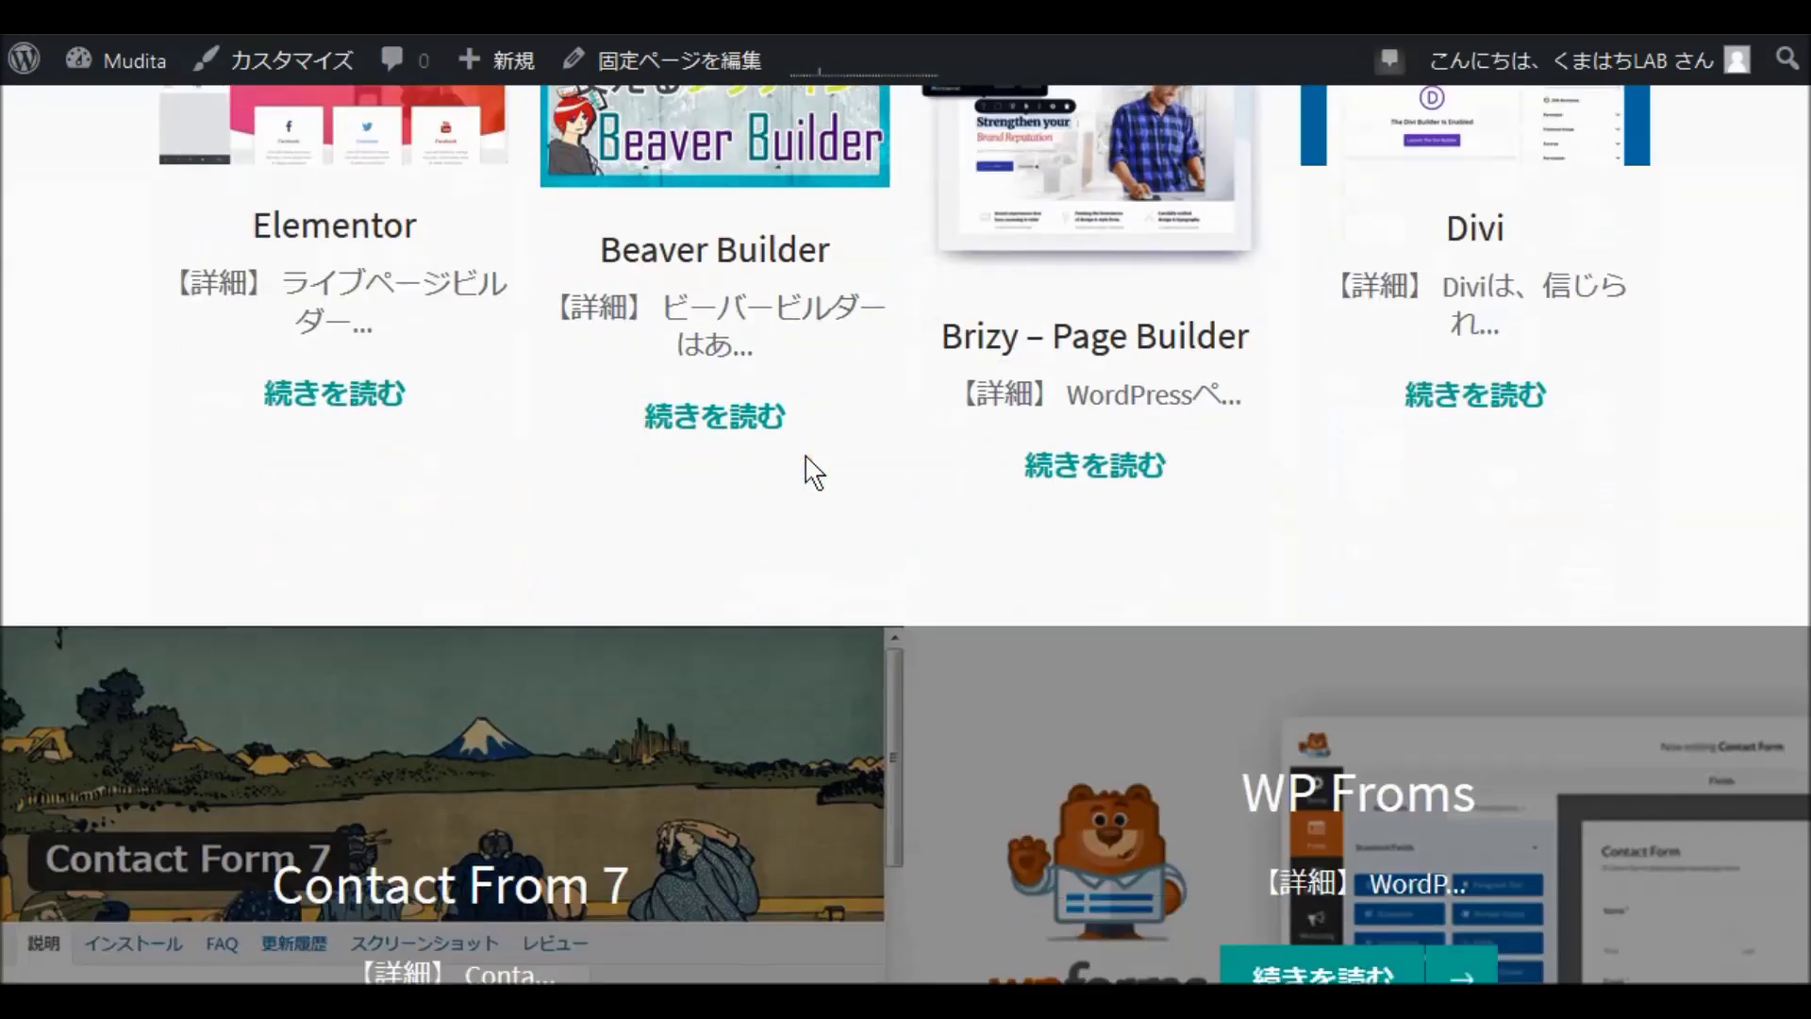
Step: Review the homepage from the featured posts through the メールマガジン and ブログ一覧 sections to the social links footer
{"action": "scroll", "coordinate": [805, 454], "scroll_direction": "down", "scroll_amount": 10}
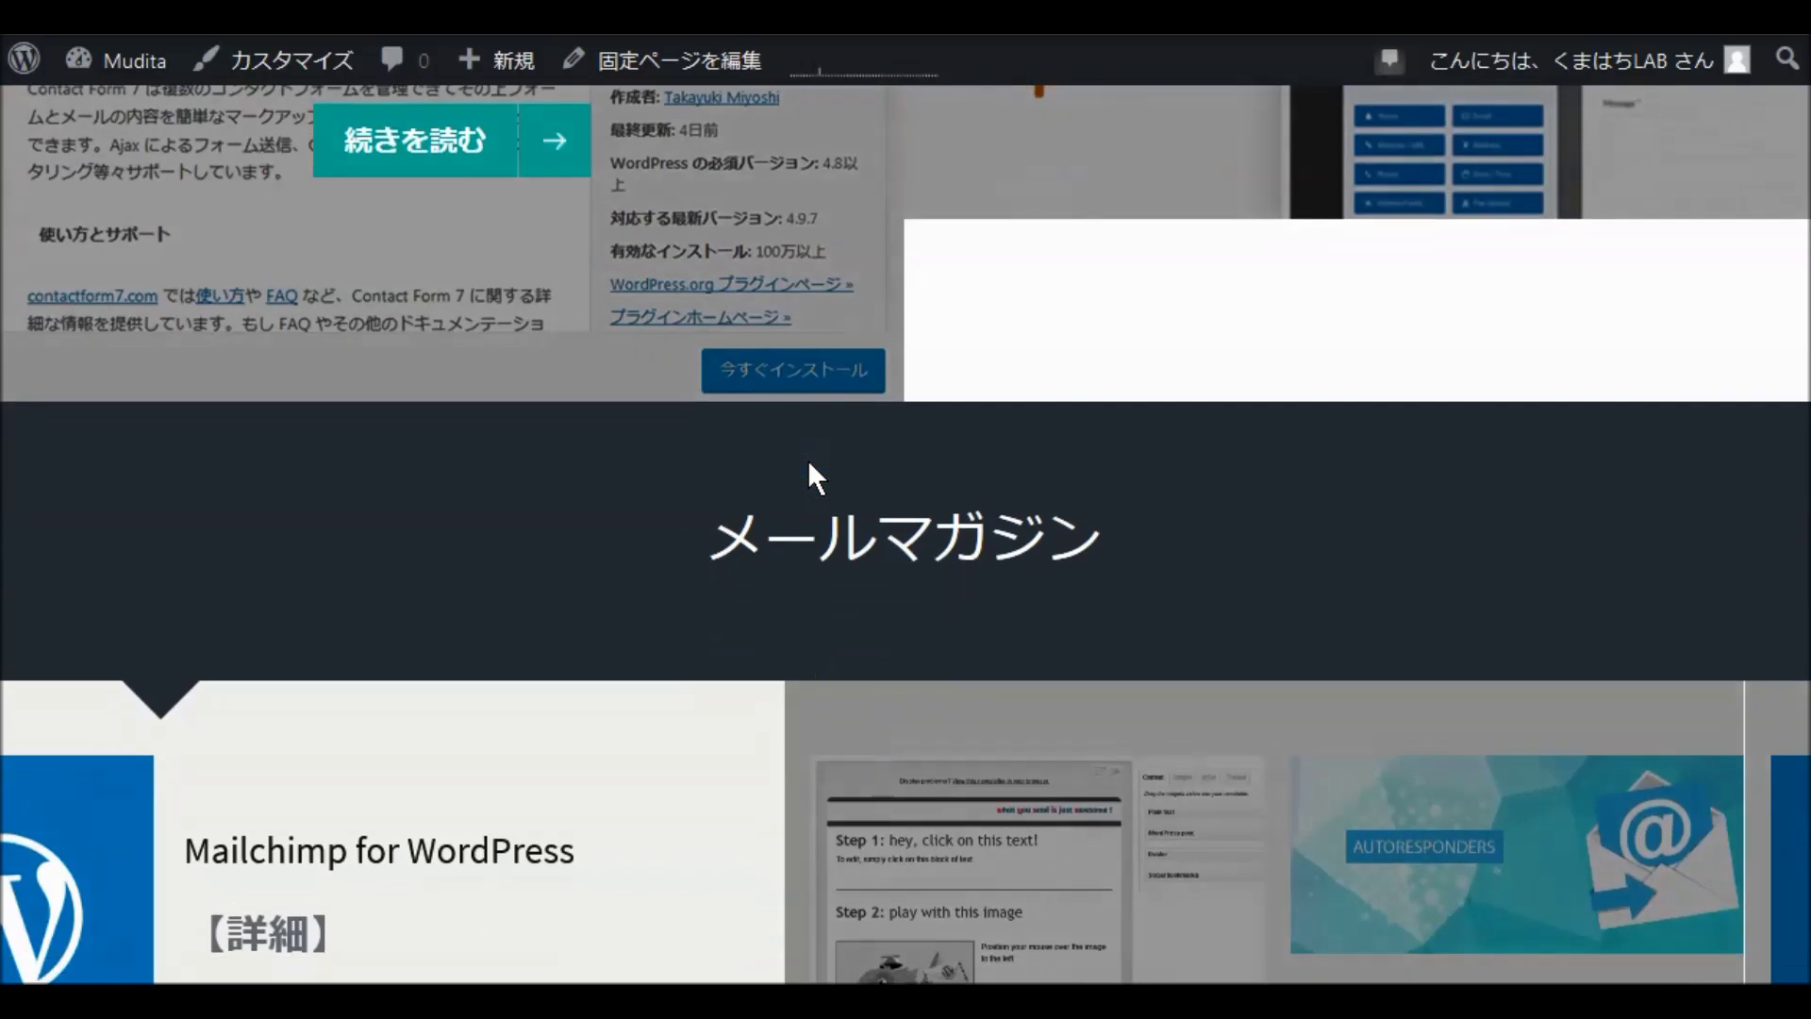
{"action": "scroll", "coordinate": [807, 458], "scroll_direction": "down", "scroll_amount": 8}
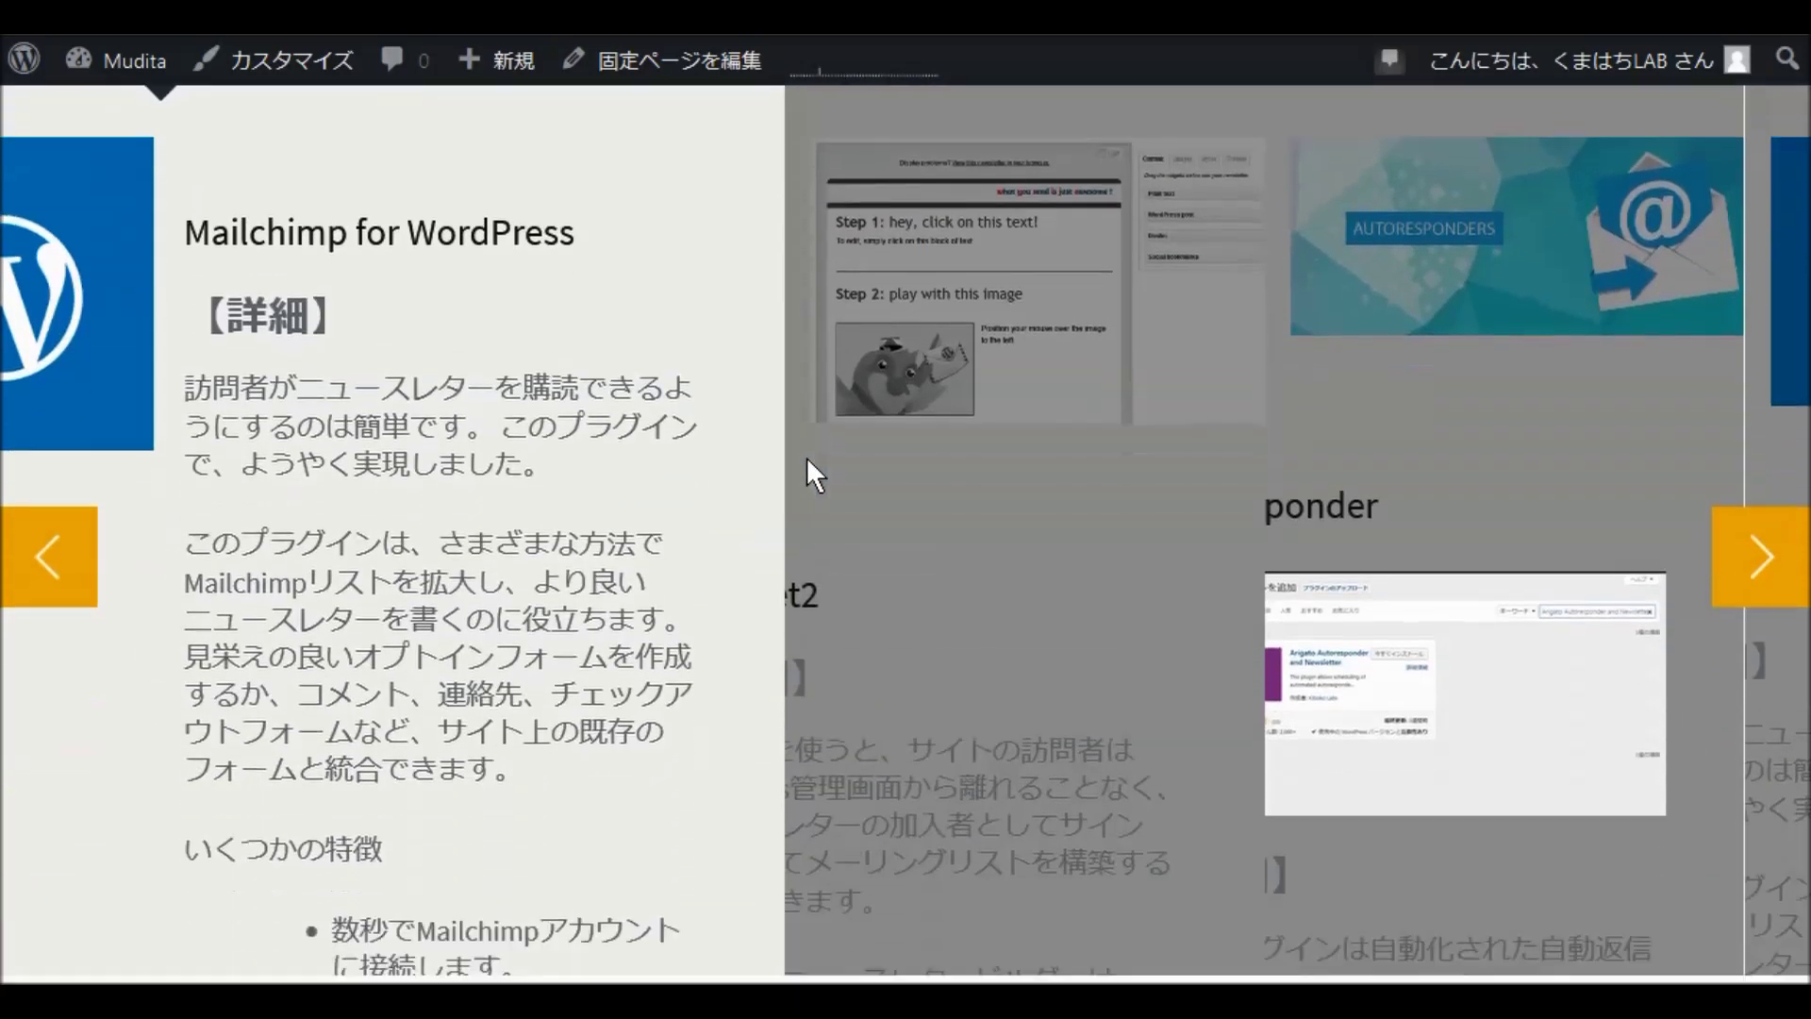
{"action": "scroll", "coordinate": [805, 459], "scroll_direction": "down", "scroll_amount": 5}
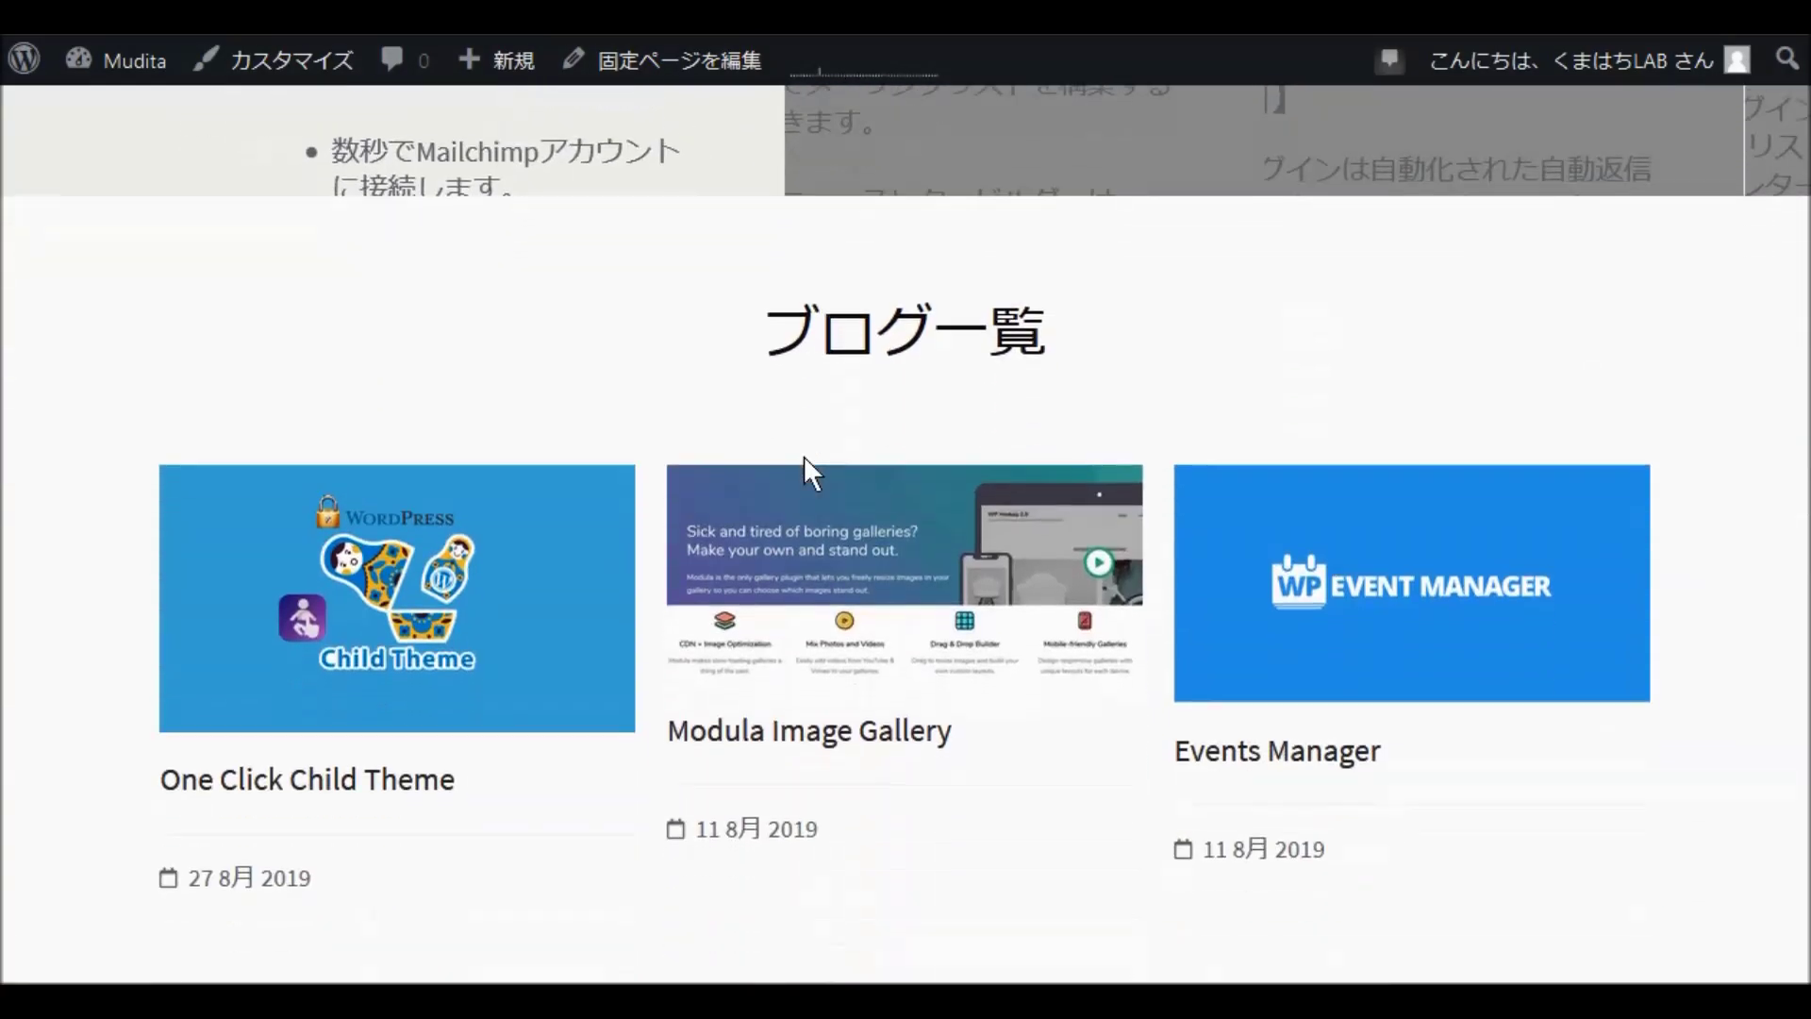
{"action": "scroll", "coordinate": [812, 474], "scroll_direction": "down", "scroll_amount": 2}
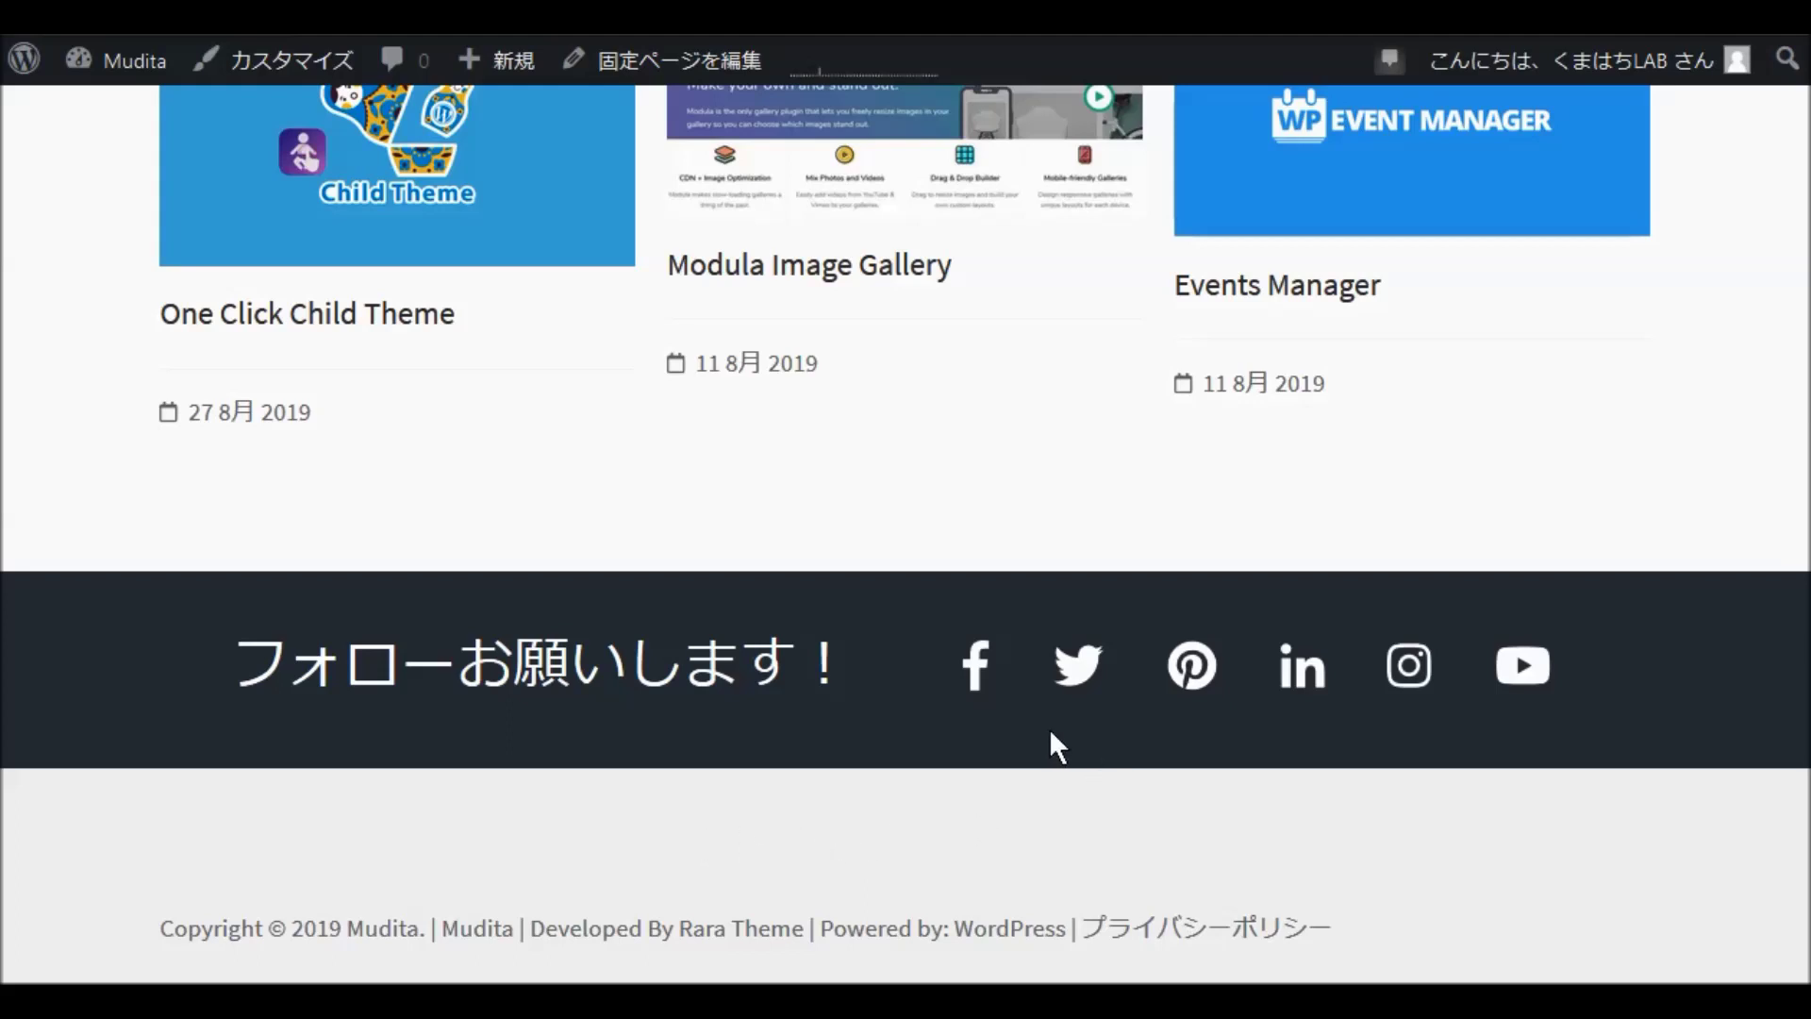
{"action": "scroll", "coordinate": [922, 485], "scroll_direction": "up", "scroll_amount": 2}
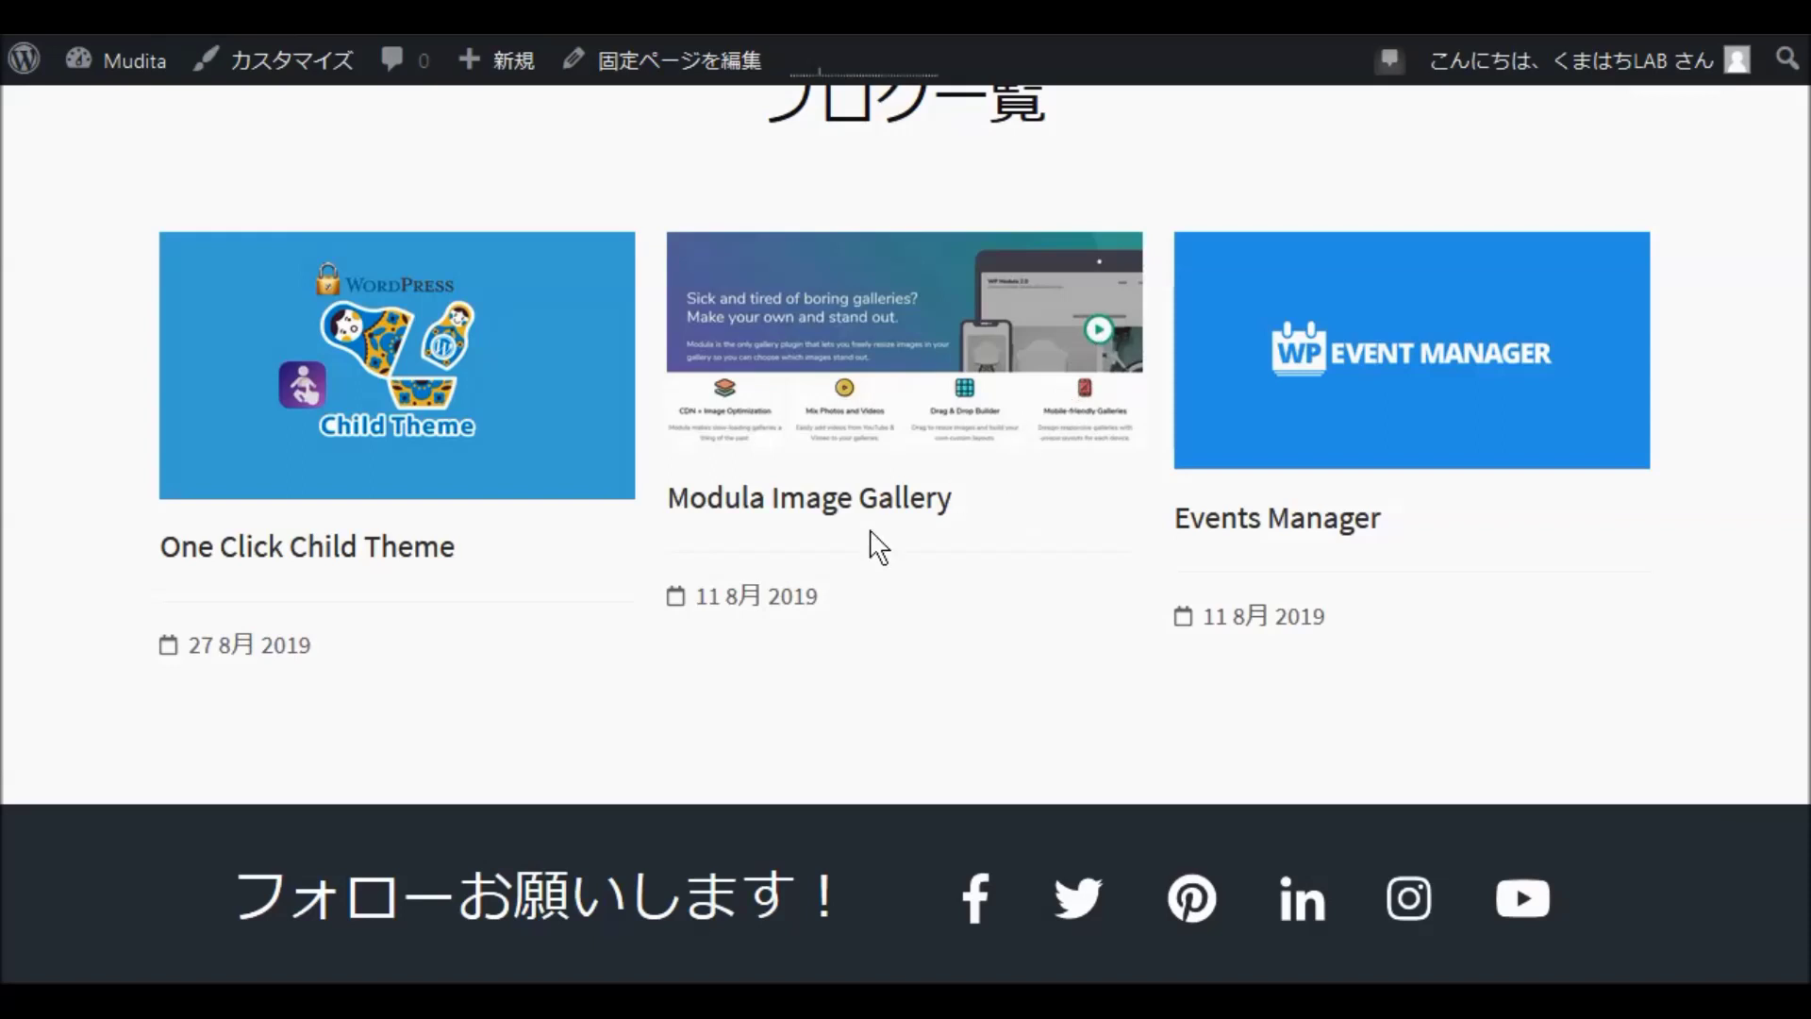
Step: Open the Events Manager post from the blog section and examine its content, tags, post navigation and comment form down to the footer
{"action": "left_click", "coordinate": [1228, 521]}
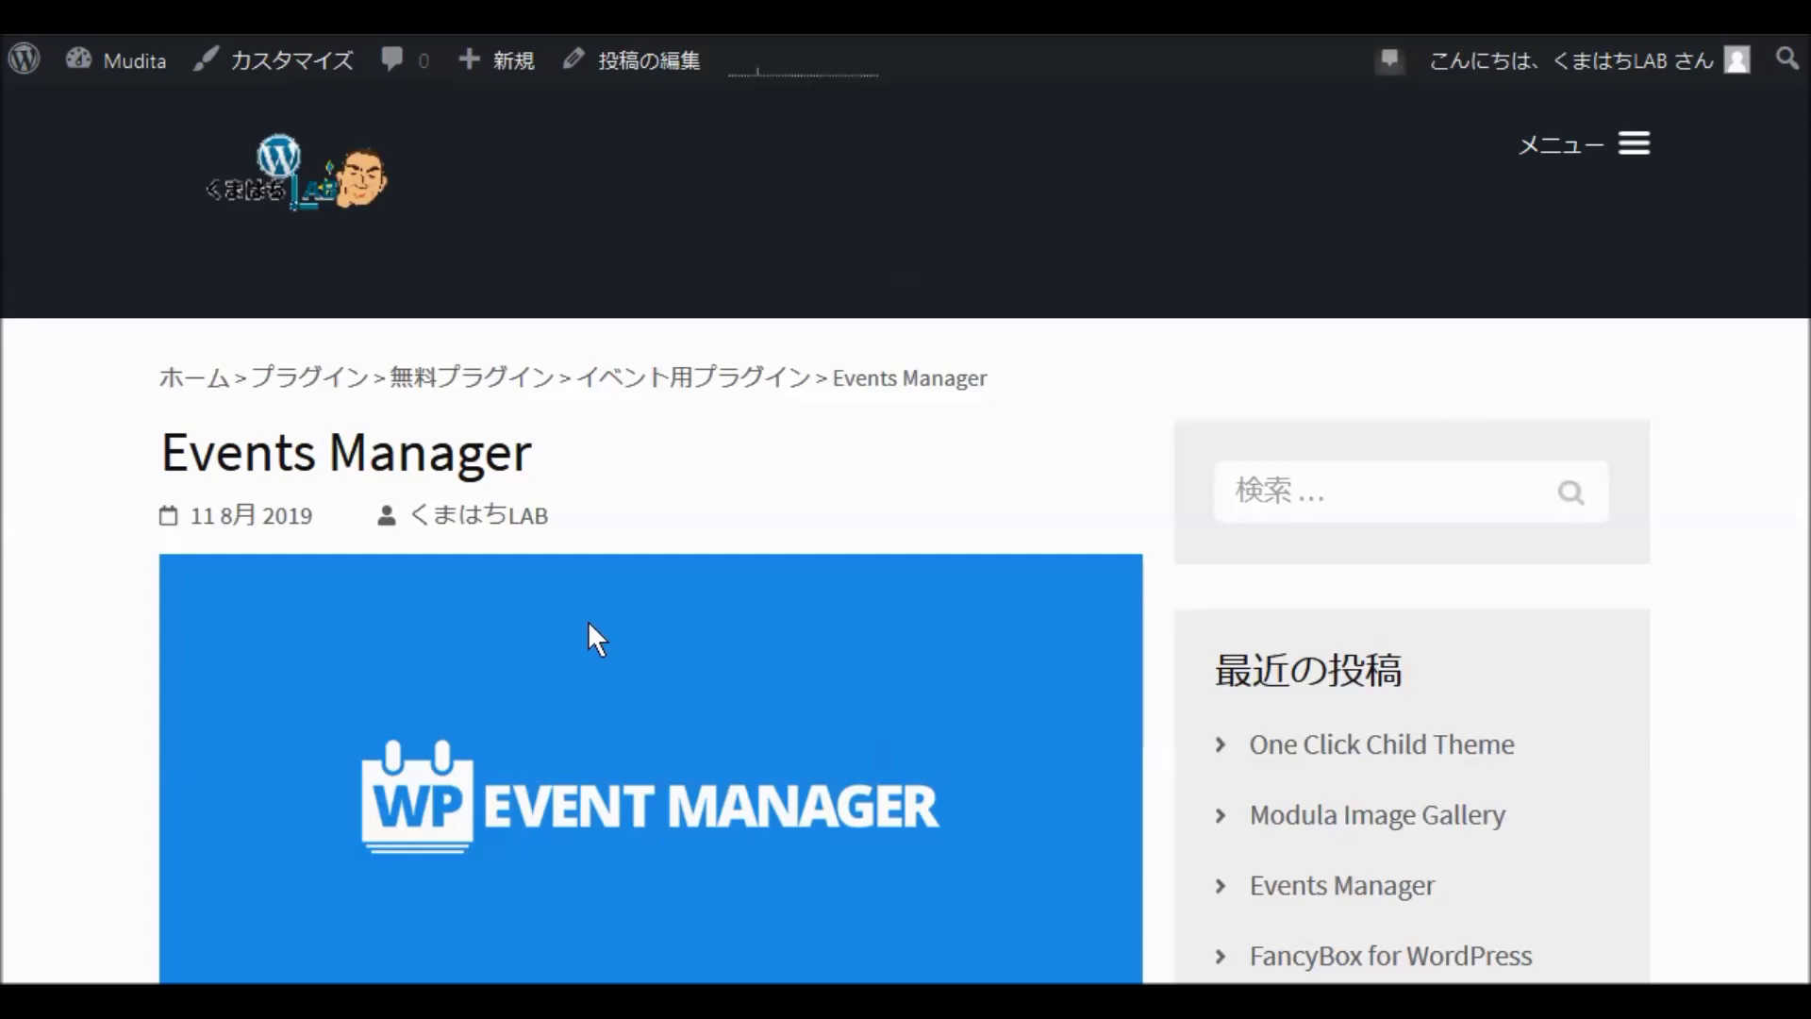
{"action": "scroll", "coordinate": [587, 623], "scroll_direction": "down", "scroll_amount": 2}
{"action": "scroll", "coordinate": [589, 624], "scroll_direction": "down", "scroll_amount": 14}
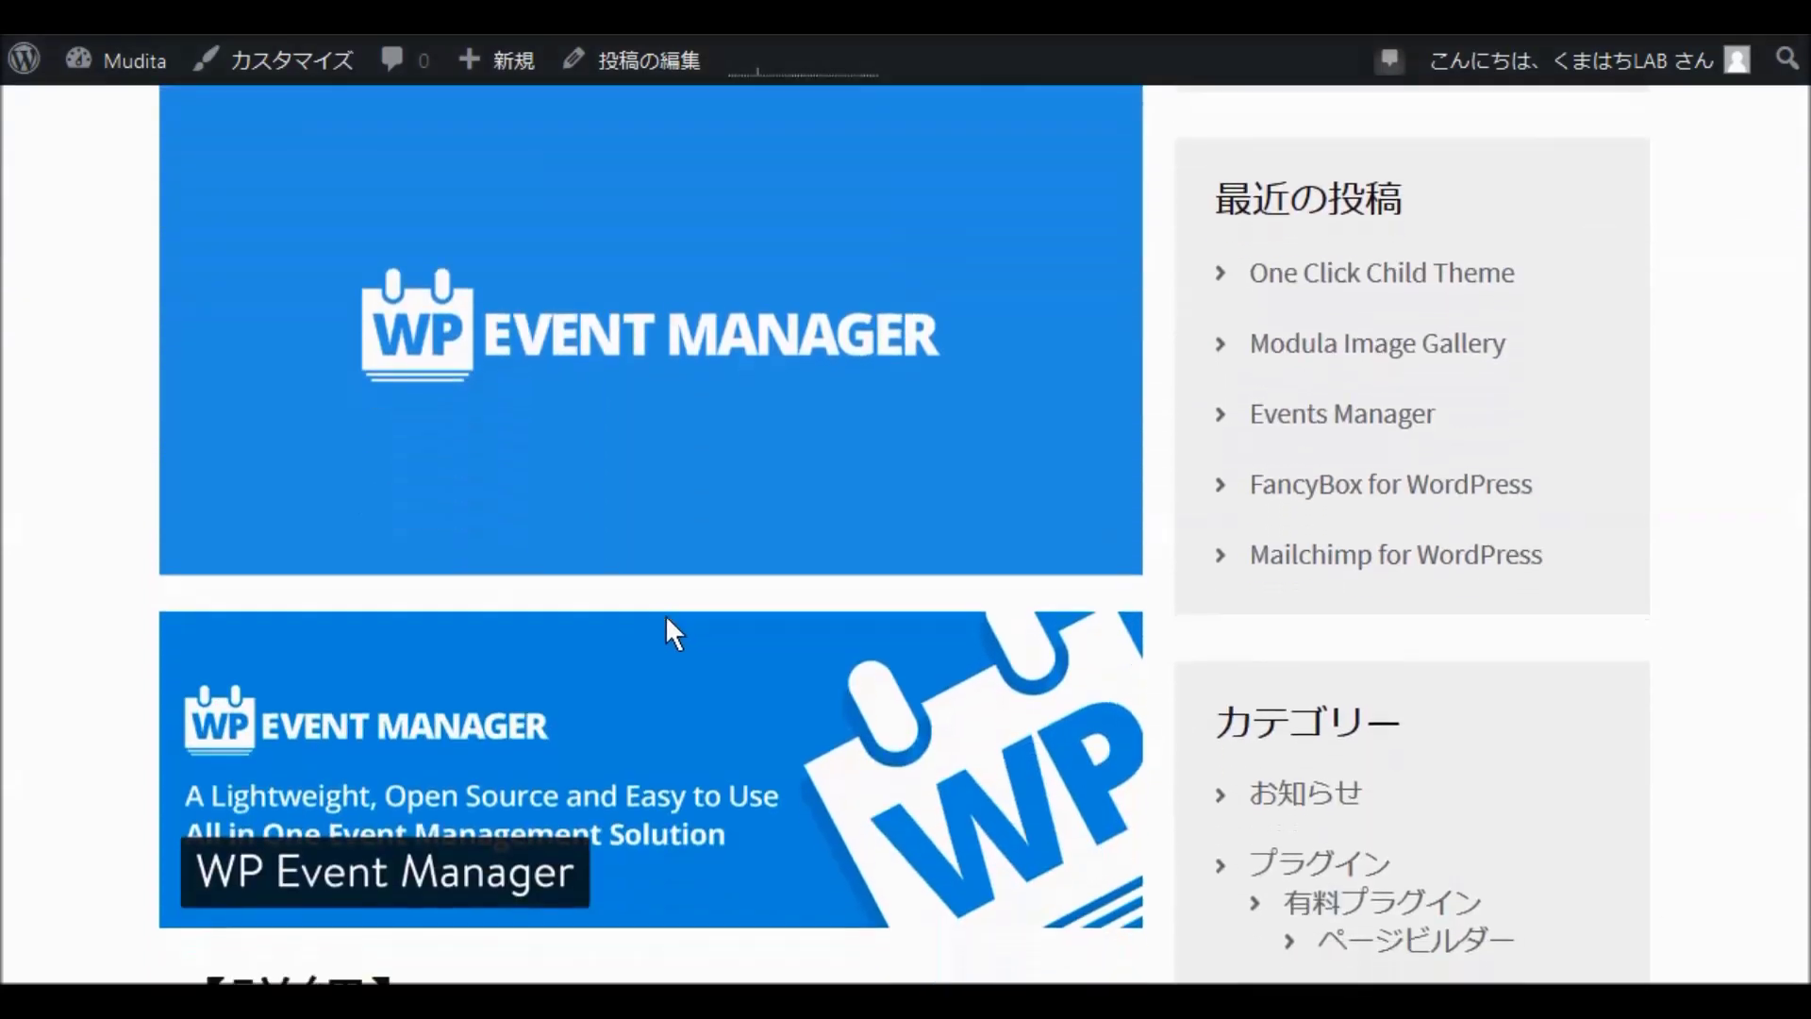
{"action": "scroll", "coordinate": [720, 634], "scroll_direction": "down", "scroll_amount": 15}
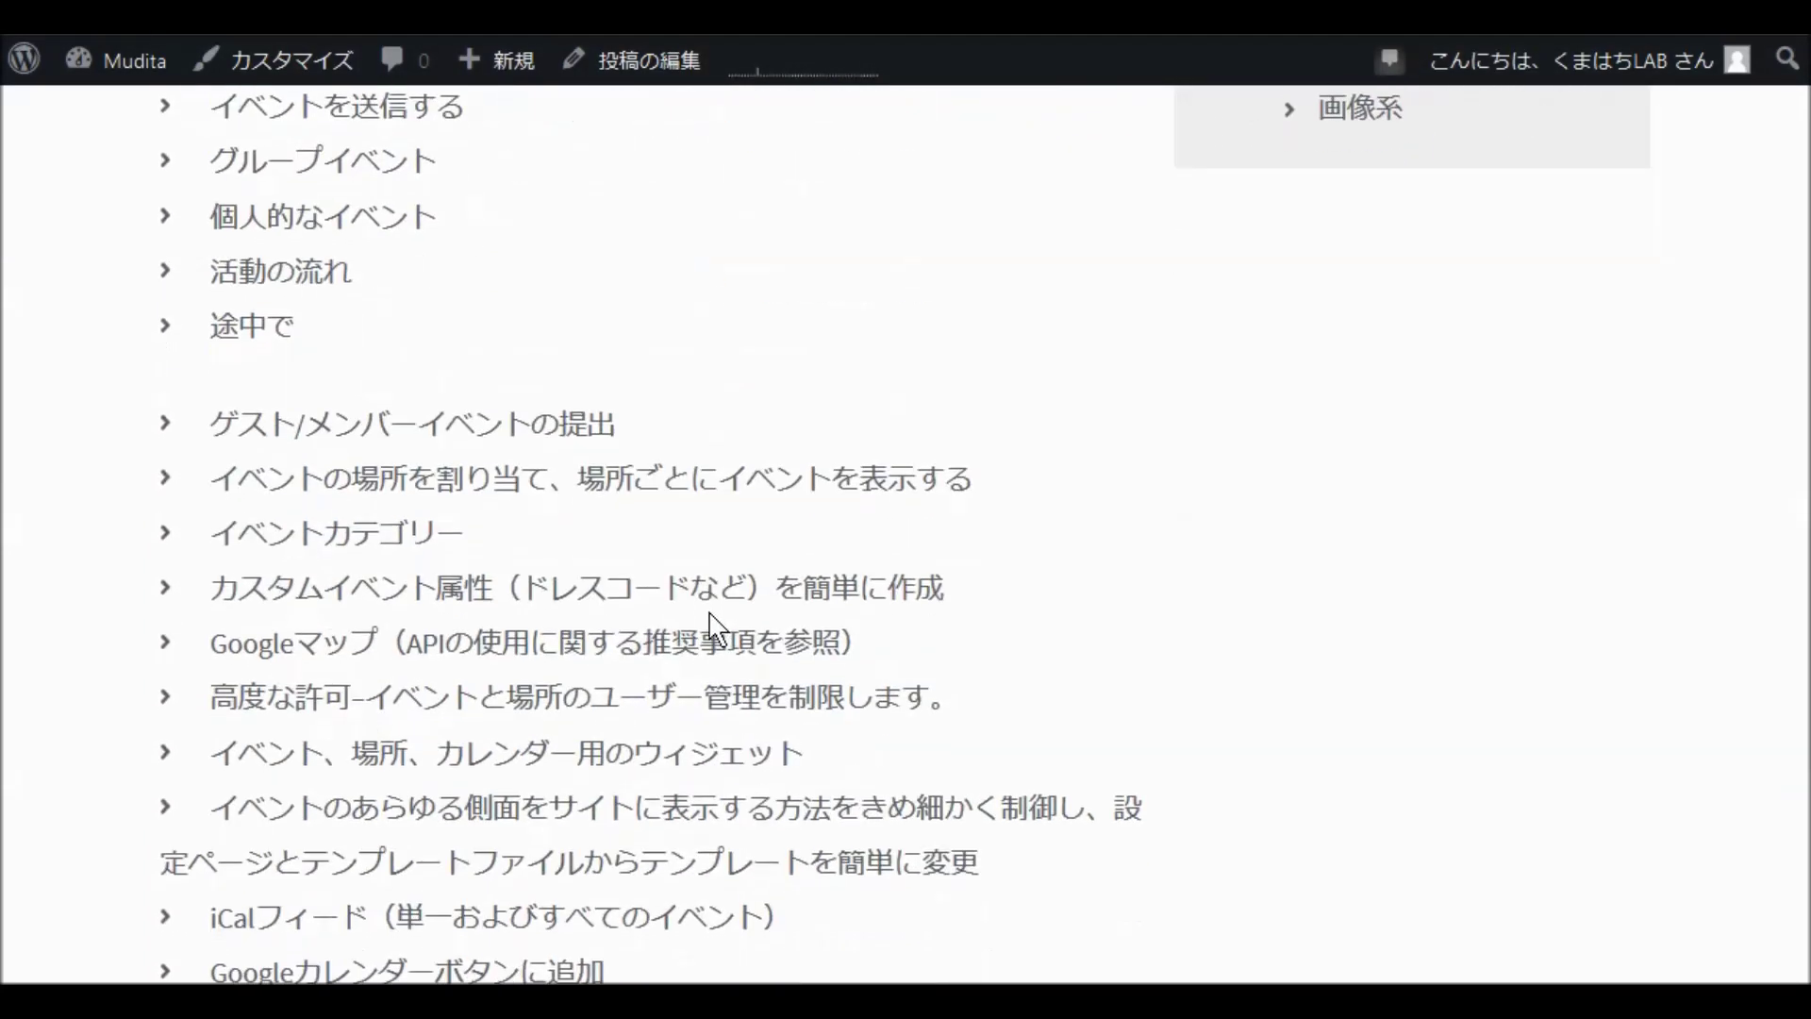
{"action": "scroll", "coordinate": [704, 637], "scroll_direction": "down", "scroll_amount": 15}
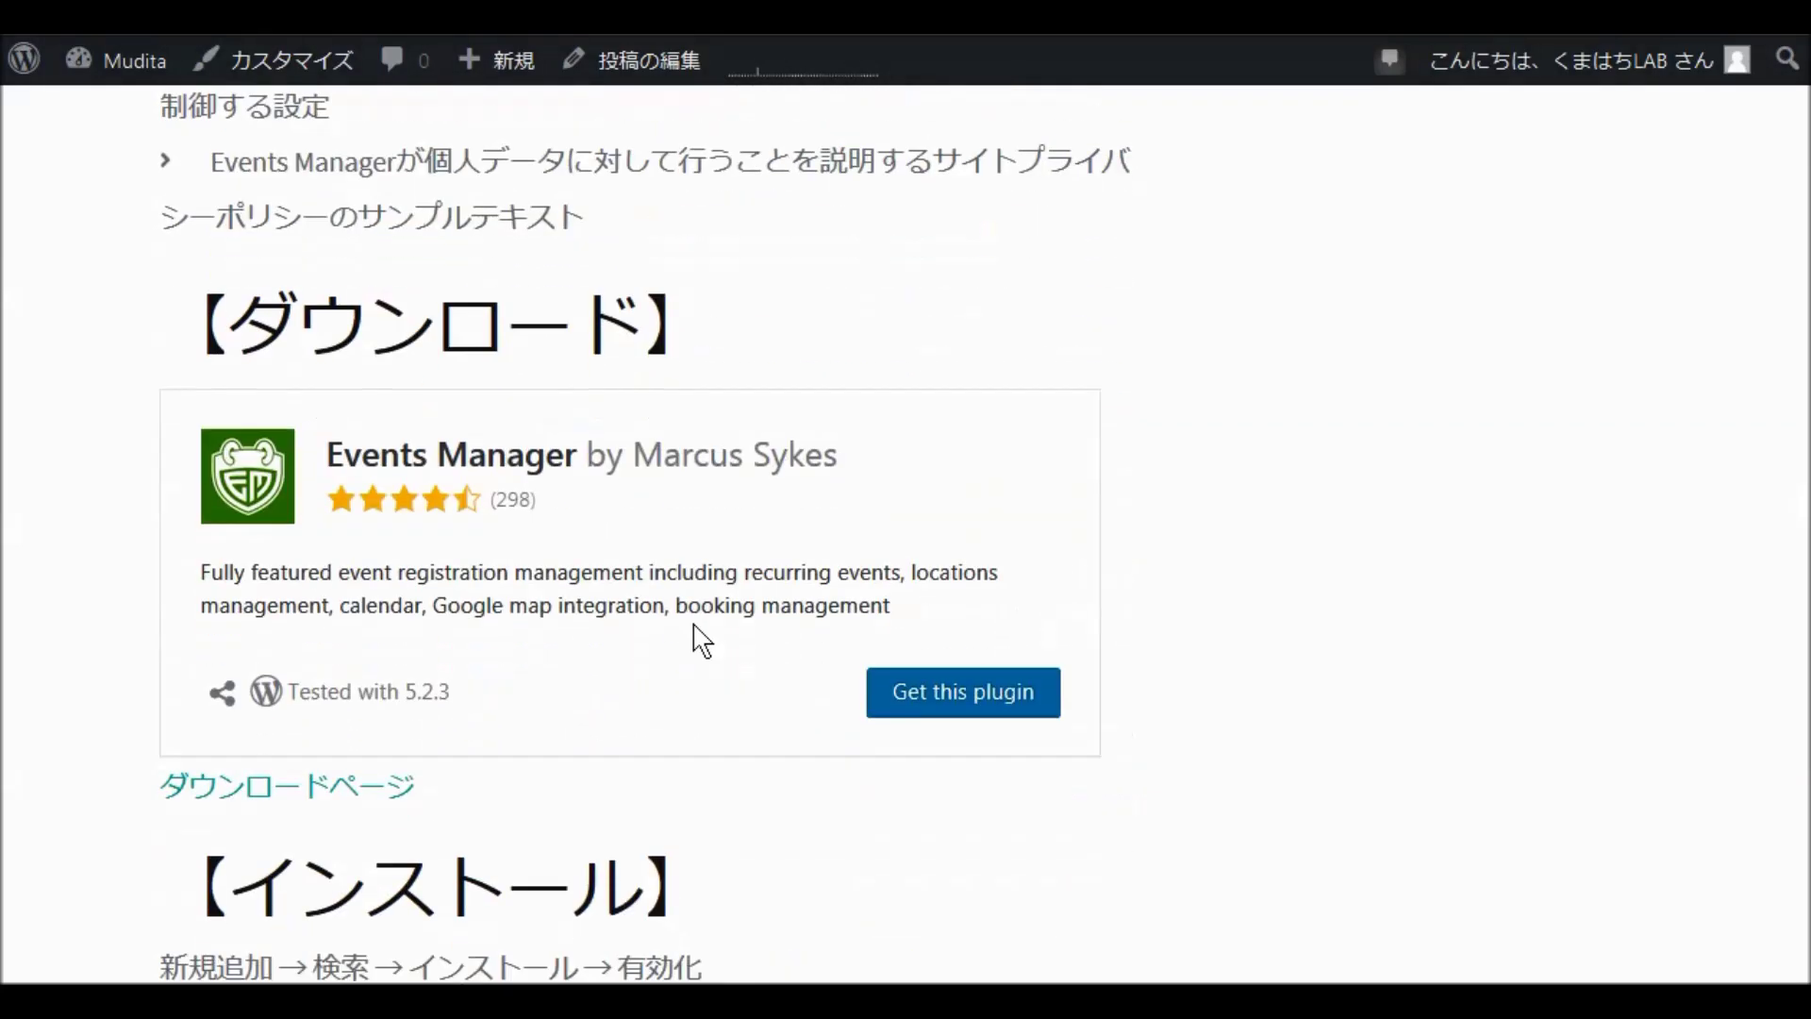
{"action": "scroll", "coordinate": [696, 630], "scroll_direction": "down", "scroll_amount": 3}
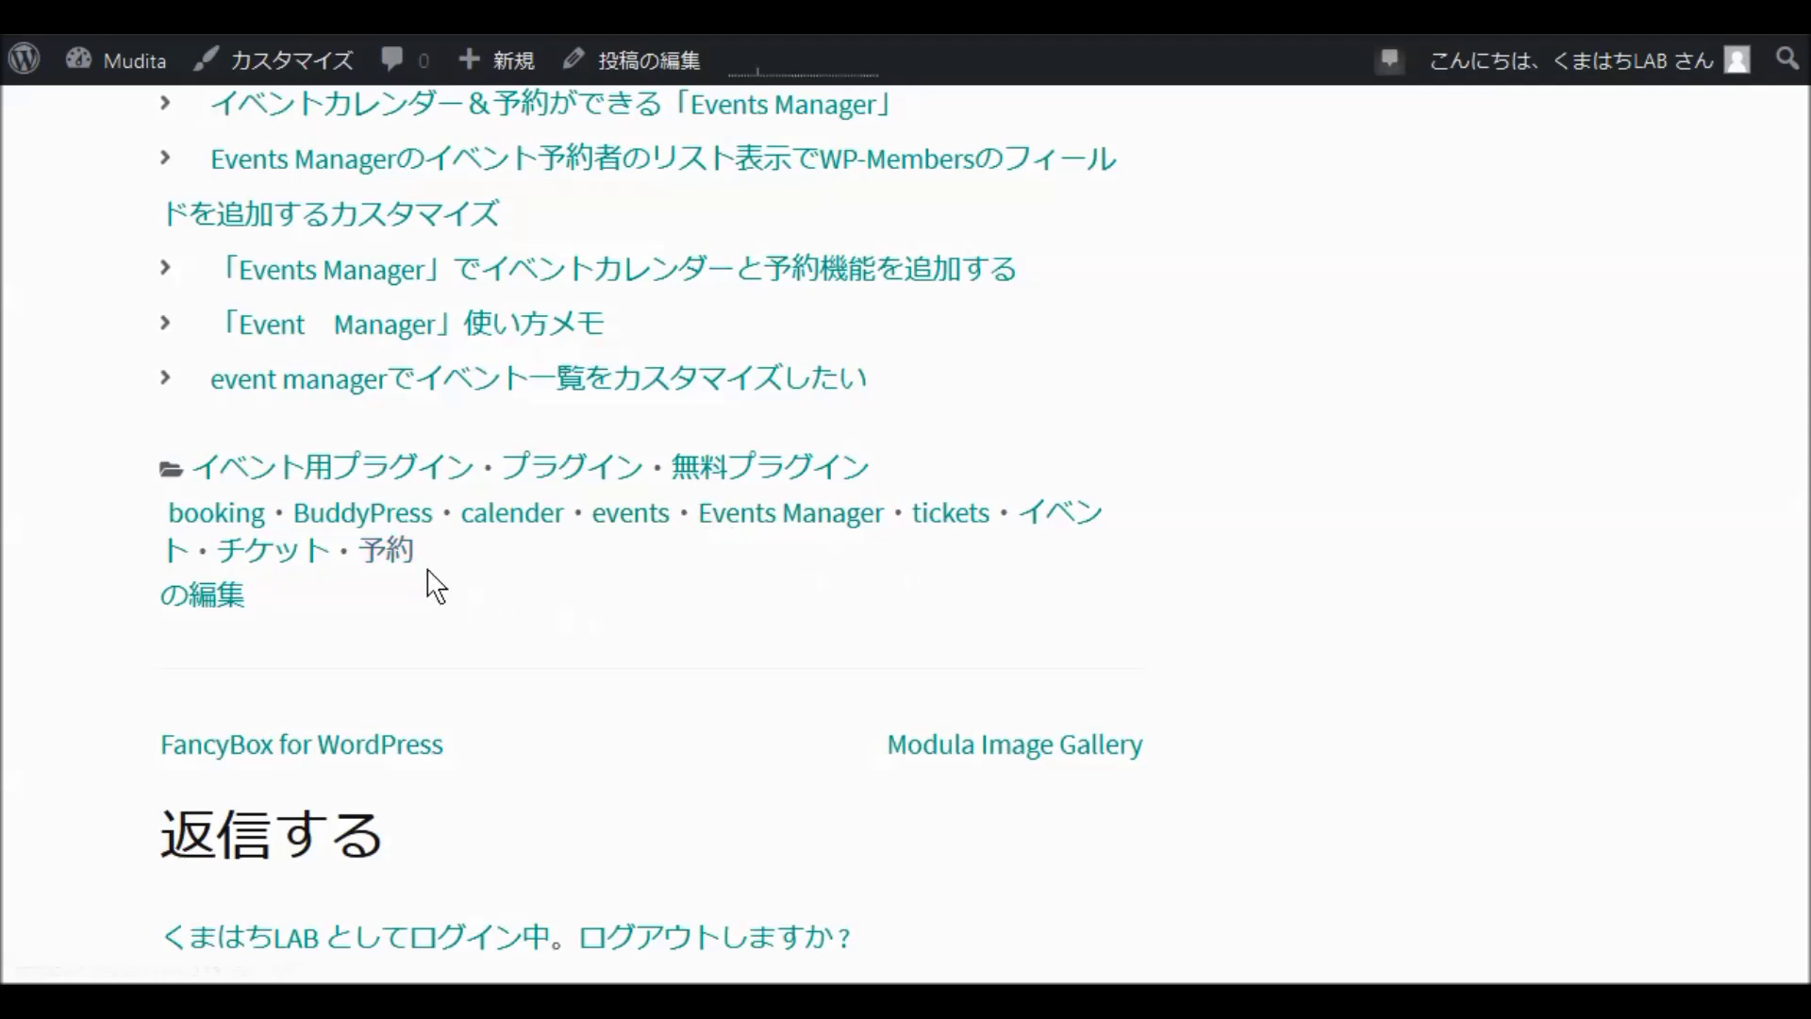
{"action": "scroll", "coordinate": [545, 577], "scroll_direction": "down", "scroll_amount": 3}
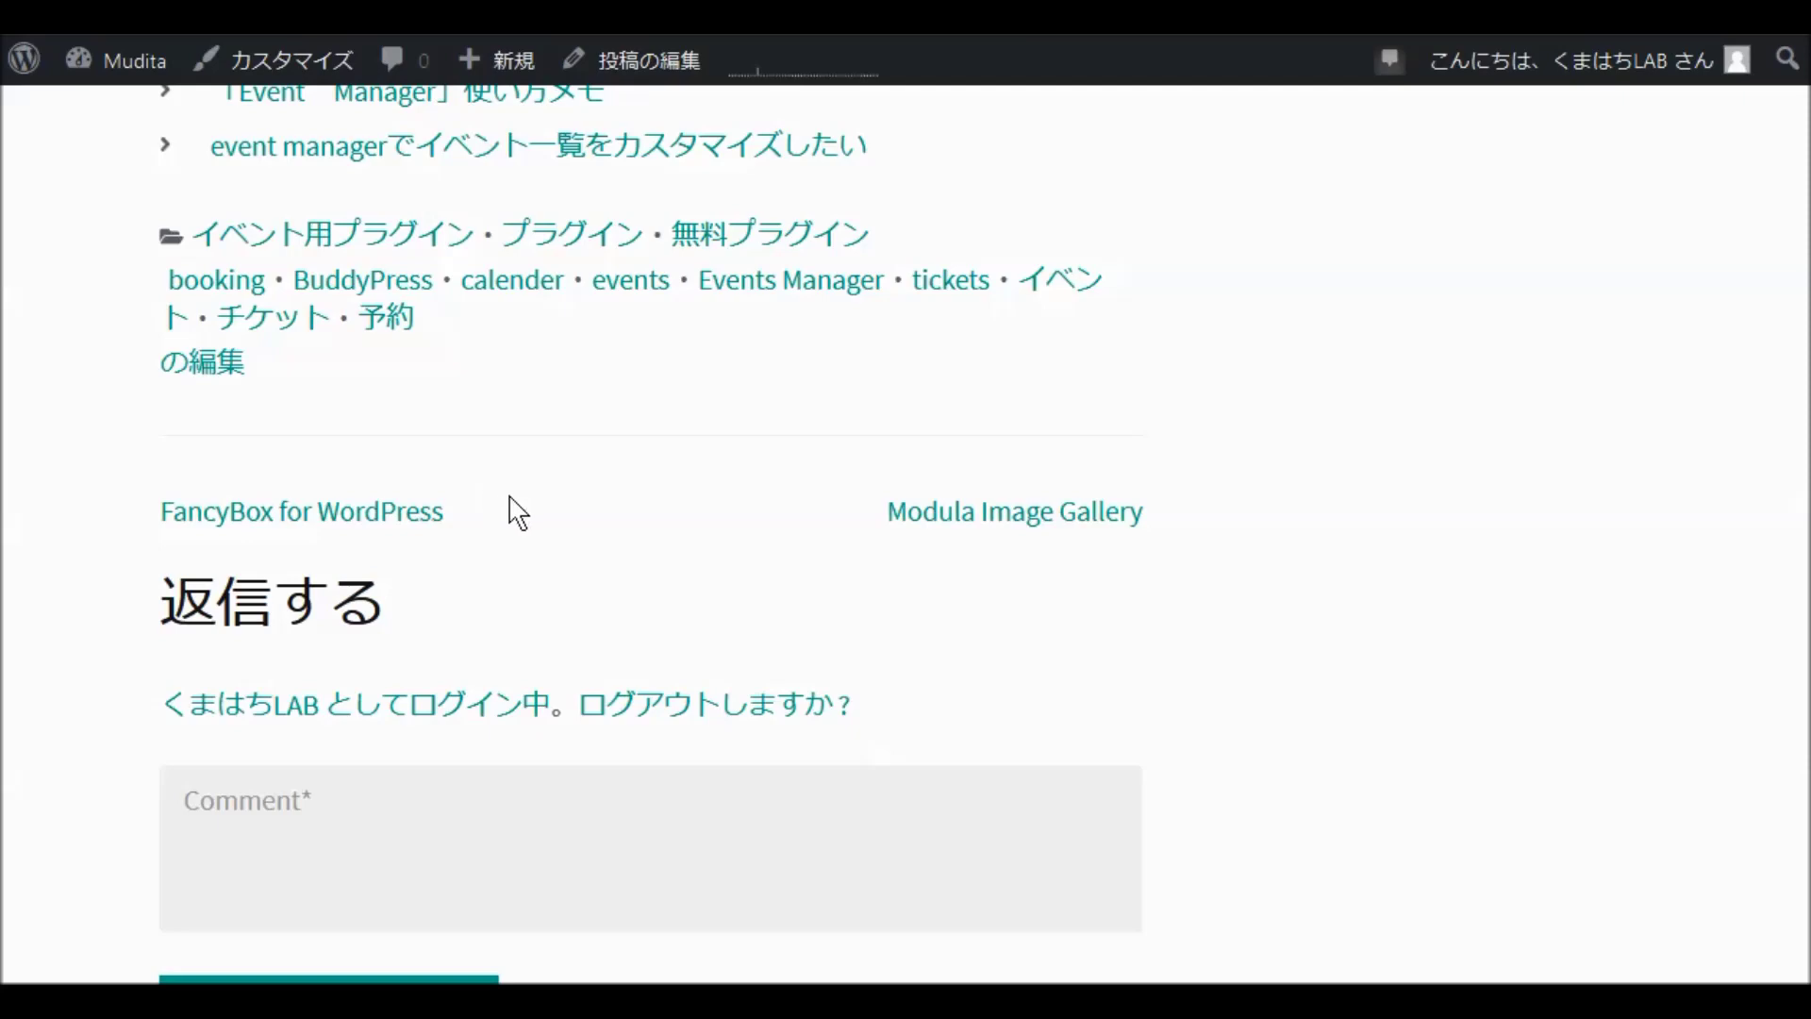
{"action": "scroll", "coordinate": [546, 514], "scroll_direction": "down", "scroll_amount": 3}
{"action": "scroll", "coordinate": [555, 517], "scroll_direction": "down", "scroll_amount": 3}
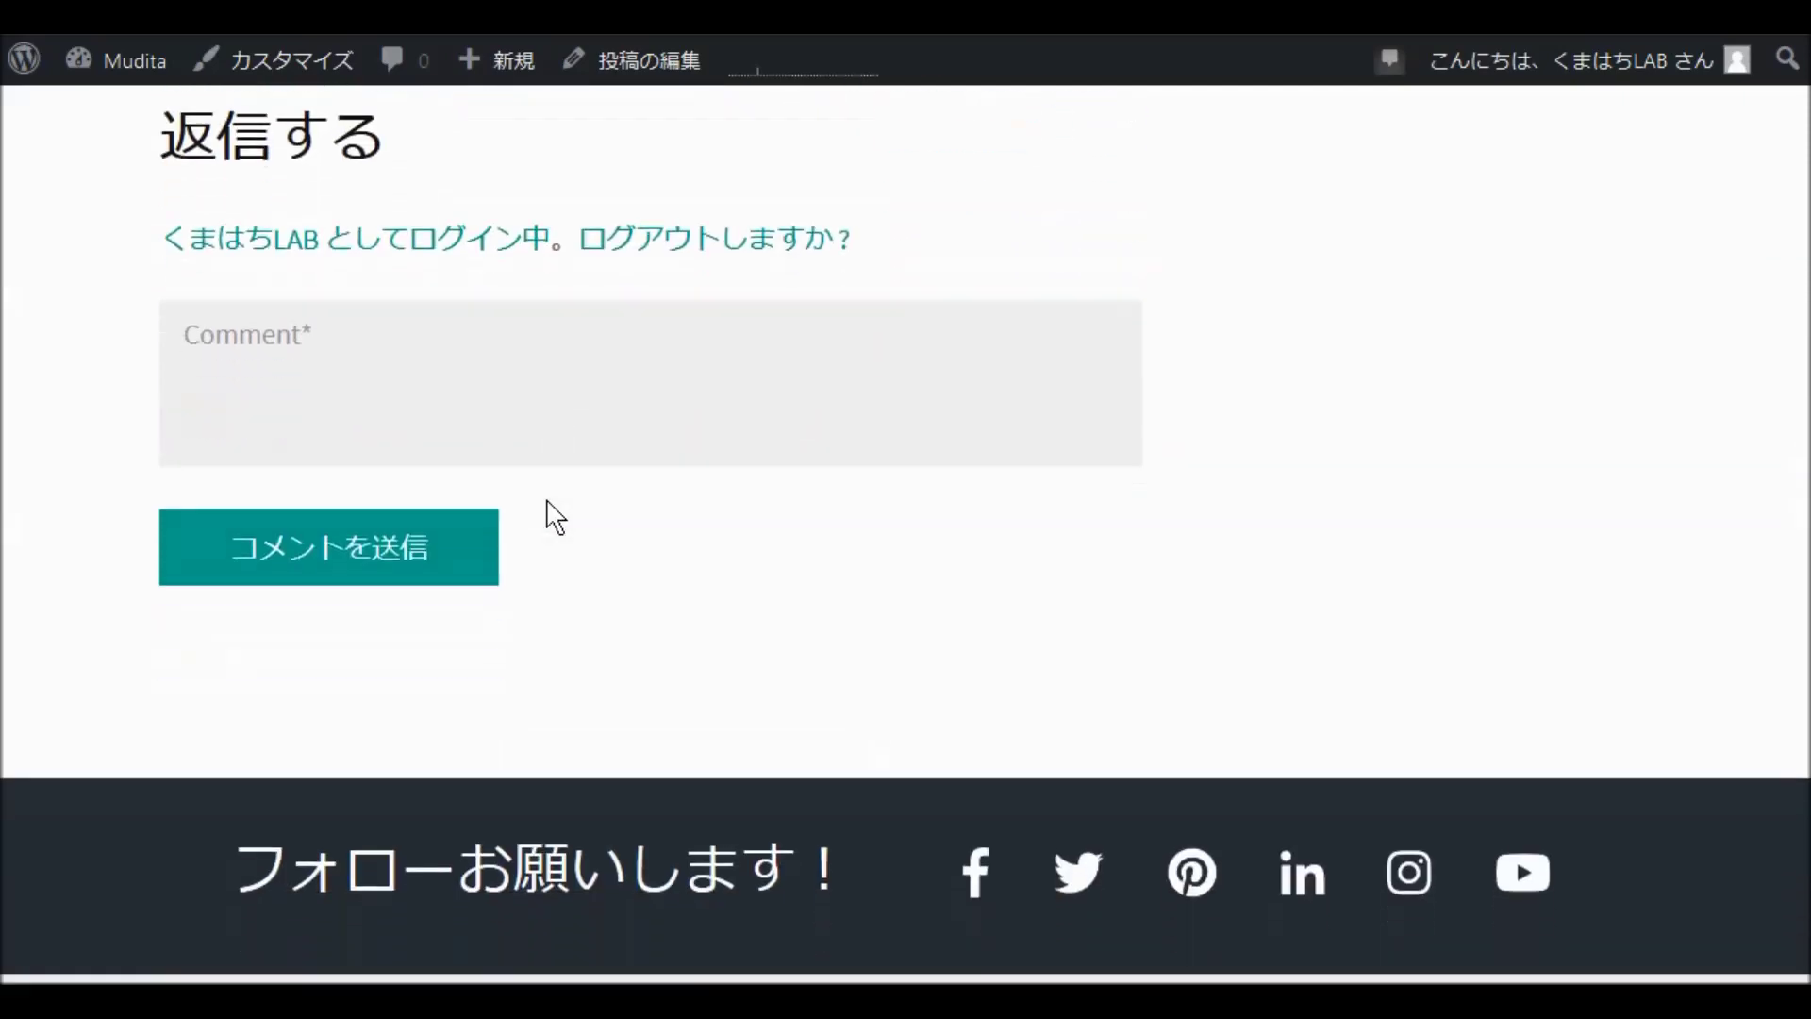
{"action": "scroll", "coordinate": [546, 513], "scroll_direction": "down", "scroll_amount": 3}
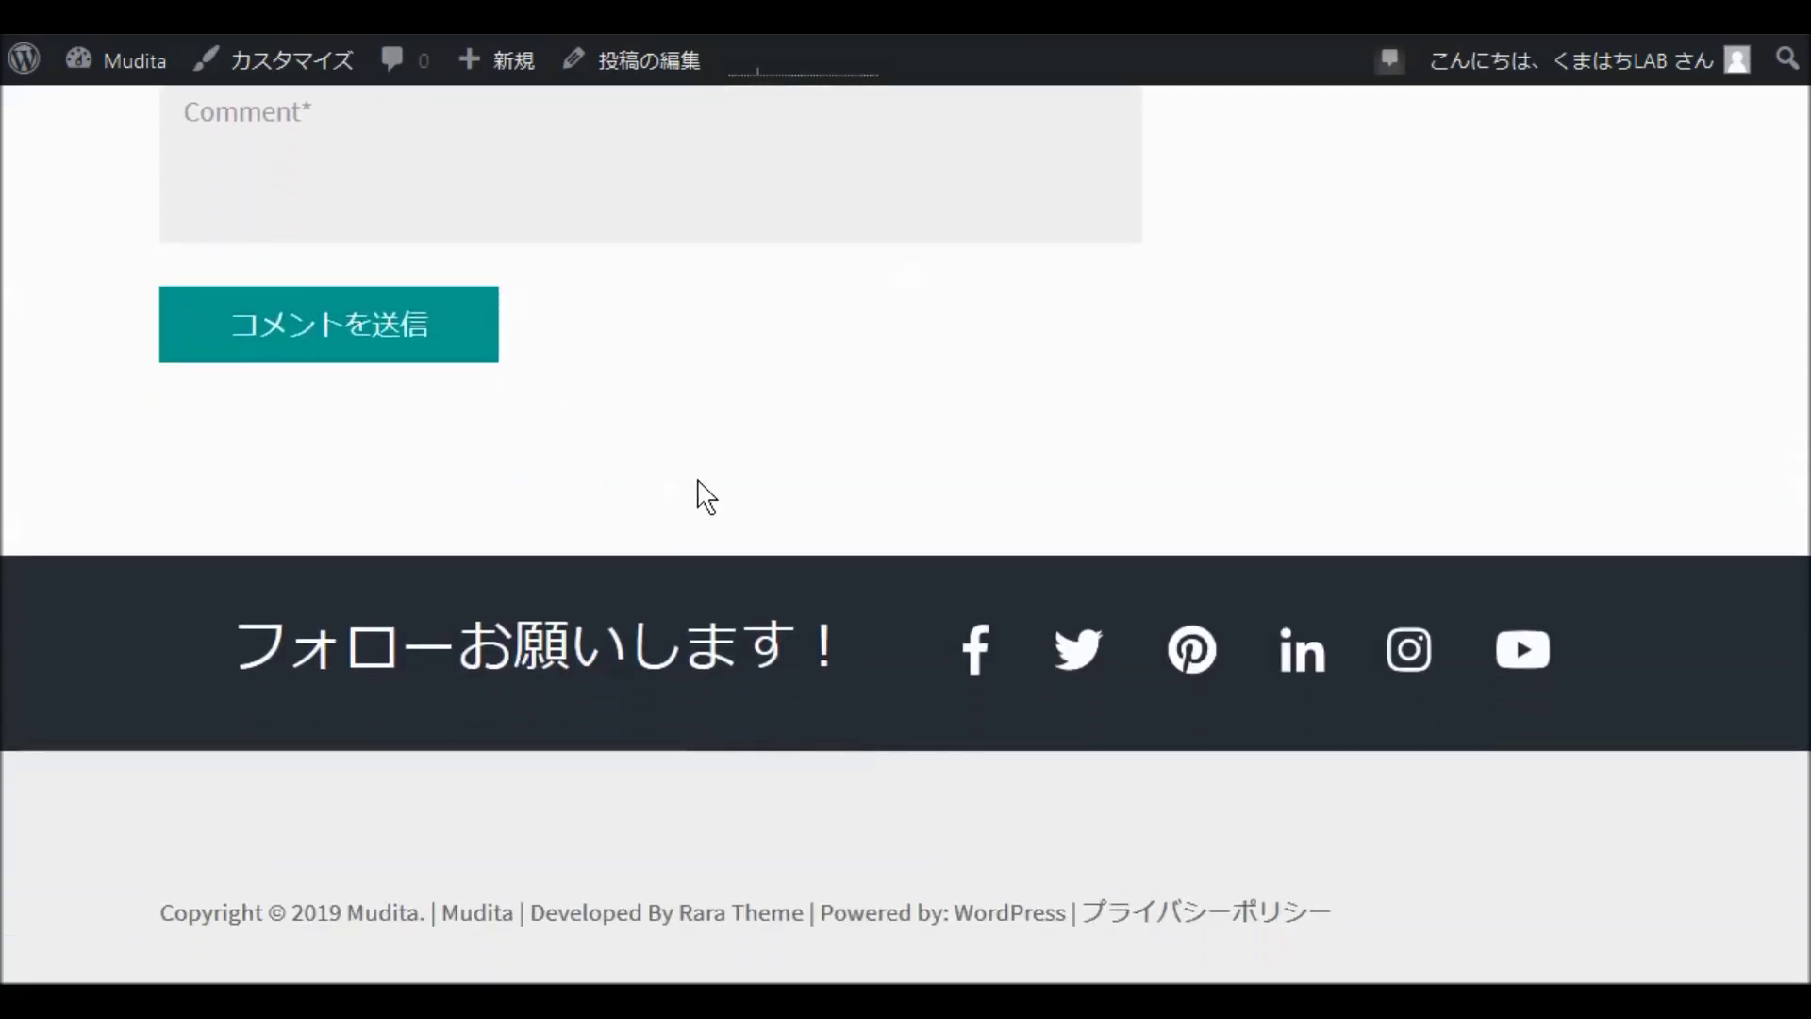
Step: Examine the Events Manager post's sidebar, including the 最近の投稿 and カテゴリー lists, and return to the page header
{"action": "scroll", "coordinate": [703, 486], "scroll_direction": "up", "scroll_amount": 12}
{"action": "scroll", "coordinate": [716, 482], "scroll_direction": "up", "scroll_amount": 15}
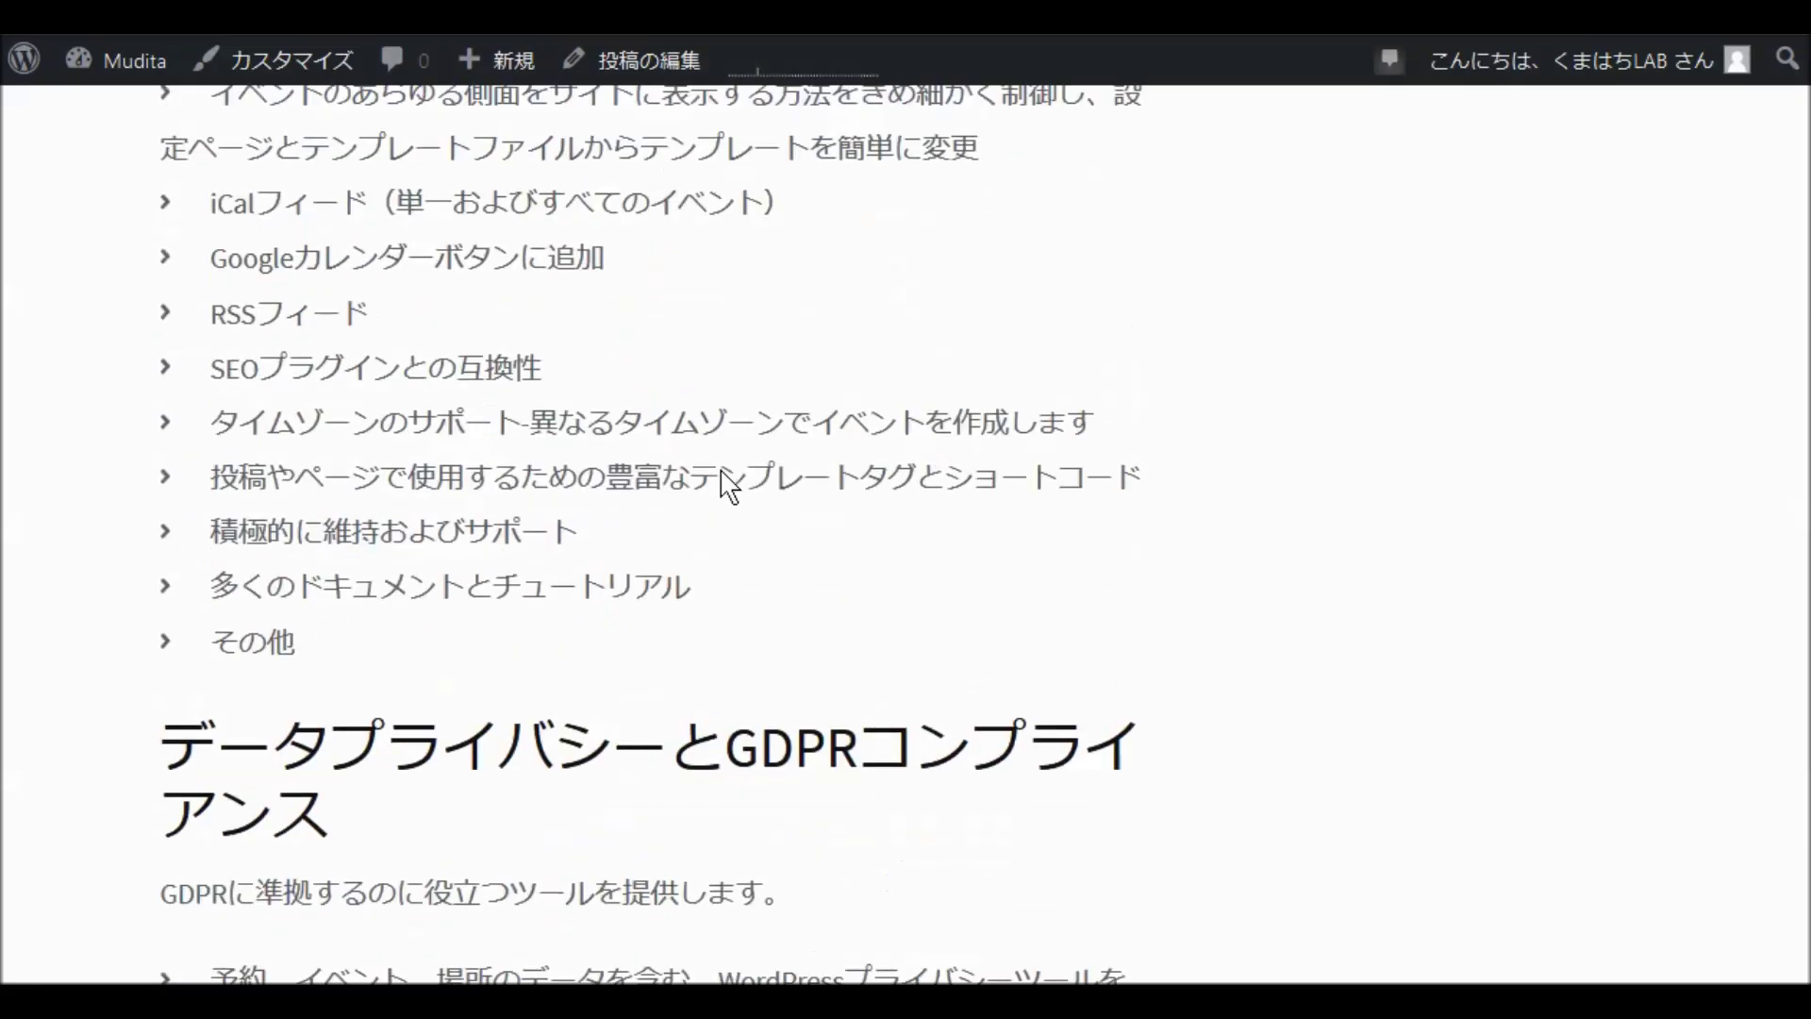
{"action": "scroll", "coordinate": [727, 487], "scroll_direction": "up", "scroll_amount": 10}
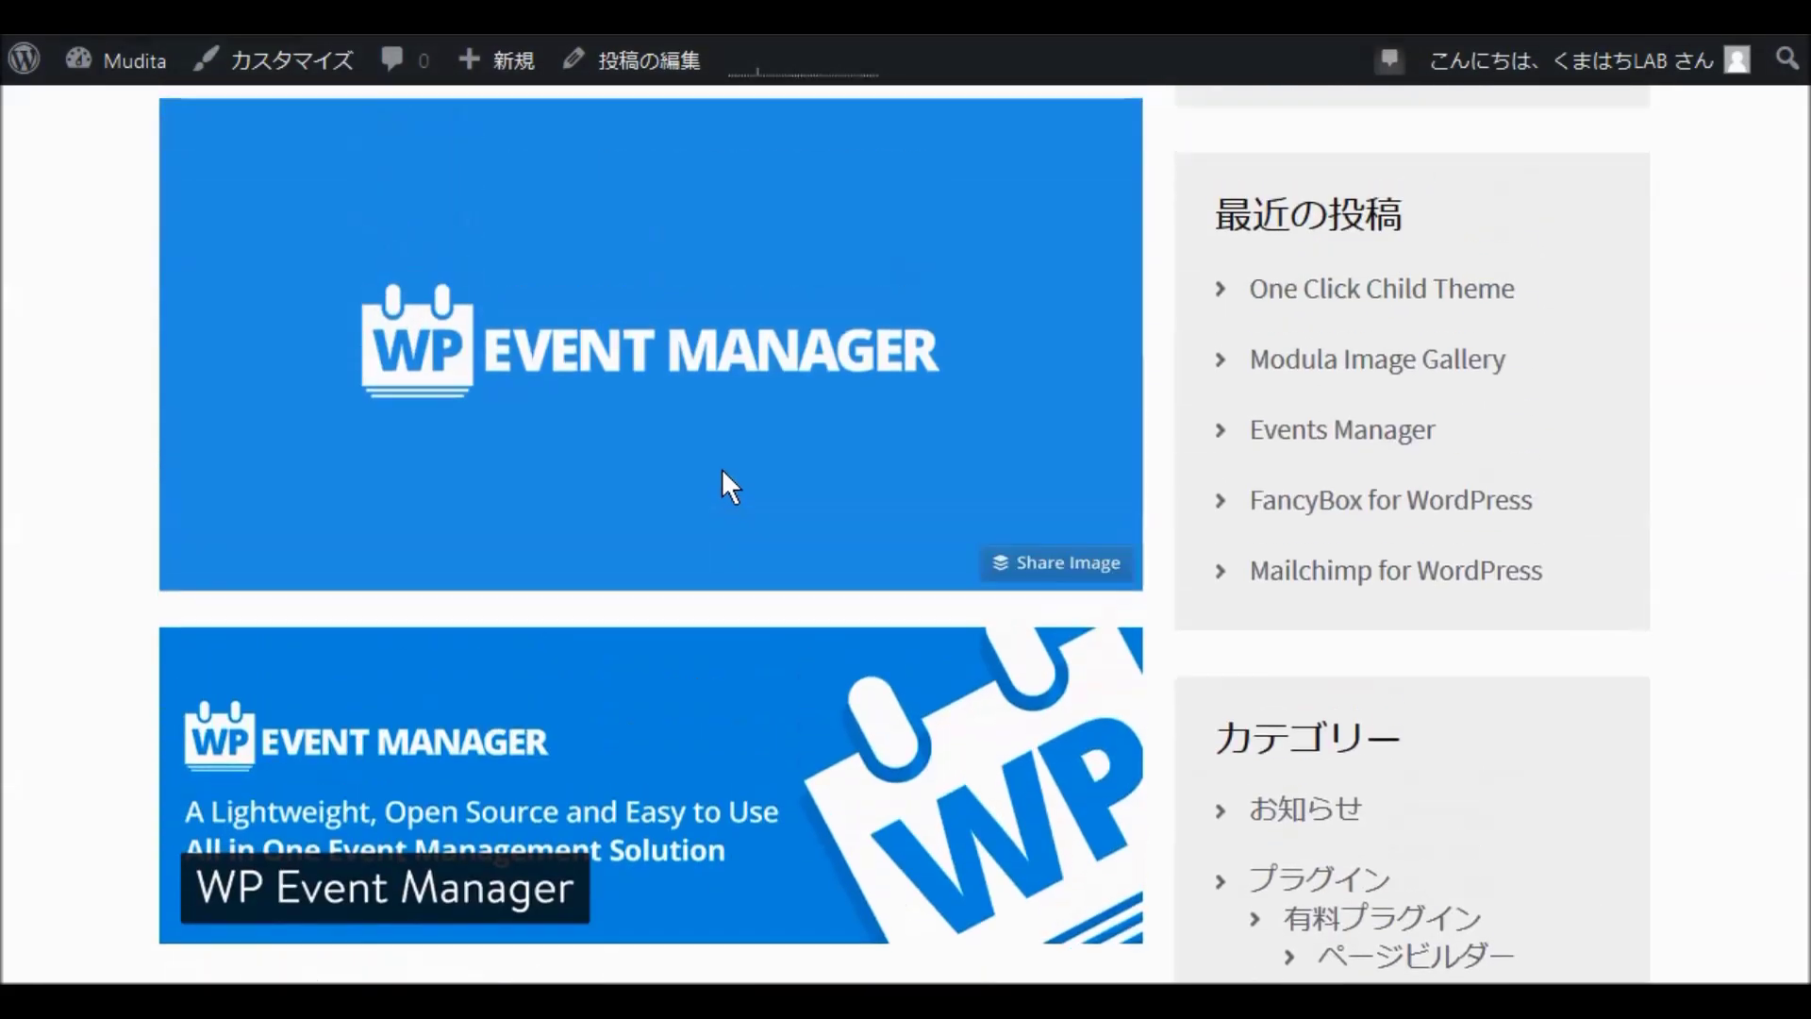
{"action": "scroll", "coordinate": [722, 468], "scroll_direction": "down", "scroll_amount": 2}
{"action": "scroll", "coordinate": [719, 467], "scroll_direction": "down", "scroll_amount": 6}
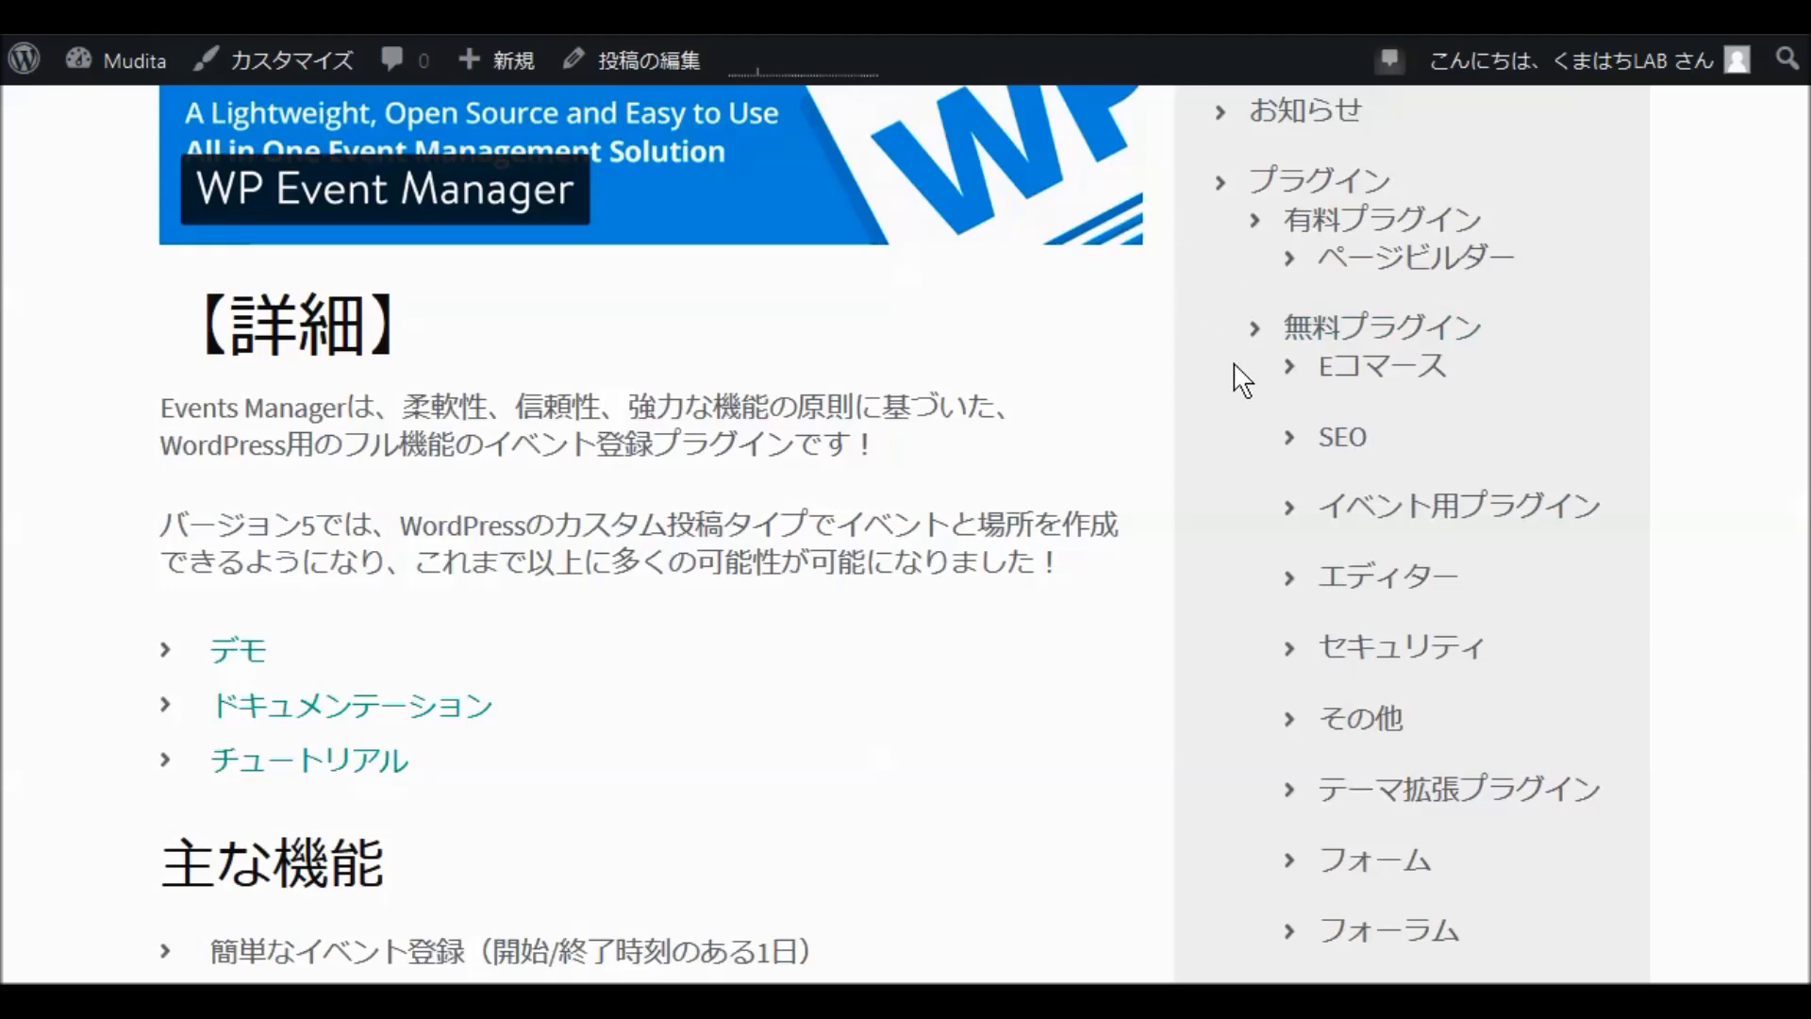
{"action": "scroll", "coordinate": [1188, 609], "scroll_direction": "down", "scroll_amount": 8}
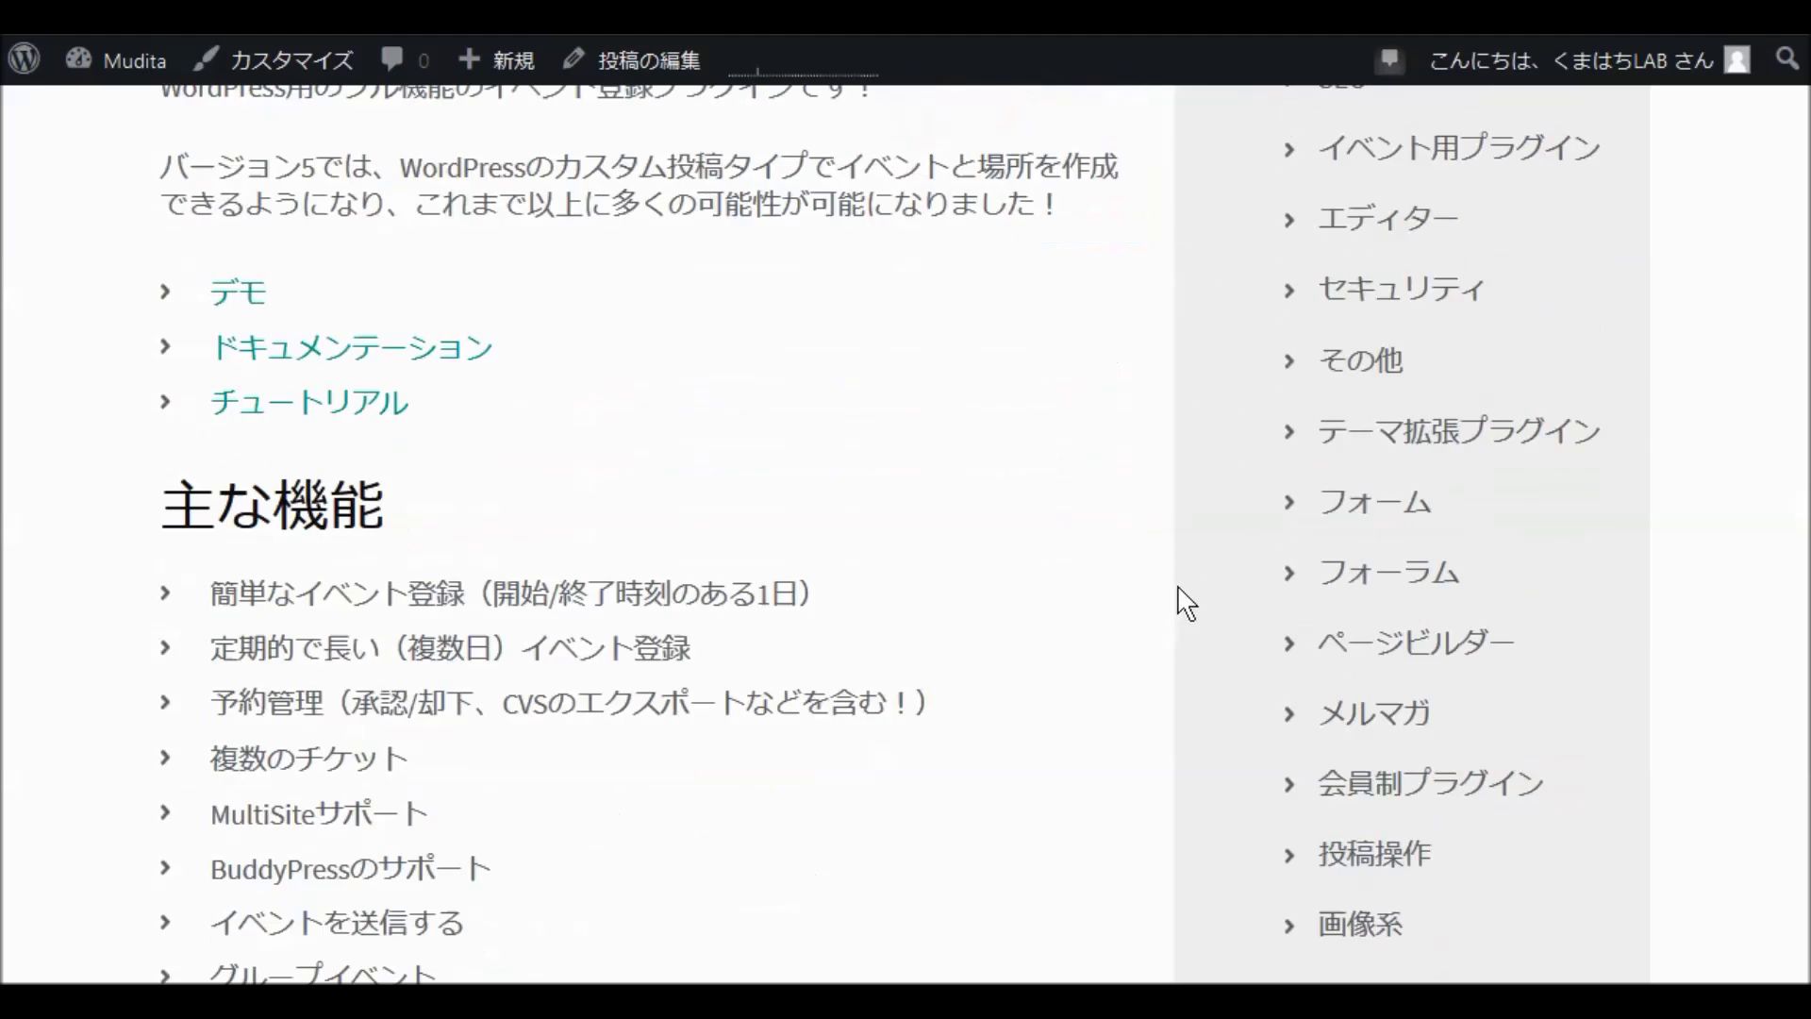
{"action": "scroll", "coordinate": [1191, 585], "scroll_direction": "down", "scroll_amount": 3}
{"action": "scroll", "coordinate": [1190, 578], "scroll_direction": "up", "scroll_amount": 9}
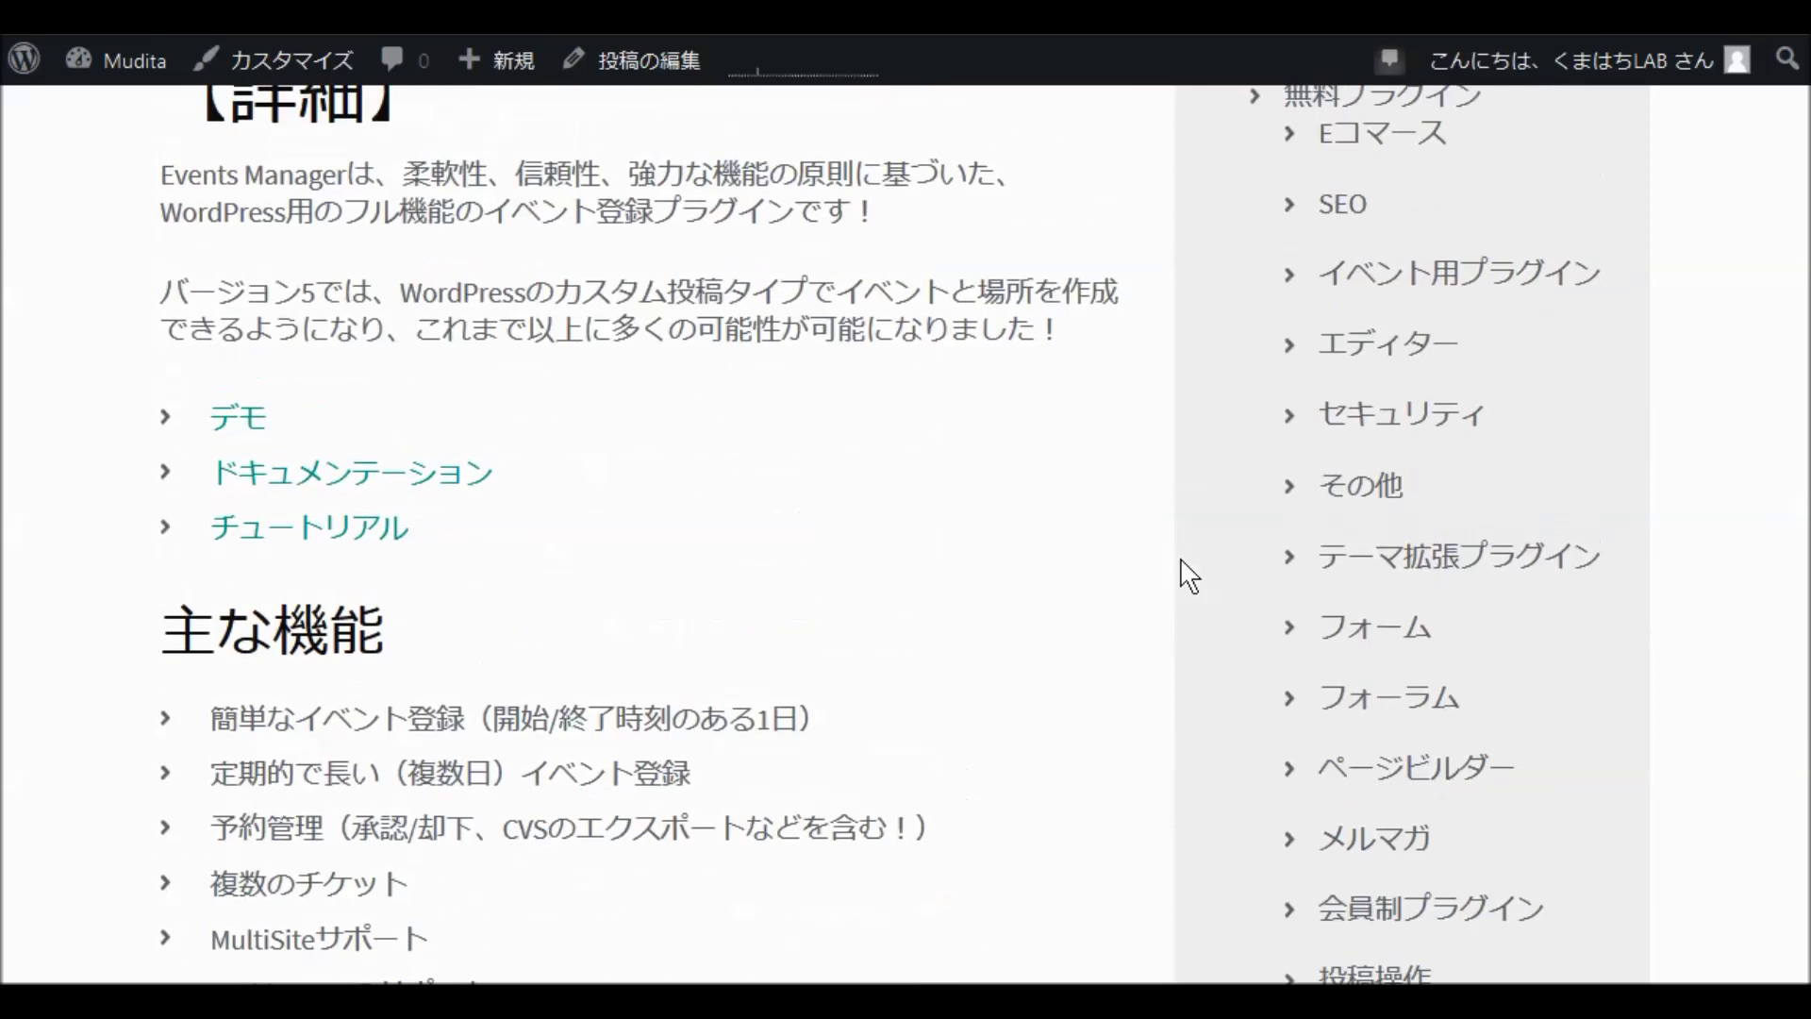
{"action": "scroll", "coordinate": [1189, 547], "scroll_direction": "up", "scroll_amount": 1}
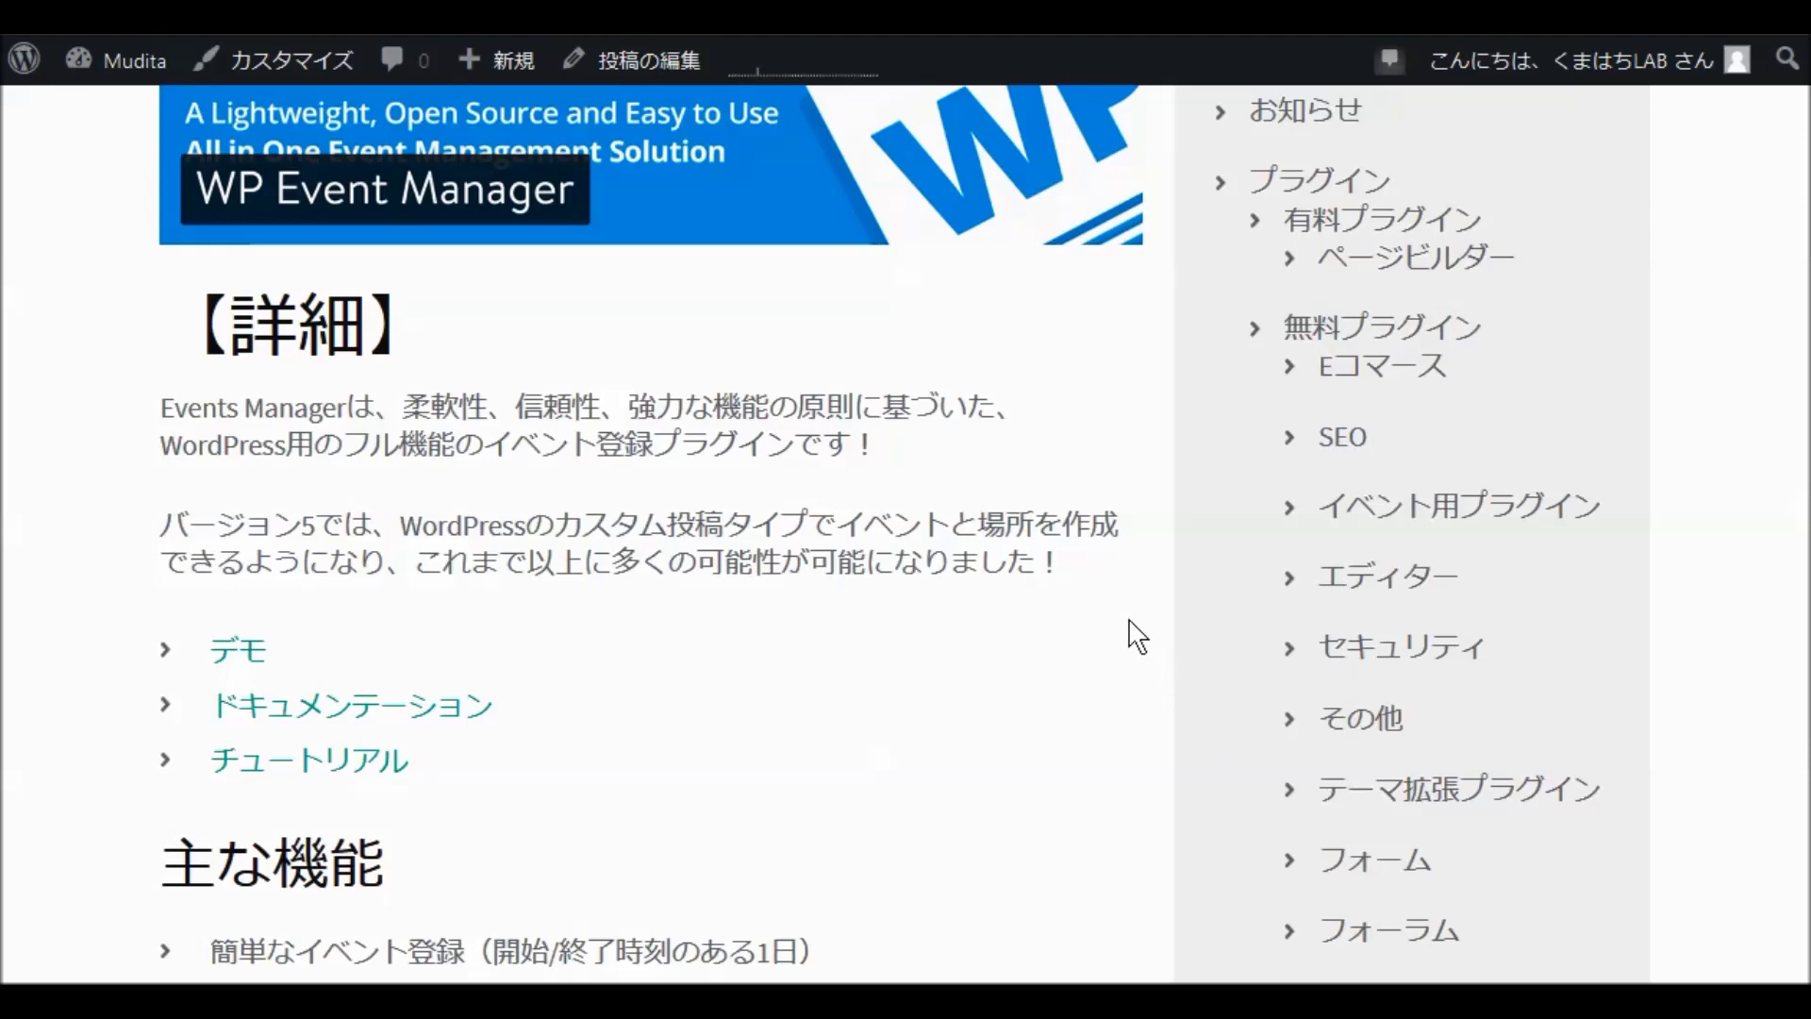
{"action": "scroll", "coordinate": [1131, 632], "scroll_direction": "up", "scroll_amount": 6}
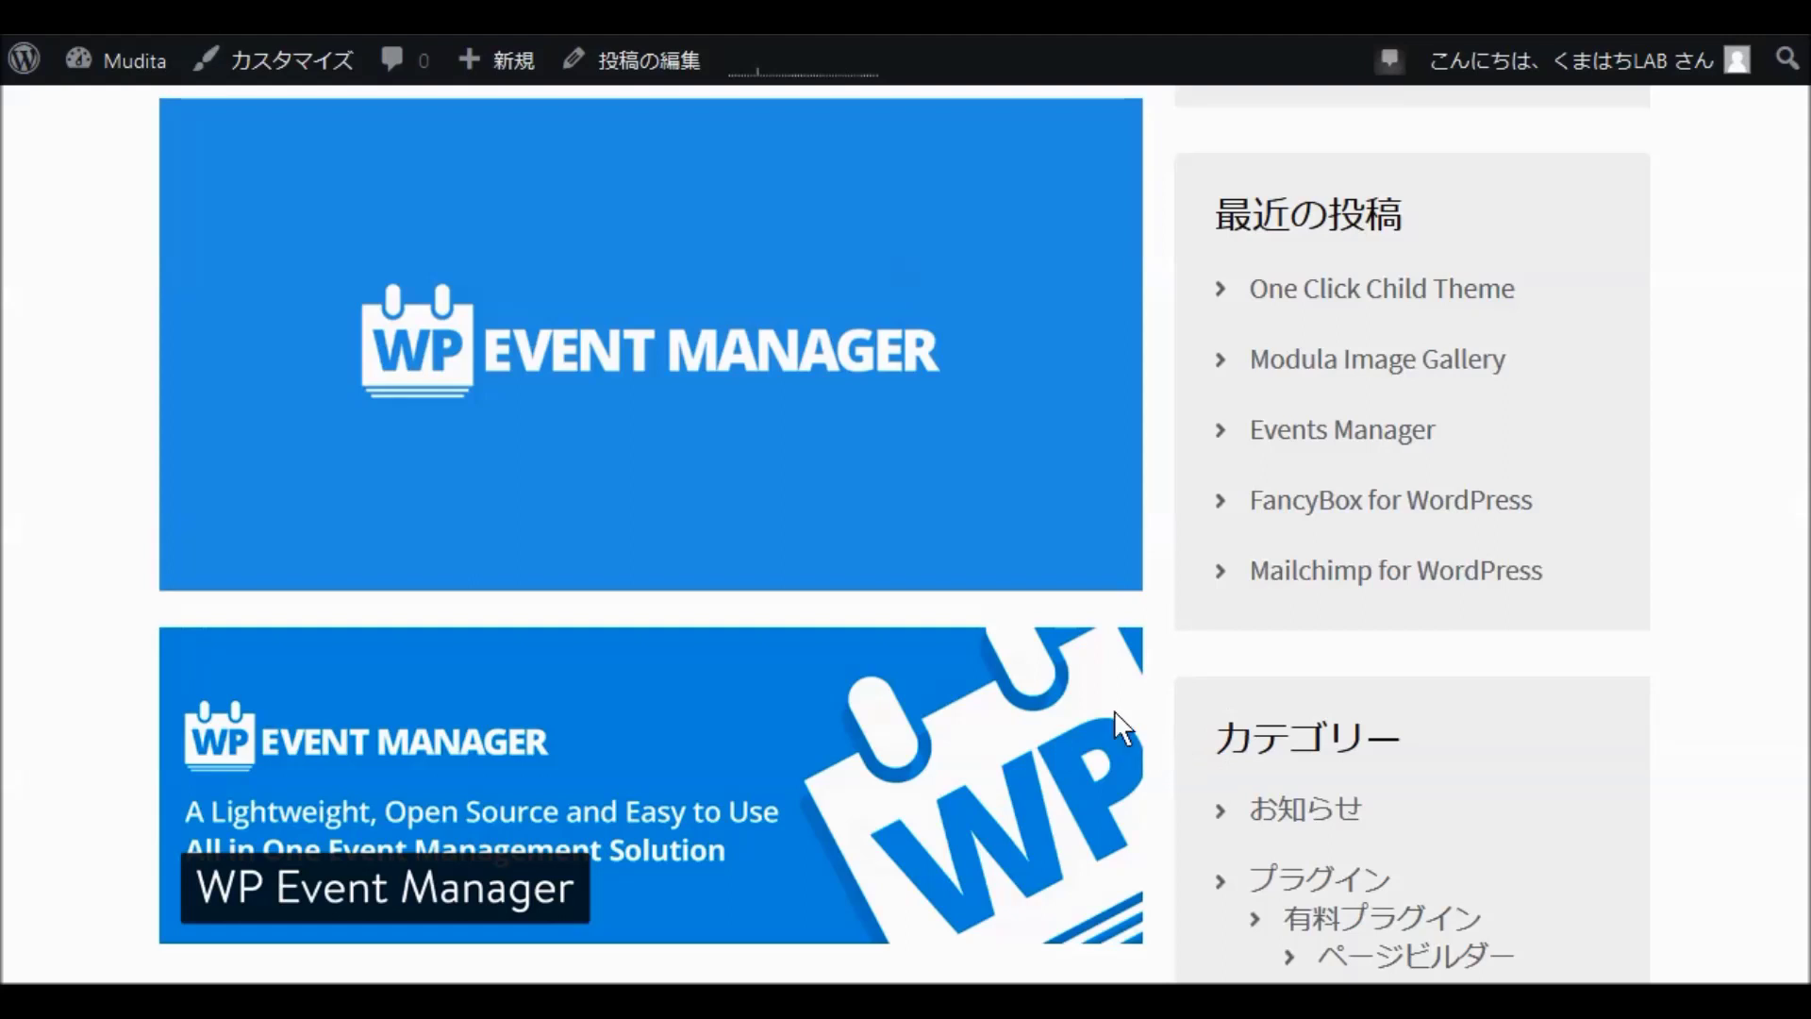
{"action": "scroll", "coordinate": [1075, 681], "scroll_direction": "up", "scroll_amount": 4}
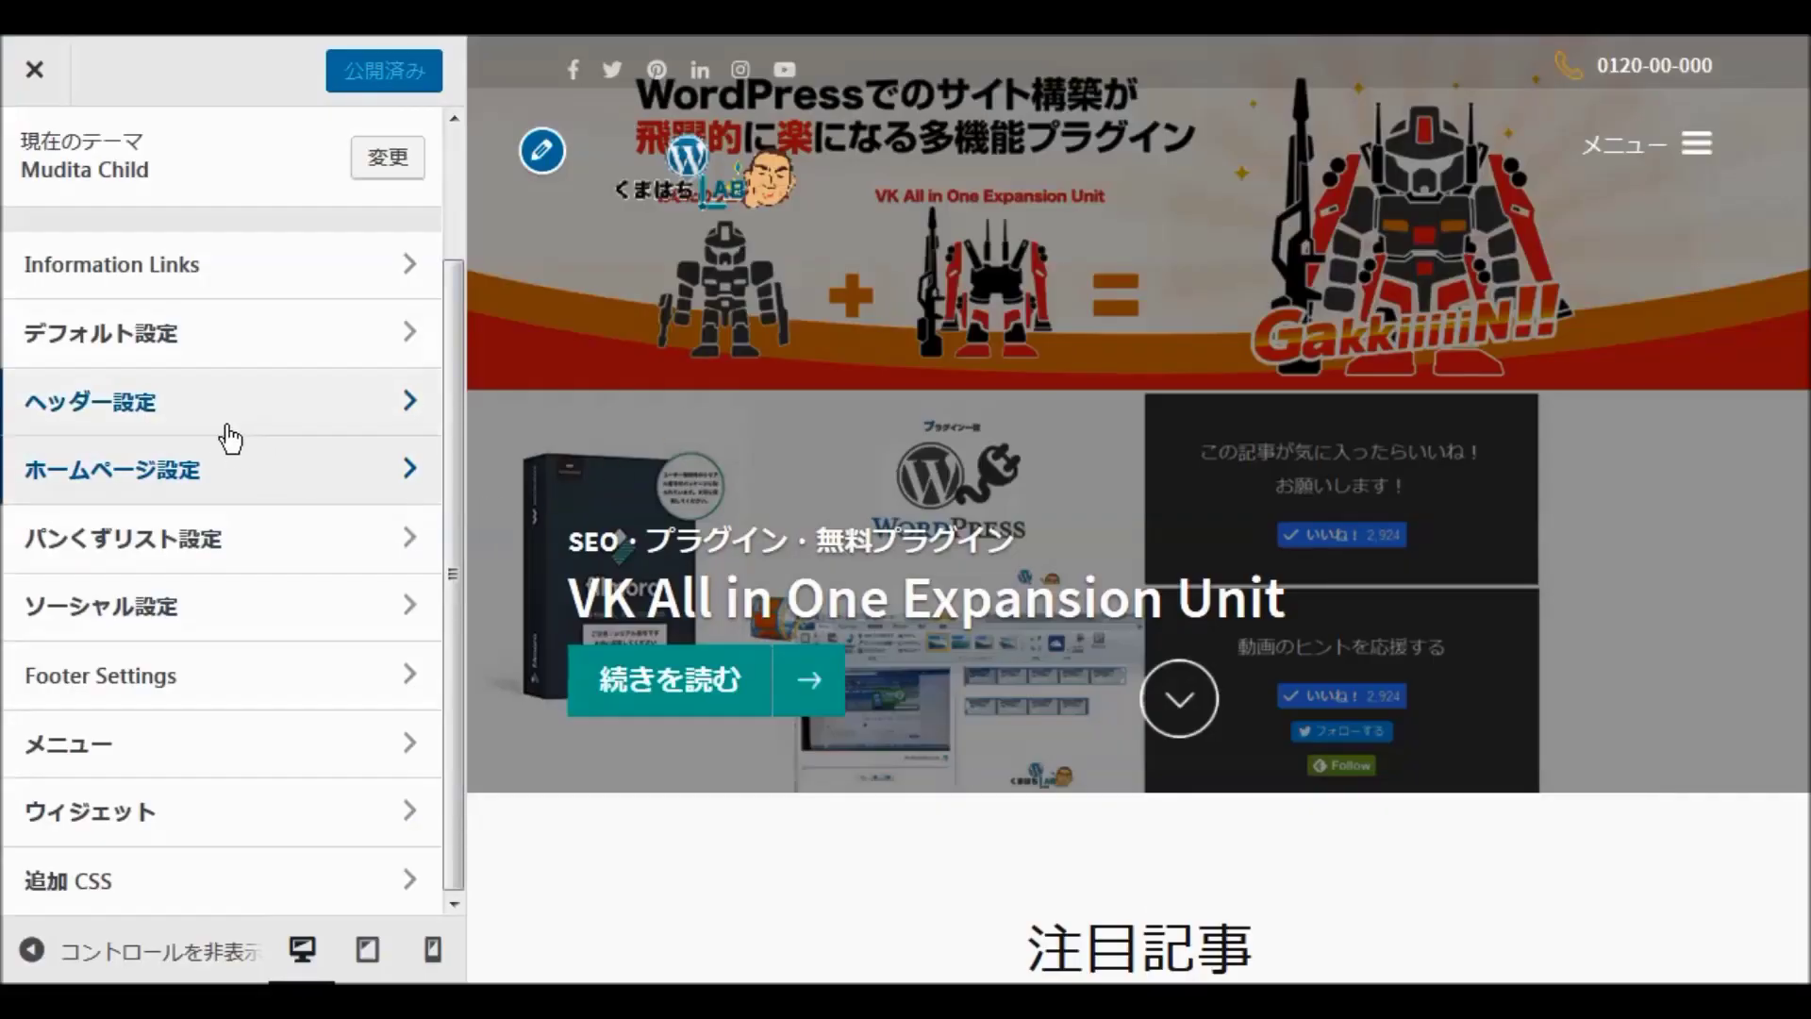
Step: Check the ヘッダー設定 options in the customizer and re-examine the live Events Manager post's header and sidebar
{"action": "left_click", "coordinate": [151, 406]}
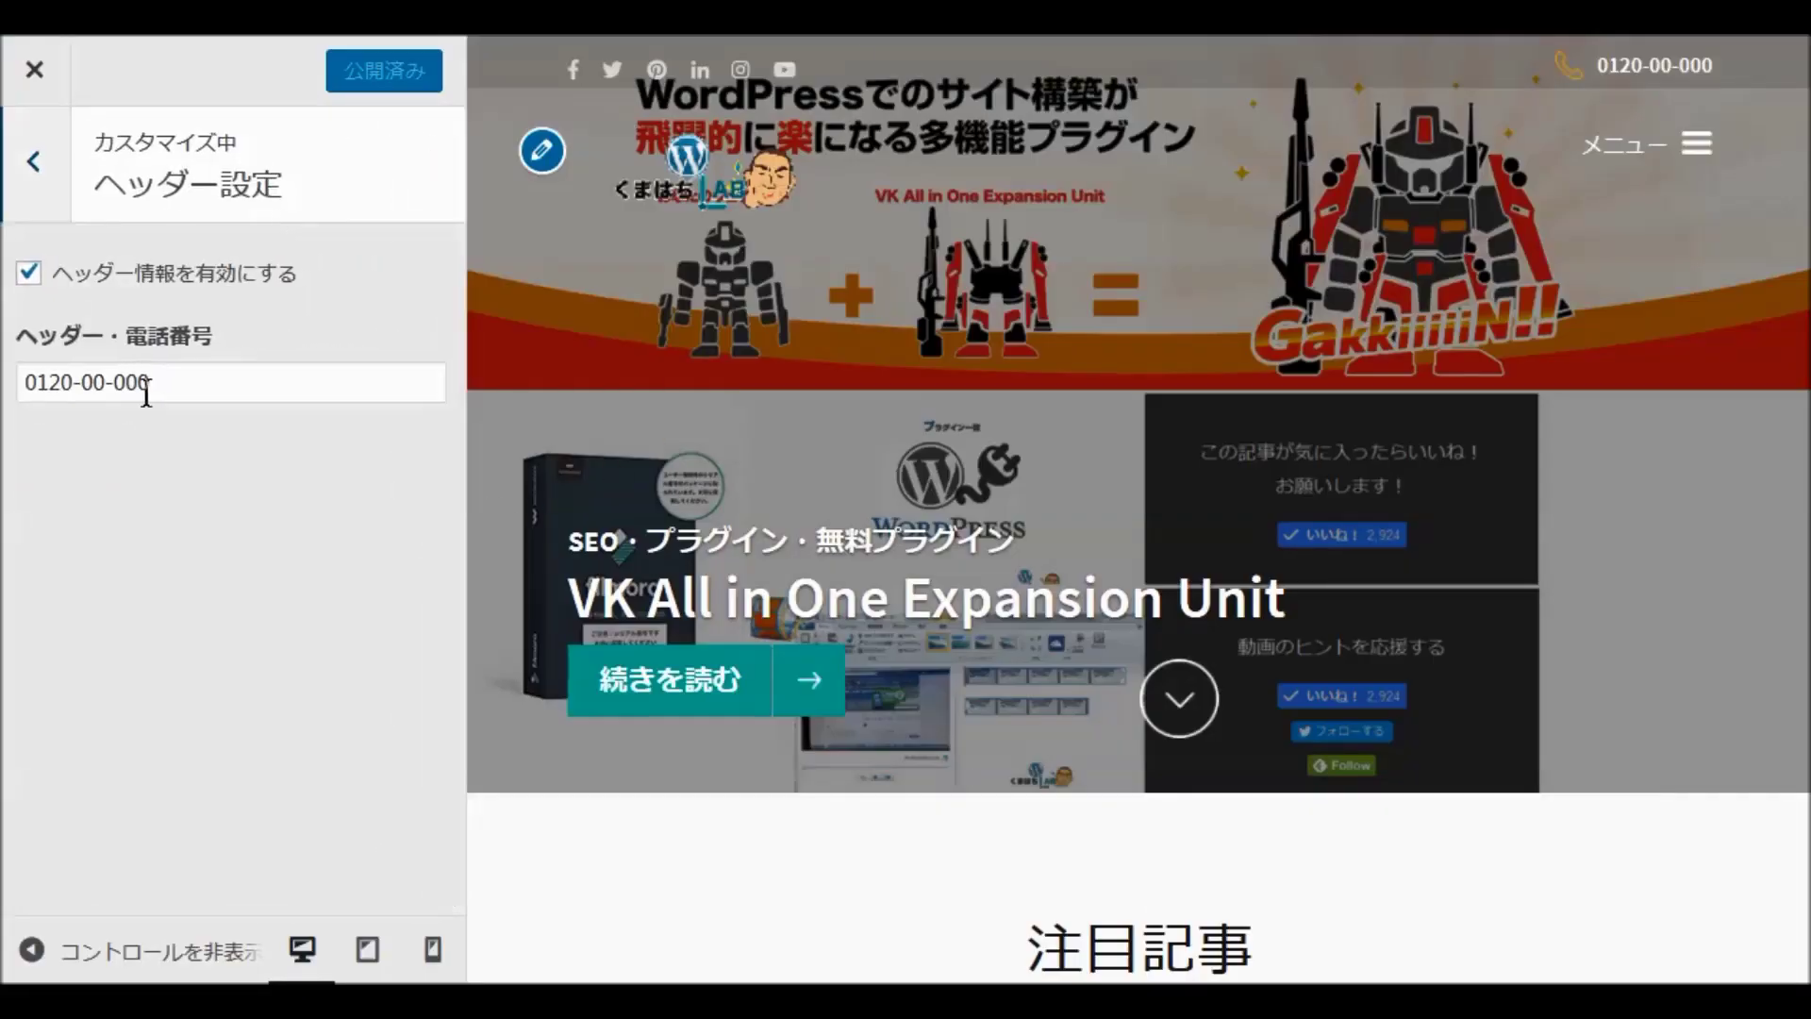
{"action": "left_click", "coordinate": [33, 162]}
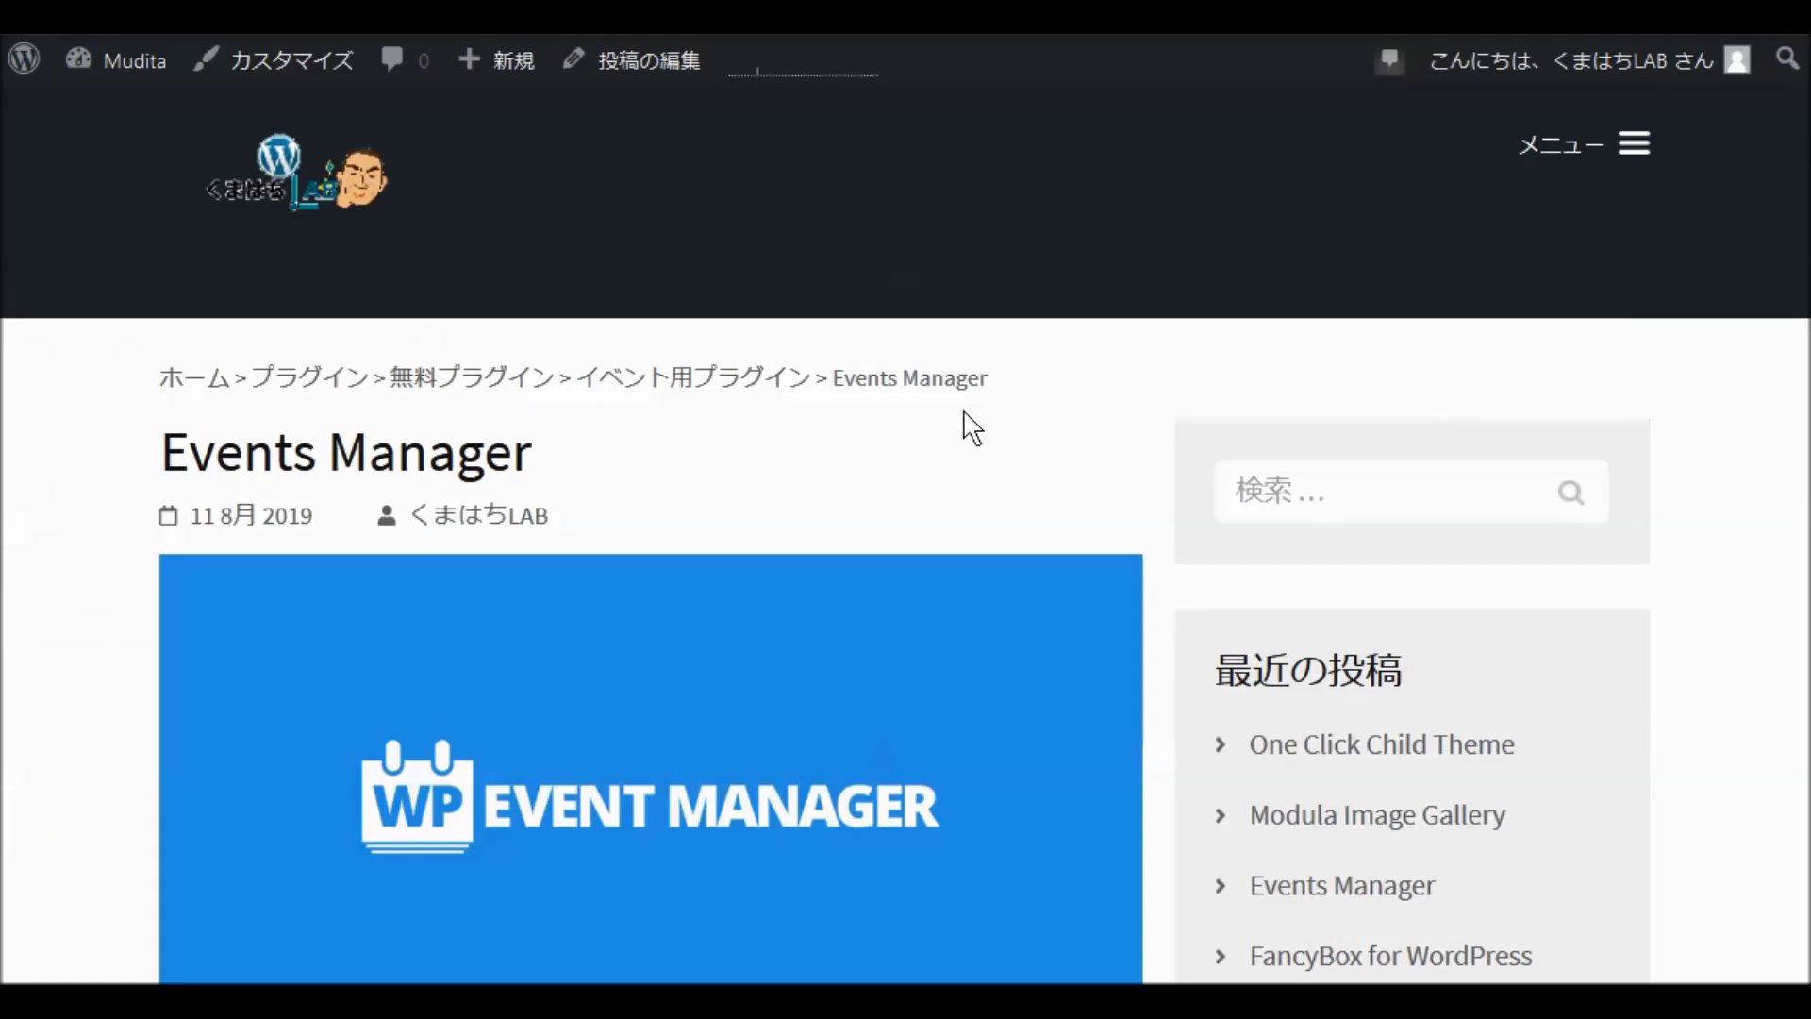
{"action": "scroll", "coordinate": [976, 410], "scroll_direction": "down", "scroll_amount": 1}
{"action": "scroll", "coordinate": [981, 413], "scroll_direction": "down", "scroll_amount": 10}
{"action": "scroll", "coordinate": [981, 384], "scroll_direction": "up", "scroll_amount": 15}
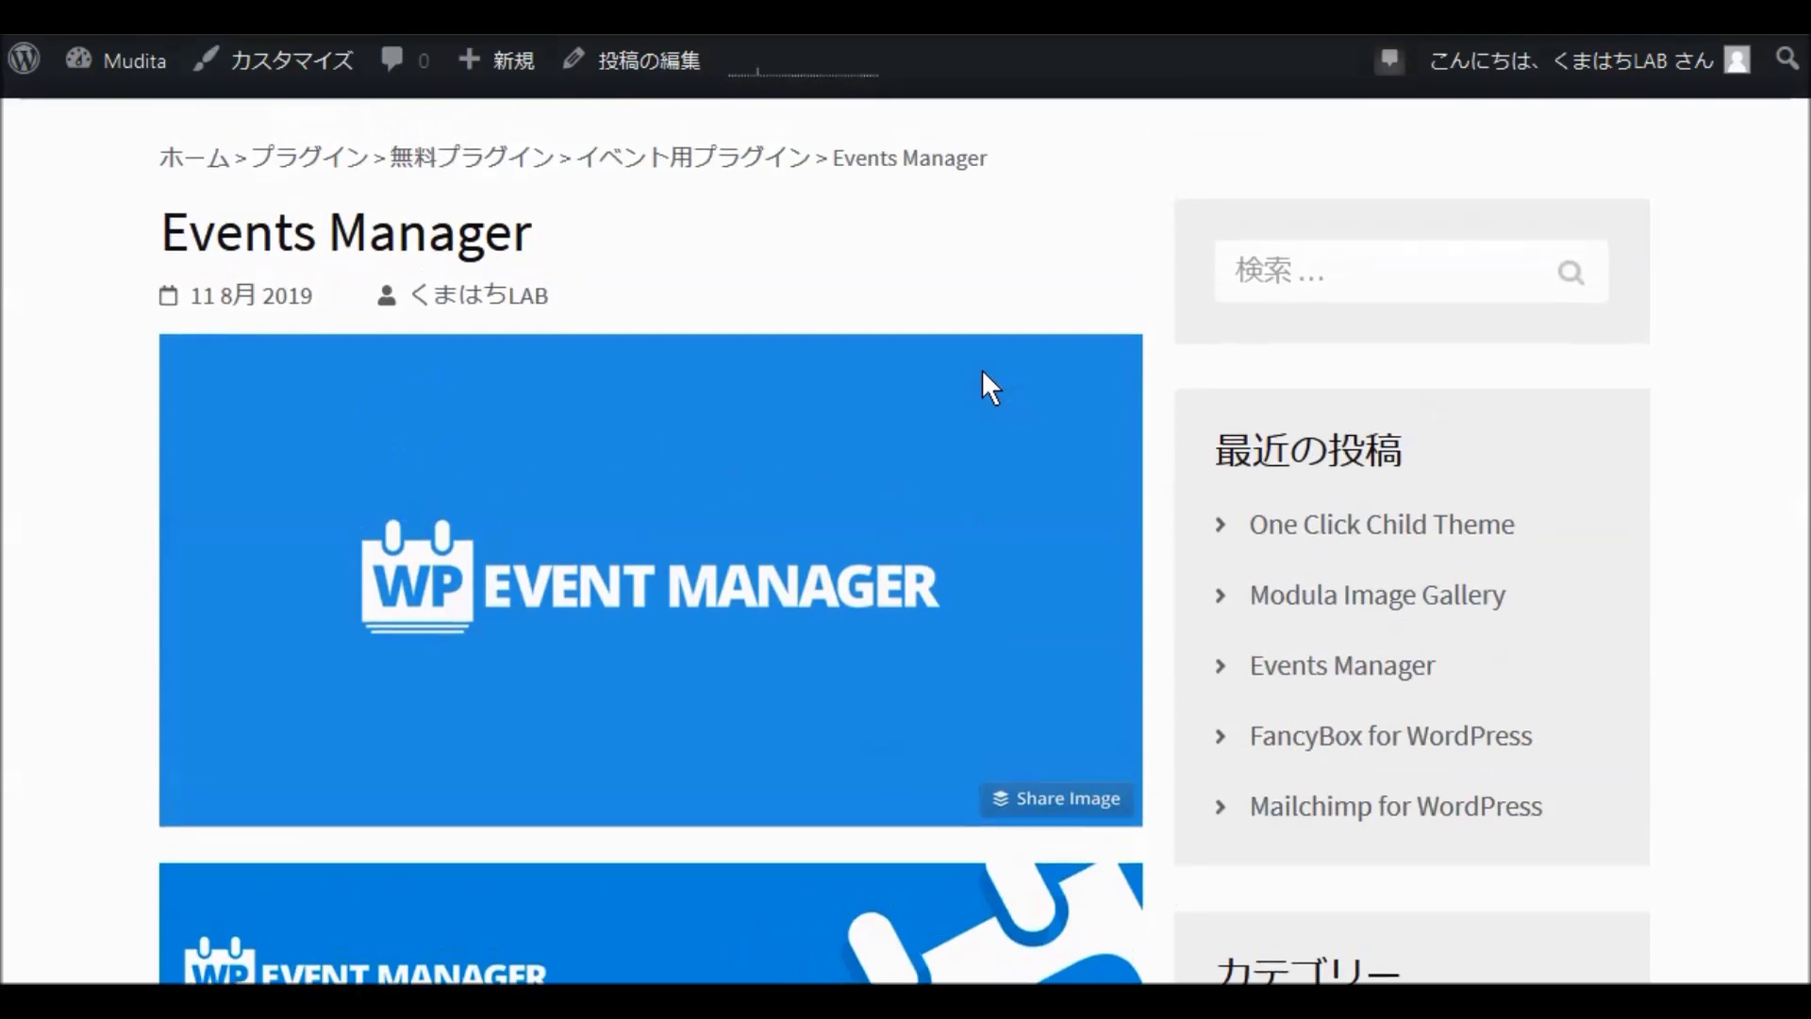
{"action": "scroll", "coordinate": [981, 373], "scroll_direction": "down", "scroll_amount": 10}
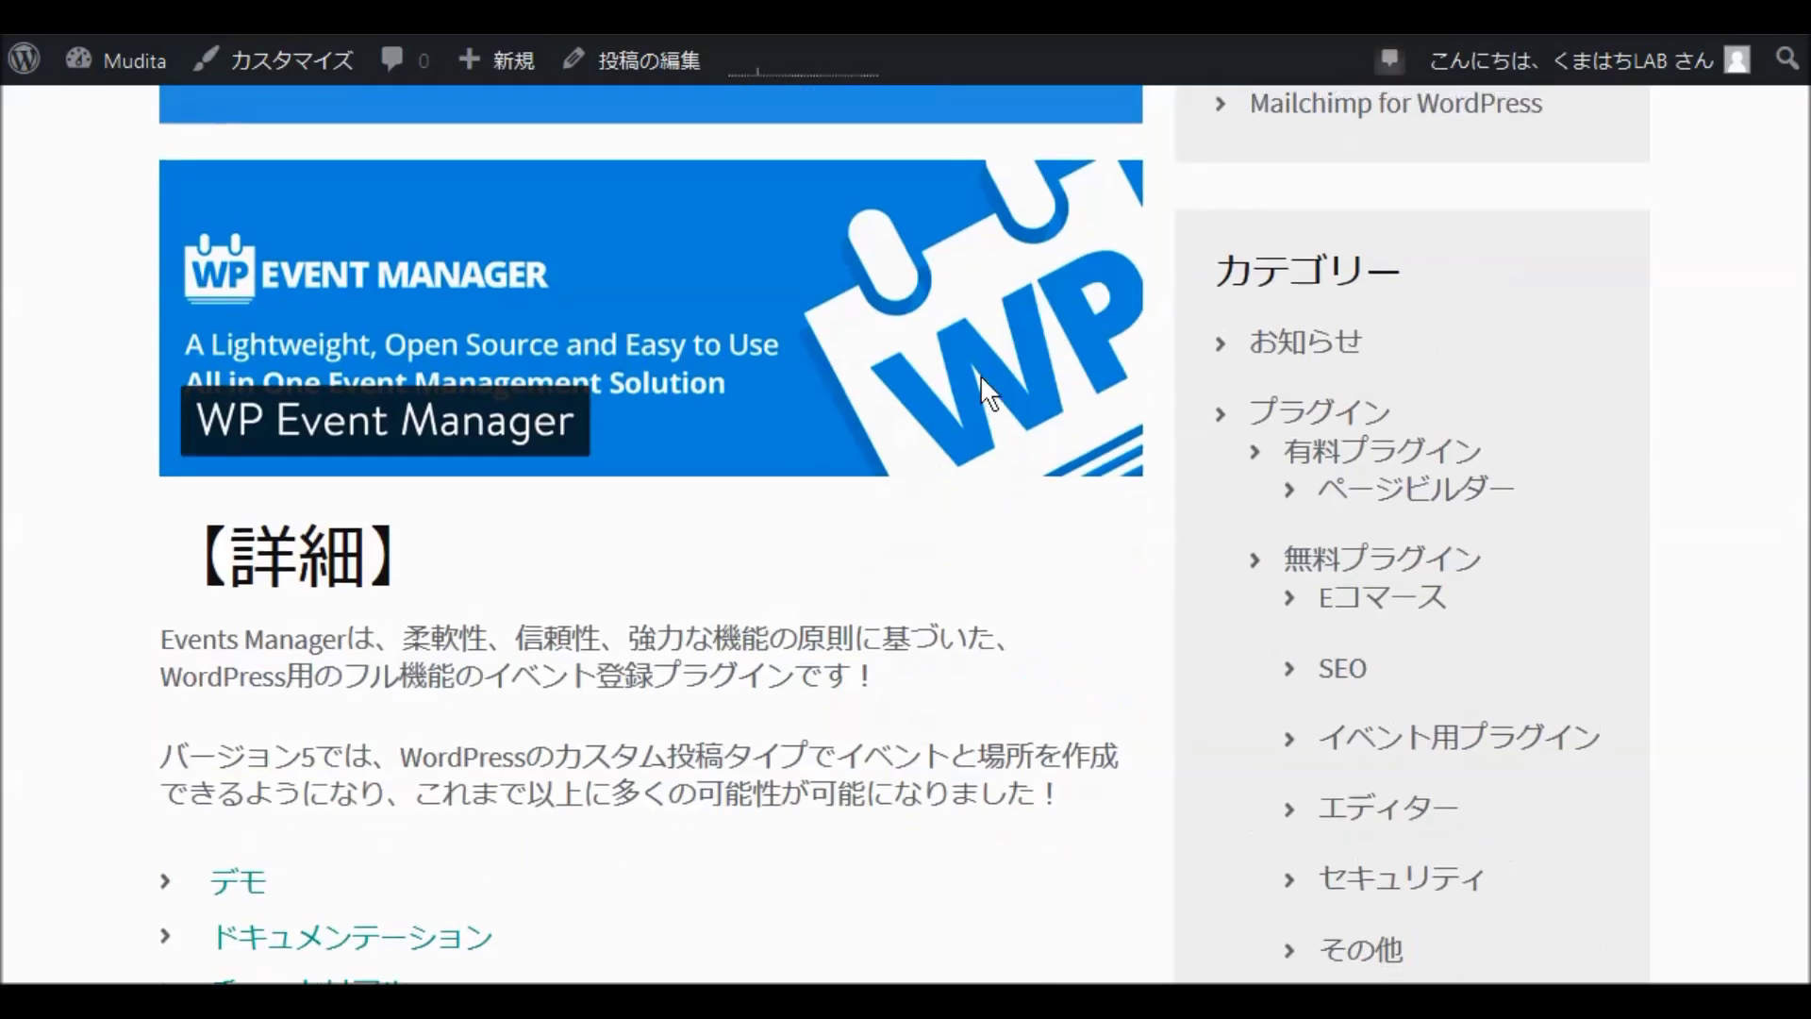
{"action": "scroll", "coordinate": [981, 376], "scroll_direction": "up", "scroll_amount": 10}
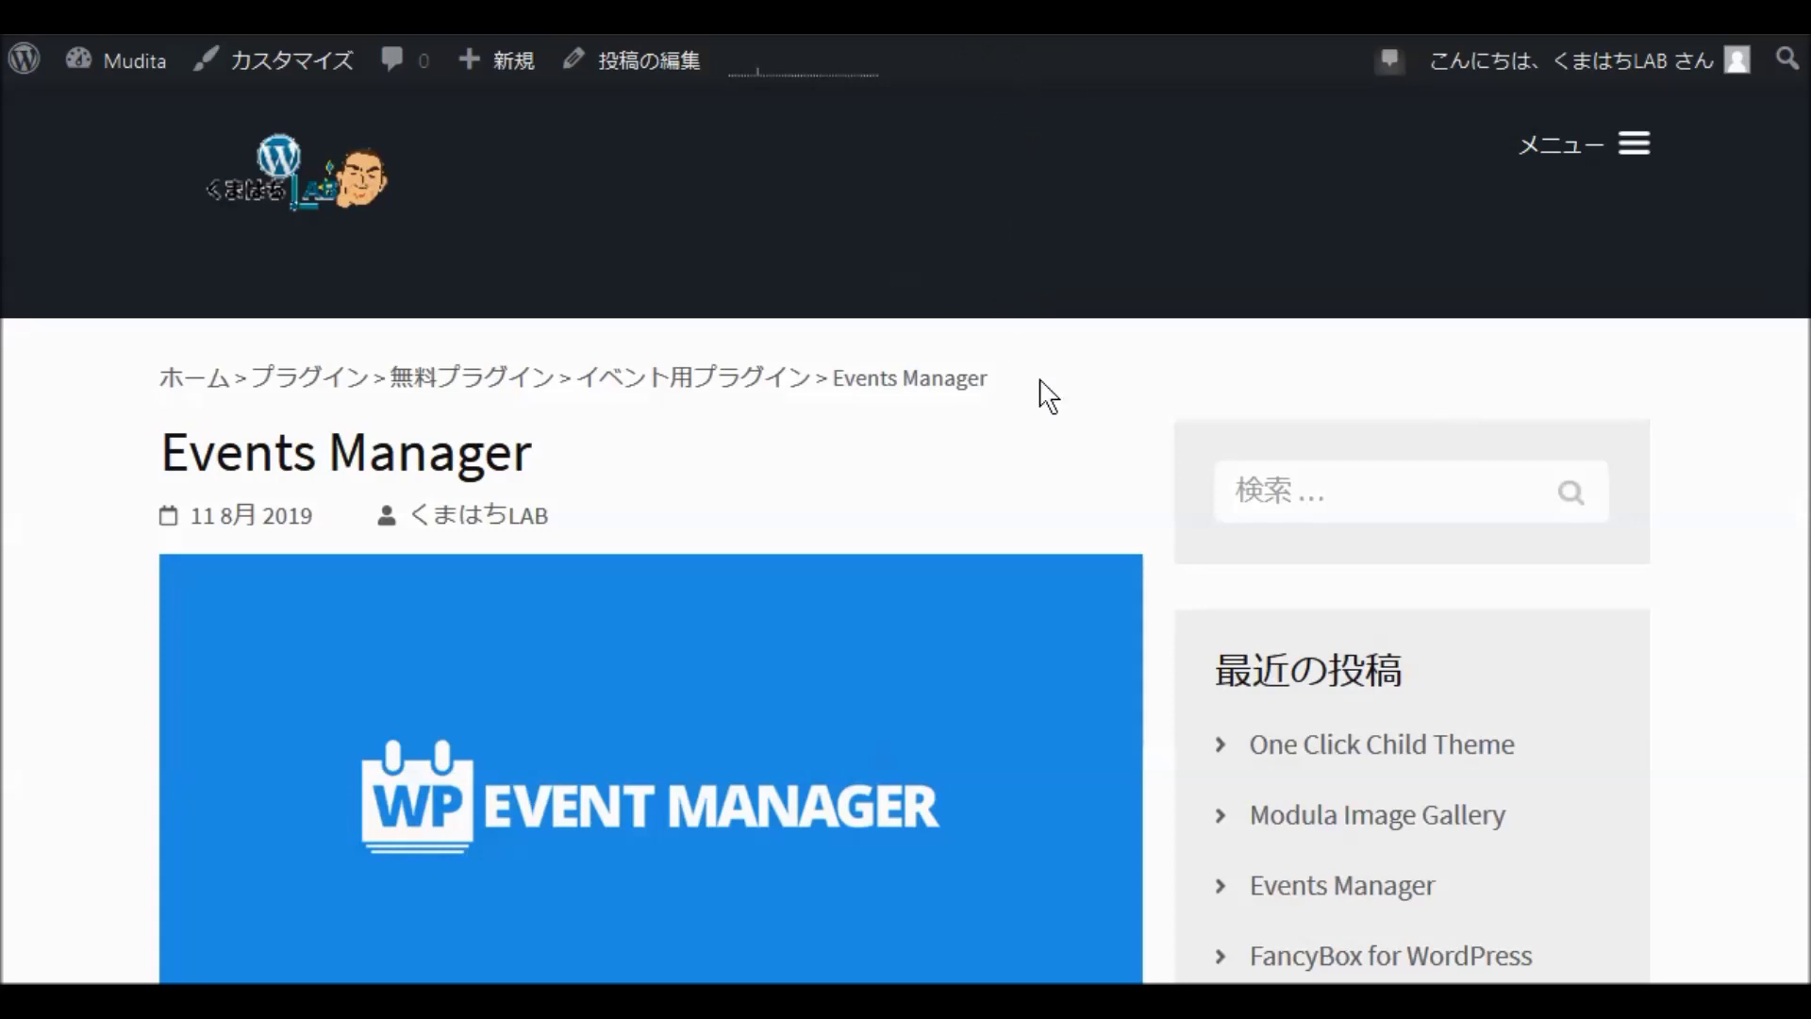
Step: Go to the live homepage from the post via the site logo and review it down to the footer
{"action": "left_click", "coordinate": [353, 215]}
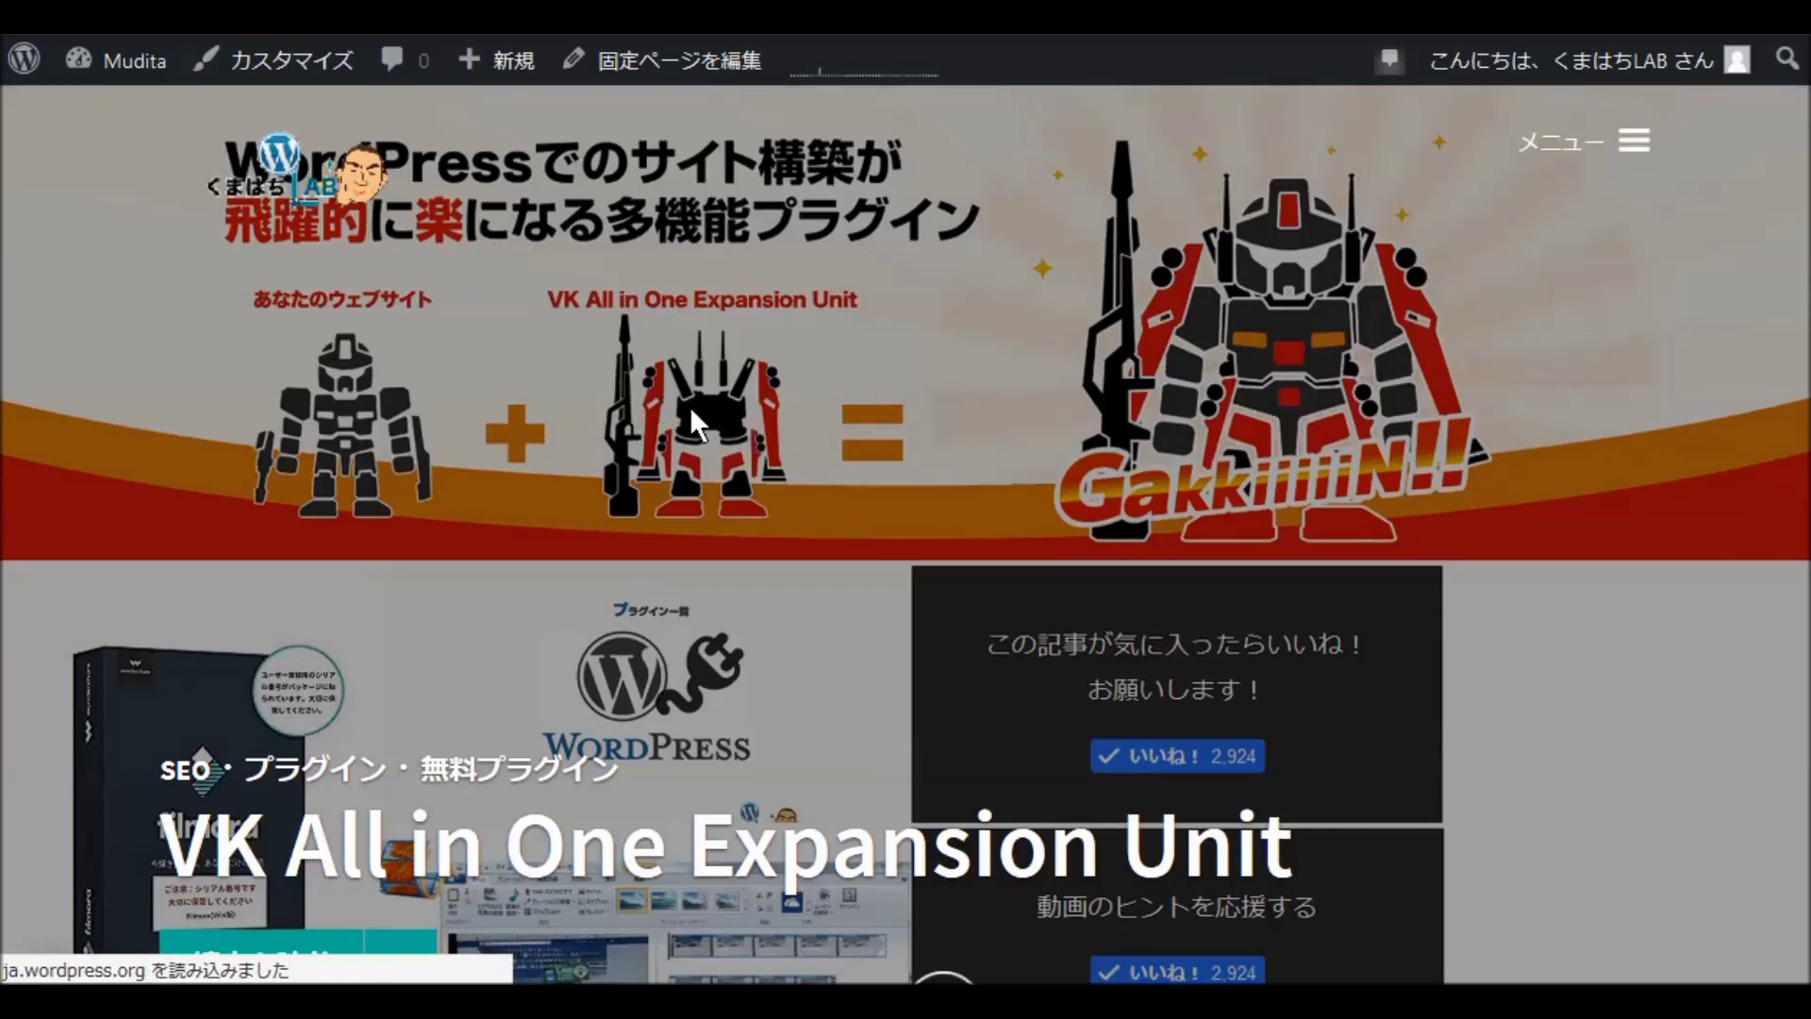
{"action": "scroll", "coordinate": [726, 415], "scroll_direction": "down", "scroll_amount": 7}
{"action": "scroll", "coordinate": [707, 424], "scroll_direction": "down", "scroll_amount": 10}
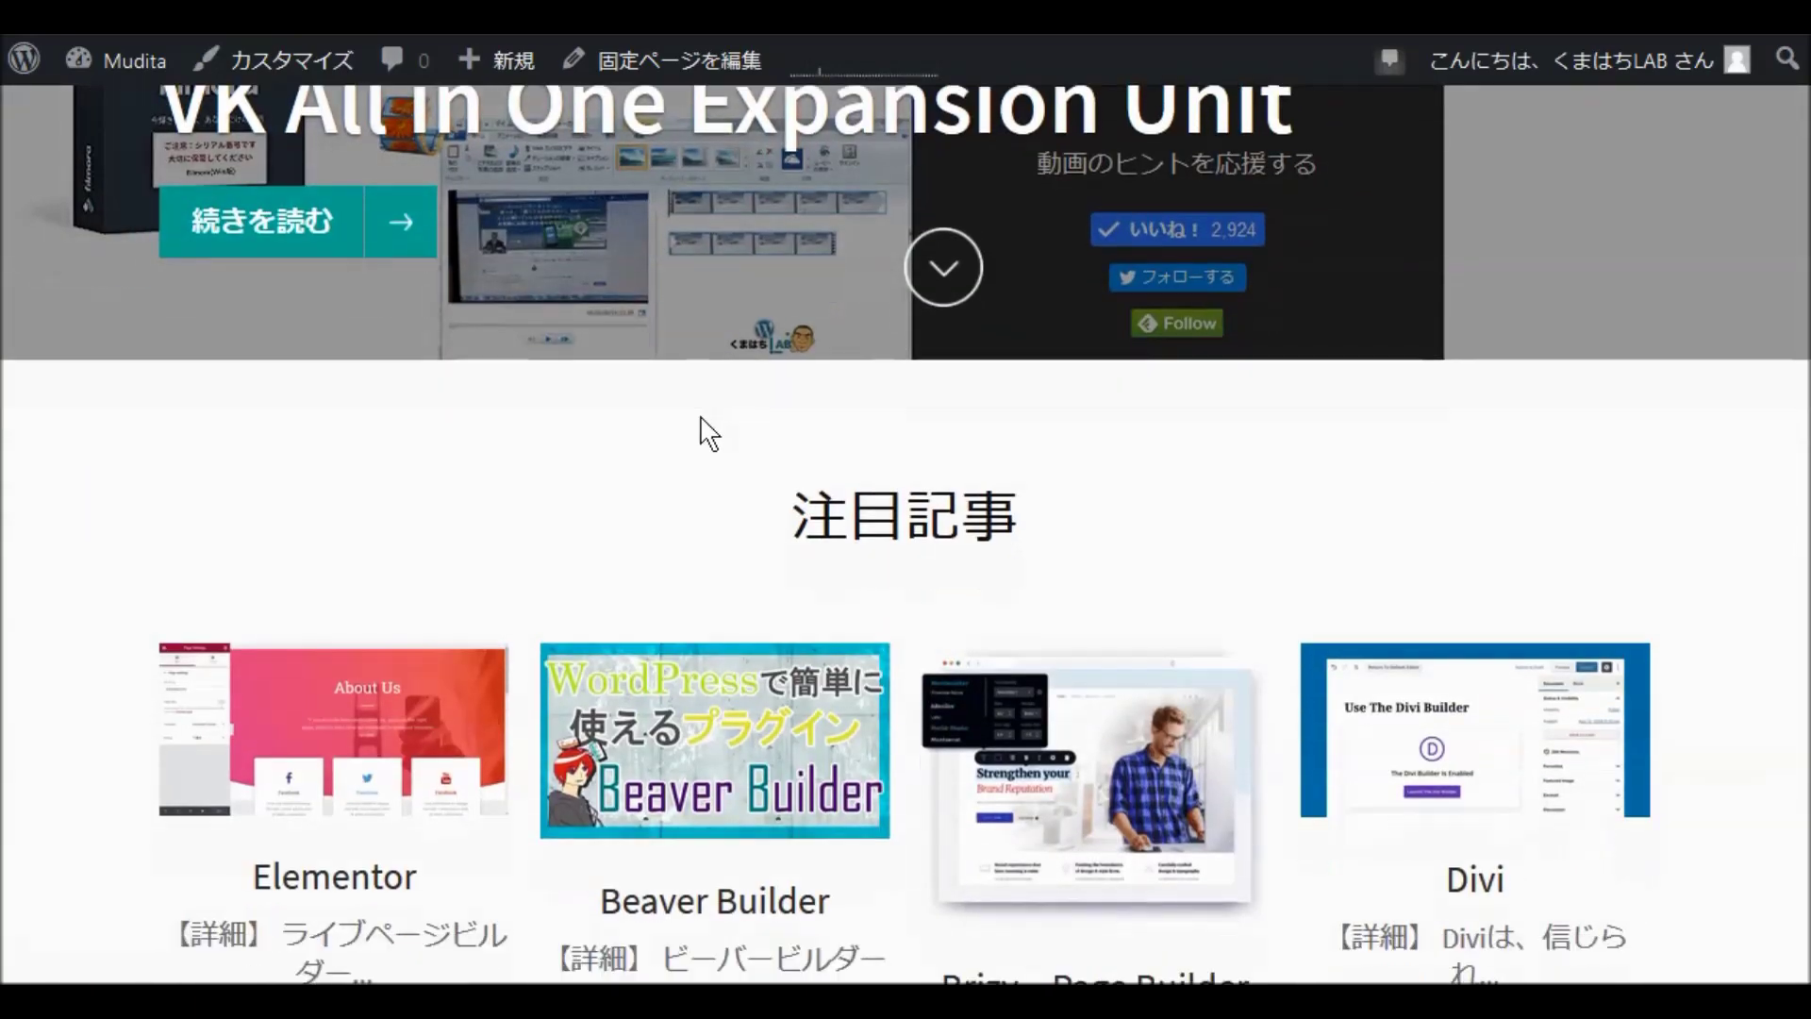
{"action": "scroll", "coordinate": [671, 414], "scroll_direction": "down", "scroll_amount": 15}
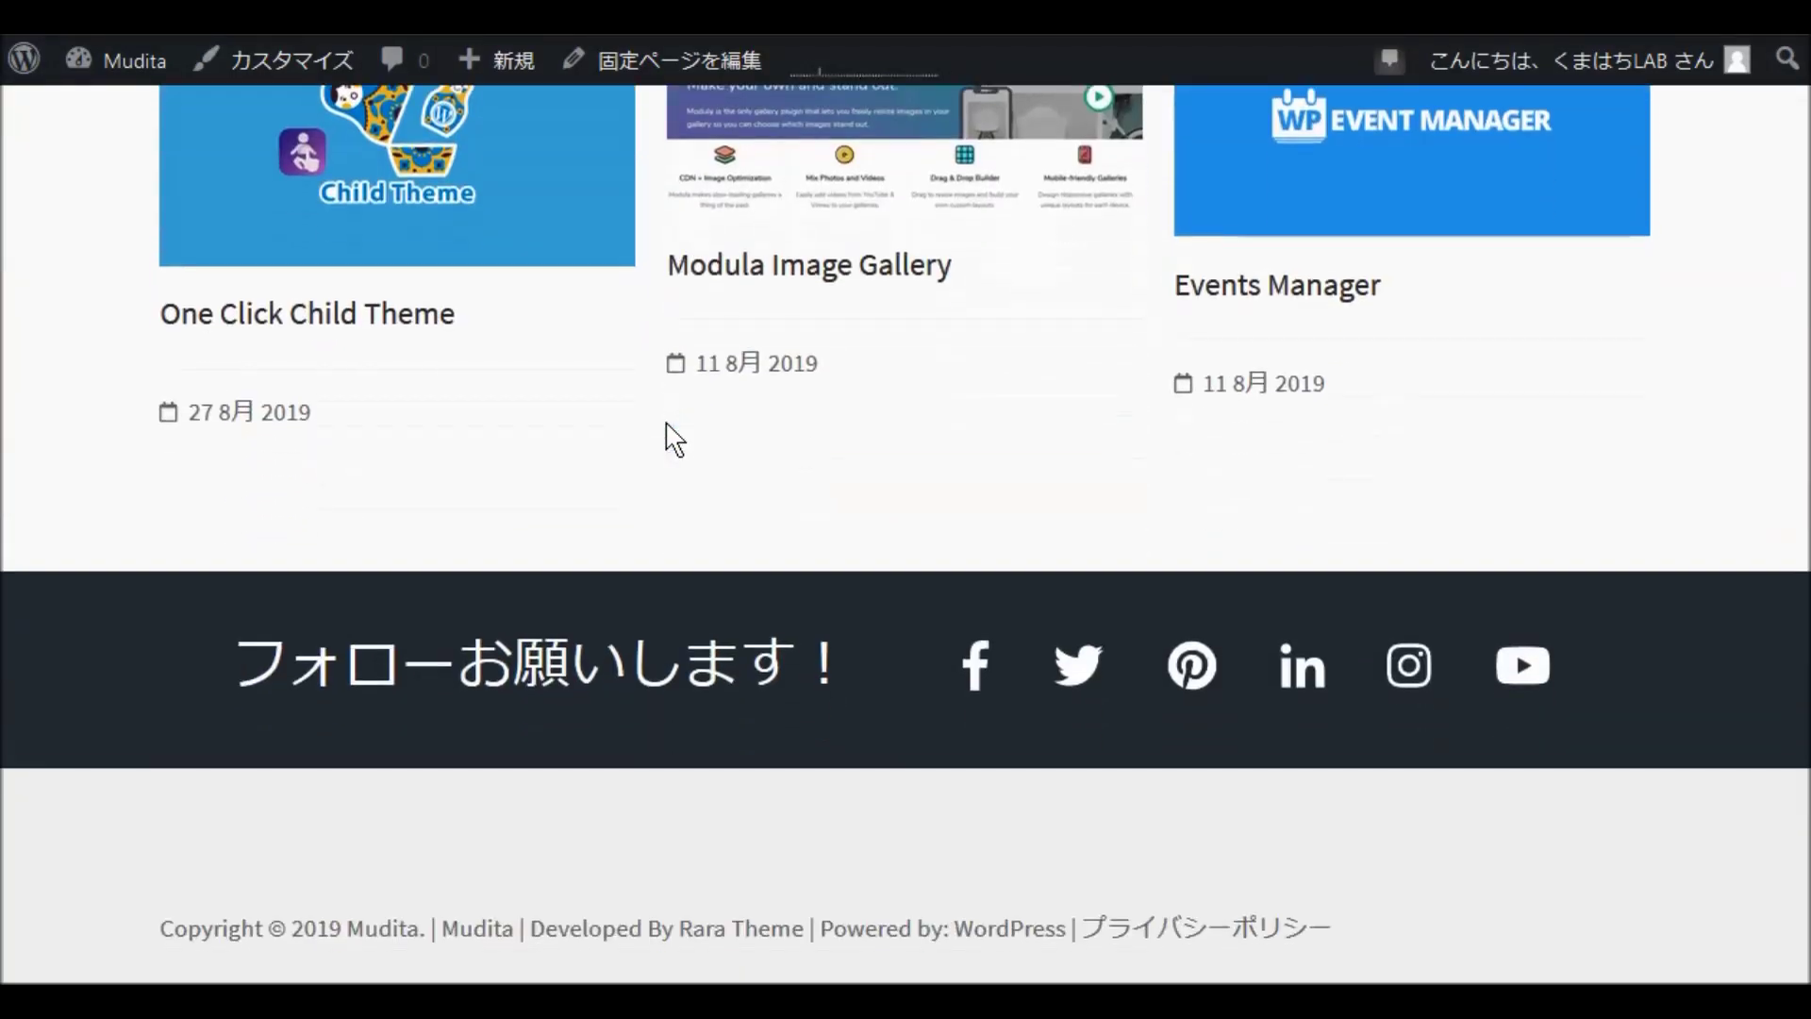
{"action": "scroll", "coordinate": [670, 437], "scroll_direction": "up", "scroll_amount": 15}
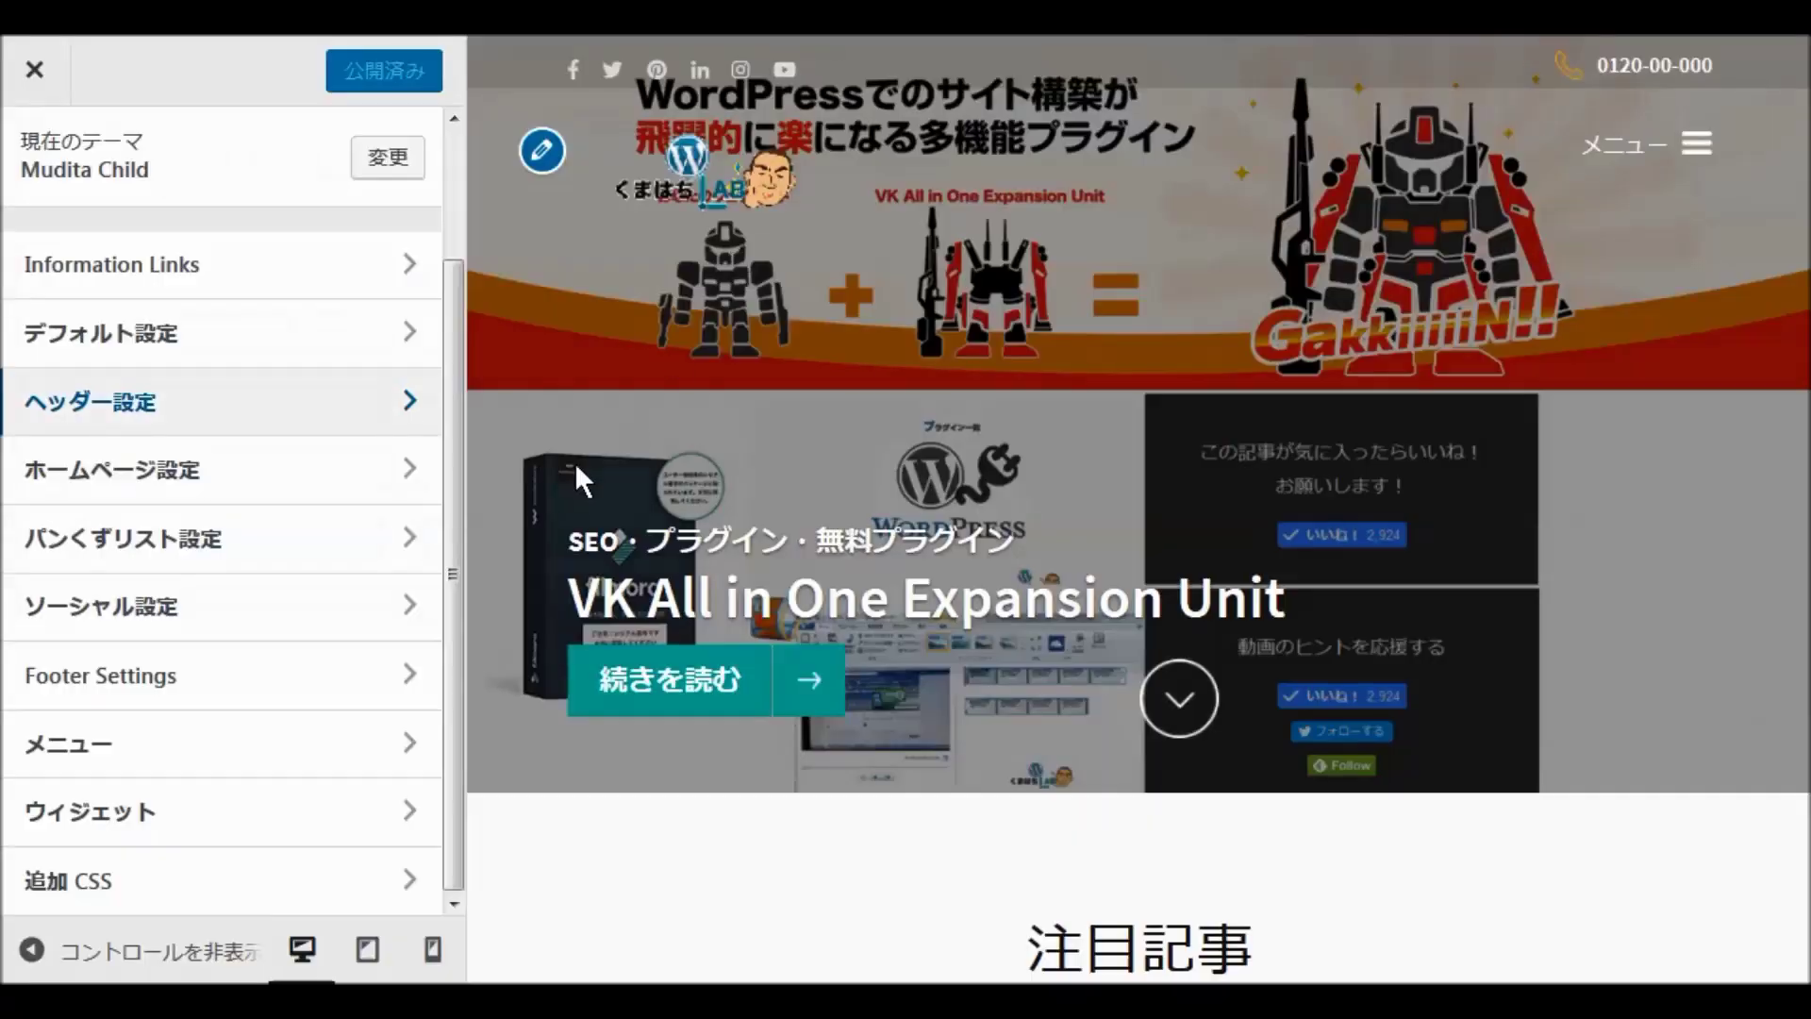
Step: View the customizer's ウィジェット areas and the 右サイドバー widgets, and return to the main customizer list
{"action": "left_click", "coordinate": [189, 817]}
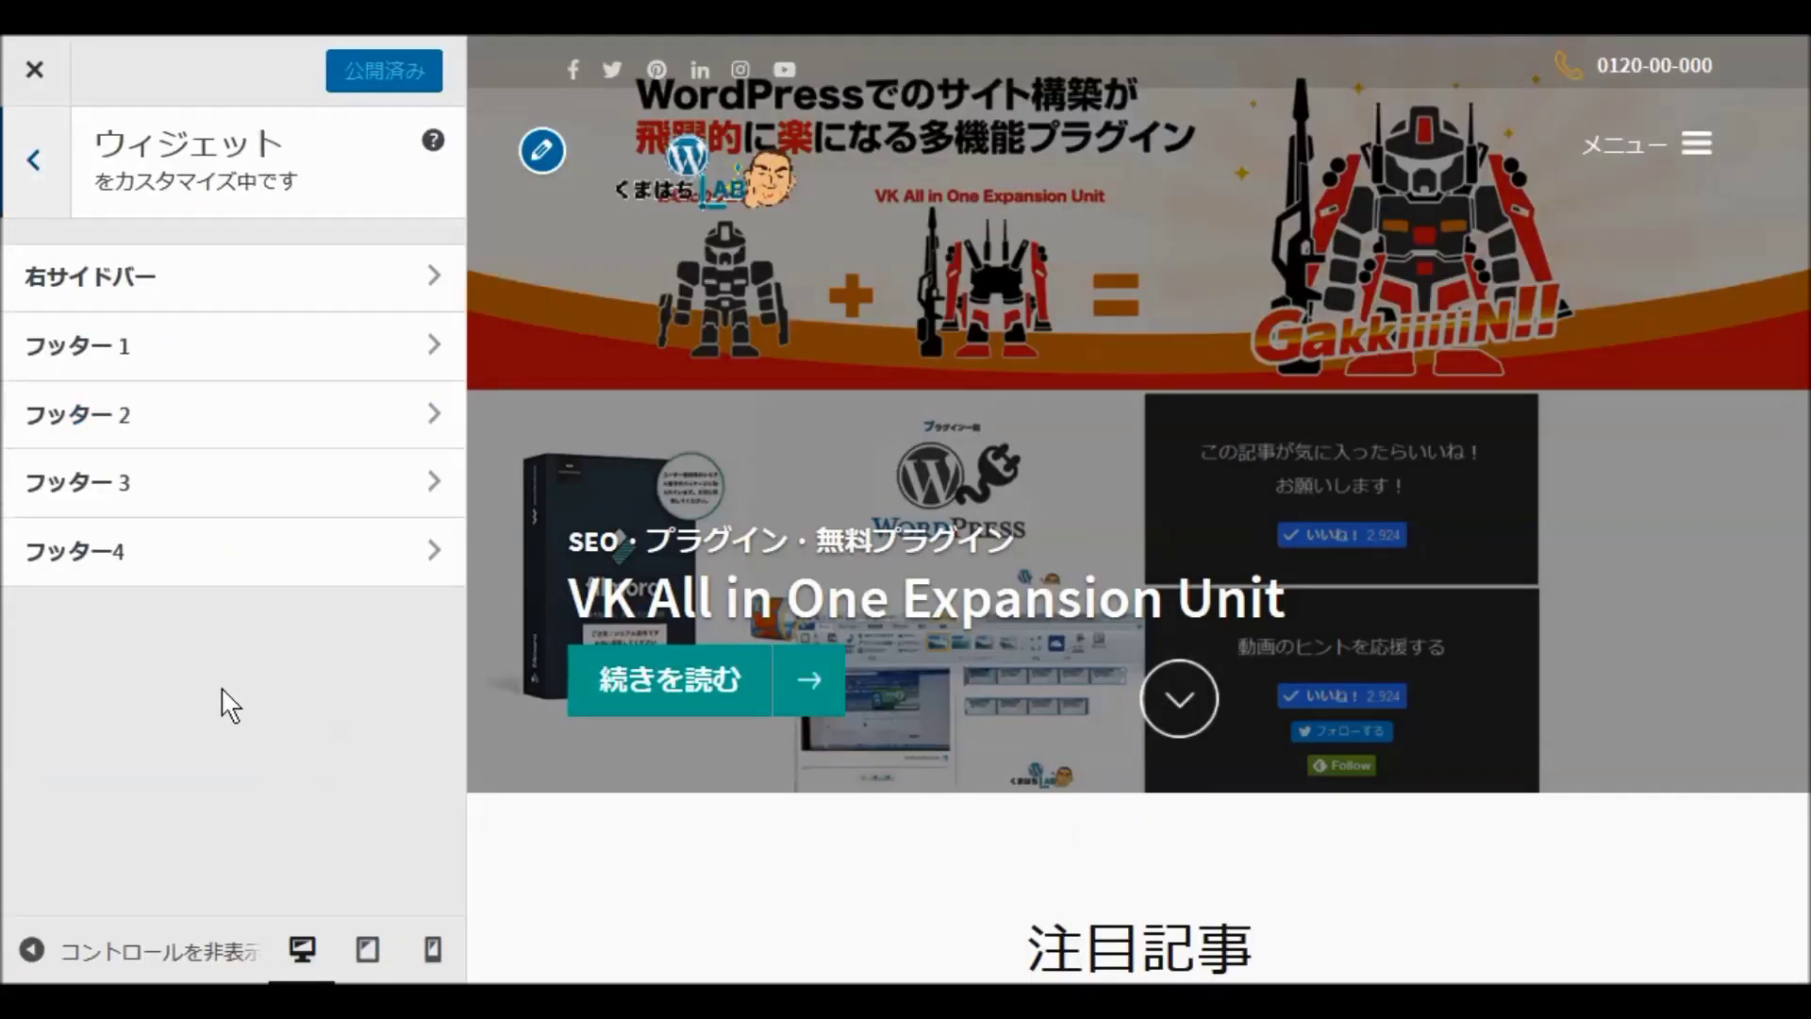
{"action": "left_click", "coordinate": [102, 294]}
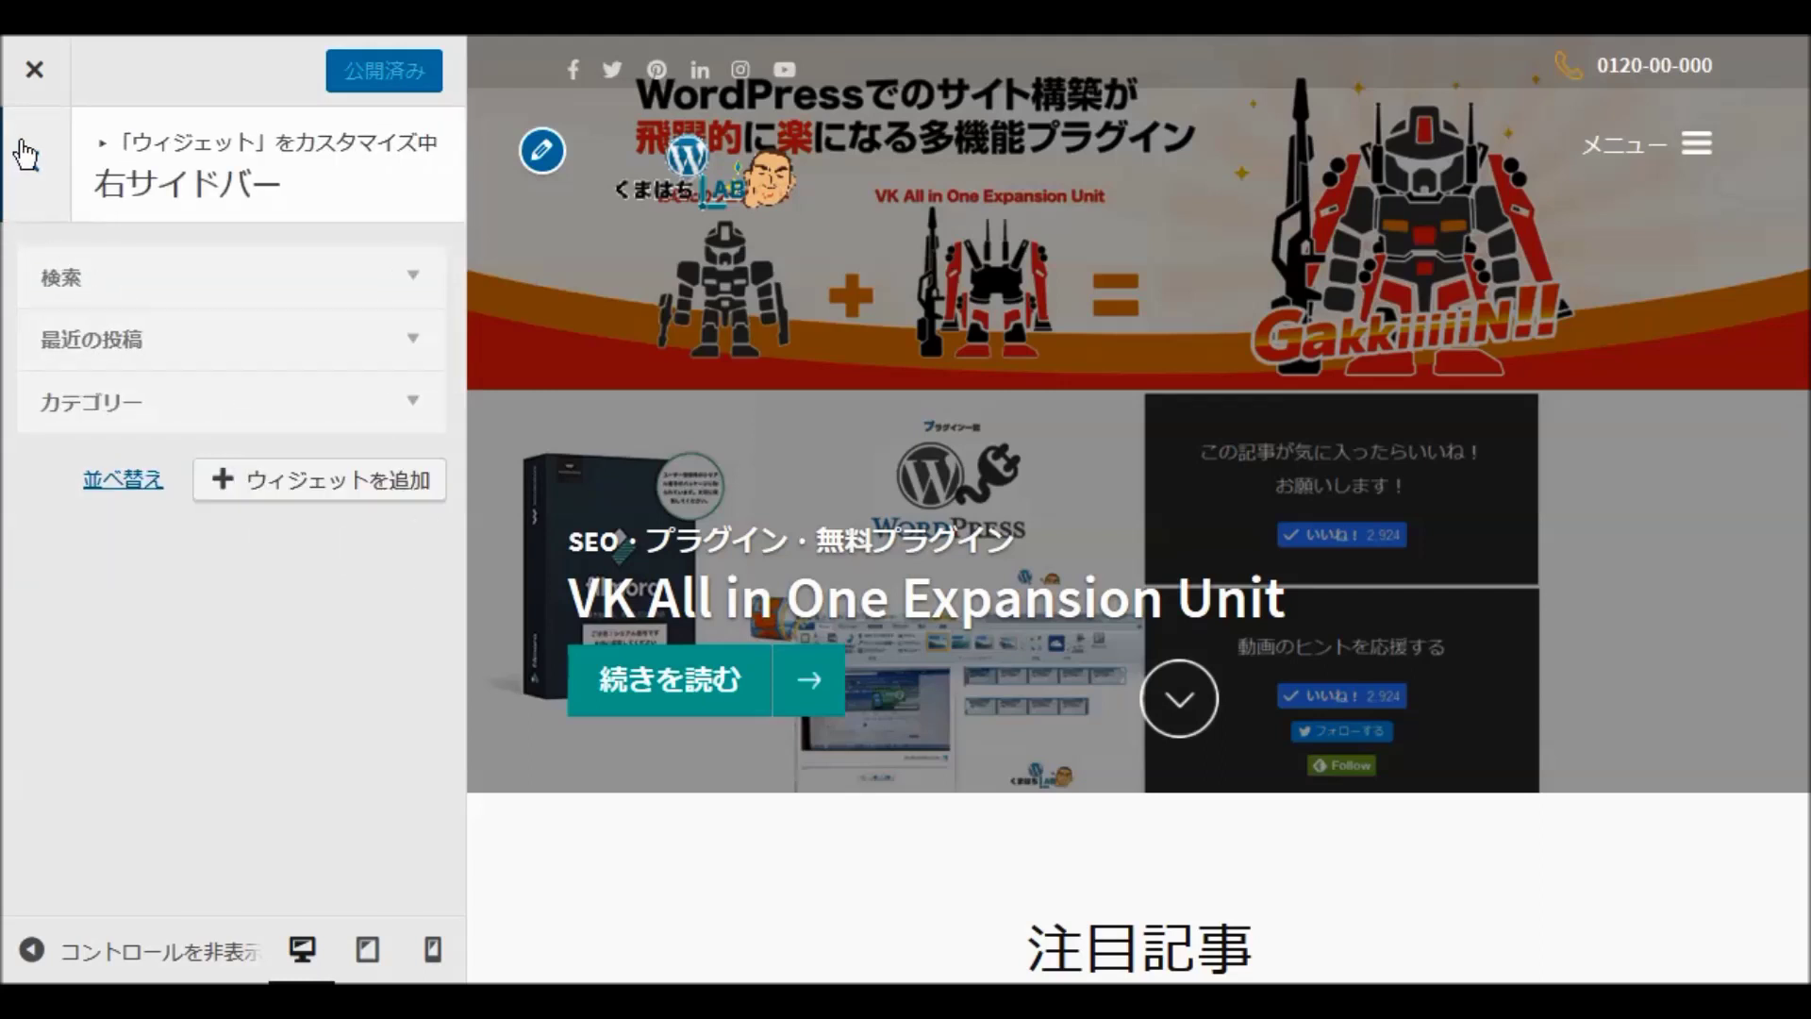
{"action": "left_click", "coordinate": [26, 153]}
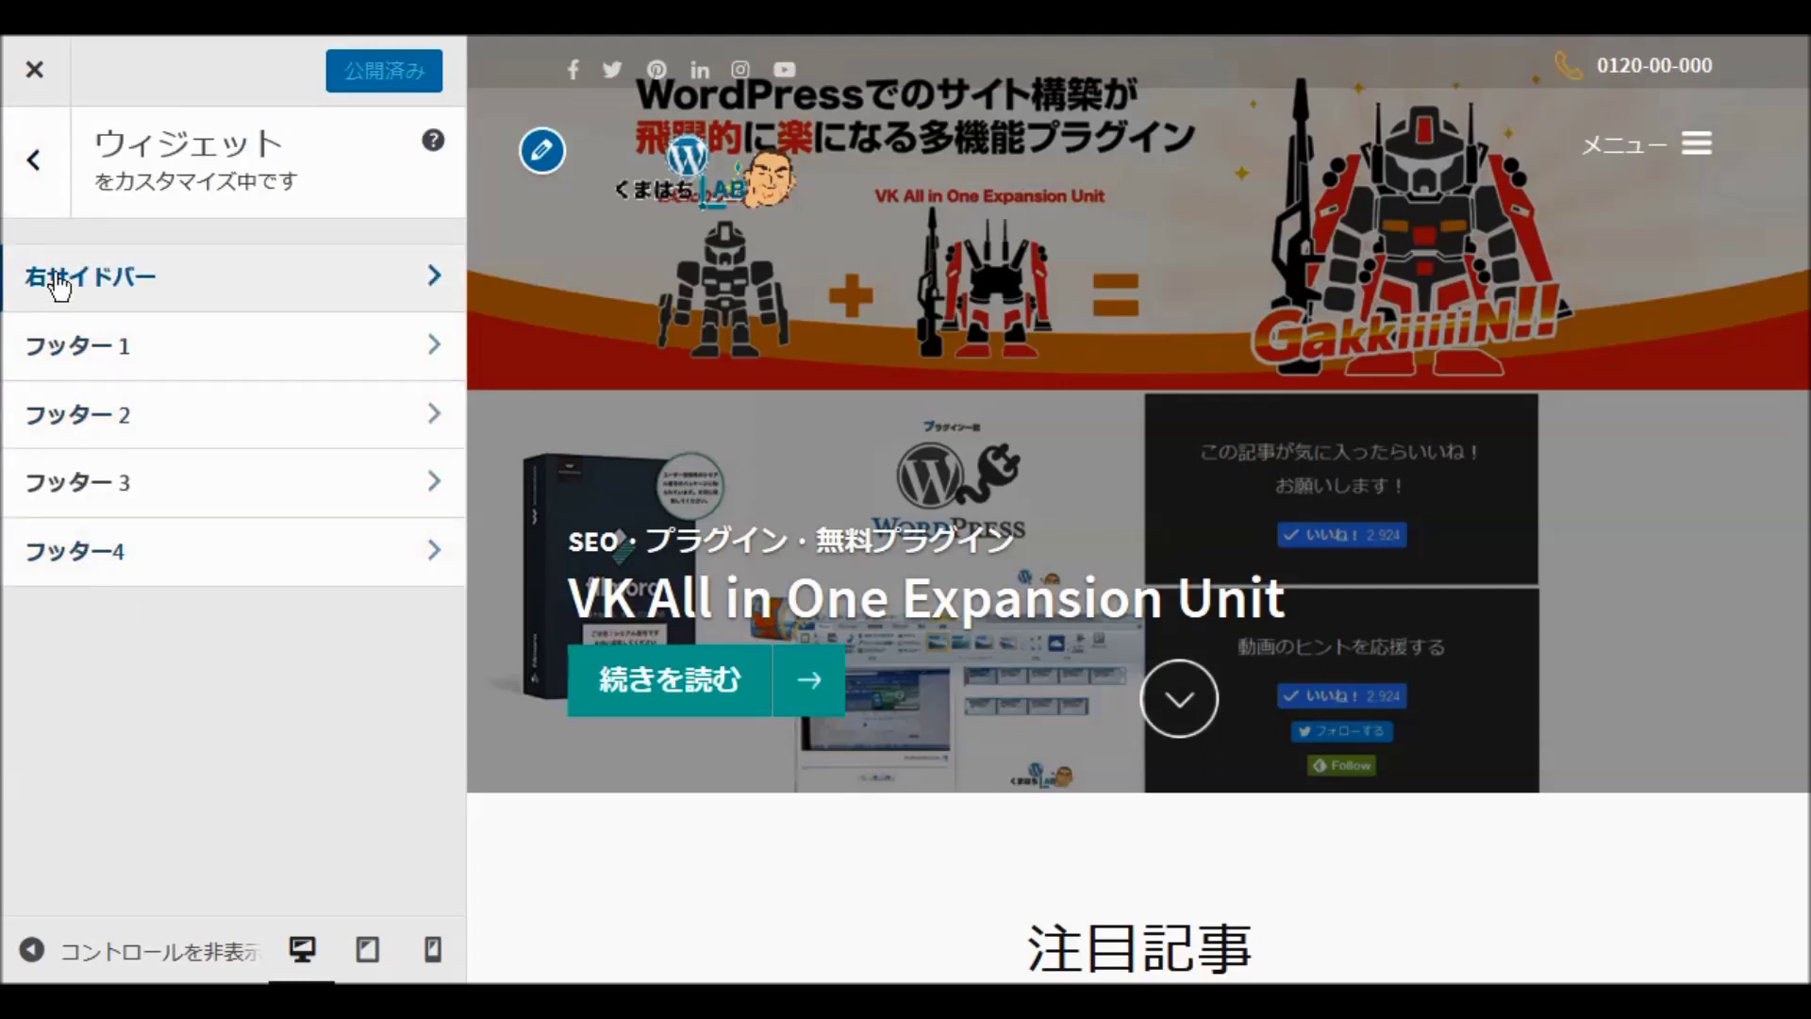
{"action": "left_click", "coordinate": [36, 168]}
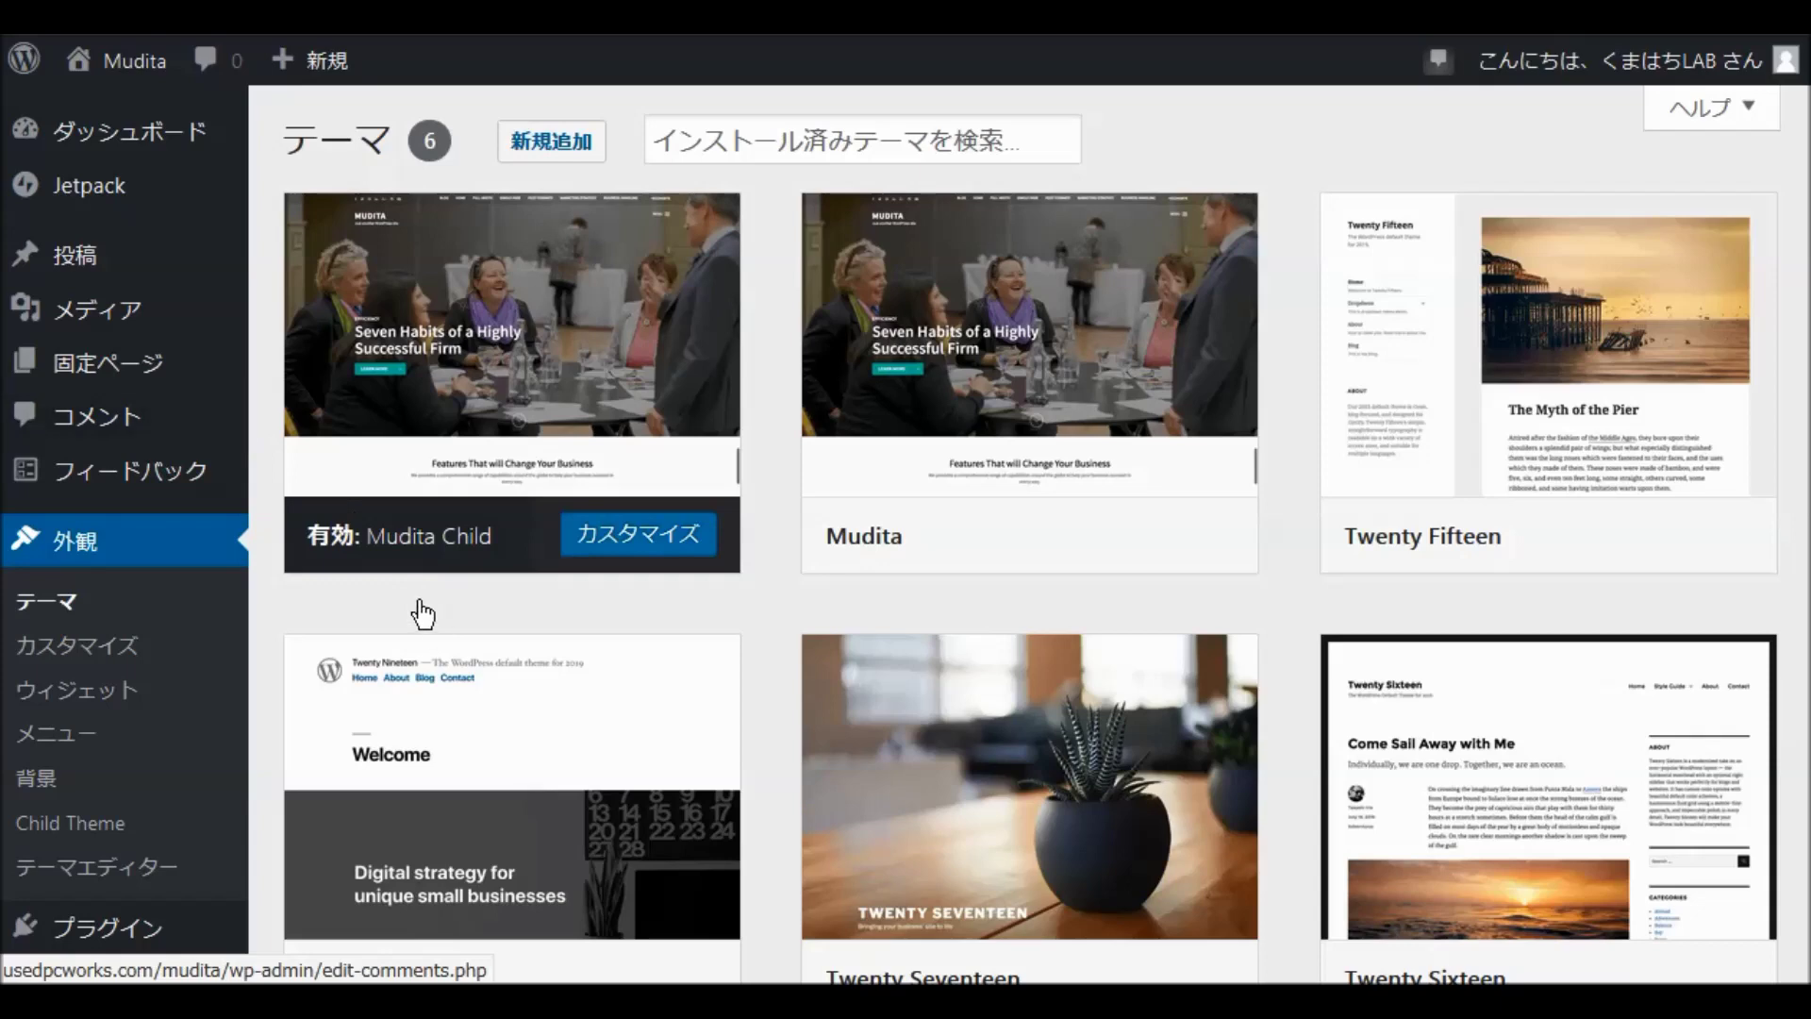
Step: Open the ウィジェット admin page and add the RARA: 人気の投稿 widget to フッター4
{"action": "left_click", "coordinate": [106, 699]}
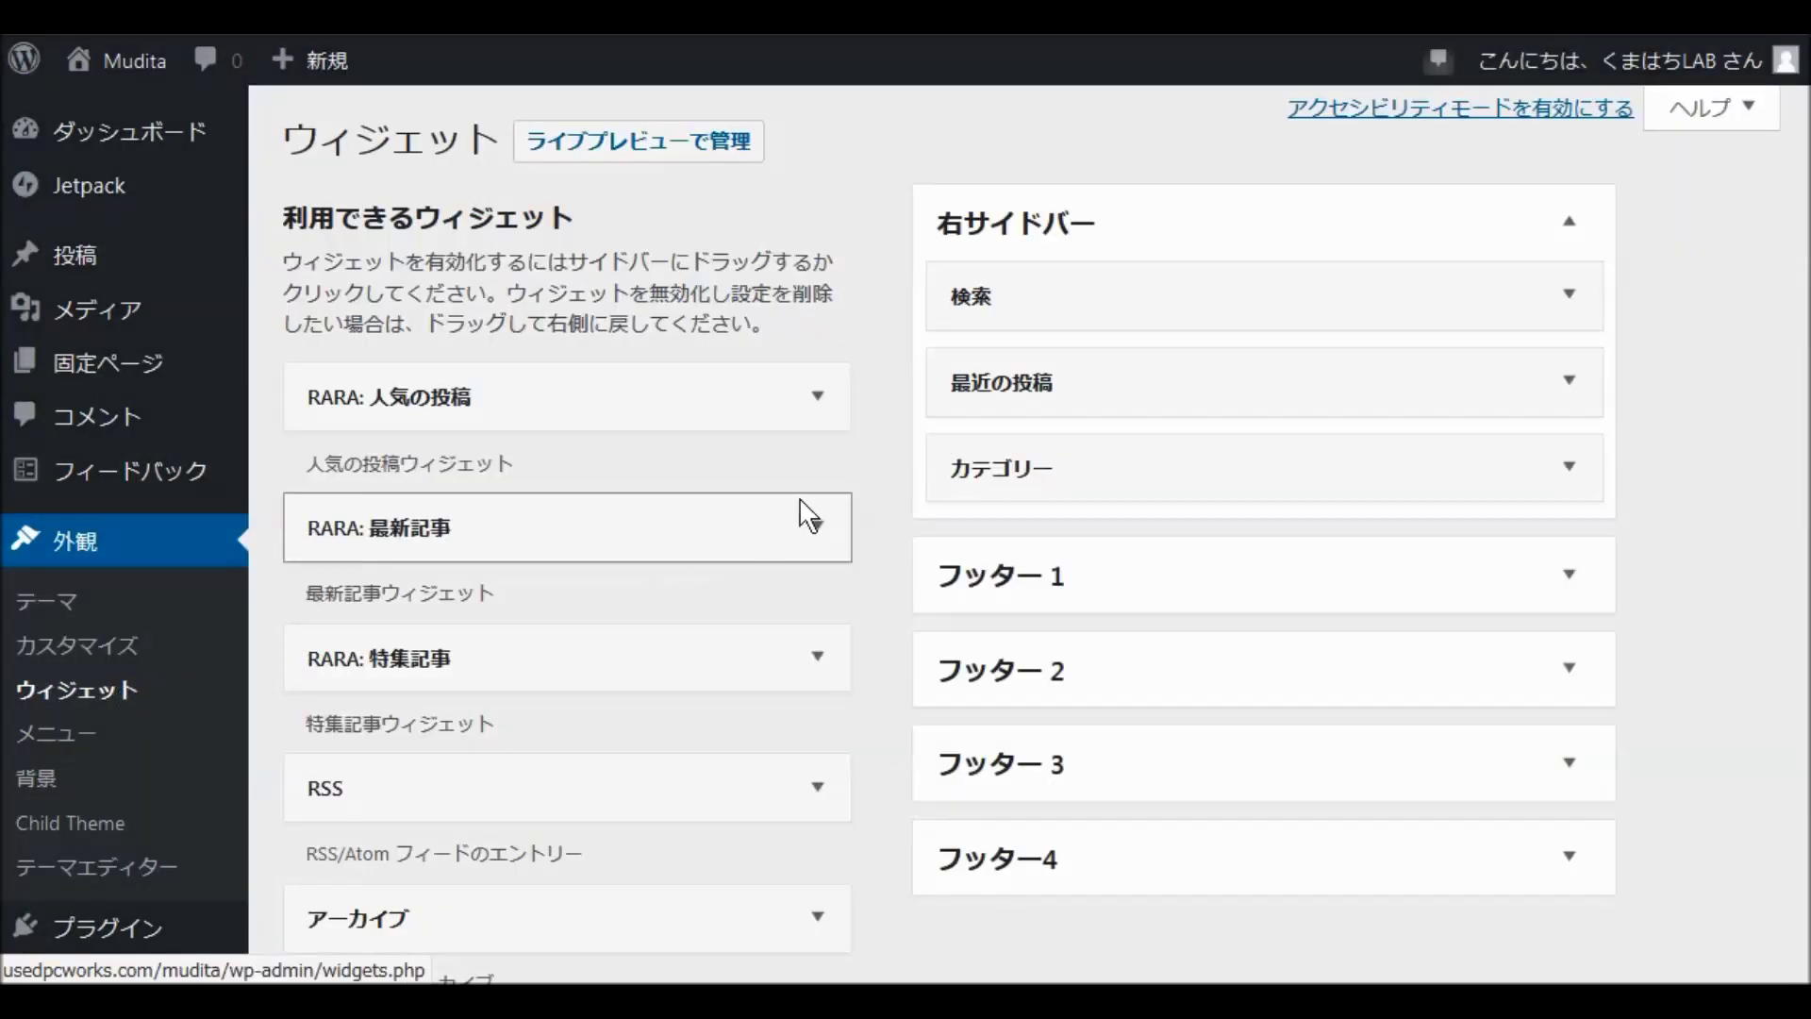
{"action": "scroll", "coordinate": [906, 486], "scroll_direction": "down", "scroll_amount": 3}
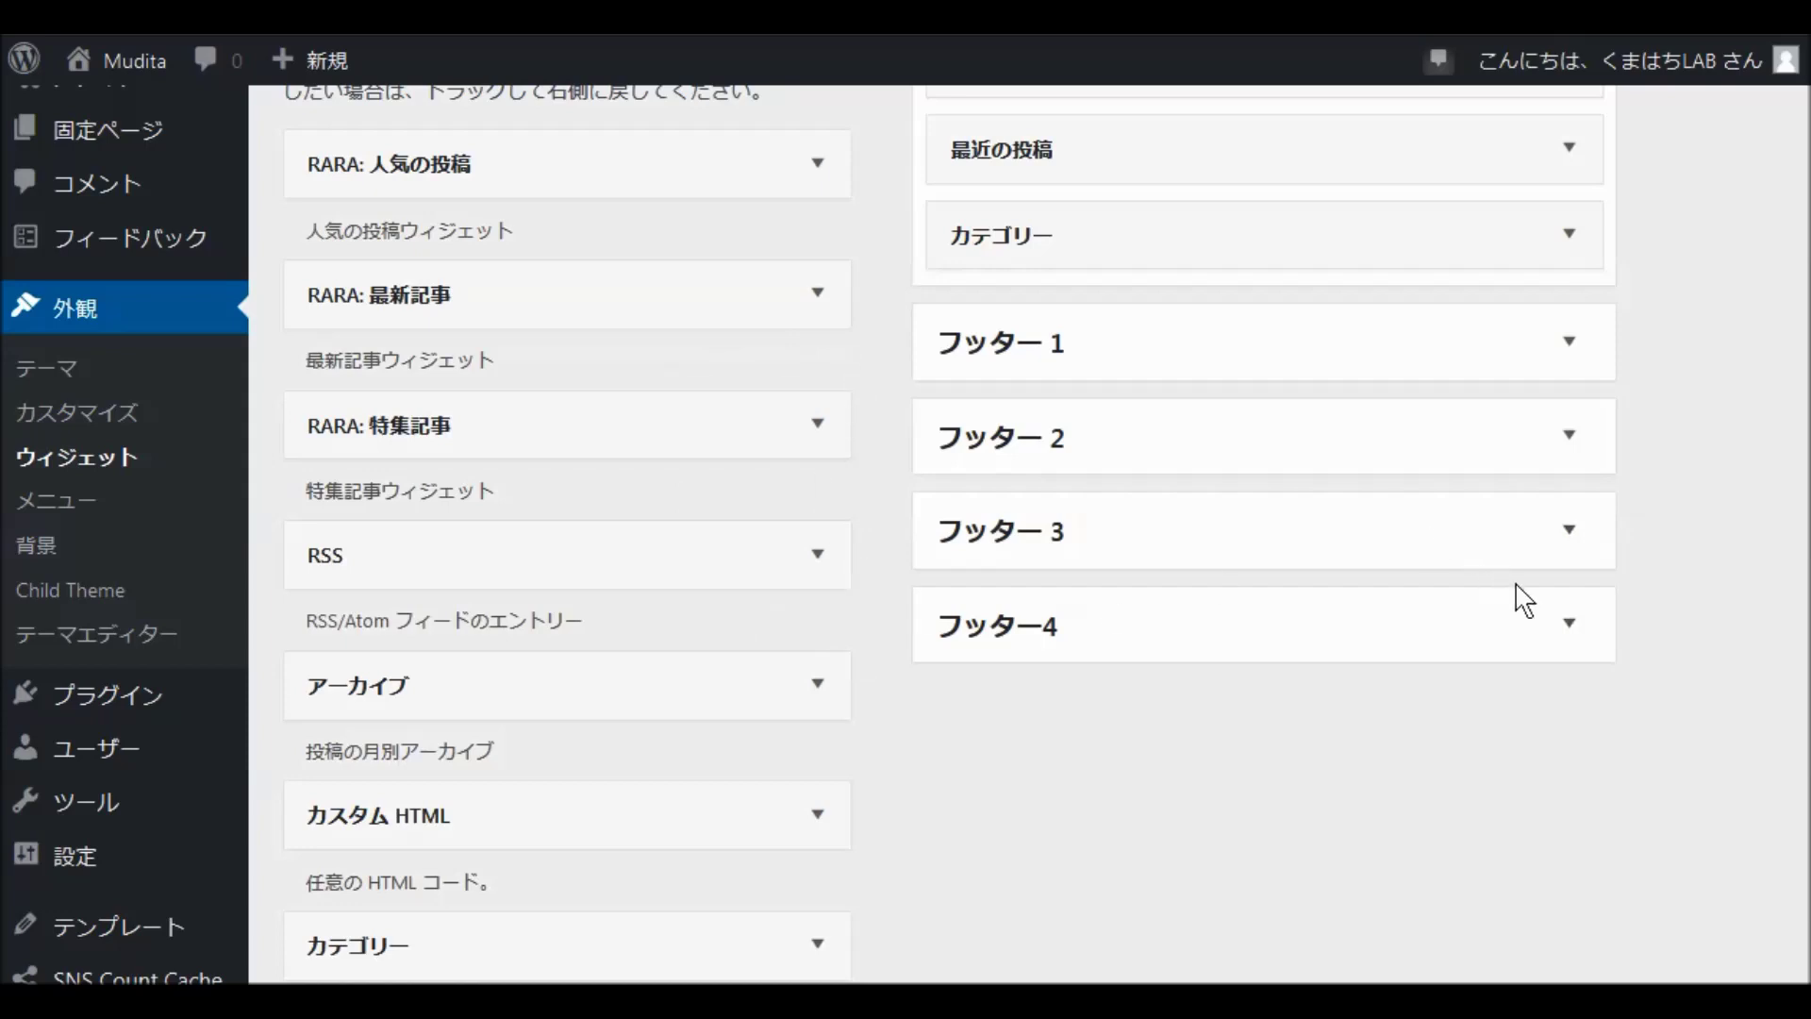
{"action": "left_click", "coordinate": [1570, 626]}
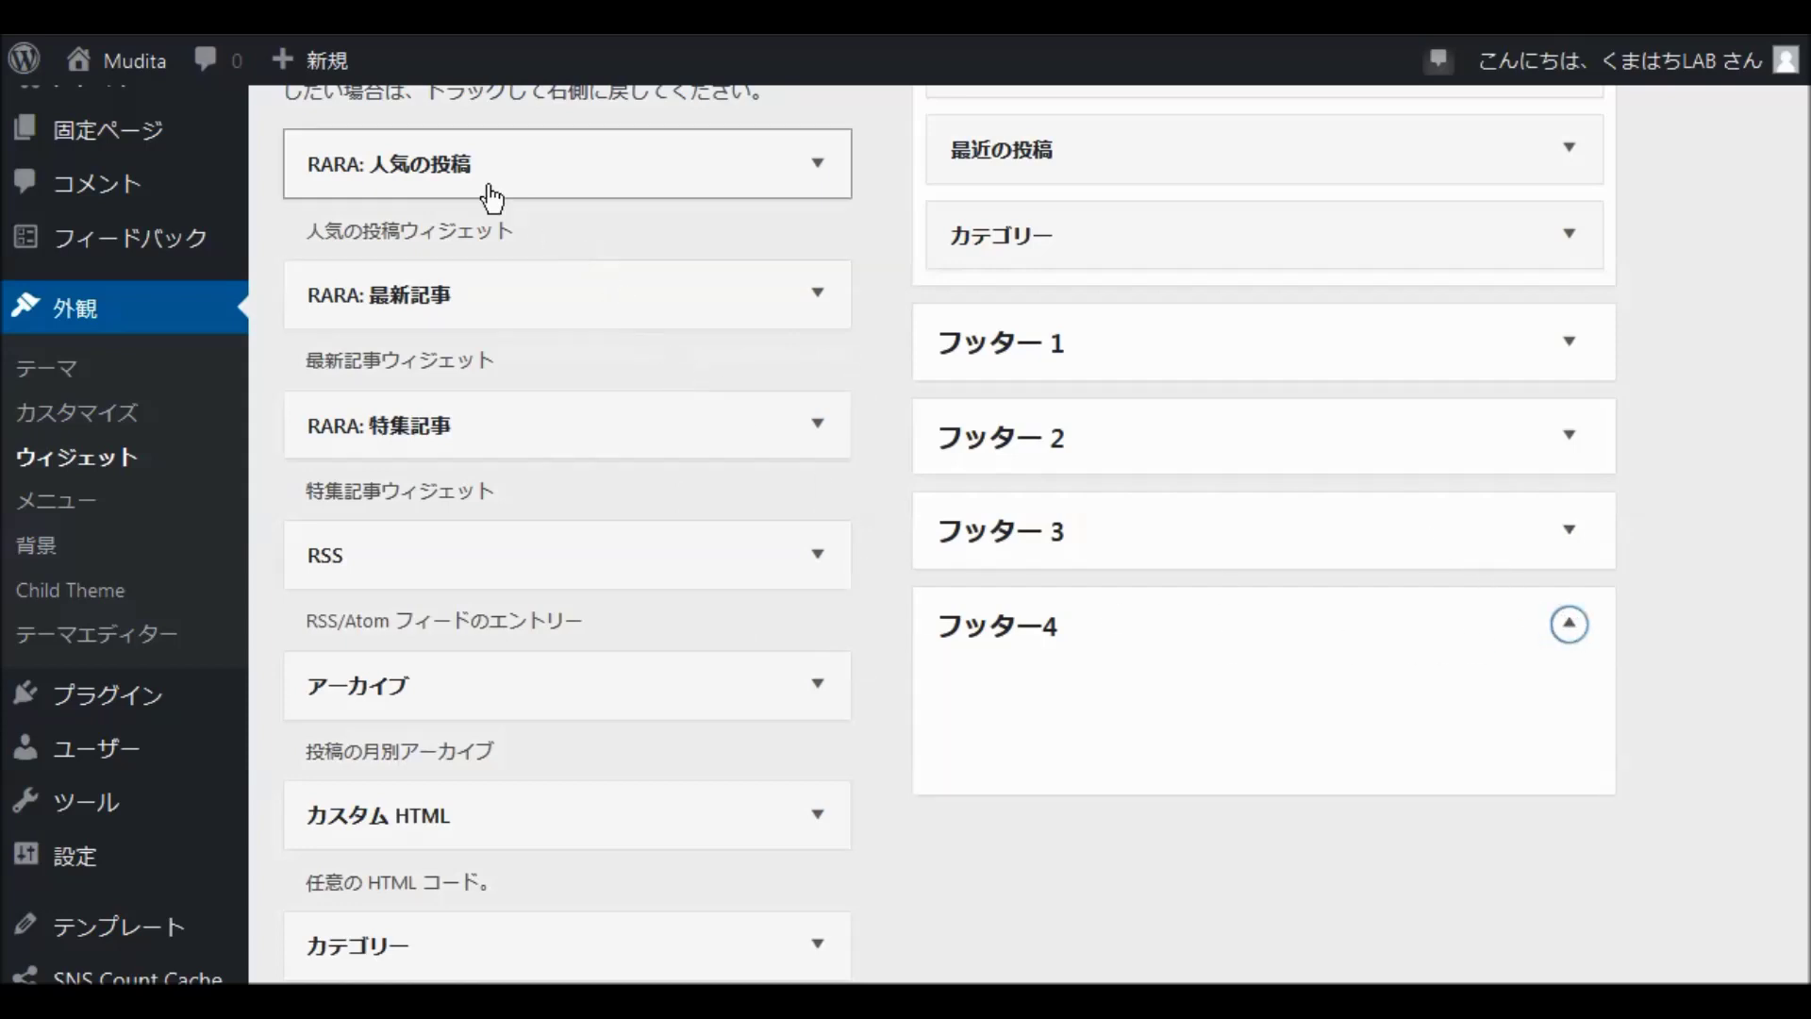
{"action": "left_click_drag", "start_coordinate": [410, 179], "coordinate": [982, 728]}
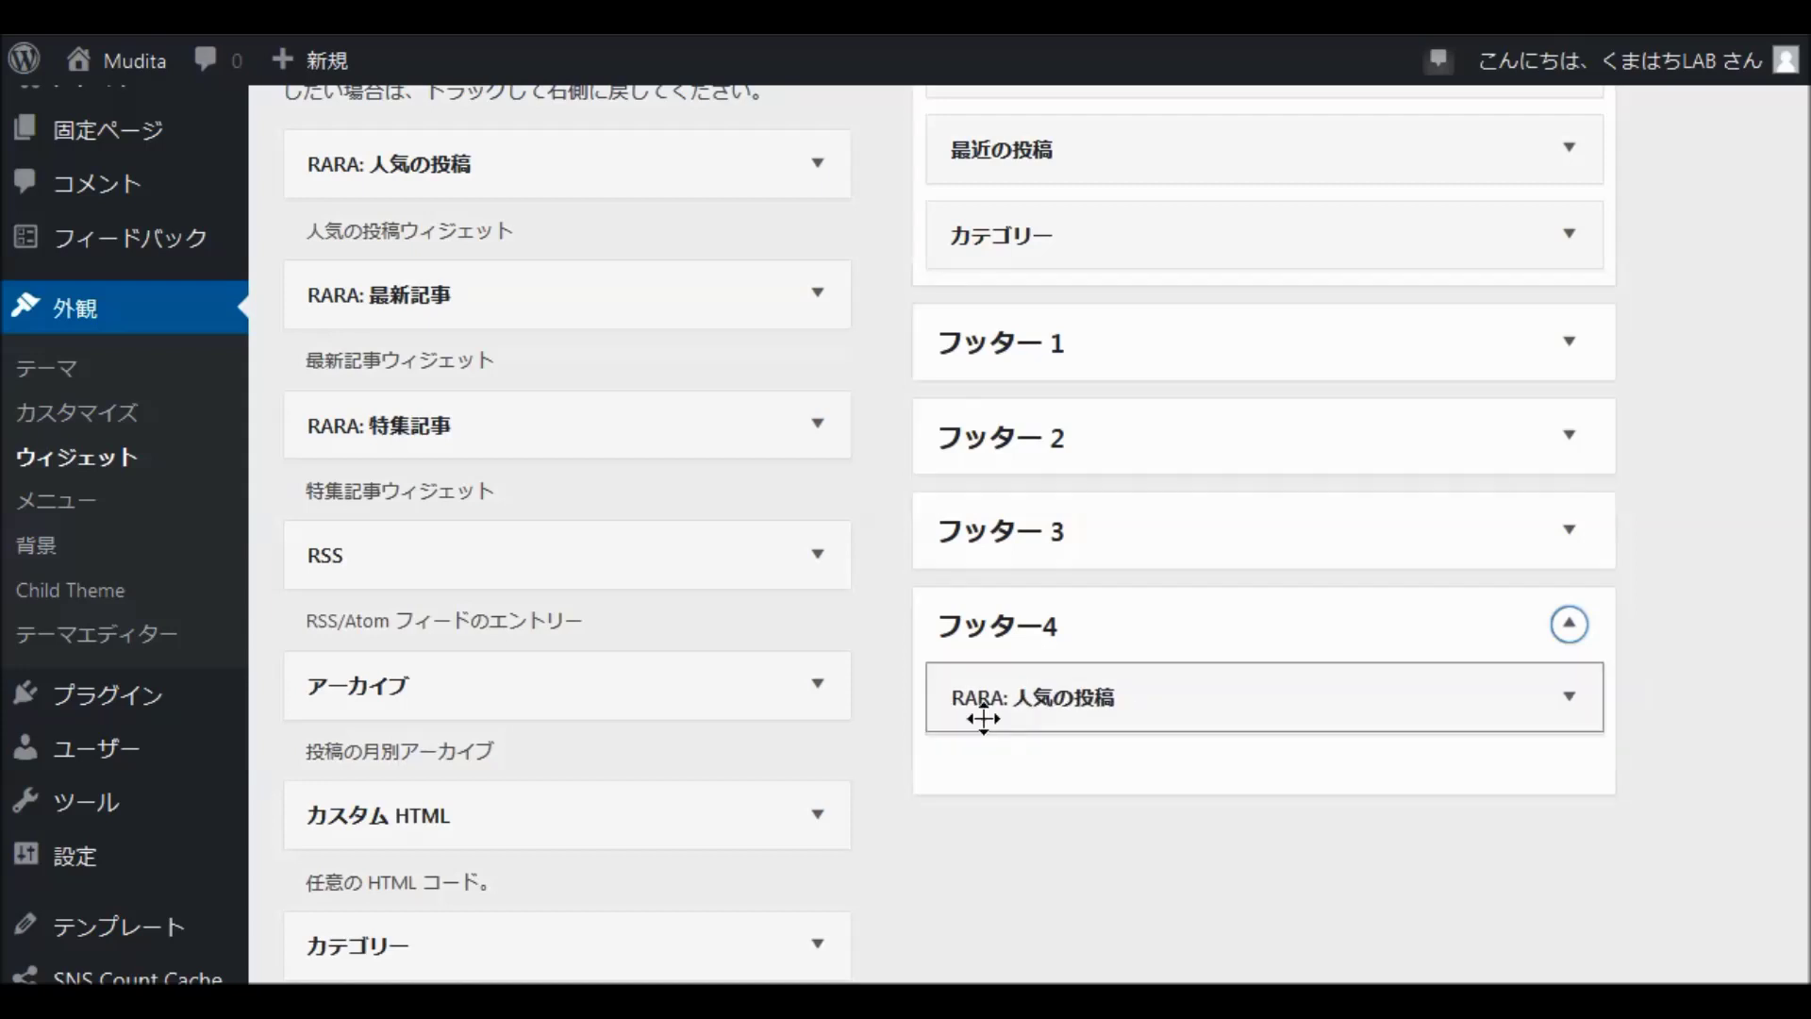
Step: Set the フッター4 popular posts widget to 5 posts, enable thumbnails and post dates, and save it
{"action": "scroll", "coordinate": [868, 654], "scroll_direction": "down", "scroll_amount": 3}
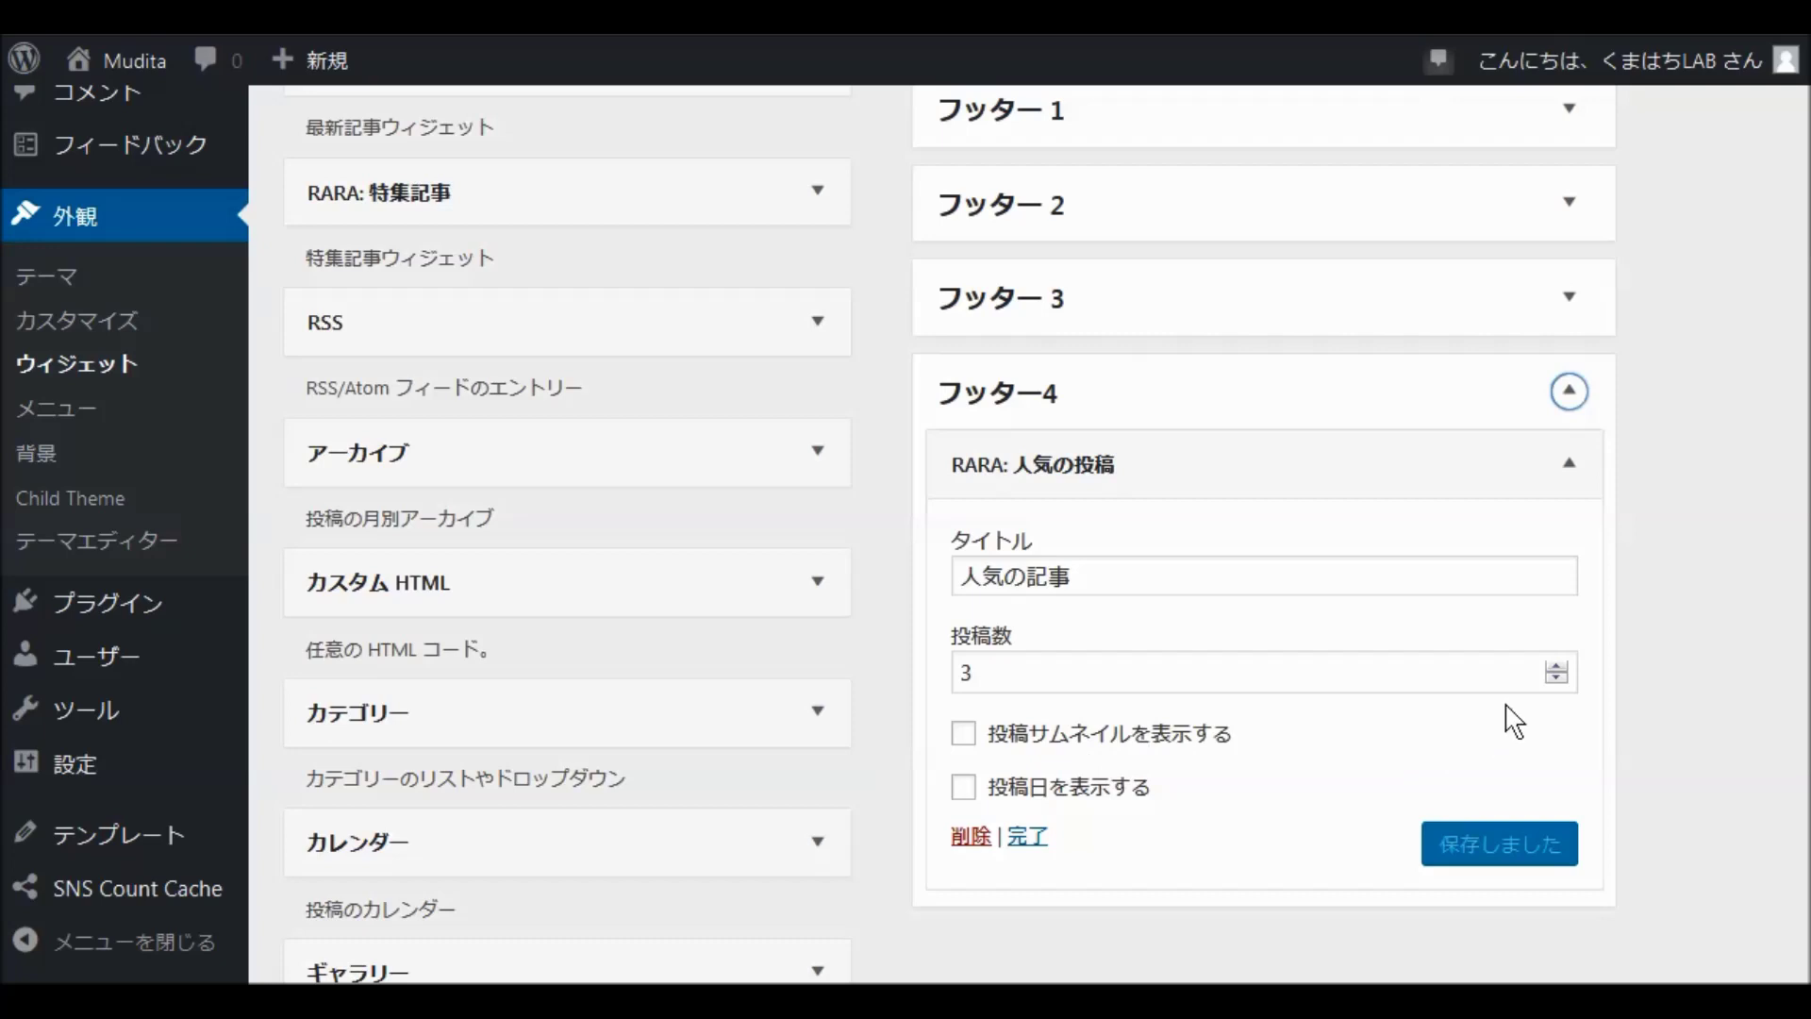
{"action": "left_click", "coordinate": [1557, 667]}
{"action": "left_click", "coordinate": [1557, 666]}
{"action": "left_click", "coordinate": [1557, 666]}
{"action": "left_click", "coordinate": [1557, 679]}
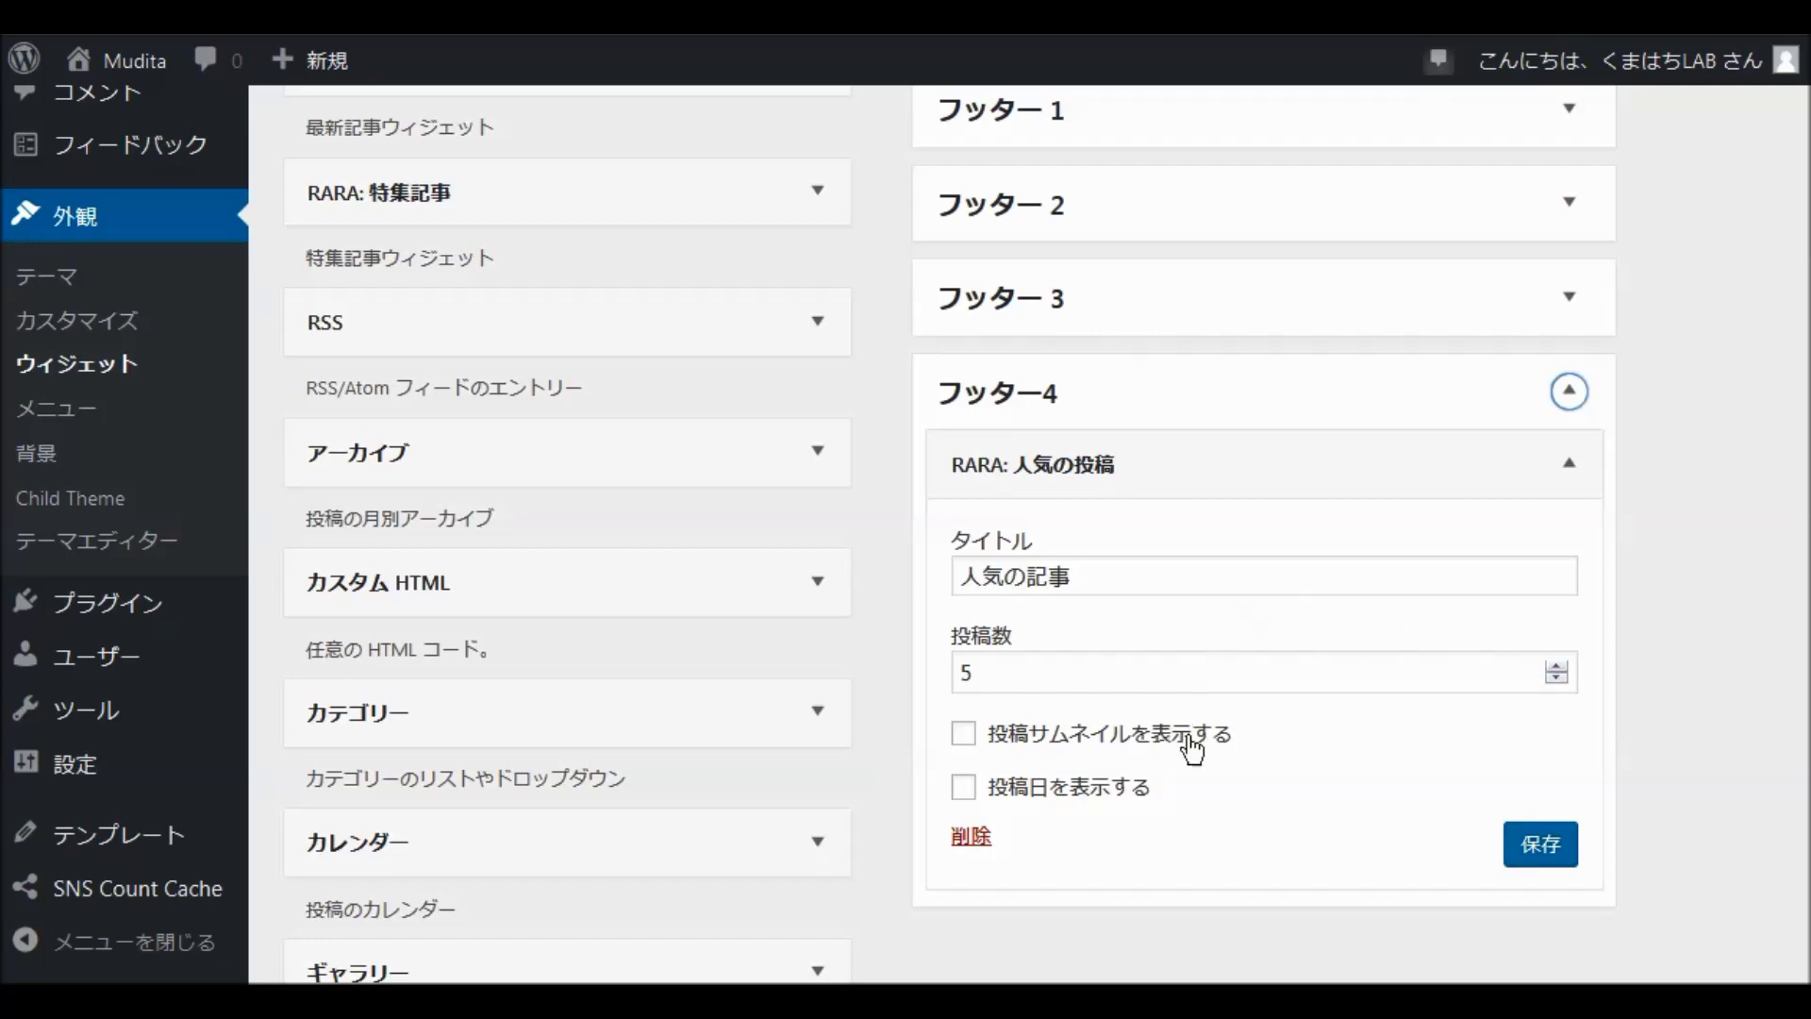
{"action": "left_click", "coordinate": [963, 733]}
{"action": "left_click", "coordinate": [961, 790]}
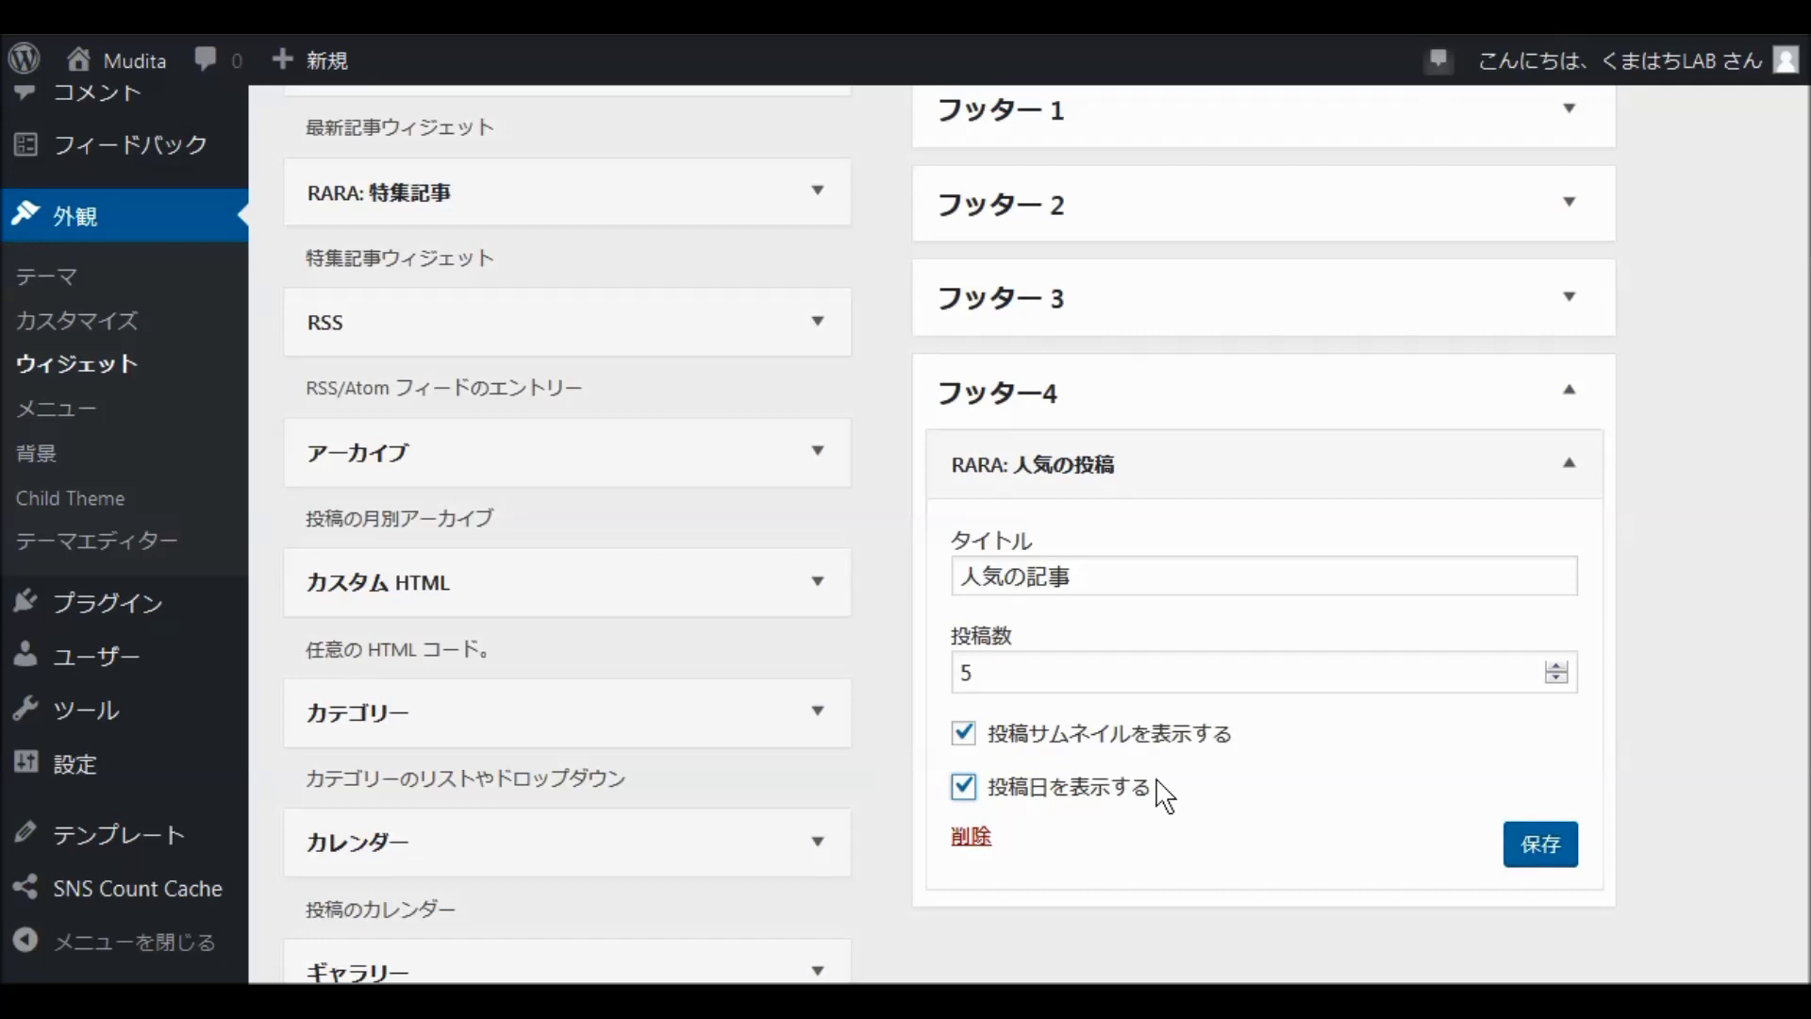
{"action": "left_click", "coordinate": [1570, 393]}
{"action": "left_click", "coordinate": [1571, 392]}
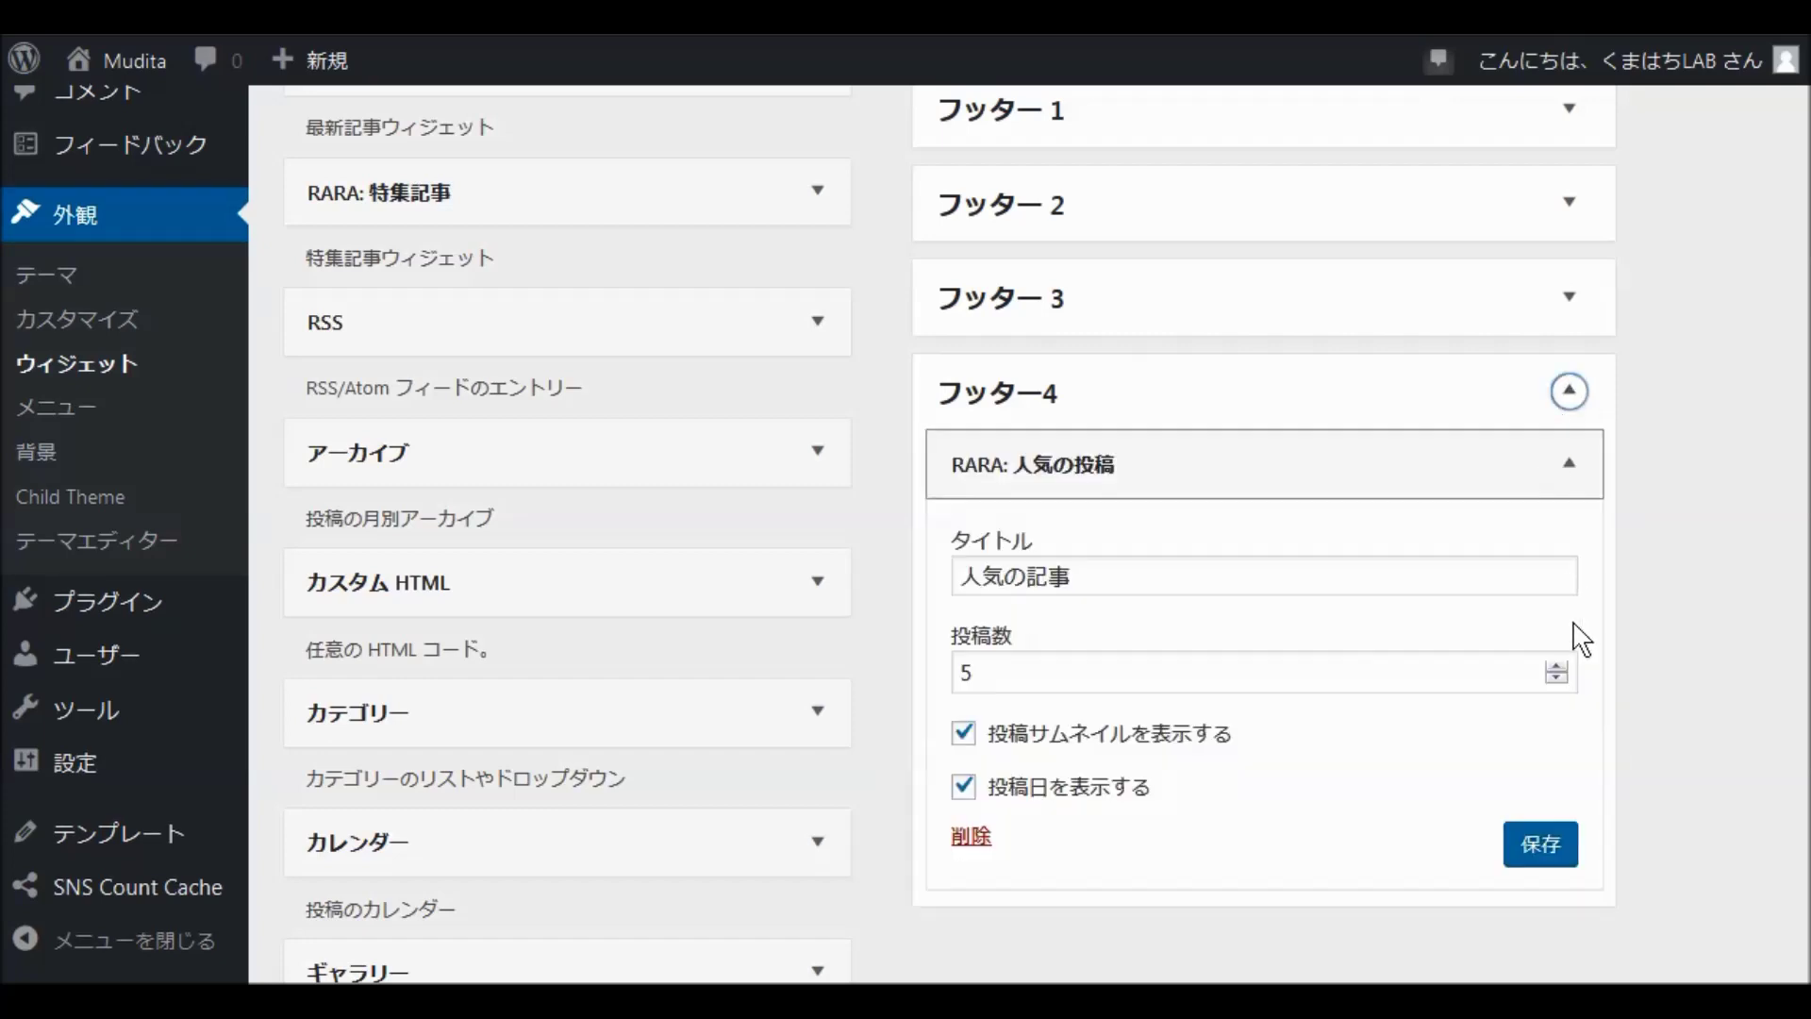
{"action": "left_click", "coordinate": [1542, 843]}
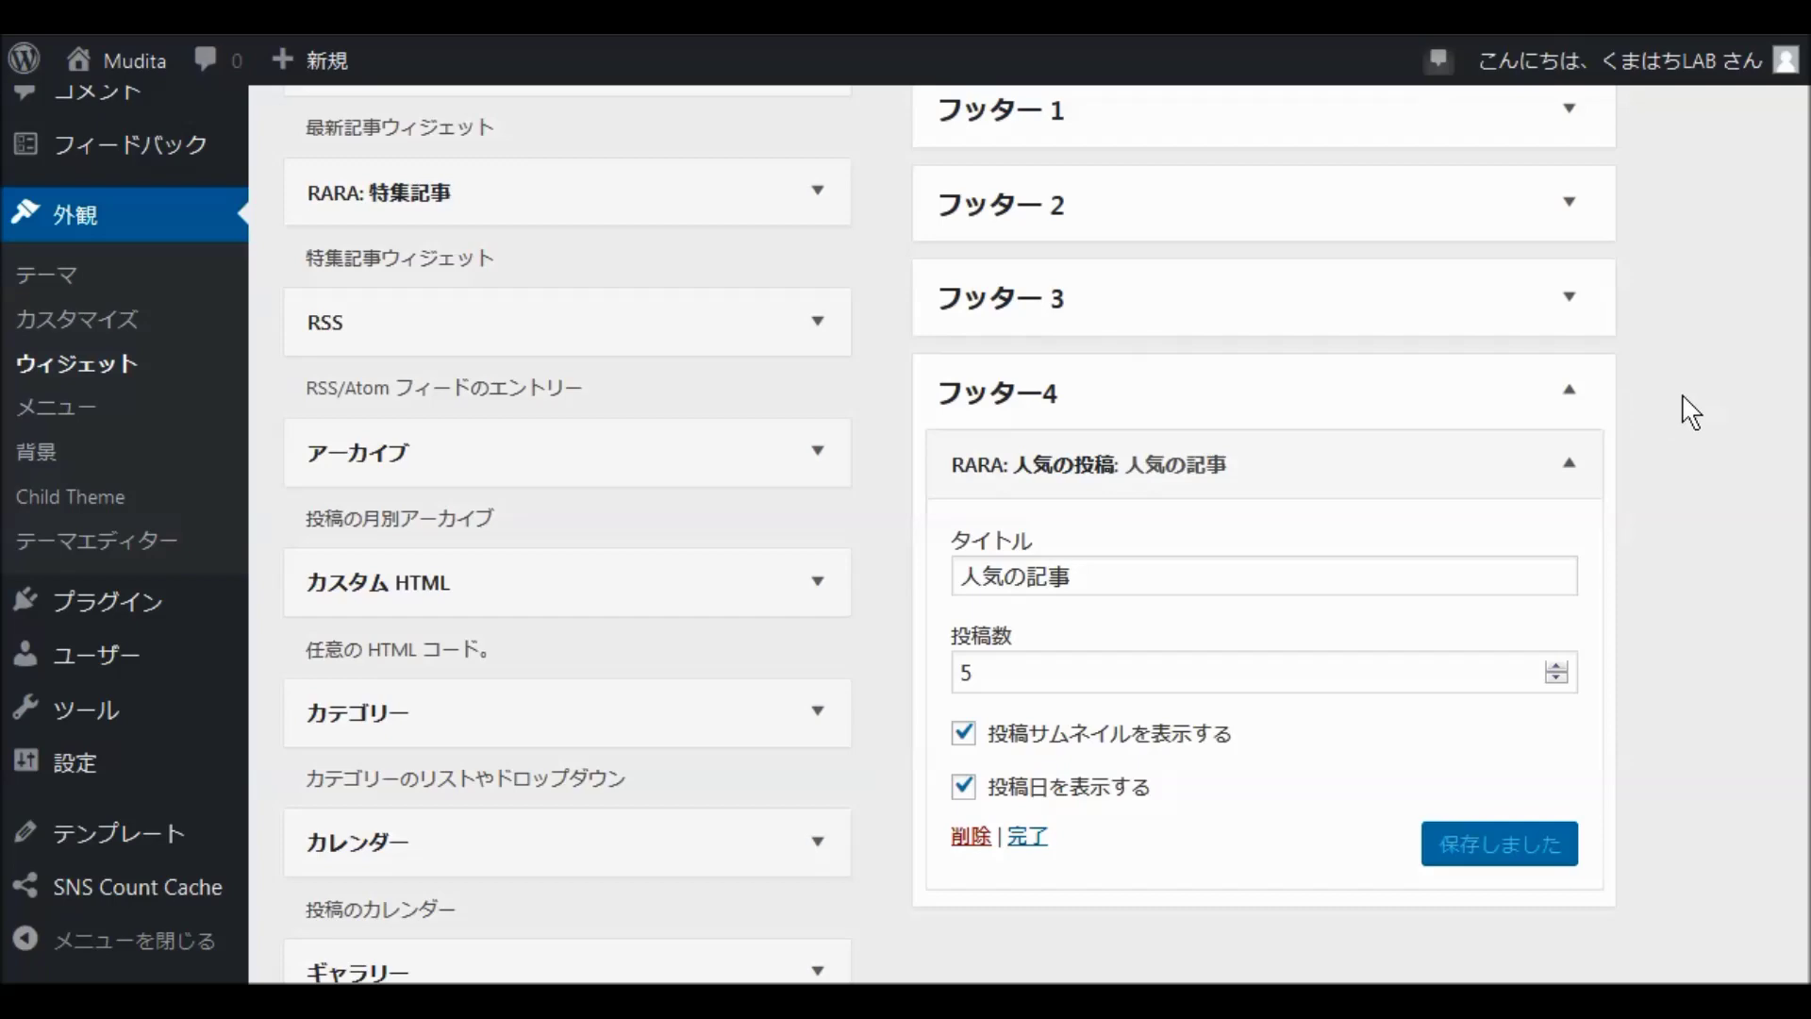
Step: Expand the フッター 1, フッター 2 and フッター 3 widget areas
{"action": "scroll", "coordinate": [1691, 410], "scroll_direction": "up", "scroll_amount": 4}
{"action": "scroll", "coordinate": [1698, 407], "scroll_direction": "down", "scroll_amount": 2}
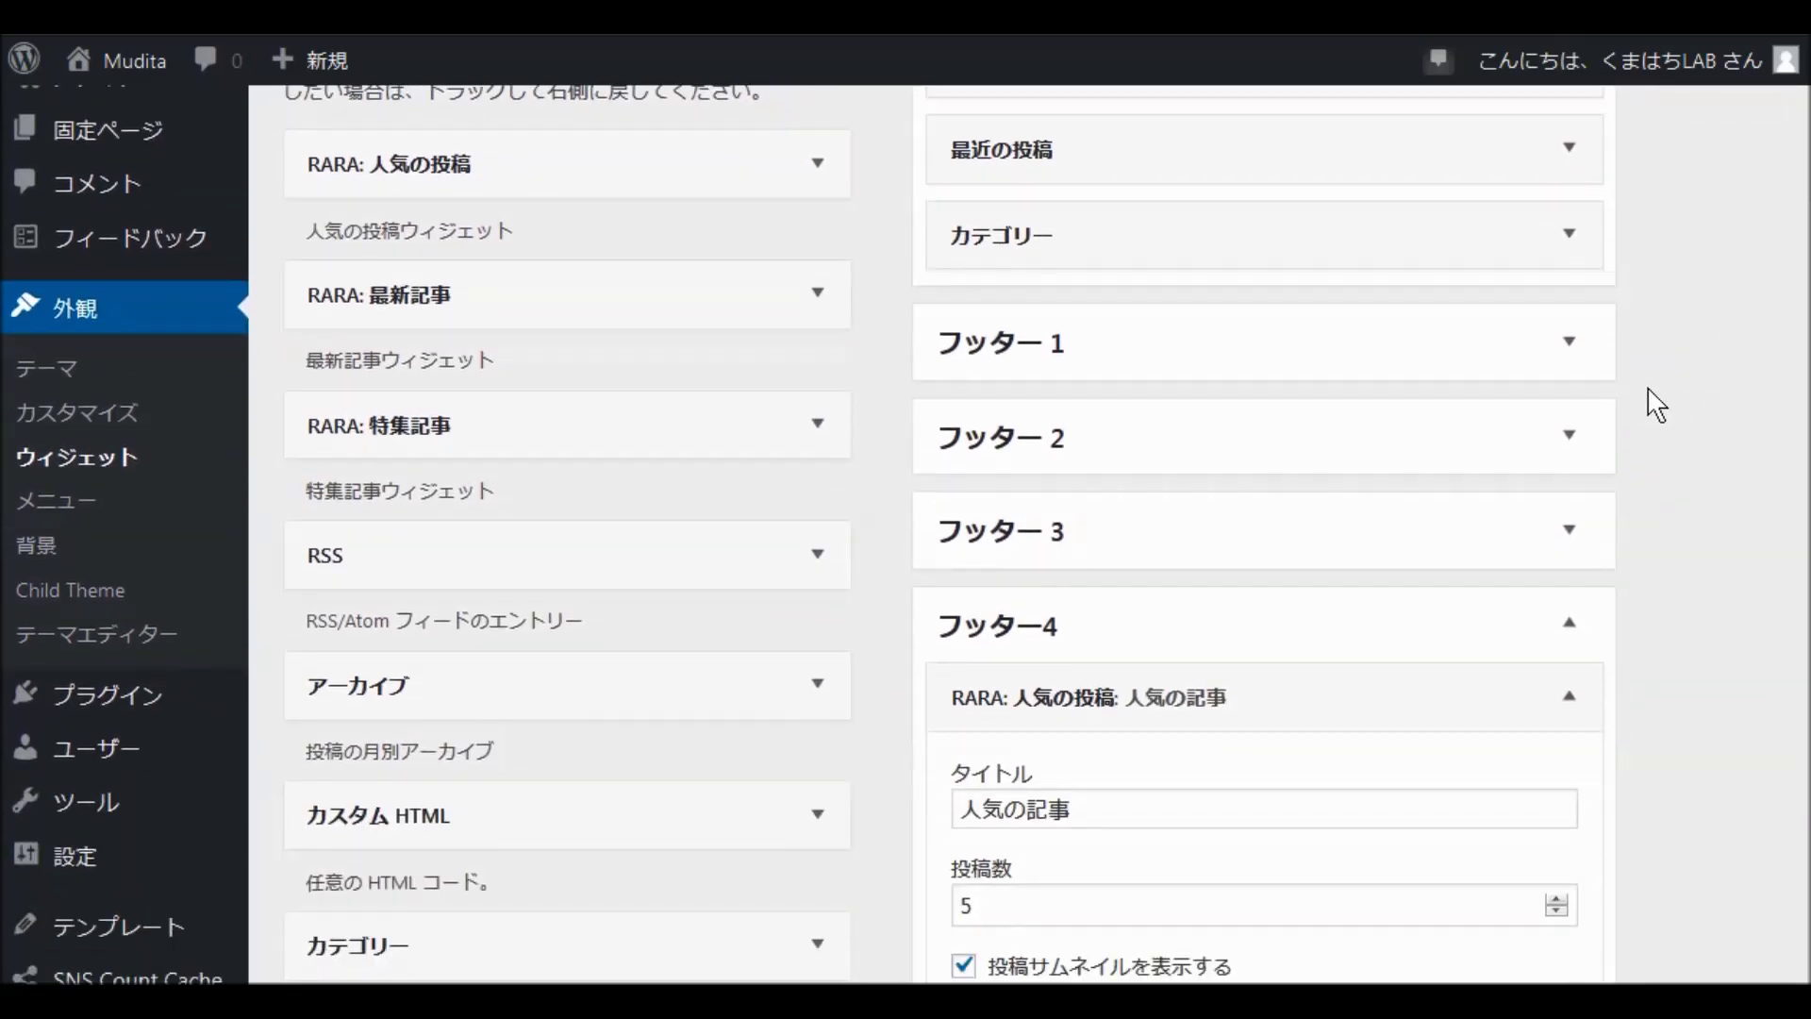
{"action": "scroll", "coordinate": [1663, 406], "scroll_direction": "down", "scroll_amount": 2}
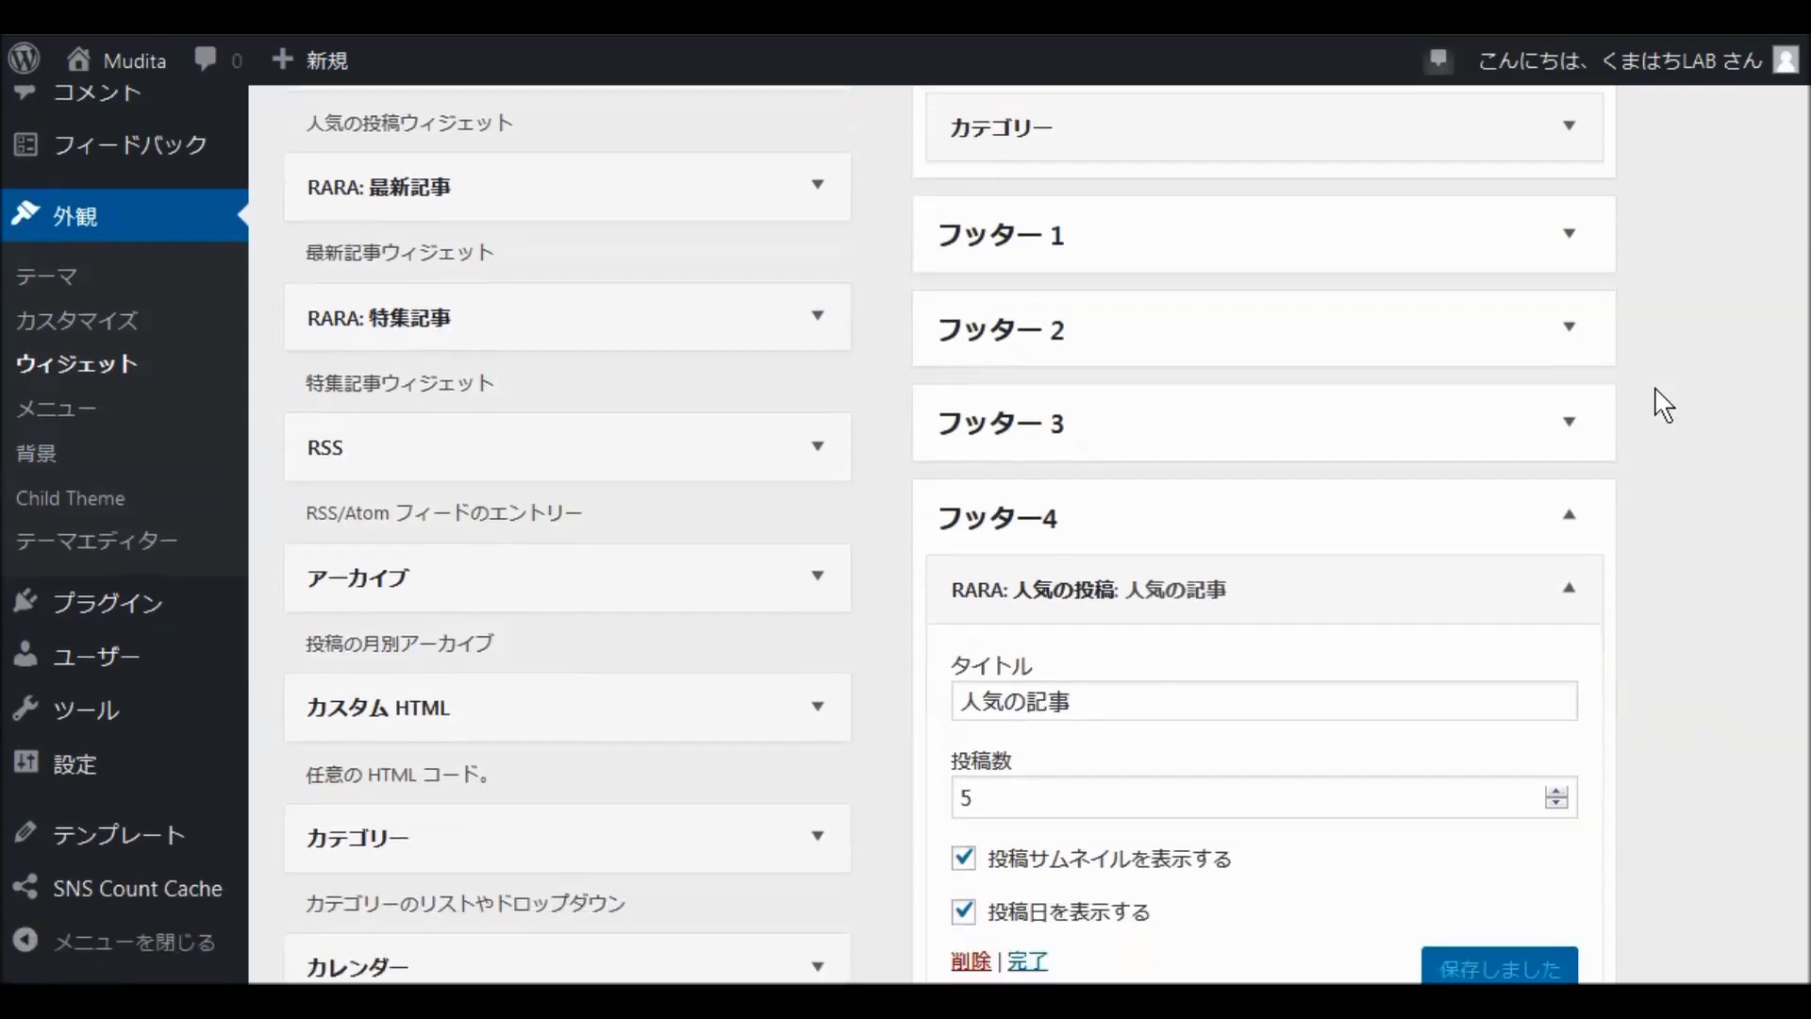
{"action": "scroll", "coordinate": [1668, 407], "scroll_direction": "down", "scroll_amount": 2}
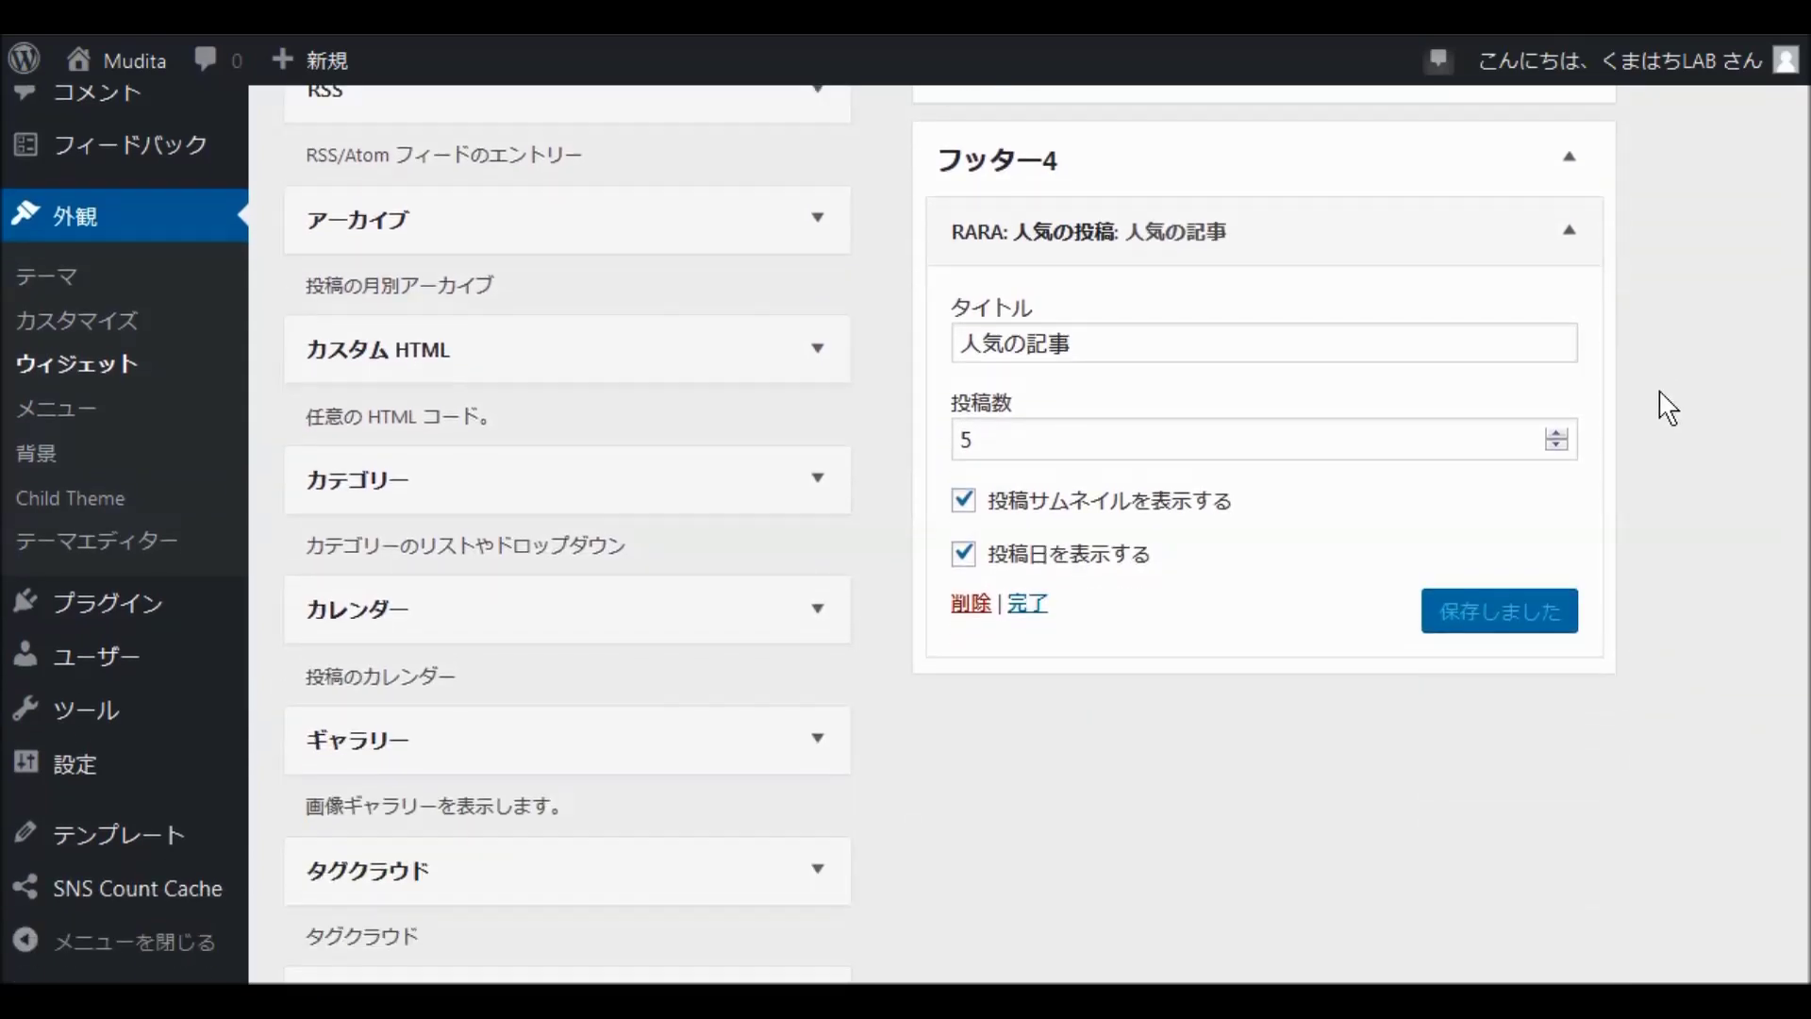
{"action": "scroll", "coordinate": [1650, 401], "scroll_direction": "up", "scroll_amount": 4}
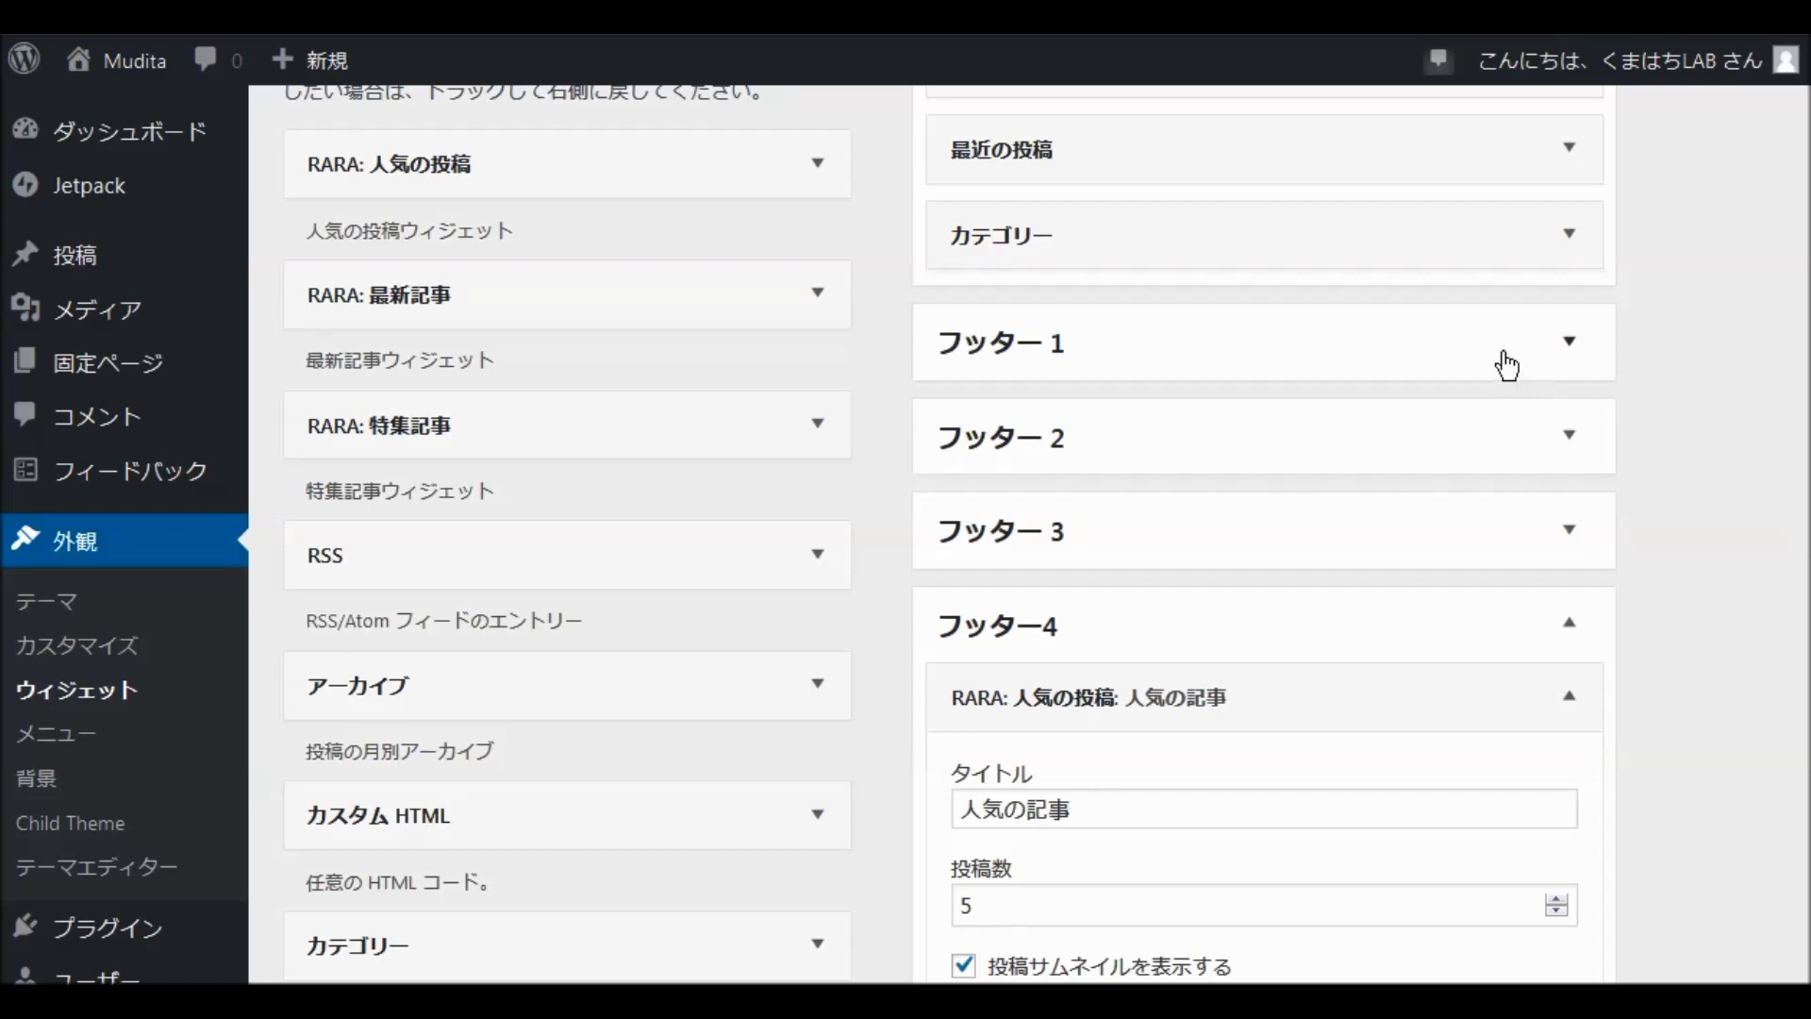
{"action": "left_click", "coordinate": [1571, 342]}
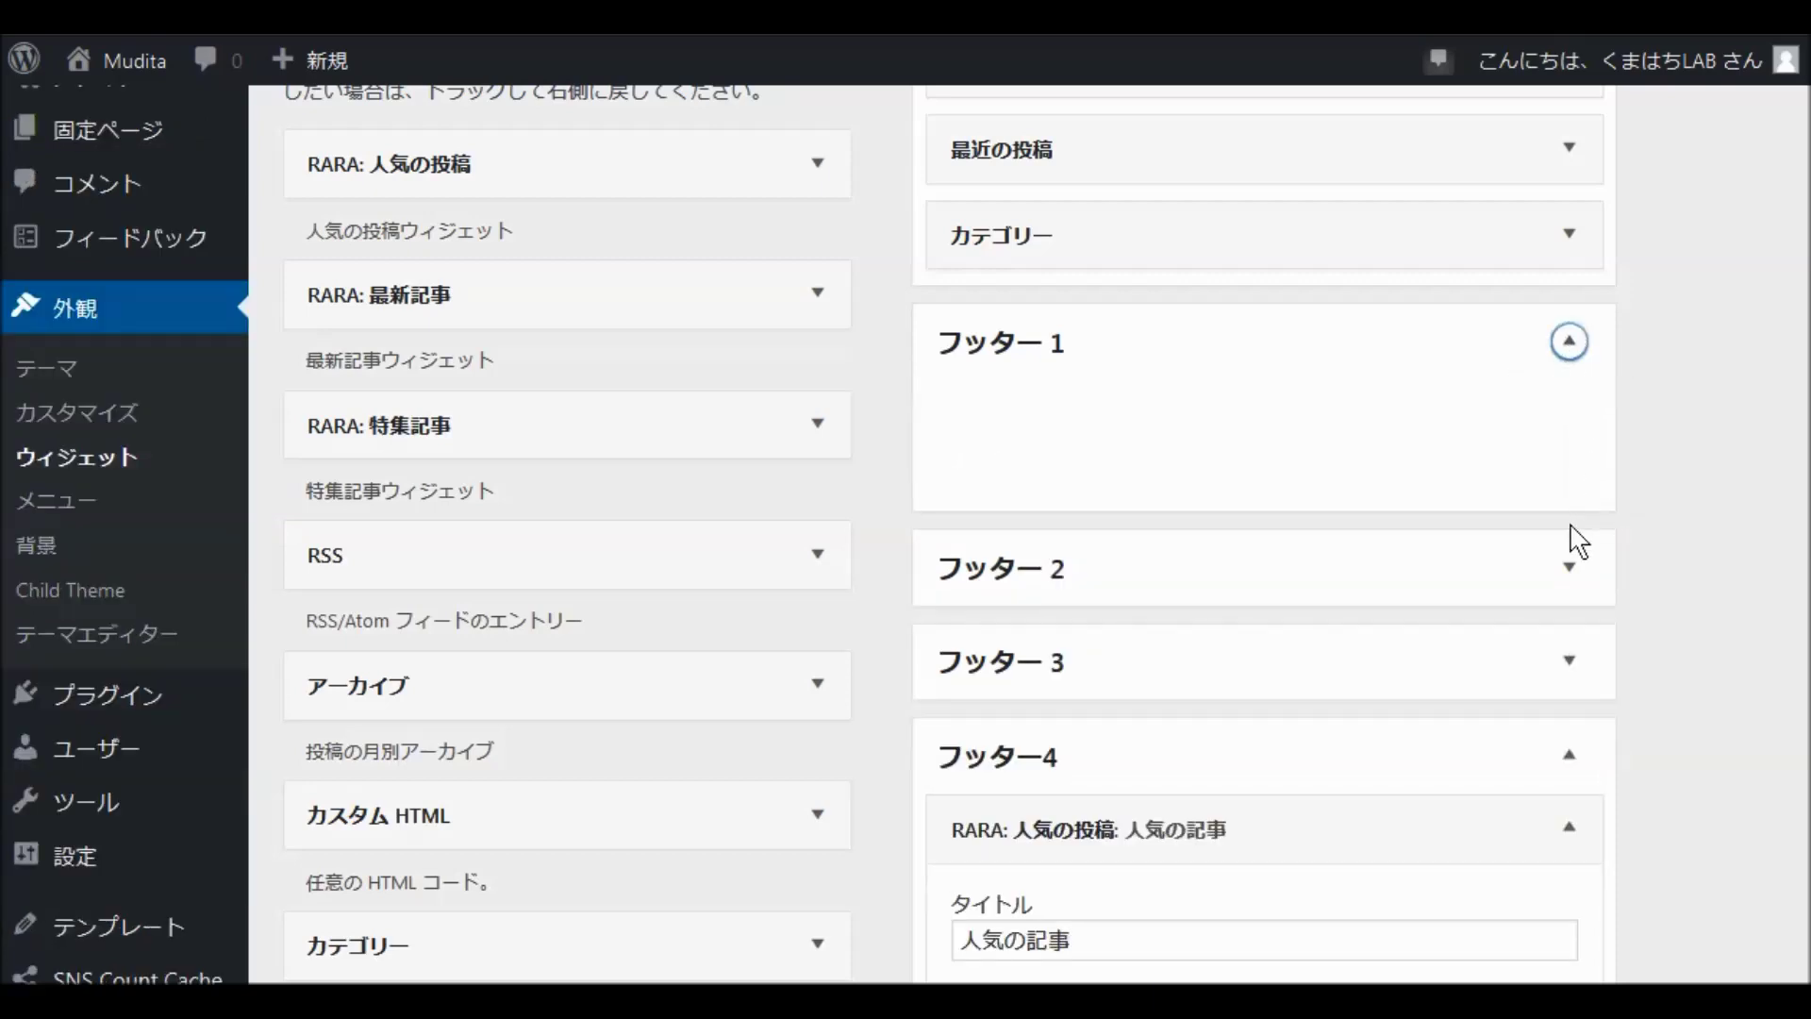
{"action": "left_click", "coordinate": [1574, 570]}
{"action": "left_click", "coordinate": [1569, 794]}
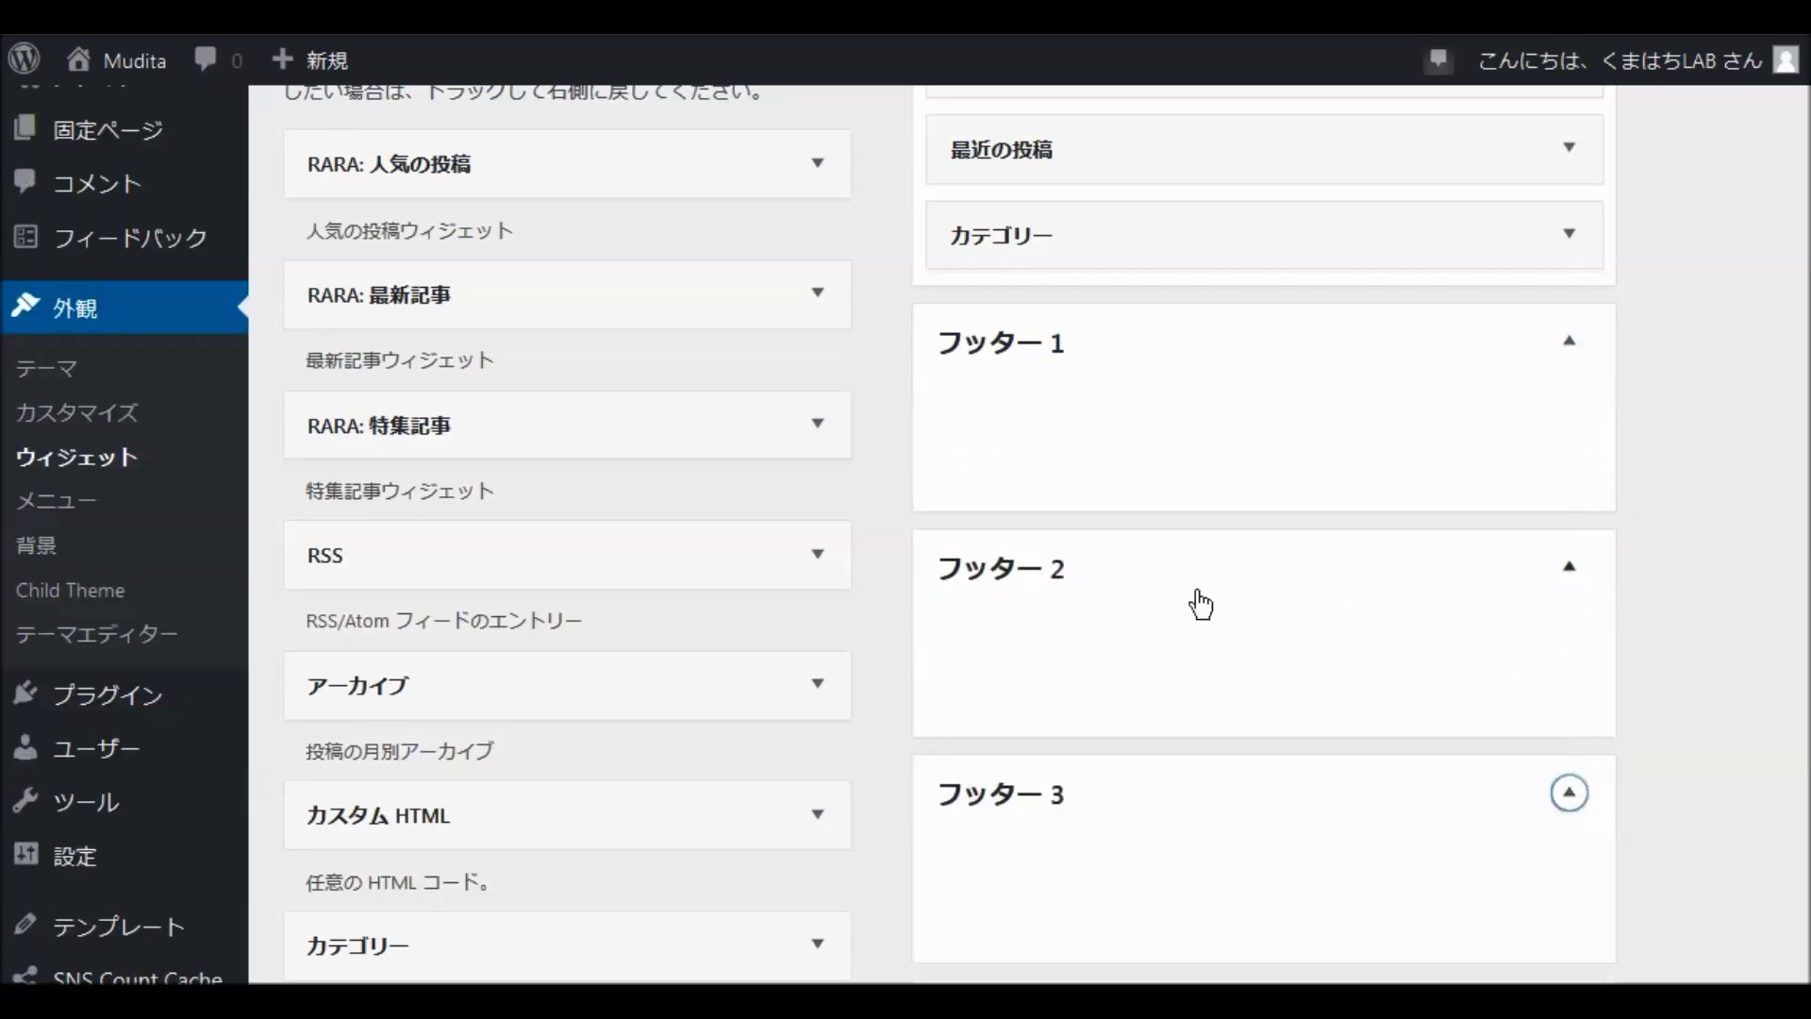
Step: Replace the 最近の投稿 widget in 右サイドバー with the RARA: 最新記事 widget, placed between 検索 and カテゴリー
{"action": "scroll", "coordinate": [1037, 594], "scroll_direction": "down", "scroll_amount": 2}
{"action": "scroll", "coordinate": [649, 411], "scroll_direction": "up", "scroll_amount": 5}
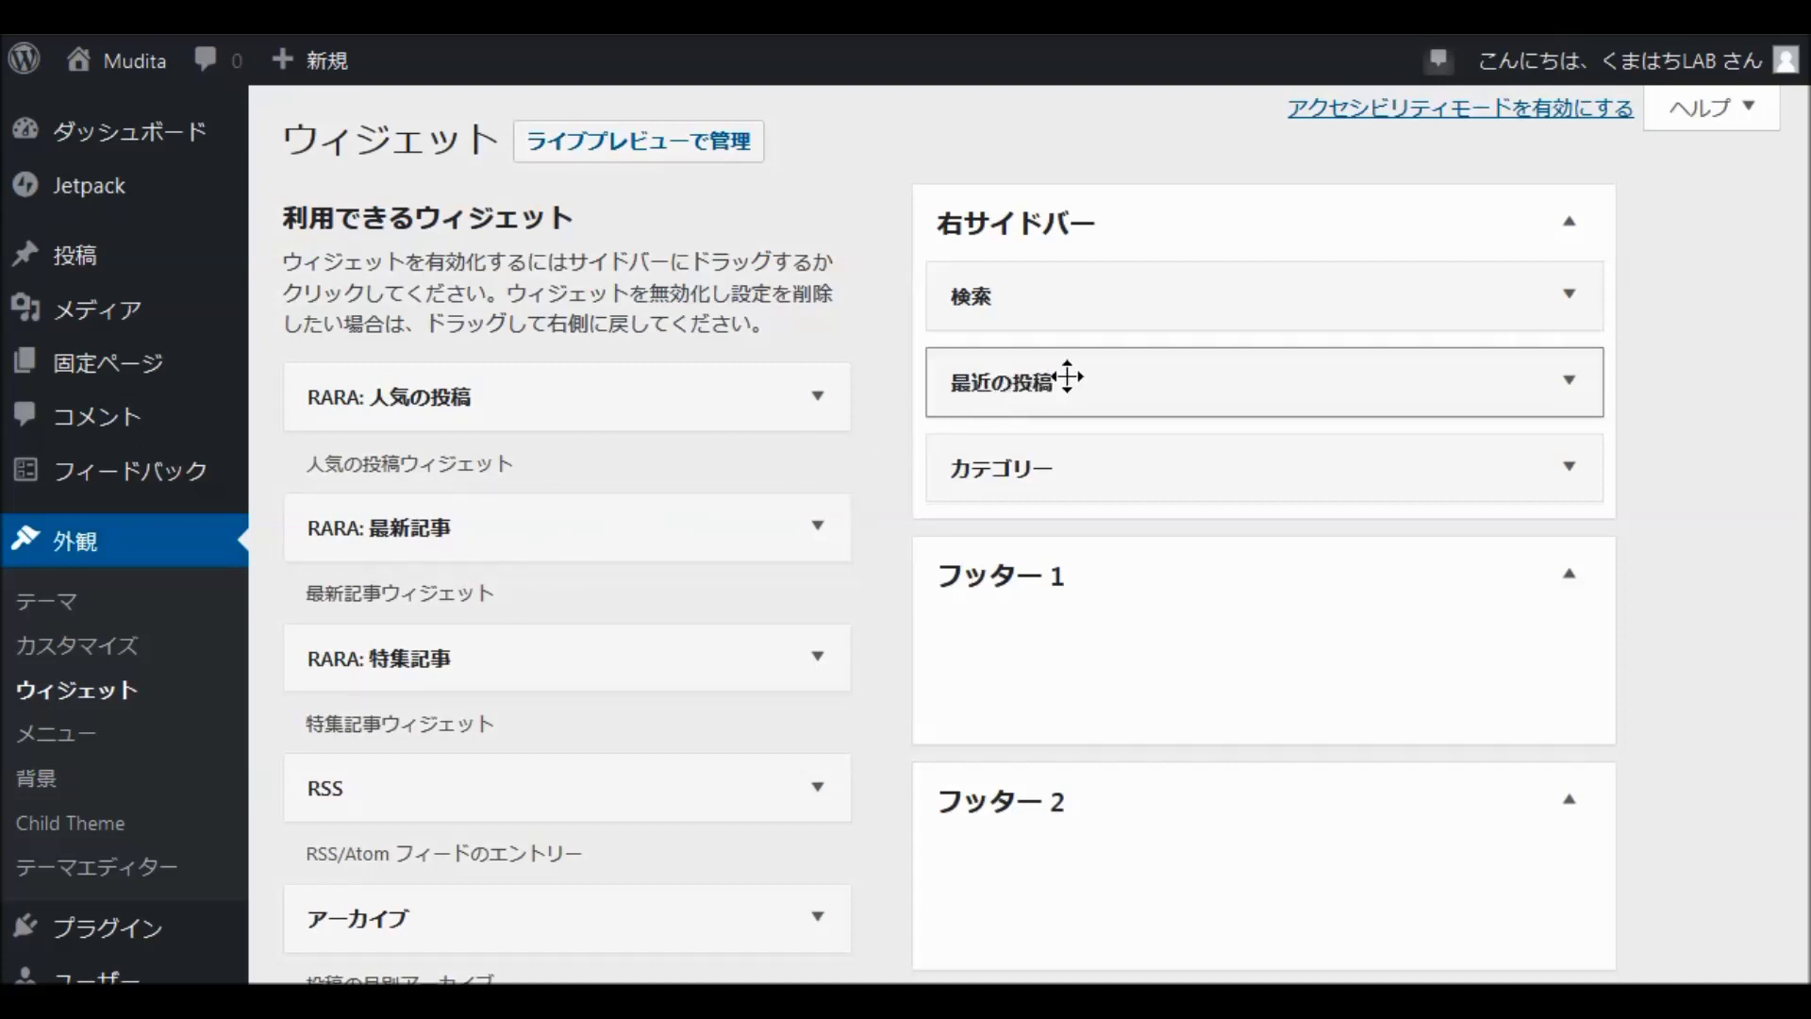
{"action": "left_click", "coordinate": [1570, 383]}
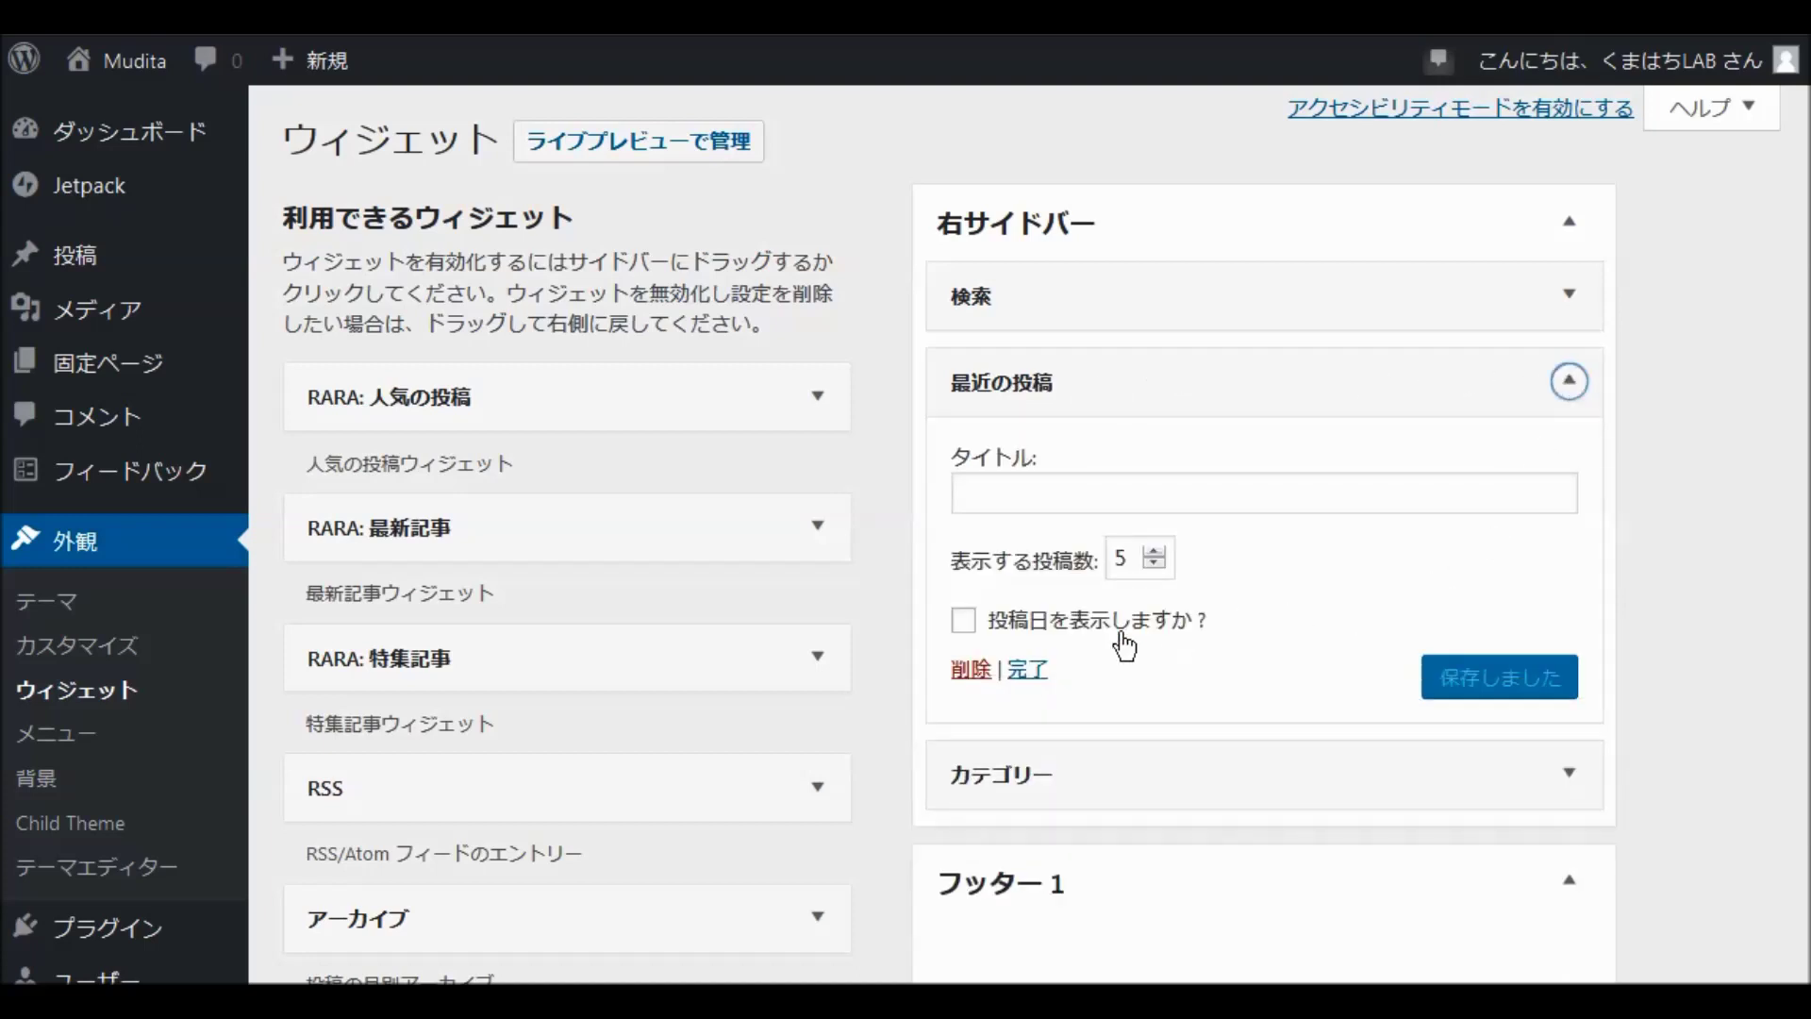
{"action": "left_click", "coordinate": [972, 672]}
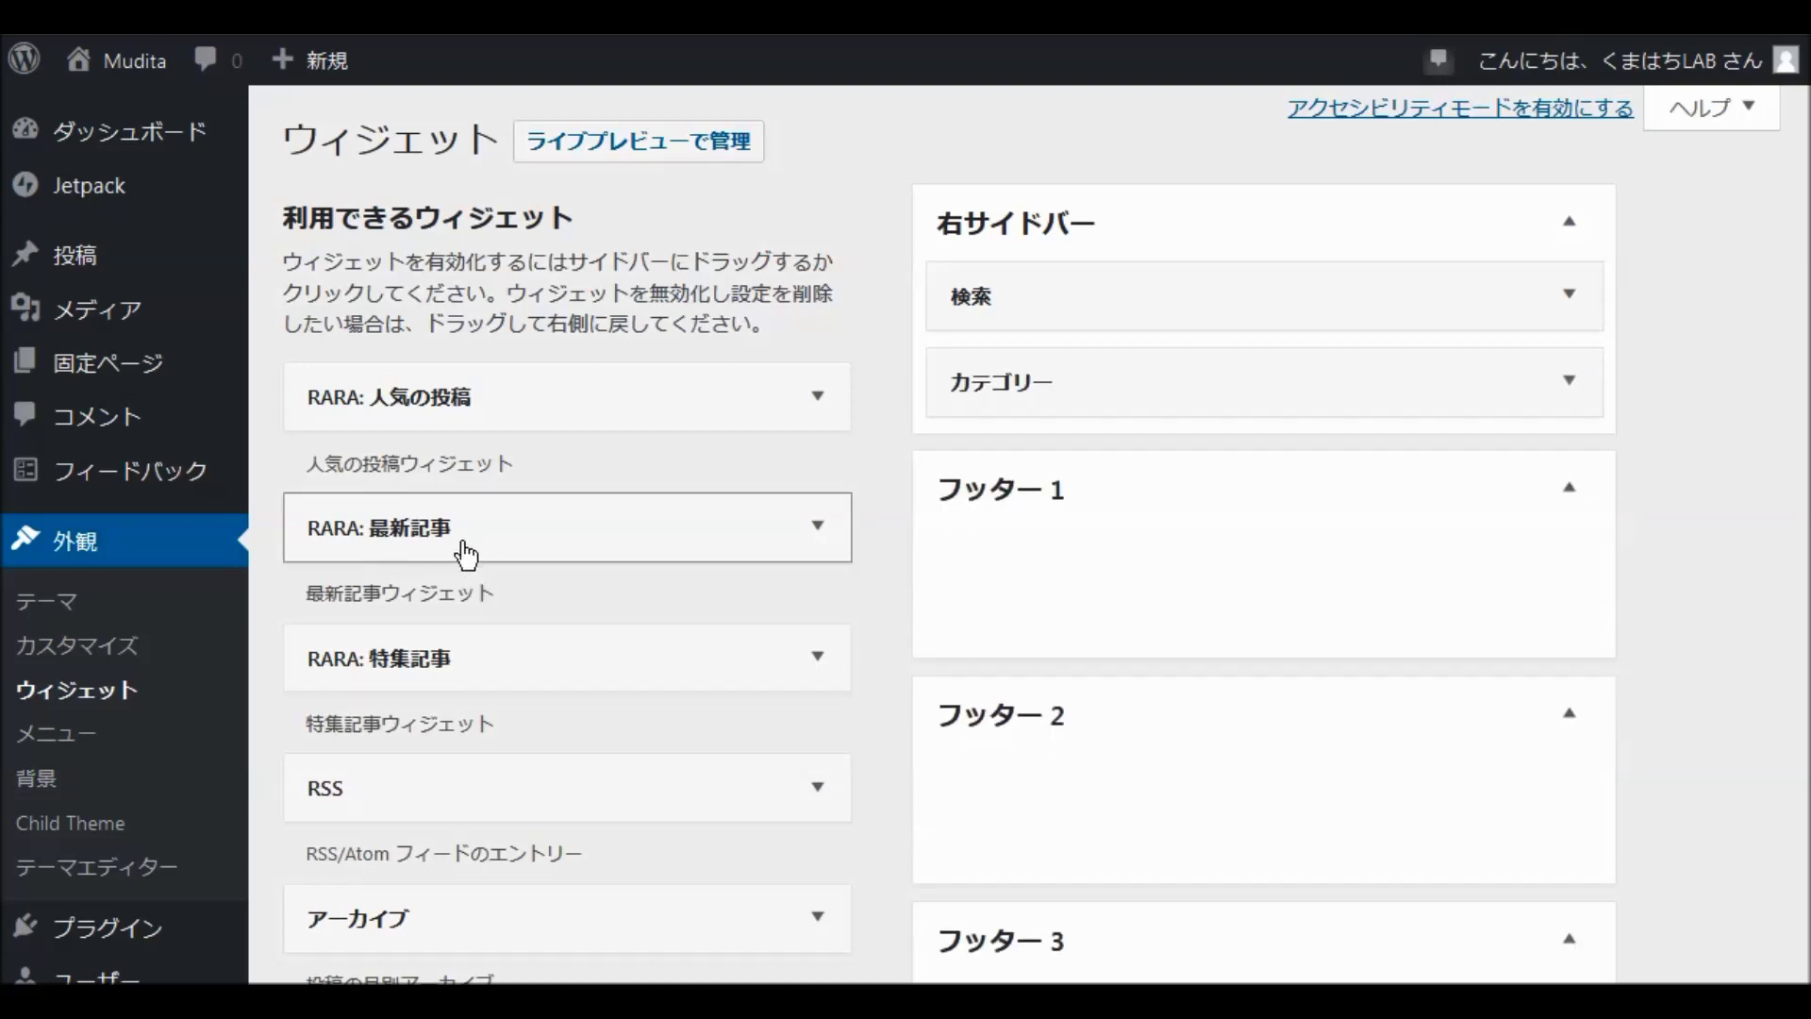
{"action": "left_click_drag", "start_coordinate": [501, 528], "coordinate": [1105, 369]}
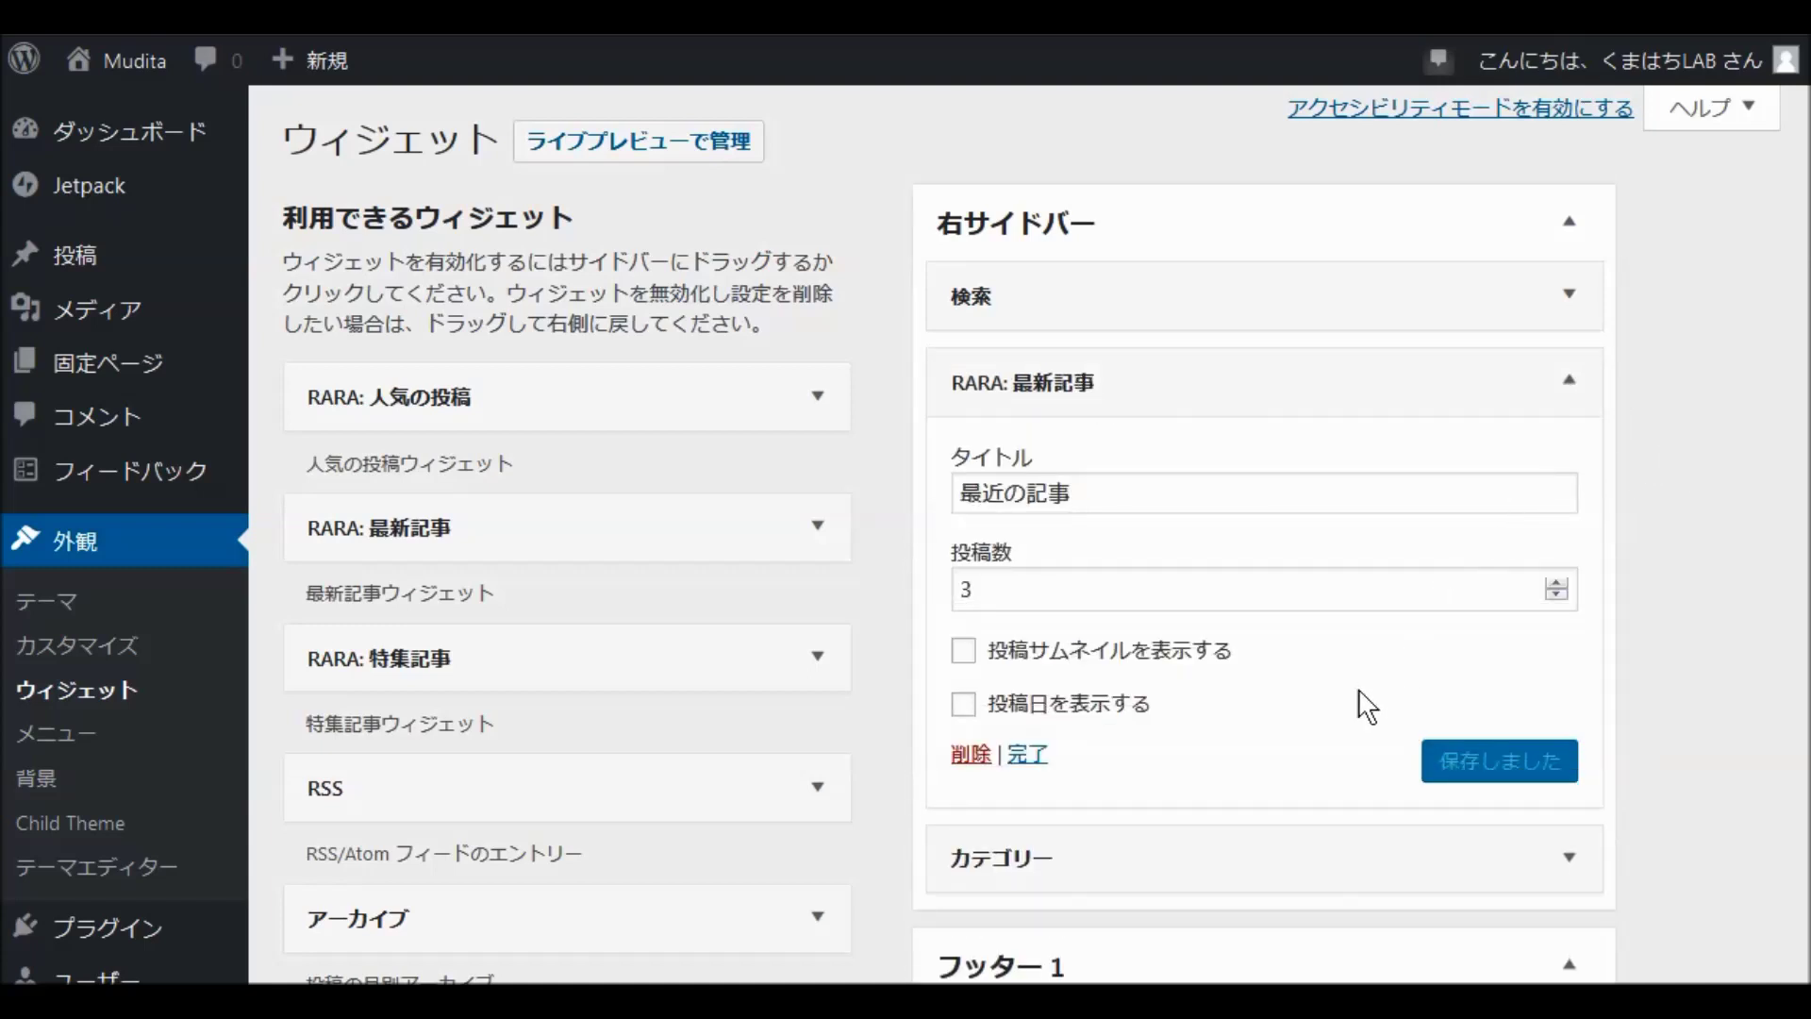
Step: Set the RARA: 最新記事 widget to 5 posts with thumbnails and post dates, save it and collapse it
{"action": "left_click", "coordinate": [1556, 582]}
{"action": "left_click", "coordinate": [1556, 582]}
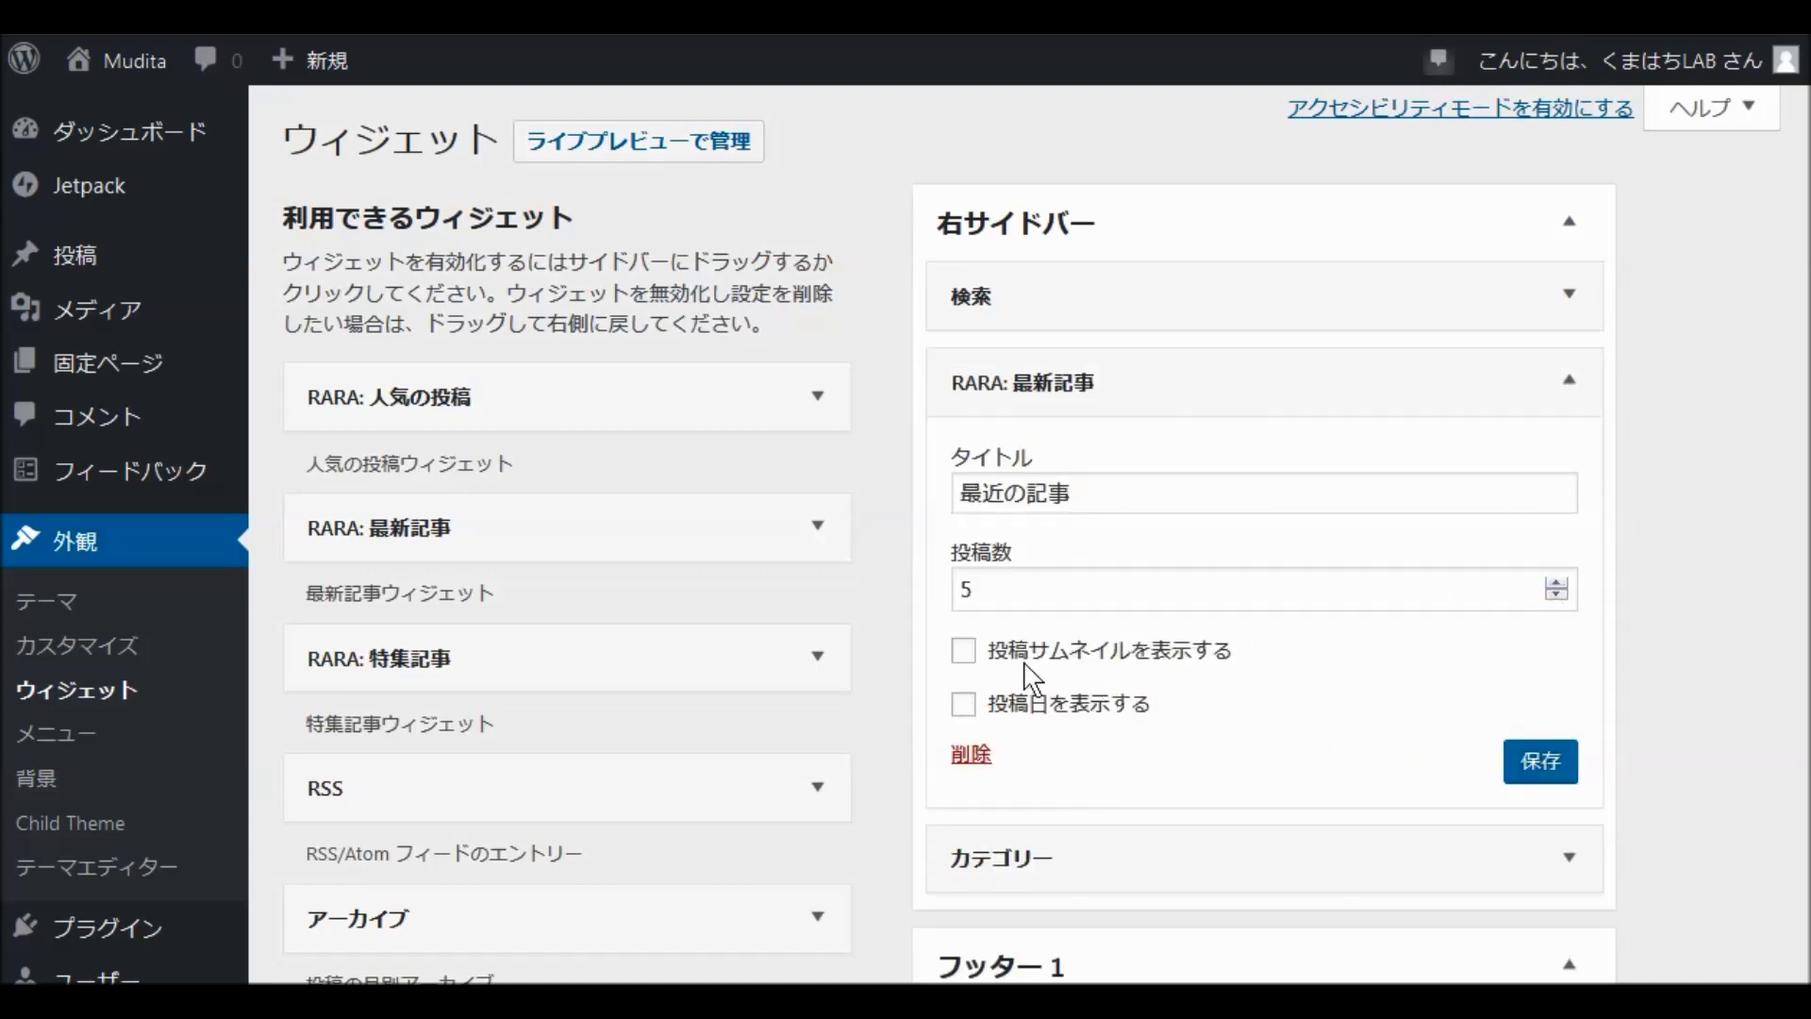
{"action": "left_click", "coordinate": [964, 650]}
{"action": "left_click", "coordinate": [964, 704]}
{"action": "left_click", "coordinate": [1536, 769]}
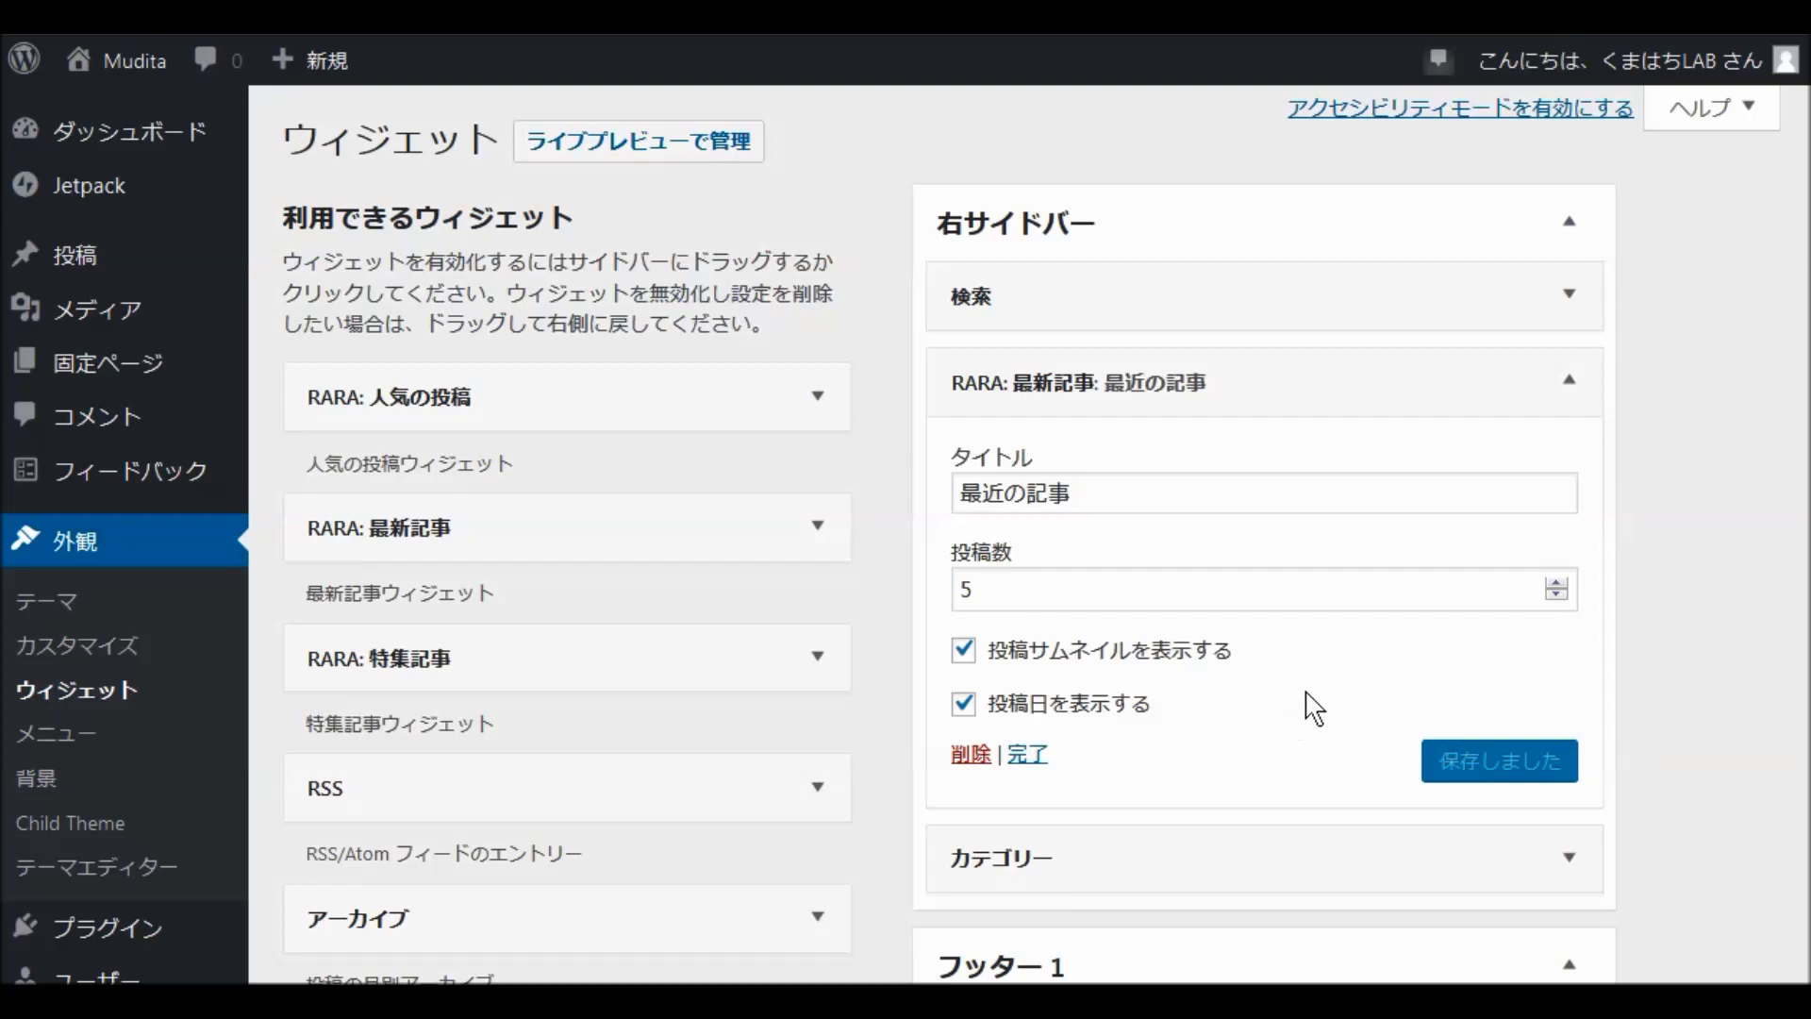
{"action": "left_click", "coordinate": [1569, 381]}
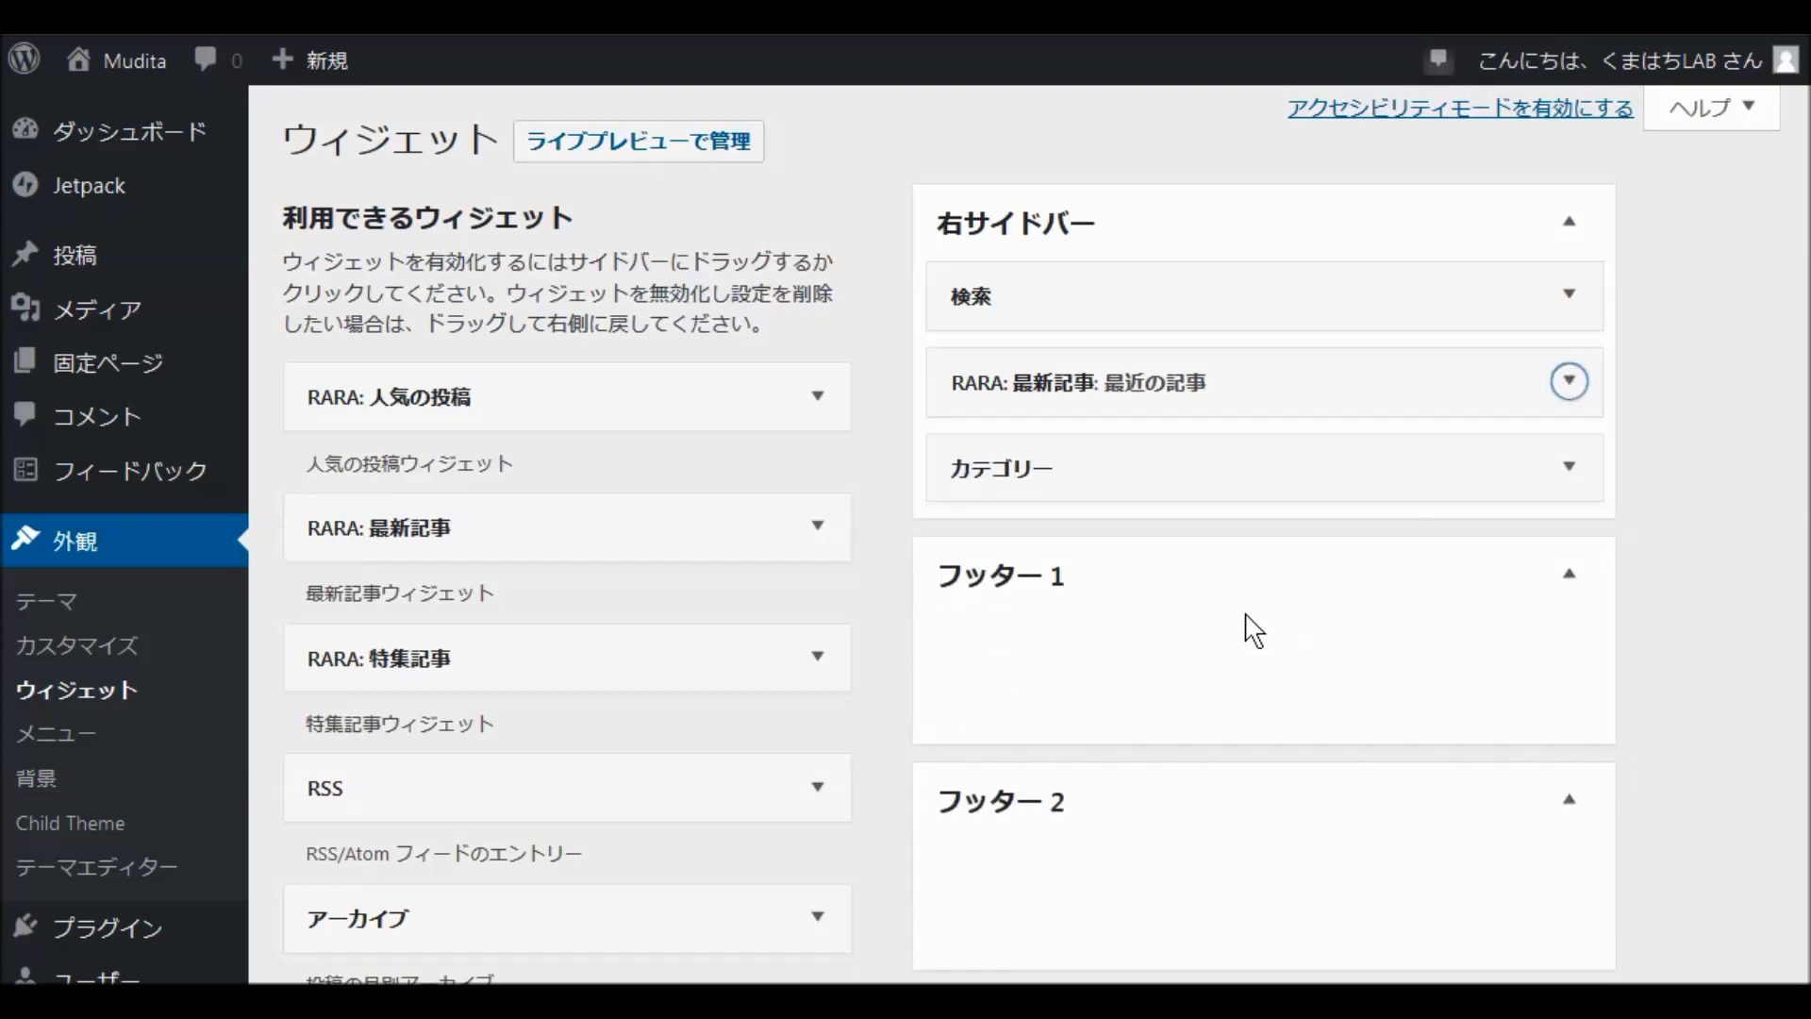
Step: Dismiss the Black Studio TinyMCE Widget hint beside the ビジュアルエディター widget
{"action": "scroll", "coordinate": [867, 704], "scroll_direction": "down", "scroll_amount": 7}
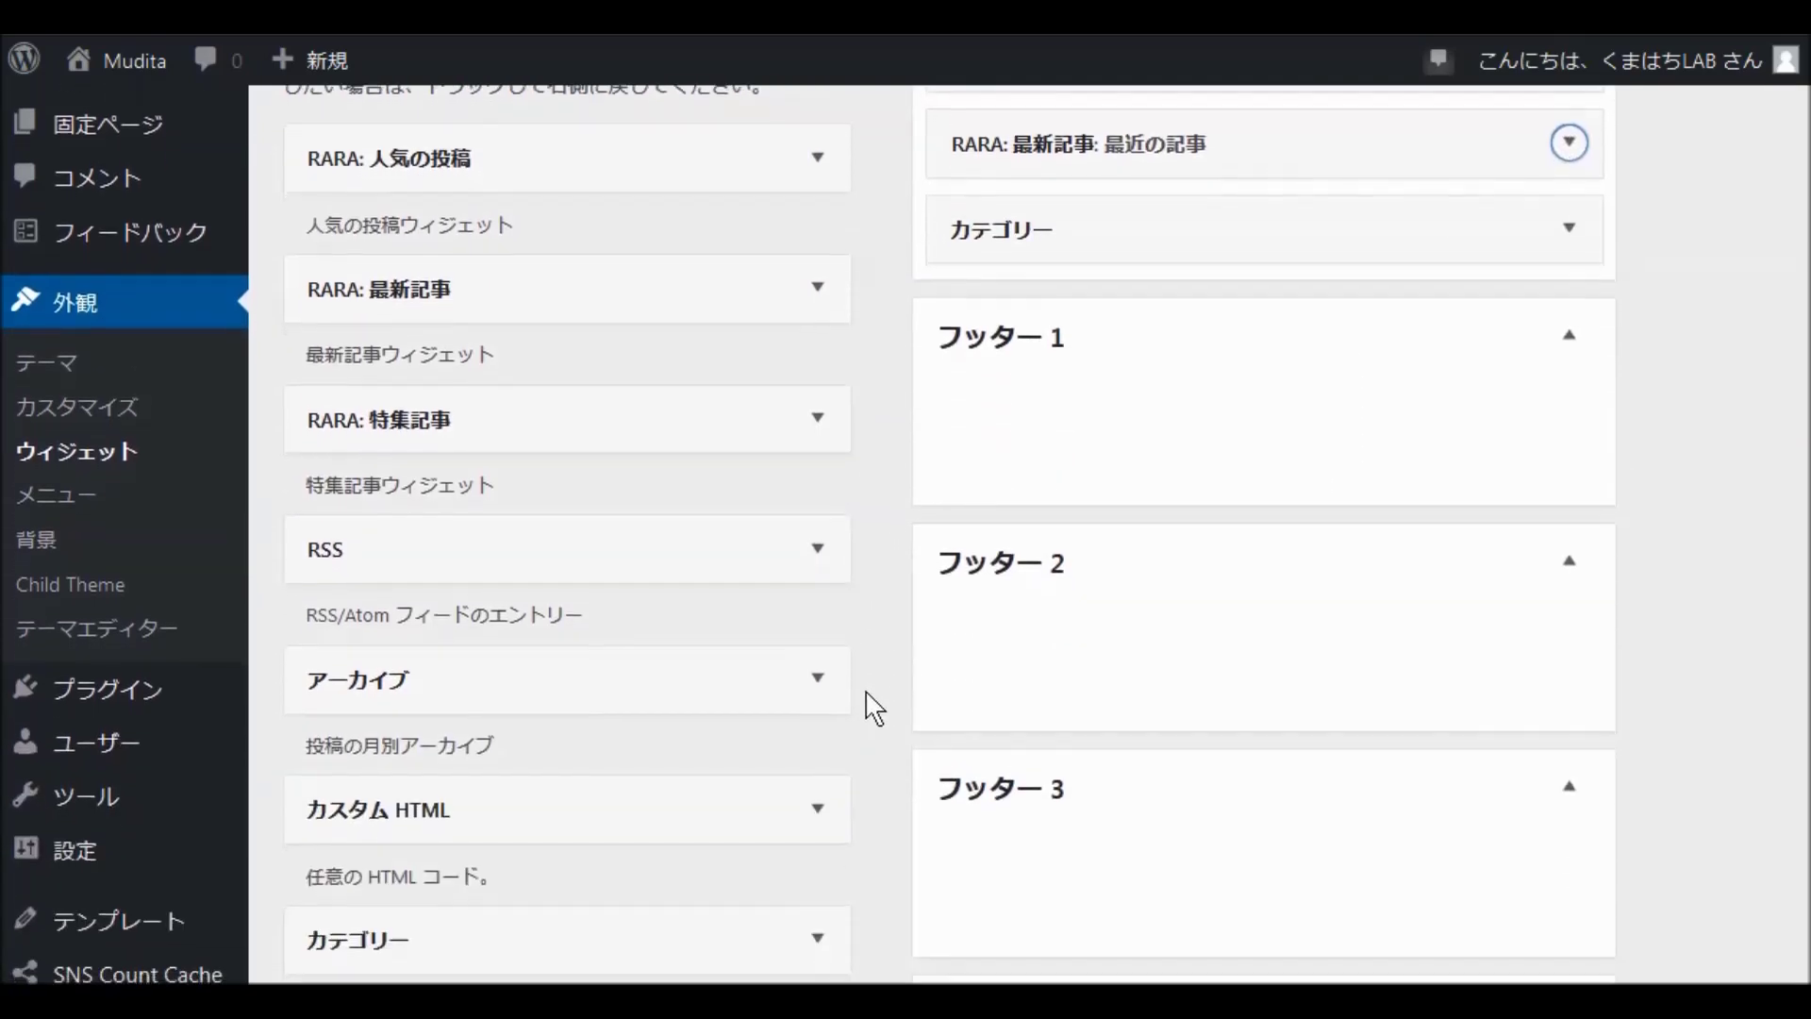
{"action": "scroll", "coordinate": [884, 702], "scroll_direction": "down", "scroll_amount": 7}
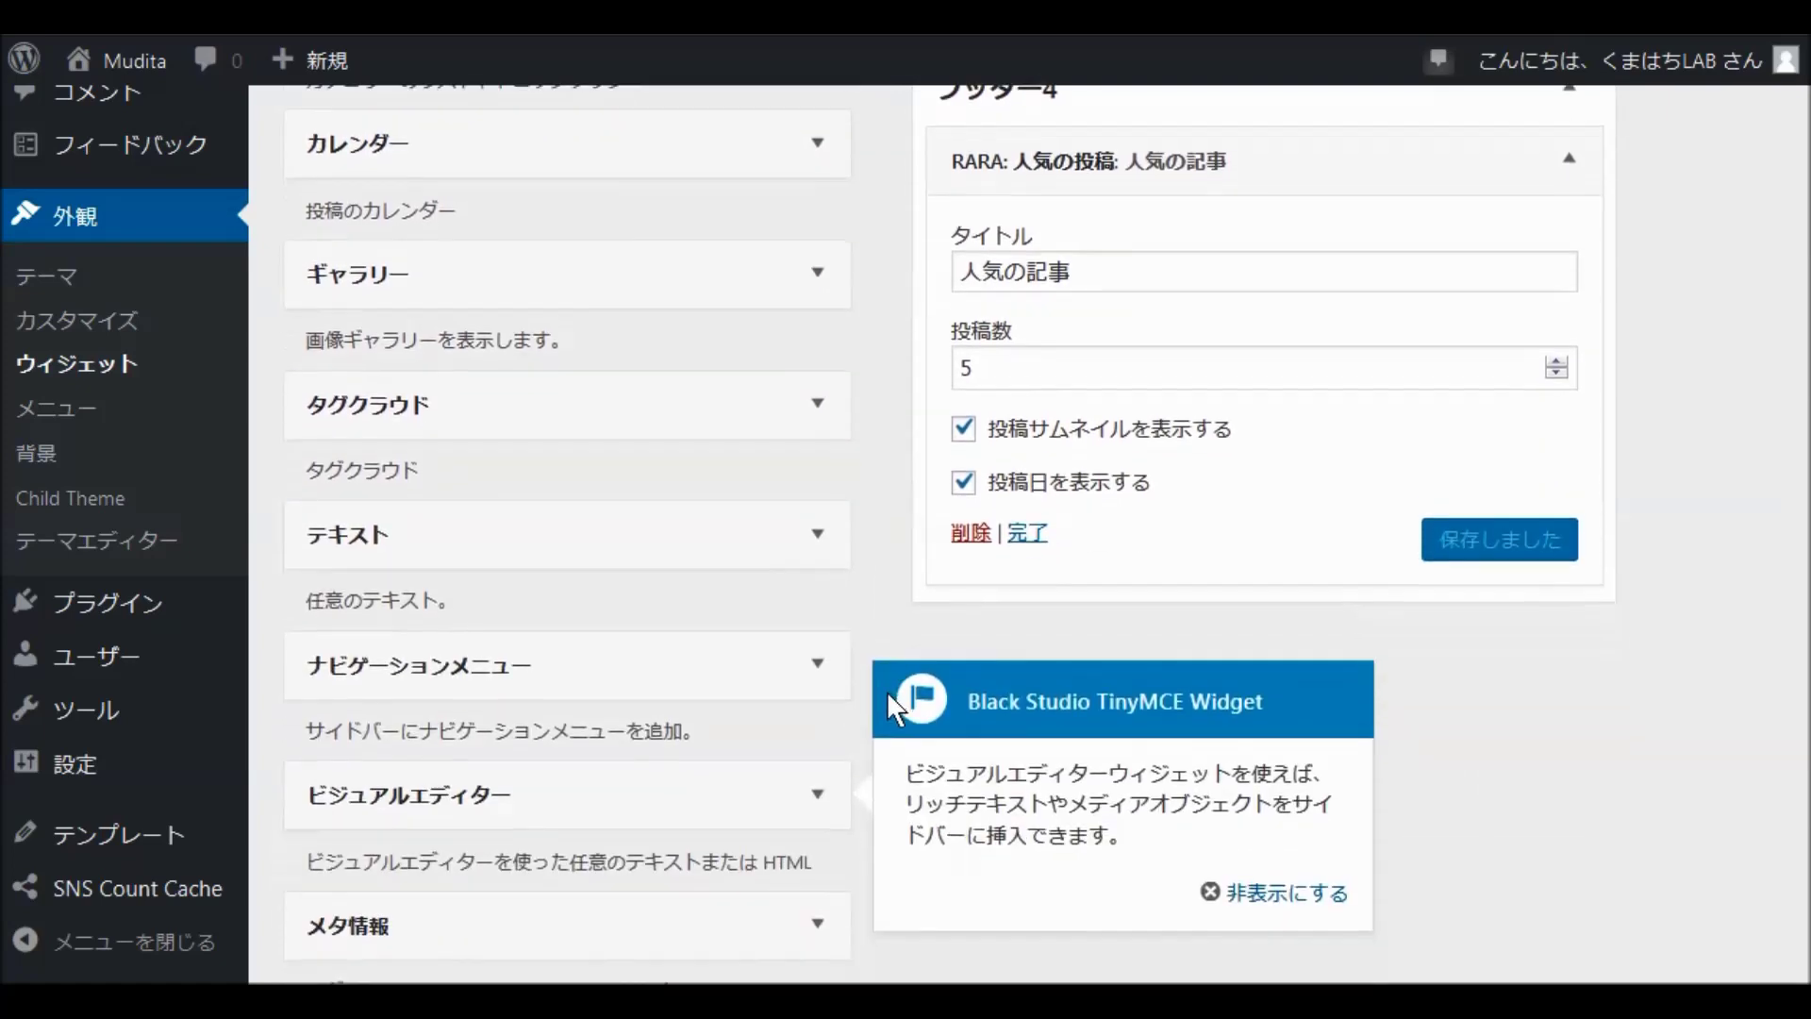
{"action": "left_click", "coordinate": [1287, 667]}
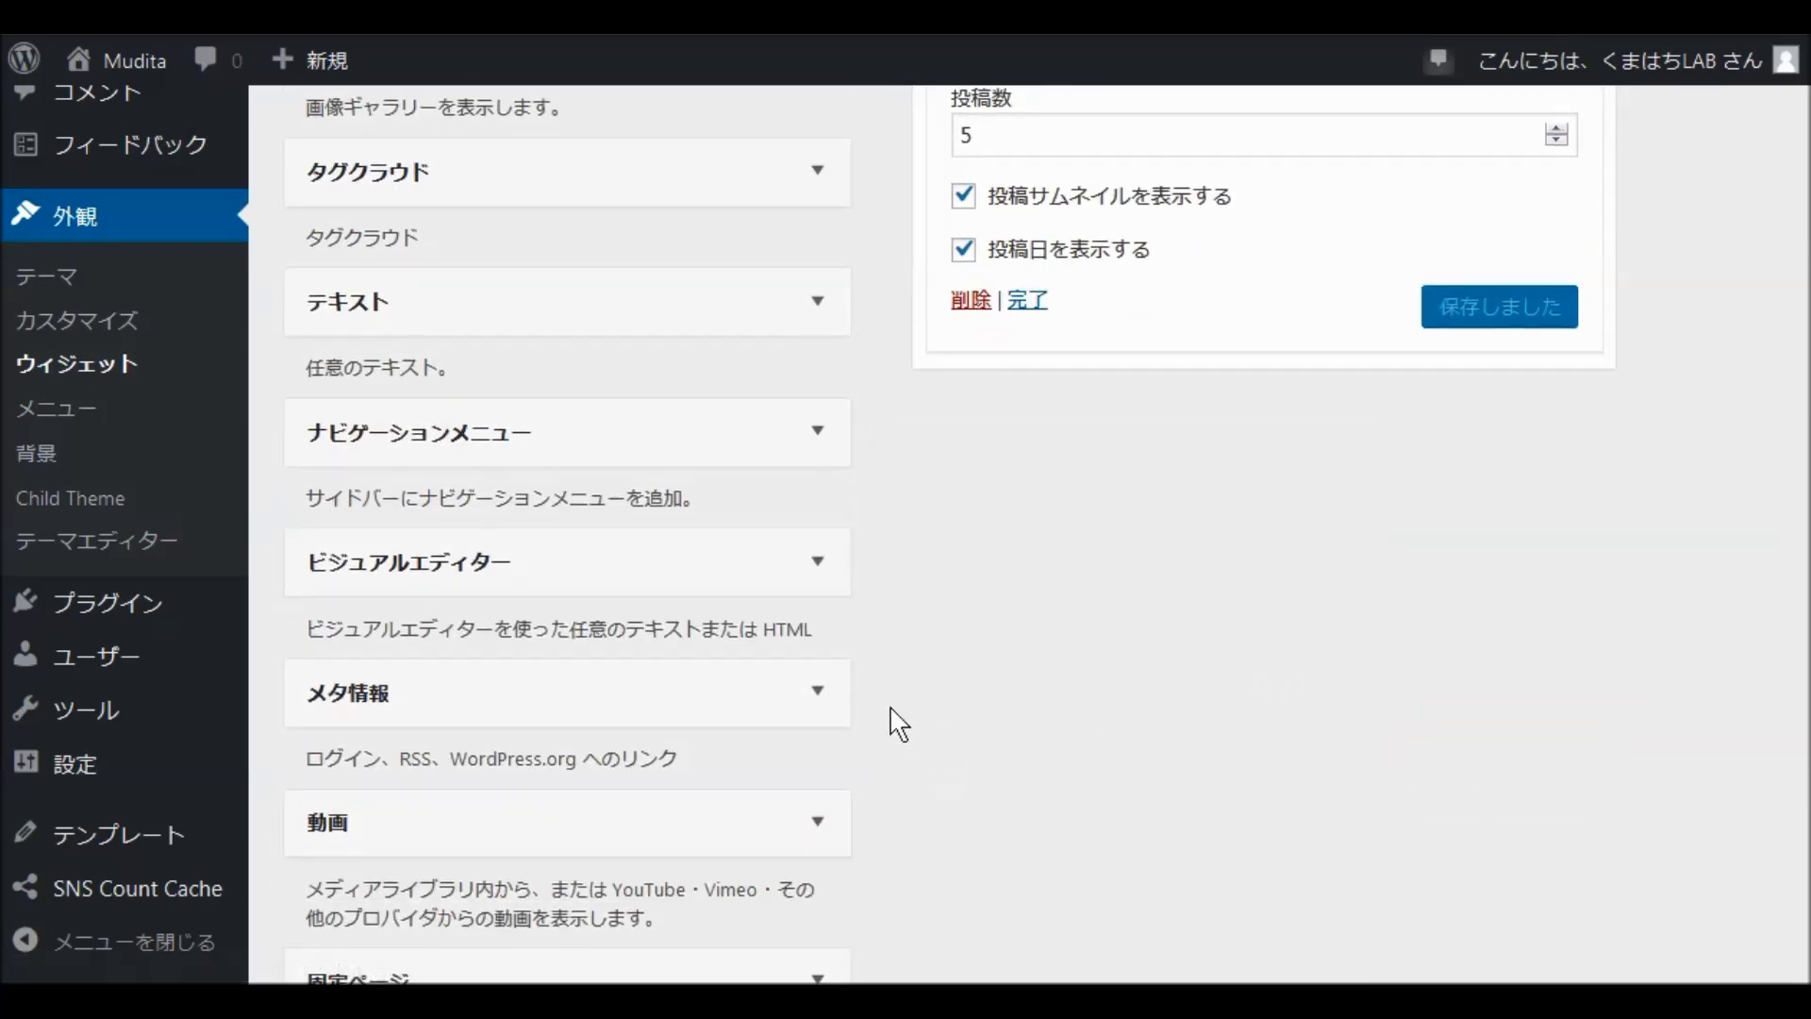
Step: Examine the full list of available widgets and the footer widget areas
{"action": "scroll", "coordinate": [901, 725], "scroll_direction": "down", "scroll_amount": 5}
{"action": "scroll", "coordinate": [915, 732], "scroll_direction": "down", "scroll_amount": 5}
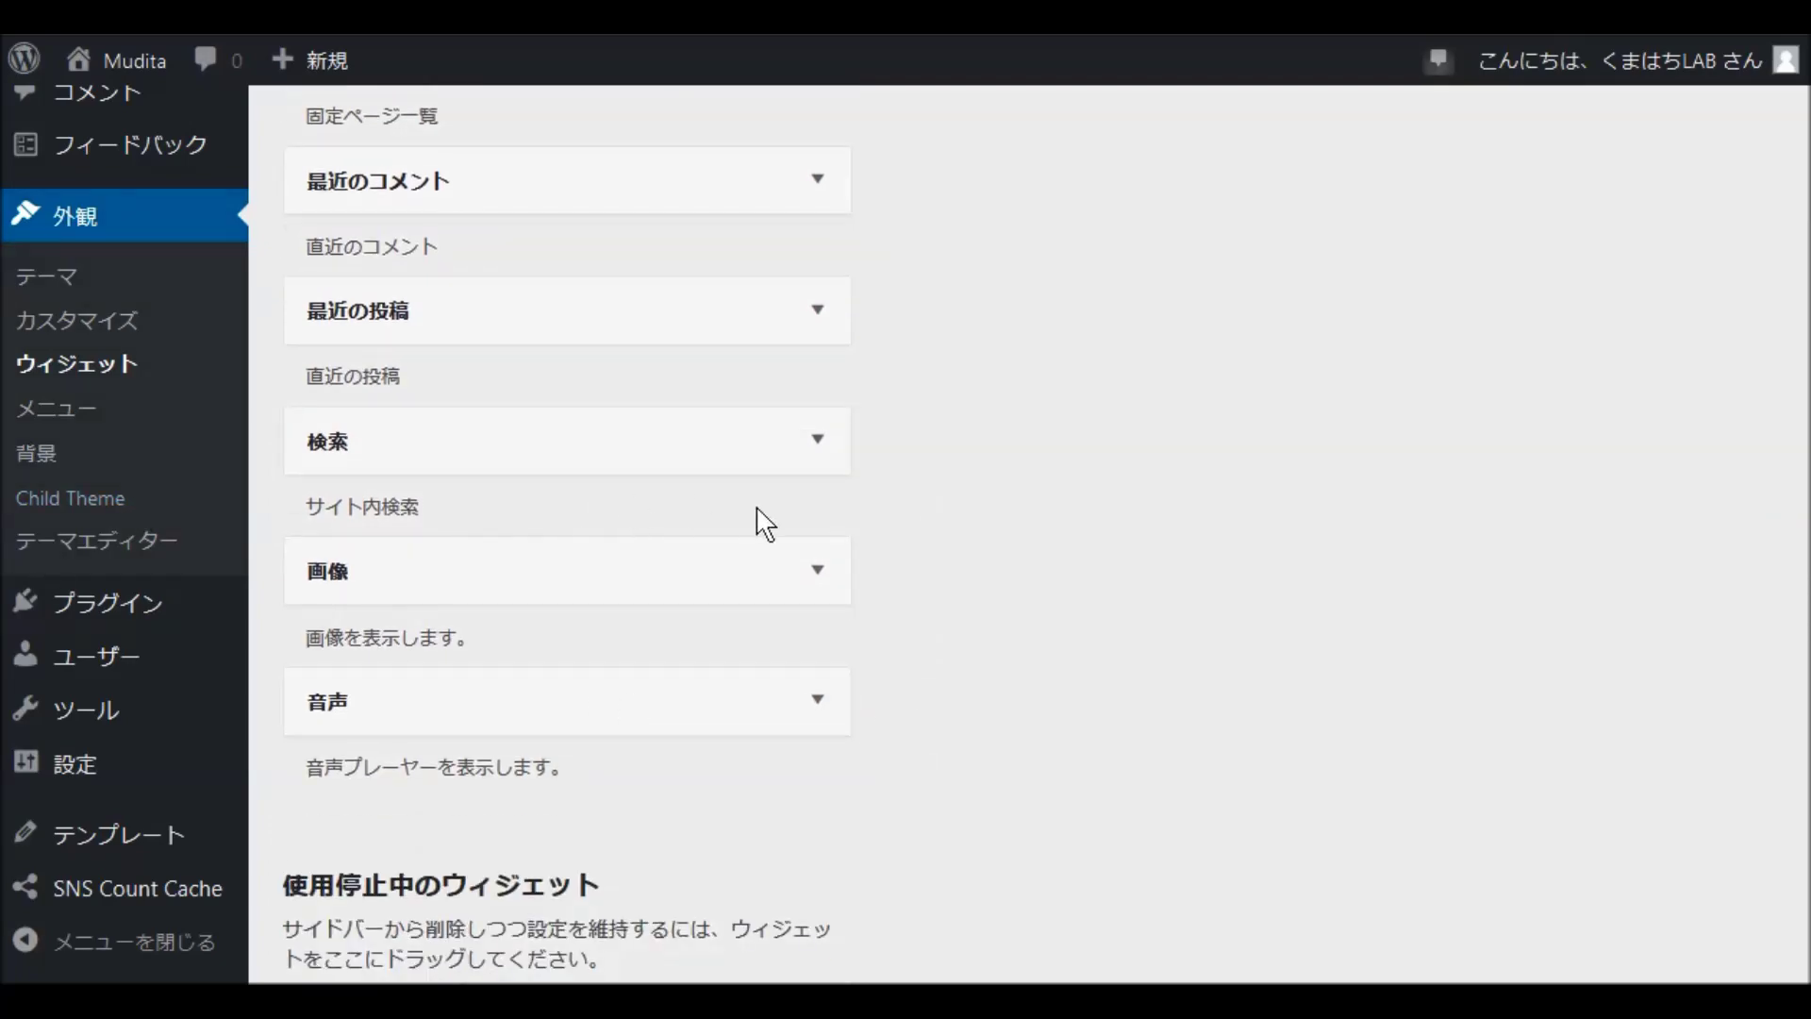
{"action": "scroll", "coordinate": [206, 528], "scroll_direction": "up", "scroll_amount": 3}
{"action": "scroll", "coordinate": [201, 510], "scroll_direction": "up", "scroll_amount": 12}
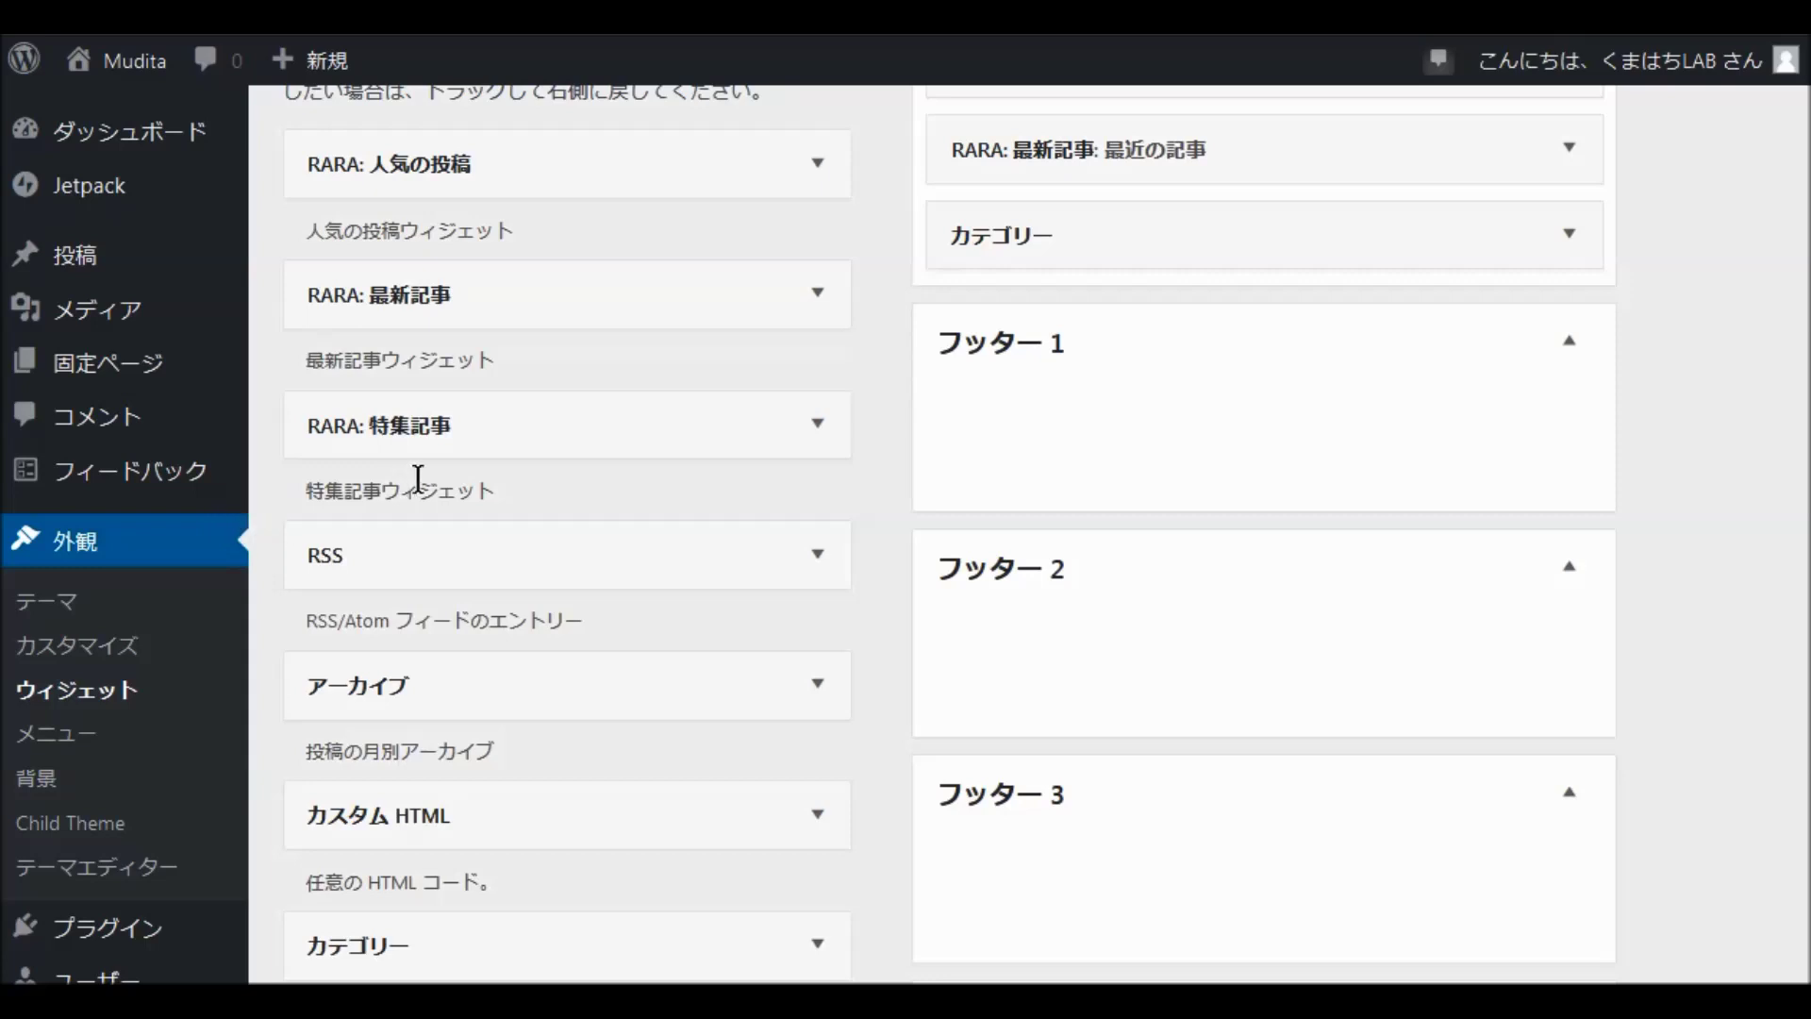
{"action": "scroll", "coordinate": [452, 477], "scroll_direction": "down", "scroll_amount": 3}
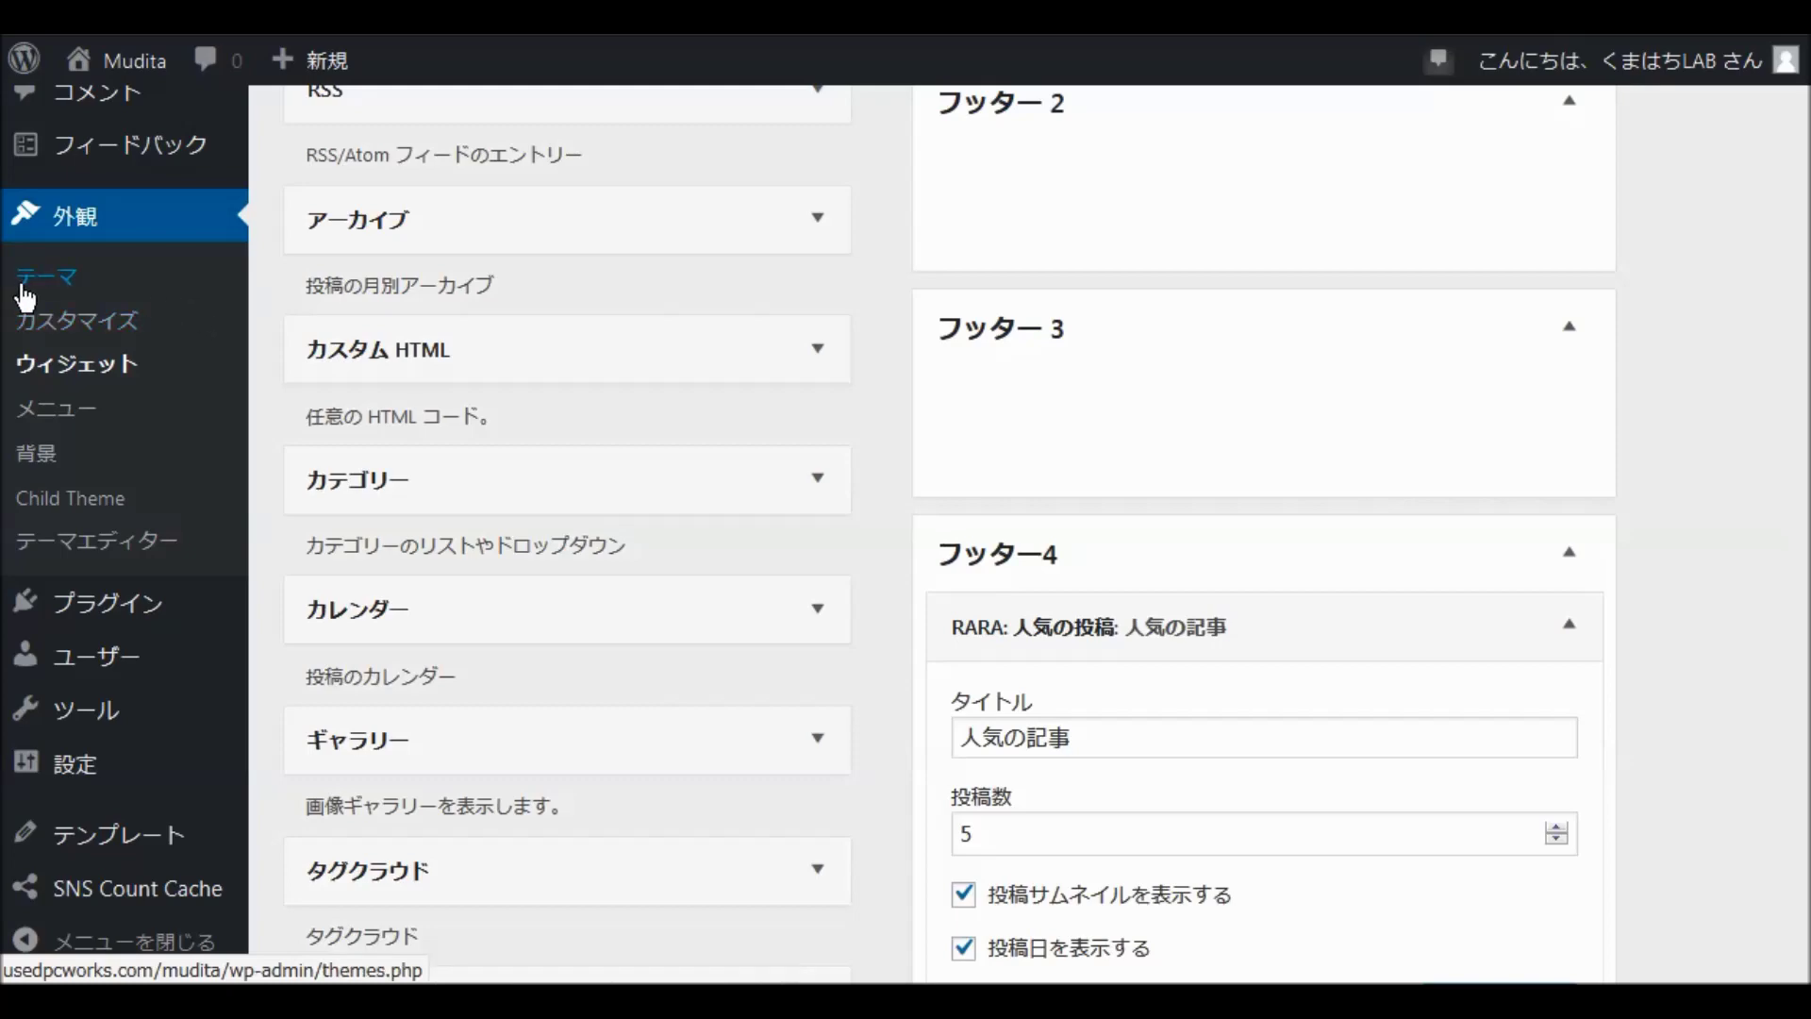
{"action": "scroll", "coordinate": [844, 405], "scroll_direction": "up", "scroll_amount": 3}
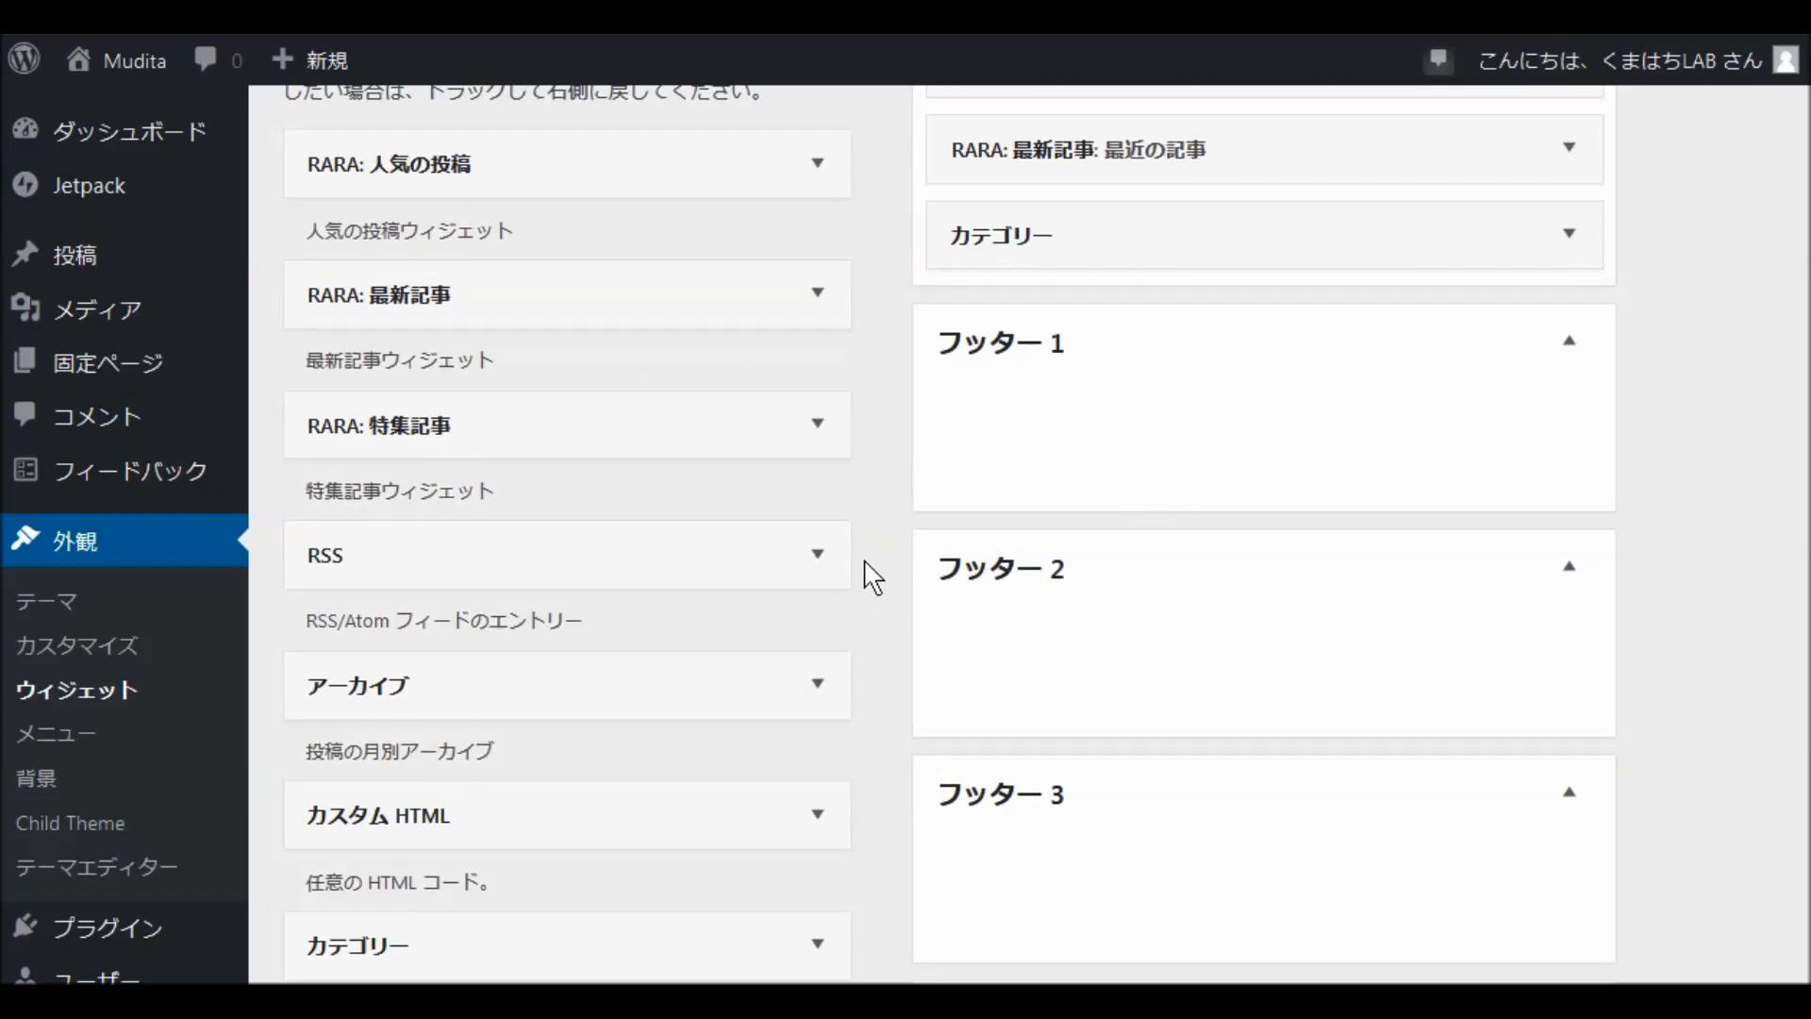
{"action": "scroll", "coordinate": [861, 573], "scroll_direction": "down", "scroll_amount": 5}
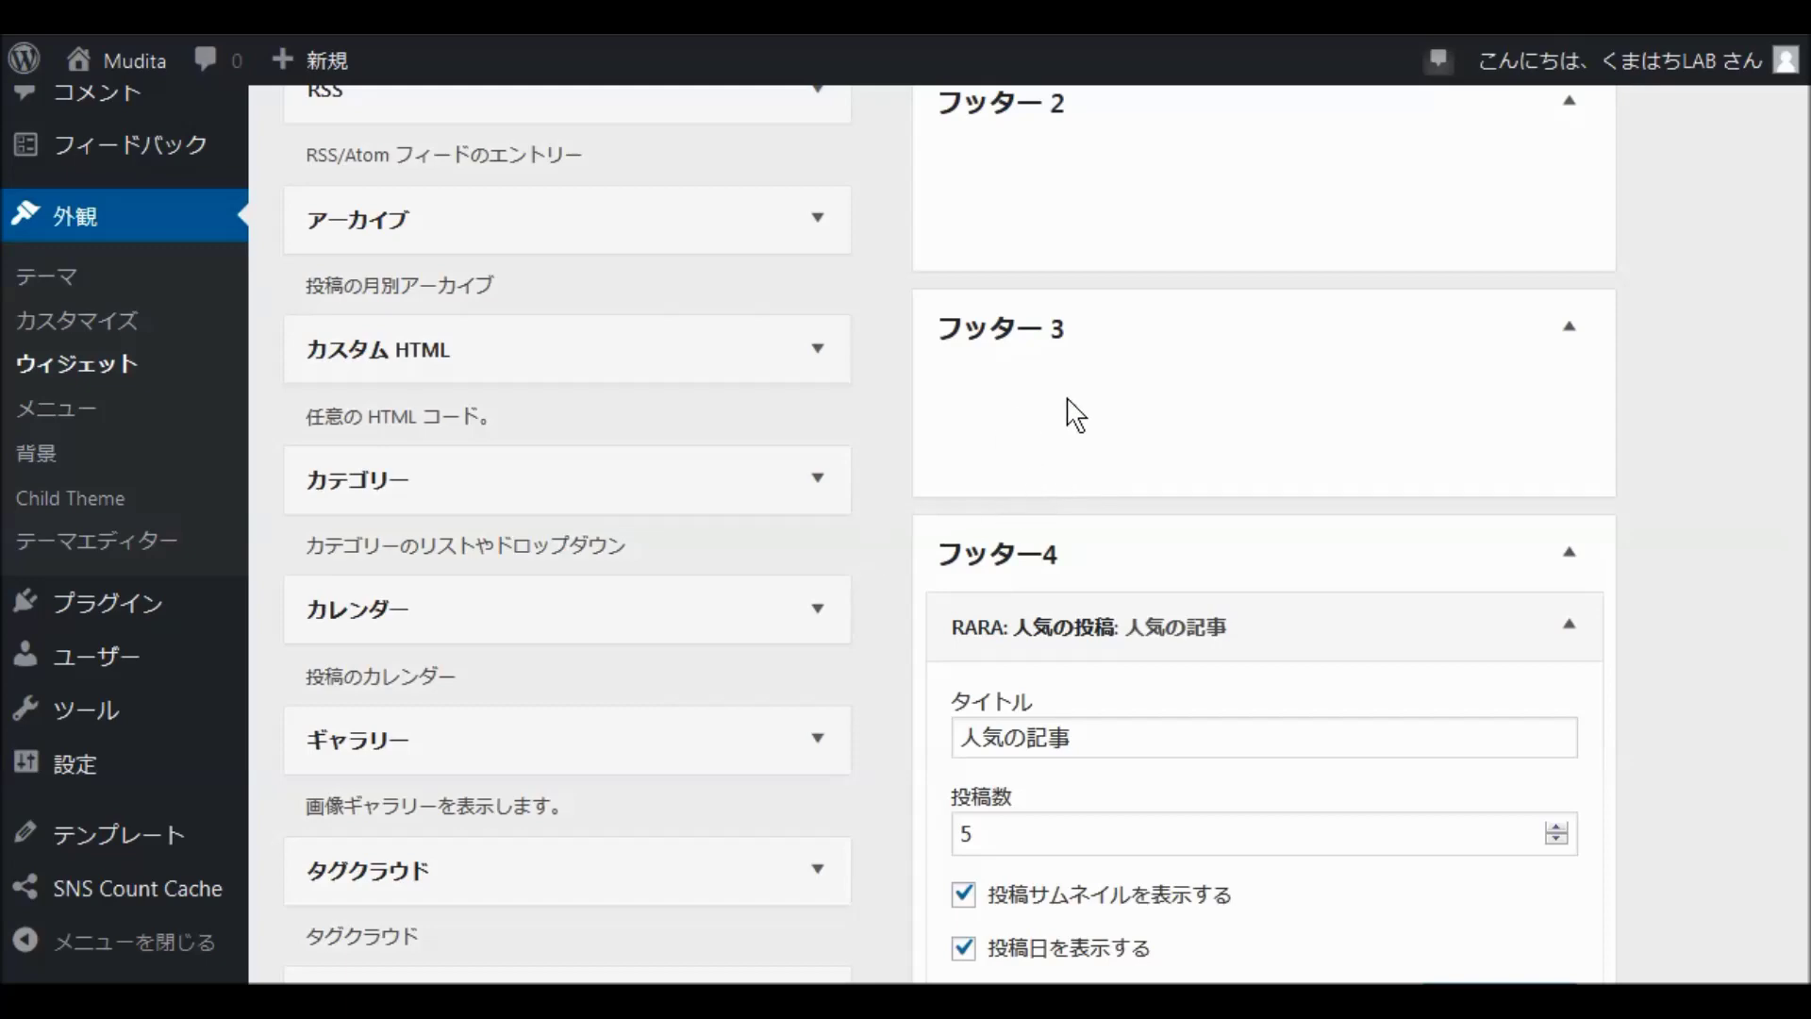
{"action": "scroll", "coordinate": [833, 630], "scroll_direction": "down", "scroll_amount": 5}
{"action": "scroll", "coordinate": [832, 628], "scroll_direction": "down", "scroll_amount": 3}
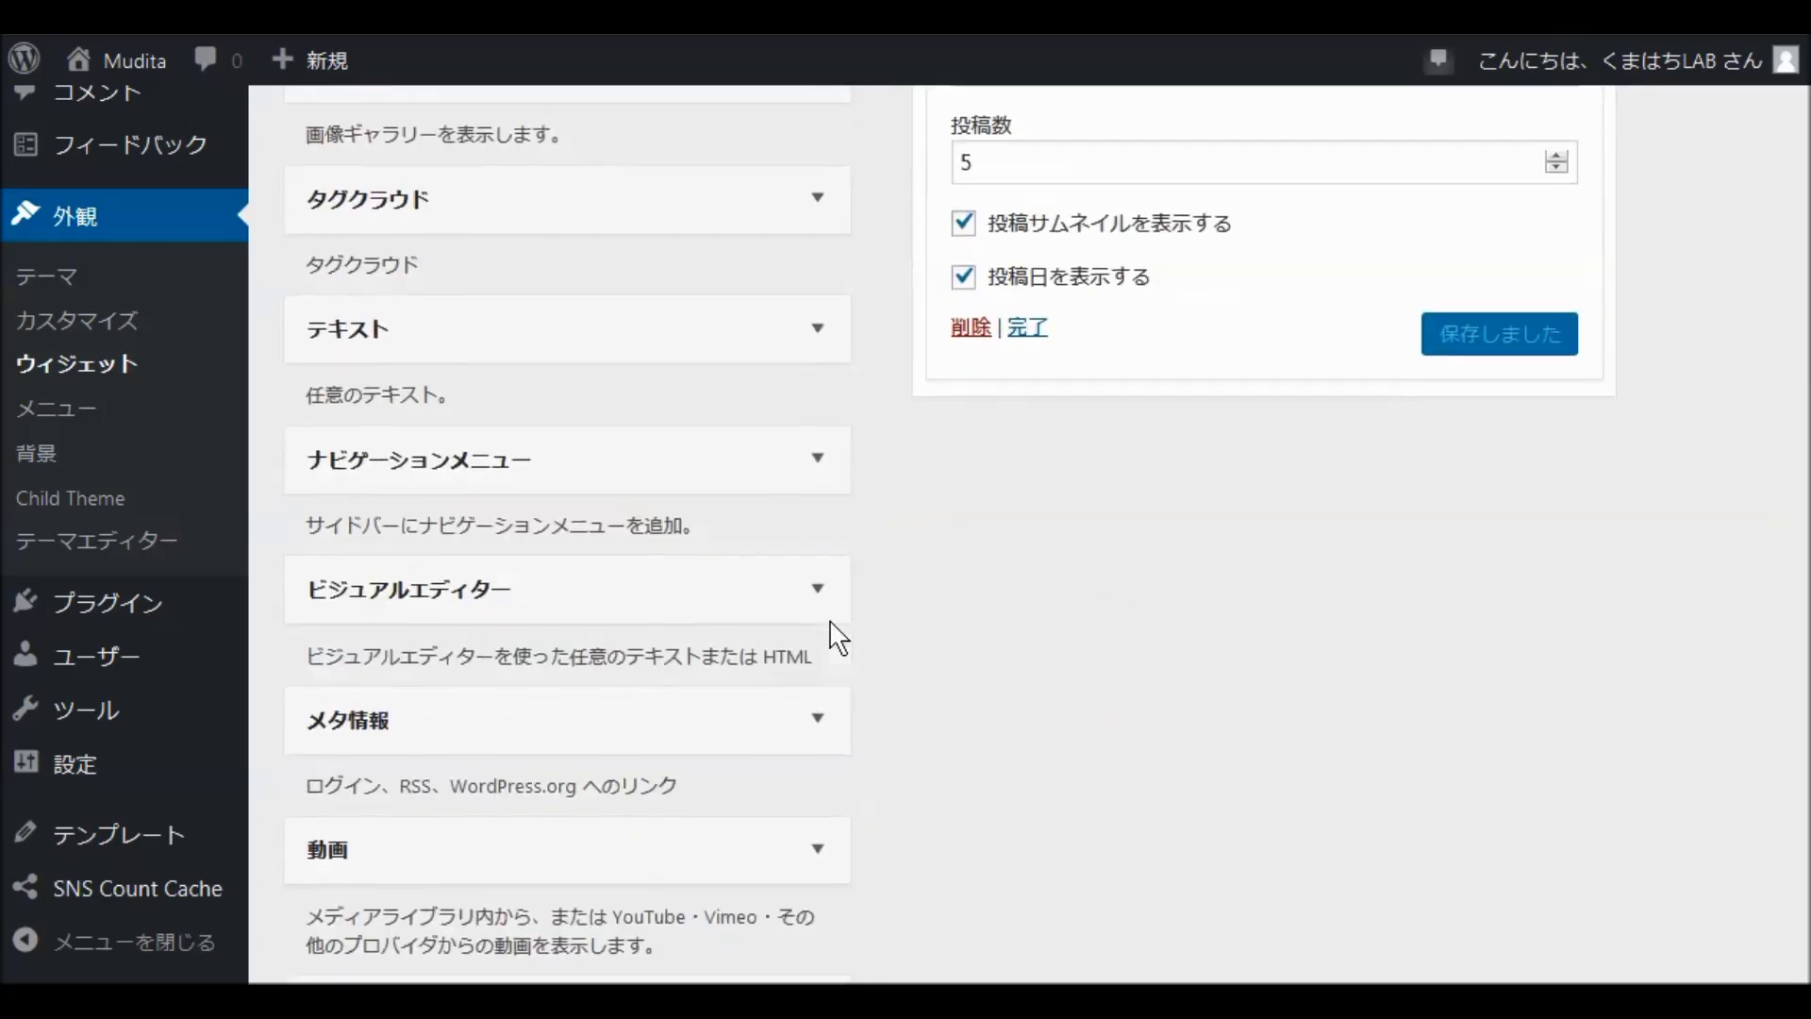
Step: Add the ナビゲーションメニュー widget to フッター 3
{"action": "scroll", "coordinate": [873, 462], "scroll_direction": "up", "scroll_amount": 3}
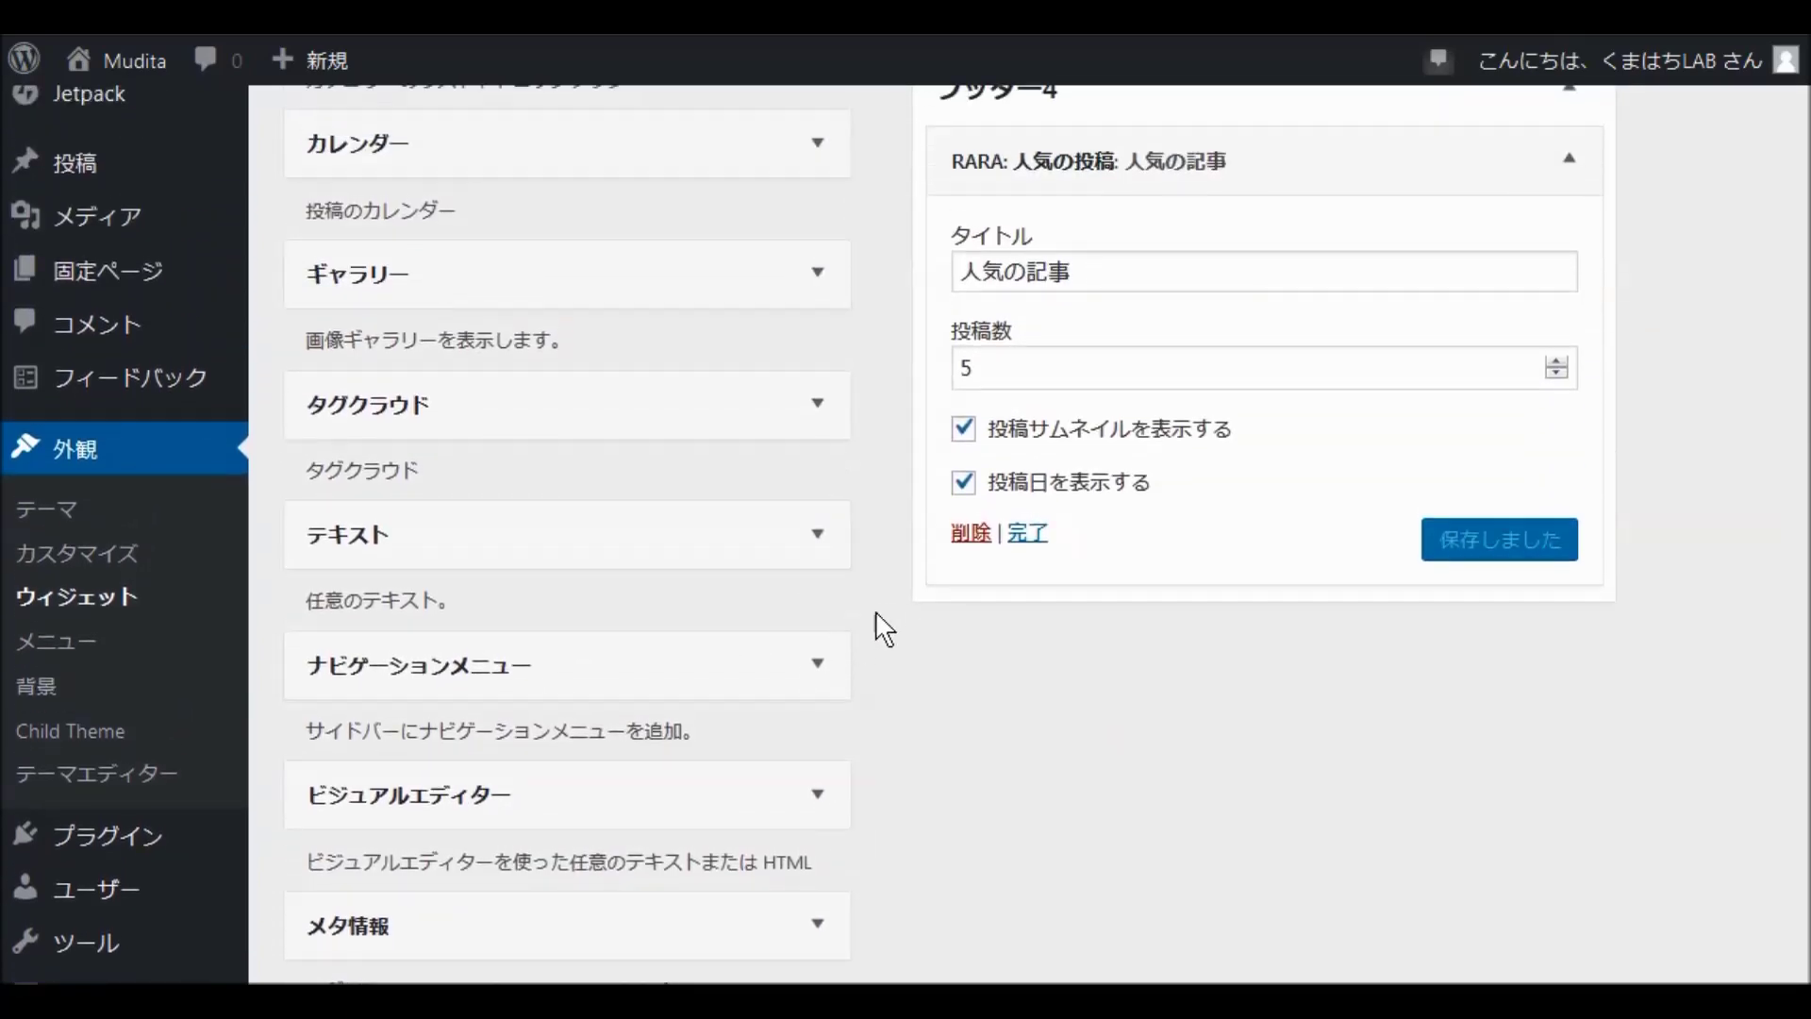
{"action": "left_click", "coordinate": [830, 679]}
{"action": "scroll", "coordinate": [905, 641], "scroll_direction": "down", "scroll_amount": 3}
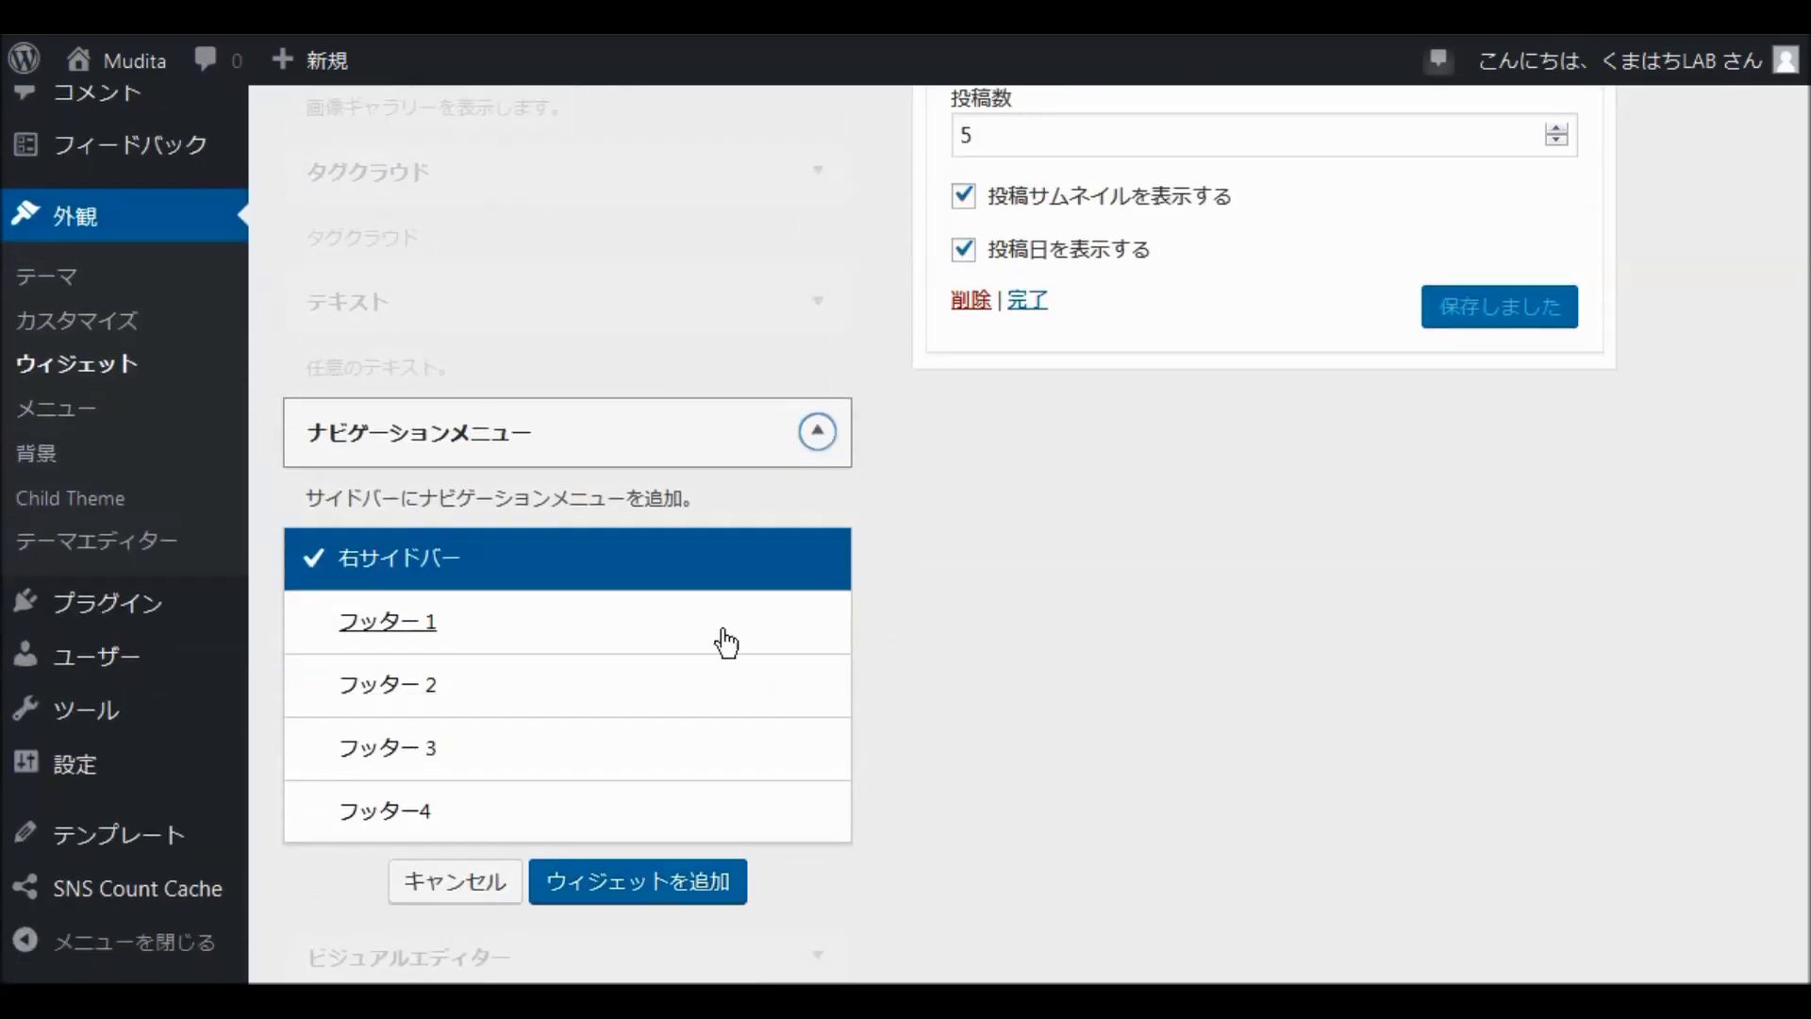
{"action": "left_click", "coordinate": [378, 756]}
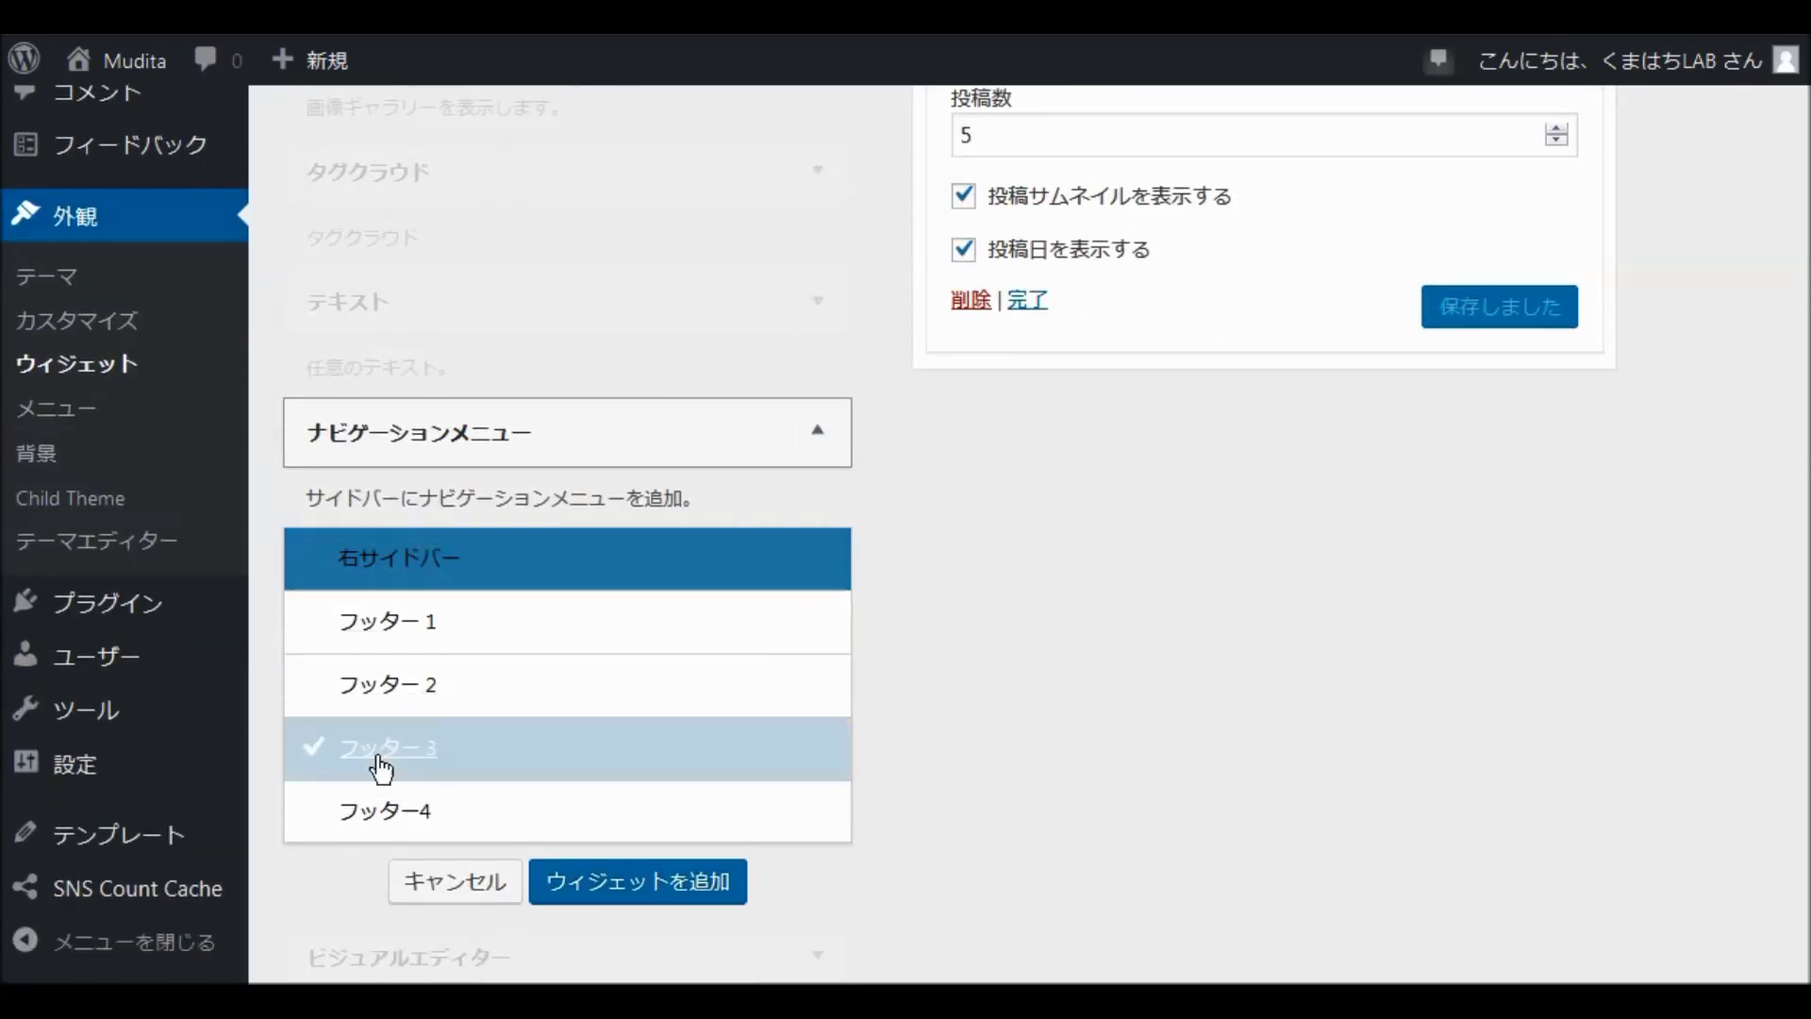
{"action": "left_click", "coordinate": [632, 896]}
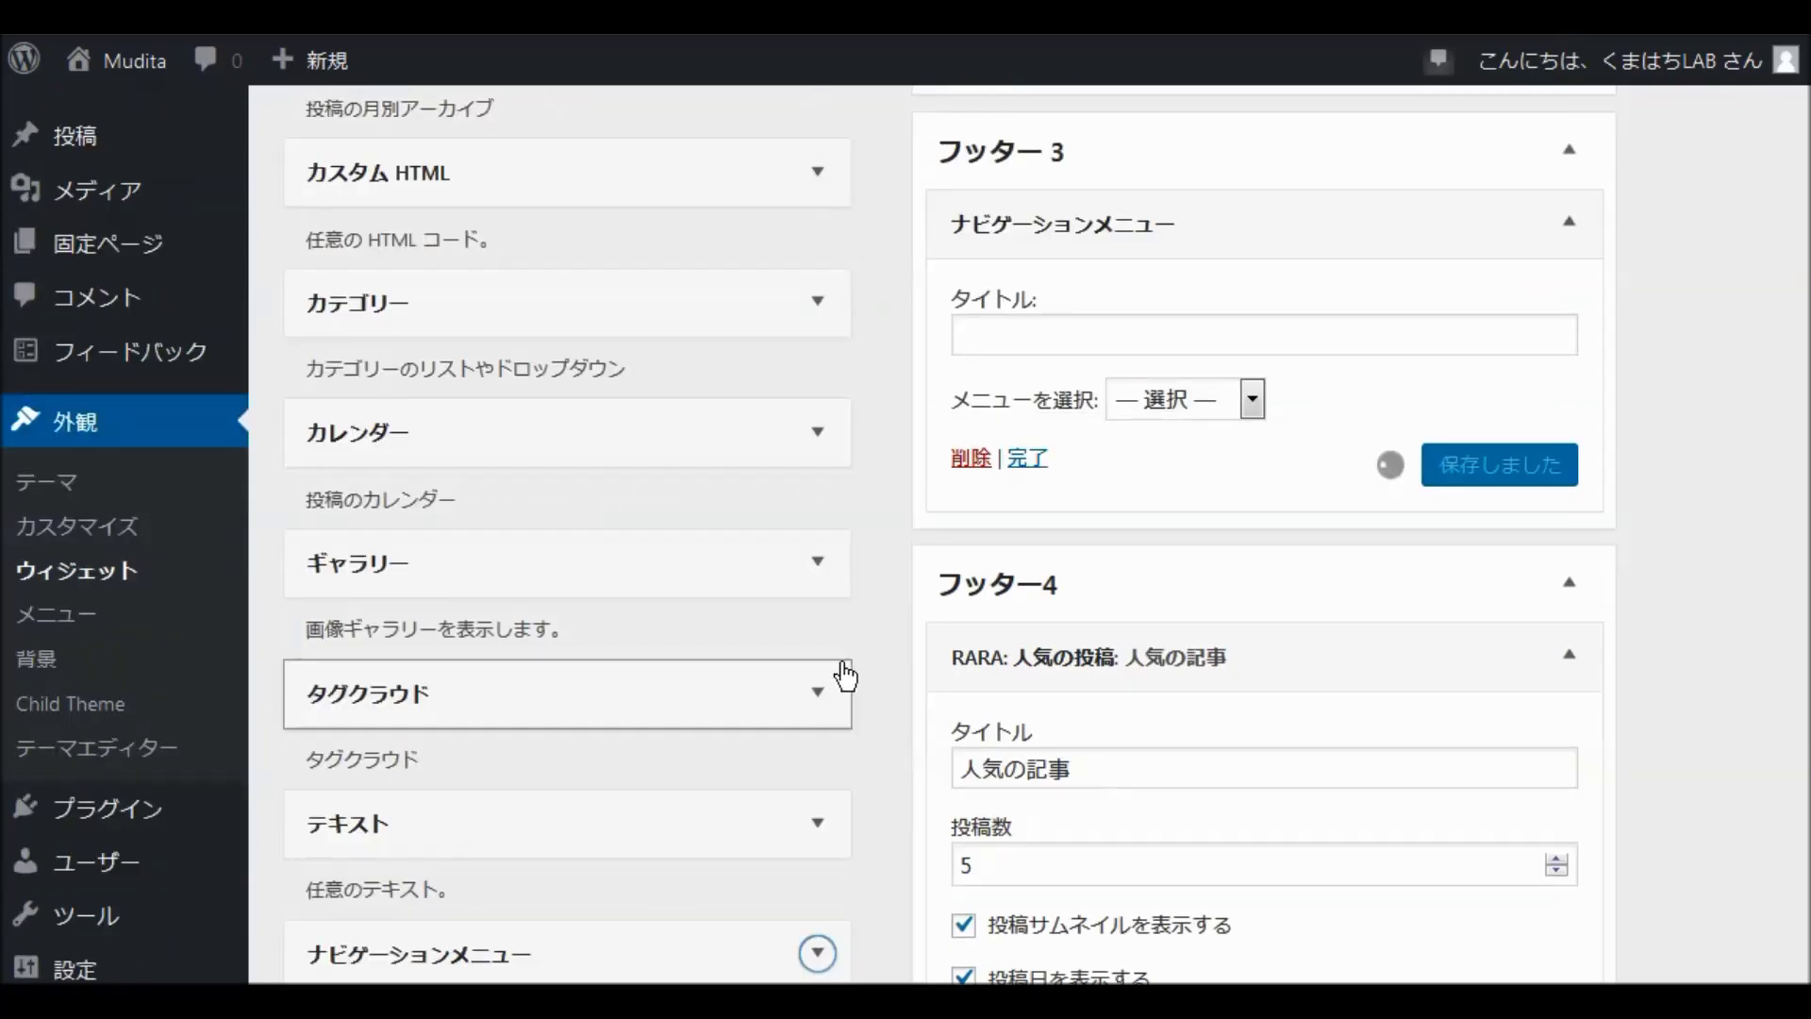
Step: Assign the footer menu to the フッター 3 ナビゲーションメニュー widget, title it 関連サイト and save it
{"action": "left_click", "coordinate": [1251, 402]}
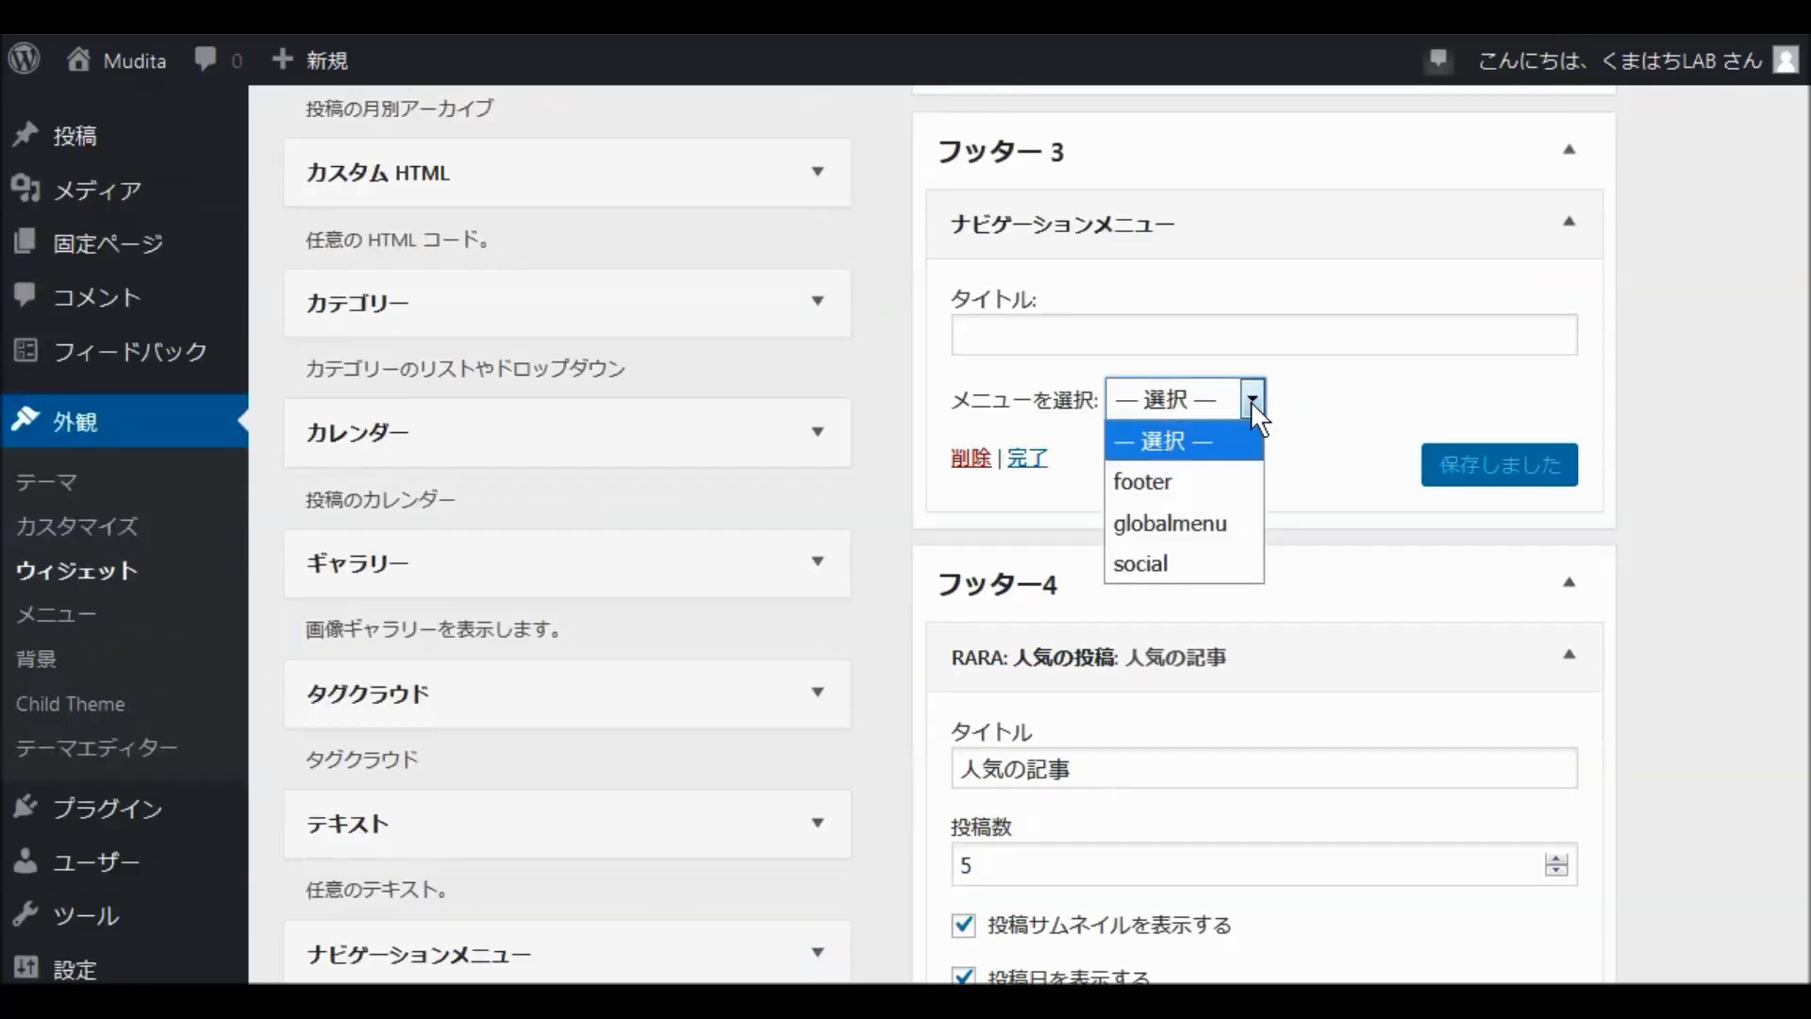
{"action": "left_click", "coordinate": [1184, 479]}
{"action": "double_click", "coordinate": [1079, 335]}
{"action": "left_click", "coordinate": [983, 373]}
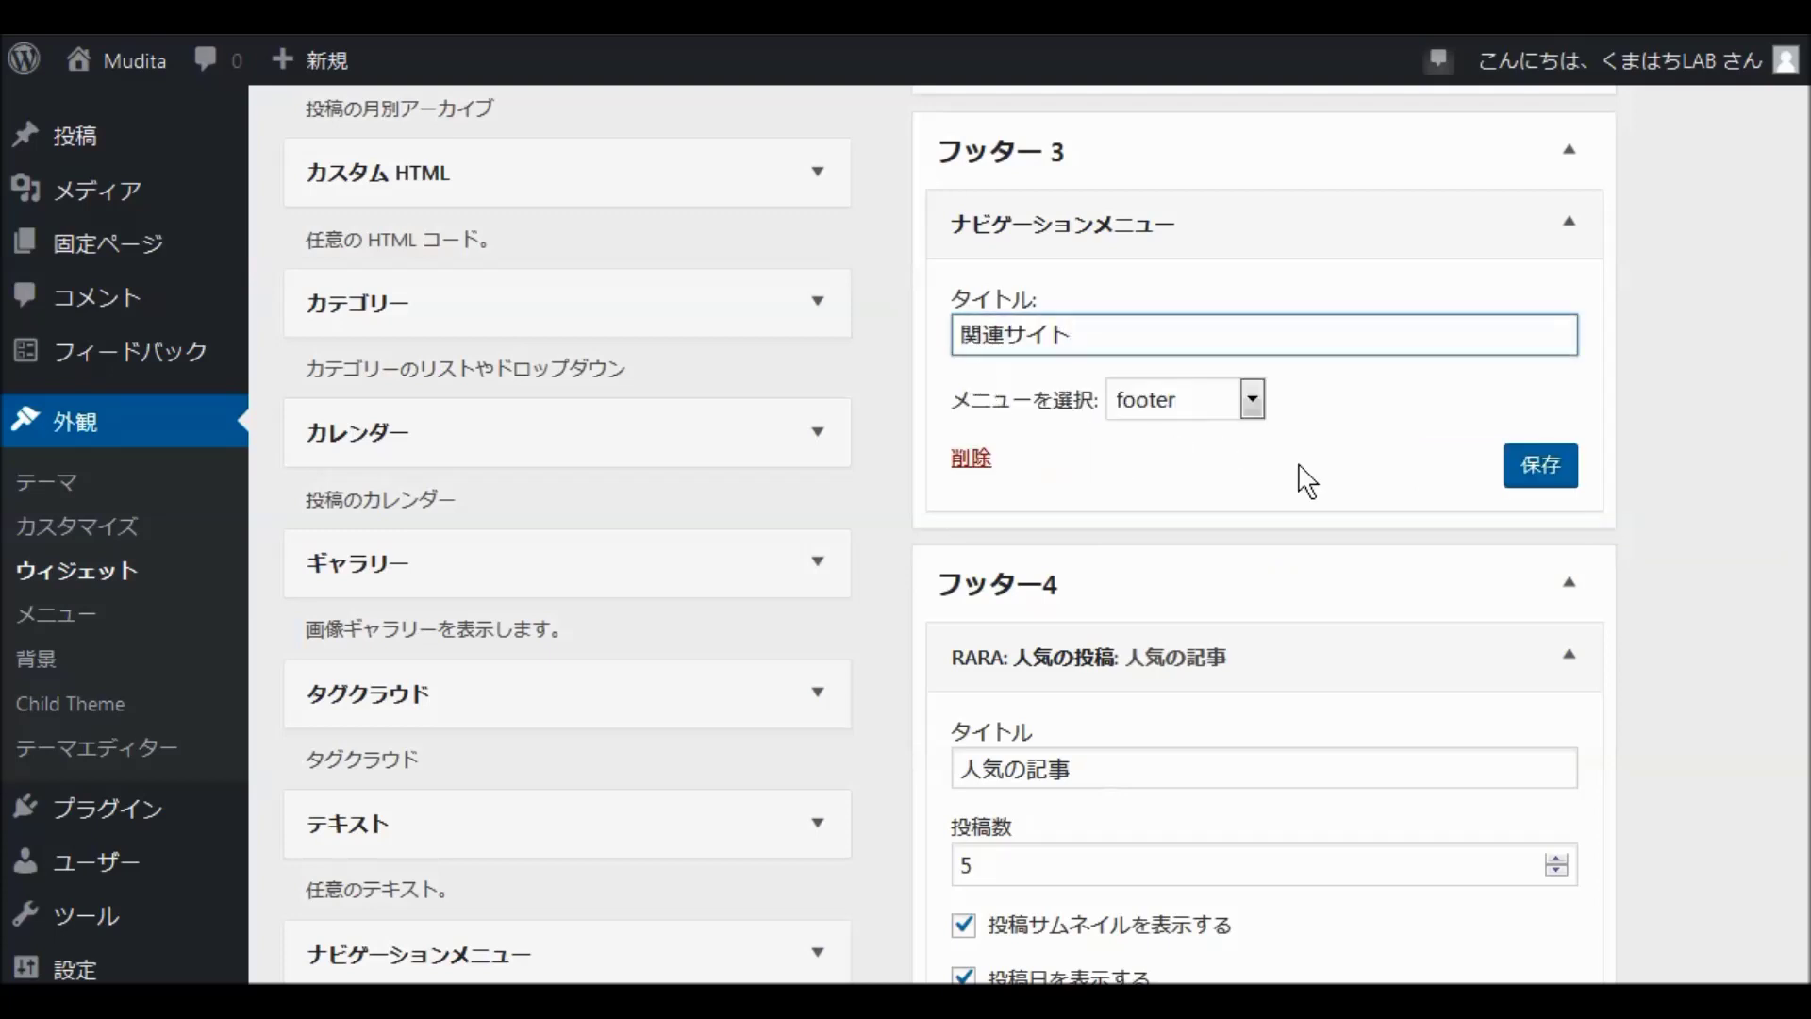
{"action": "left_click", "coordinate": [1540, 469]}
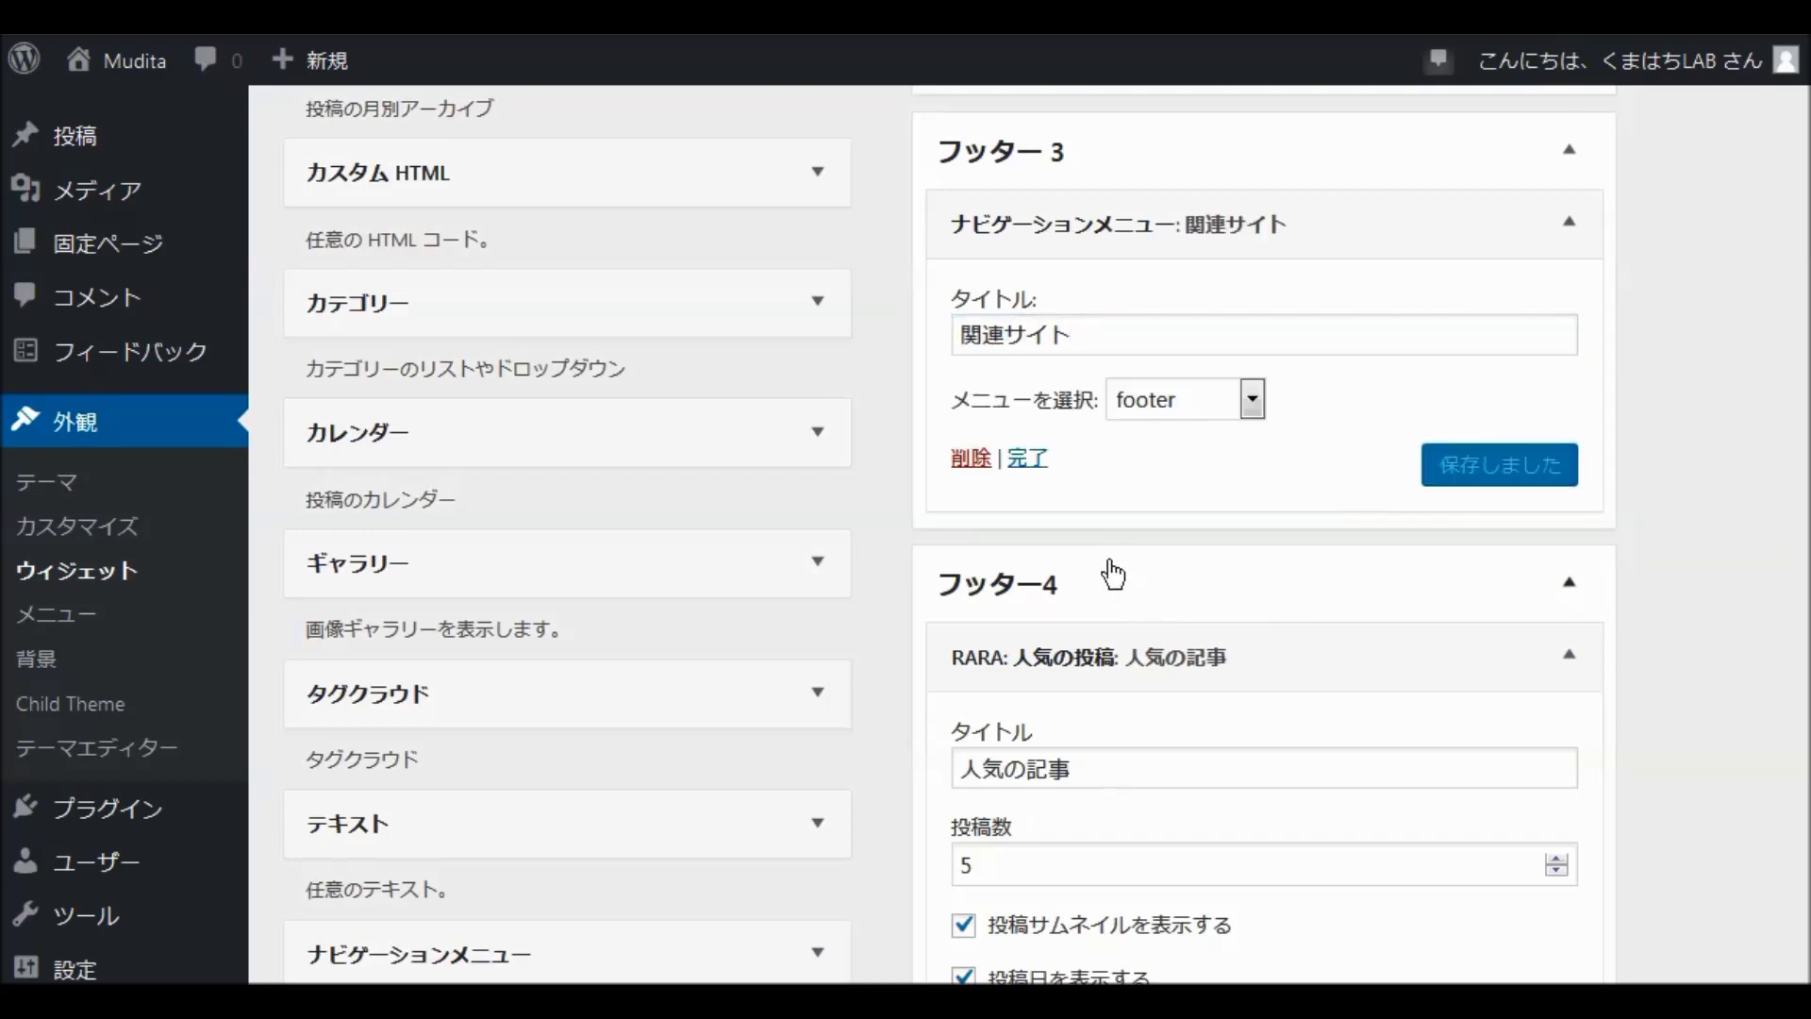
Step: Collapse the 関連サイト widget in フッター 3 and the 人気の記事 widget in フッター4
{"action": "scroll", "coordinate": [1044, 545], "scroll_direction": "up", "scroll_amount": 5}
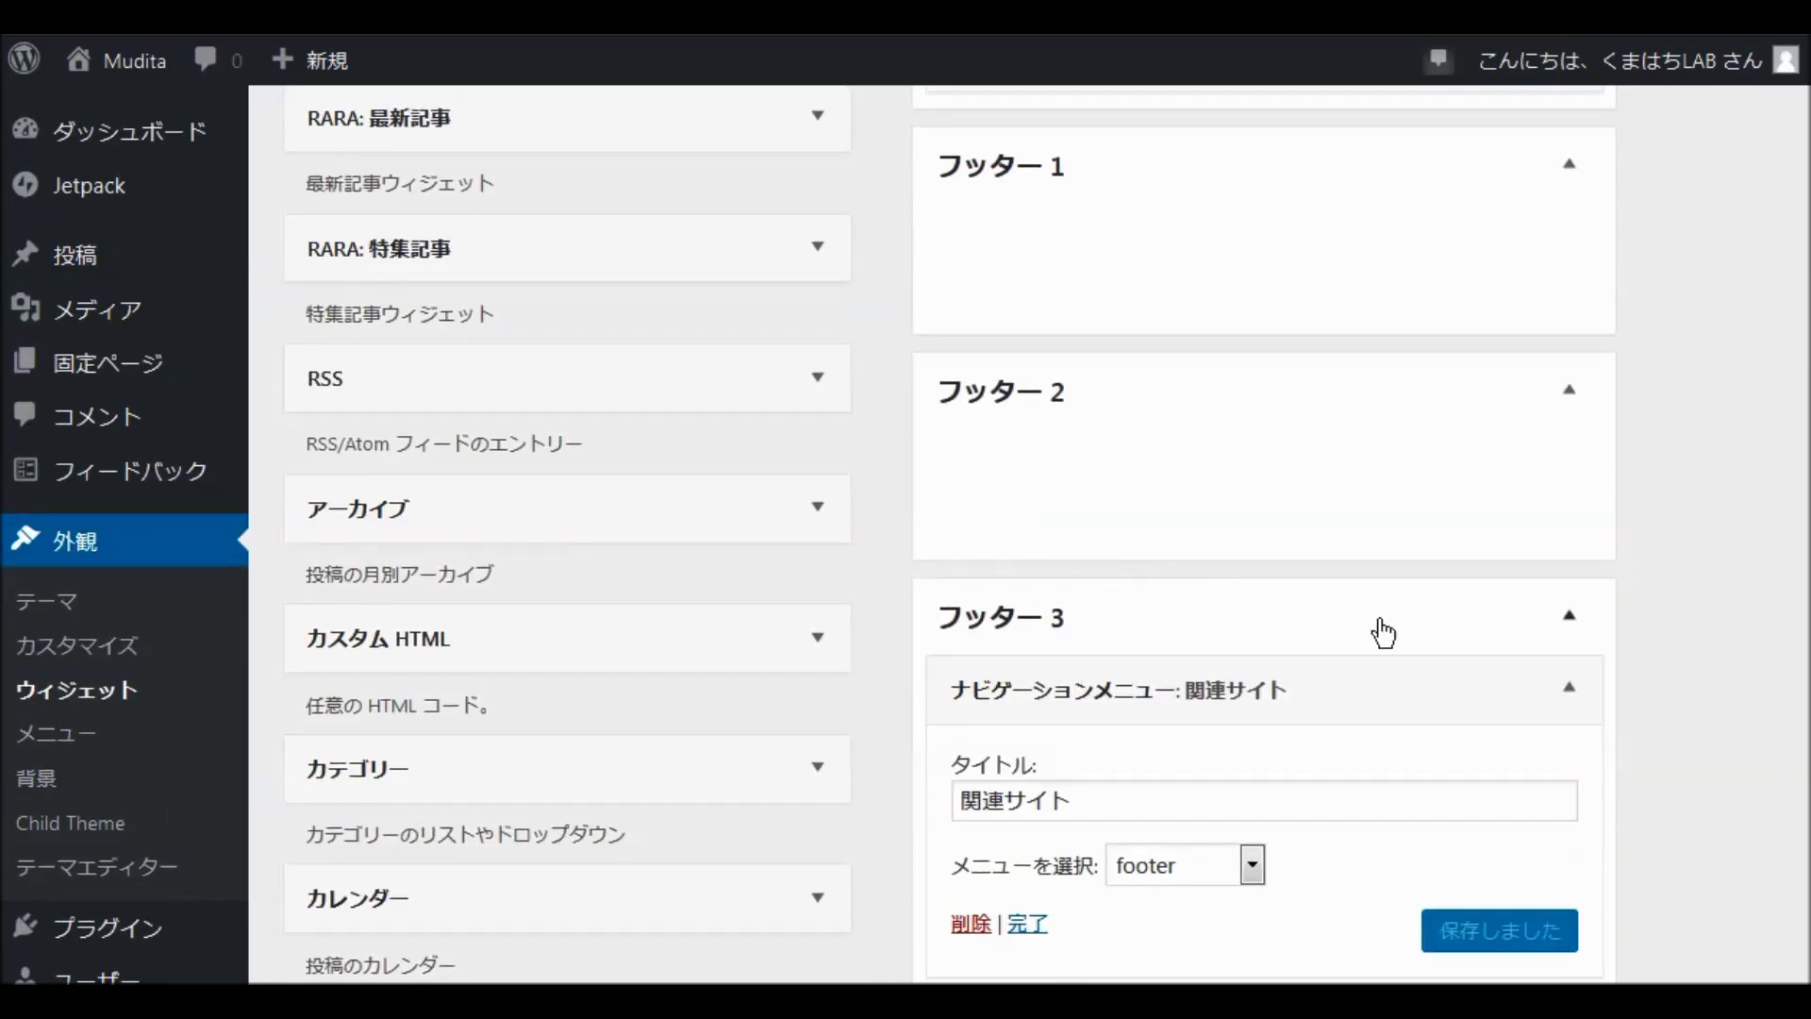
{"action": "left_click", "coordinate": [1573, 692]}
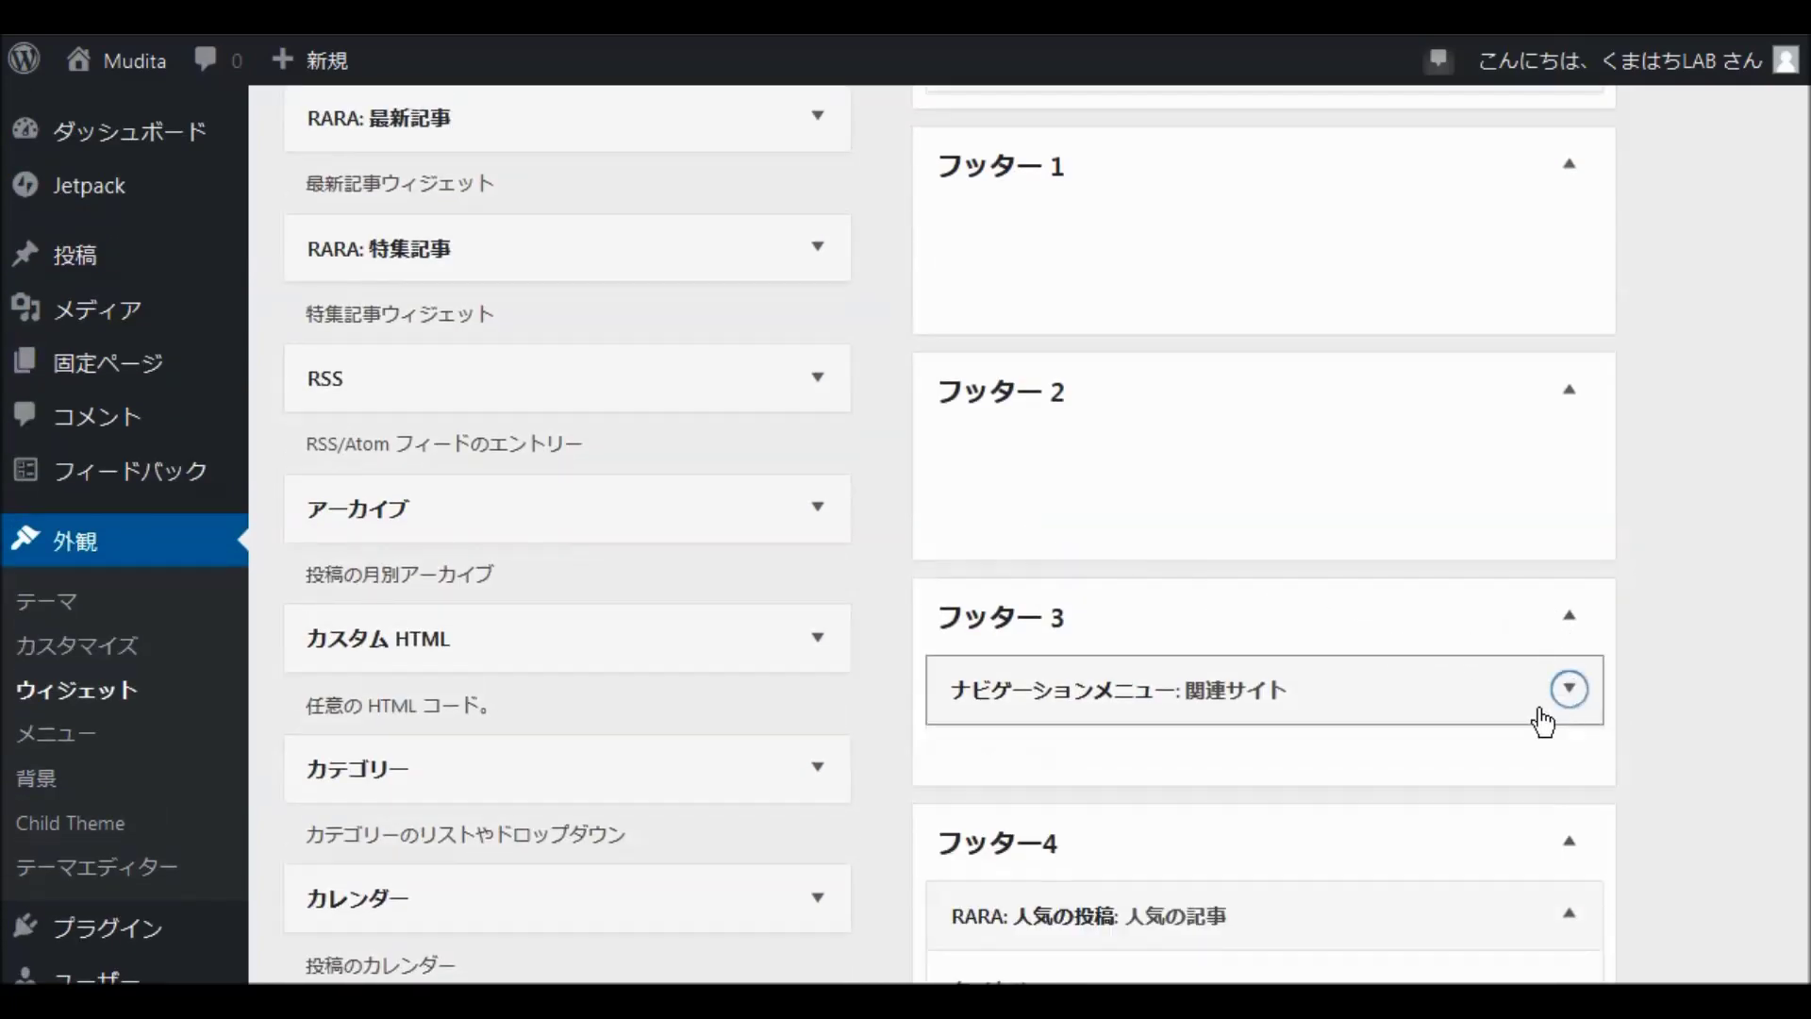
{"action": "scroll", "coordinate": [1543, 724], "scroll_direction": "down", "scroll_amount": 3}
{"action": "left_click", "coordinate": [1573, 685]}
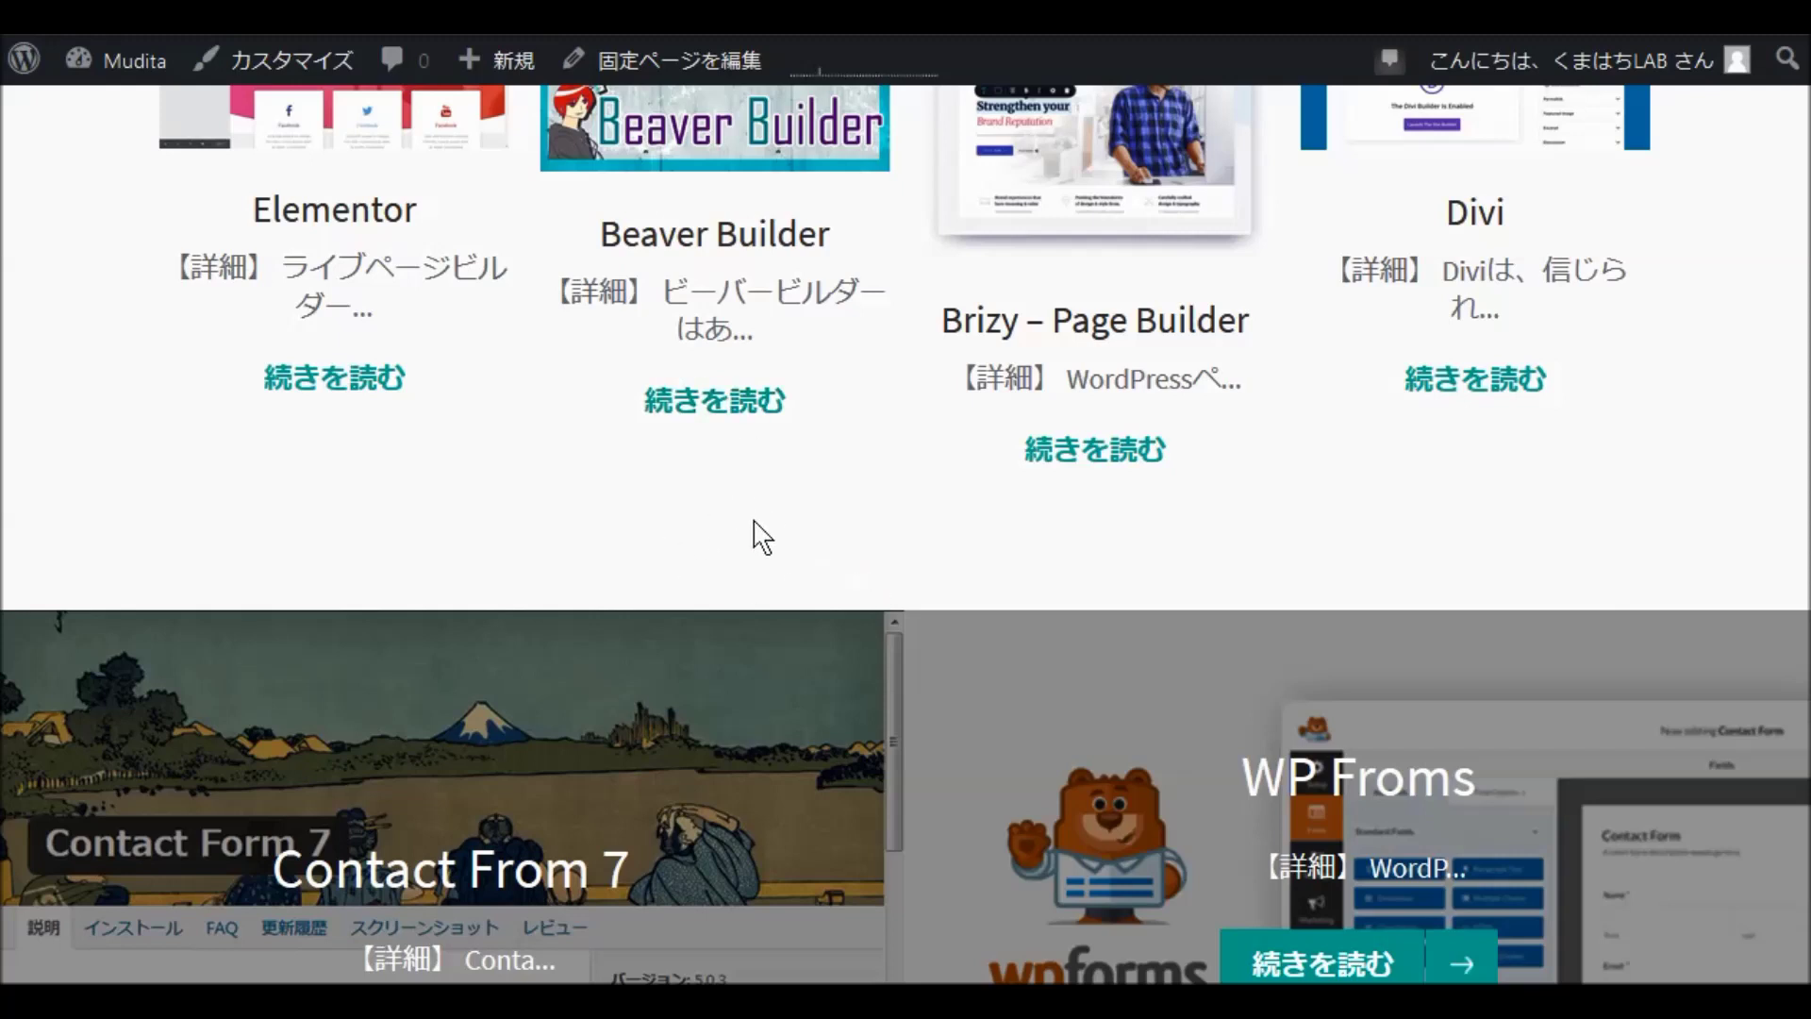
Step: Check the 関連サイト and 人気の記事 footer columns and the sections above them on the live homepage
{"action": "scroll", "coordinate": [630, 459], "scroll_direction": "down", "scroll_amount": 3}
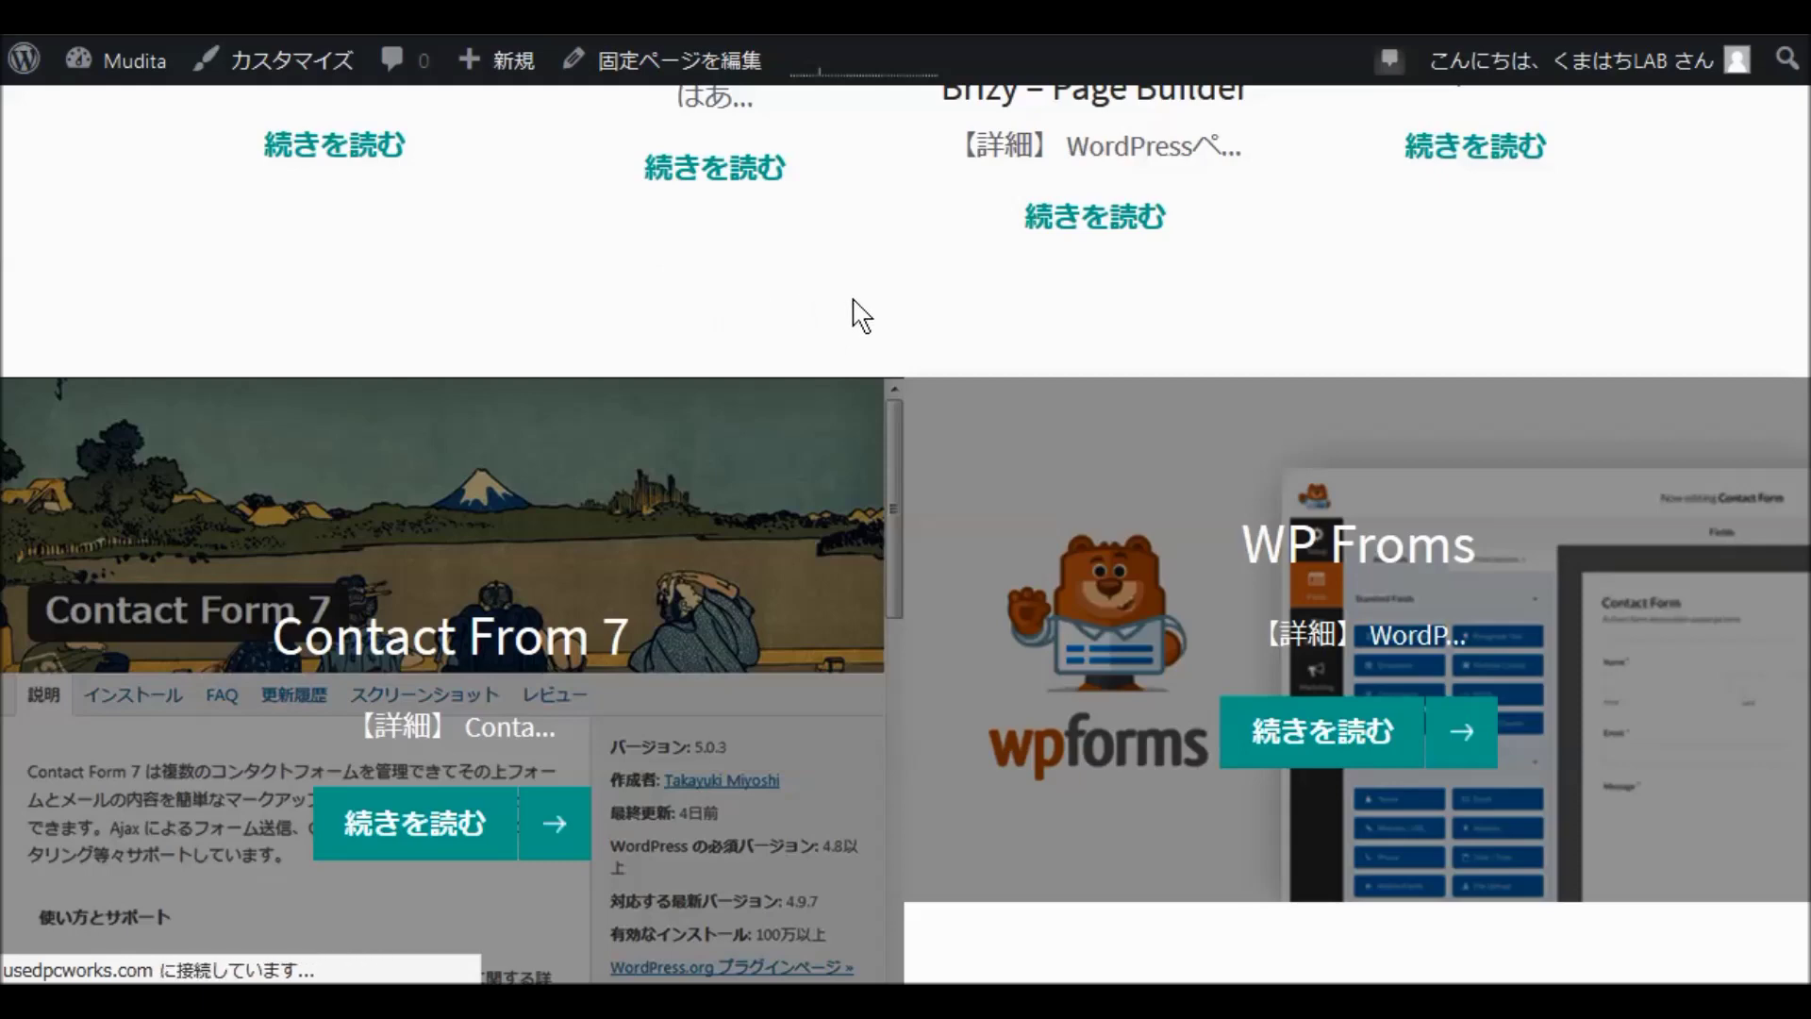
{"action": "scroll", "coordinate": [855, 311], "scroll_direction": "down", "scroll_amount": 10}
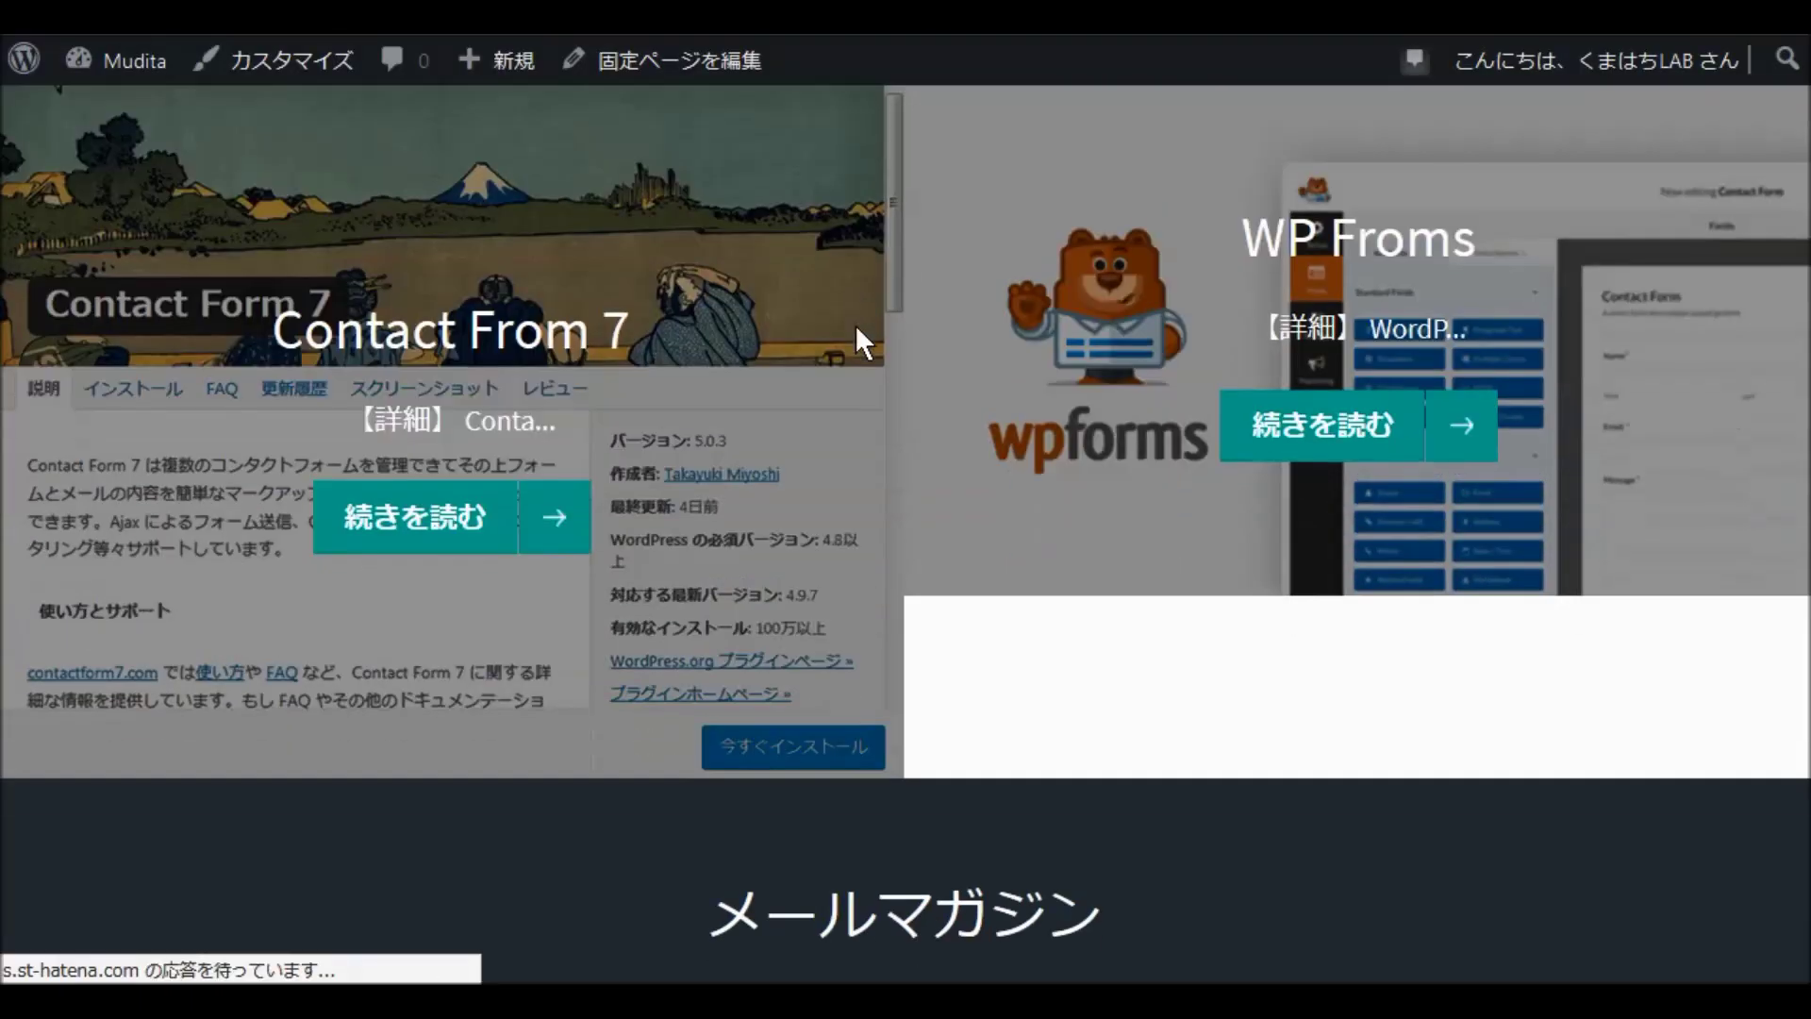
{"action": "scroll", "coordinate": [901, 344], "scroll_direction": "down", "scroll_amount": 8}
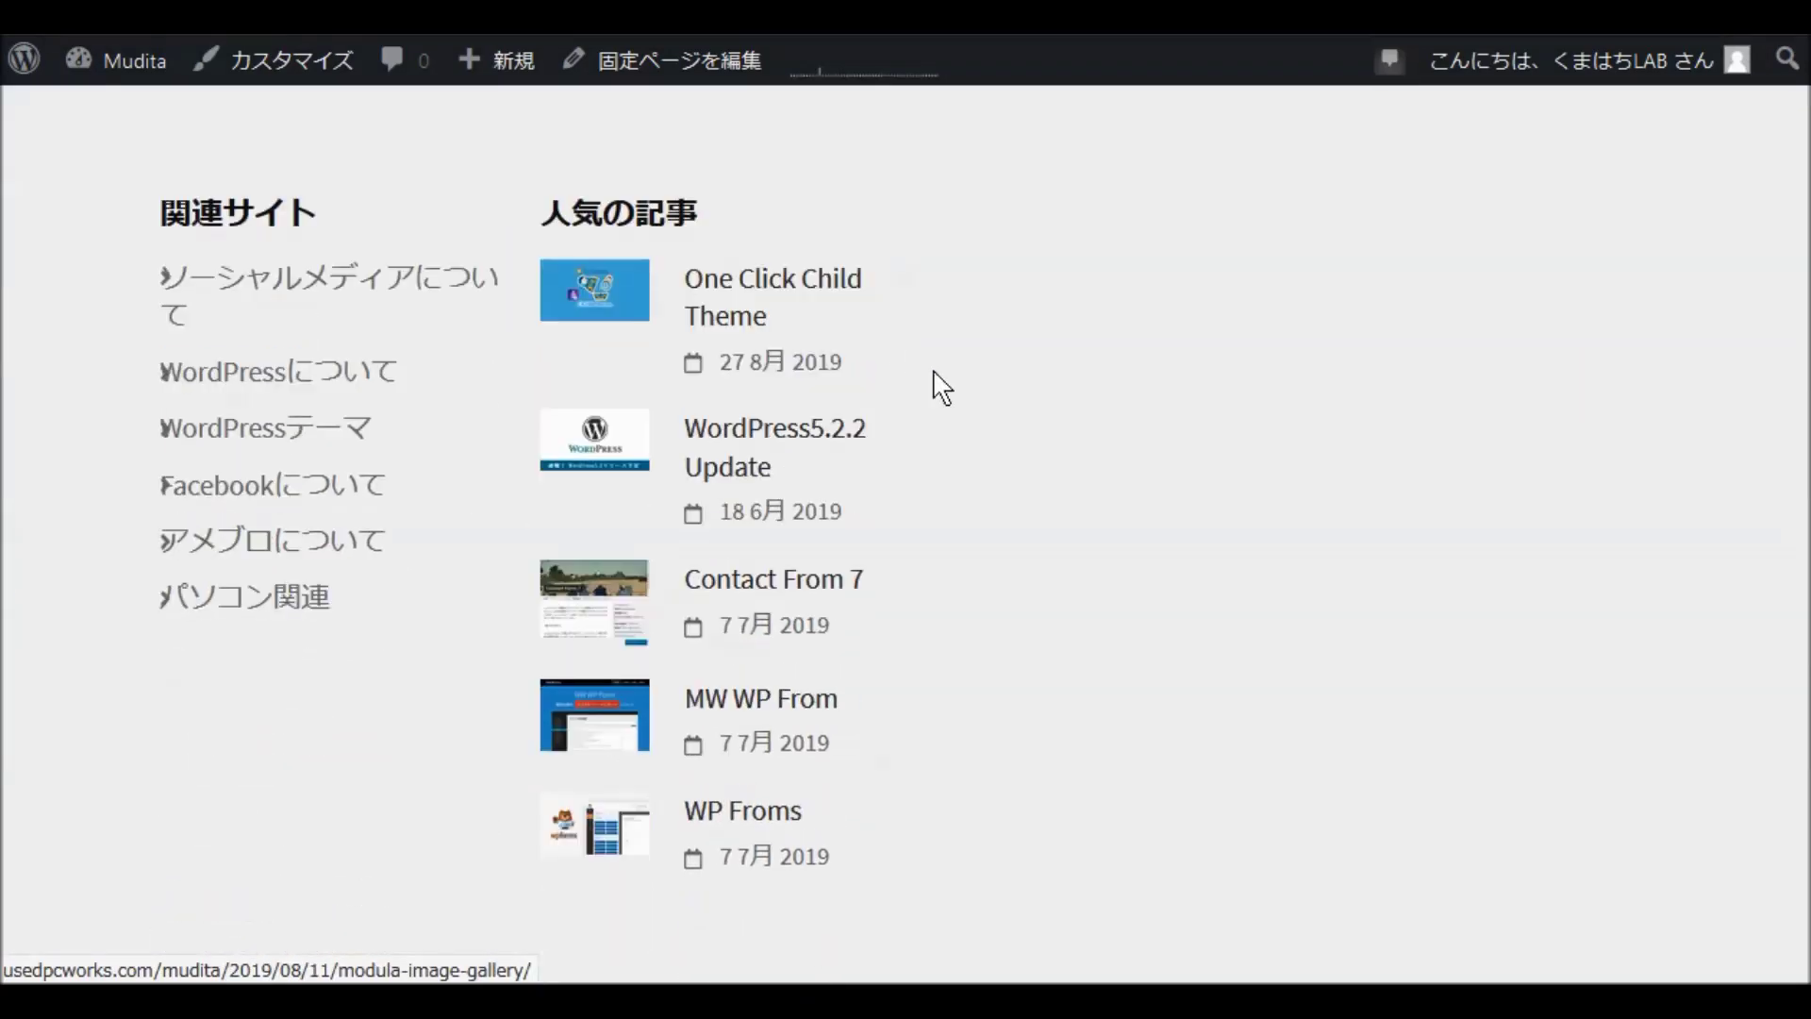
{"action": "left_click", "coordinate": [727, 317]}
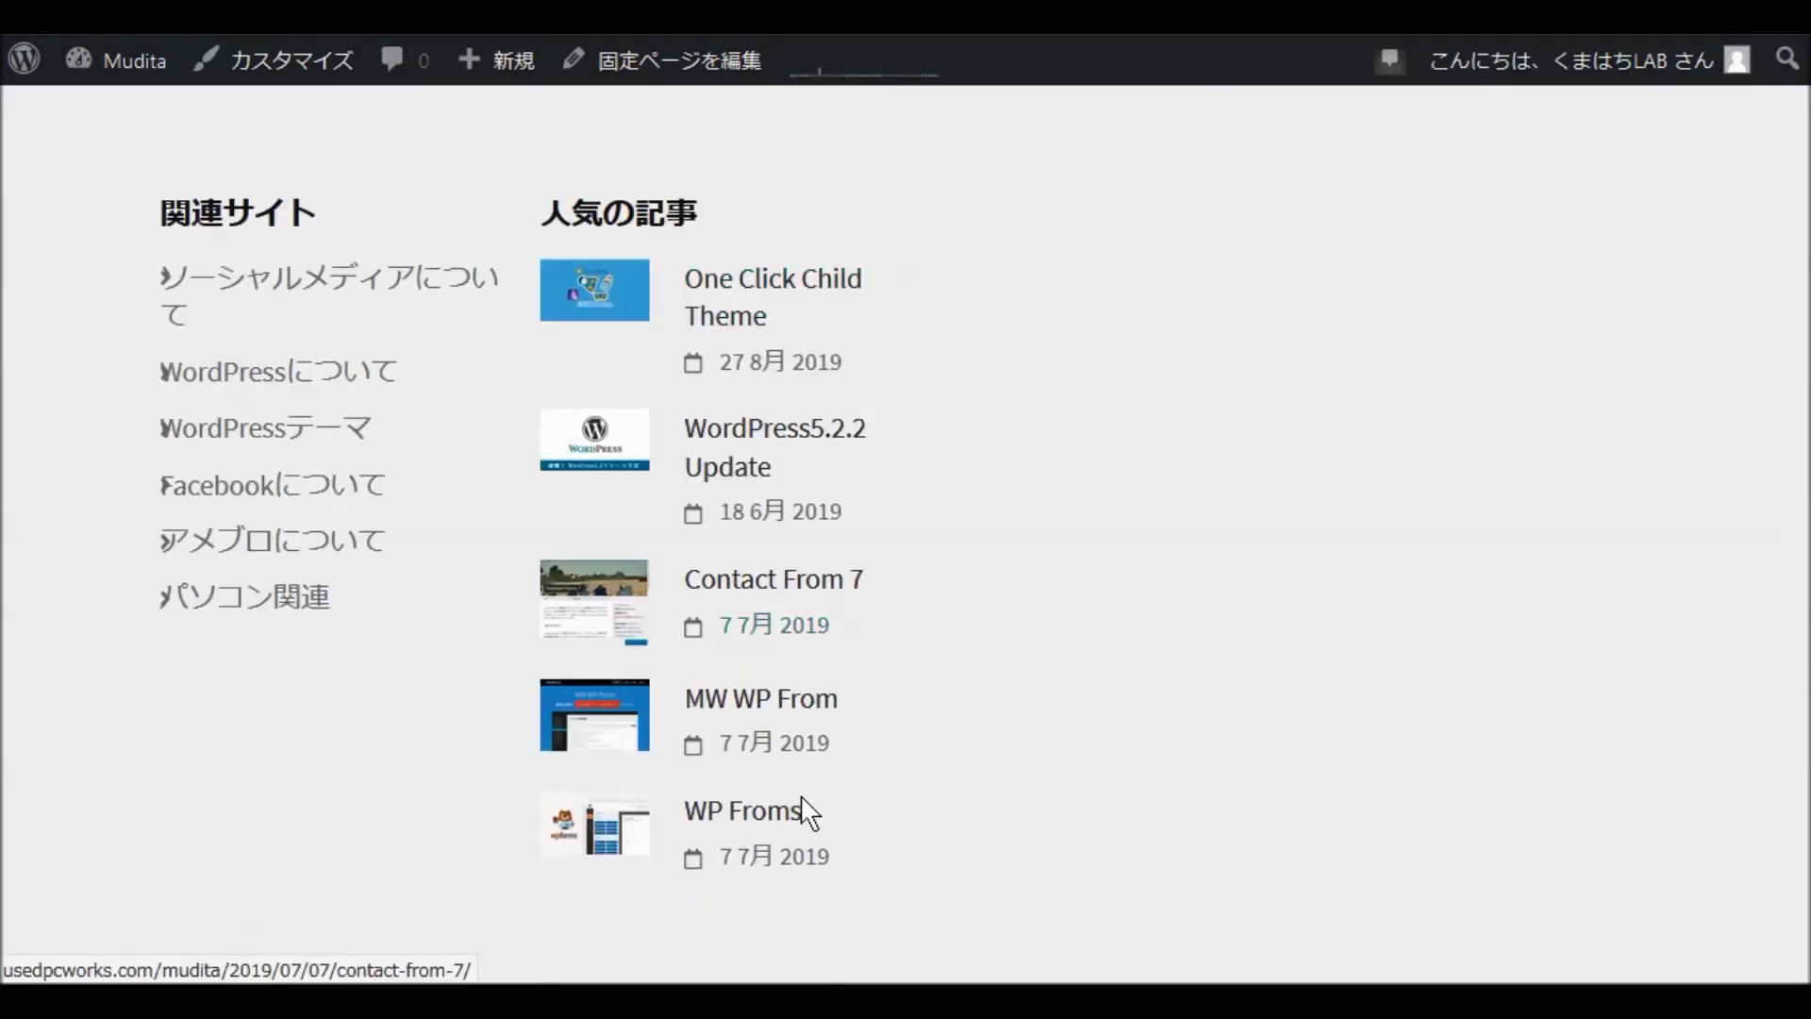
{"action": "scroll", "coordinate": [1142, 696], "scroll_direction": "up", "scroll_amount": 2}
{"action": "scroll", "coordinate": [1141, 696], "scroll_direction": "up", "scroll_amount": 8}
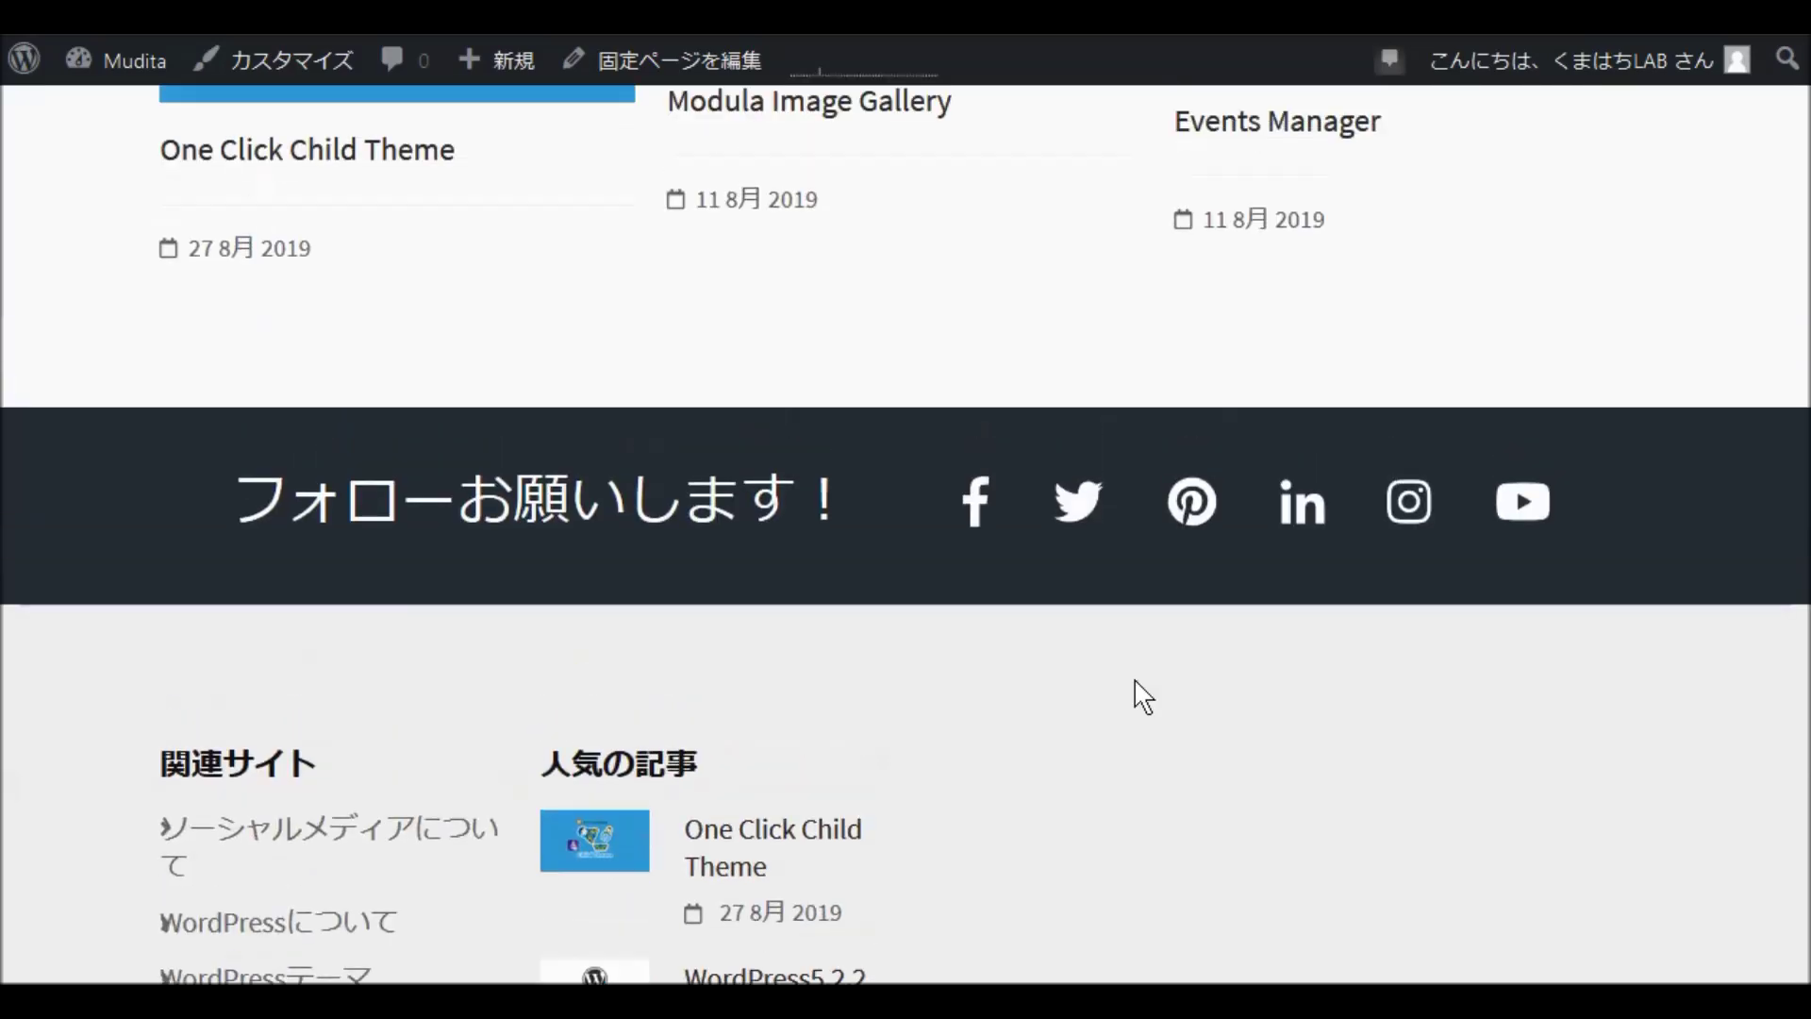
{"action": "scroll", "coordinate": [983, 654], "scroll_direction": "down", "scroll_amount": 10}
{"action": "scroll", "coordinate": [1024, 539], "scroll_direction": "up", "scroll_amount": 10}
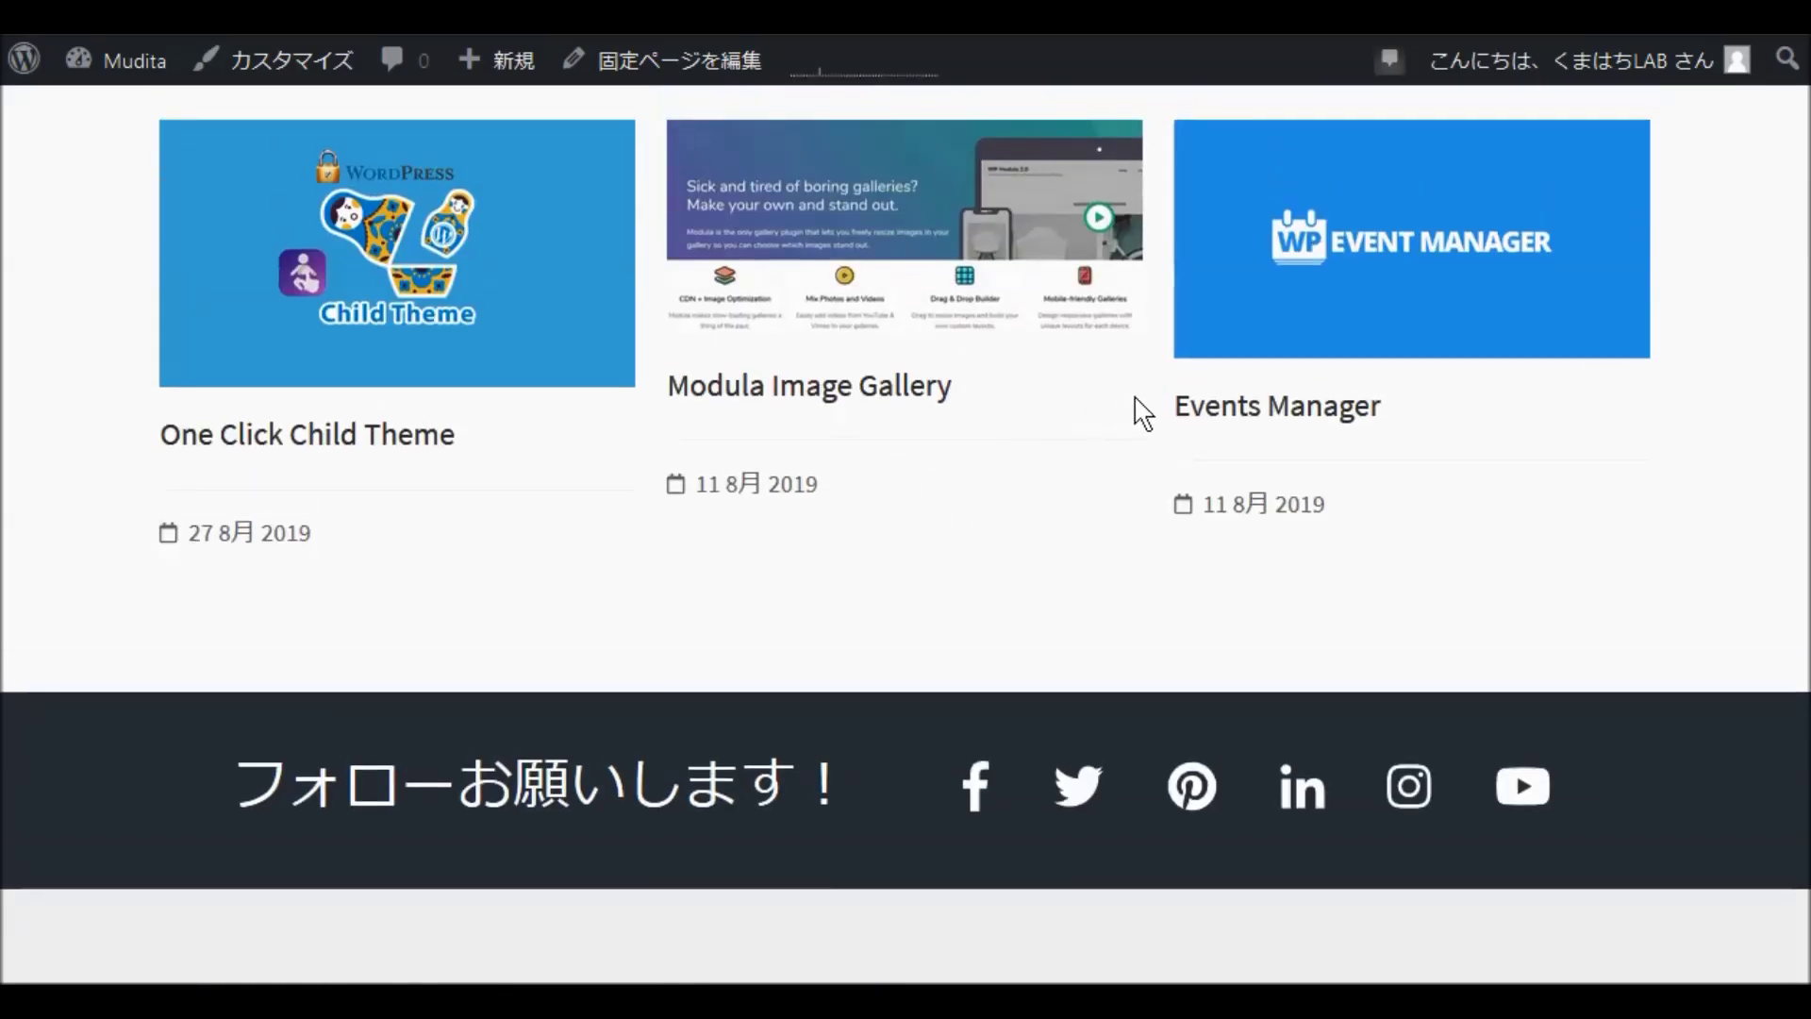
Step: Open the Modula Image Gallery post and examine its author line, recent posts and category sidebar
{"action": "left_click", "coordinate": [937, 385]}
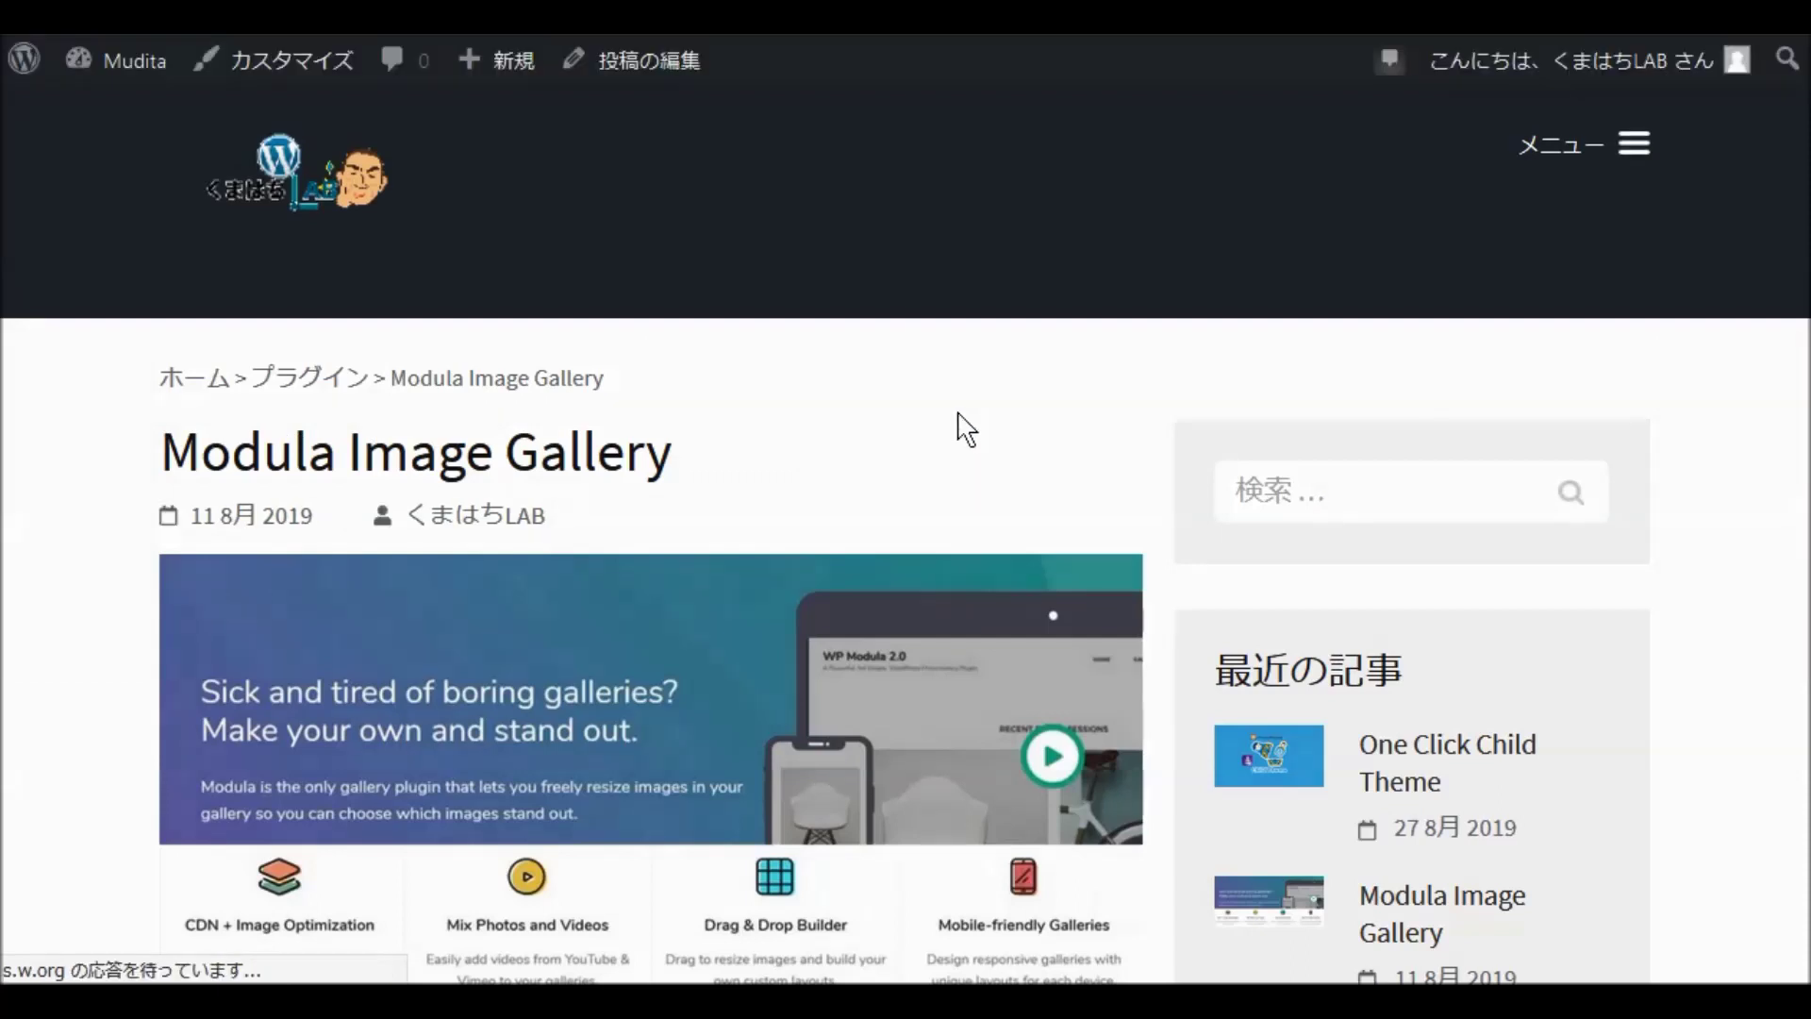
{"action": "scroll", "coordinate": [1047, 443], "scroll_direction": "down", "scroll_amount": 3}
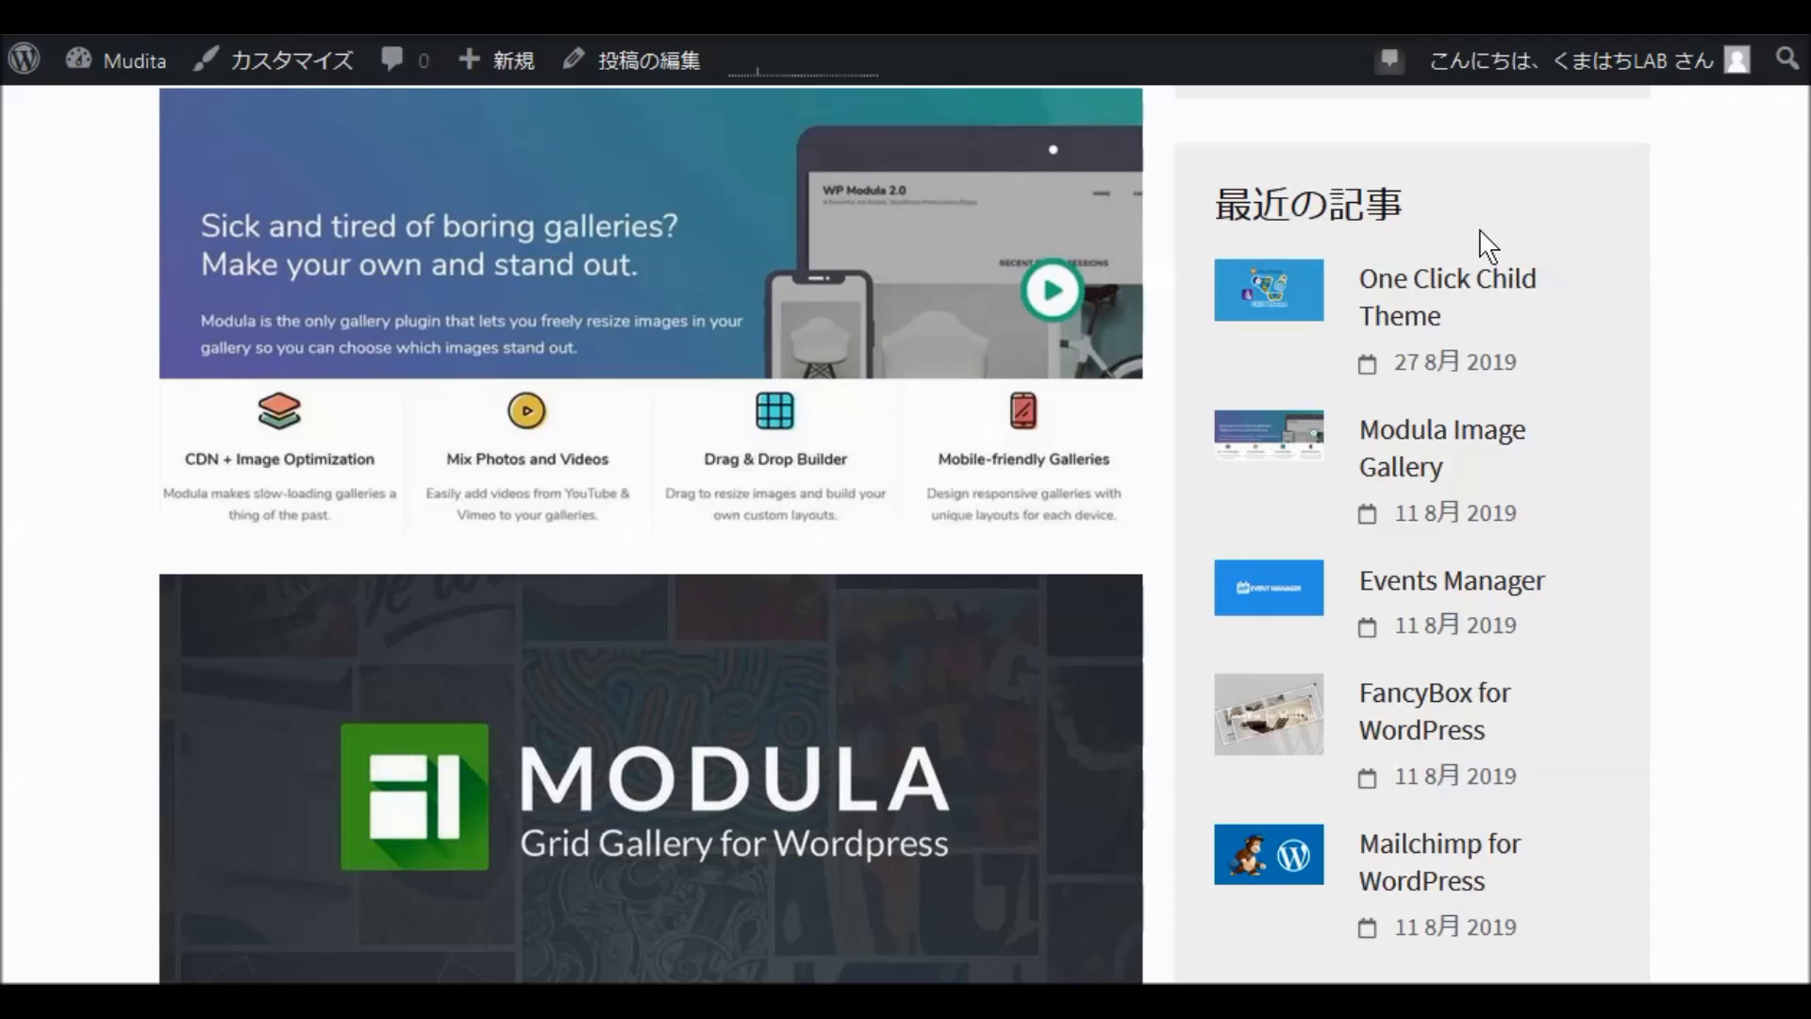
{"action": "scroll", "coordinate": [1486, 247], "scroll_direction": "down", "scroll_amount": 3}
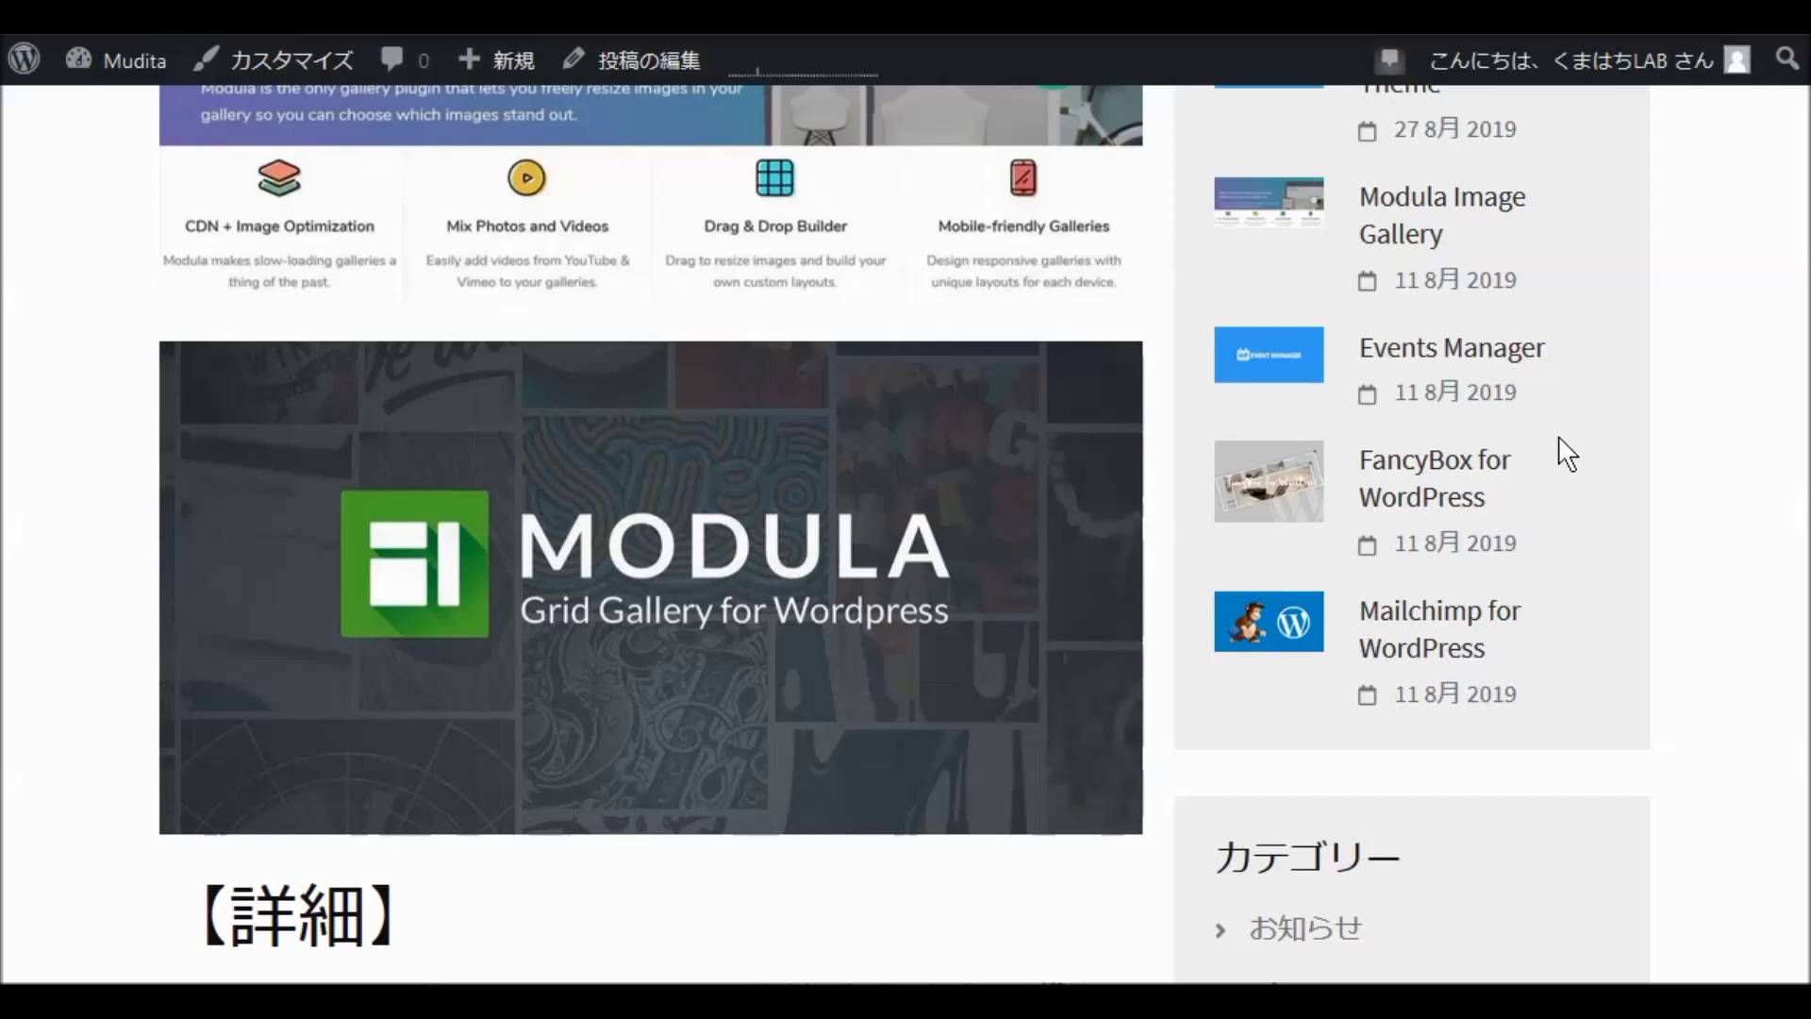
{"action": "scroll", "coordinate": [1615, 436], "scroll_direction": "up", "scroll_amount": 5}
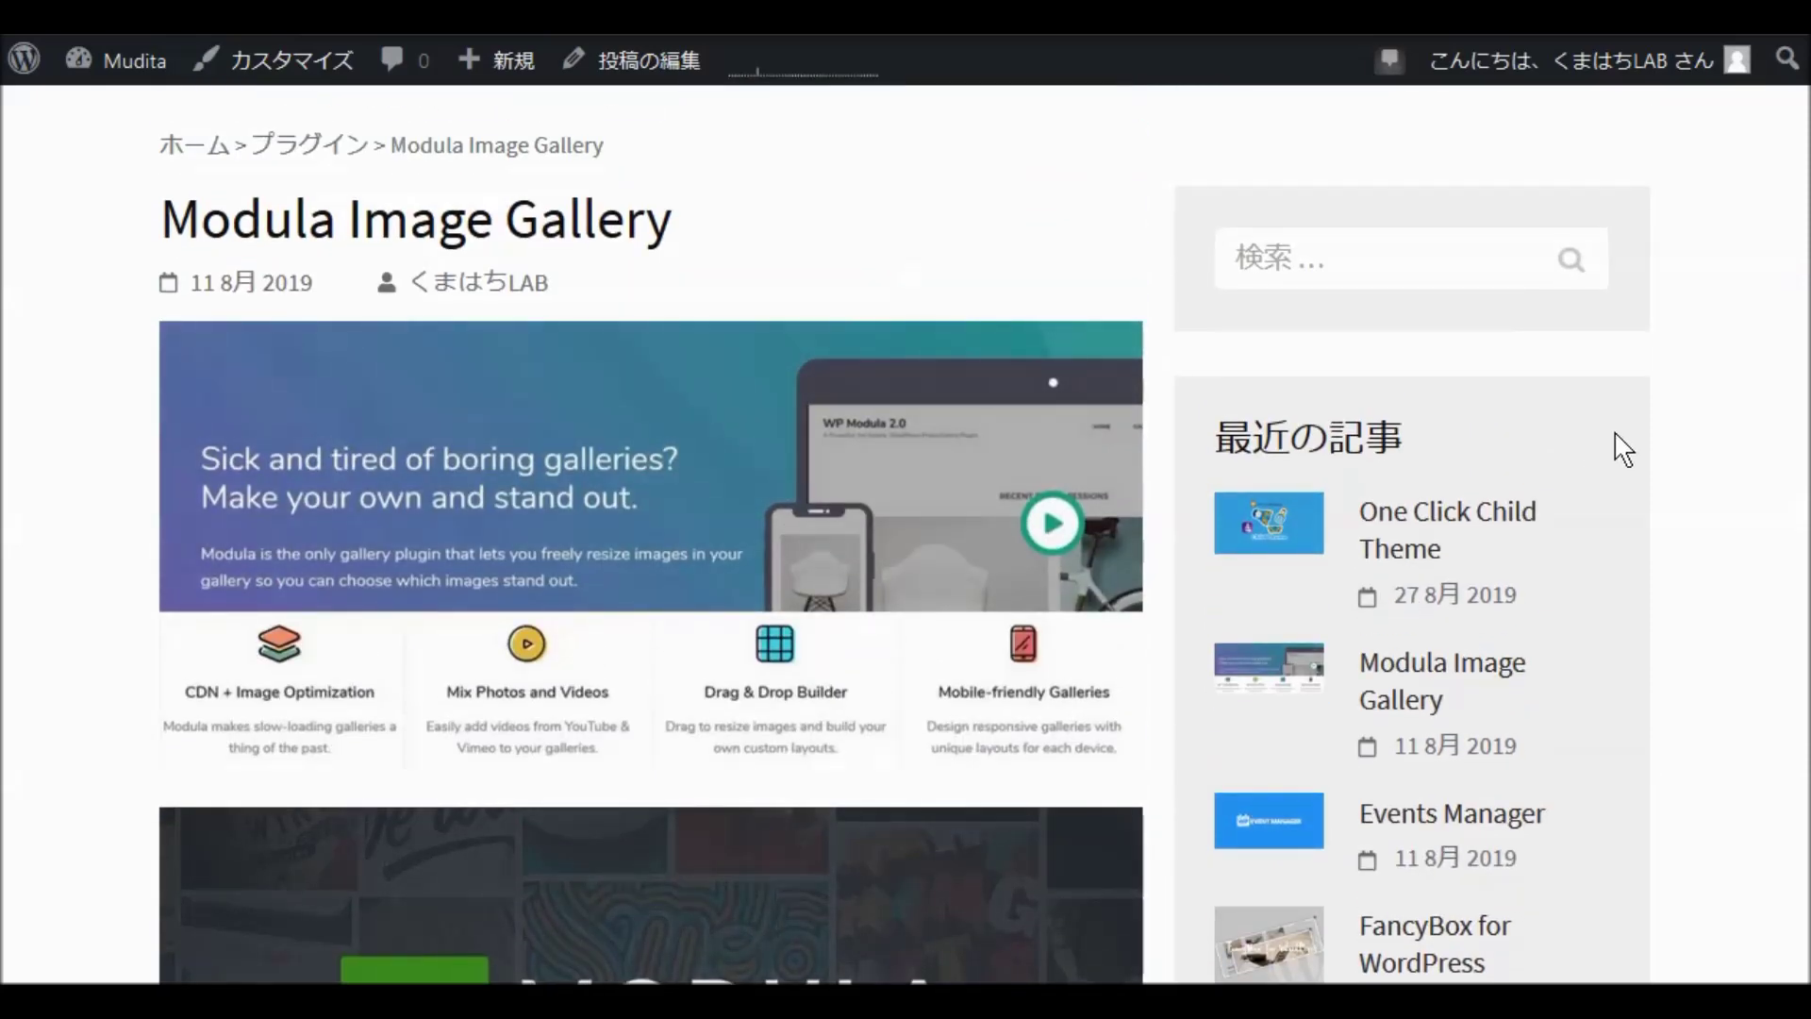
{"action": "scroll", "coordinate": [1622, 450], "scroll_direction": "down", "scroll_amount": 10}
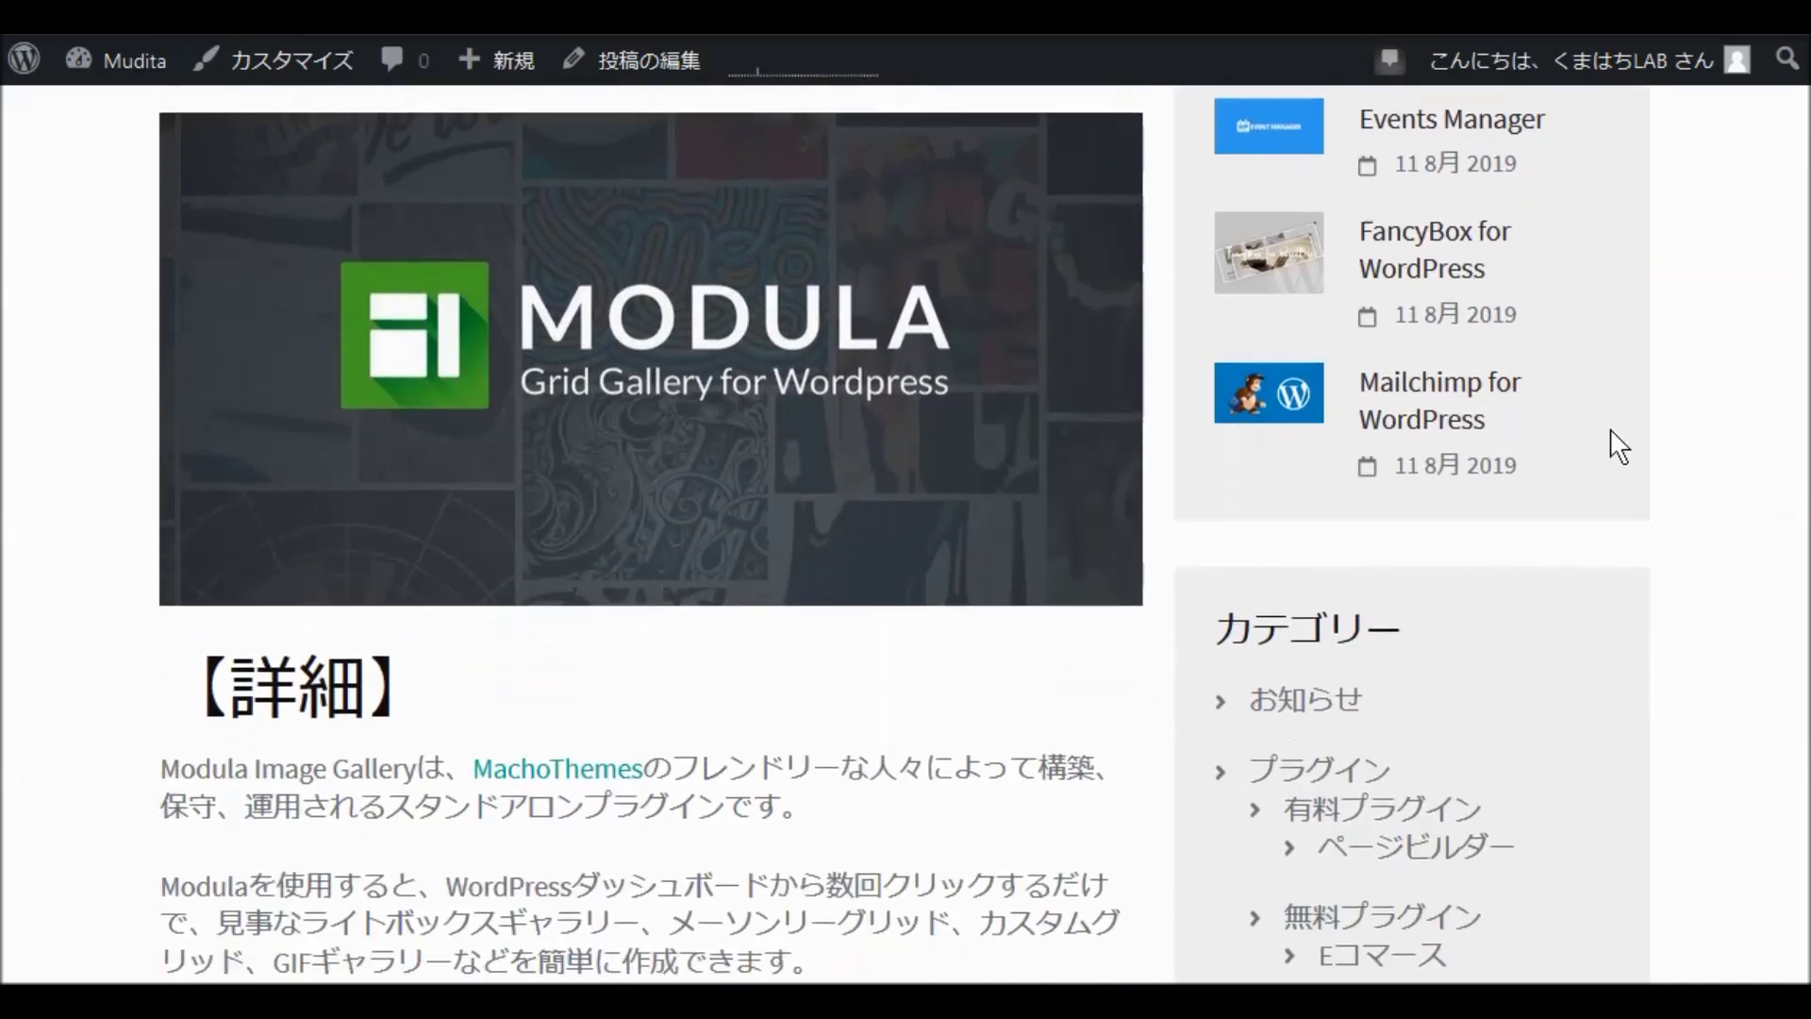
{"action": "scroll", "coordinate": [1614, 447], "scroll_direction": "down", "scroll_amount": 3}
{"action": "scroll", "coordinate": [1610, 445], "scroll_direction": "up", "scroll_amount": 10}
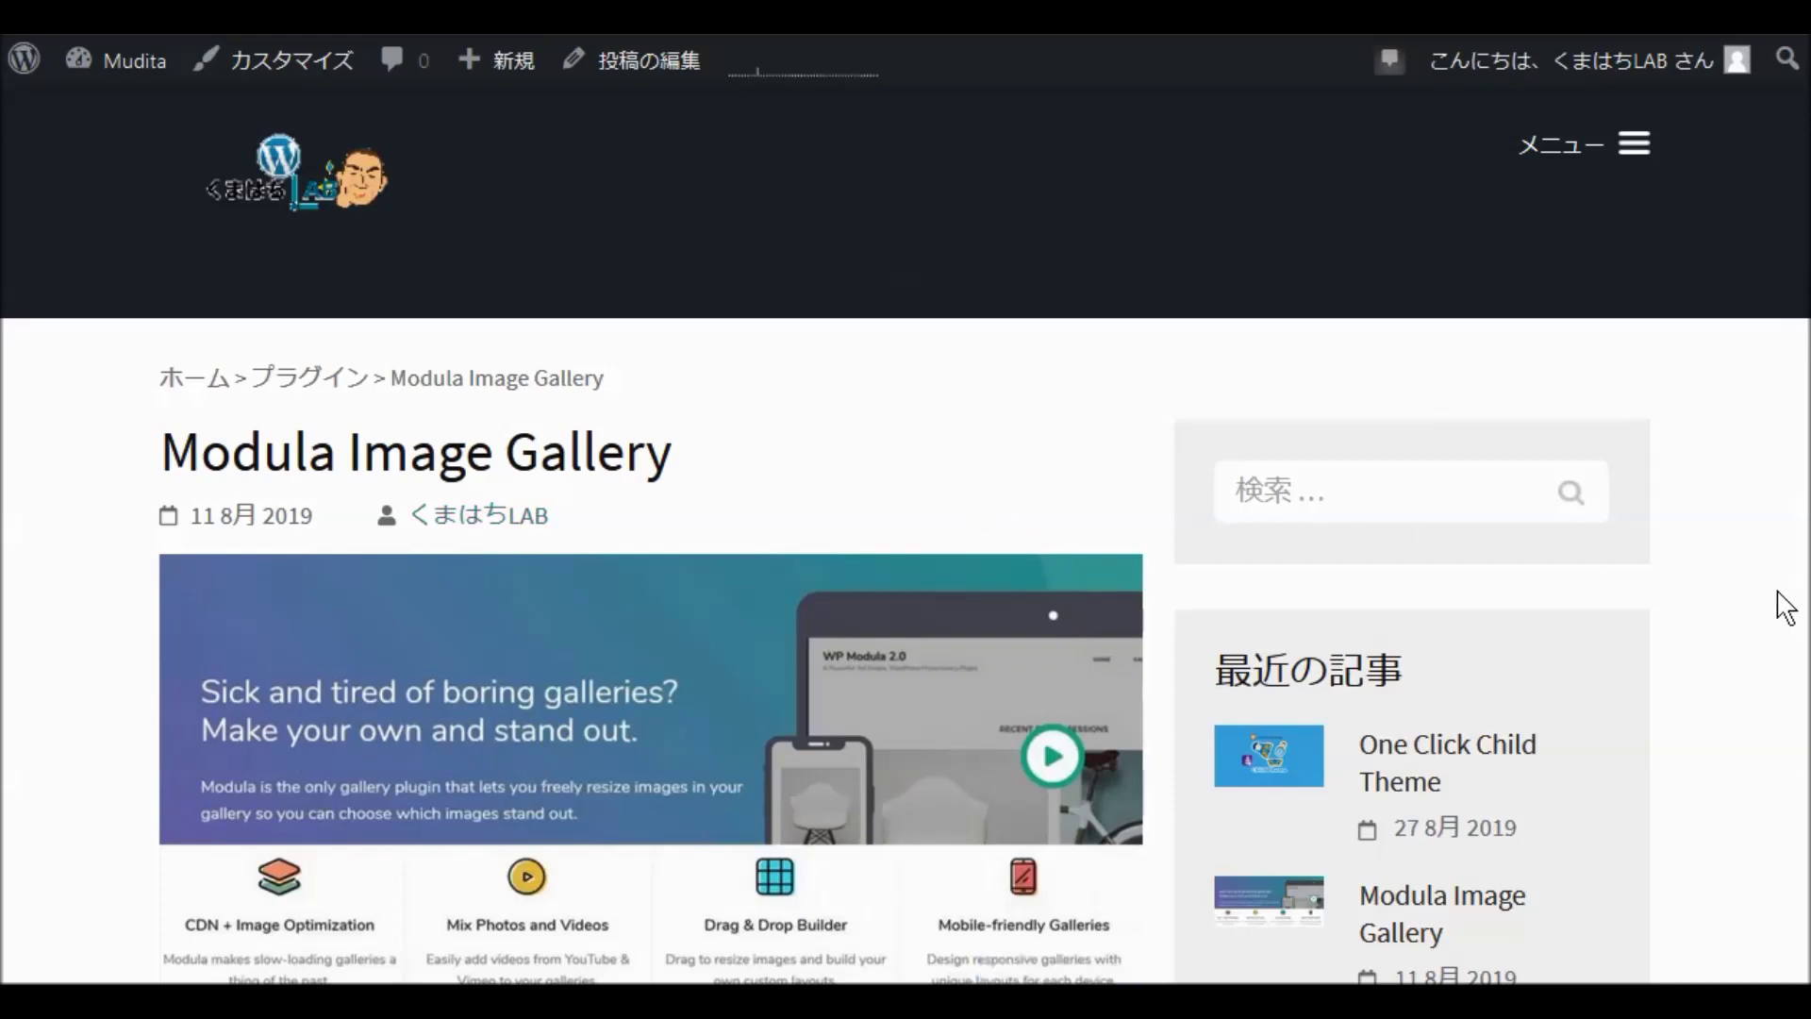
{"action": "scroll", "coordinate": [1789, 608], "scroll_direction": "down", "scroll_amount": 6}
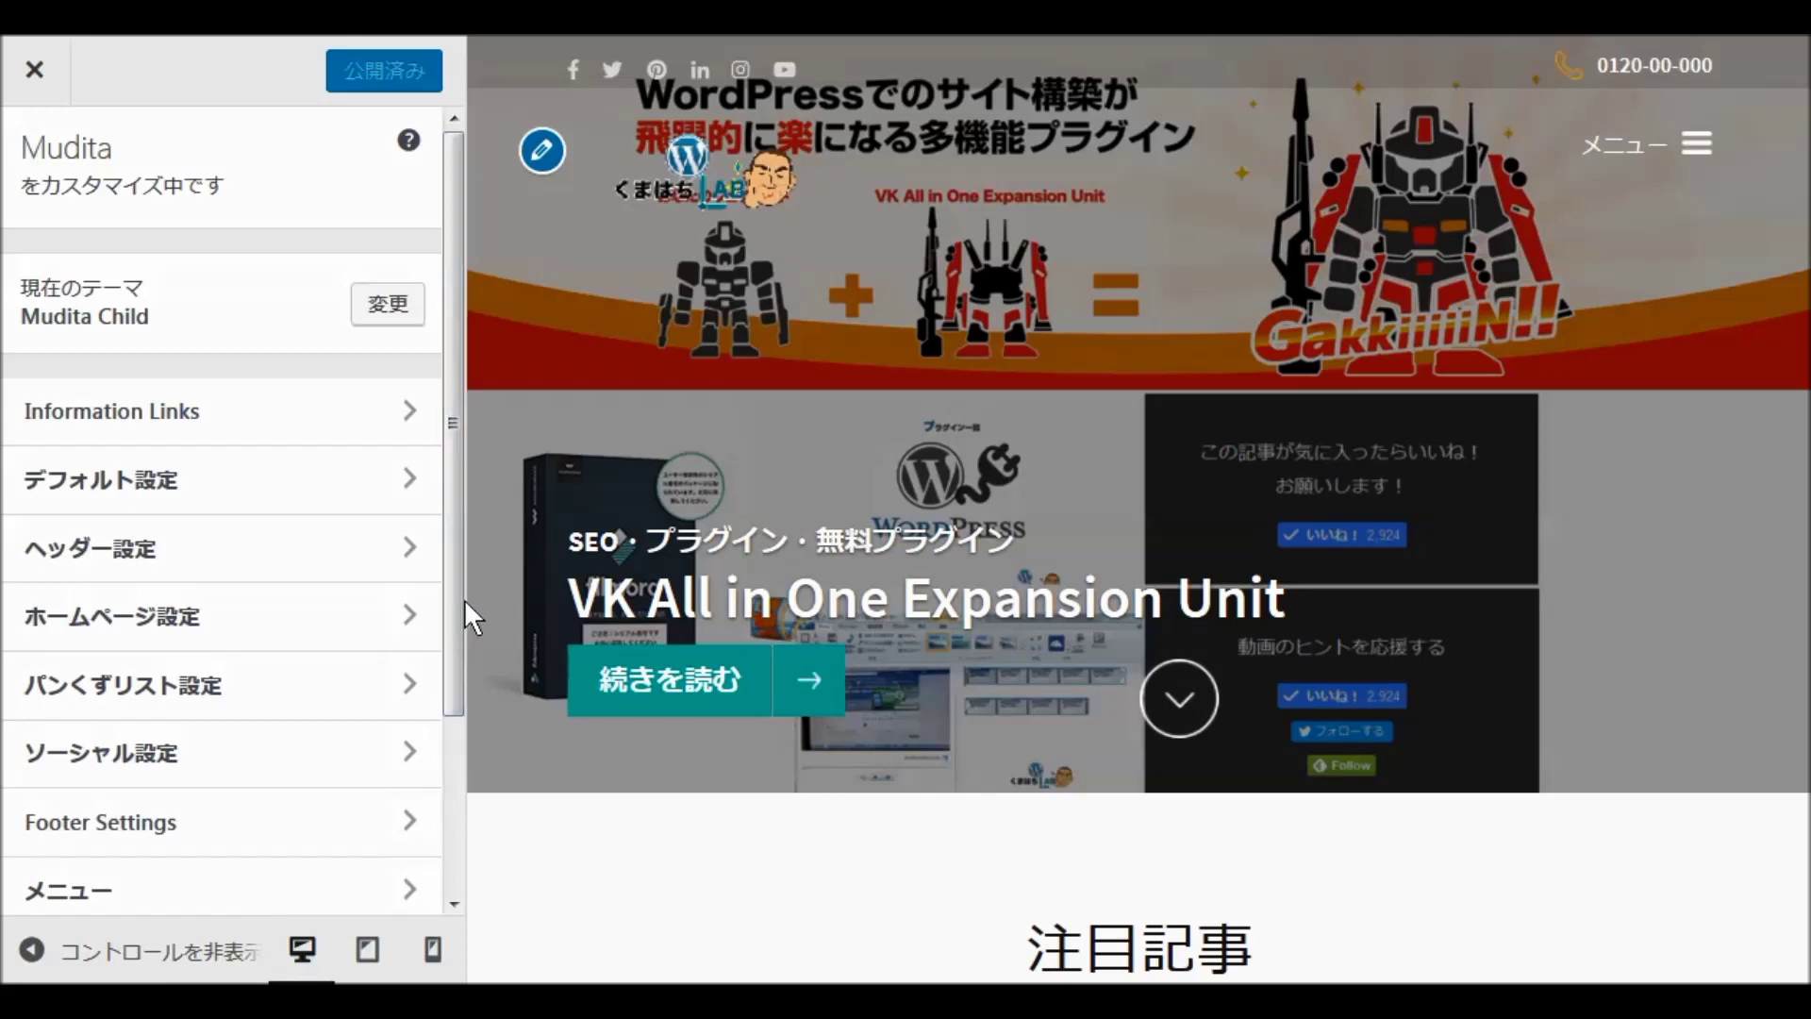
Step: Add the rule .byline {display:none !important;} to the theme's additional CSS and publish it
{"action": "left_click_drag", "start_coordinate": [450, 602], "coordinate": [451, 818]}
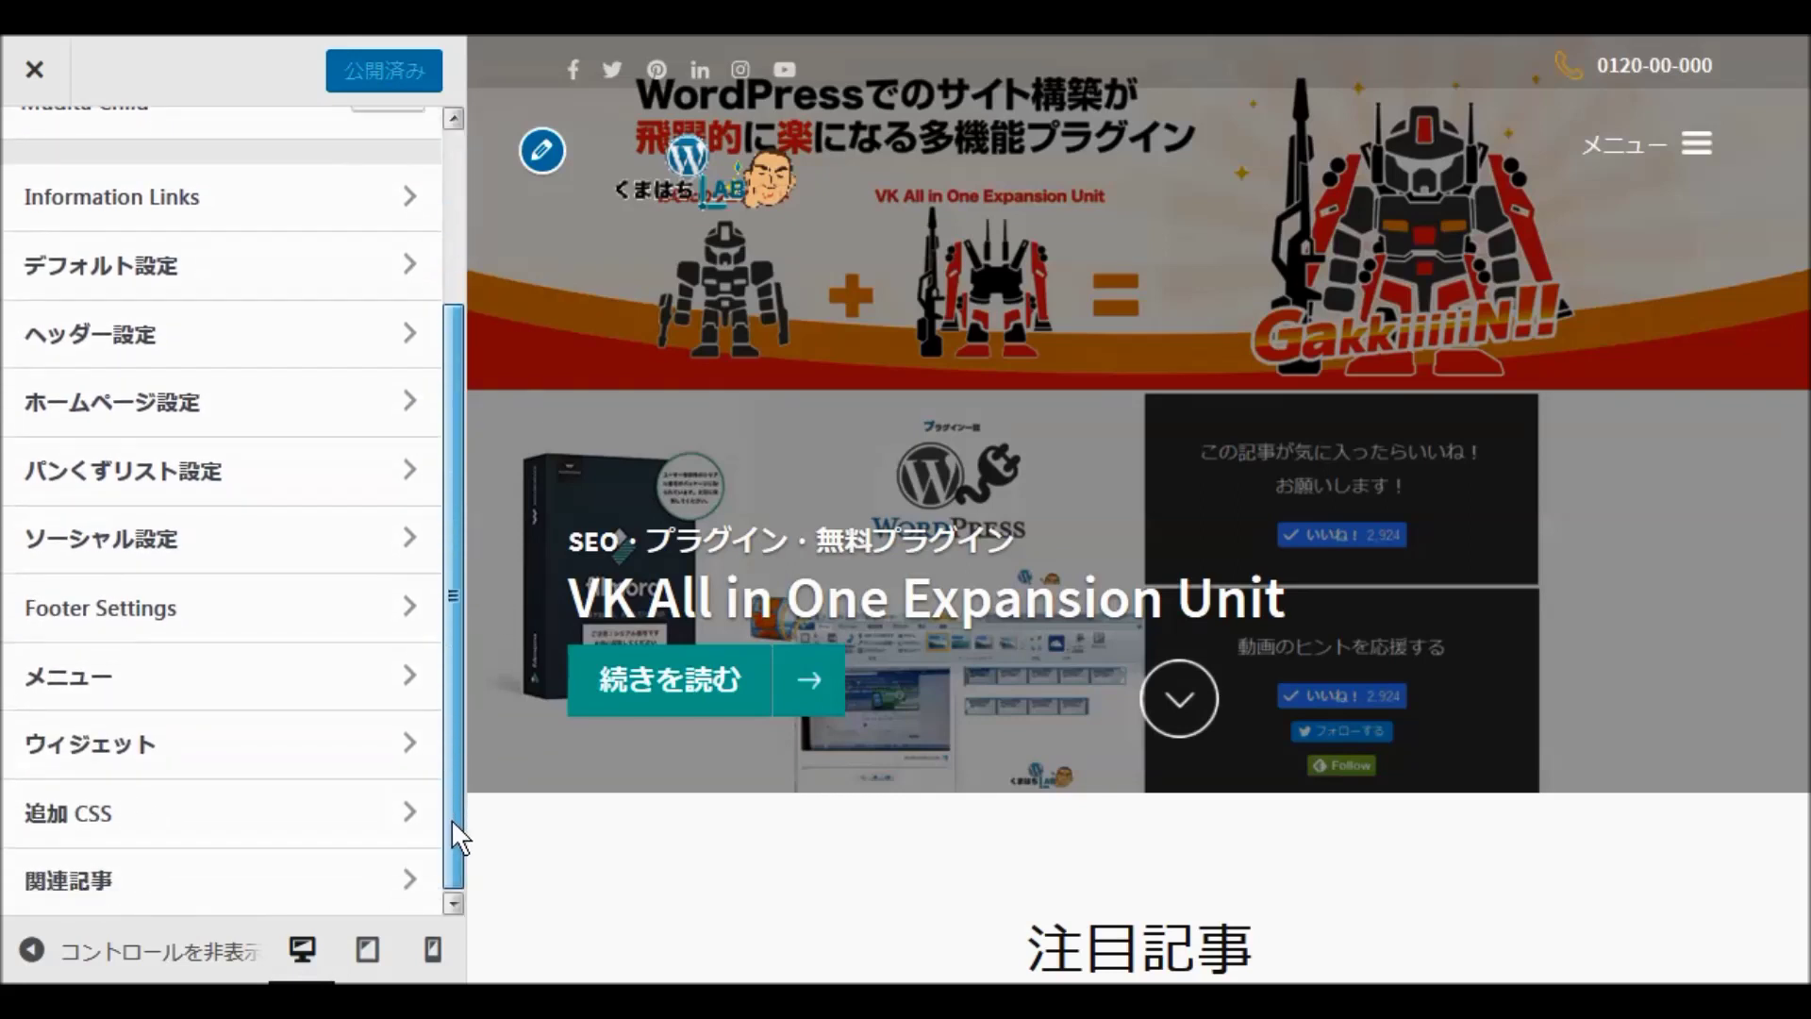
{"action": "left_click", "coordinate": [101, 828]}
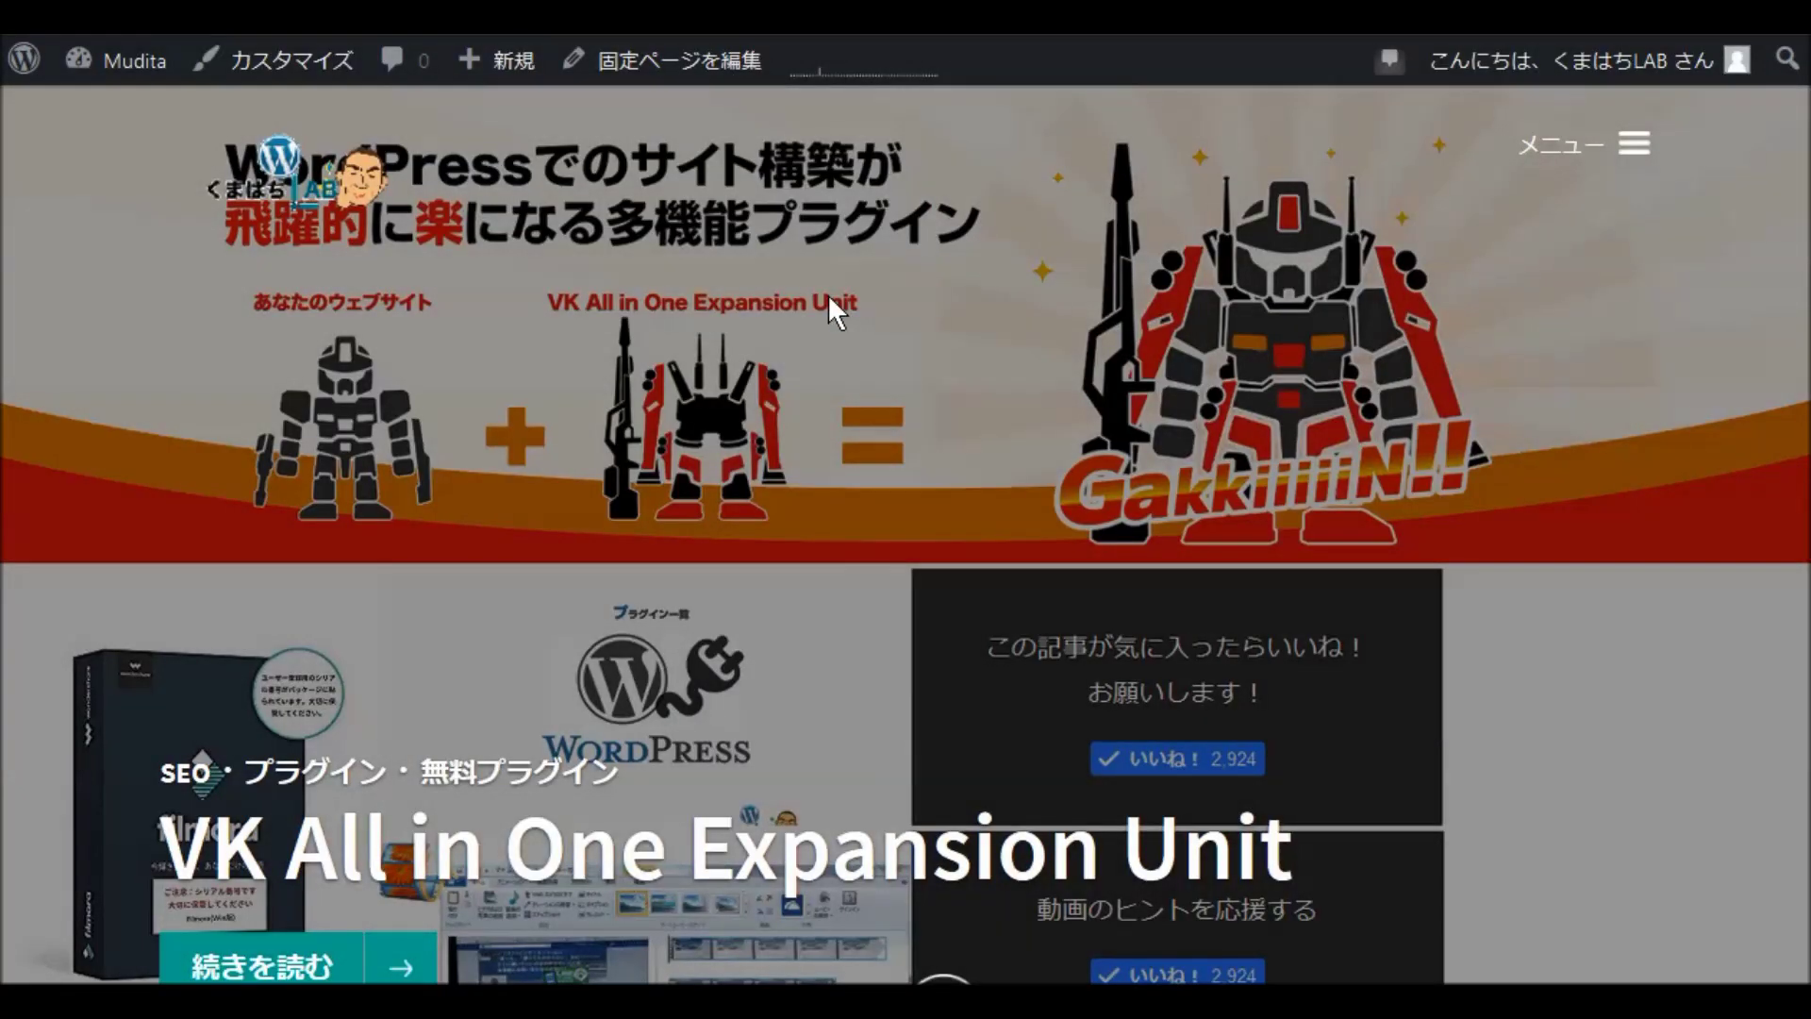
Step: Open the Beaver Builder post from the live homepage and check its date and author line and sidebar
{"action": "scroll", "coordinate": [830, 311], "scroll_direction": "down", "scroll_amount": 15}
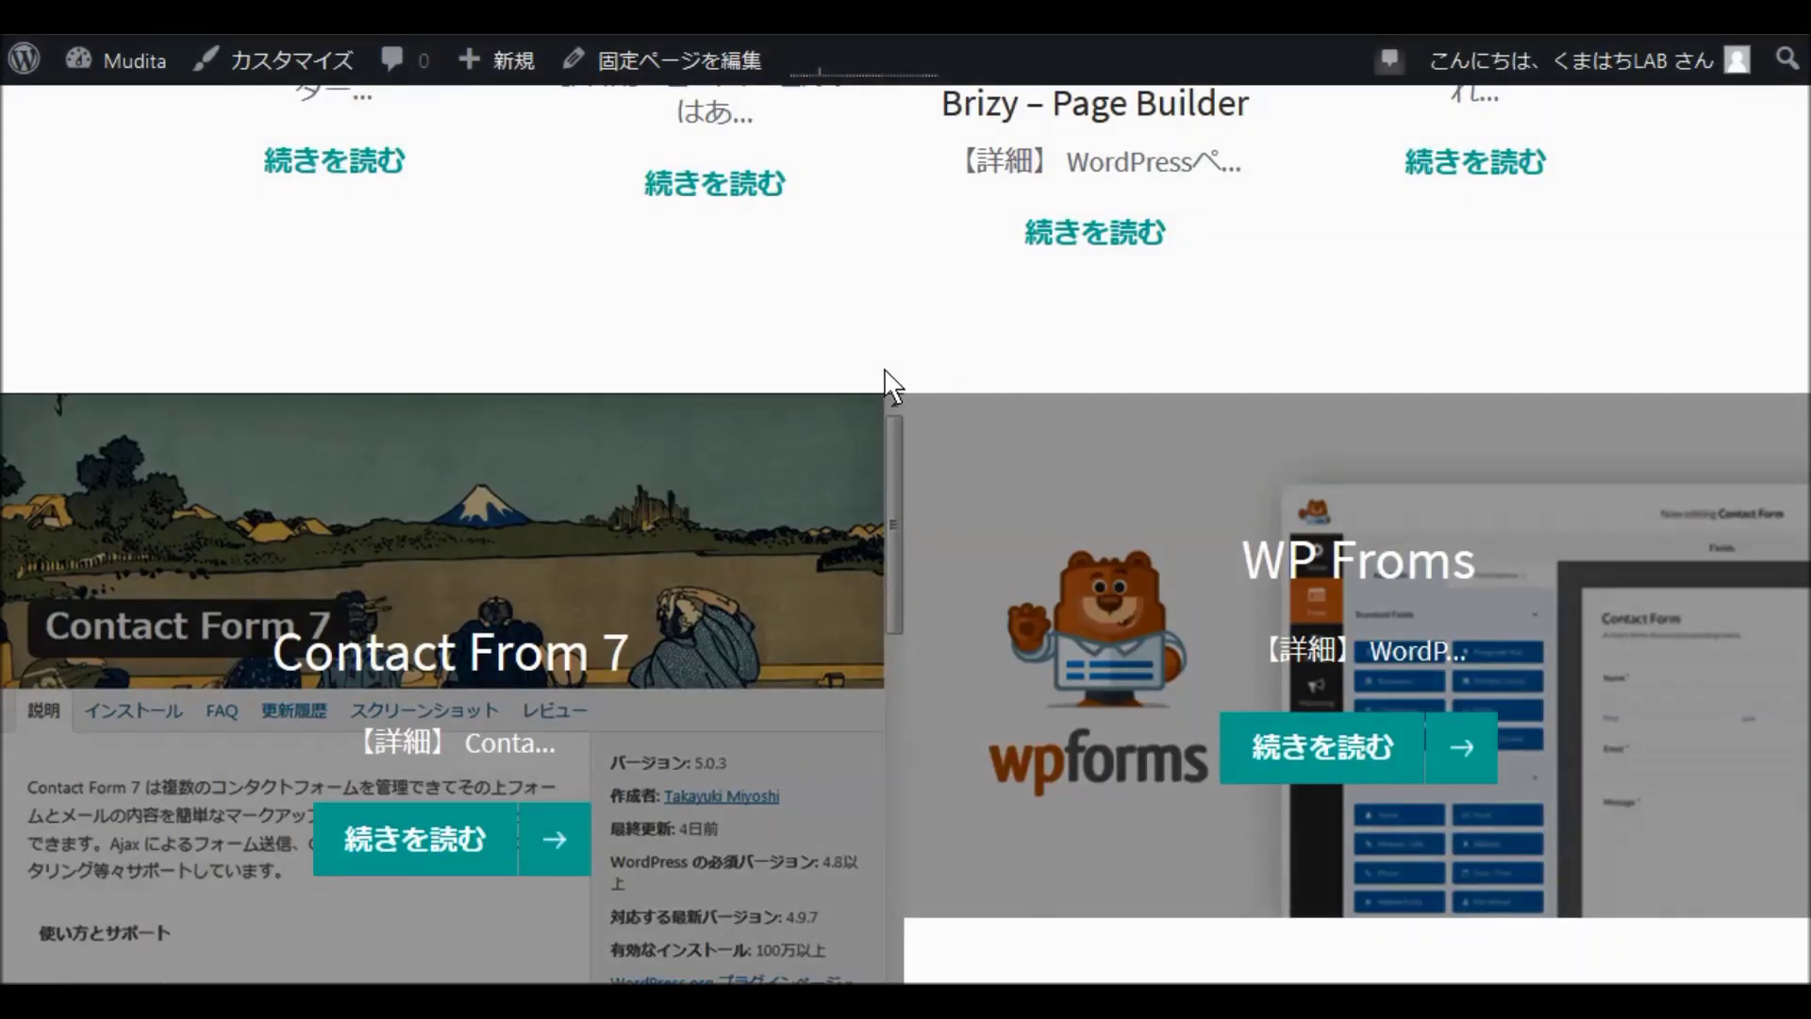
{"action": "scroll", "coordinate": [887, 381], "scroll_direction": "up", "scroll_amount": 2}
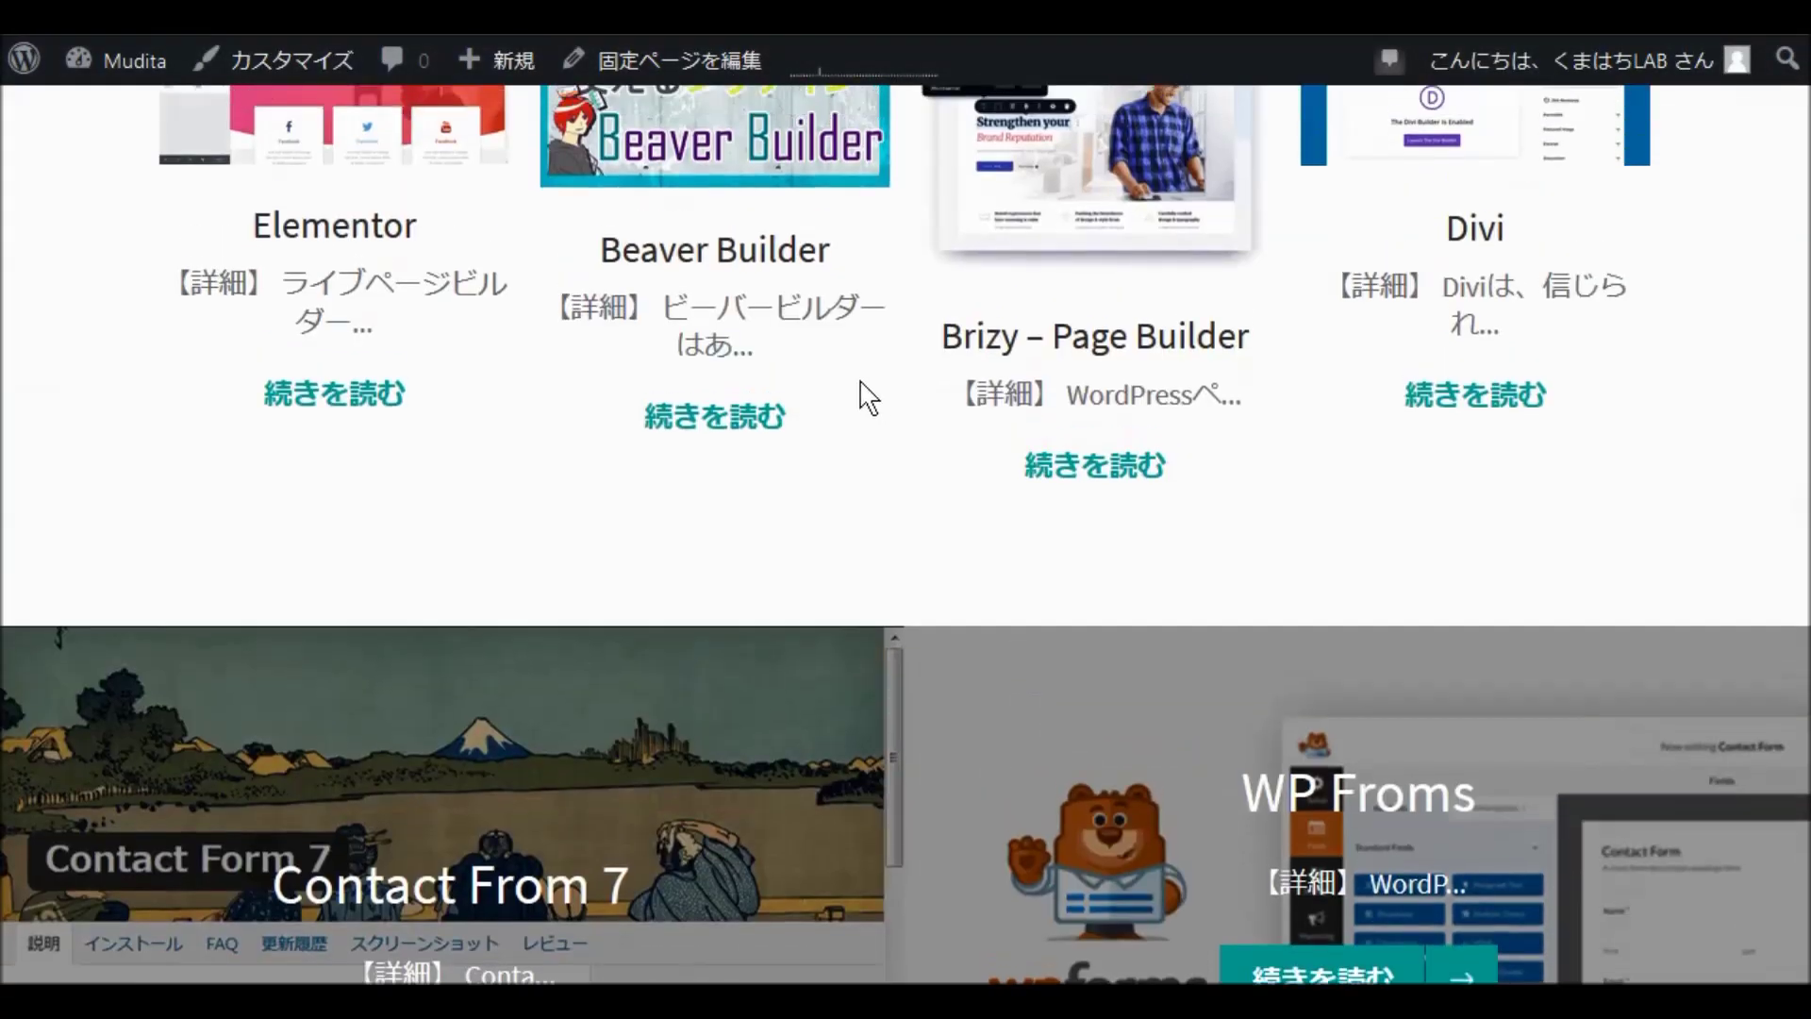
{"action": "left_click", "coordinate": [735, 418]}
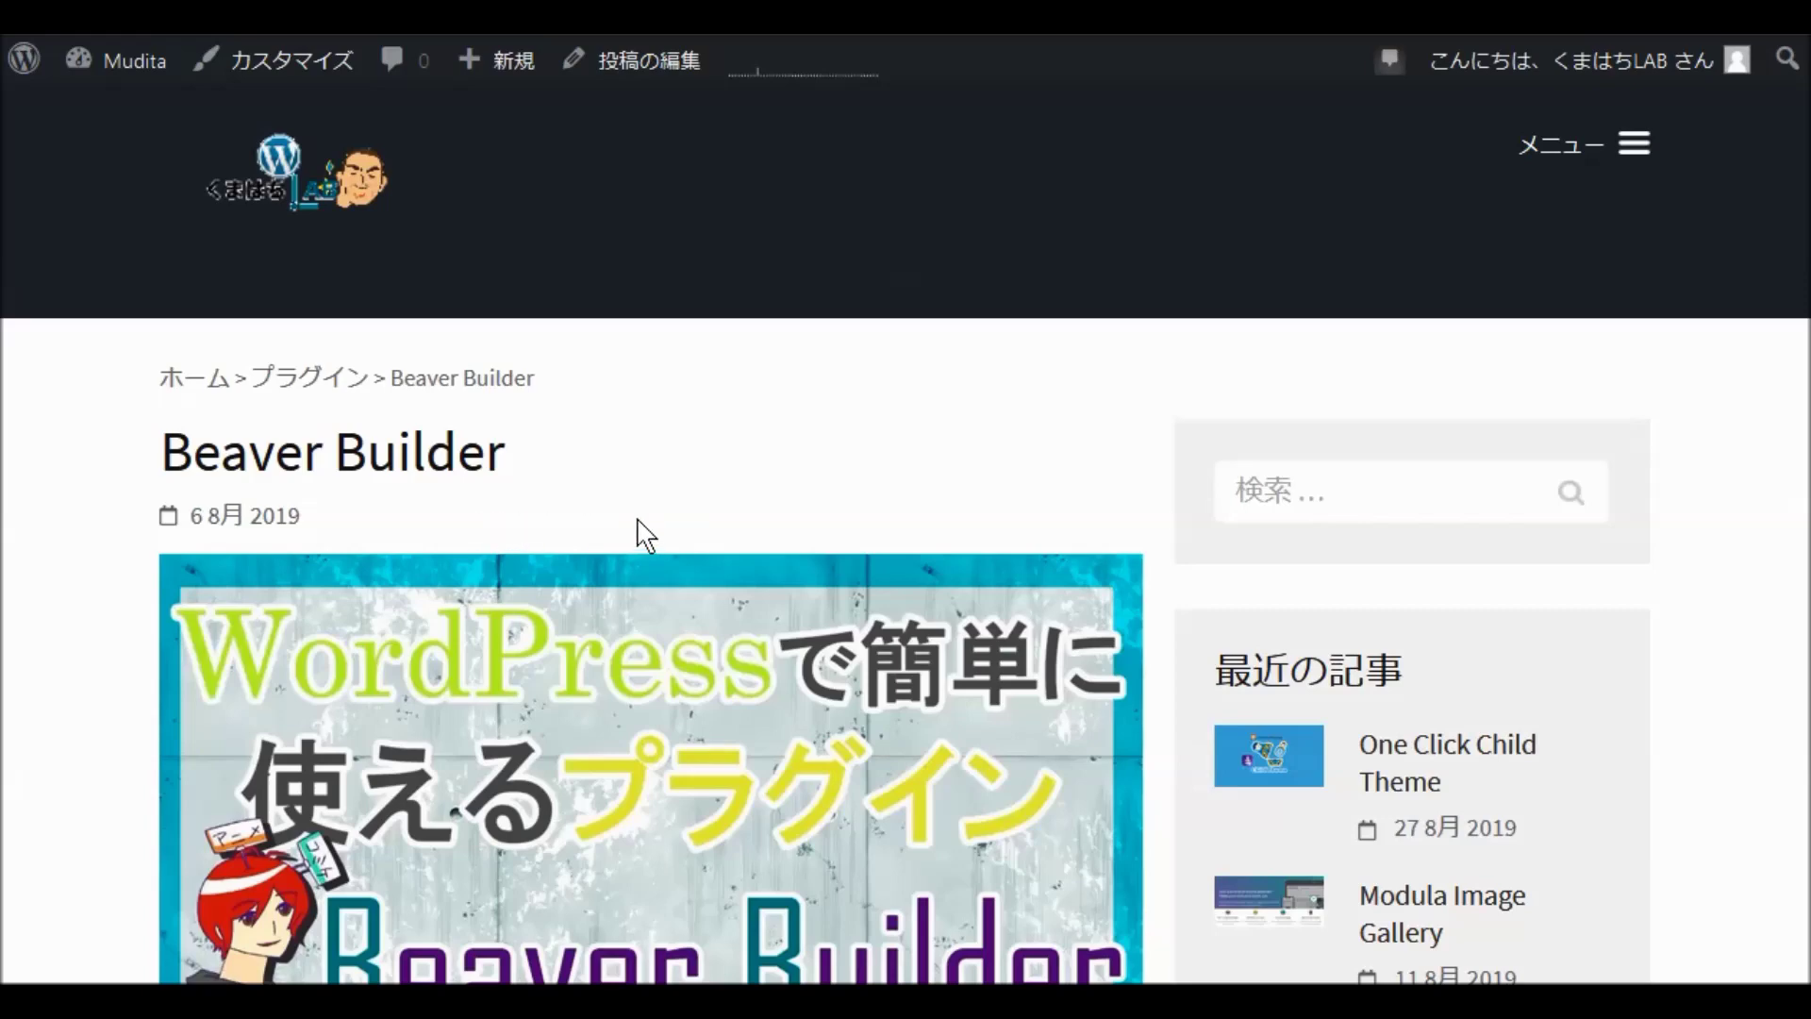
{"action": "scroll", "coordinate": [999, 467], "scroll_direction": "down", "scroll_amount": 5}
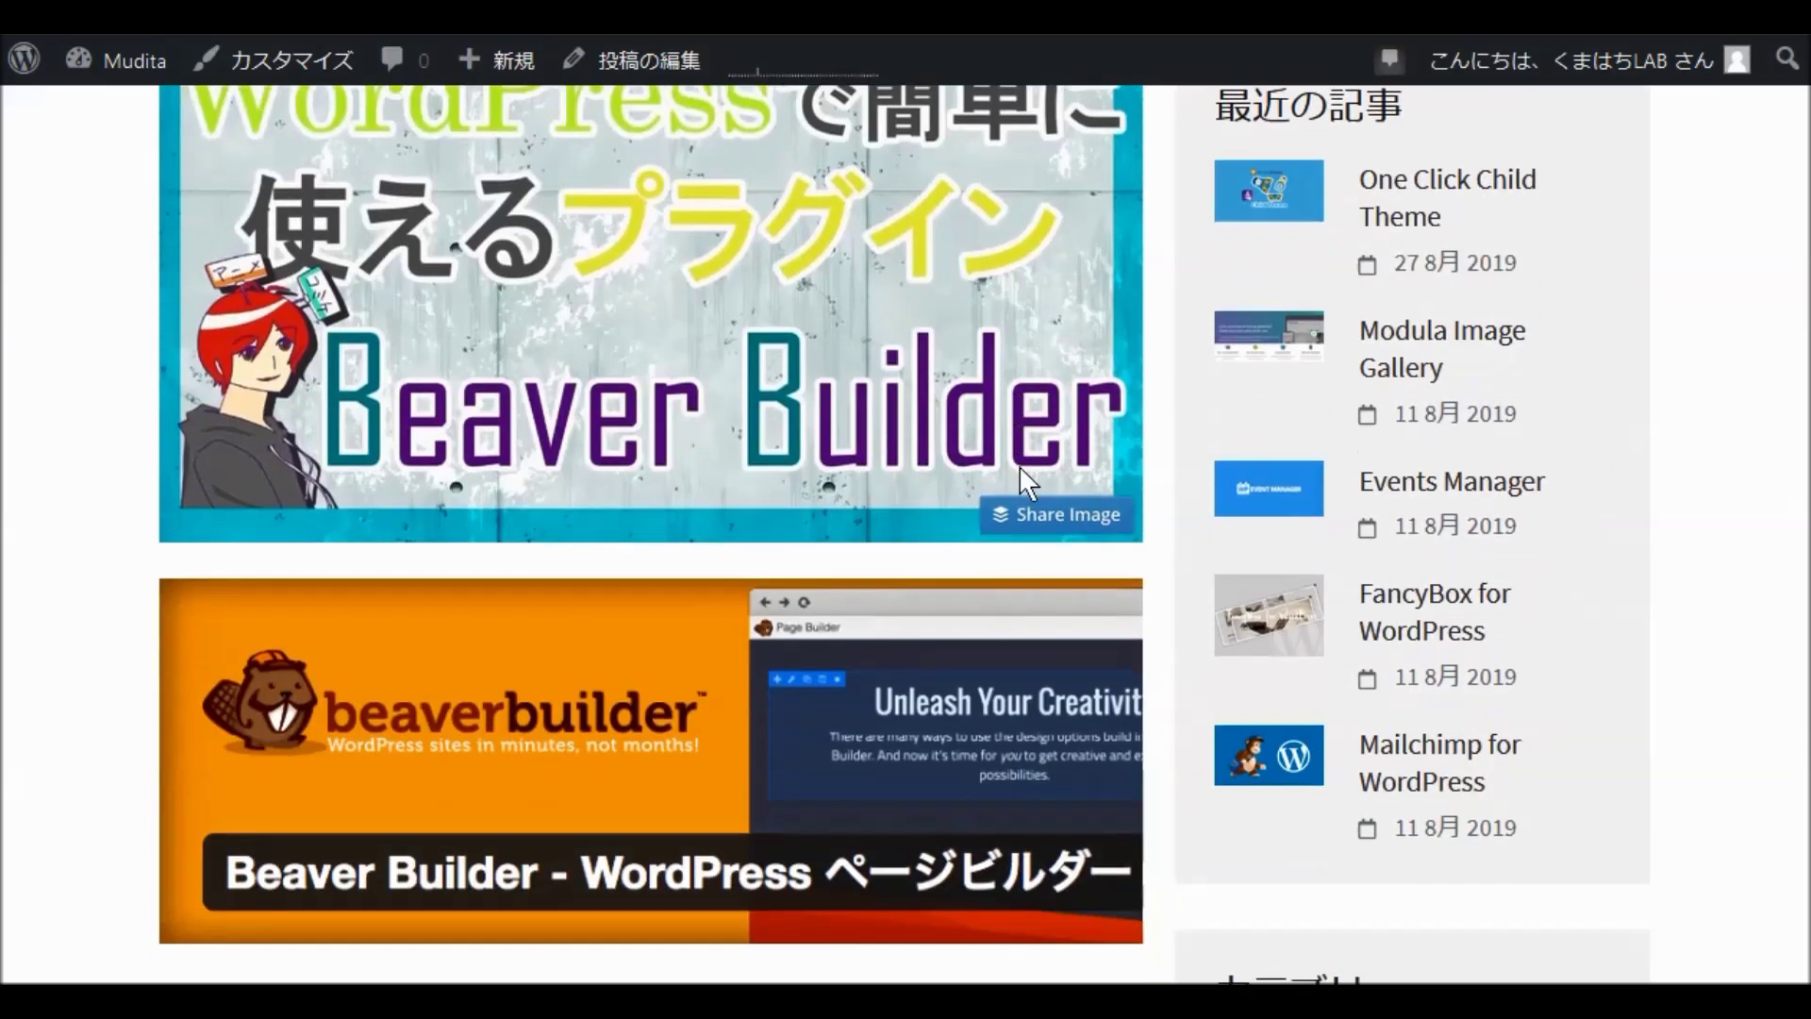
{"action": "scroll", "coordinate": [1021, 468], "scroll_direction": "down", "scroll_amount": 7}
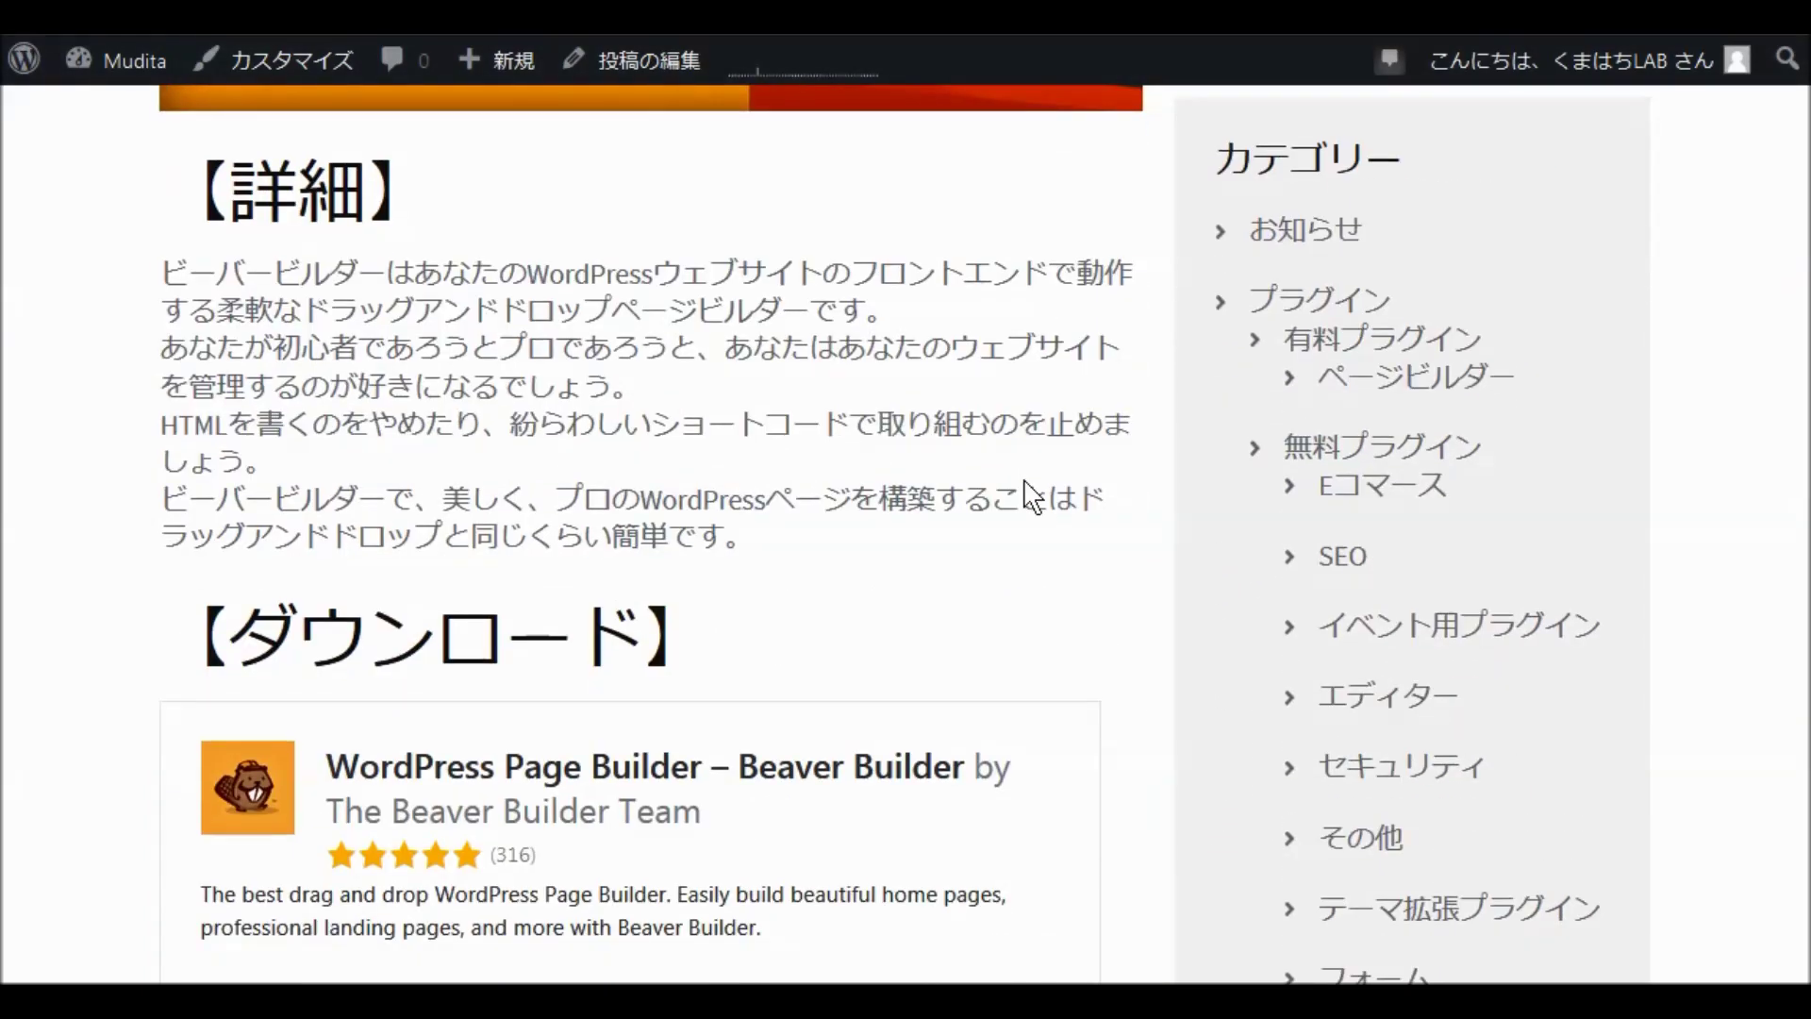
{"action": "scroll", "coordinate": [1038, 493], "scroll_direction": "up", "scroll_amount": 12}
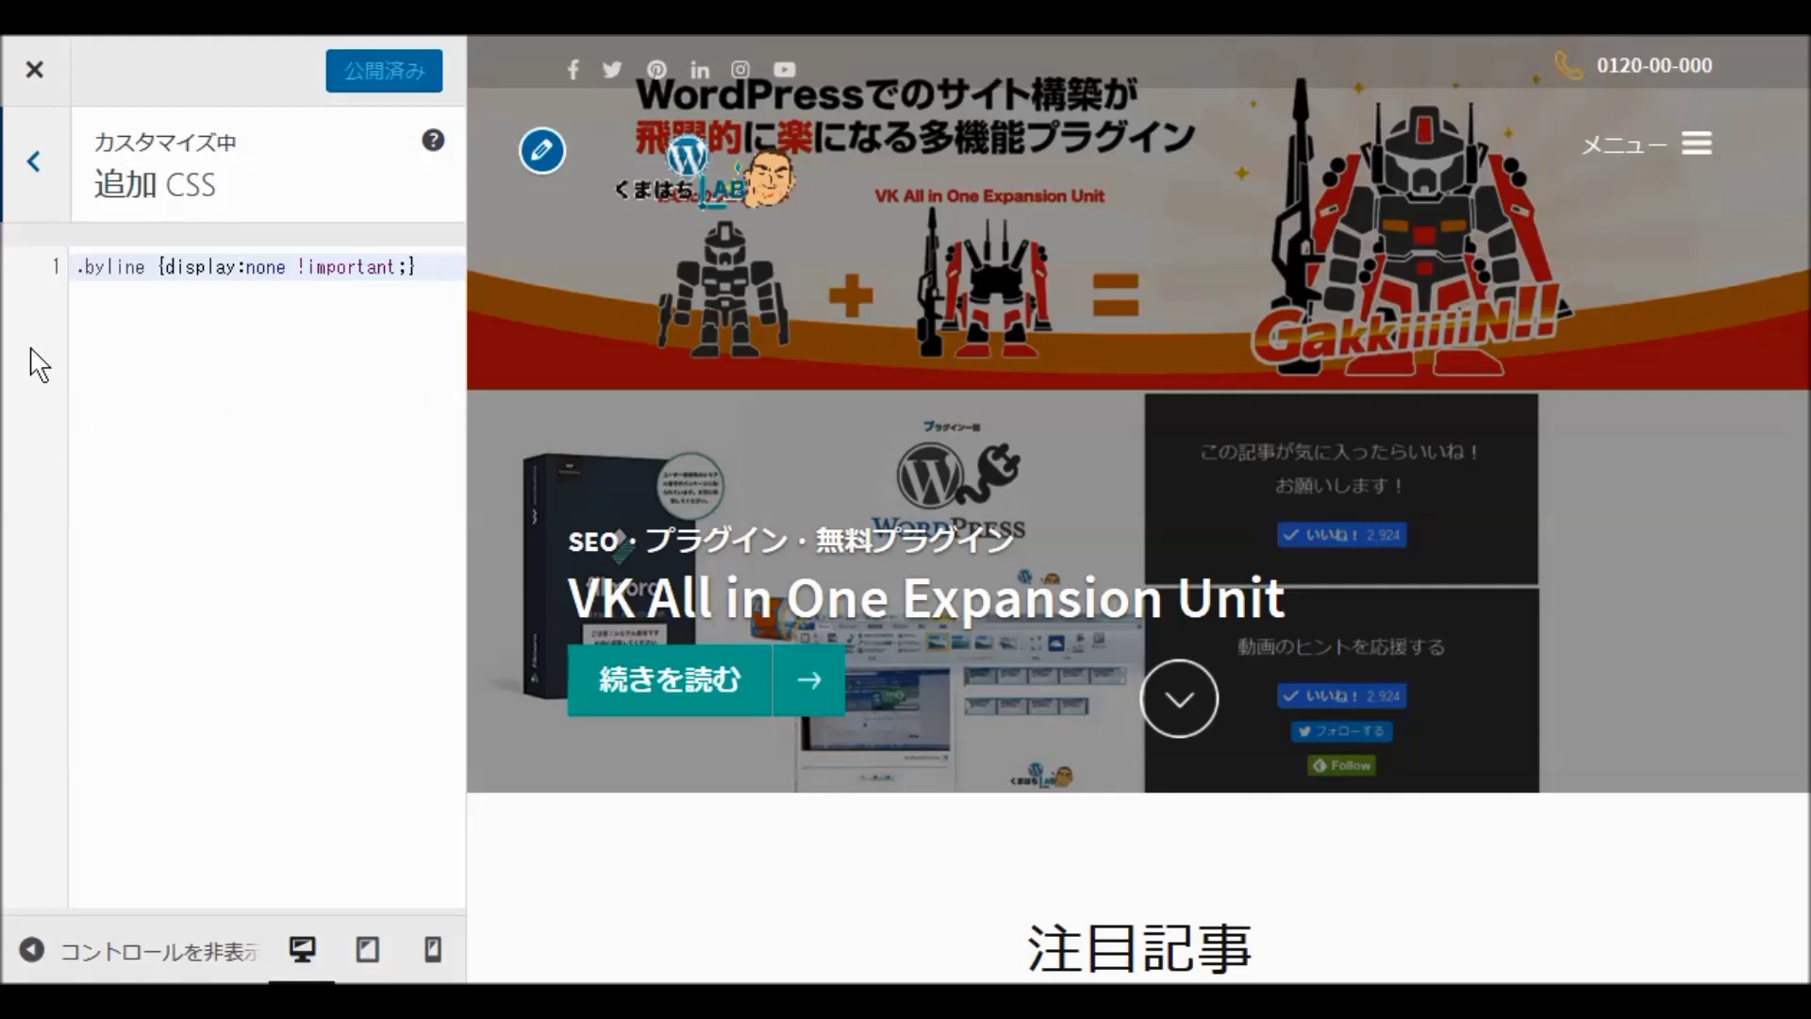
Step: Leave the 追加 CSS section and close the theme customizer
{"action": "left_click", "coordinate": [34, 173]}
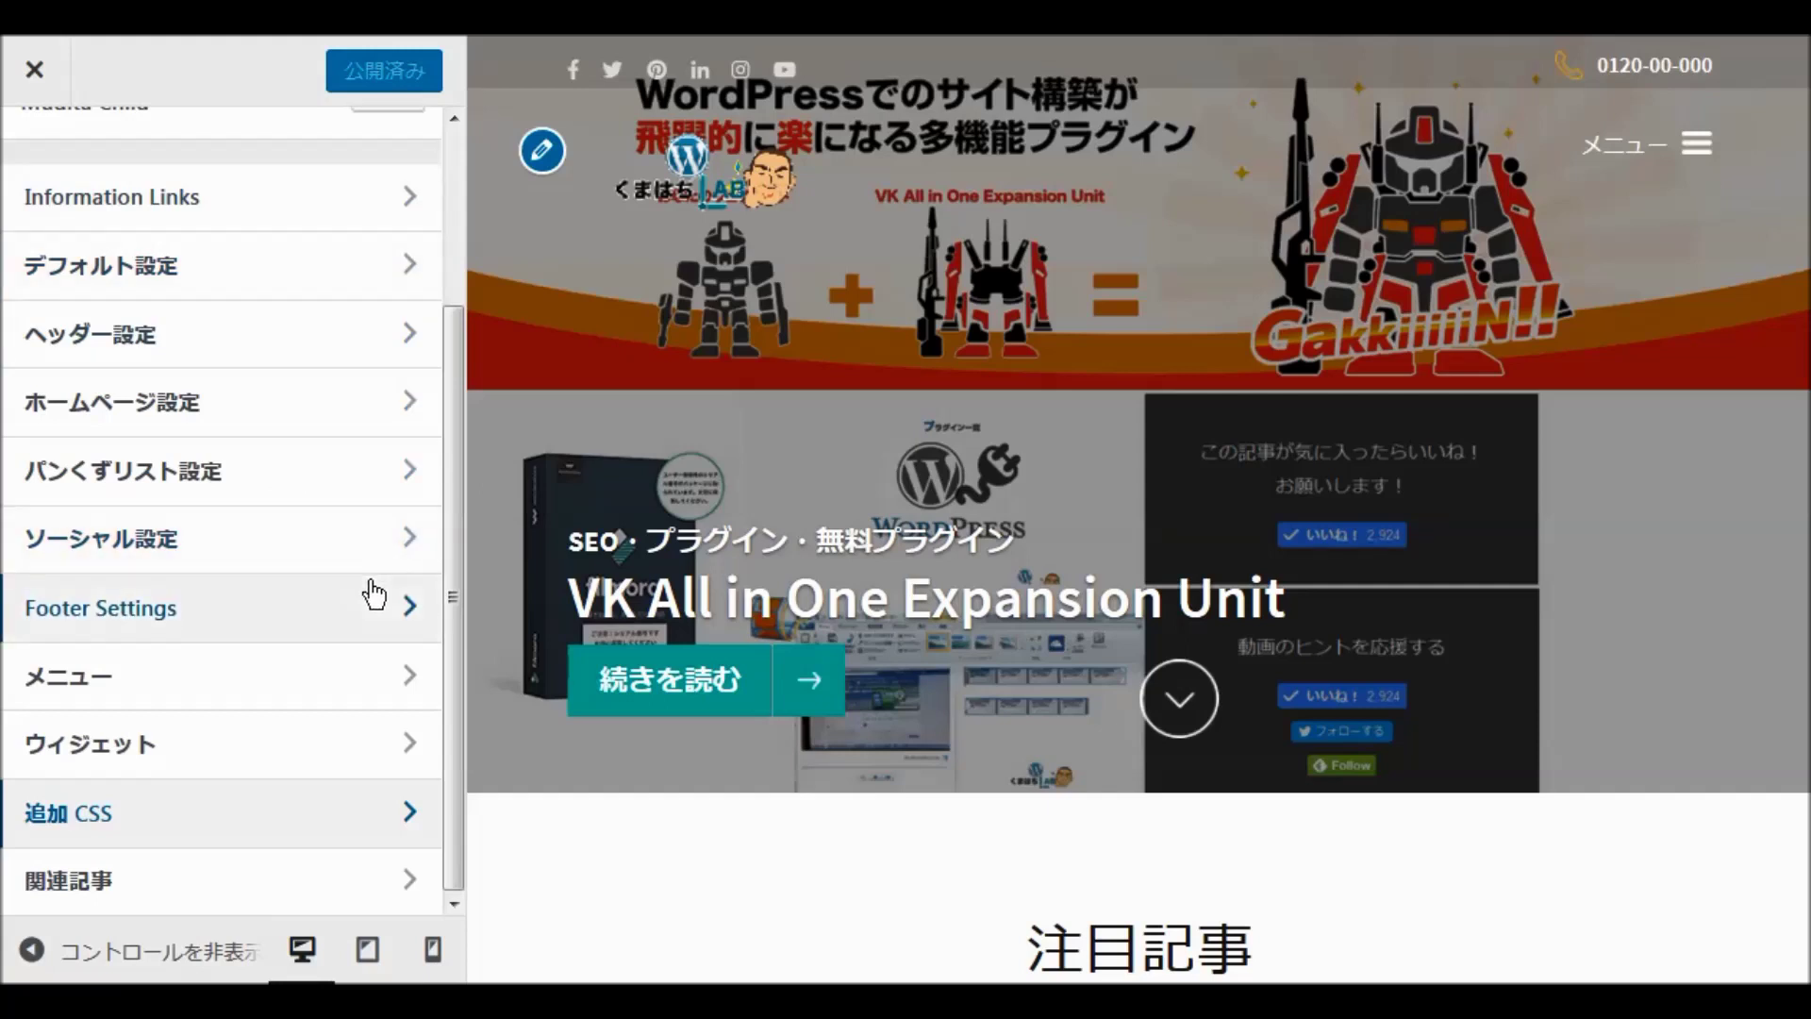
{"action": "scroll", "coordinate": [368, 594], "scroll_direction": "up", "scroll_amount": 3}
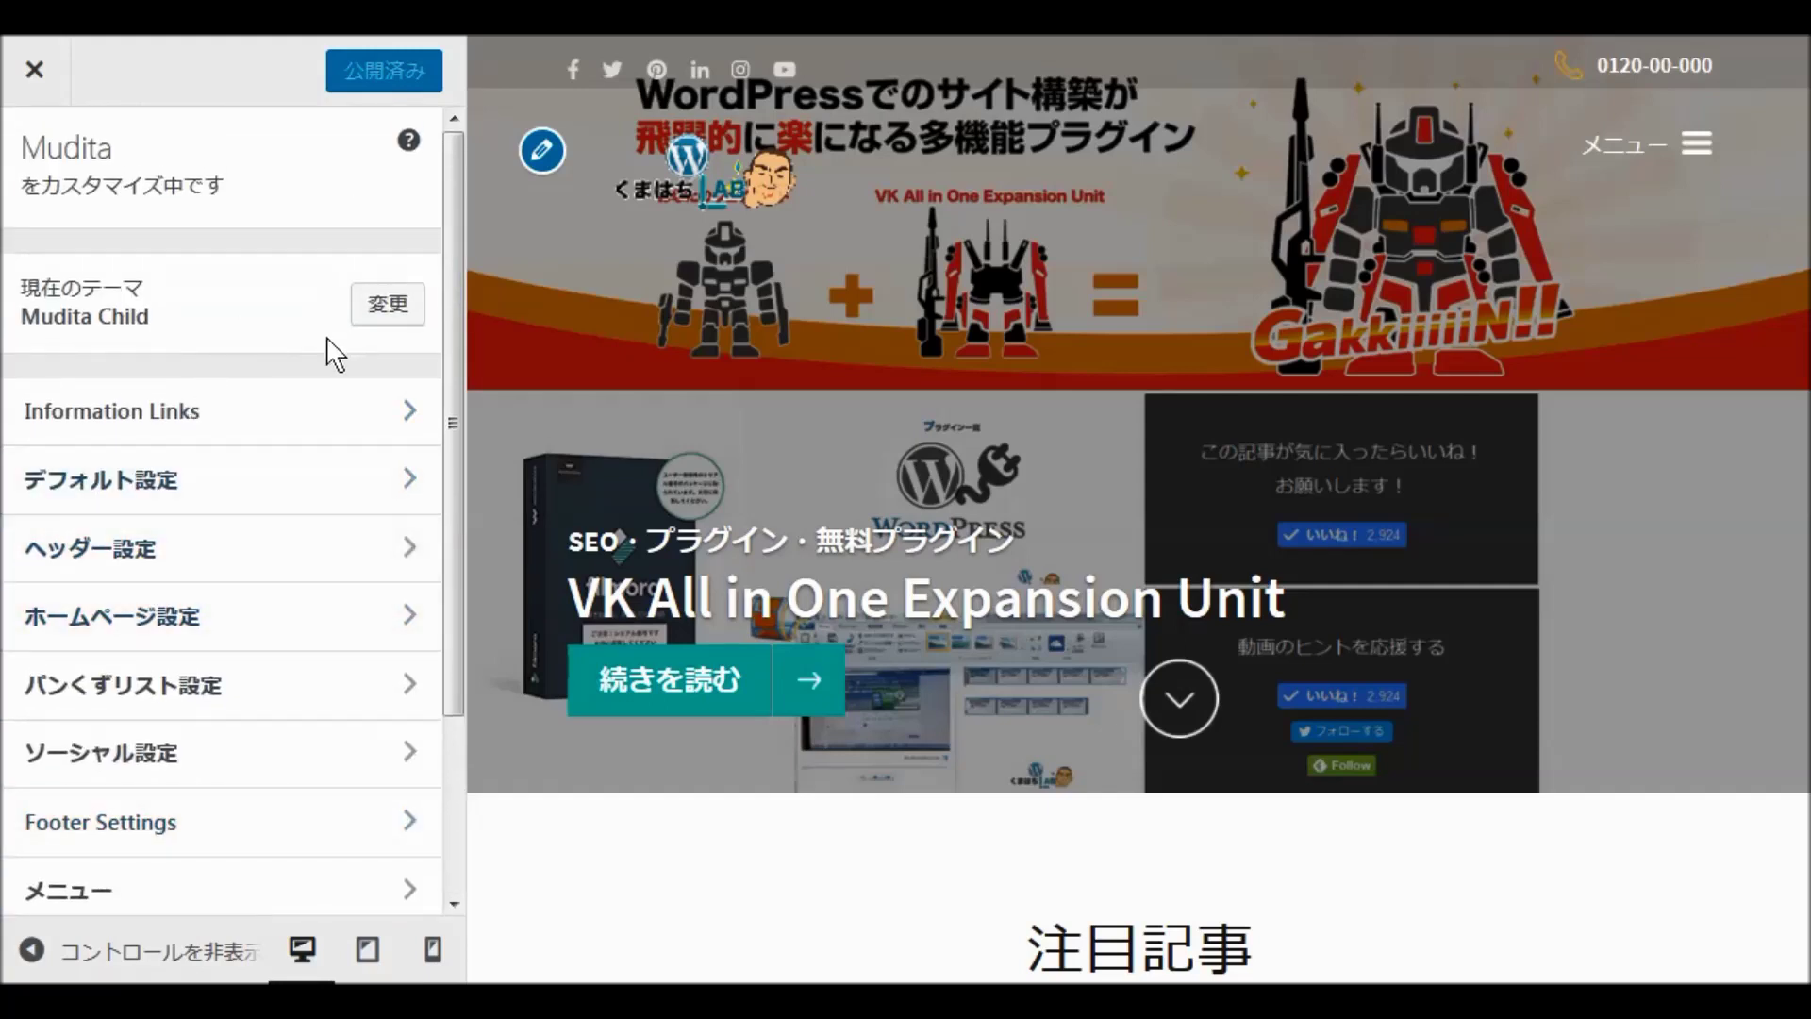
{"action": "left_click", "coordinate": [36, 81]}
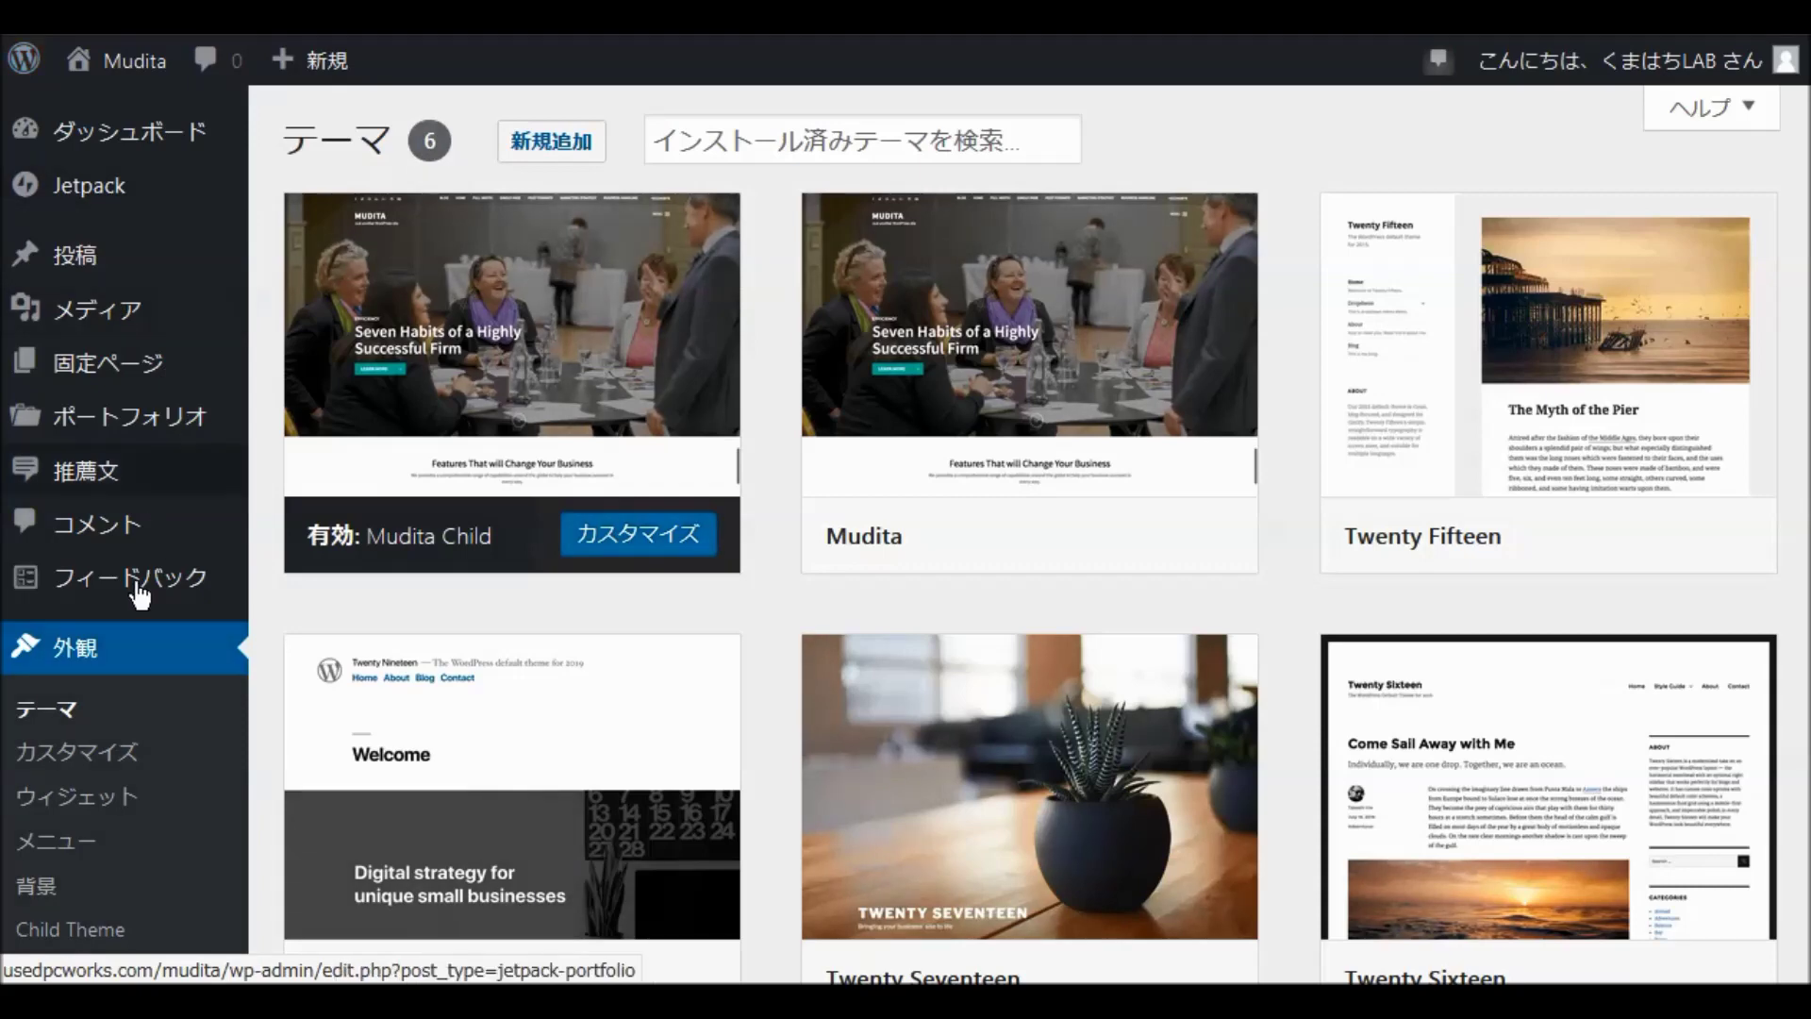
Step: Open the widget management page and look through the available Jetpack widgets
{"action": "mouse_move", "coordinate": [500, 703]}
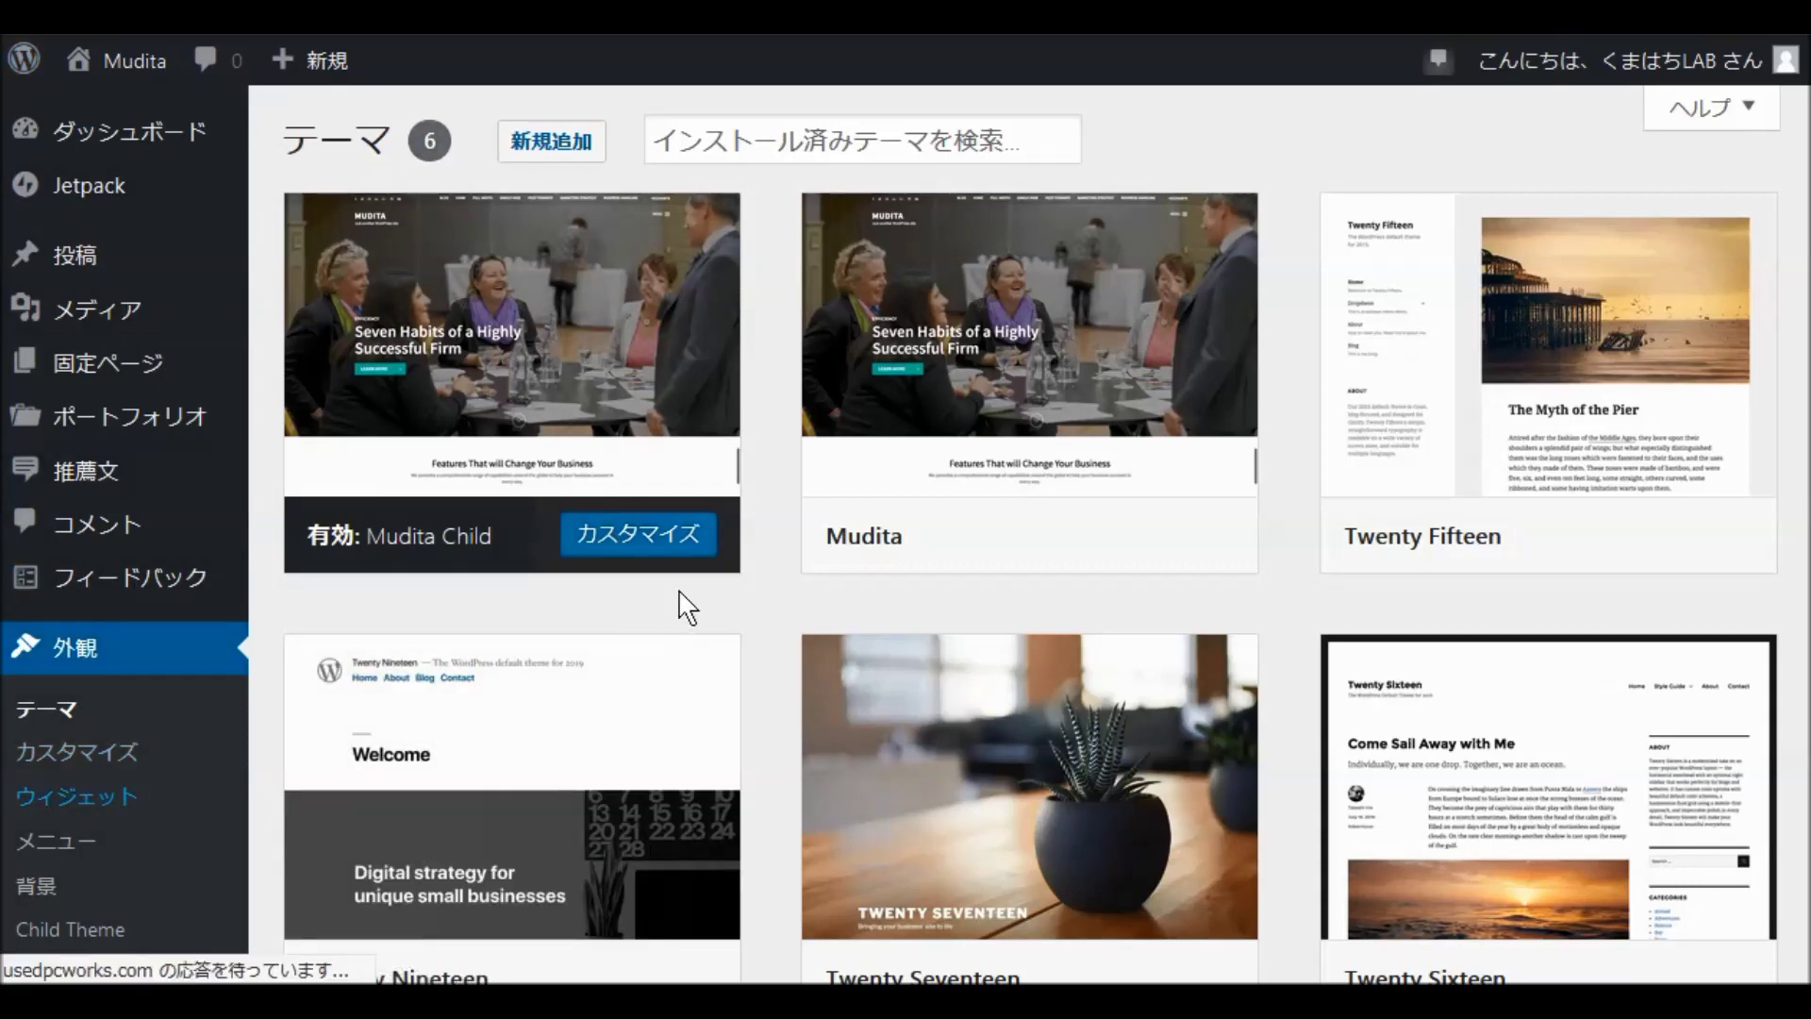
{"action": "mouse_move", "coordinate": [689, 571]}
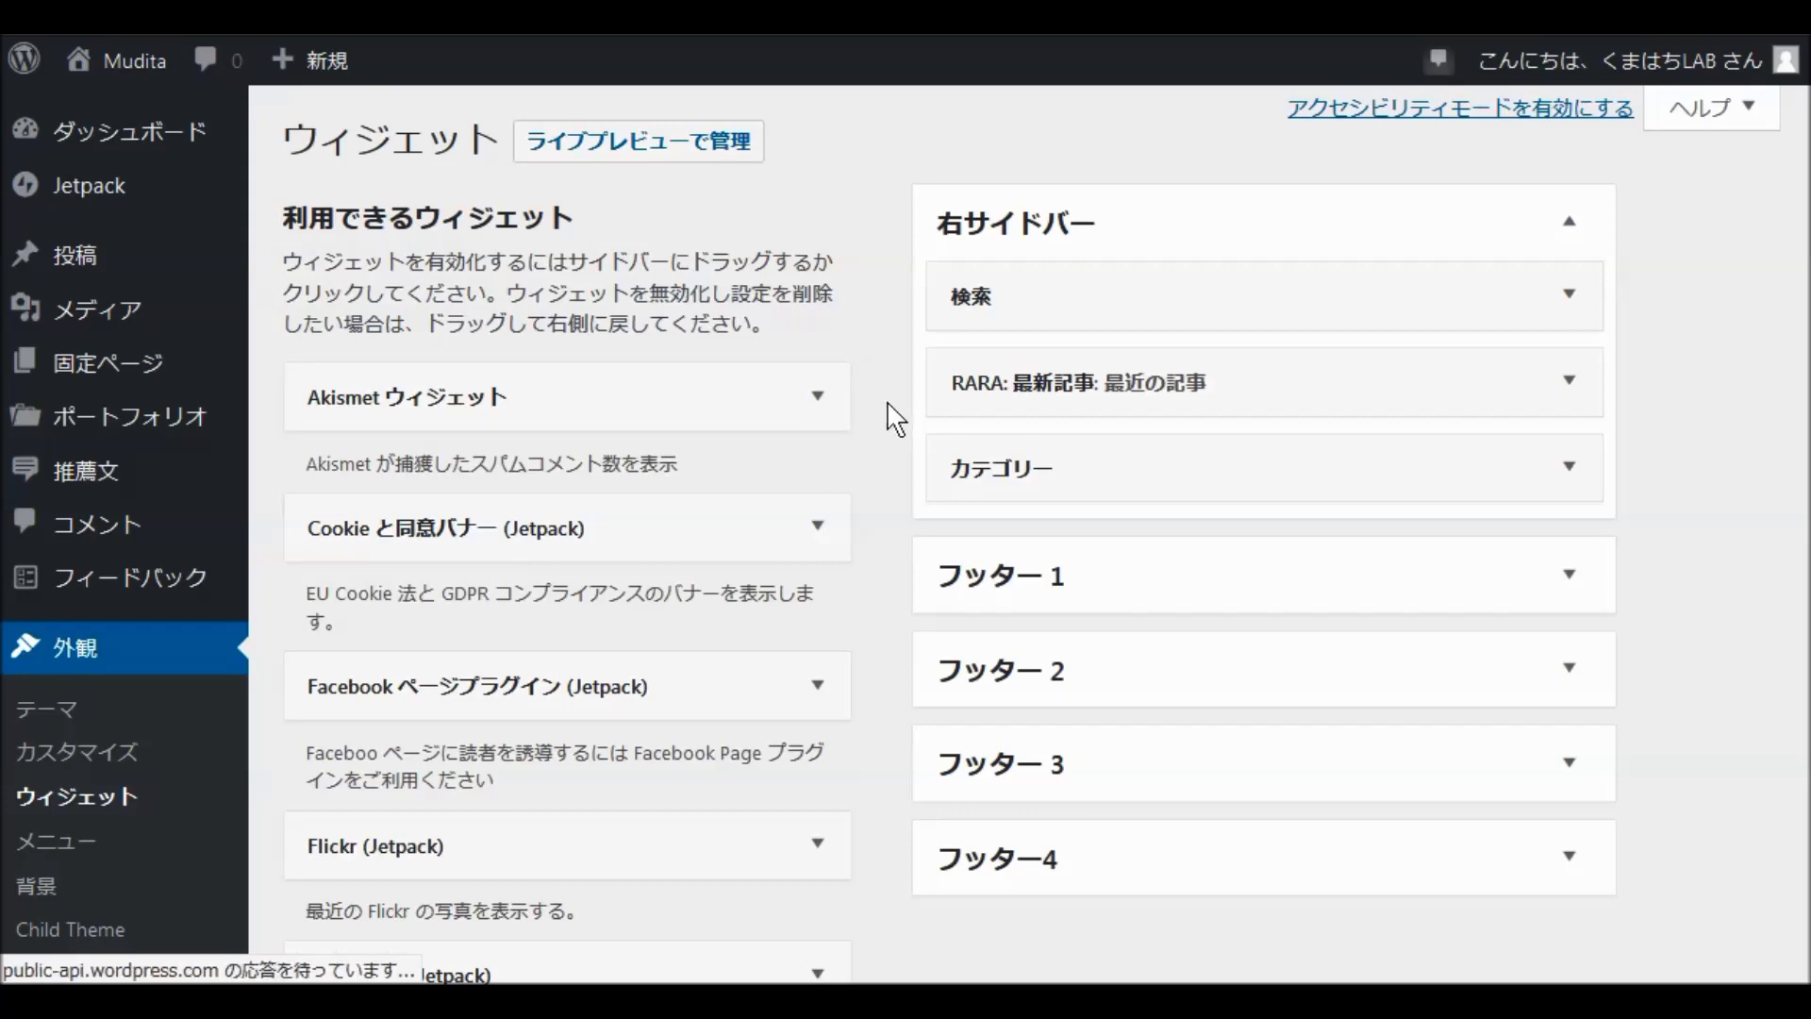
{"action": "scroll", "coordinate": [889, 415], "scroll_direction": "down", "scroll_amount": 2}
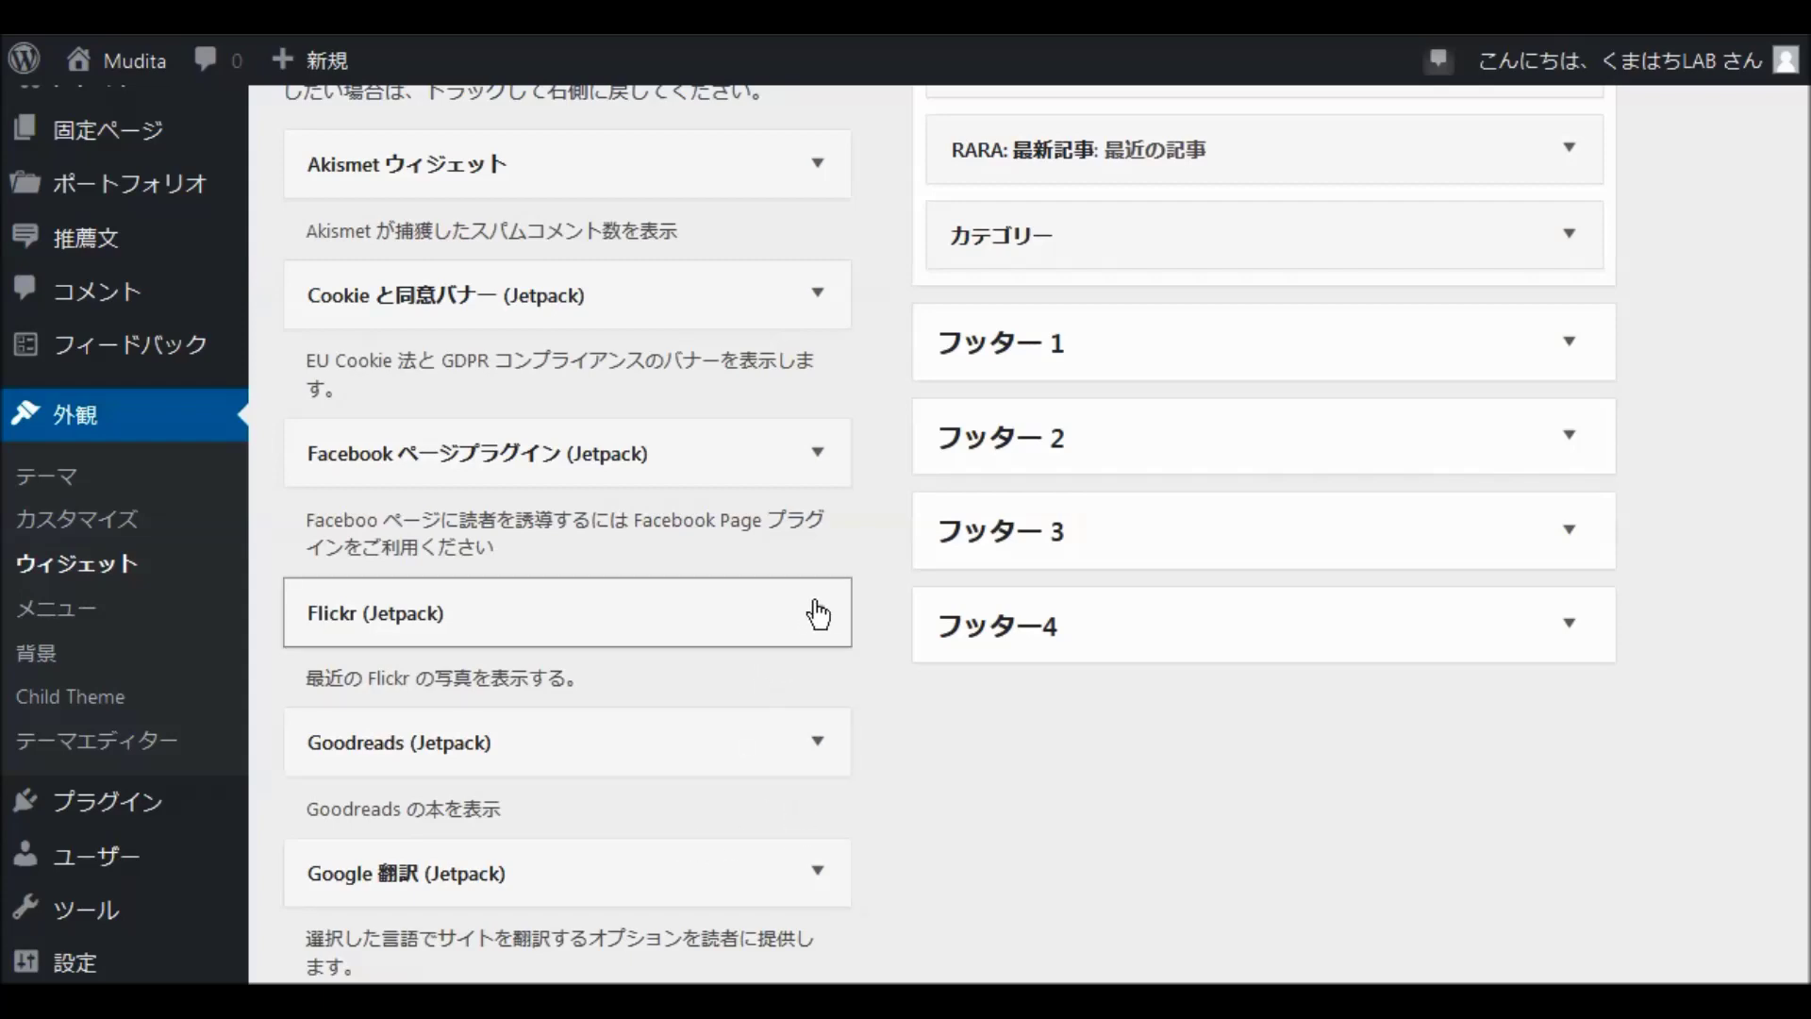
{"action": "scroll", "coordinate": [837, 618], "scroll_direction": "down", "scroll_amount": 3}
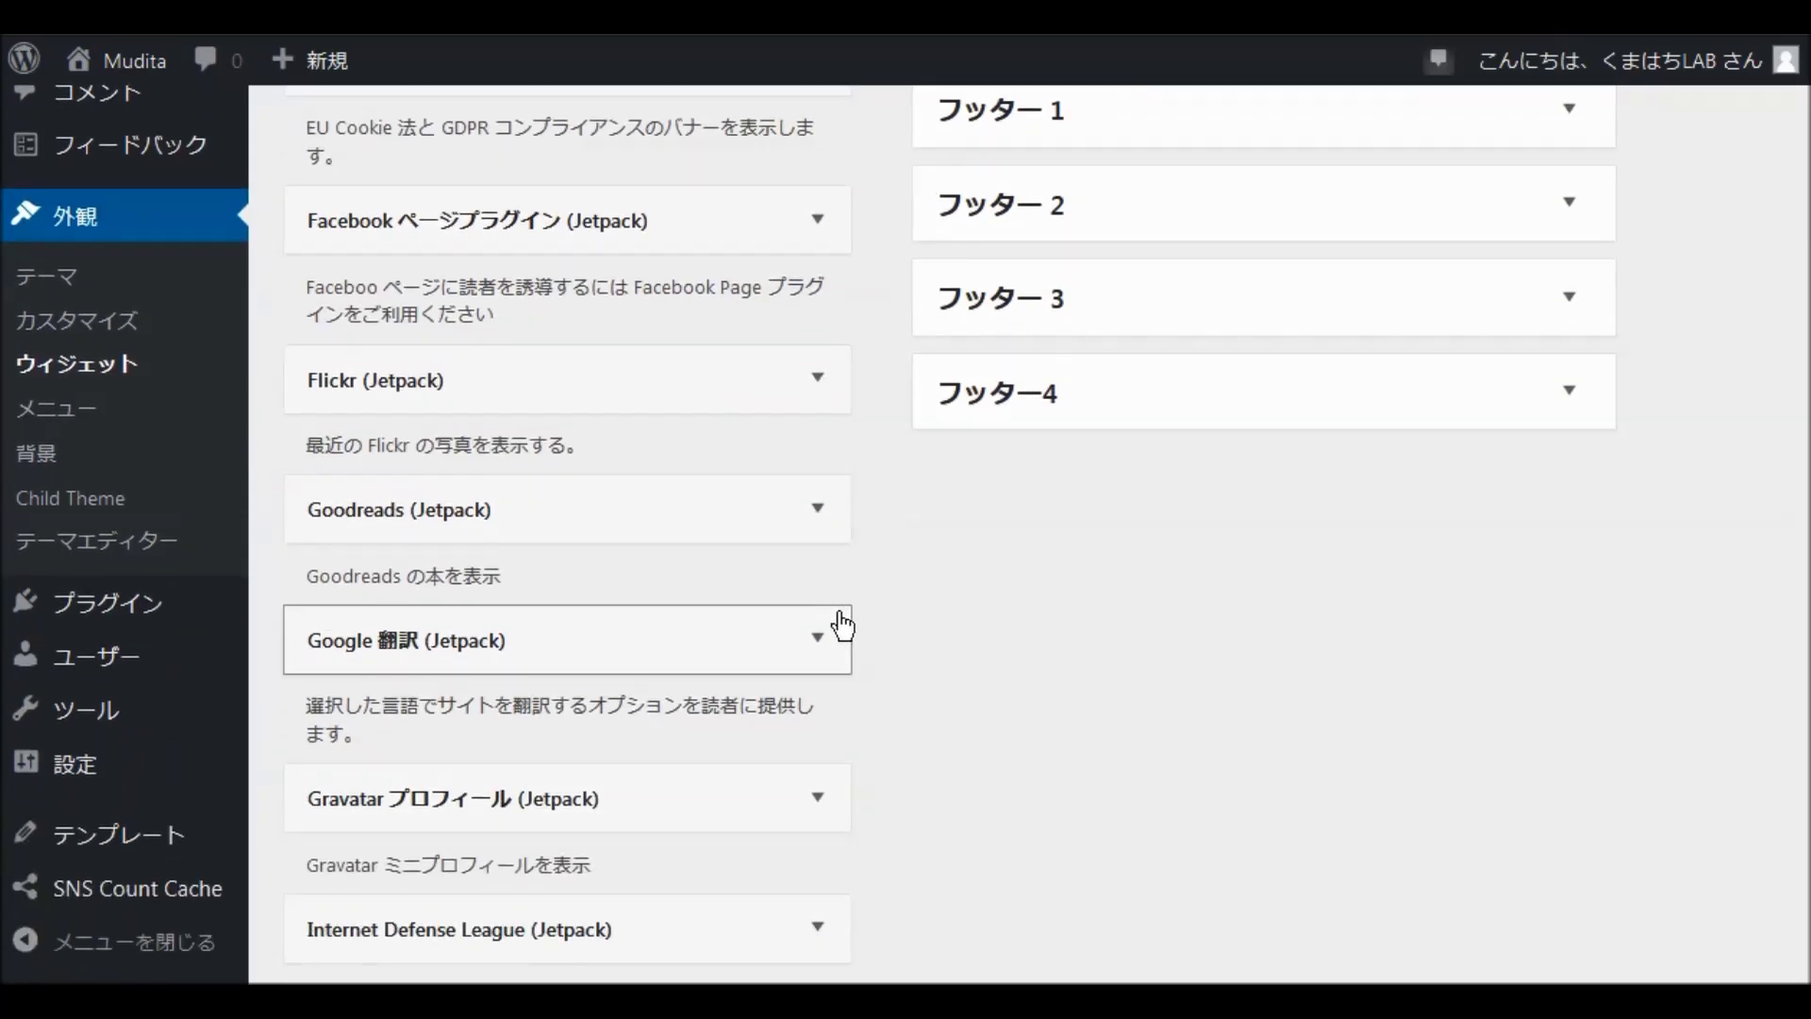
{"action": "scroll", "coordinate": [841, 618], "scroll_direction": "up", "scroll_amount": 5}
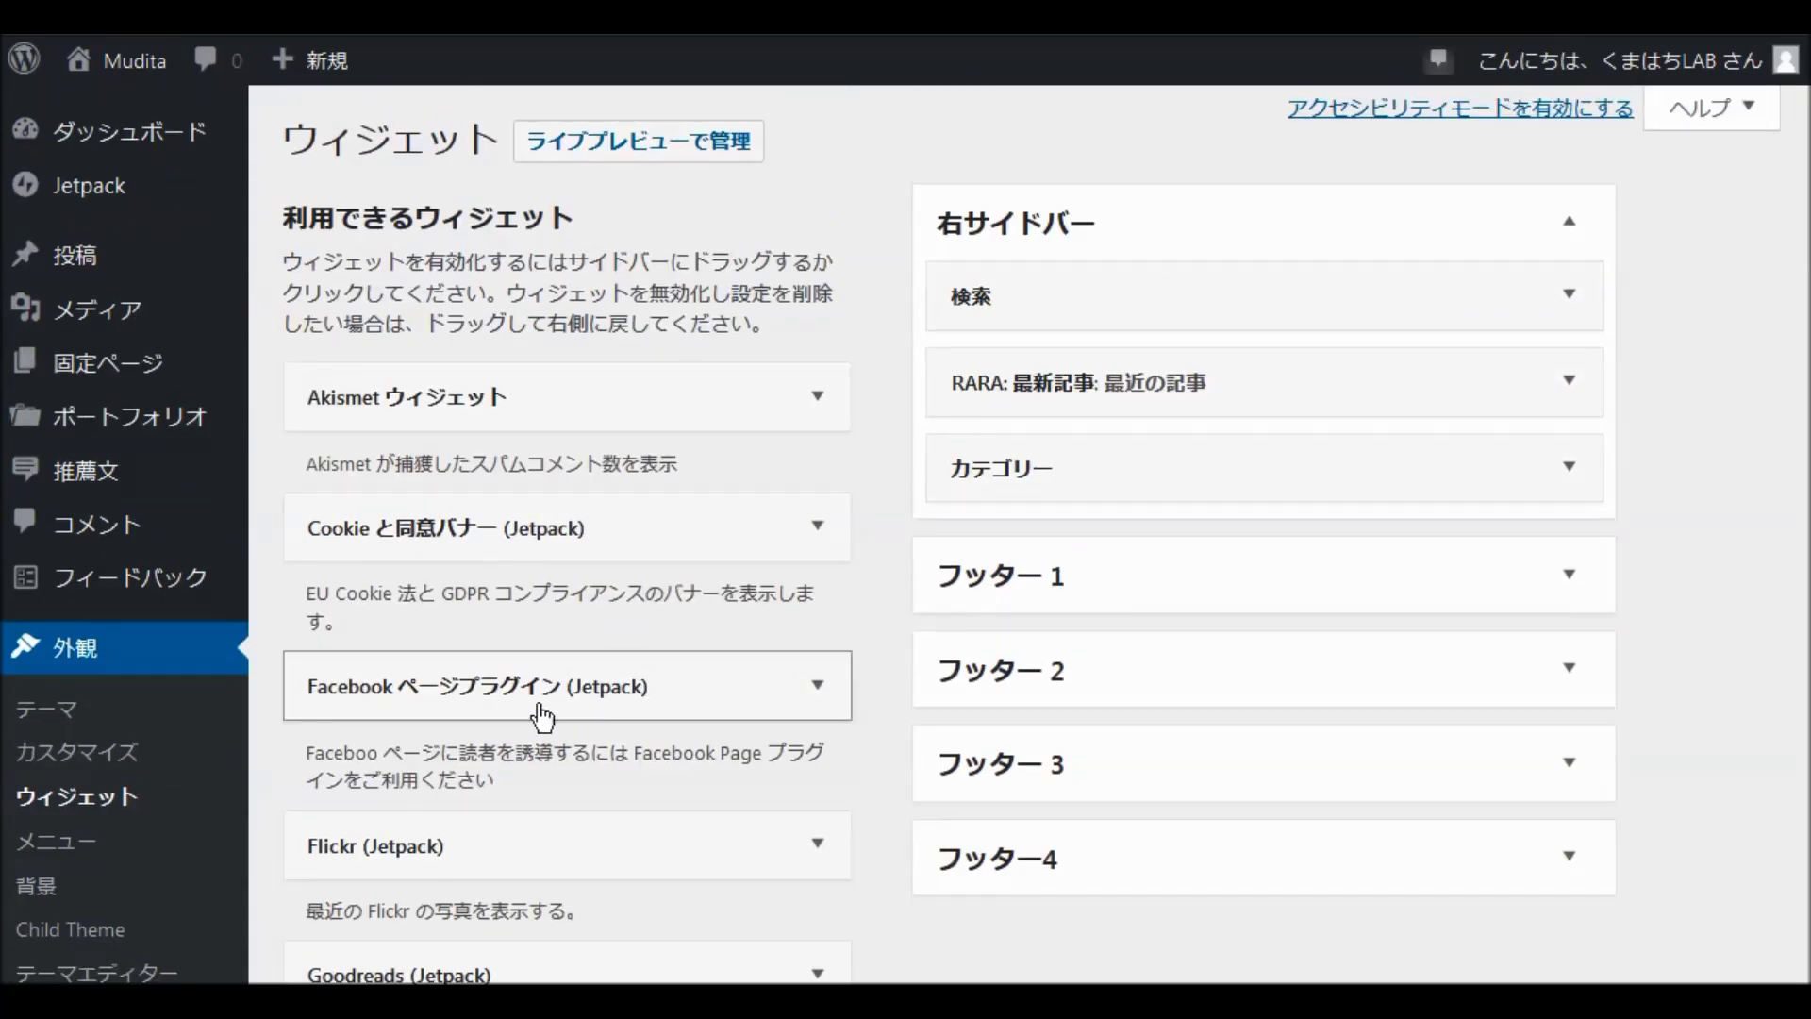
{"action": "left_click", "coordinate": [1571, 577]}
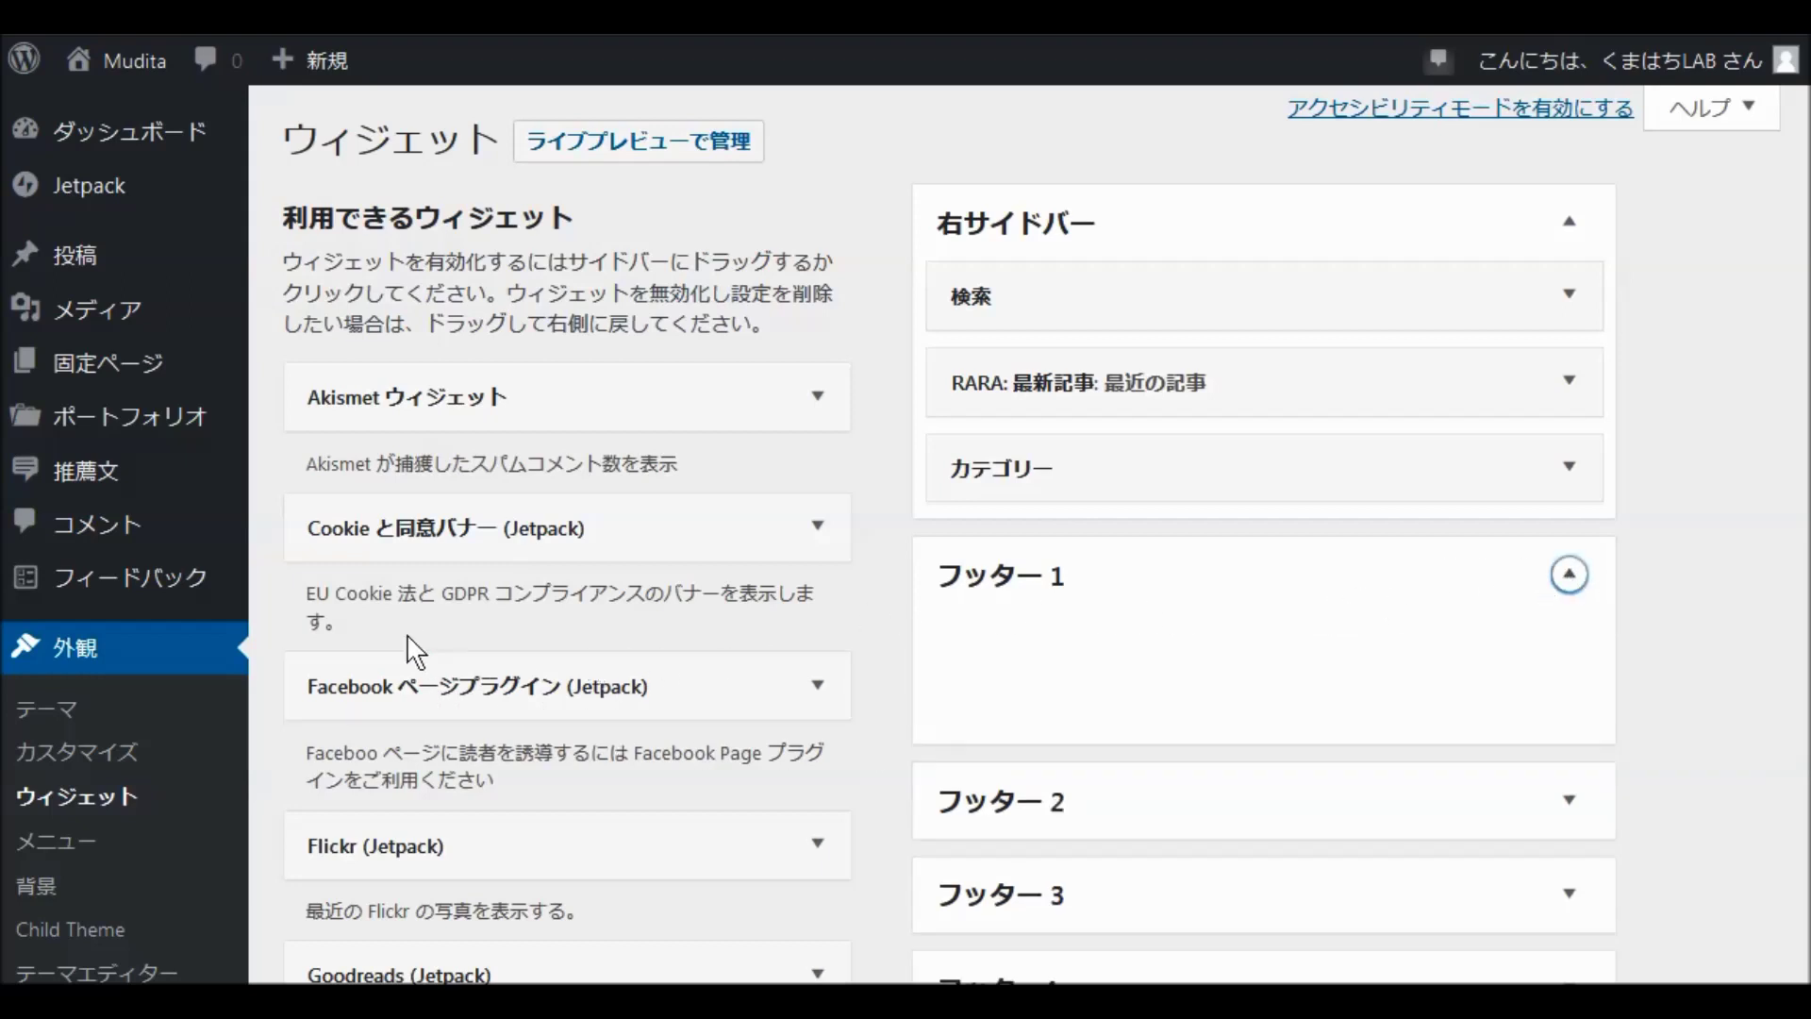
{"action": "left_click_drag", "start_coordinate": [679, 695], "coordinate": [1160, 626]}
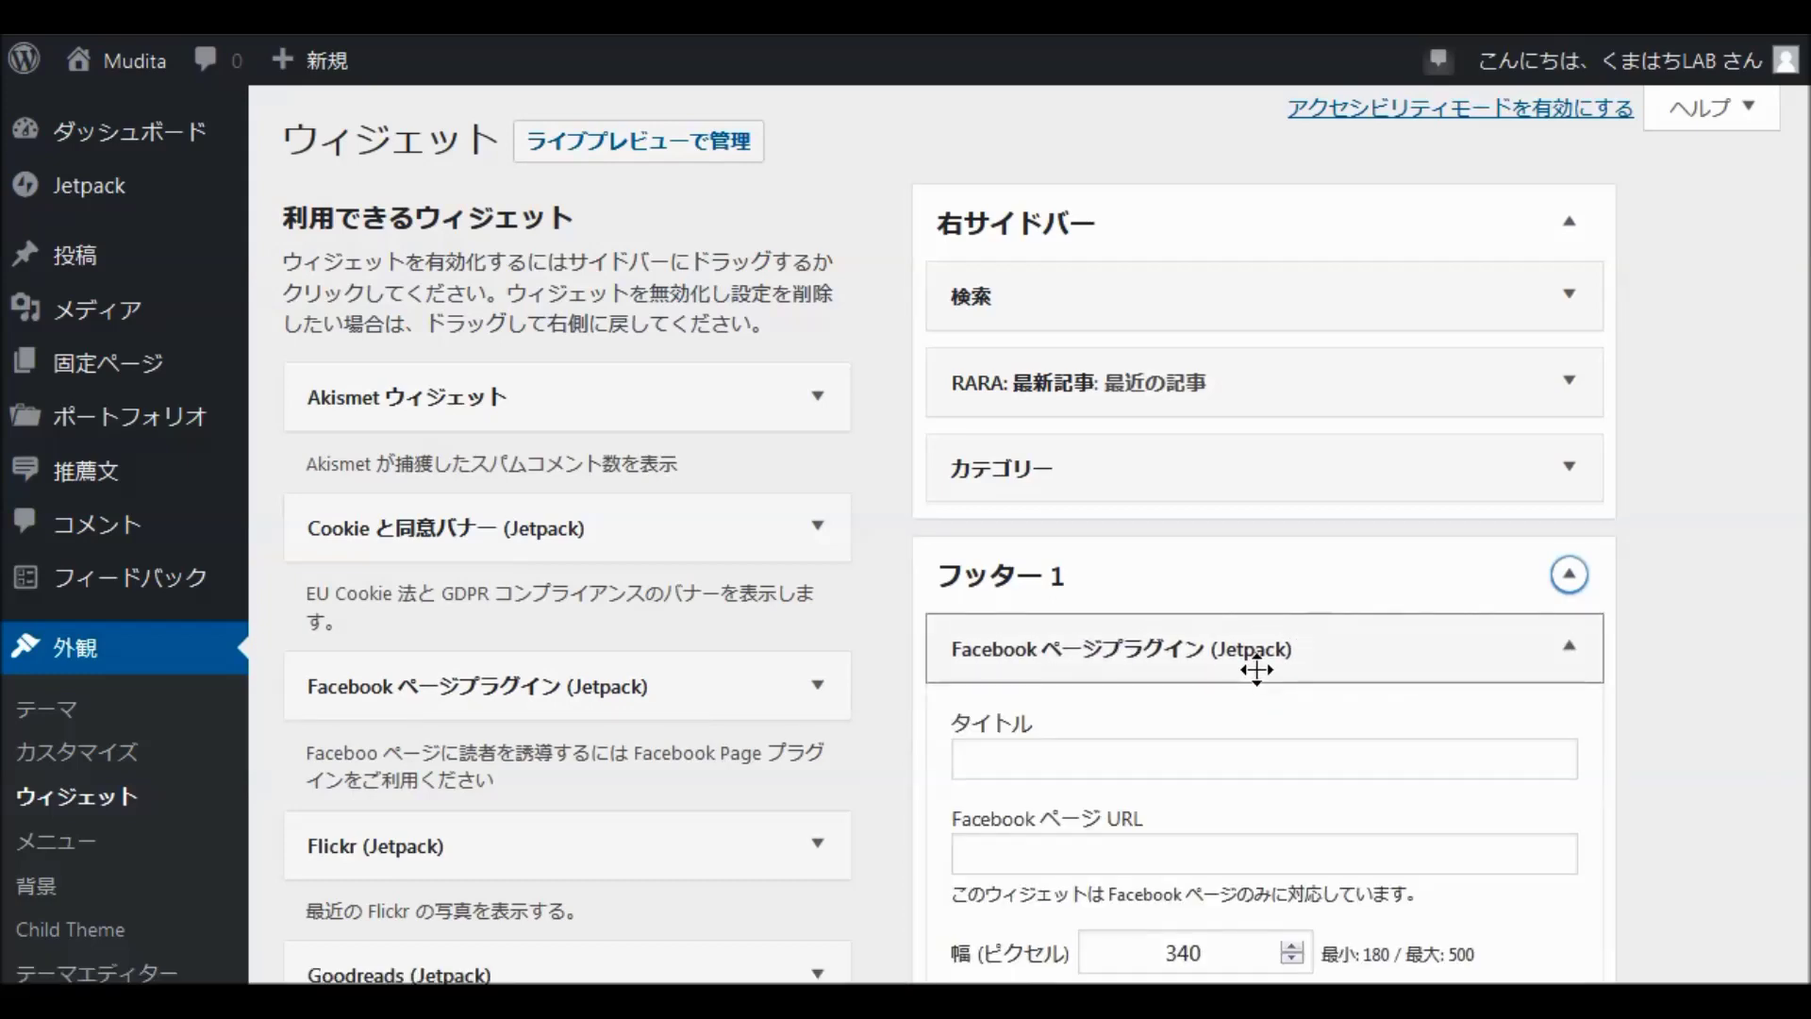
{"action": "scroll", "coordinate": [1269, 647], "scroll_direction": "down", "scroll_amount": 5}
{"action": "left_click", "coordinate": [990, 287]}
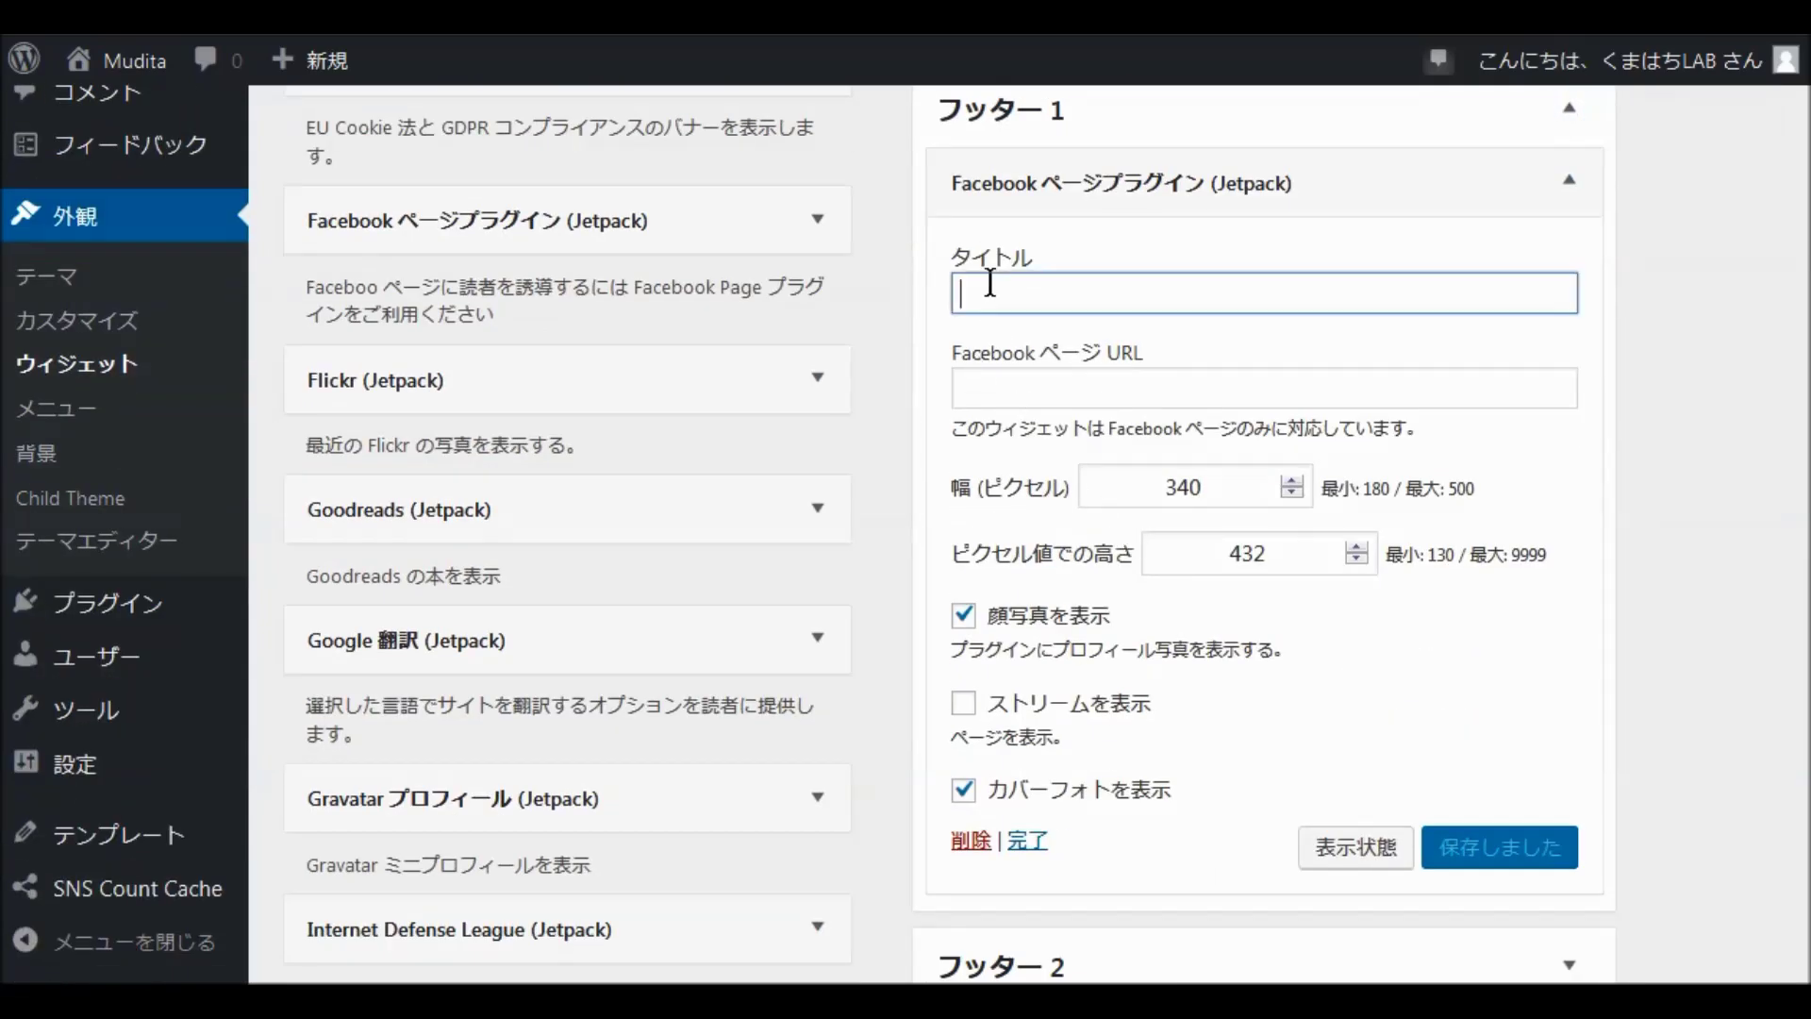
{"action": "left_click", "coordinate": [983, 300]}
{"action": "left_click", "coordinate": [1001, 323]}
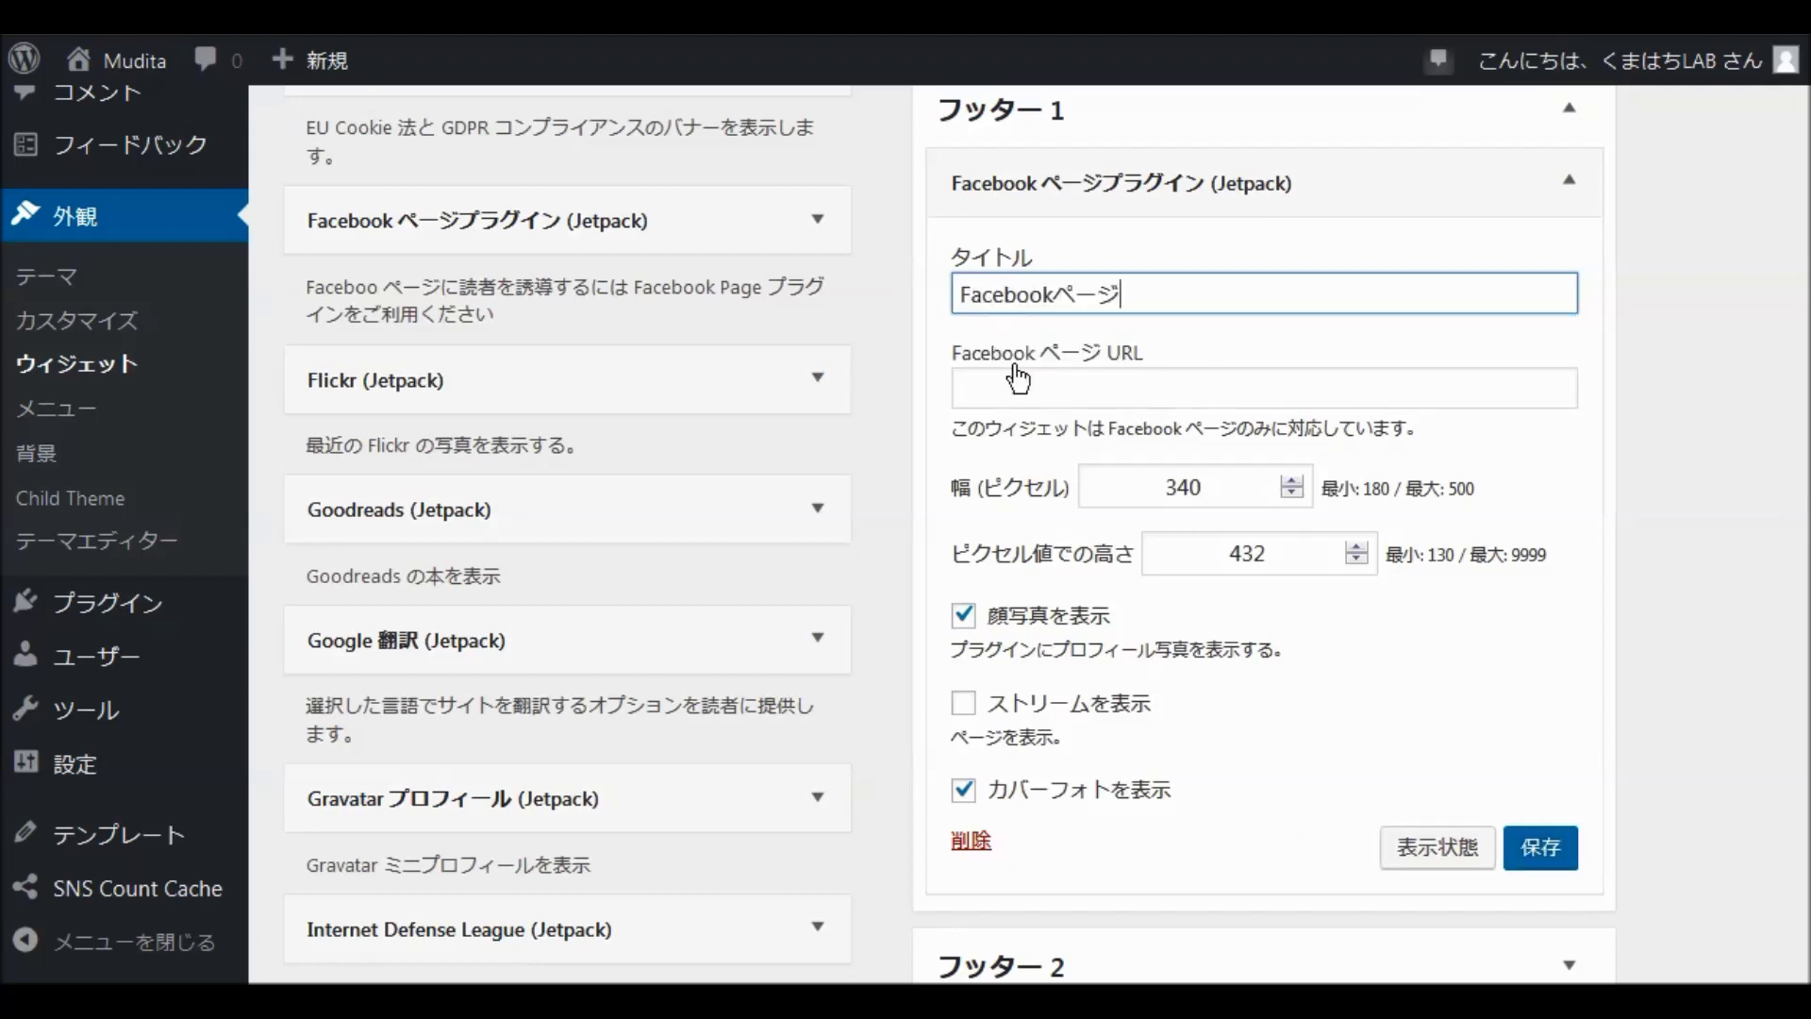
{"action": "left_click", "coordinate": [1013, 389]}
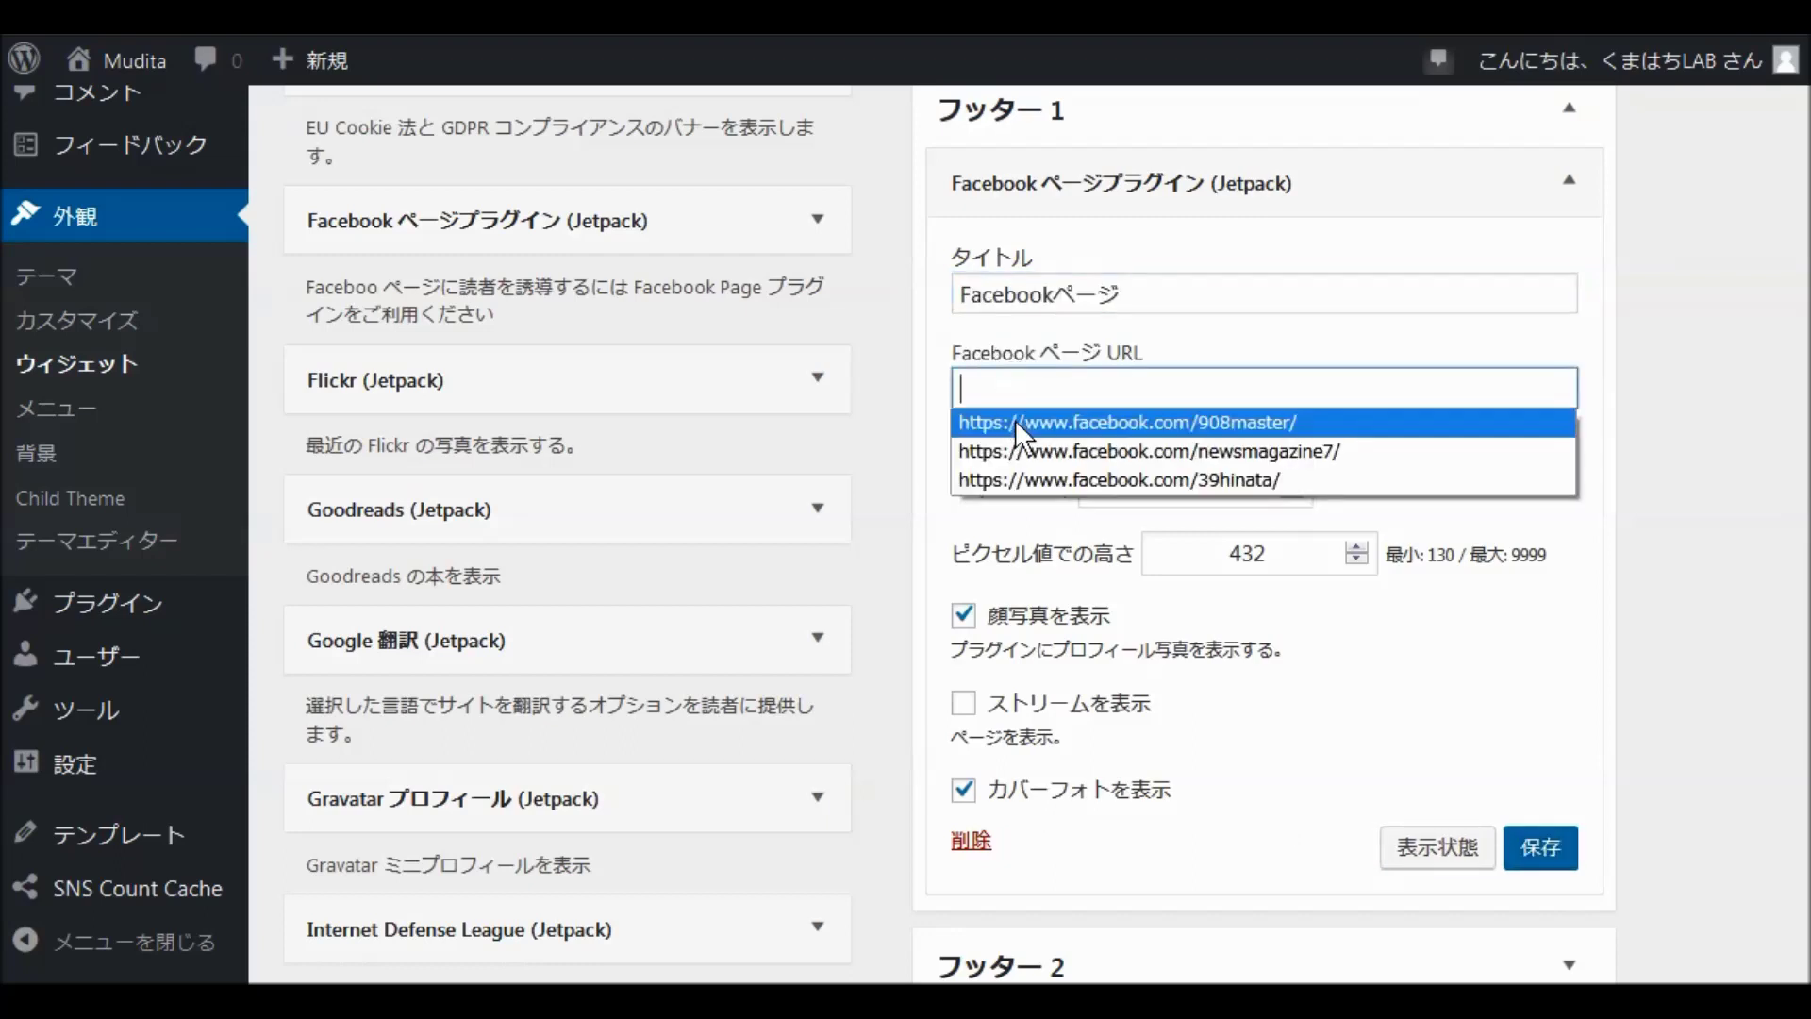
{"action": "left_click", "coordinate": [981, 421]}
Step: Set the Facebook widget's height to 600, disable 顔写真を表示, enable ストリームを表示, save it and collapse it
{"action": "left_click_drag", "start_coordinate": [1268, 557], "coordinate": [1134, 563]}
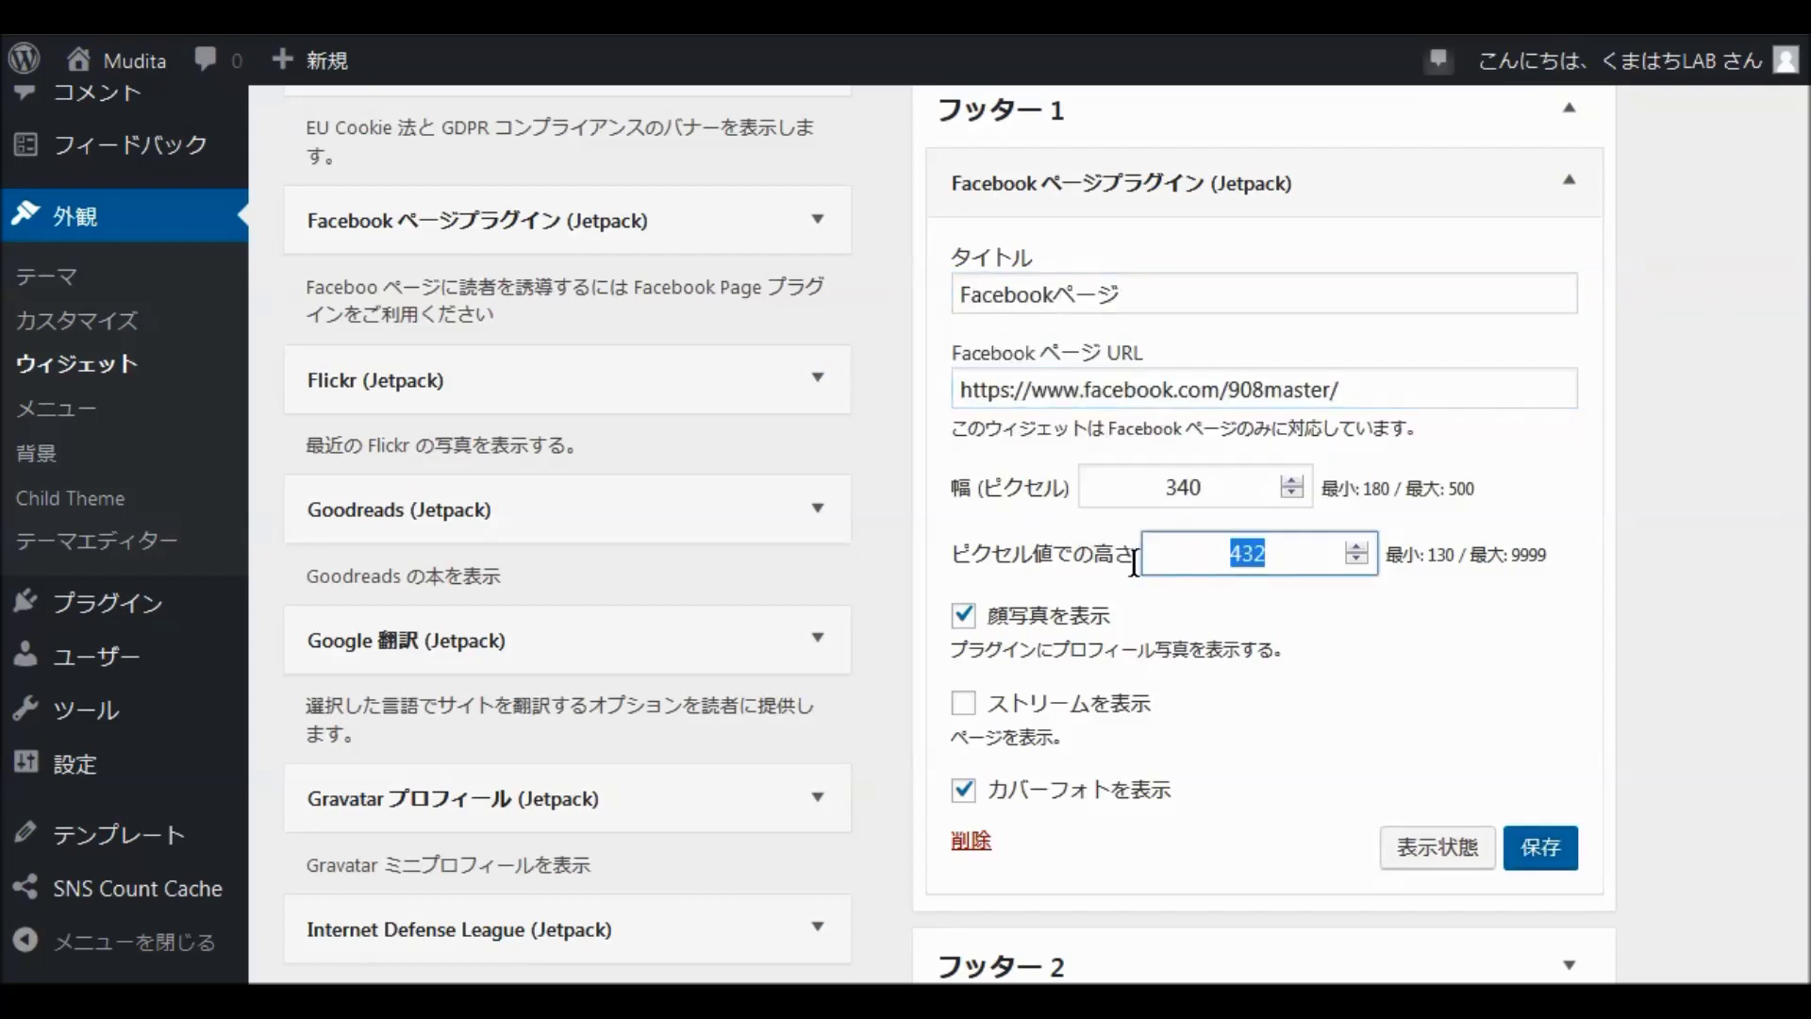
{"action": "type", "text": "600"}
{"action": "left_click", "coordinate": [964, 727]}
{"action": "left_click", "coordinate": [963, 720]}
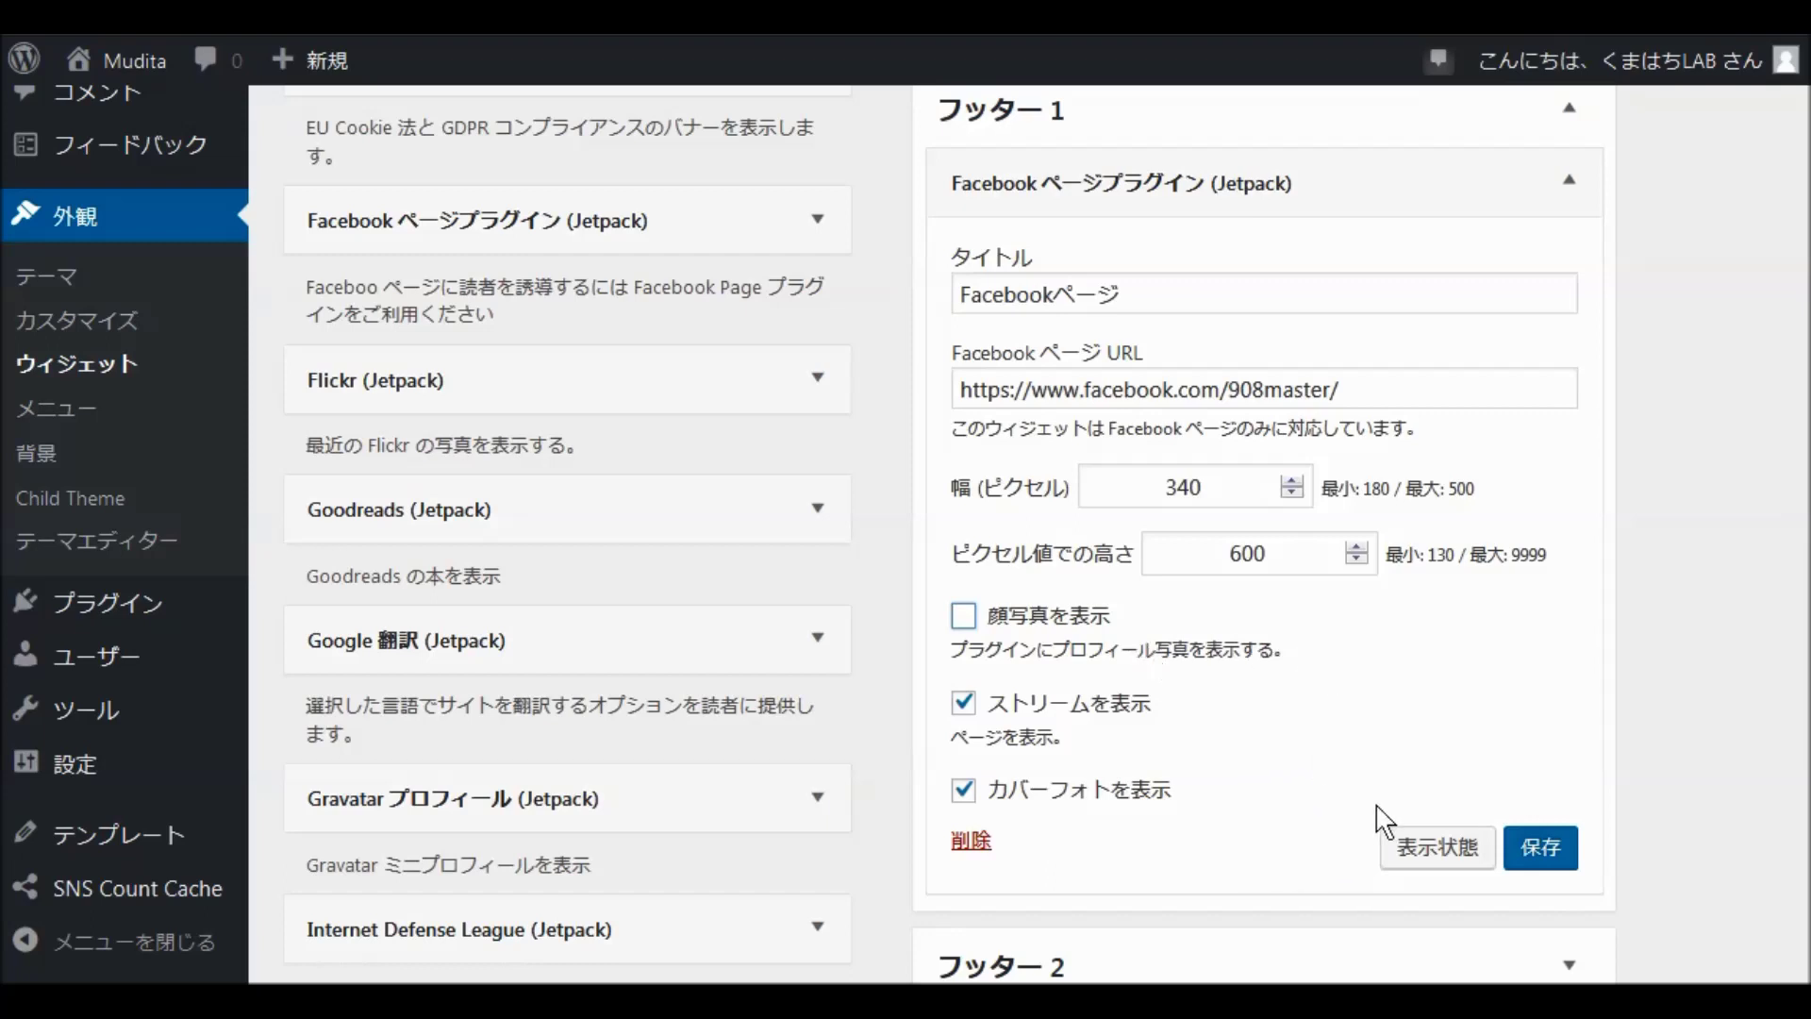
{"action": "left_click", "coordinate": [1543, 844]}
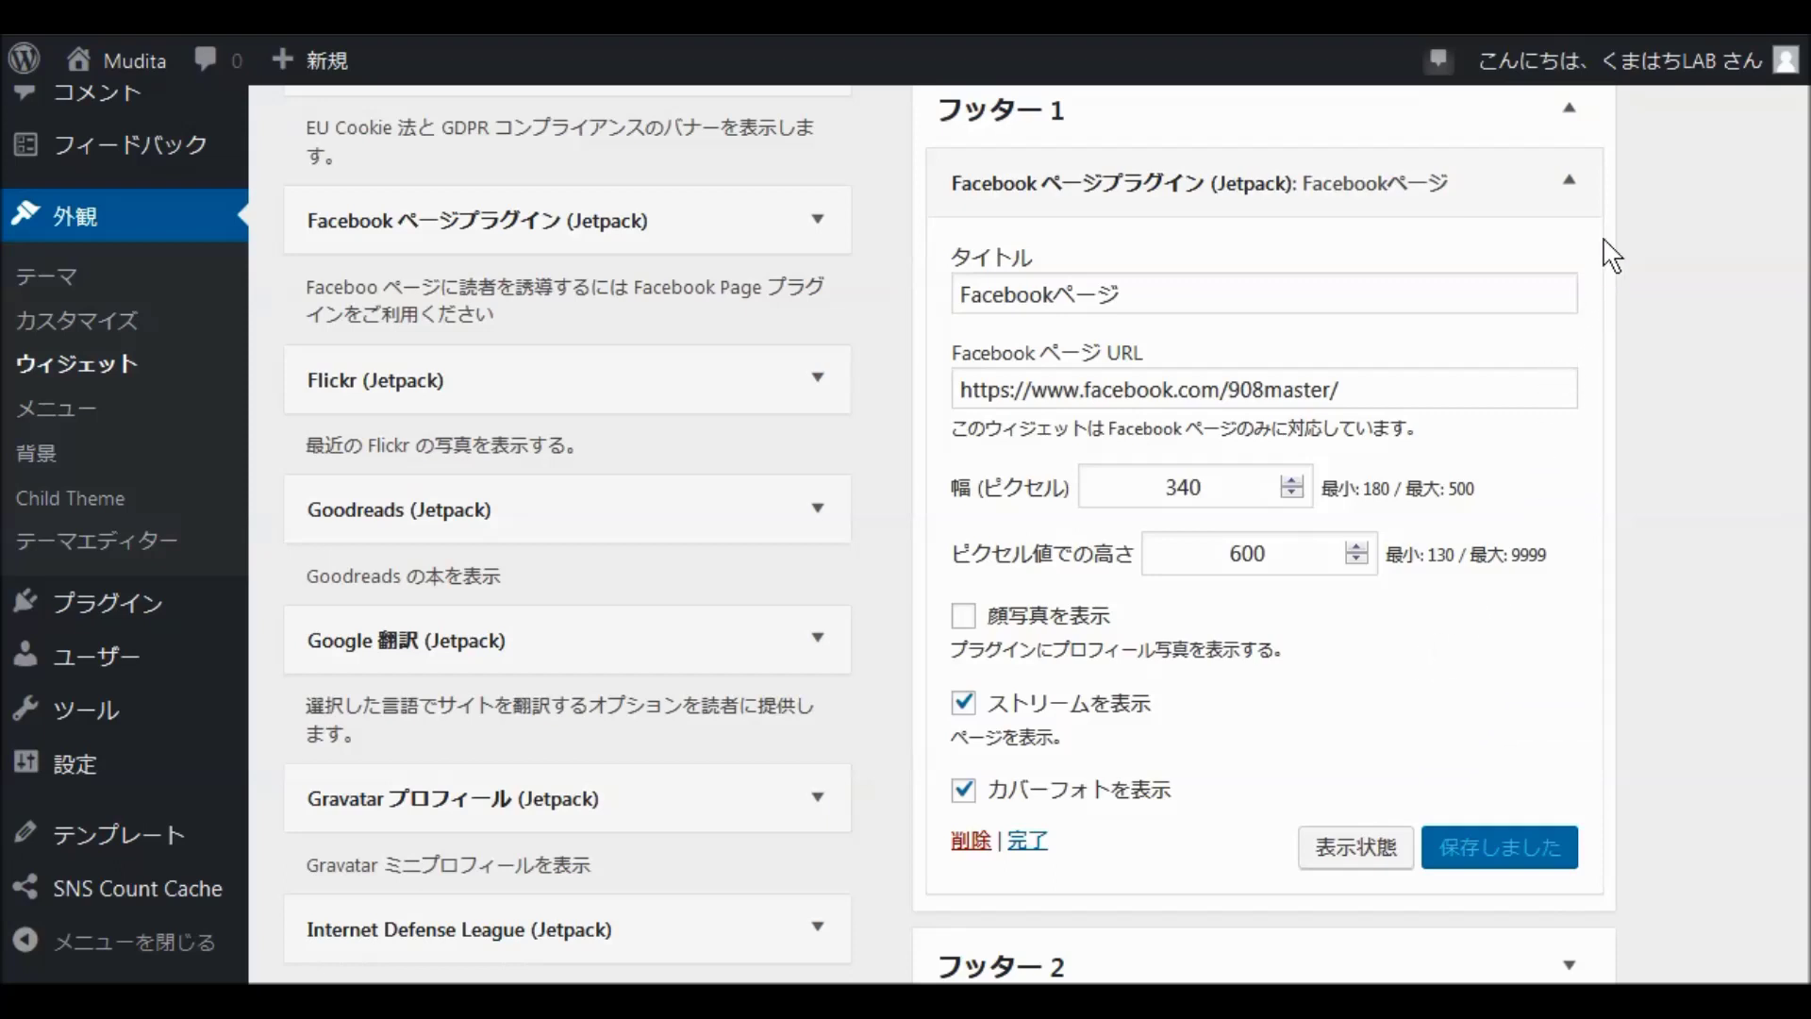
{"action": "left_click", "coordinate": [1570, 182]}
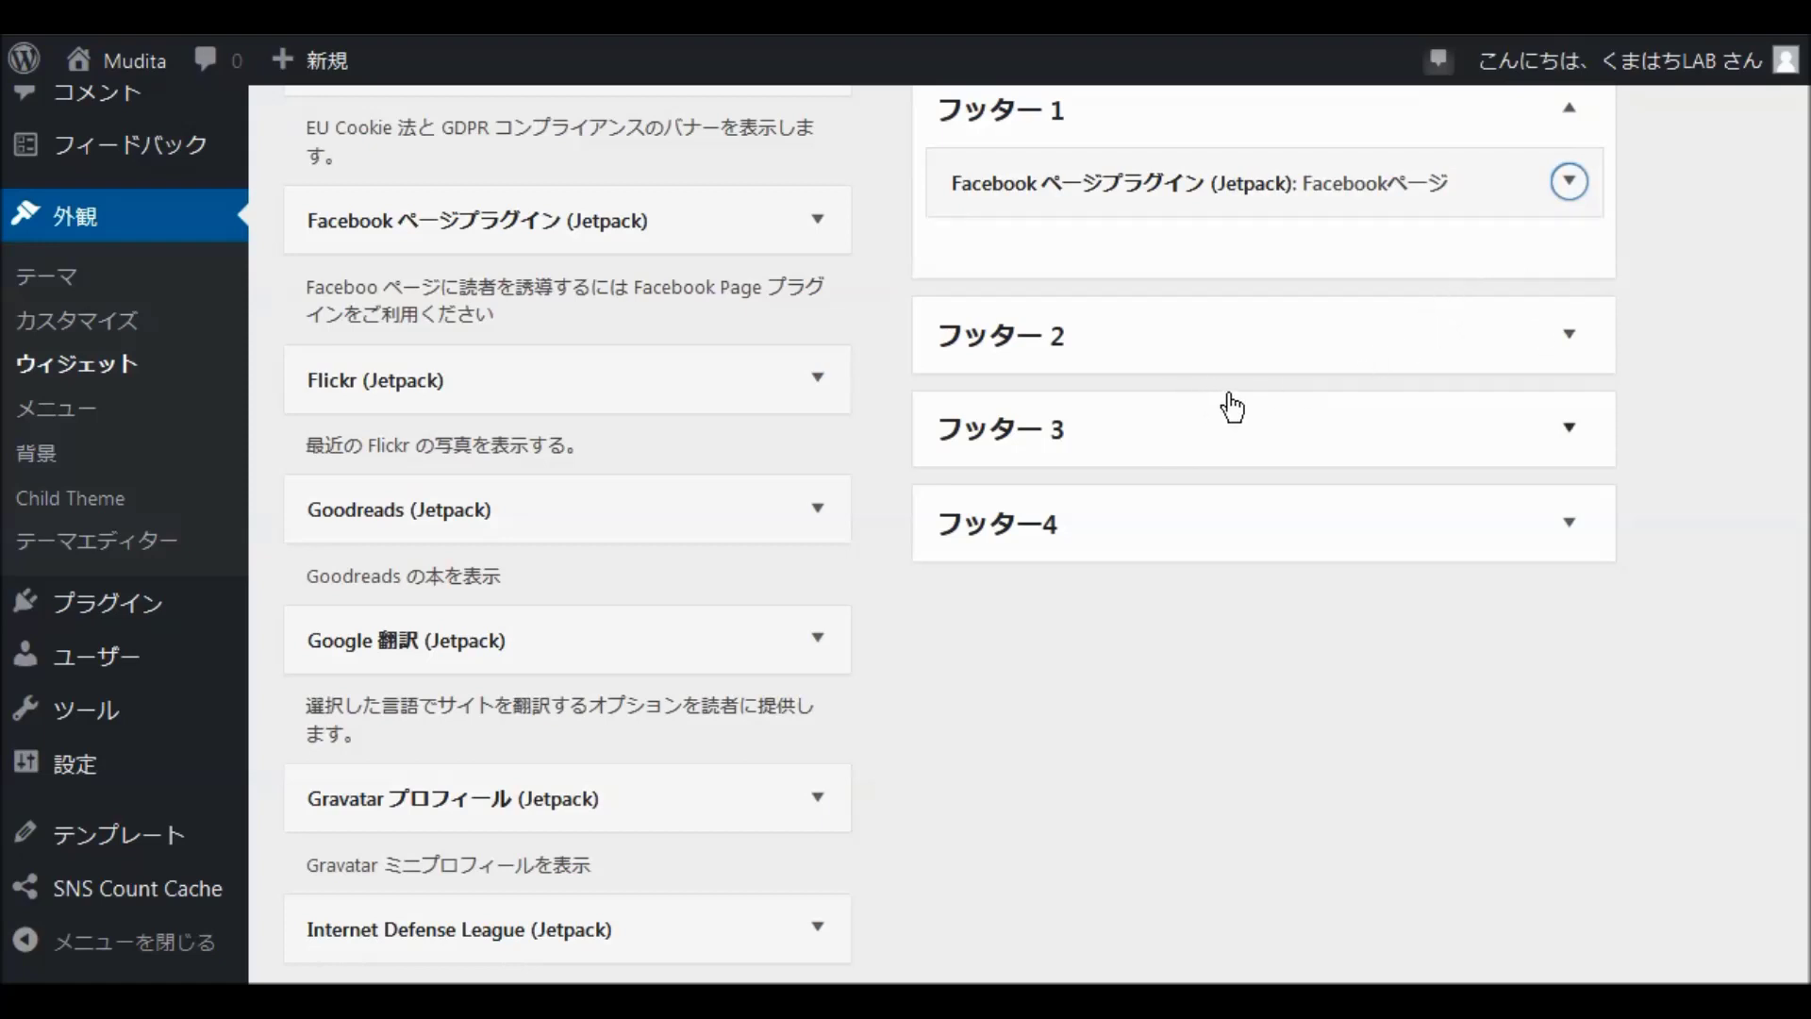
Step: Add the Twitter タイムライン (Jetpack) widget to フッター 2
{"action": "left_click", "coordinate": [1570, 338]}
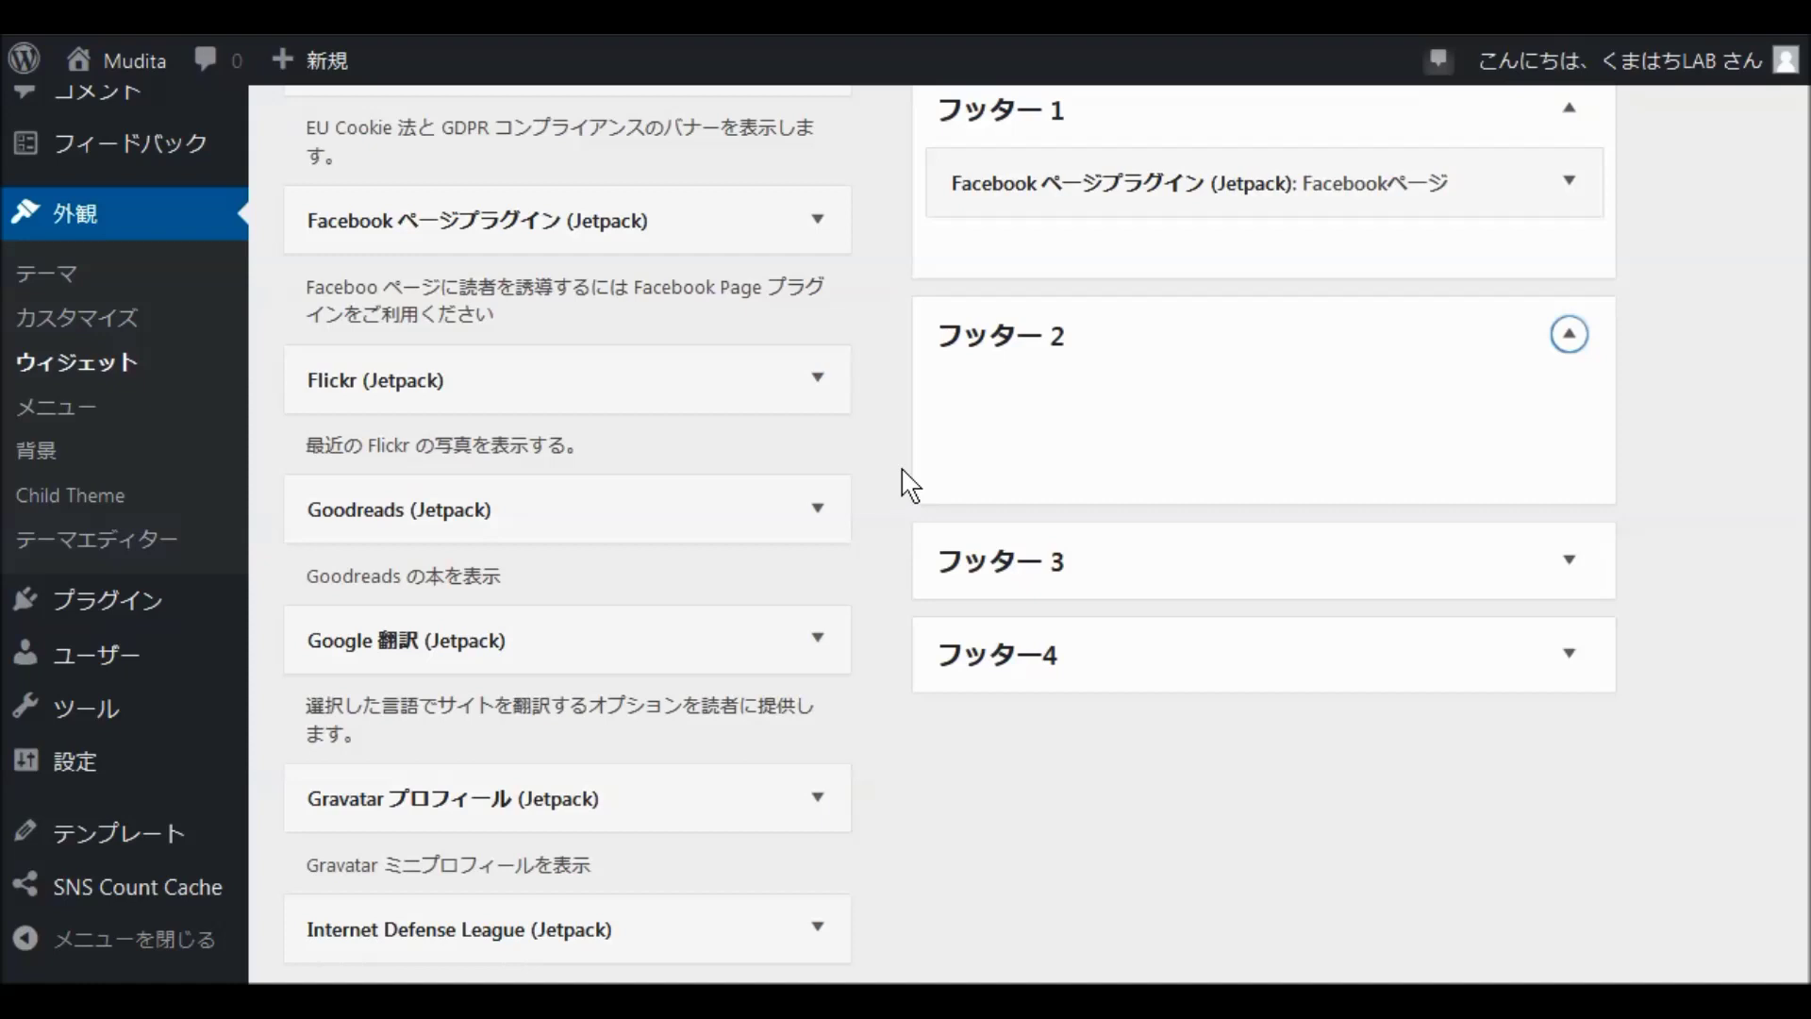
{"action": "scroll", "coordinate": [901, 487], "scroll_direction": "down", "scroll_amount": 3}
{"action": "scroll", "coordinate": [902, 505], "scroll_direction": "down", "scroll_amount": 6}
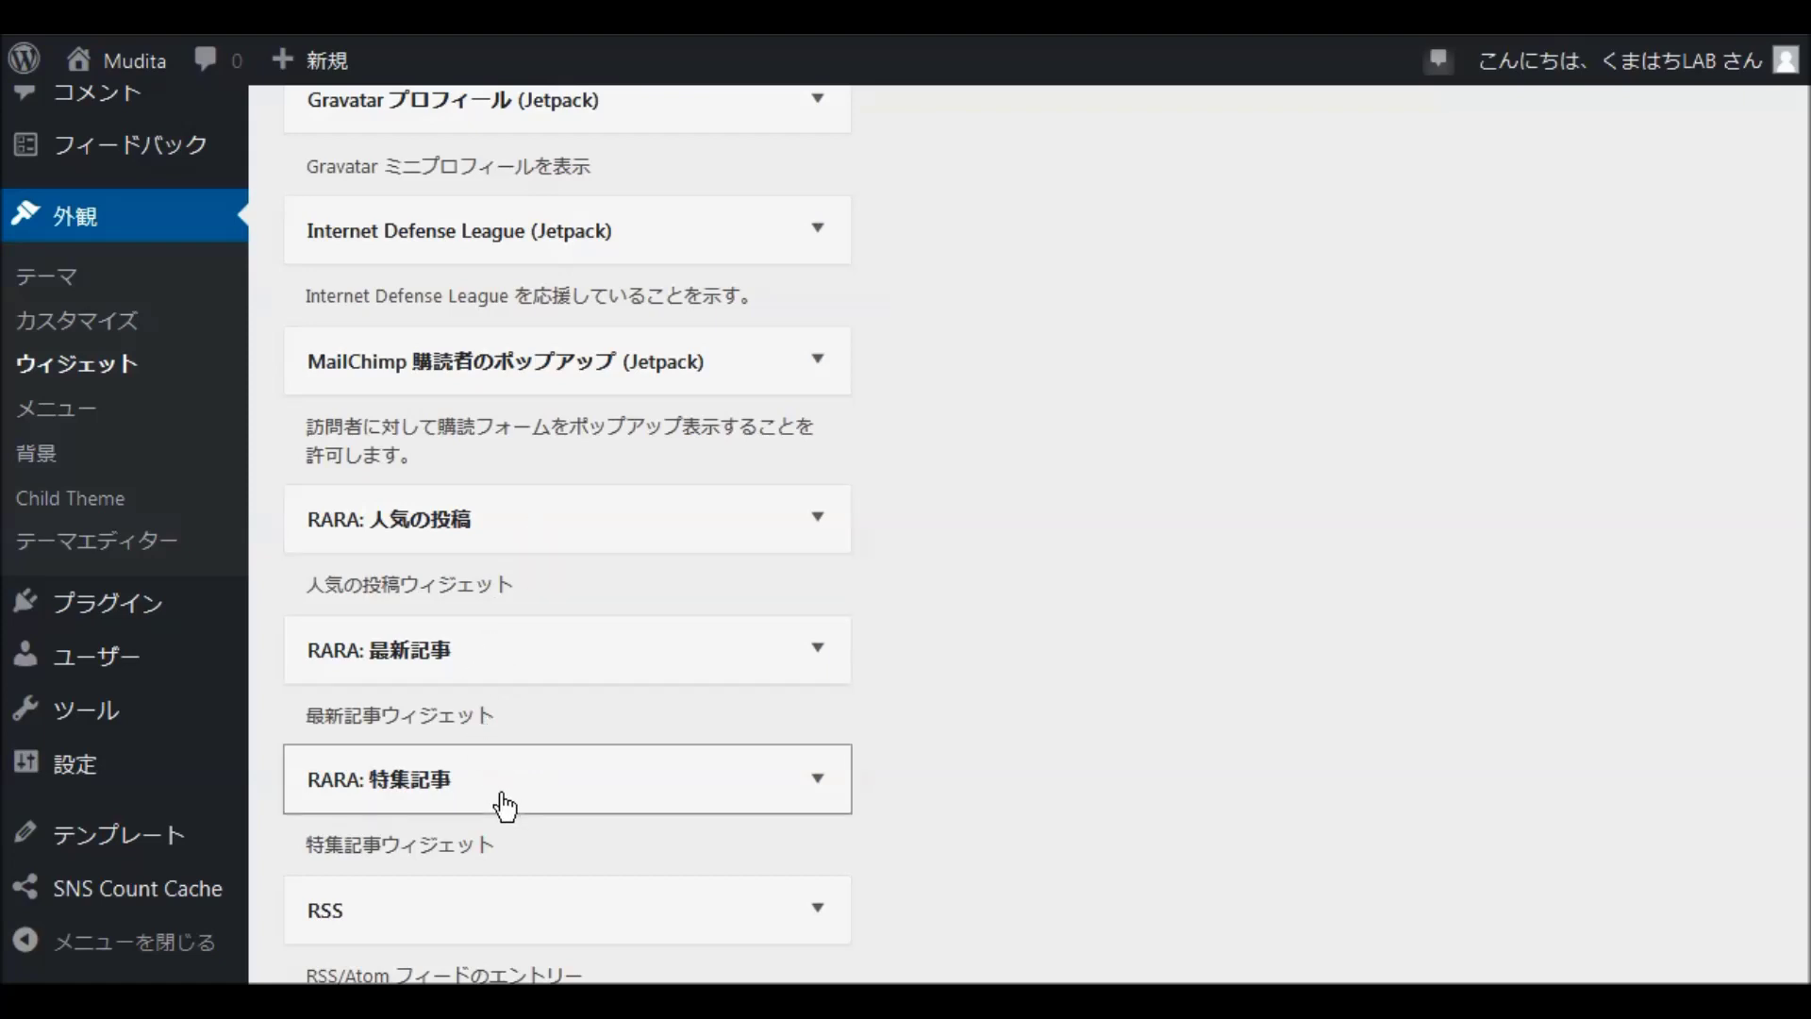
{"action": "scroll", "coordinate": [957, 618], "scroll_direction": "down", "scroll_amount": 3}
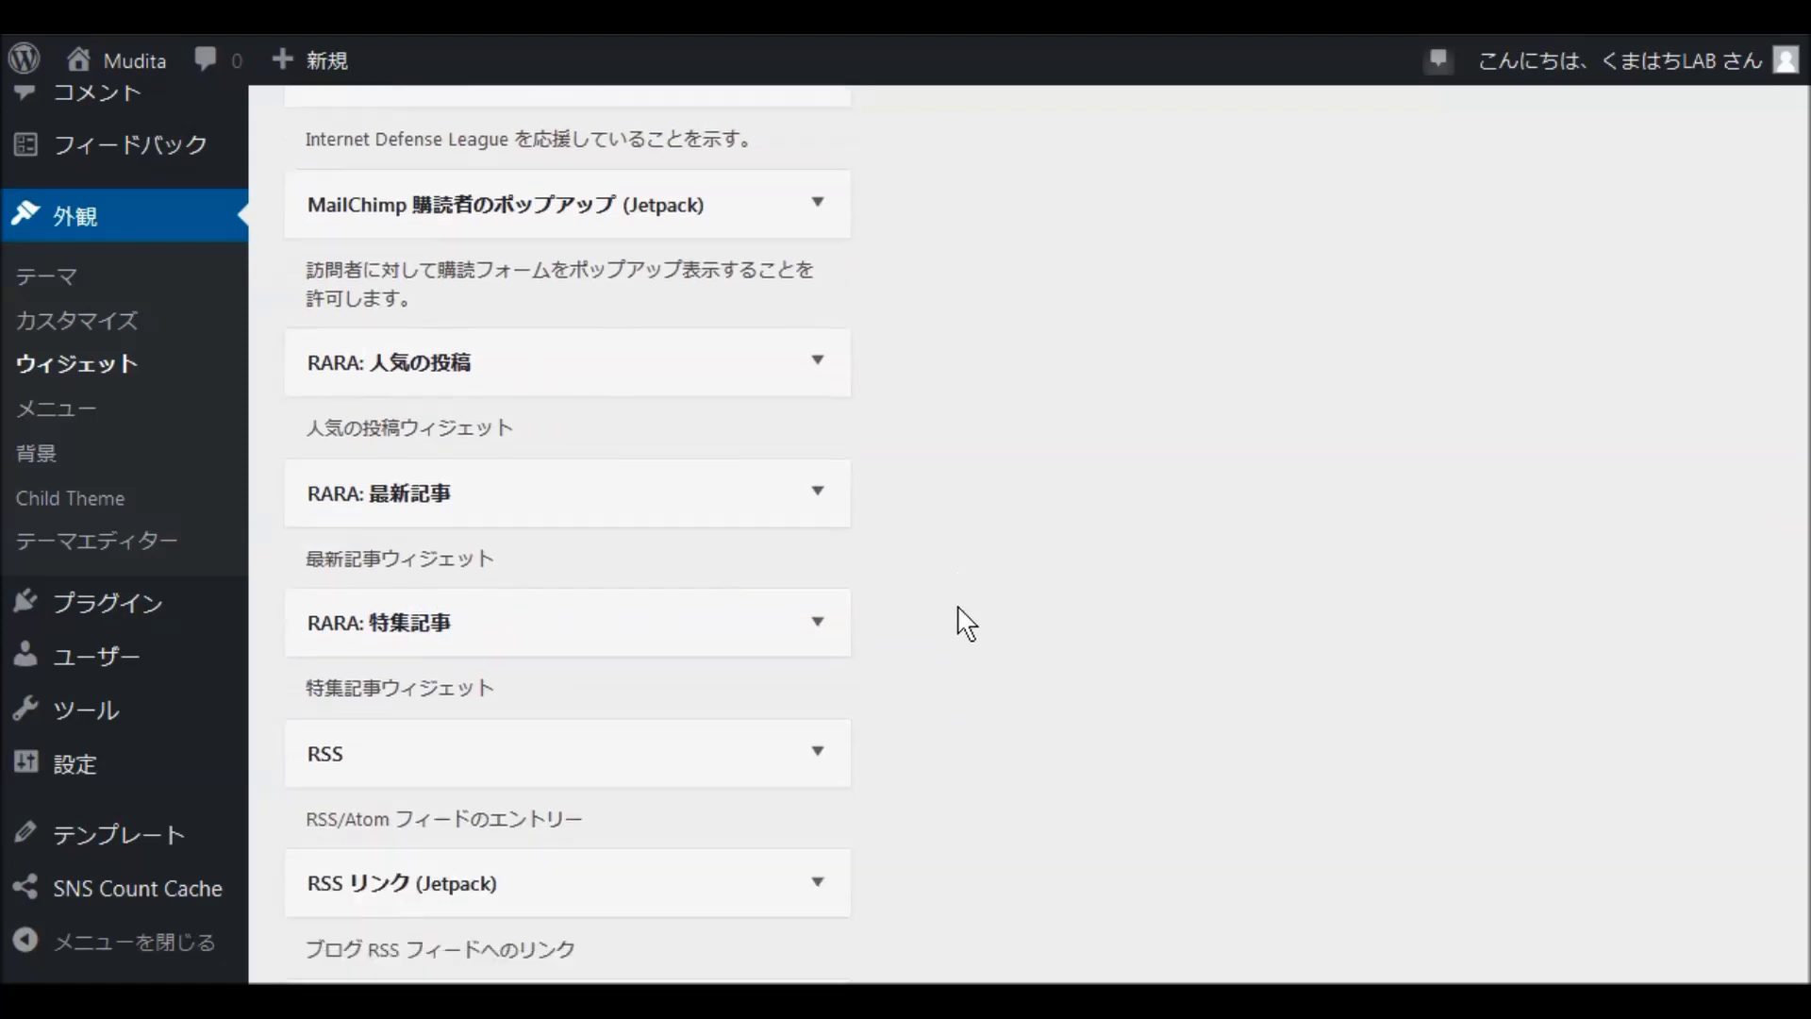
{"action": "scroll", "coordinate": [957, 617], "scroll_direction": "down", "scroll_amount": 7}
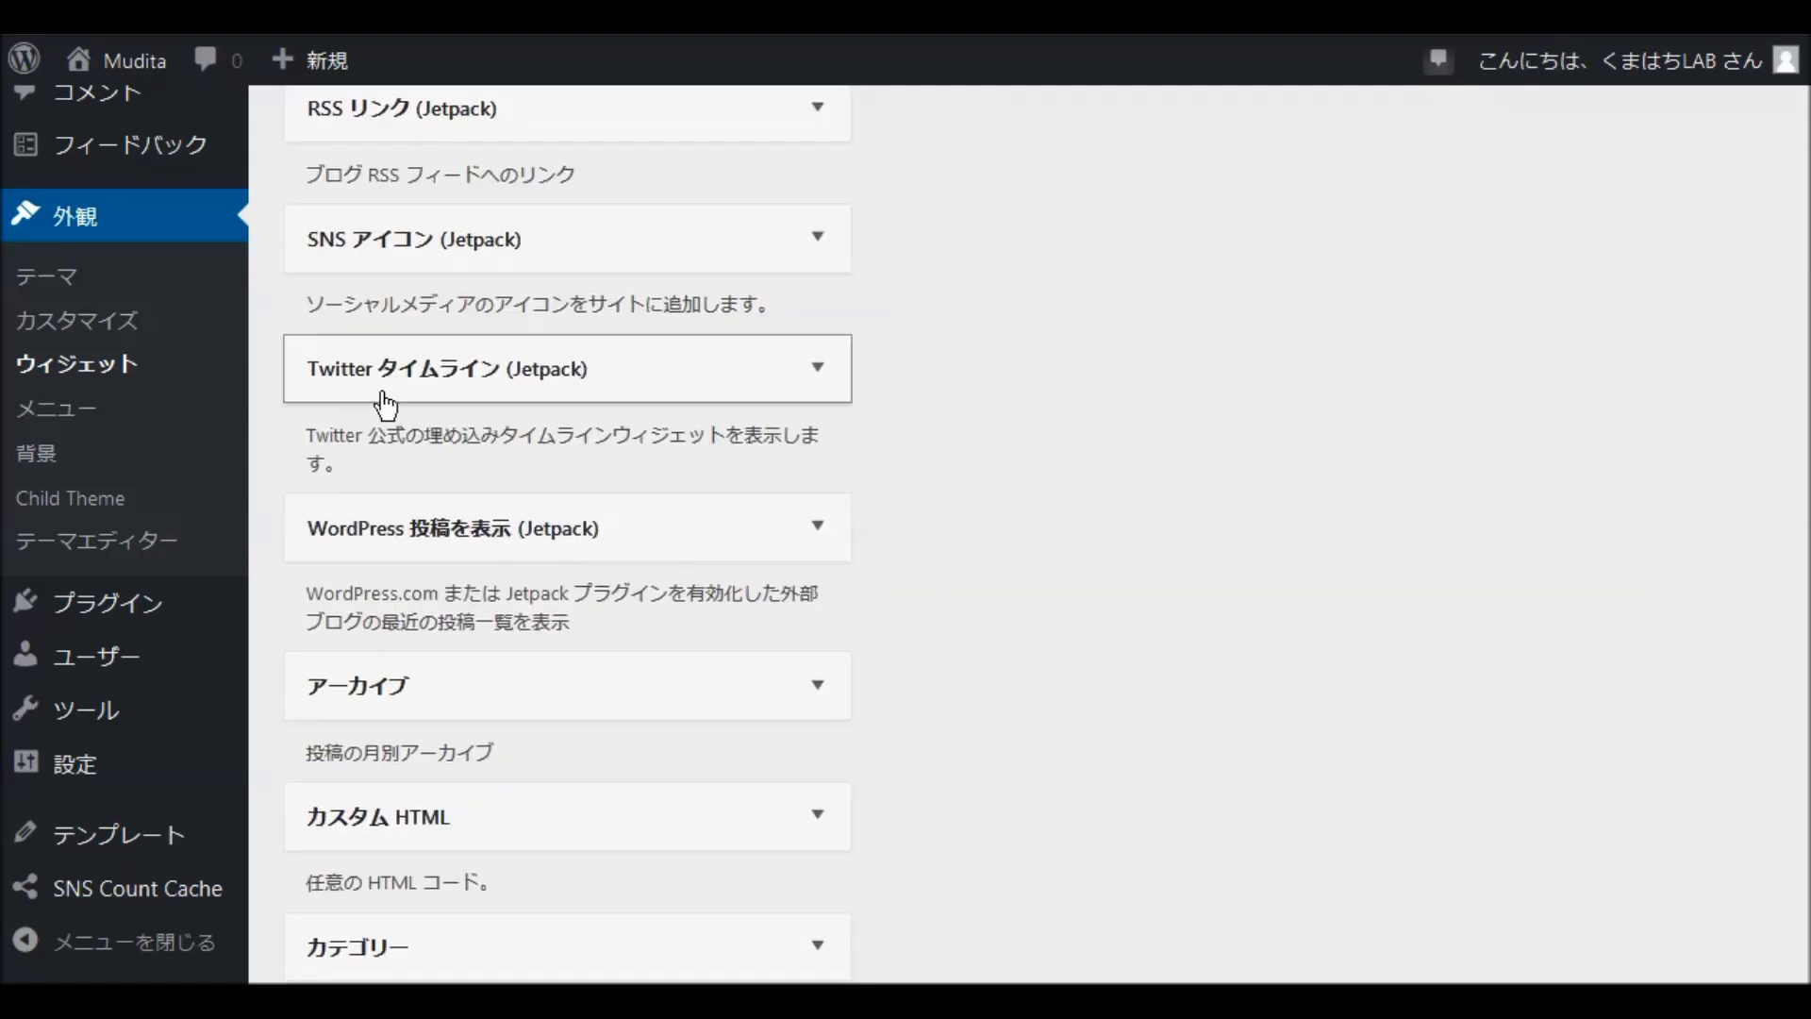
{"action": "left_click", "coordinate": [824, 375]}
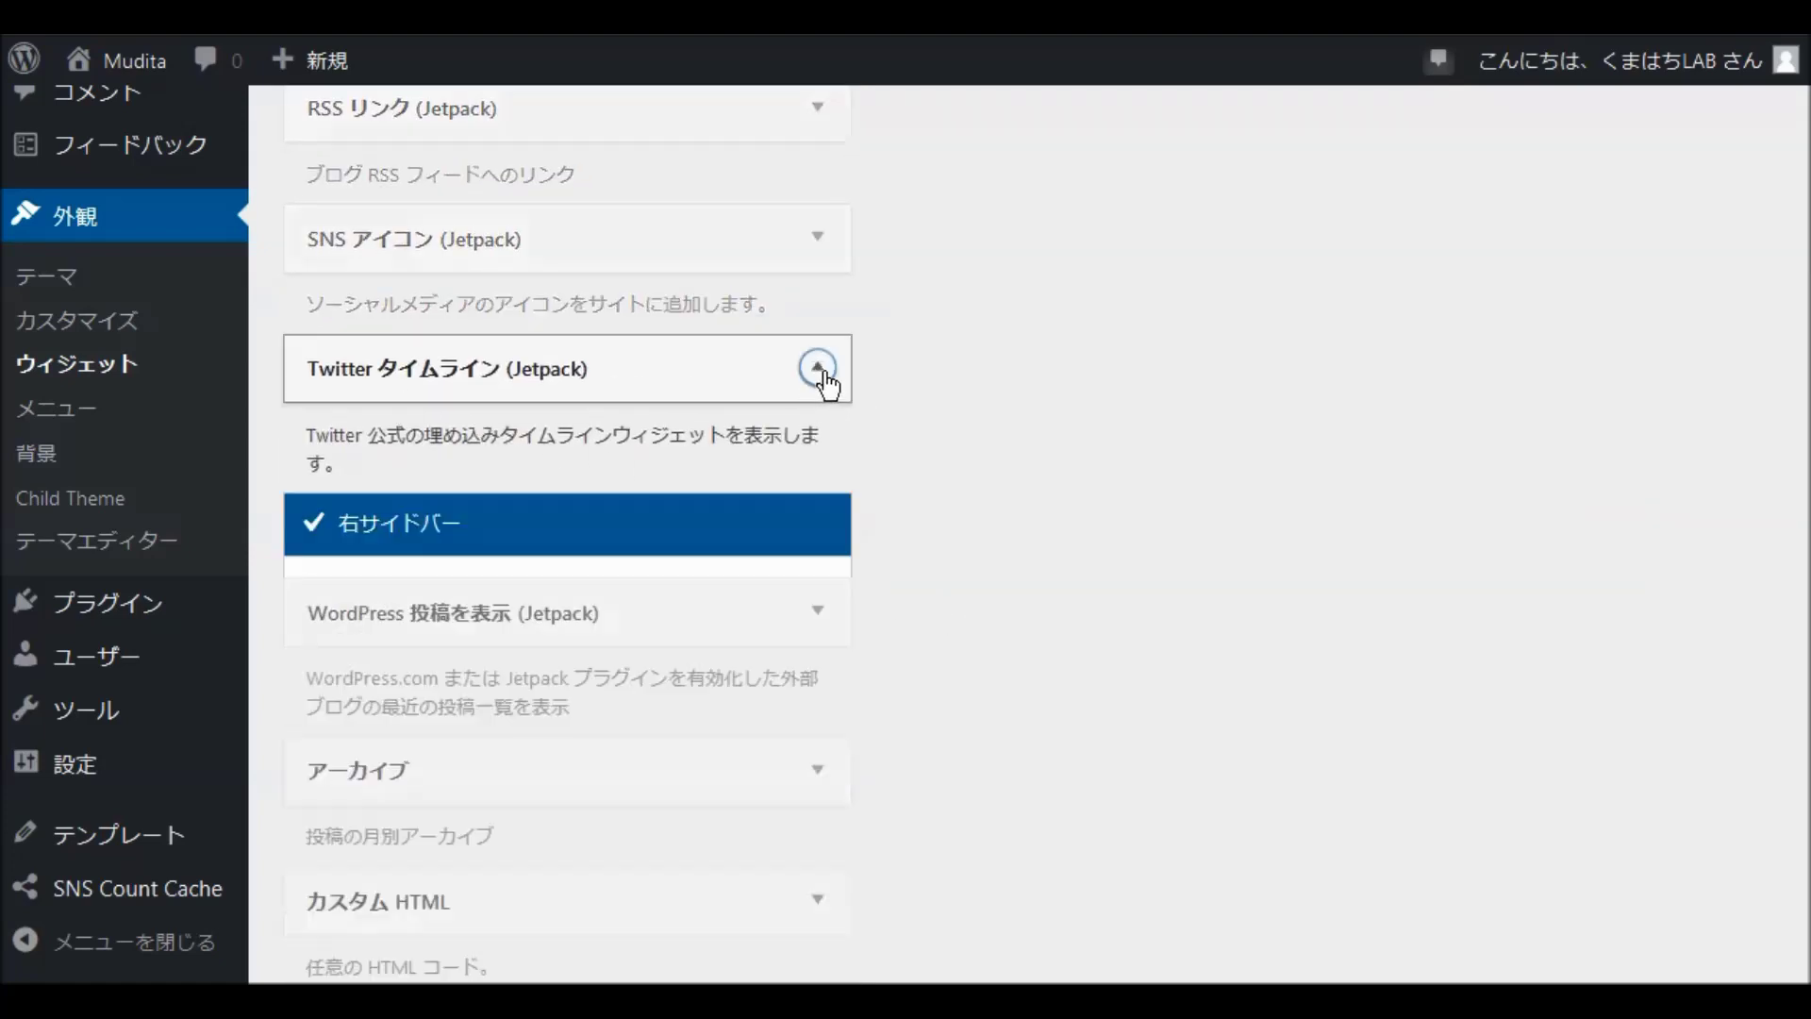
{"action": "left_click", "coordinate": [387, 651]}
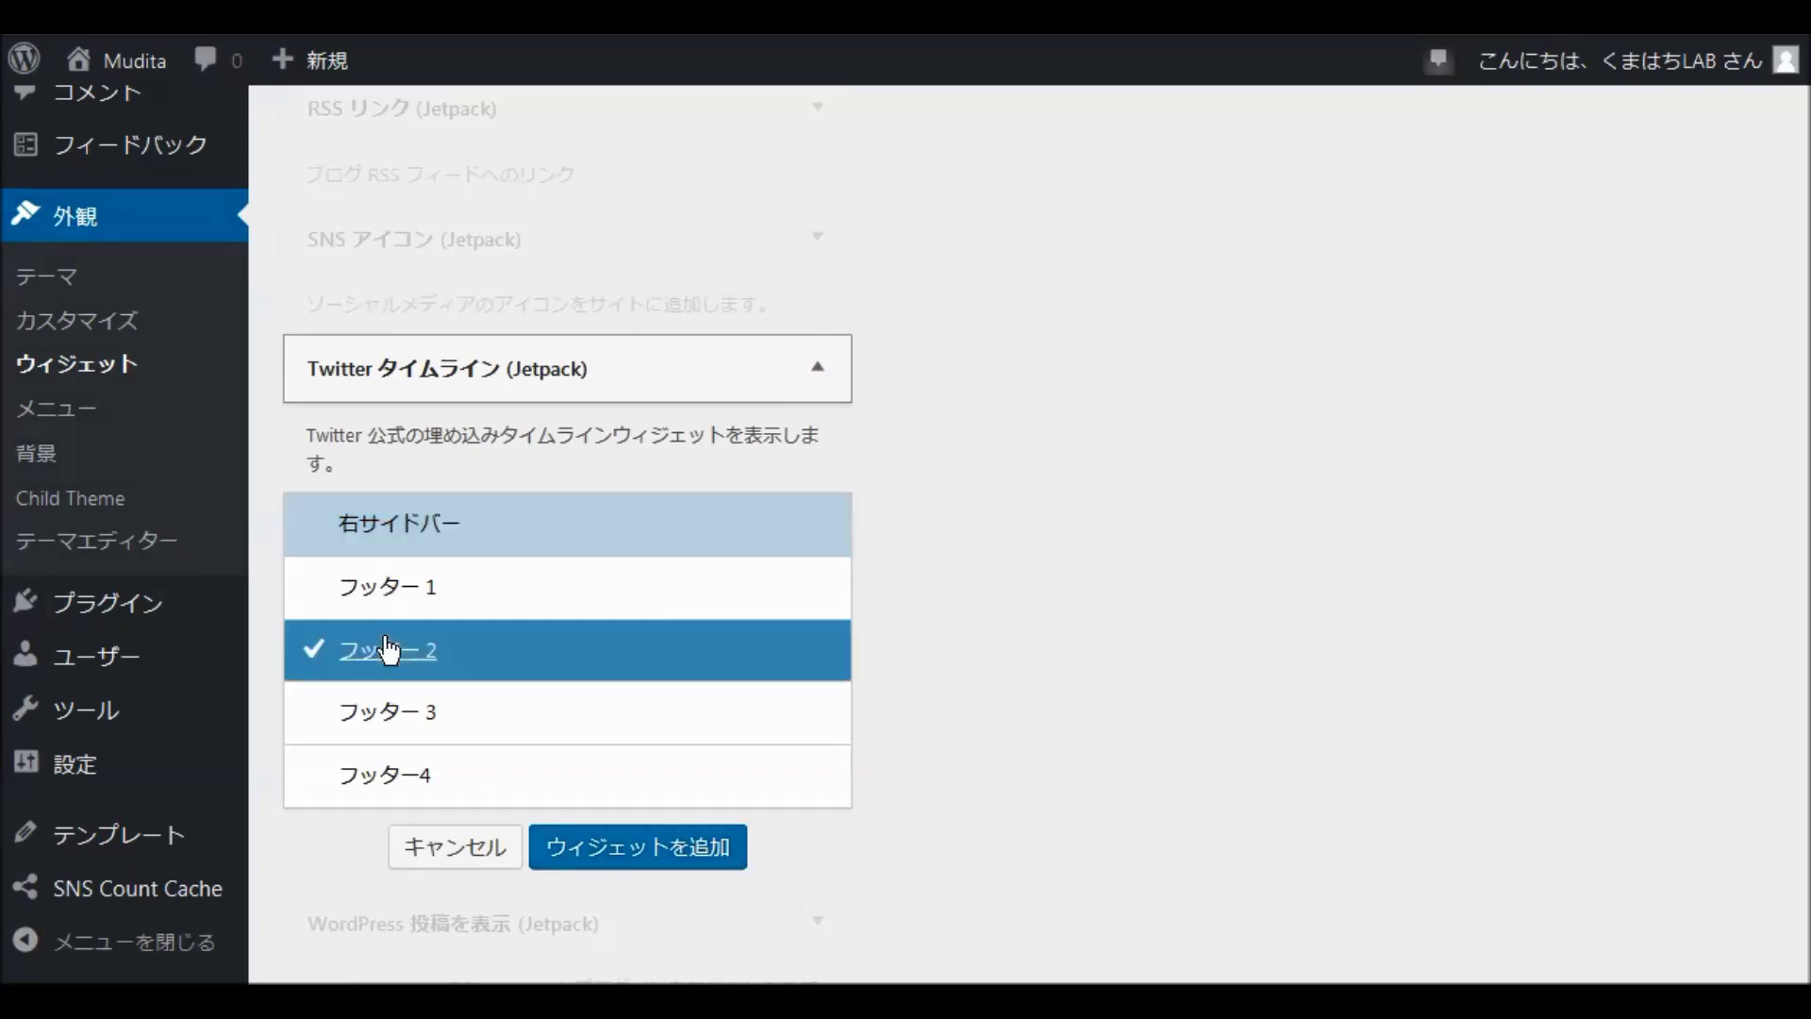
{"action": "left_click", "coordinate": [659, 858]}
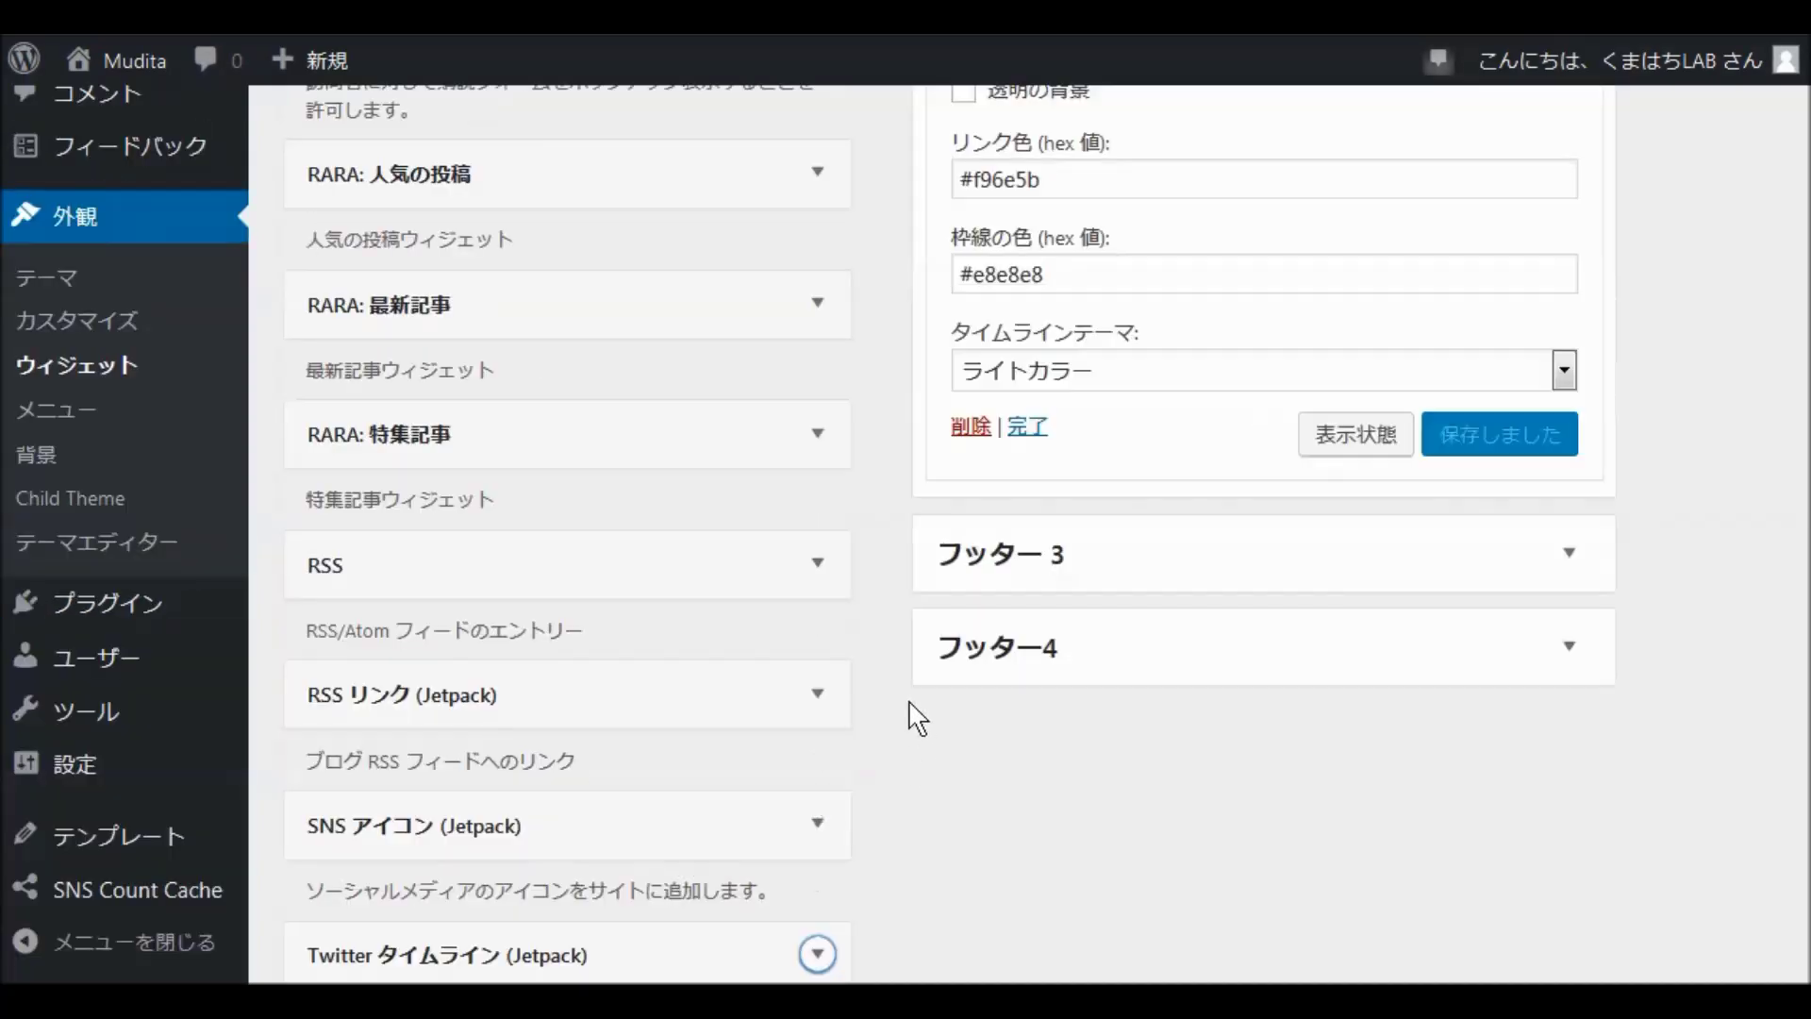
Step: Set the Twitter timeline widget's height to 600, fill in the Twitter username and save the widget
{"action": "scroll", "coordinate": [930, 656], "scroll_direction": "up", "scroll_amount": 5}
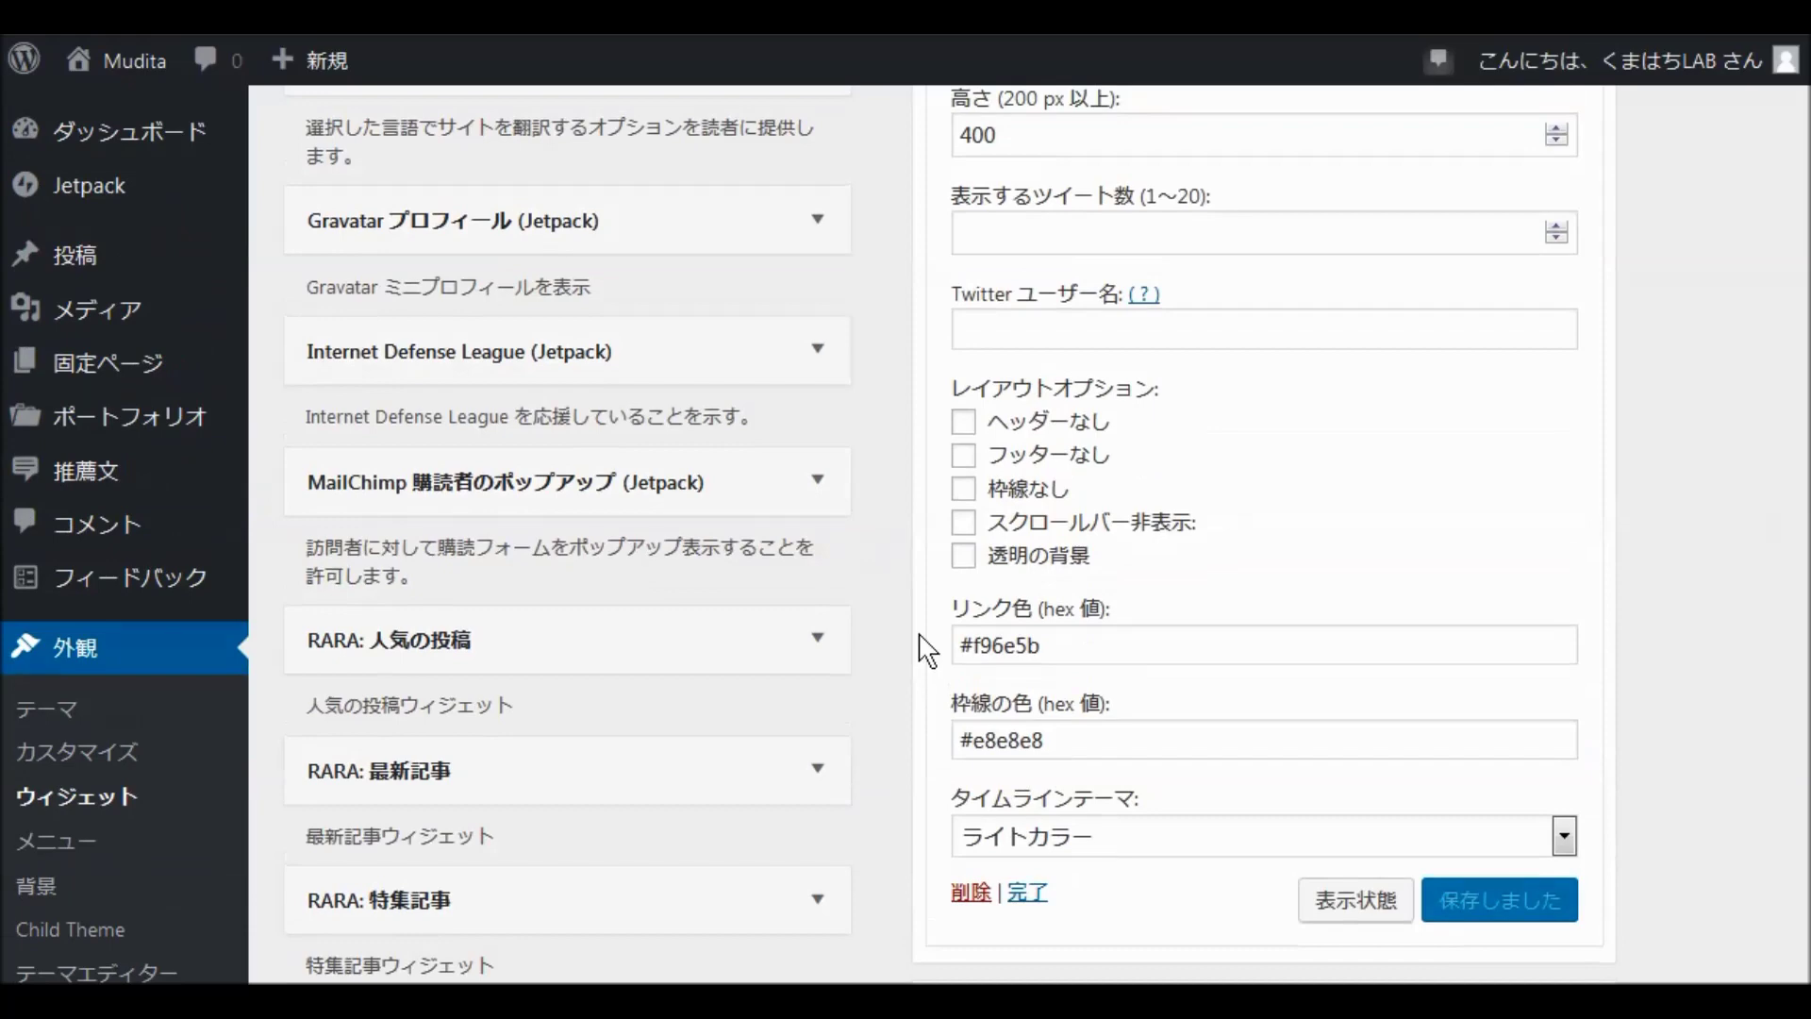
{"action": "scroll", "coordinate": [927, 648], "scroll_direction": "up", "scroll_amount": 3}
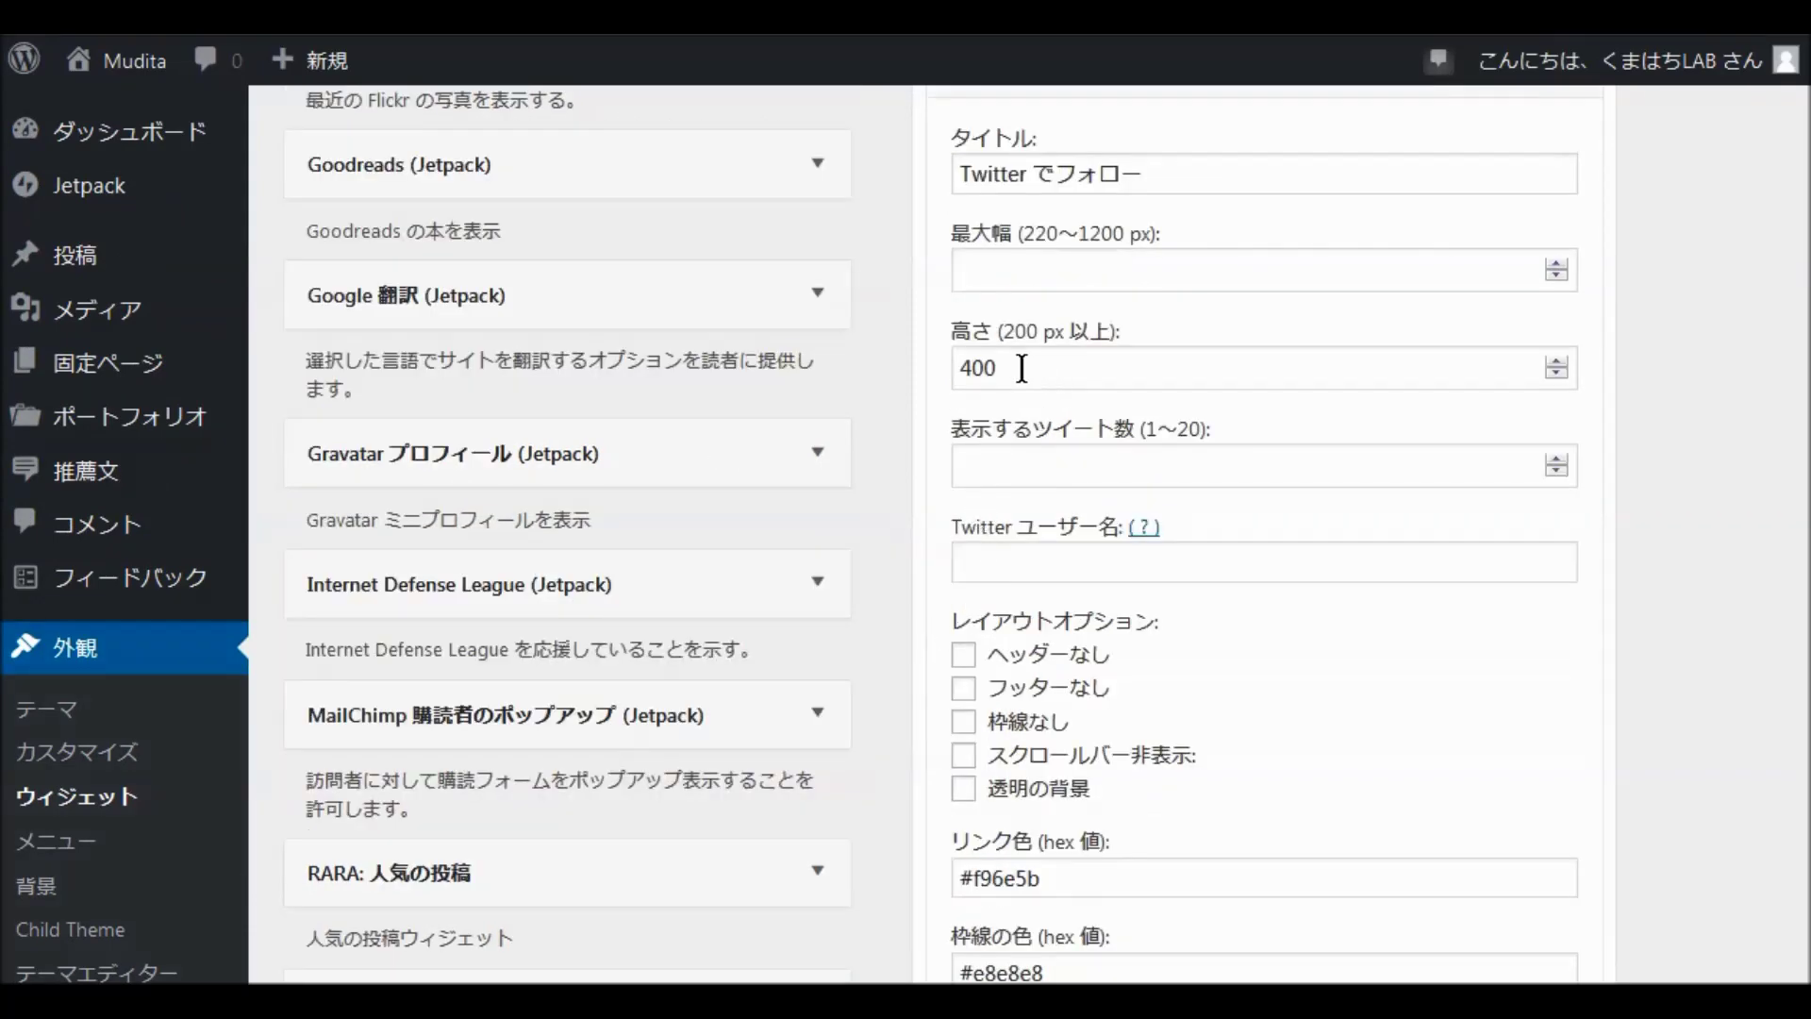
{"action": "left_click_drag", "start_coordinate": [1003, 367], "coordinate": [927, 368]}
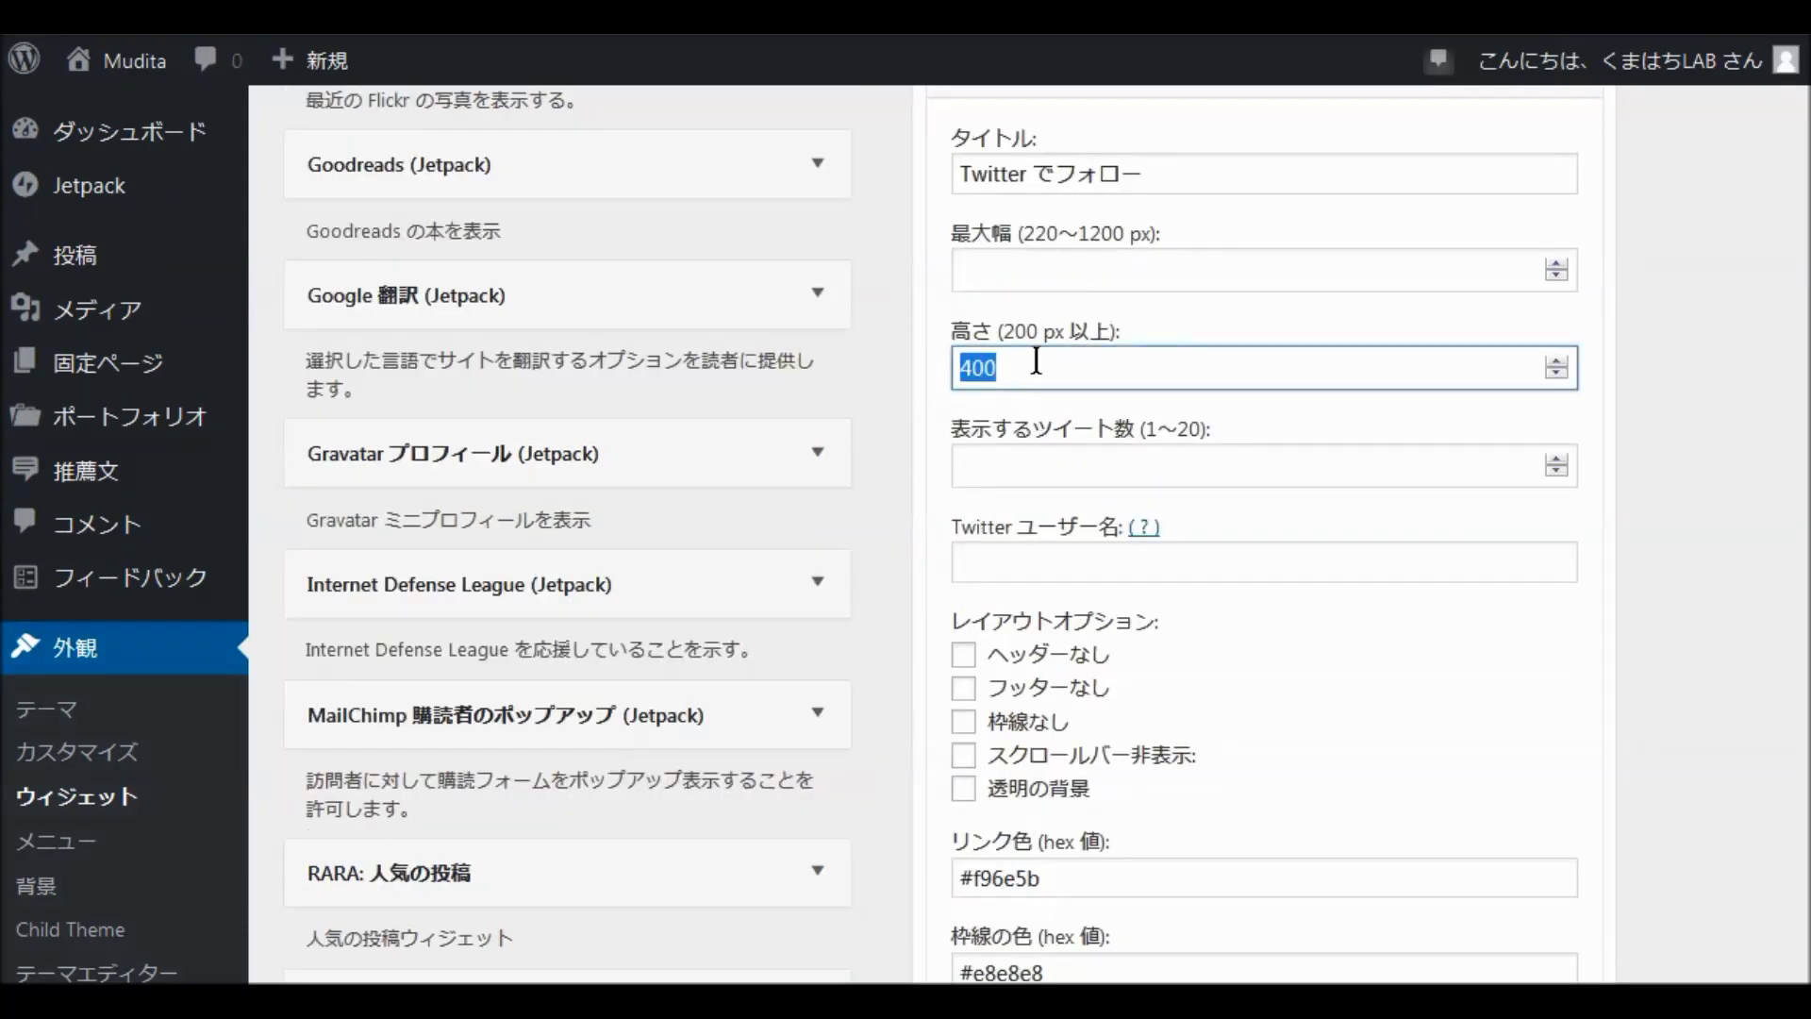
{"action": "type", "text": "6"}
{"action": "left_click", "coordinate": [992, 552]}
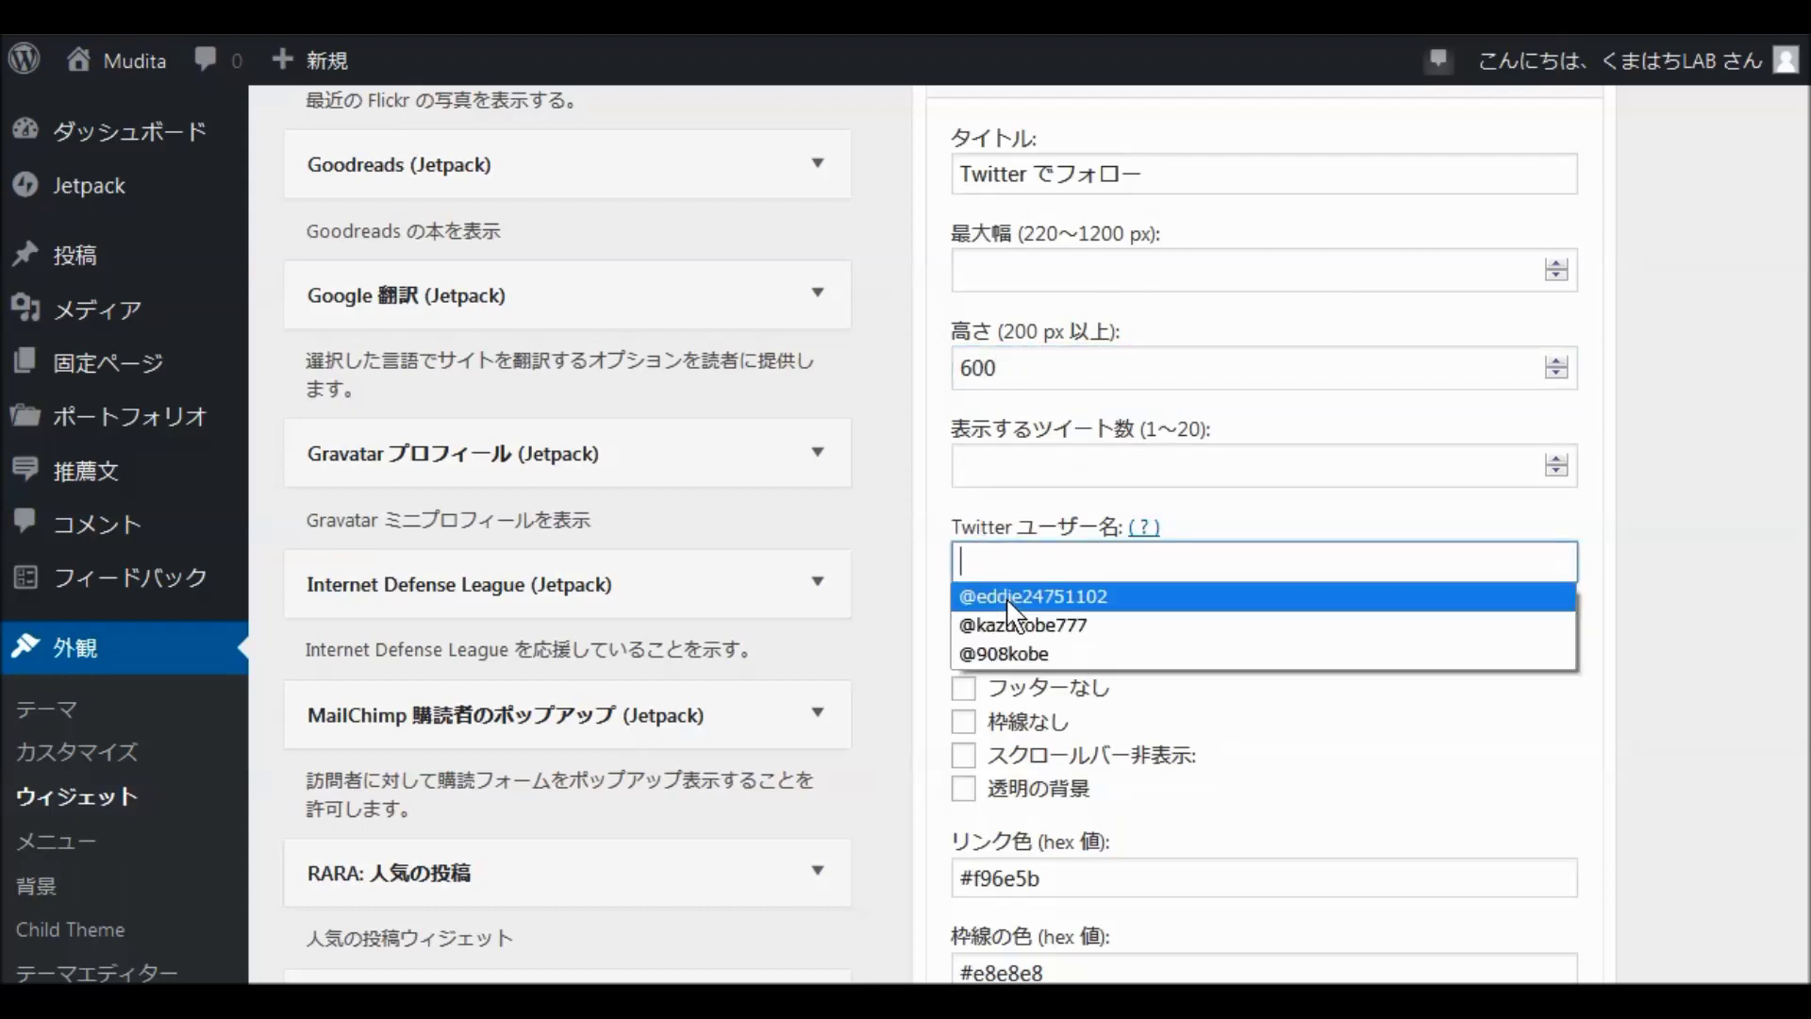
{"action": "left_click", "coordinate": [1006, 597]}
{"action": "scroll", "coordinate": [1263, 671], "scroll_direction": "down", "scroll_amount": 5}
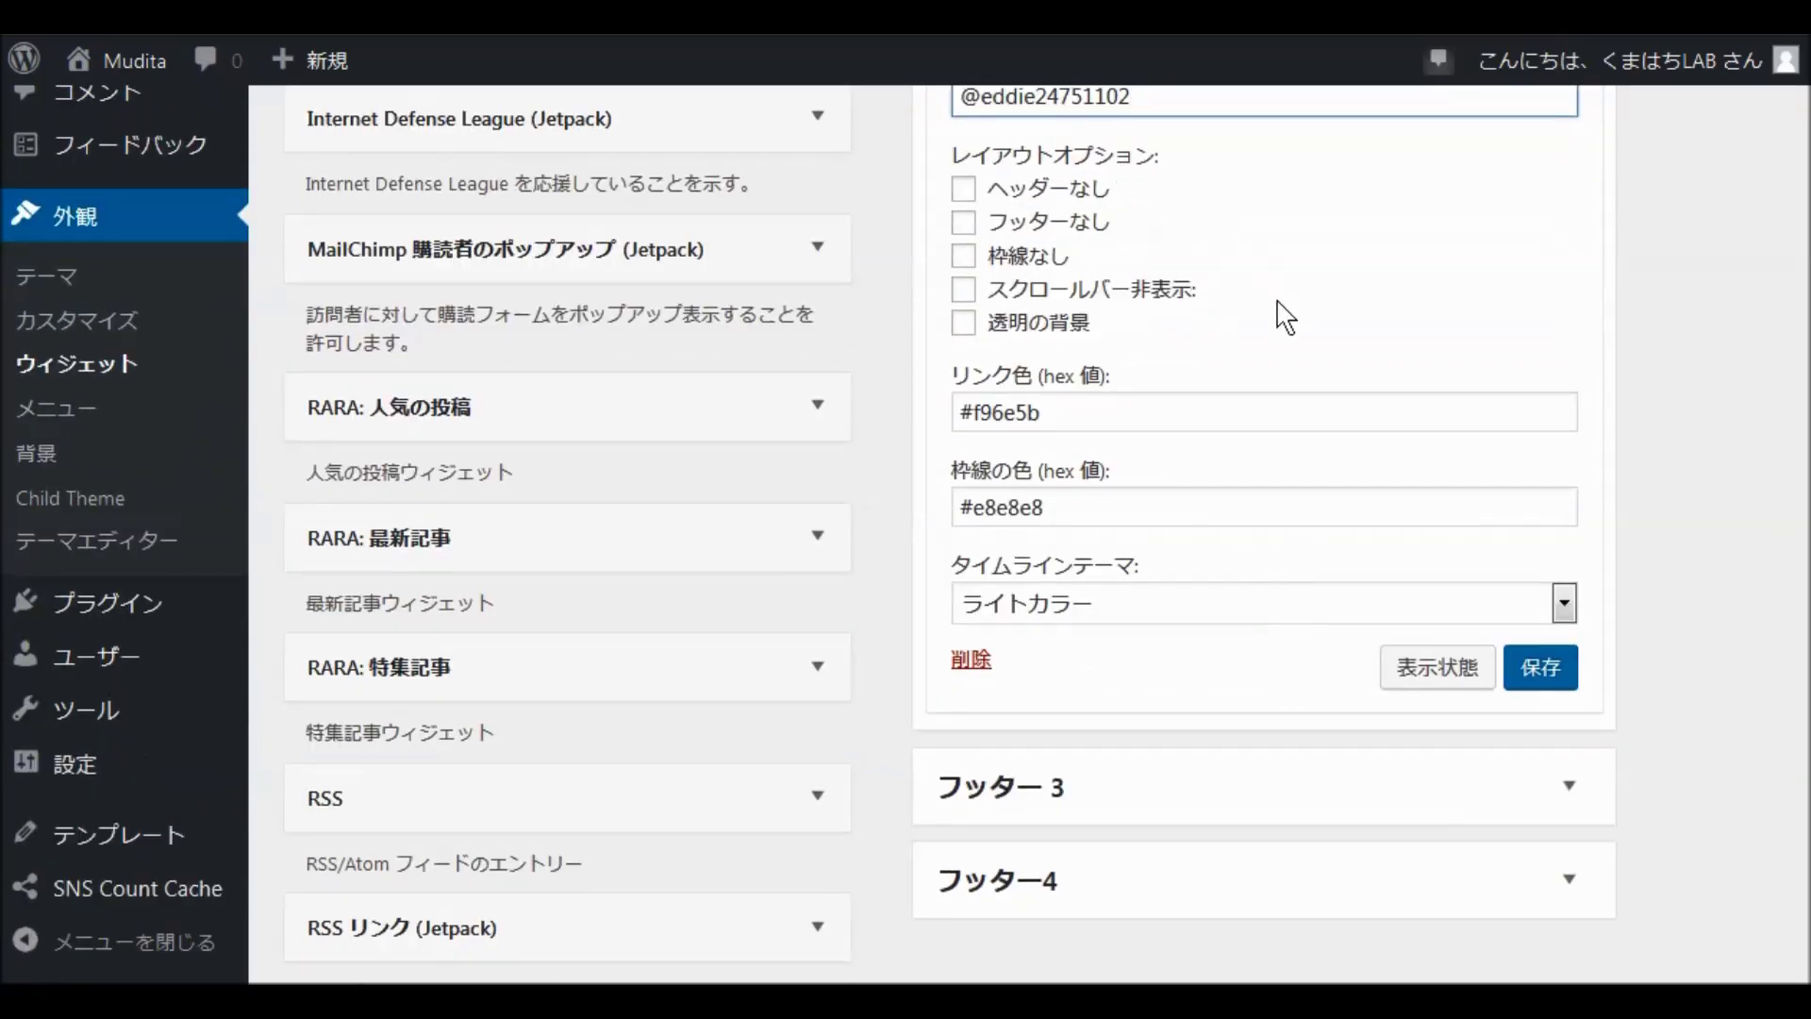
{"action": "left_click", "coordinate": [1533, 669]}
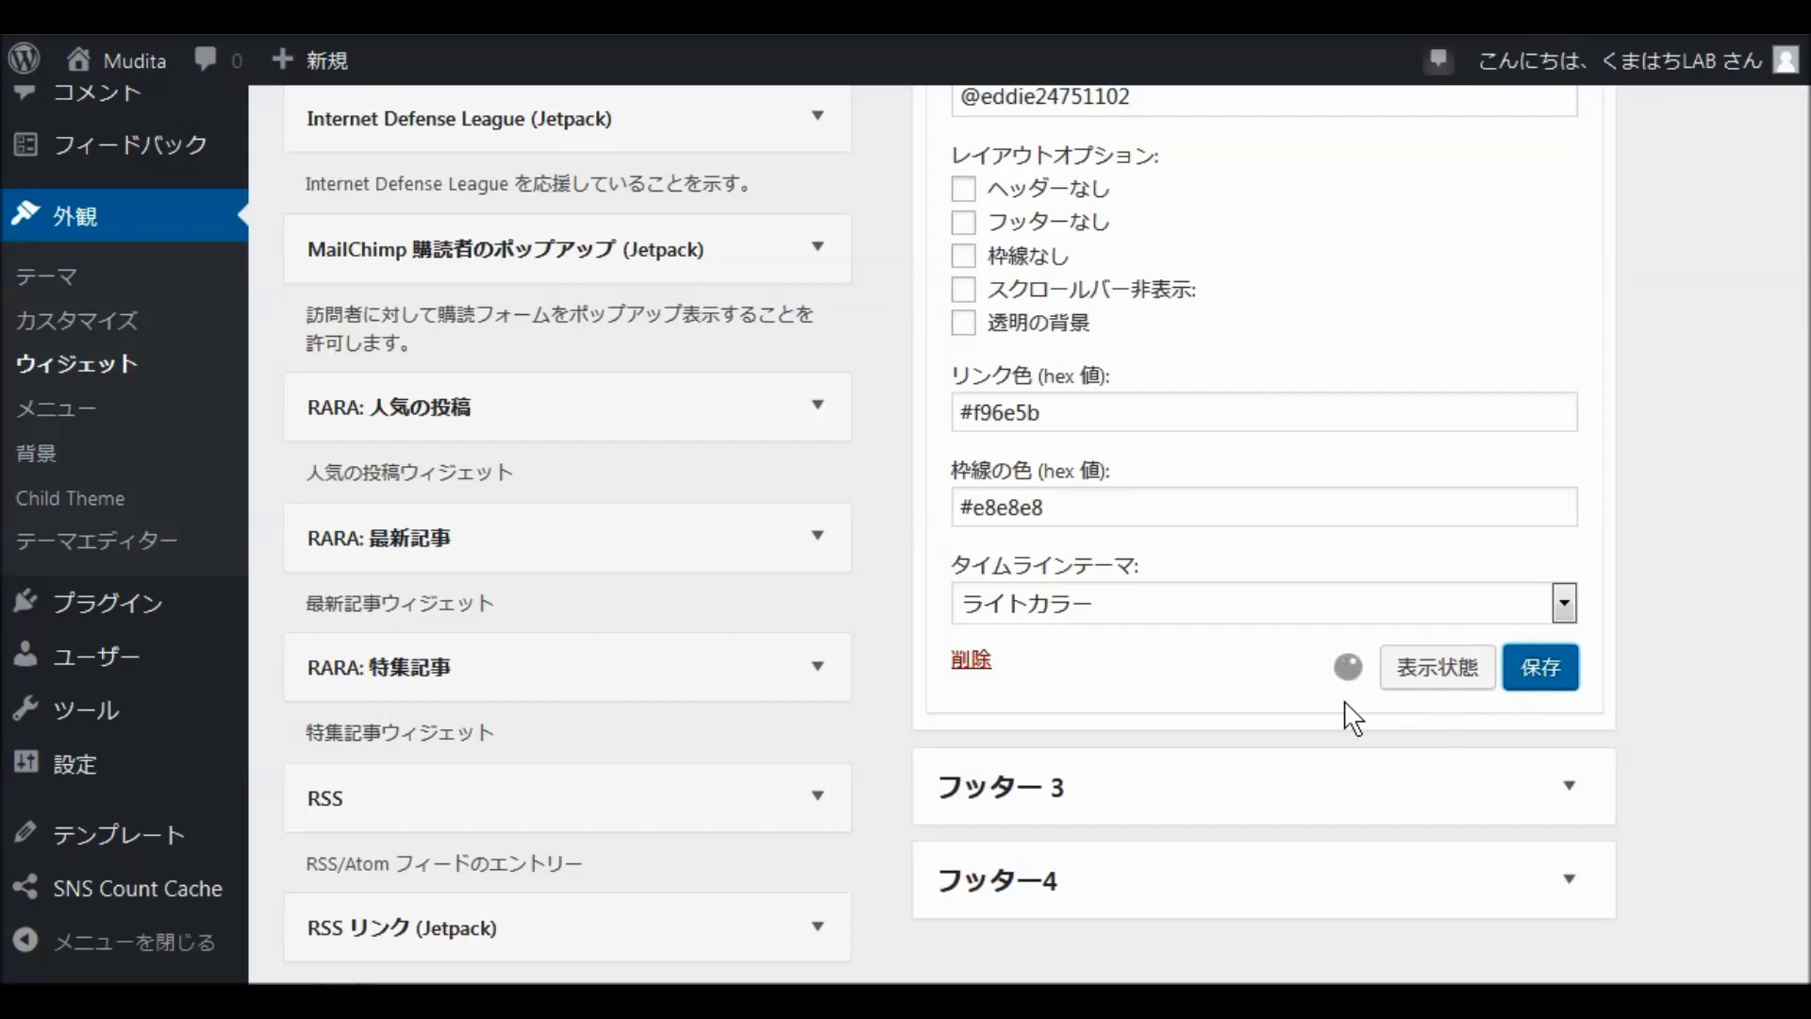
Step: Review and collapse the saved Twitter widget, and expand フッター 3 and フッター4 to check which widgets they contain
{"action": "scroll", "coordinate": [1191, 650], "scroll_direction": "up", "scroll_amount": 5}
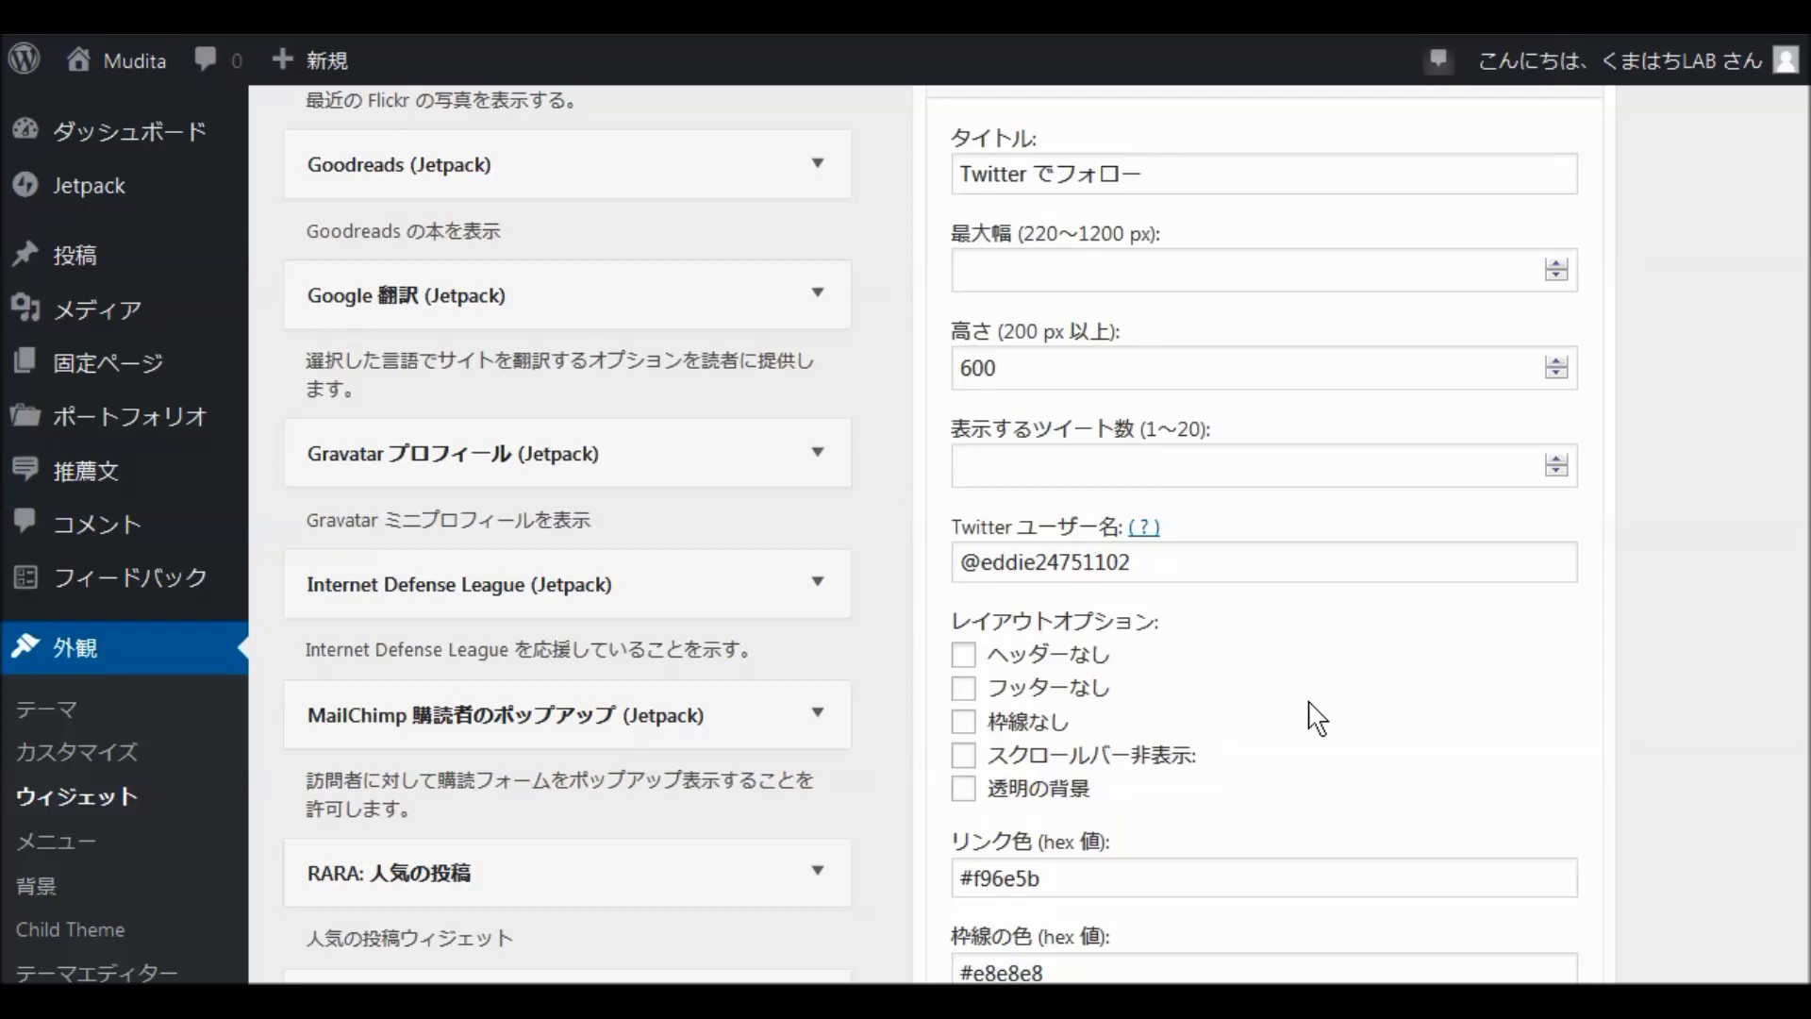
{"action": "scroll", "coordinate": [1316, 717], "scroll_direction": "down", "scroll_amount": 5}
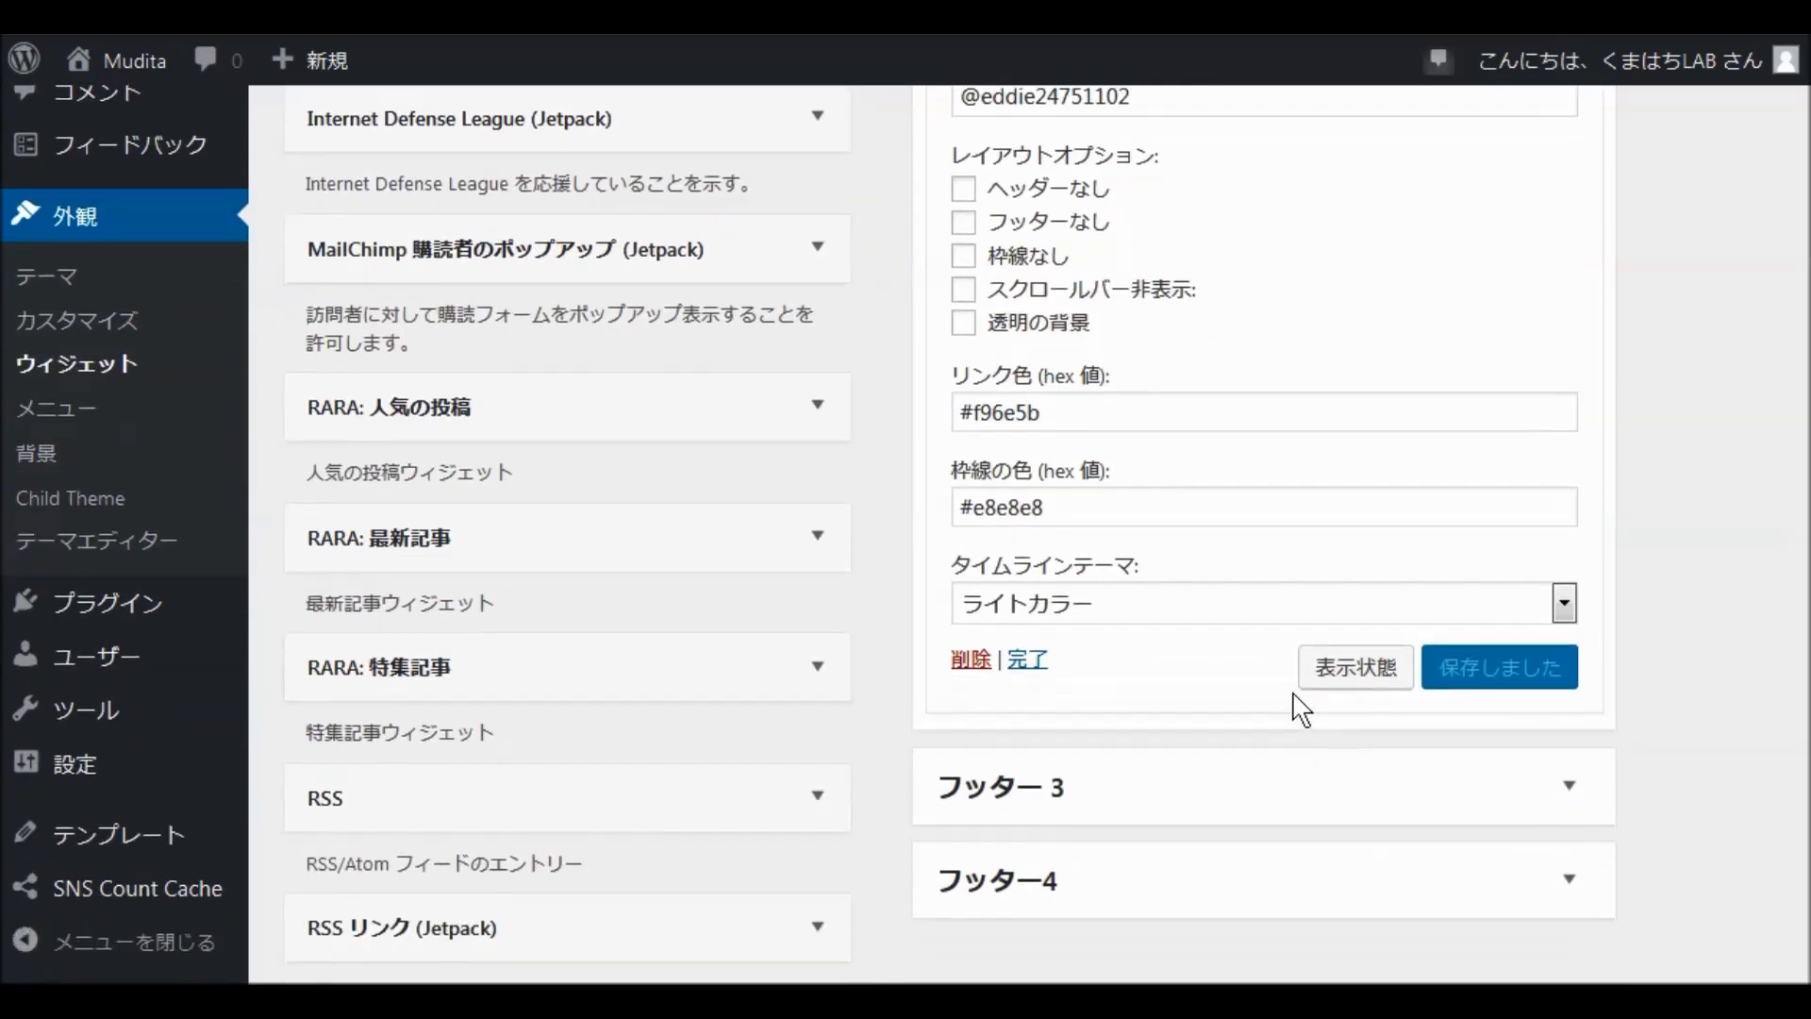
{"action": "scroll", "coordinate": [1490, 594], "scroll_direction": "up", "scroll_amount": 5}
{"action": "scroll", "coordinate": [1594, 456], "scroll_direction": "up", "scroll_amount": 5}
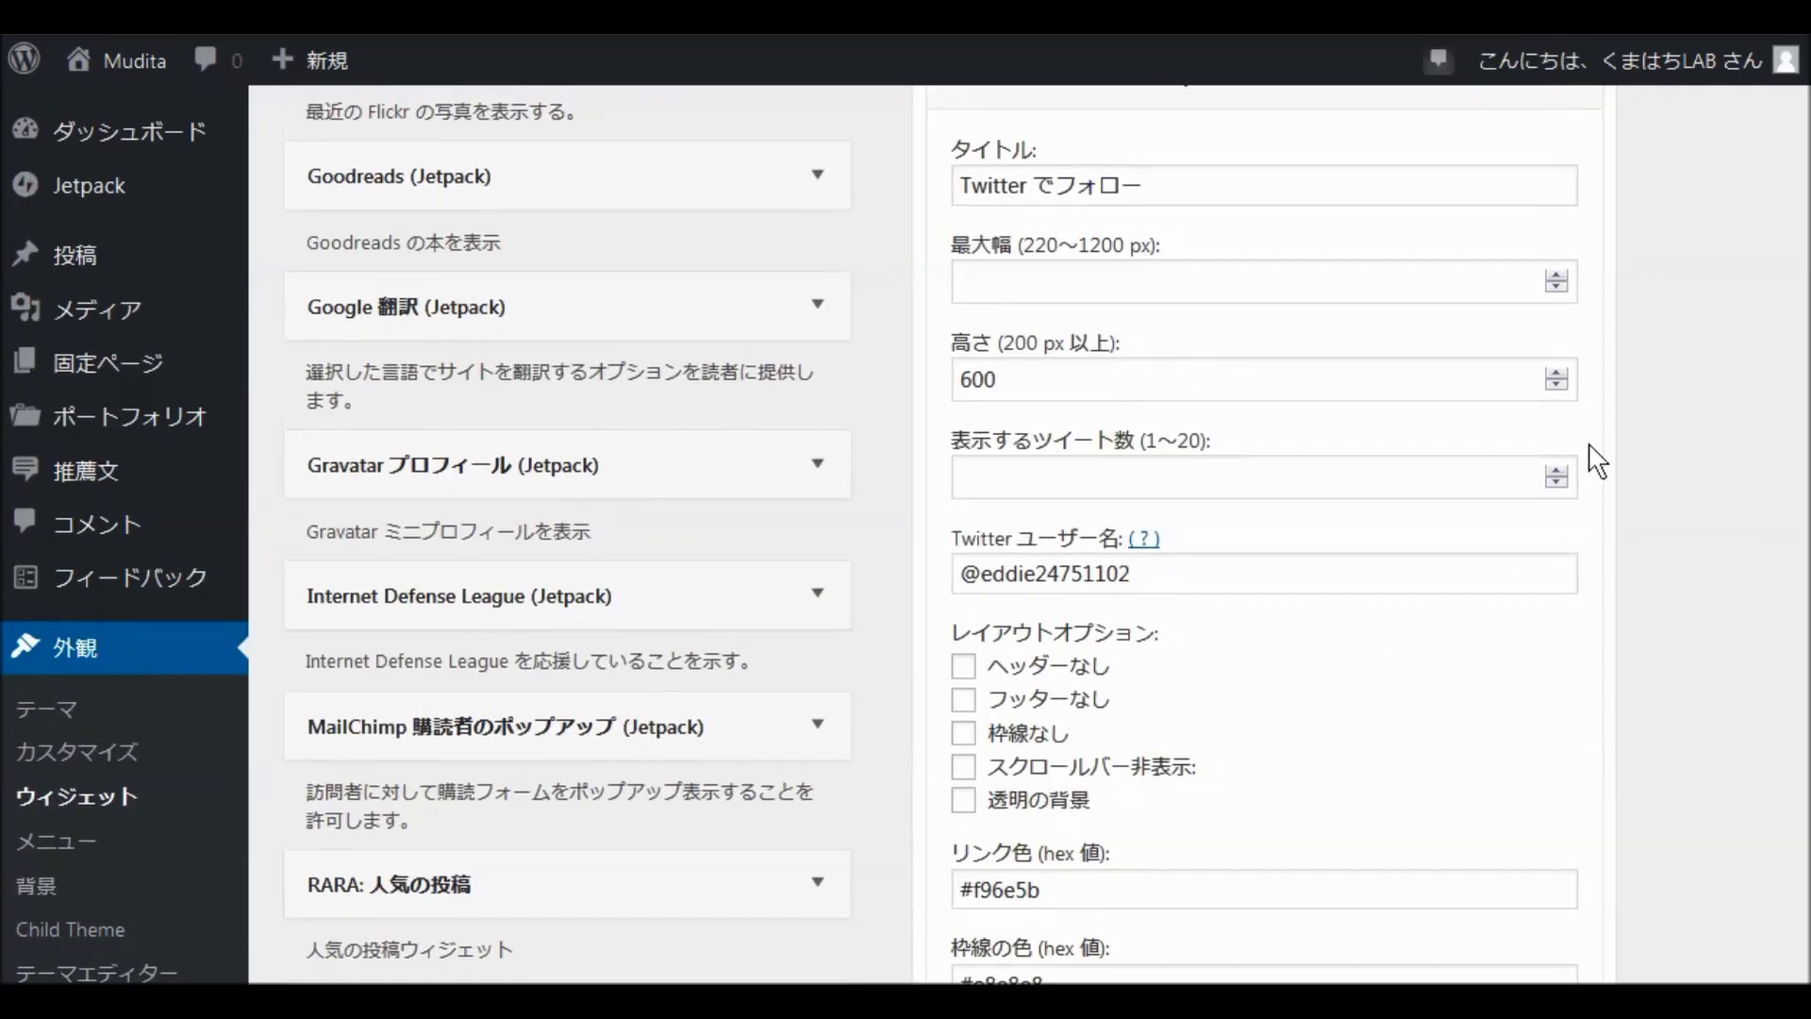
{"action": "left_click", "coordinate": [1569, 530]}
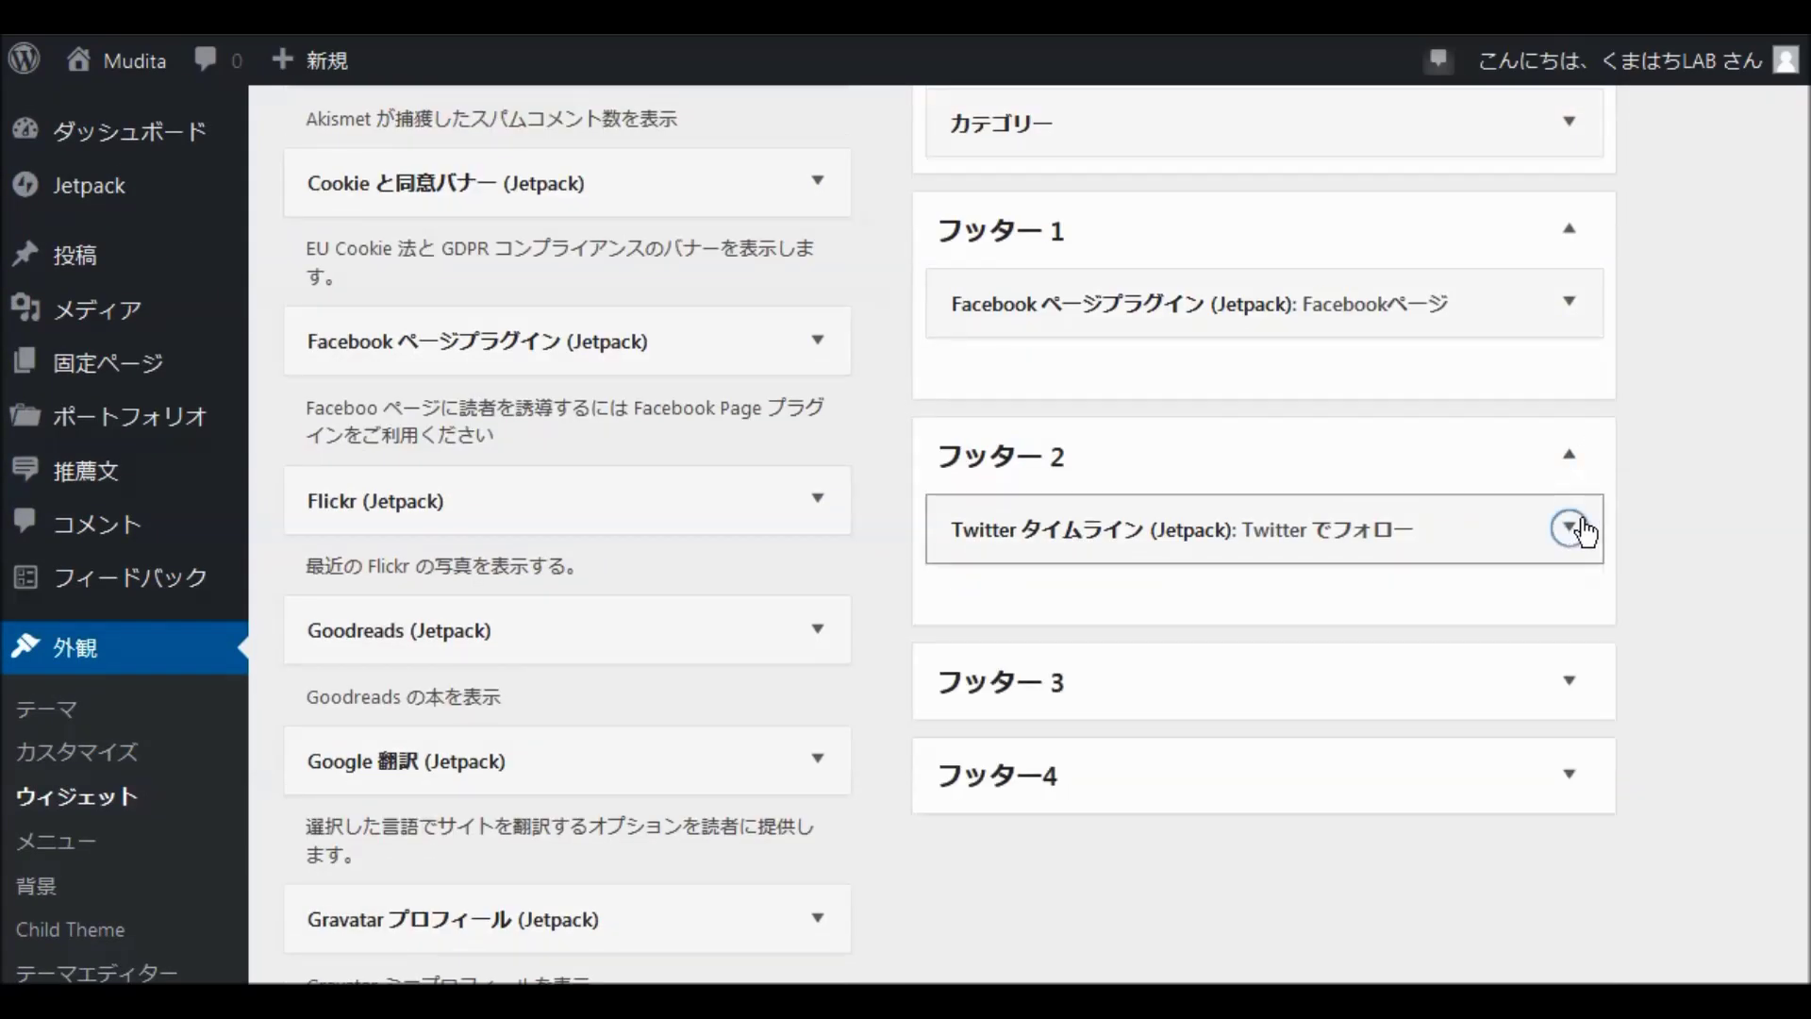
{"action": "scroll", "coordinate": [1580, 525], "scroll_direction": "down", "scroll_amount": 2}
{"action": "left_click", "coordinate": [1571, 458]}
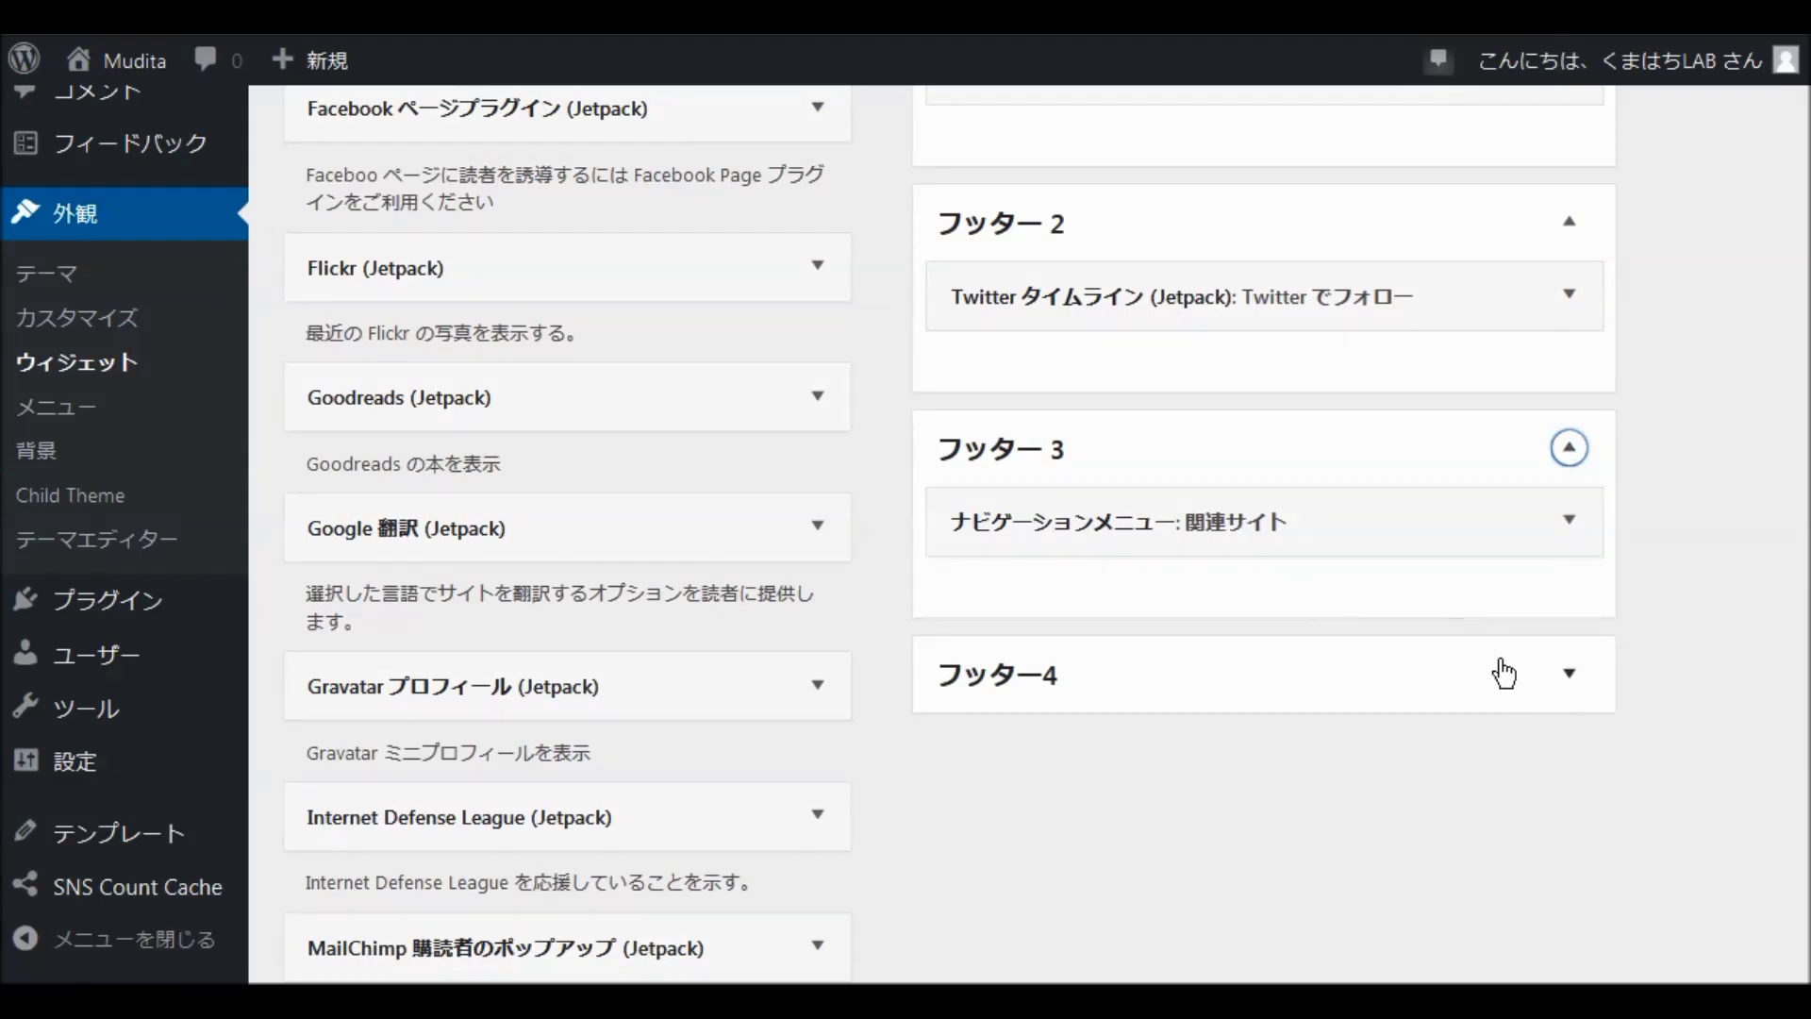
{"action": "left_click", "coordinate": [1569, 677]}
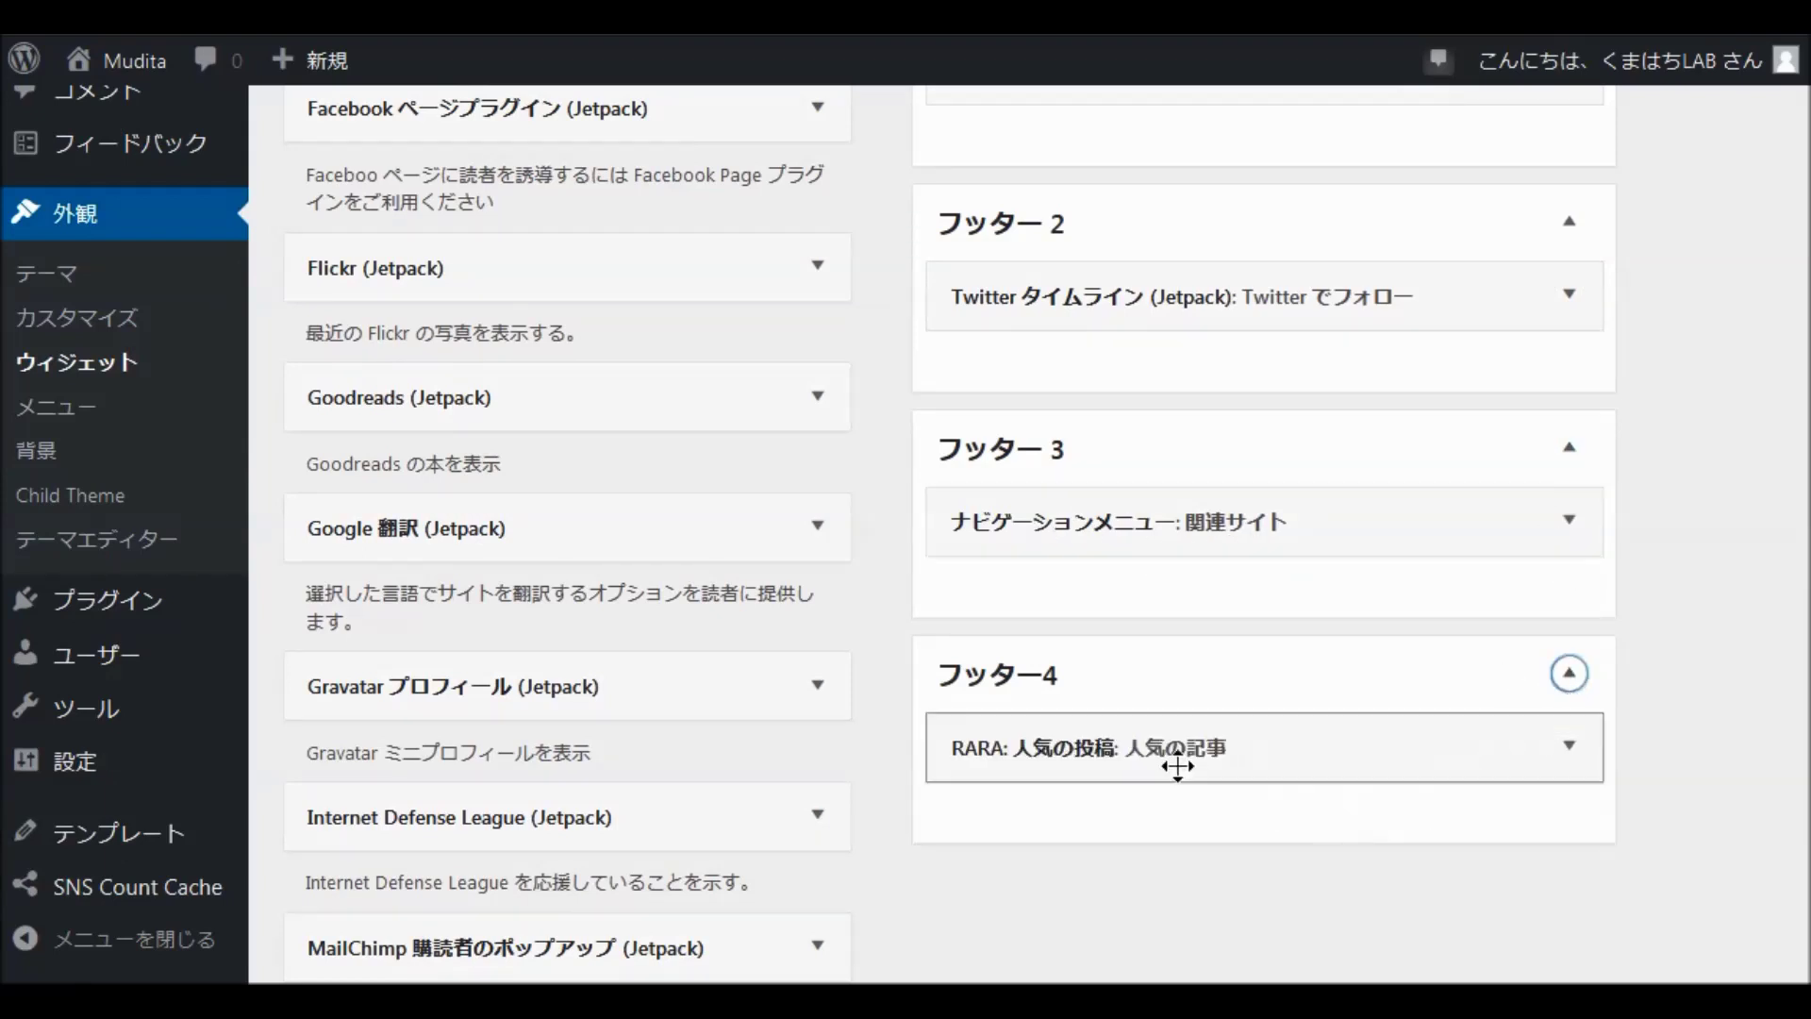
Step: Reload the live Beaver Builder post and examine its four footer widget columns and the copyright line
{"action": "scroll", "coordinate": [1078, 601], "scroll_direction": "up", "scroll_amount": 5}
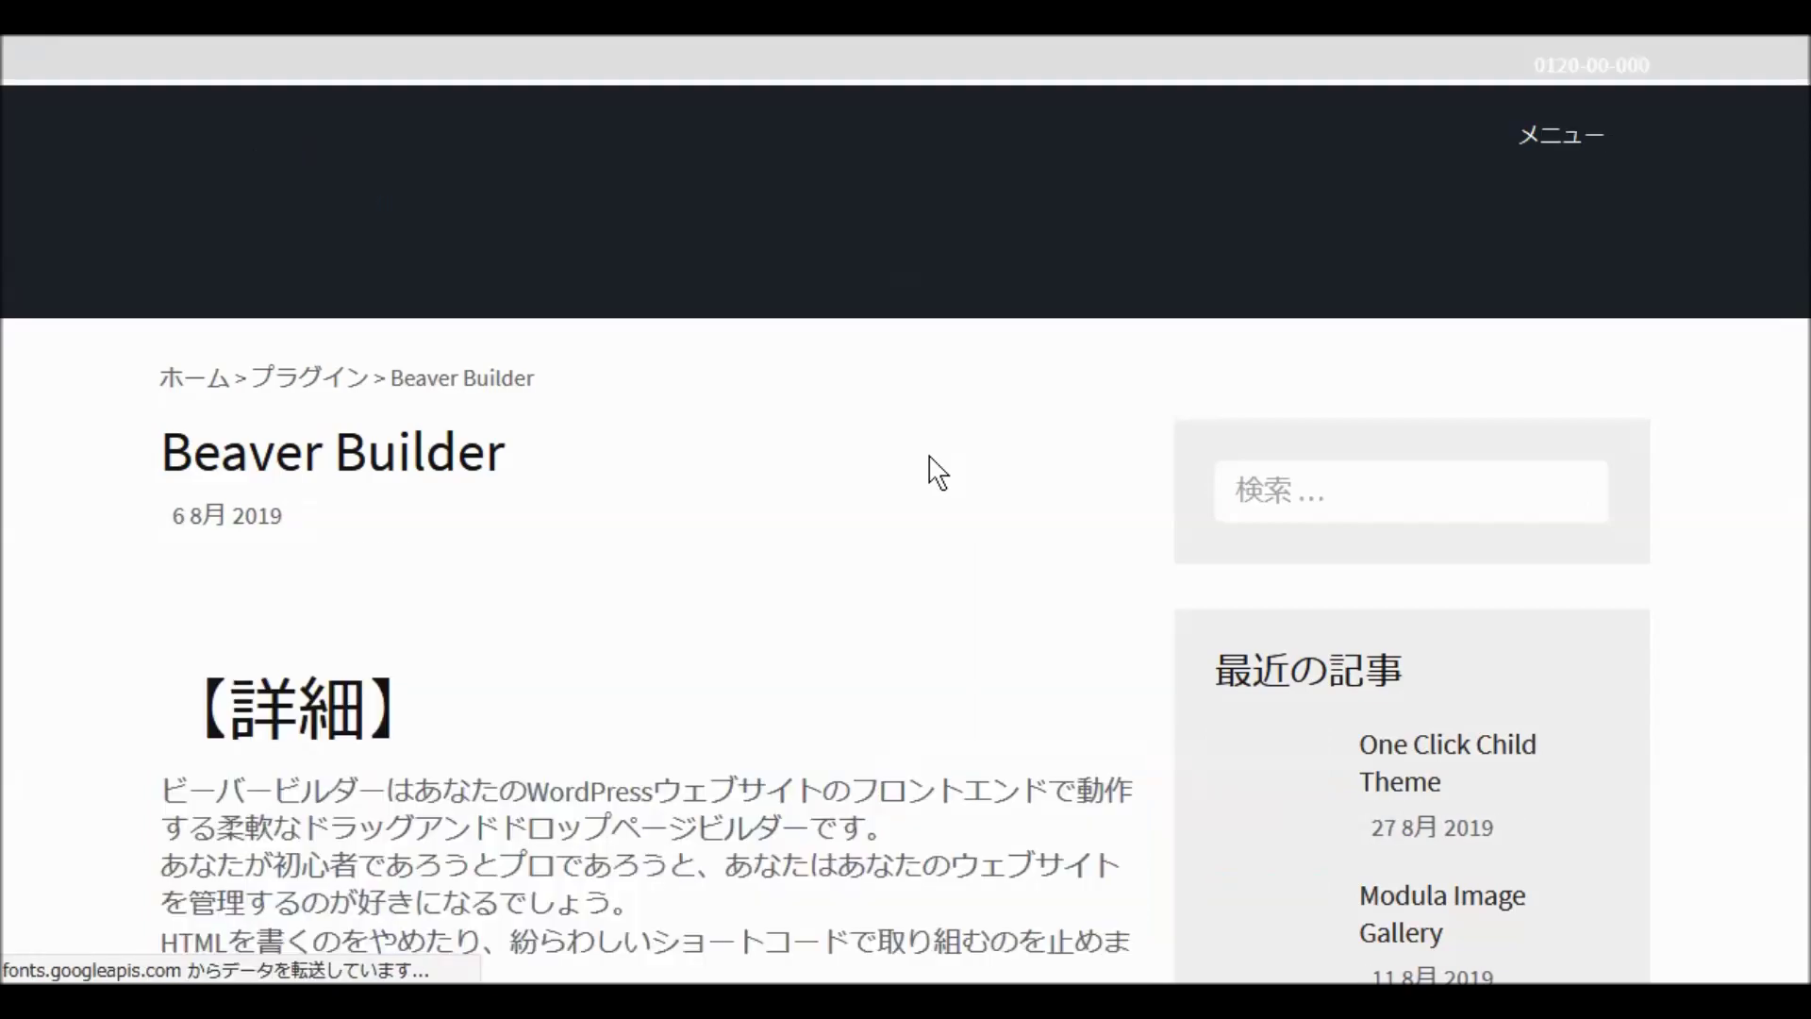
{"action": "scroll", "coordinate": [928, 456], "scroll_direction": "down", "scroll_amount": 7}
{"action": "scroll", "coordinate": [928, 476], "scroll_direction": "down", "scroll_amount": 20}
{"action": "scroll", "coordinate": [933, 500], "scroll_direction": "down", "scroll_amount": 1}
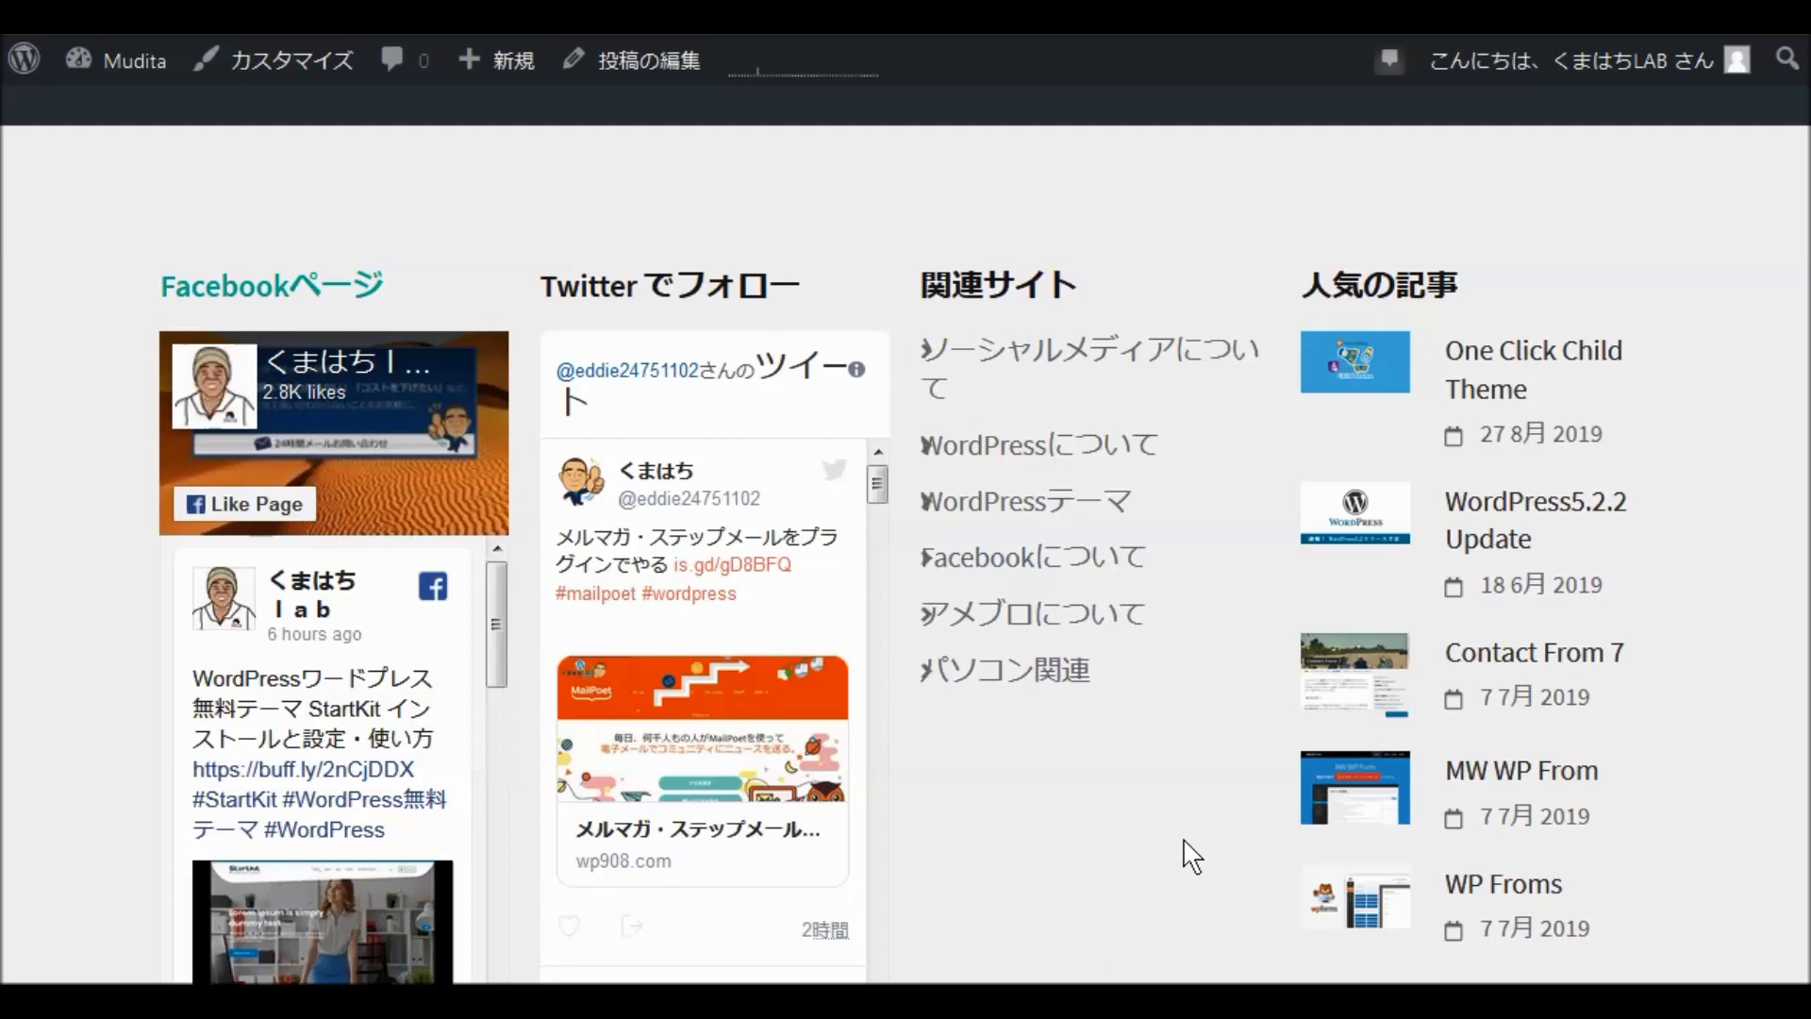
{"action": "scroll", "coordinate": [1192, 856], "scroll_direction": "down", "scroll_amount": 5}
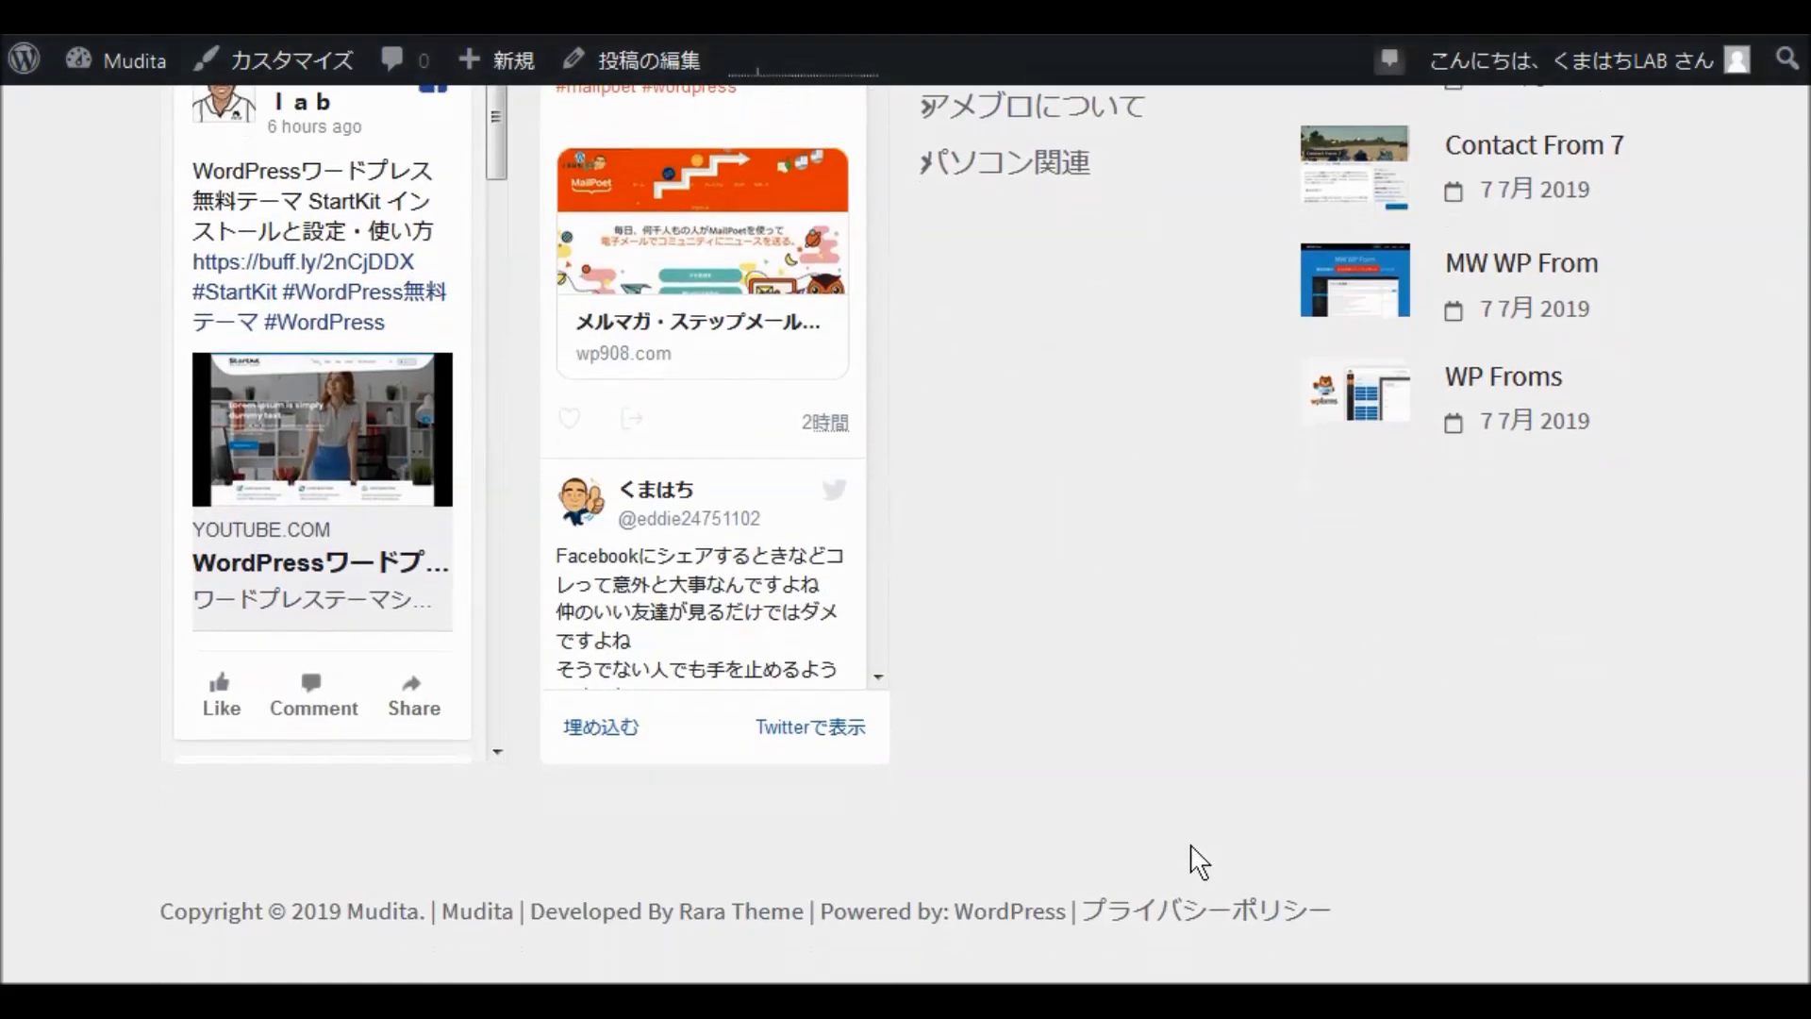
{"action": "scroll", "coordinate": [1191, 846], "scroll_direction": "up", "scroll_amount": 5}
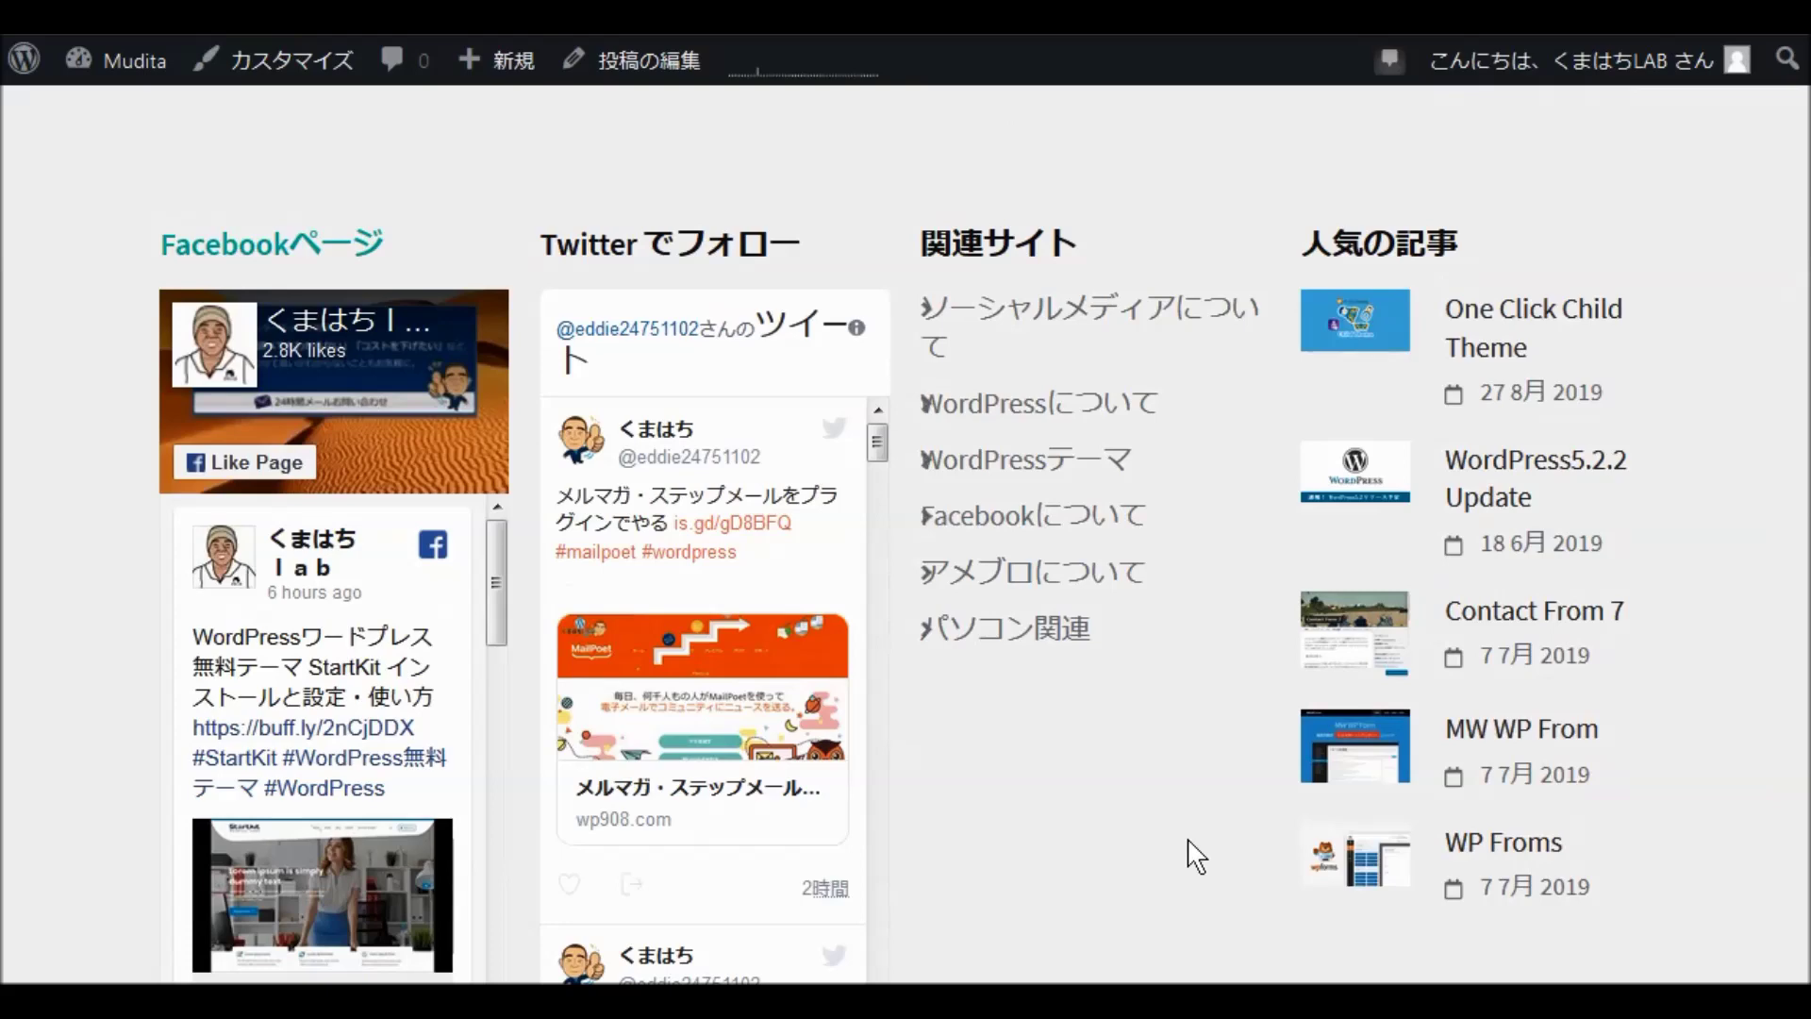
{"action": "scroll", "coordinate": [1195, 856], "scroll_direction": "down", "scroll_amount": 2}
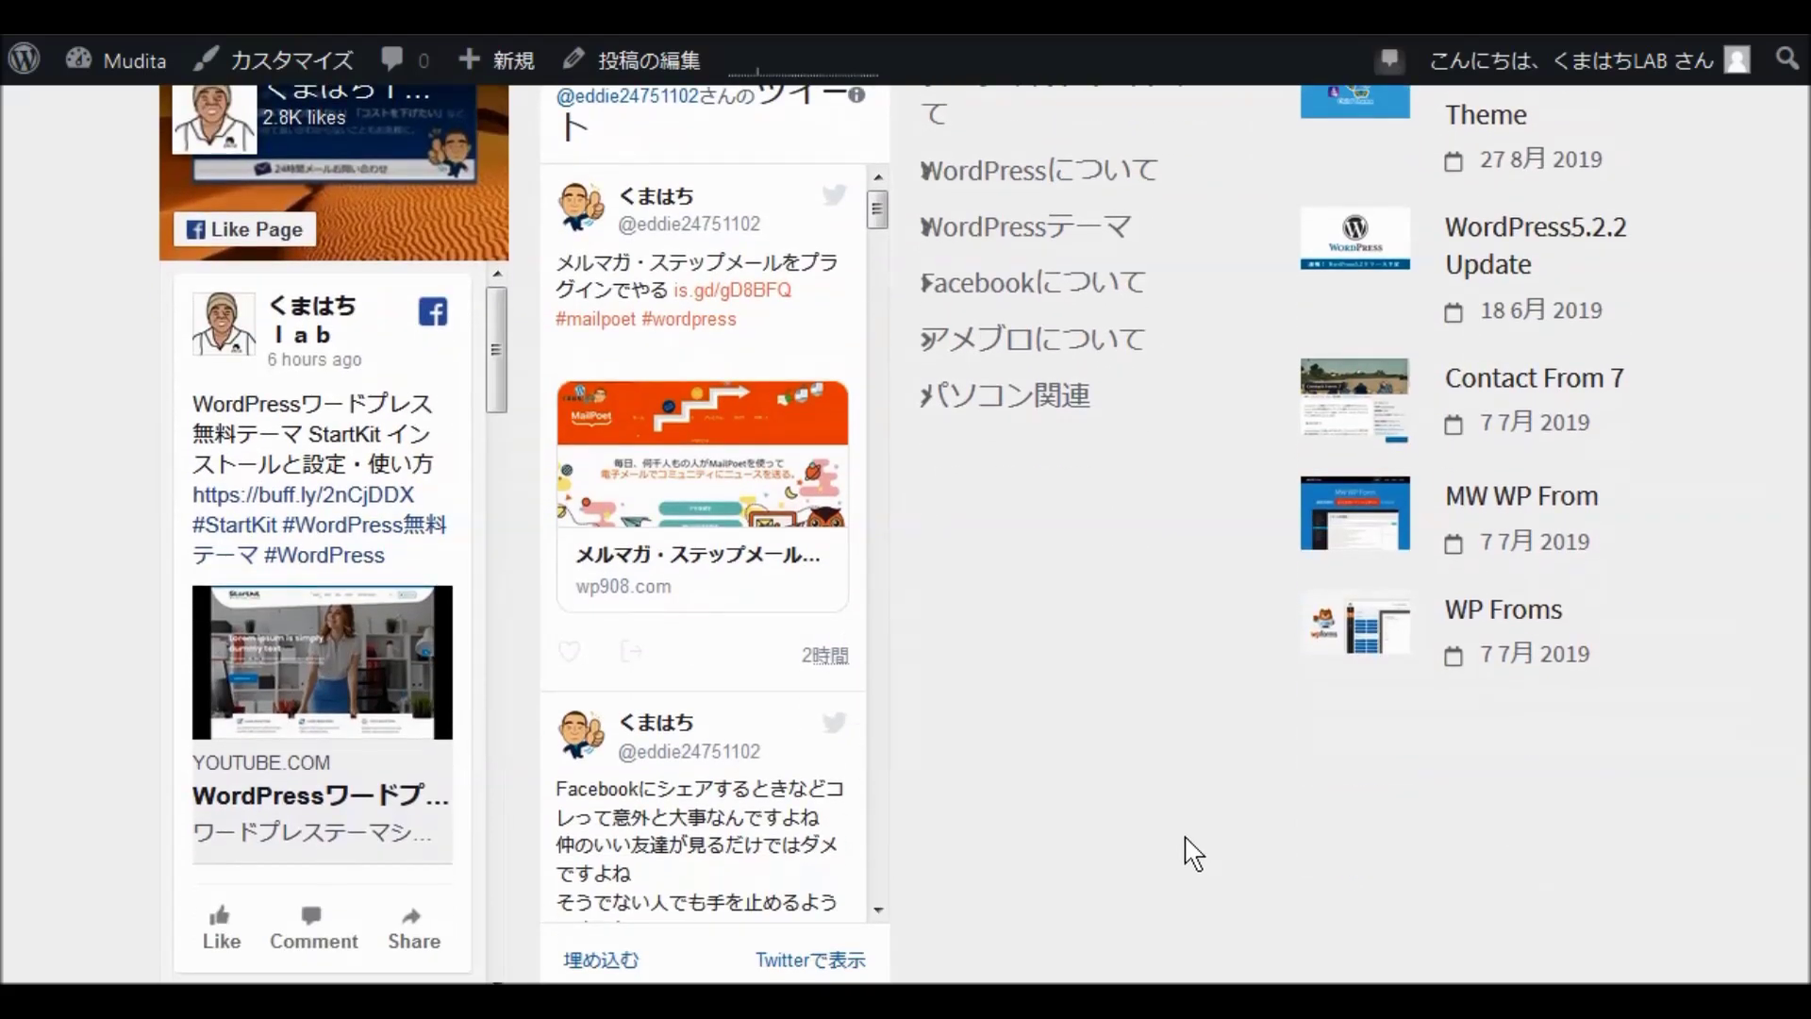
{"action": "scroll", "coordinate": [1192, 854], "scroll_direction": "down", "scroll_amount": 2}
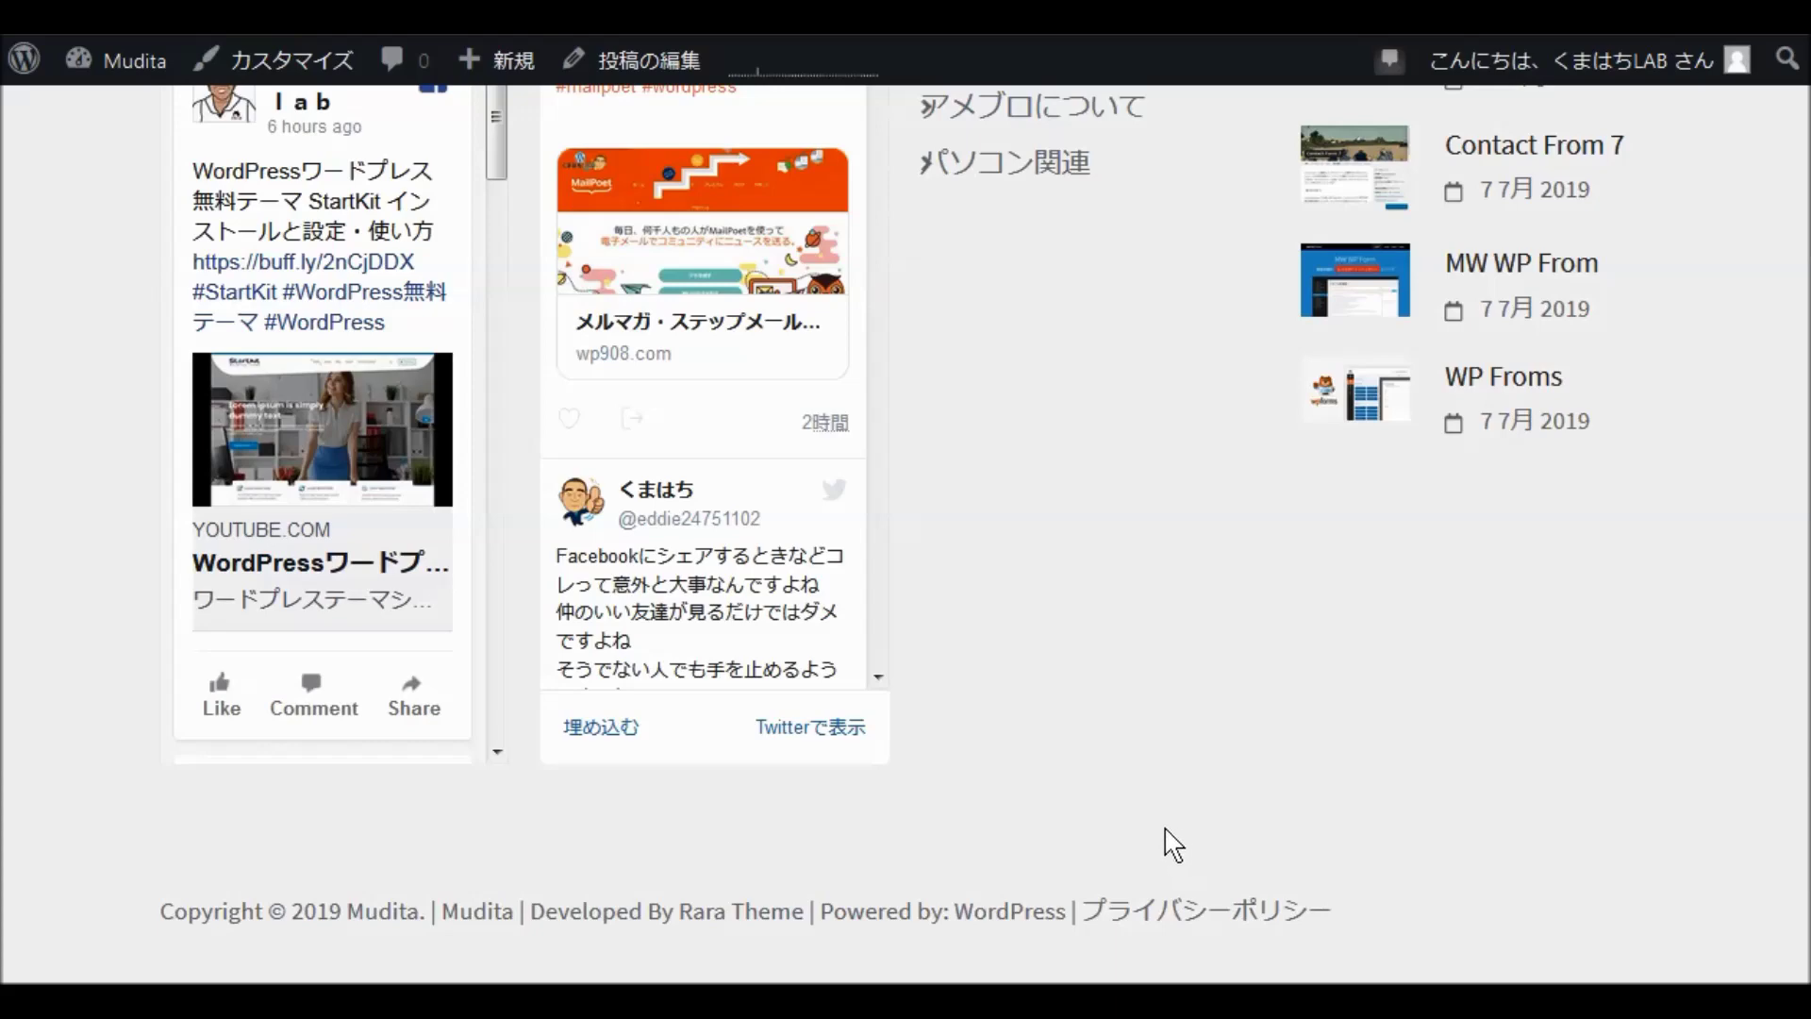
{"action": "scroll", "coordinate": [1150, 853], "scroll_direction": "up", "scroll_amount": 6}
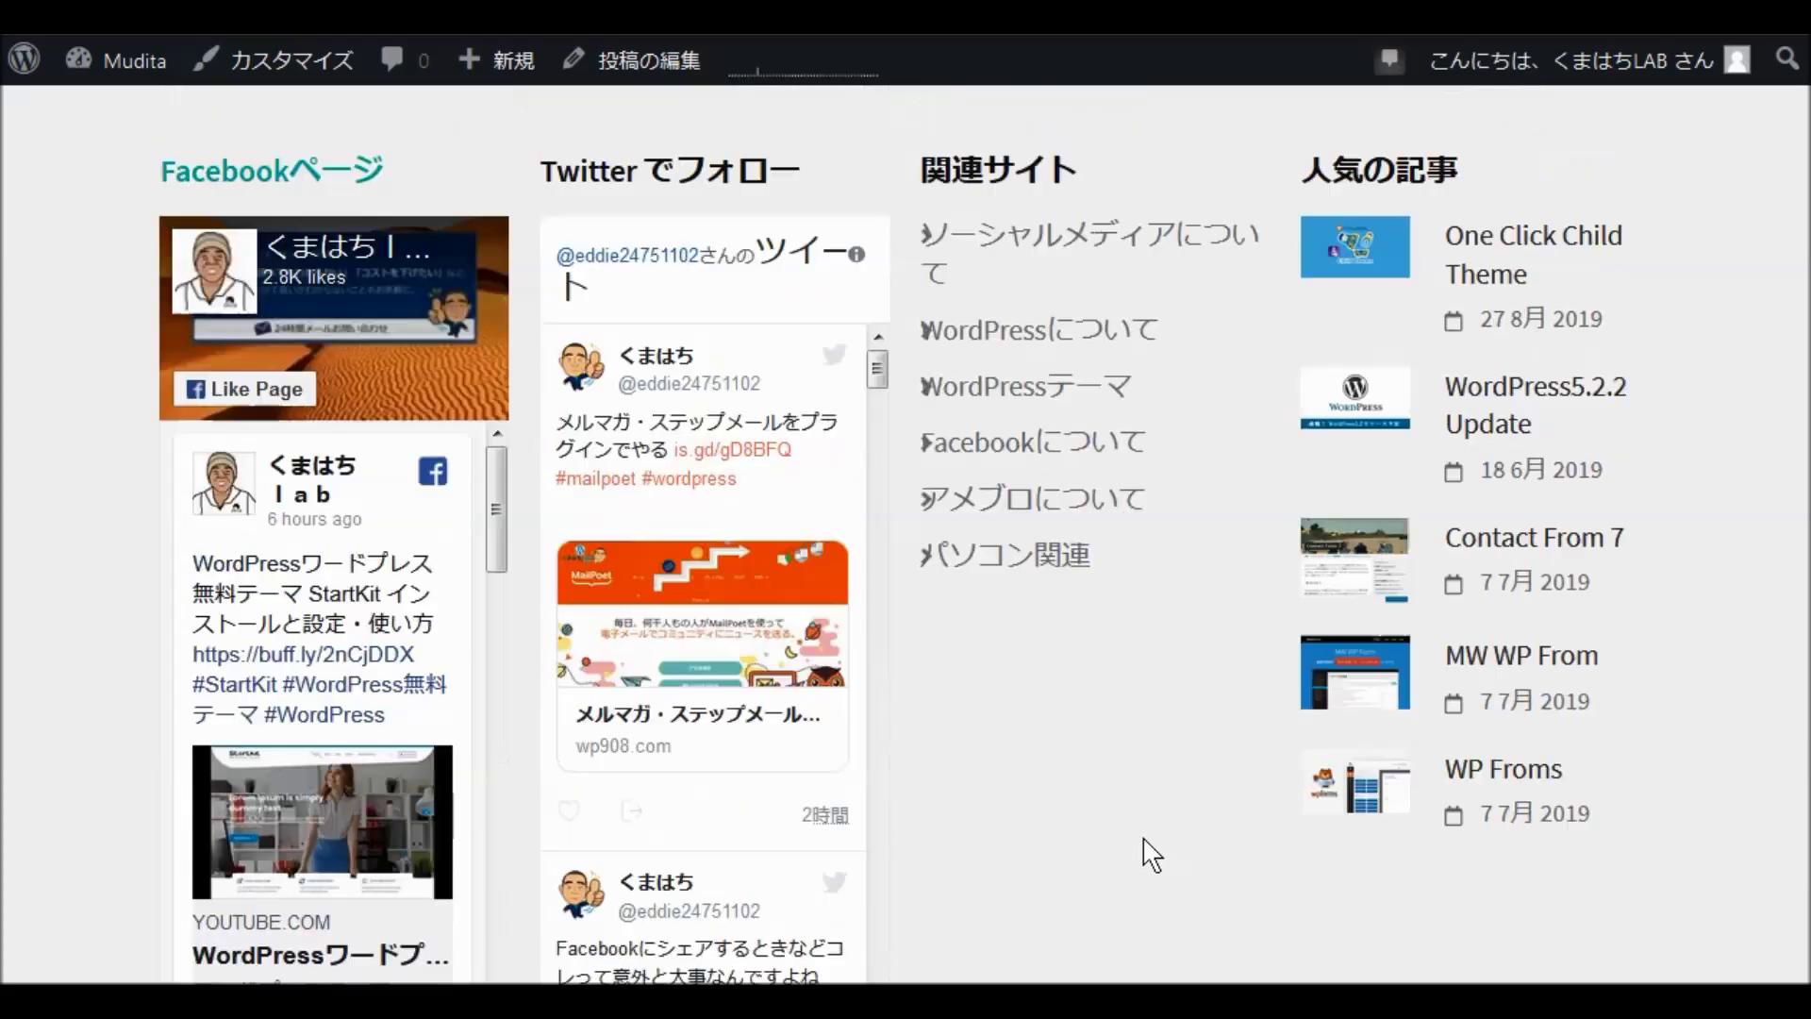
Step: Review the live Beaver Builder post's content and its sidebar with search, recent posts and categories
{"action": "scroll", "coordinate": [1192, 834], "scroll_direction": "up", "scroll_amount": 15}
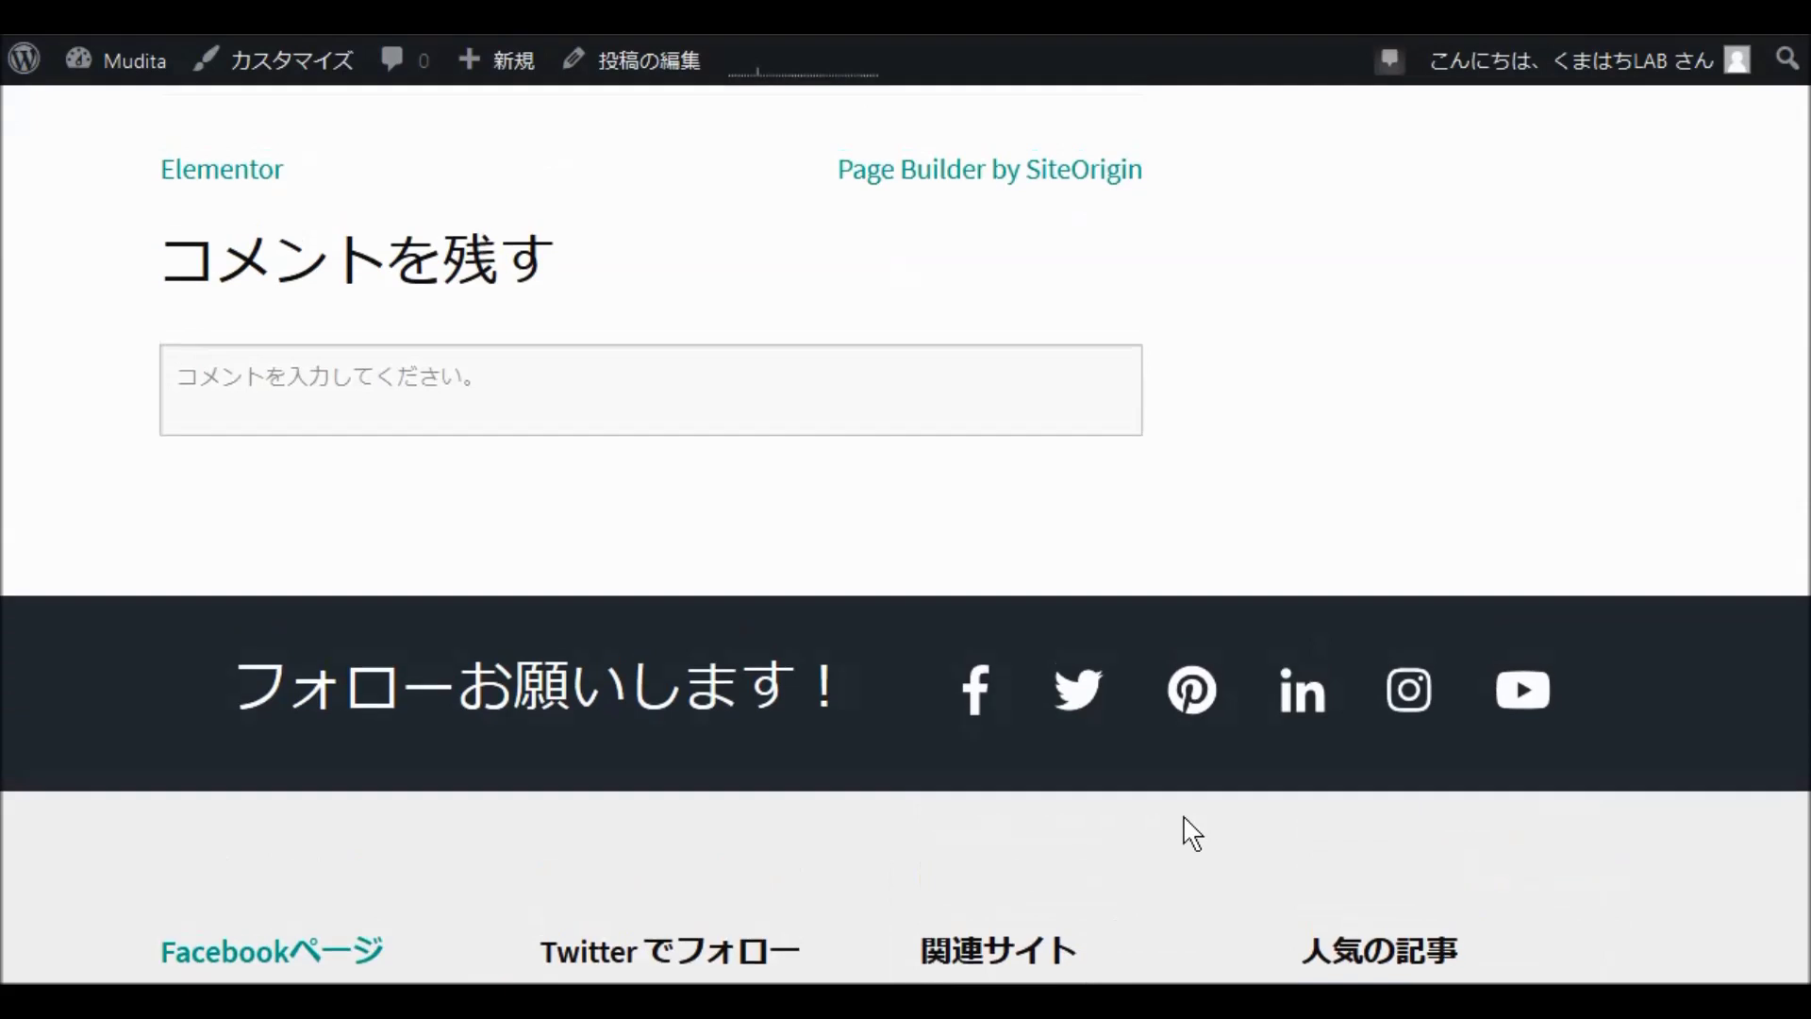
{"action": "scroll", "coordinate": [1129, 491], "scroll_direction": "up", "scroll_amount": 15}
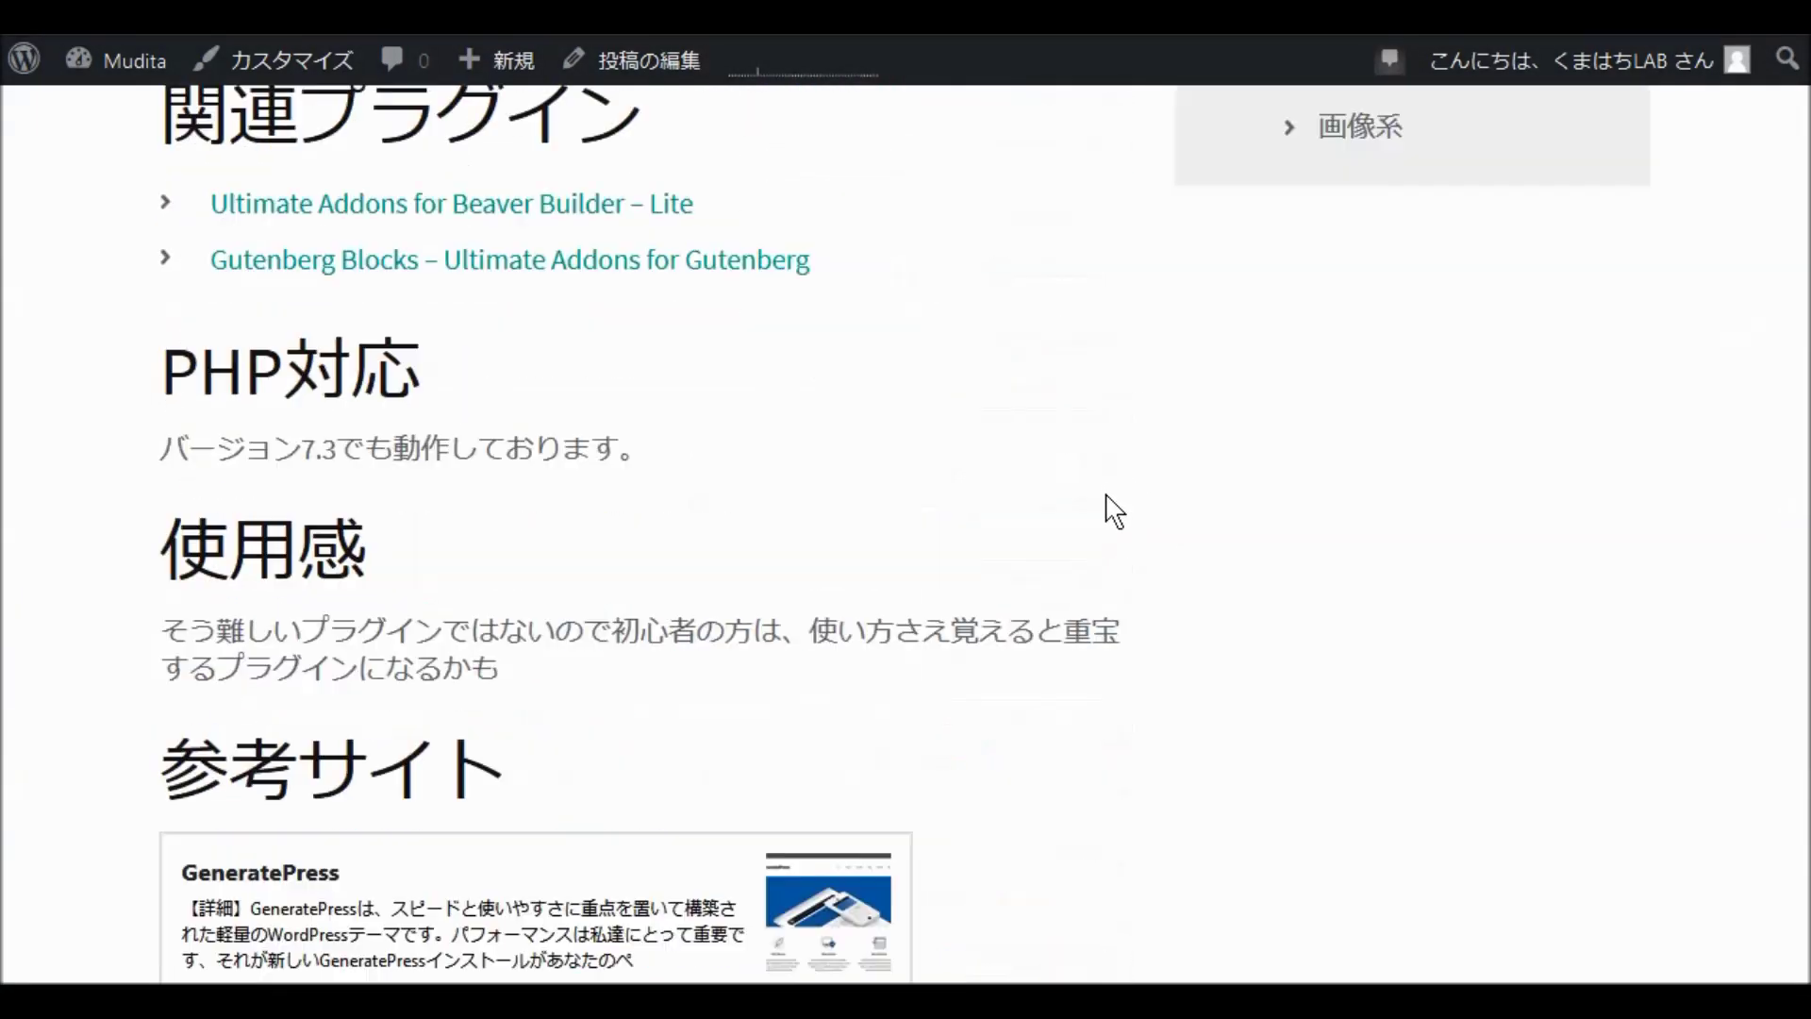
{"action": "scroll", "coordinate": [1122, 509], "scroll_direction": "up", "scroll_amount": 8}
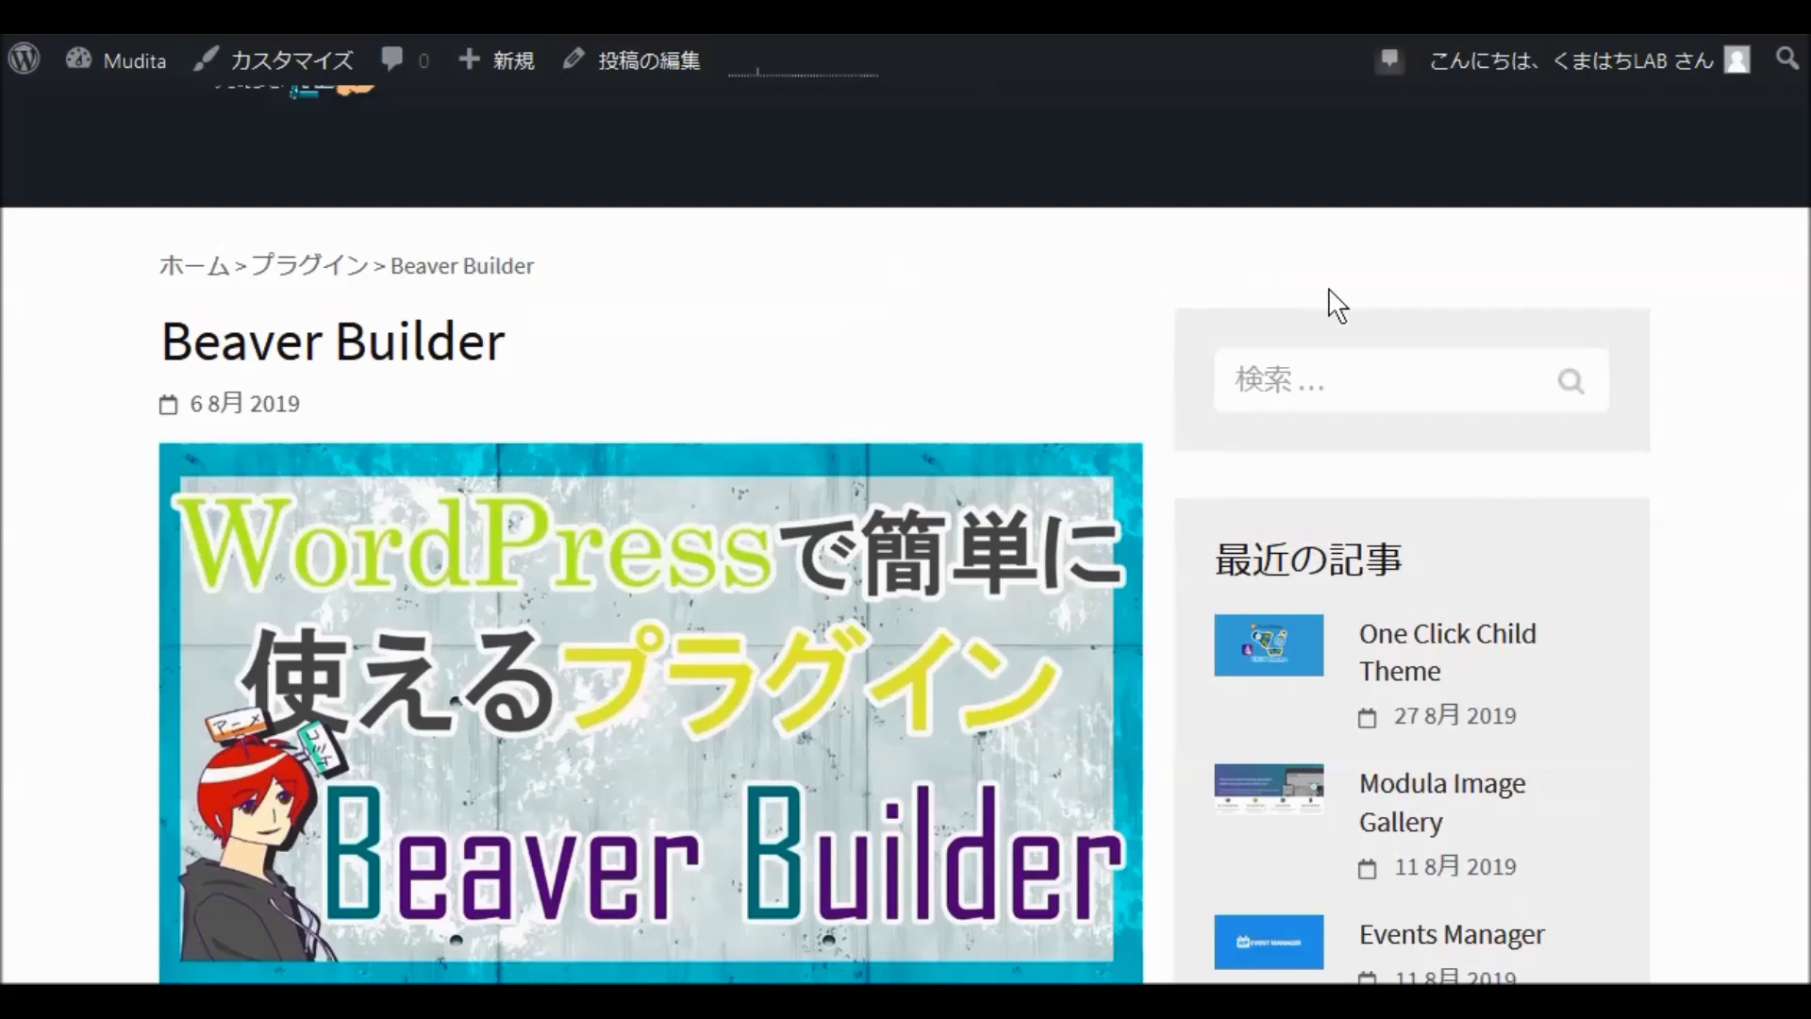
{"action": "scroll", "coordinate": [1659, 566], "scroll_direction": "down", "scroll_amount": 10}
{"action": "scroll", "coordinate": [1680, 575], "scroll_direction": "down", "scroll_amount": 10}
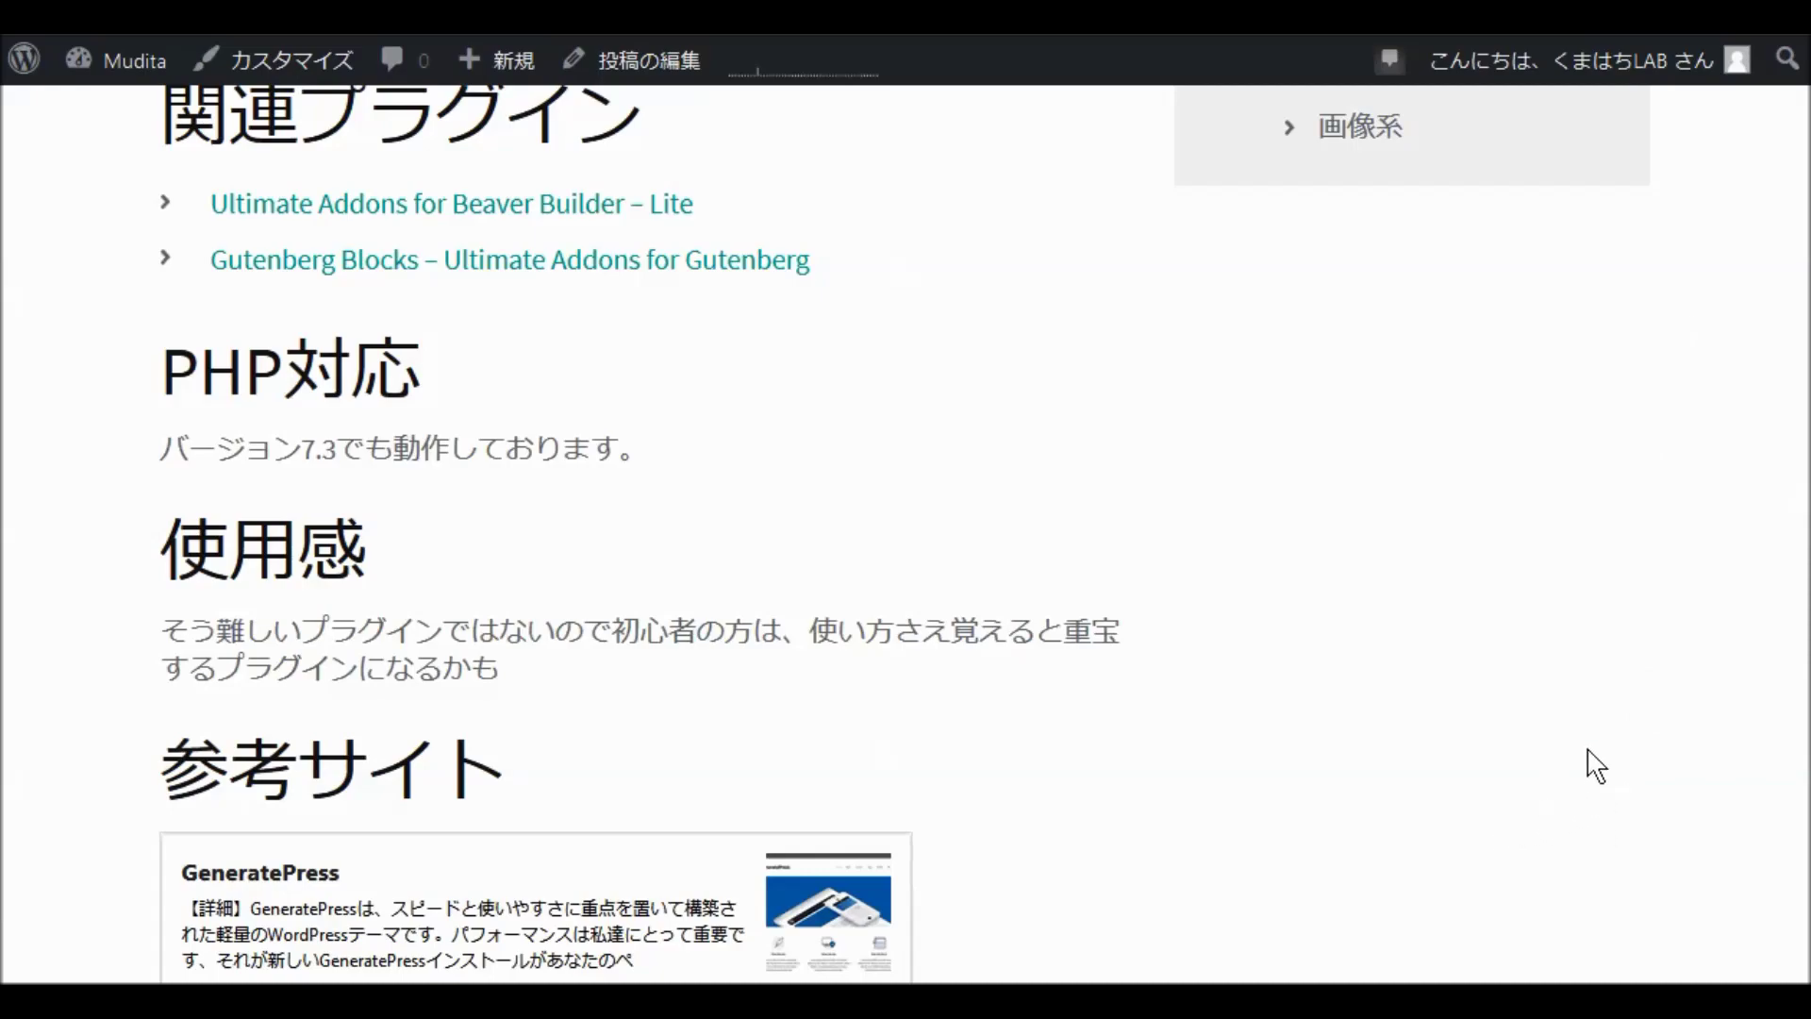
{"action": "scroll", "coordinate": [1593, 760], "scroll_direction": "up", "scroll_amount": 10}
{"action": "scroll", "coordinate": [1604, 754], "scroll_direction": "up", "scroll_amount": 10}
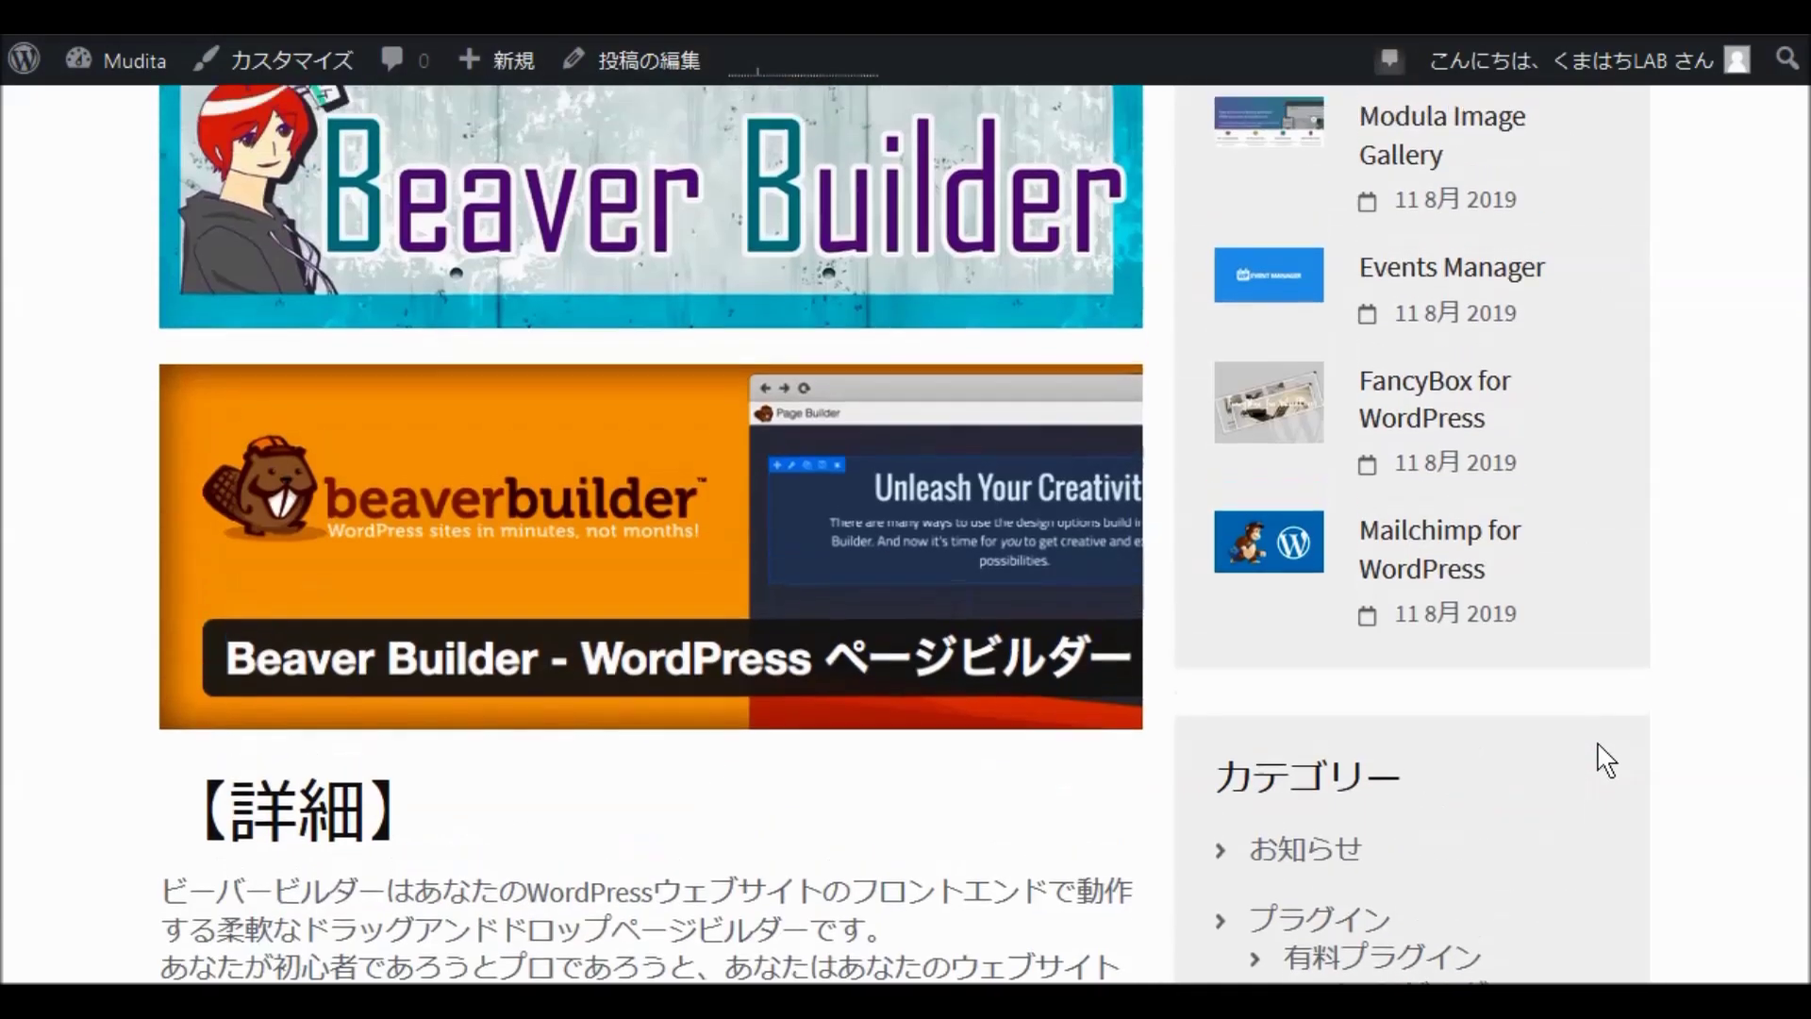
{"action": "scroll", "coordinate": [1596, 745], "scroll_direction": "up", "scroll_amount": 3}
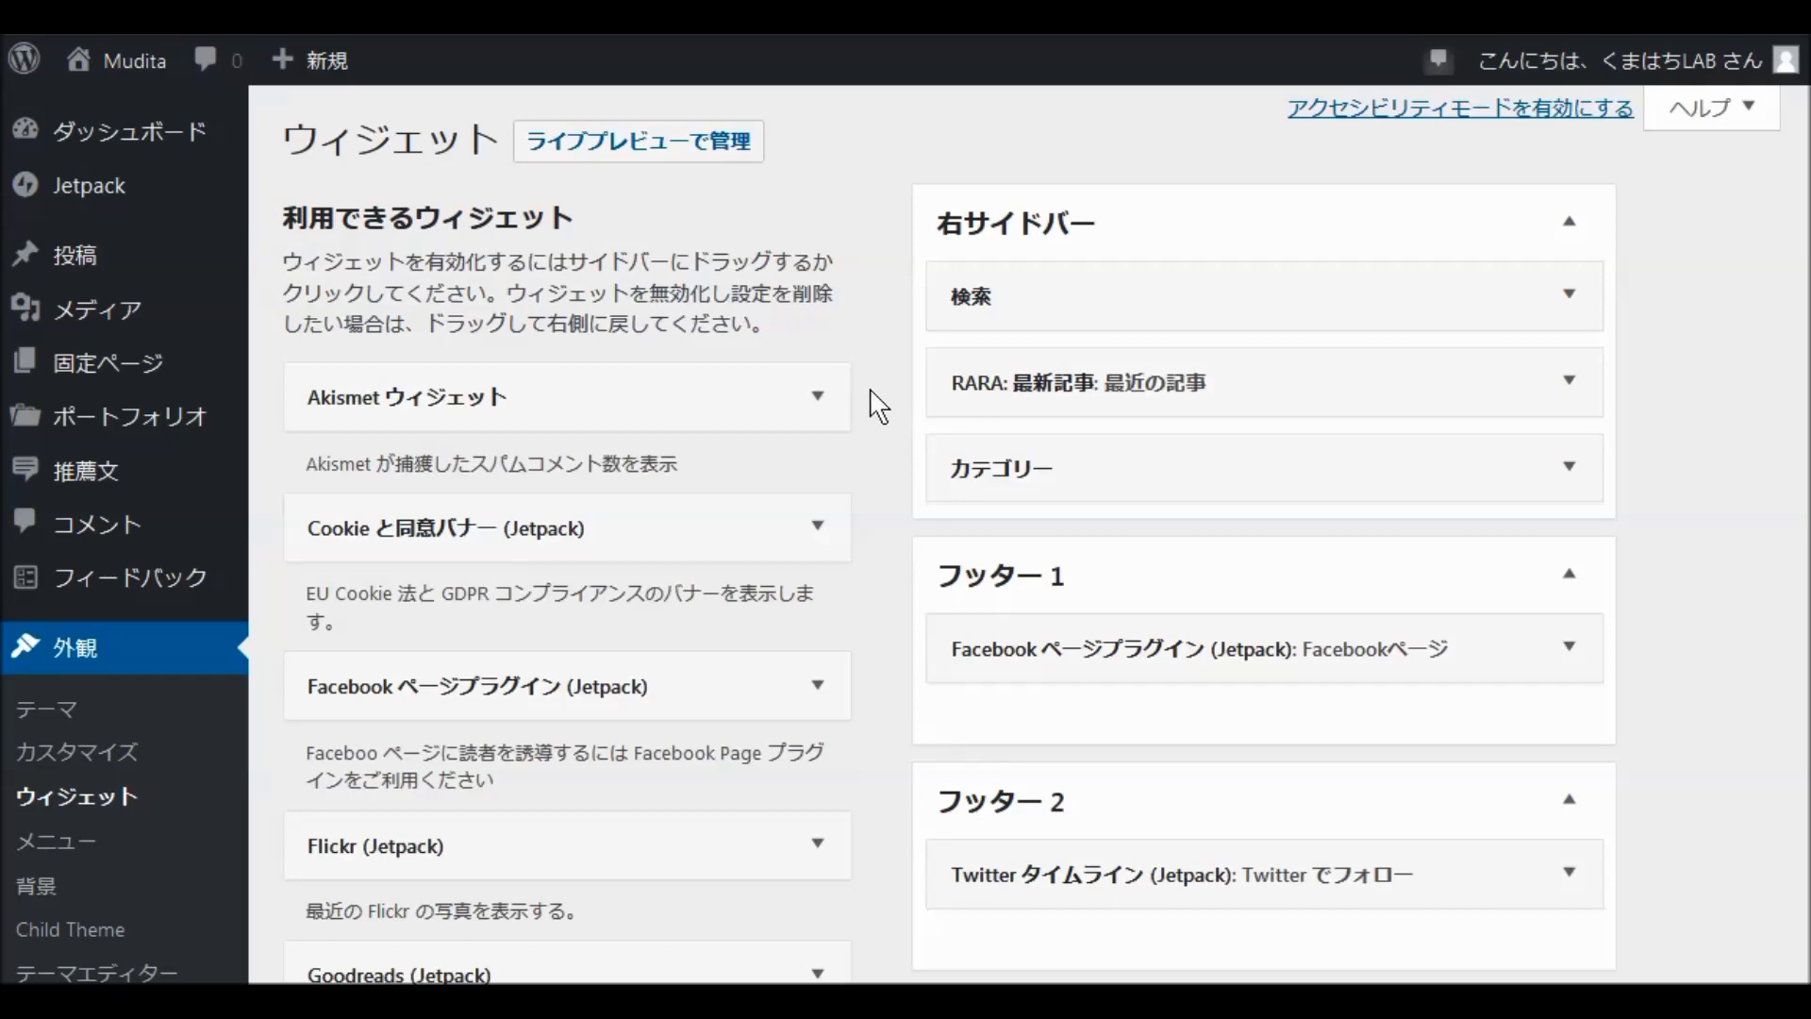
Step: Review the widgets assigned to 右サイドバー and the footer areas フッター 1 to フッター4 on the widget management page
{"action": "scroll", "coordinate": [873, 396], "scroll_direction": "down", "scroll_amount": 10}
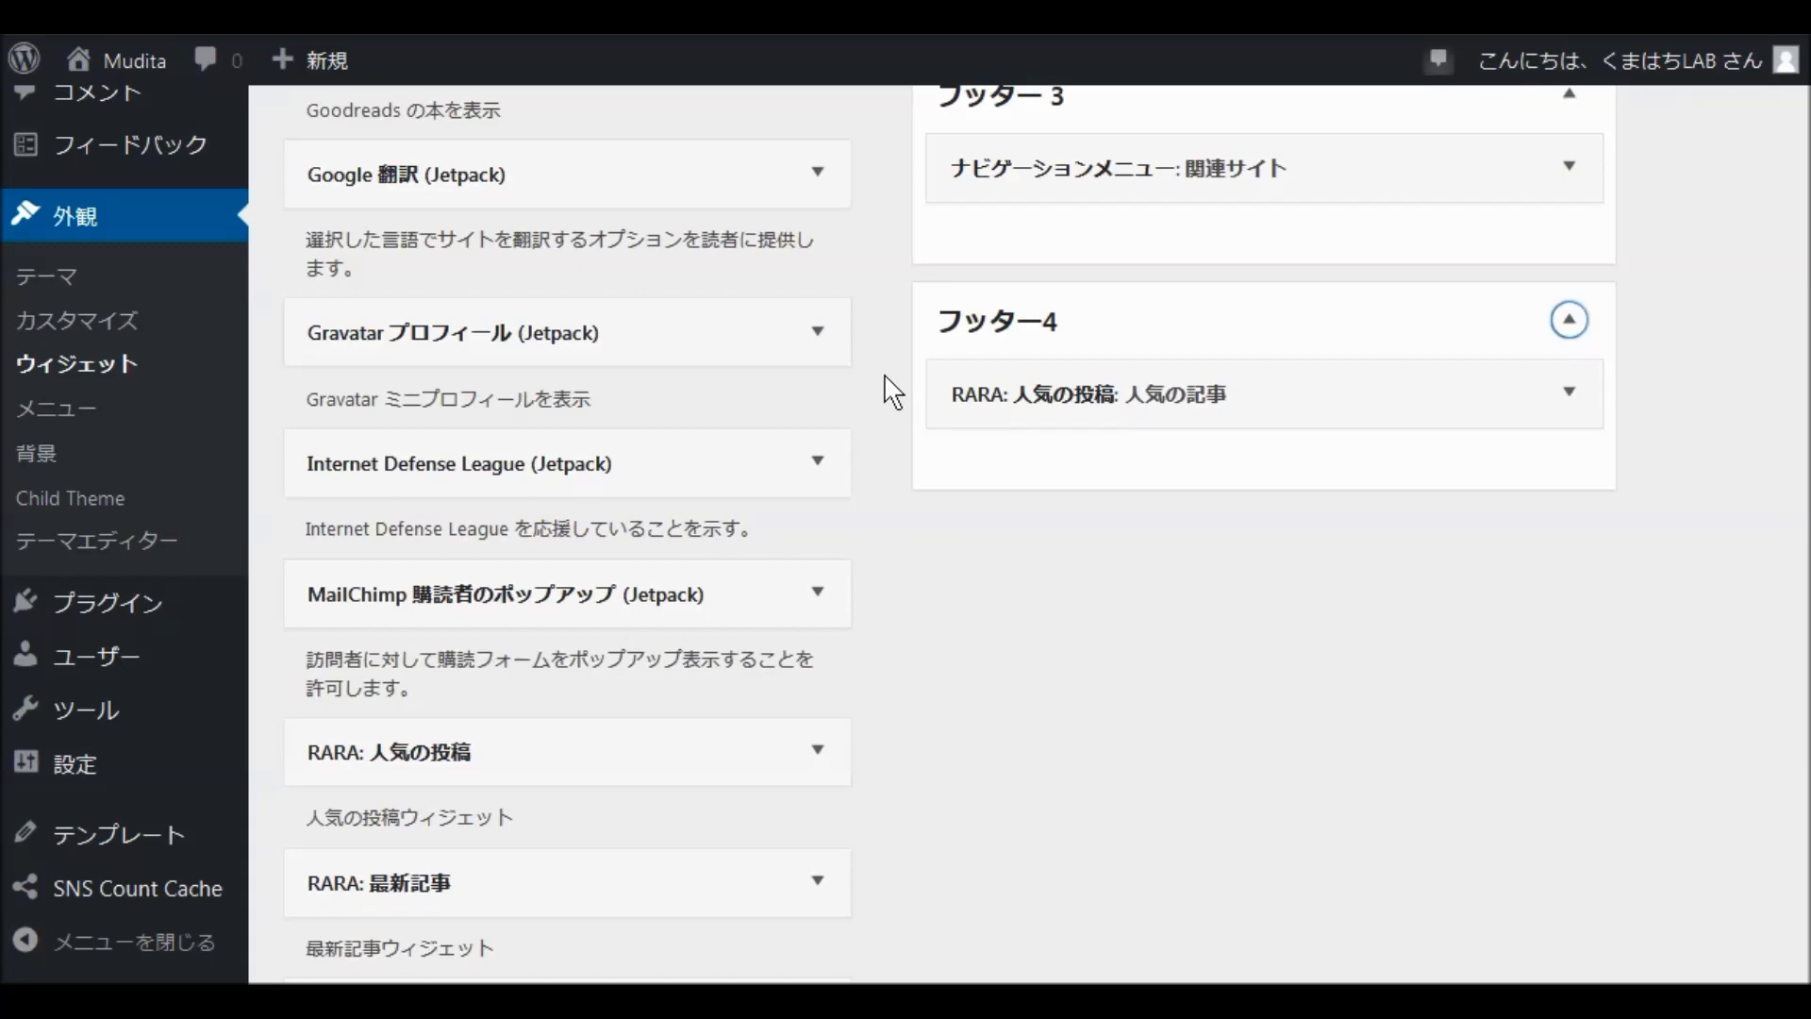
{"action": "scroll", "coordinate": [901, 382], "scroll_direction": "up", "scroll_amount": 10}
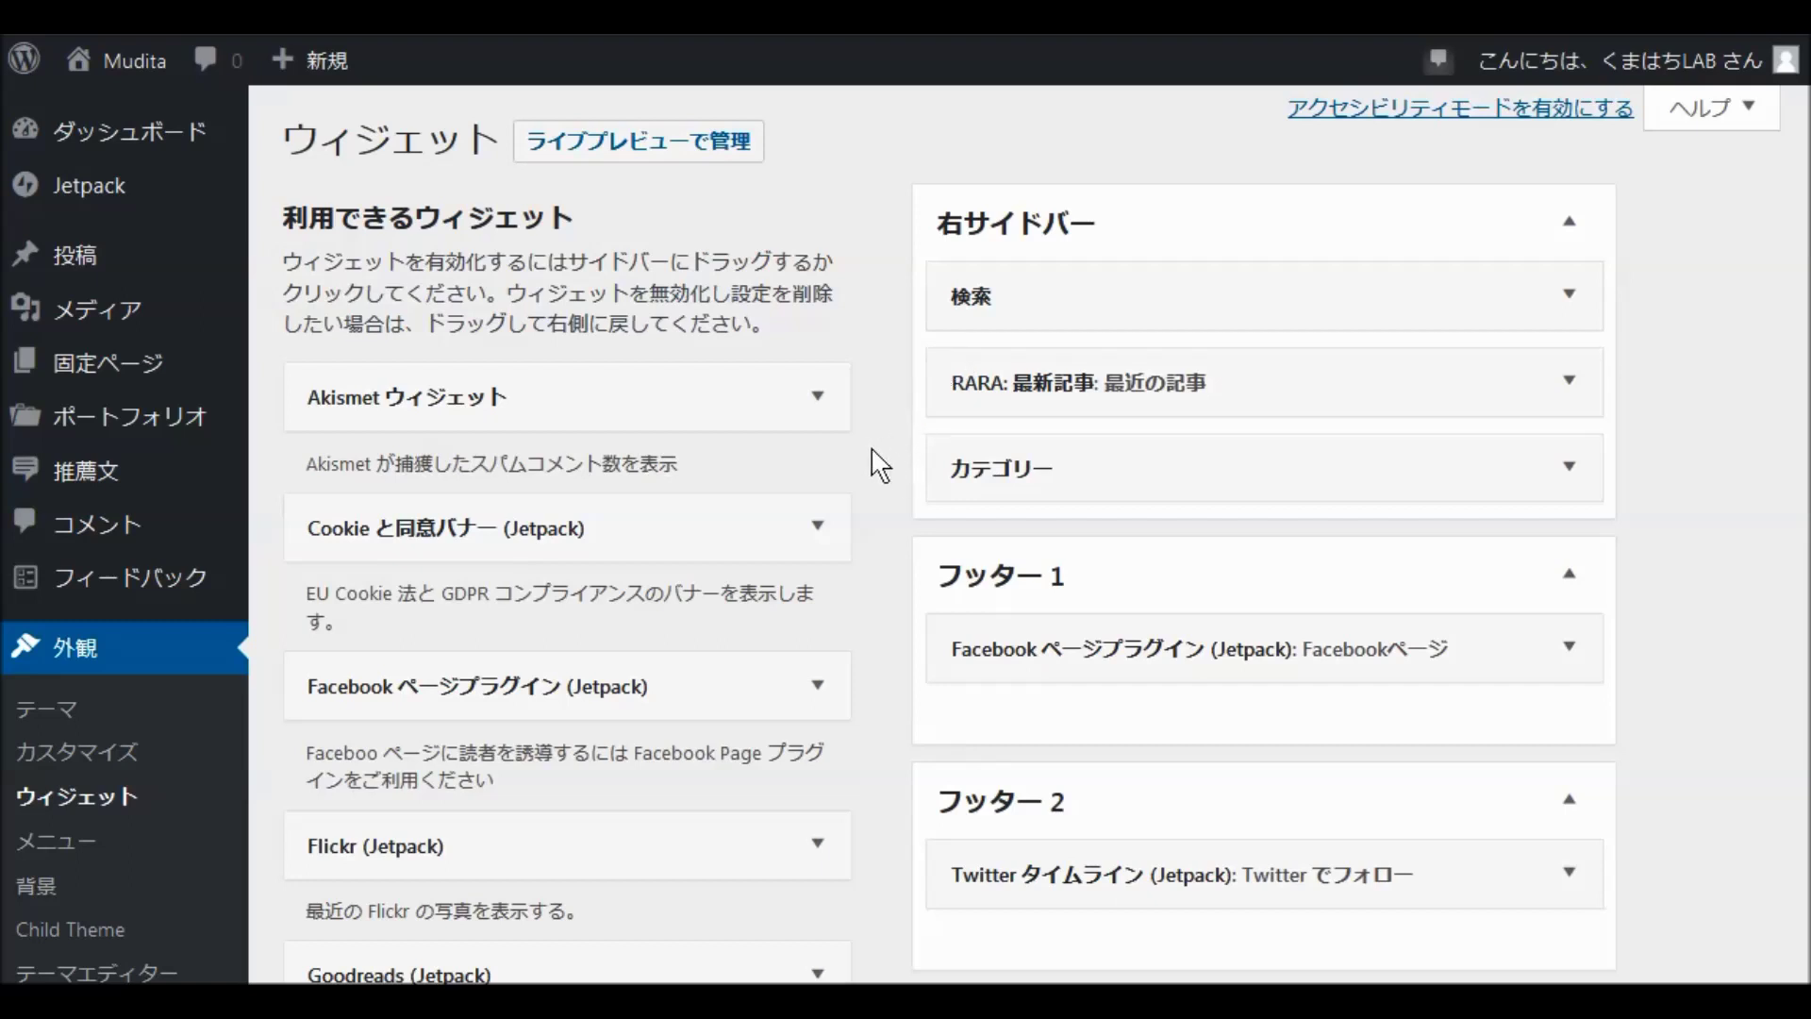
{"action": "scroll", "coordinate": [885, 475], "scroll_direction": "down", "scroll_amount": 3}
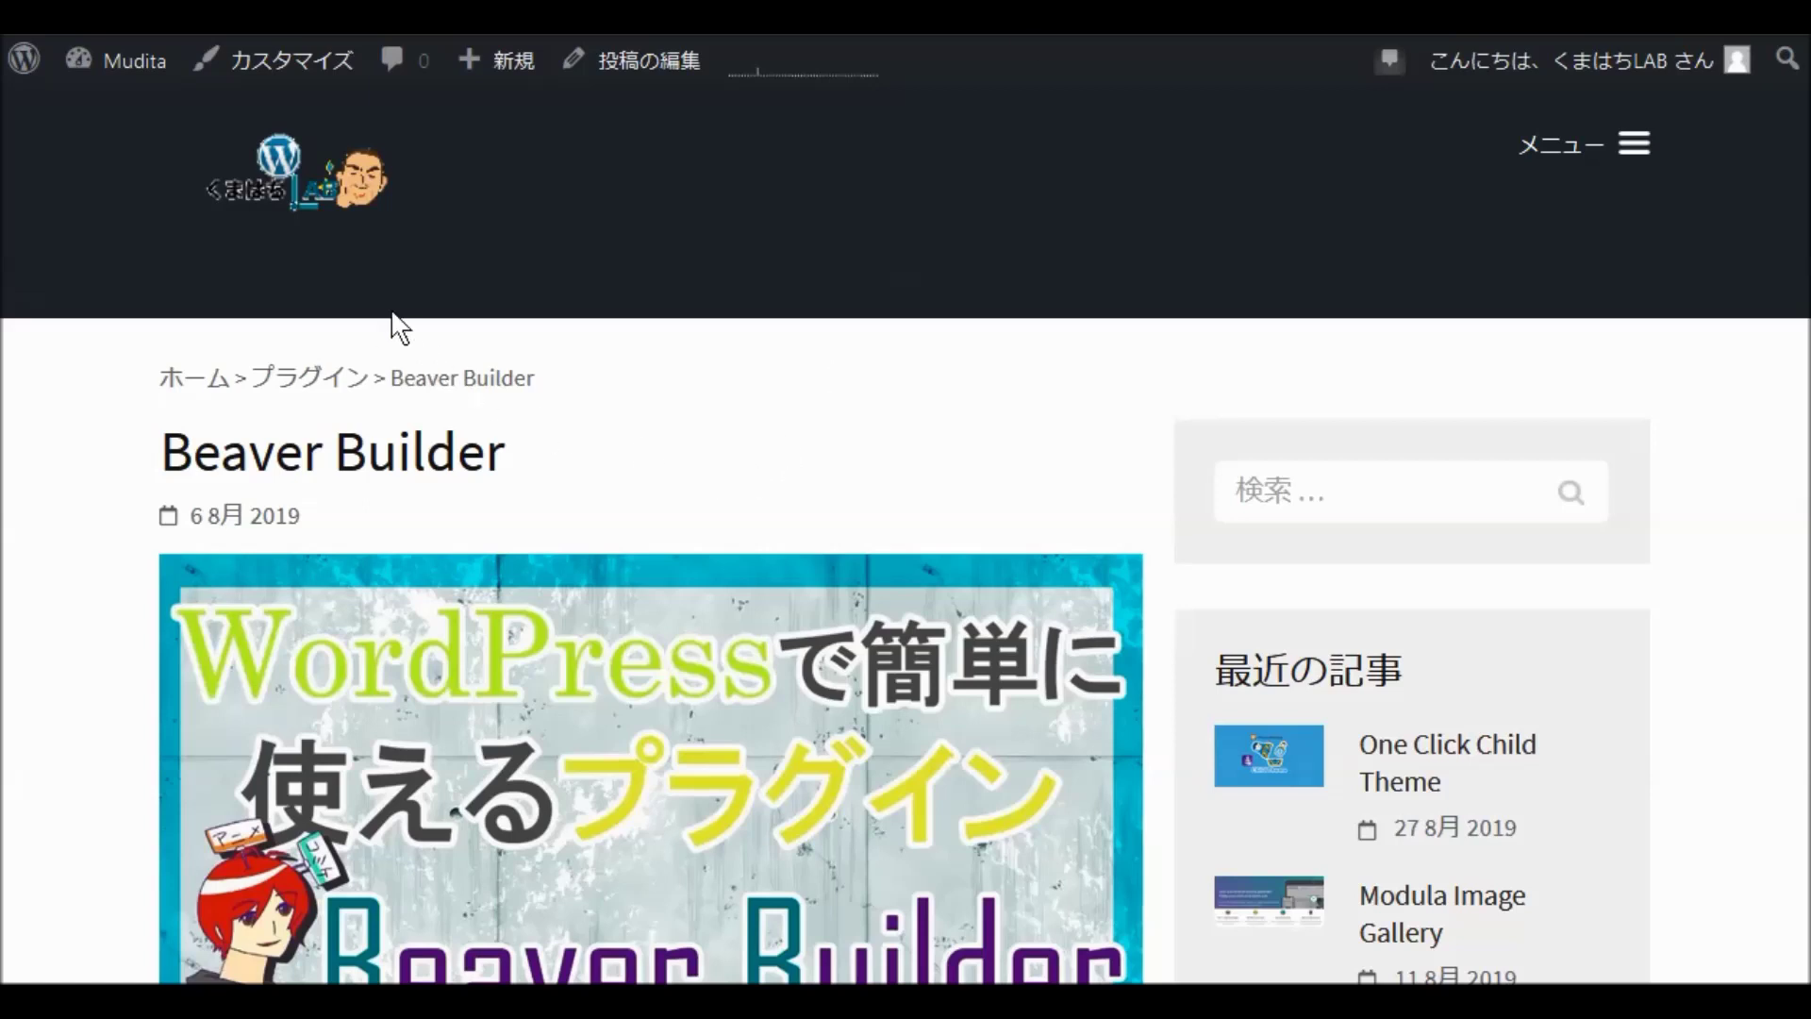
Step: Open the live homepage from the post and examine its banner, 注目記事, mail magazine slider, ブログ一覧, follow bar and footer widgets
{"action": "left_click", "coordinate": [292, 175]}
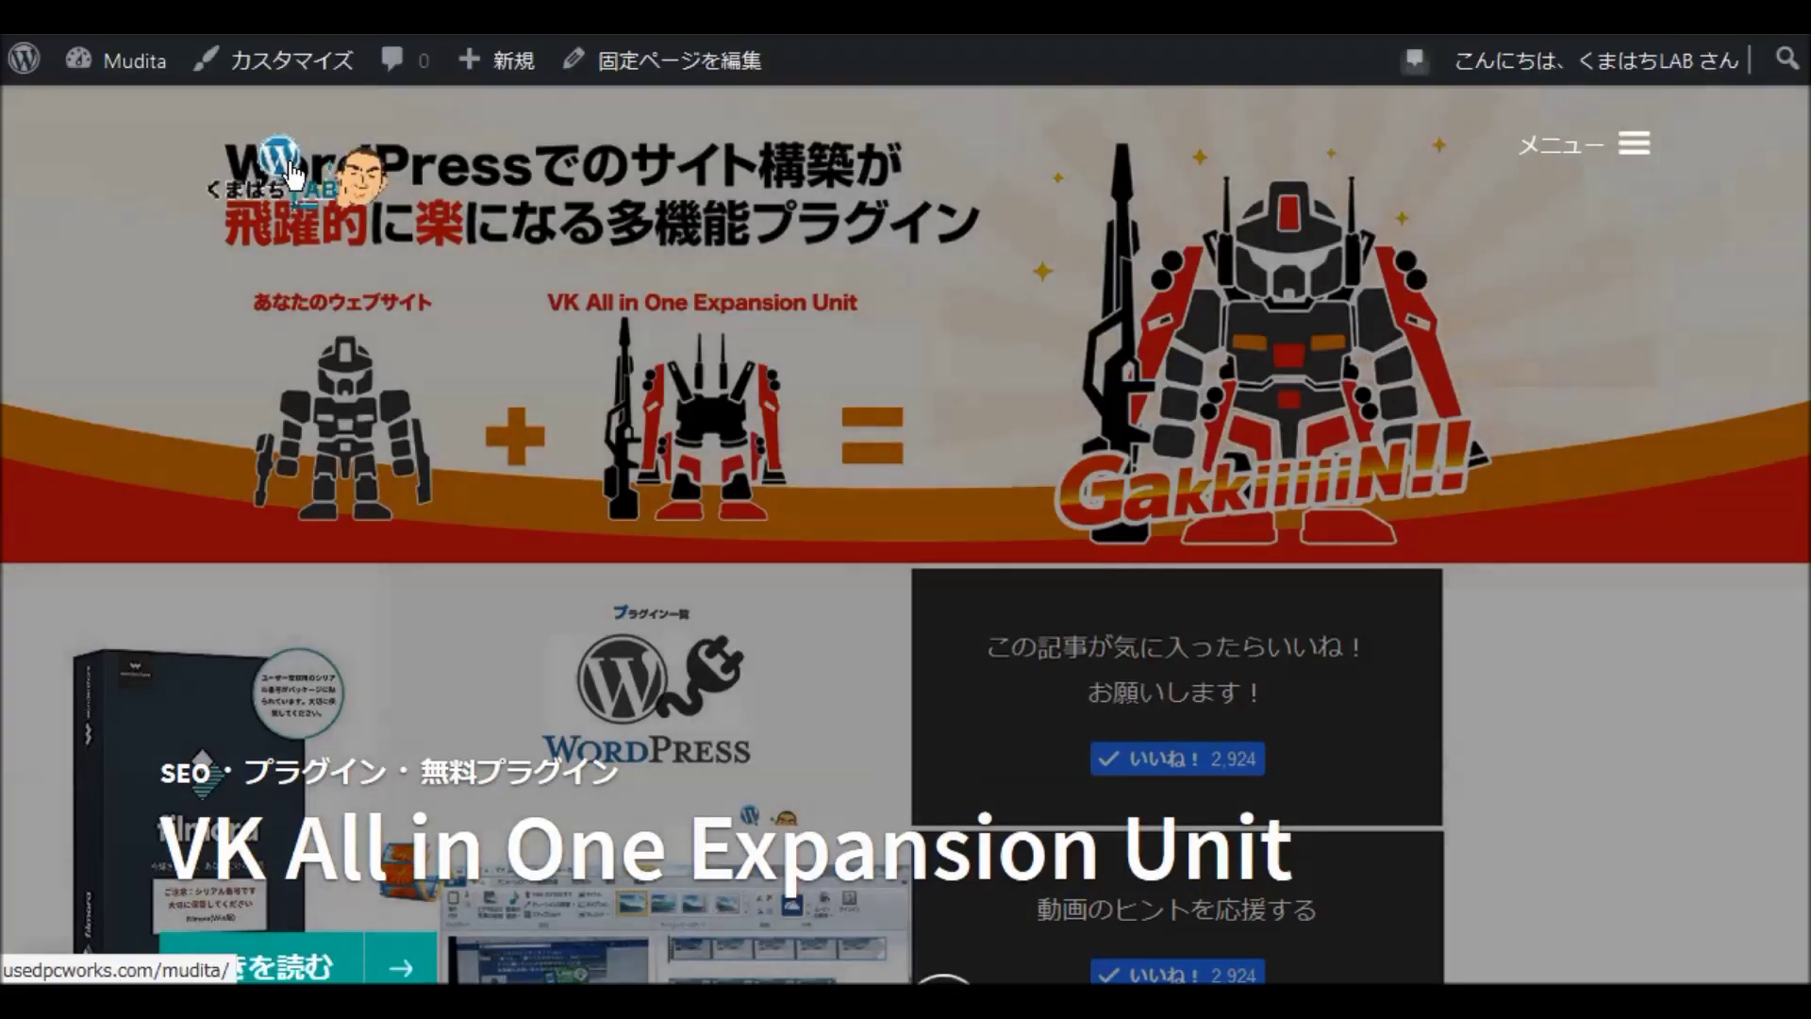
{"action": "left_click", "coordinate": [736, 483]}
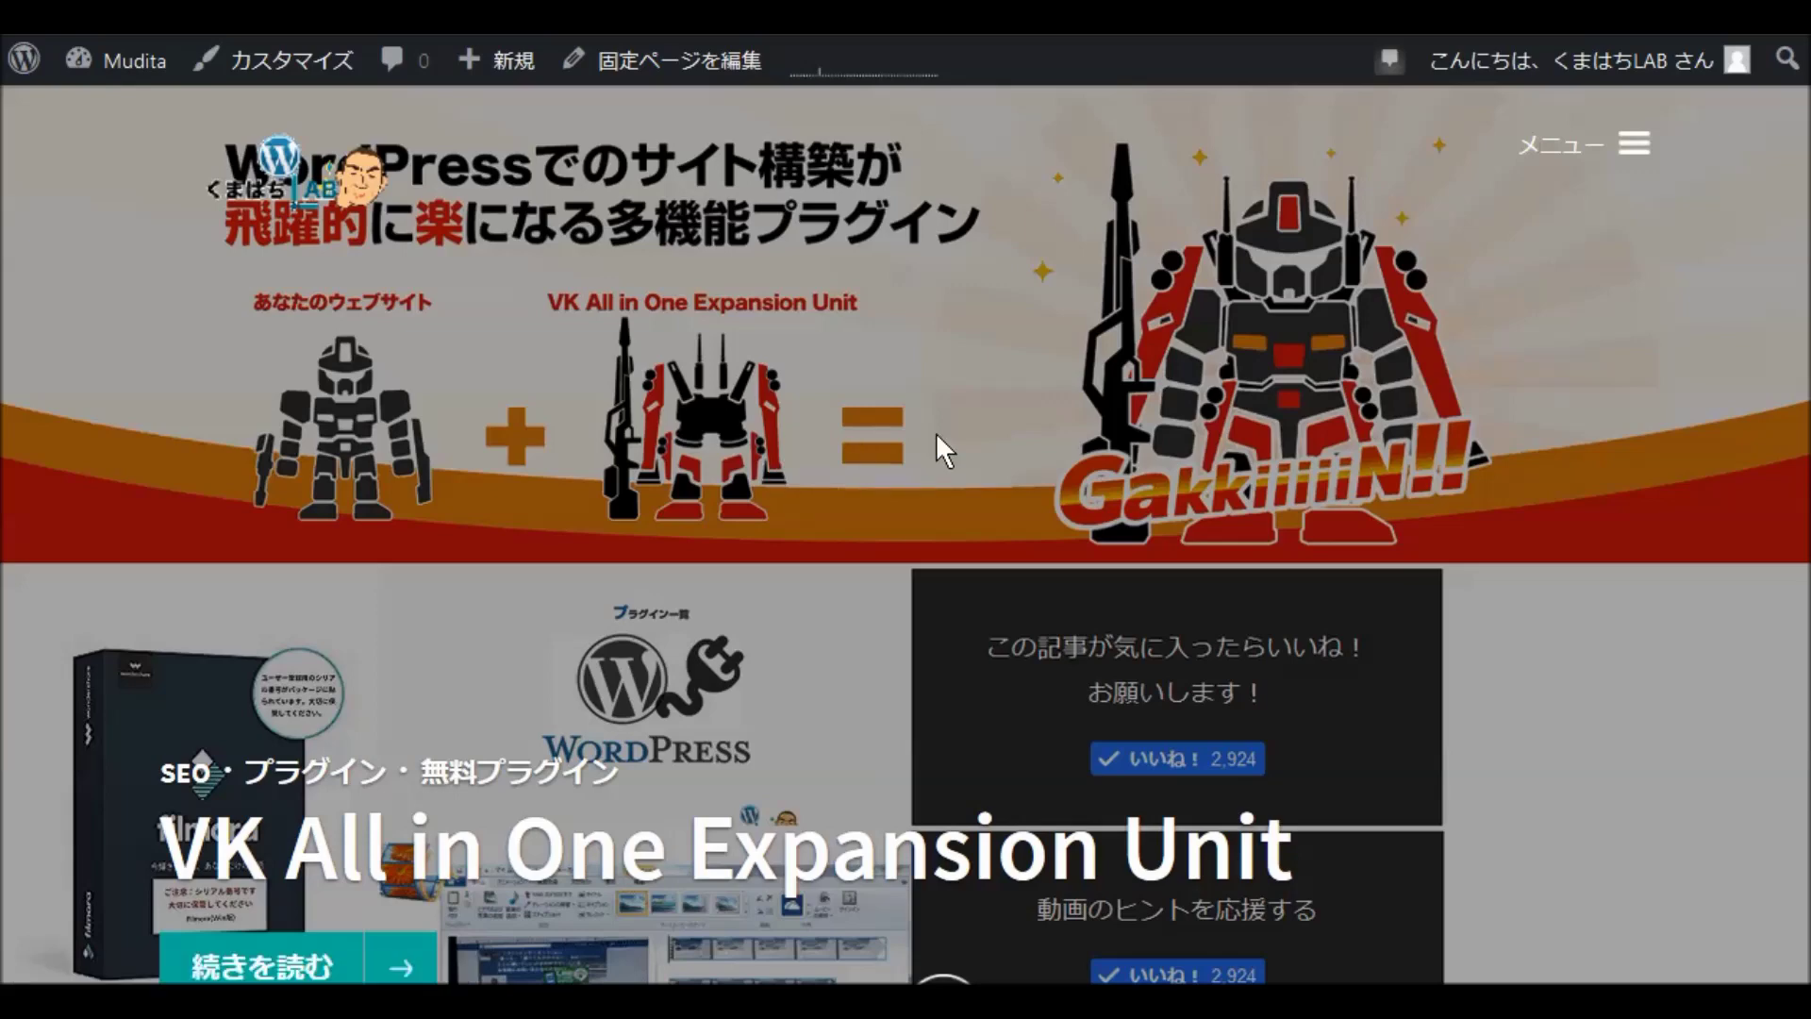
{"action": "scroll", "coordinate": [962, 436], "scroll_direction": "down", "scroll_amount": 6}
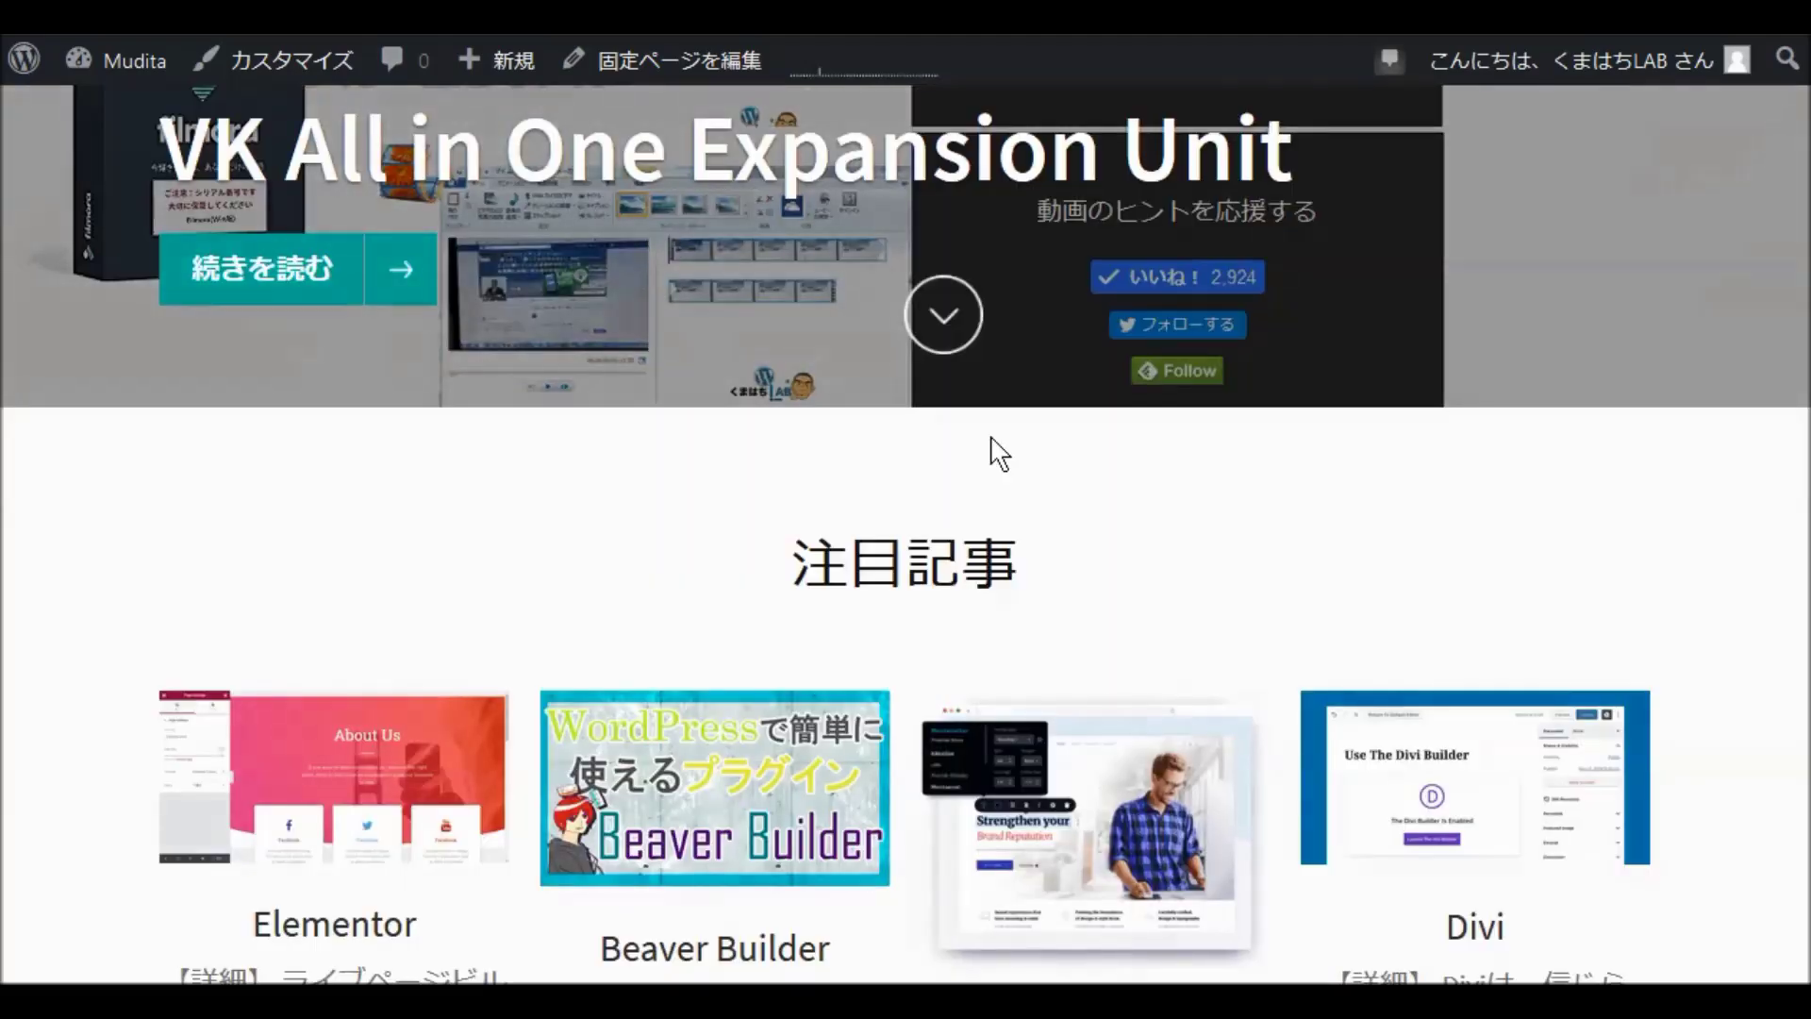
{"action": "scroll", "coordinate": [998, 453], "scroll_direction": "down", "scroll_amount": 5}
{"action": "scroll", "coordinate": [1000, 463], "scroll_direction": "down", "scroll_amount": 4}
{"action": "scroll", "coordinate": [993, 458], "scroll_direction": "down", "scroll_amount": 9}
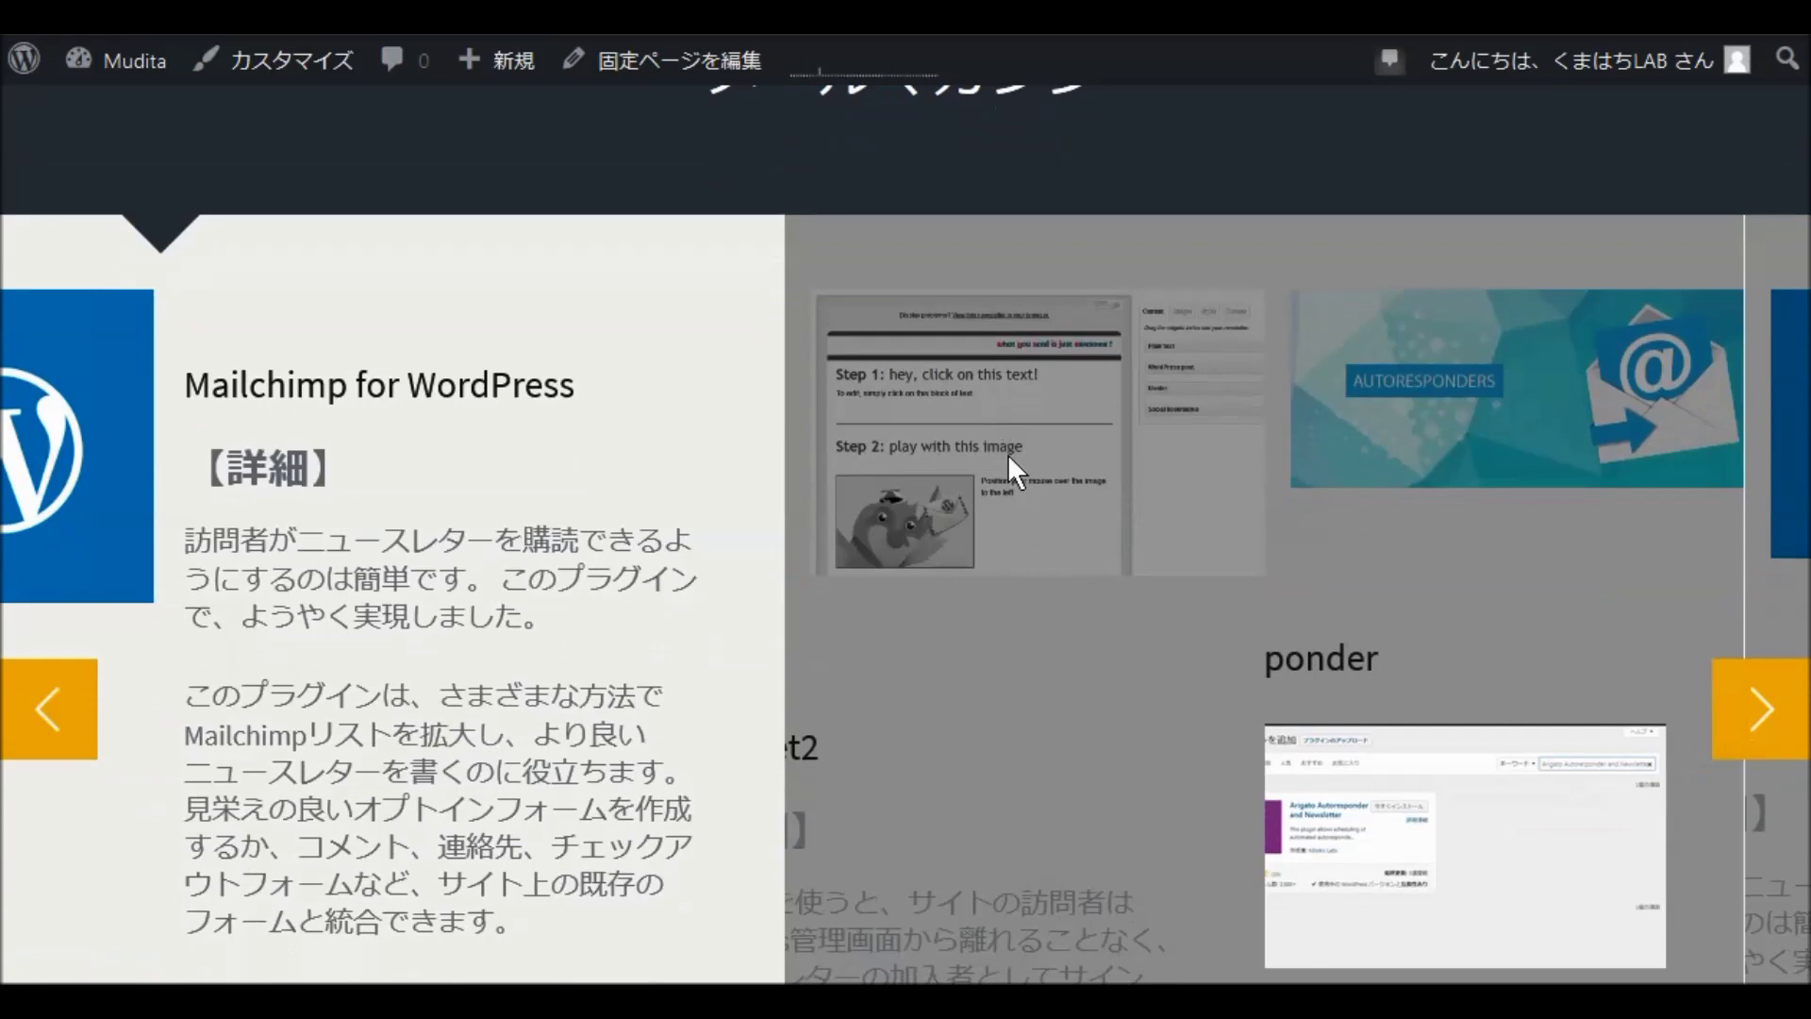
{"action": "scroll", "coordinate": [1009, 452], "scroll_direction": "down", "scroll_amount": 5}
{"action": "scroll", "coordinate": [1009, 456], "scroll_direction": "down", "scroll_amount": 1}
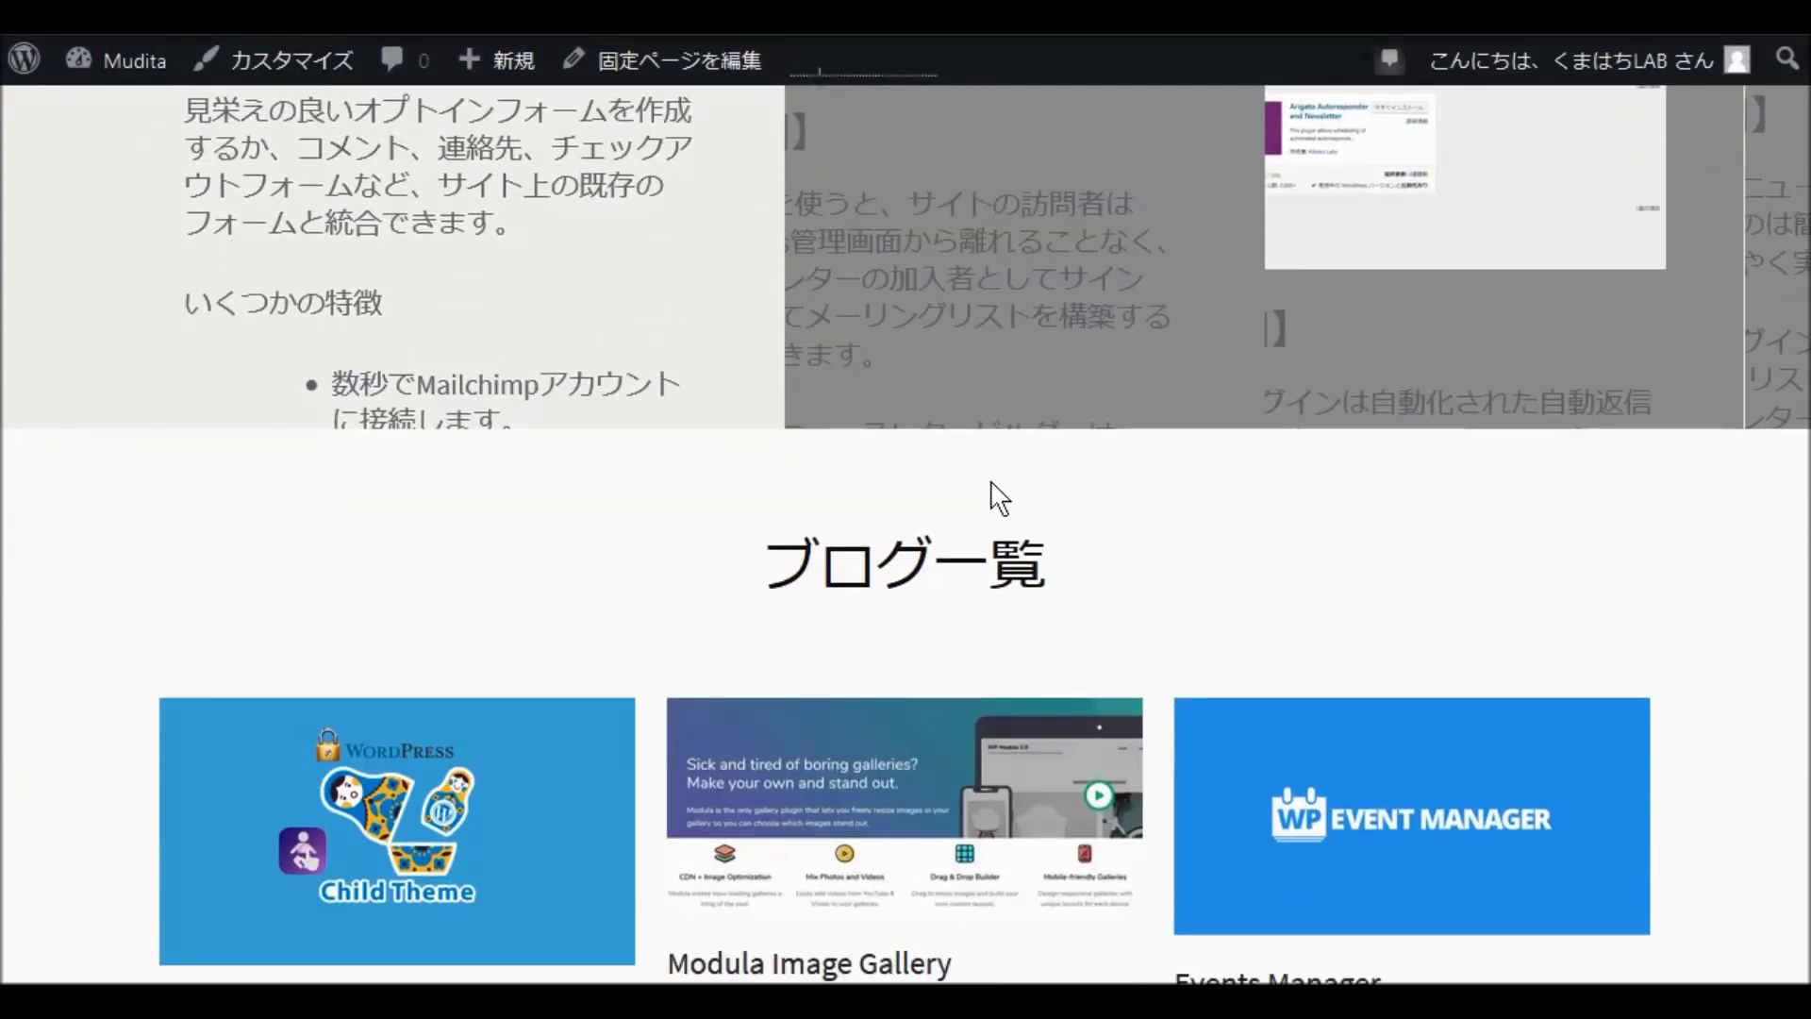
{"action": "scroll", "coordinate": [986, 509], "scroll_direction": "down", "scroll_amount": 4}
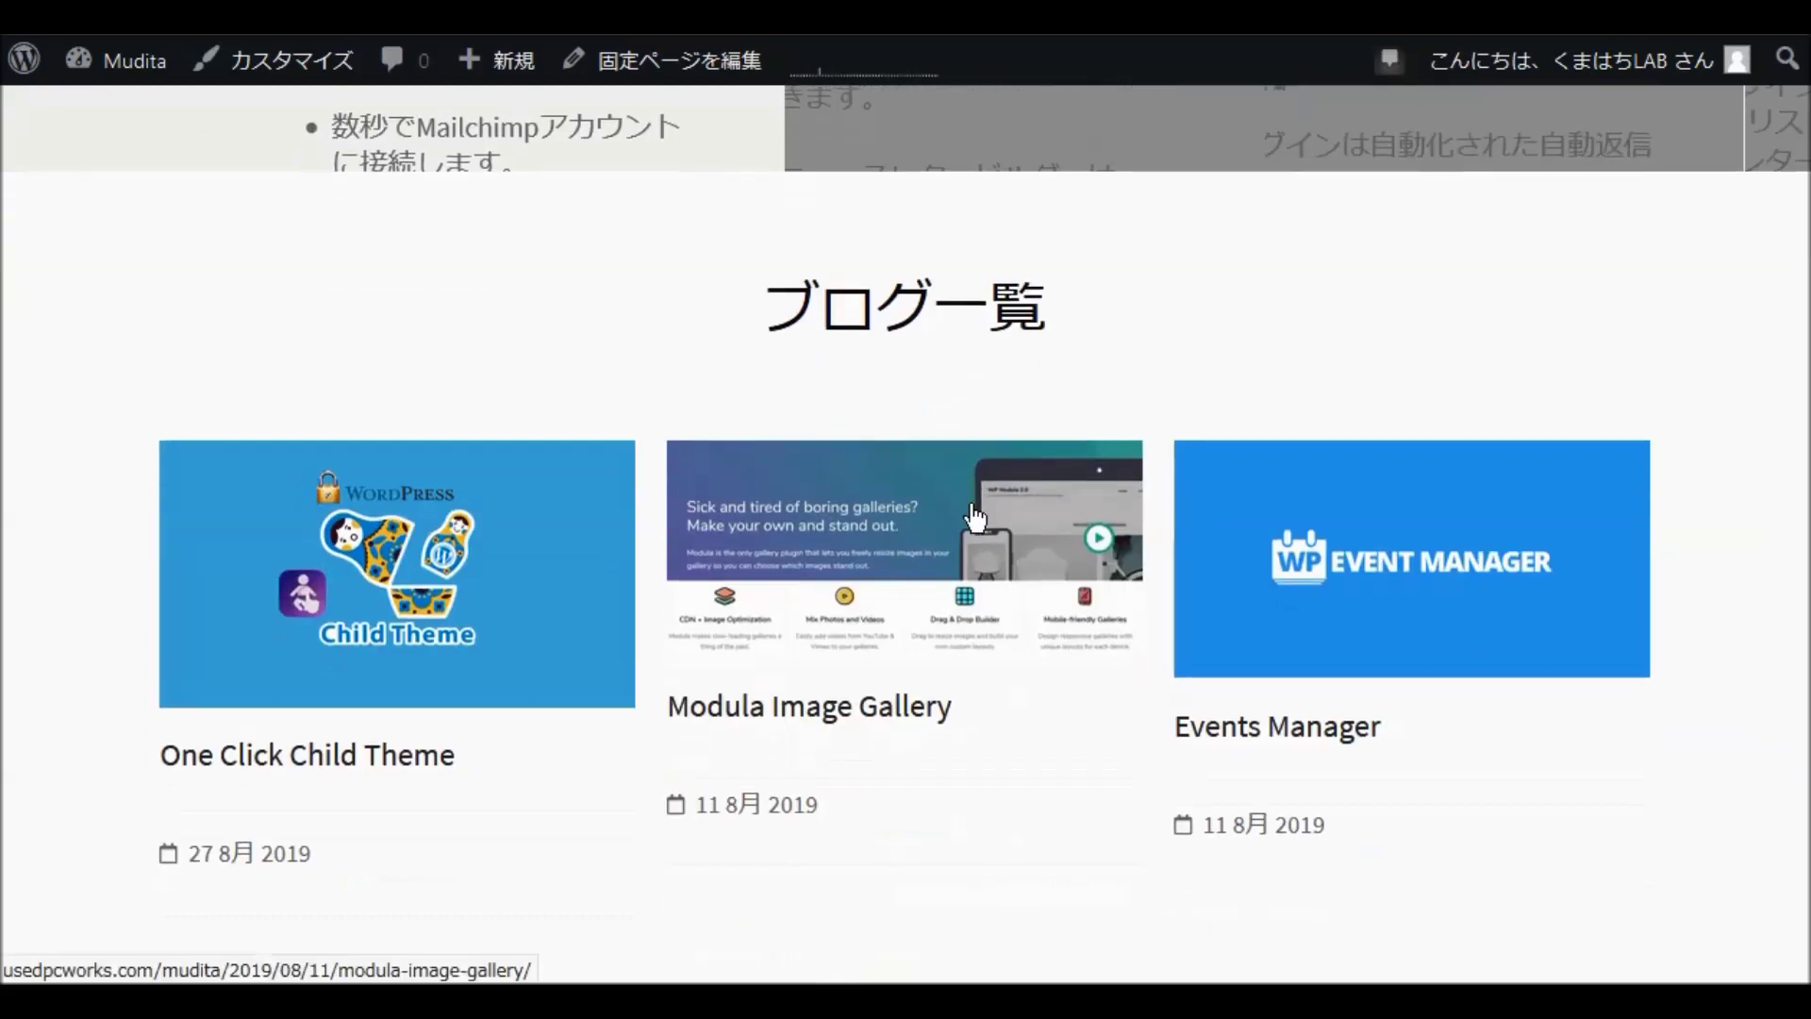
{"action": "scroll", "coordinate": [988, 528], "scroll_direction": "down", "scroll_amount": 2}
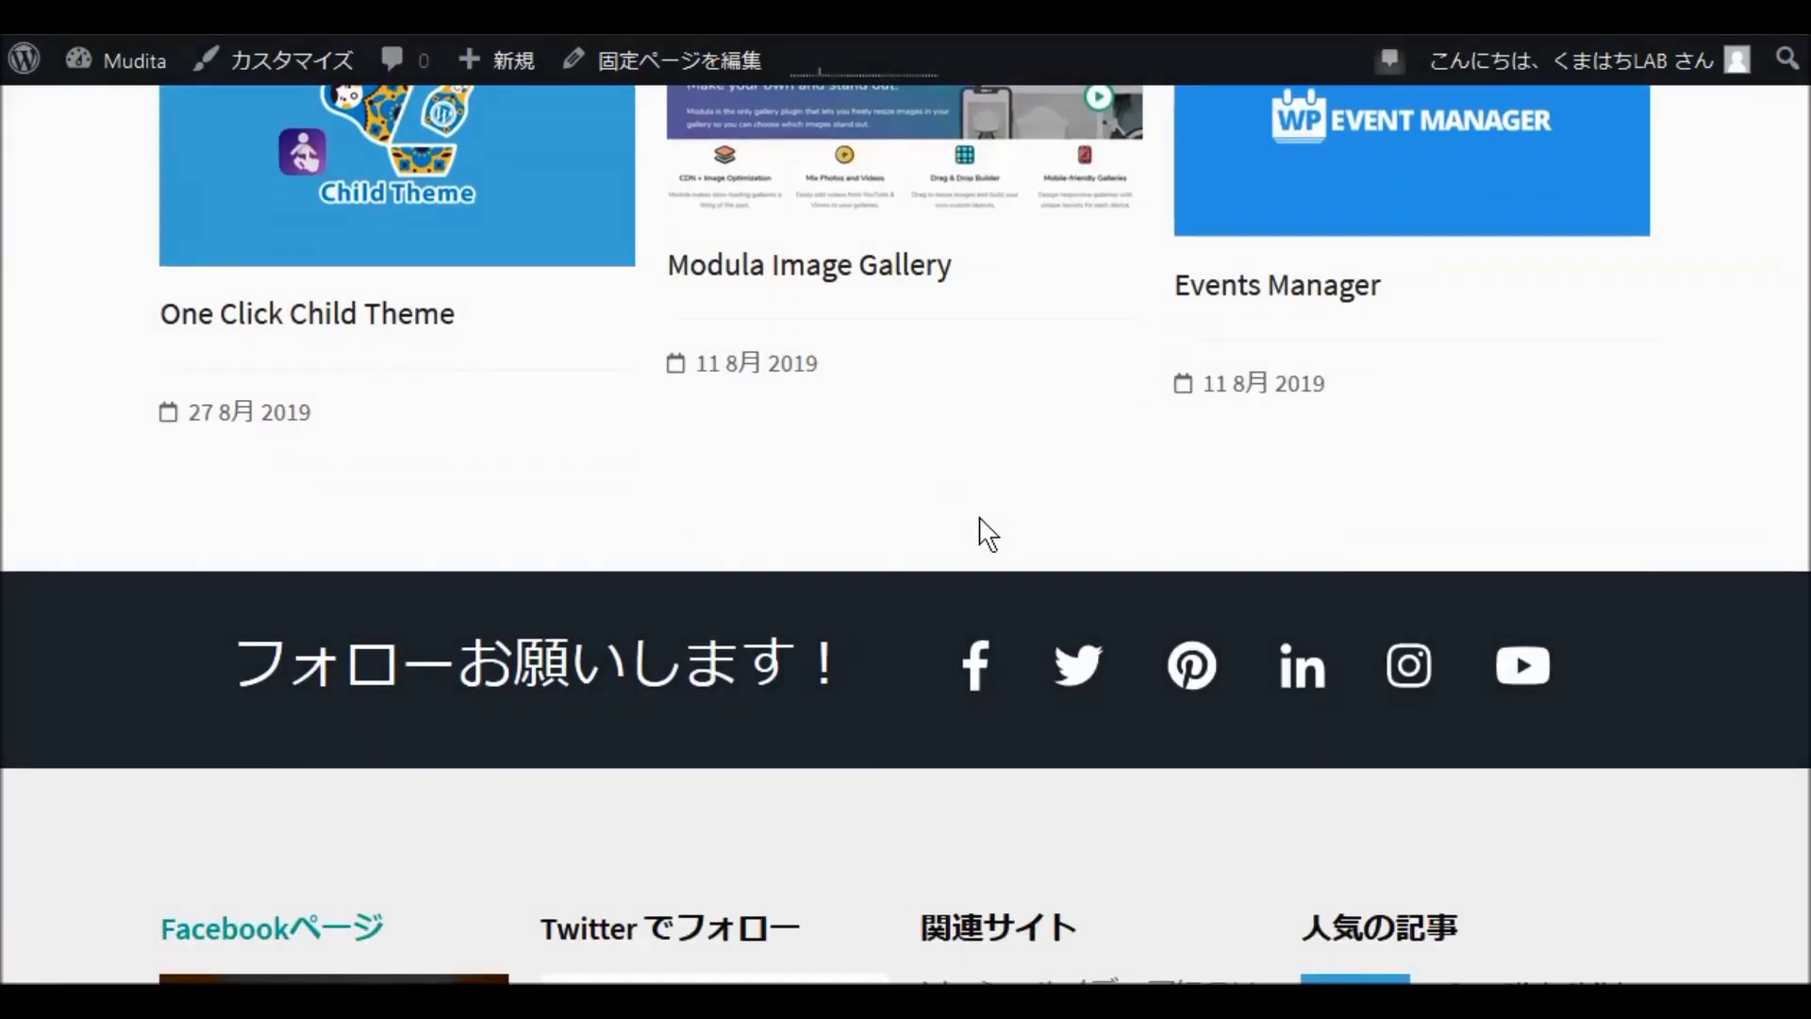
{"action": "scroll", "coordinate": [981, 524], "scroll_direction": "down", "scroll_amount": 6}
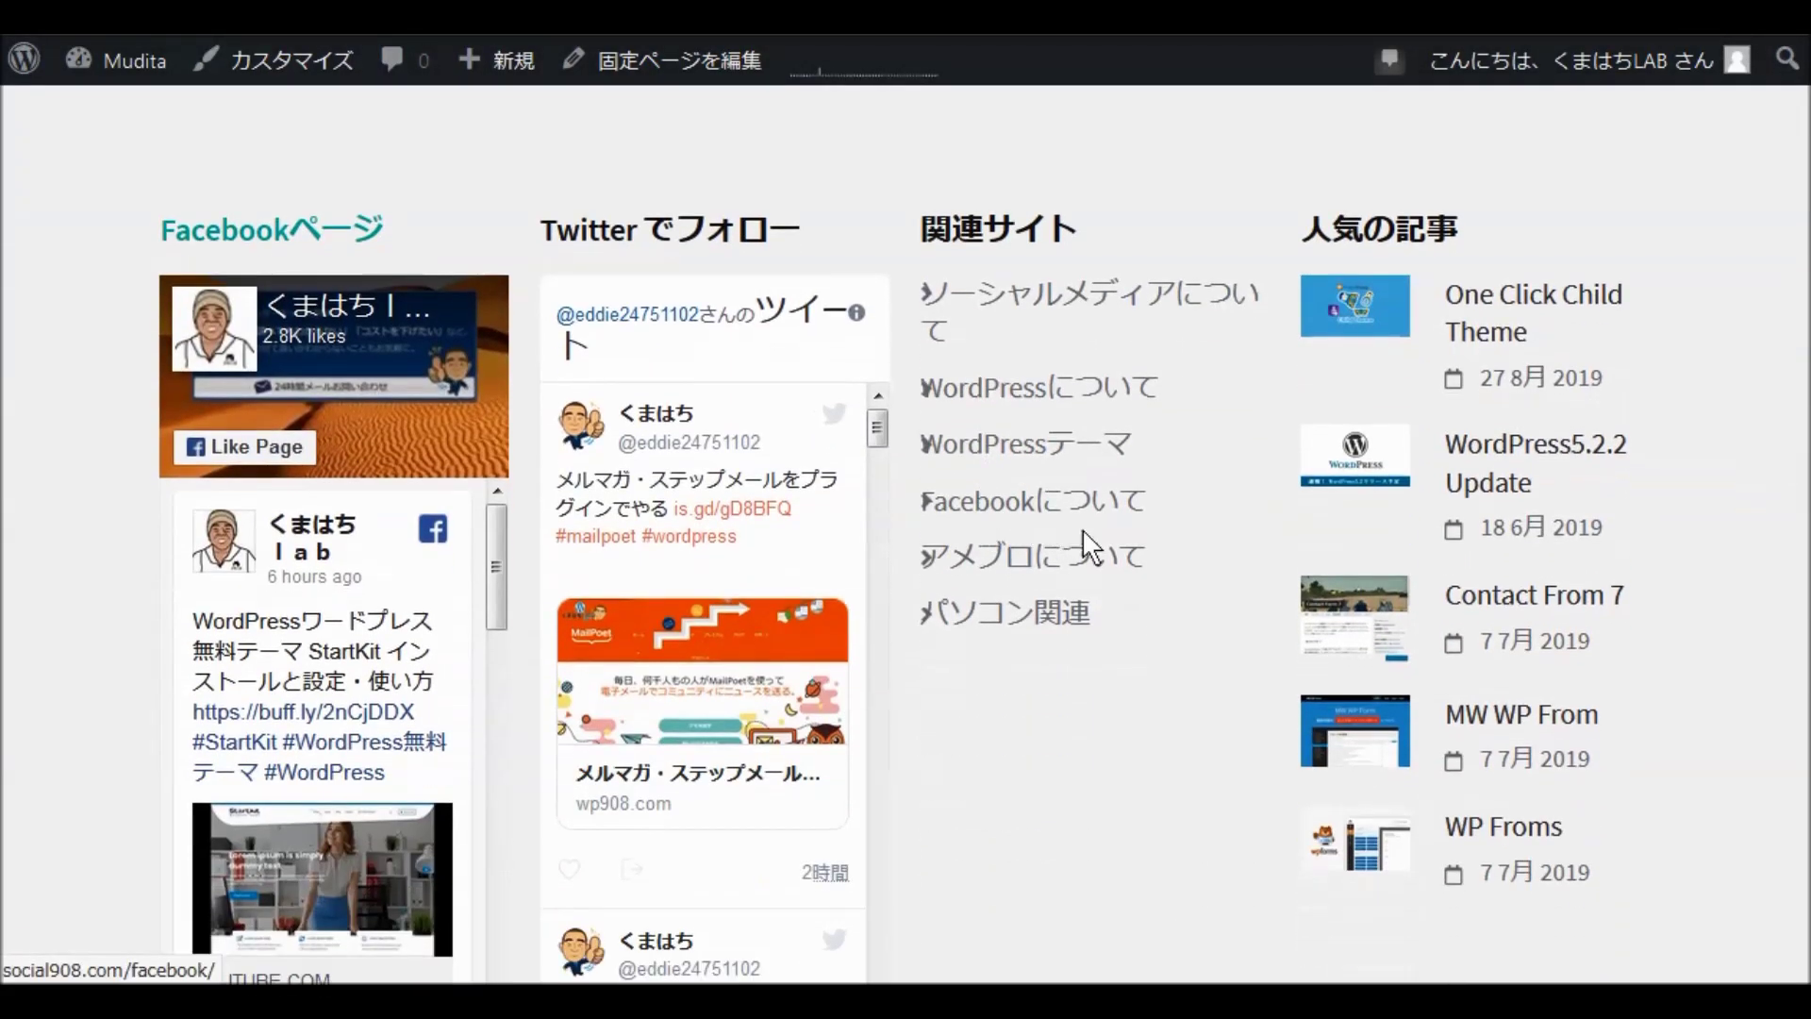
{"action": "scroll", "coordinate": [1179, 514], "scroll_direction": "up", "scroll_amount": 15}
{"action": "scroll", "coordinate": [1141, 514], "scroll_direction": "up", "scroll_amount": 15}
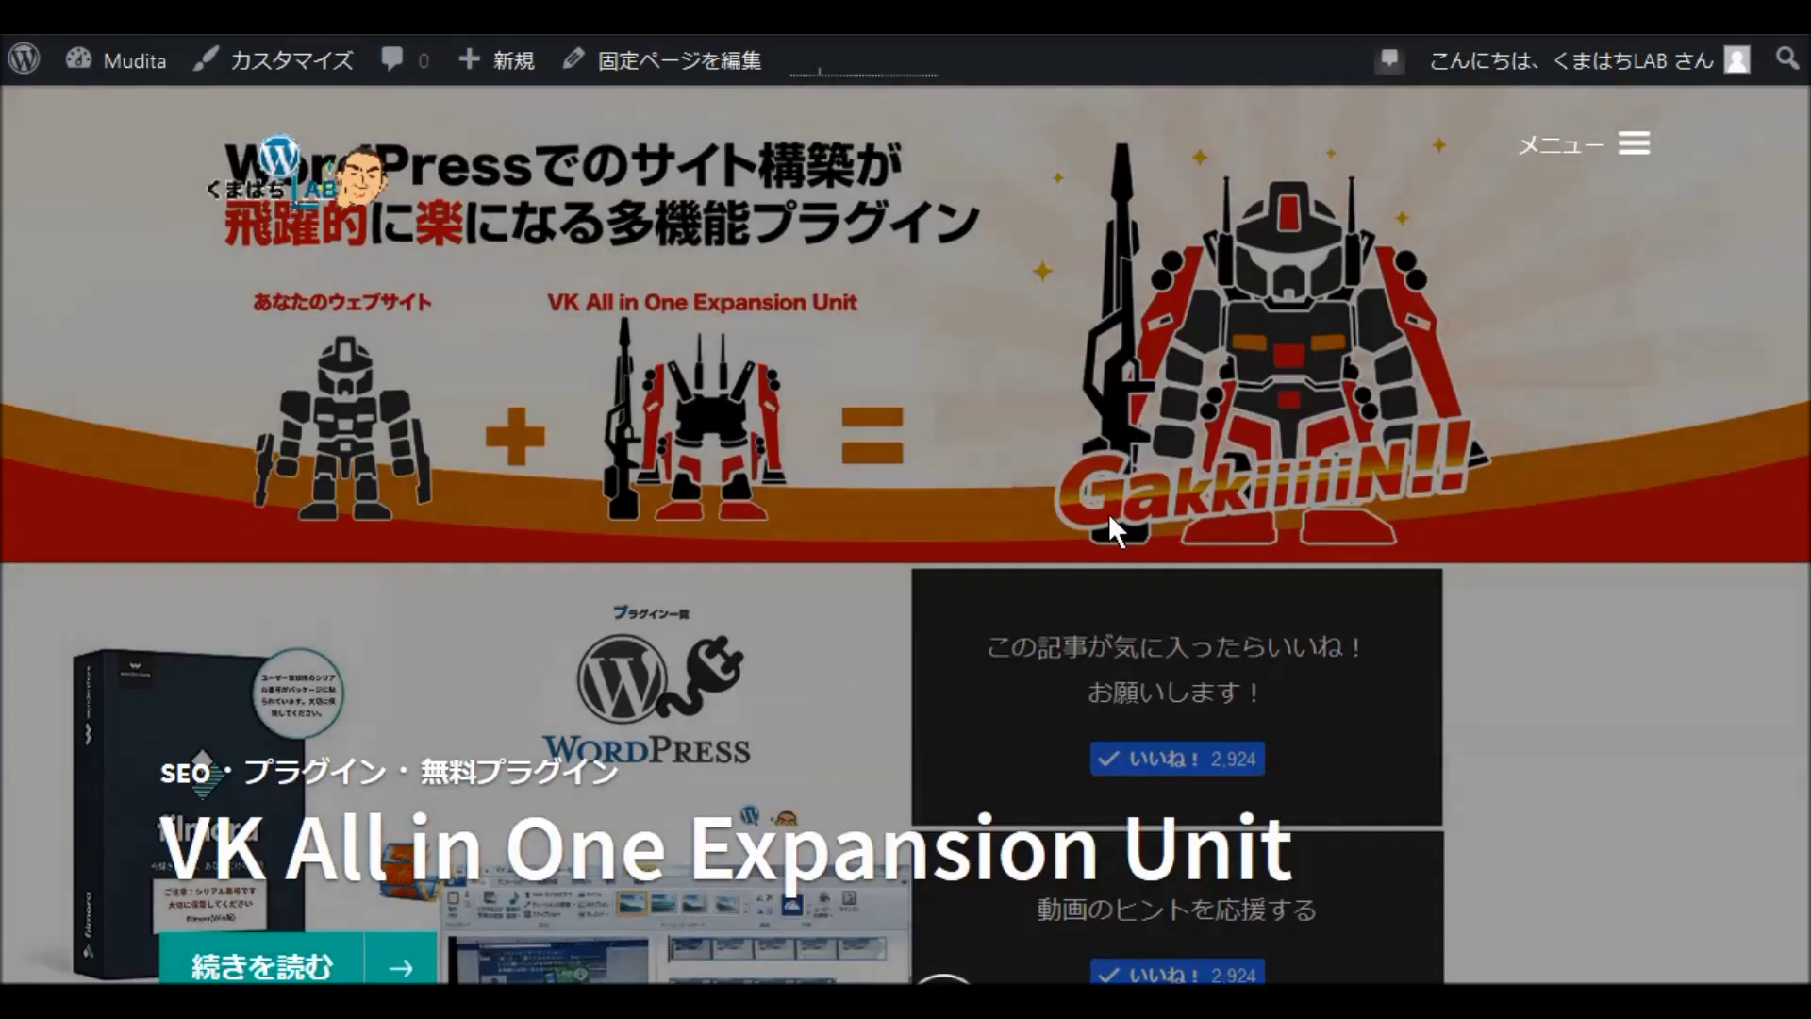